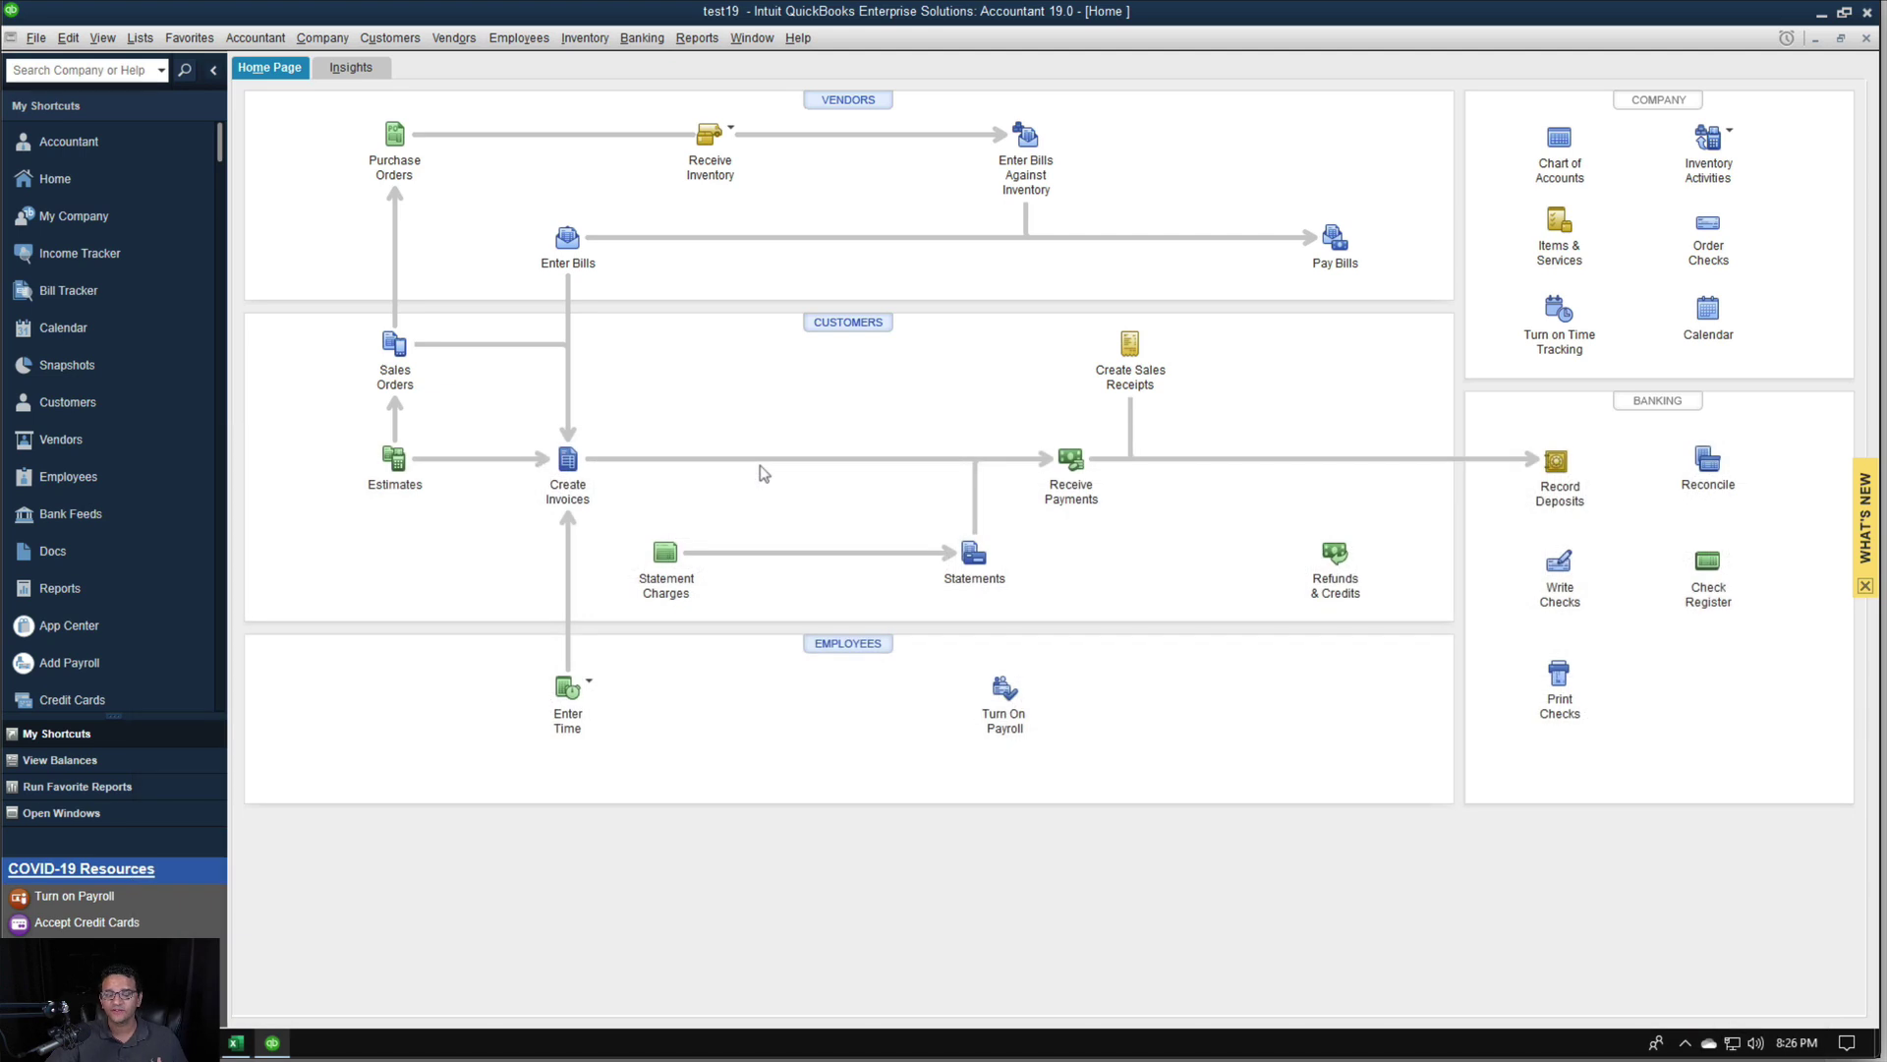
Open the company's Item List
left_click(139, 38)
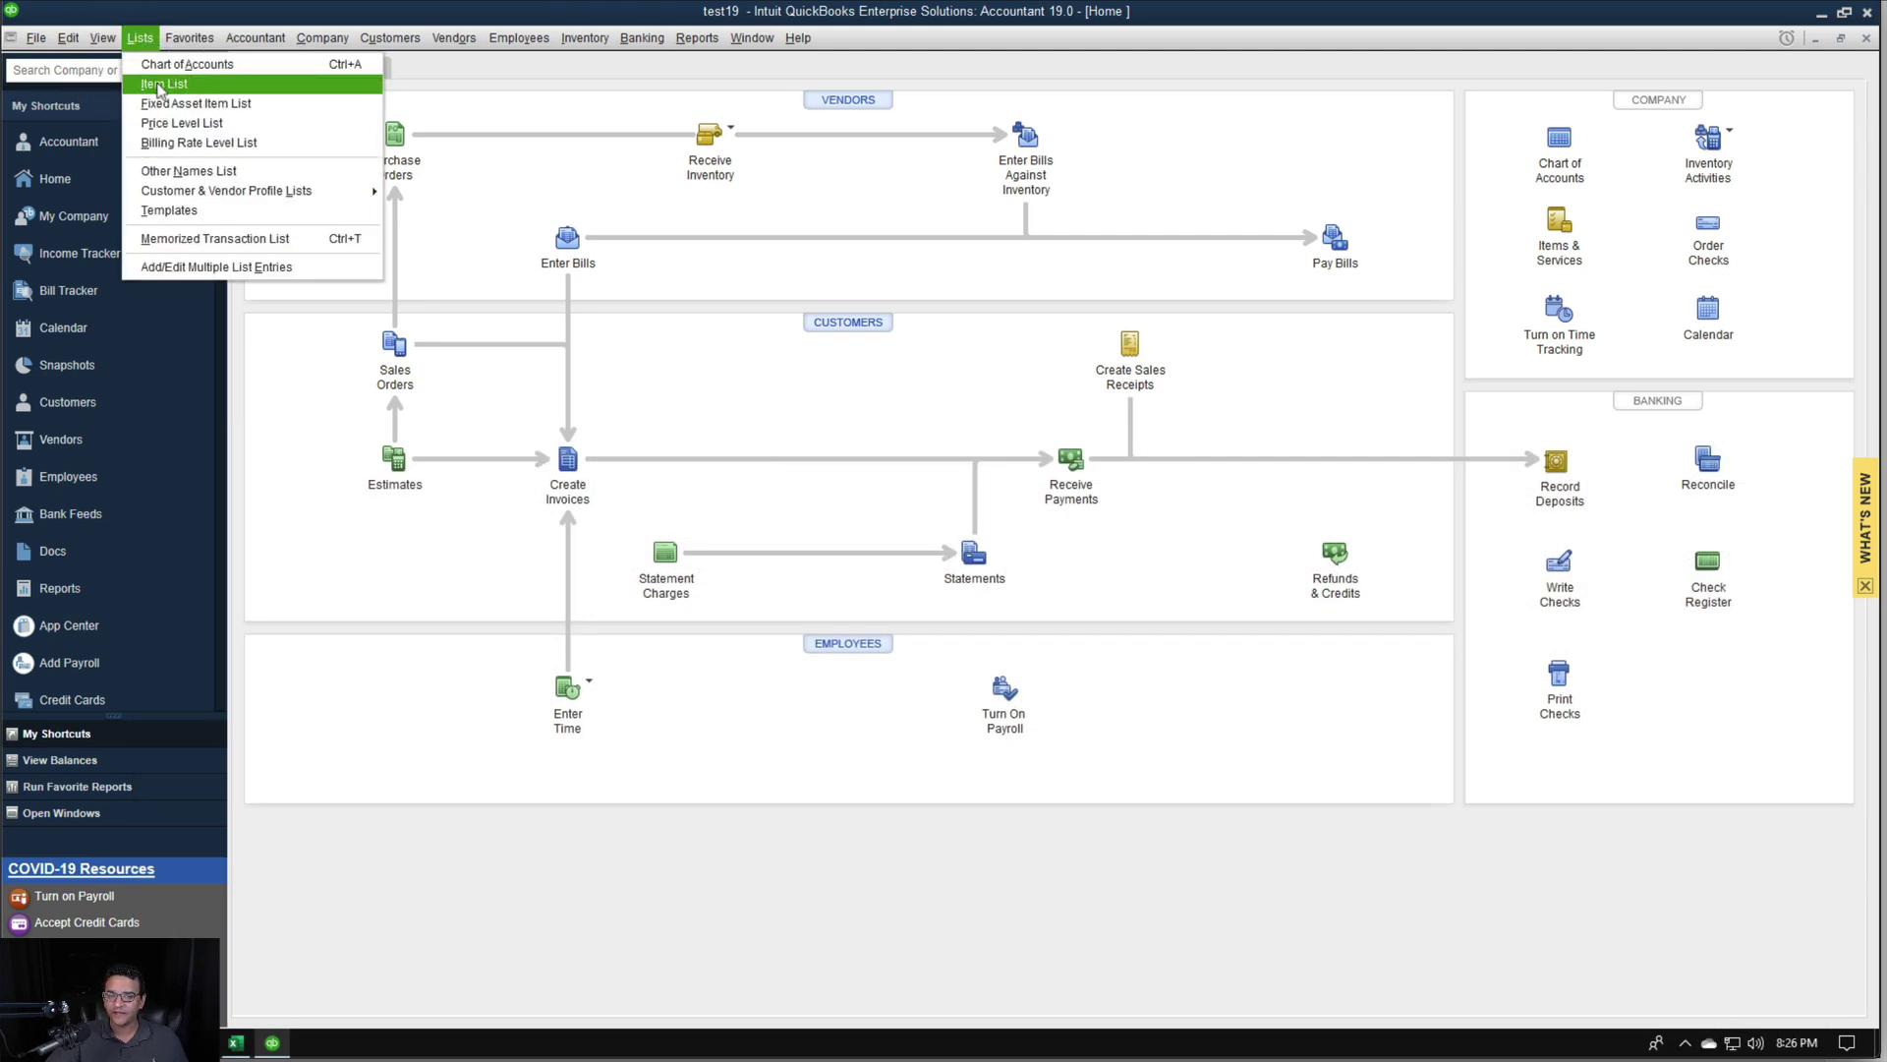
left_click(157, 84)
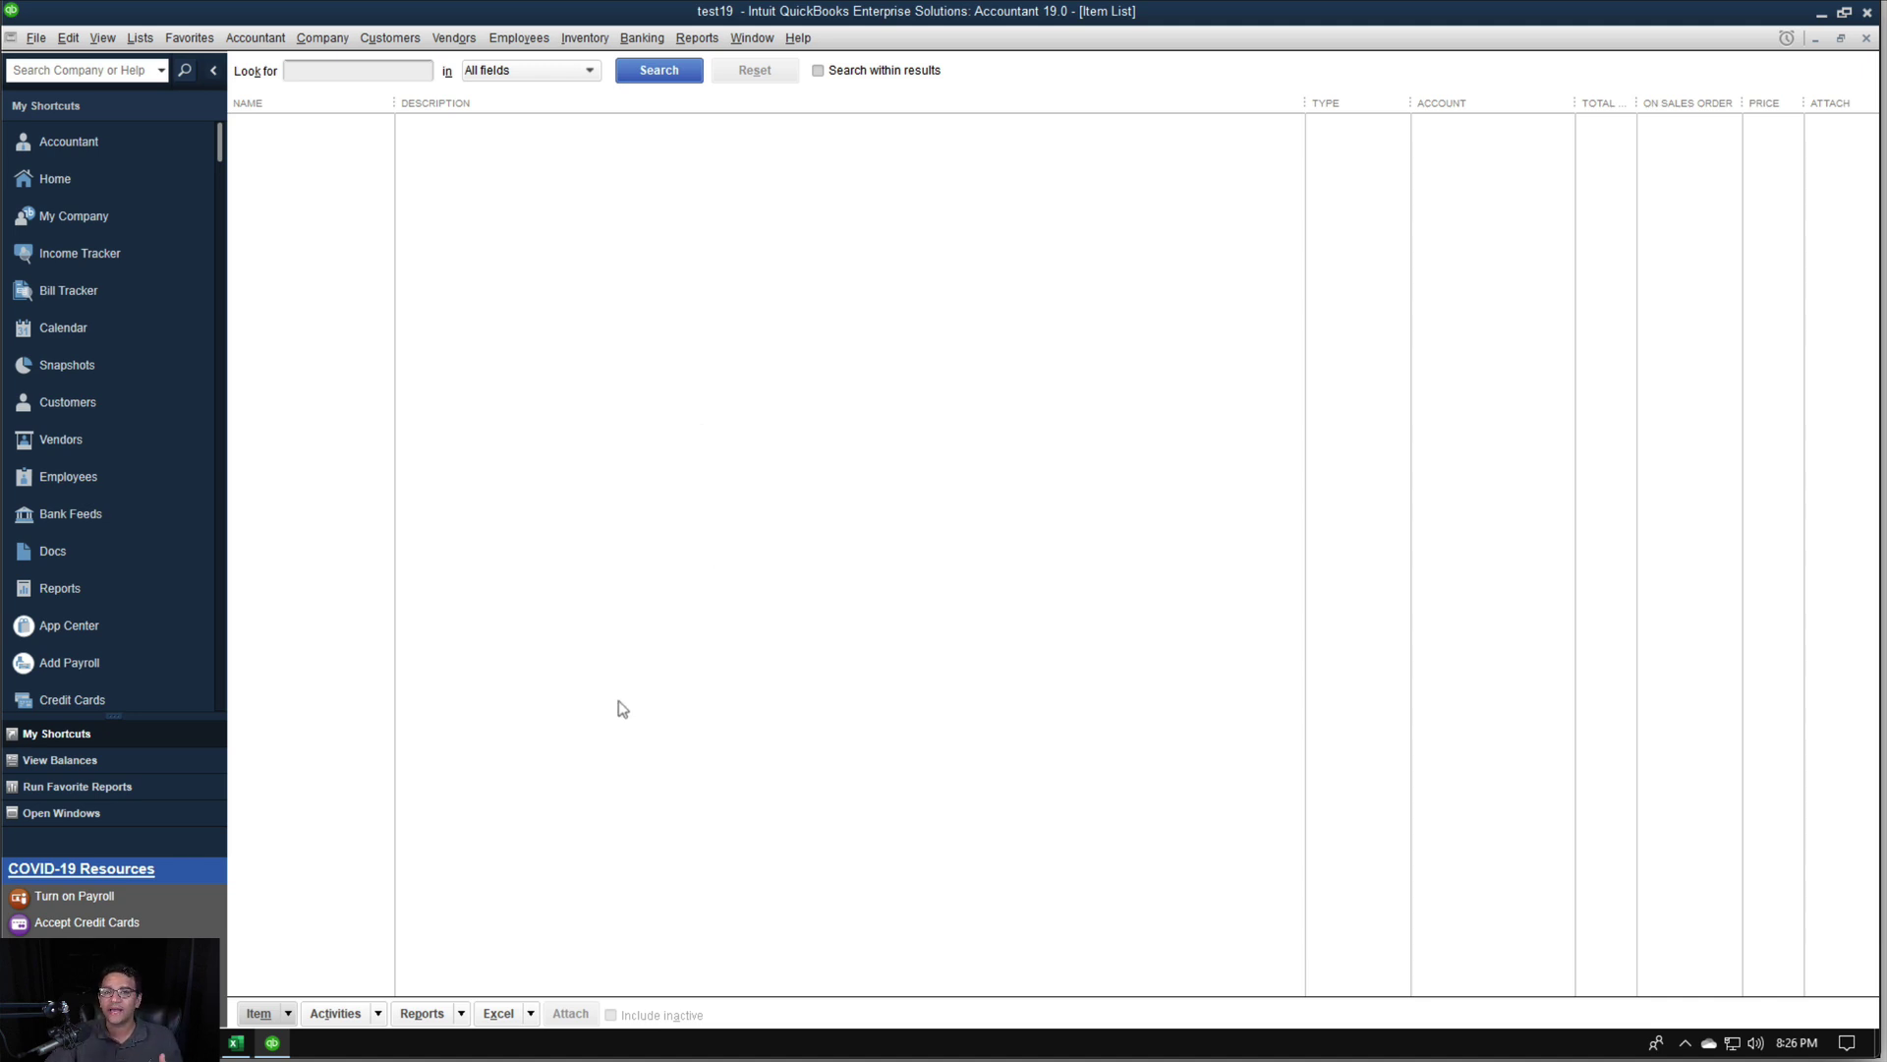
Switch to Excel and review the SKU, Description and LIST PRICE columns of items.csv
left_click(238, 1043)
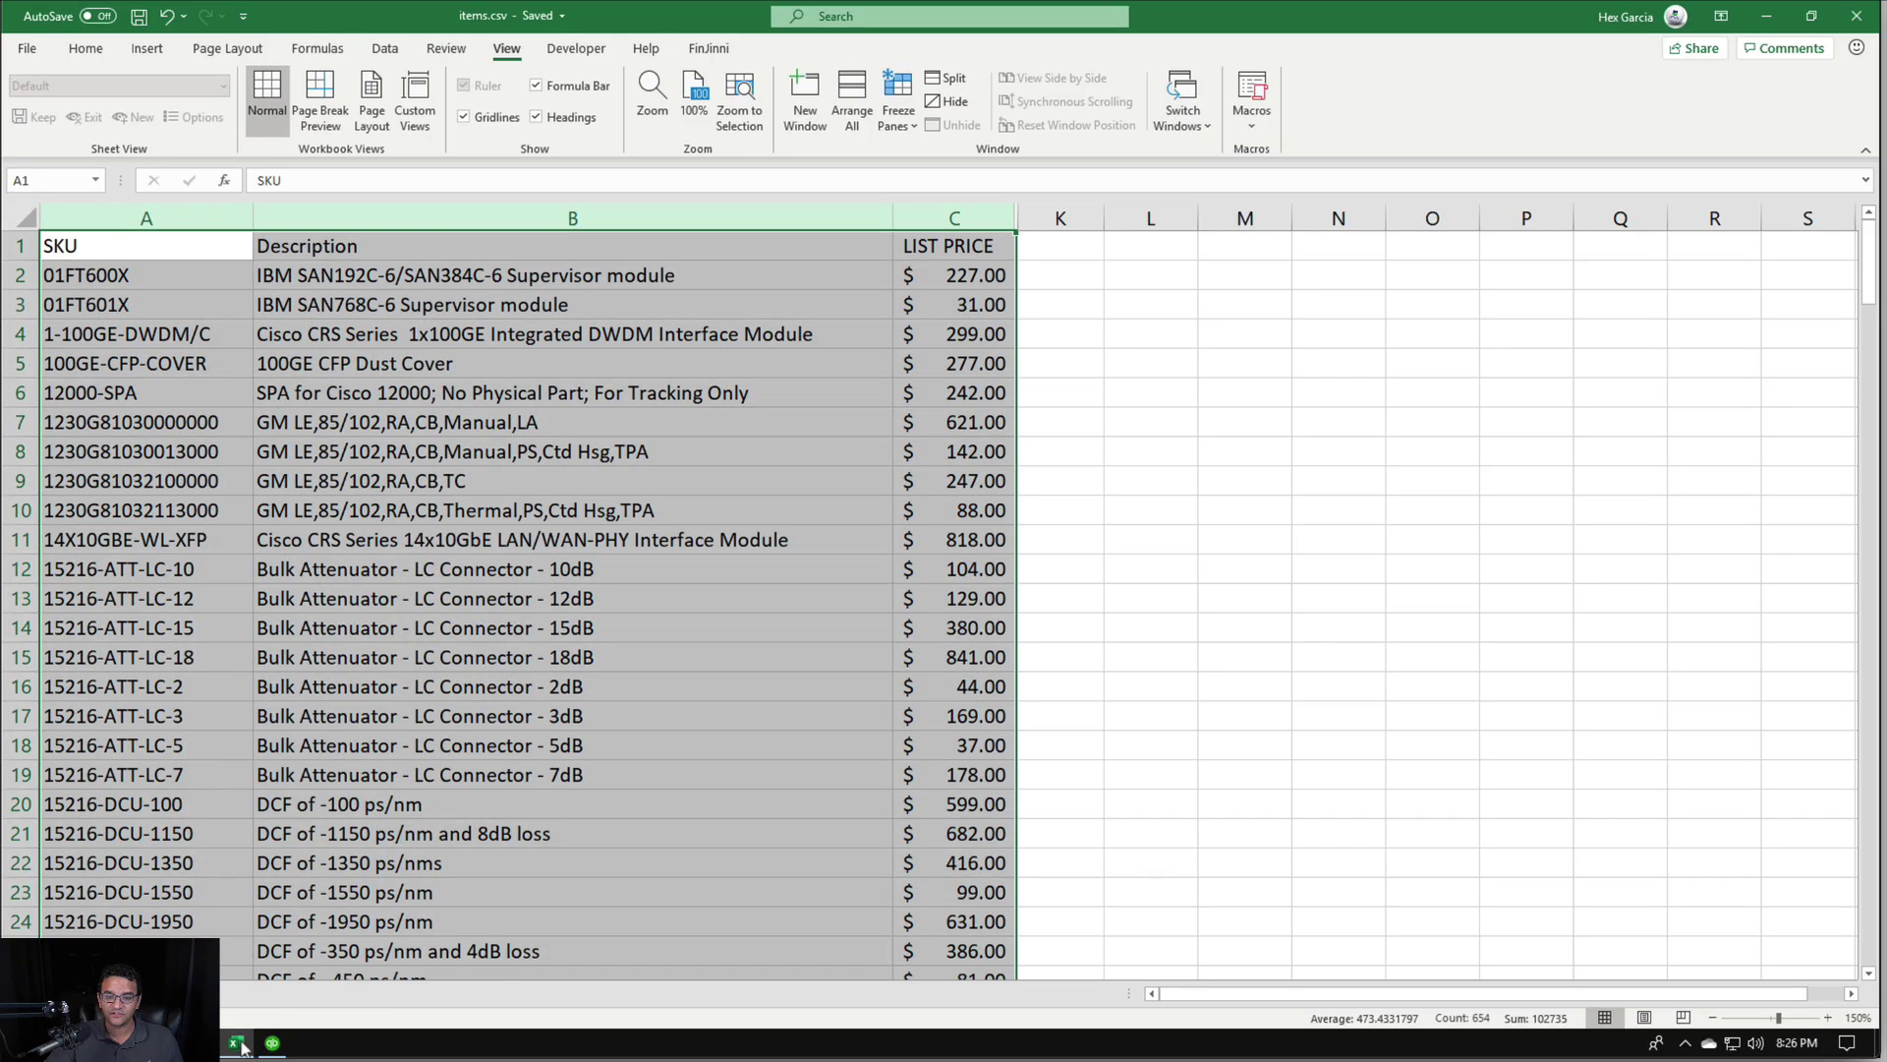
left_click(553, 684)
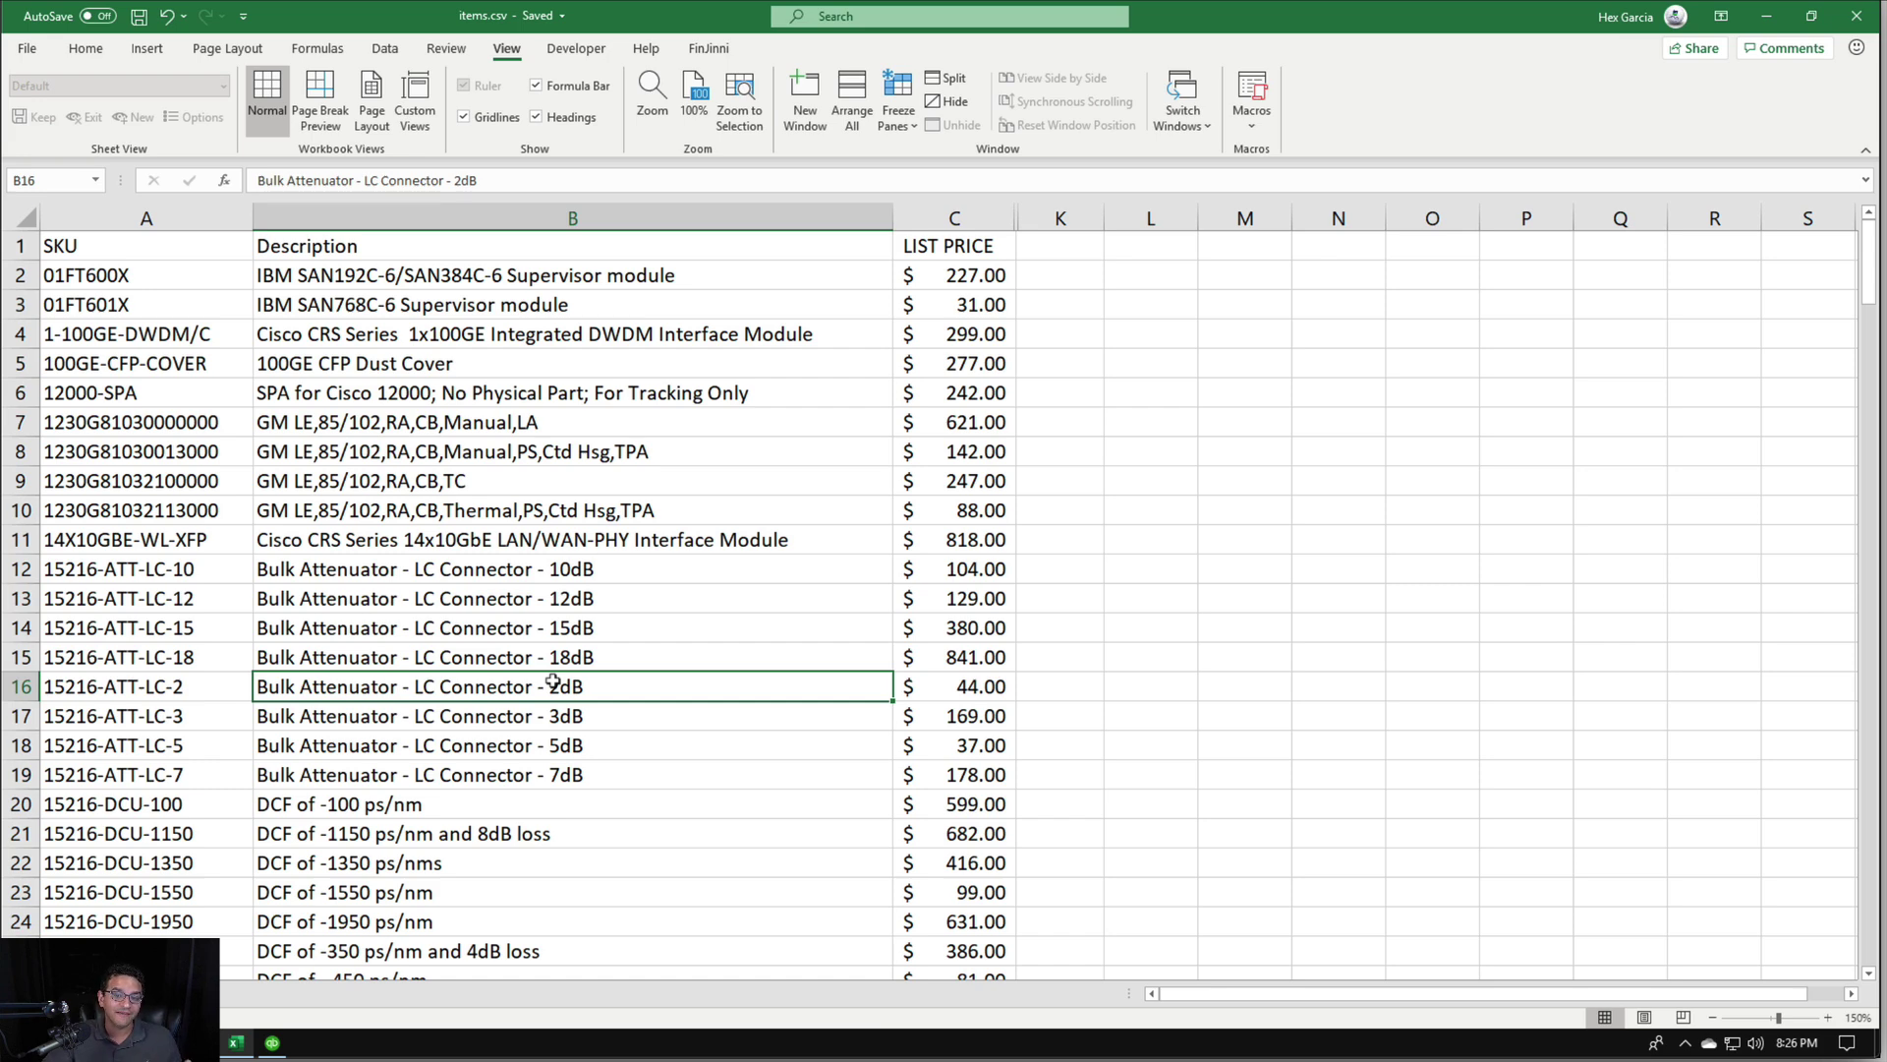
left_click(157, 217)
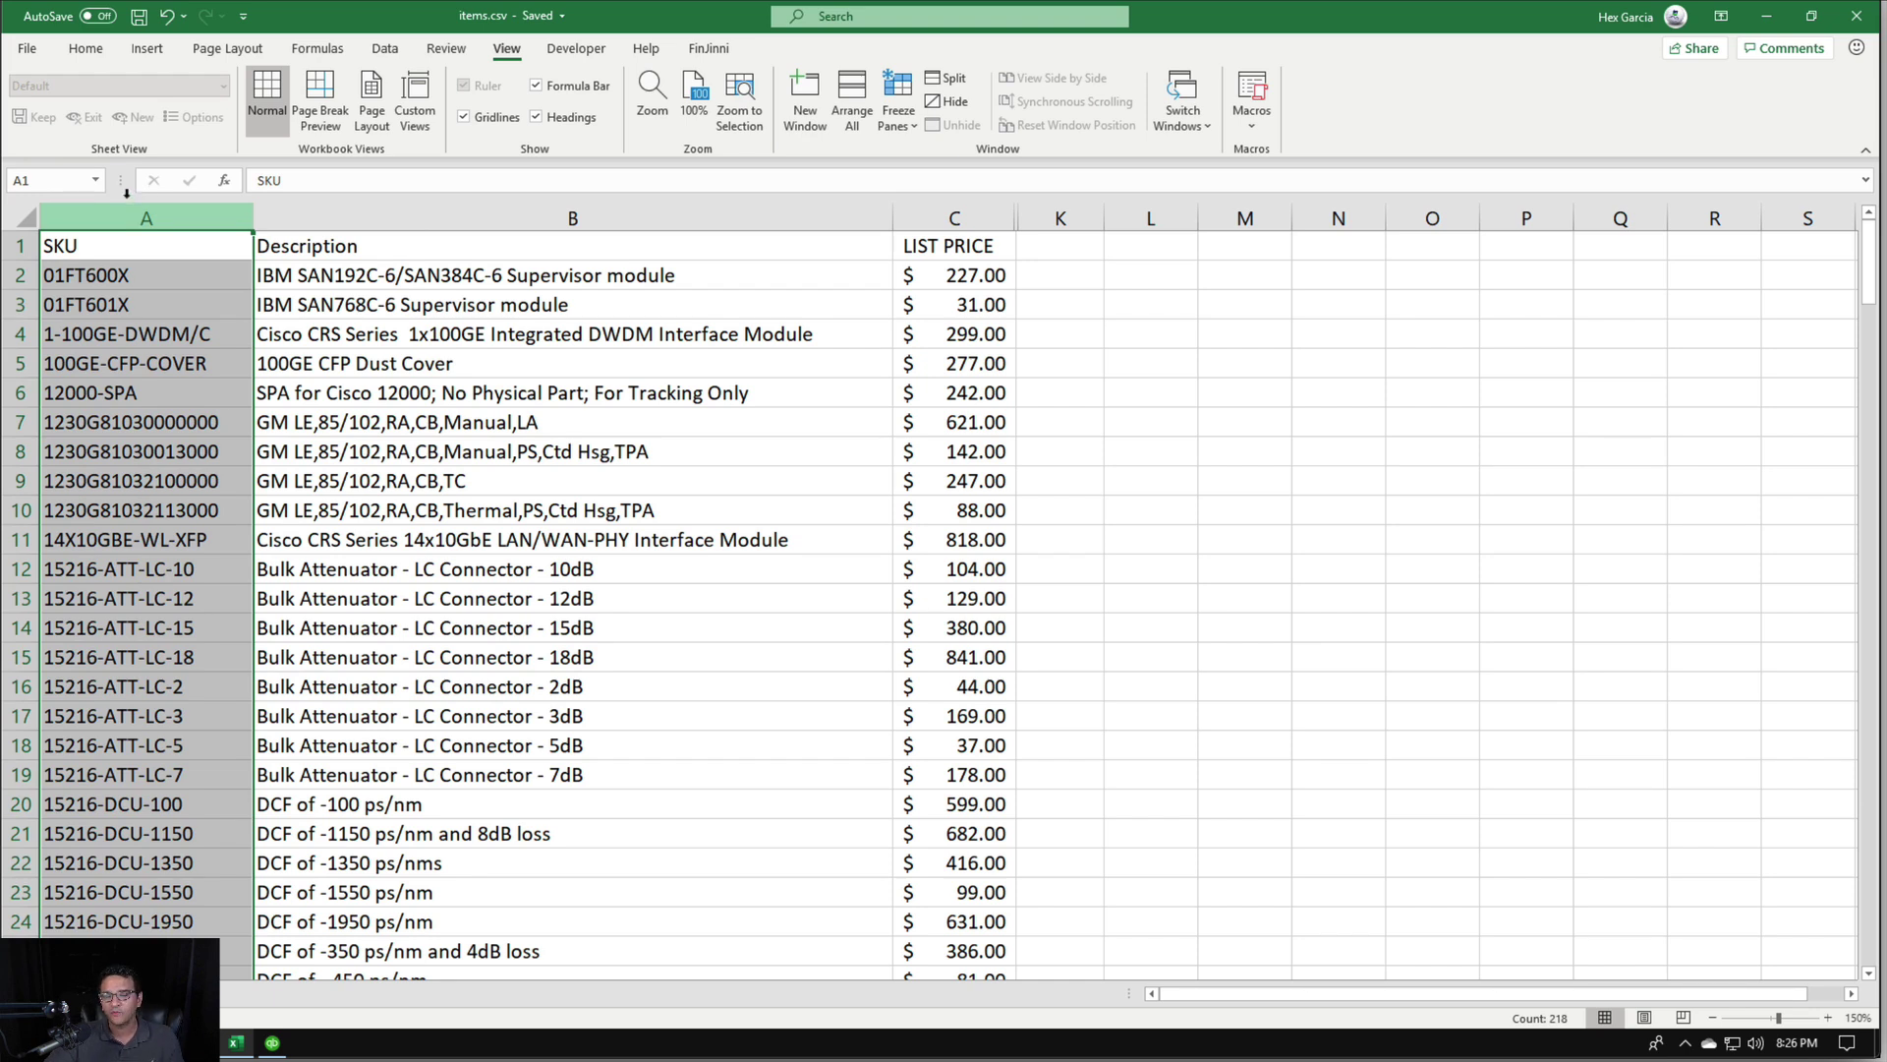
left_click(573, 217)
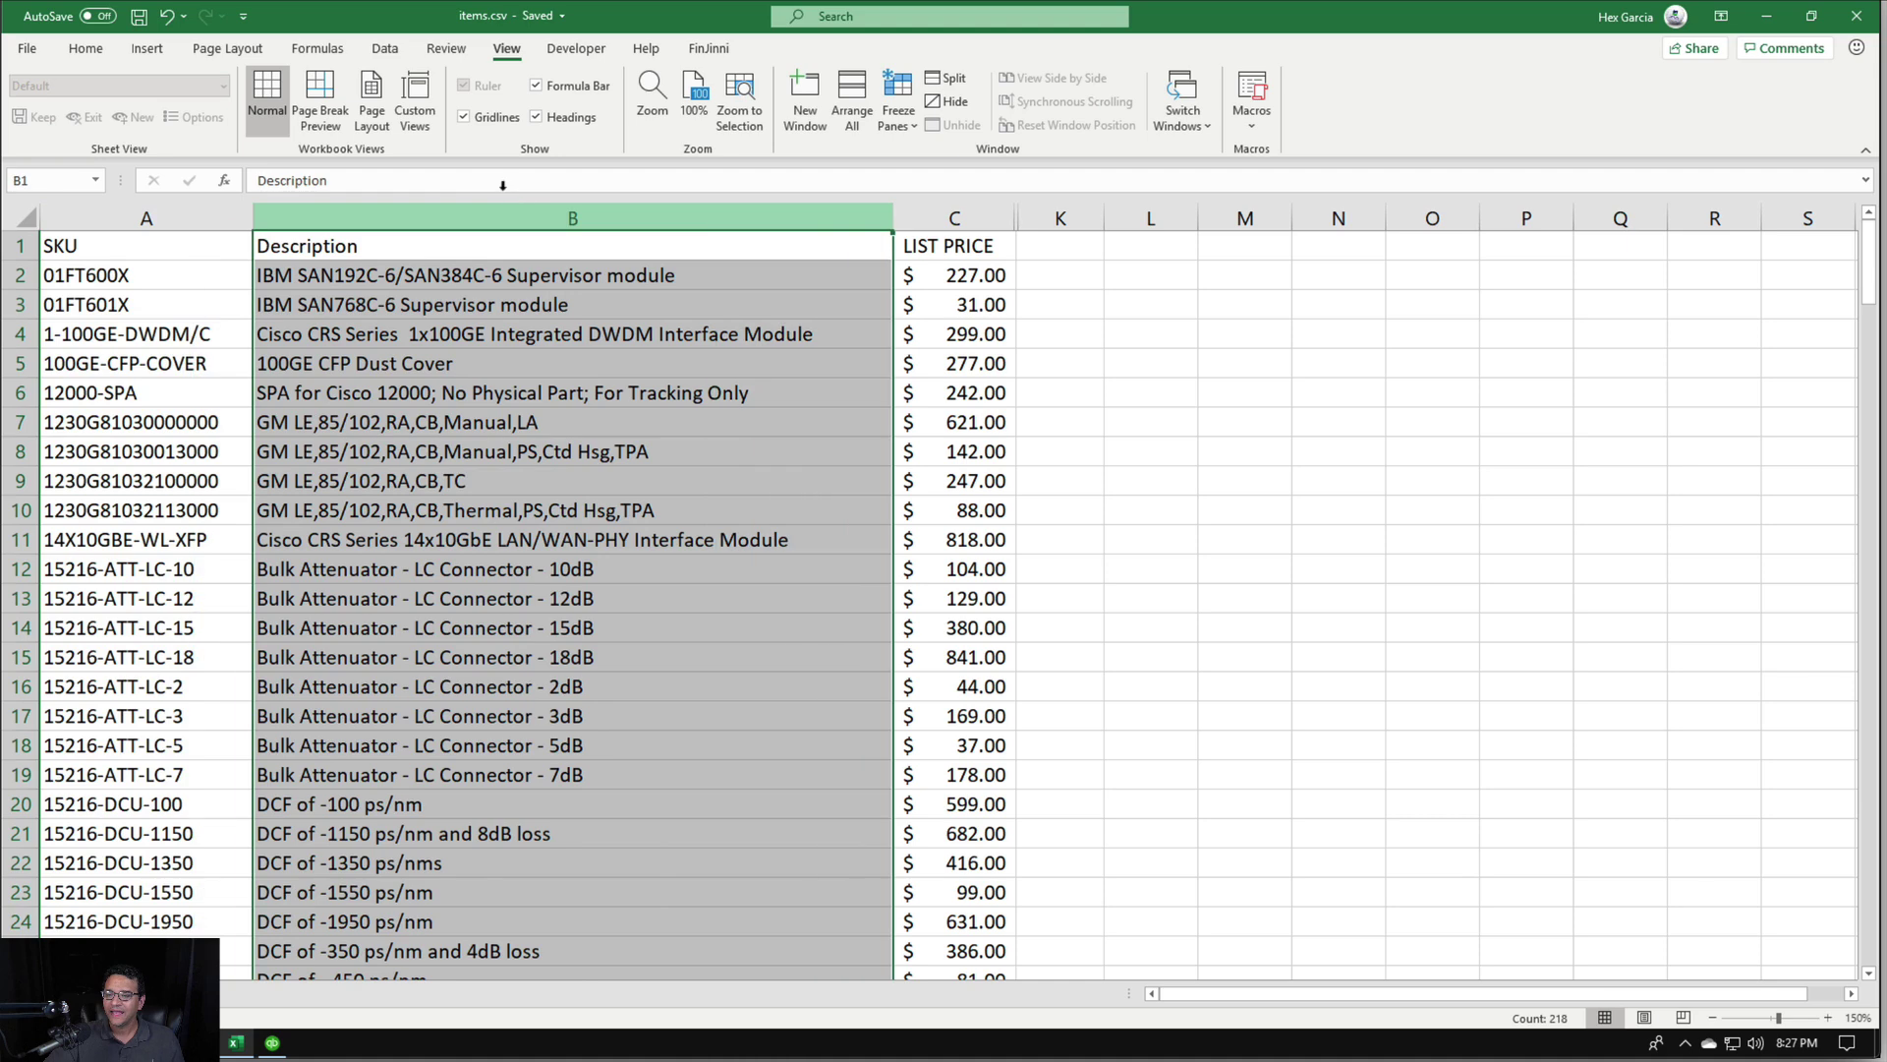
left_click(983, 218)
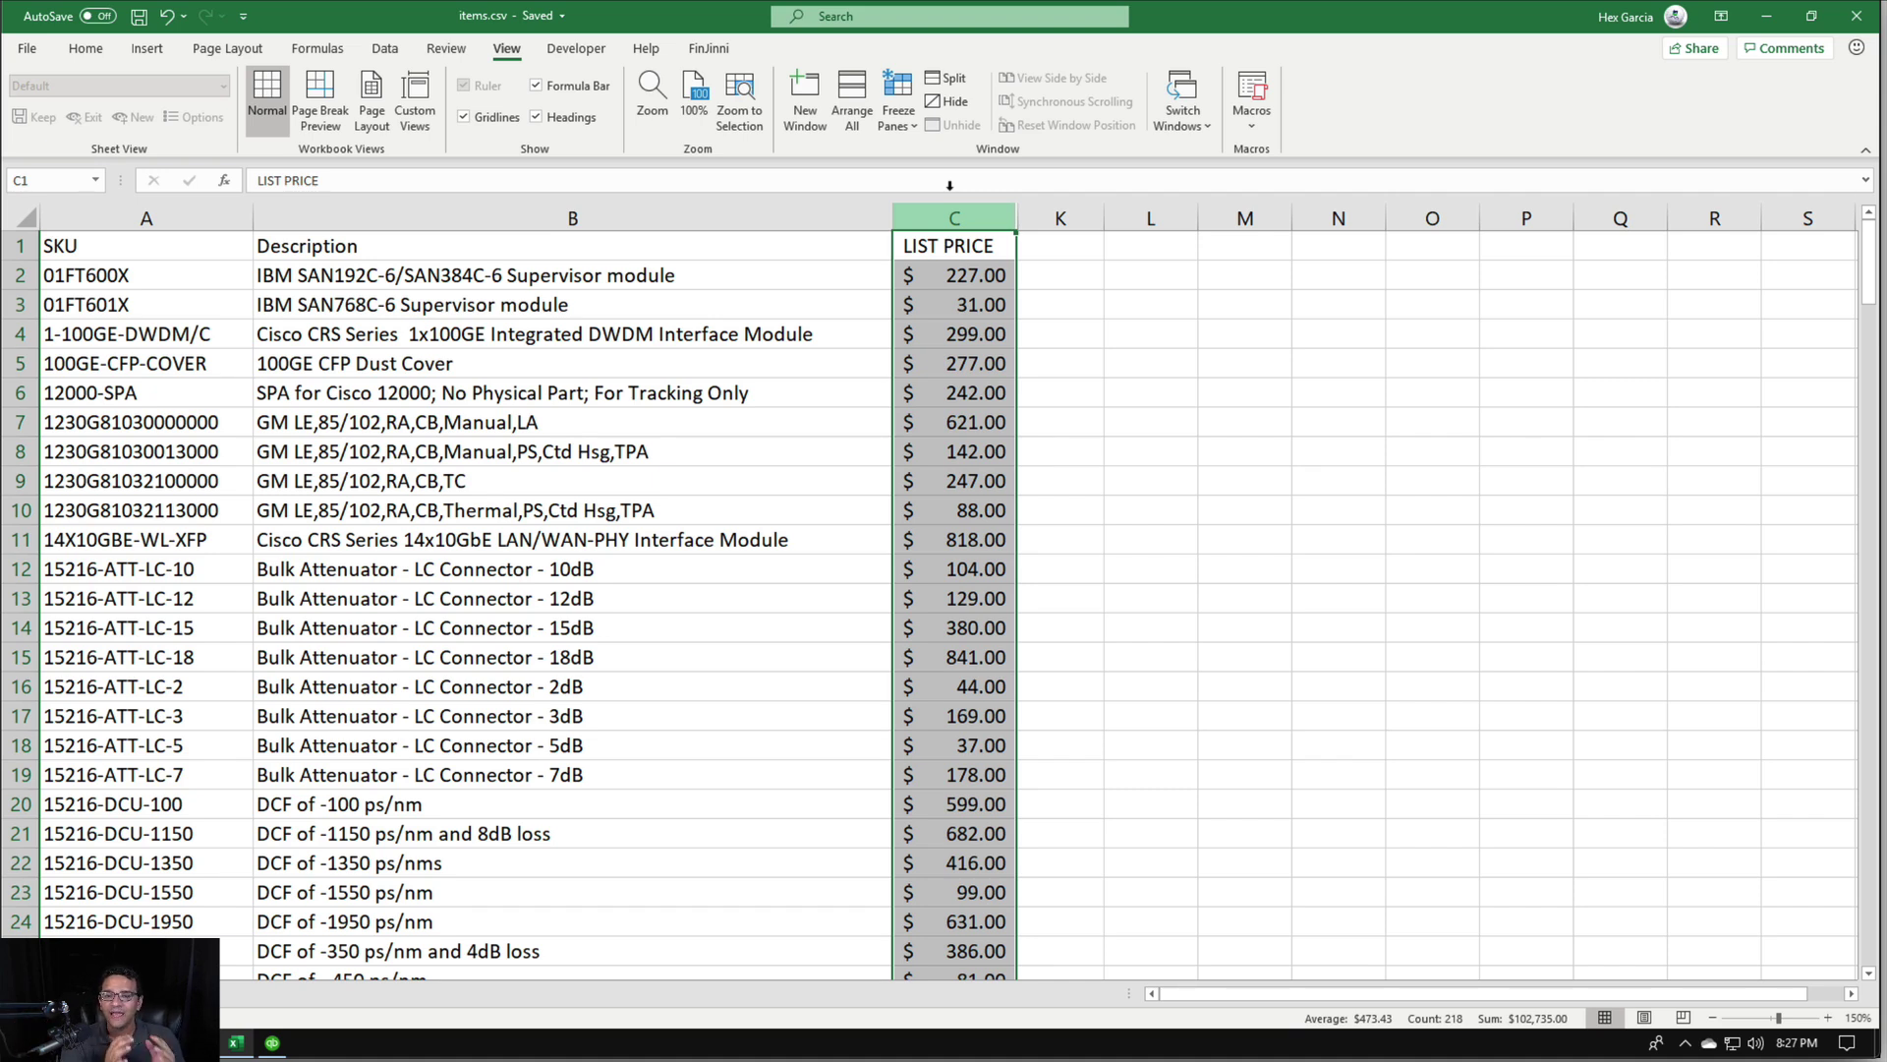
left_click(515, 634)
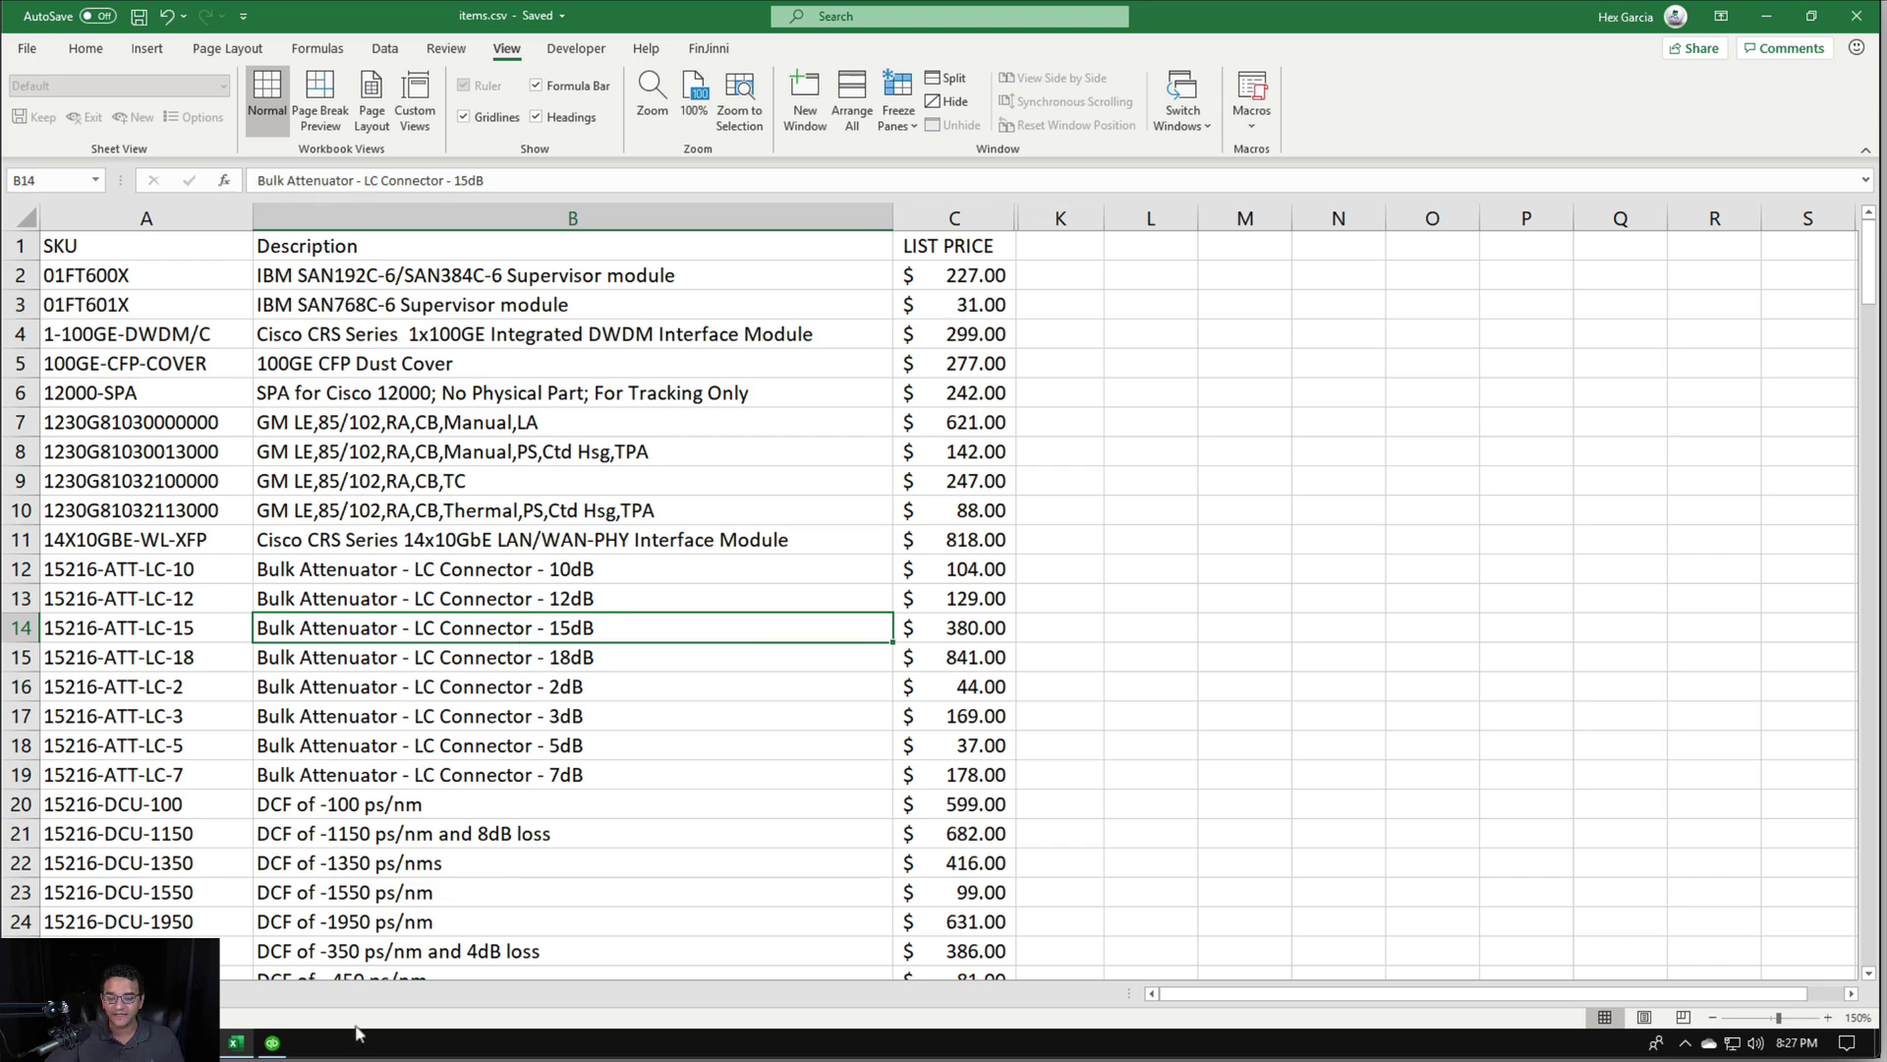
Switch back to QuickBooks and start an Advanced Import of an existing Excel file
left_click(274, 1043)
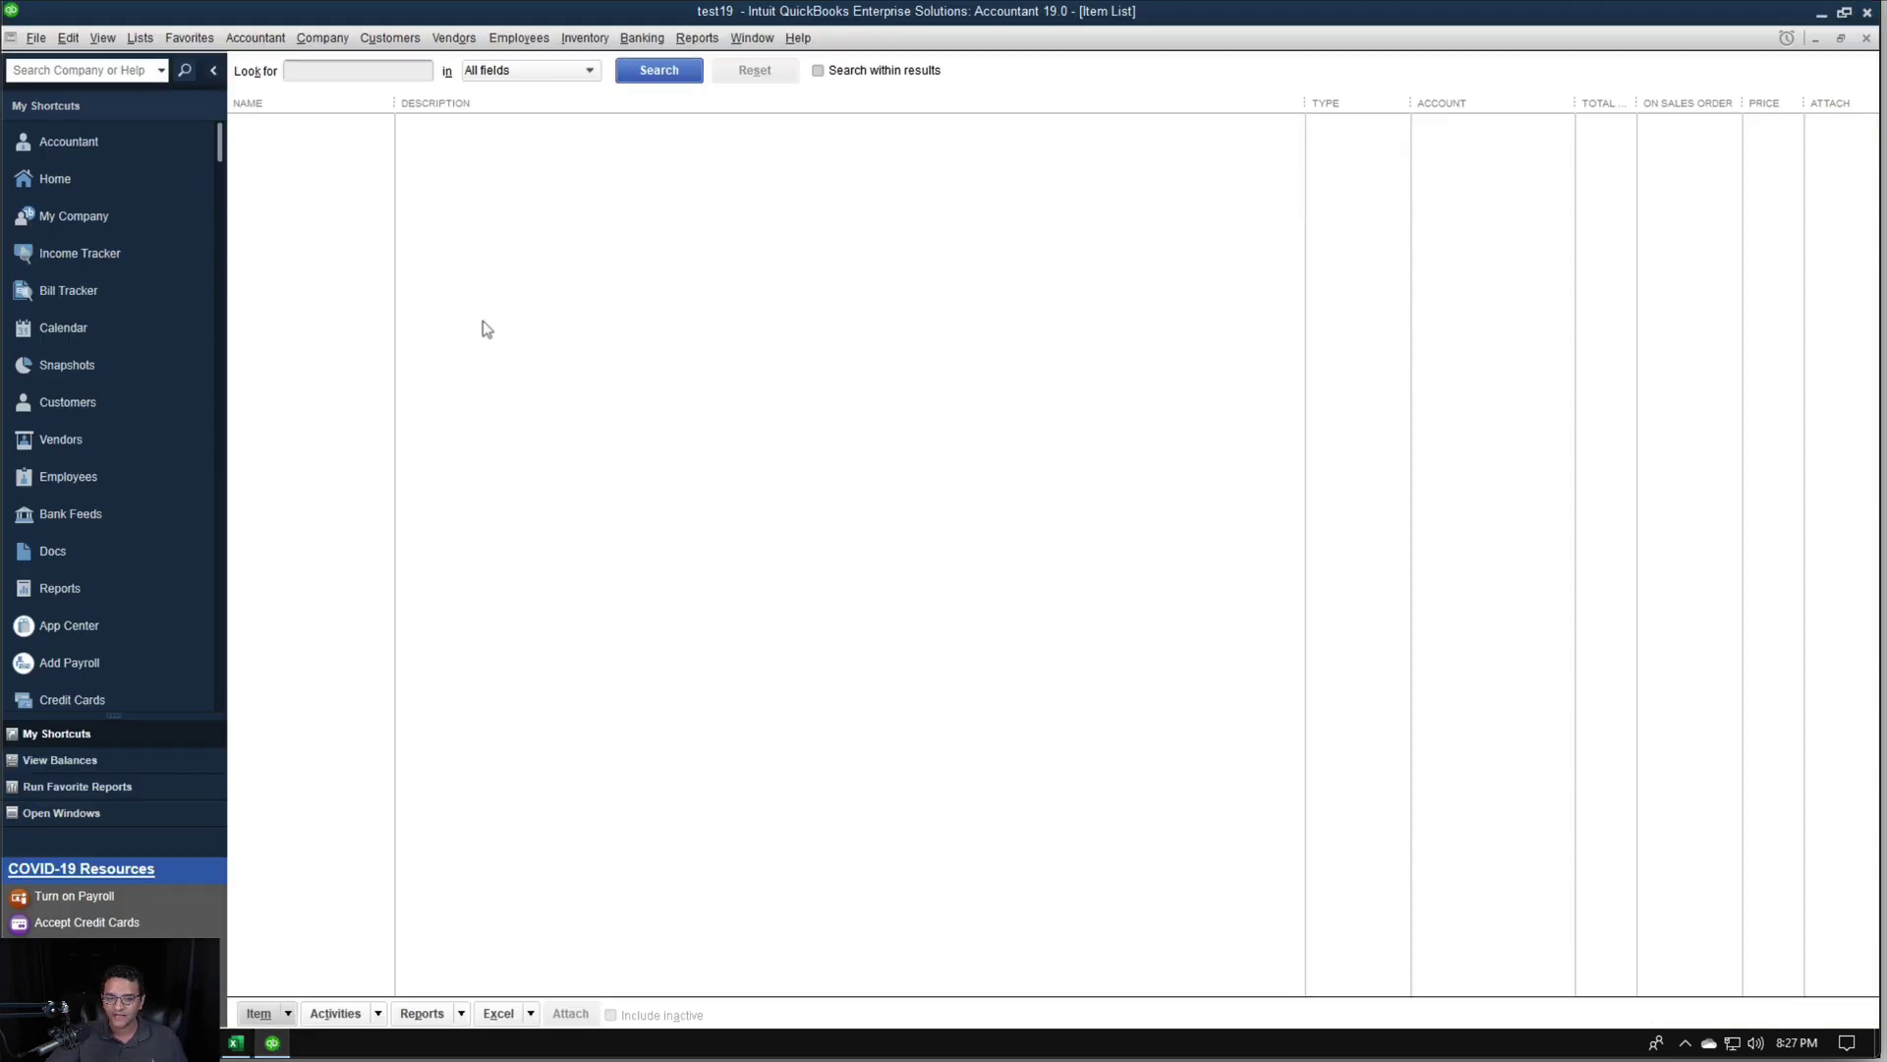
left_click(46, 43)
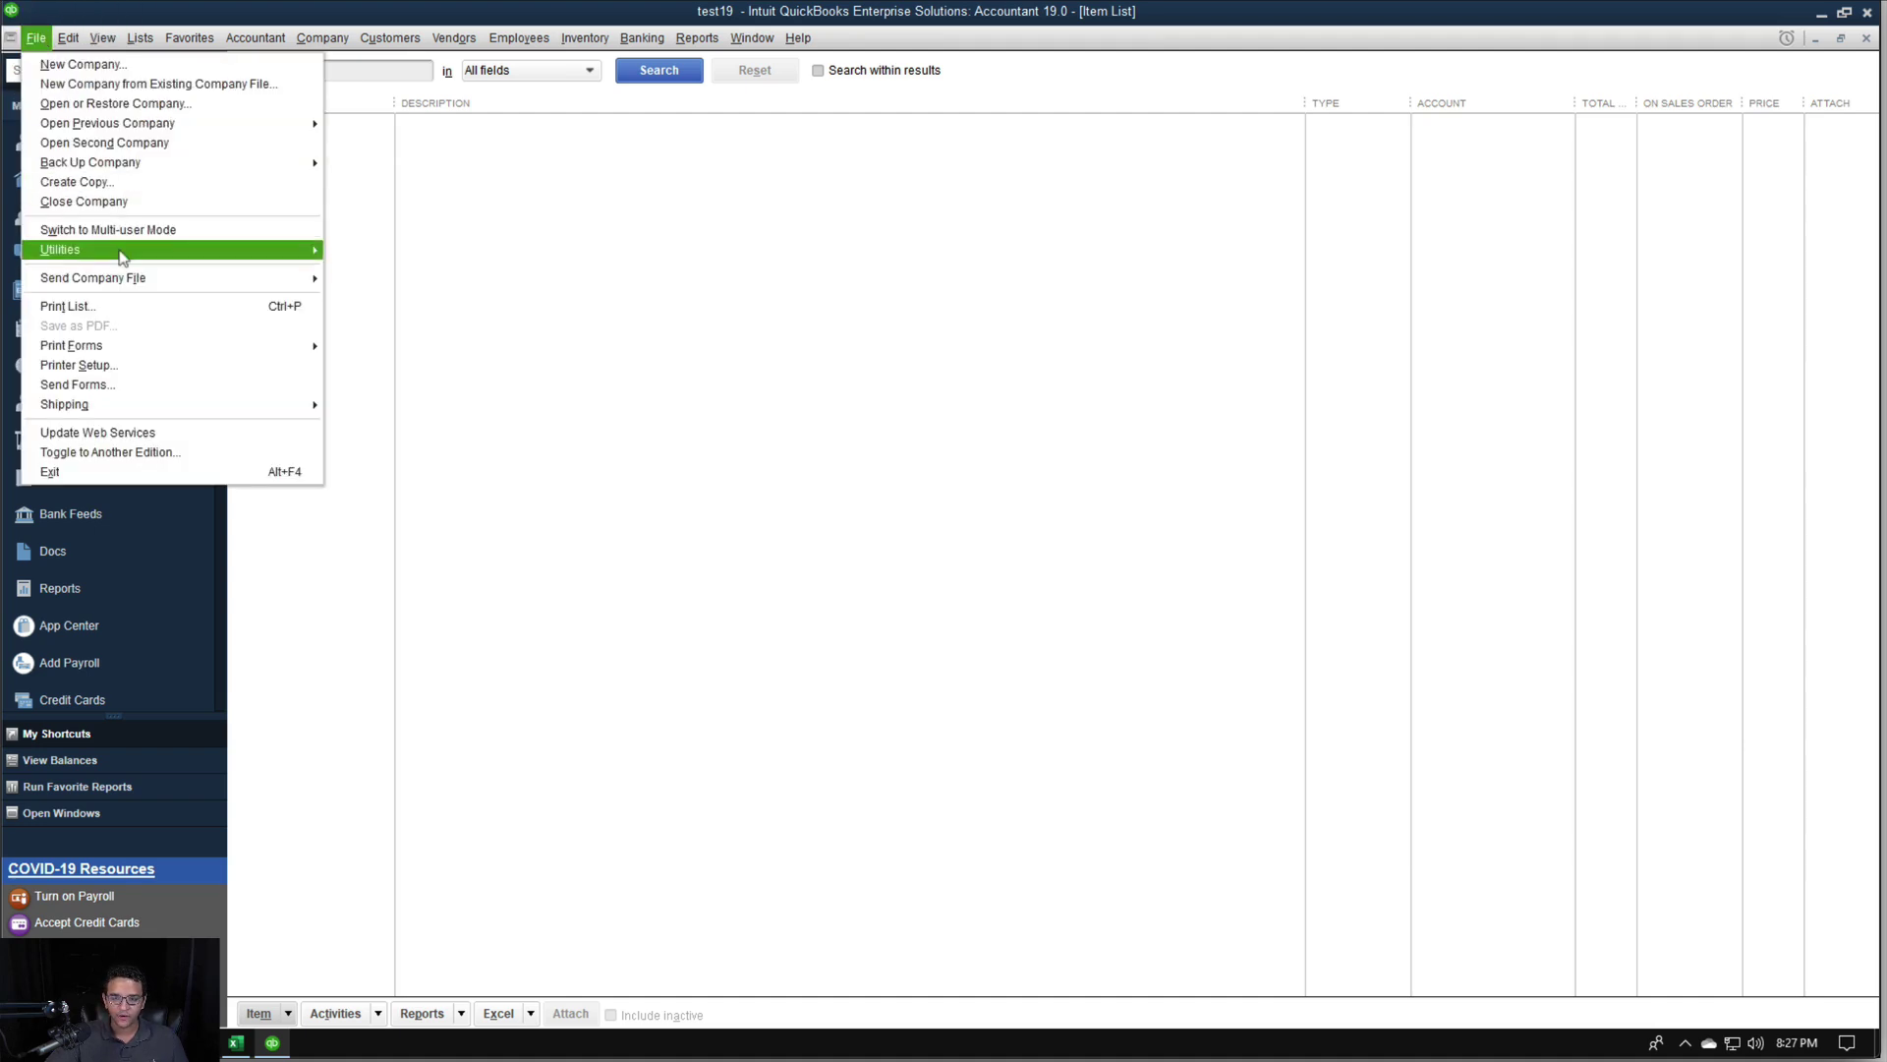
mouse_move(115, 249)
mouse_move(405, 252)
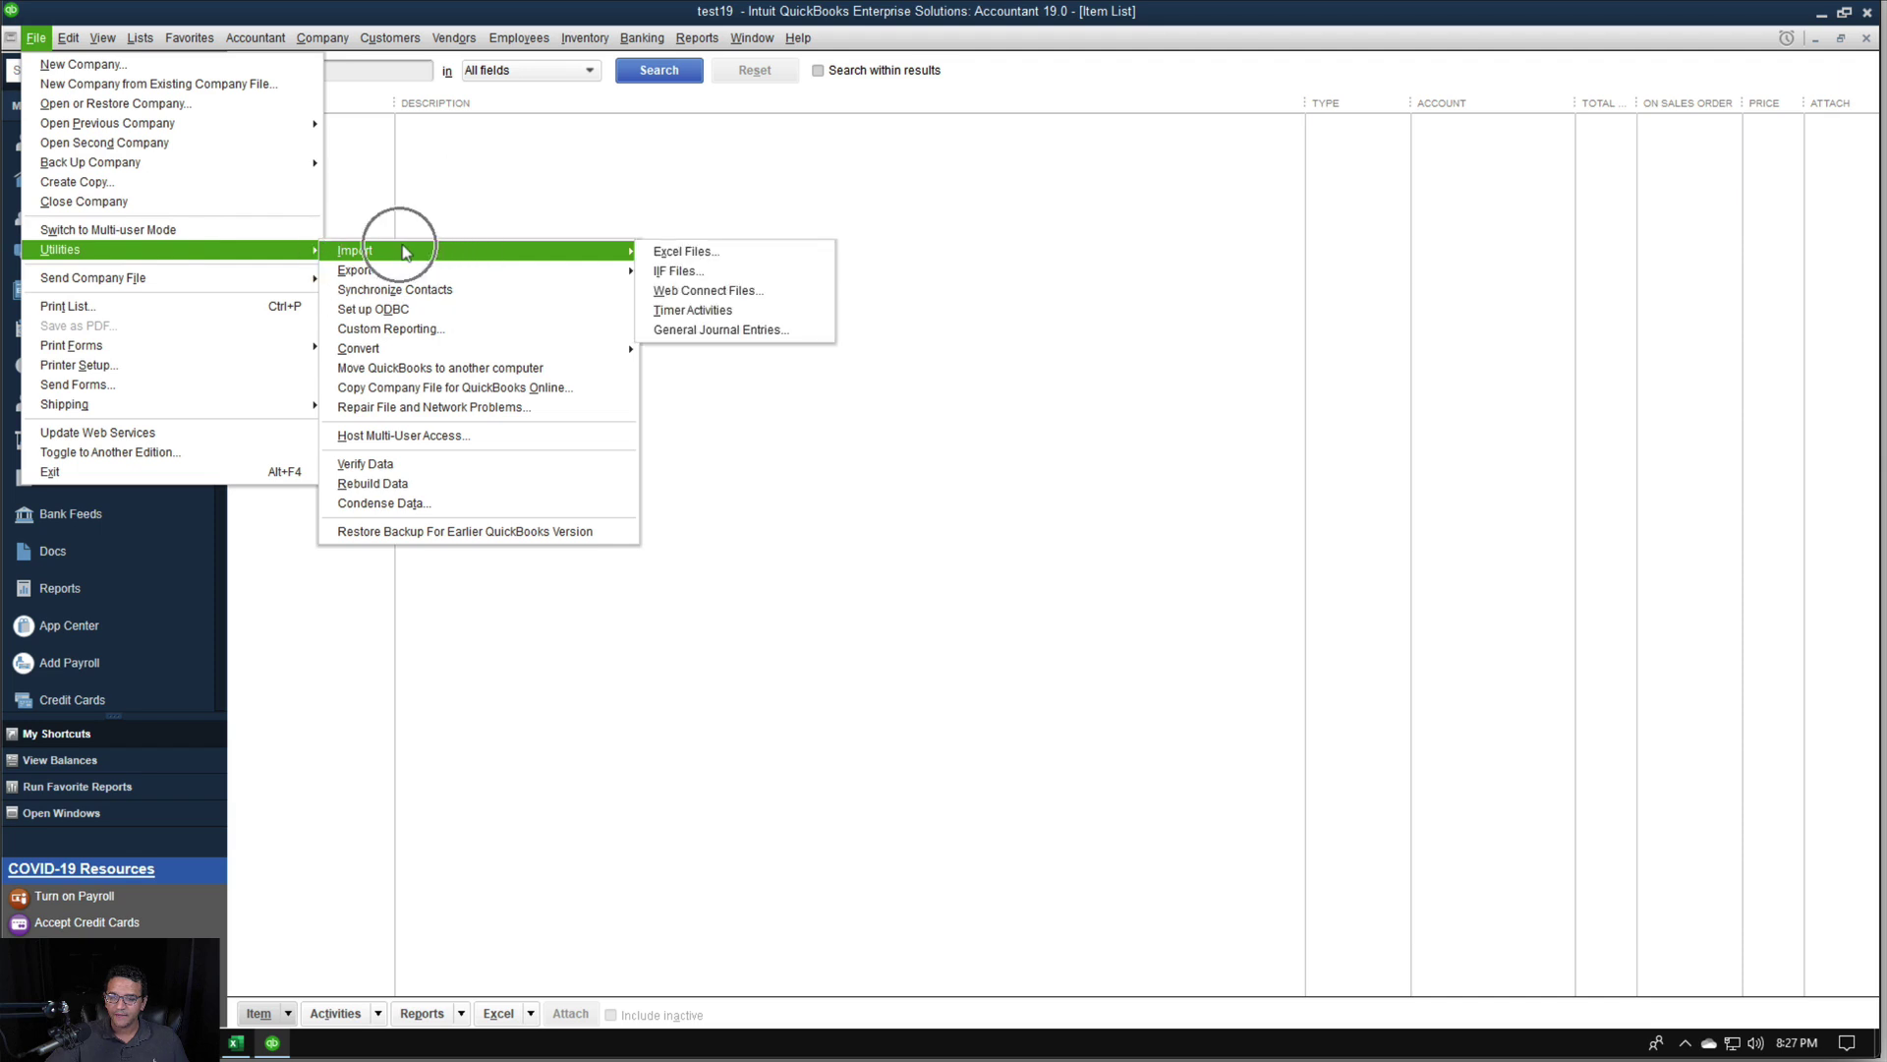
left_click(667, 254)
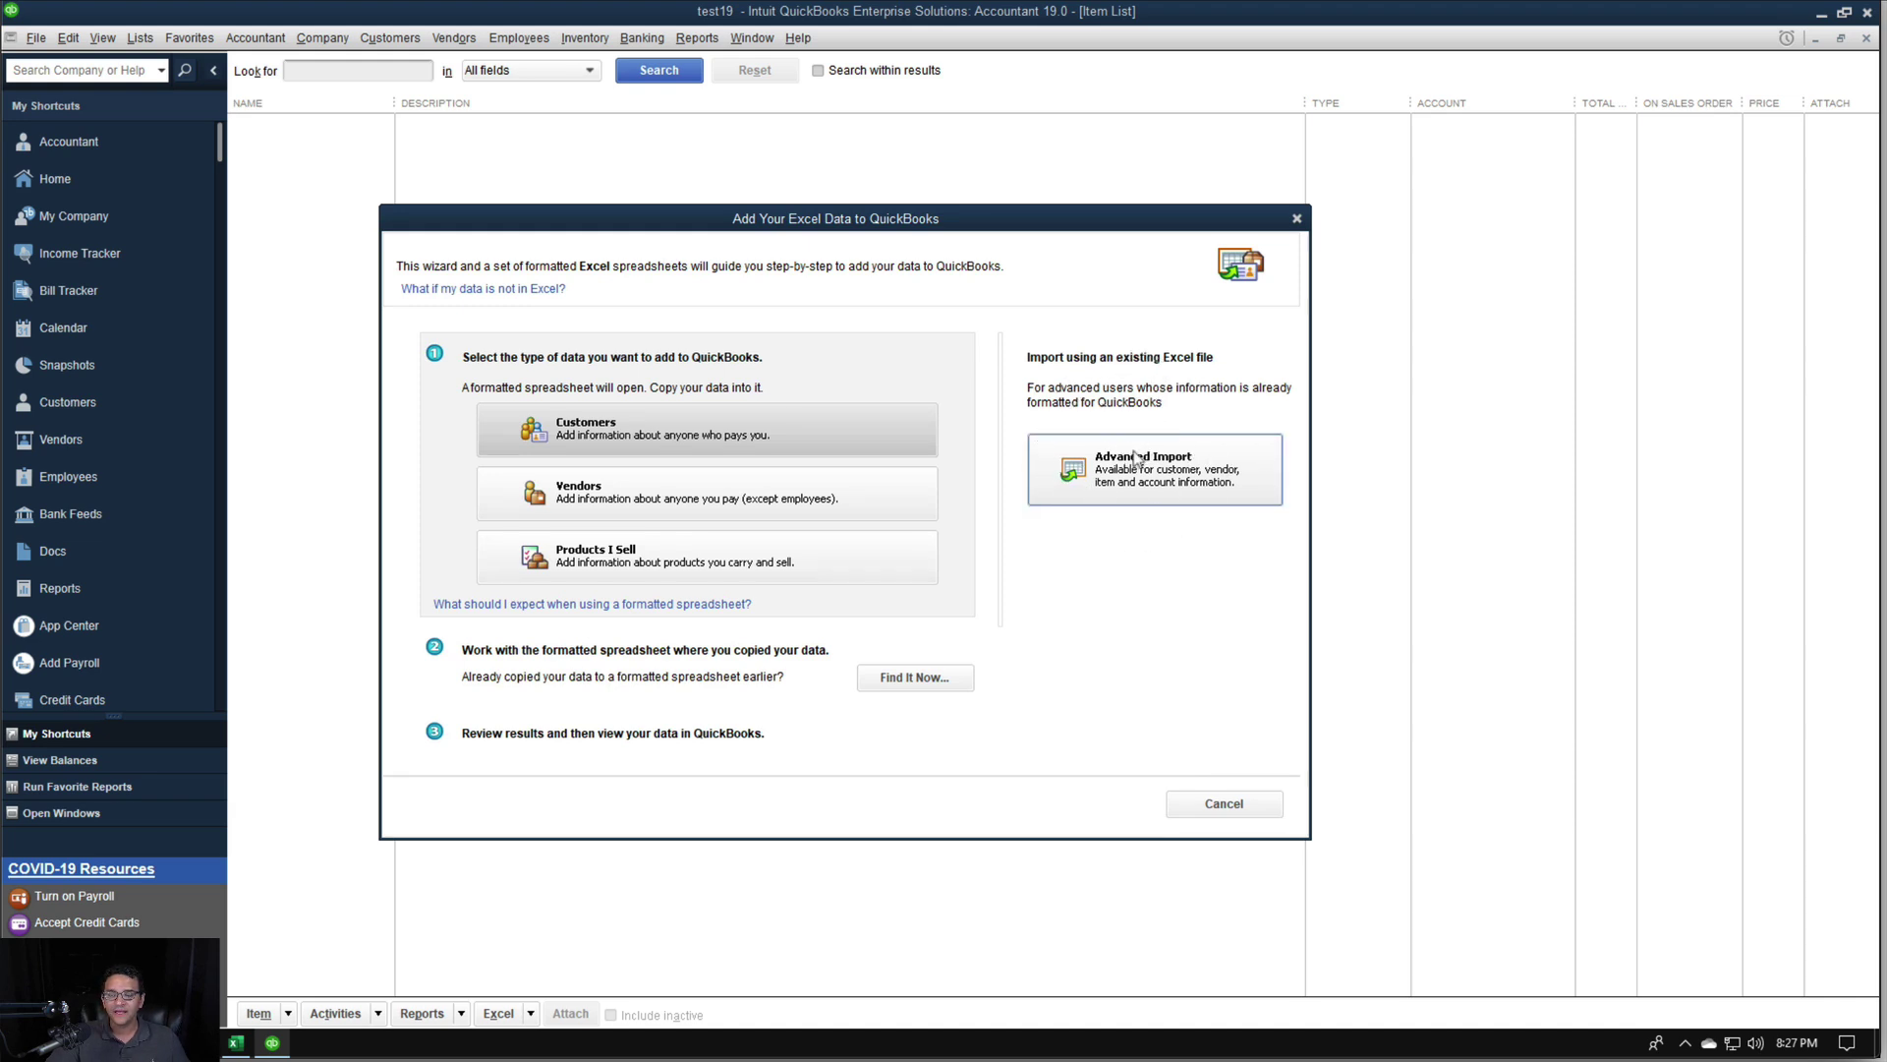
key("ctrl")
key("ctrl")
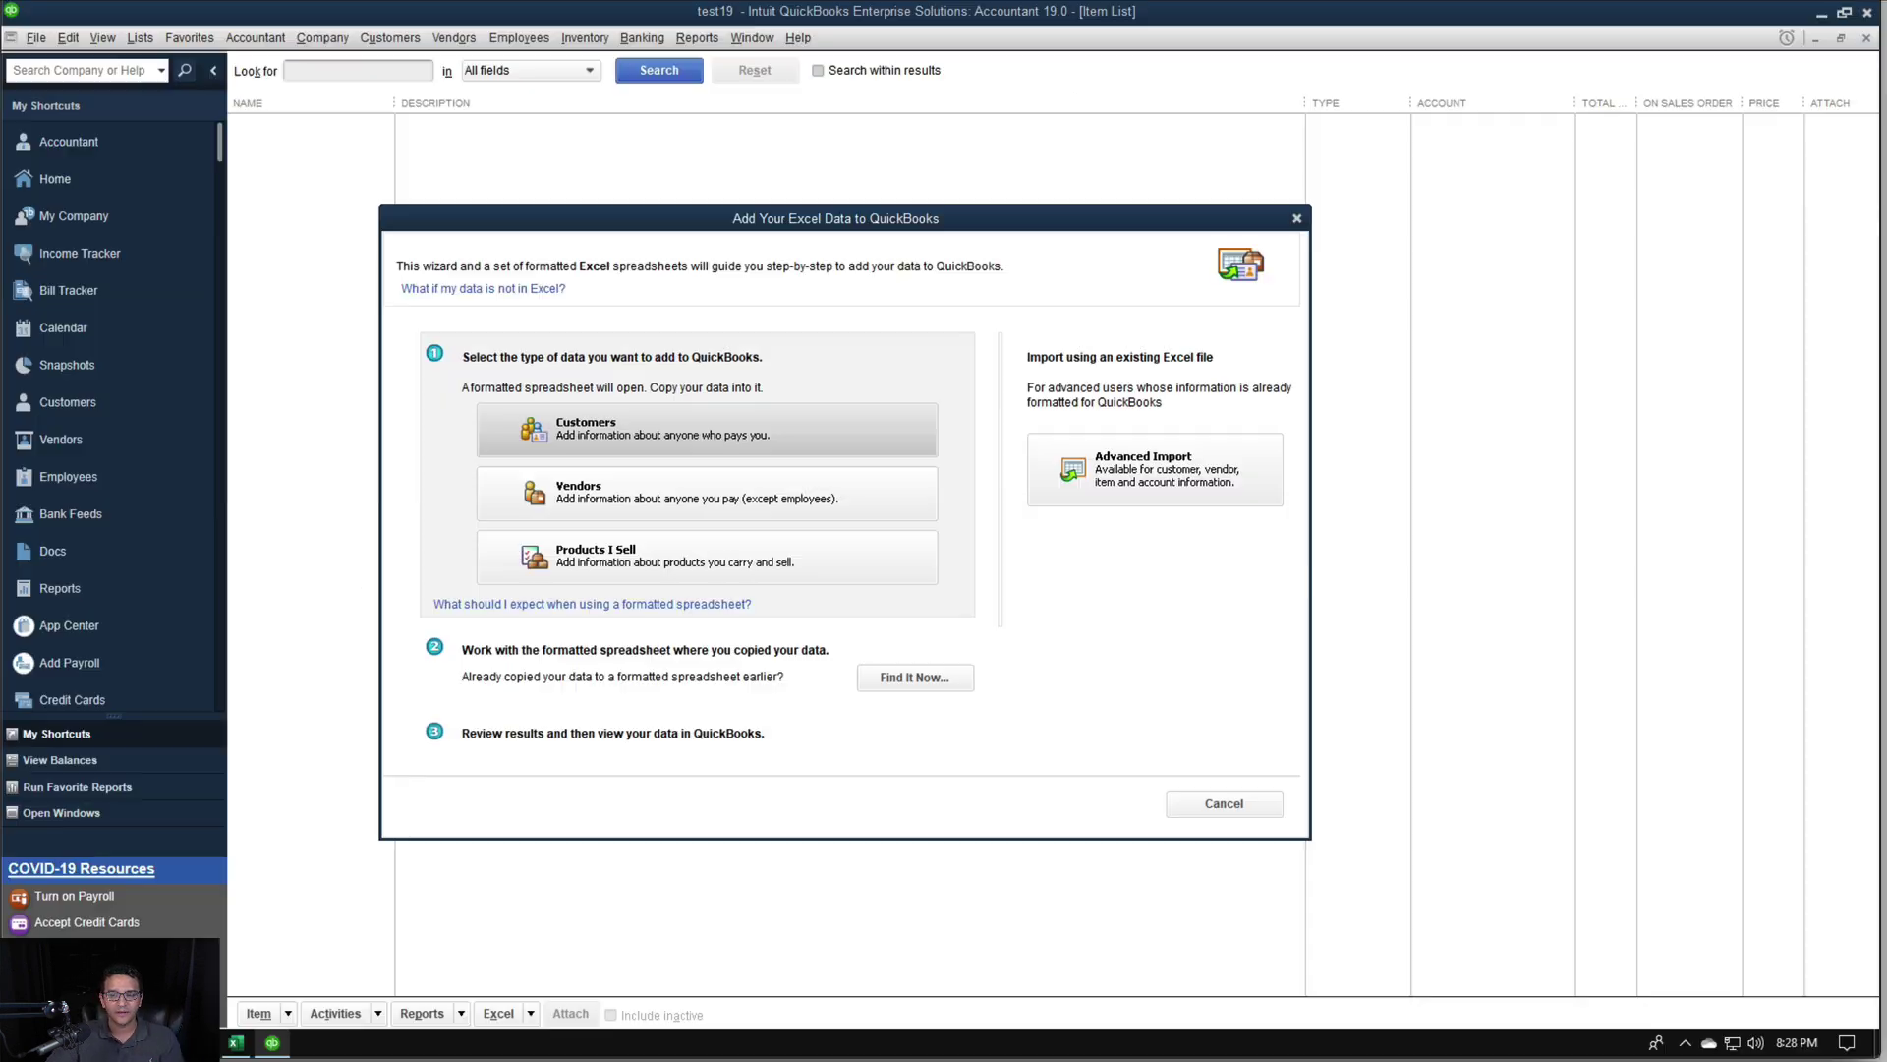
left_click(1175, 477)
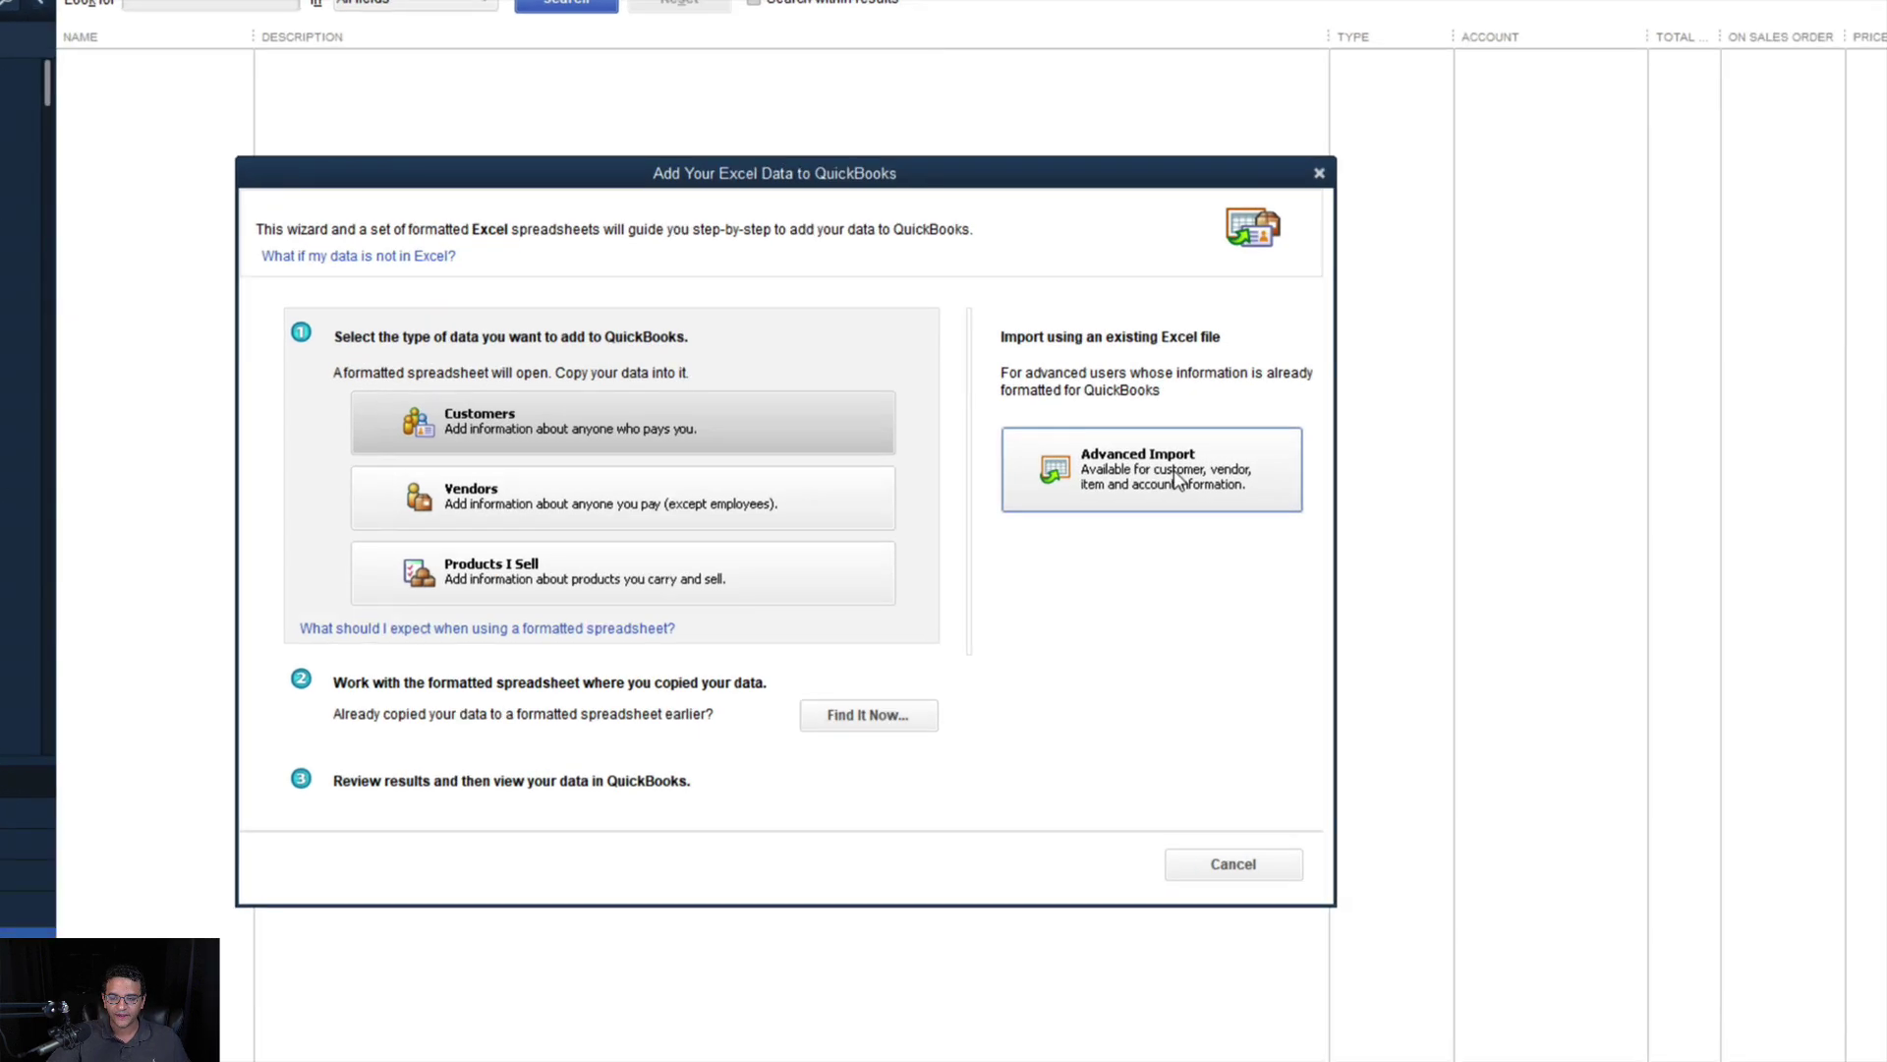
left_click(1177, 479)
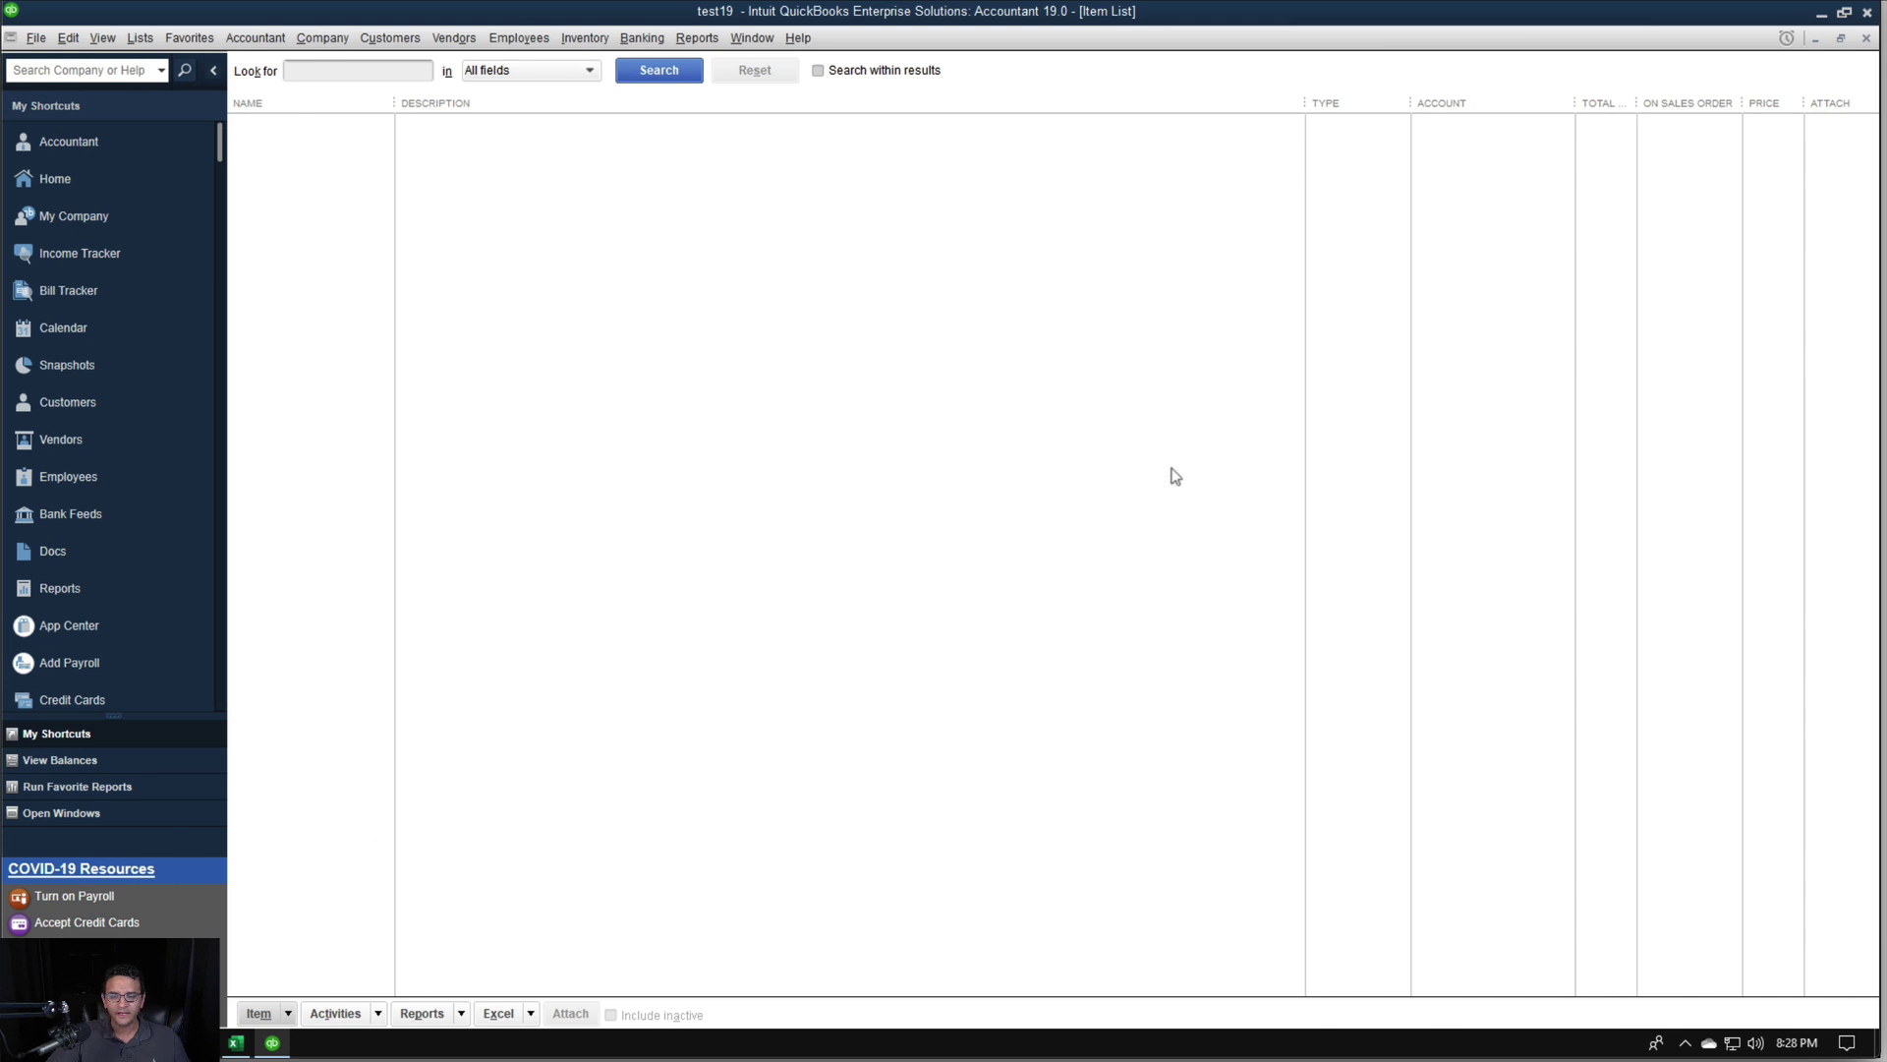
left_click_drag(679, 246, 928, 214)
left_click(899, 209)
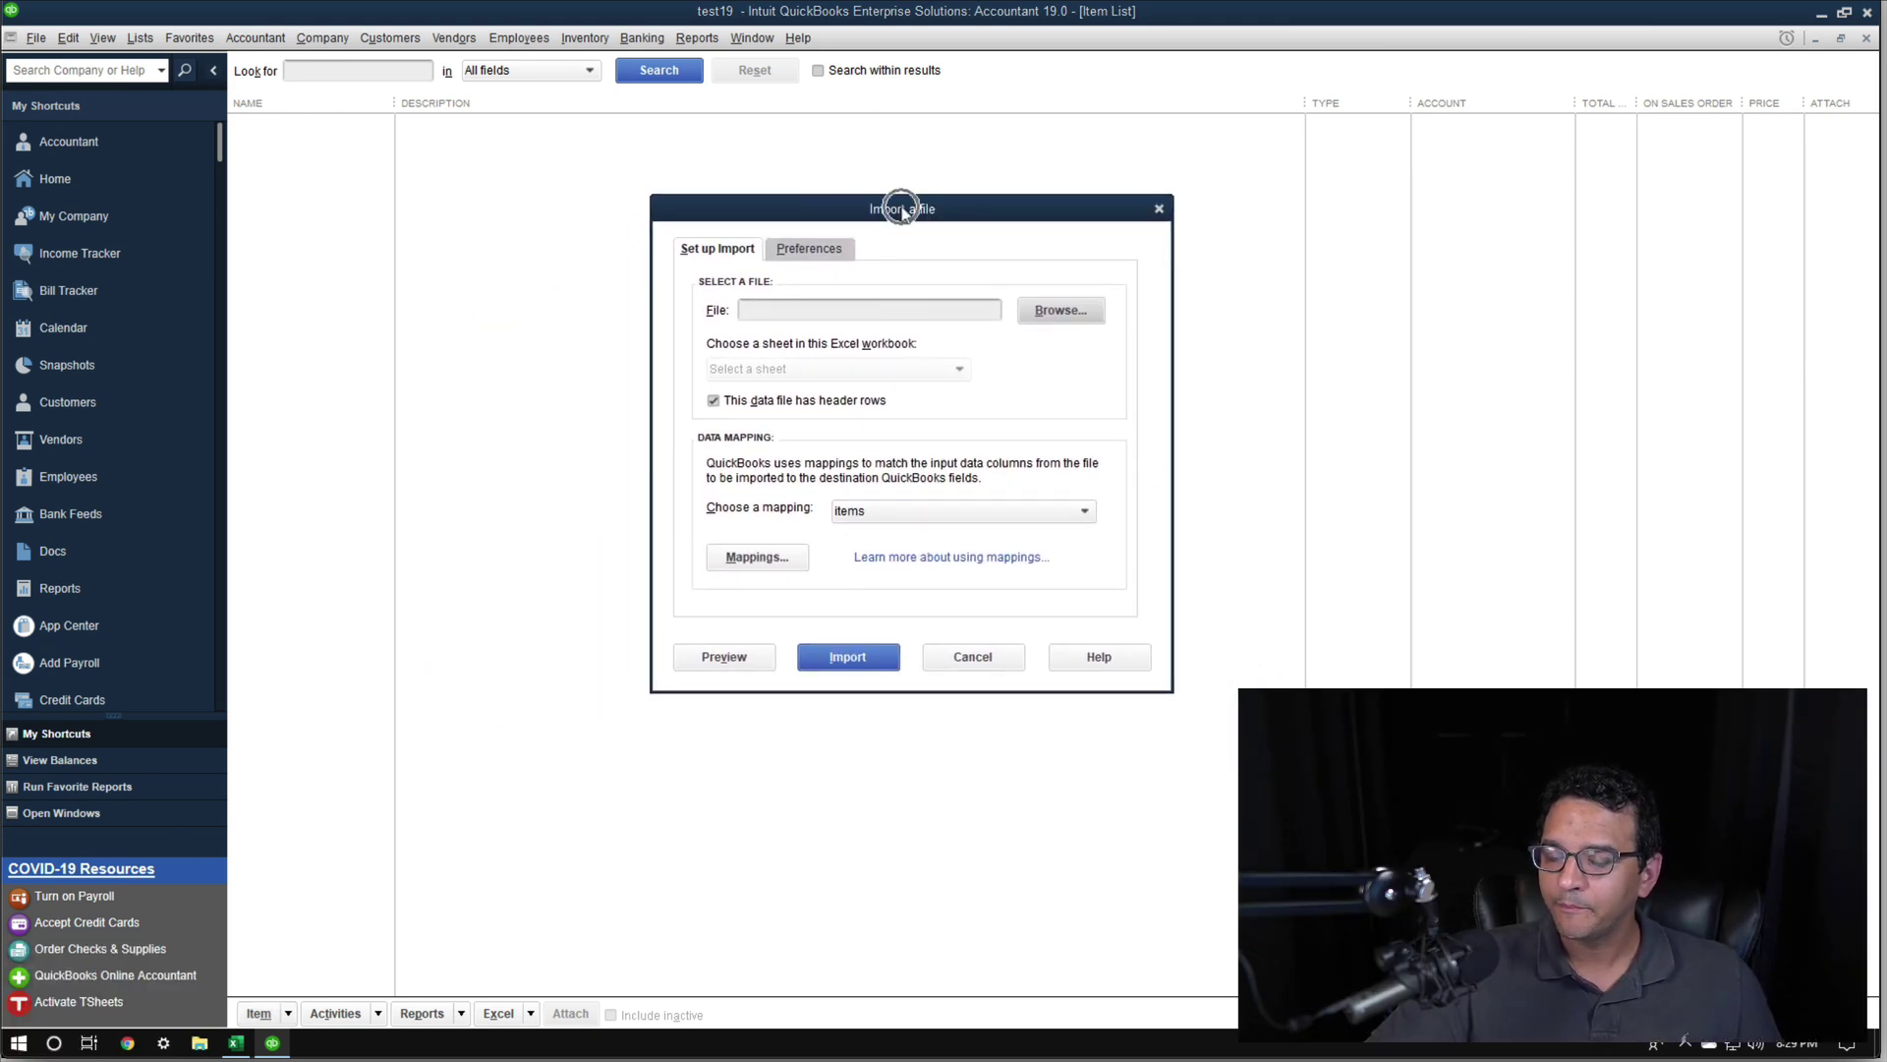
Set the import preferences to prompt on duplicates and to import rows with errors, leaving error fields blank
left_click(721, 251)
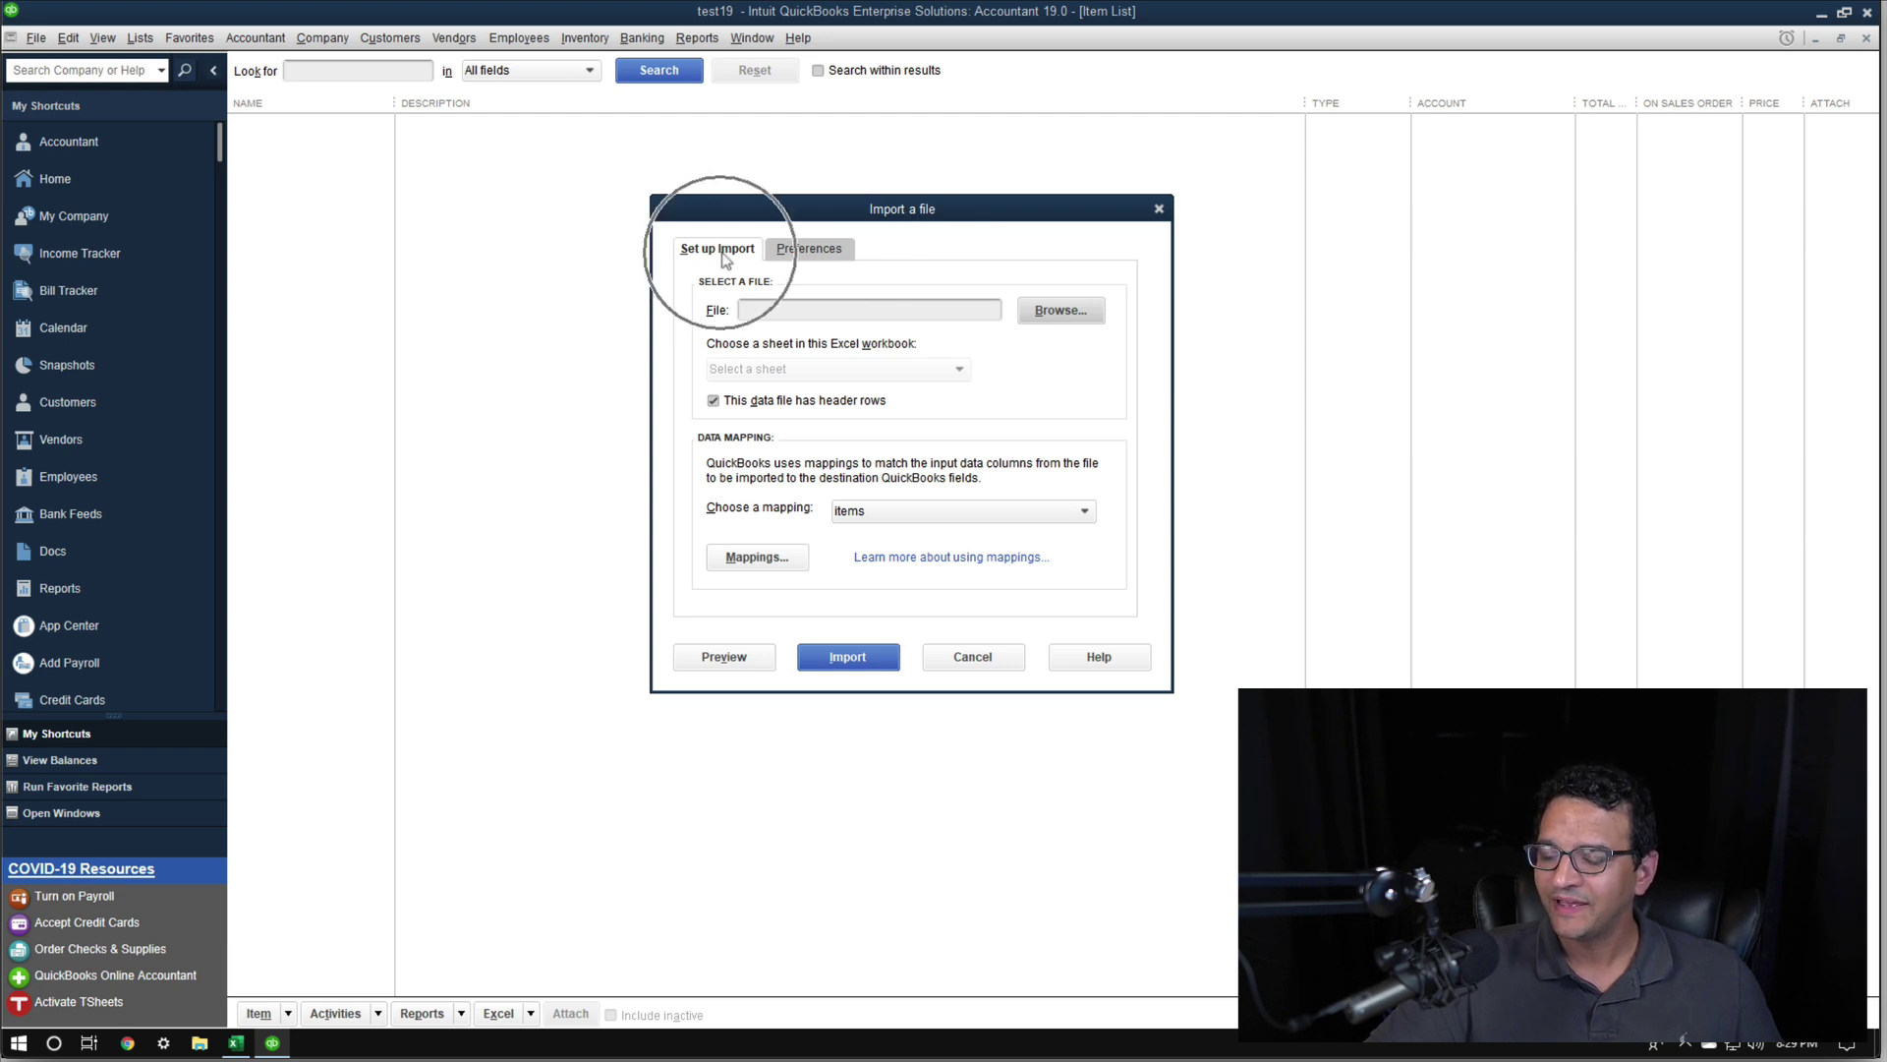
left_click(834, 253)
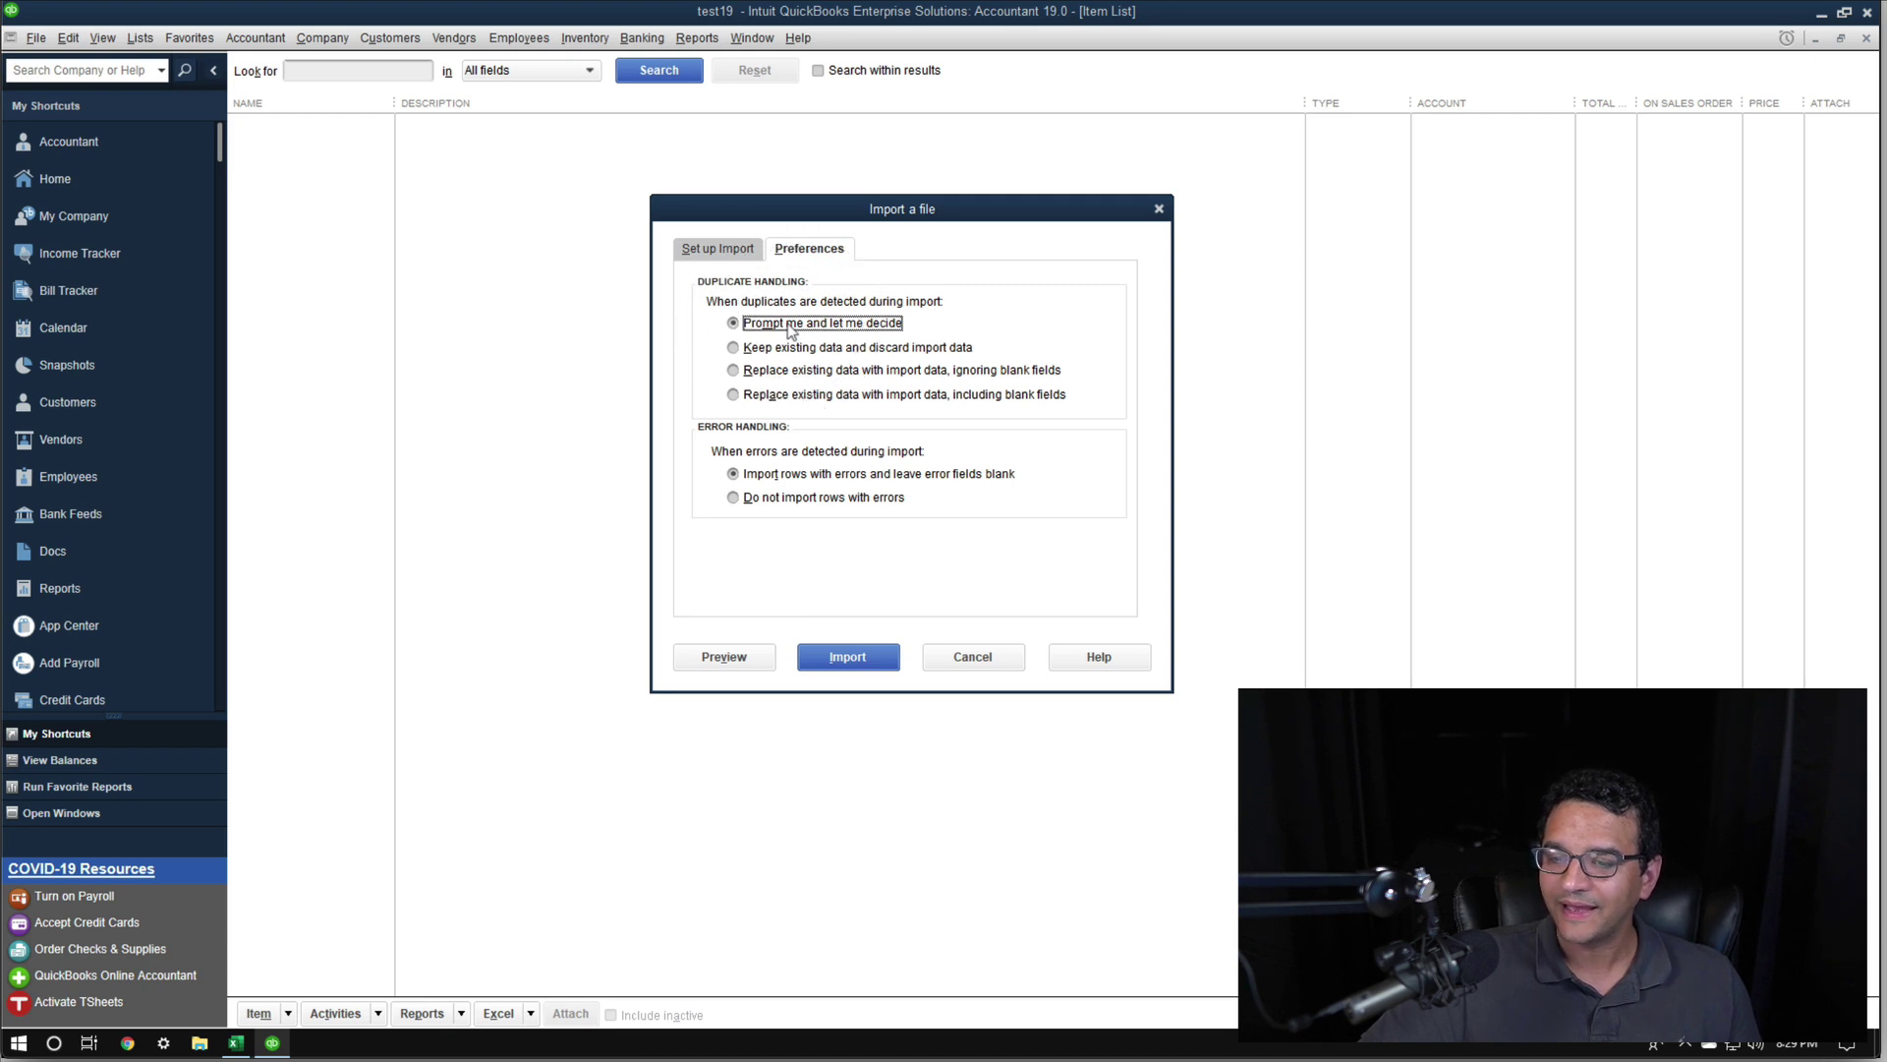
left_click(802, 473)
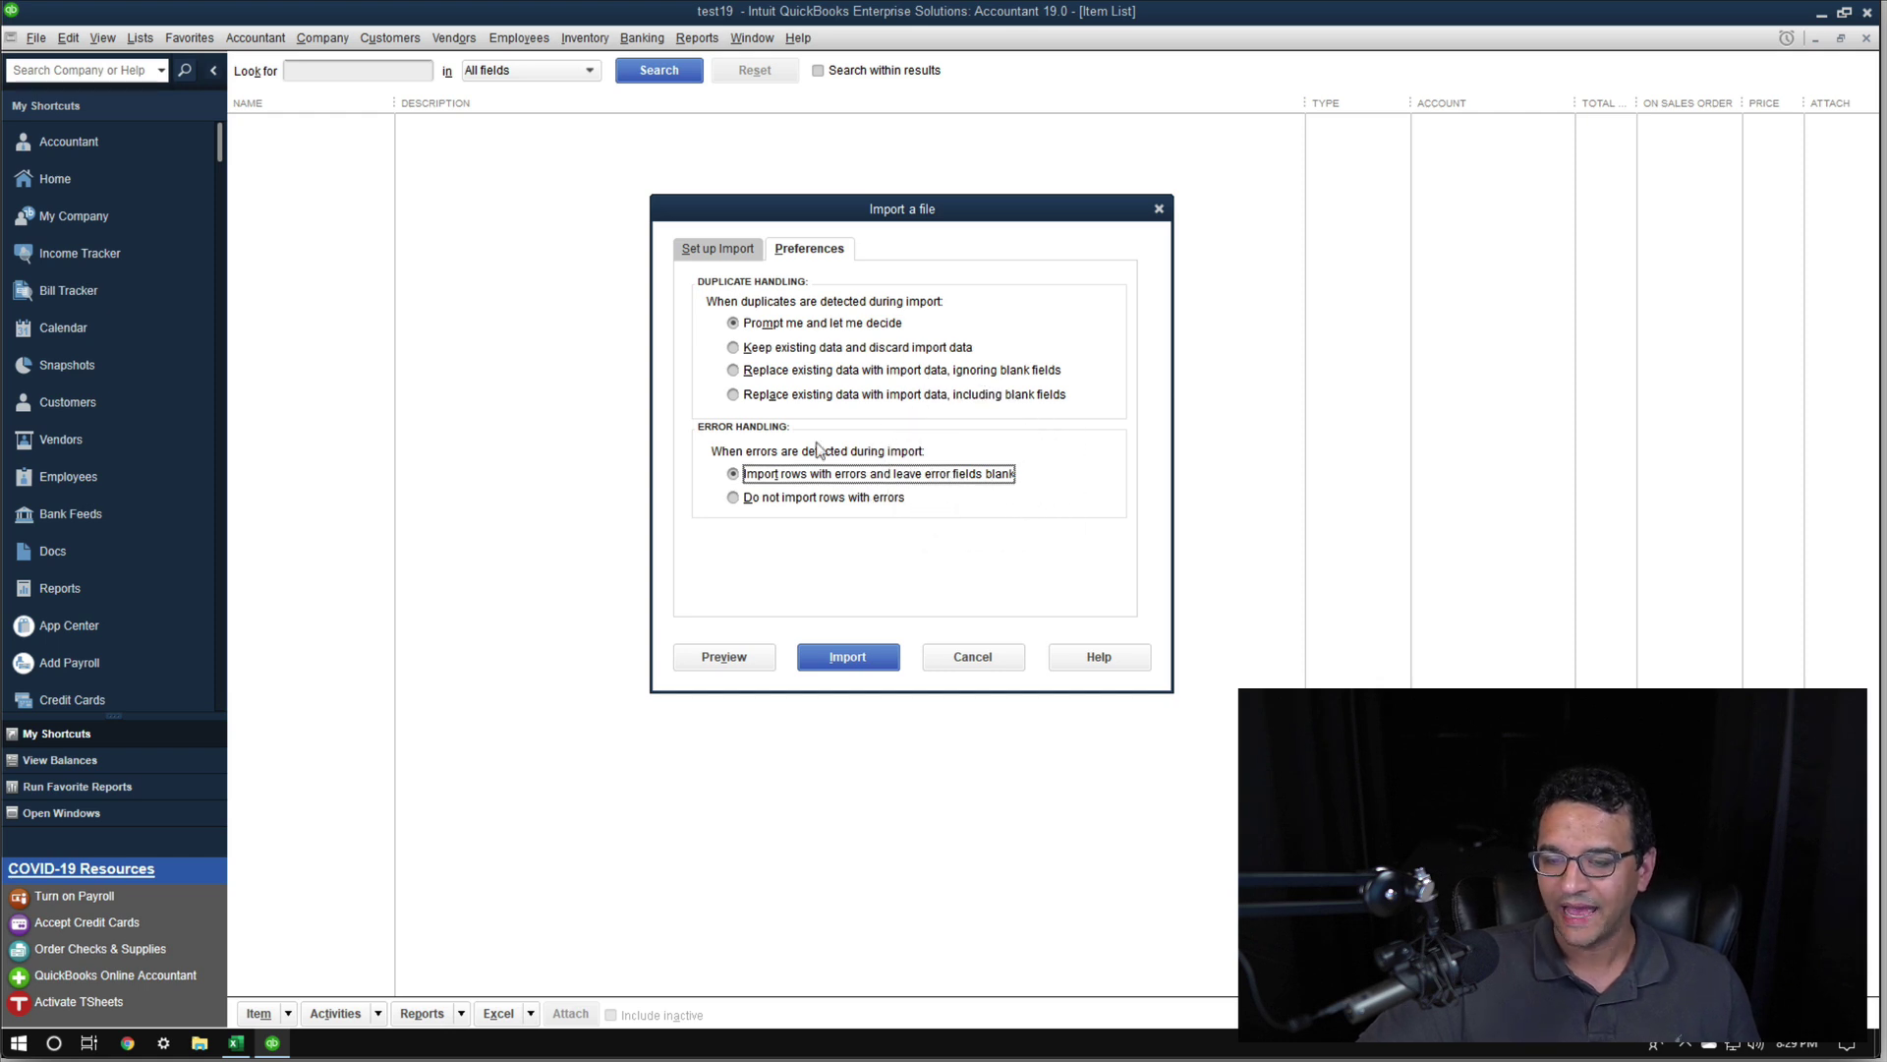
left_click(790, 324)
left_click(831, 474)
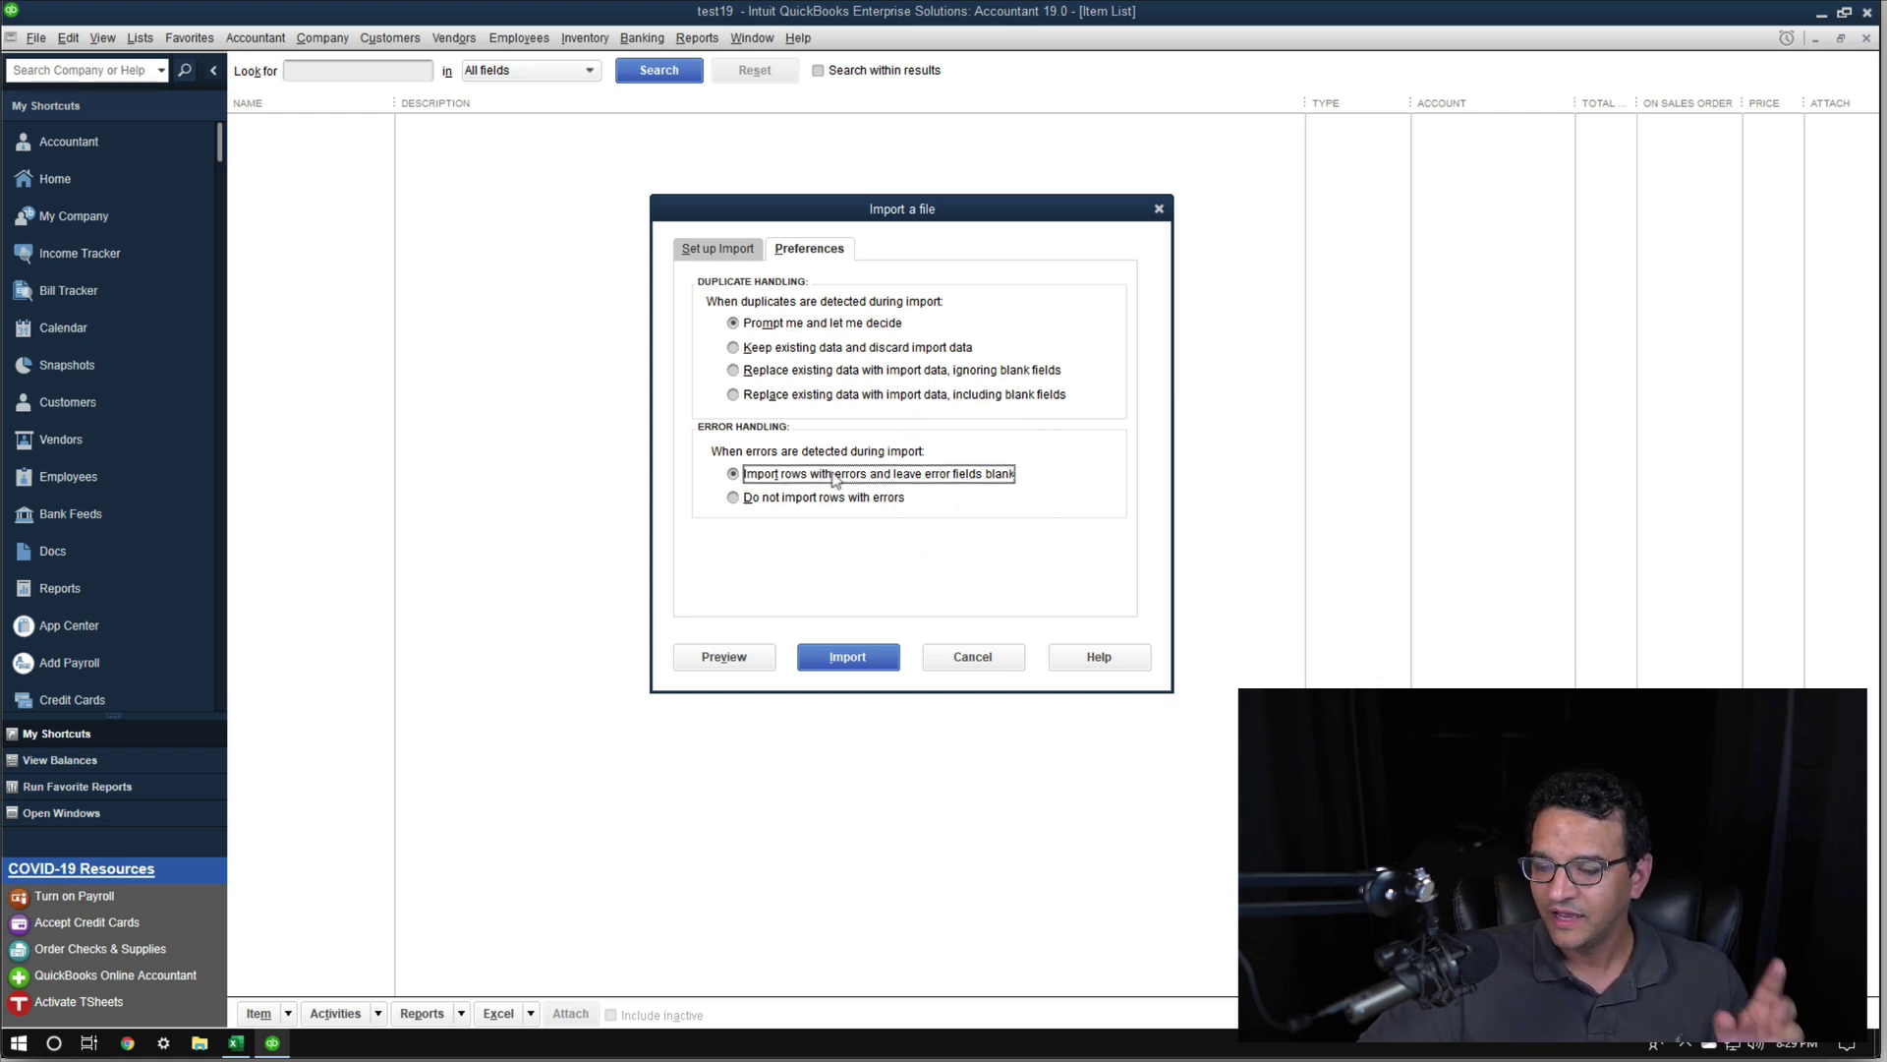
left_click(718, 250)
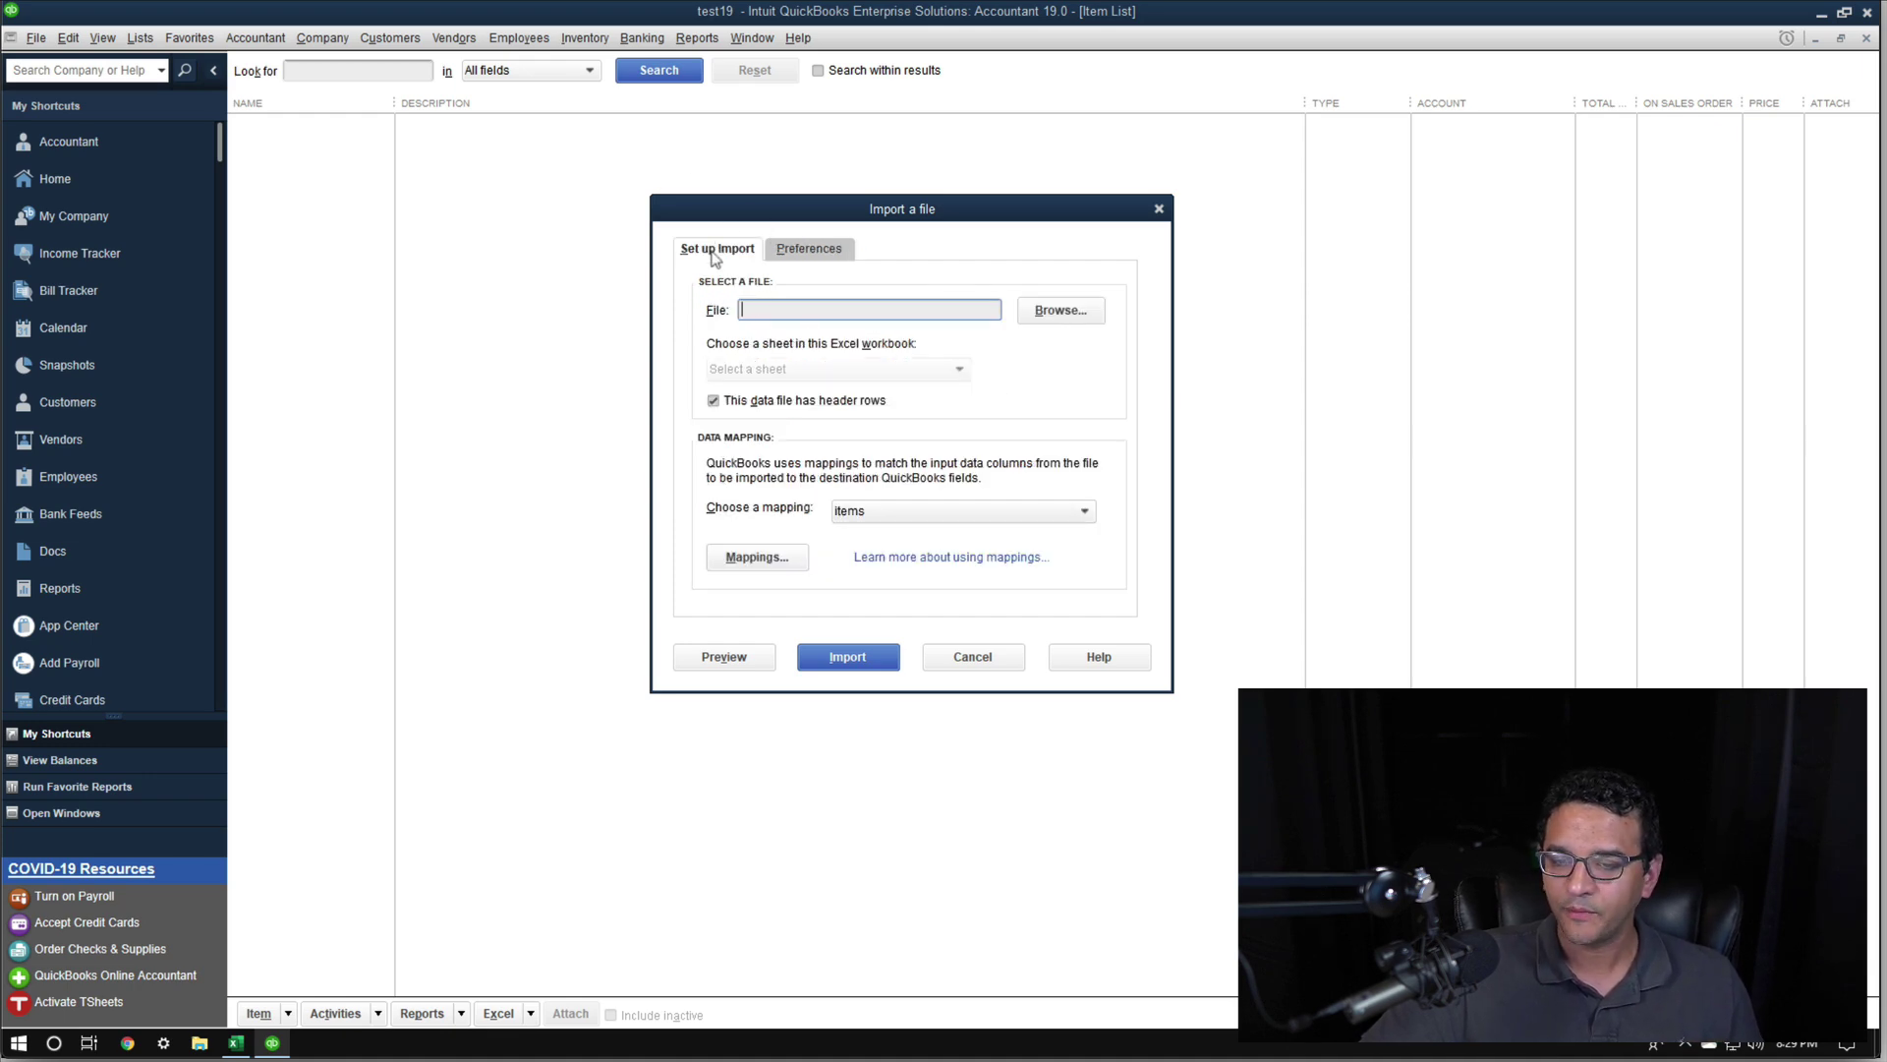
Switch to Excel and check the item rows in items.csv that are intended for import
left_click(236, 1043)
left_click(374, 451)
mouse_move(147, 275)
left_mouse_down()
mouse_move(838, 501)
mouse_move(1061, 715)
left_mouse_up()
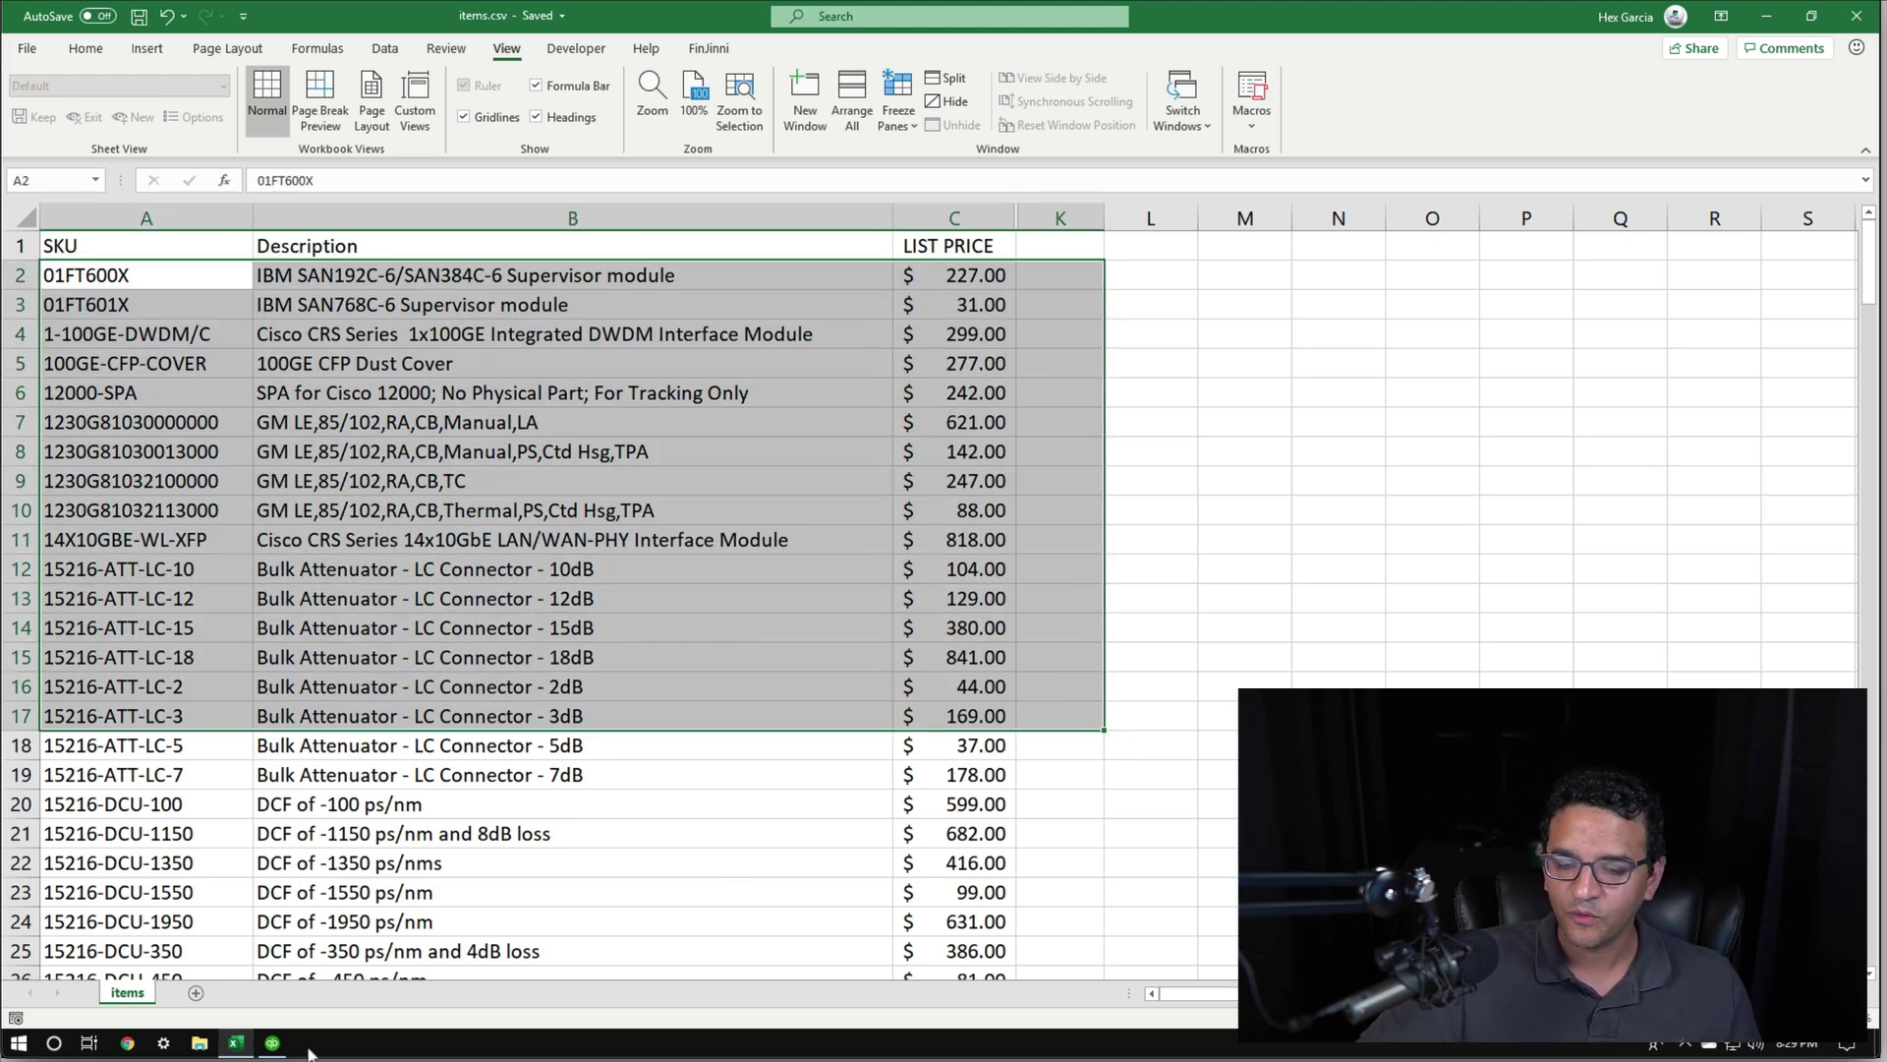
Return to QuickBooks and select items.csv from the Desktop as the import file
left_click(273, 1043)
left_click(1071, 313)
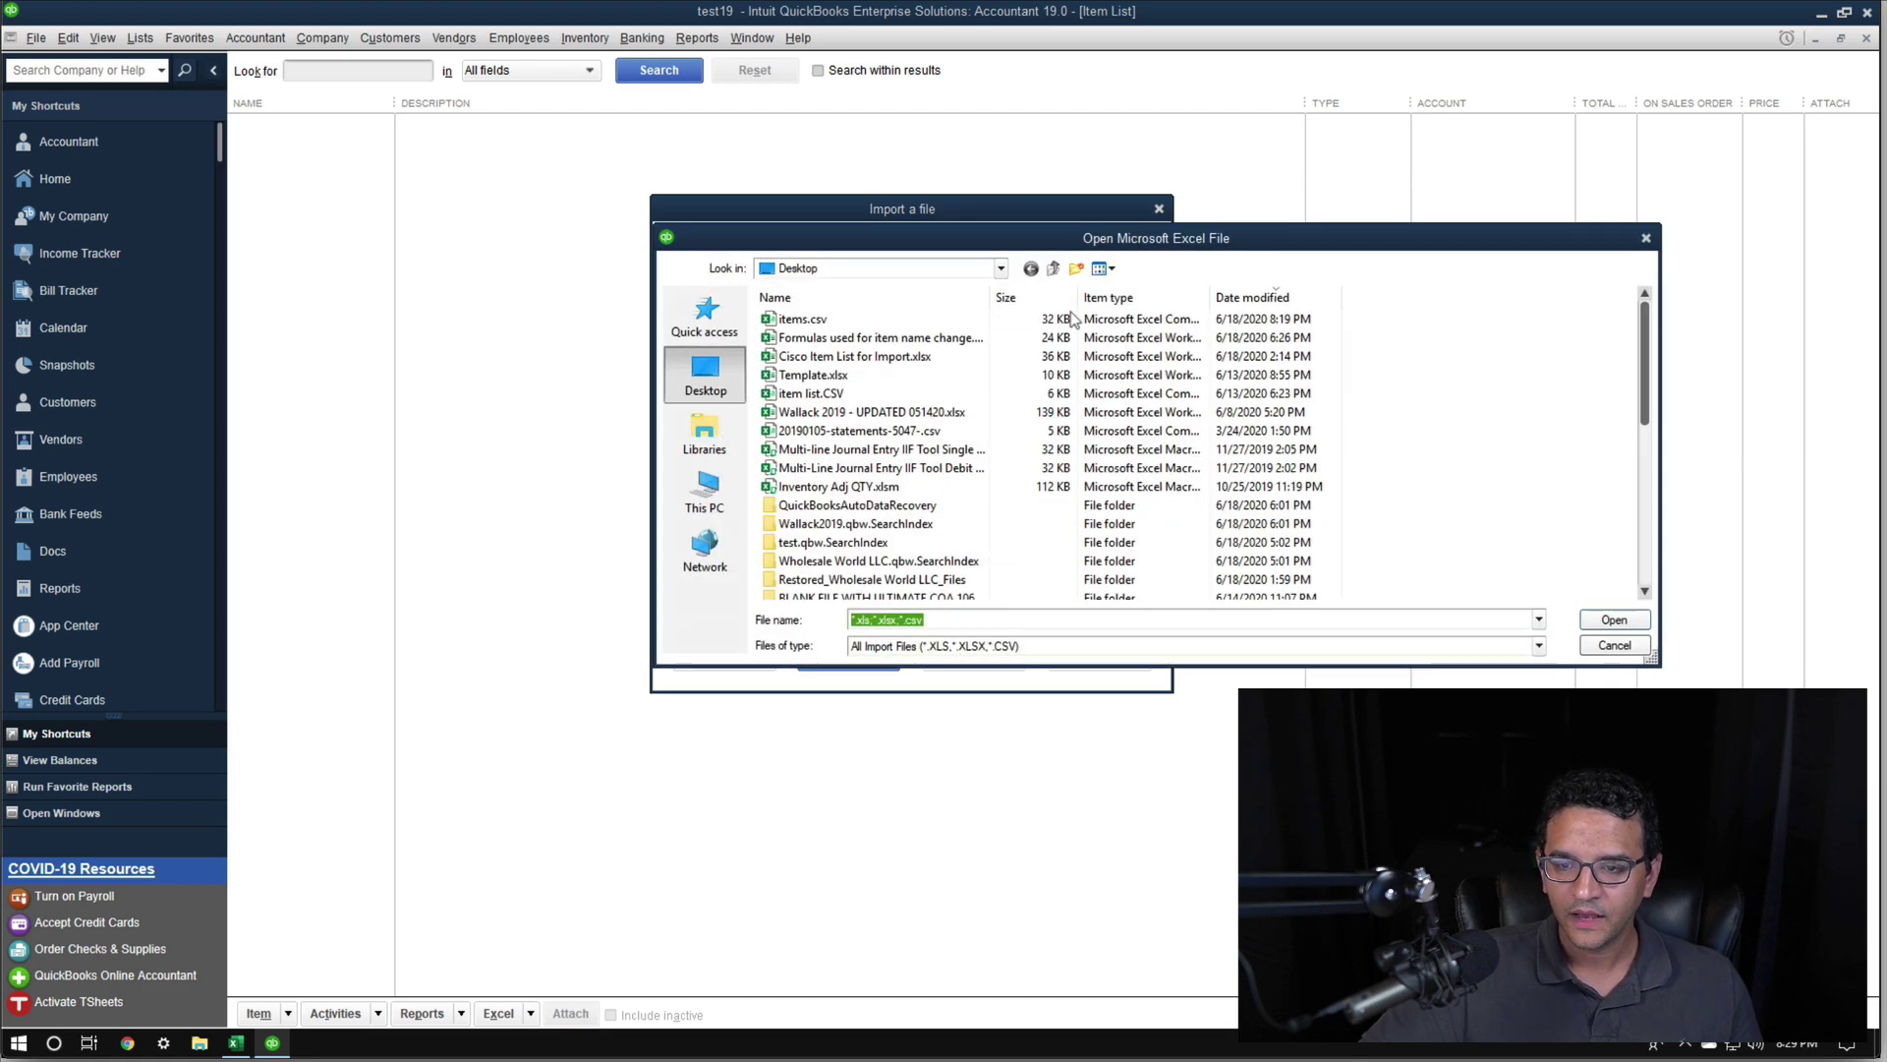
left_click(798, 319)
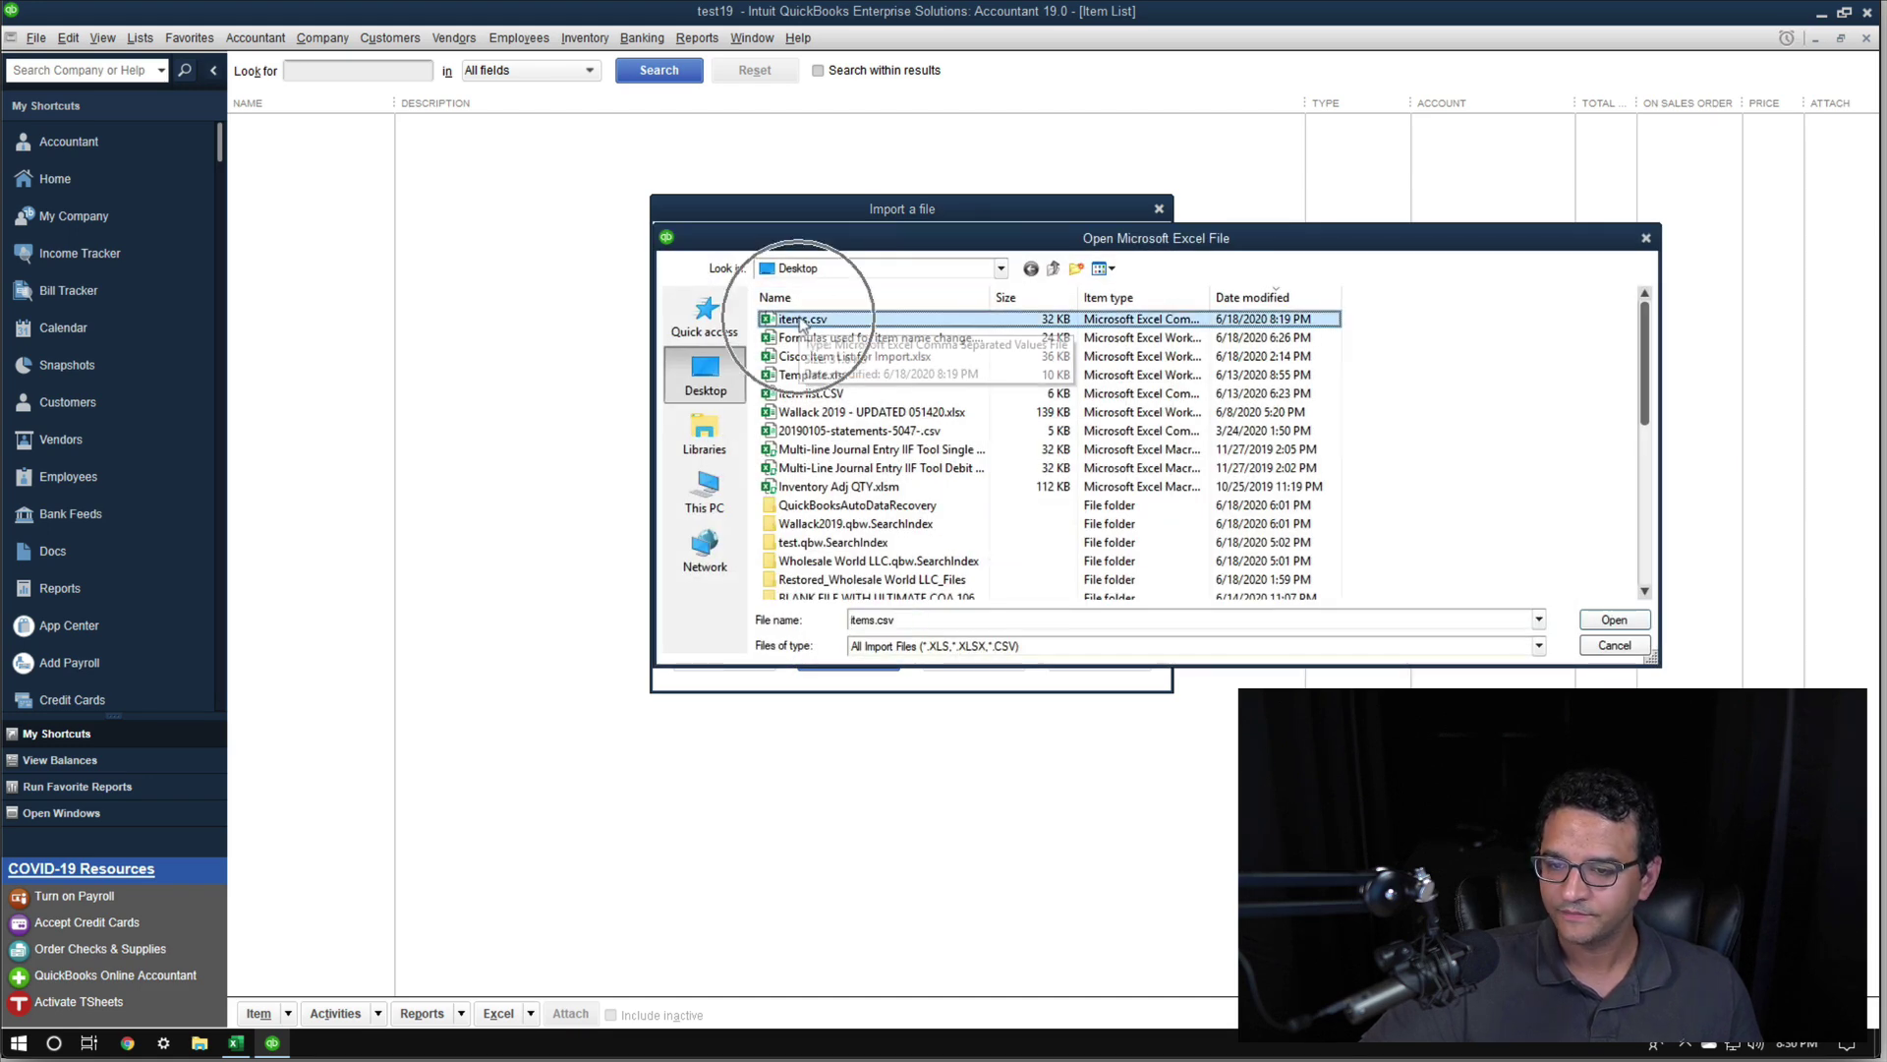
left_click(1594, 622)
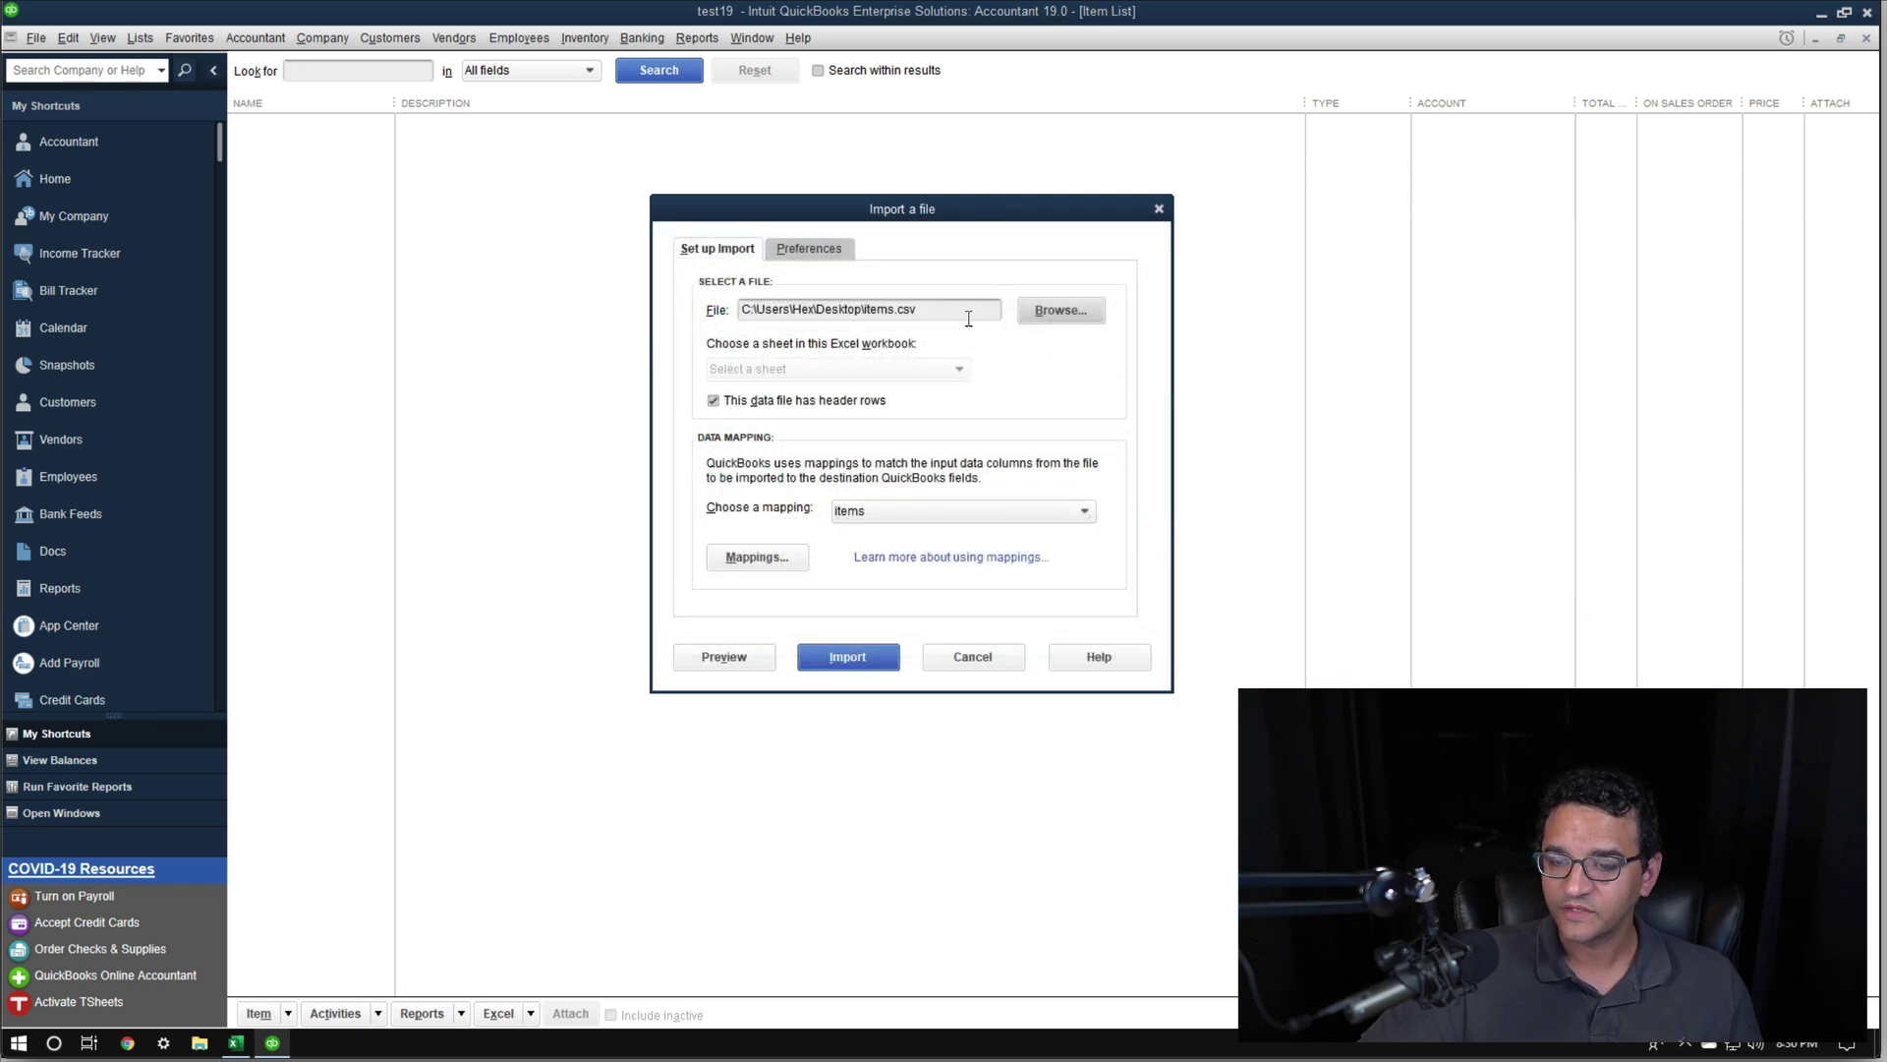
Try to open the items mapping for the selected file, agreeing to continue with the previously saved mapping
left_click(771, 557)
left_click(771, 557)
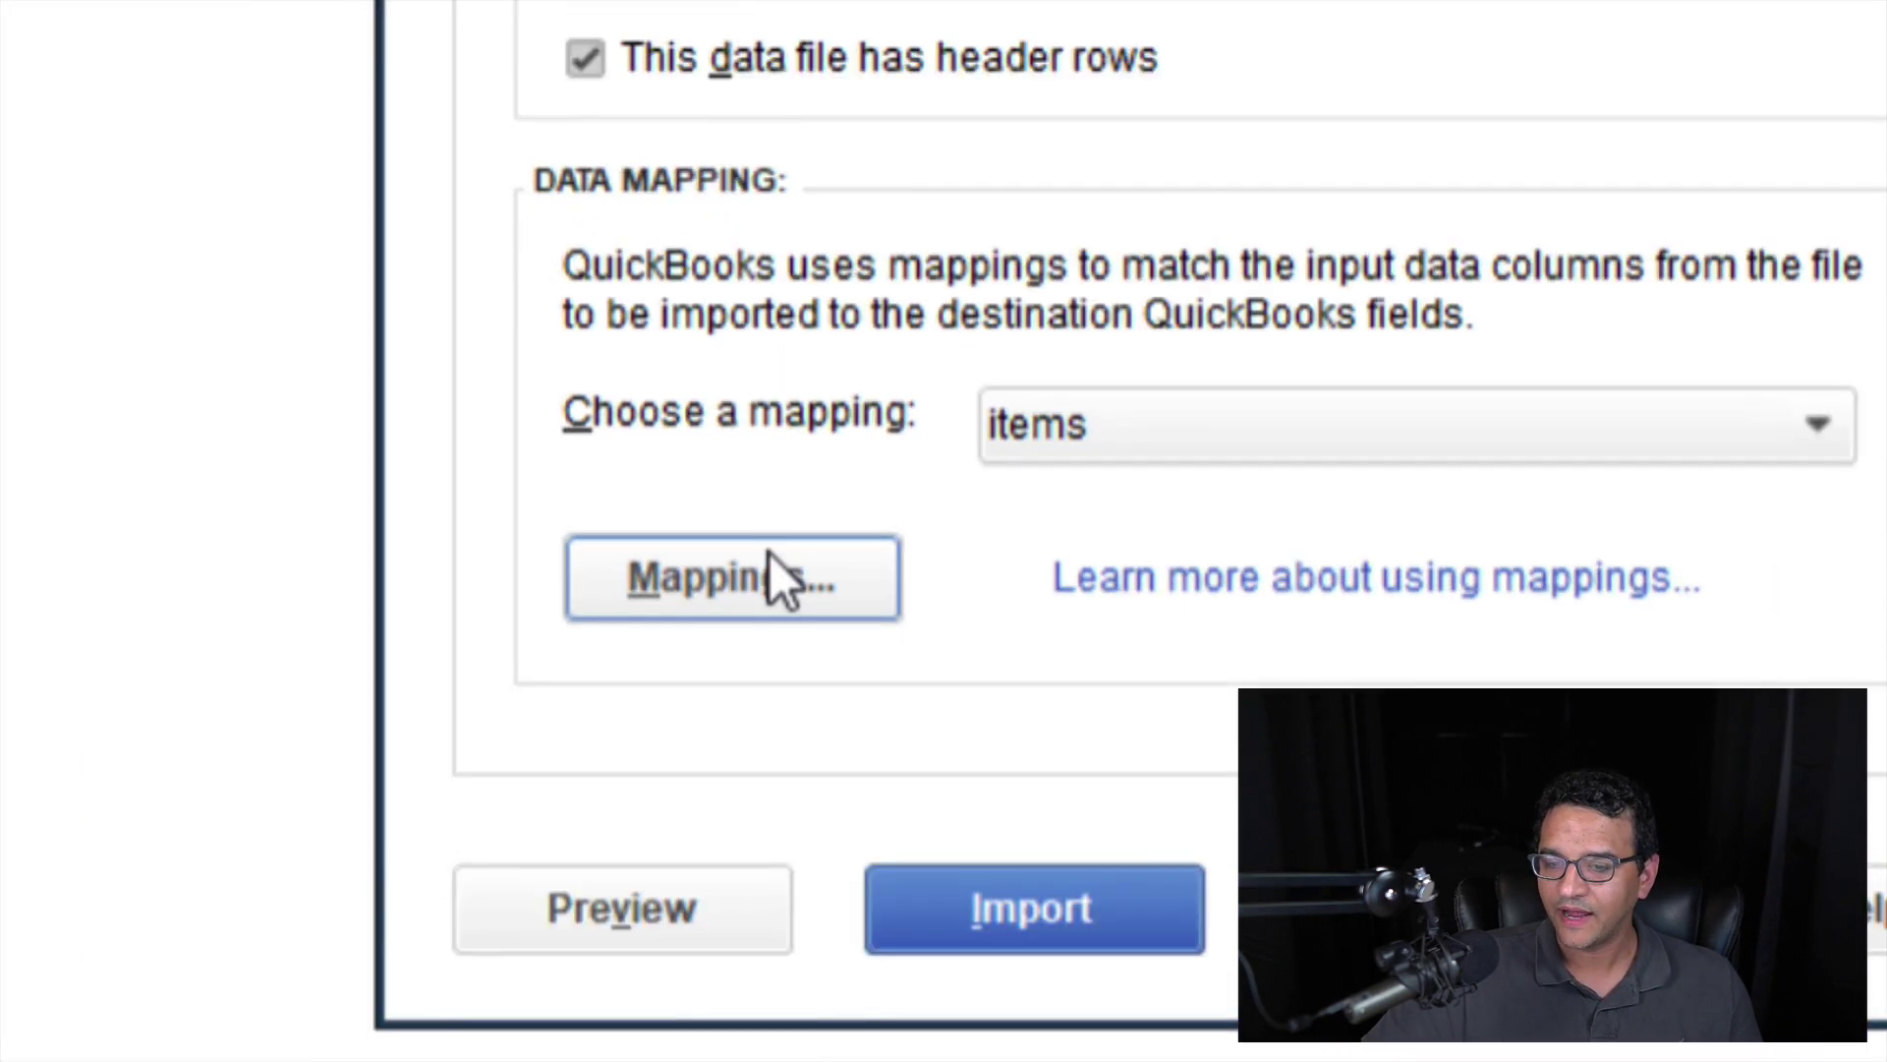
left_click(781, 577)
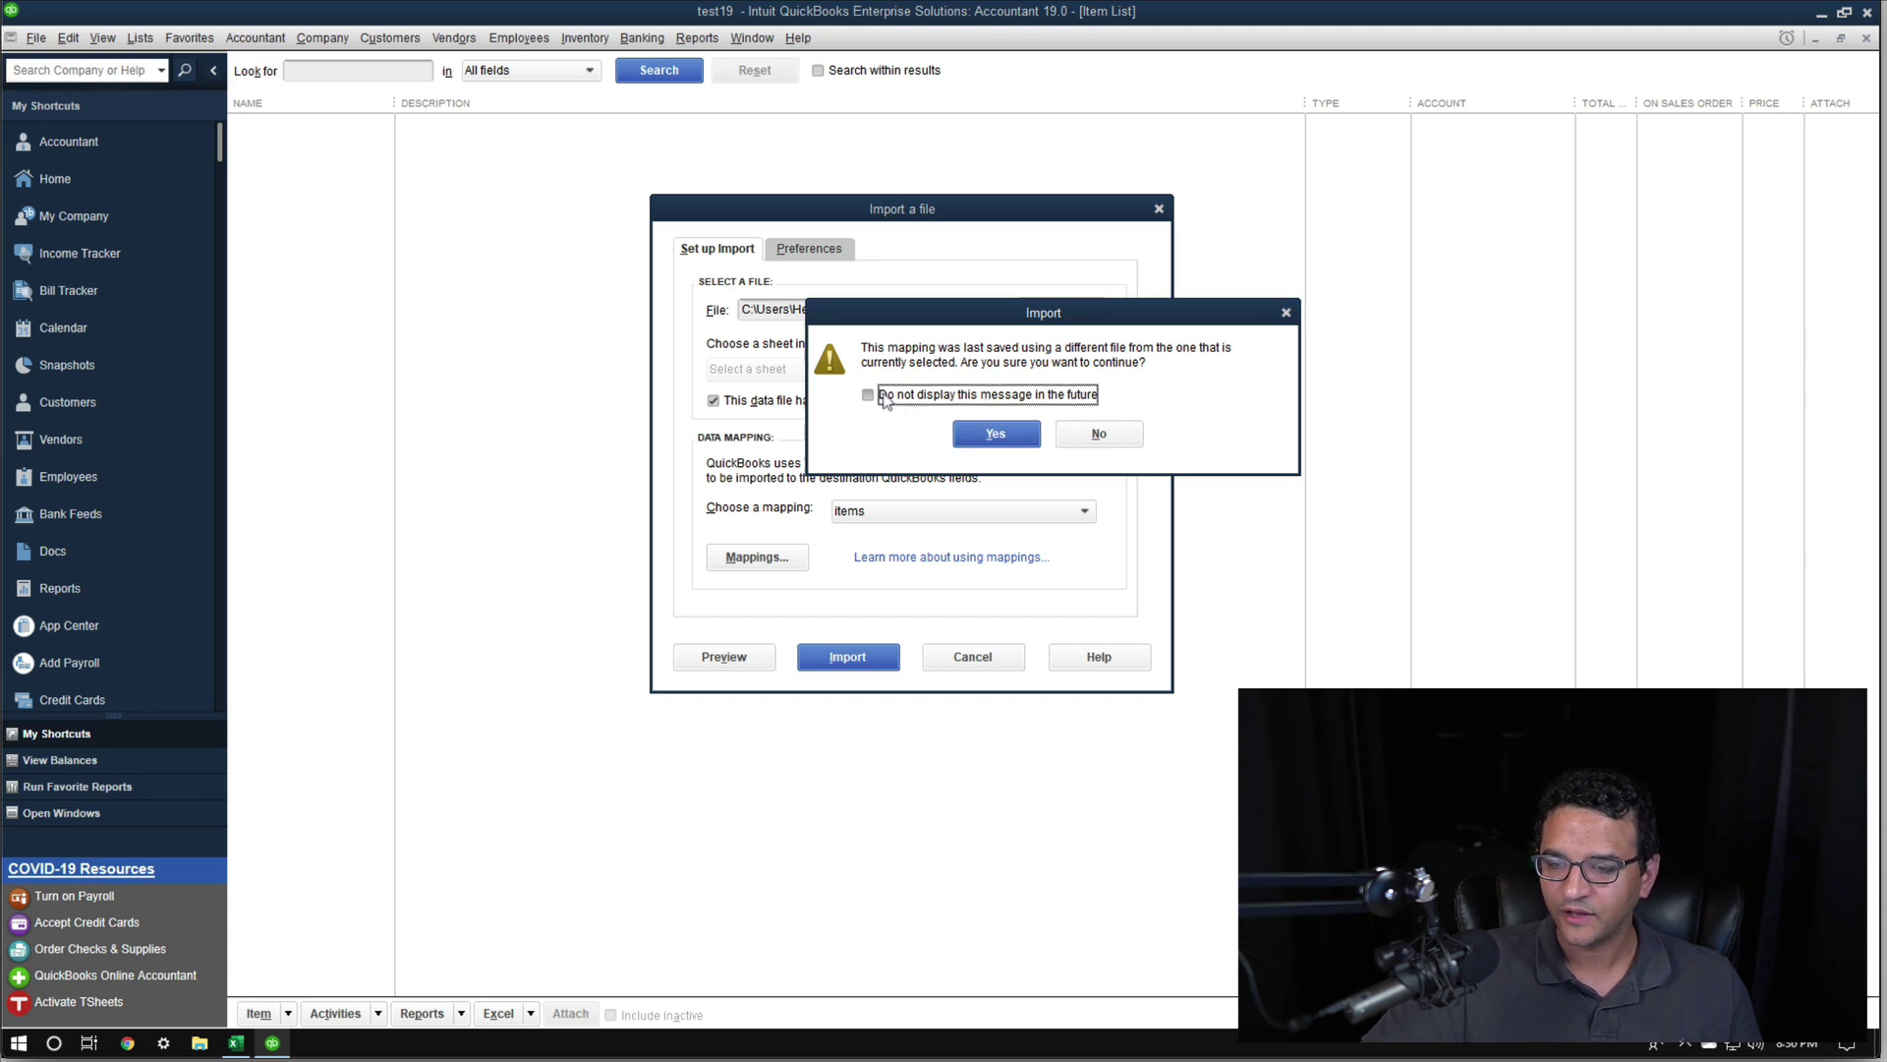
left_click(1010, 436)
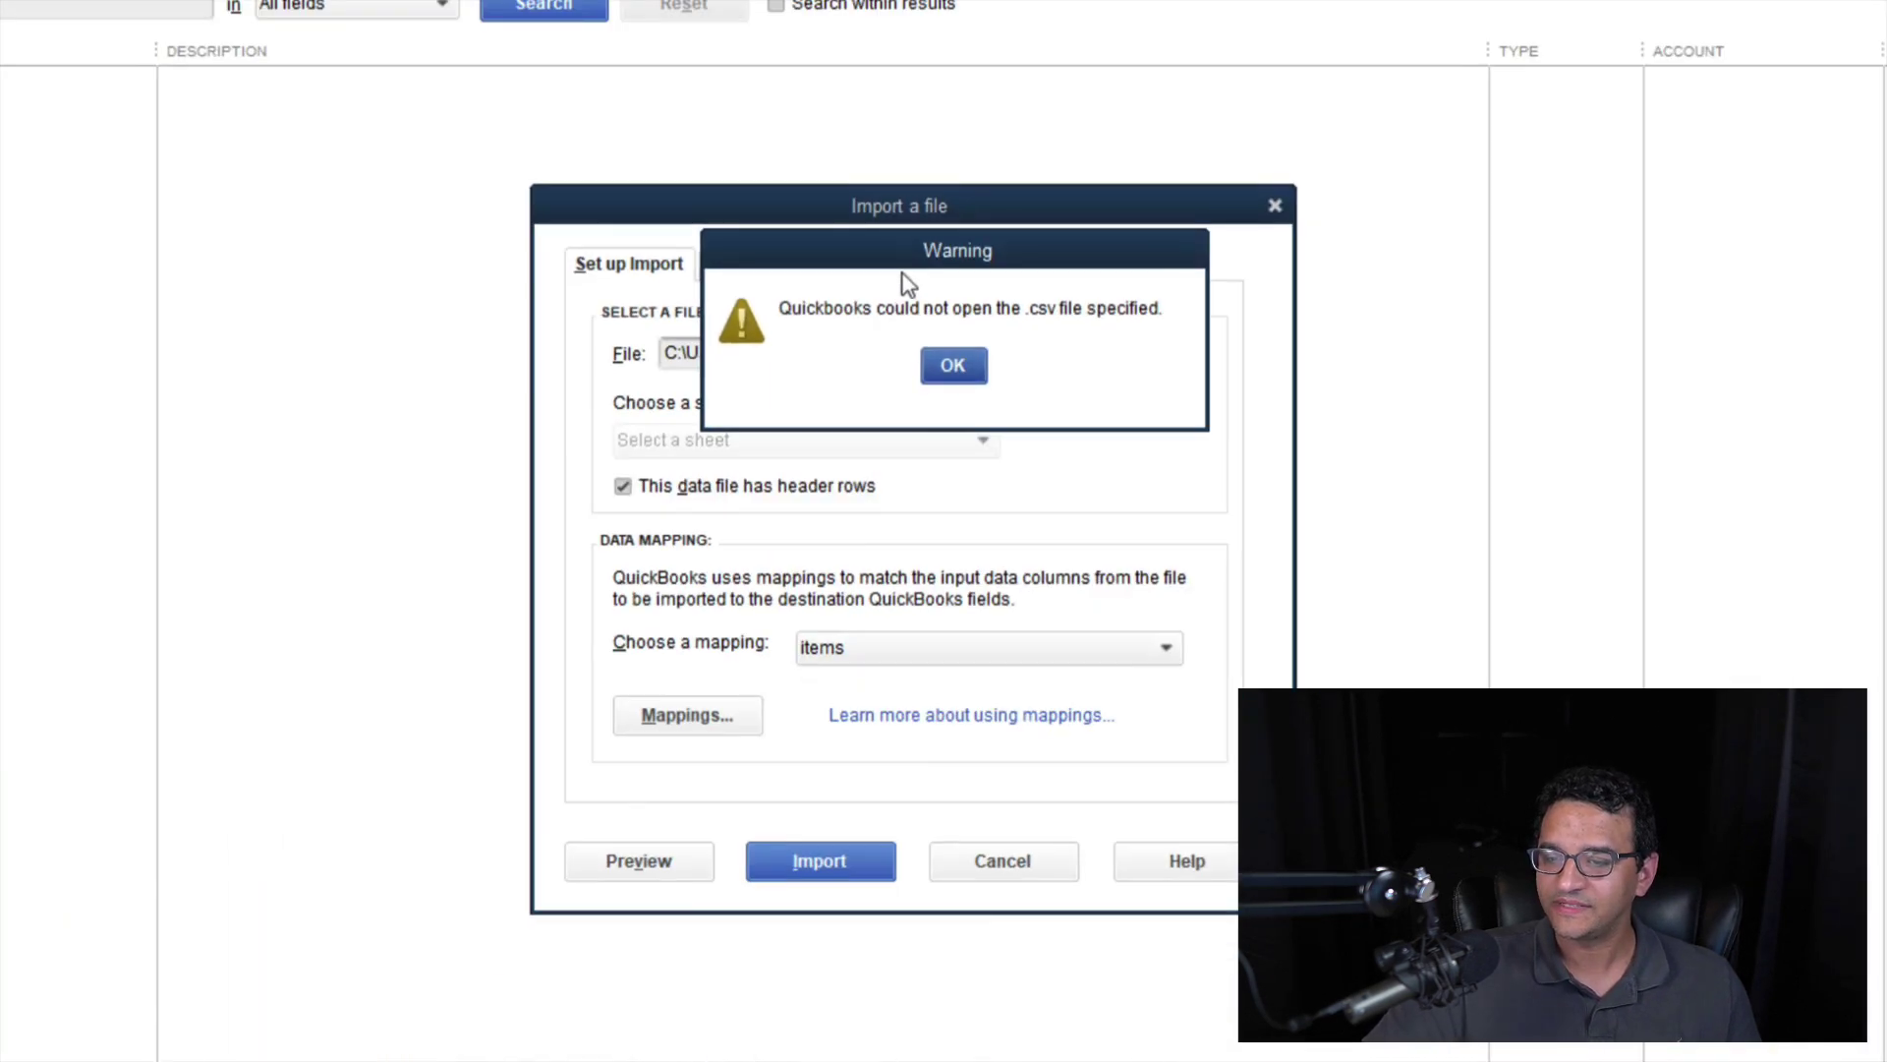
Close items.csv in Excel and dismiss the file warning in QuickBooks
left_click(236, 1041)
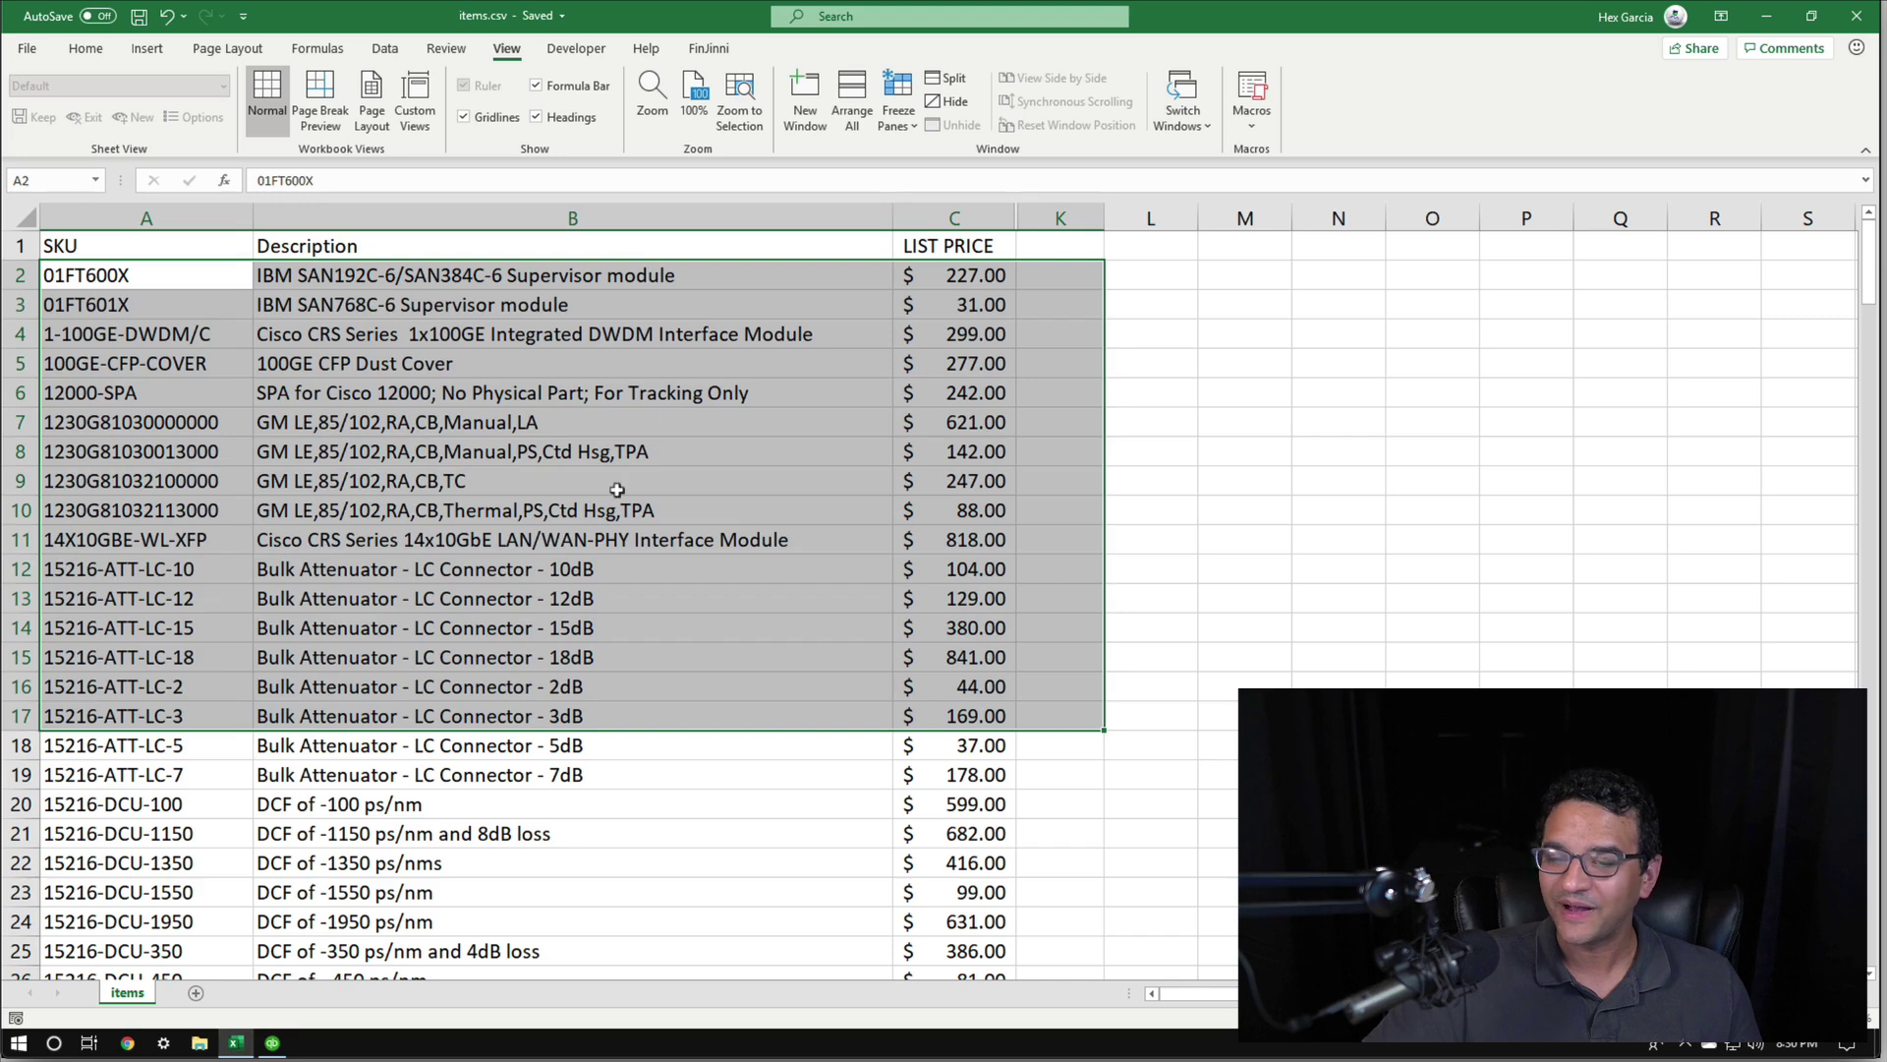
left_click(1274, 360)
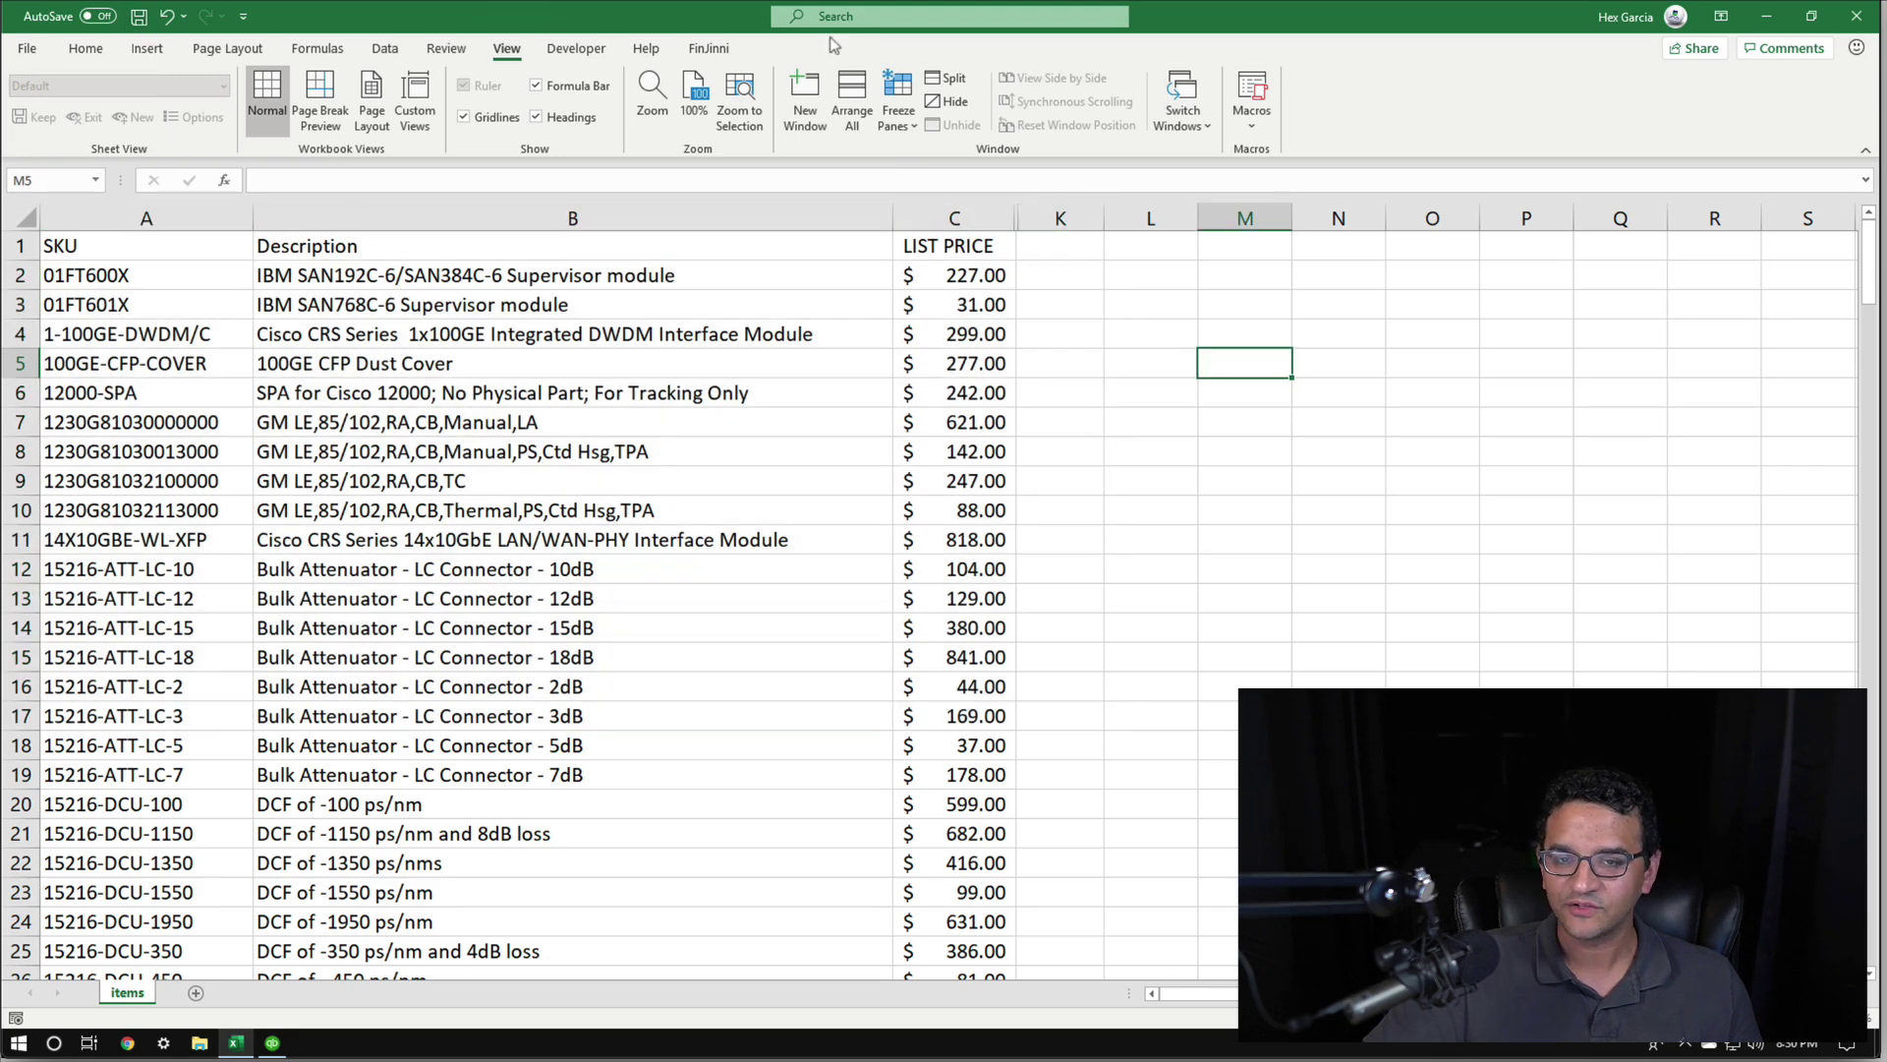
left_click(1856, 16)
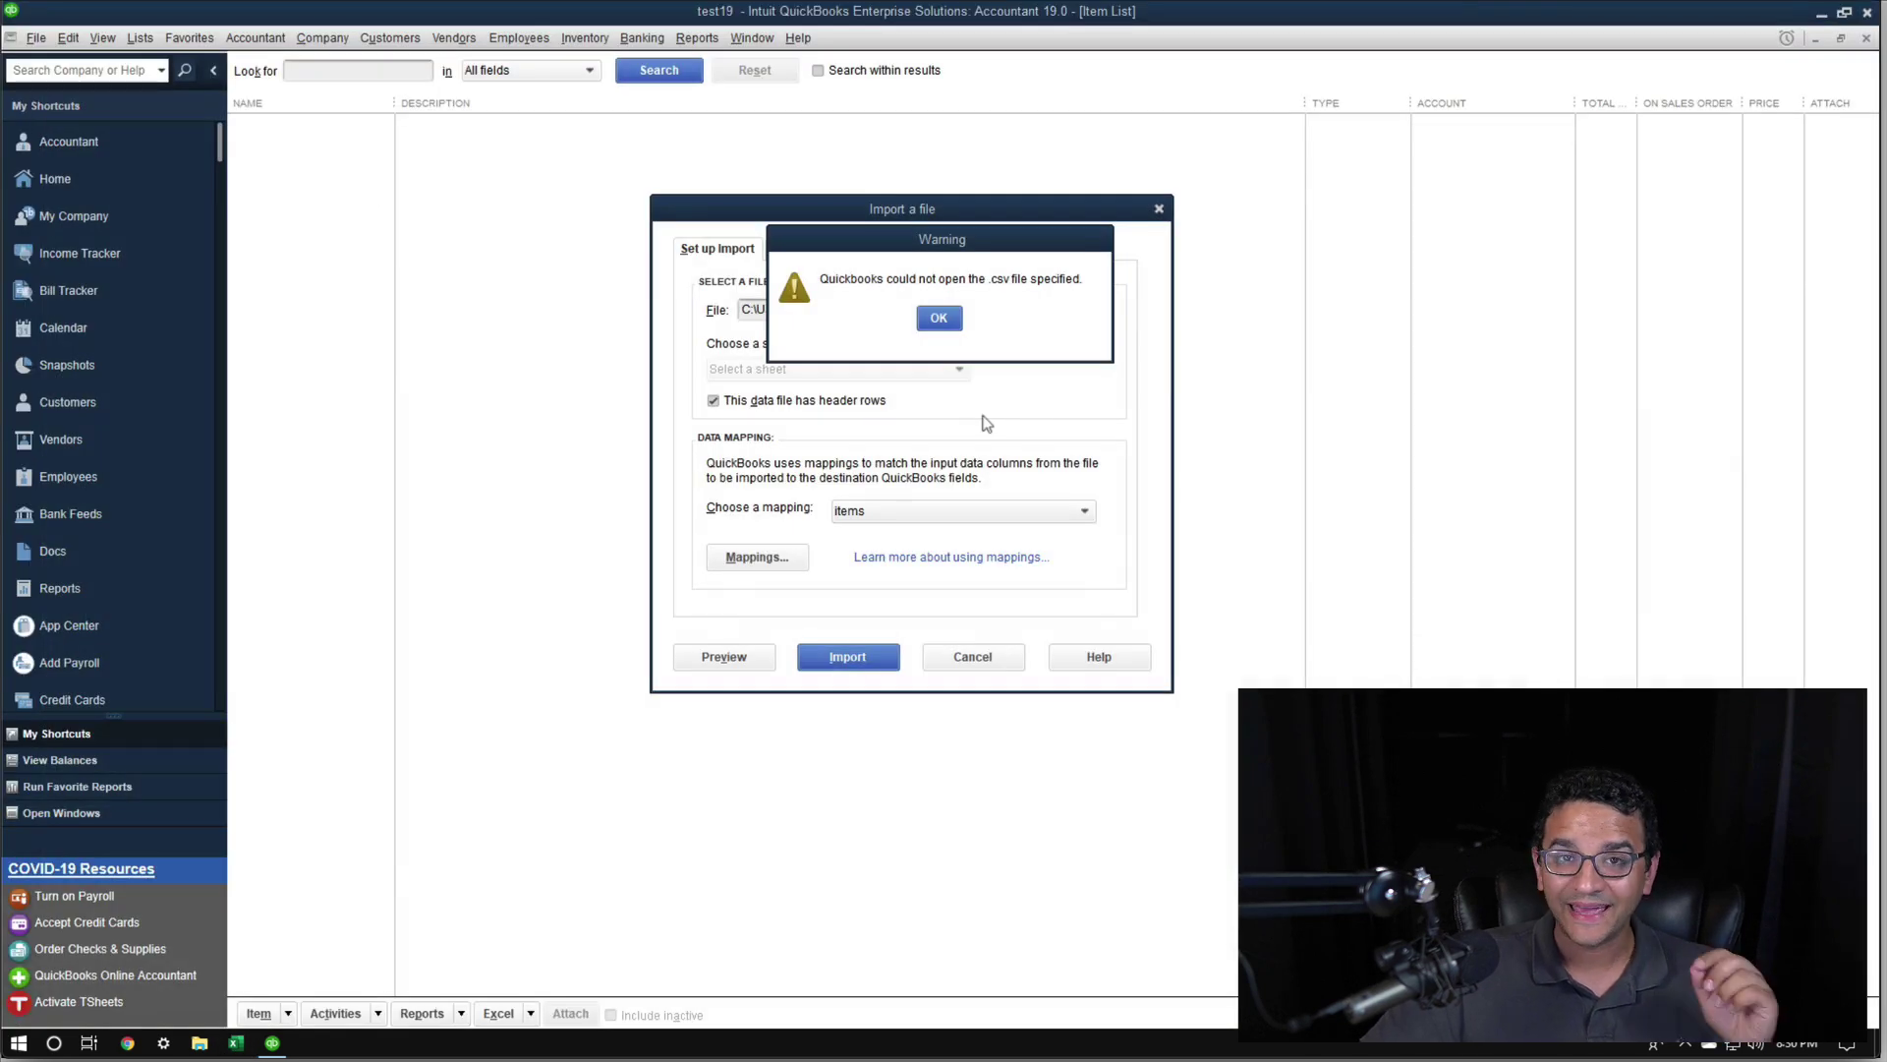
left_click(945, 315)
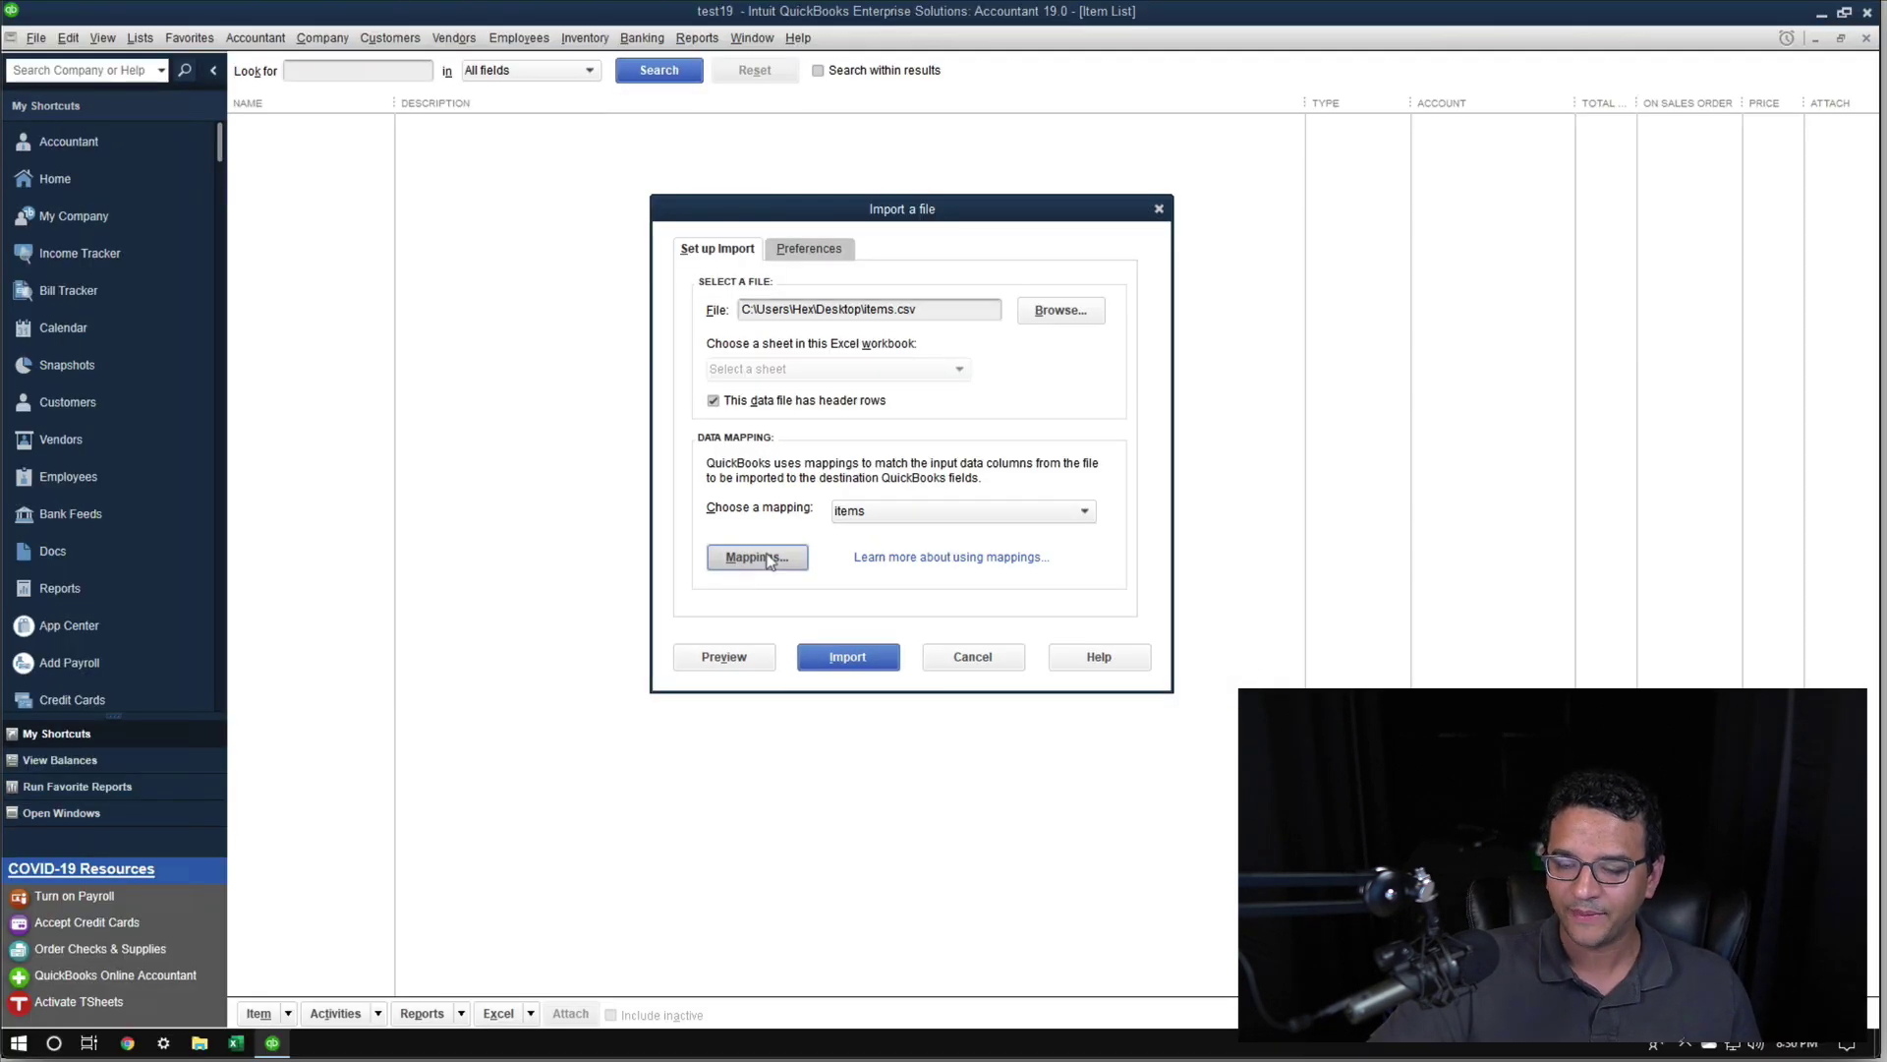
Open the saved items mapping and examine the available mapping names and import types
left_click(767, 560)
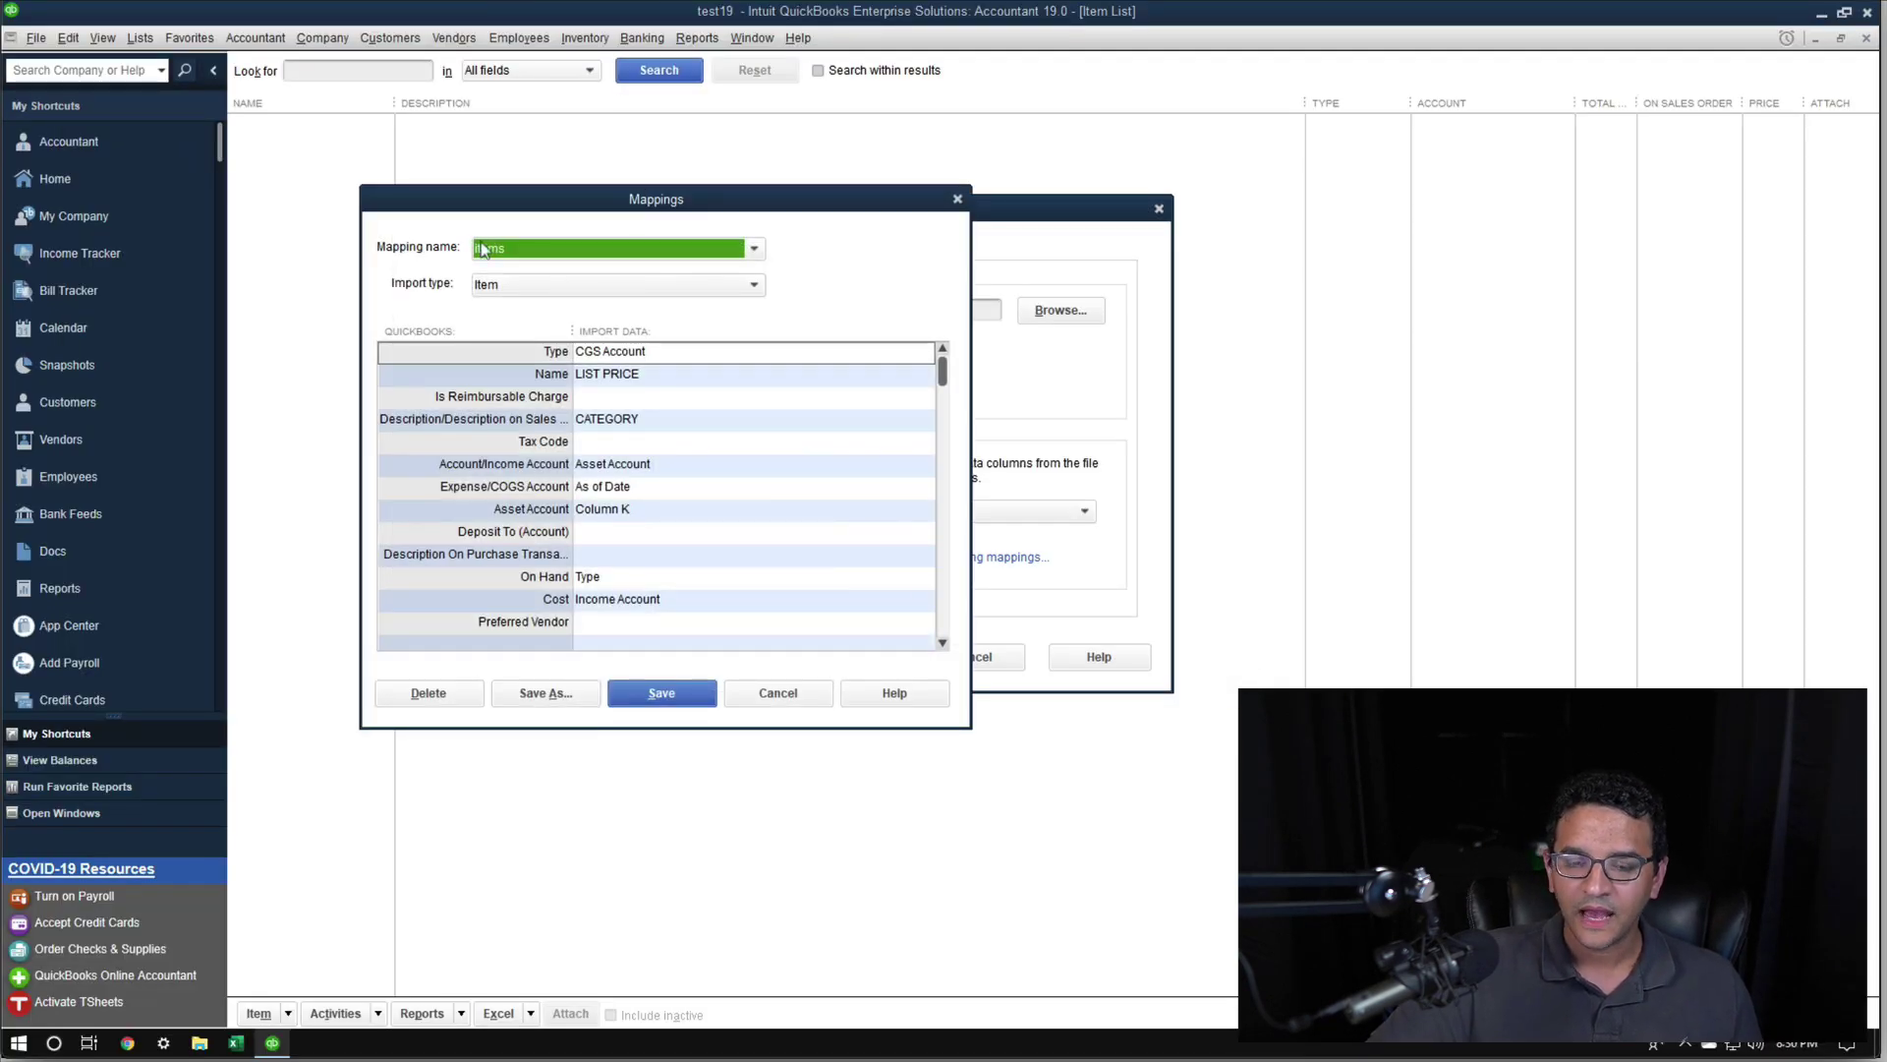
left_click(492, 251)
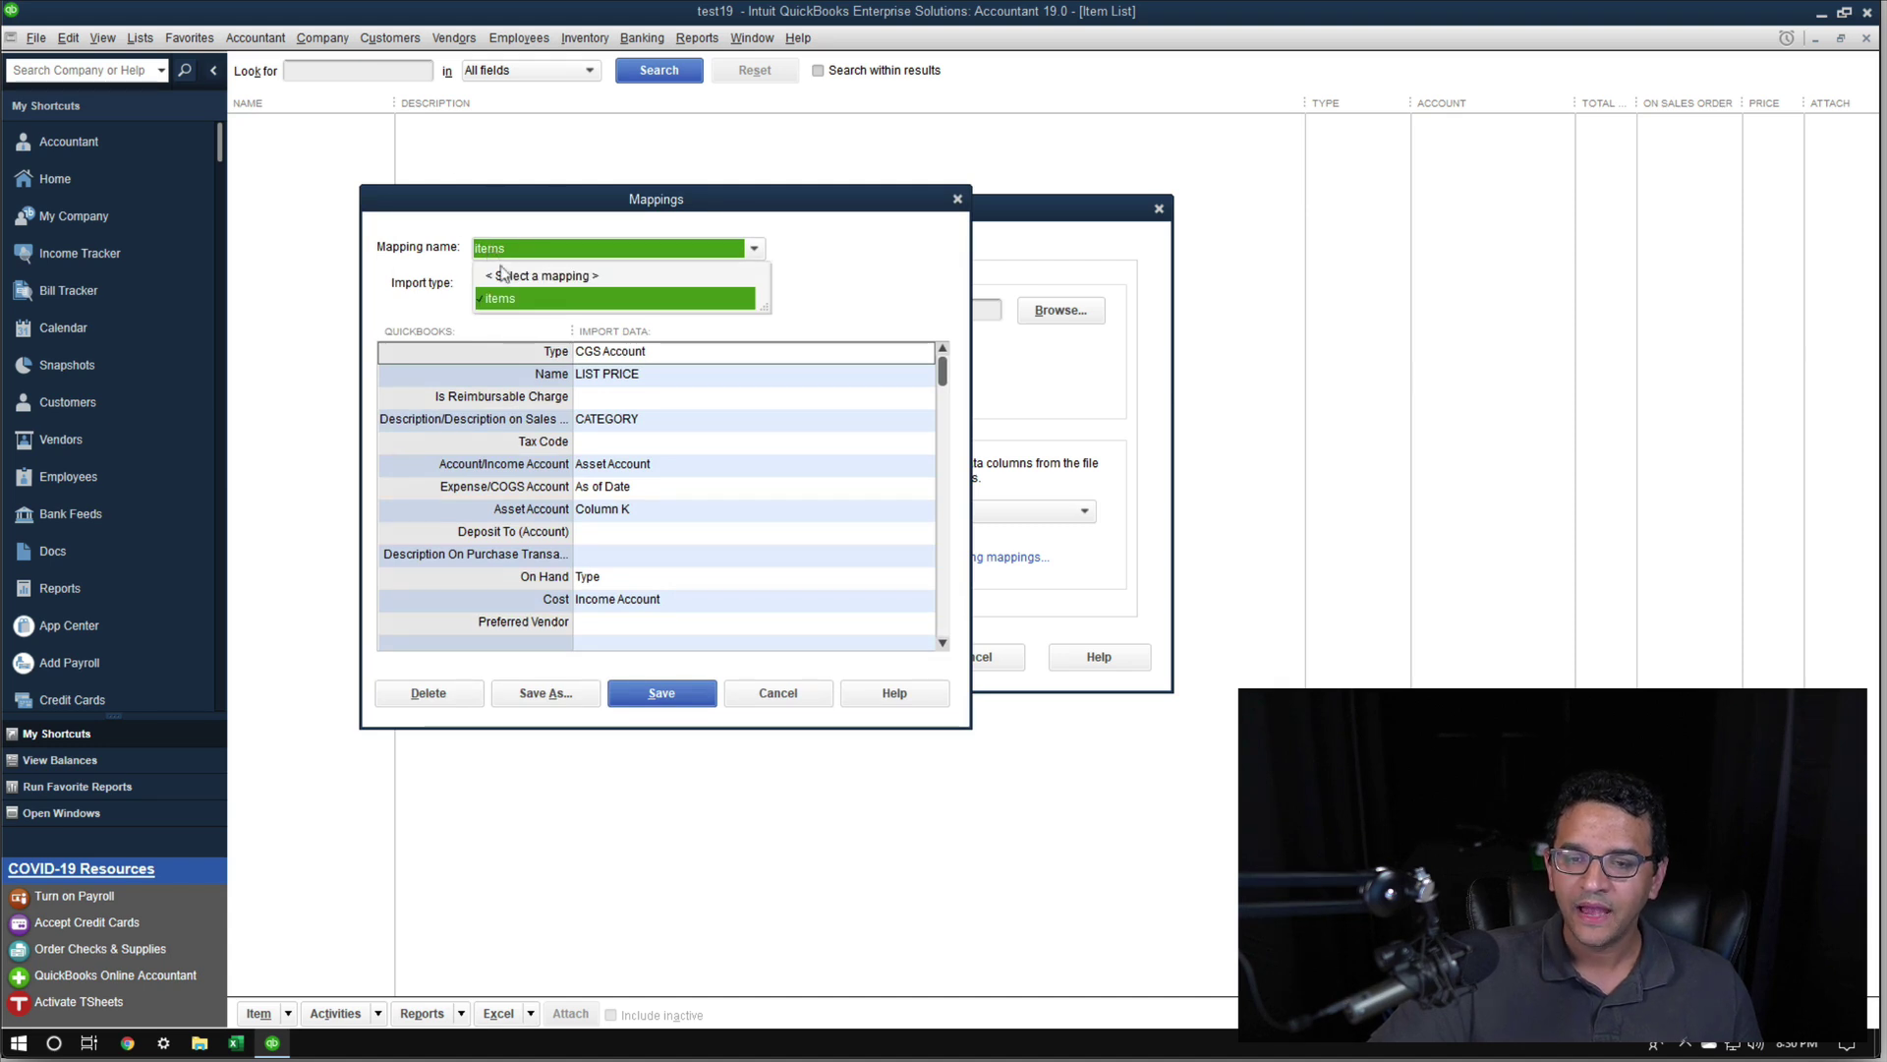
left_click(505, 275)
left_click(508, 254)
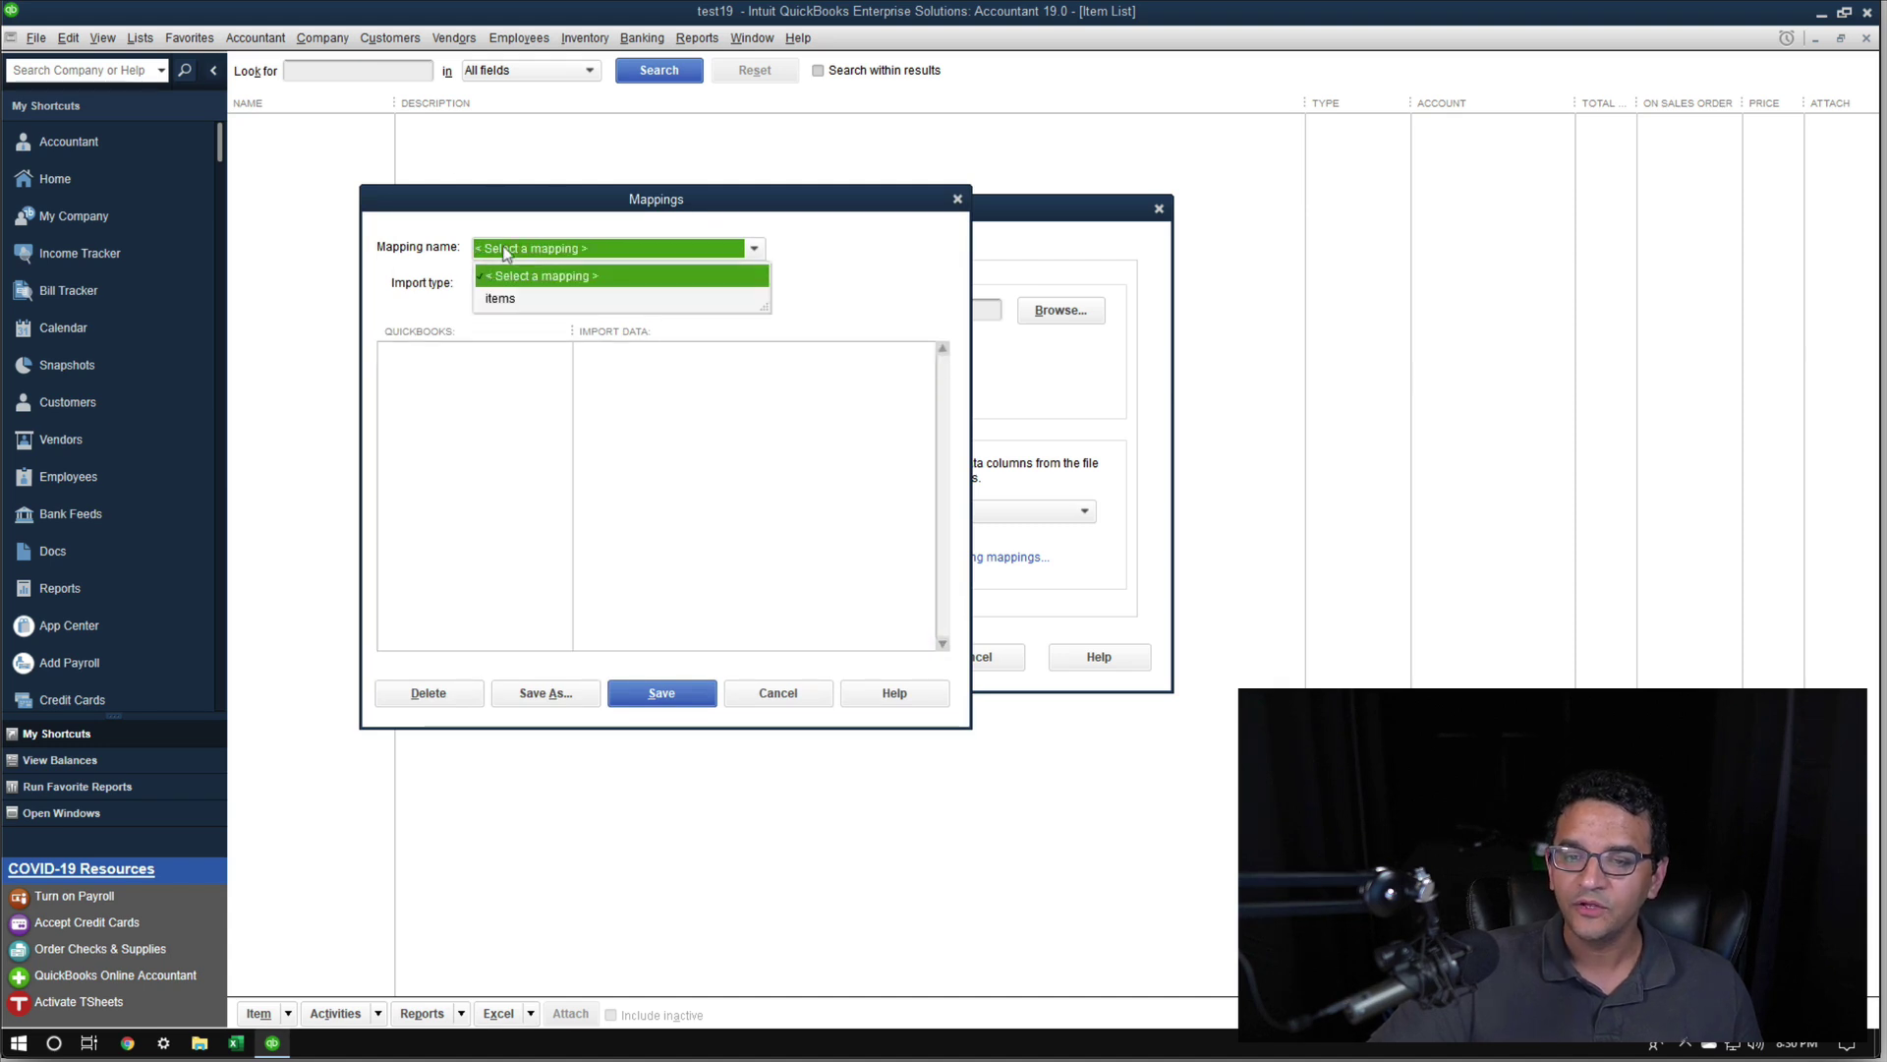
left_click(508, 299)
left_click(513, 252)
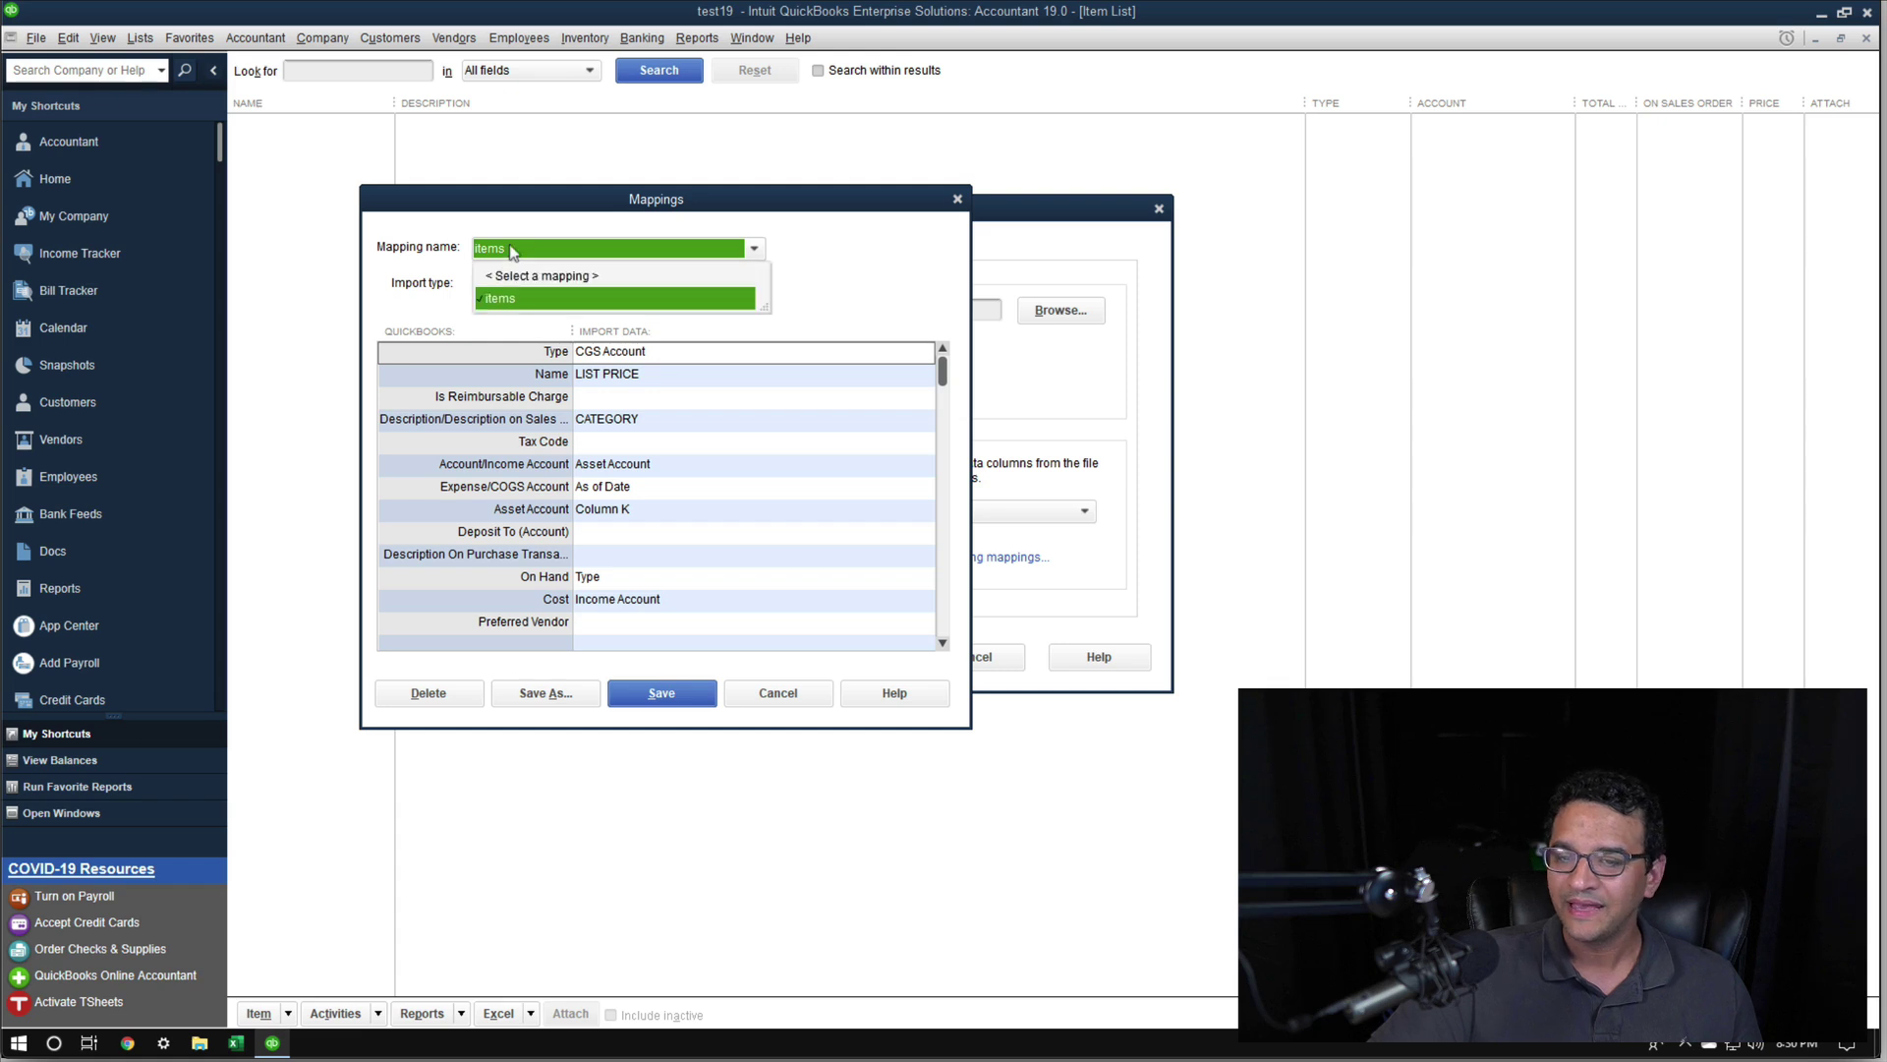
left_click(528, 253)
left_click(537, 250)
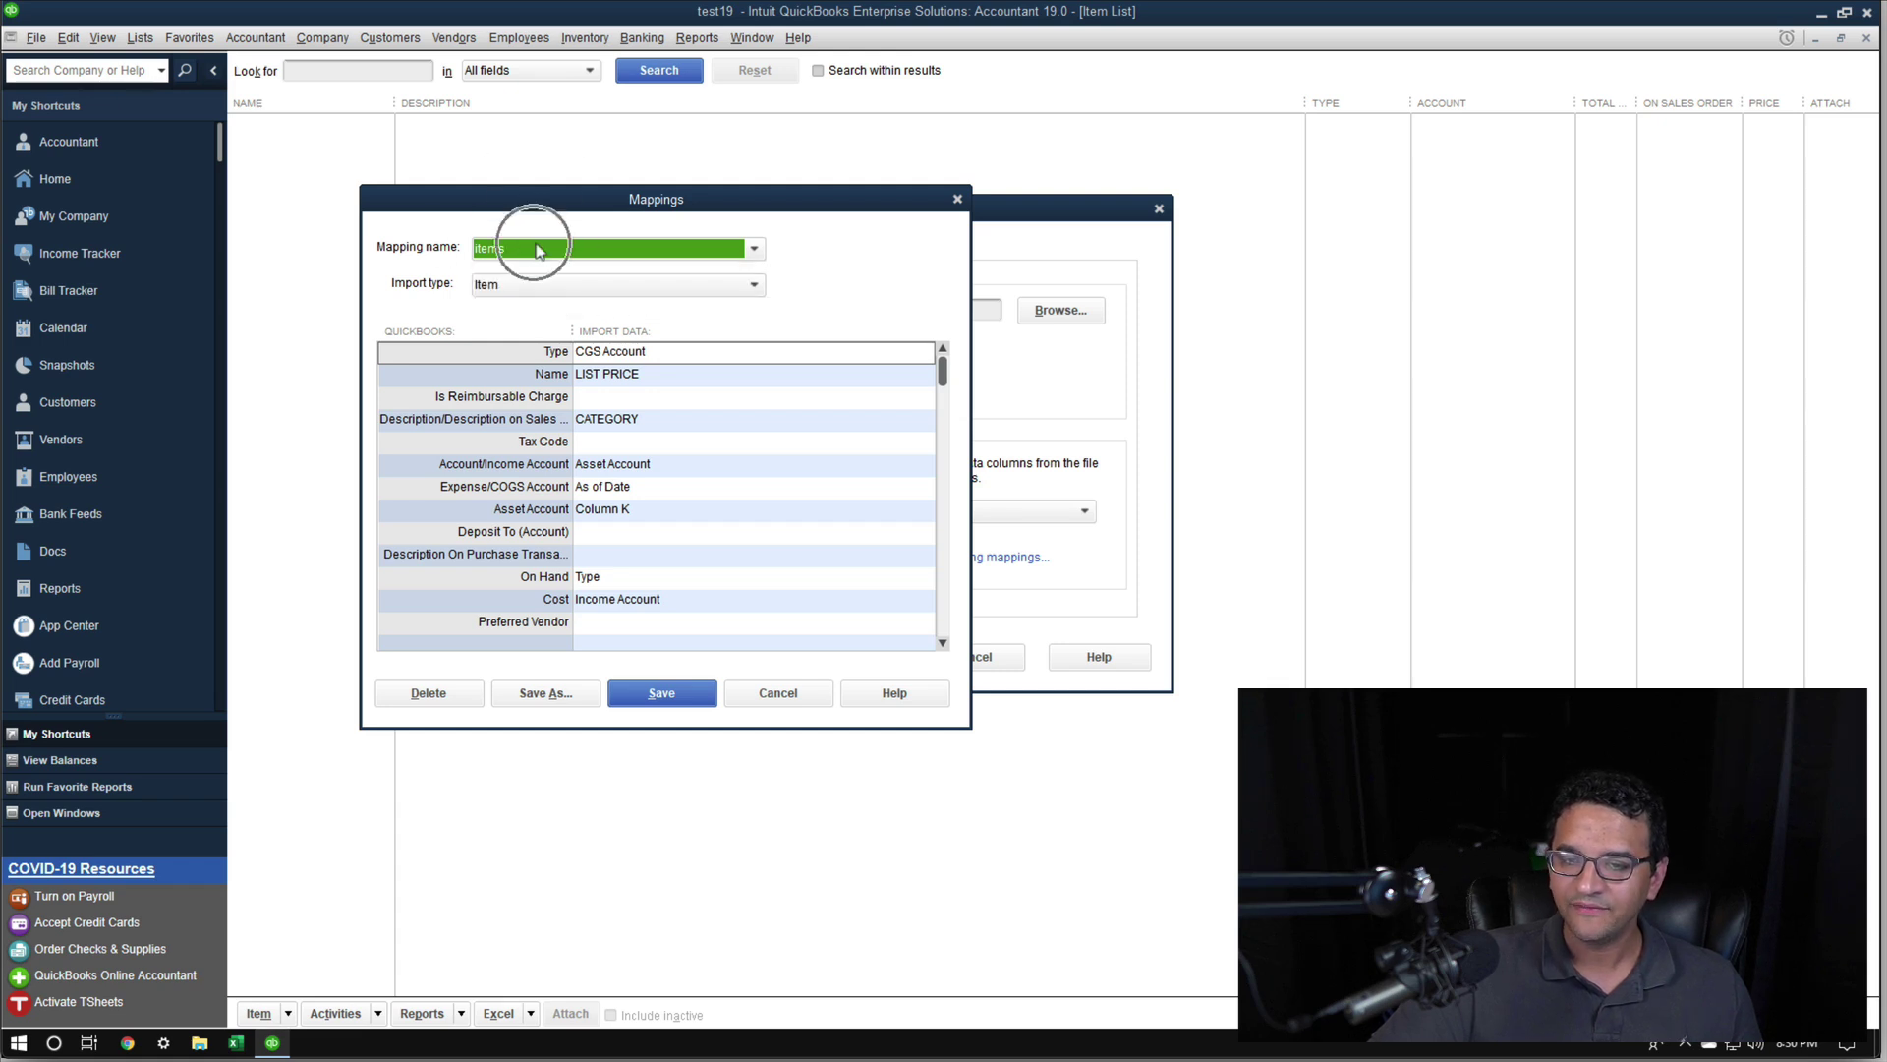
left_click(557, 251)
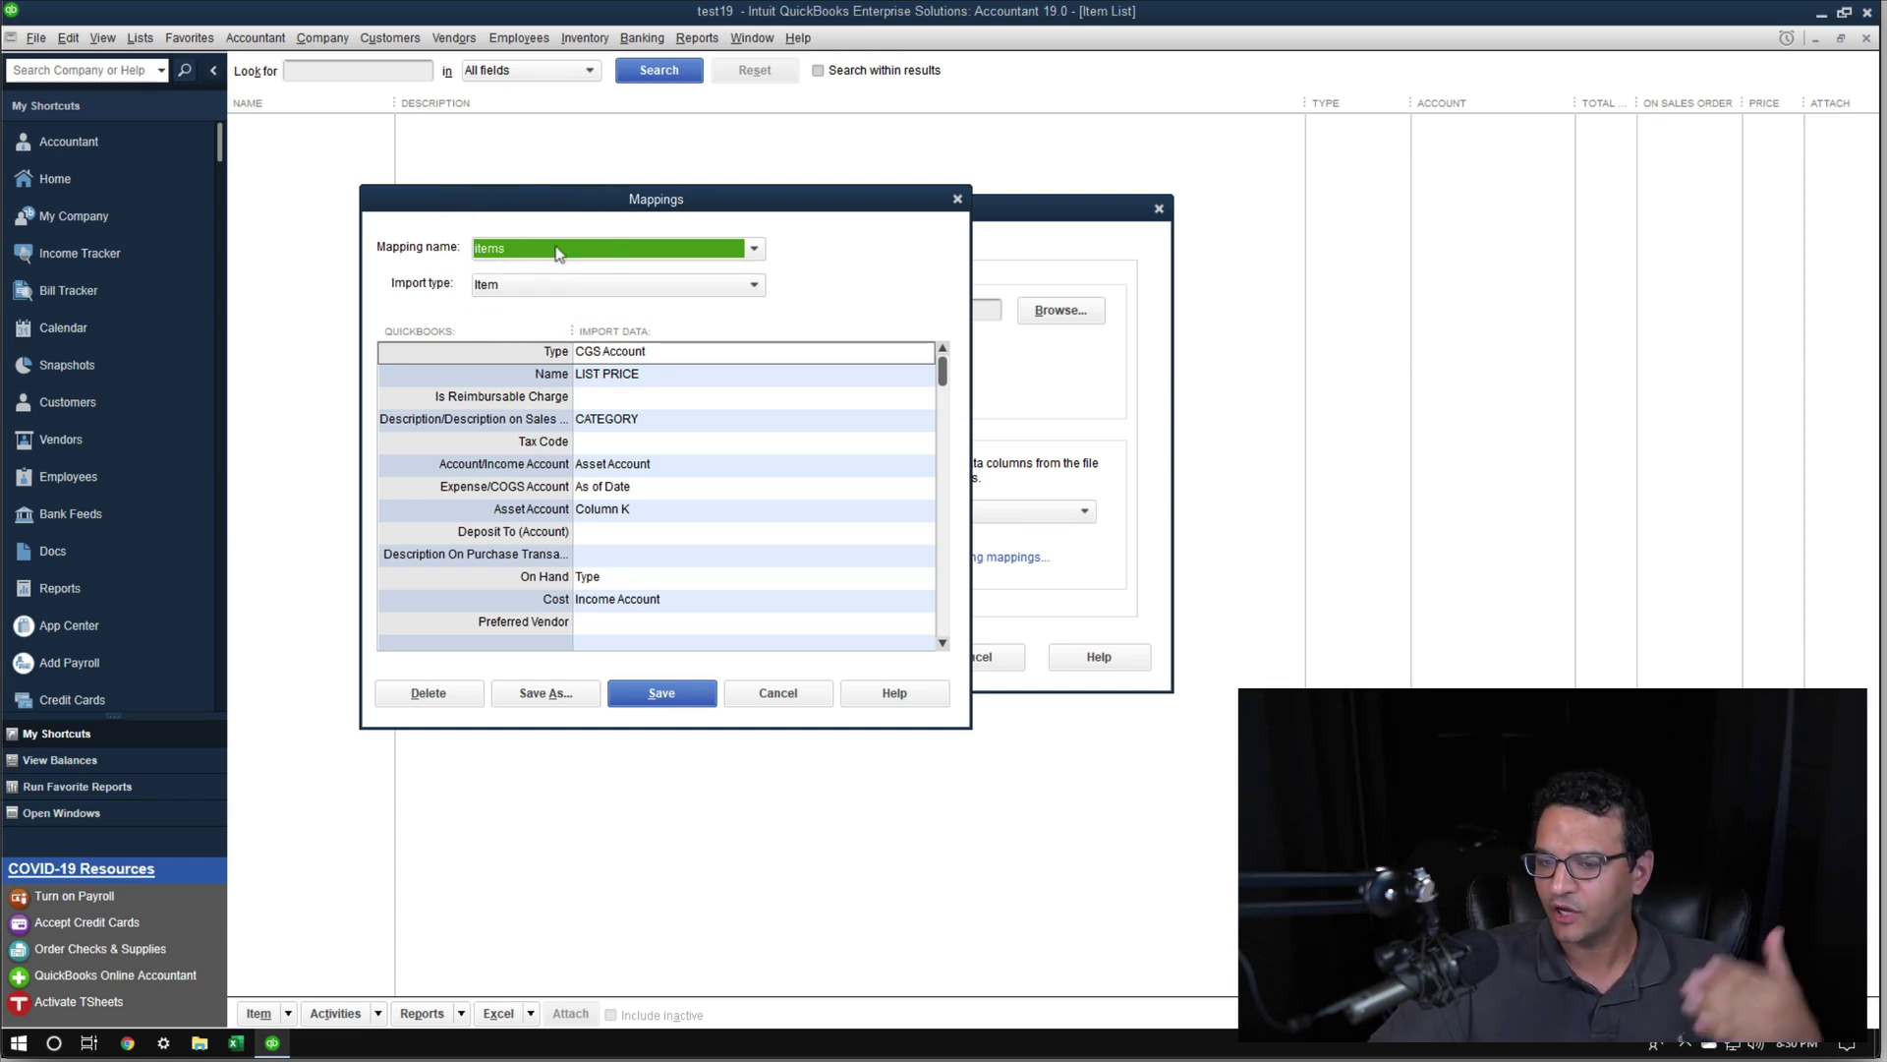
left_click(502, 289)
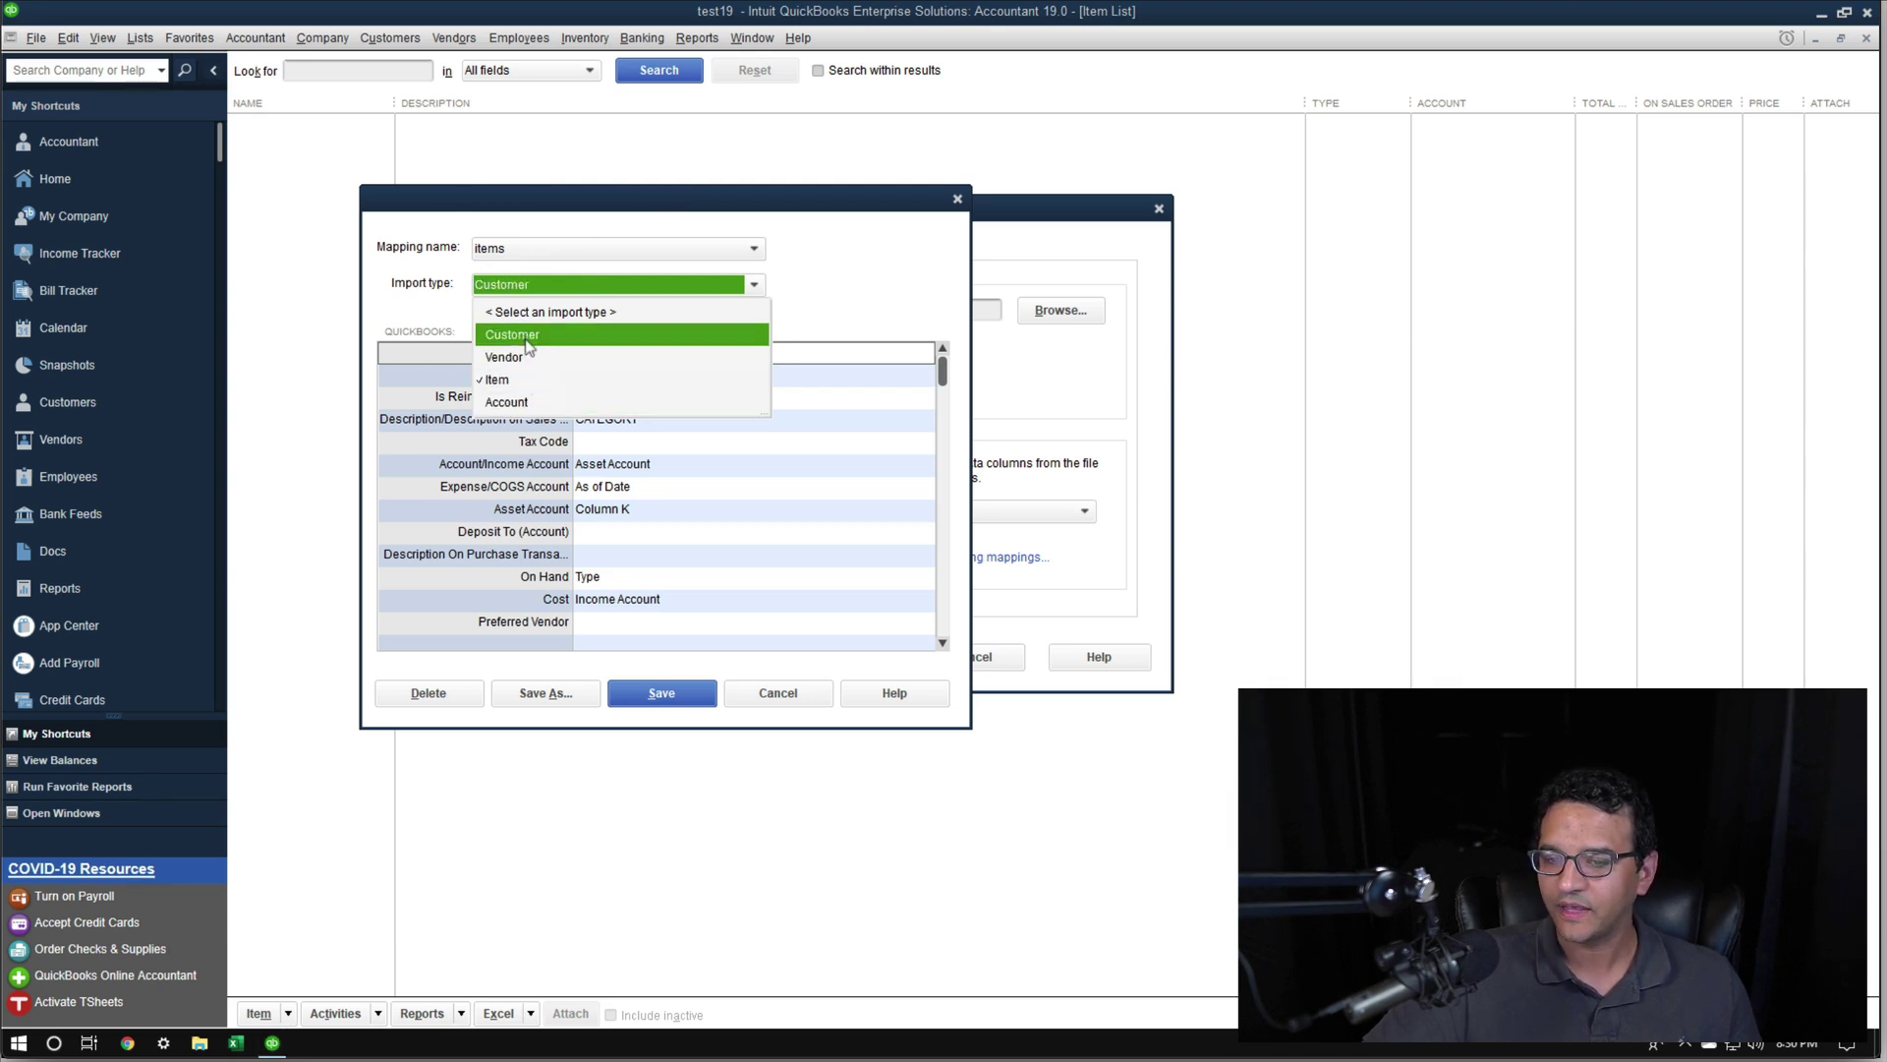
left_click(383, 287)
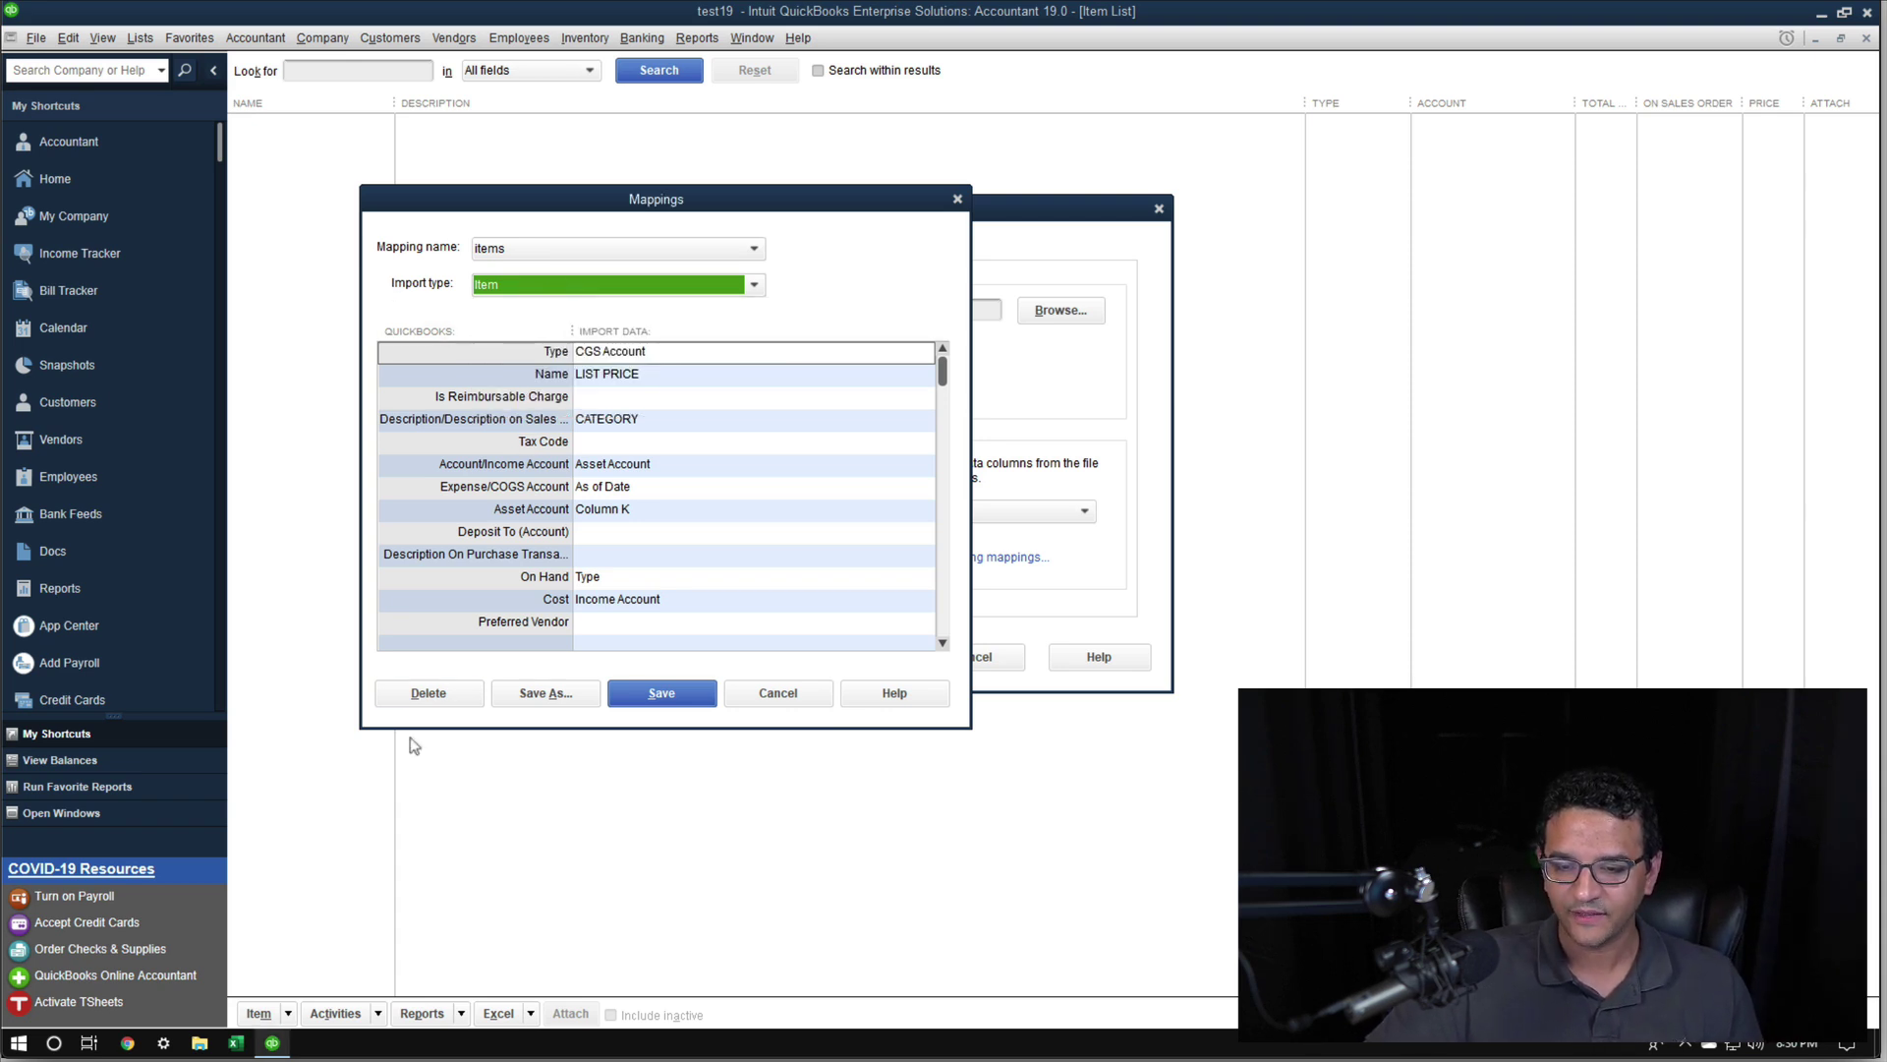
Delete the saved items mapping and confirm the deletion
left_click(428, 695)
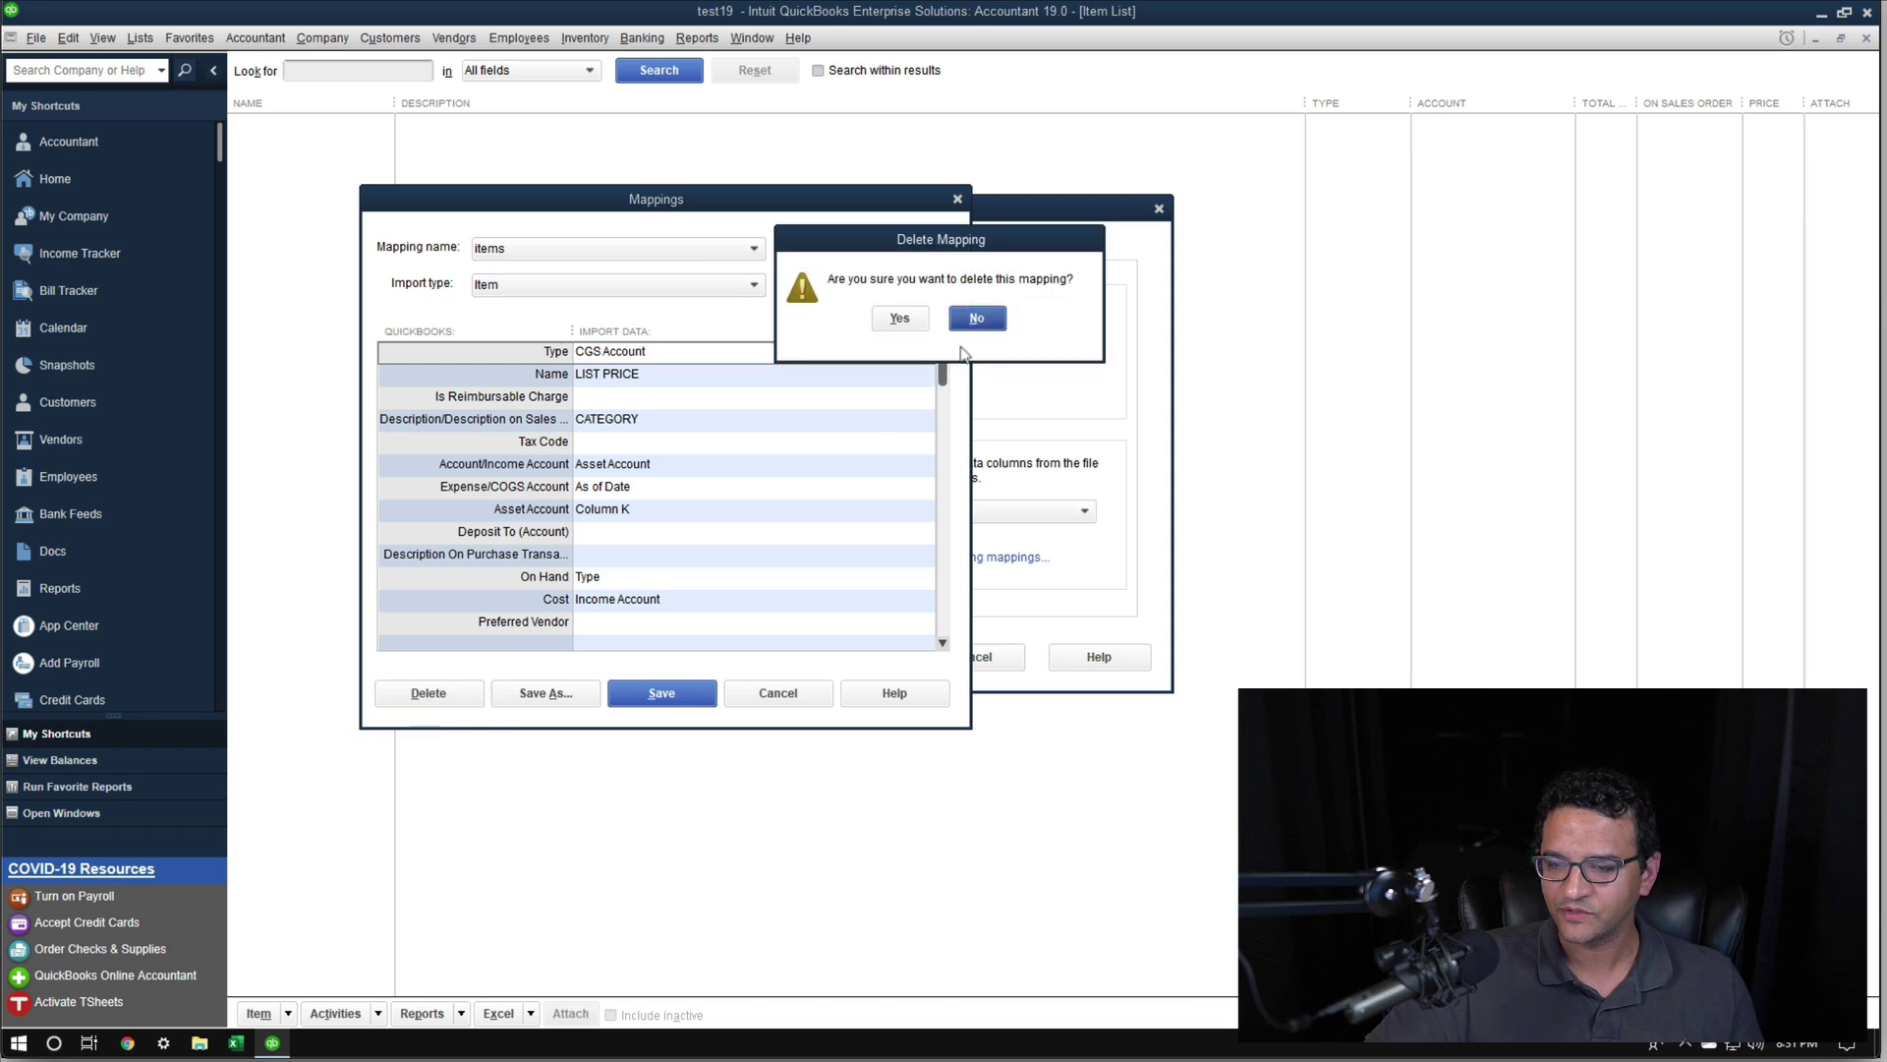
left_click(900, 318)
left_click(617, 253)
left_click(591, 278)
left_click(588, 285)
left_click(629, 429)
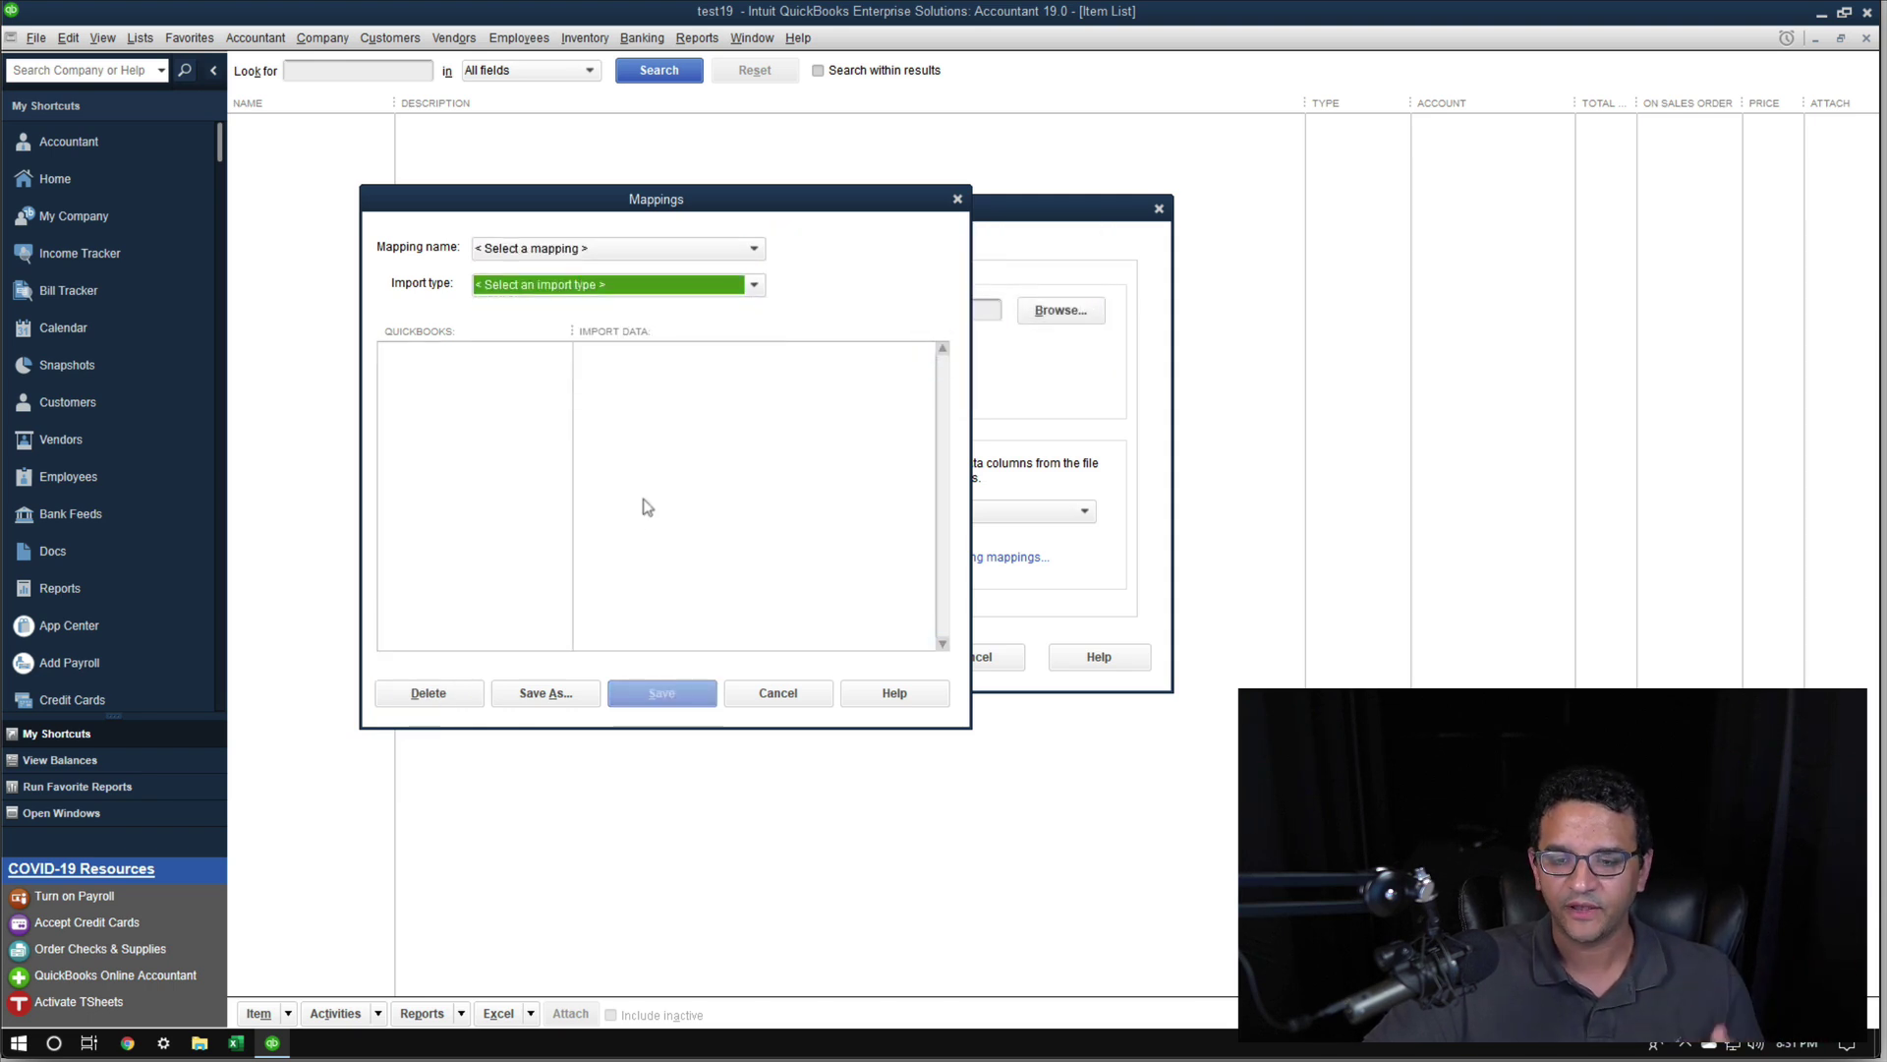
left_click(552, 290)
left_click(499, 381)
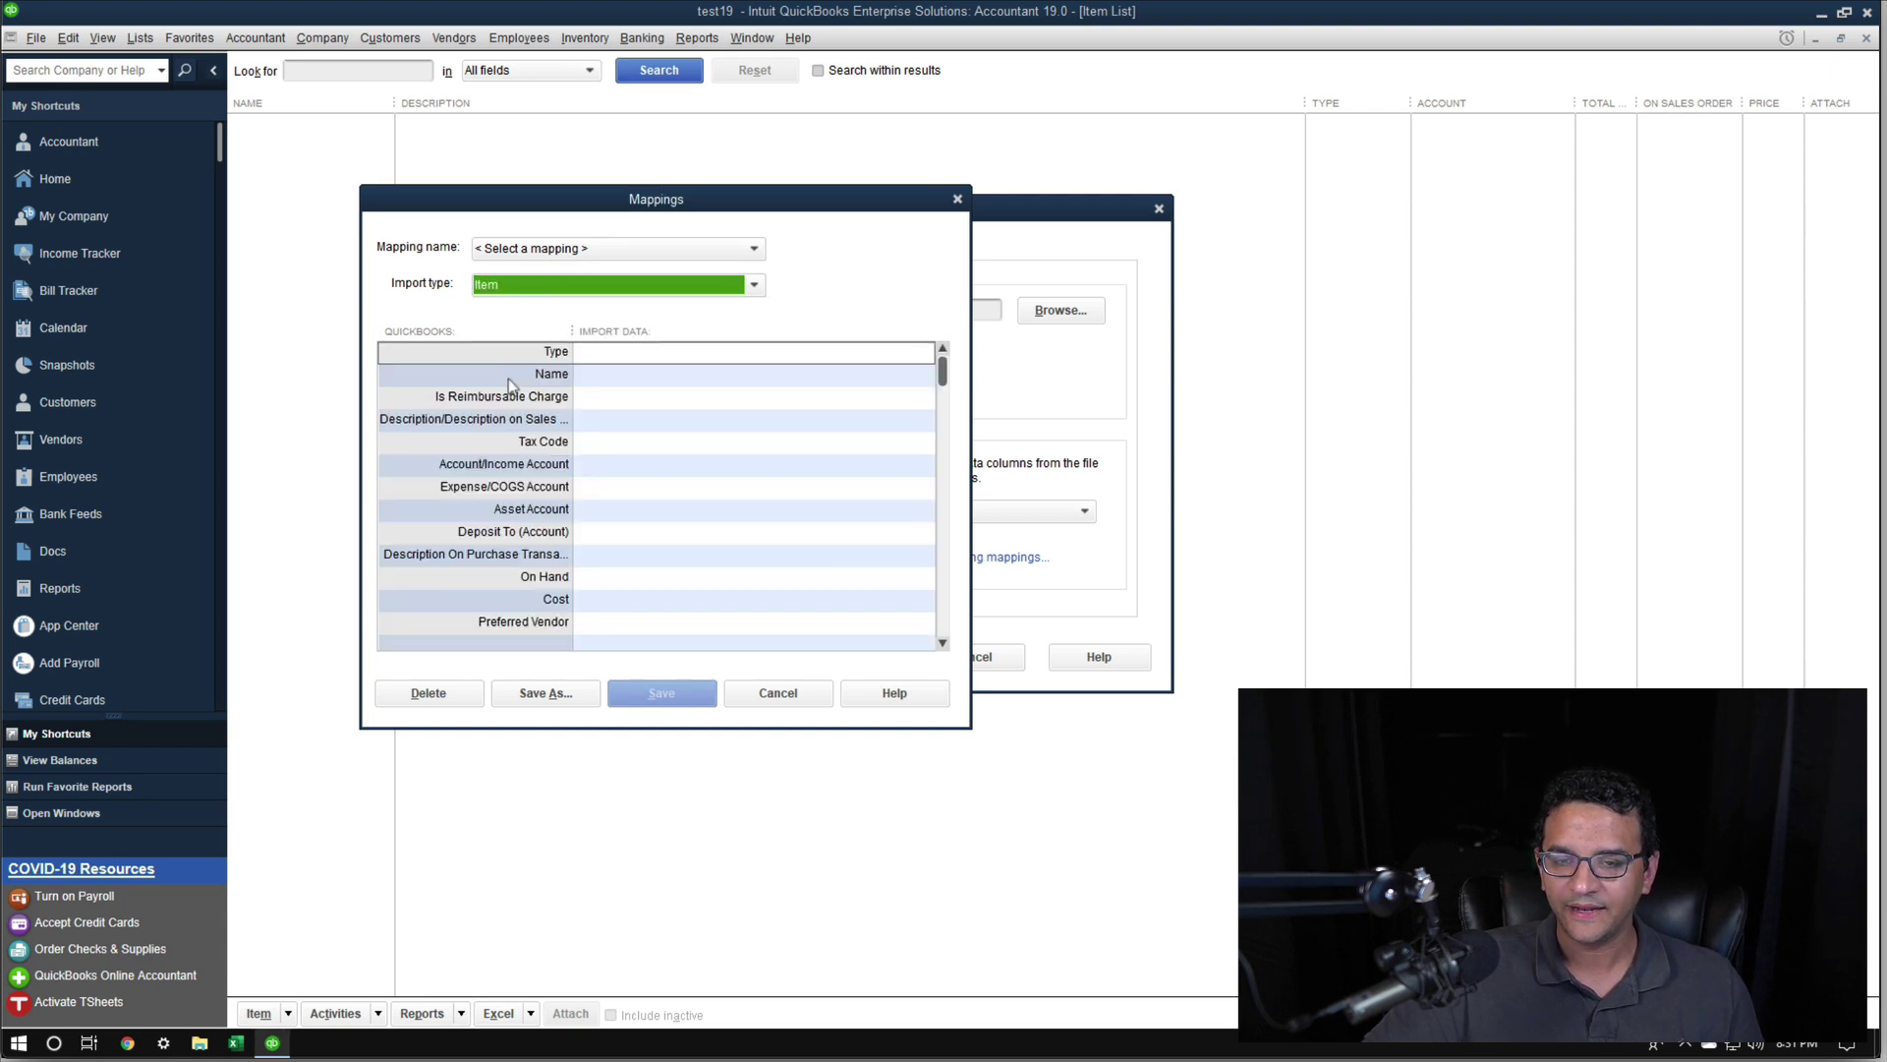
left_click(562, 247)
left_click(765, 695)
Start a new mapping named Cisco Import with Item as the import type
left_click(928, 510)
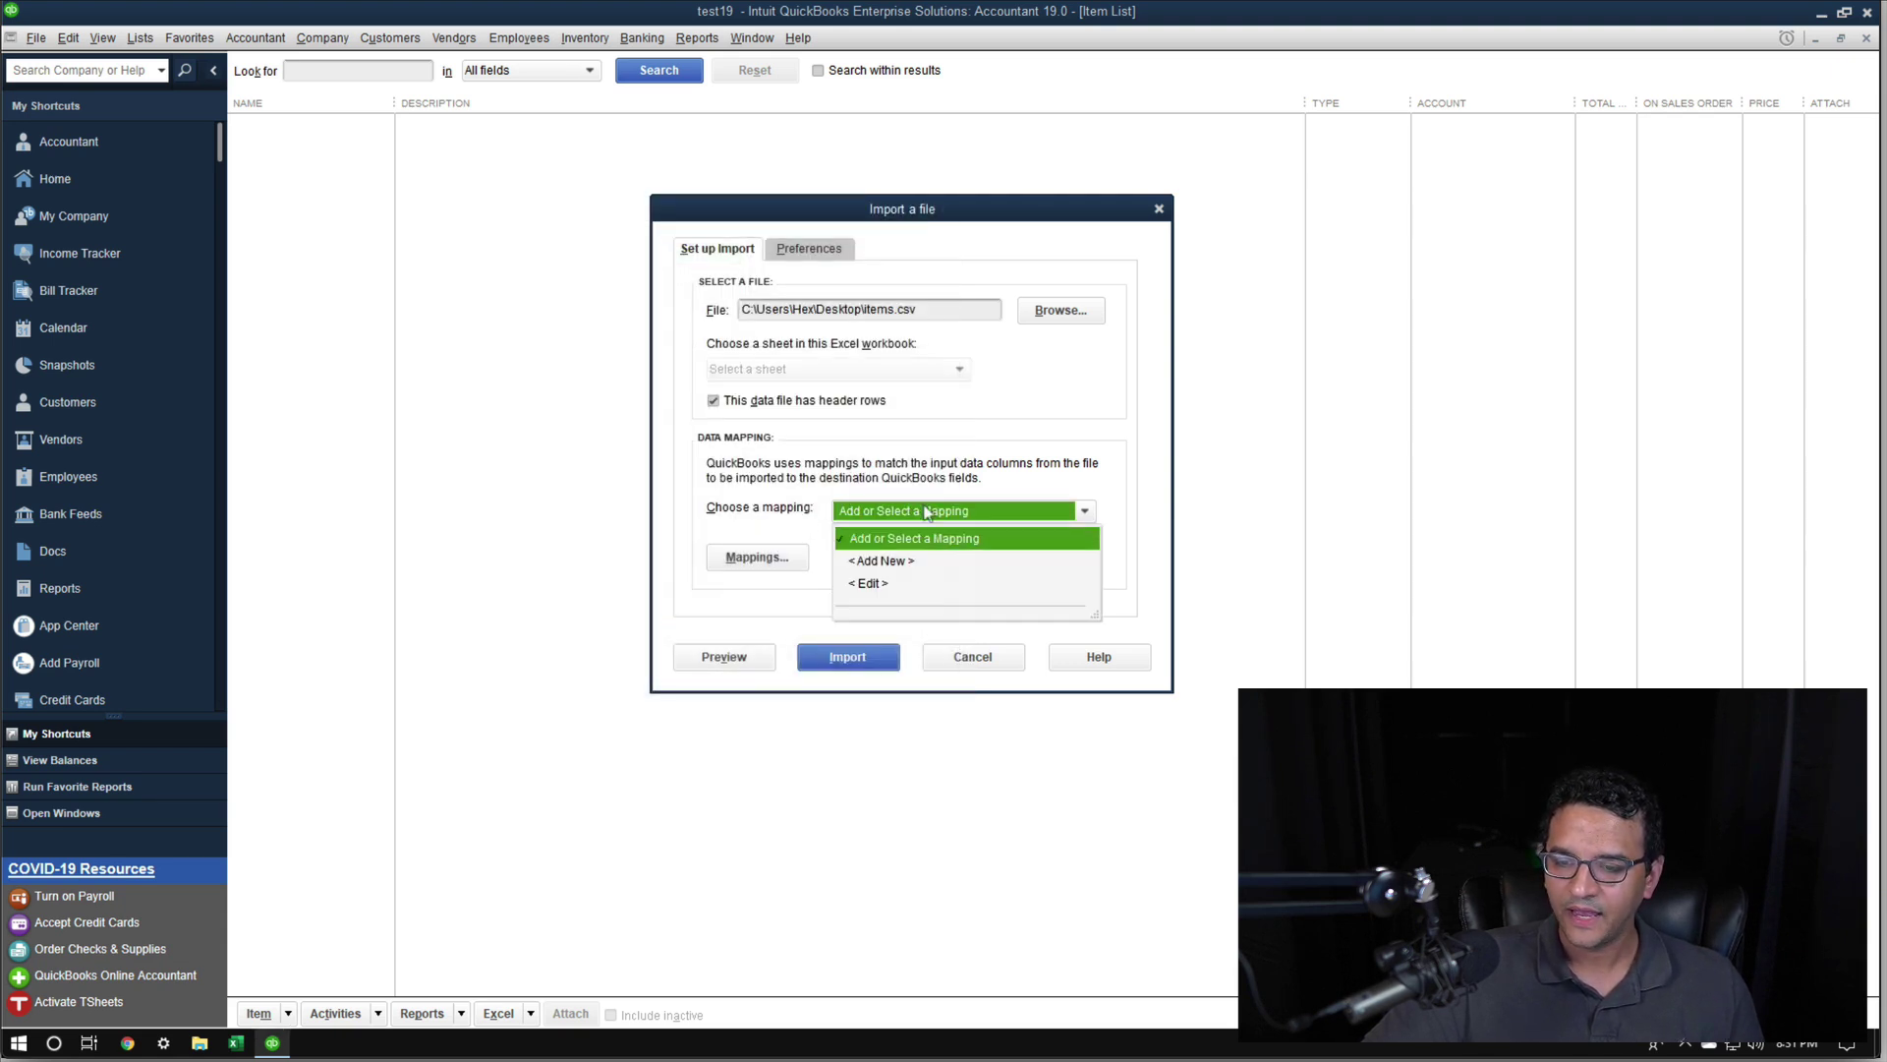
left_click(881, 560)
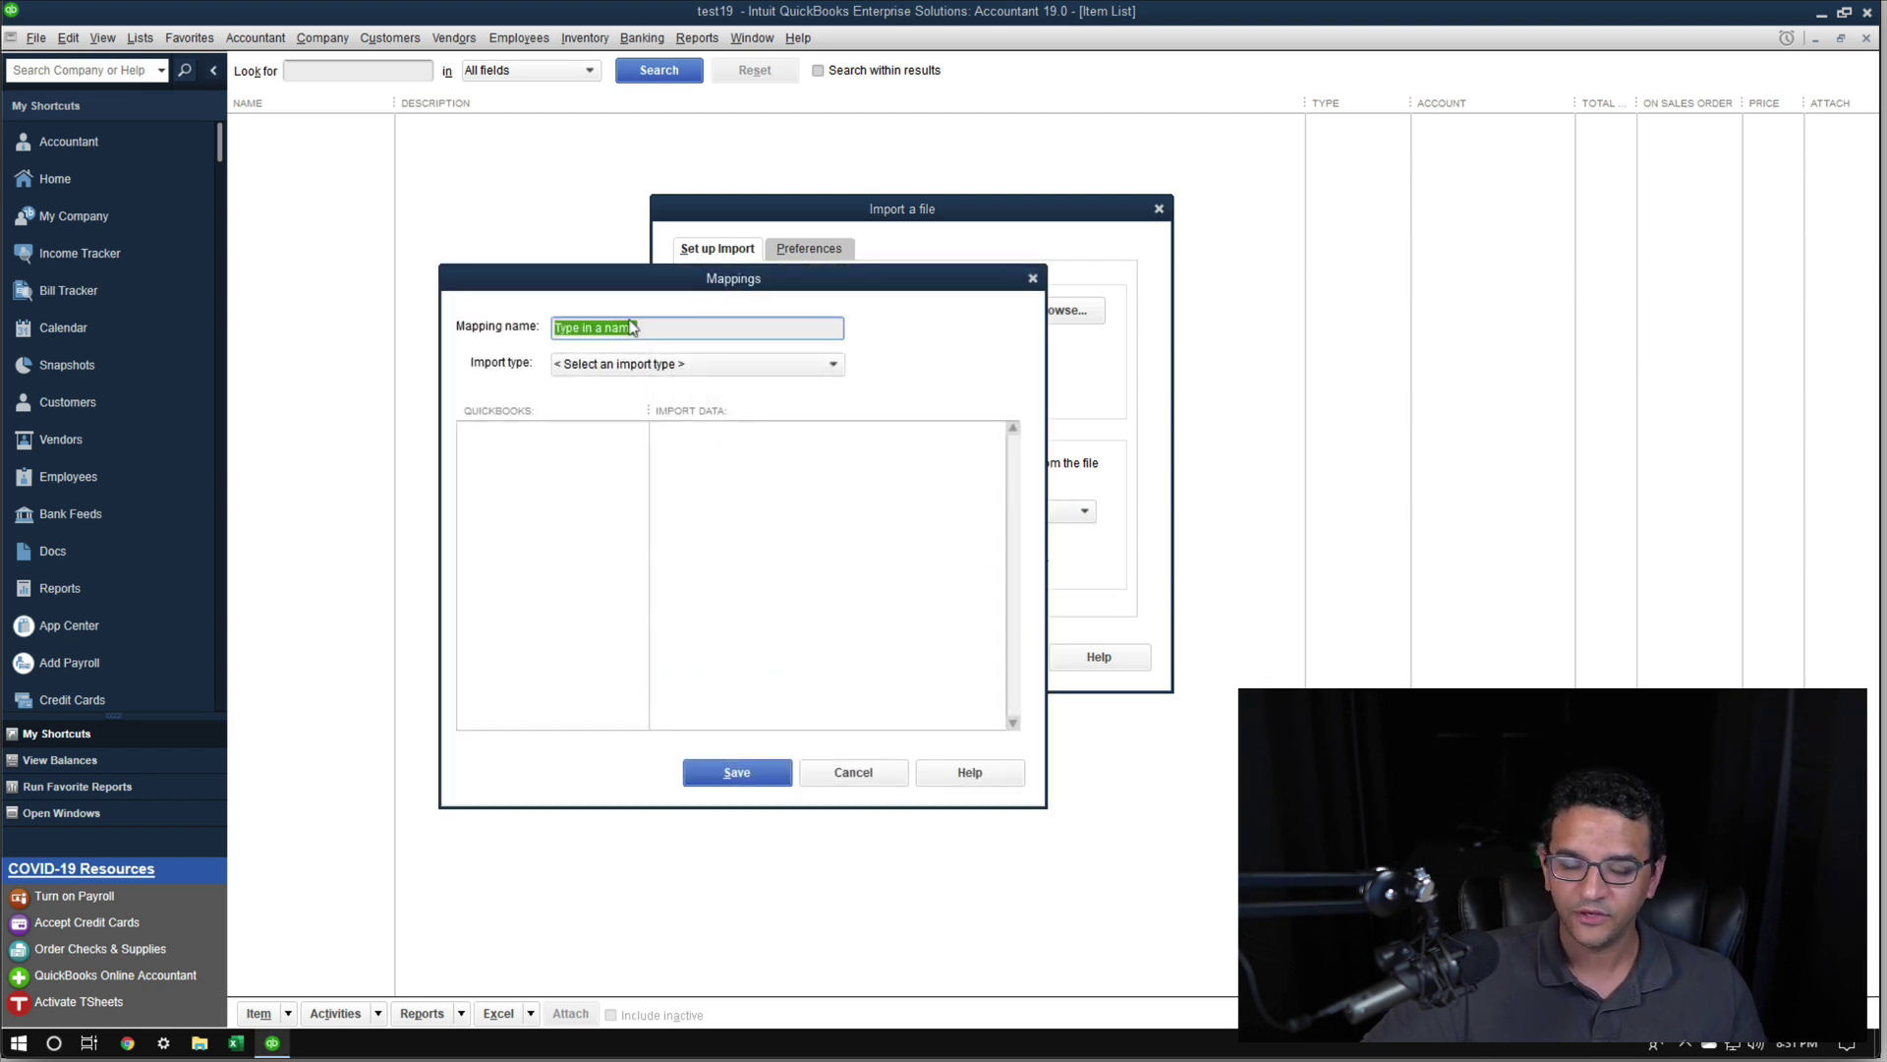
type("Cisco Import")
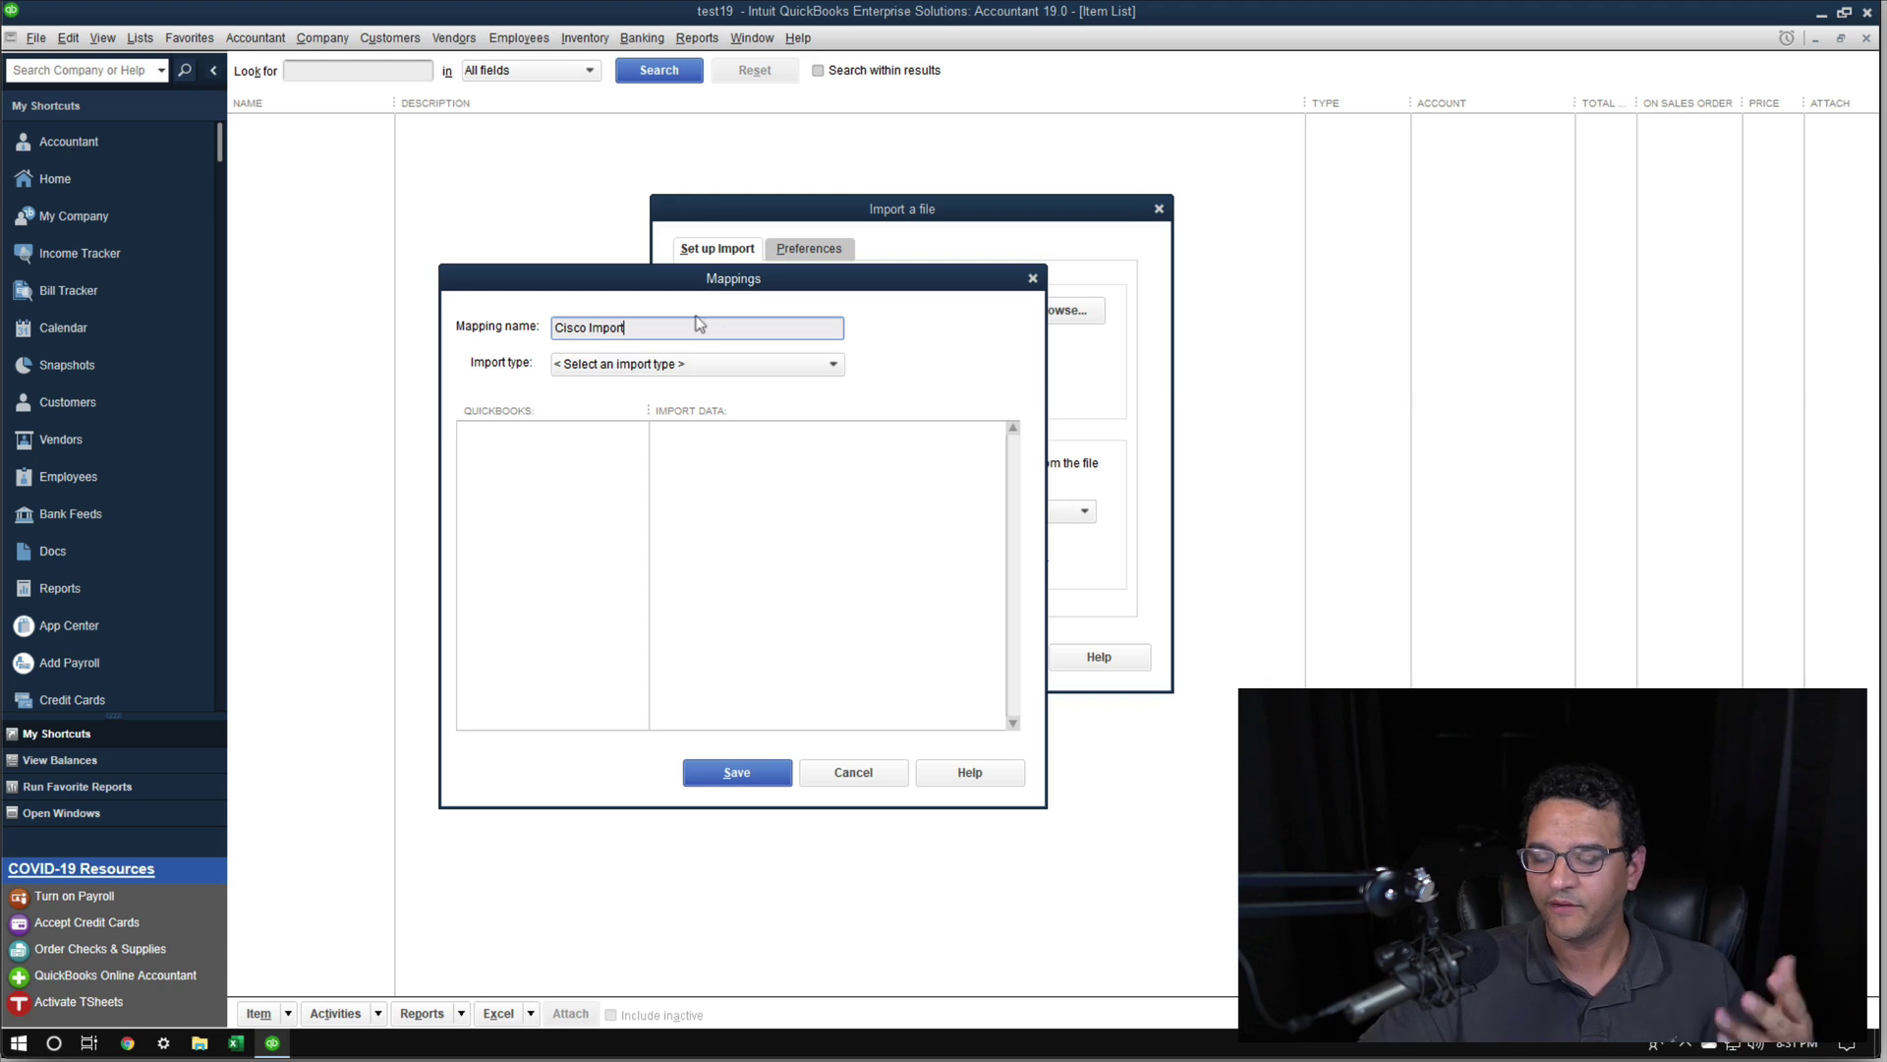
left_click(620, 367)
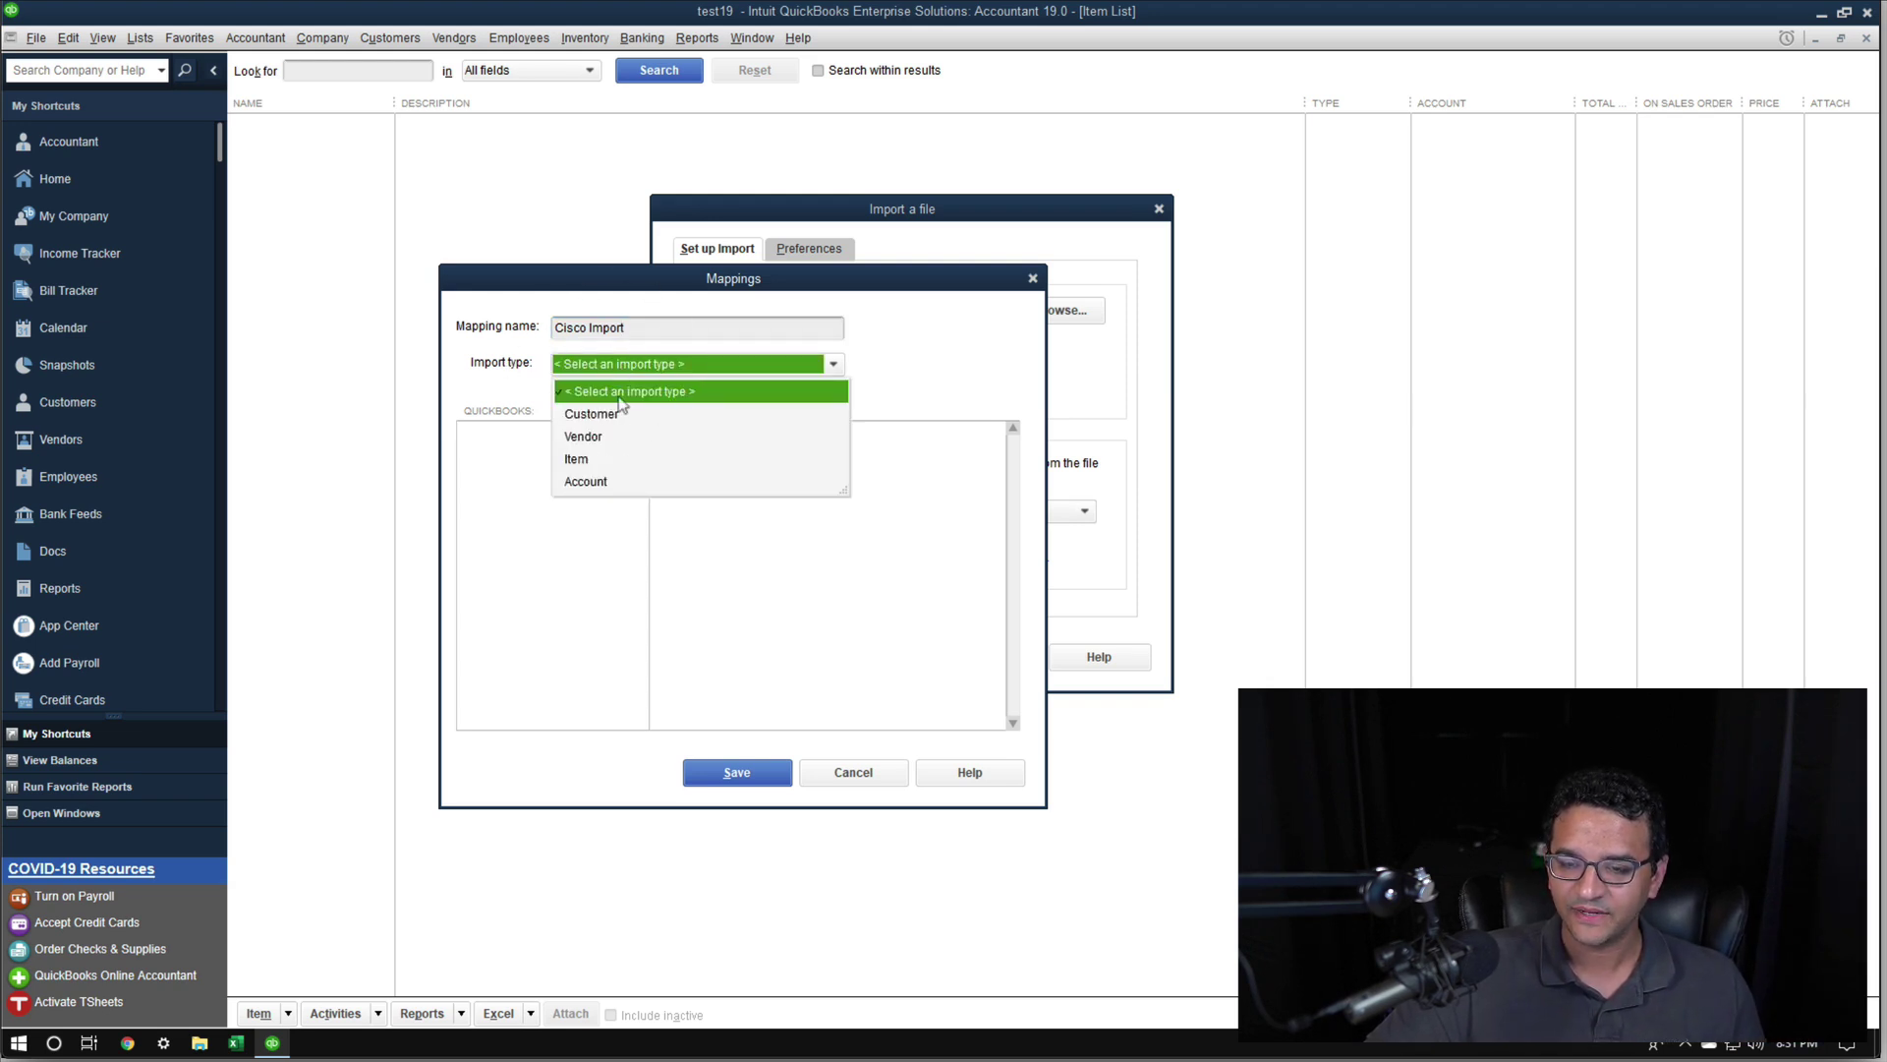
left_click(578, 459)
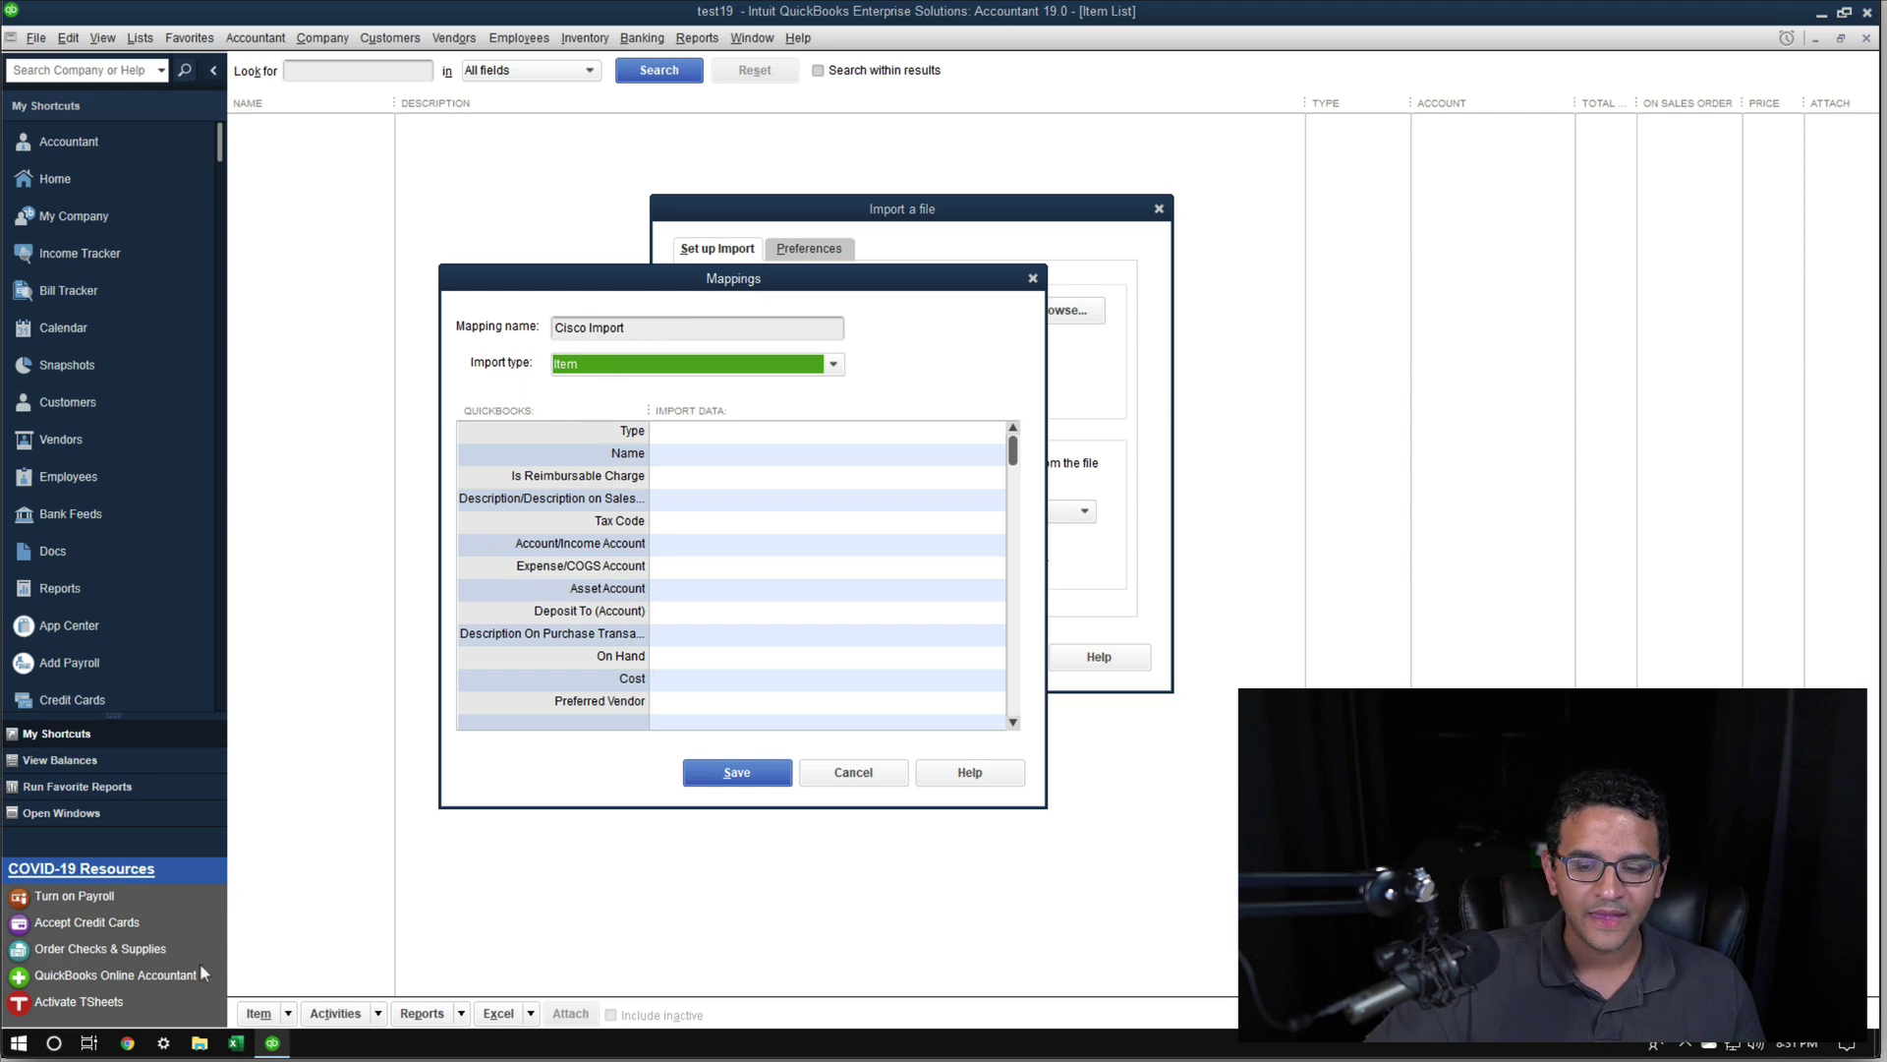
Switch to Excel and open the recent file items.csv to check its column headers
left_click(237, 1048)
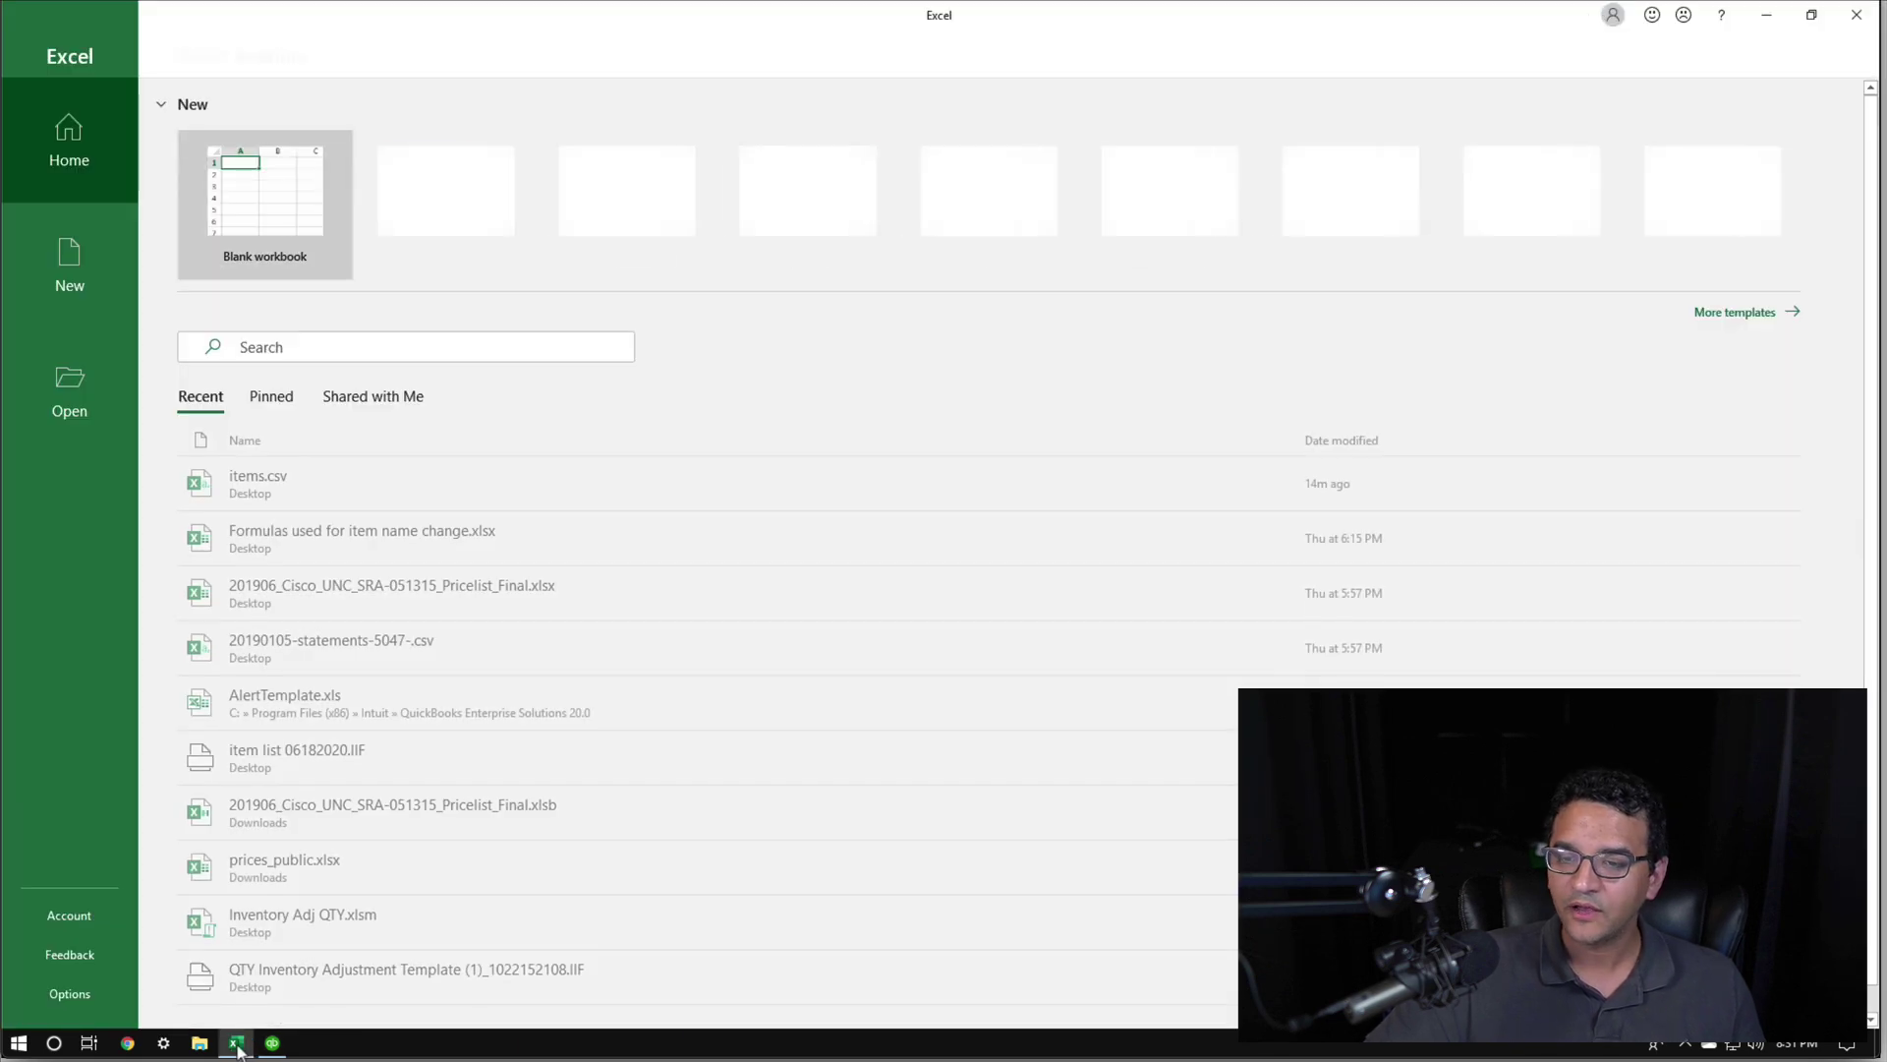
left_click(283, 481)
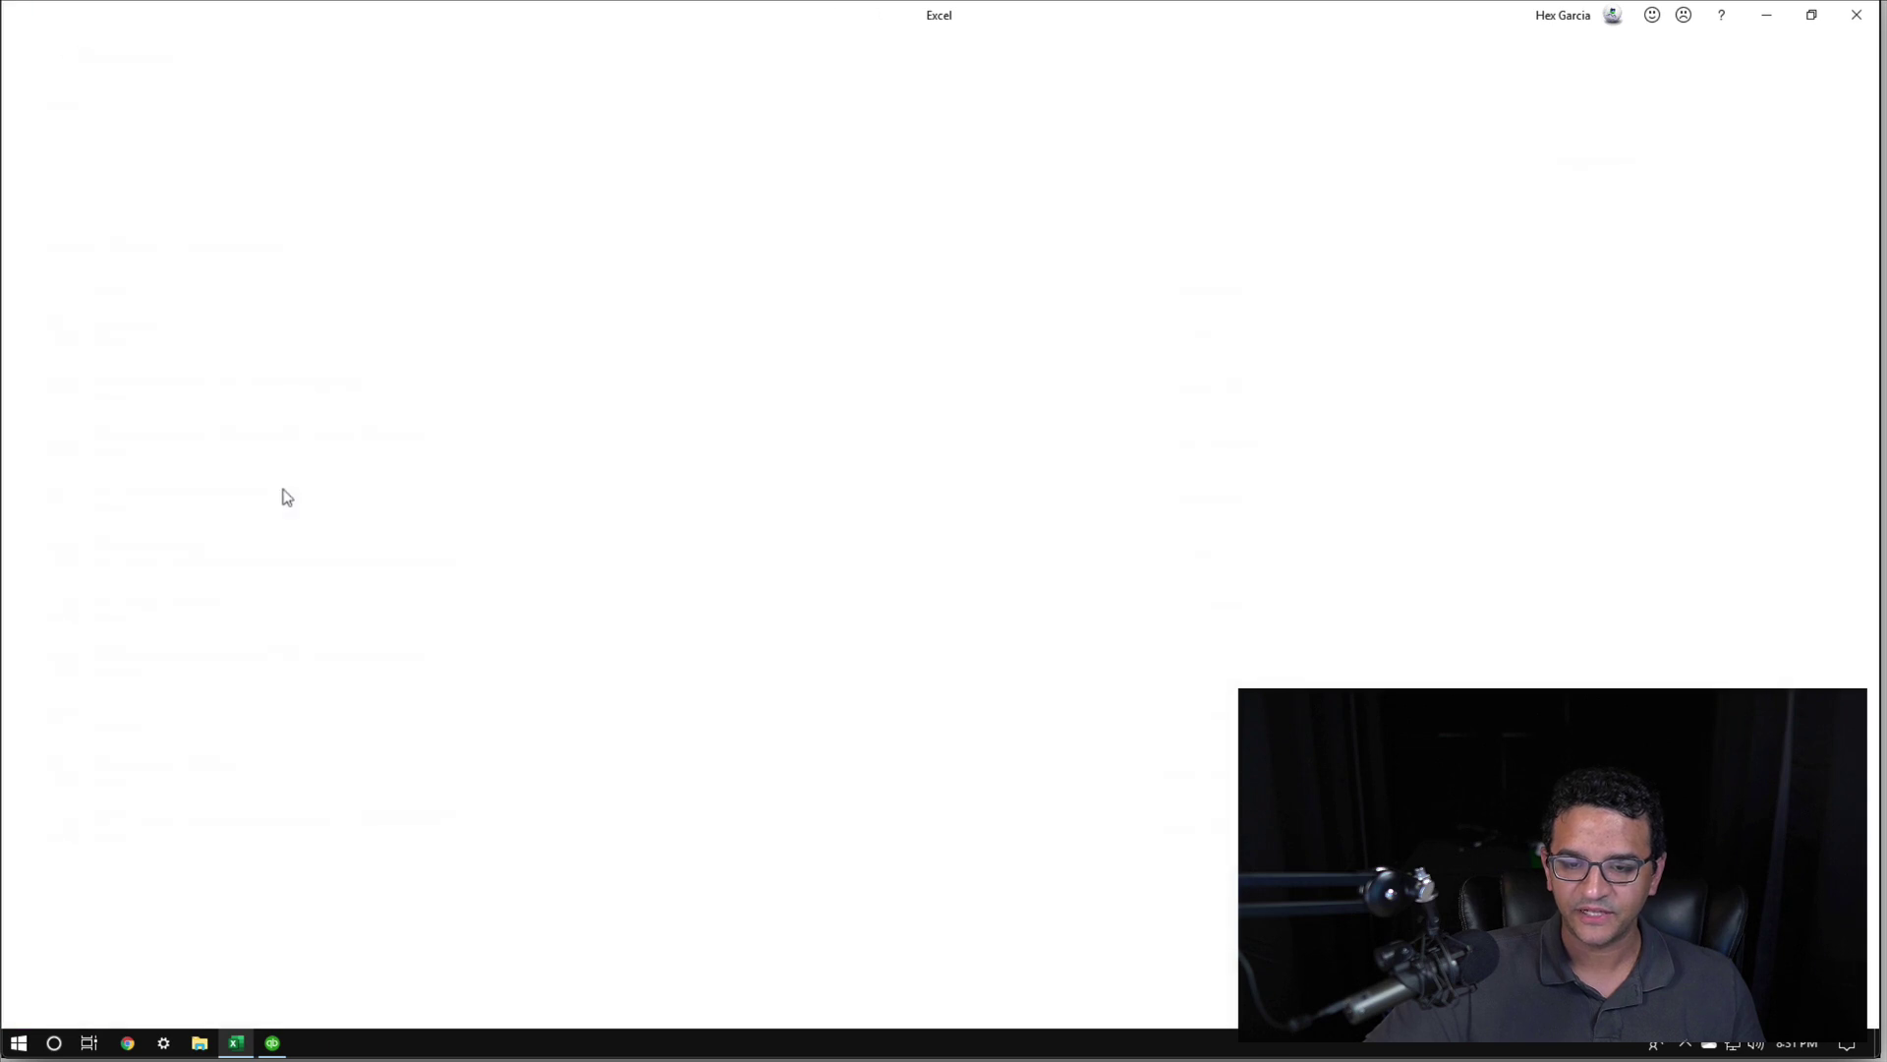
left_click(1295, 729)
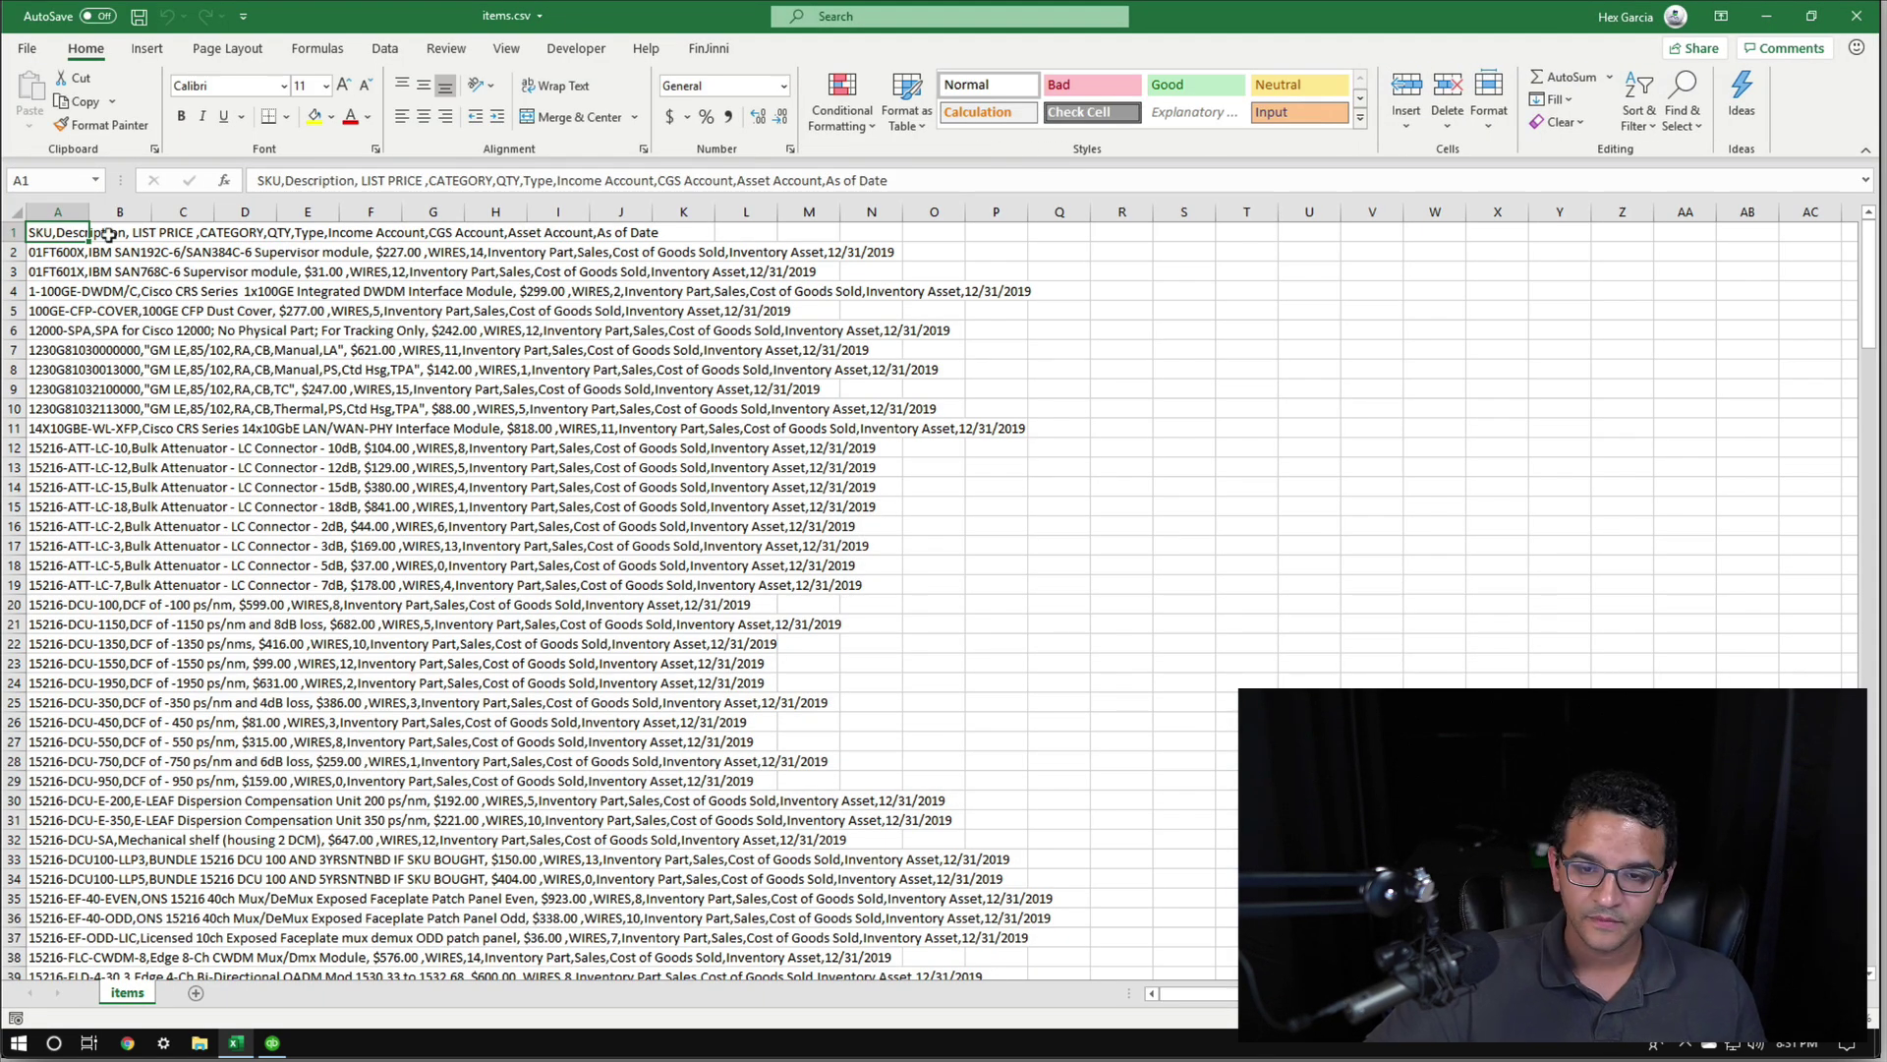
Close items.csv in Excel, and cancel the new mapping and the file import in QuickBooks
left_click(1856, 16)
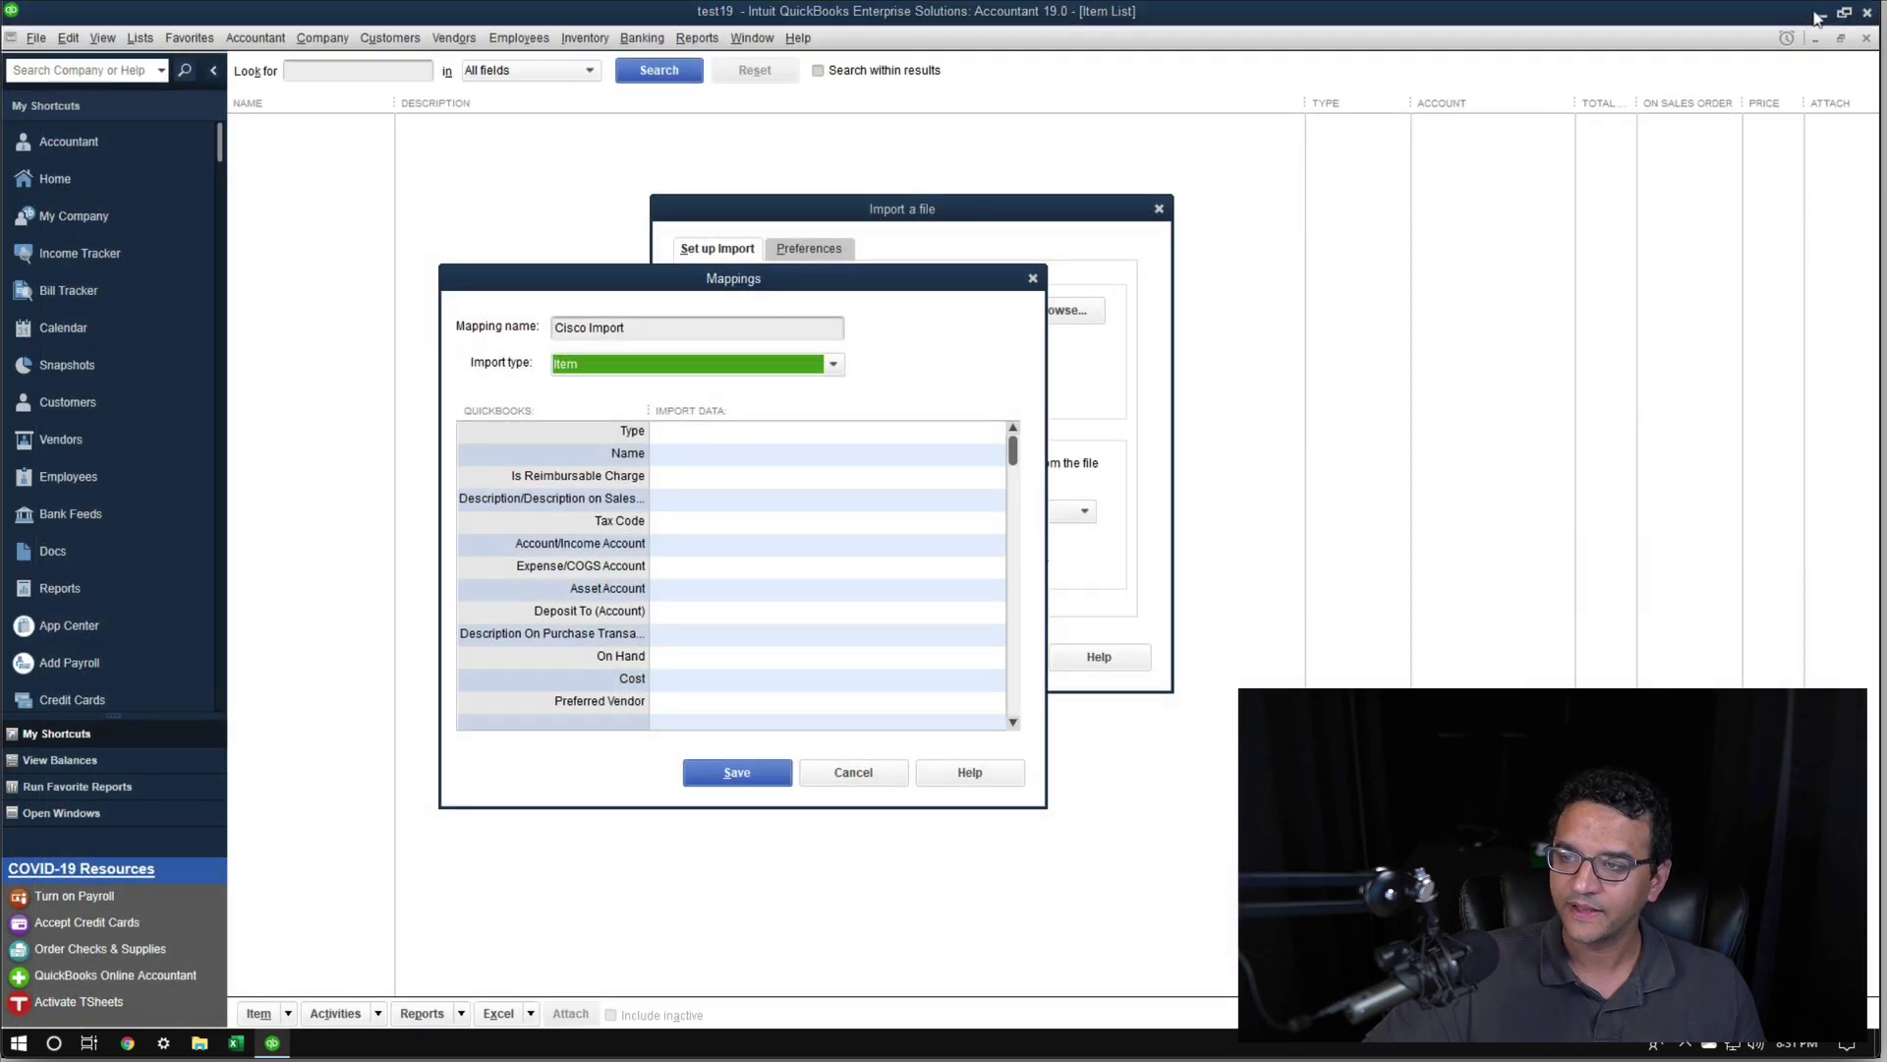
left_click(853, 771)
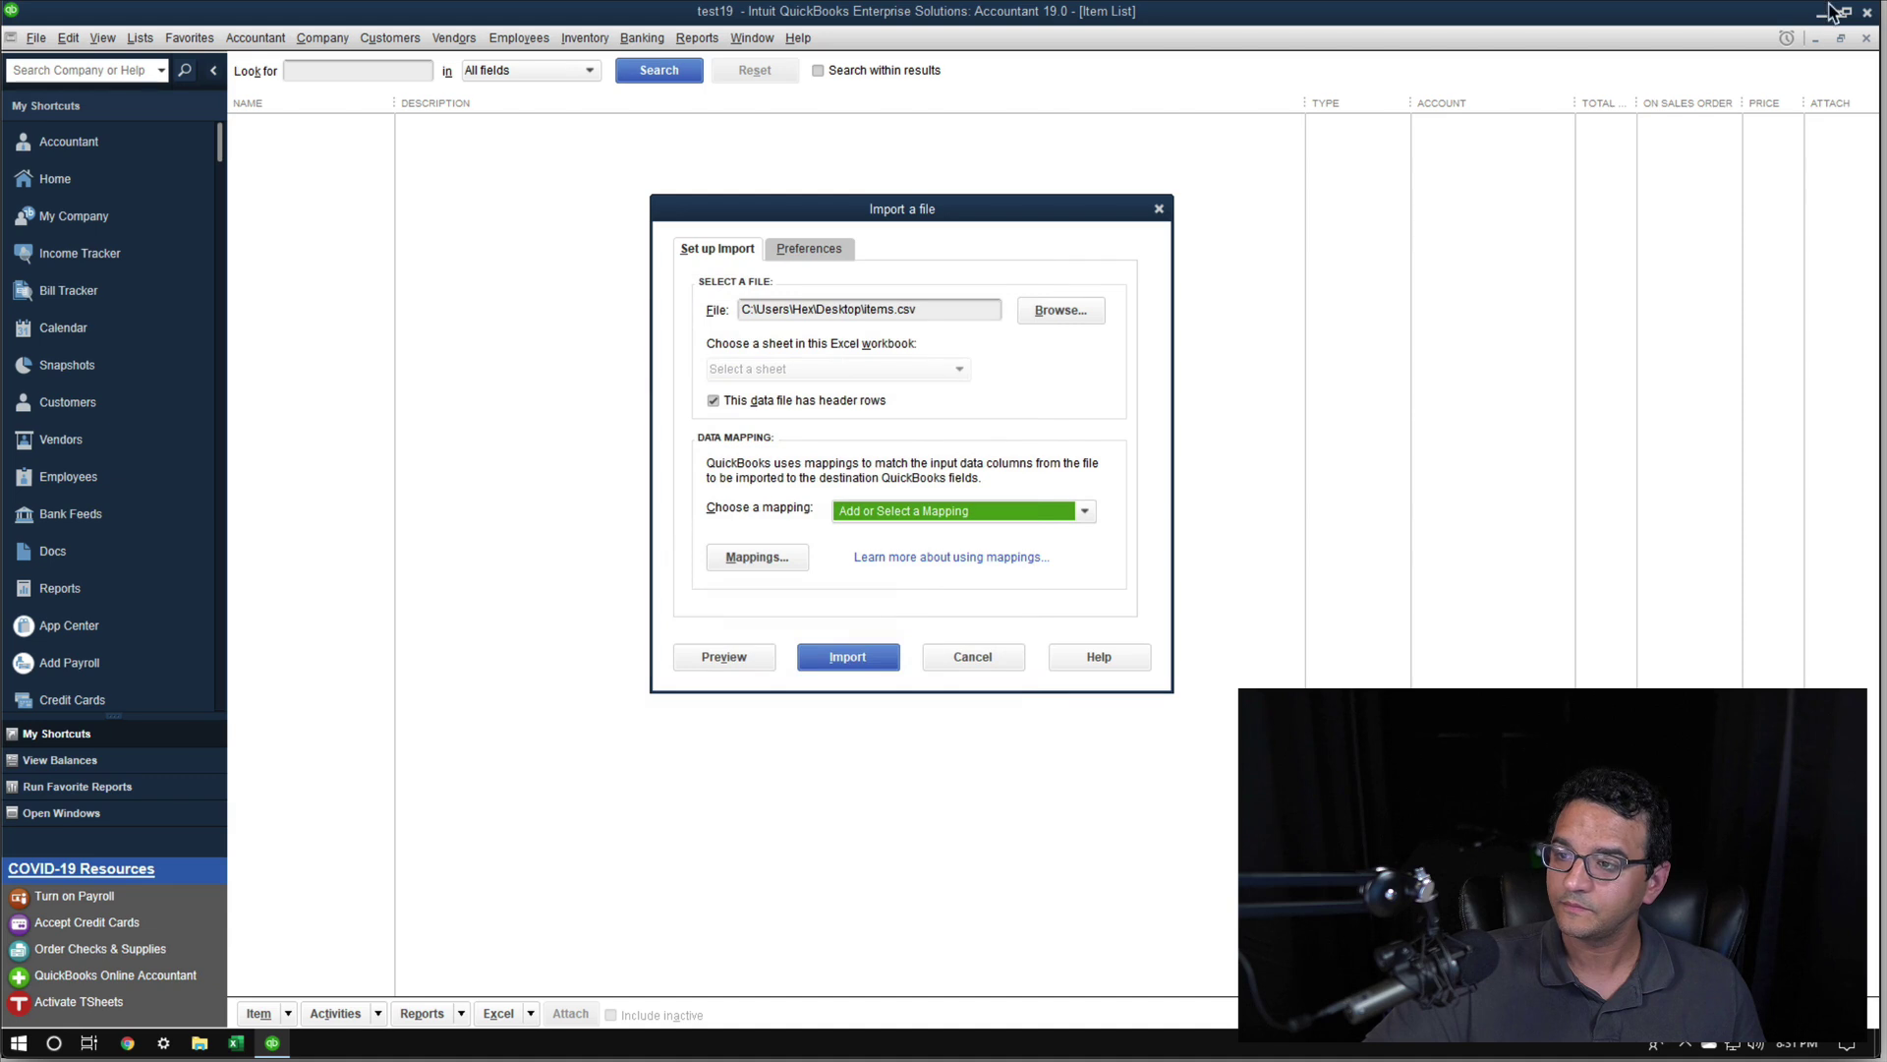
left_click(970, 659)
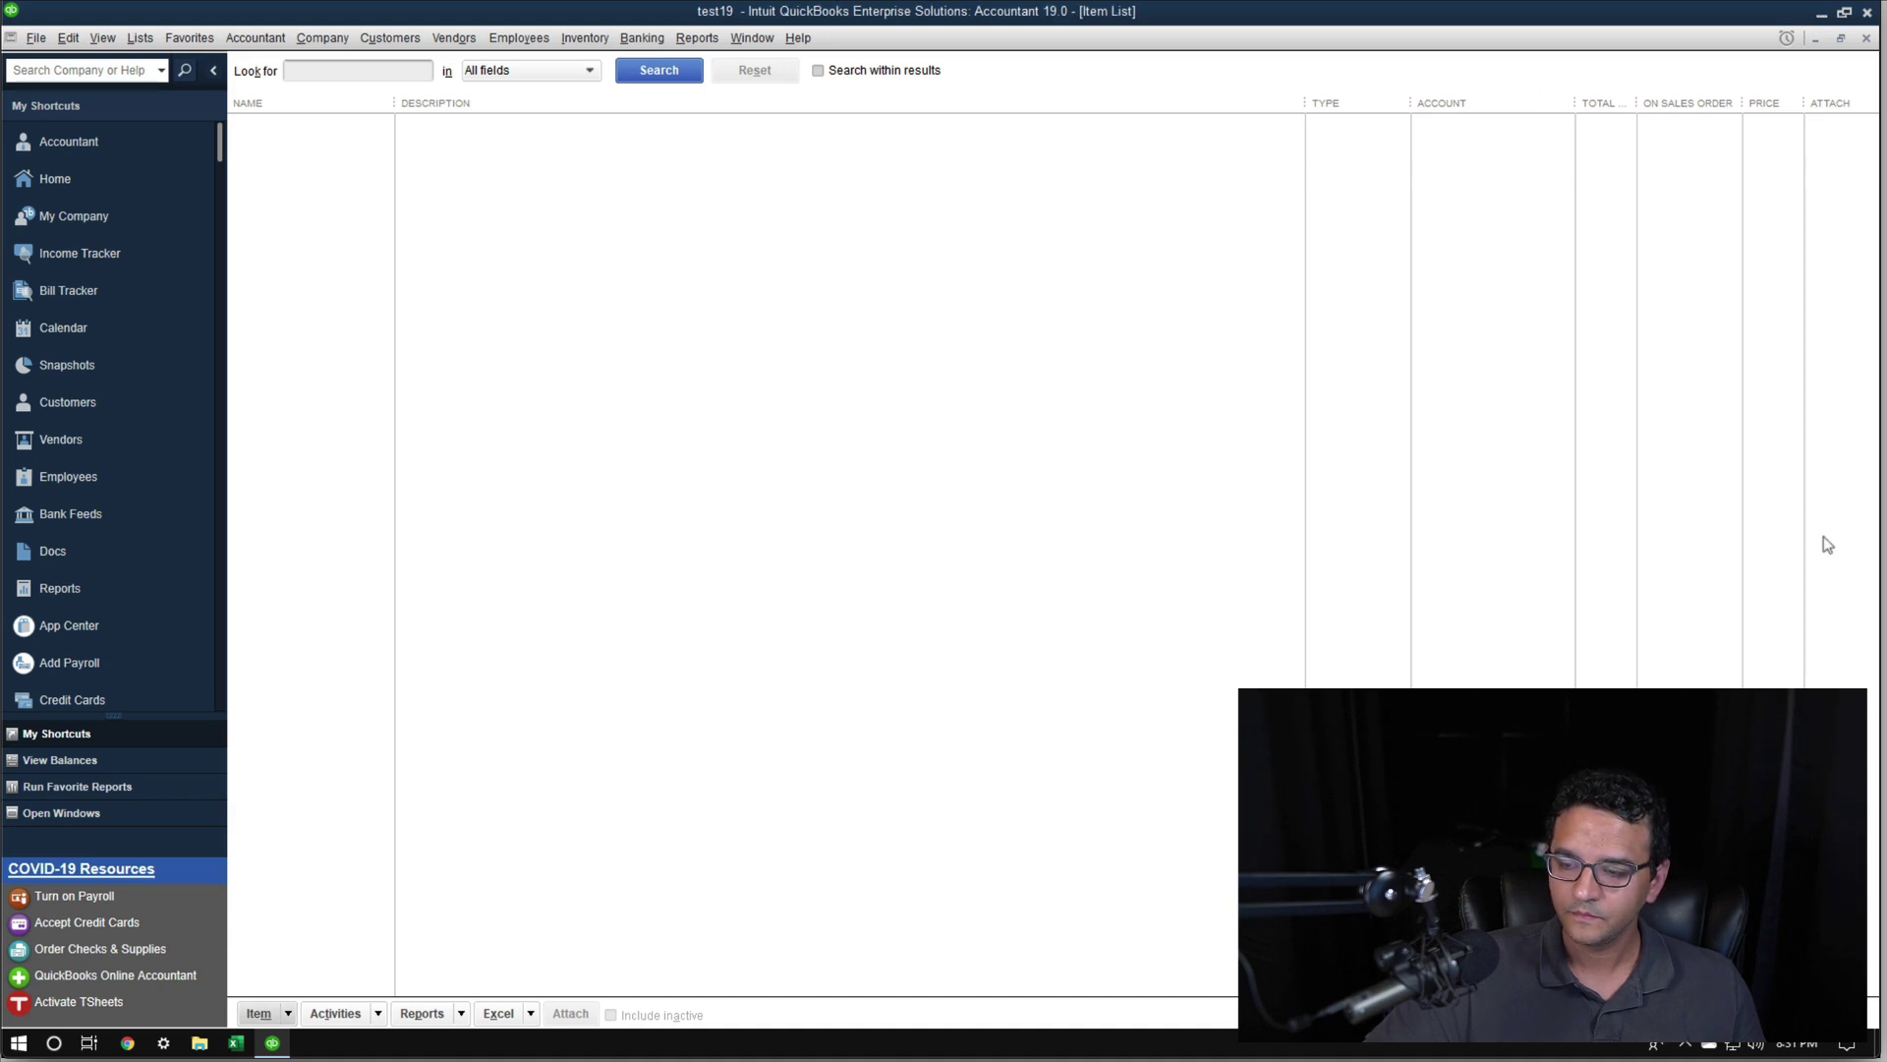
Open items.csv from the desktop in Excel and autofit the widths of columns A through J
left_click(1818, 14)
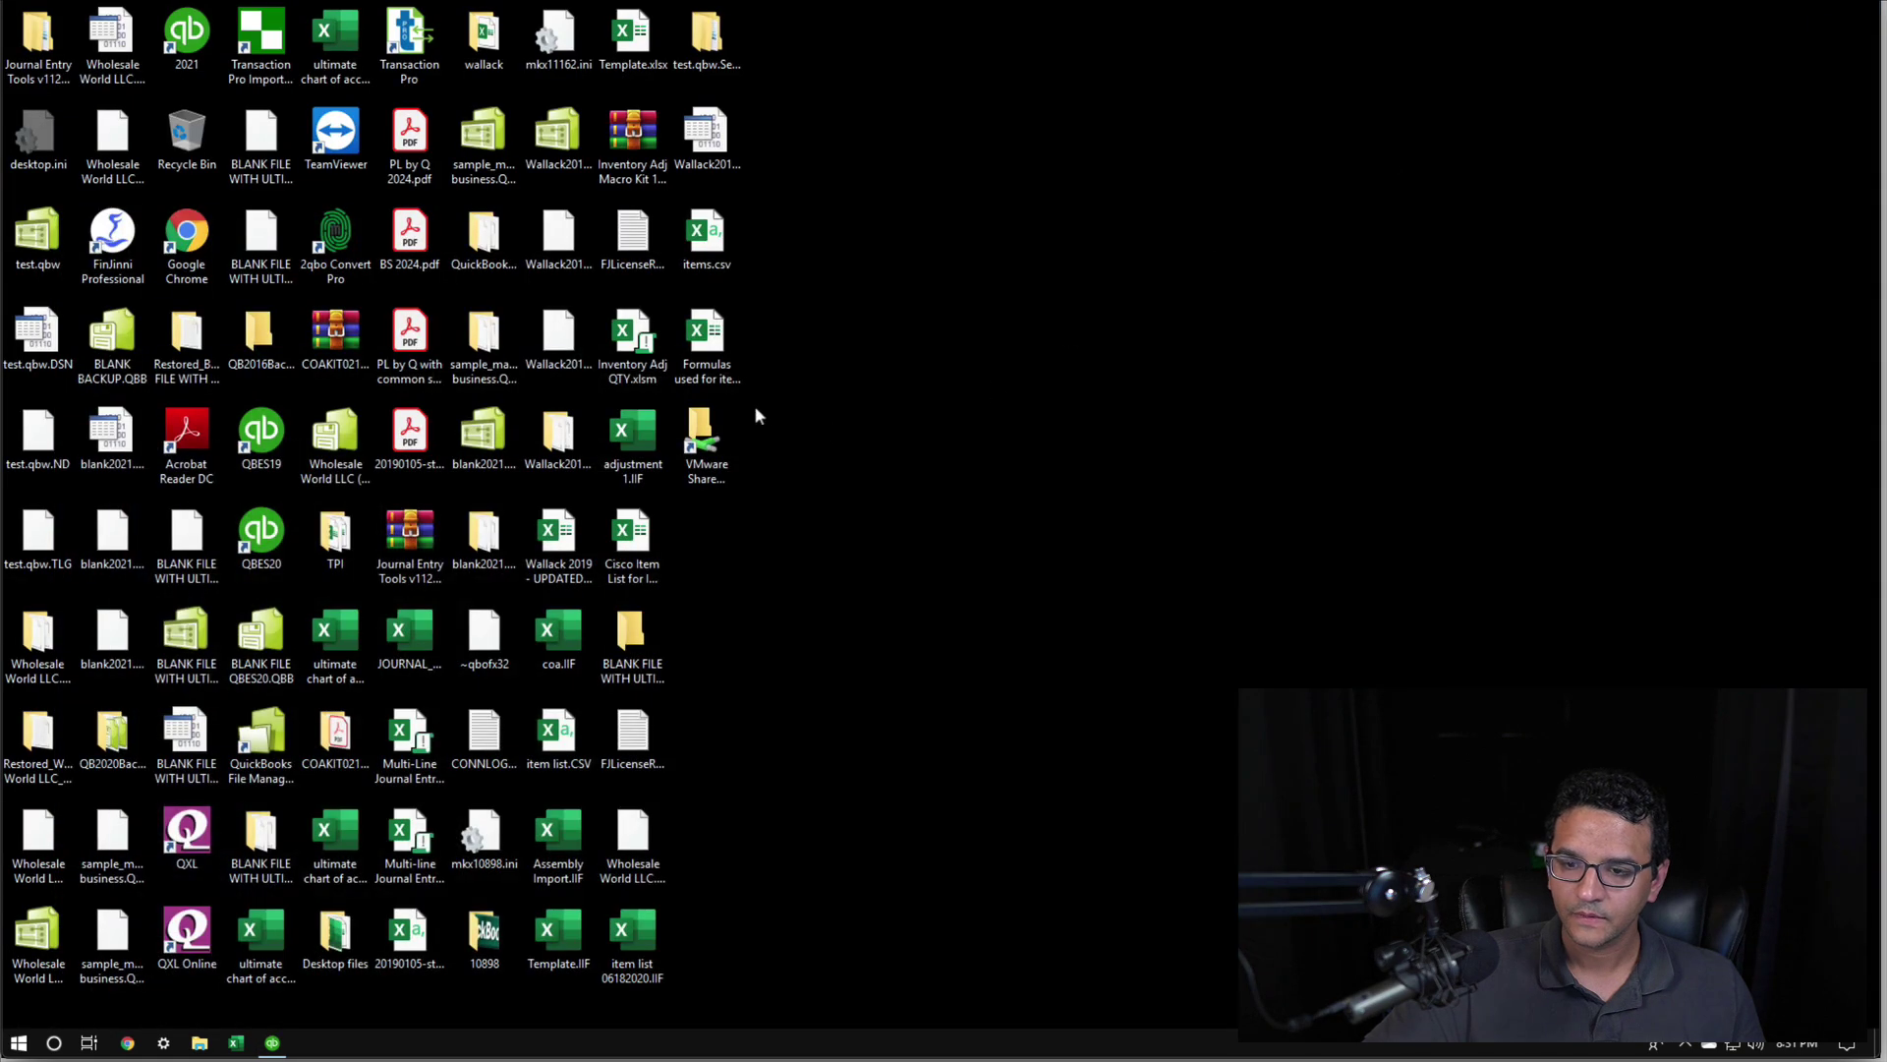
double_click(706, 236)
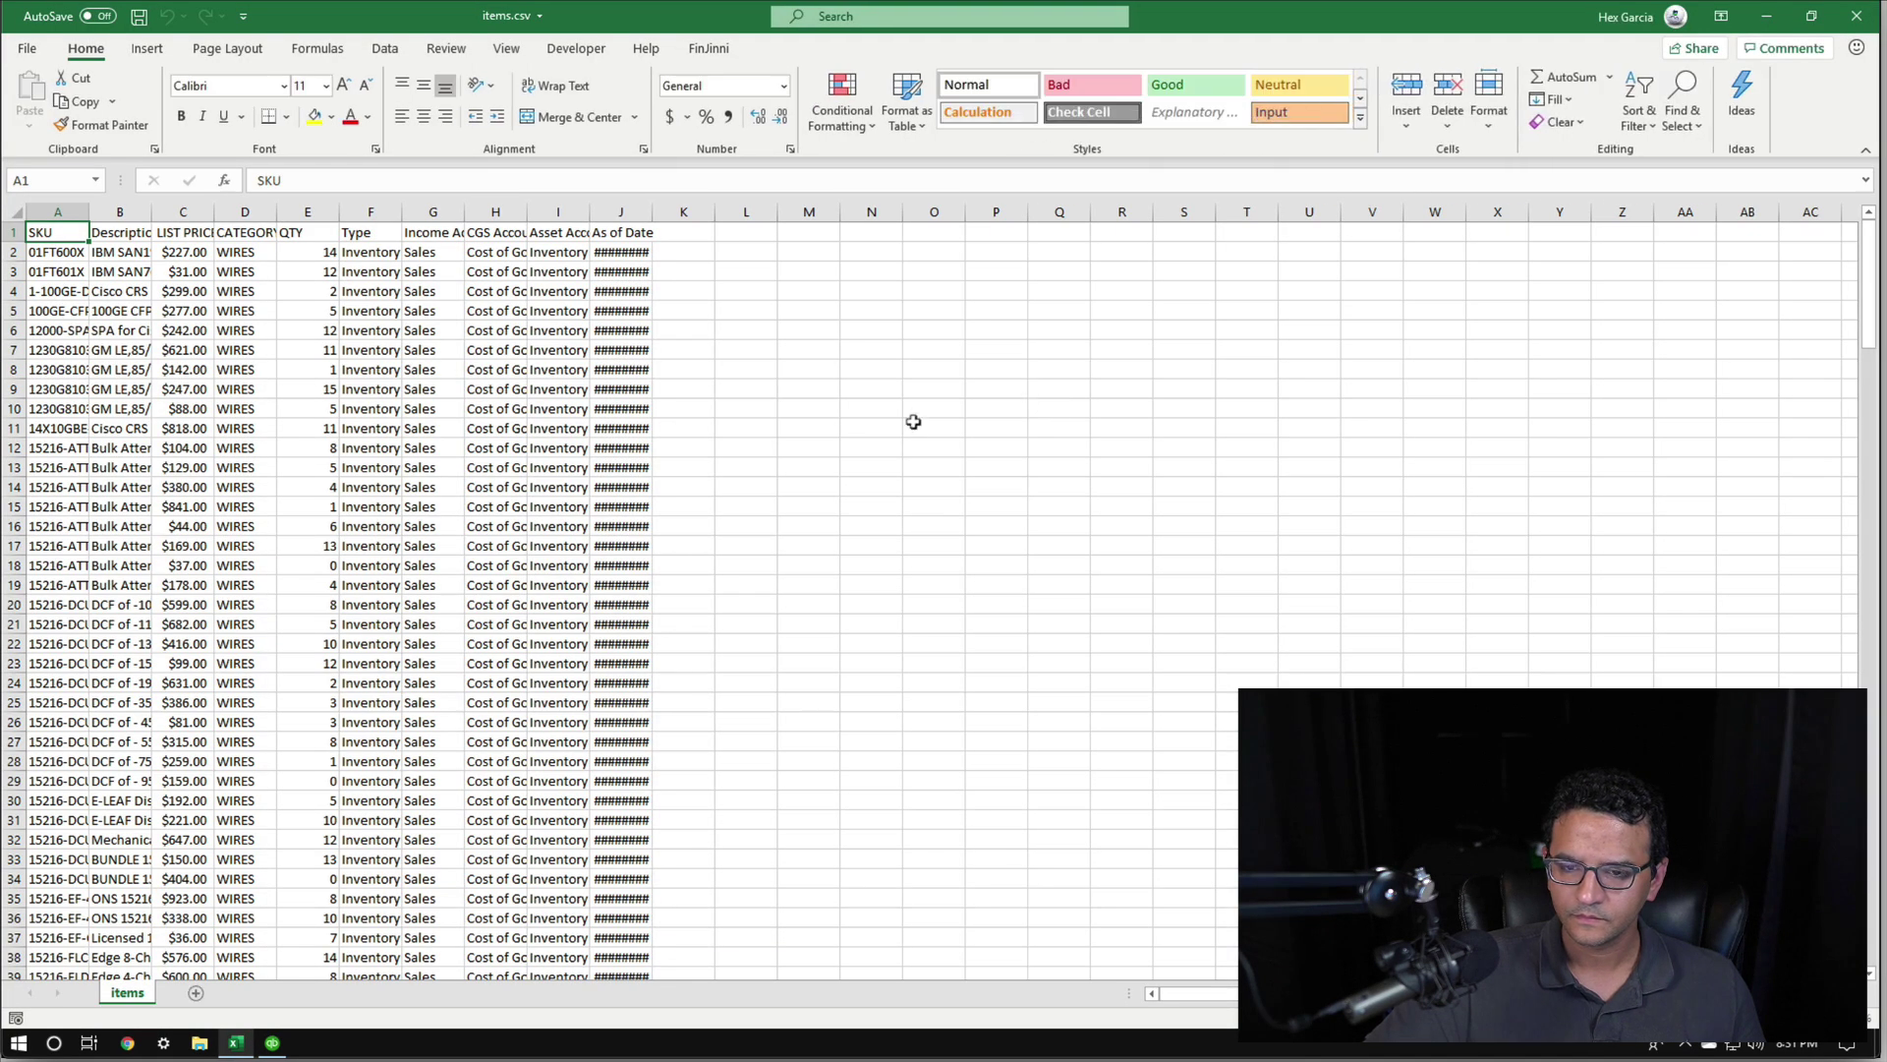
left_click(929, 427)
left_click_drag(51, 206, 621, 211)
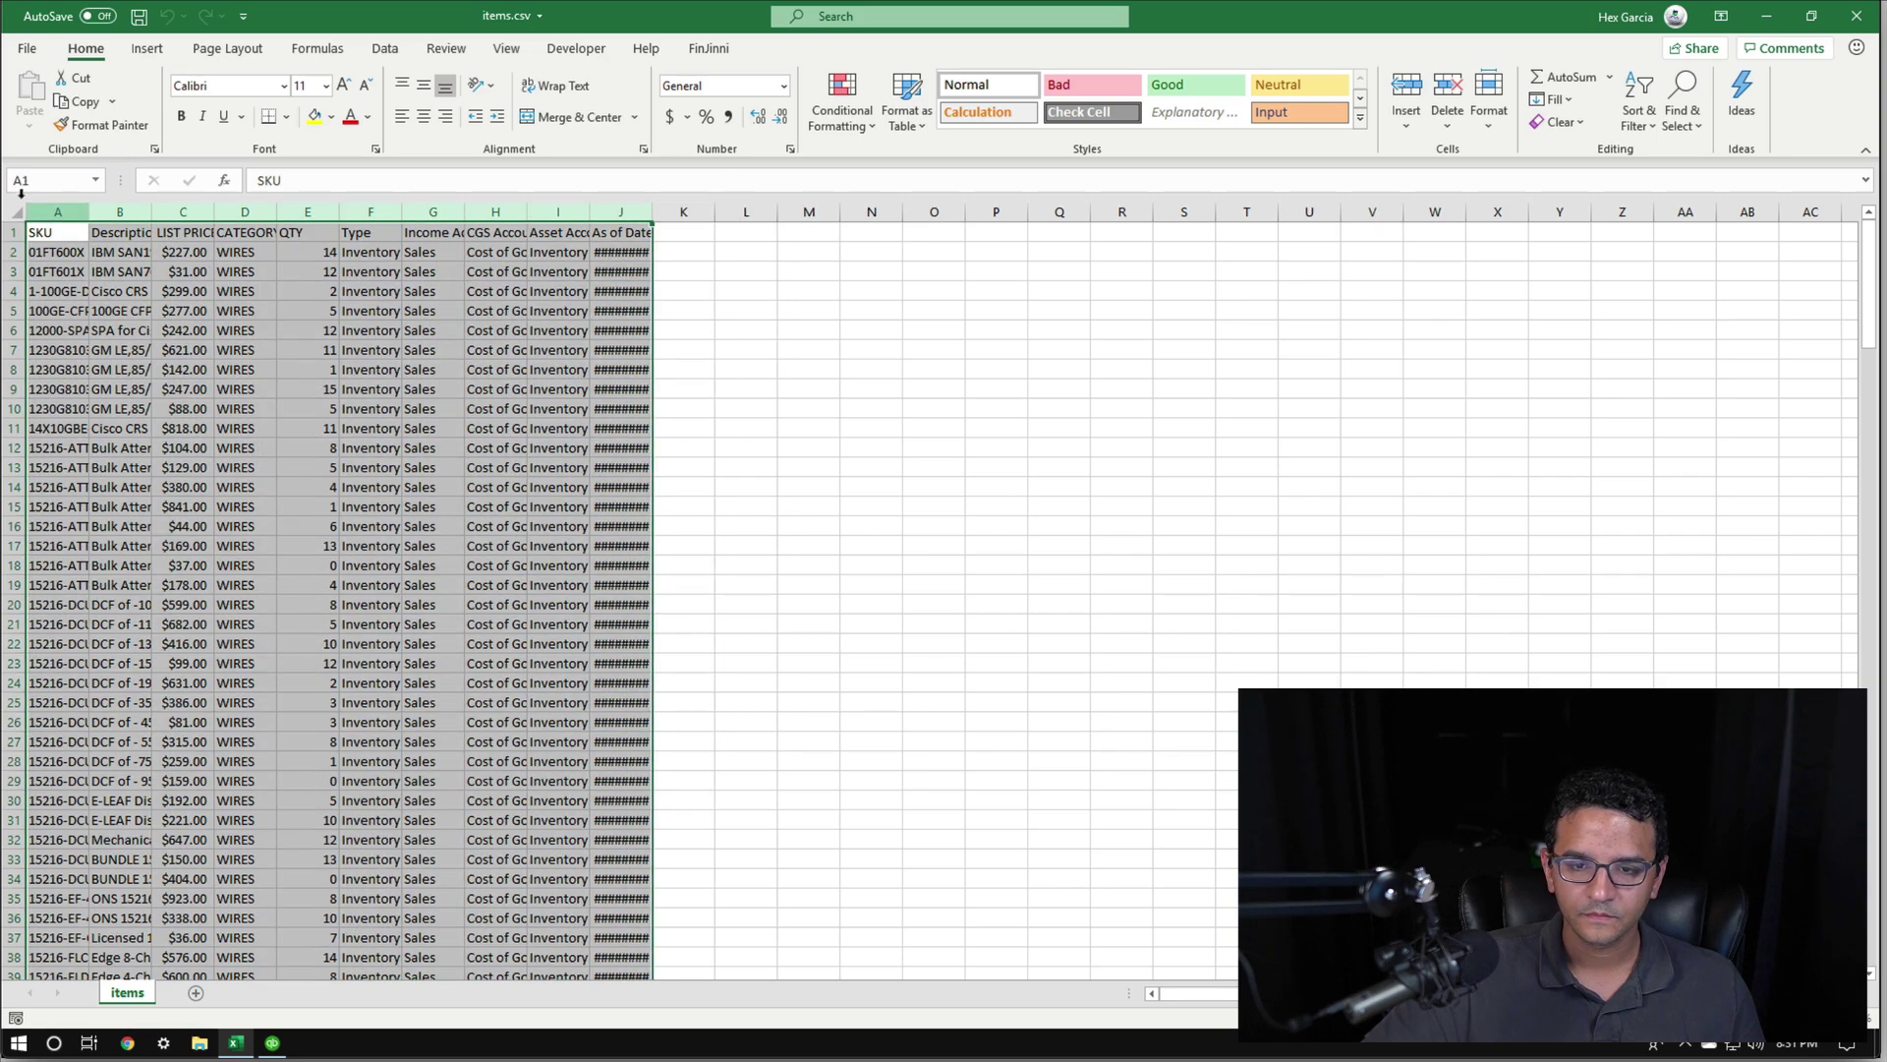
double_click(89, 208)
left_click(809, 329)
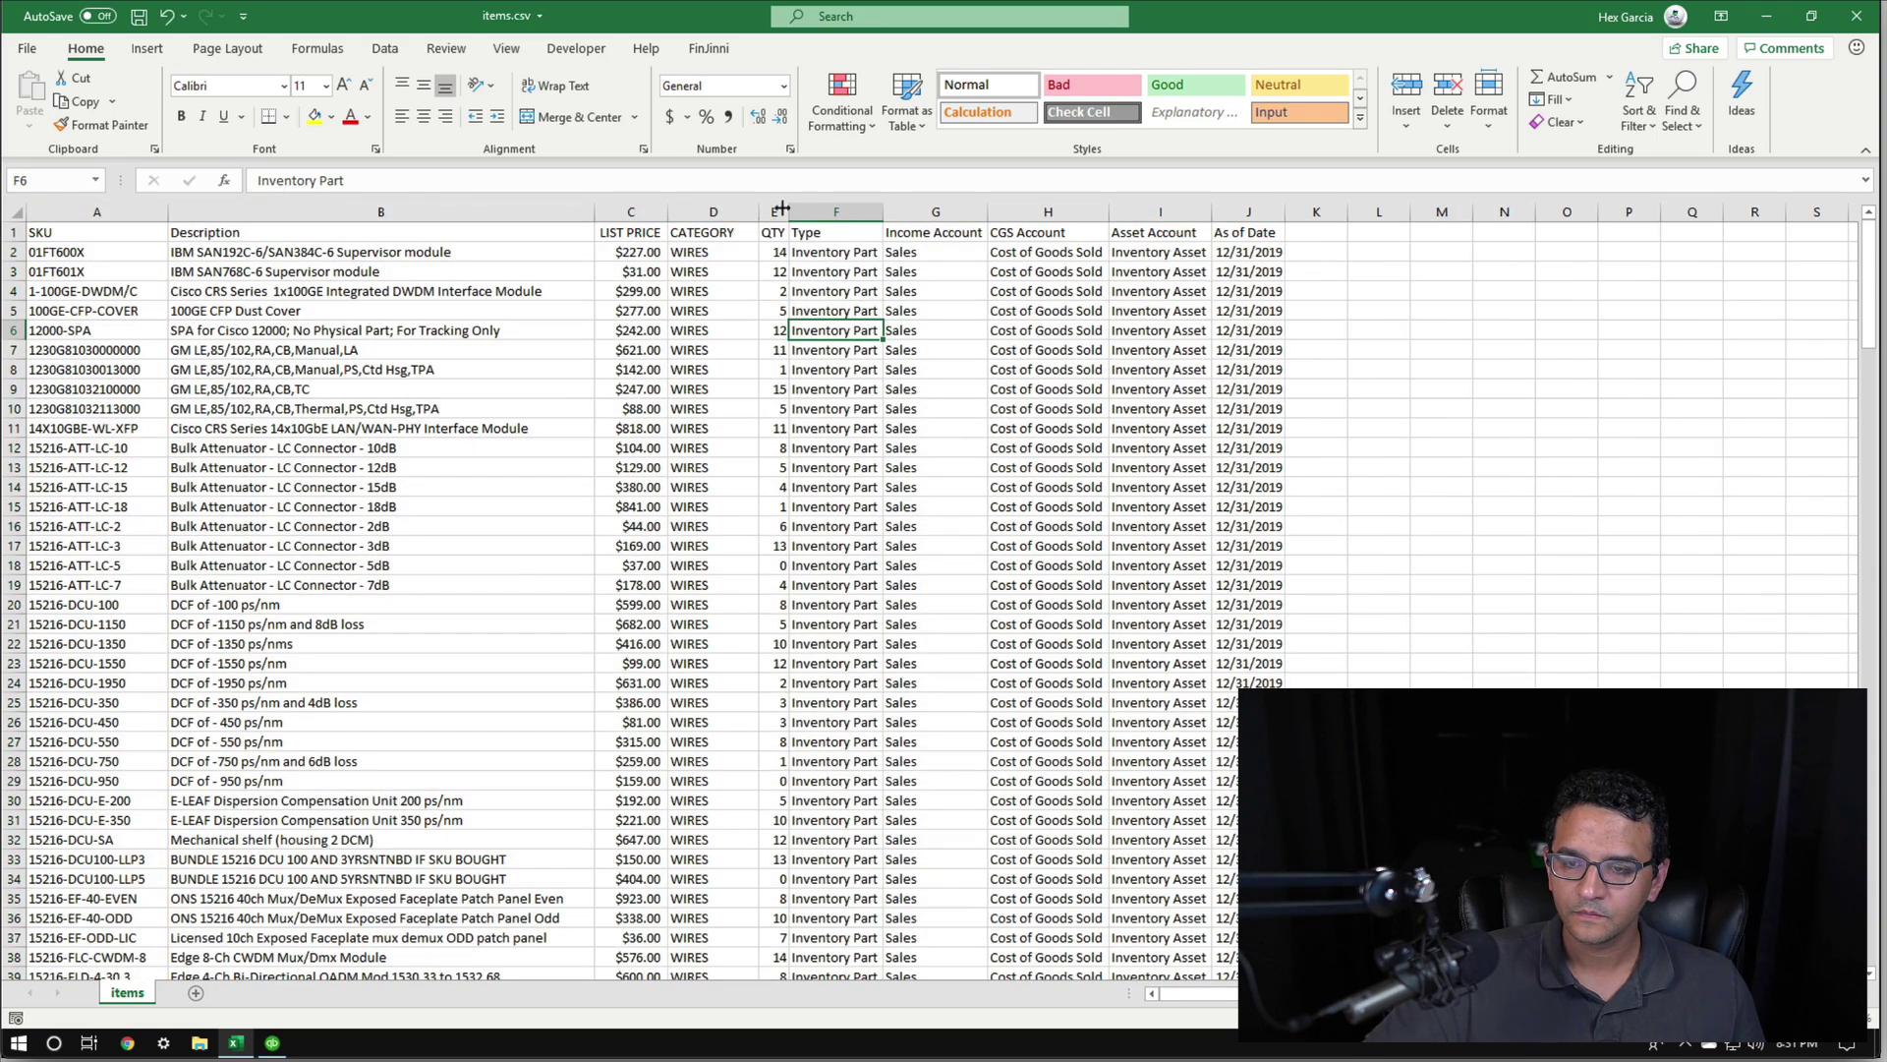
Hide columns D through J, from CATEGORY to As of Date, in the items sheet
left_click_drag(723, 210, 1246, 183)
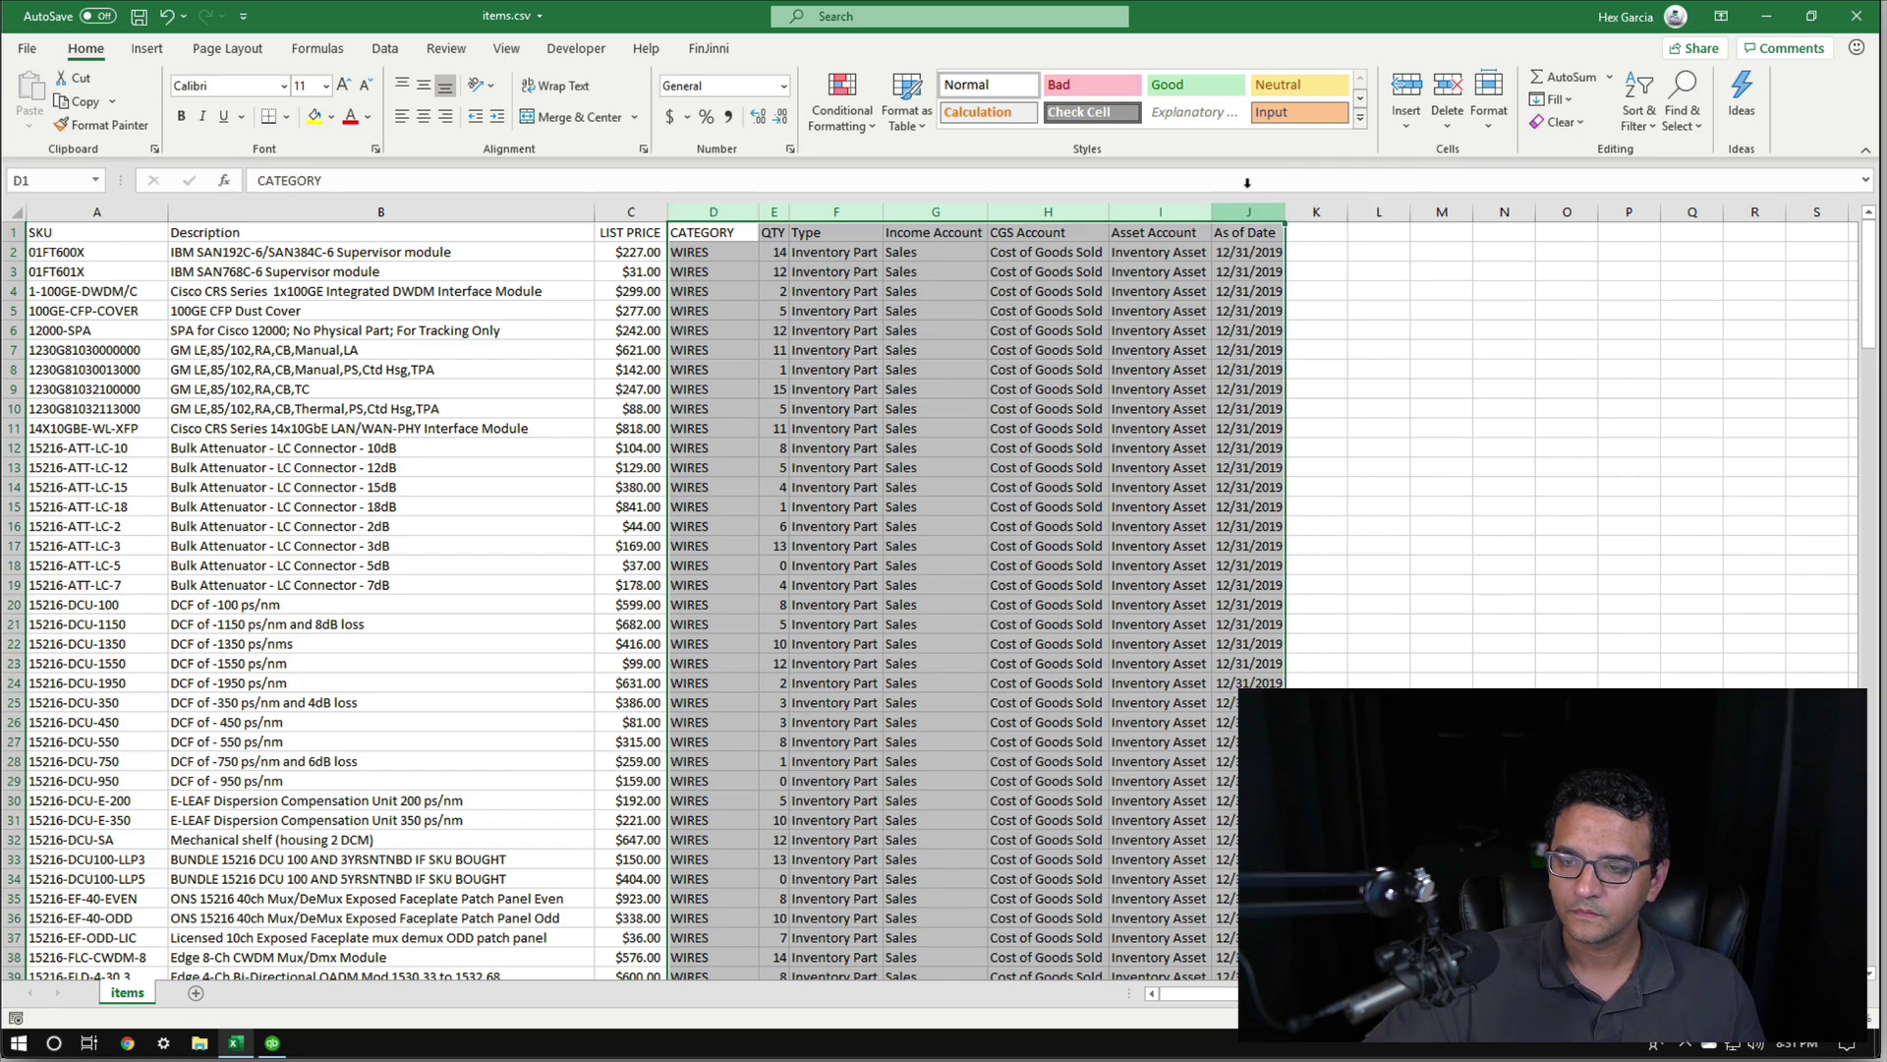
right_click(1268, 209)
left_click(1317, 510)
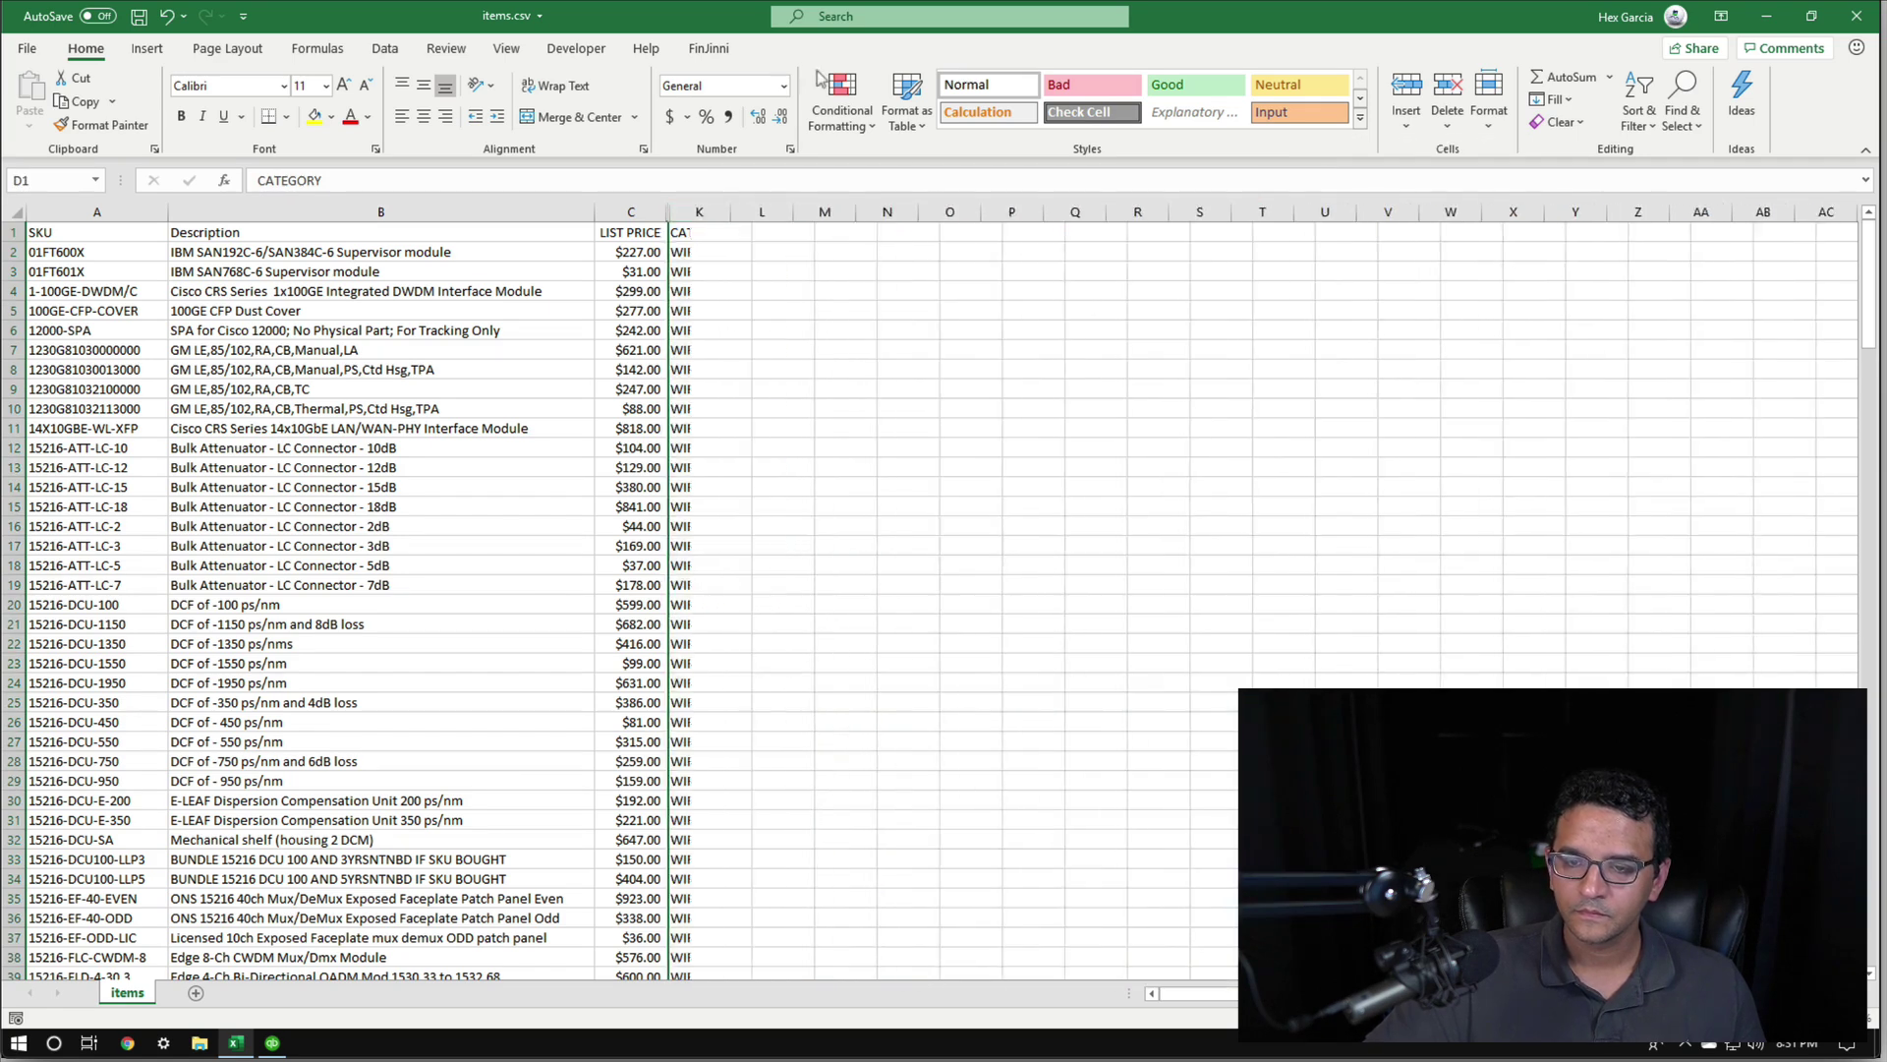
Set the worksheet zoom to 150% and clear the column selection
left_click(507, 49)
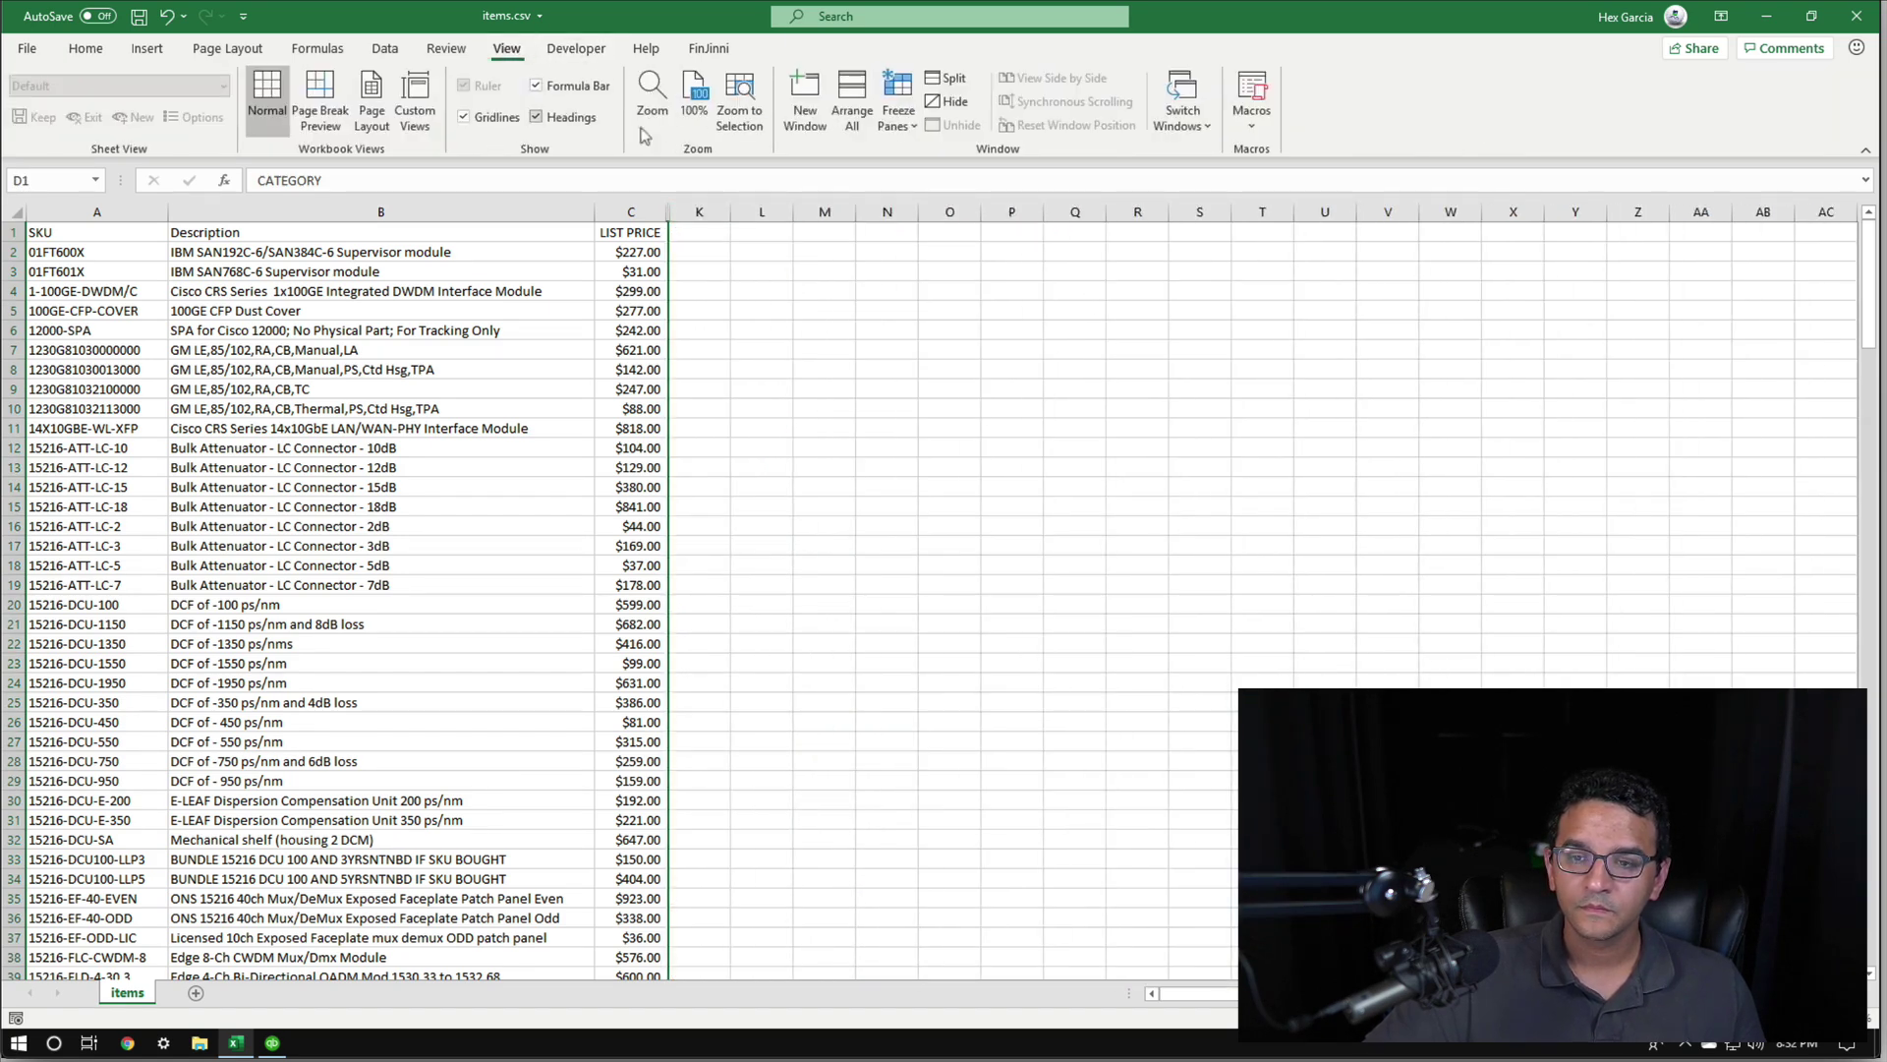
left_click(651, 94)
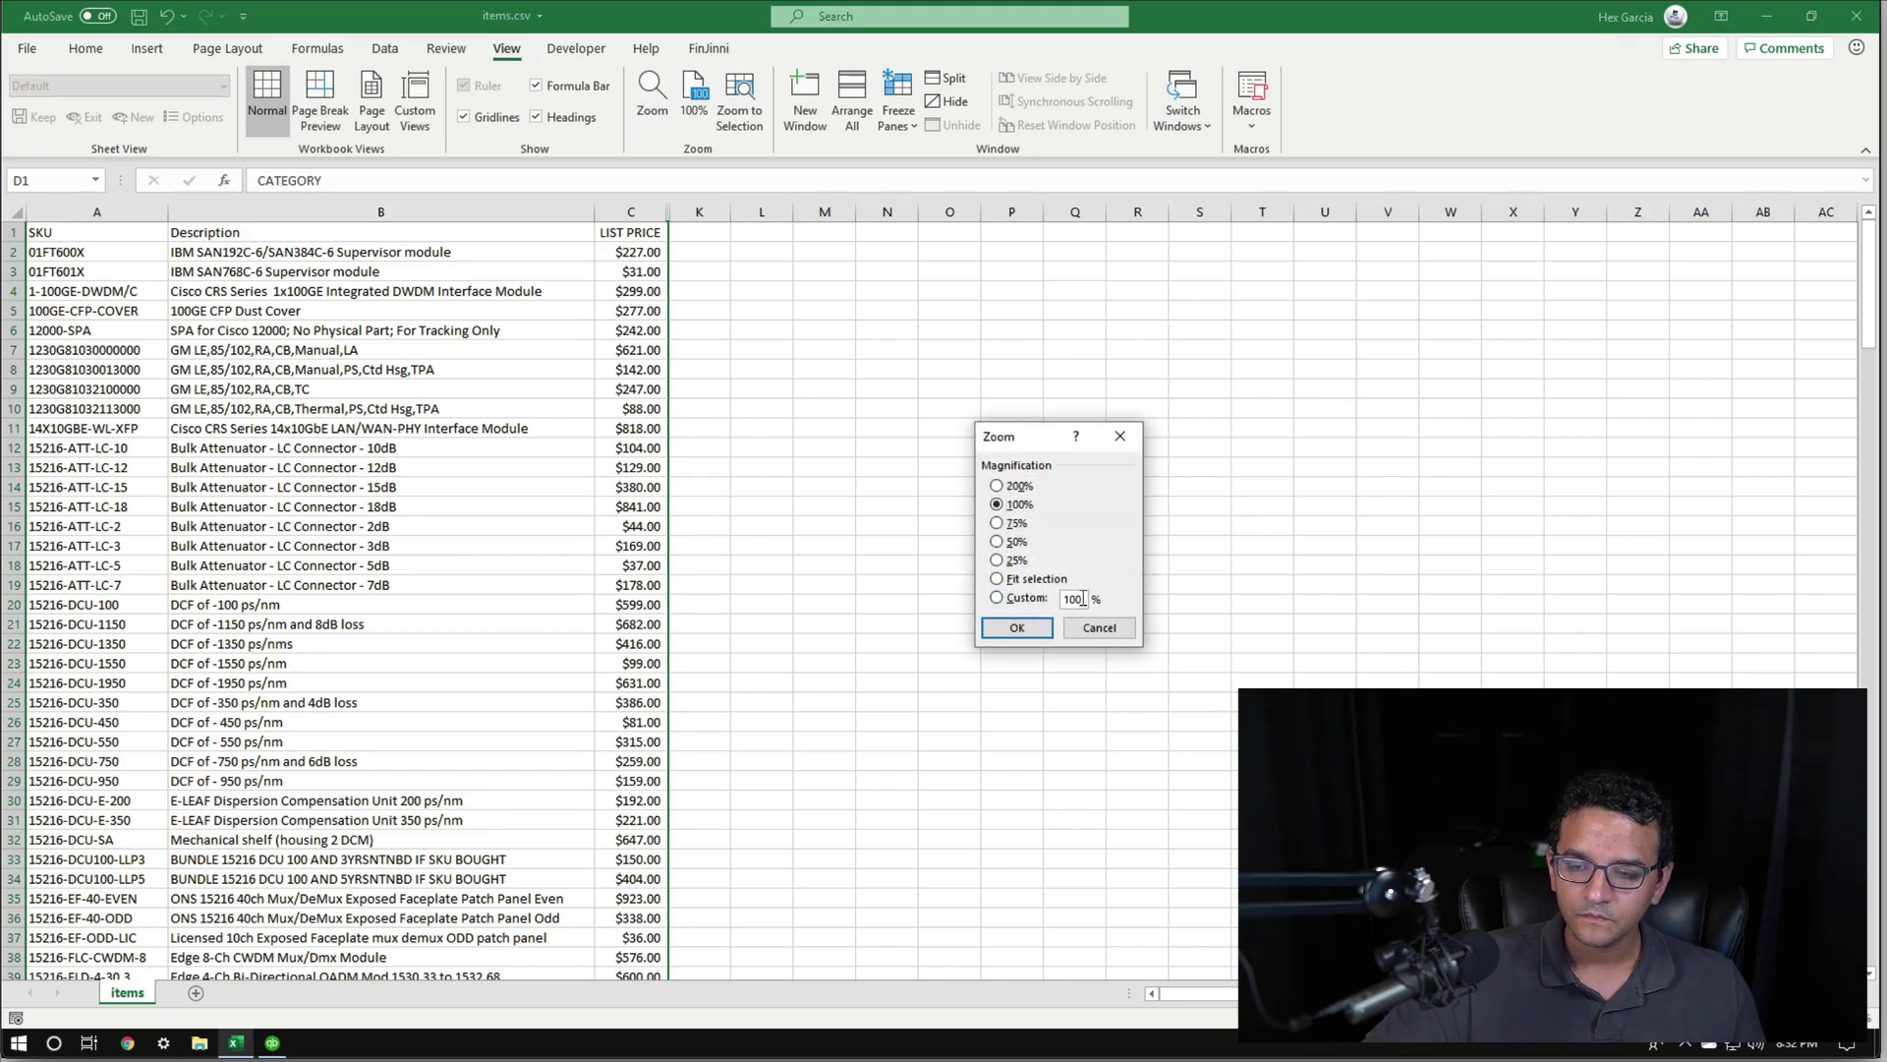
type("150")
key("Return")
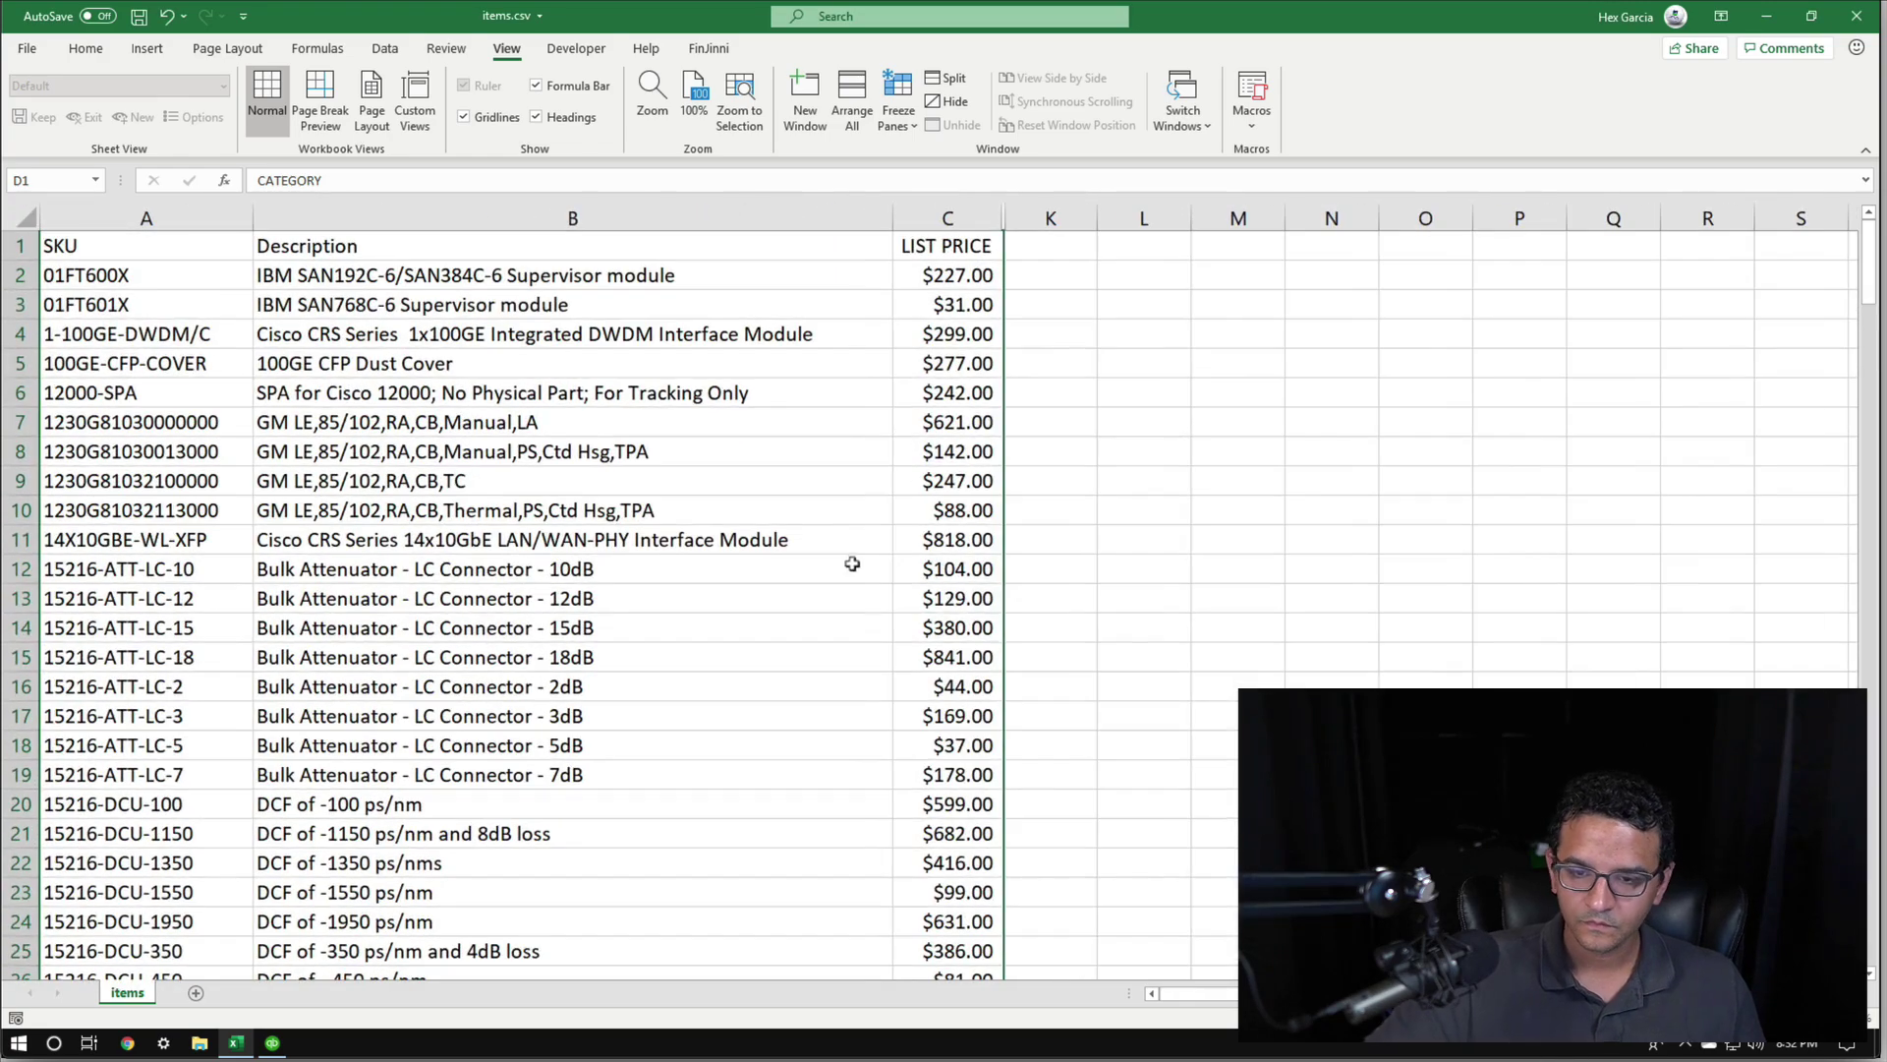
left_click(885, 570)
Review the SKU, Description and LIST PRICE columns intended for import, and switch back to QuickBooks
left_click(105, 210)
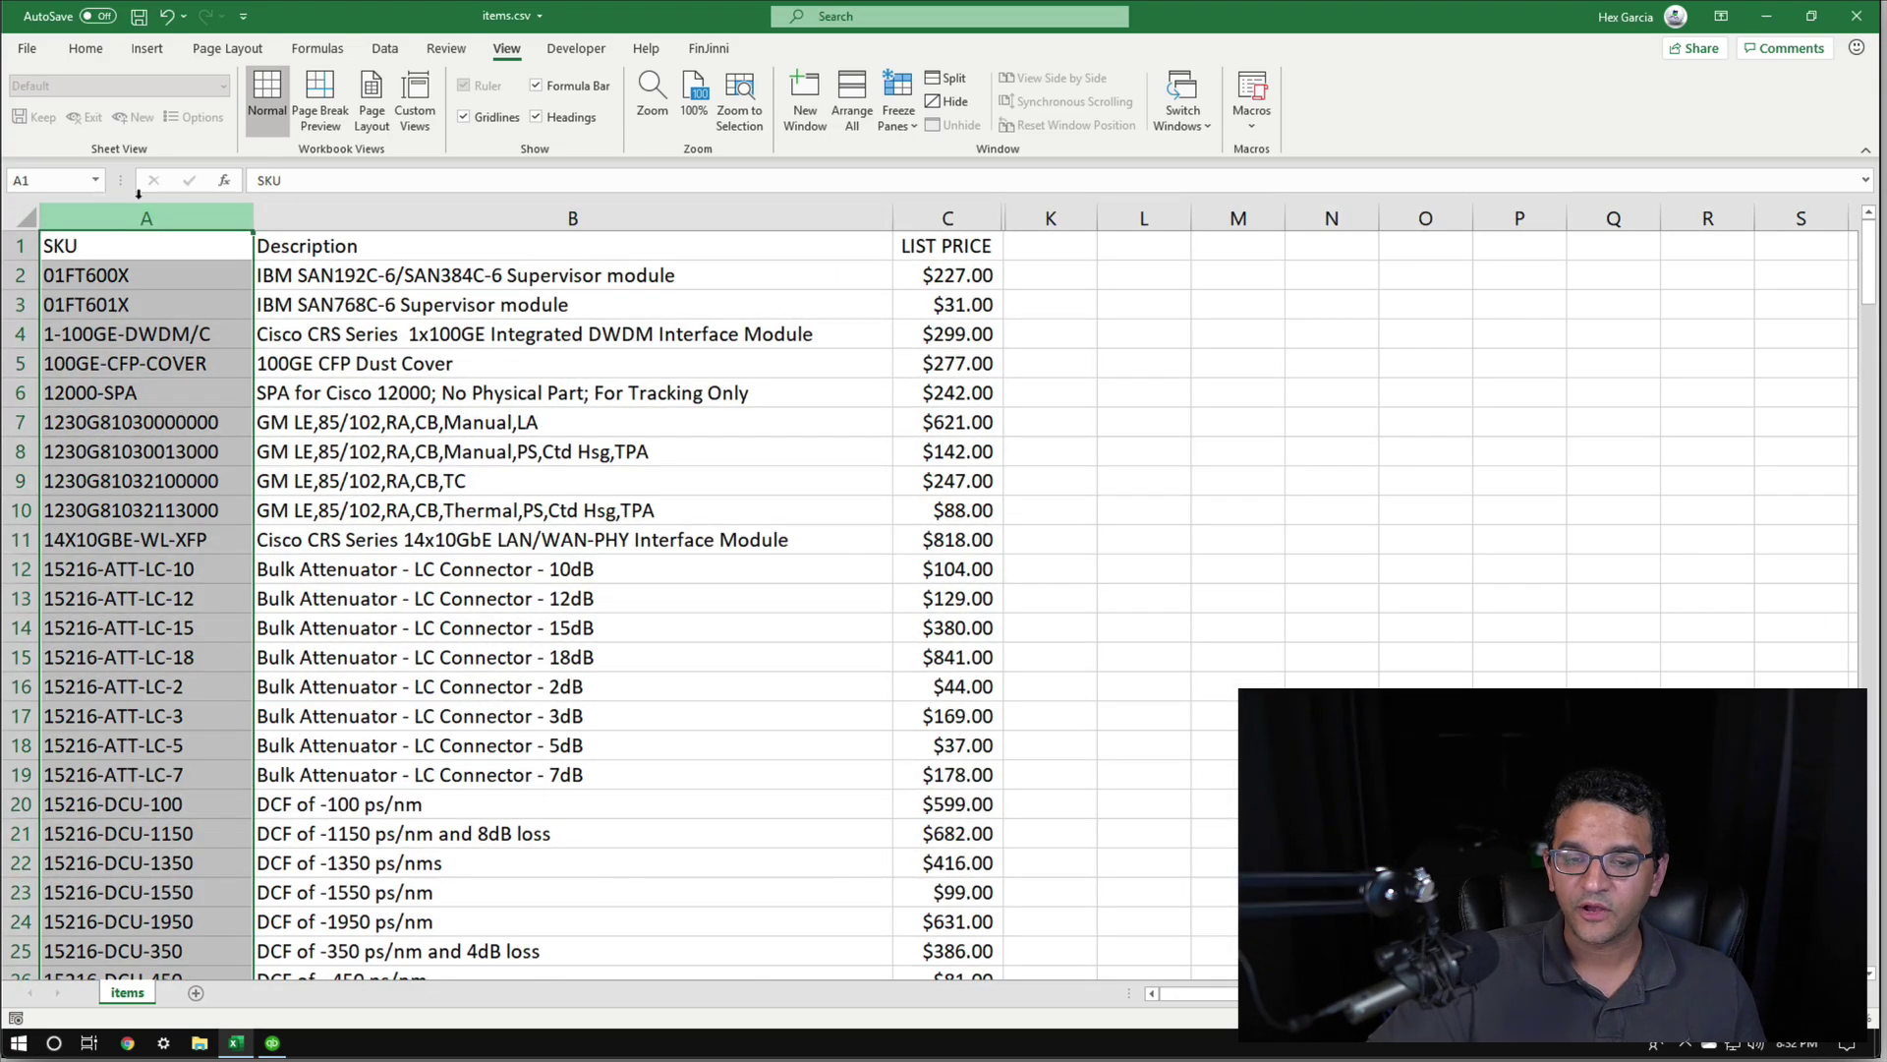
left_click(442, 196)
left_click(911, 197)
left_click_drag(932, 206, 1012, 201)
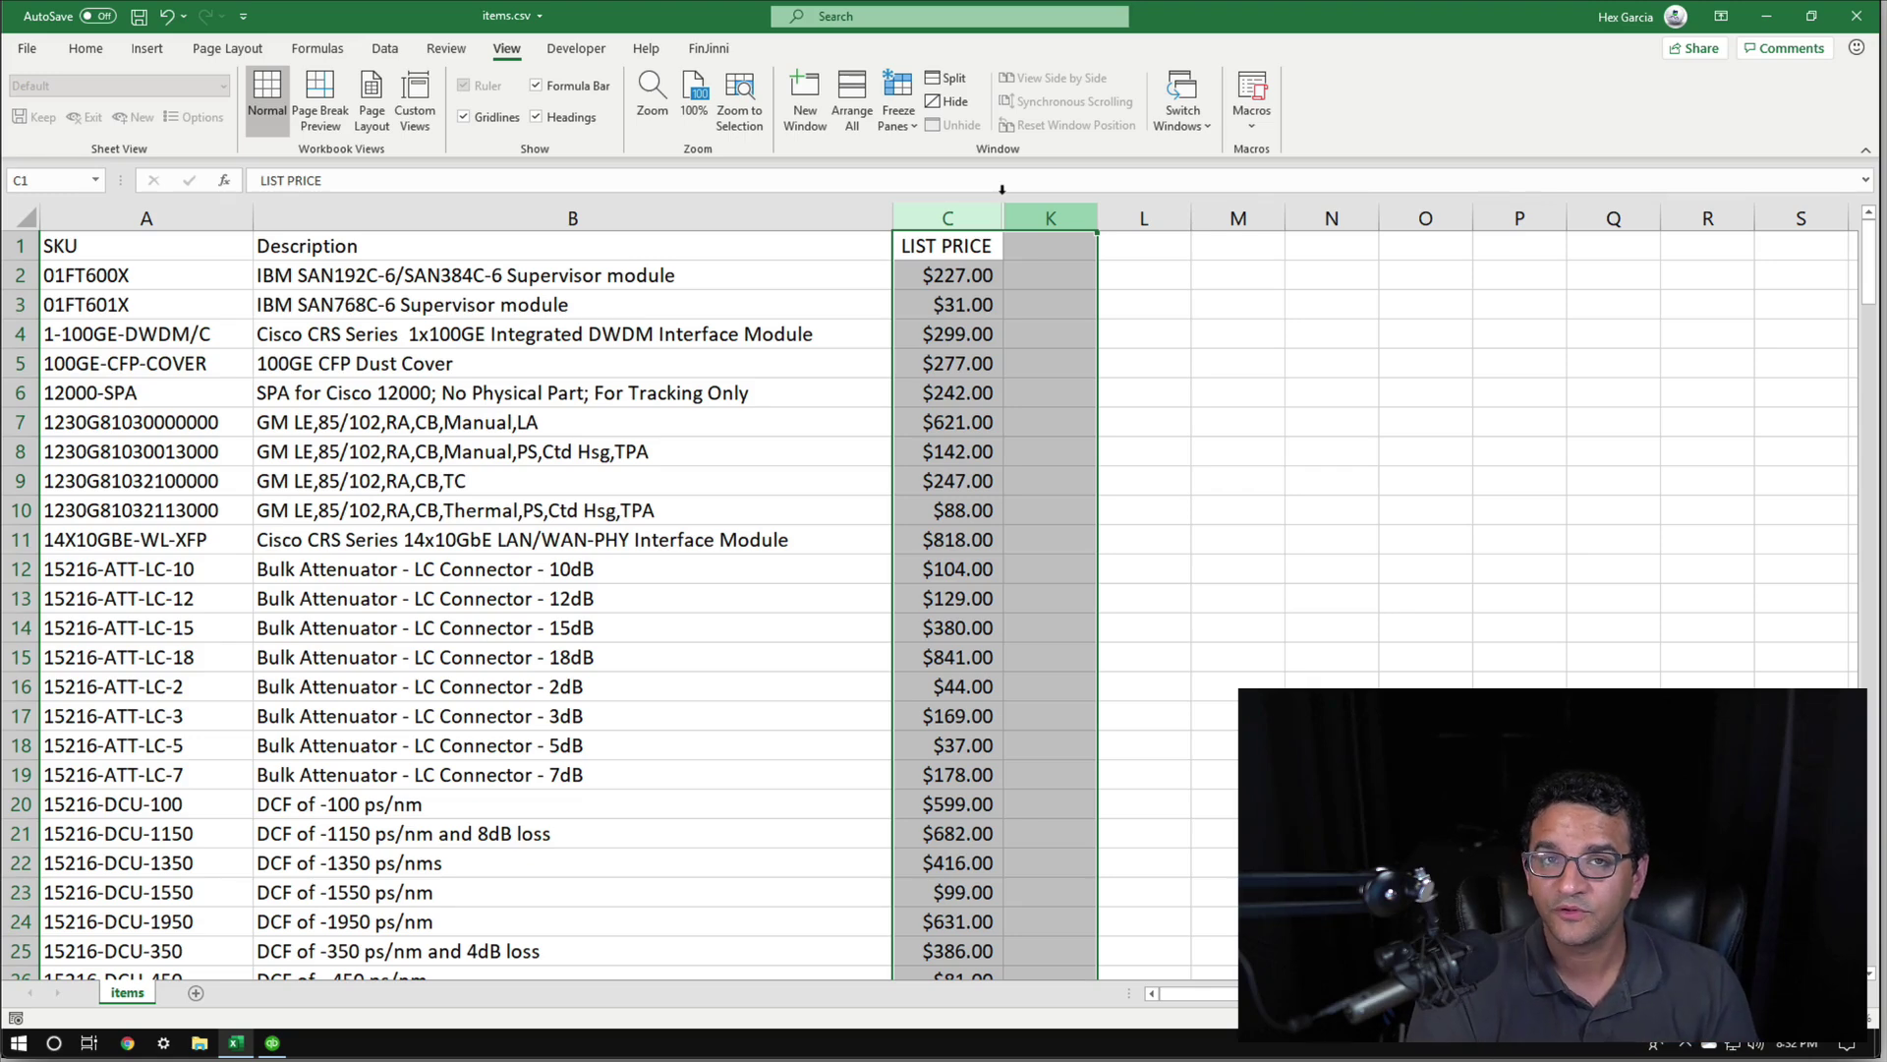
left_click_drag(147, 216, 903, 162)
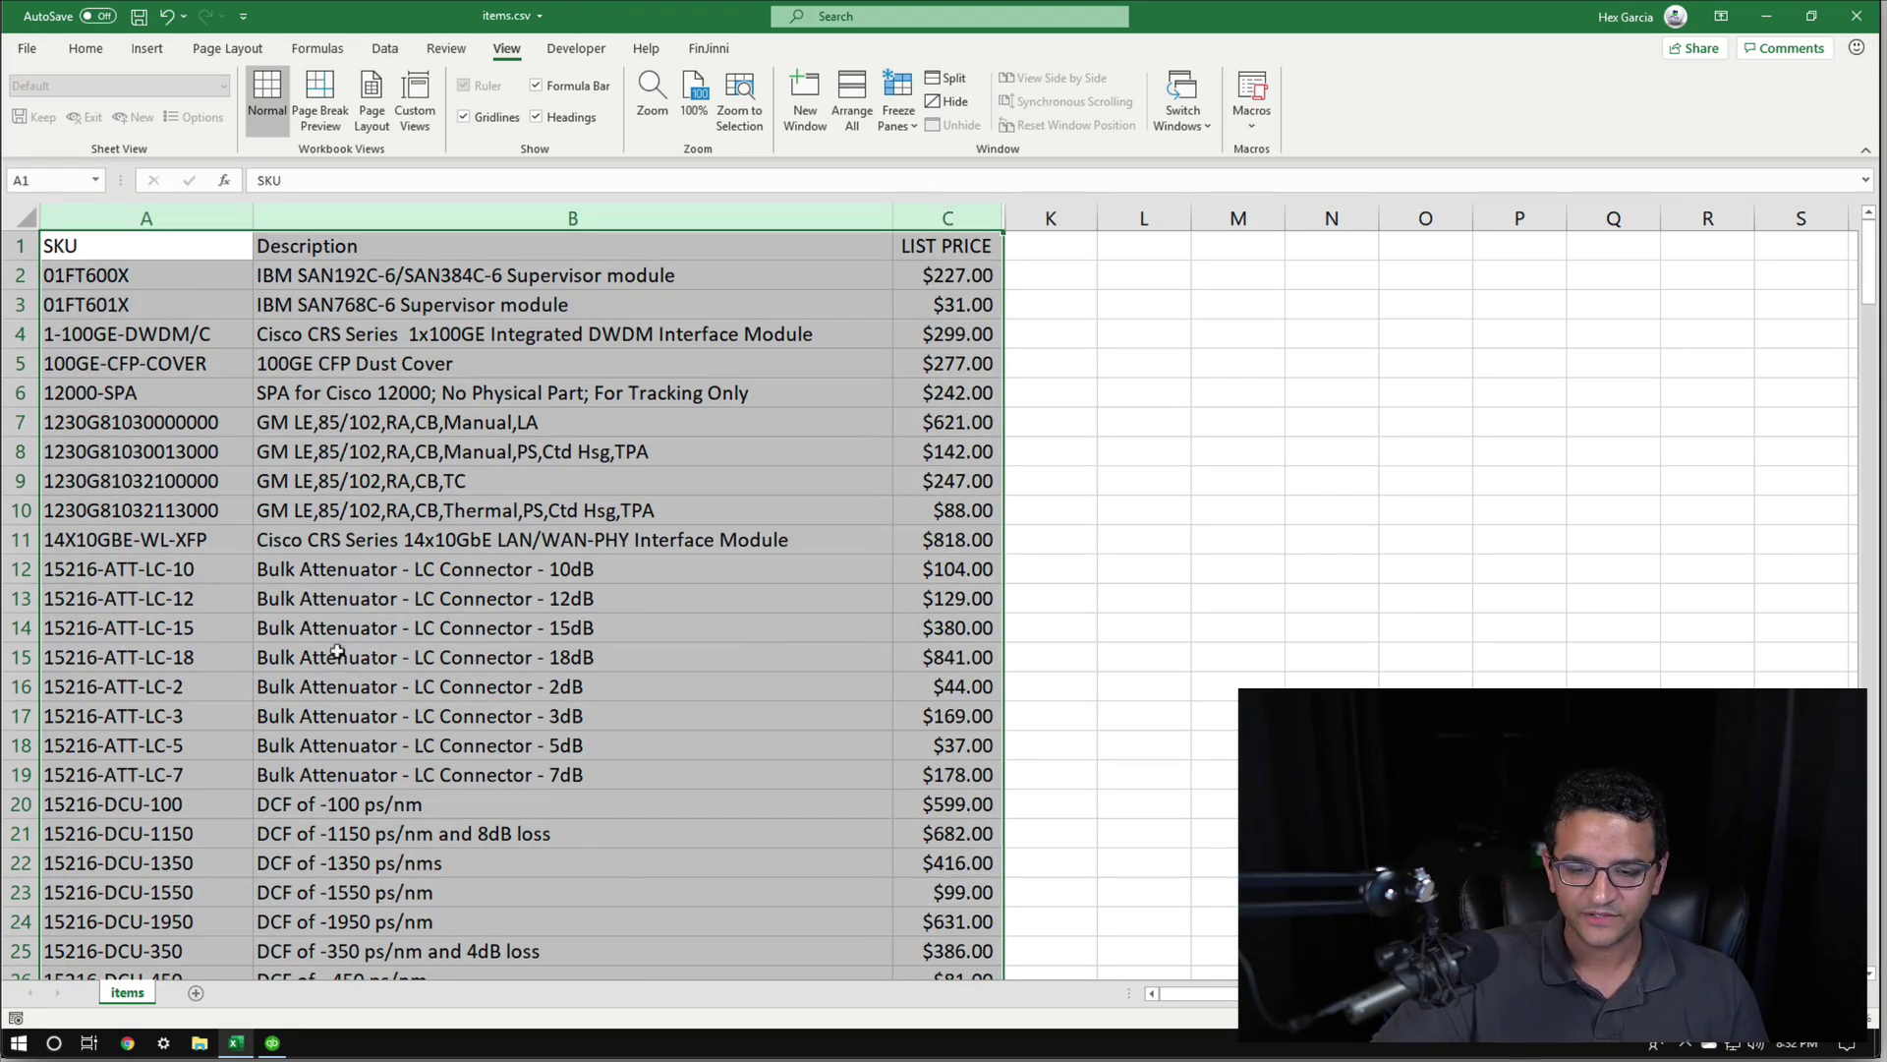
left_click(274, 1044)
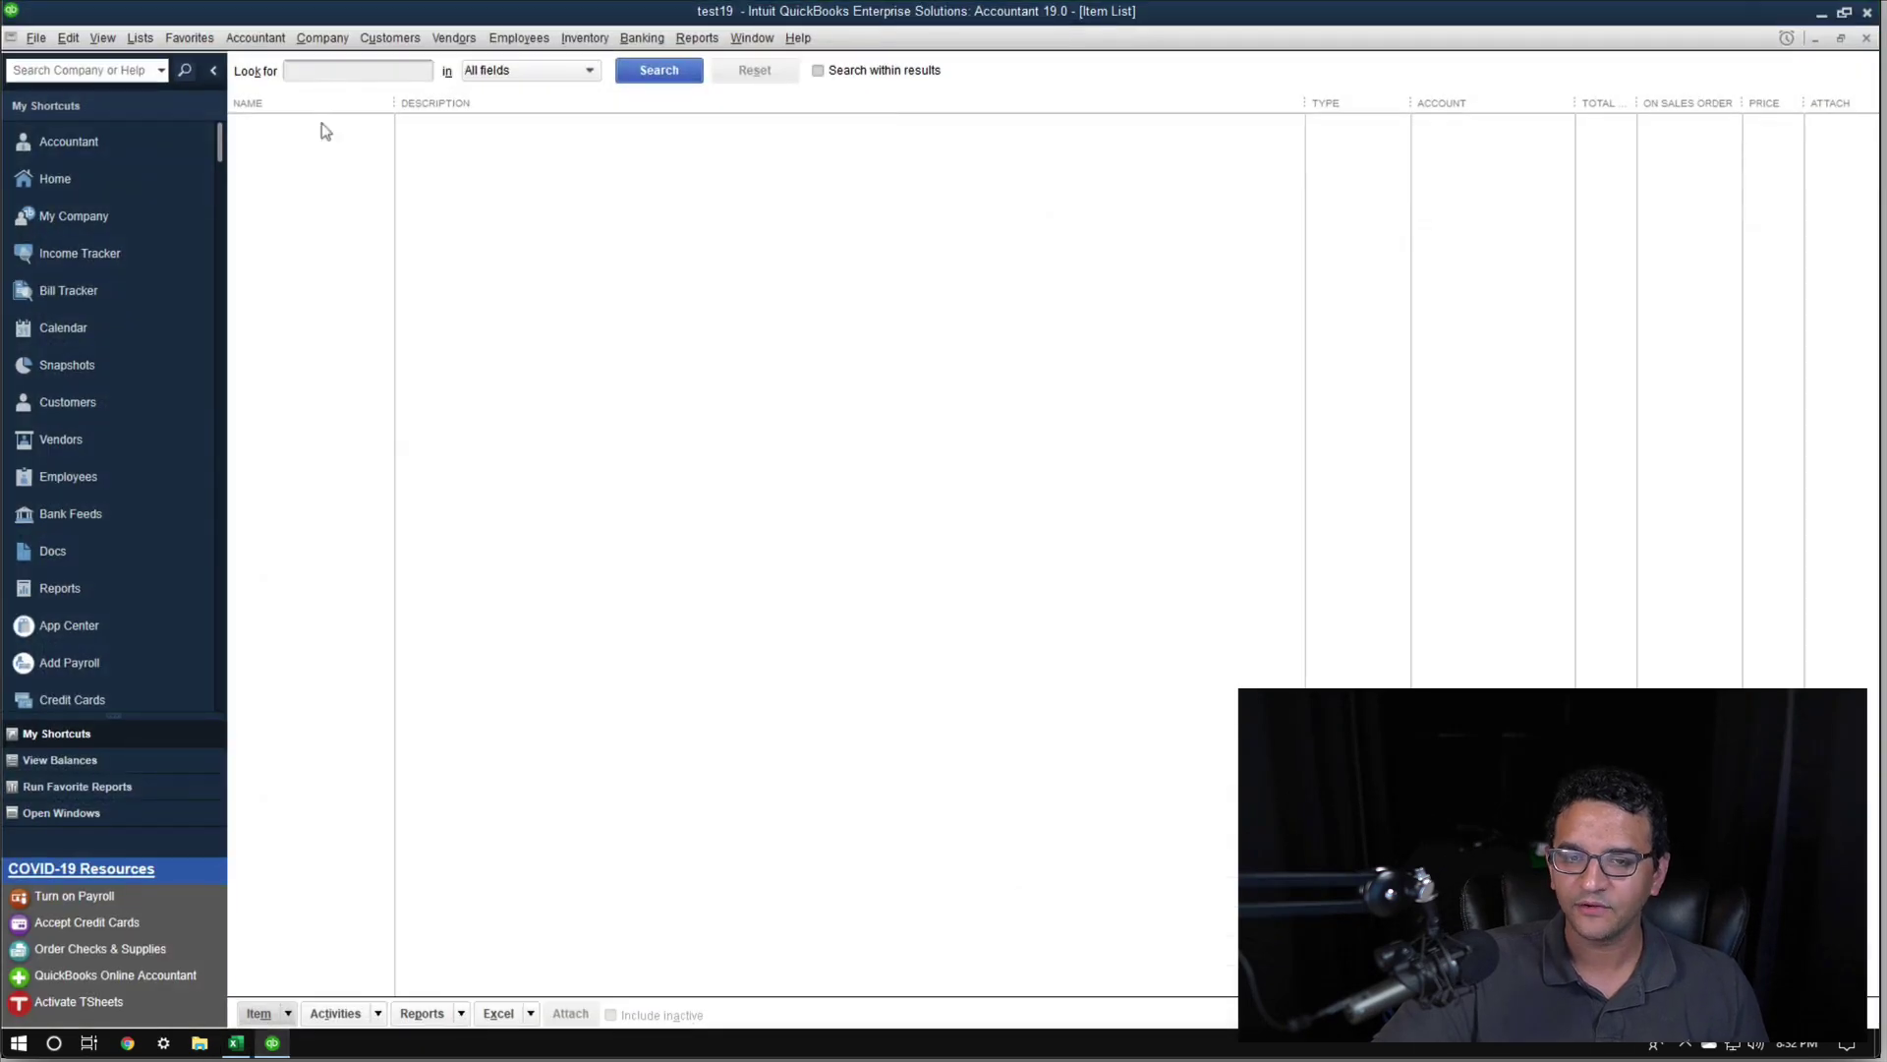
Open the advanced file import setup for Excel data
left_click(35, 37)
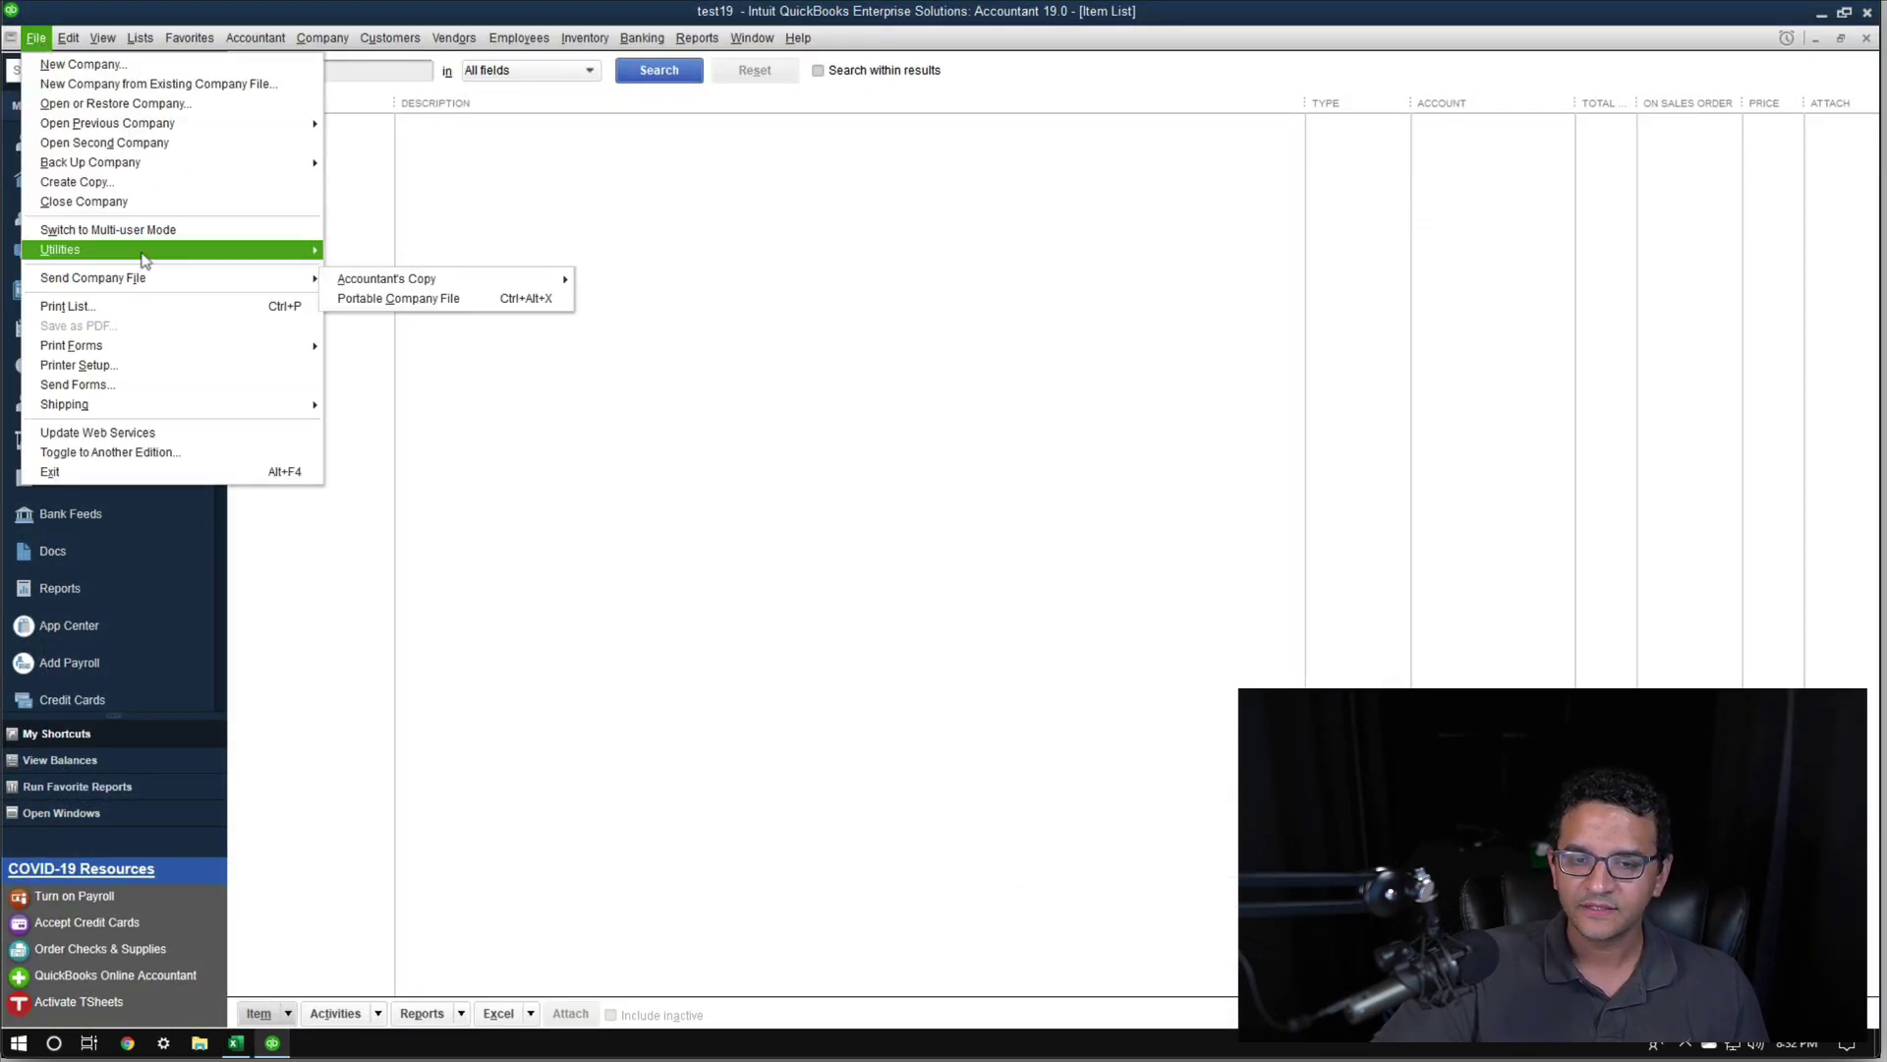
mouse_move(145, 257)
mouse_move(392, 254)
left_click(708, 258)
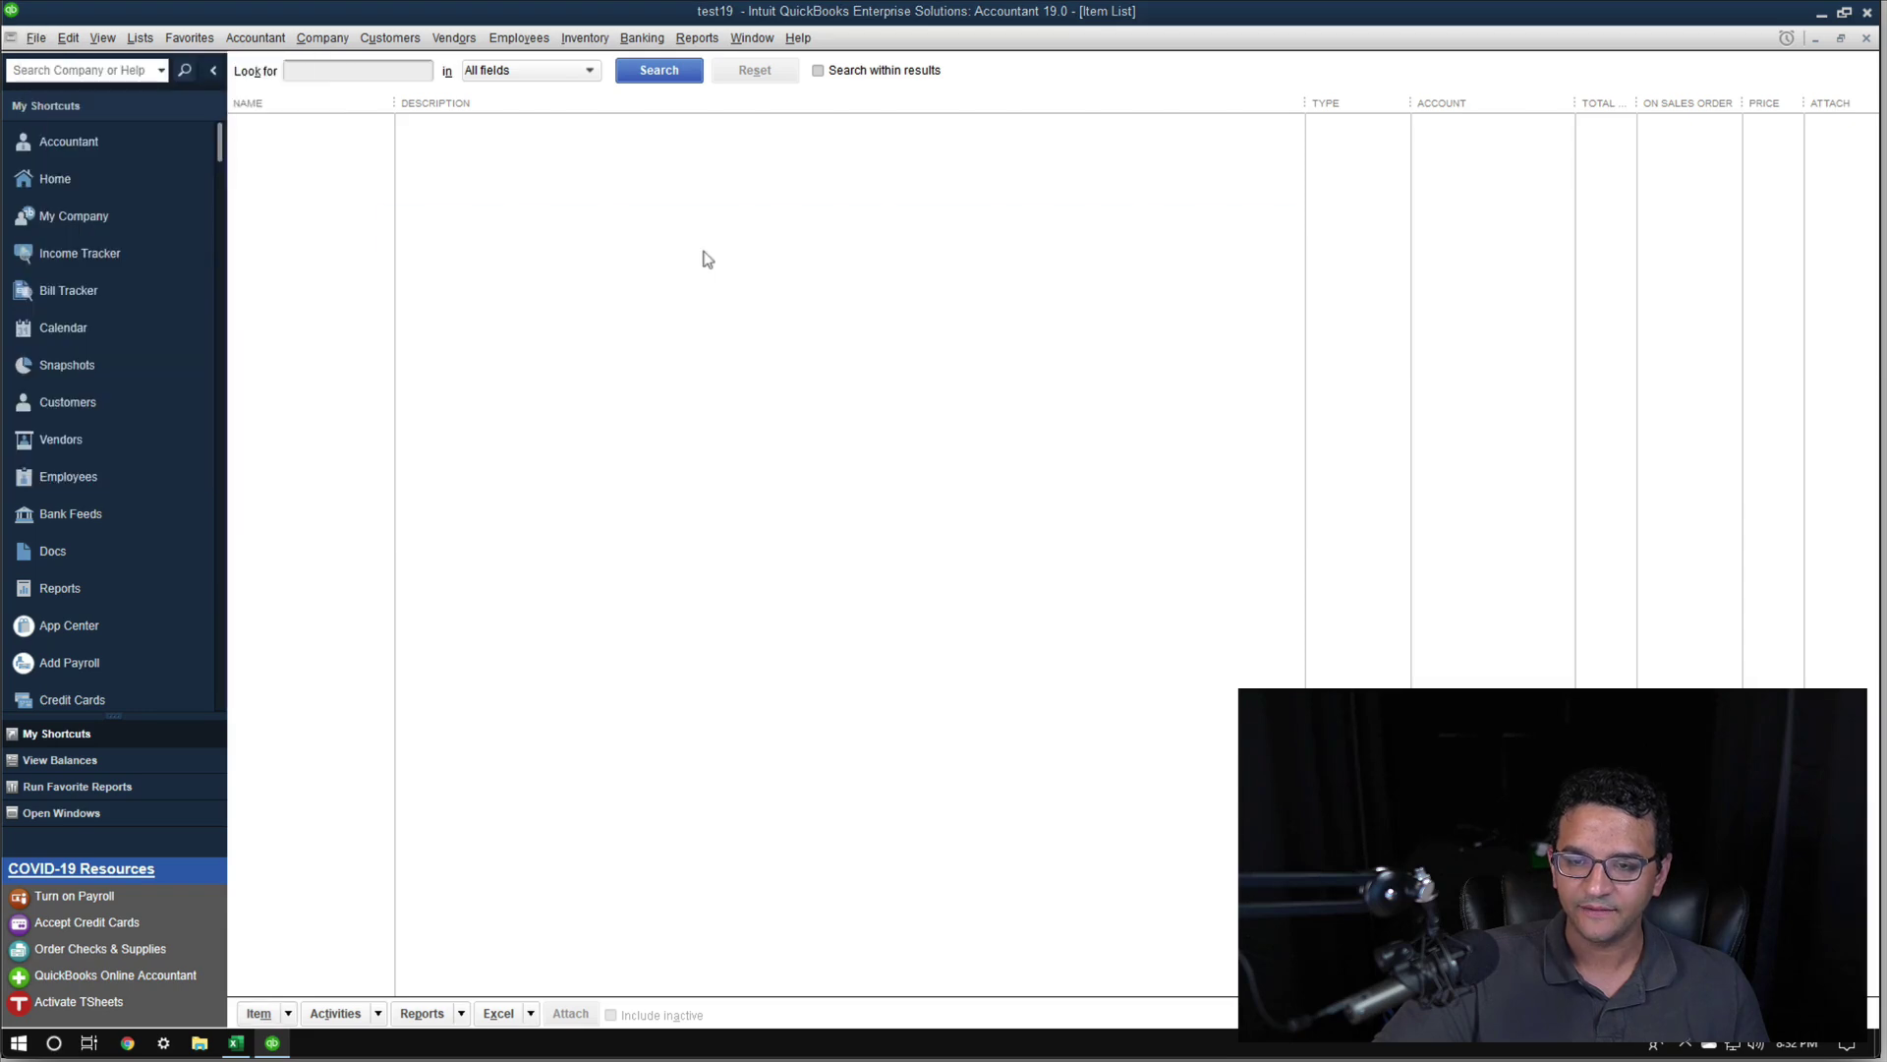
left_click(1142, 486)
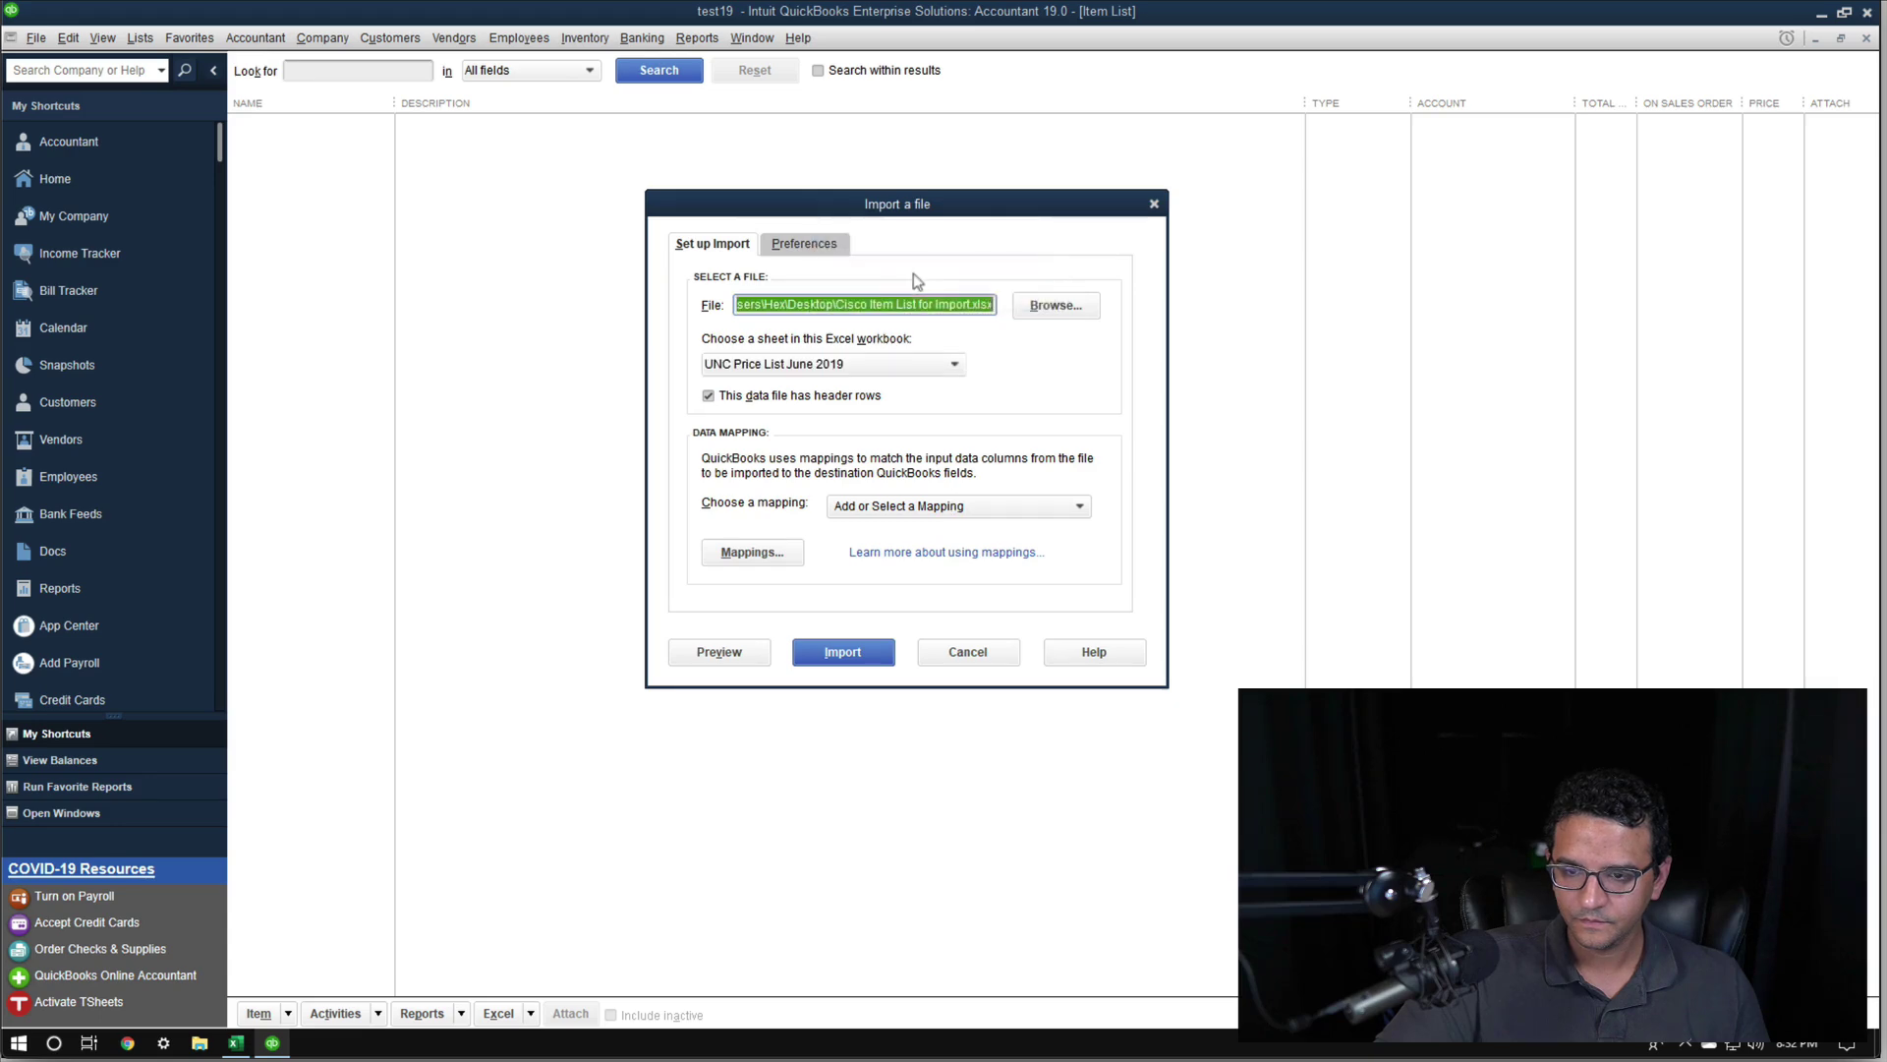
Choose items.csv from the desktop as the file to import
left_click(1078, 304)
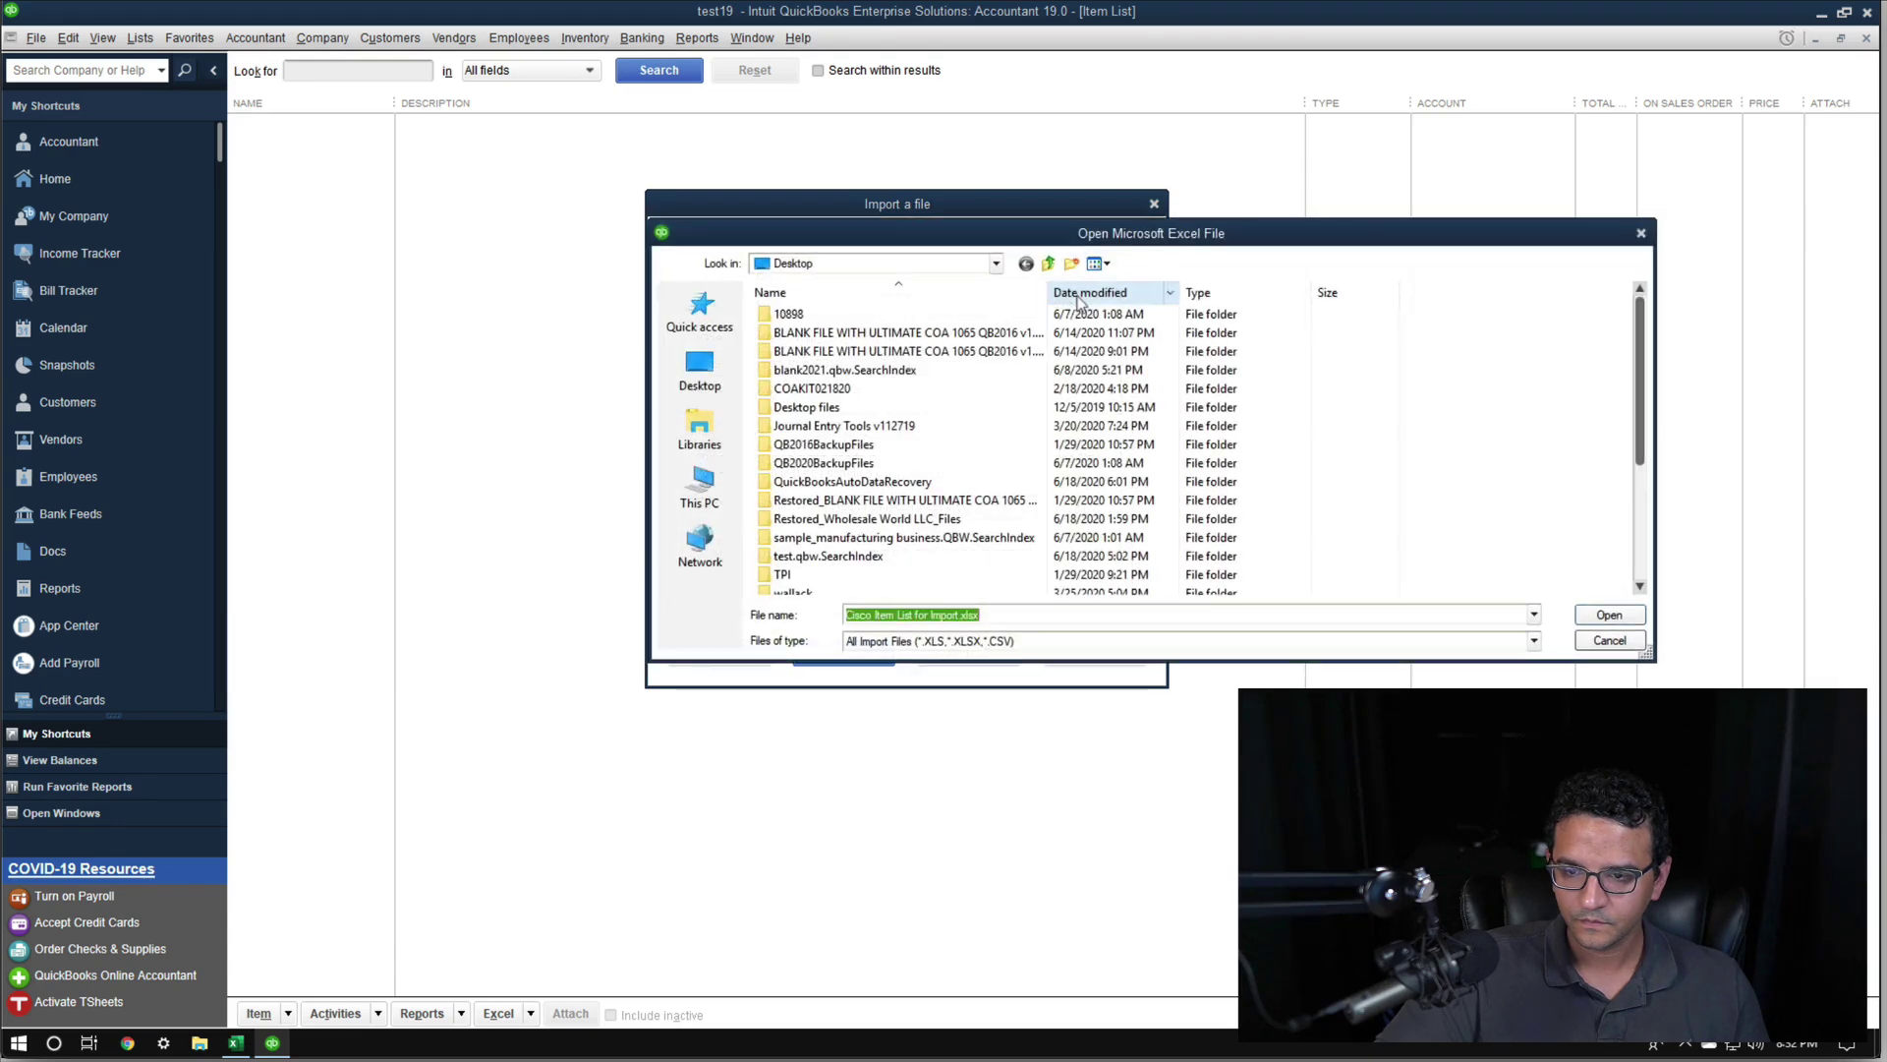
scroll(1356, 432, "down", 3)
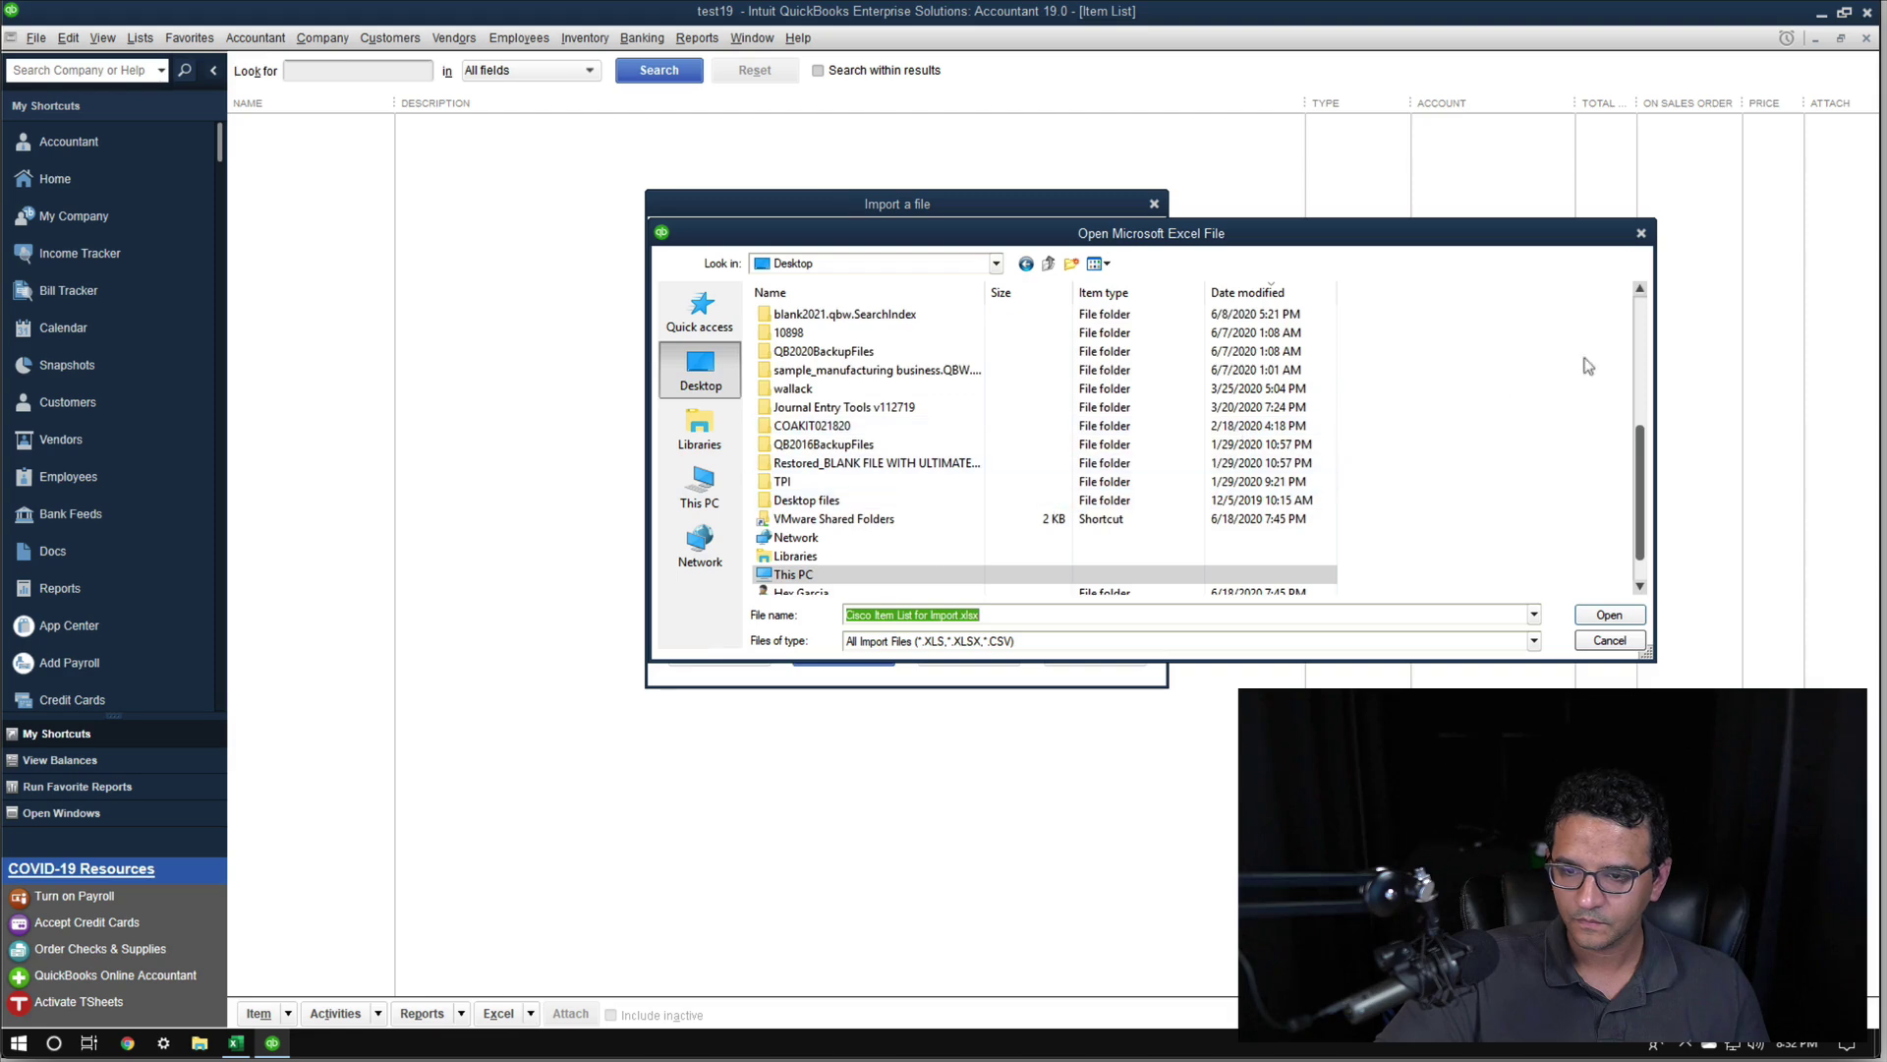
scroll(1622, 403, "up", 5)
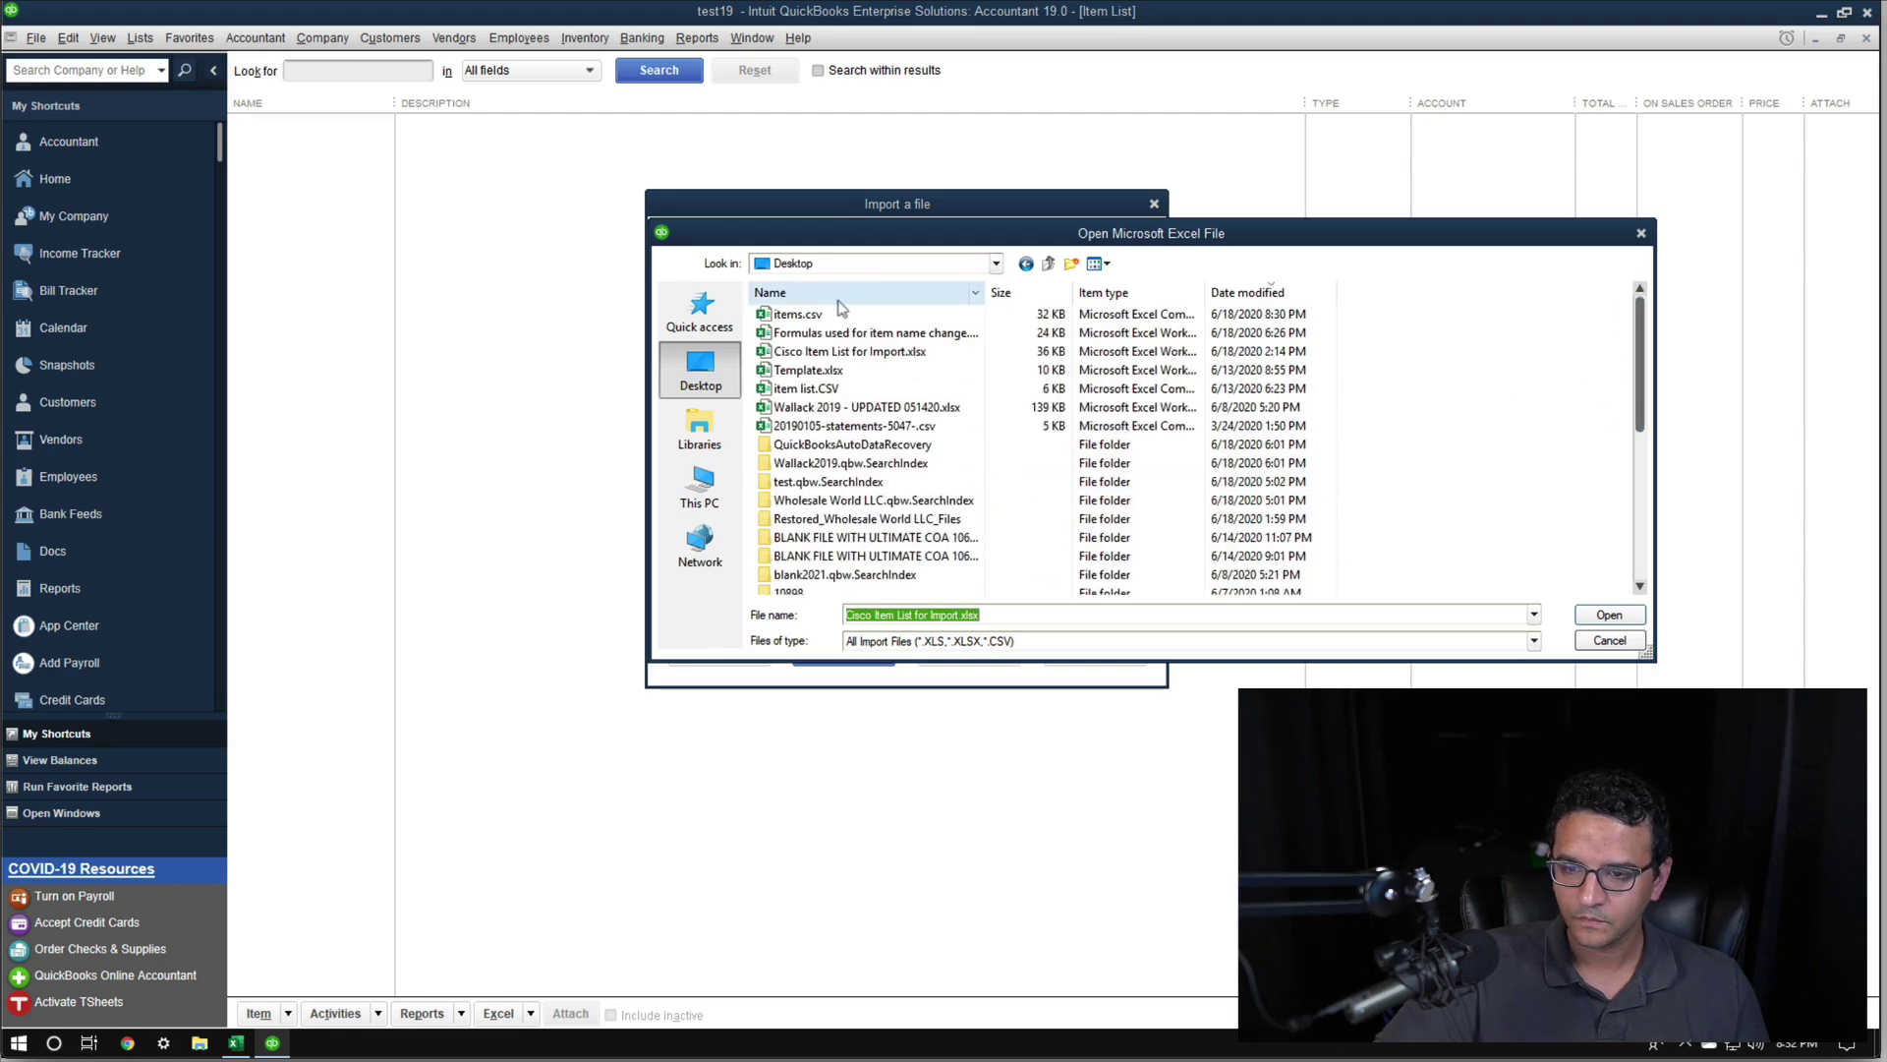
left_click(824, 317)
double_click(824, 316)
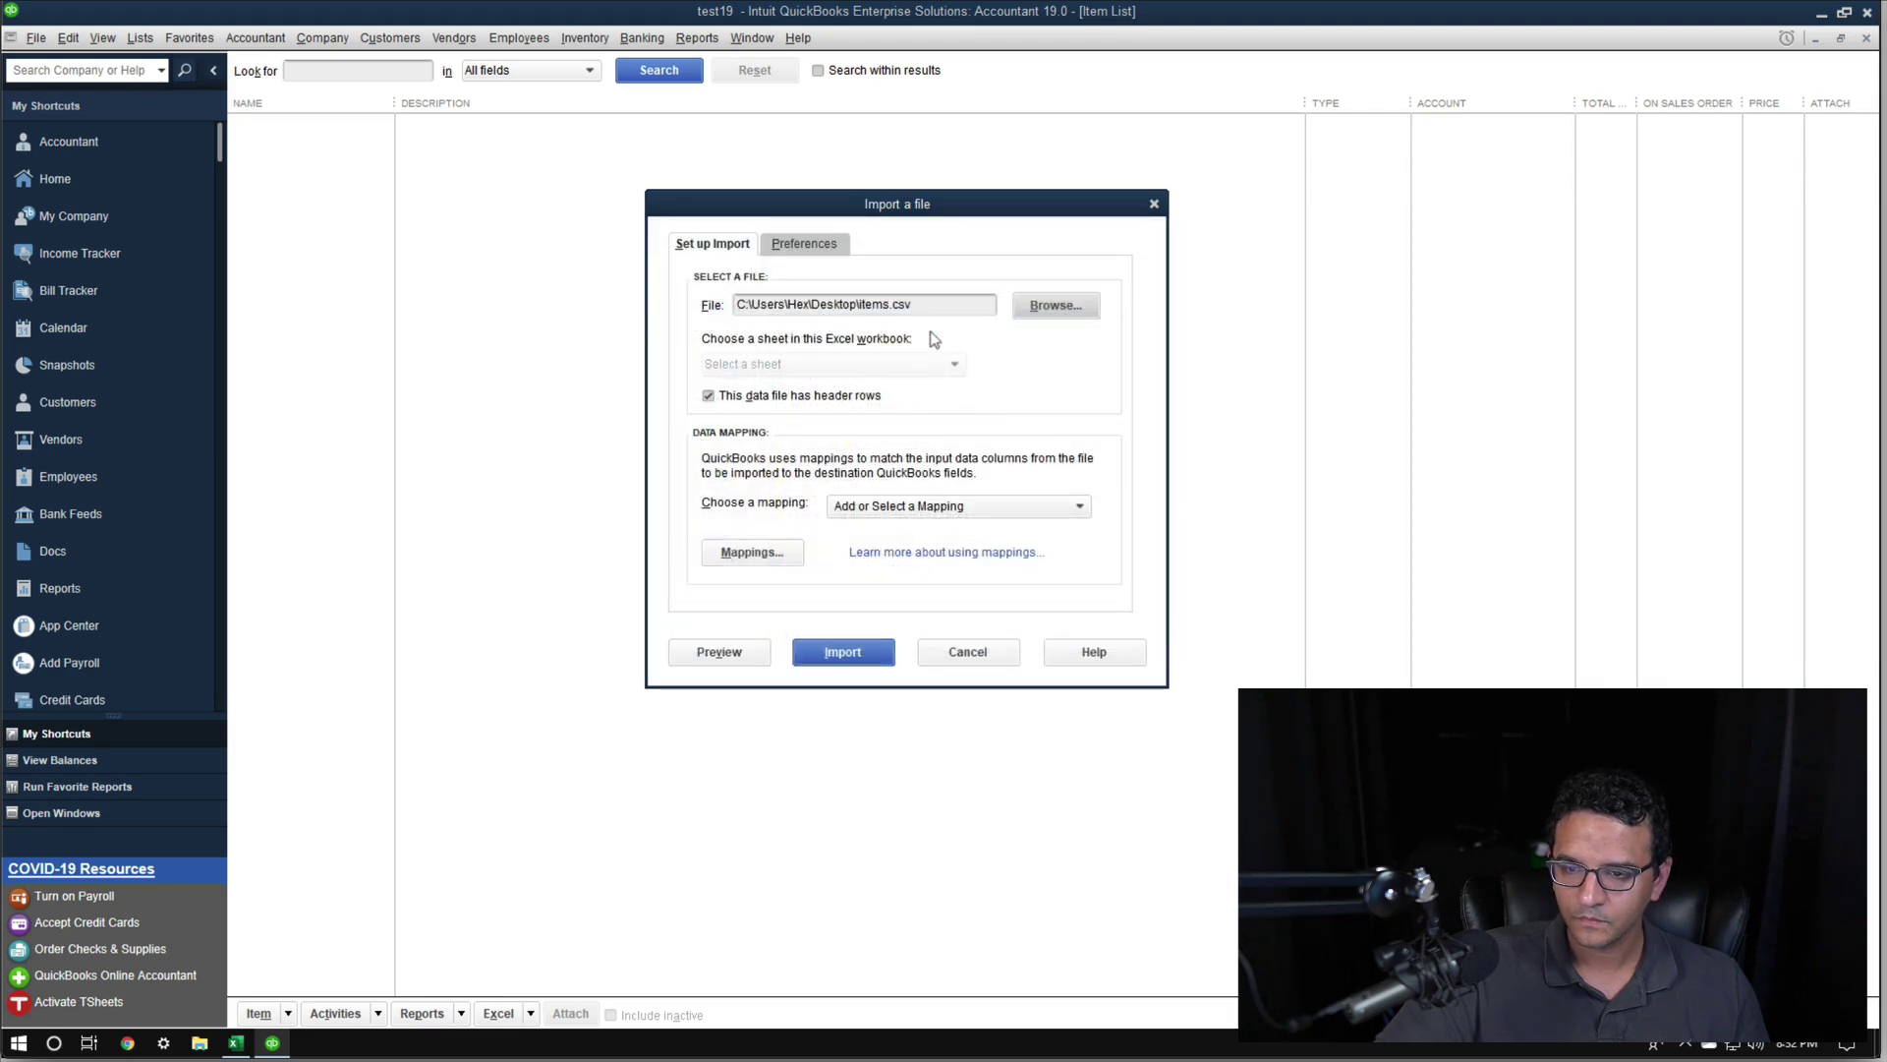
Switch to Excel and close items.csv without saving the changes
left_click(250, 1047)
left_click(1425, 422)
left_click(1856, 16)
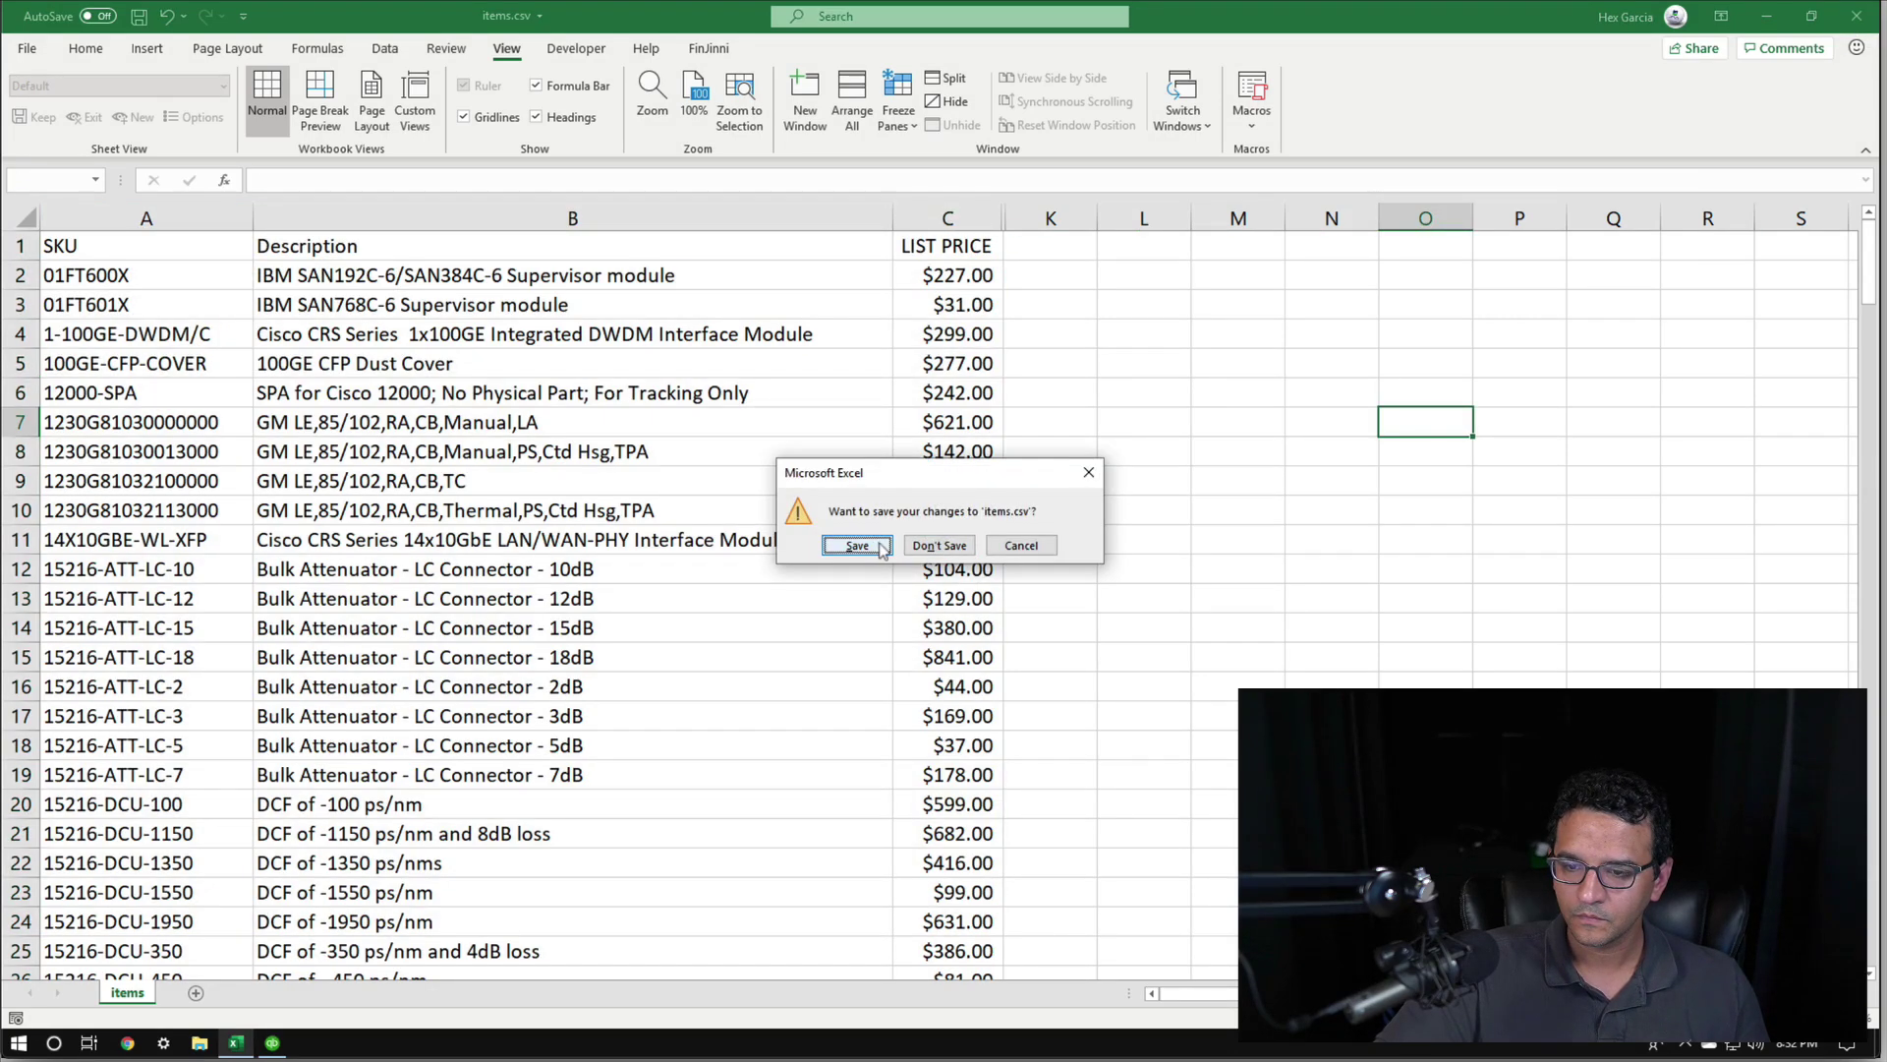
left_click(880, 547)
left_click(580, 408)
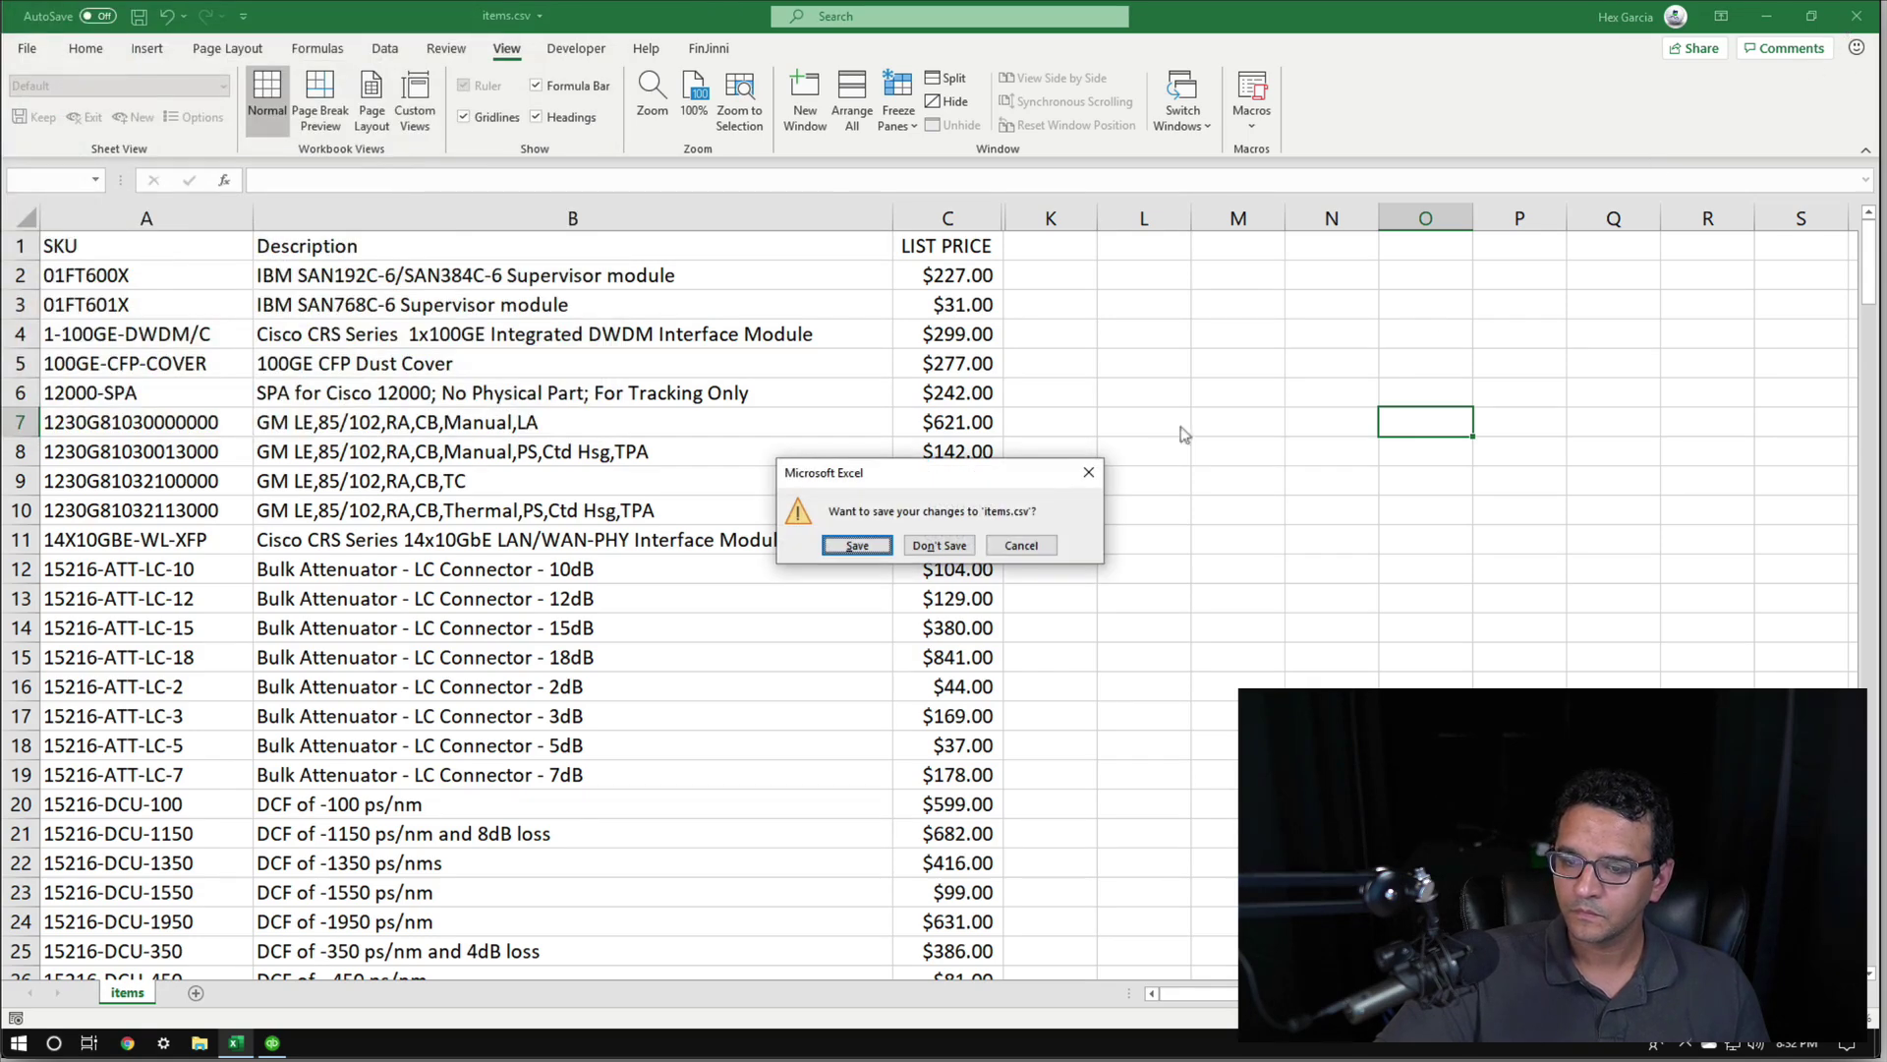
left_click(938, 545)
Add a new data mapping named Cisco with the import type Item
left_click(880, 507)
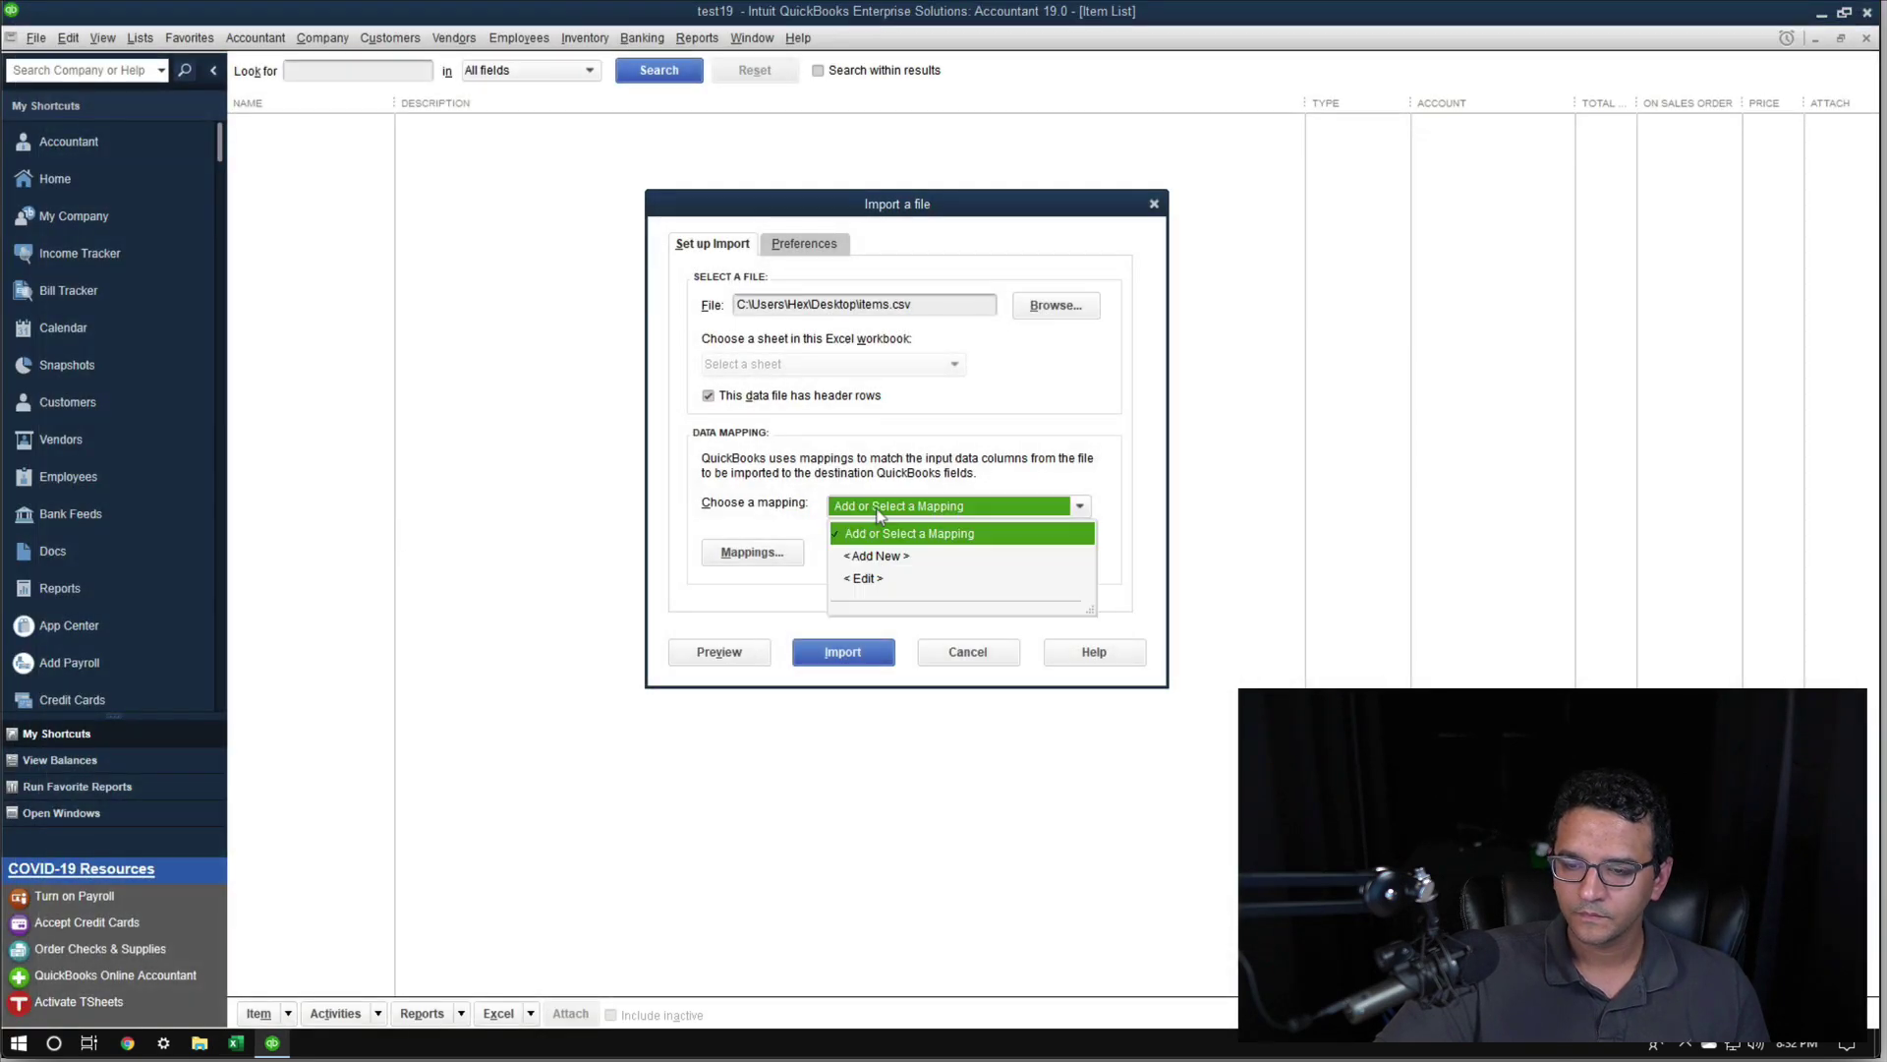
left_click(866, 556)
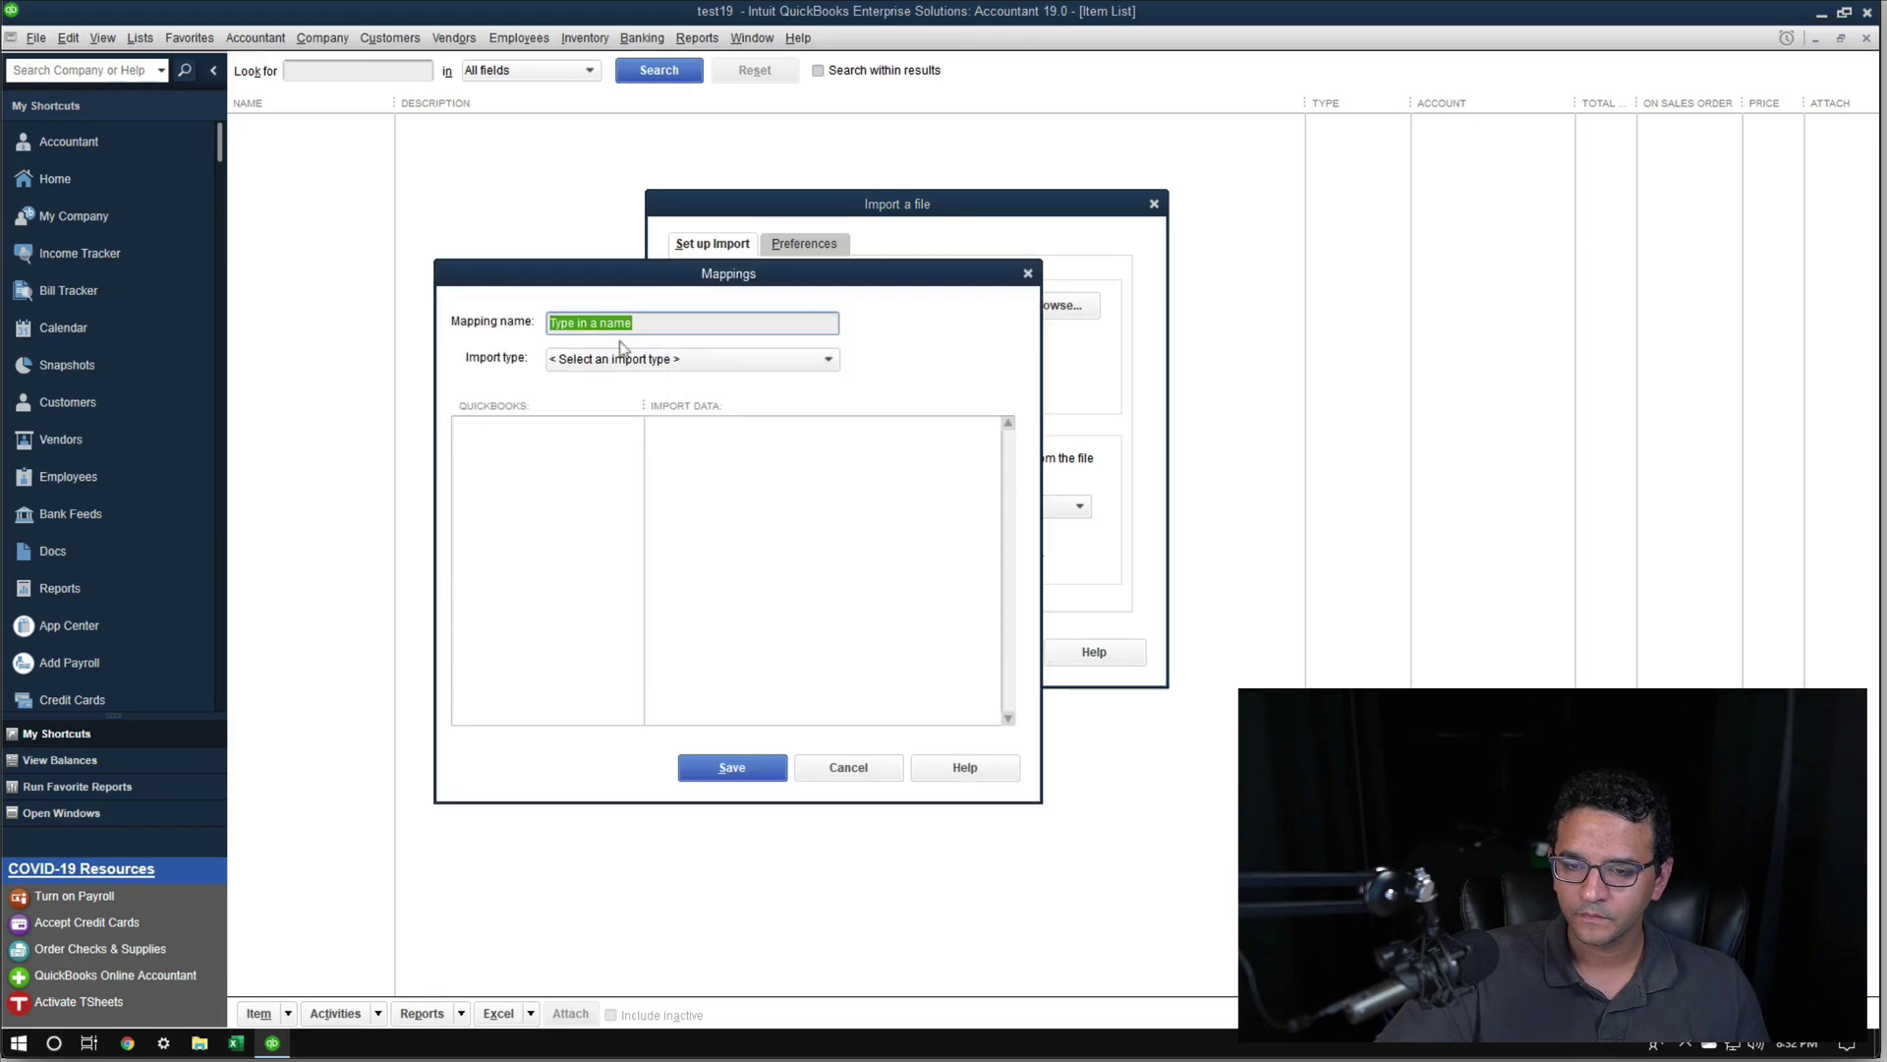
type("Cisco")
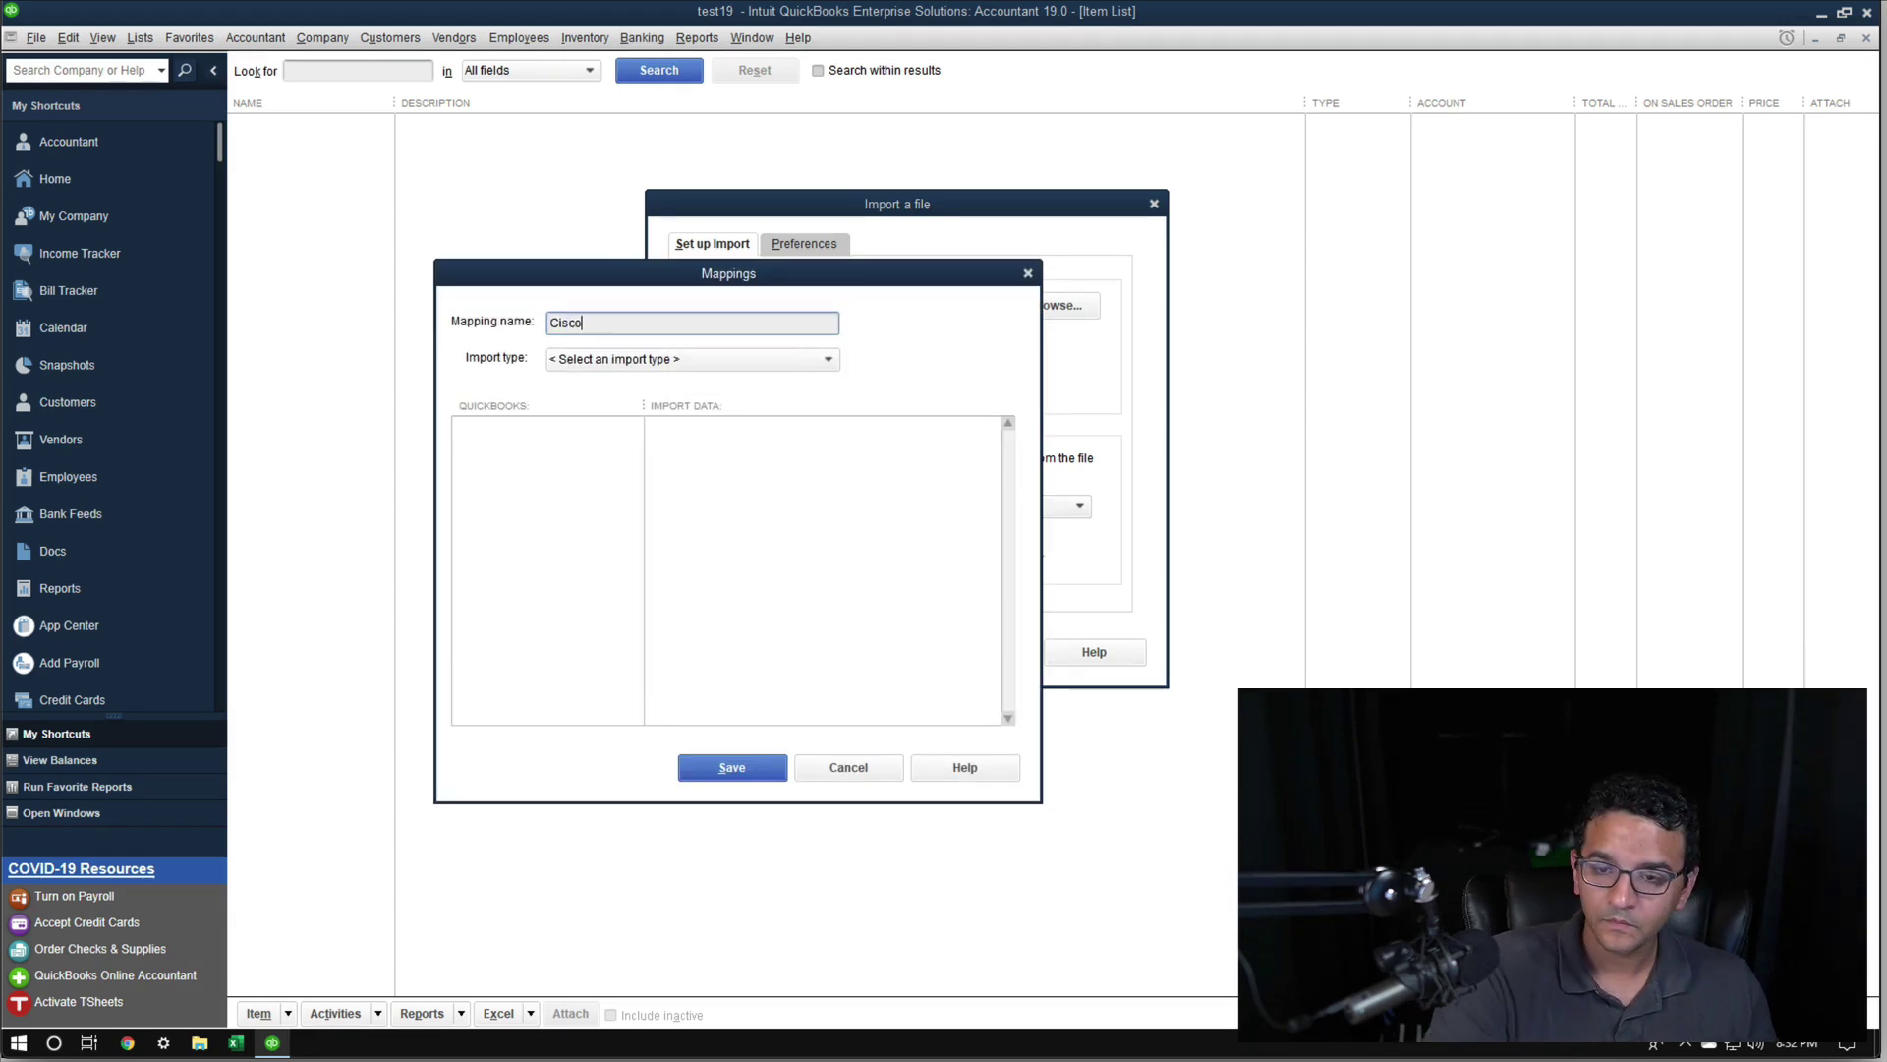
key("Tab")
left_click(621, 361)
left_click(572, 454)
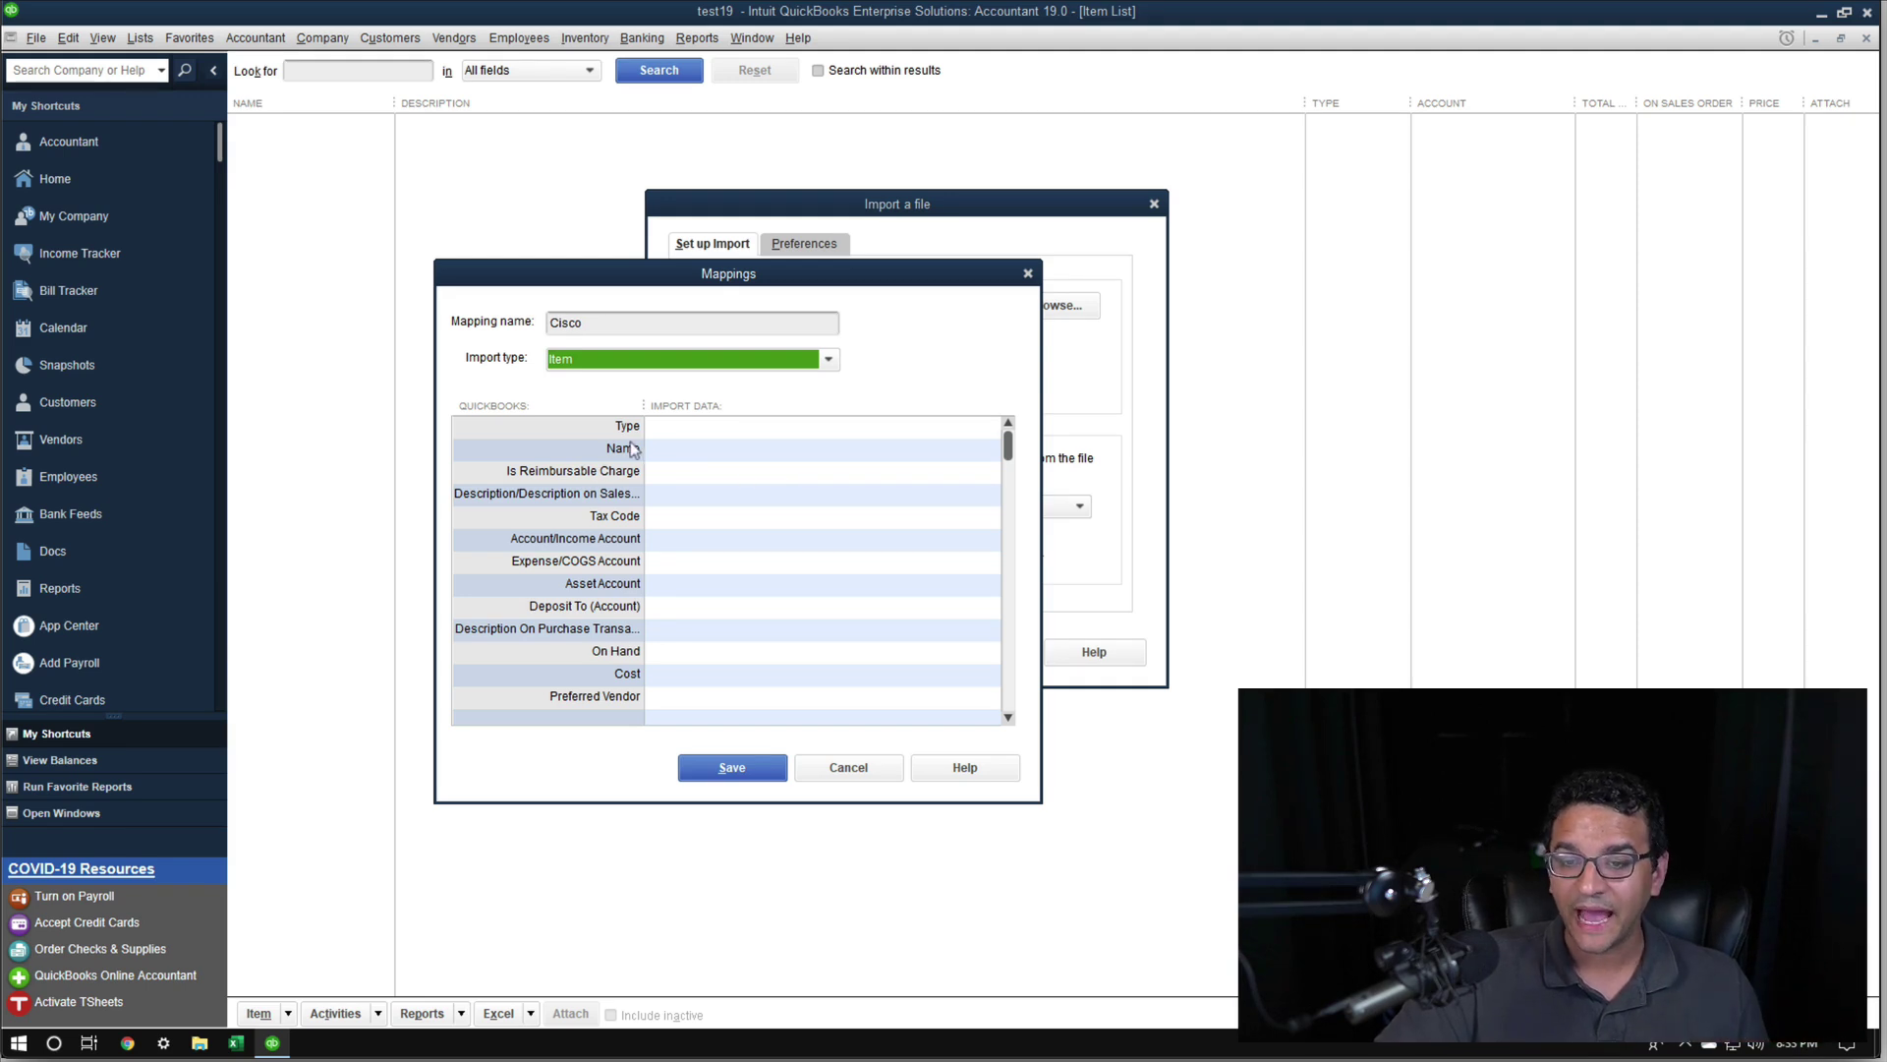
Map the Name field to the SKU column of the import data
left_click(684, 452)
left_click(696, 504)
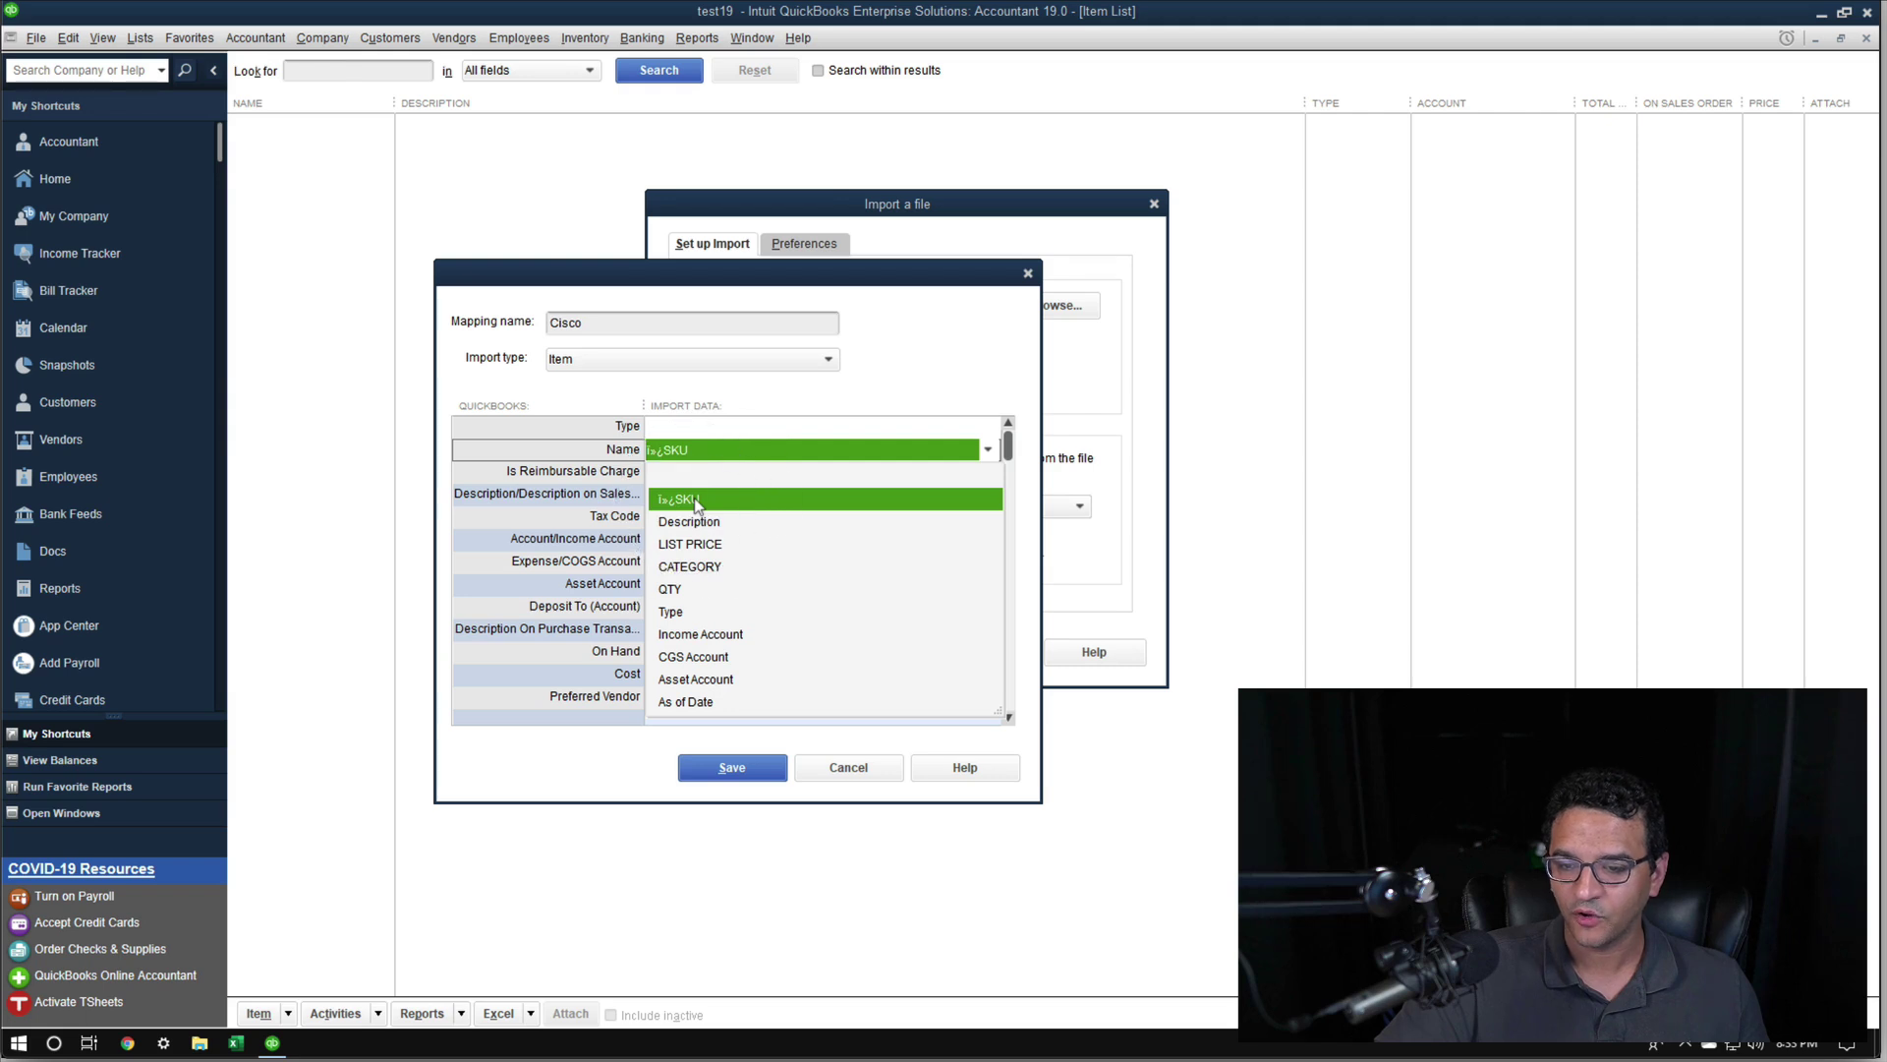
left_click(697, 504)
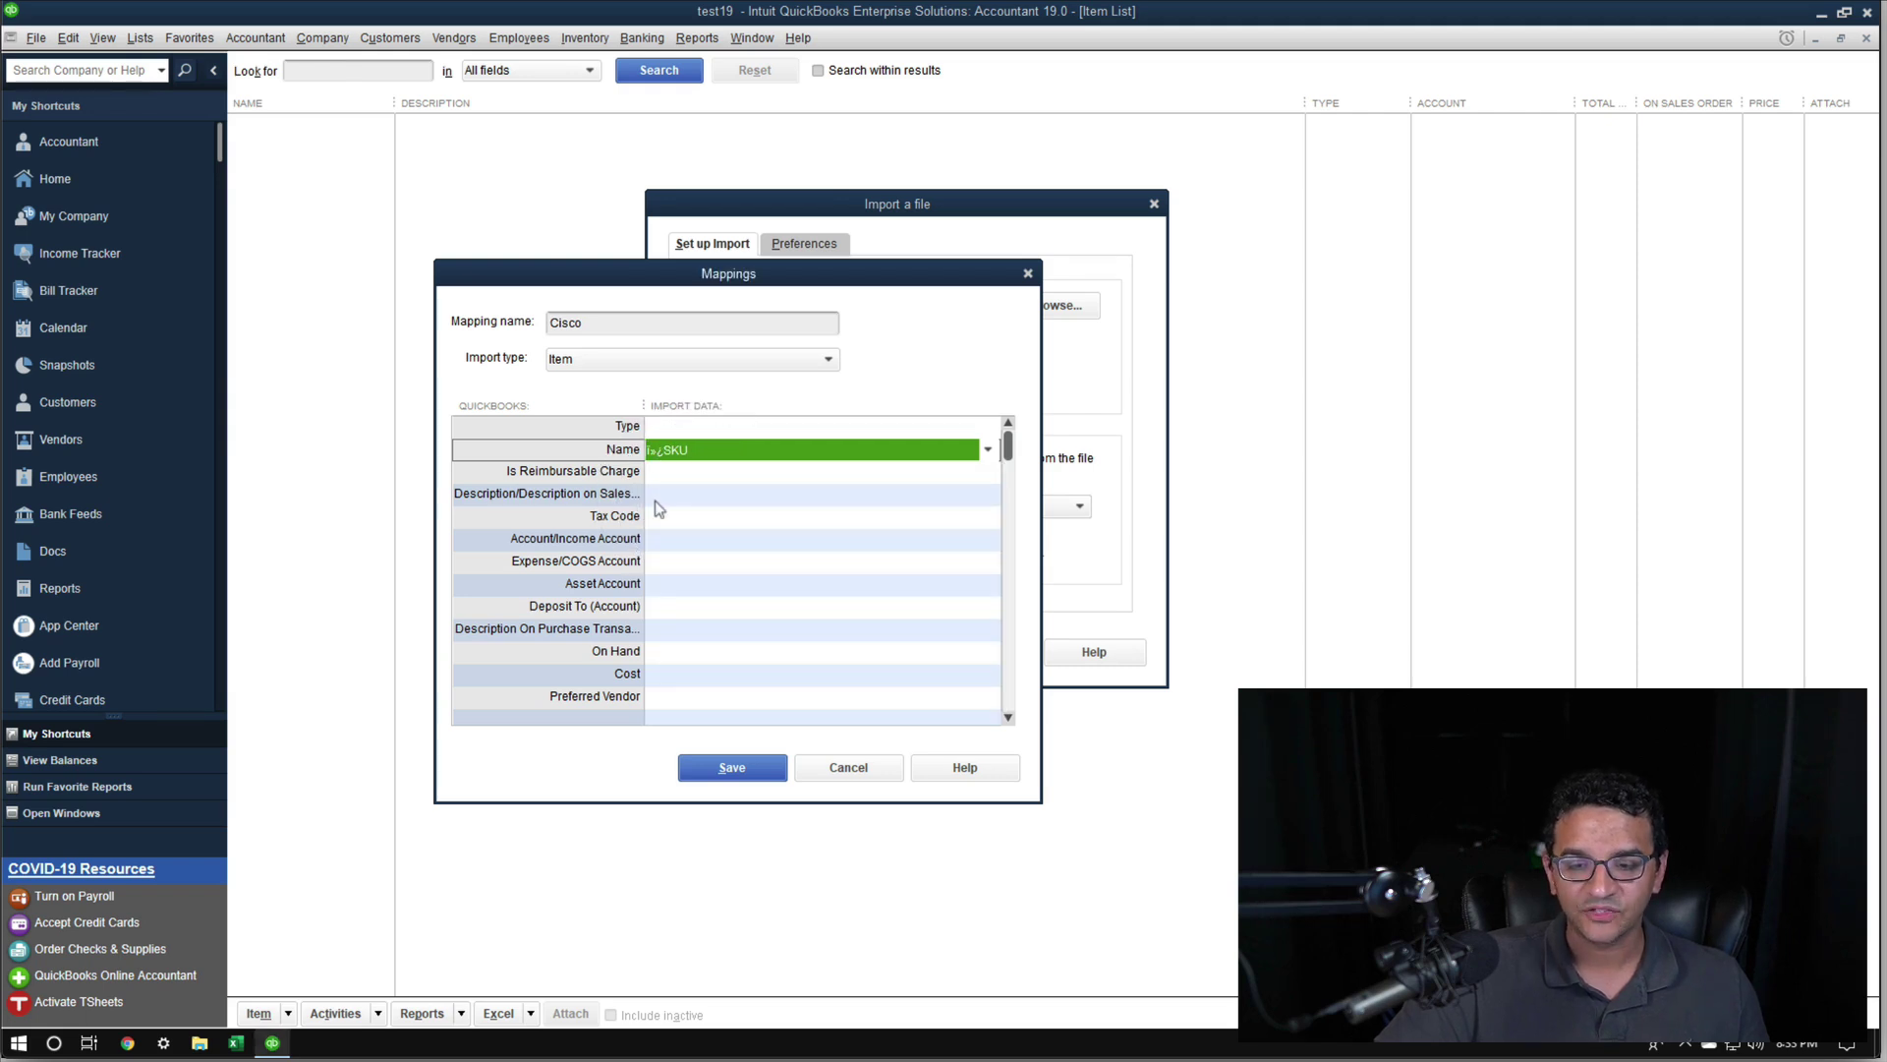
Map both the sales description and the purchase transaction description fields to the Description column
left_click(681, 494)
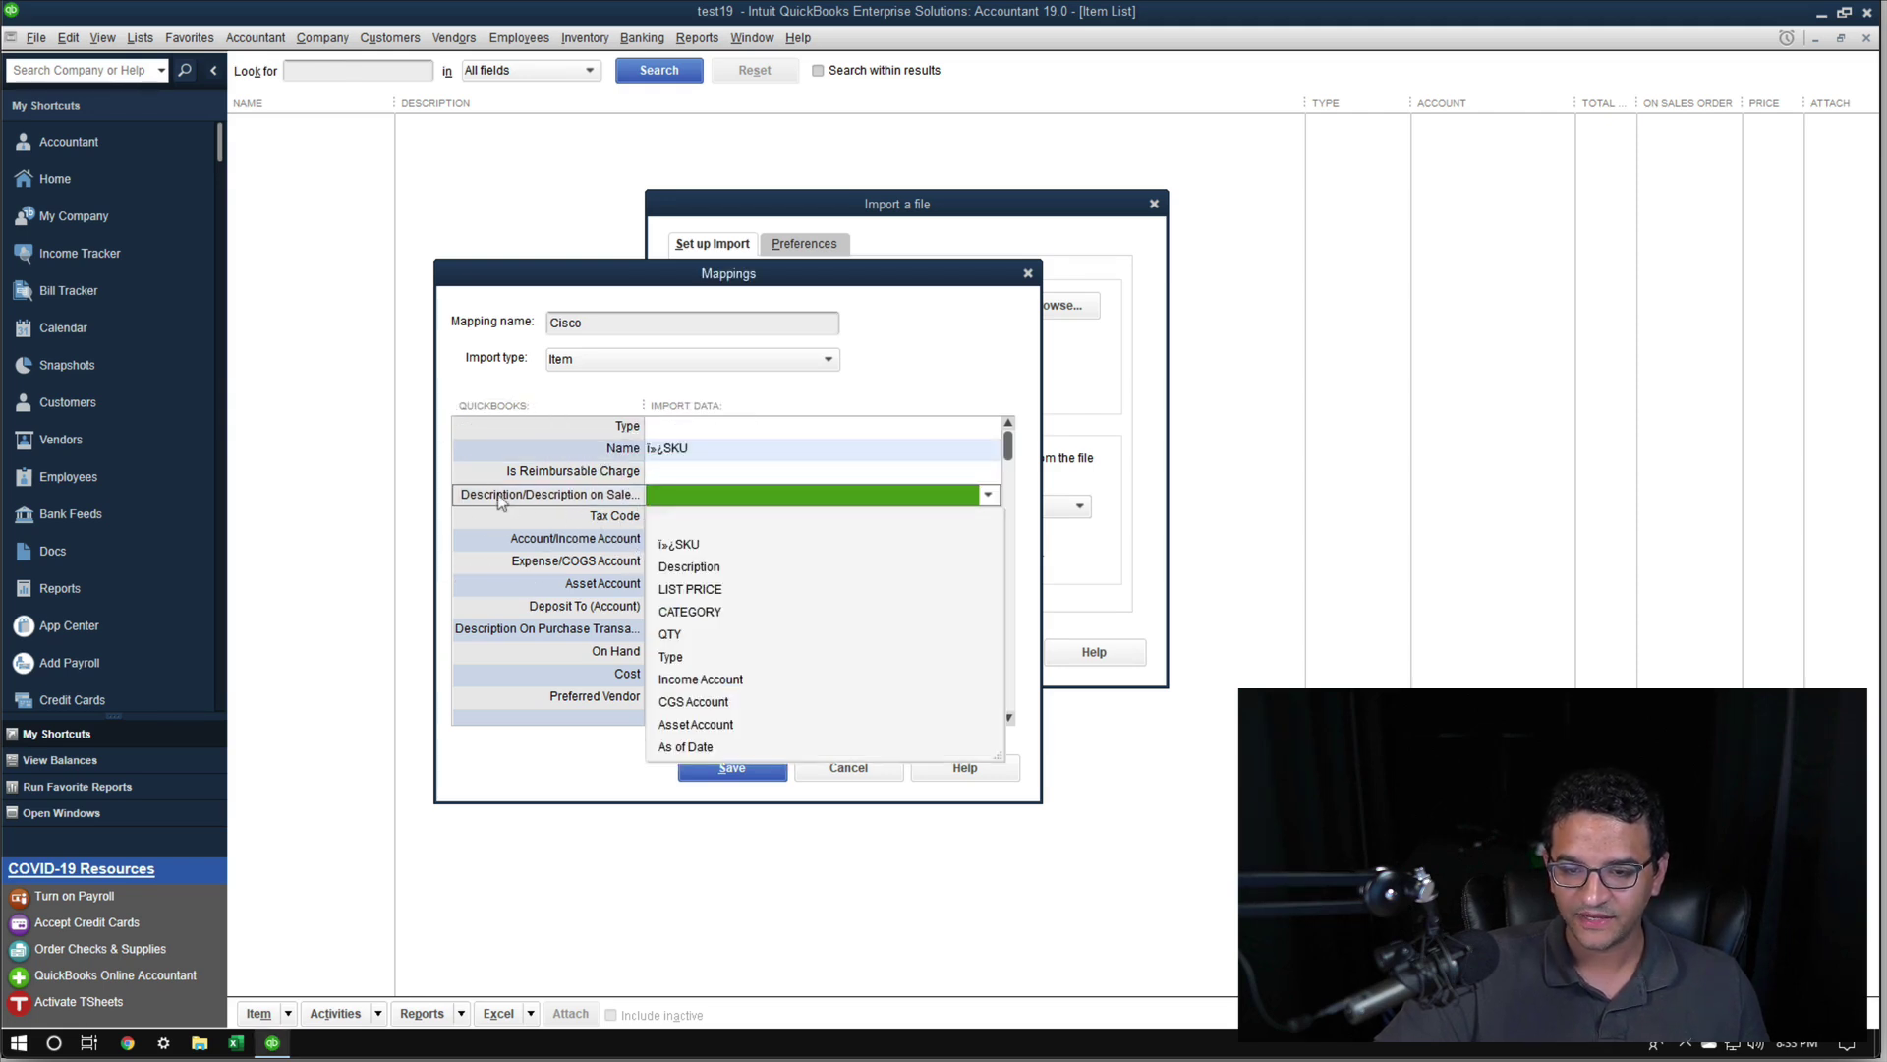
left_click(607, 492)
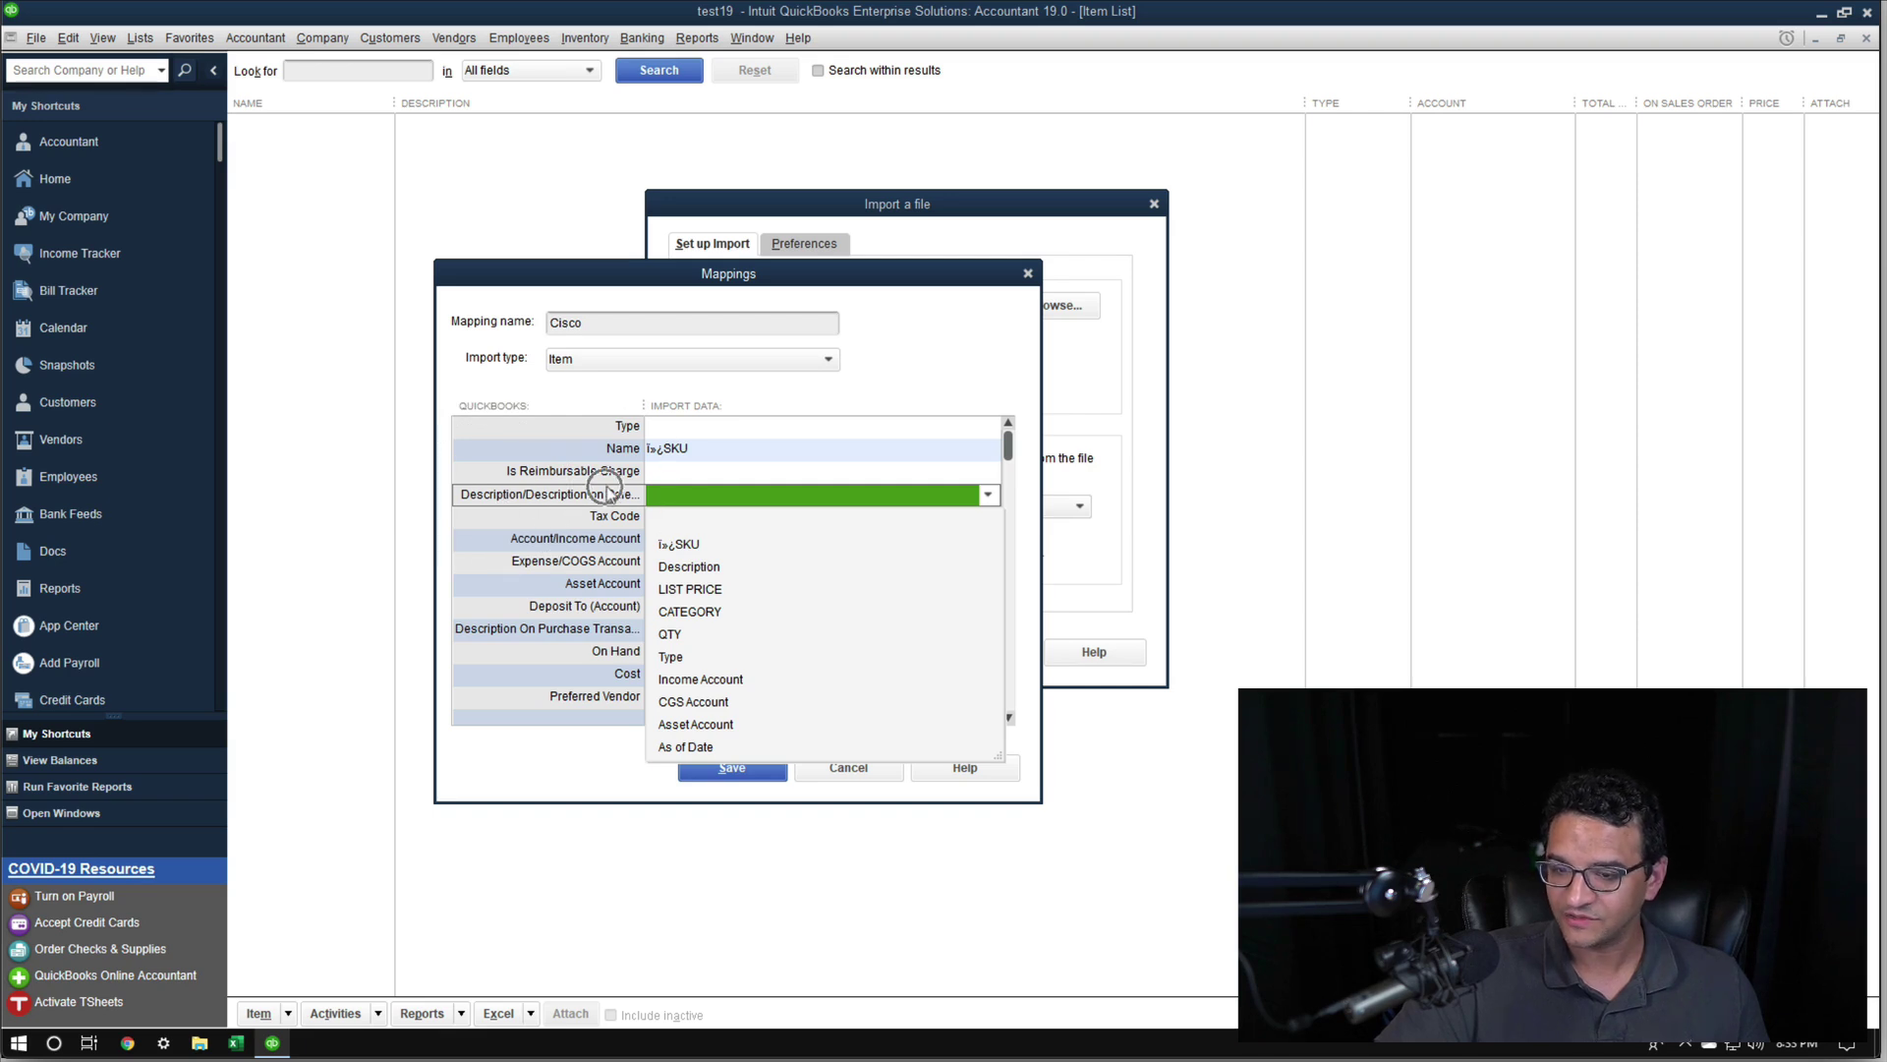
left_click(691, 566)
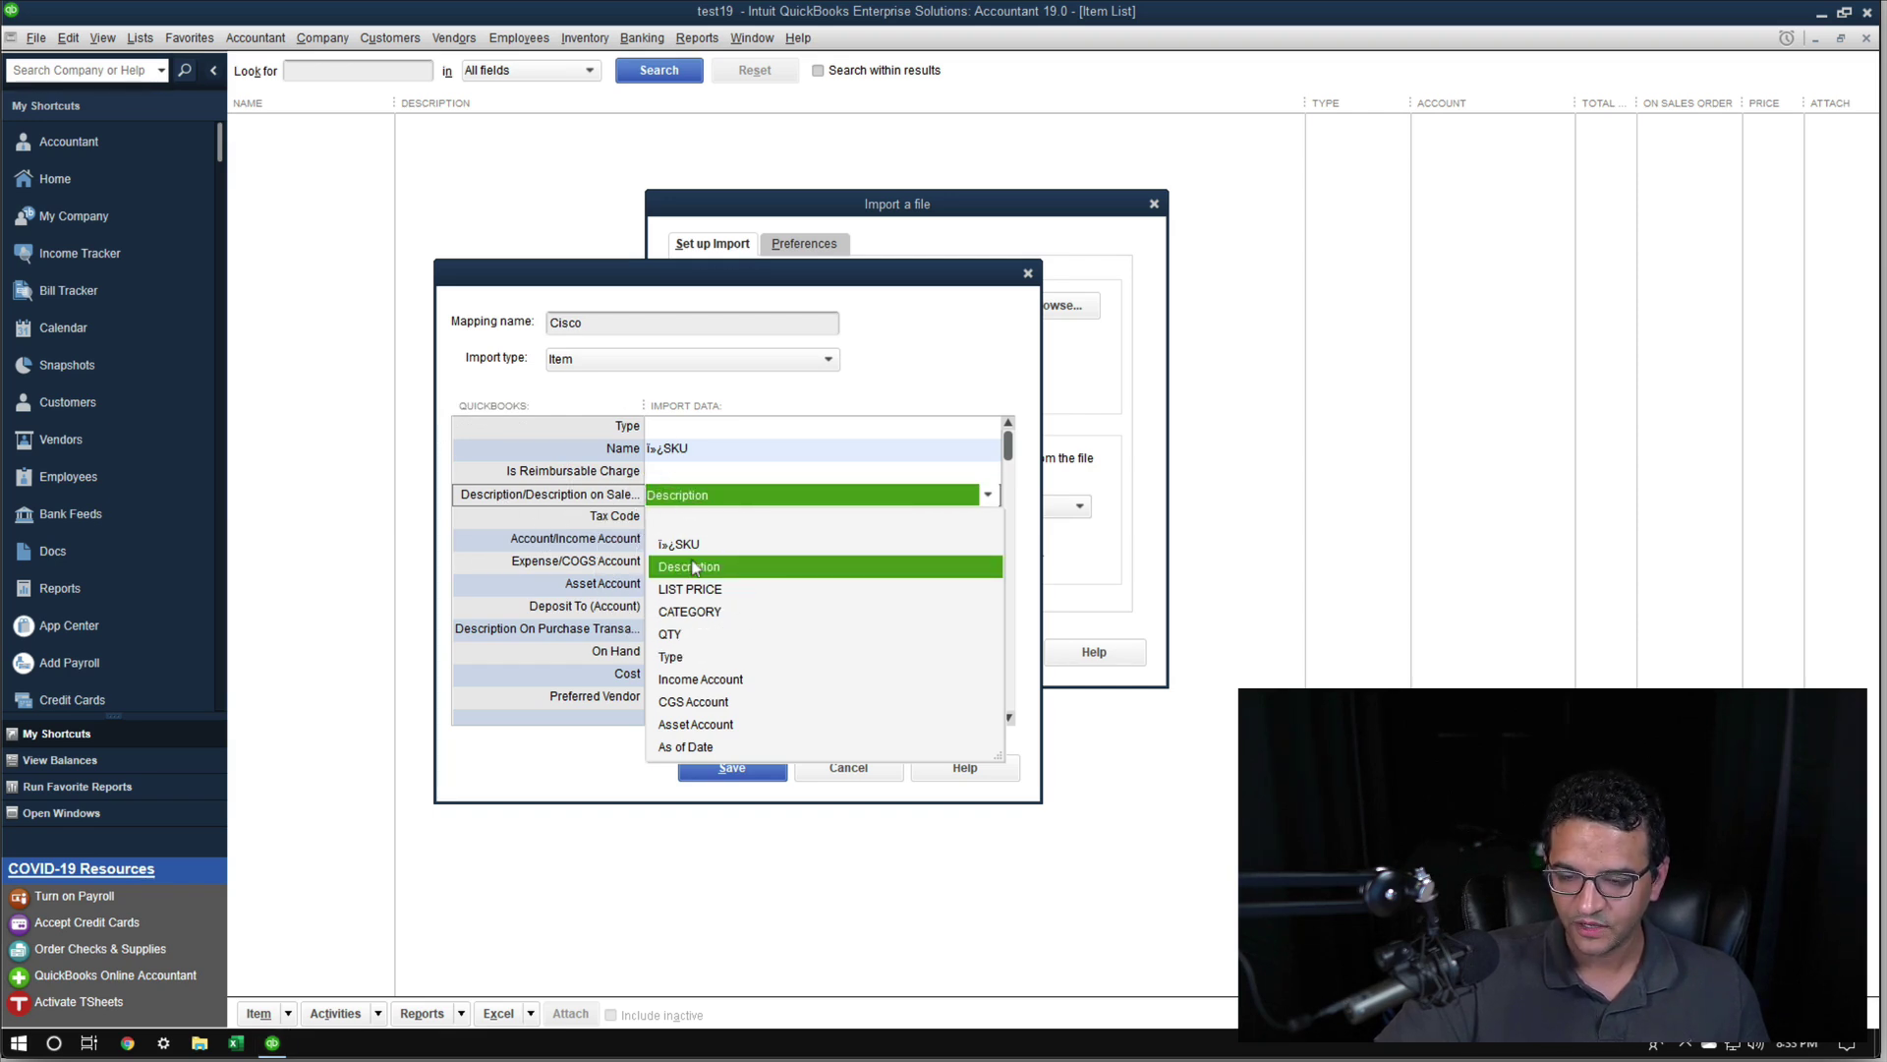
left_click(693, 567)
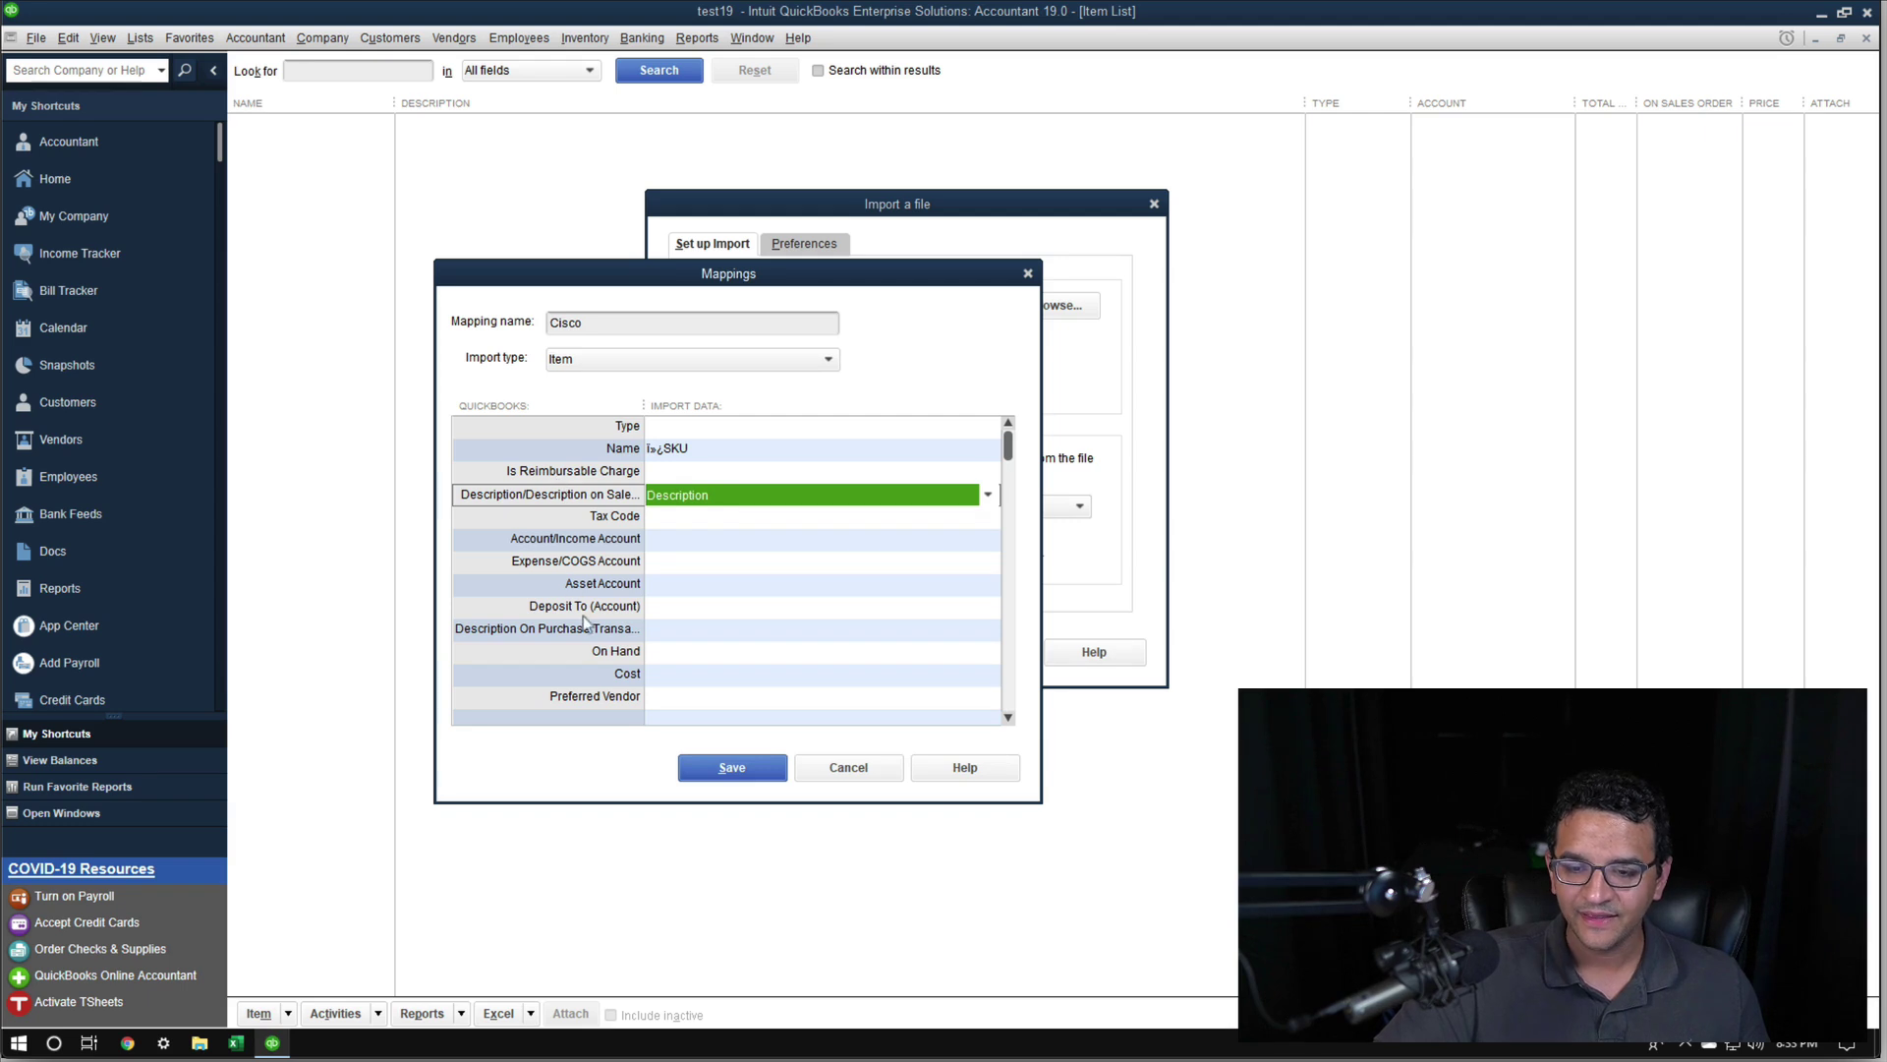
left_click(496, 631)
left_click(732, 634)
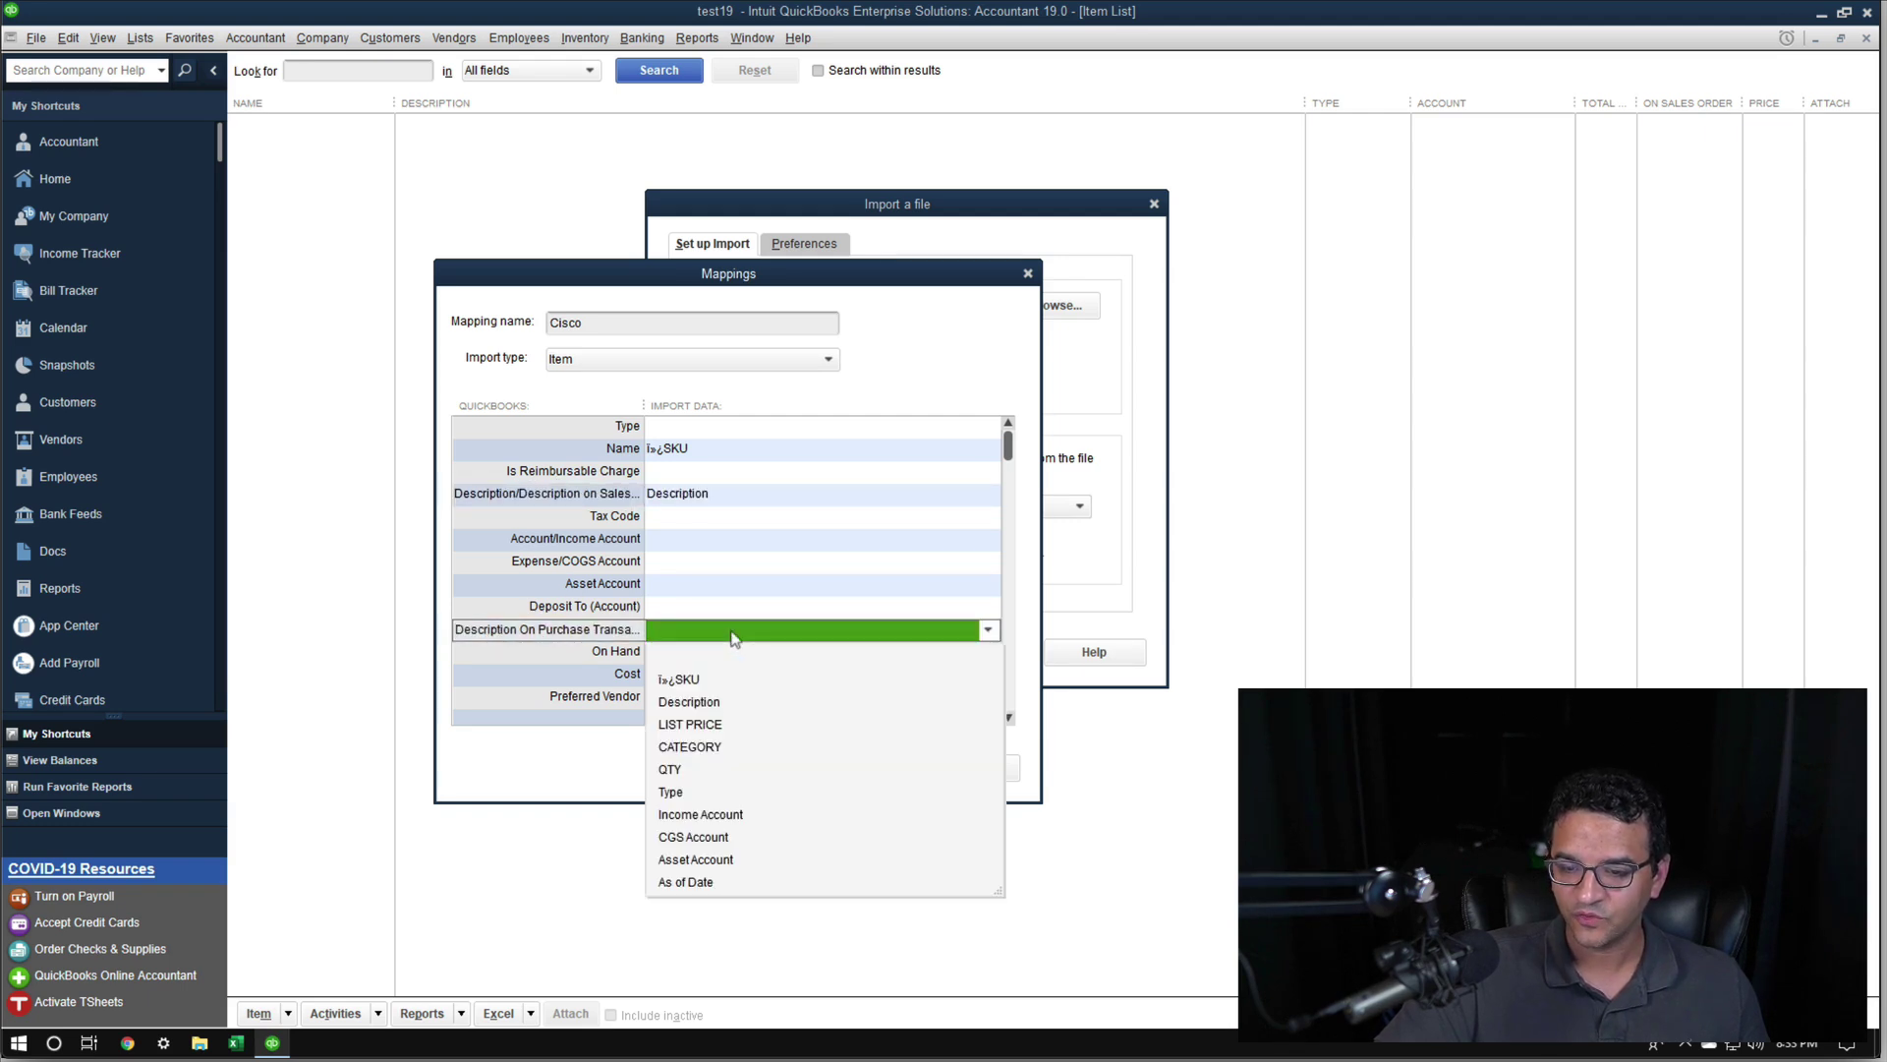
left_click(714, 703)
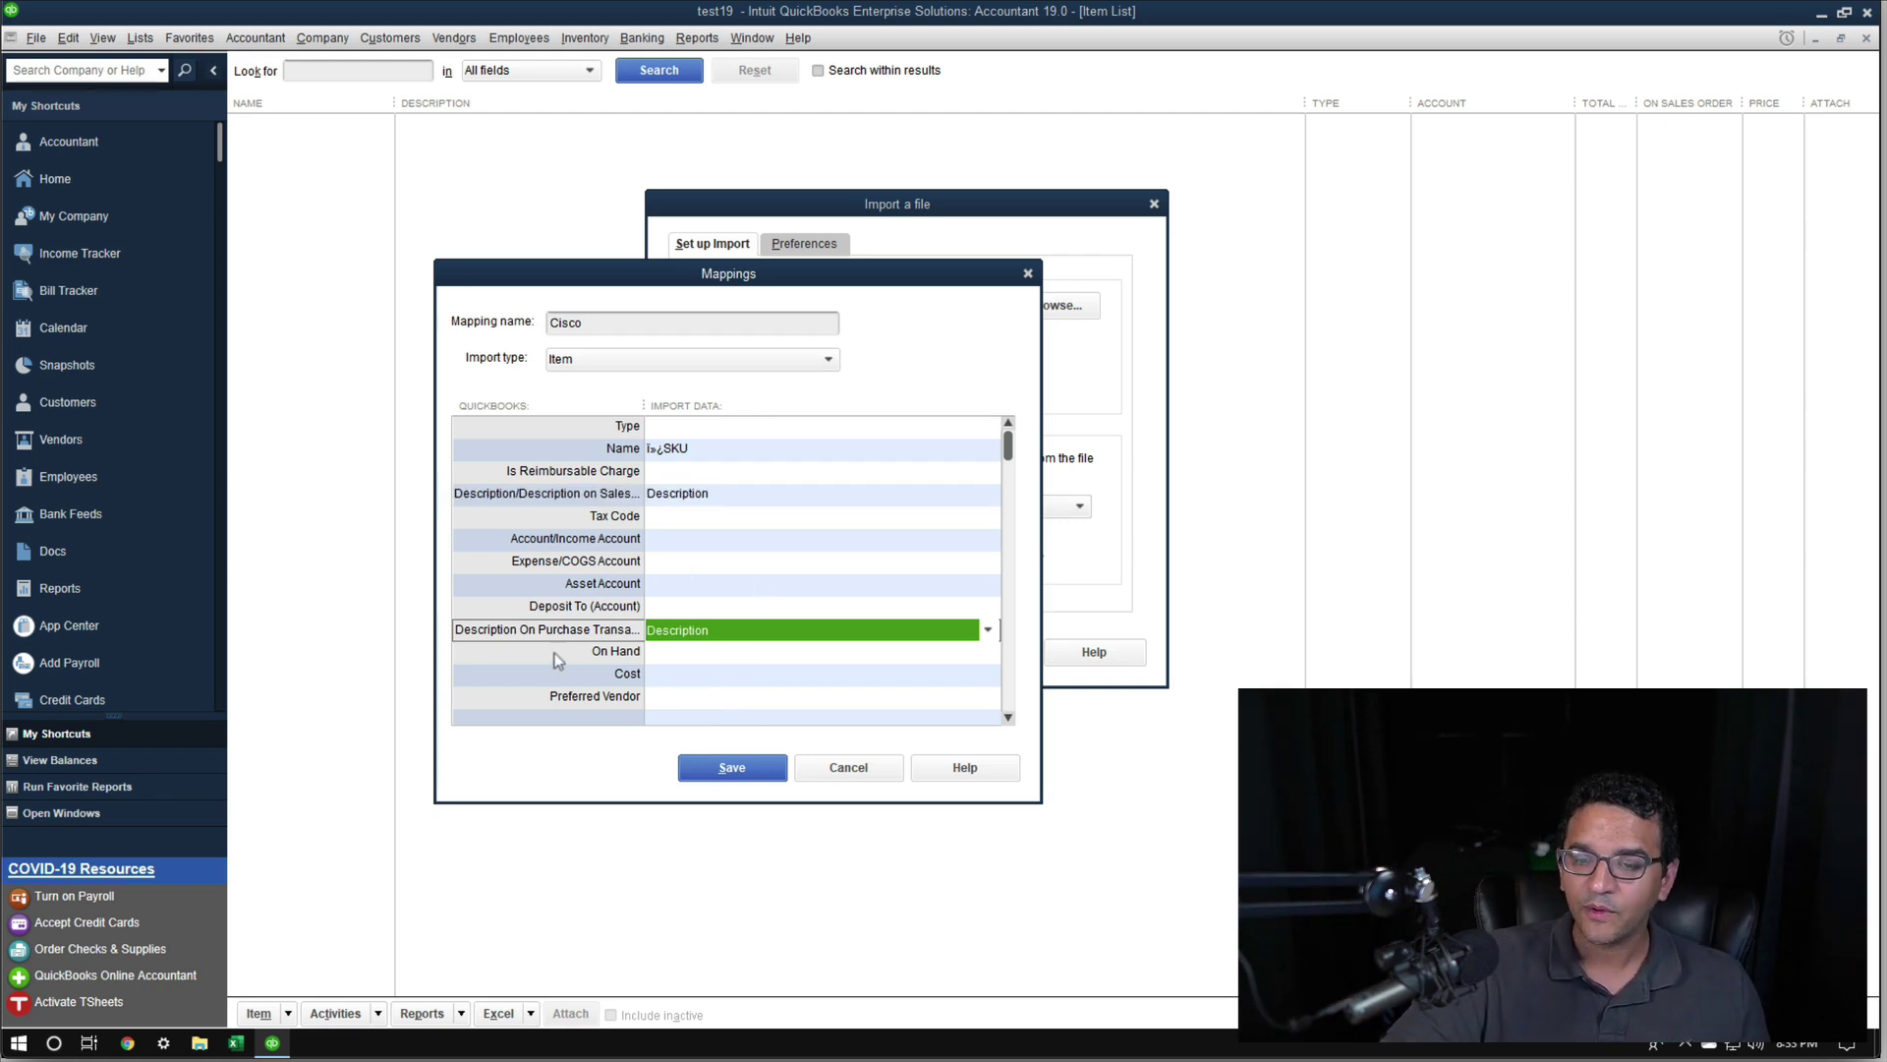
Map the Cost field to the LIST PRICE column and try to save the Cisco mapping
left_click(666, 674)
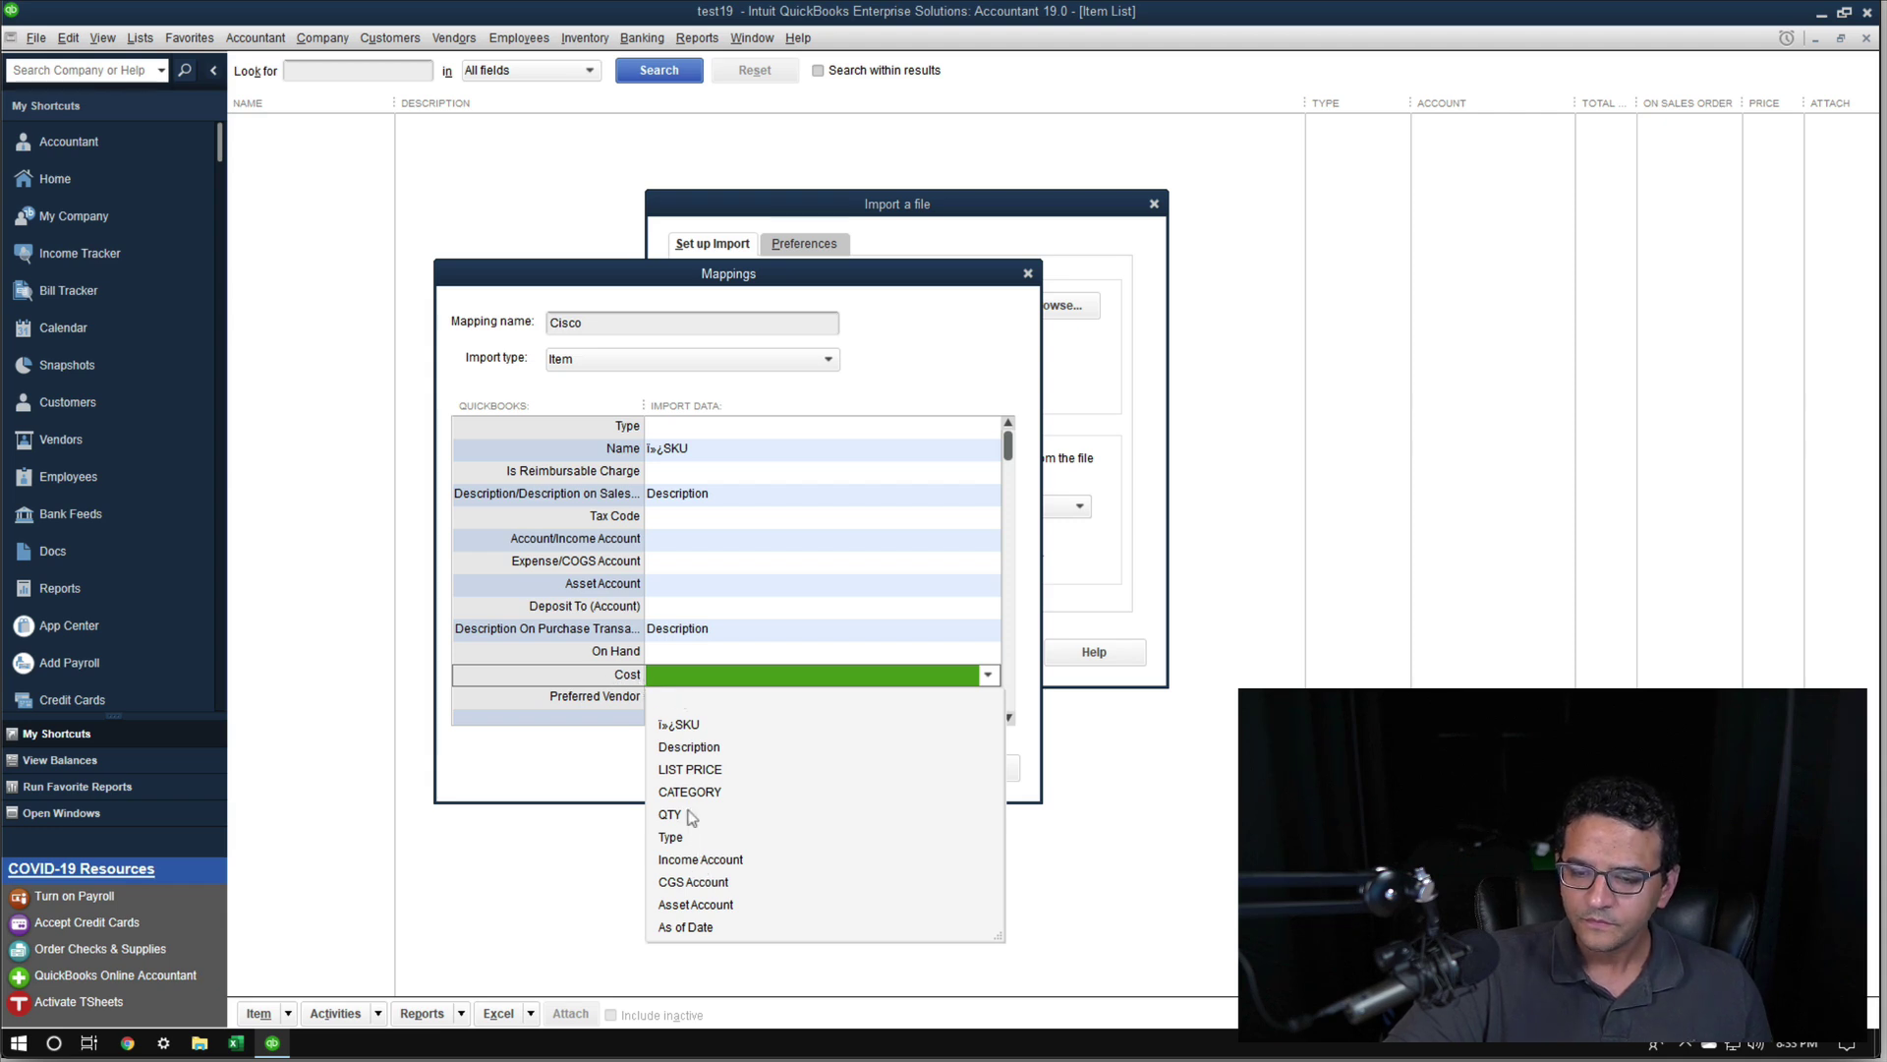
left_click(688, 768)
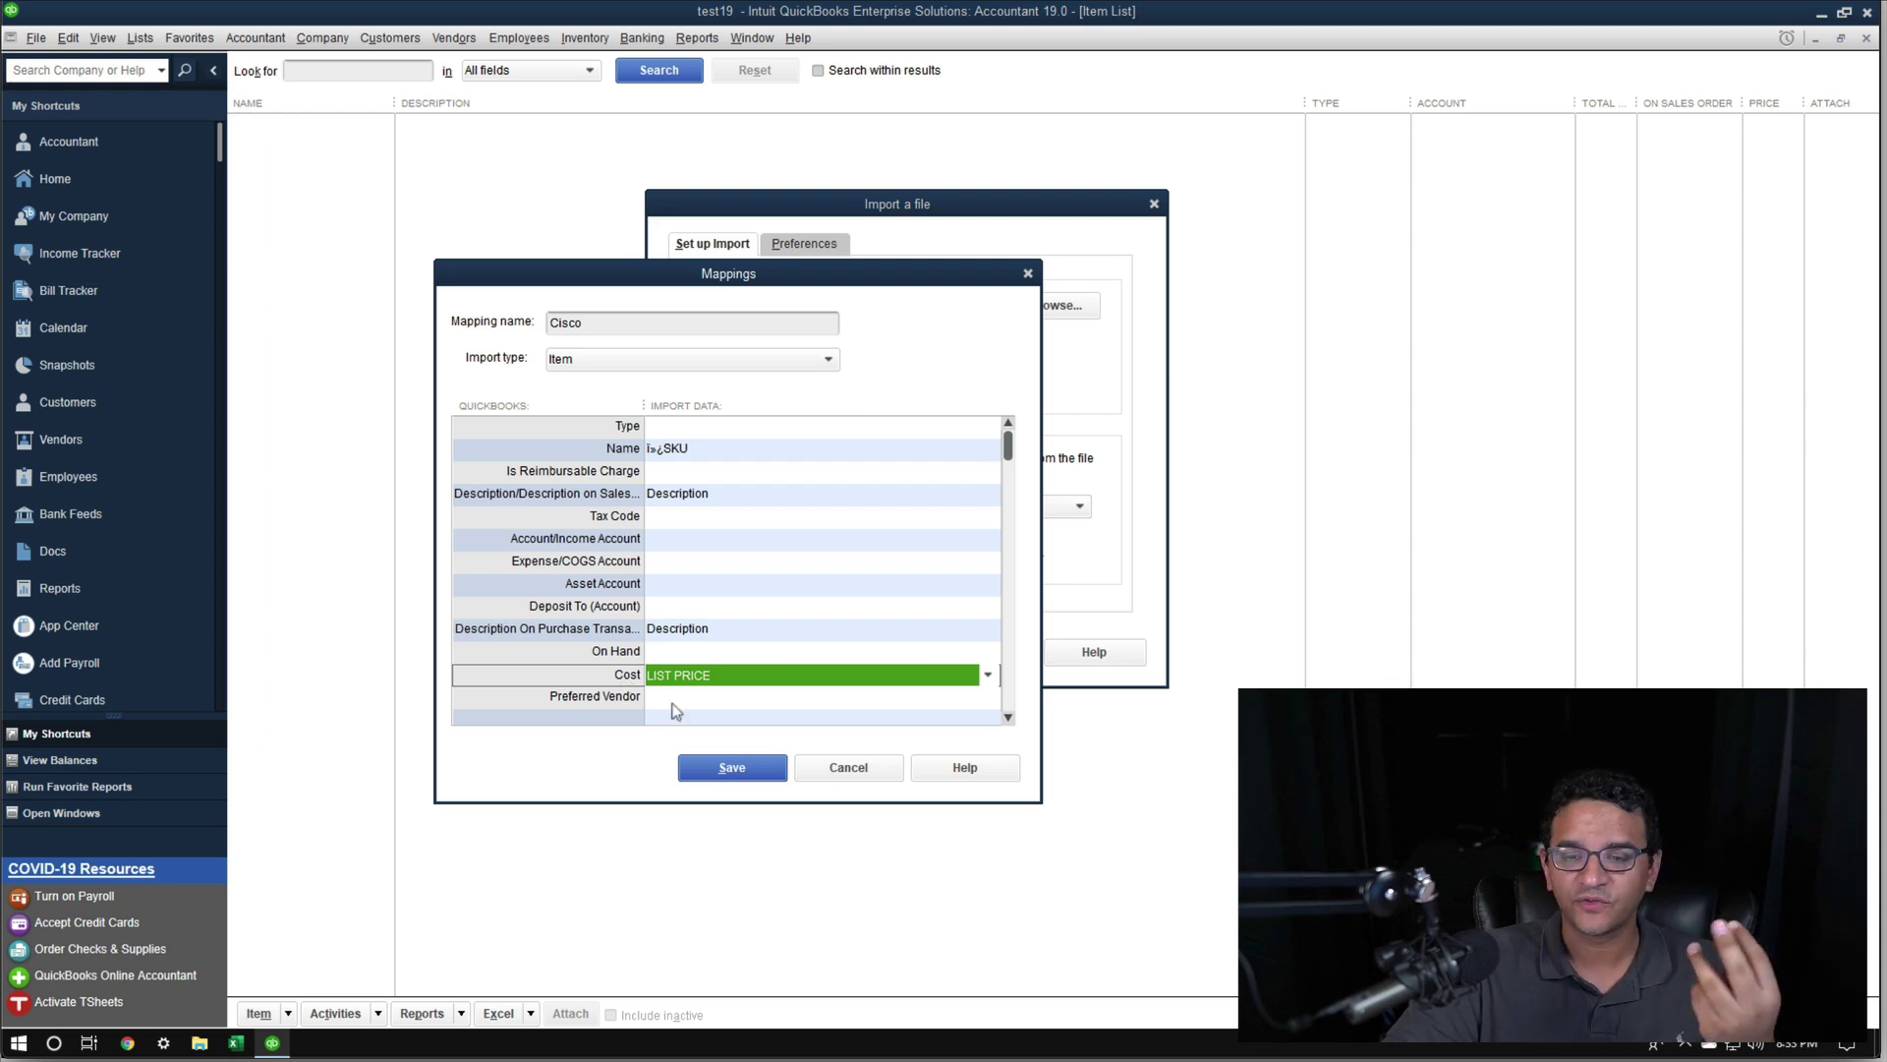
left_click(740, 773)
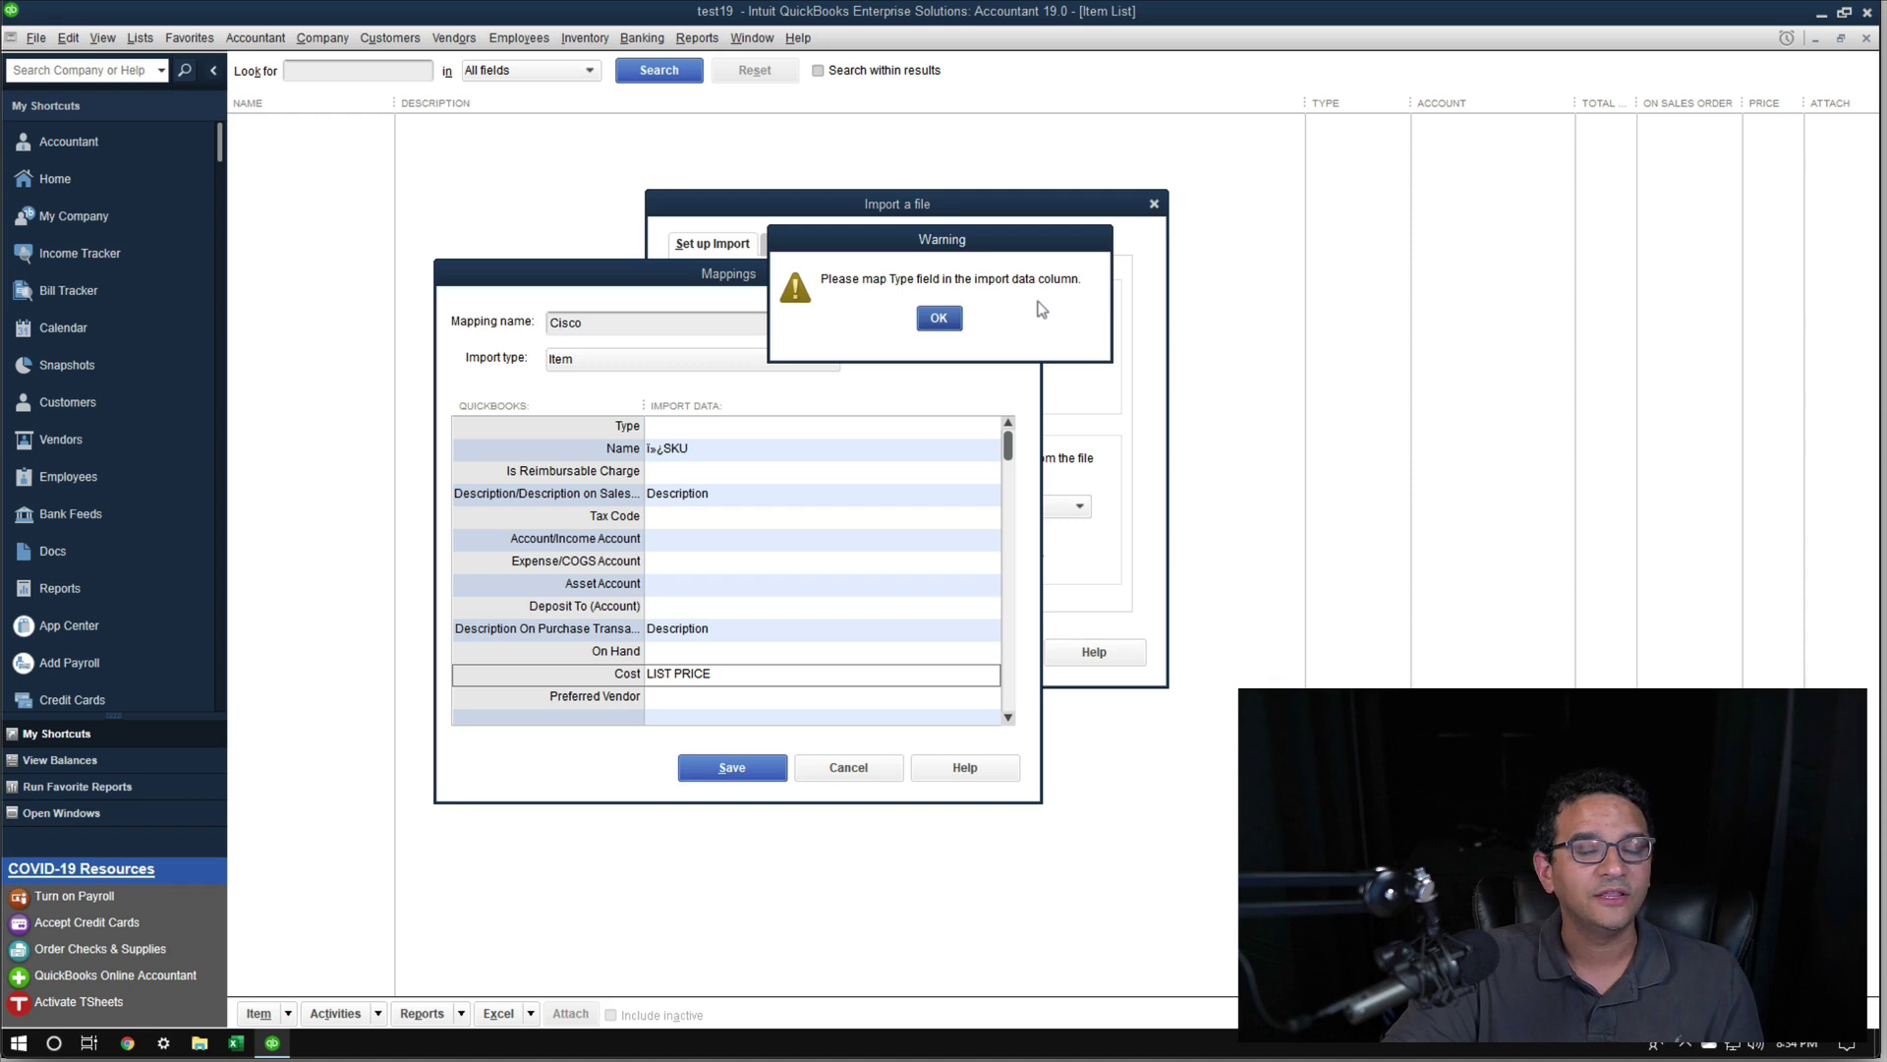
left_click(940, 319)
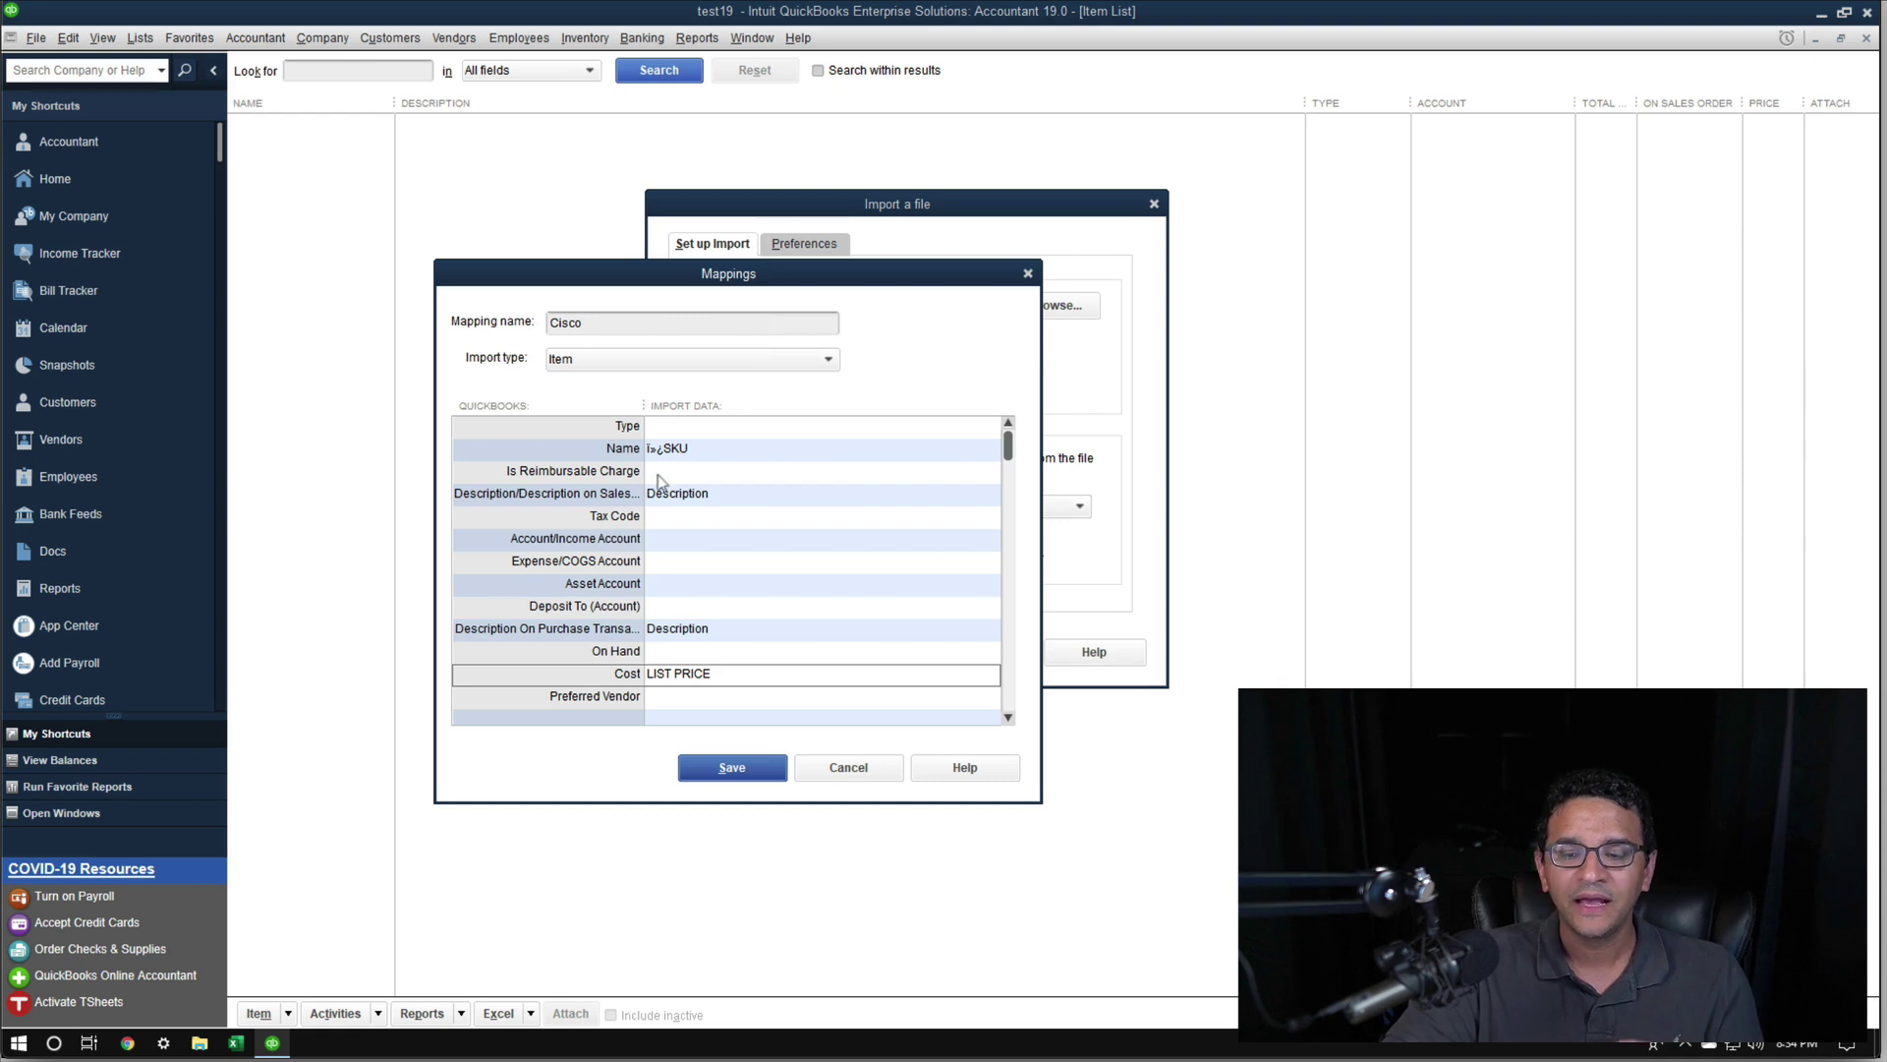
Review the Type, sales description, income, COGS and asset account fields in the Cisco mapping and their import column choices
left_click(665, 429)
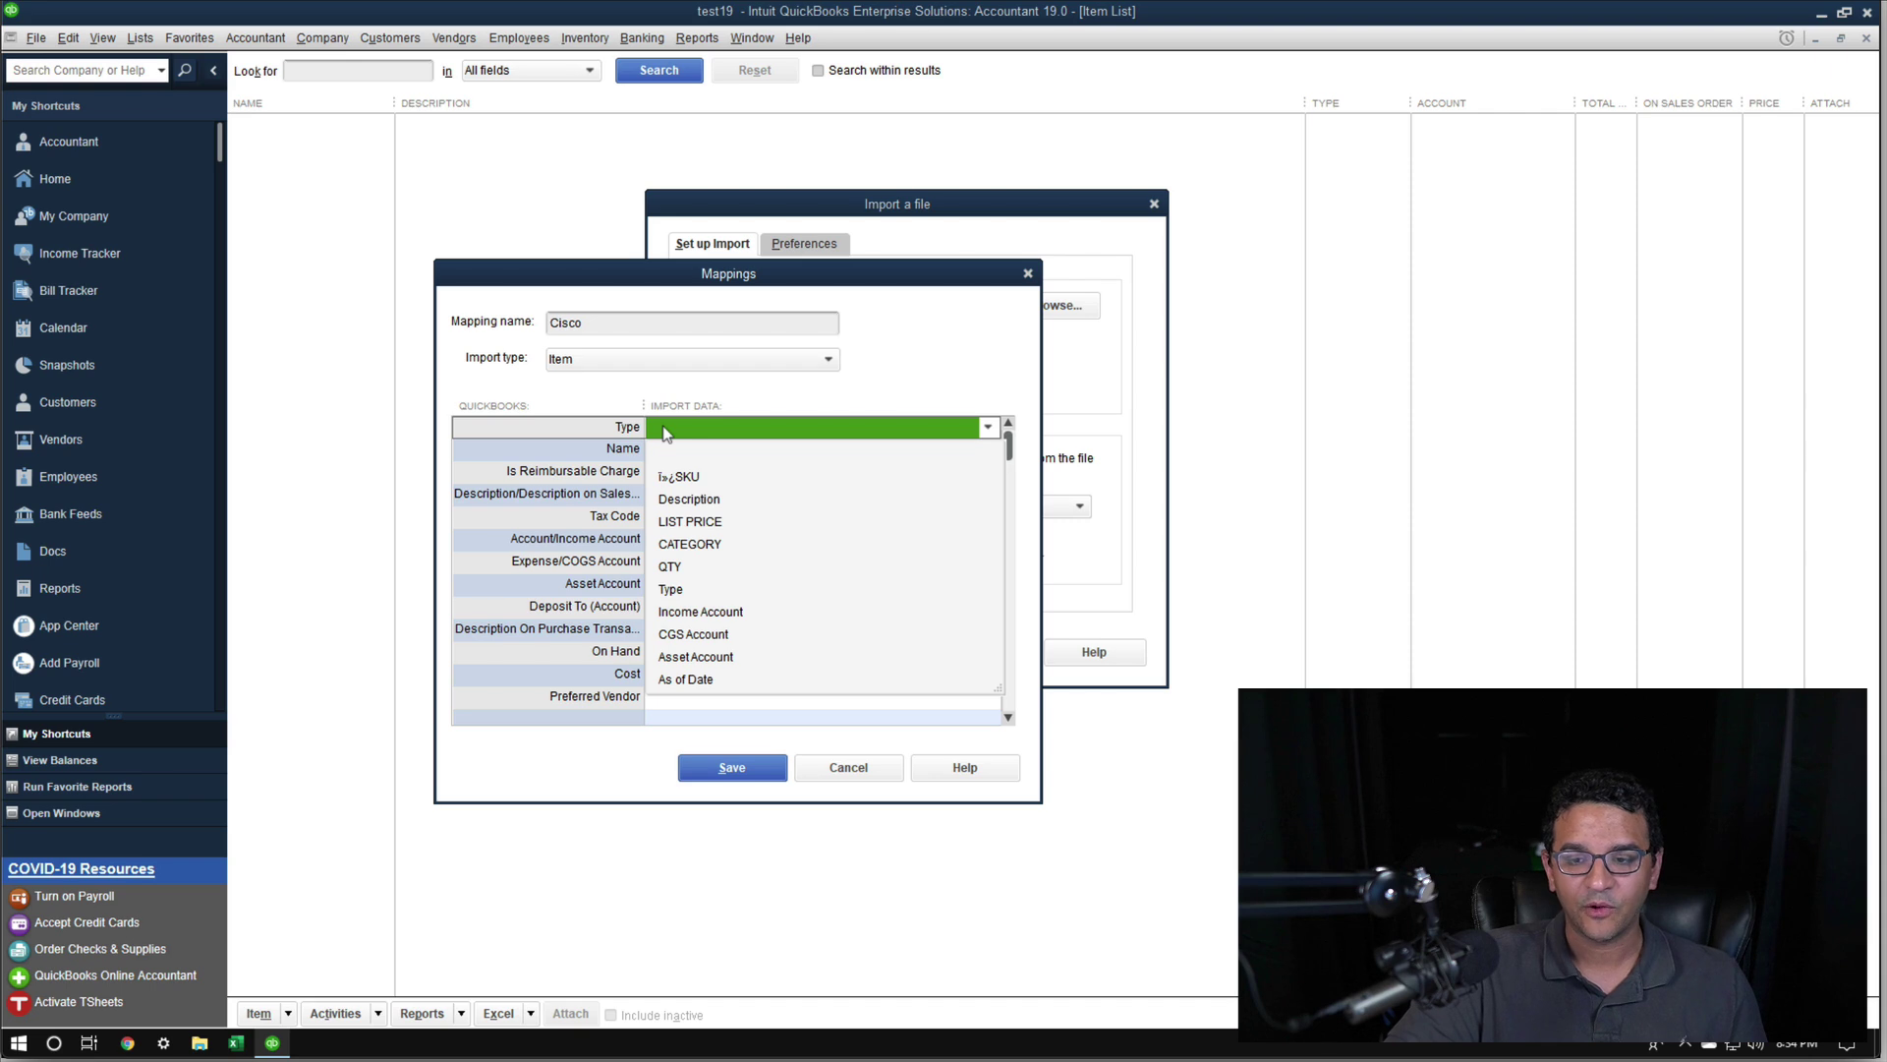
left_click(665, 432)
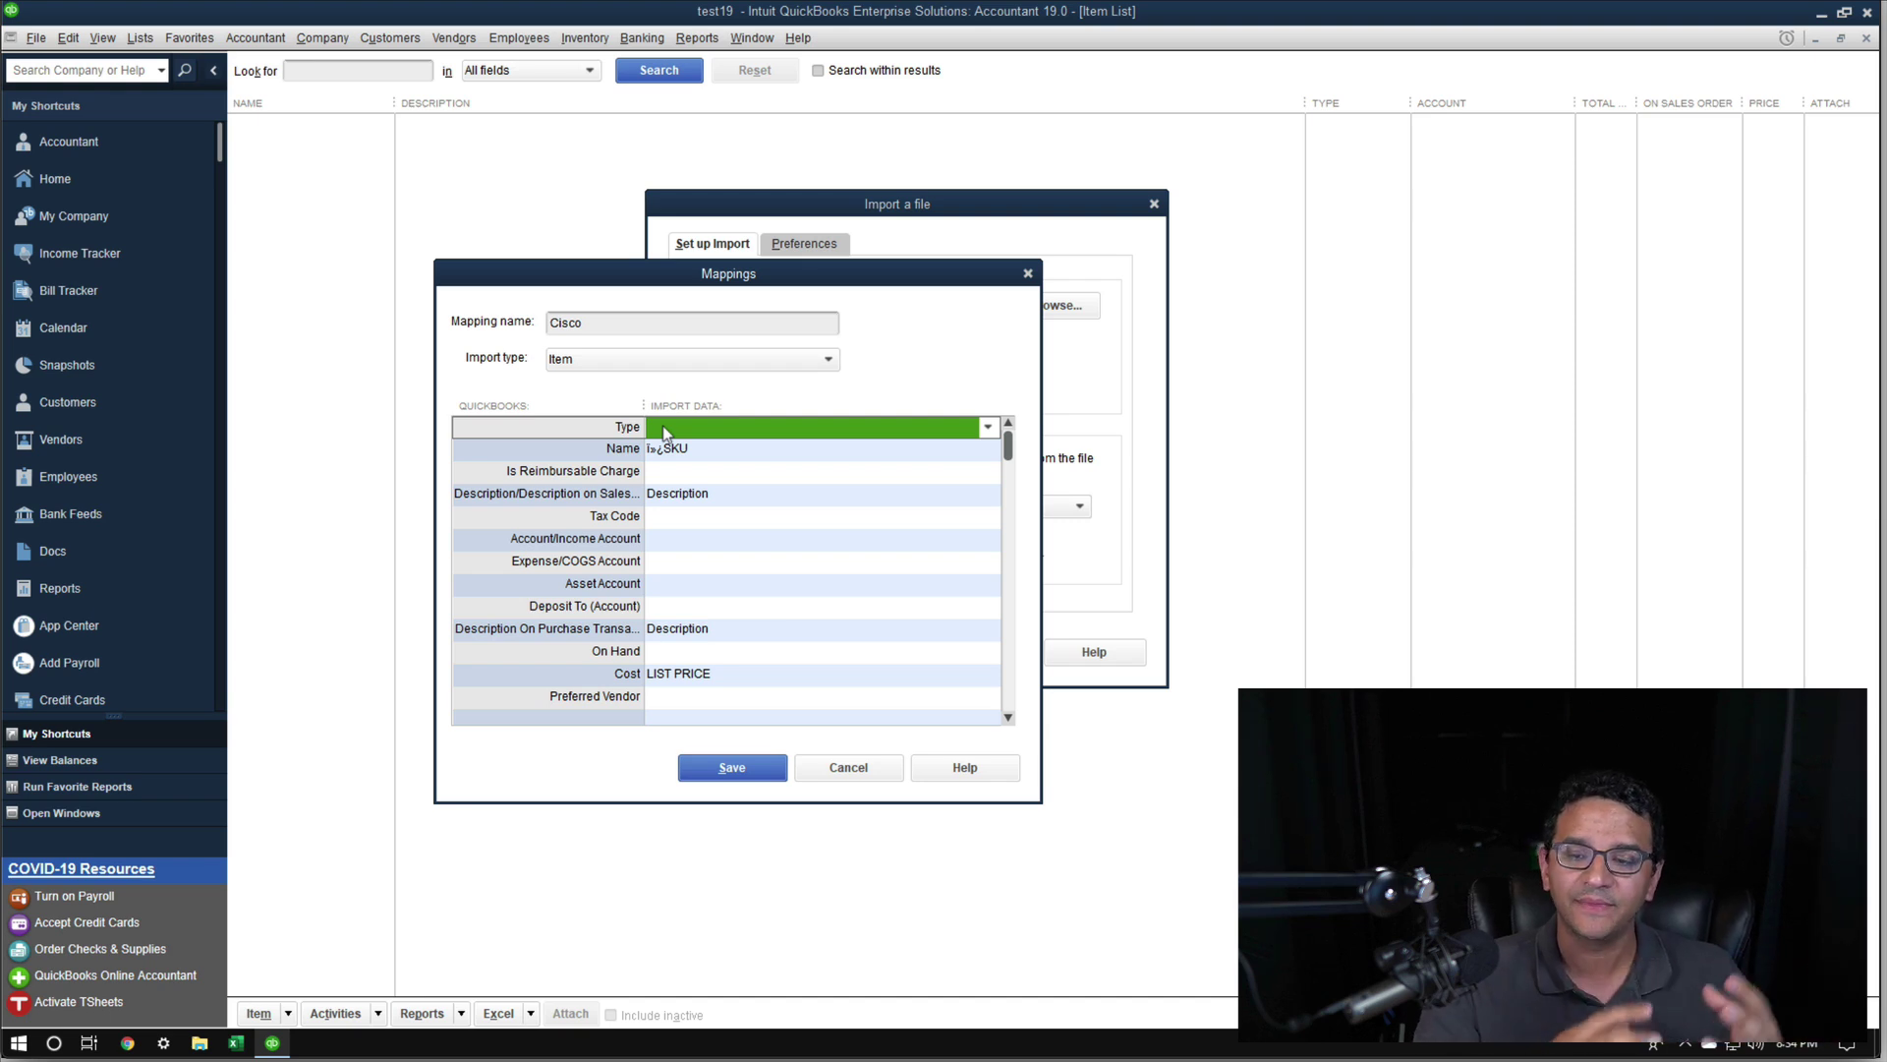
left_click(697, 496)
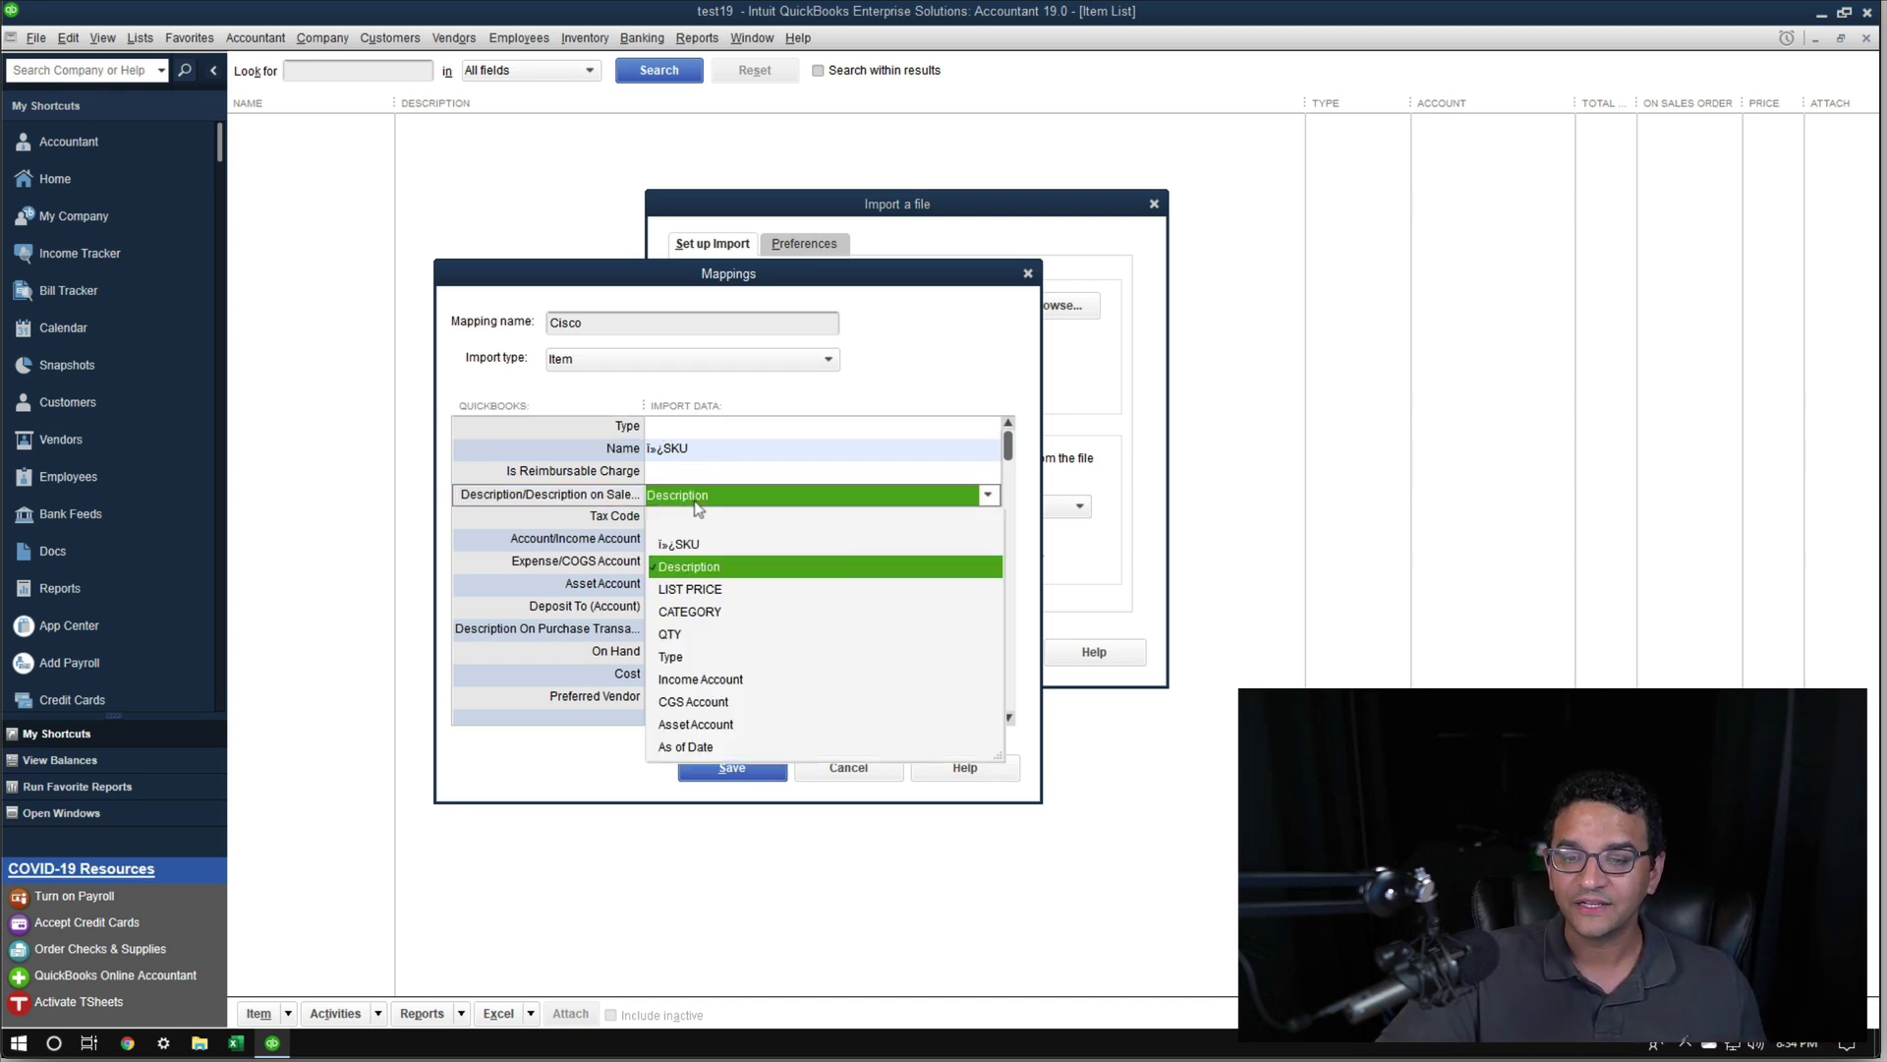
left_click(698, 496)
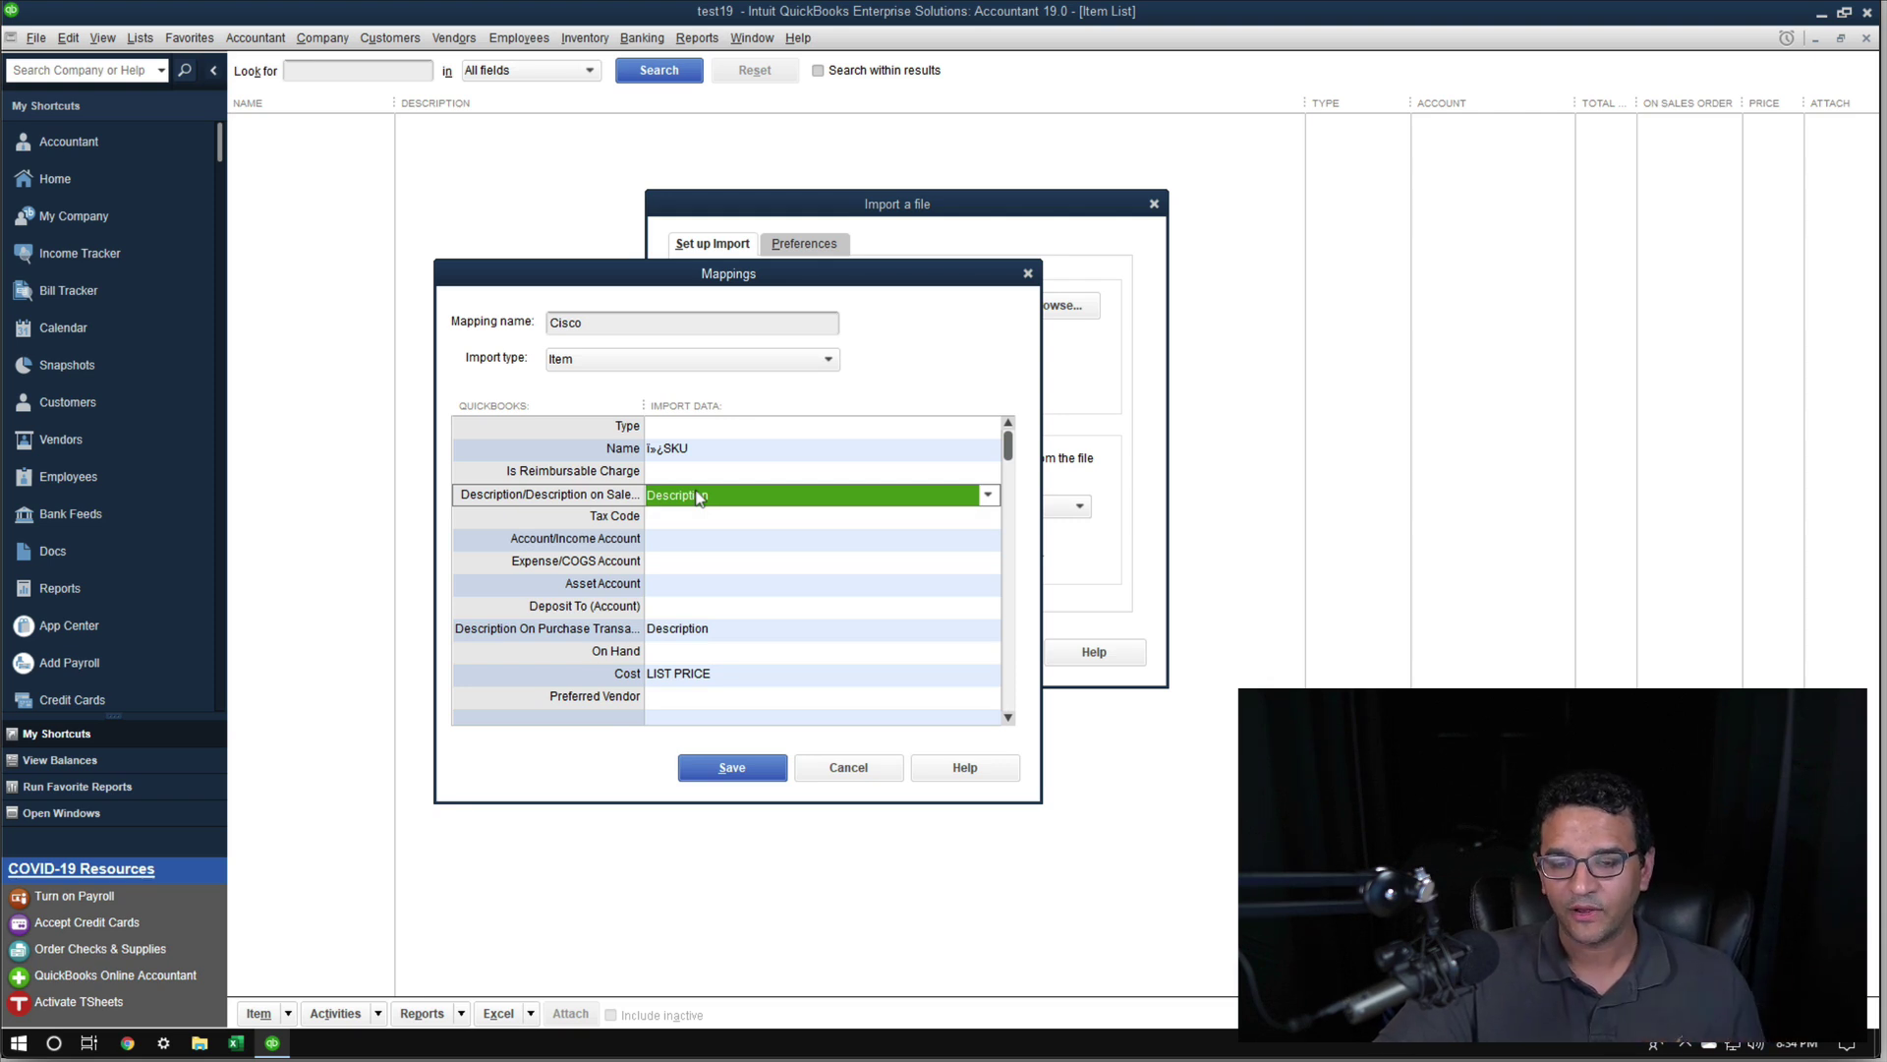
left_click(619, 539)
left_click(632, 562)
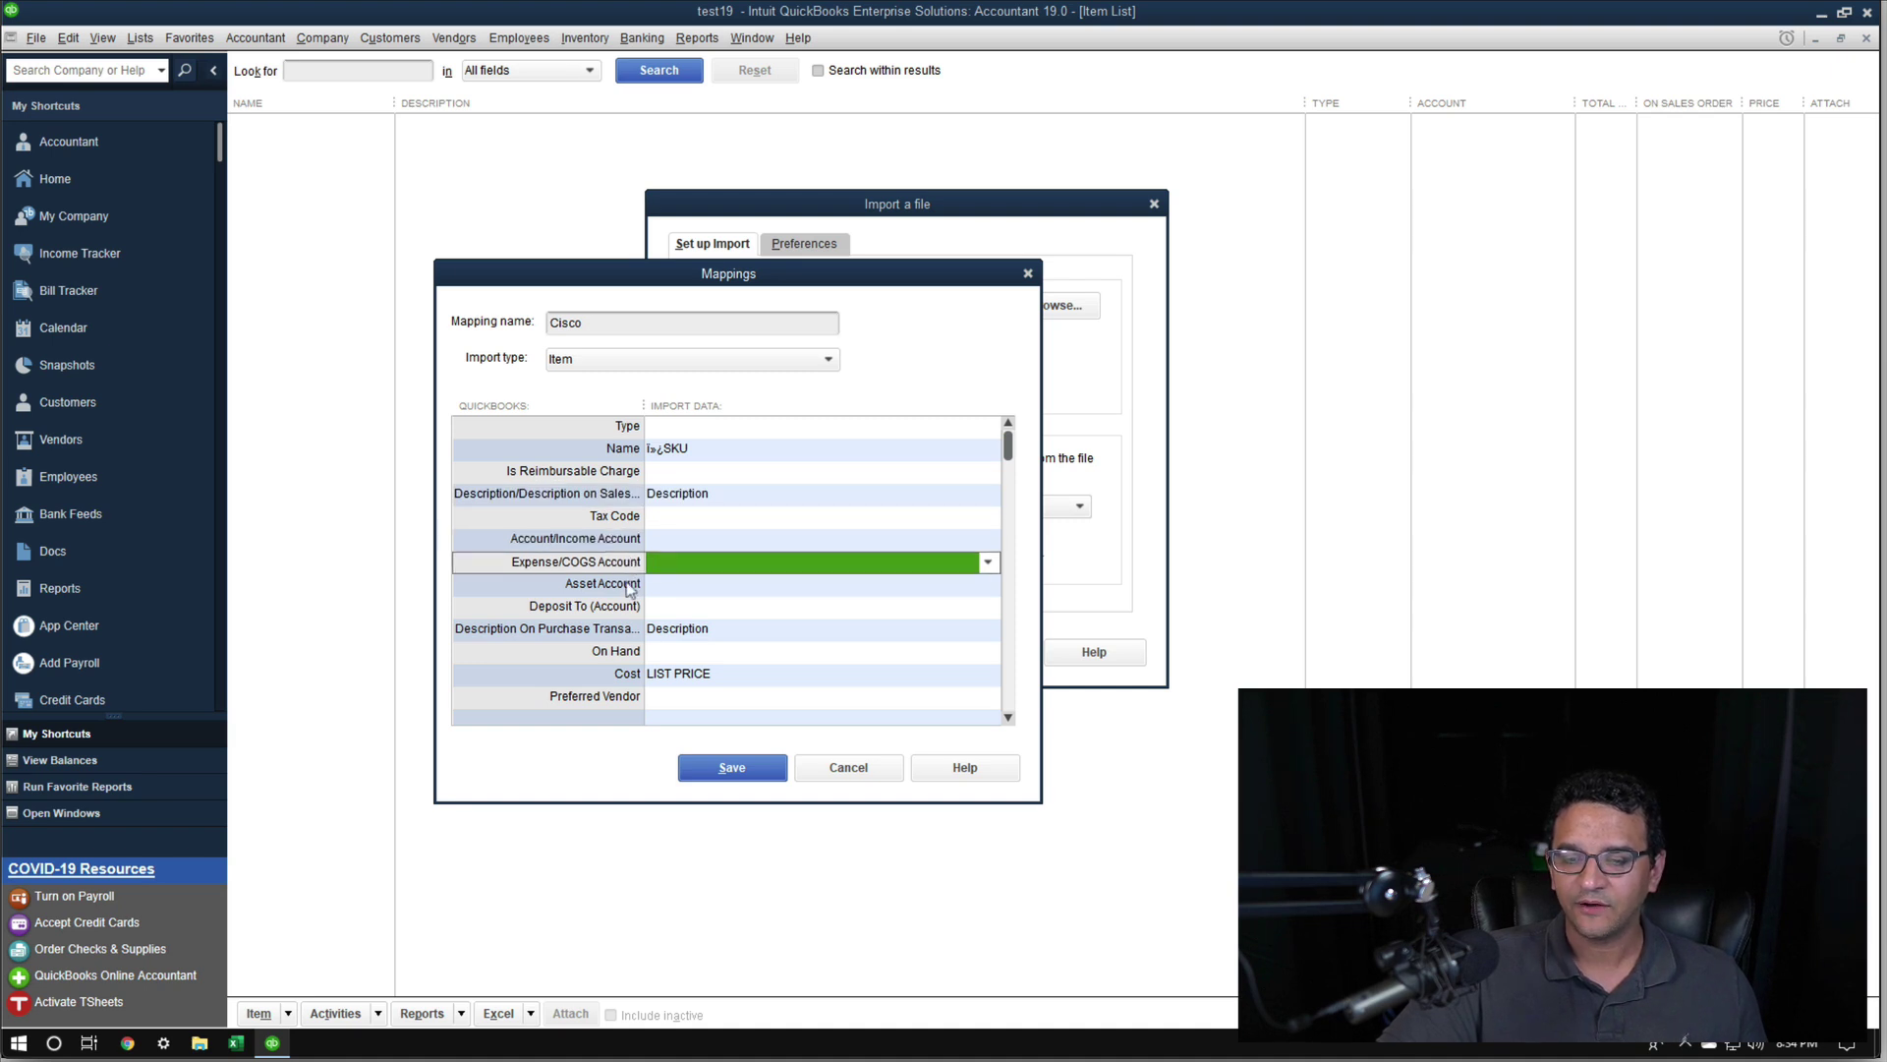
left_click(630, 587)
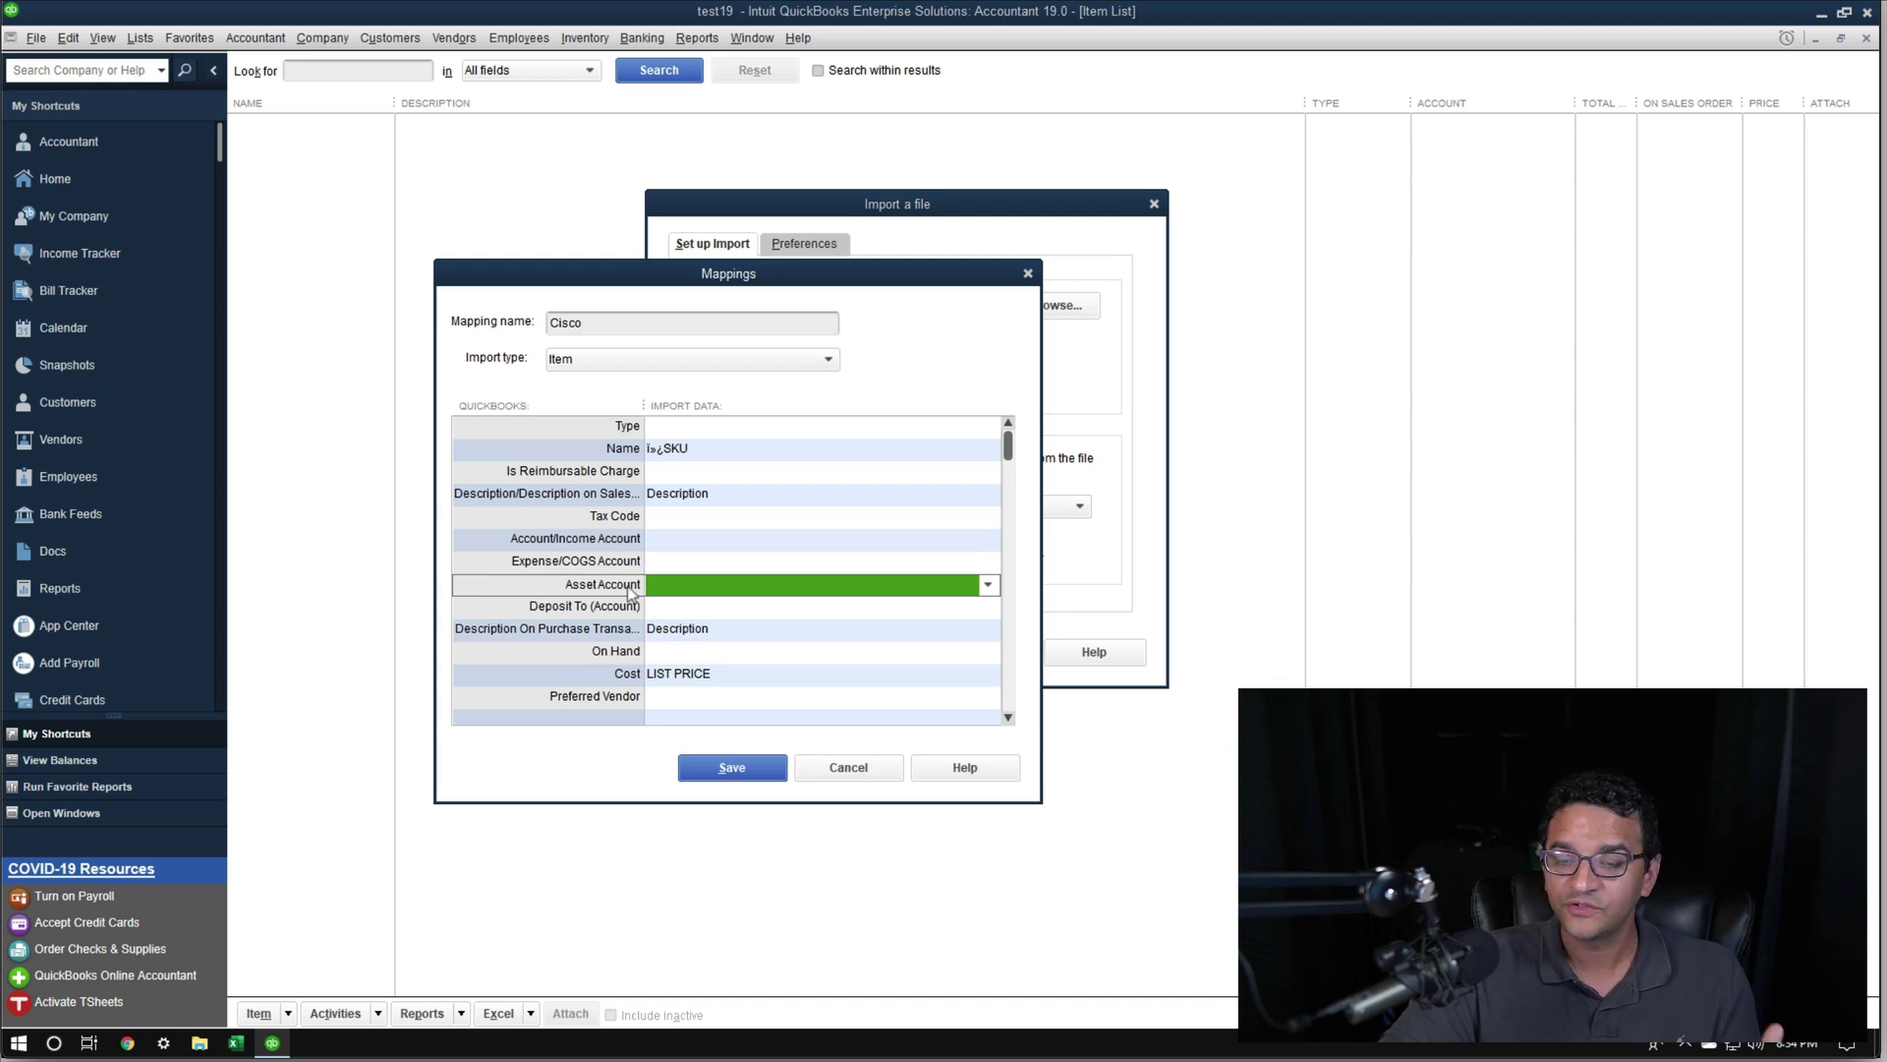
left_click(716, 538)
left_click(704, 548)
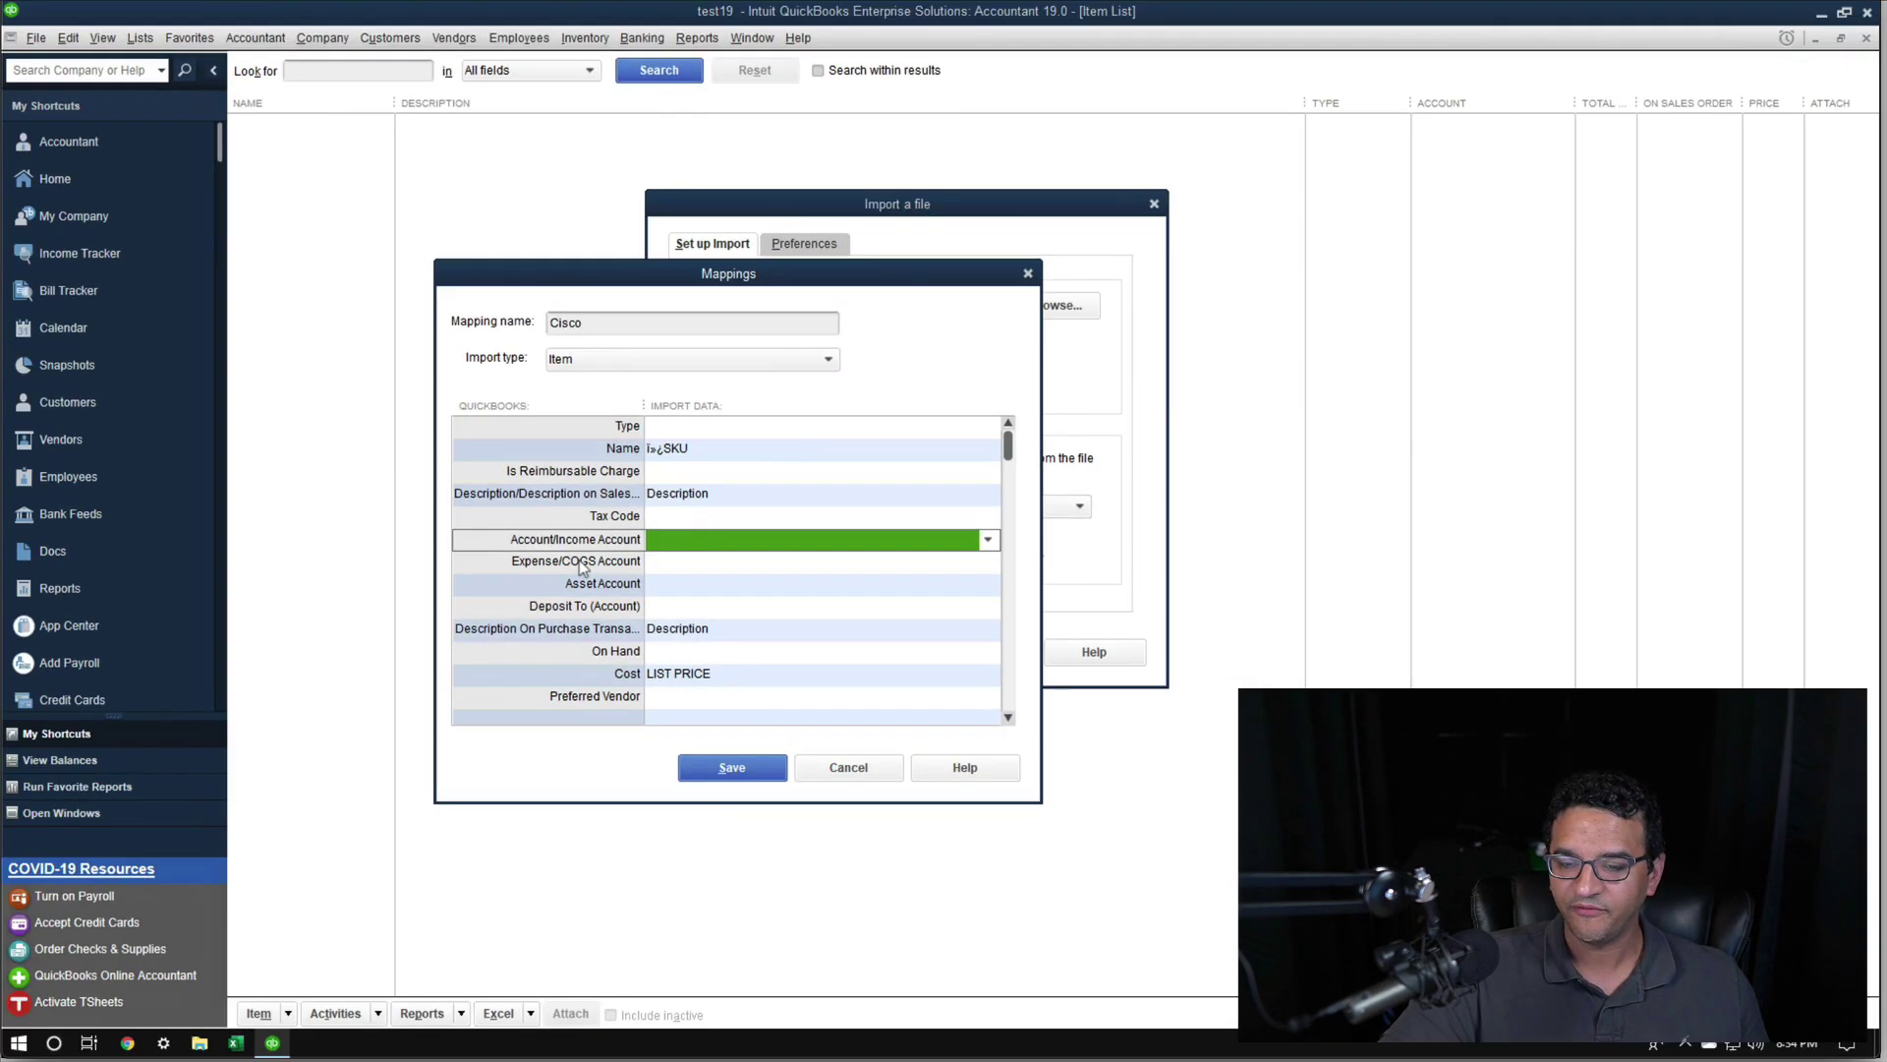
Review the On Hand and Preferred Vendor fields and the rows after them in the Cisco mapping
left_click(743, 656)
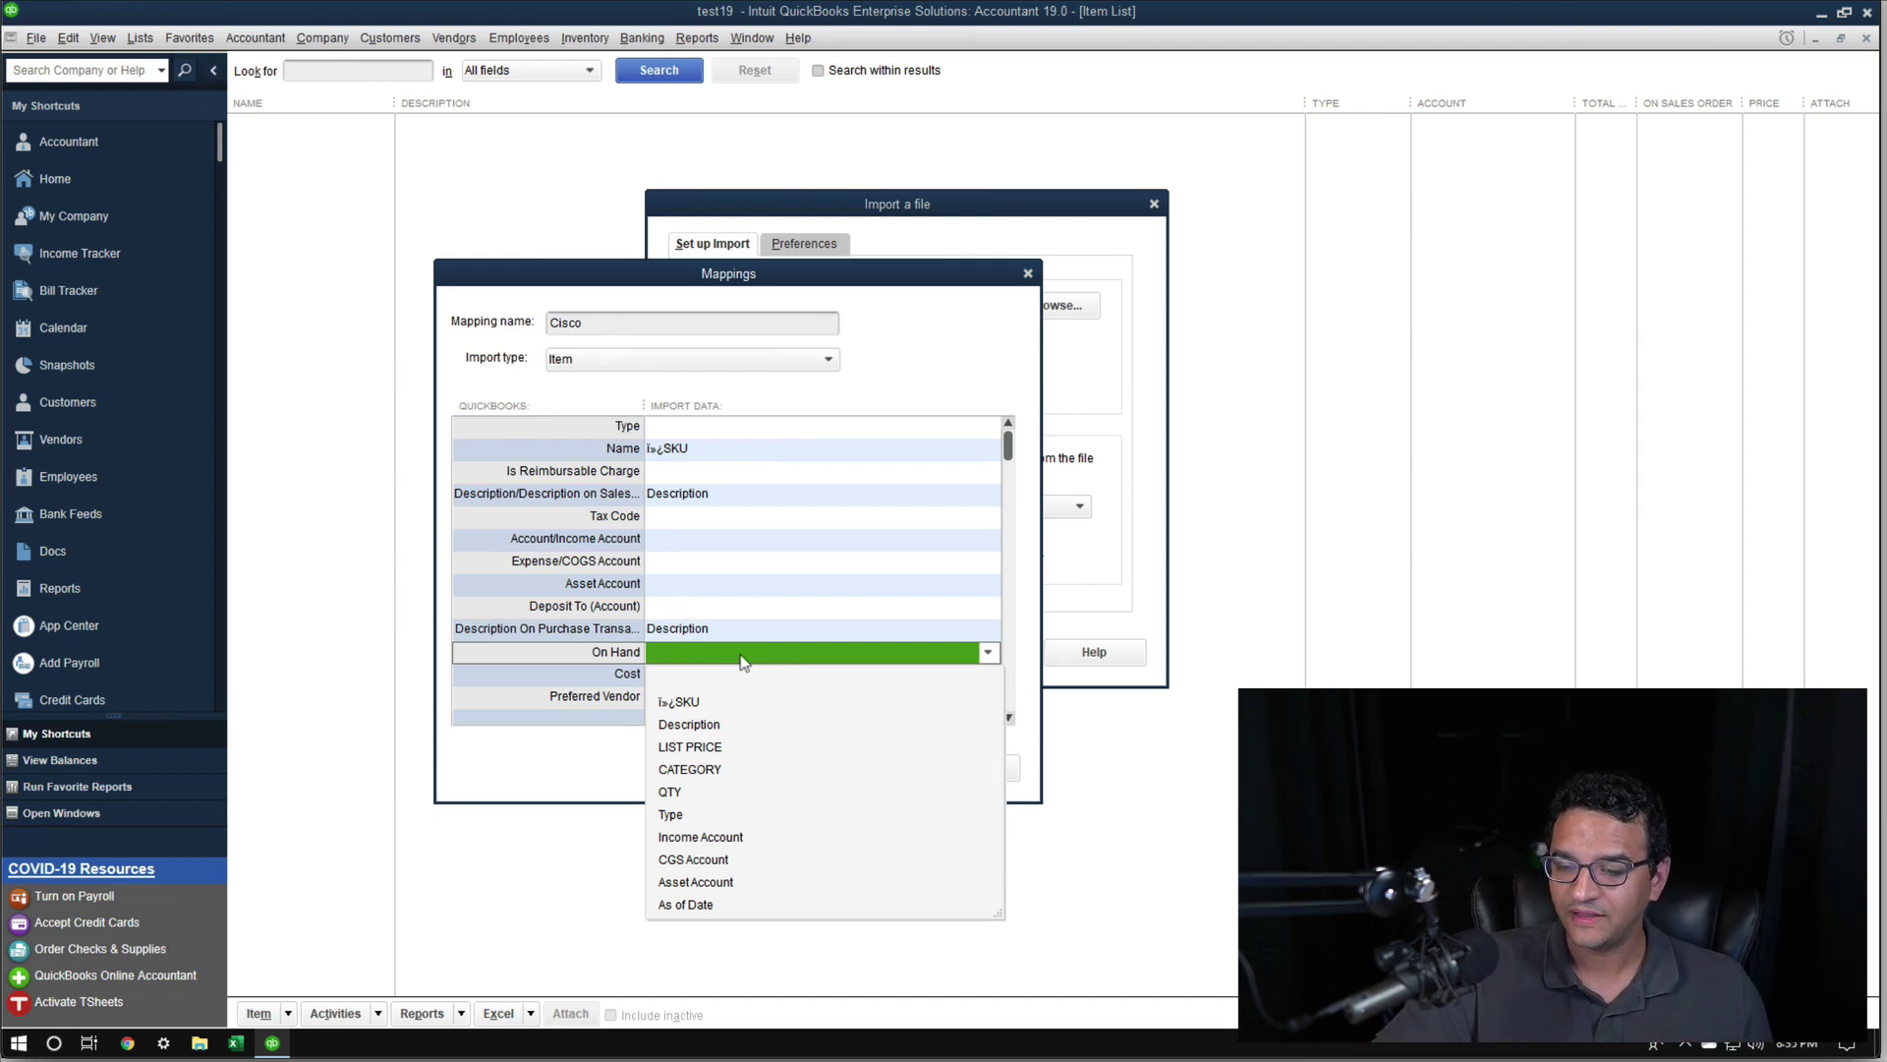
left_click(741, 658)
left_click(1009, 718)
left_click(1009, 719)
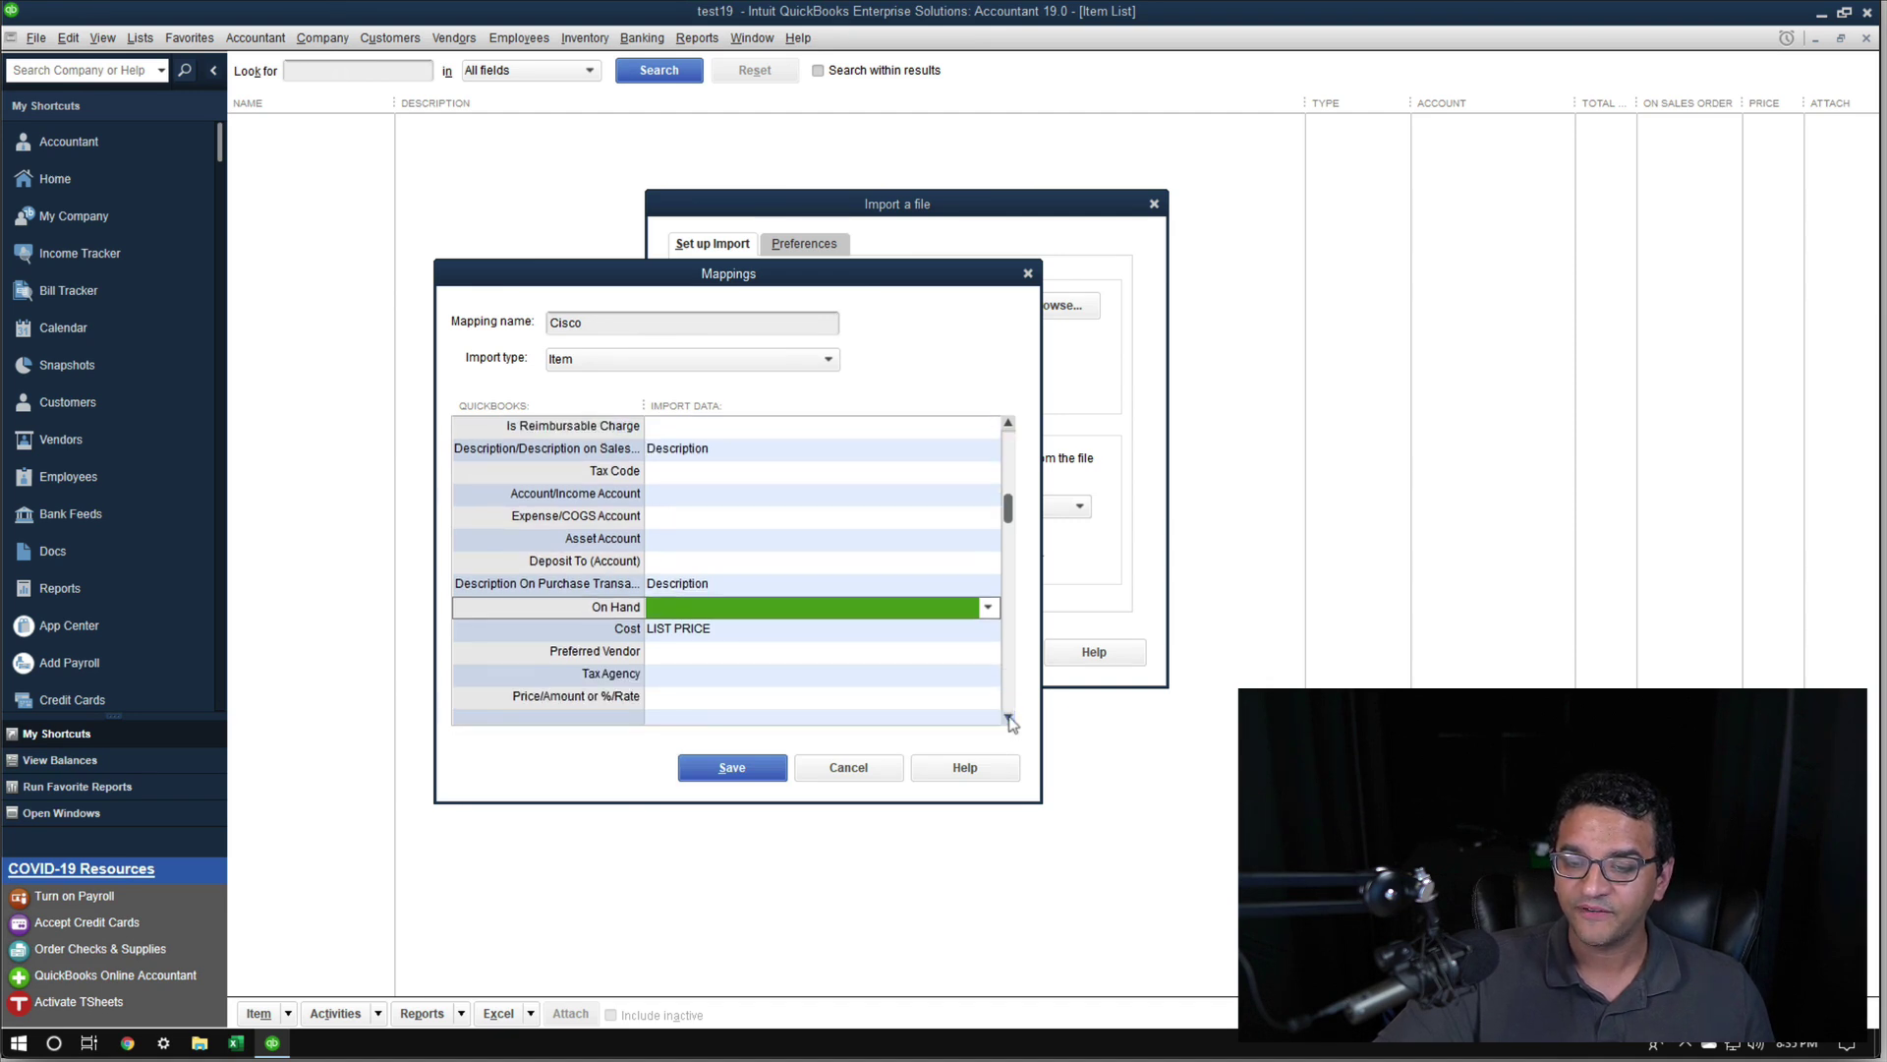
left_click(1010, 719)
left_click(671, 606)
left_click(667, 629)
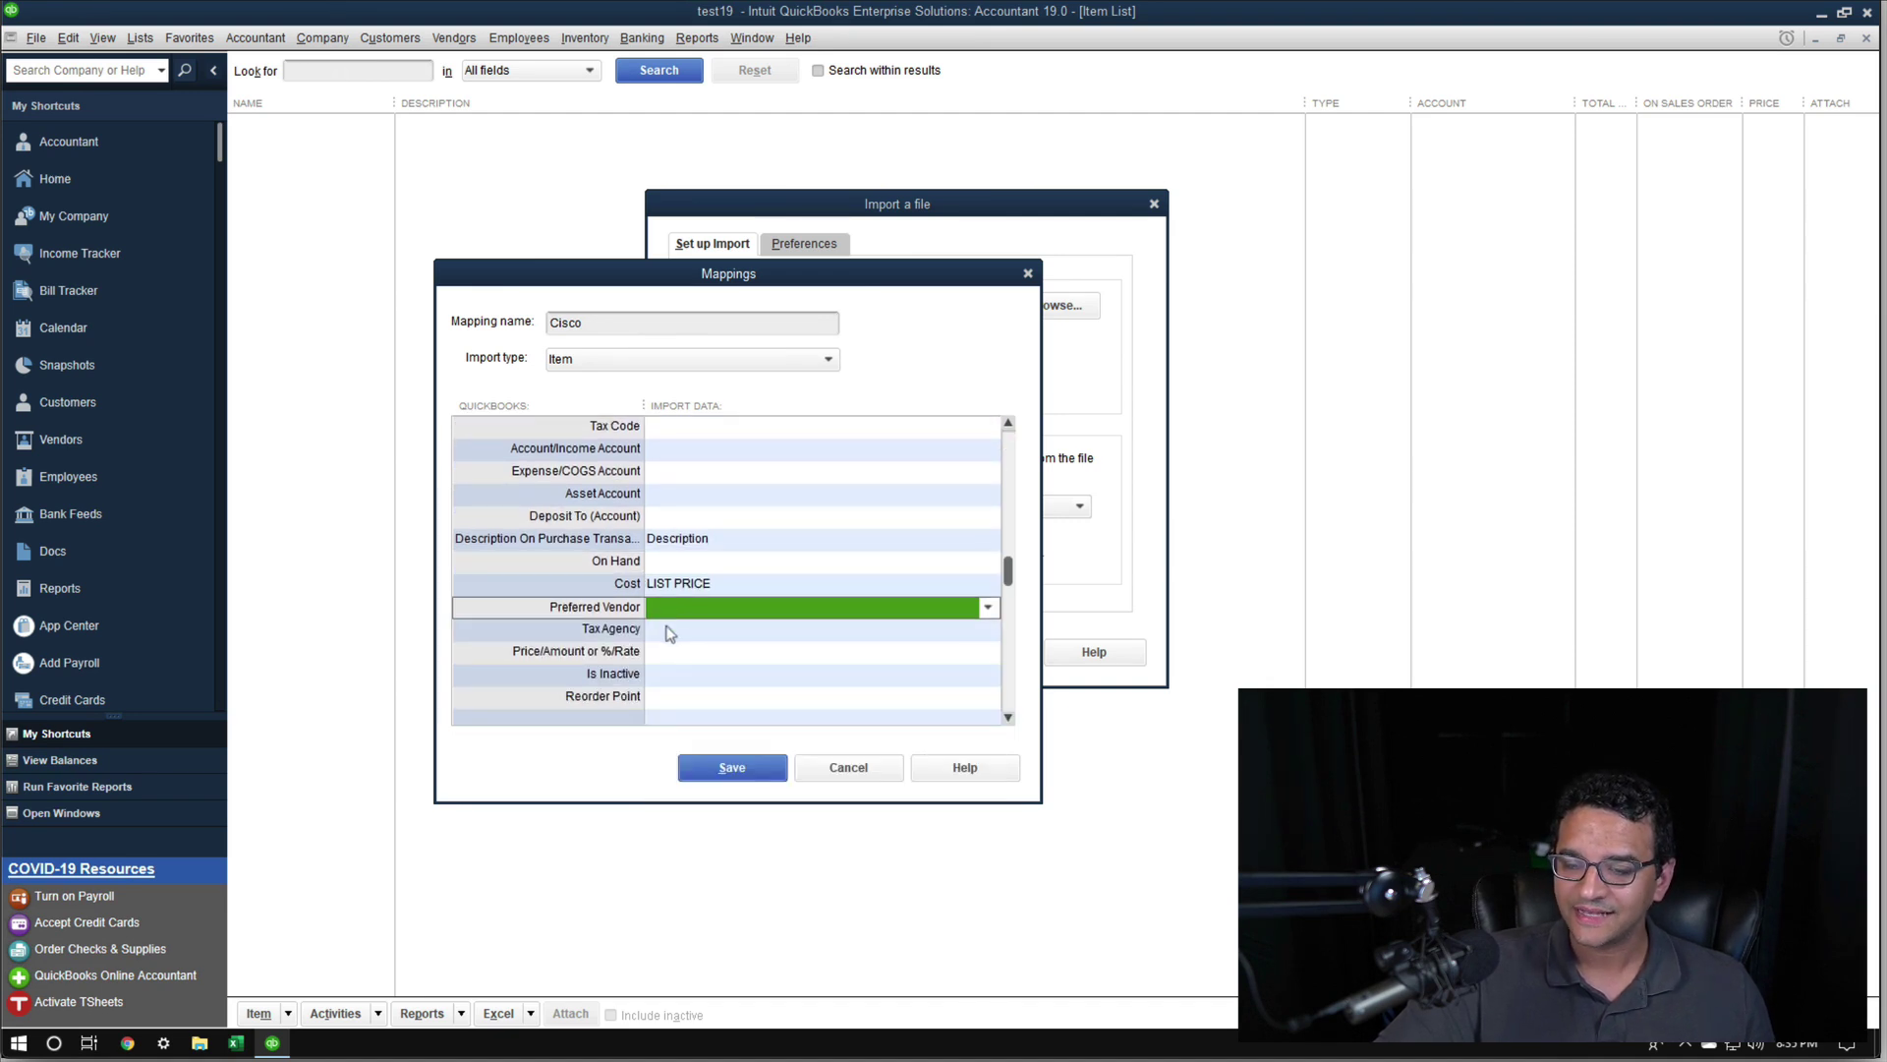
Review the Cisco mapping's remaining fields from Tax Agency to Manufacturer's Part Number, including the column choices for Total Value and As Of (Date)
left_click(666, 631)
left_click(621, 653)
left_click(1009, 719)
left_click(1010, 718)
left_click(1009, 718)
left_click(1009, 719)
left_click(681, 635)
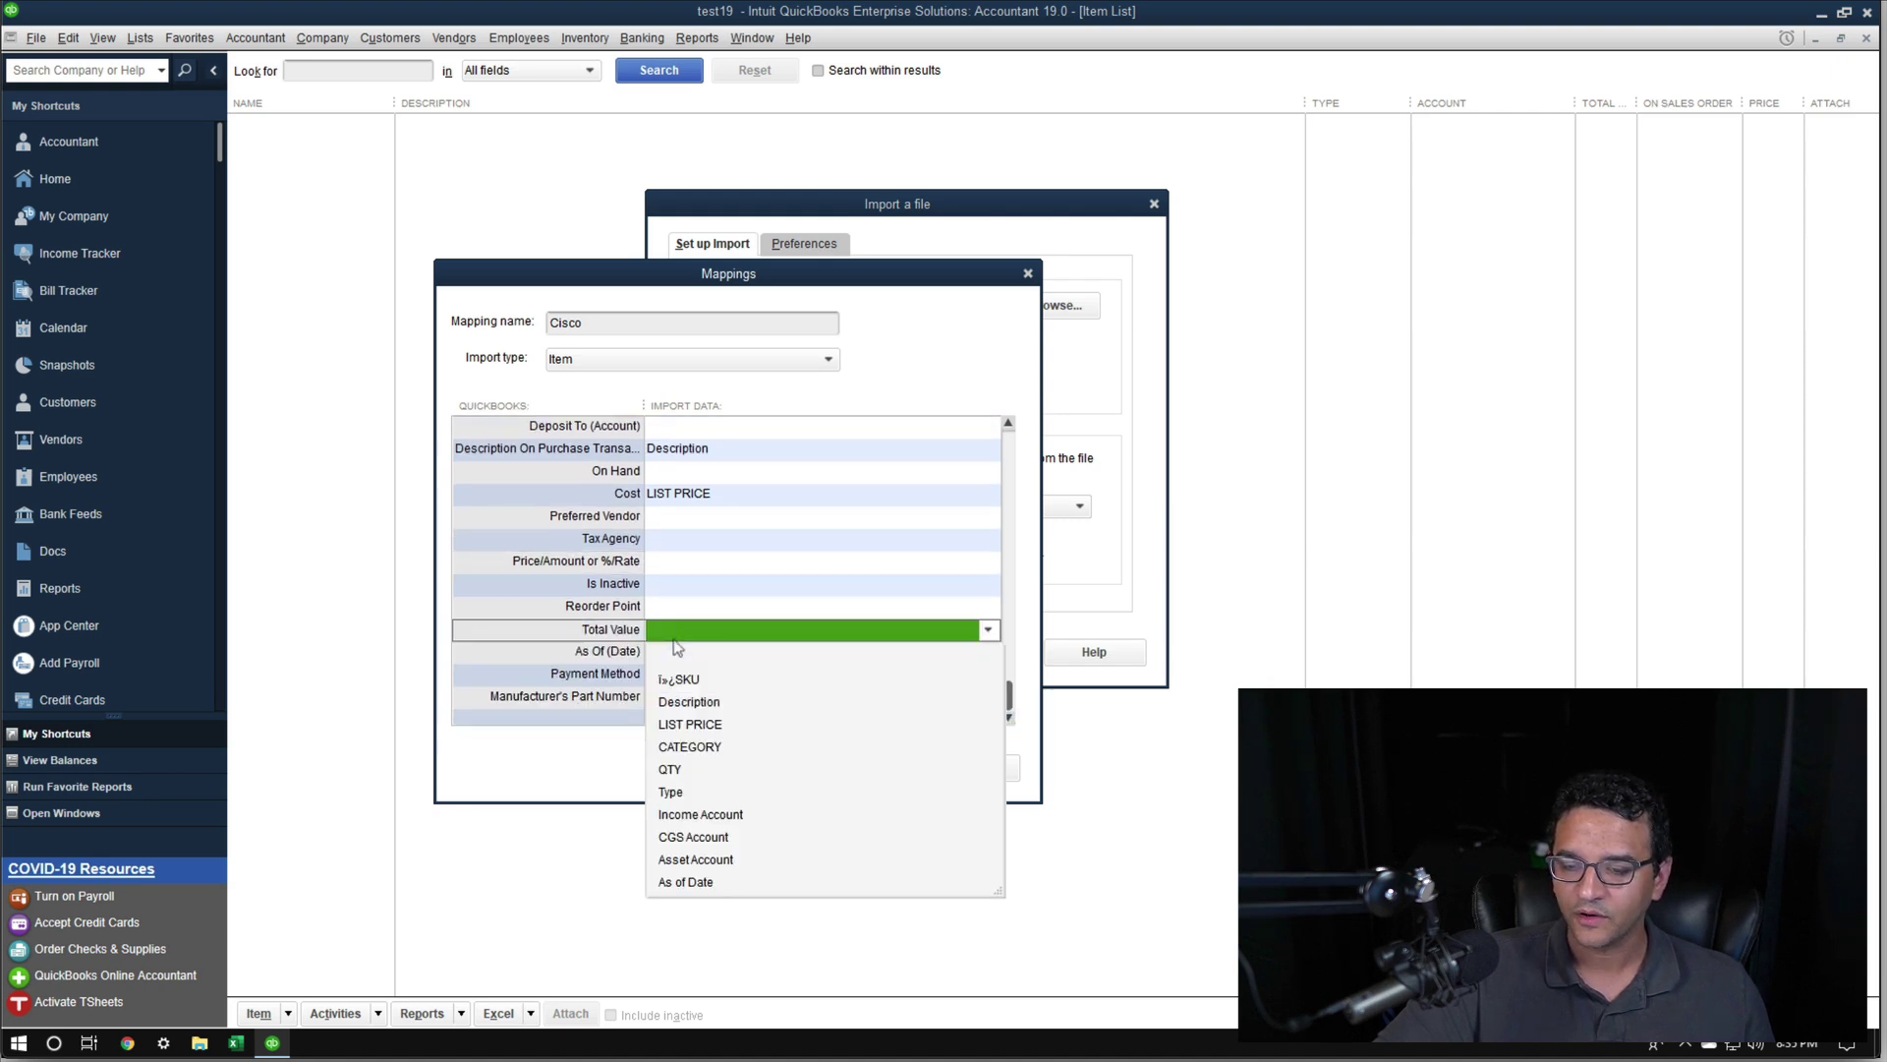
left_click(615, 652)
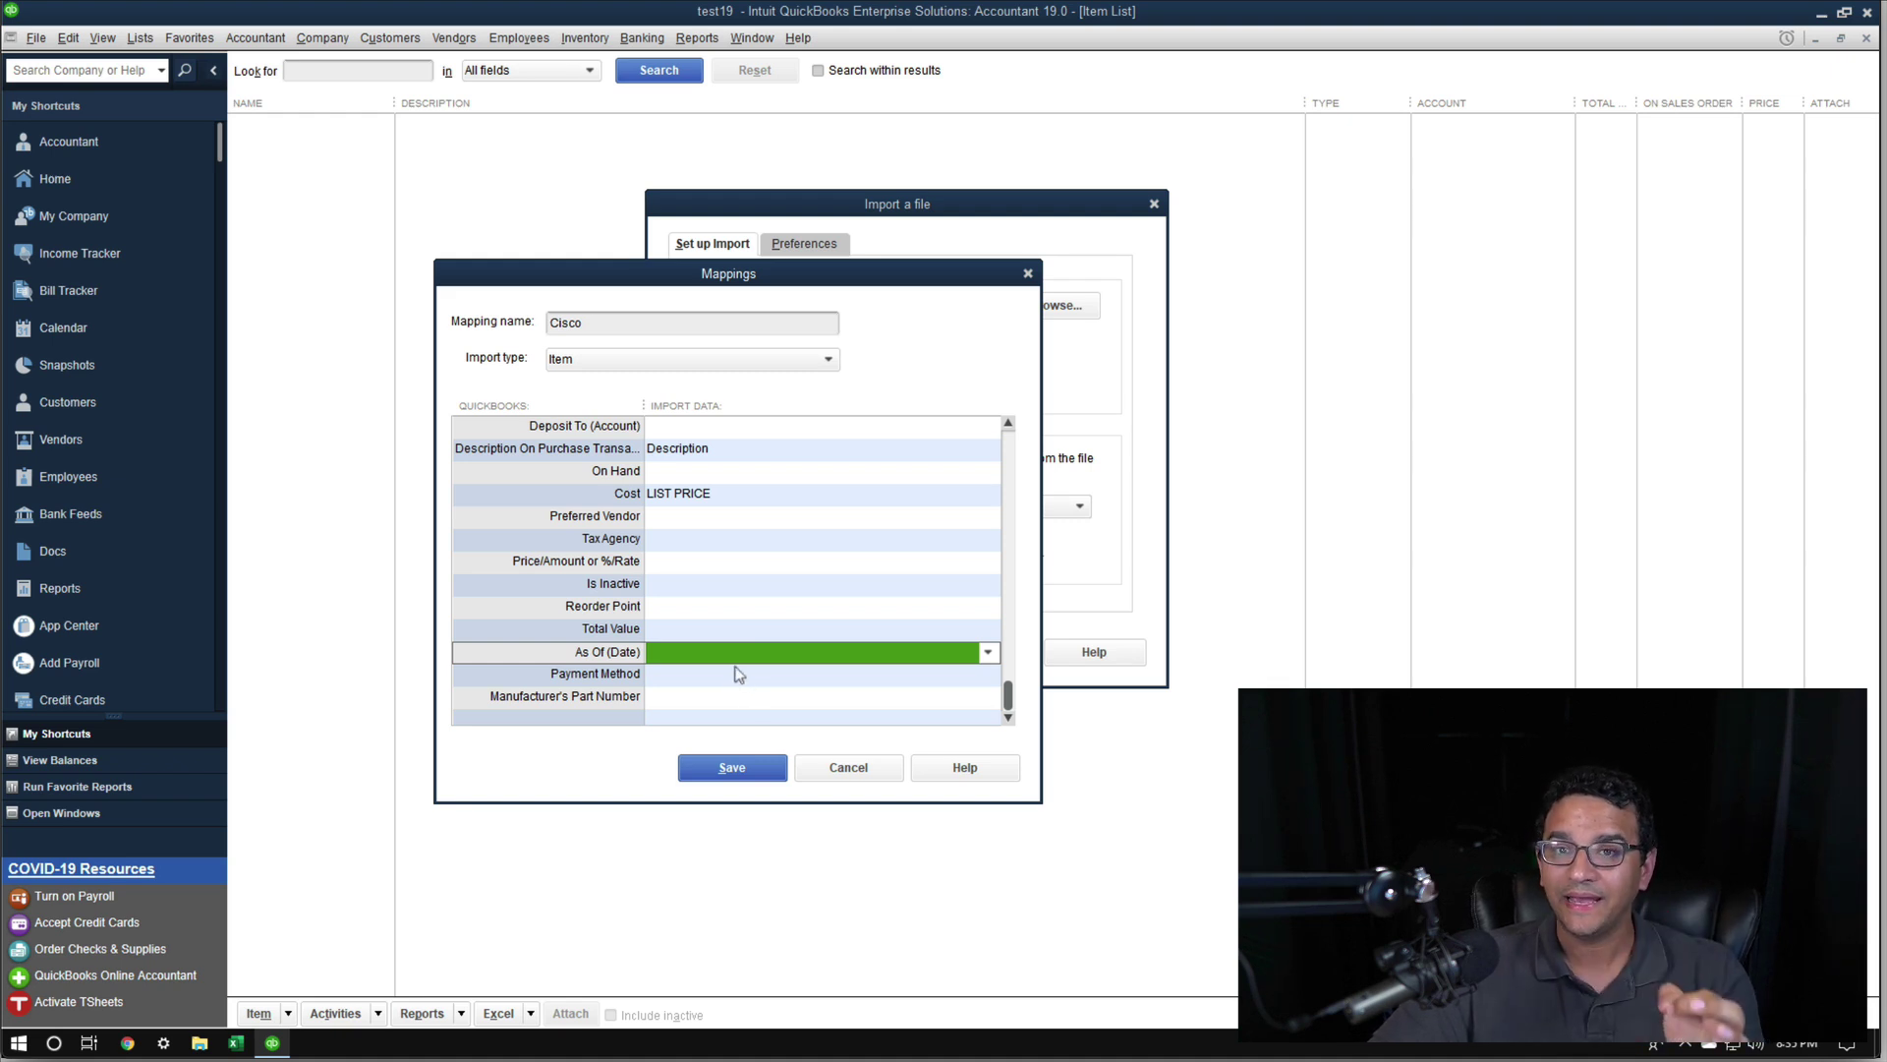
left_click(698, 655)
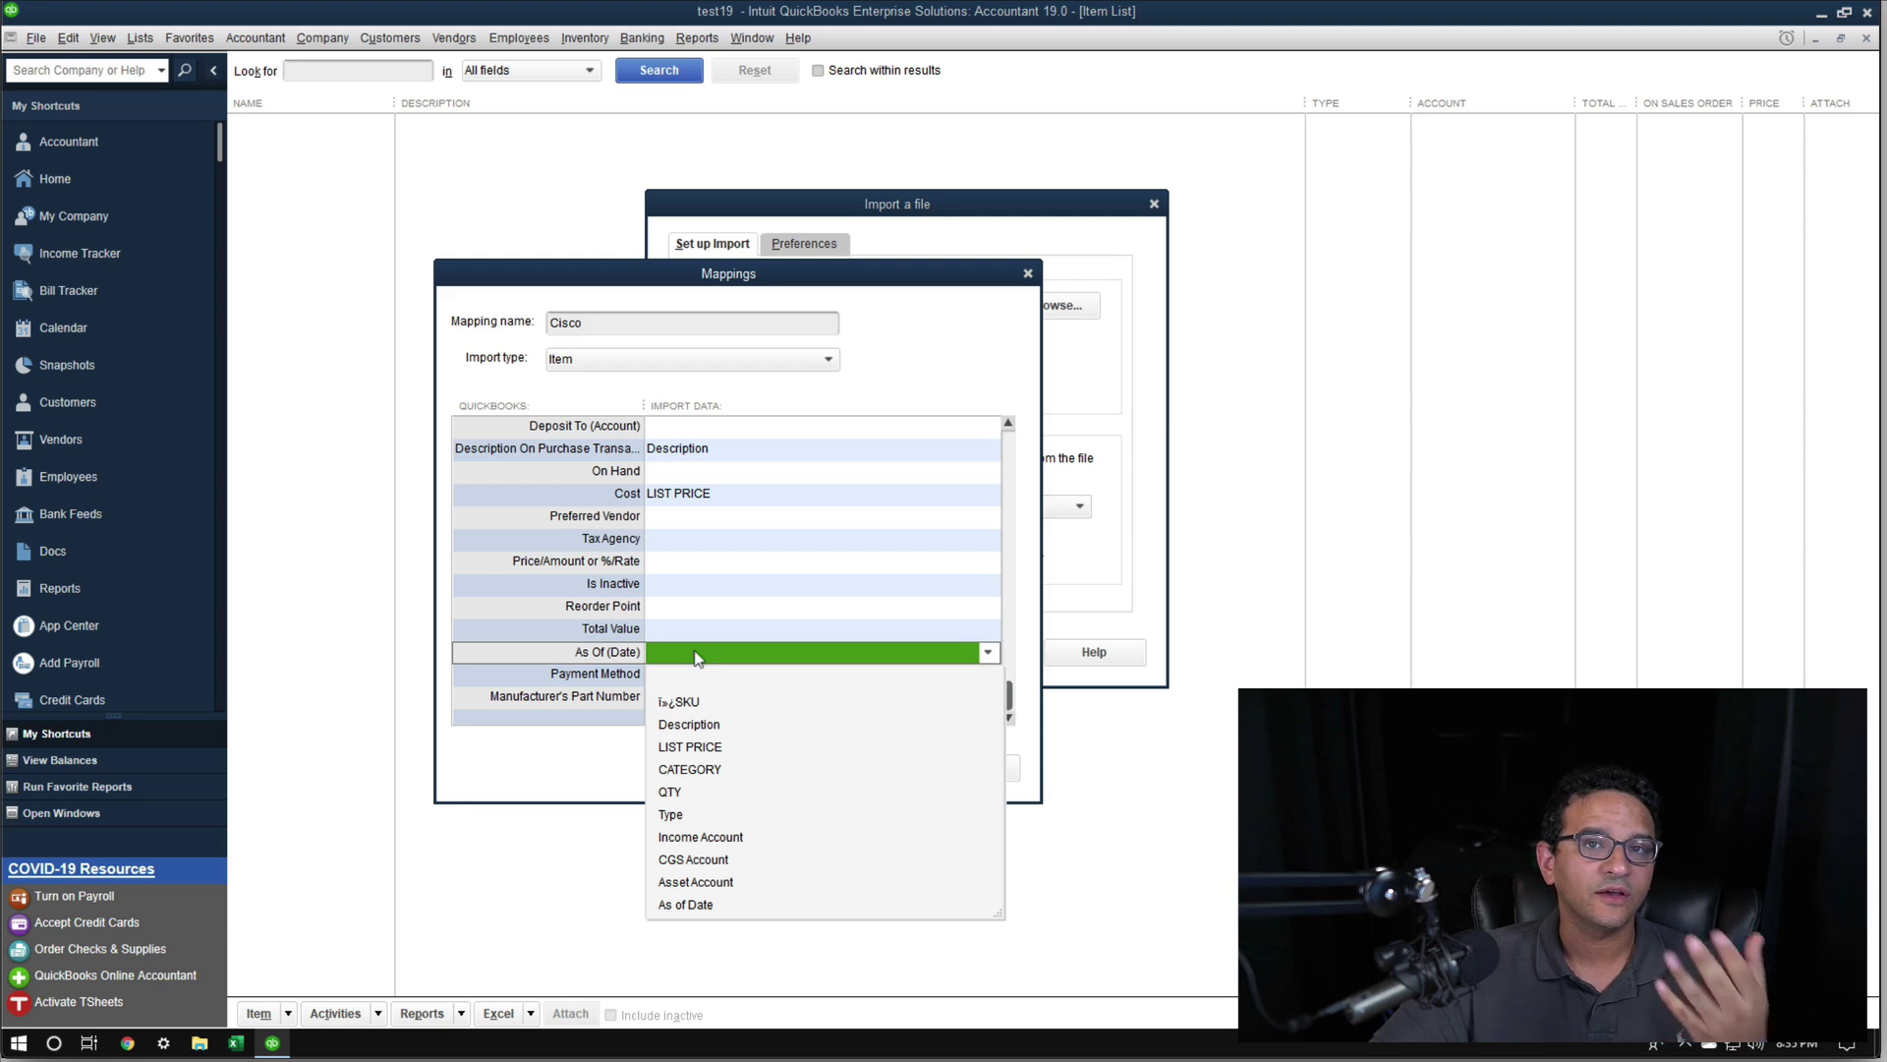
left_click(695, 652)
scroll(611, 626, "up", 3)
Try to save the Cisco mapping, dismiss the warning and close the mapping without saving it
left_click(737, 768)
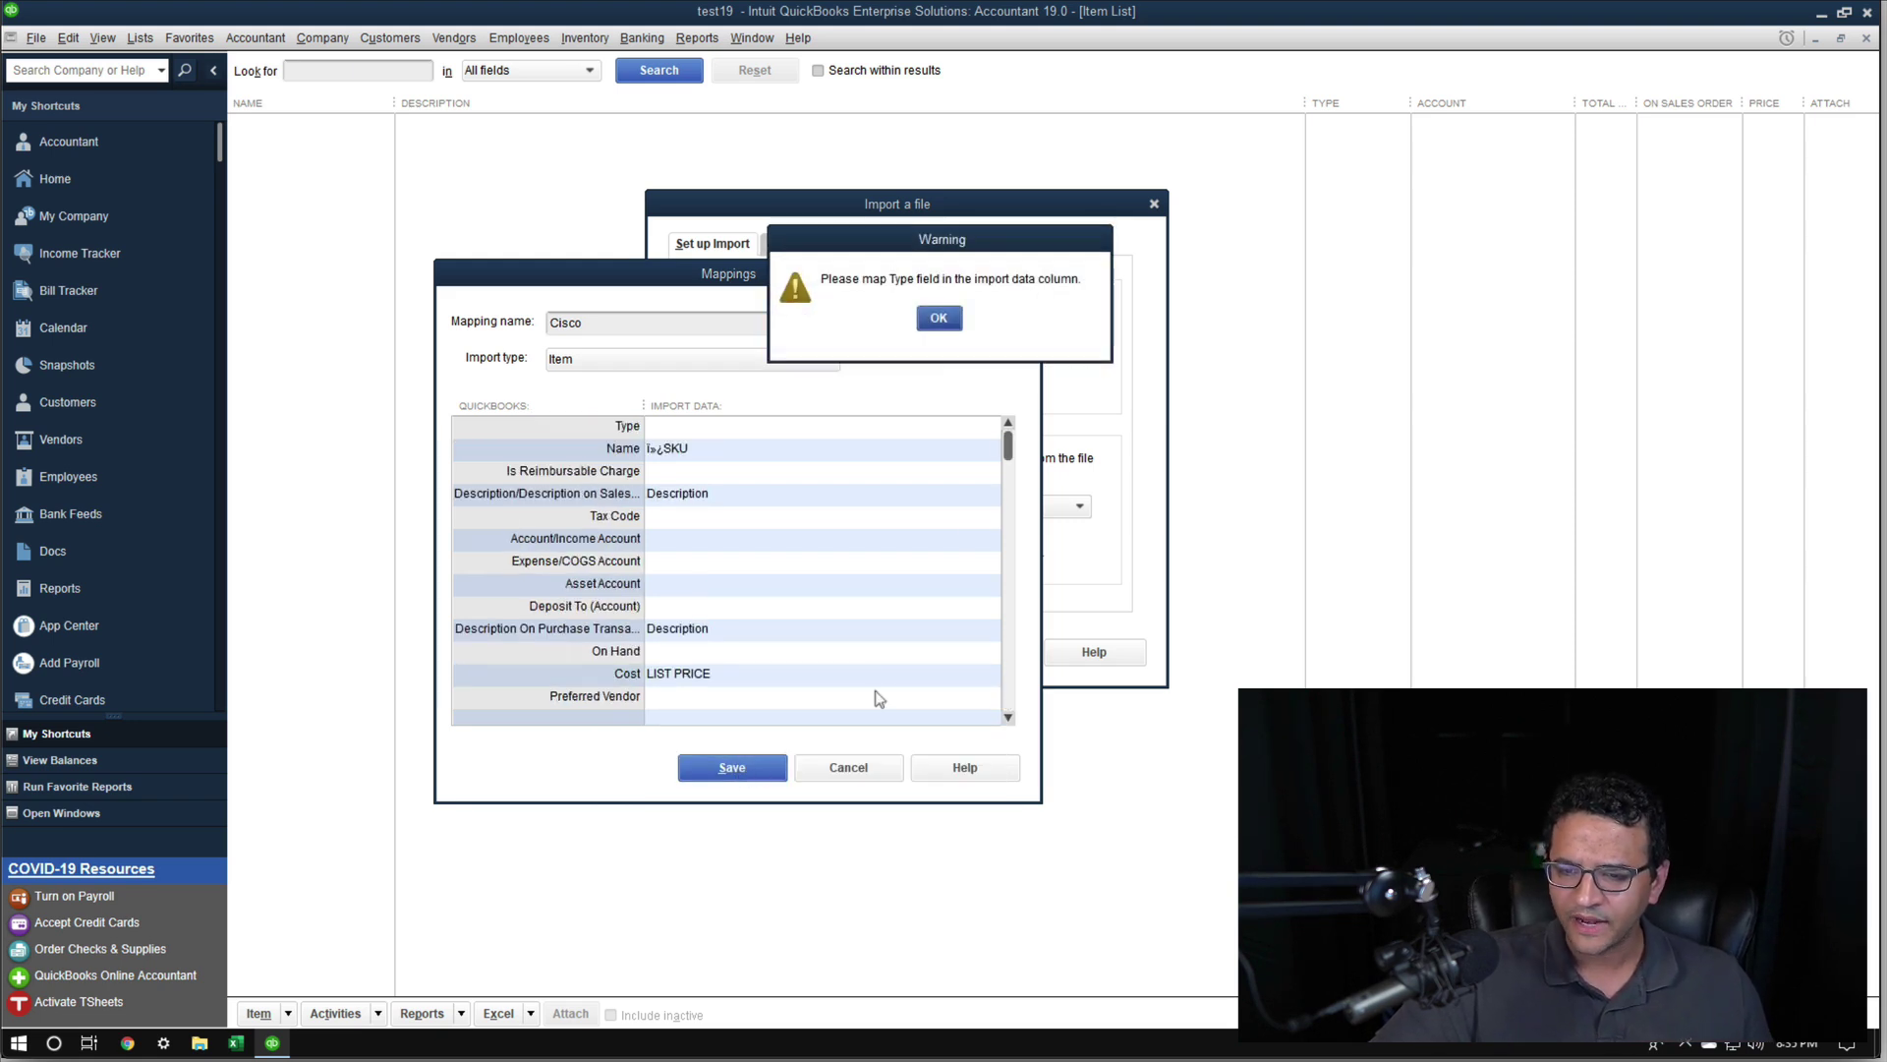
left_click(938, 318)
left_click(849, 768)
Switch to Excel and open the recent items.csv file as delimited text split at commas
left_click(236, 1043)
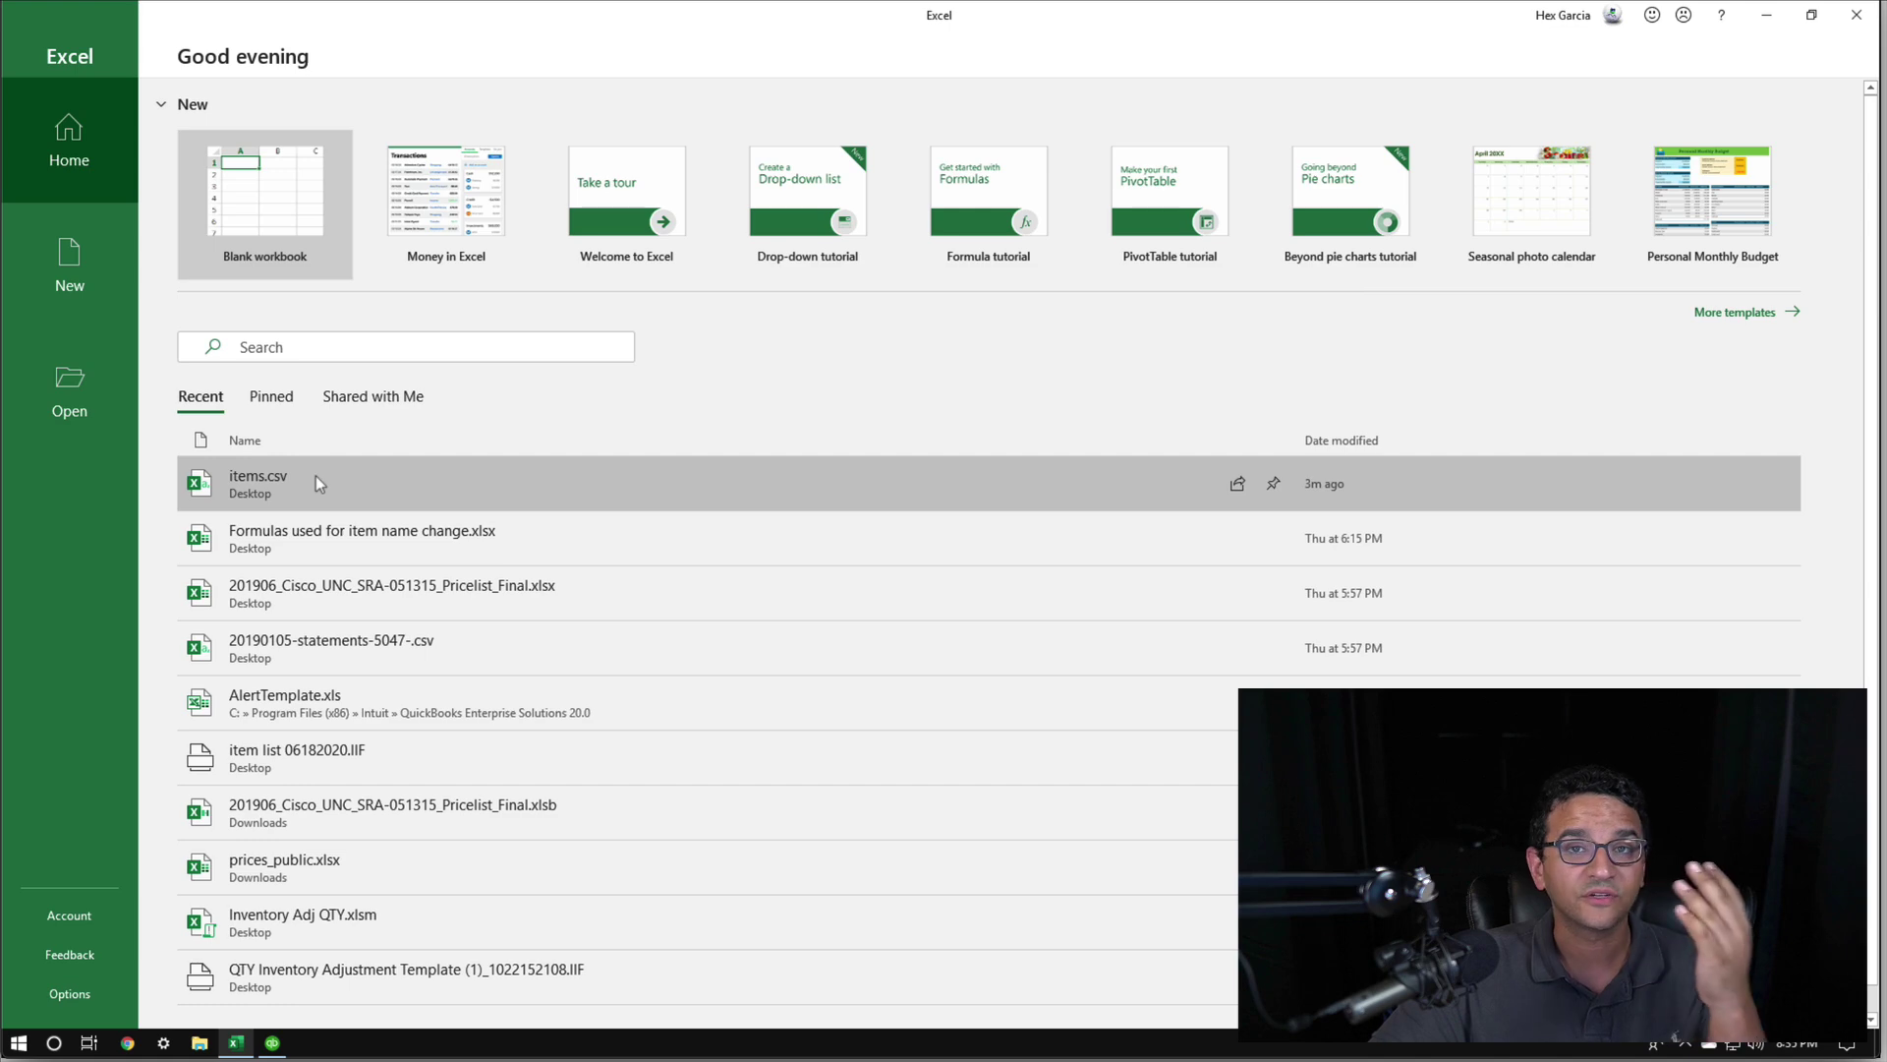
left_click(315, 477)
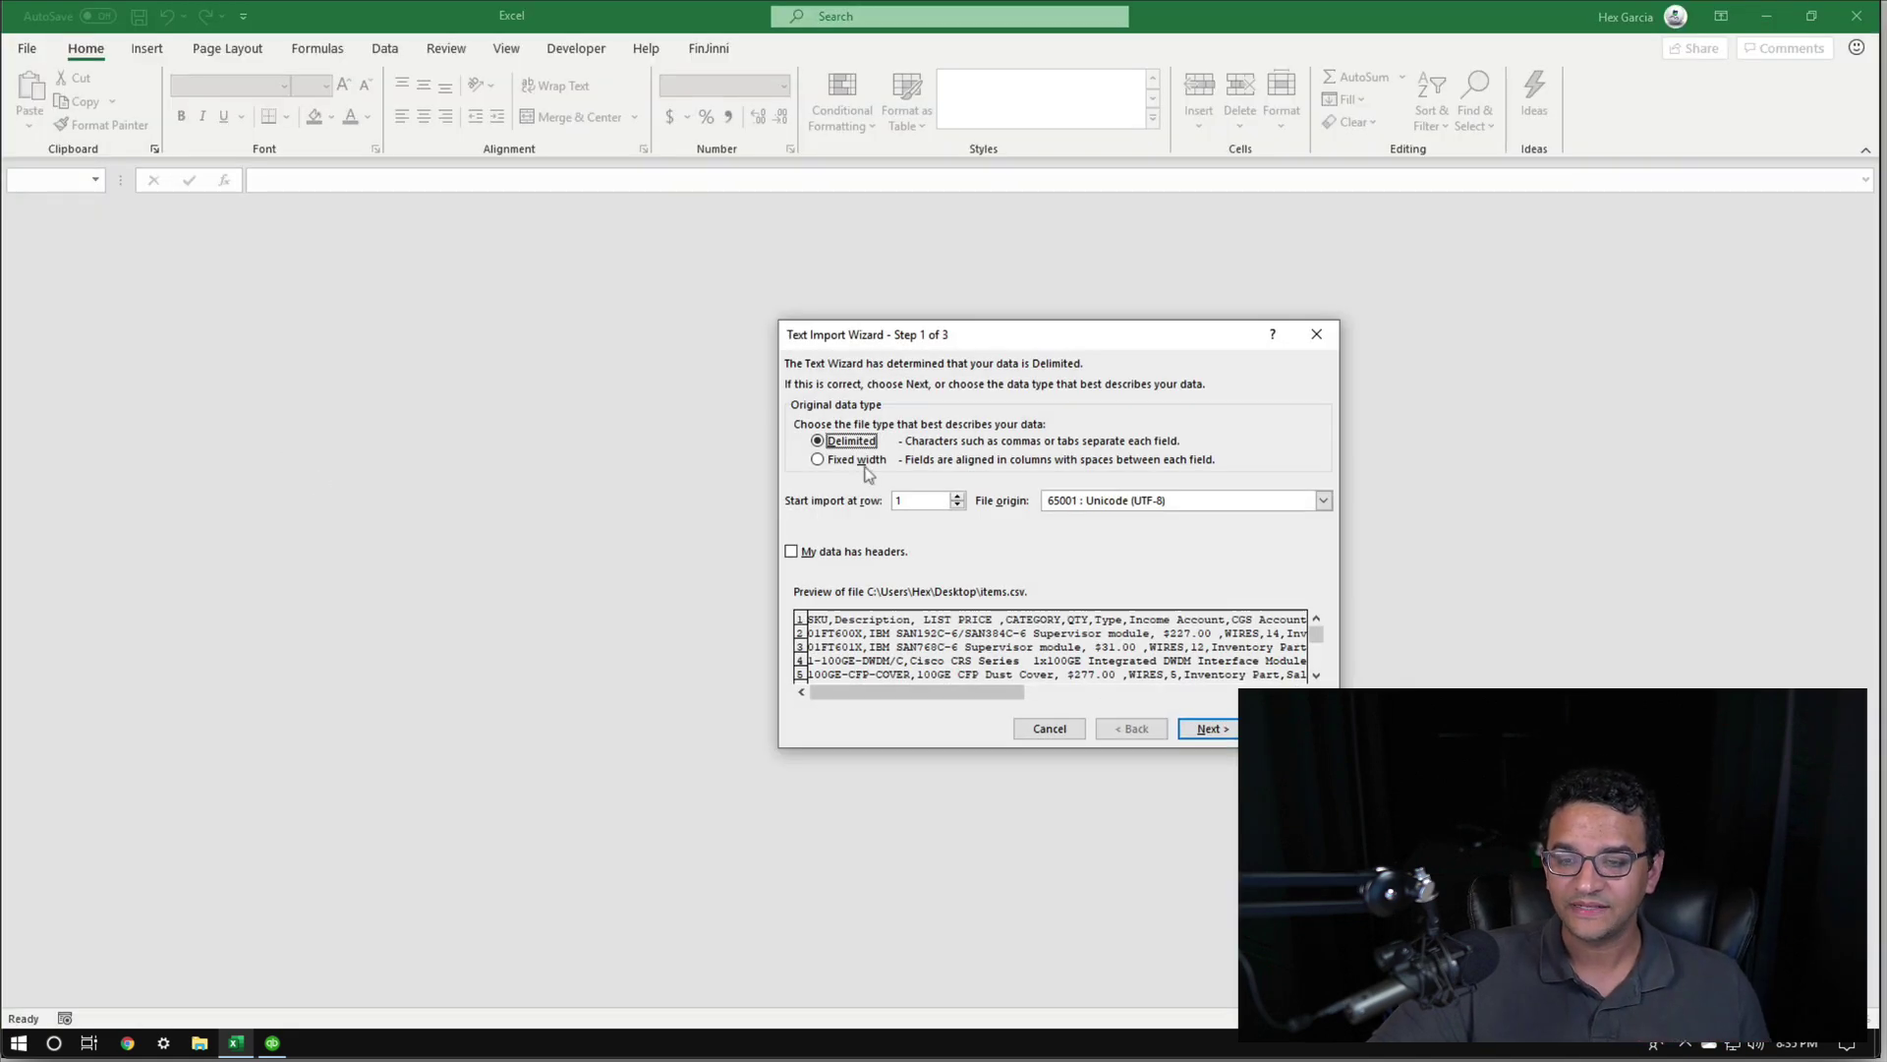
left_click(1209, 728)
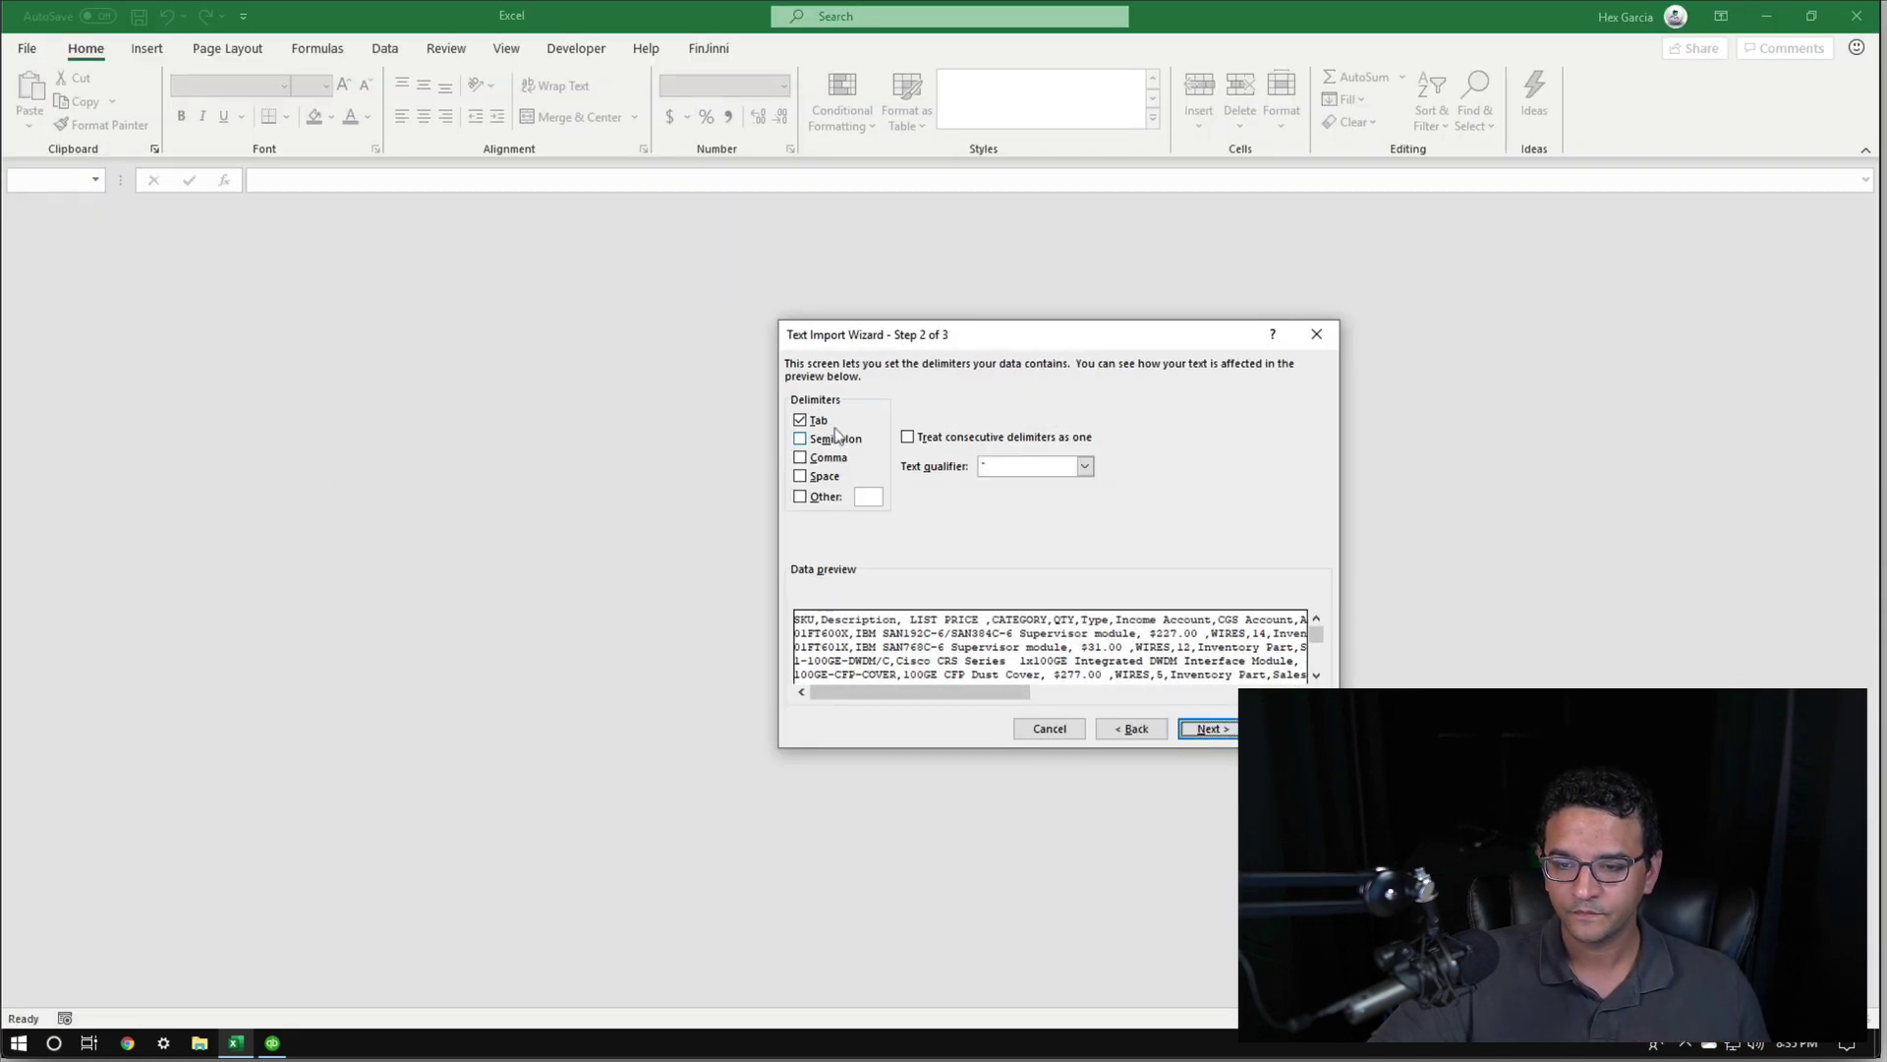
left_click(801, 420)
left_click(800, 438)
left_click(800, 458)
left_click(1178, 724)
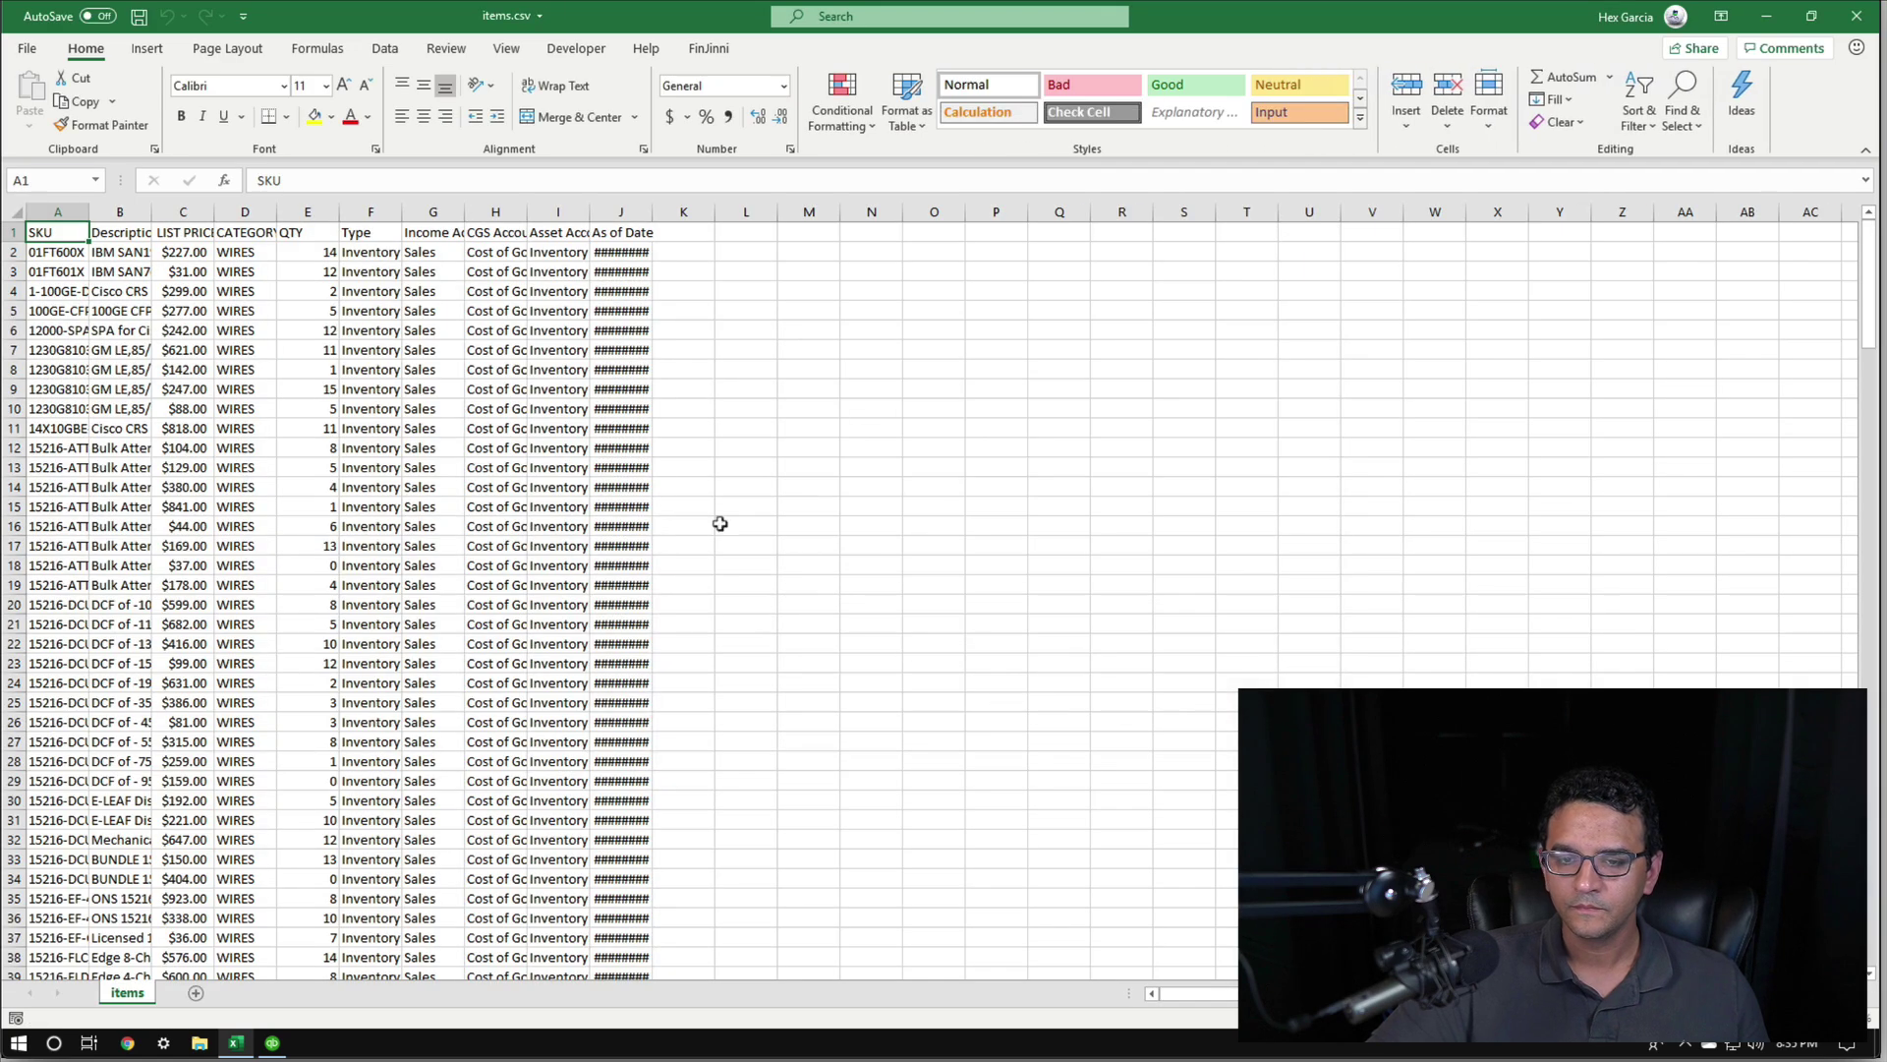
Autofit the widths of columns A through J to their contents
left_click_drag(57, 212, 652, 195)
double_click(88, 211)
left_click(808, 447)
Magnify the items worksheet with a custom zoom level
left_click_drag(166, 214, 600, 192)
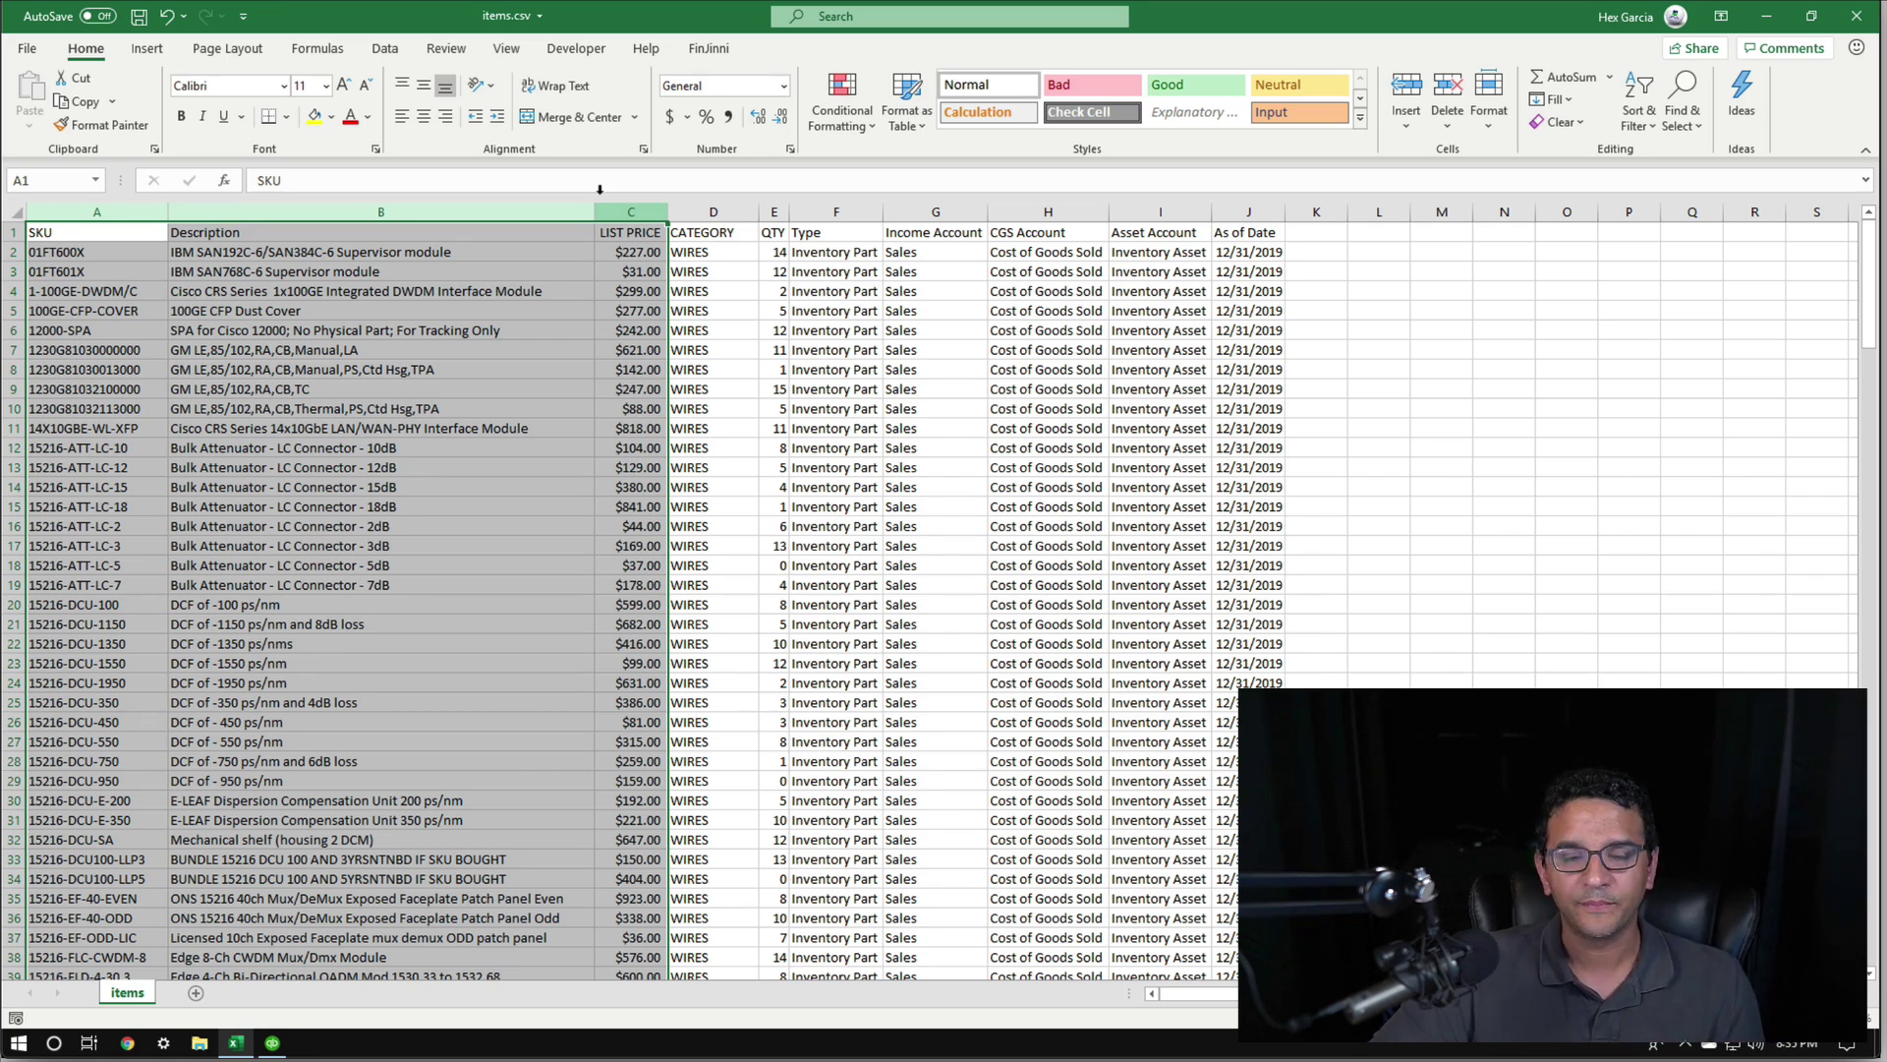
left_click(507, 49)
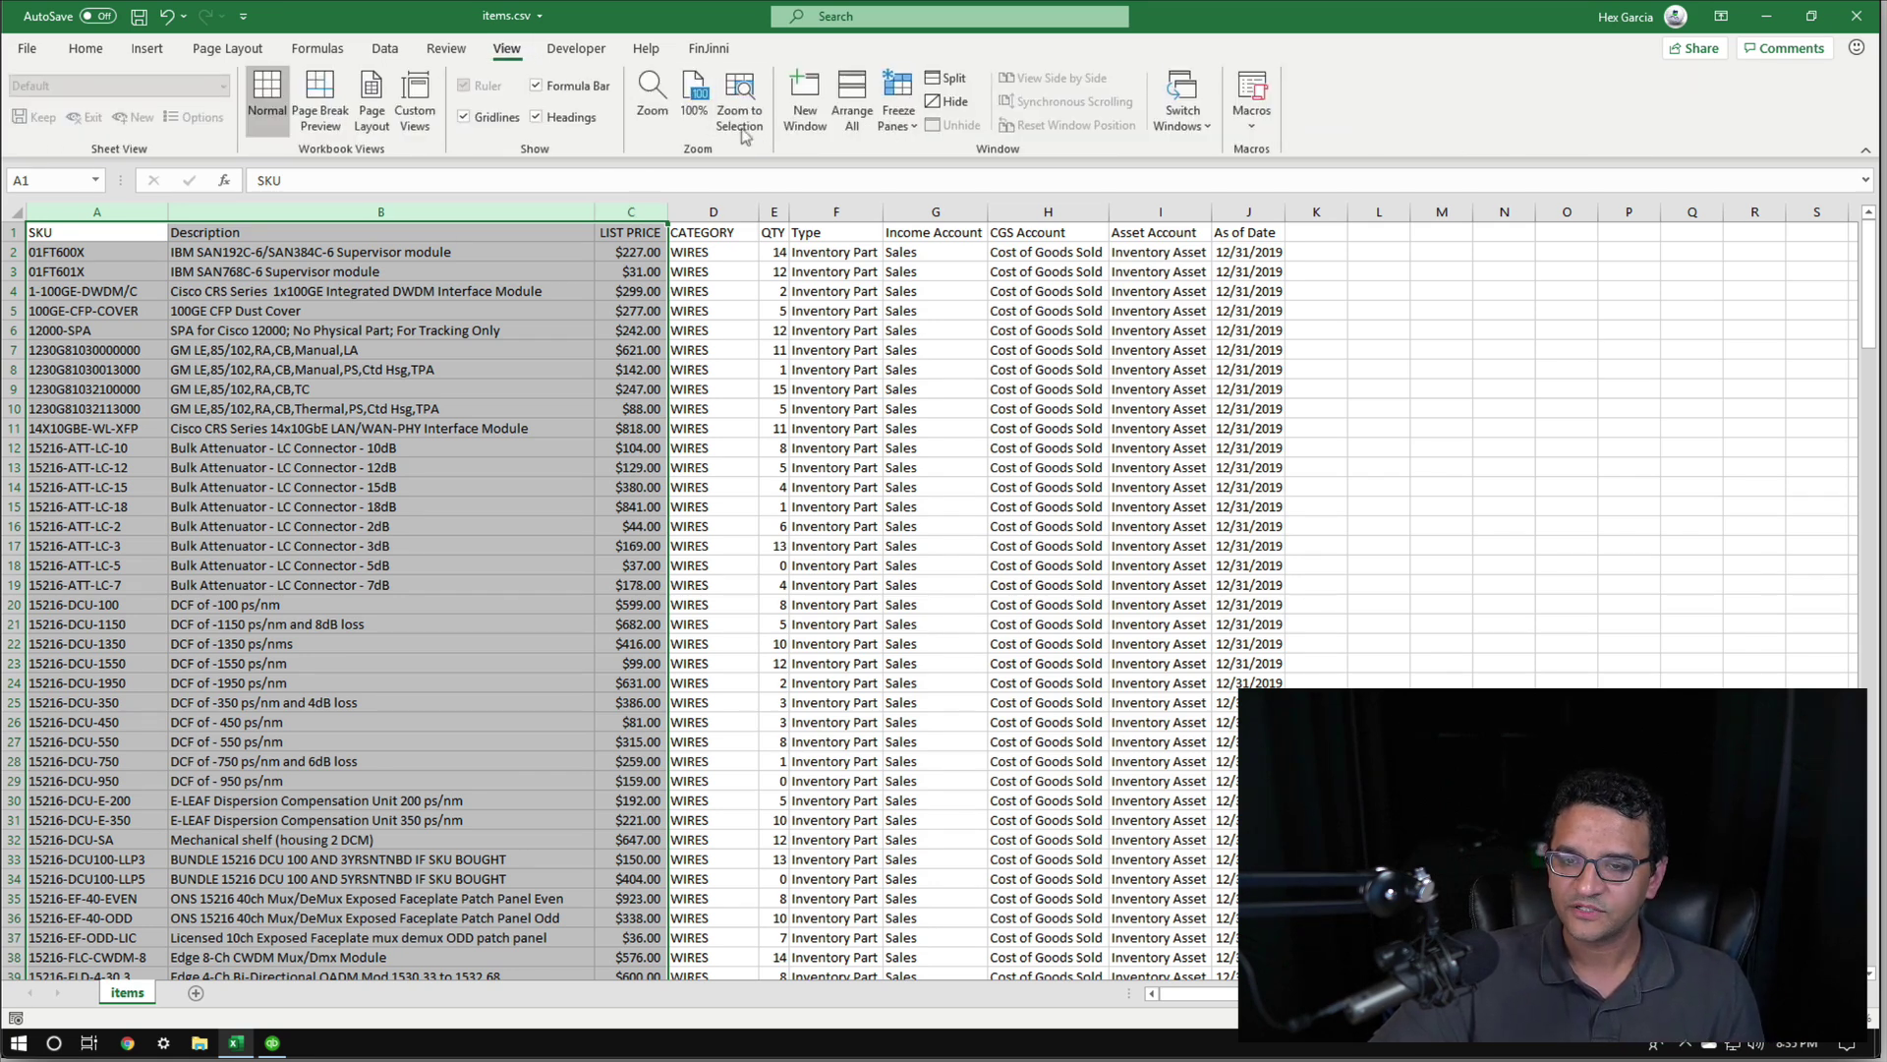
left_click(651, 93)
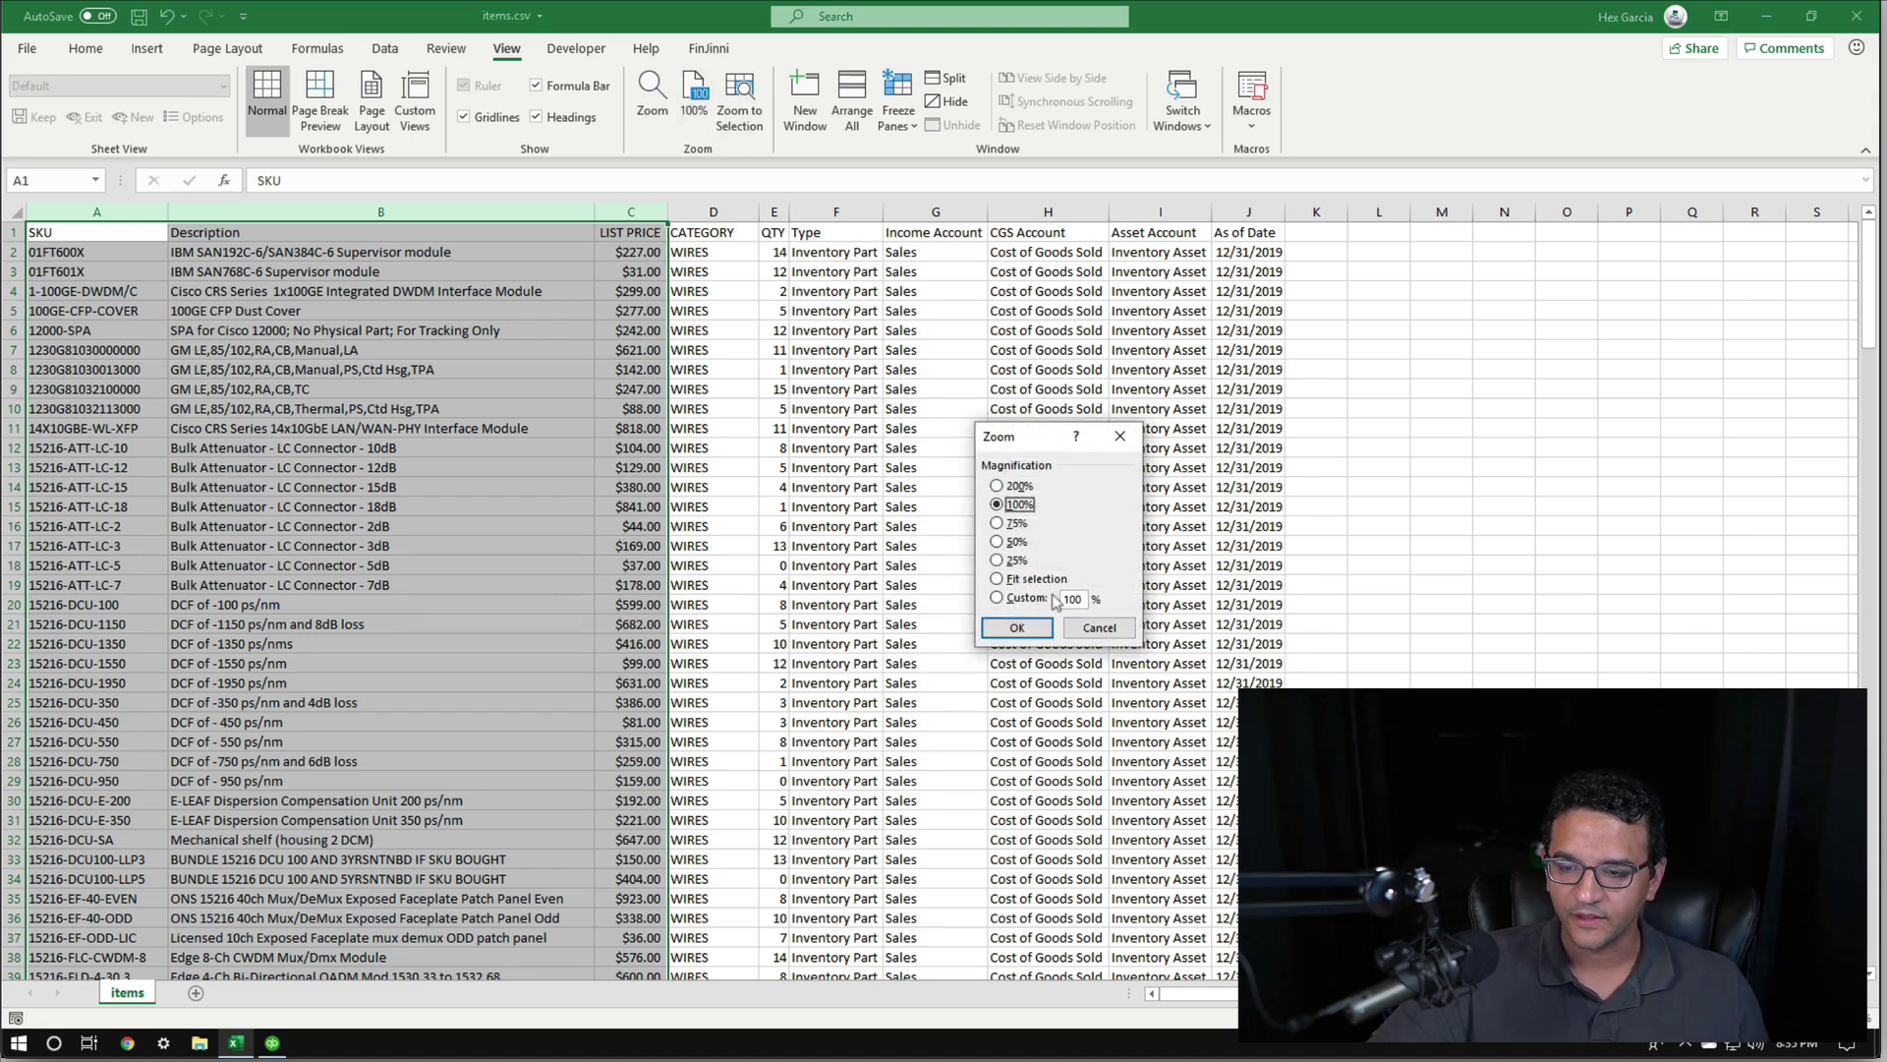
key("Tab")
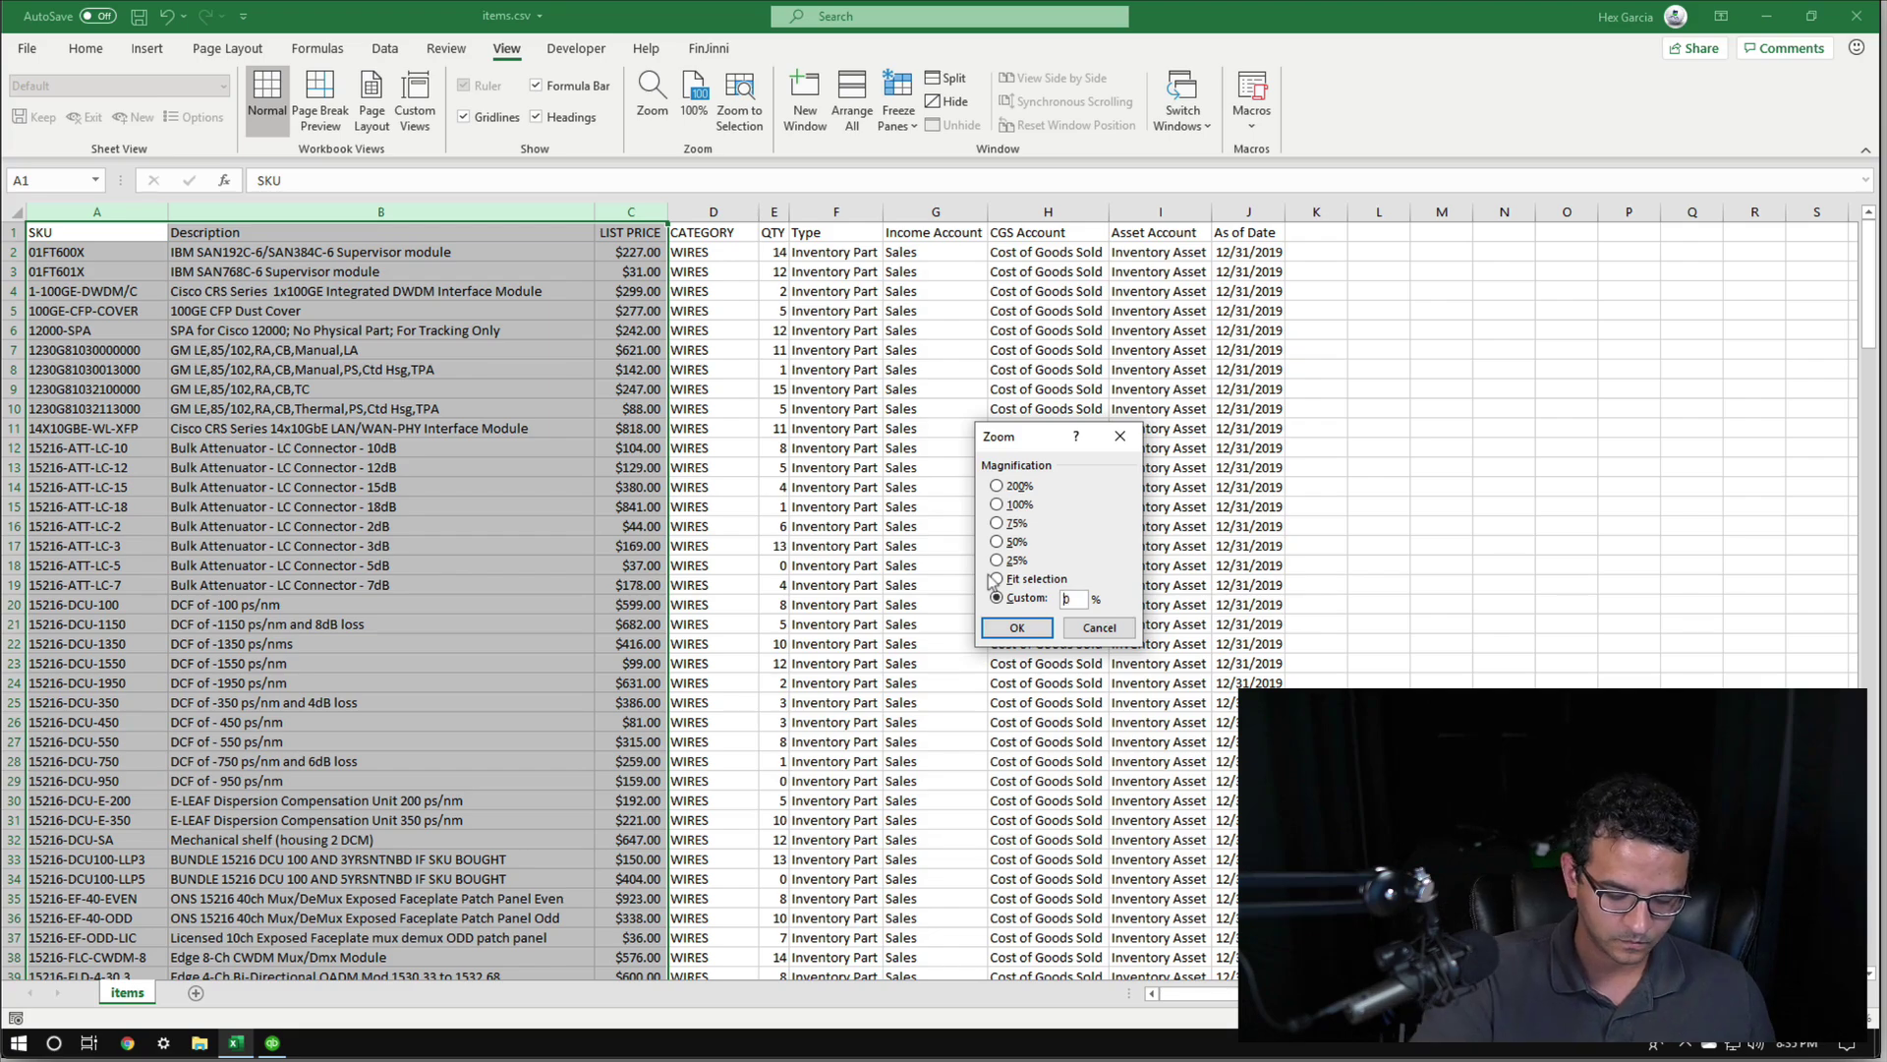
key("Return")
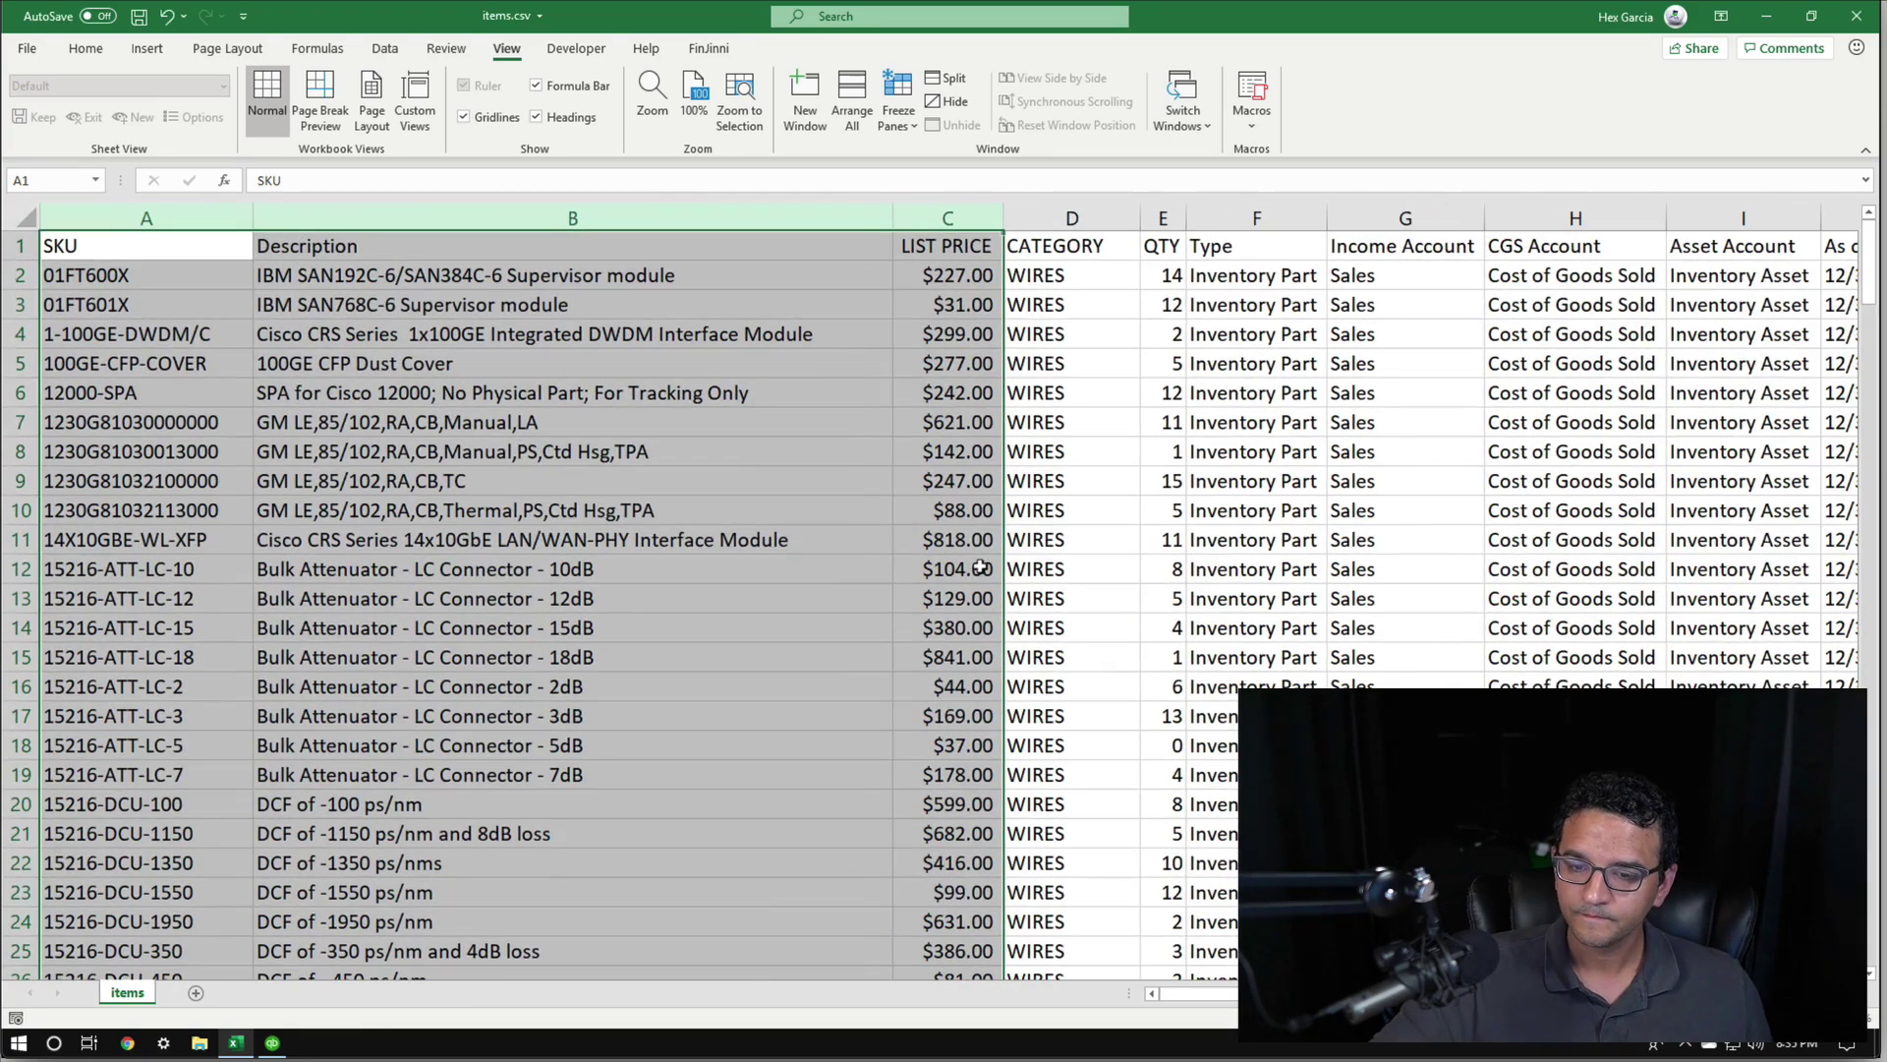
left_click(838, 540)
Examine the SKU, Description, LIST PRICE and CATEGORY columns and widen the QTY column slightly
left_click(138, 210)
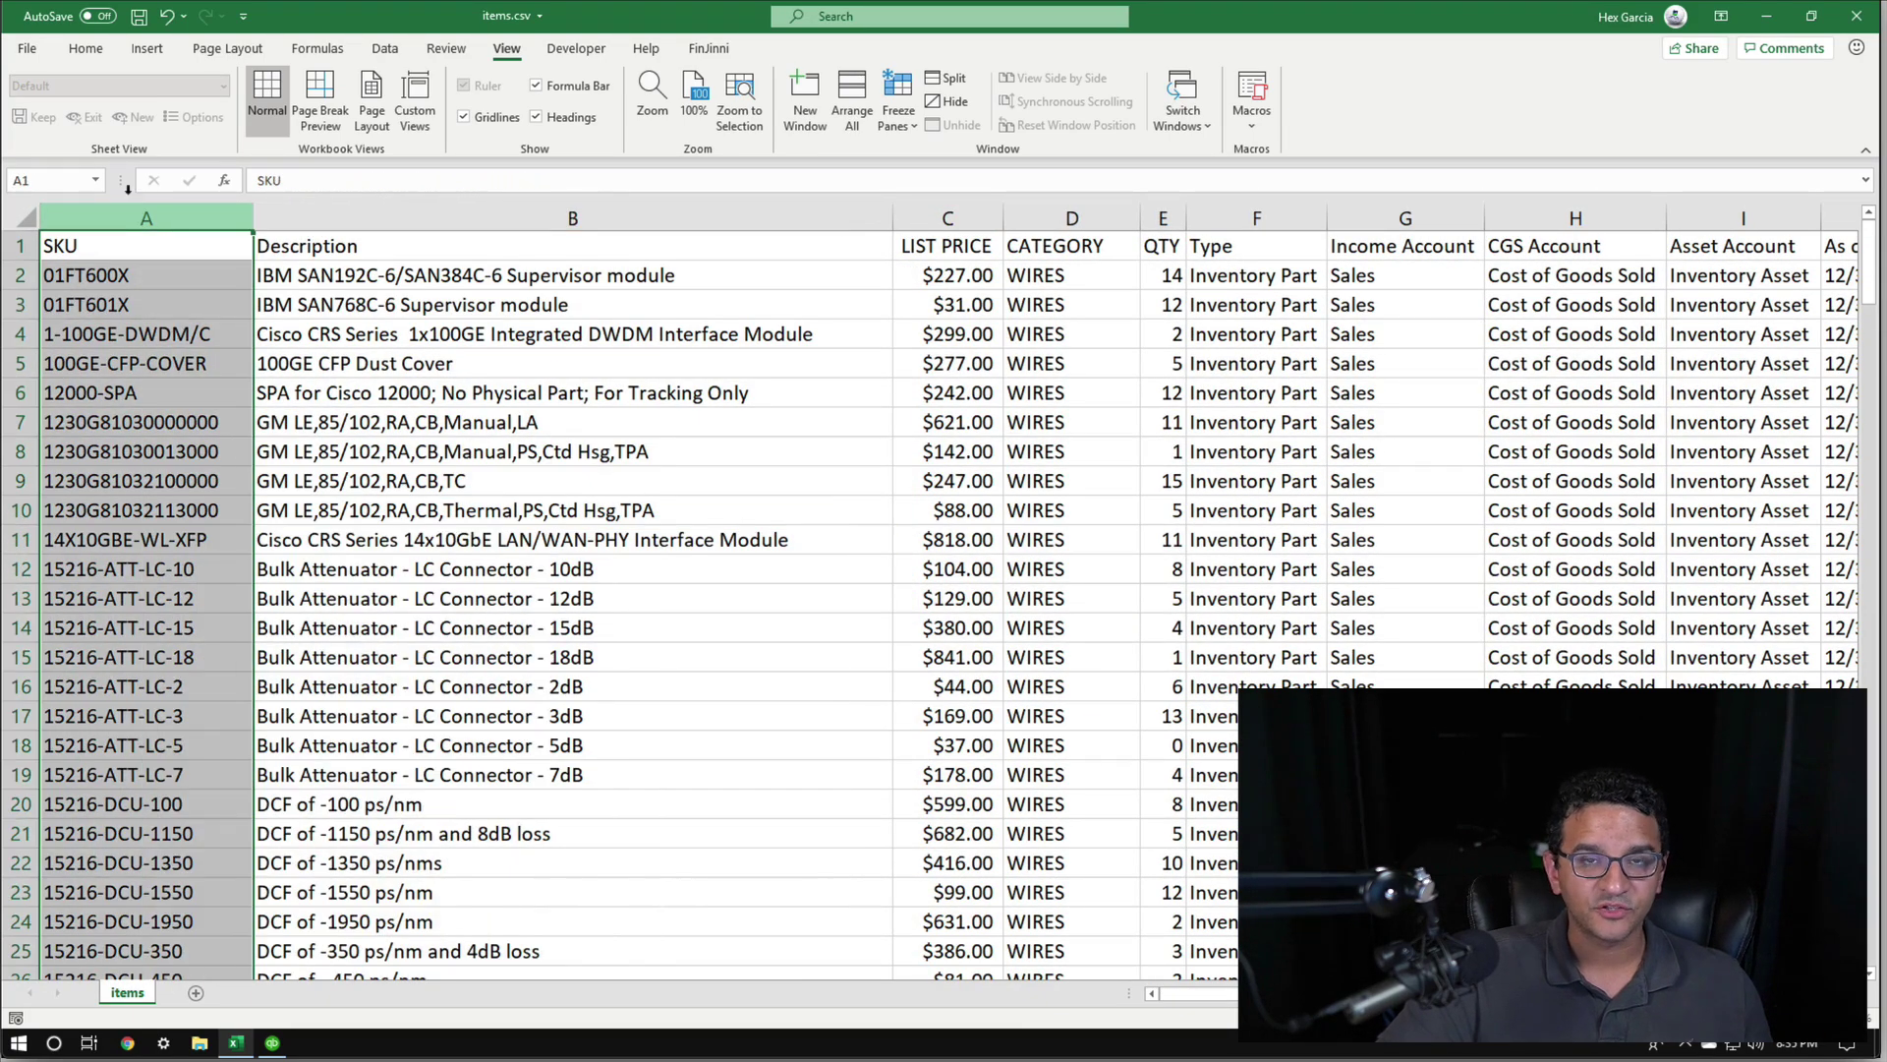
left_click(590, 209)
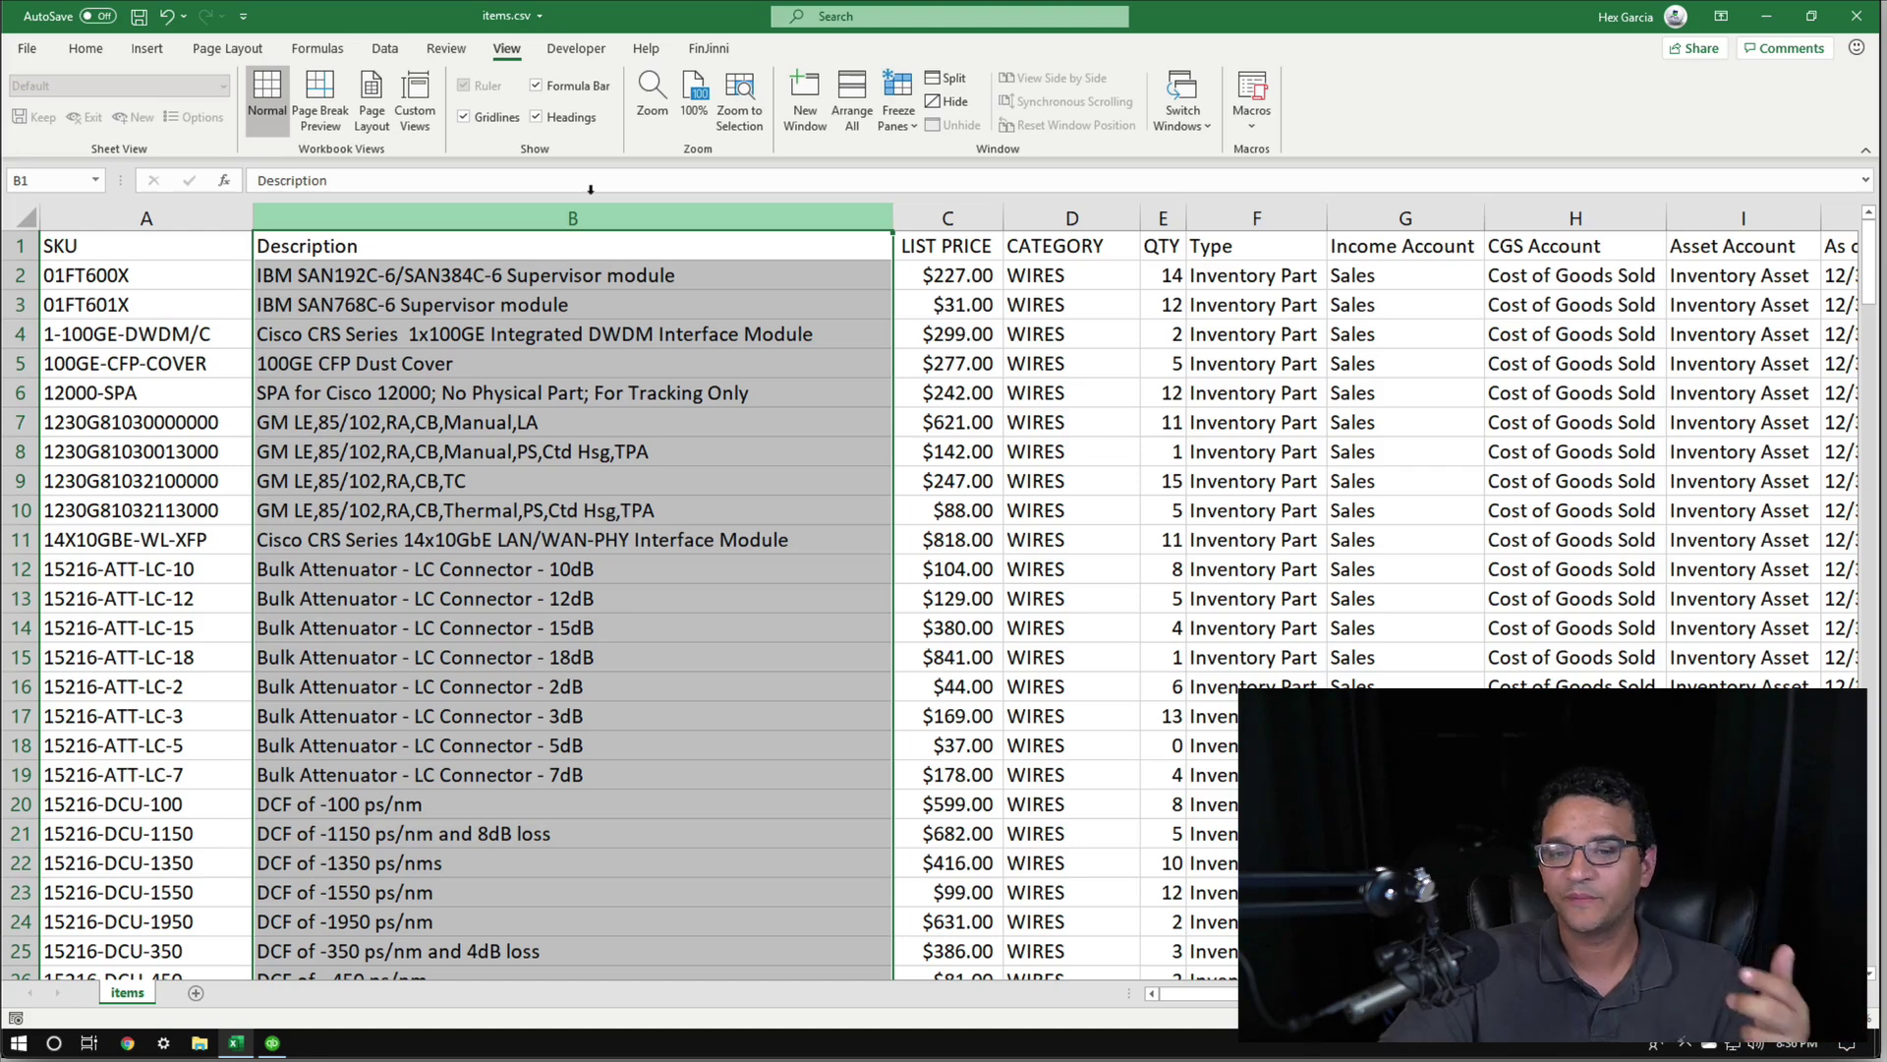
left_click(917, 207)
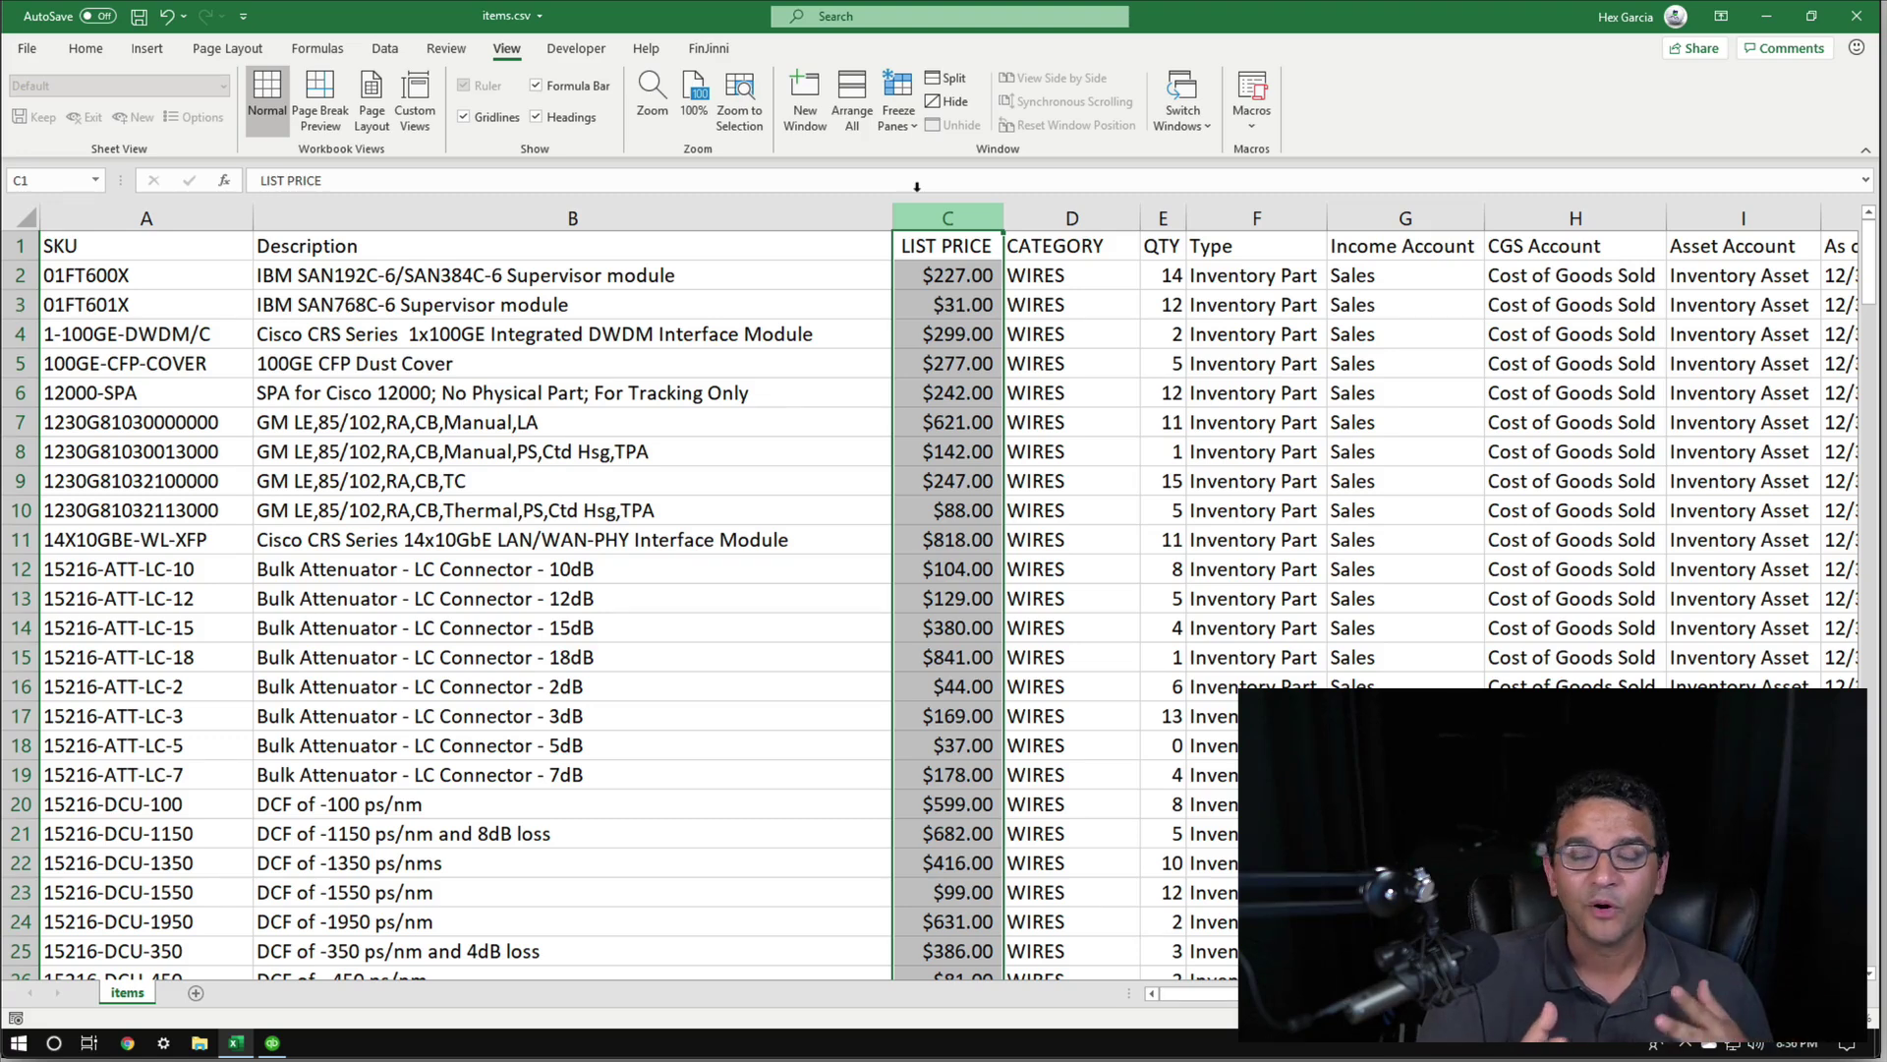
left_click(1078, 197)
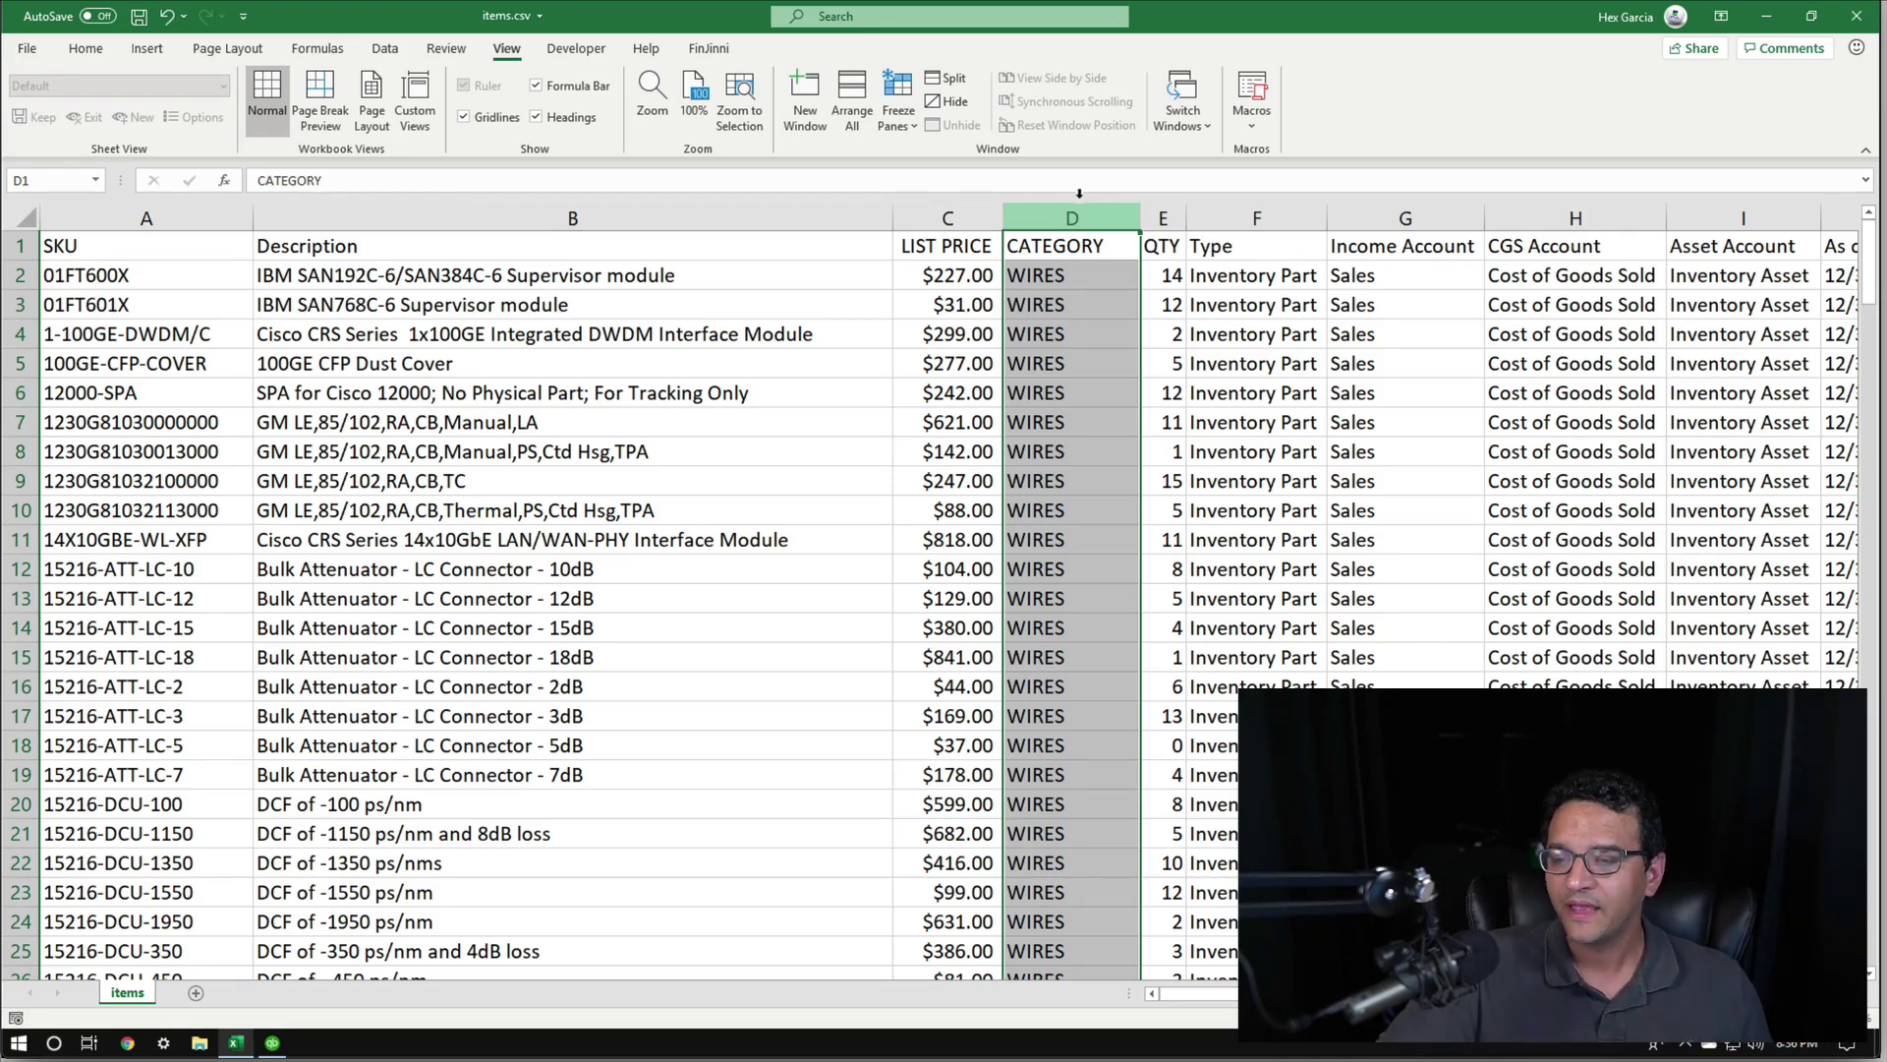
left_click(1154, 203)
left_click_drag(1186, 204, 1202, 204)
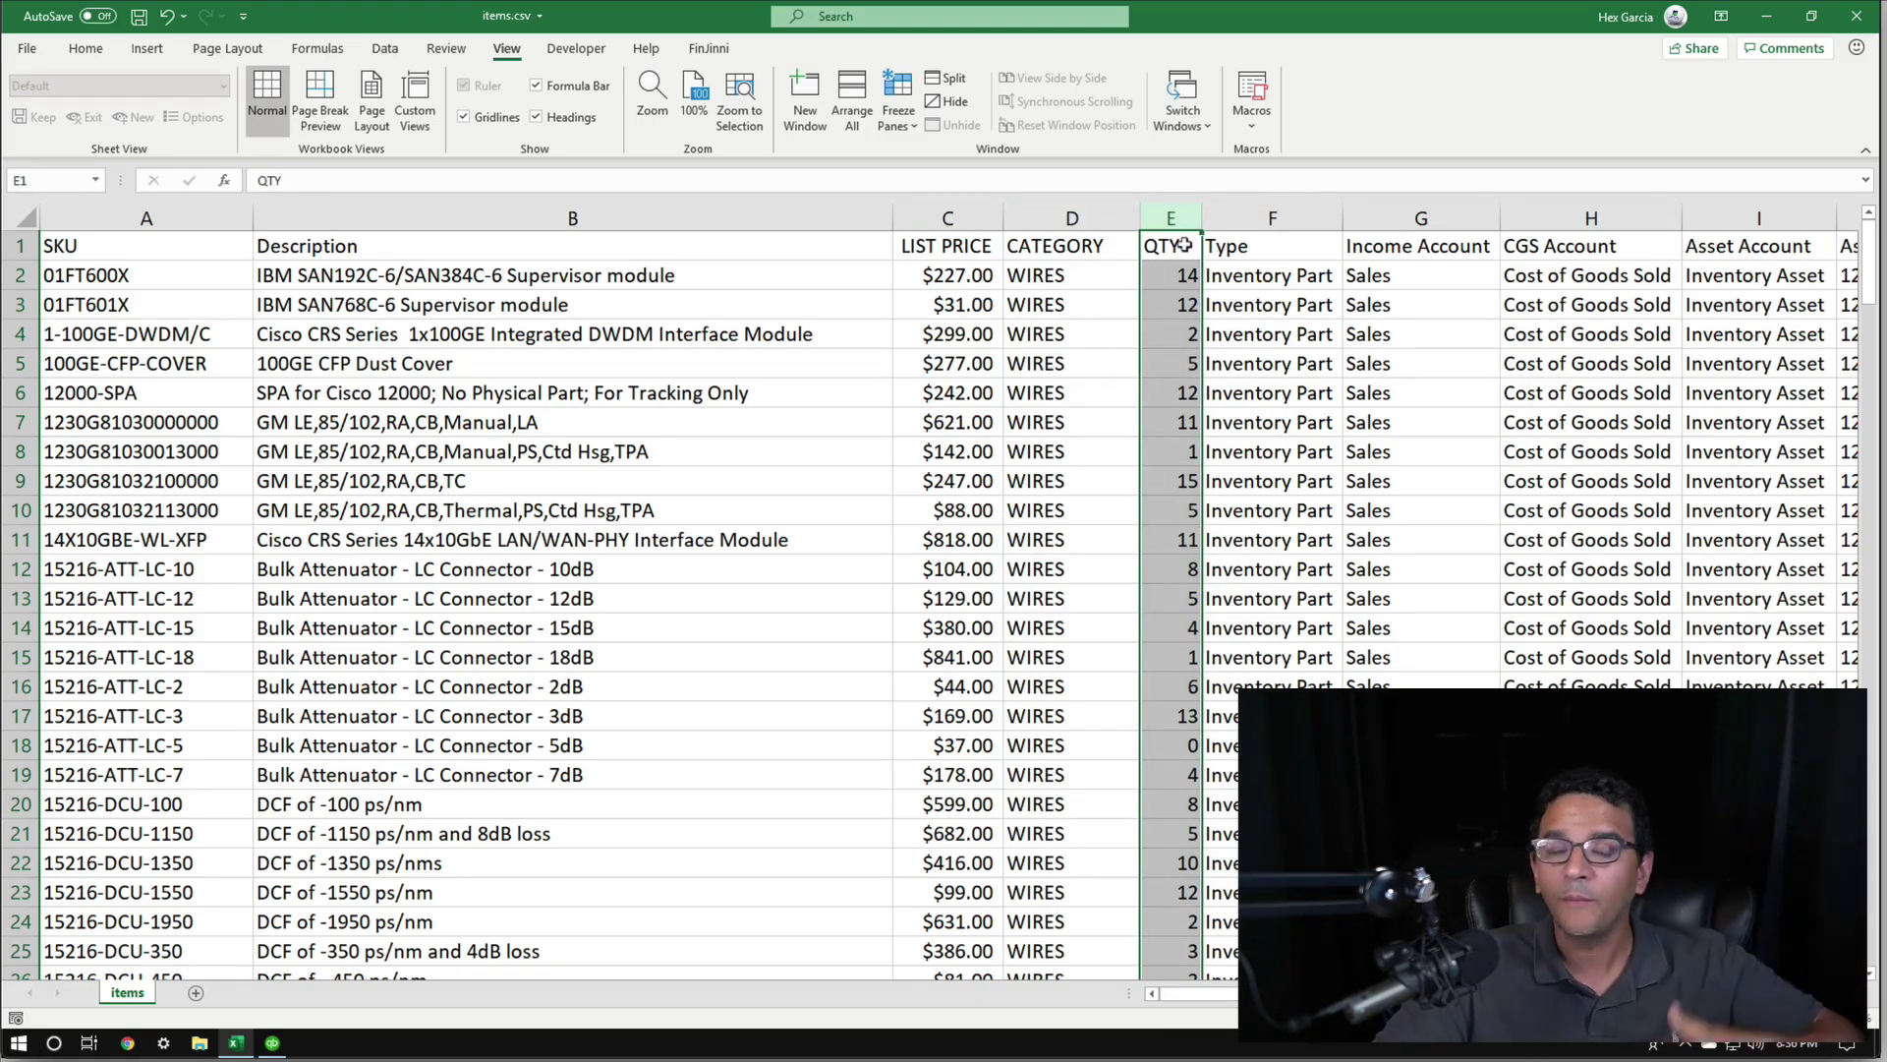
left_click(1214, 300)
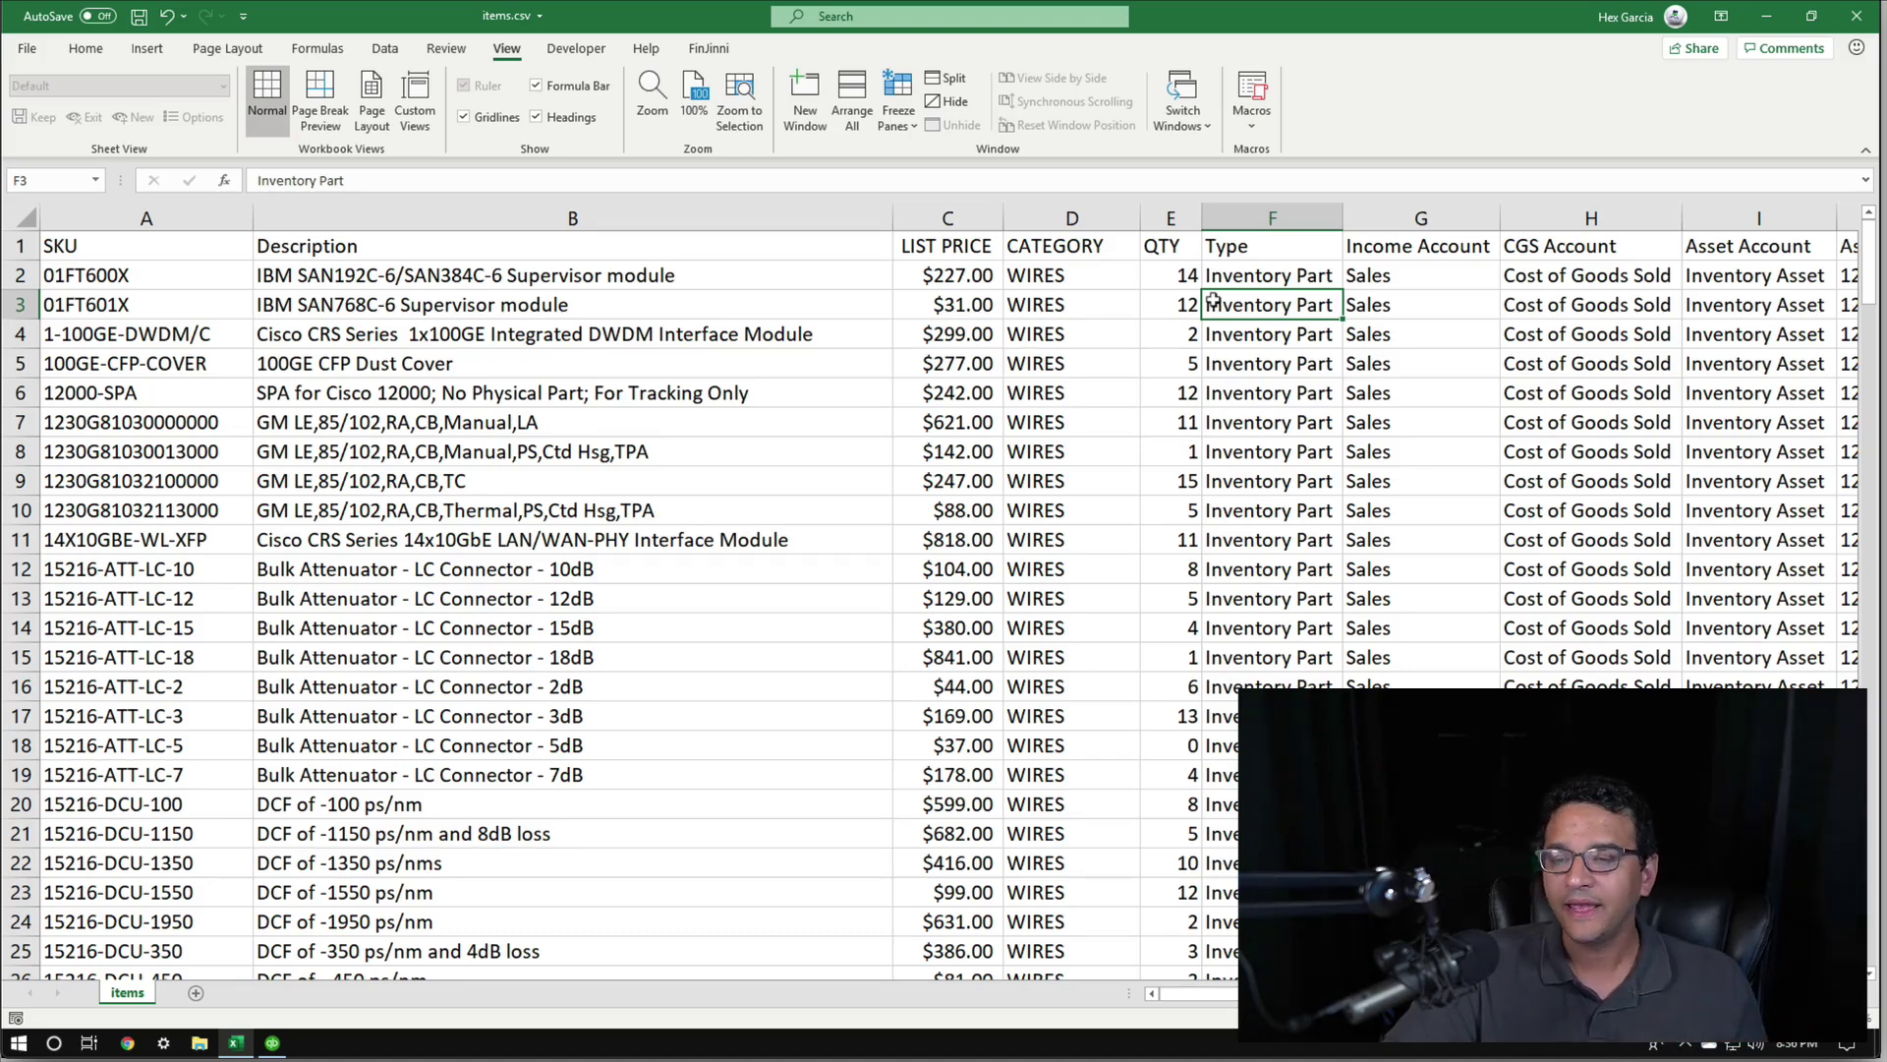
Check the import dialog in QuickBooks and return to Excel to examine the QTY and Type columns of items.csv
left_click(274, 1040)
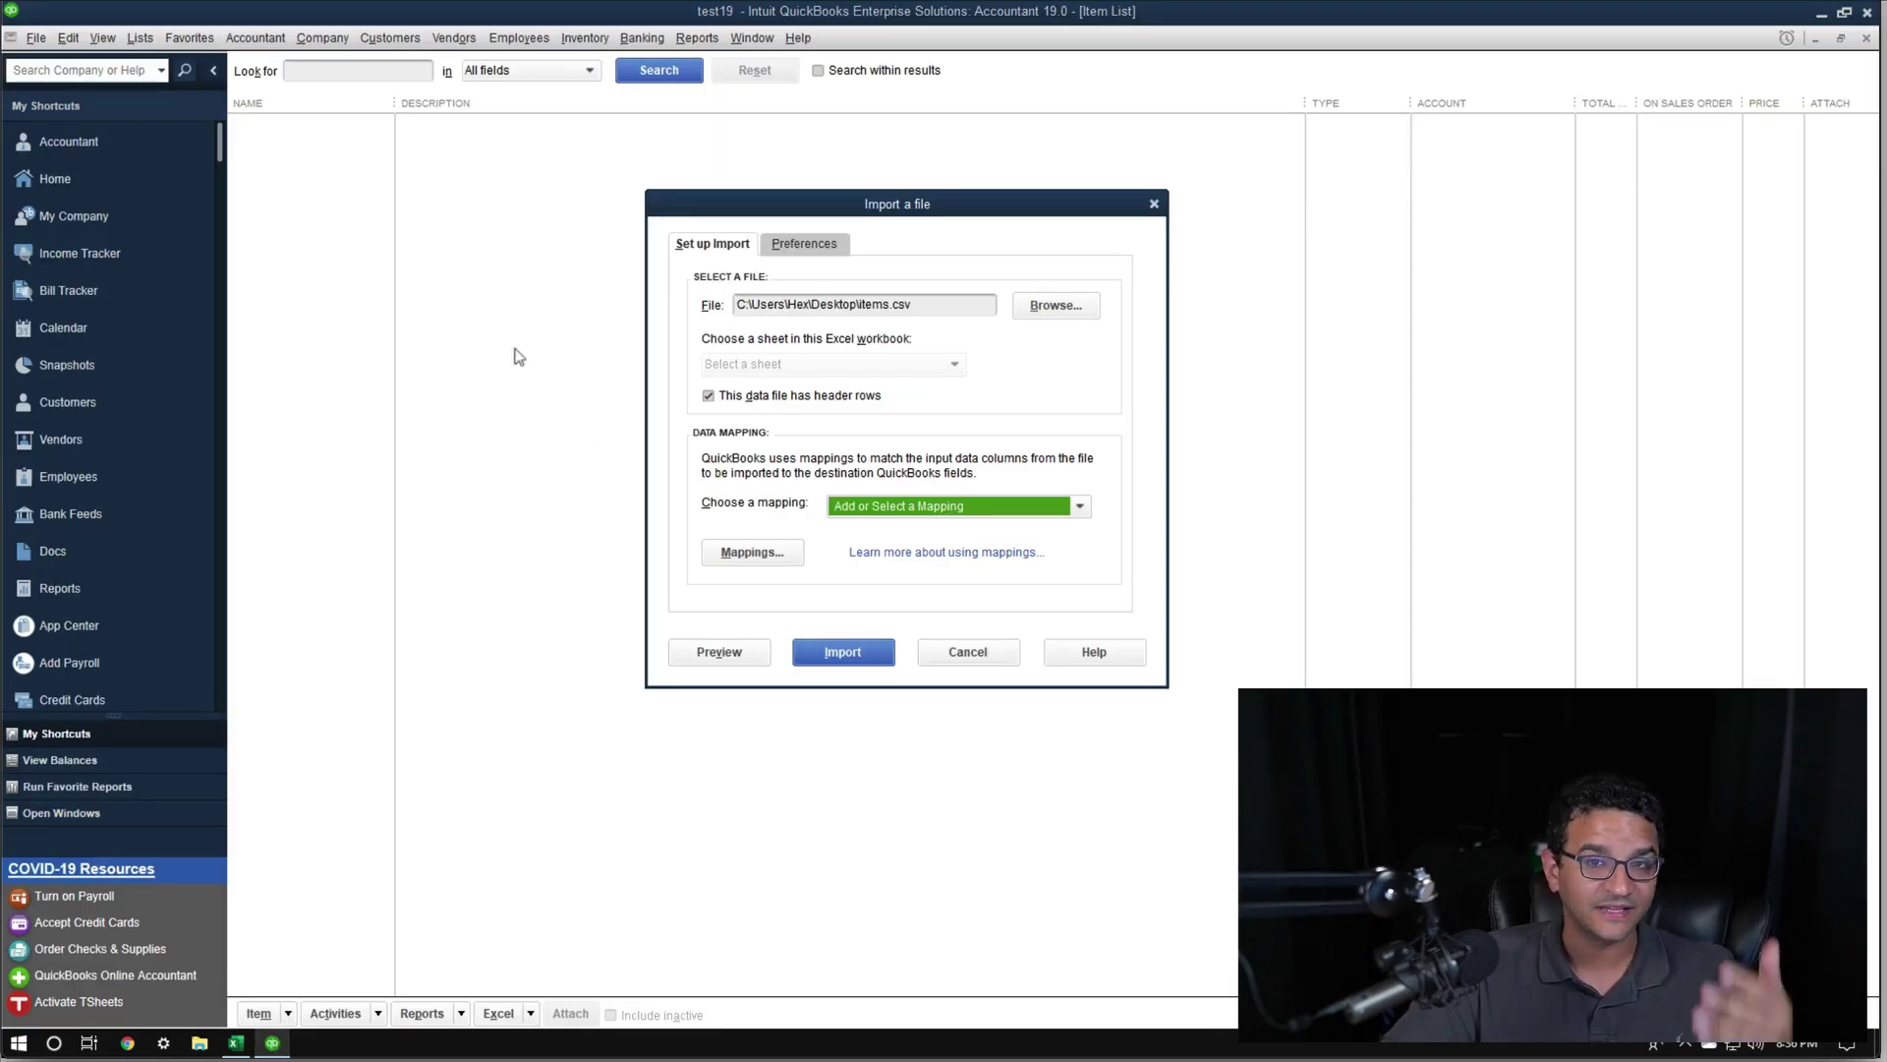
left_click(246, 1042)
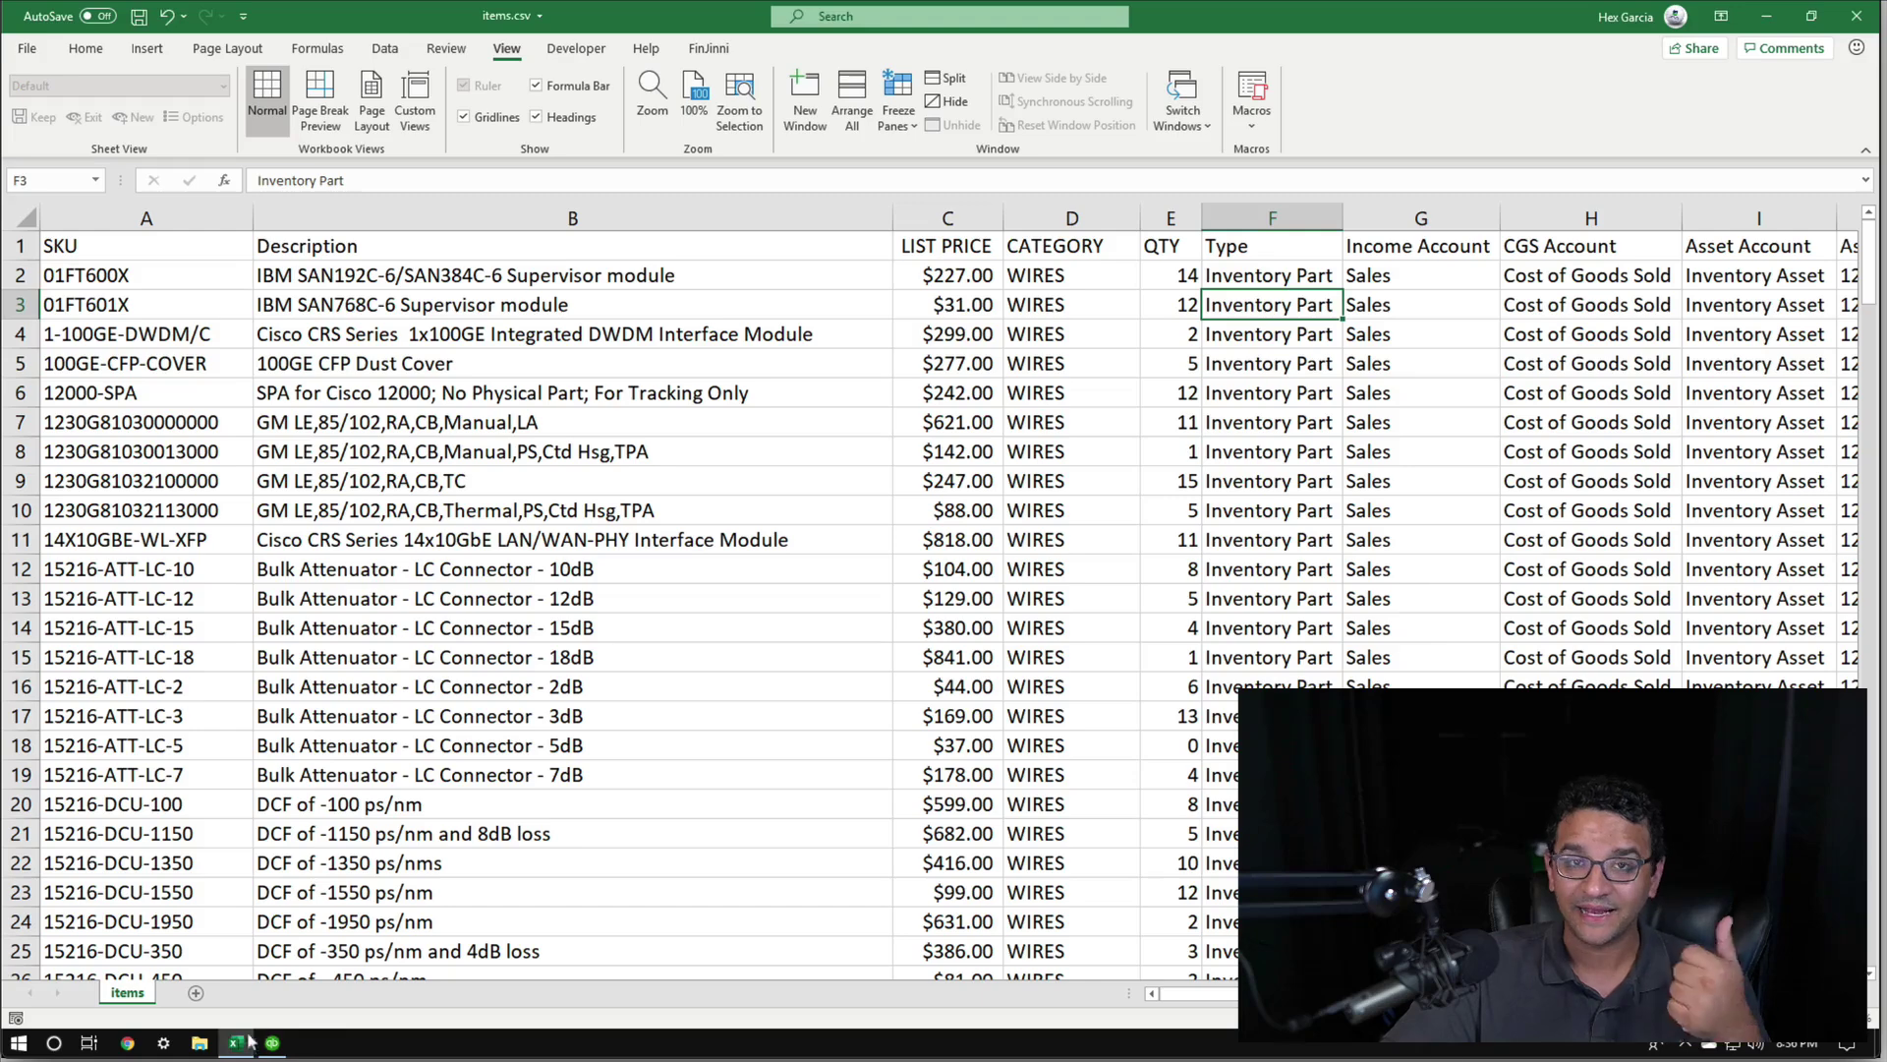
left_click(1146, 208)
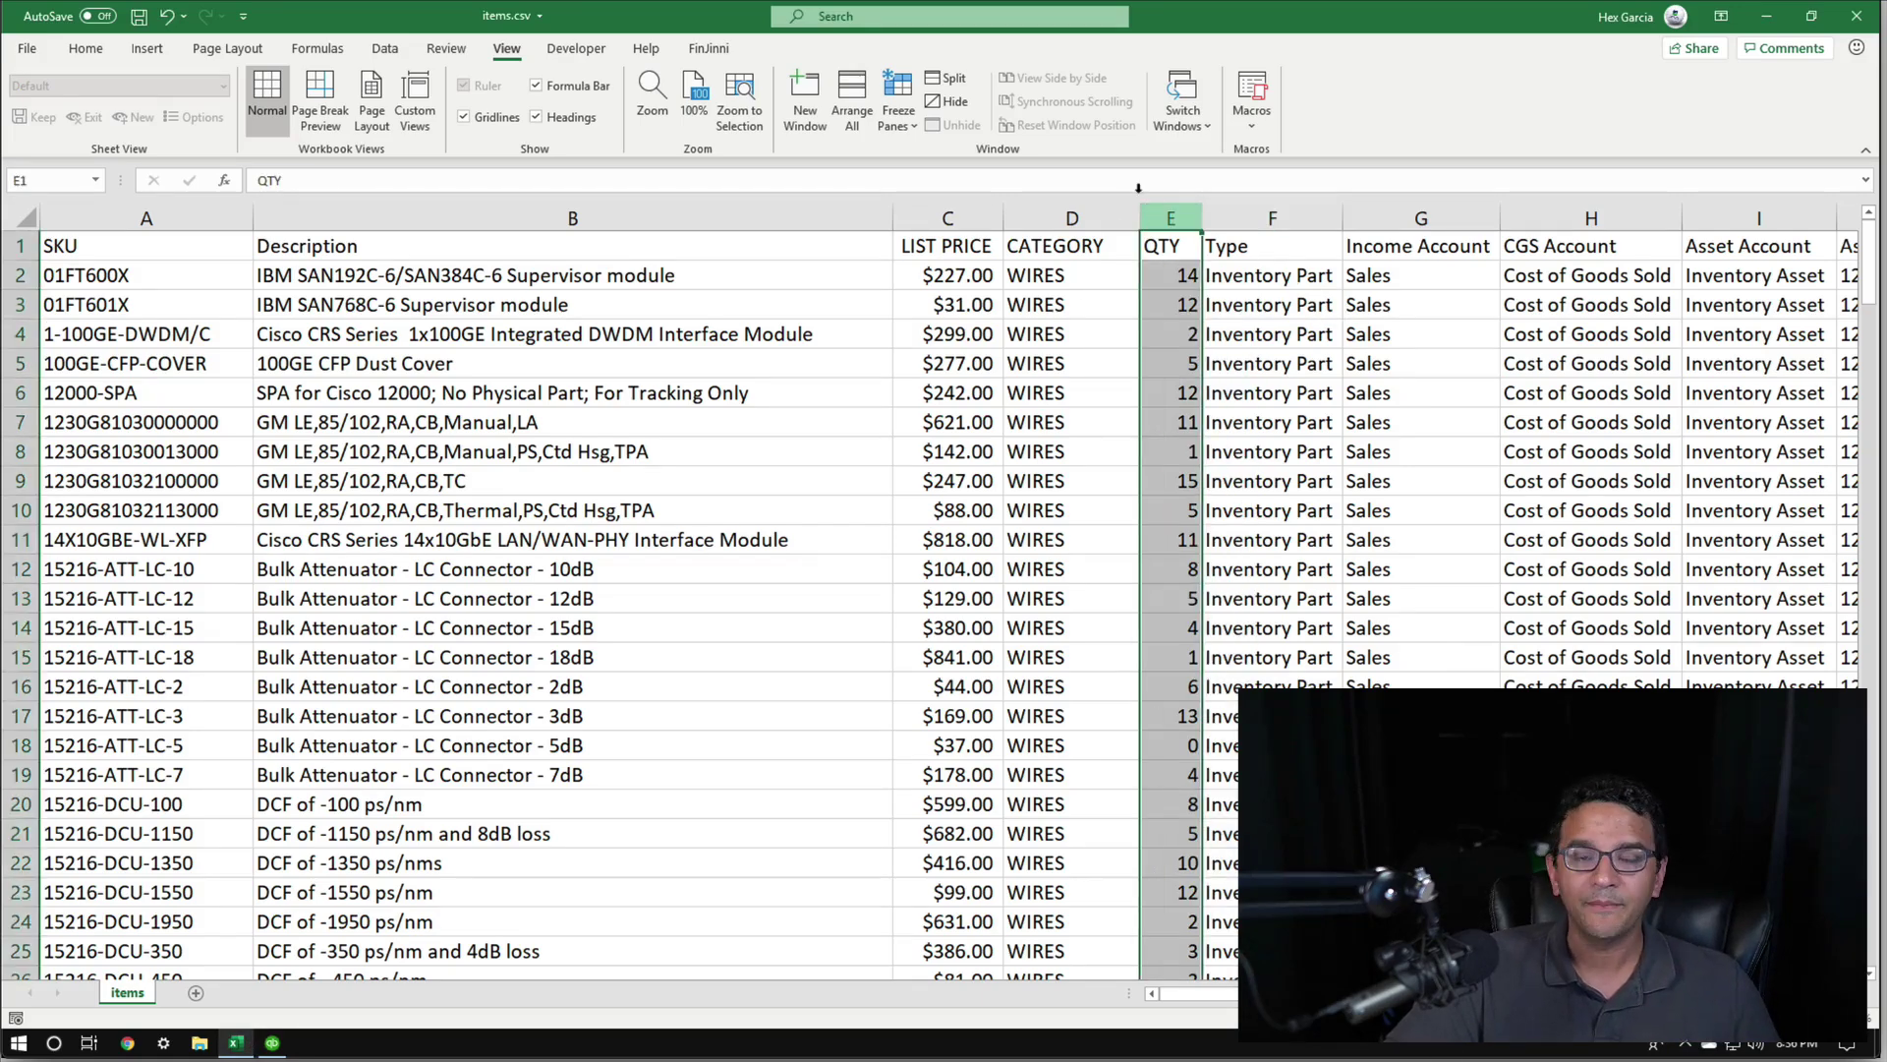
scroll(943, 590, "right", 2)
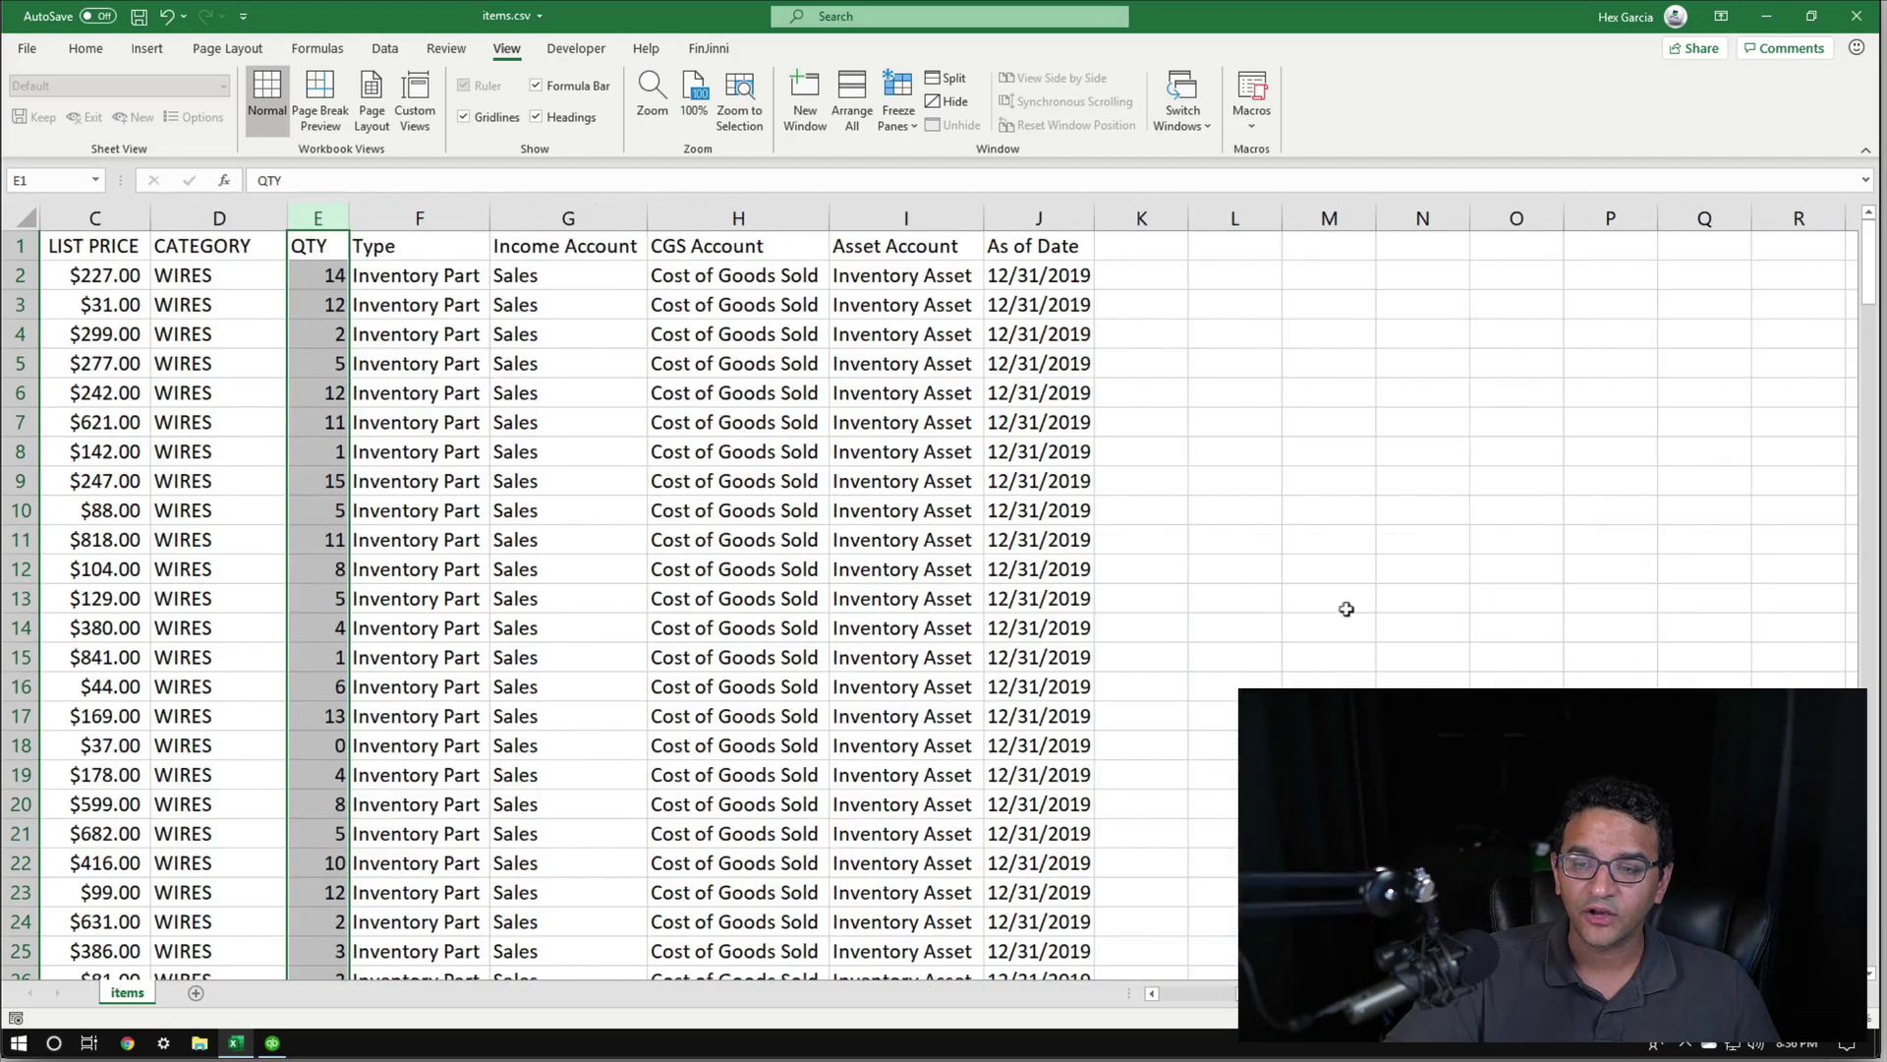
left_click(420, 218)
left_click(414, 280)
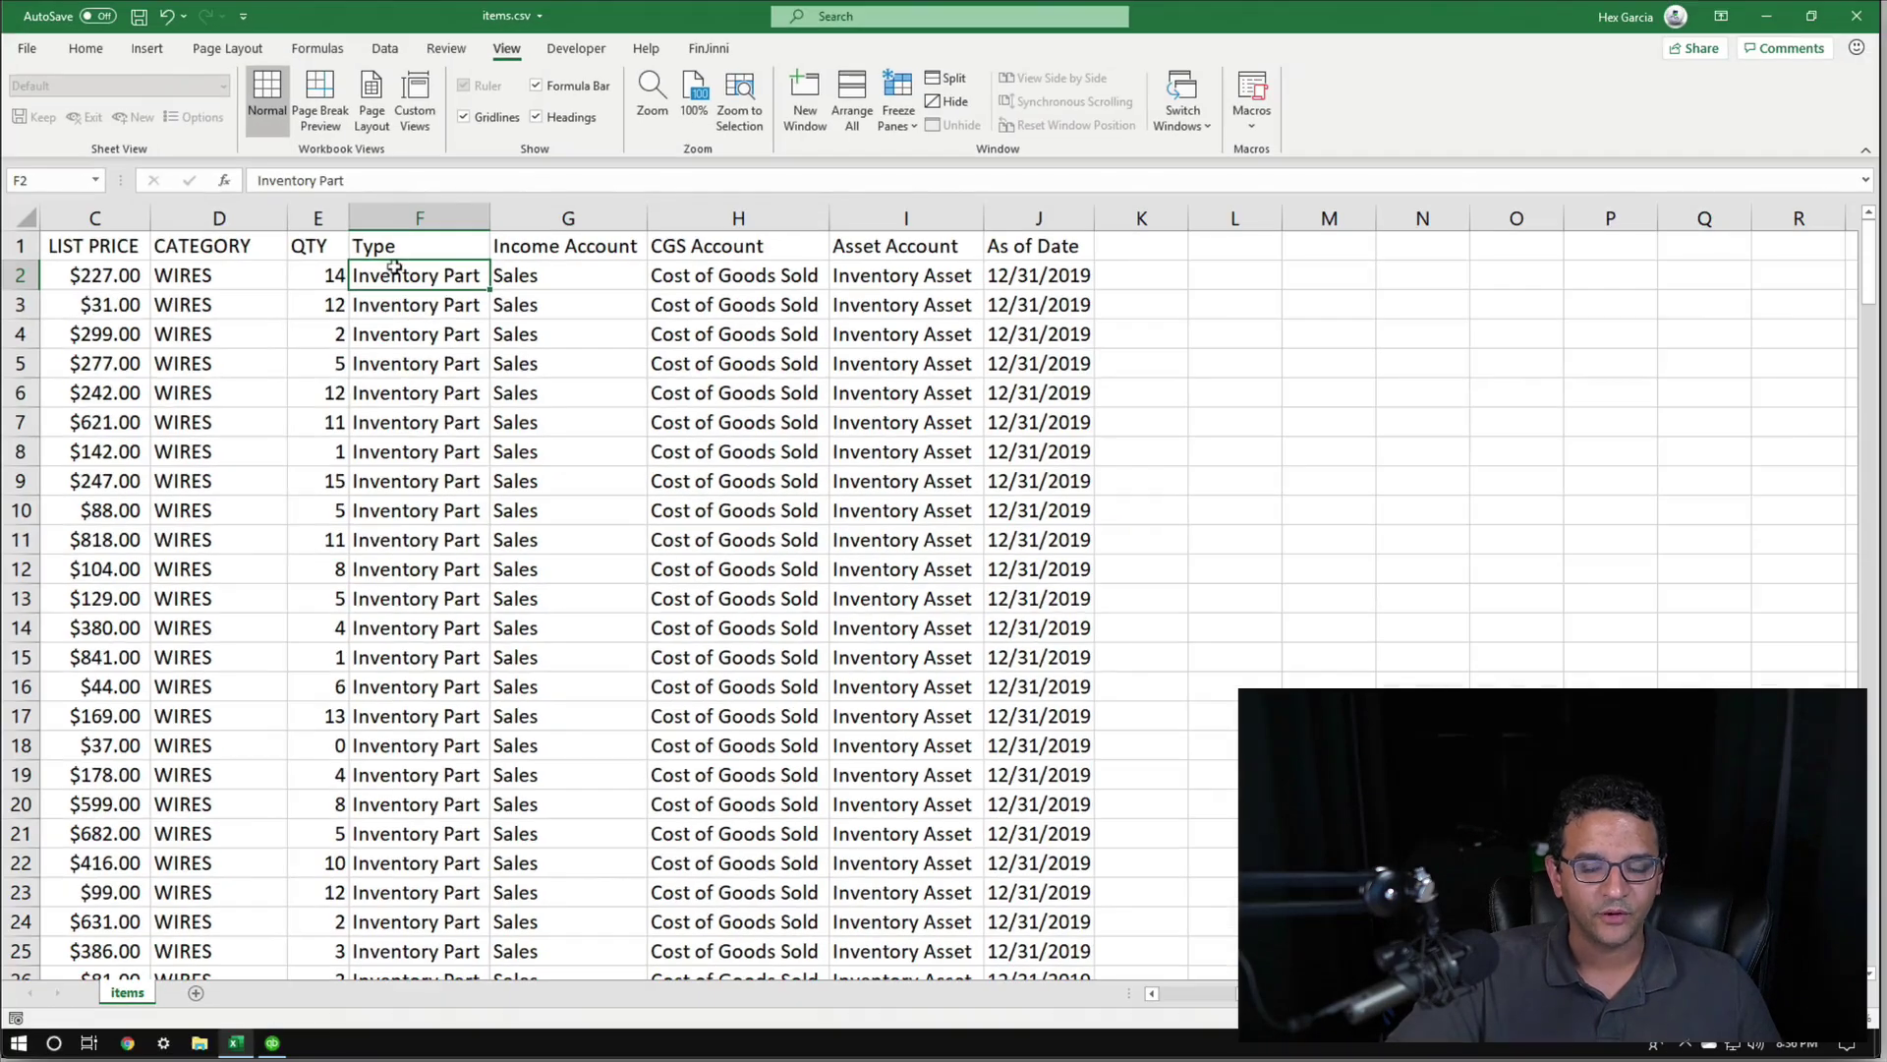
scroll(451, 463, "down", 10)
scroll(449, 458, "up", 10)
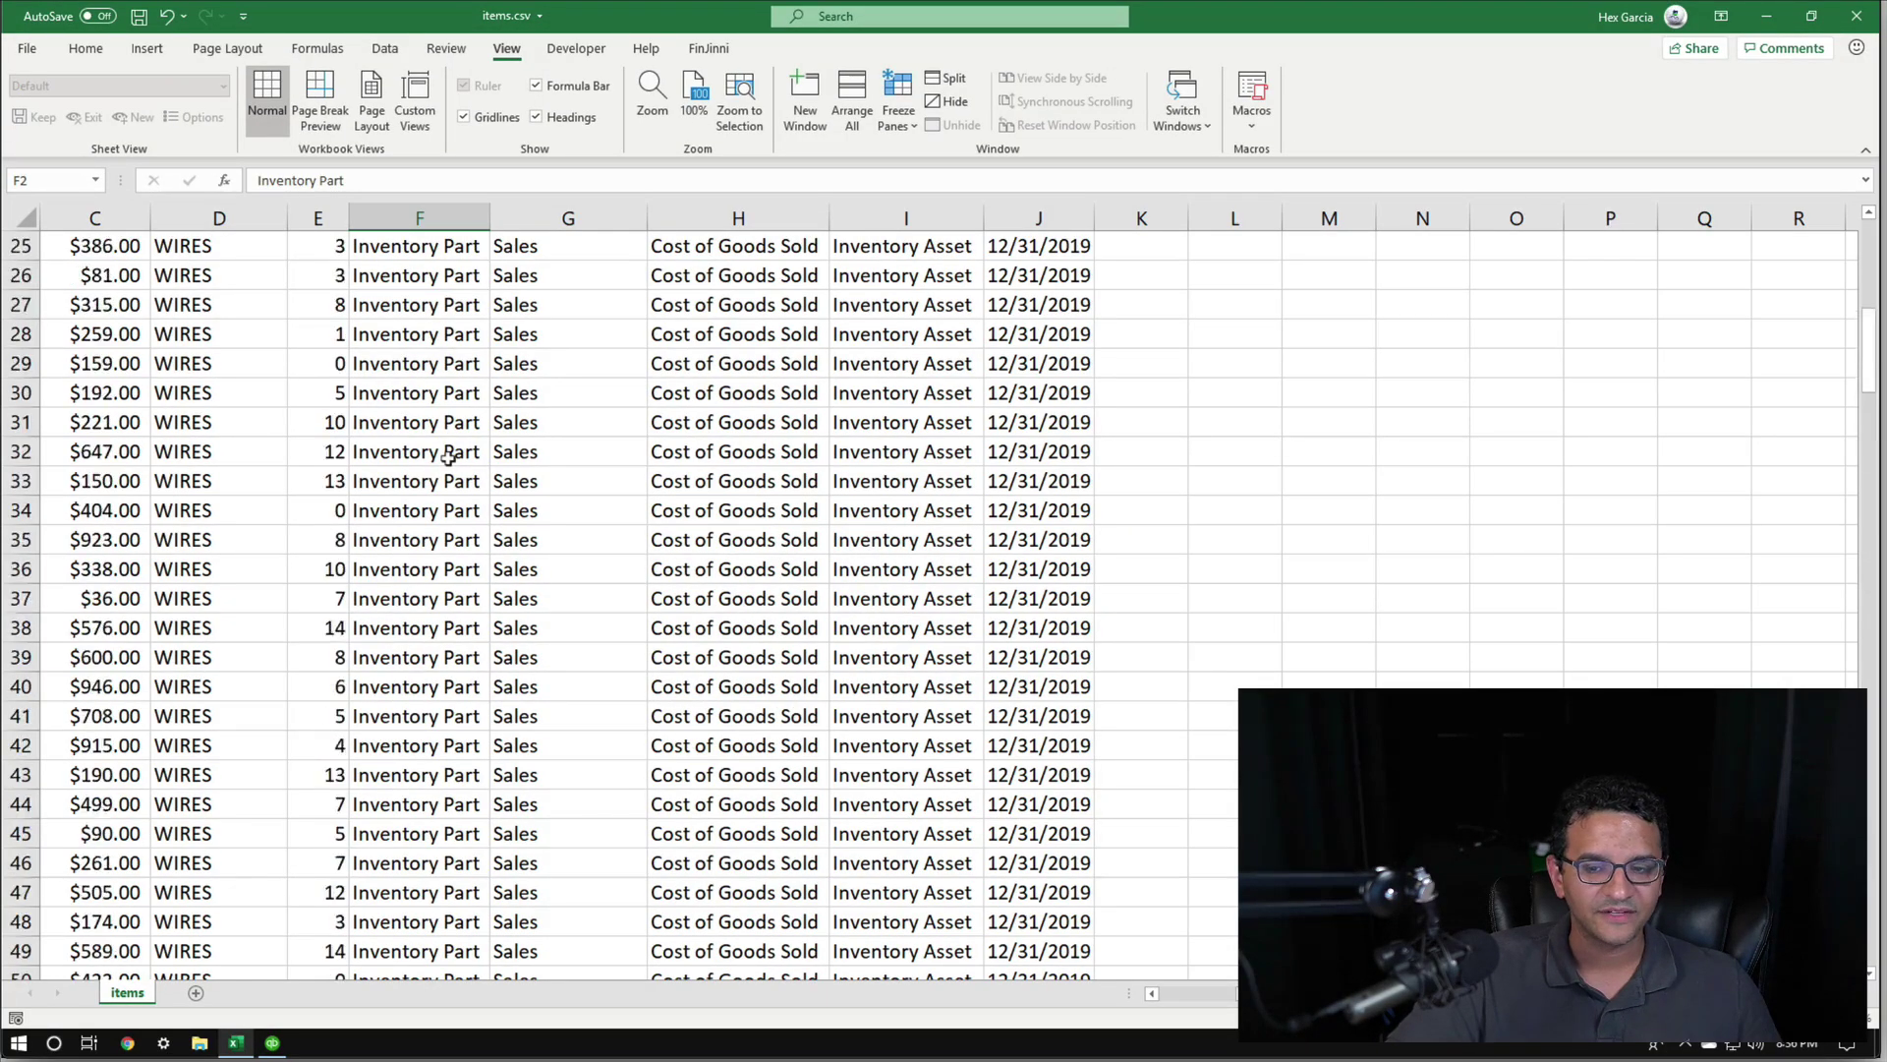
Examine the Income Account, CGS Account and Asset Account columns and their account names
left_click(569, 216)
left_click(535, 280)
left_click(774, 277)
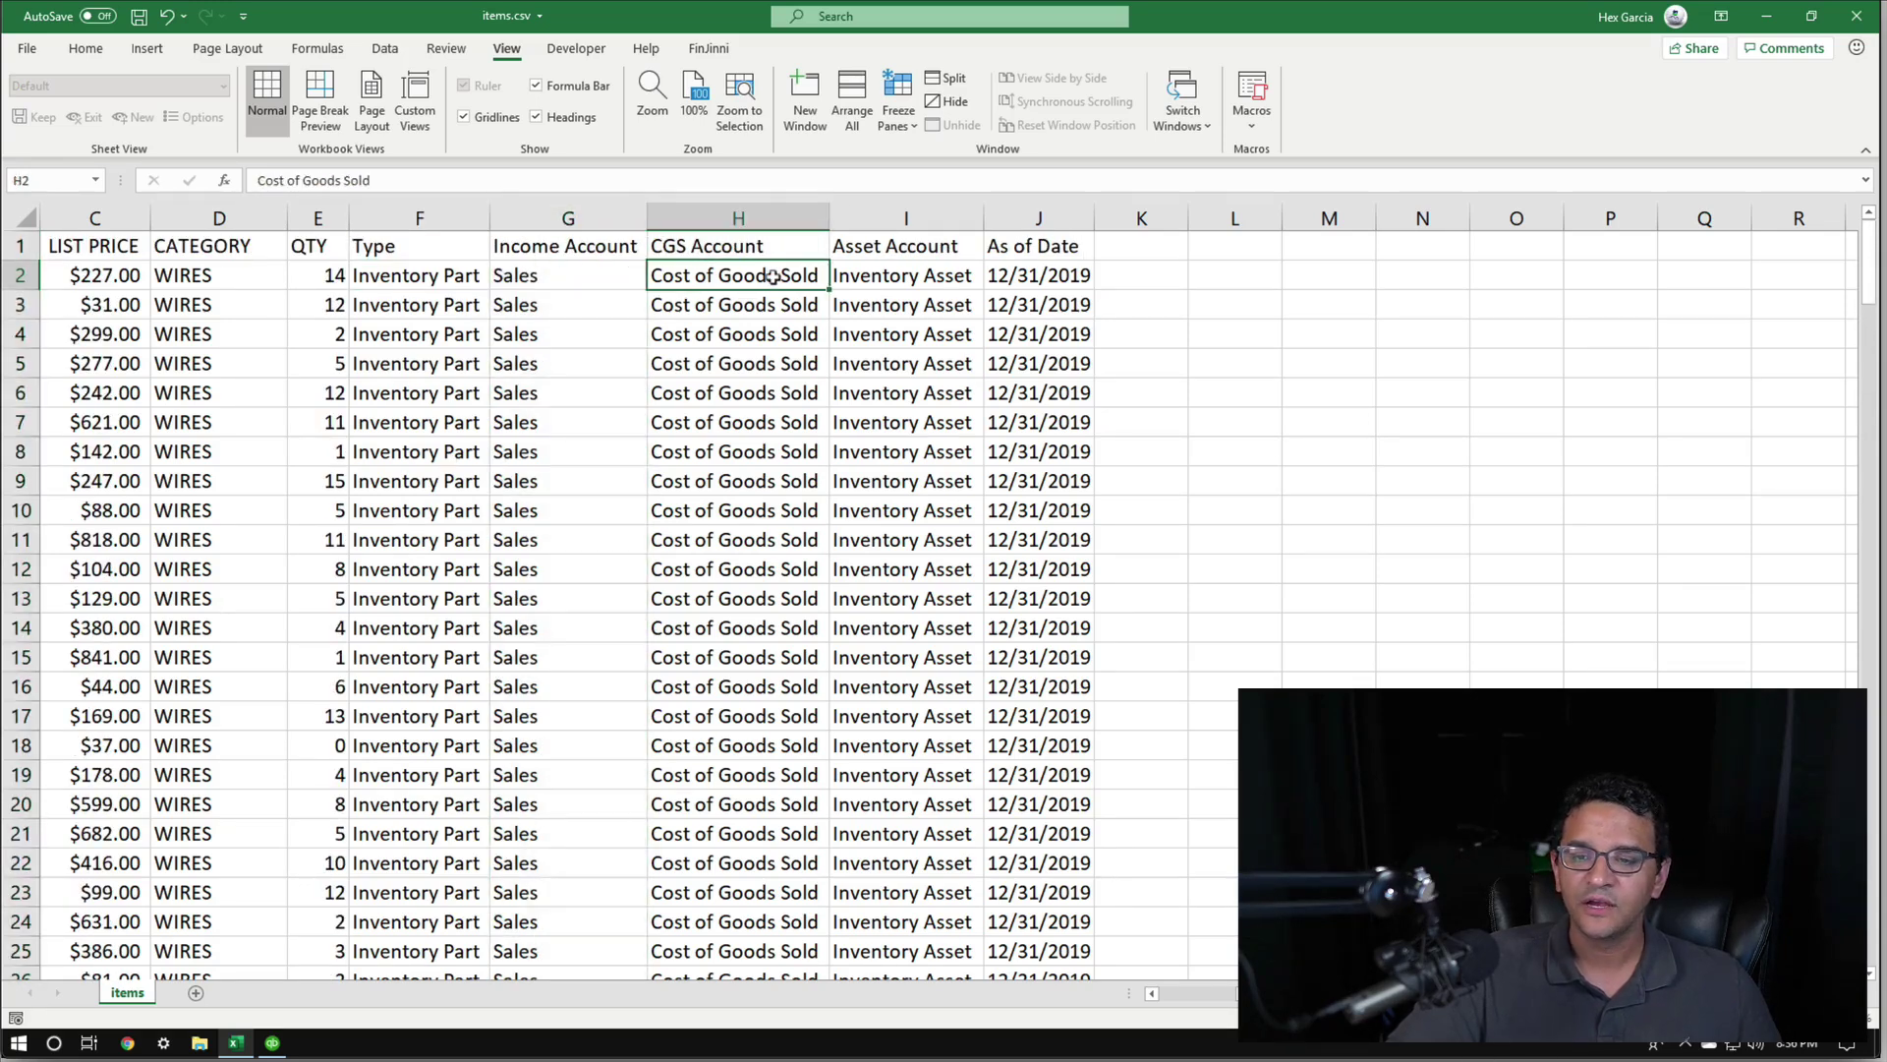
left_click(859, 275)
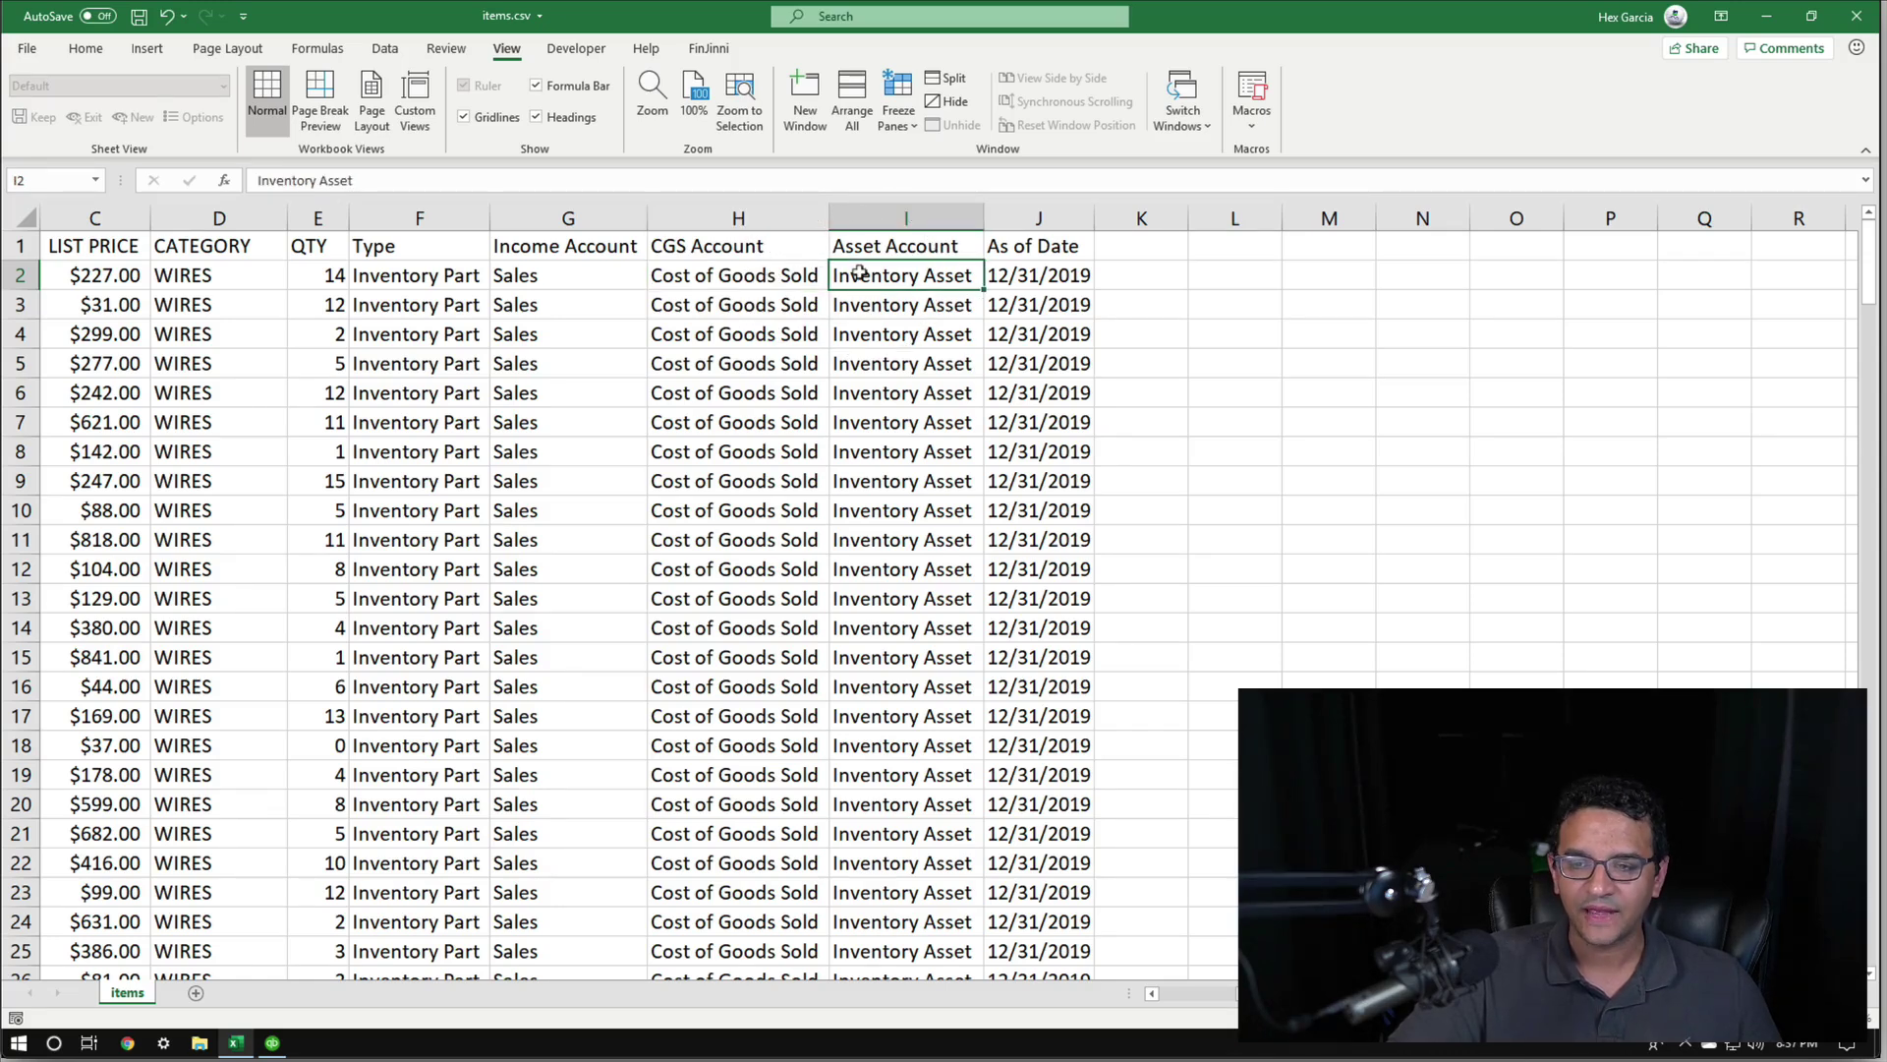
Widen the As of Date column slightly and examine its dates
left_click_drag(1094, 212, 1125, 210)
left_click(1051, 208)
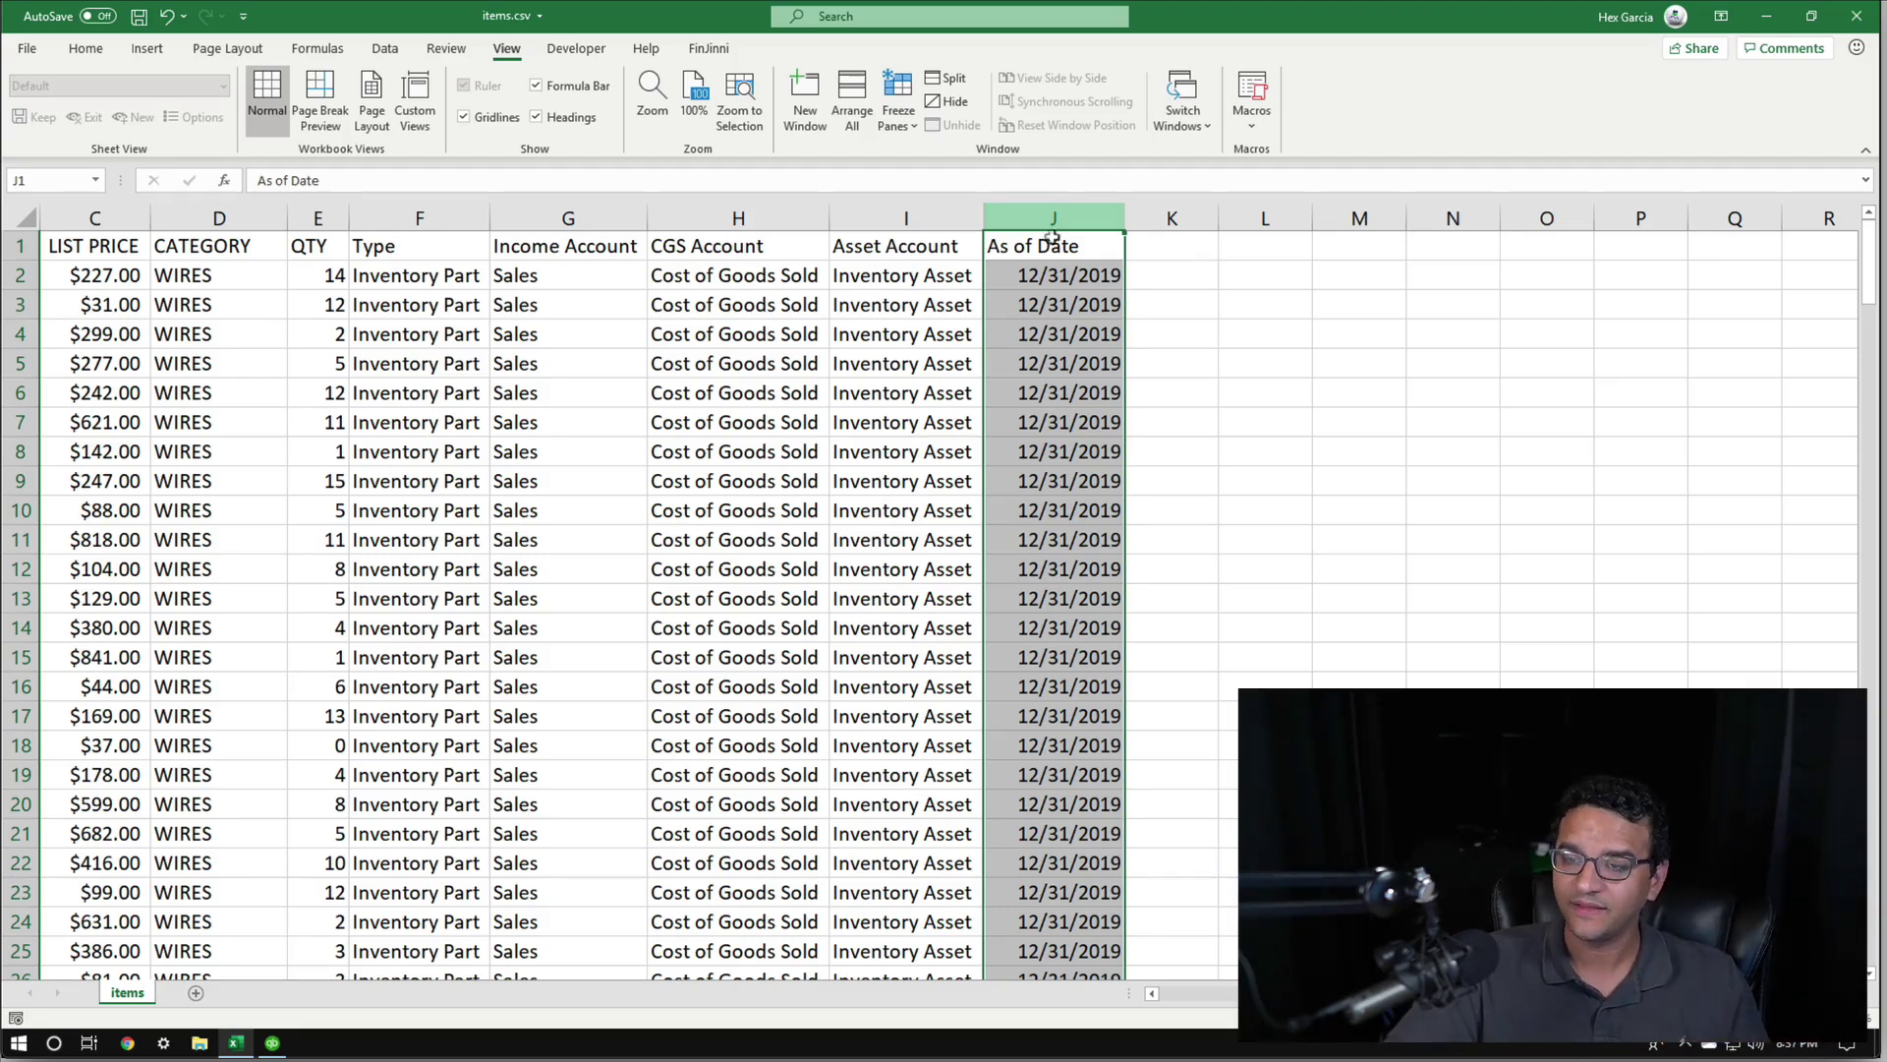
left_click(1053, 275)
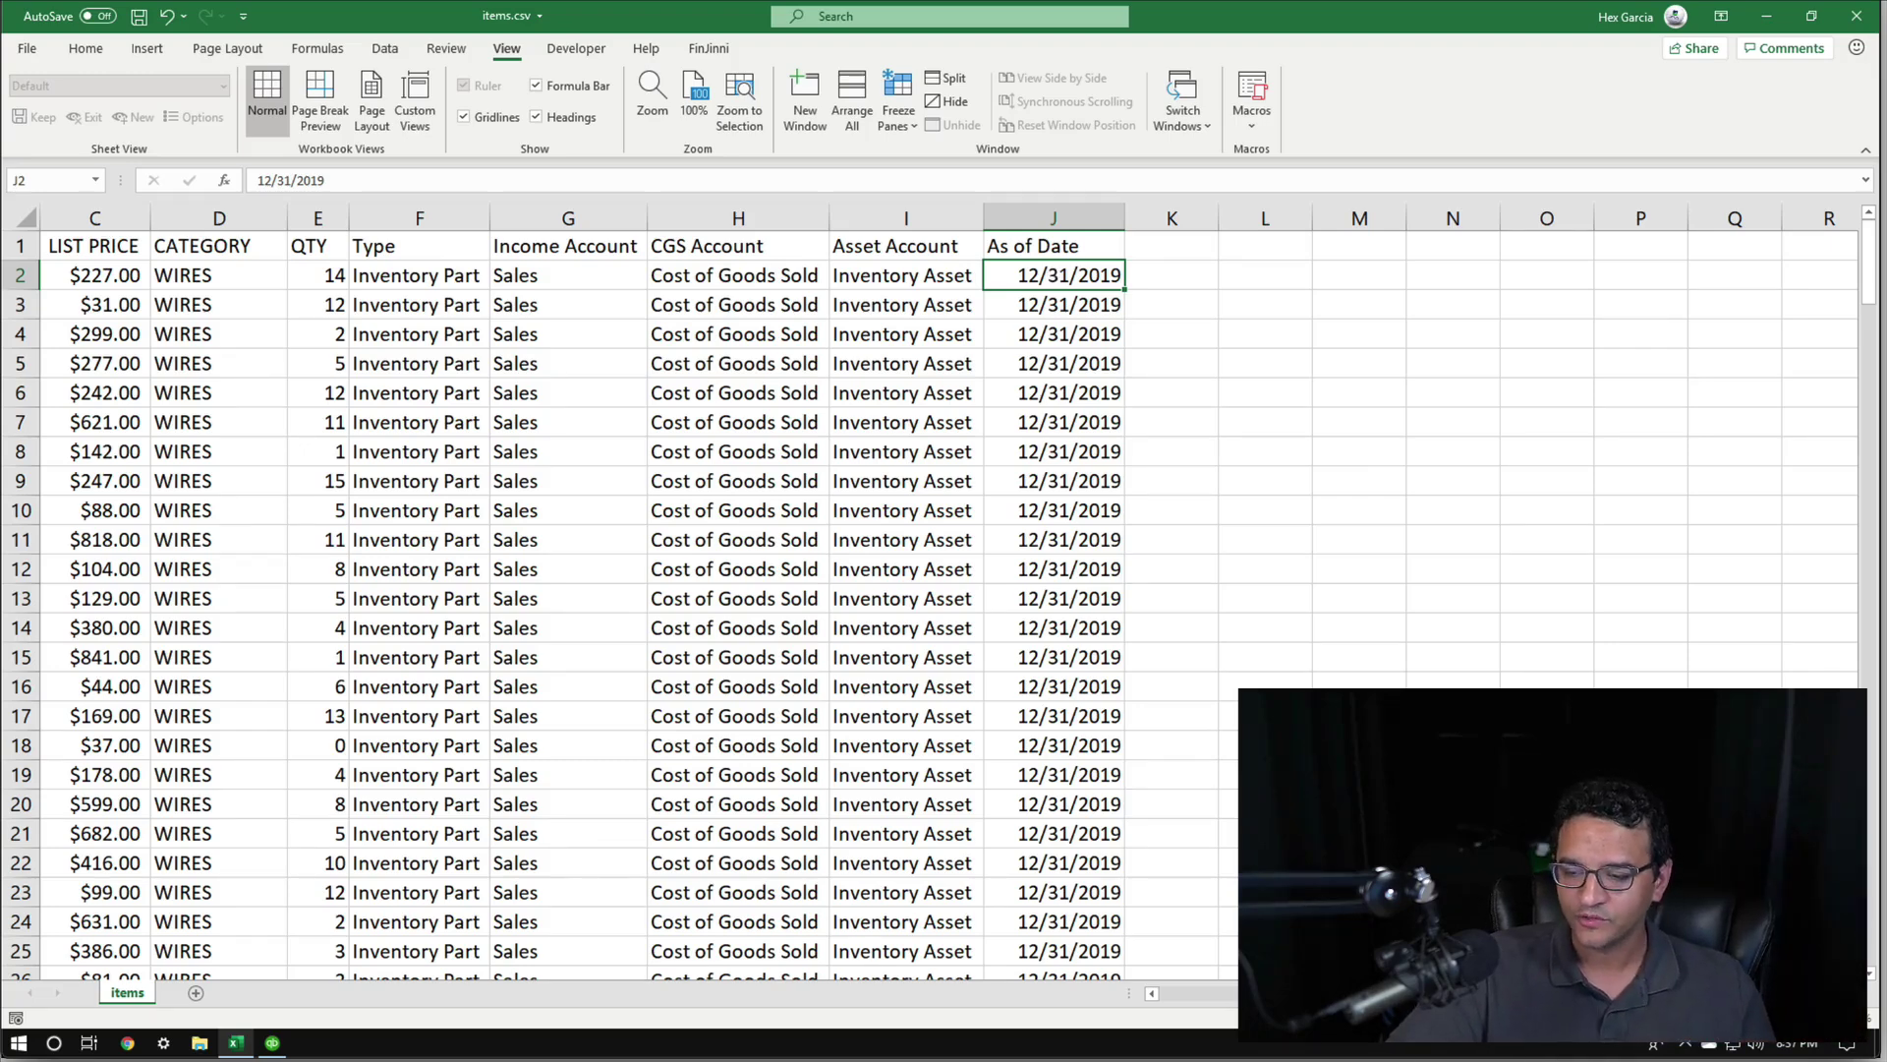
Make the whole SKU column bold
left_click_drag(1307, 993, 1185, 990)
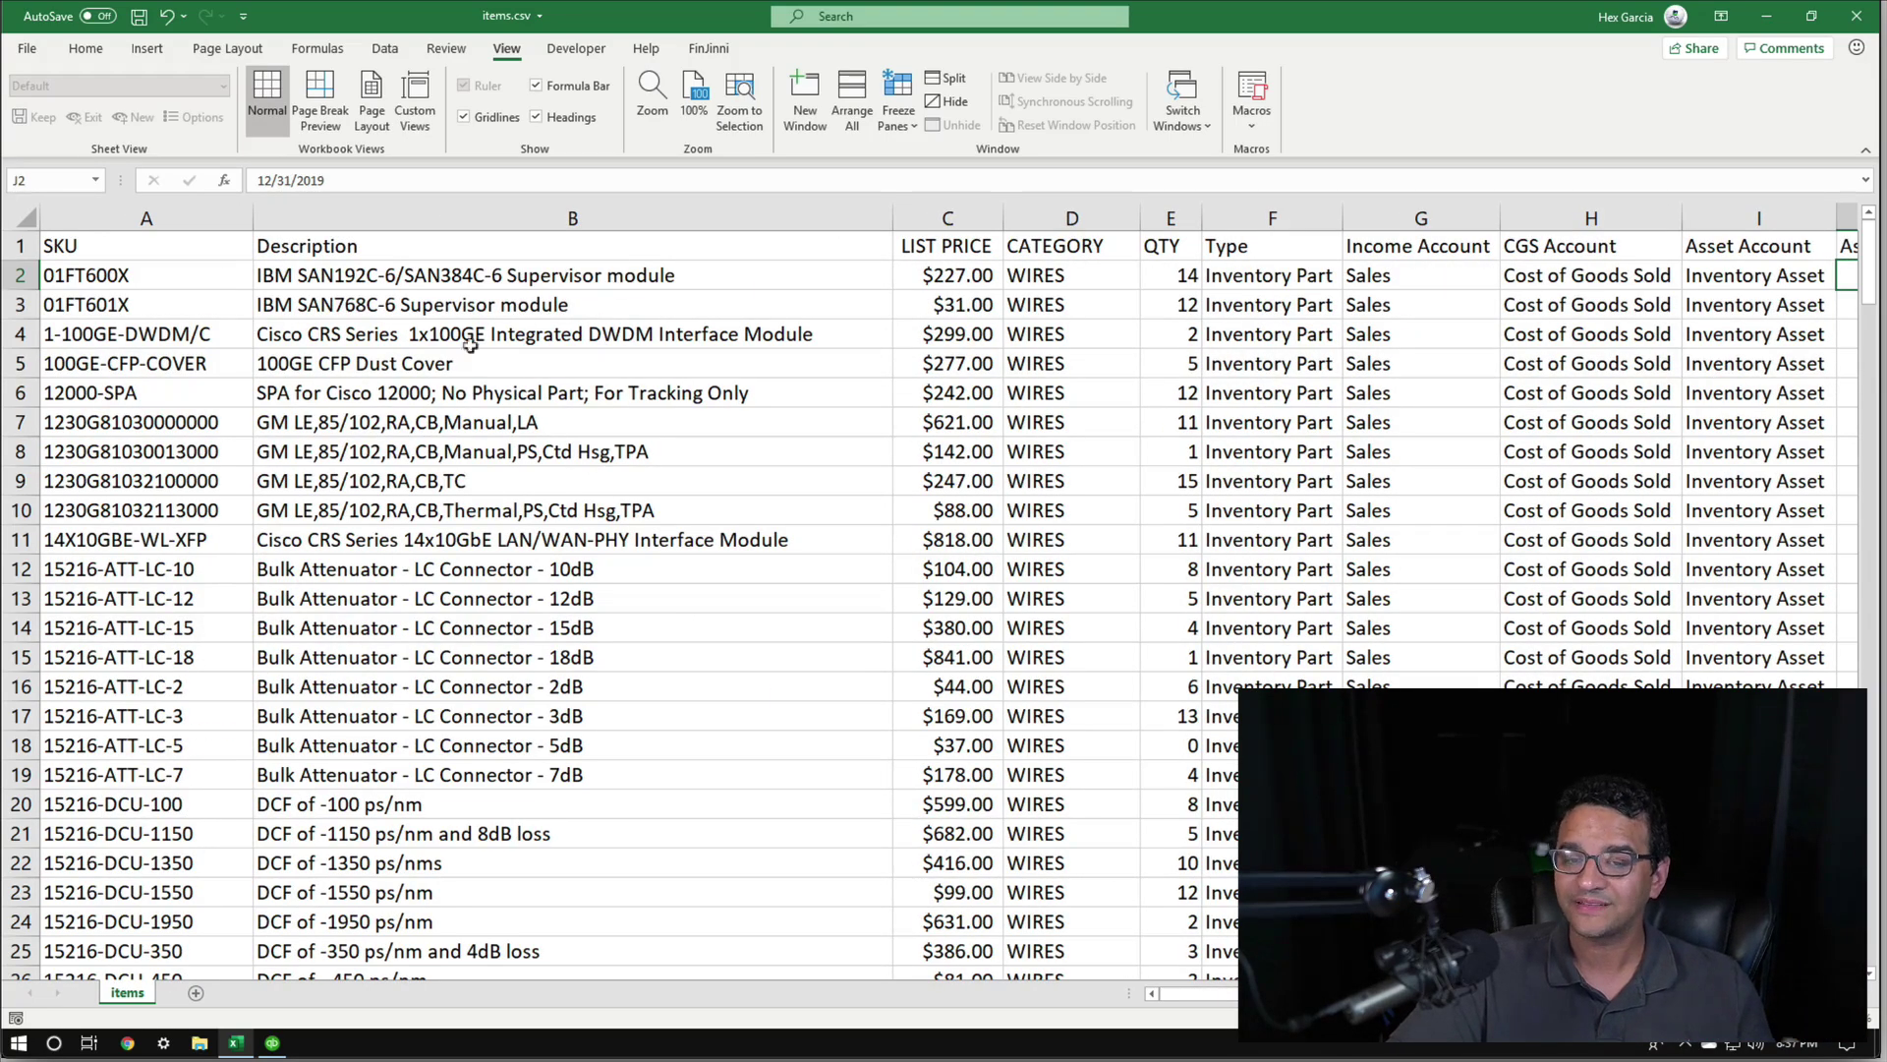
left_click(138, 218)
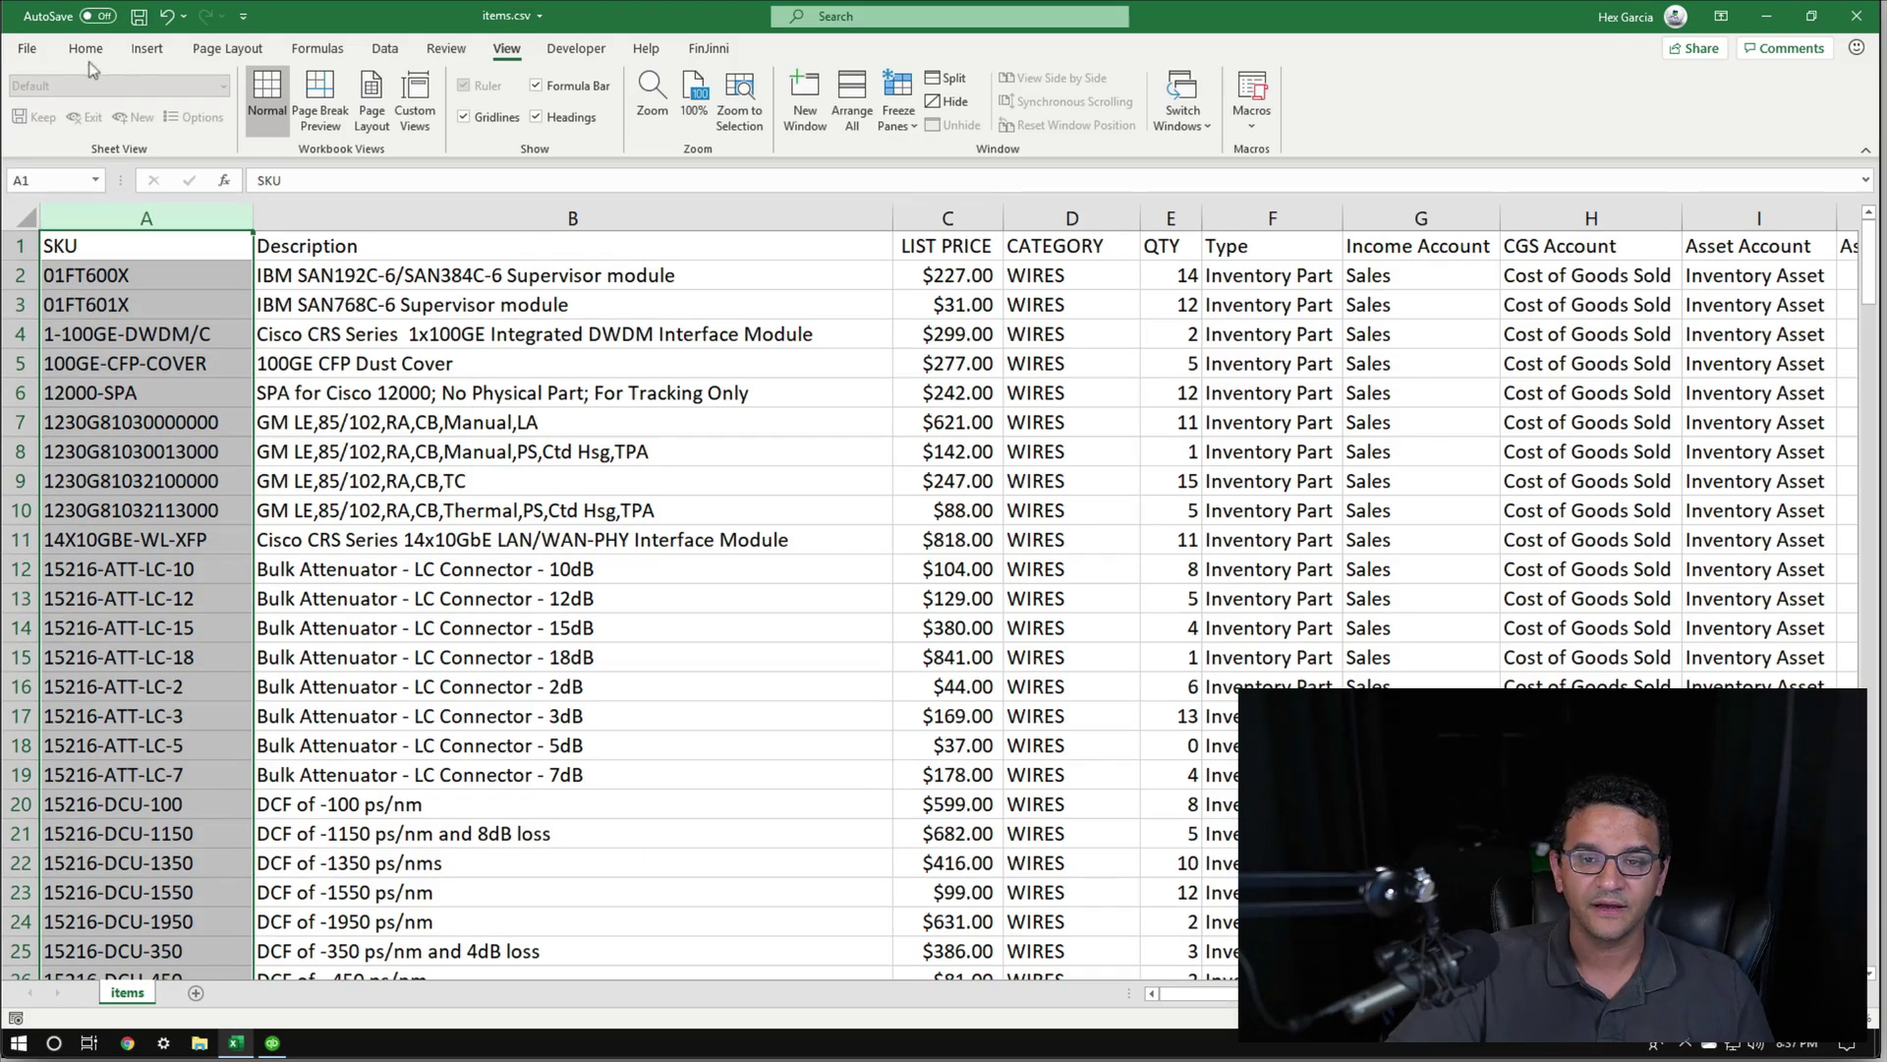
left_click(28, 51)
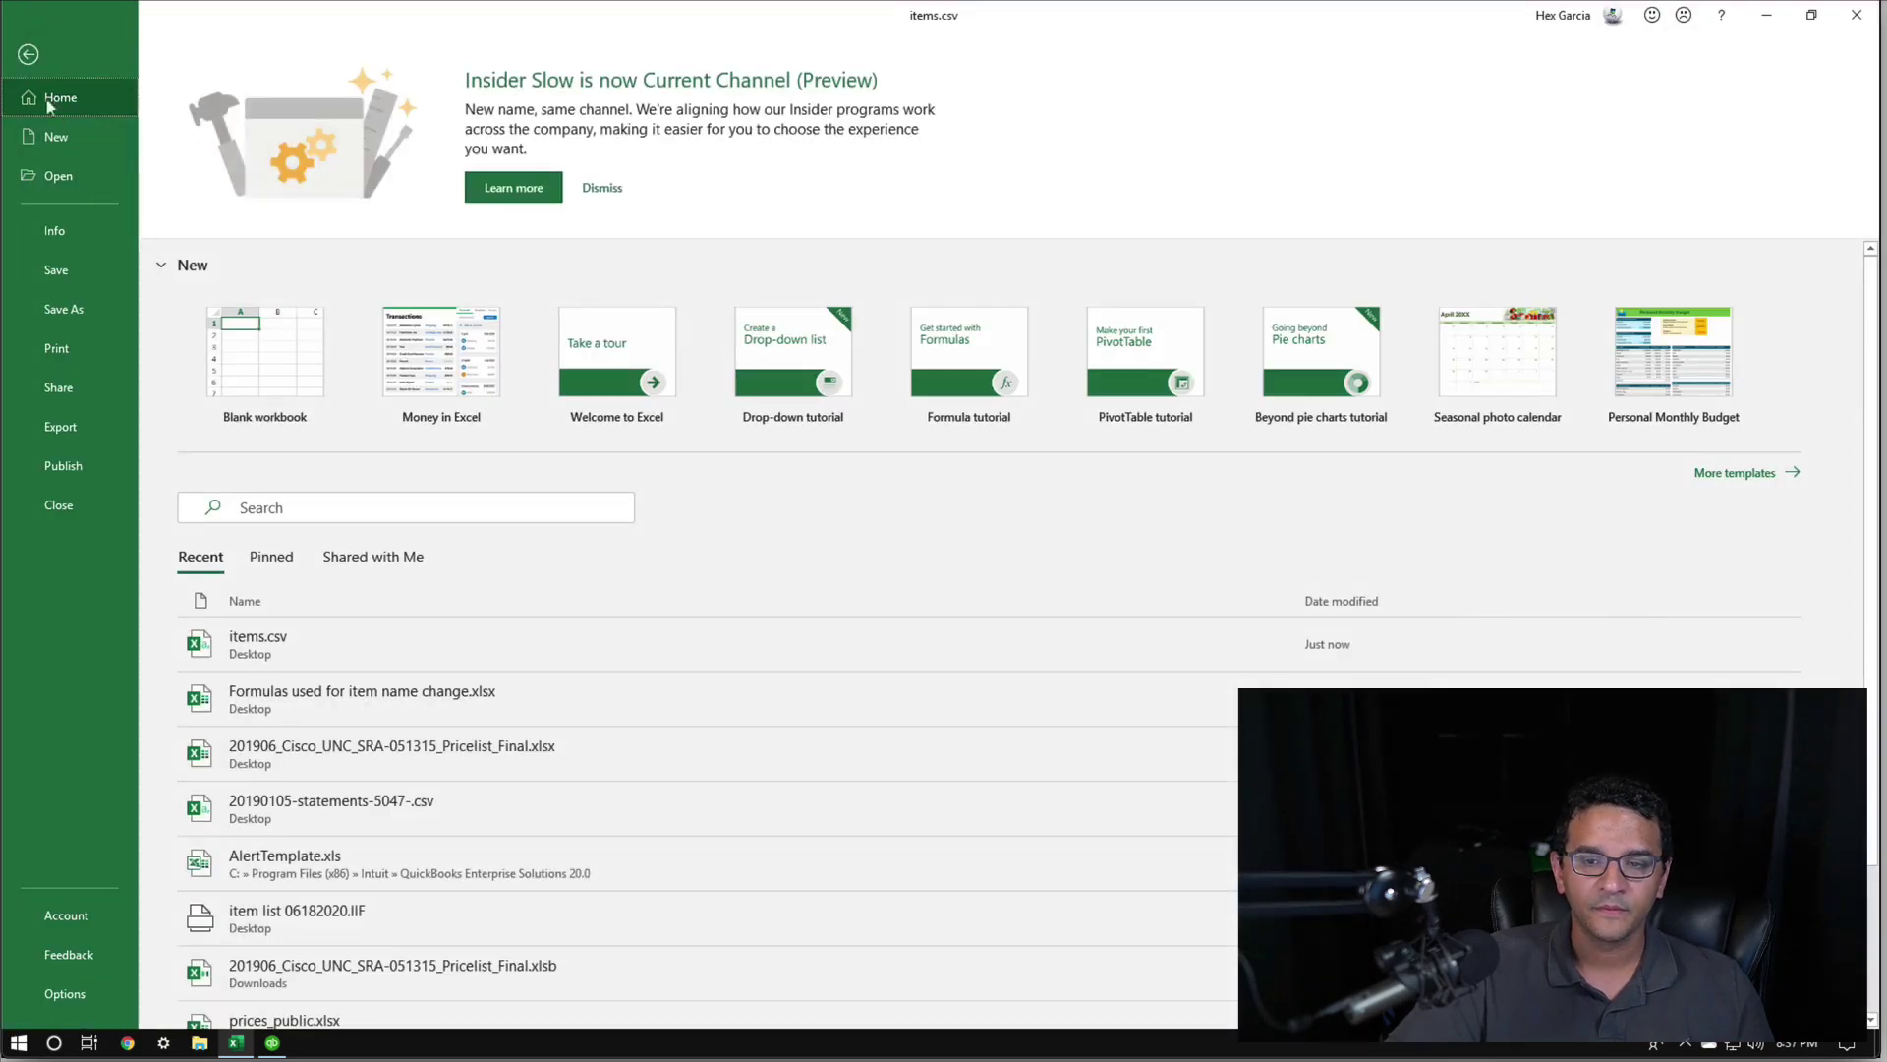
key("Escape")
left_click(79, 51)
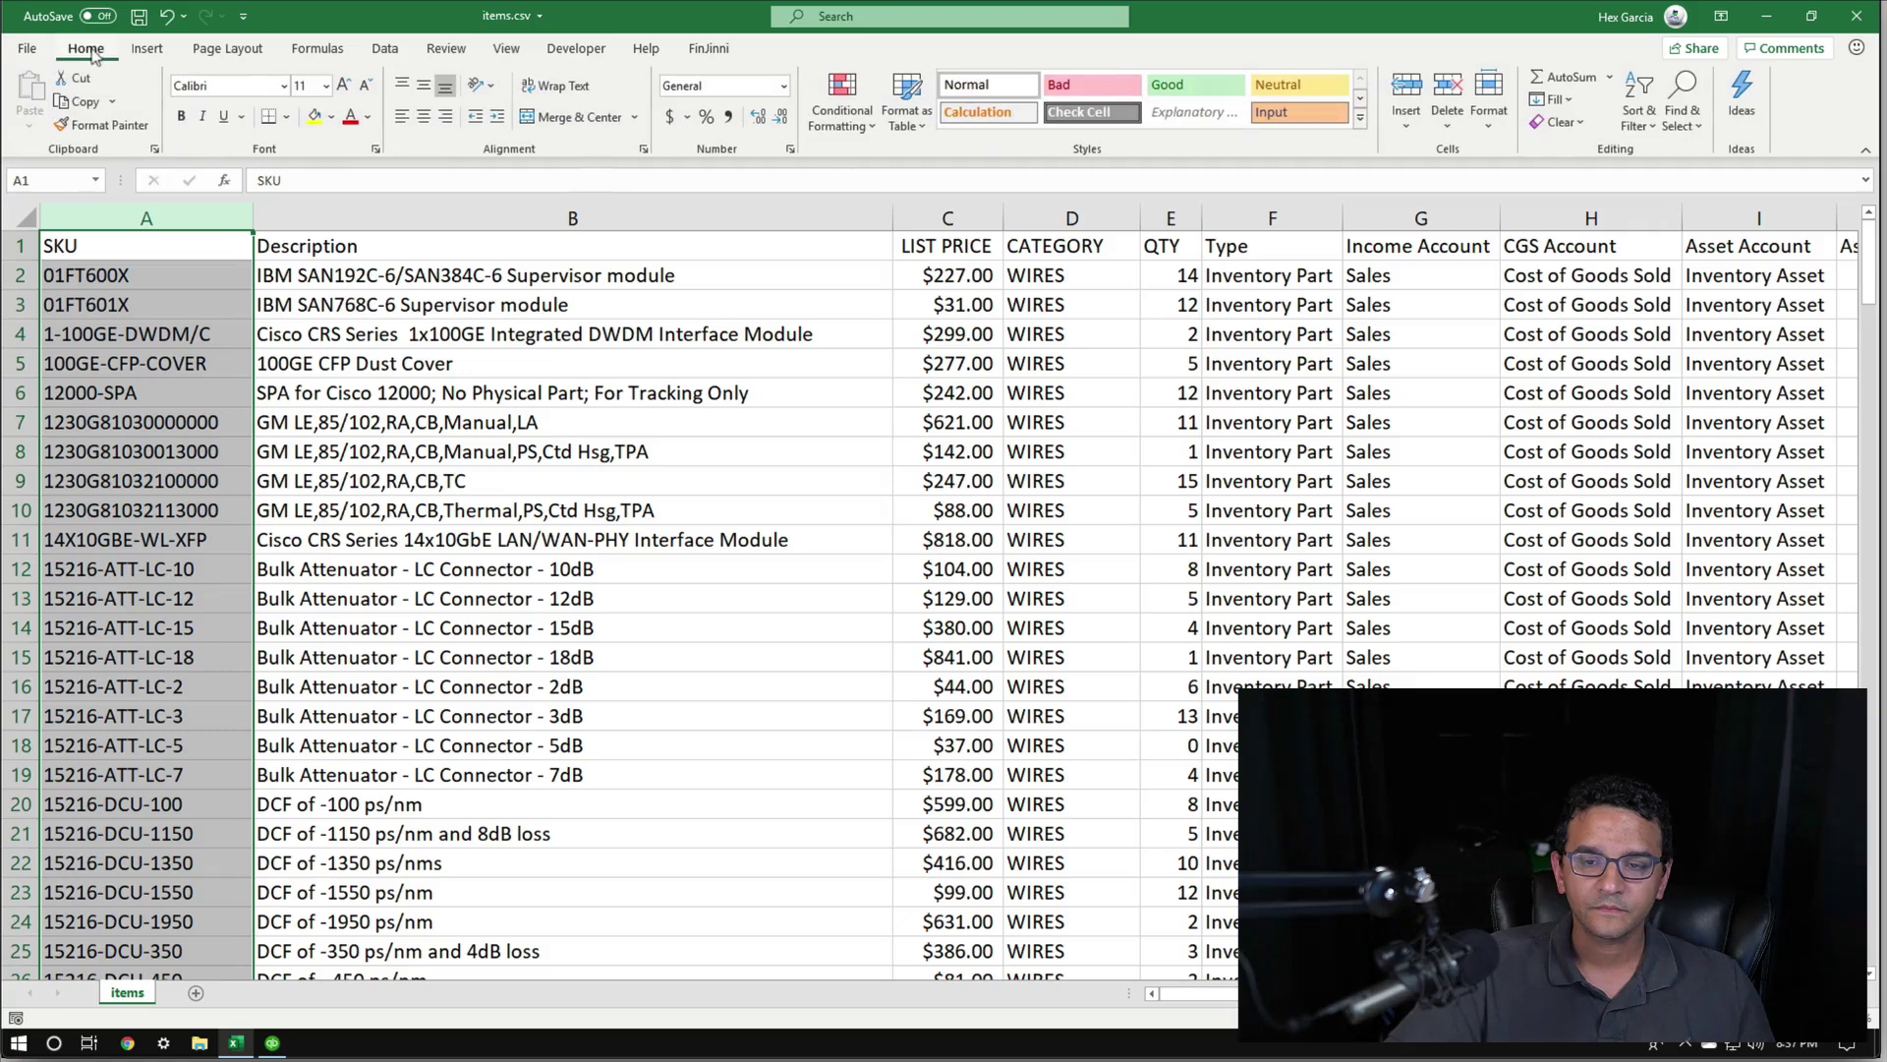
left_click(181, 118)
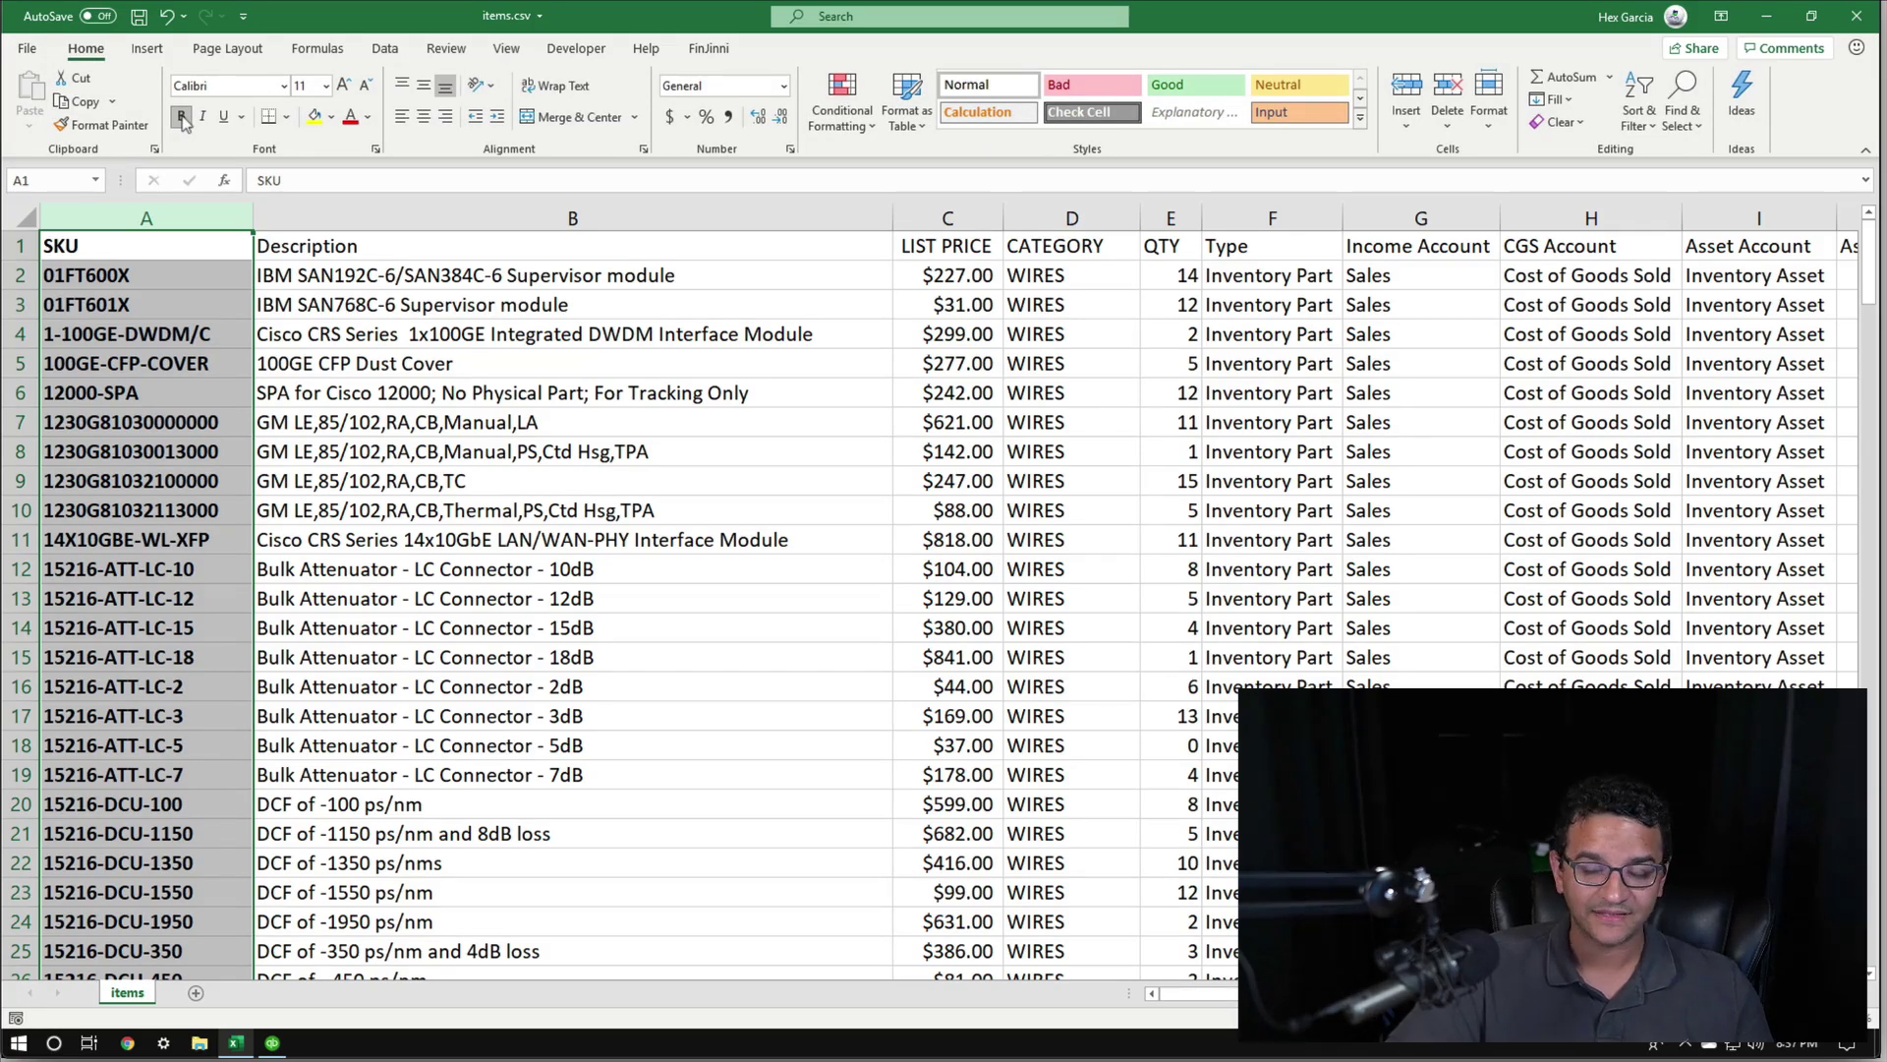
Make the whole Type, Income Account, CGS Account and Asset Account columns bold
left_click(1270, 219)
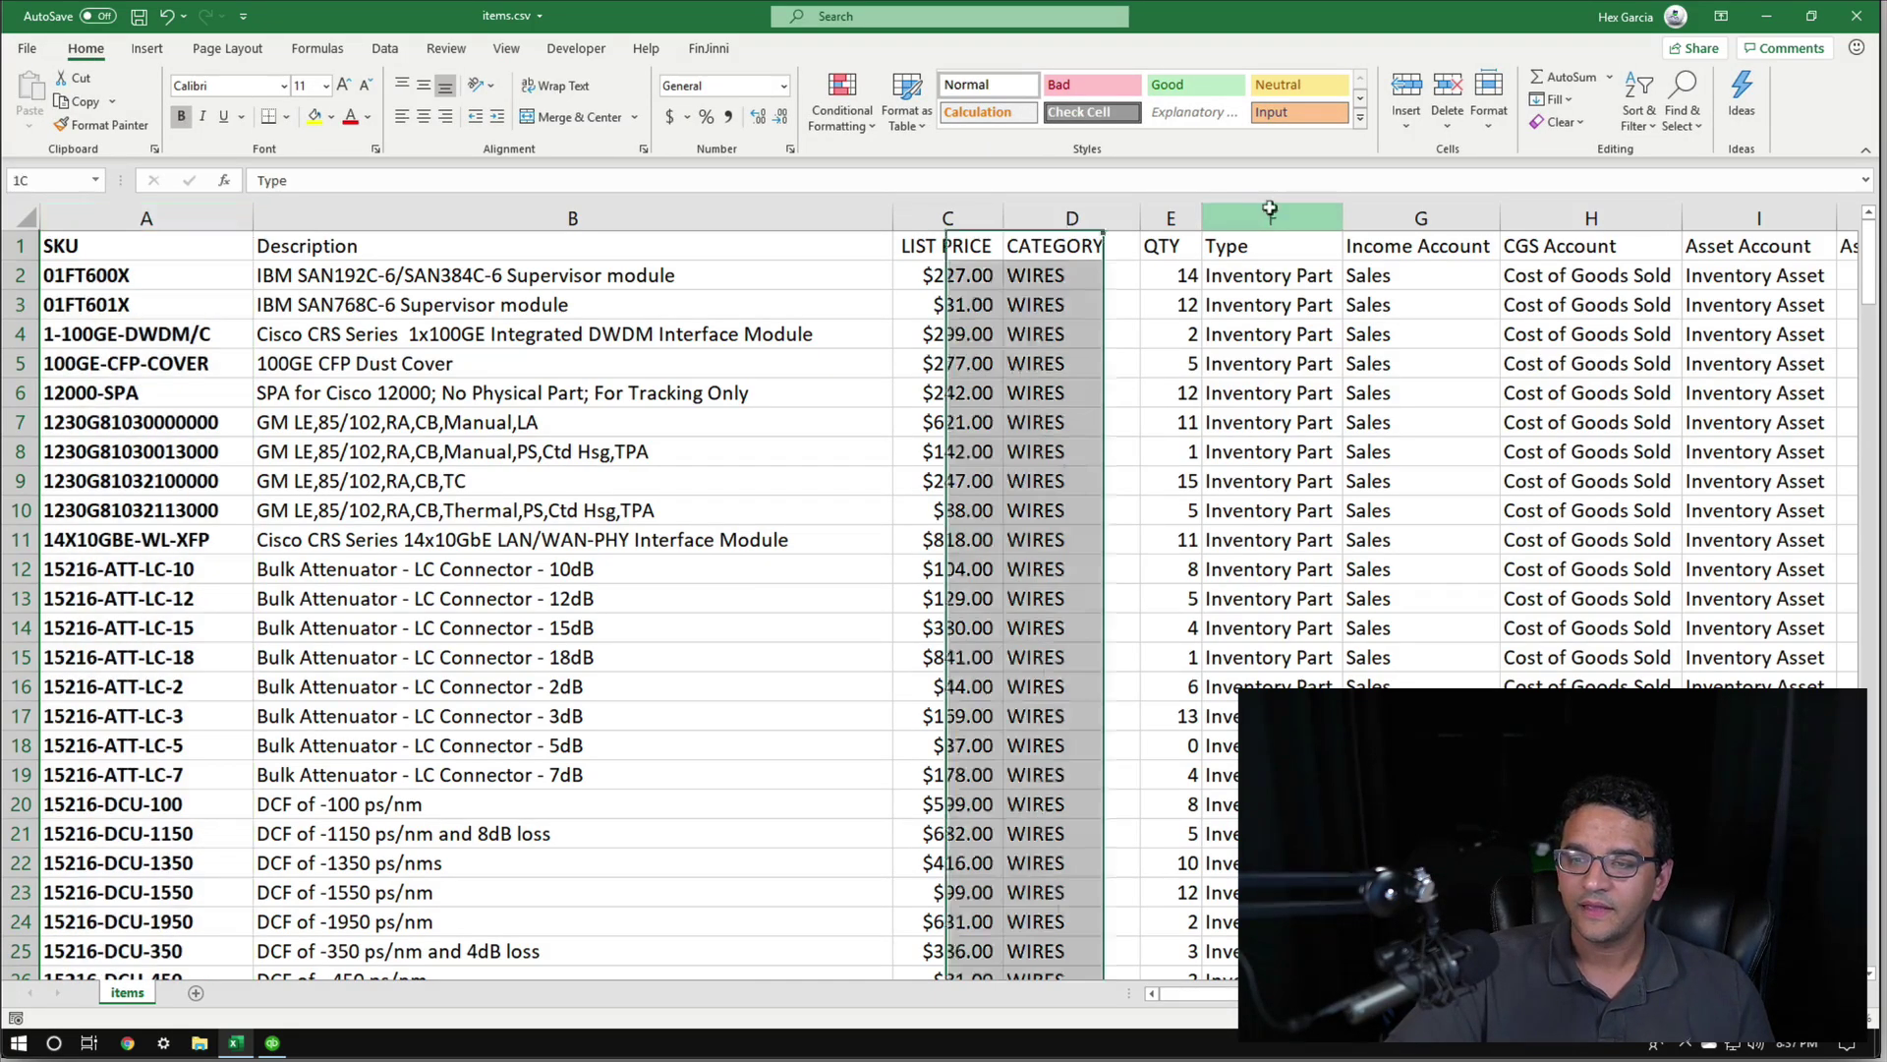
left_click(183, 120)
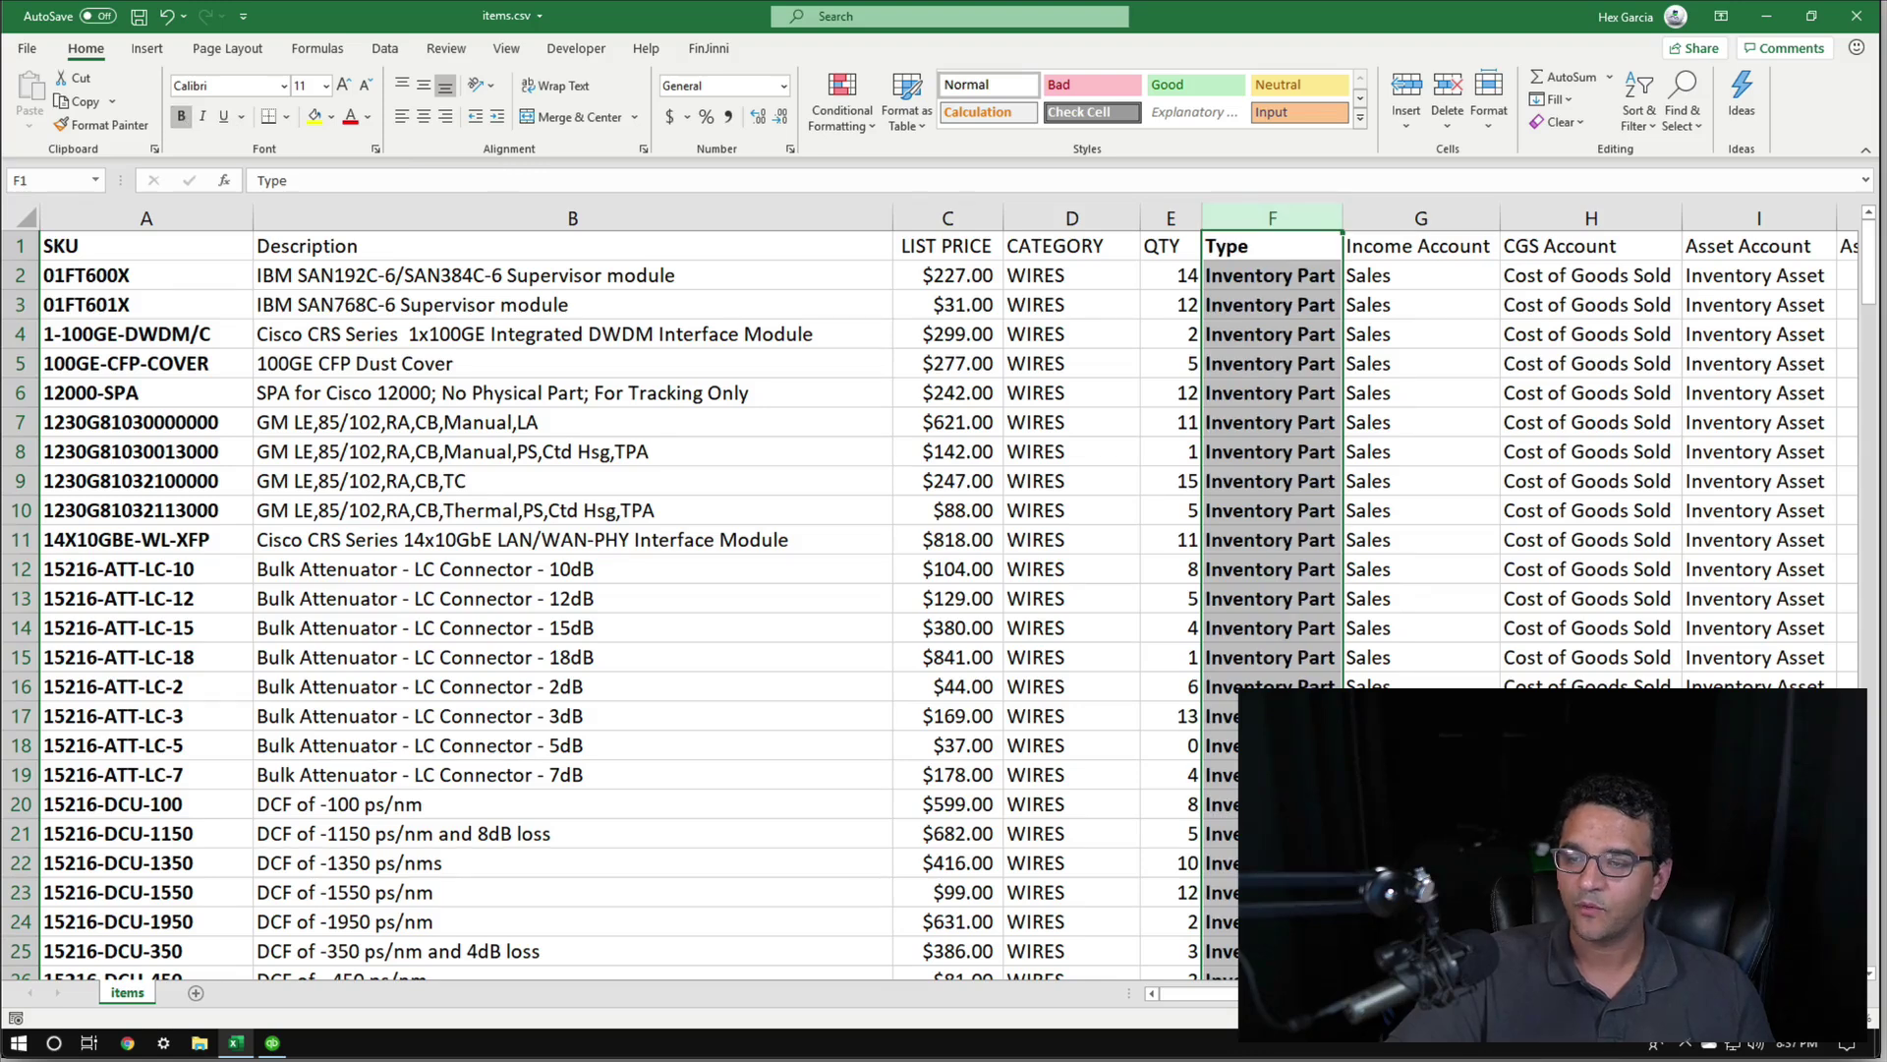
scroll(1557, 588, "right", 2)
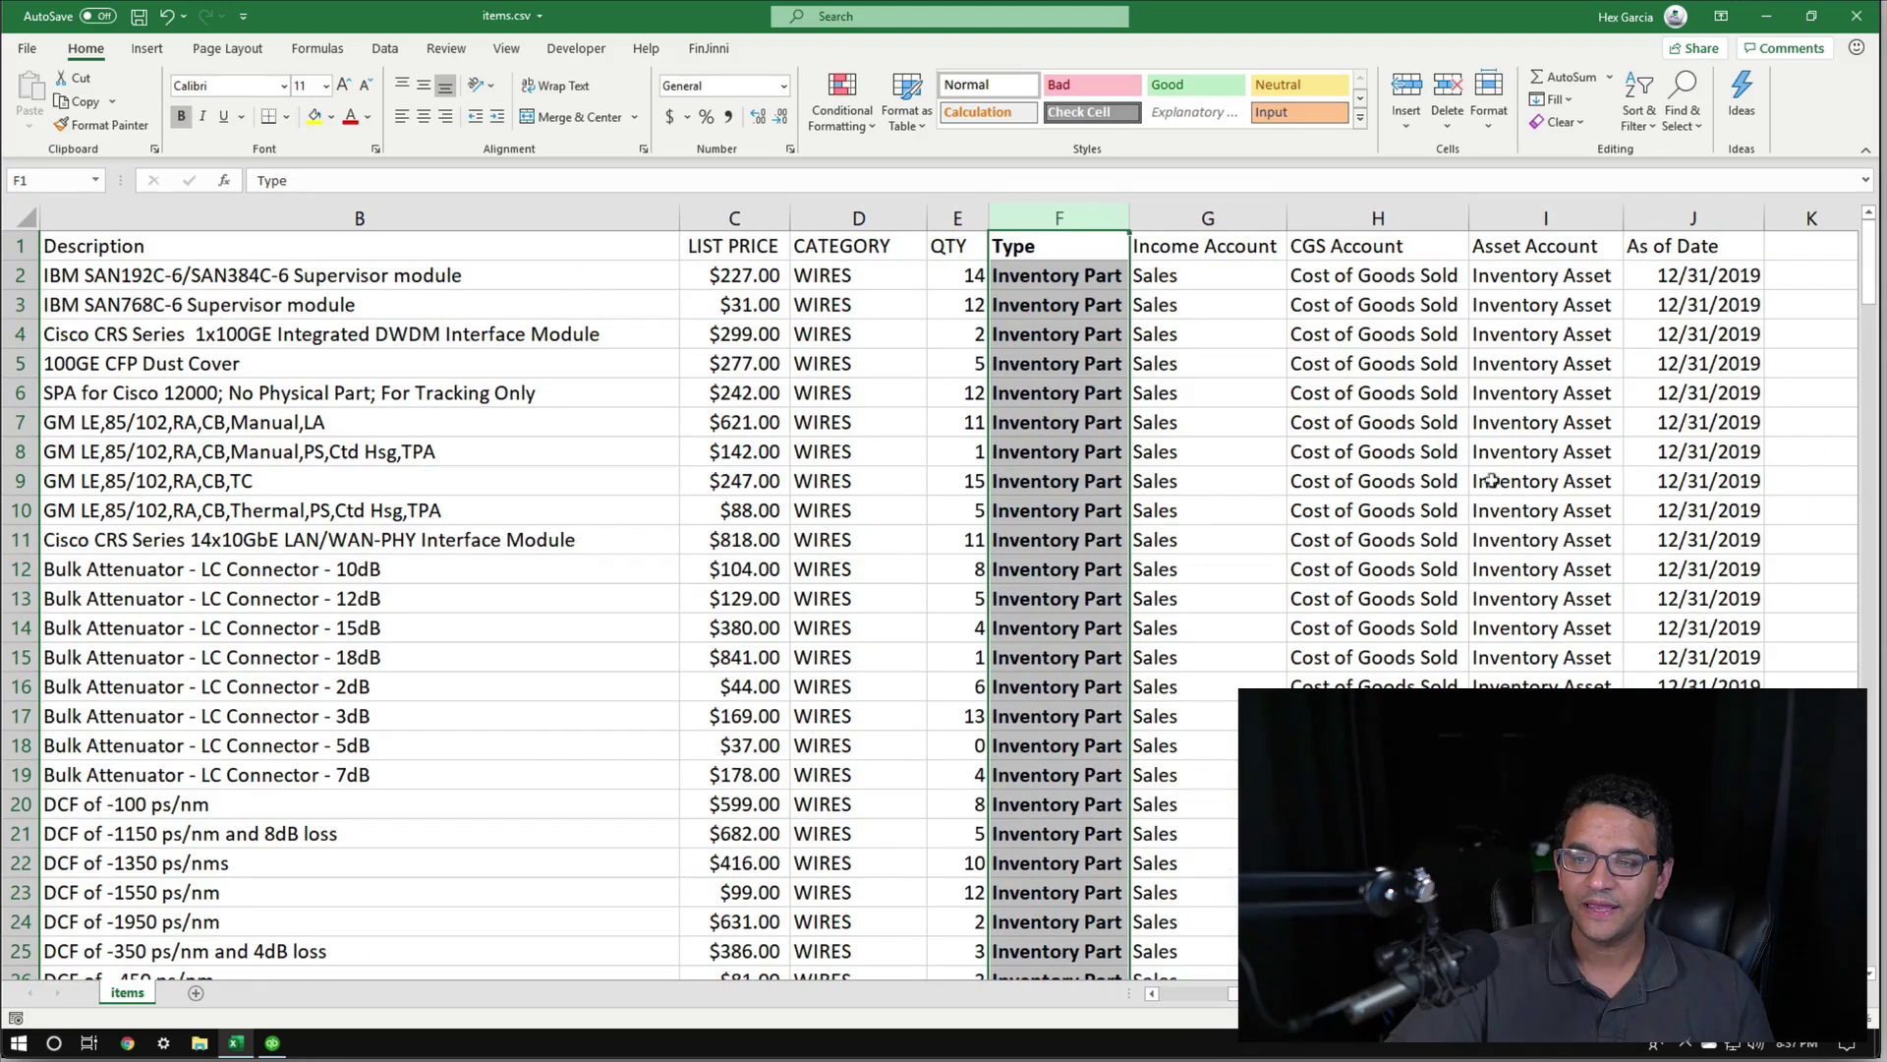
left_click_drag(1216, 219, 1545, 218)
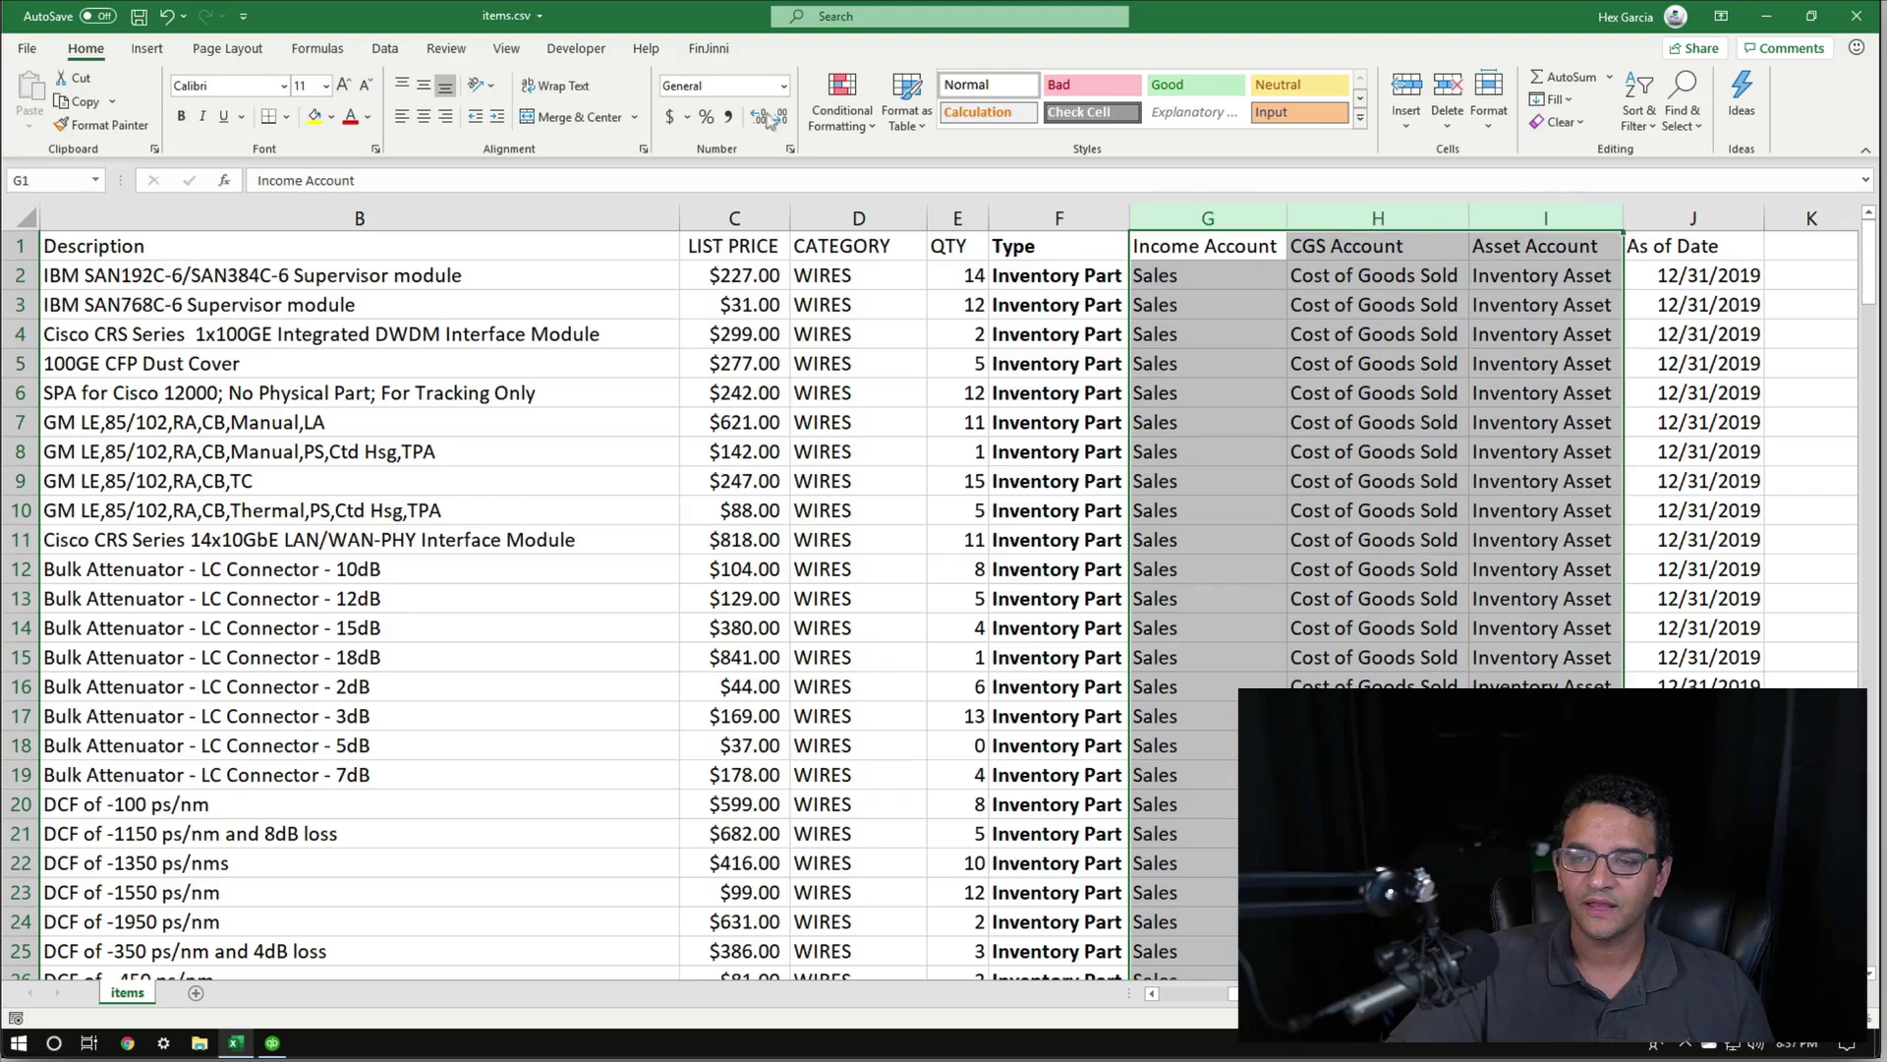
left_click(181, 116)
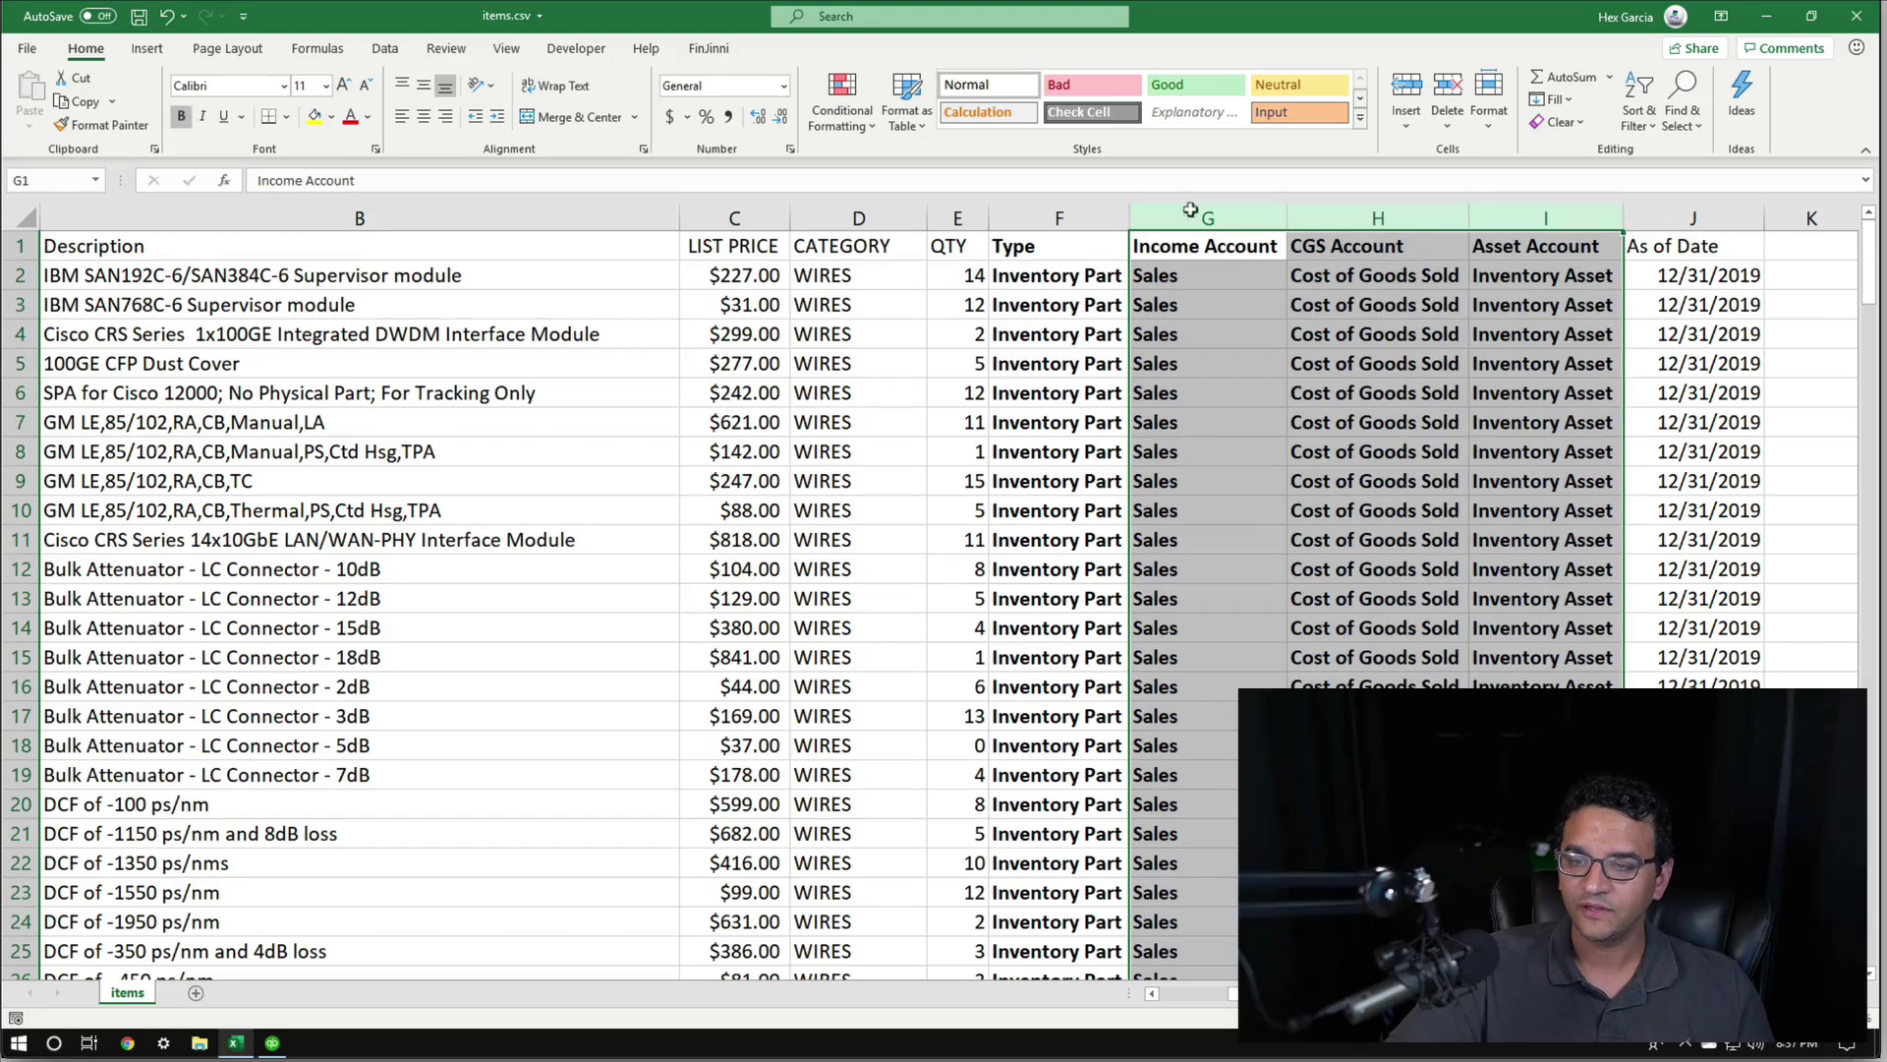
Highlight the Income Account, CGS Account, Asset Account, Type and SKU columns with yellow fill
left_click(312, 116)
left_click(1044, 224)
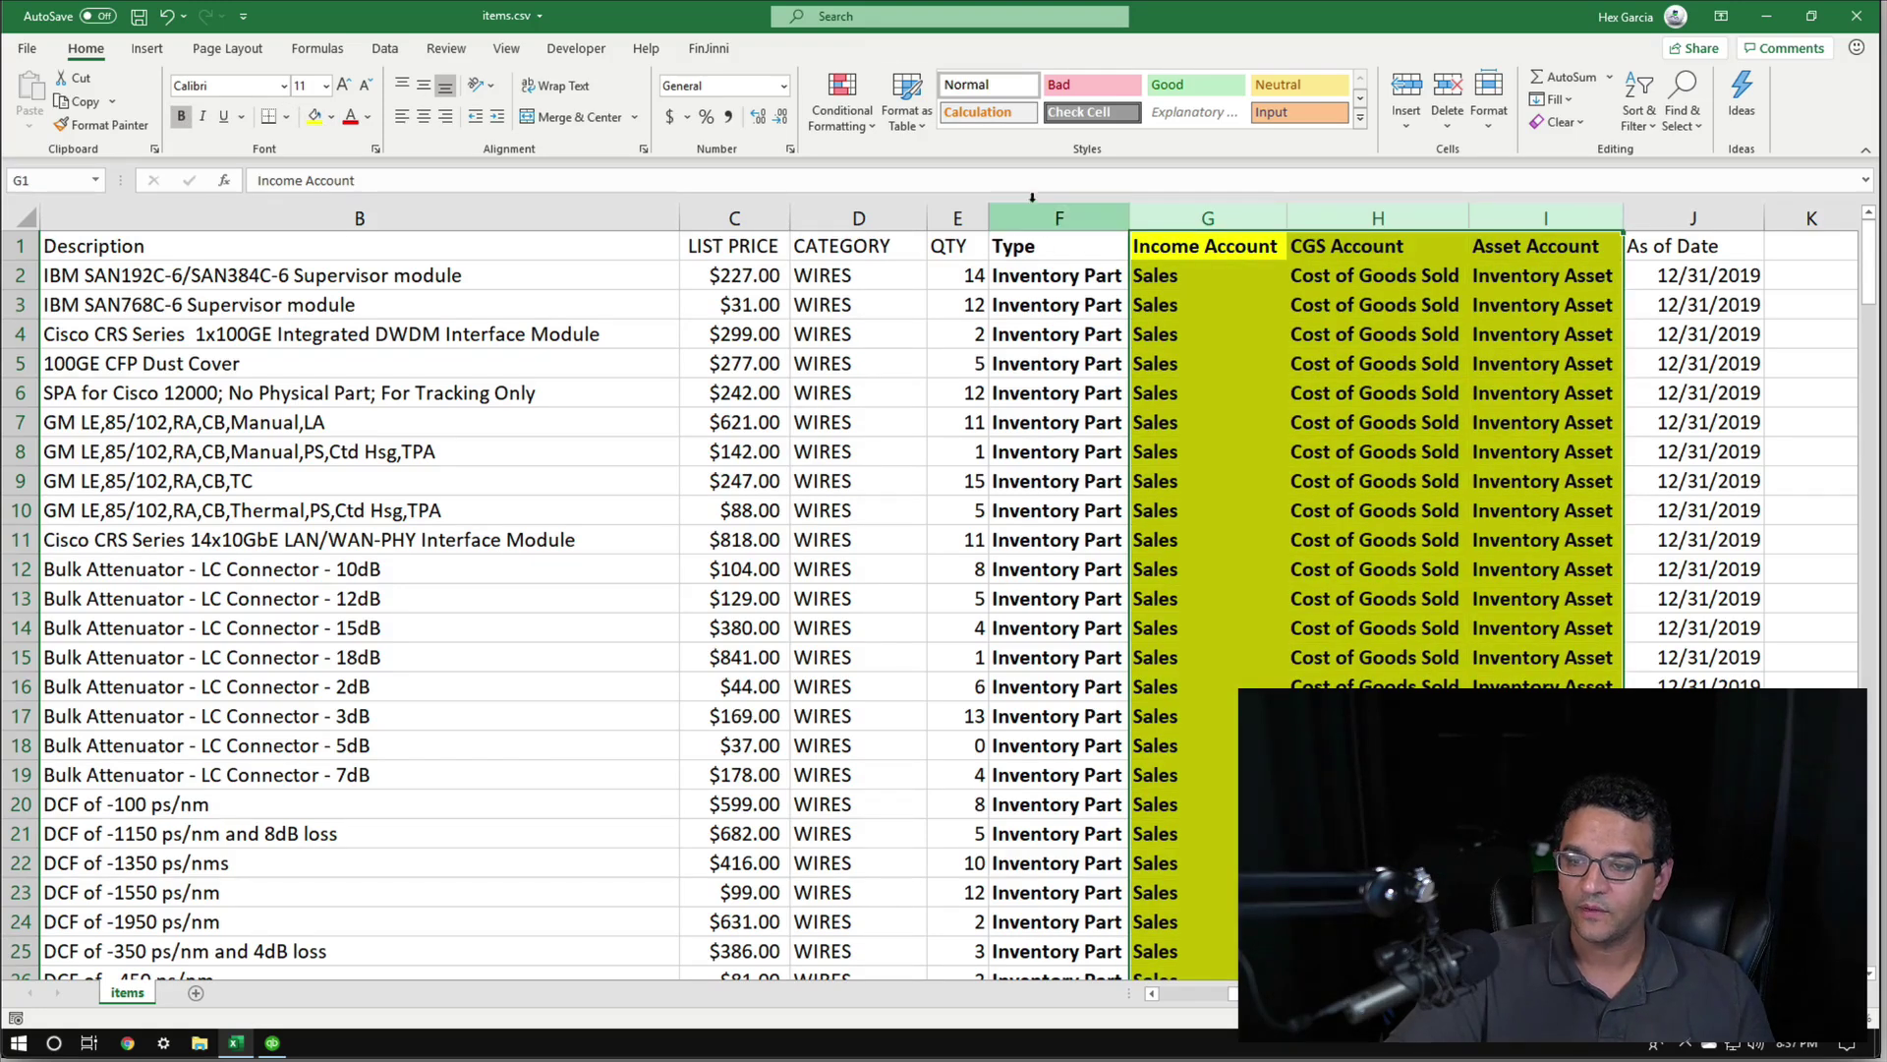
left_click(312, 116)
left_click(1183, 997)
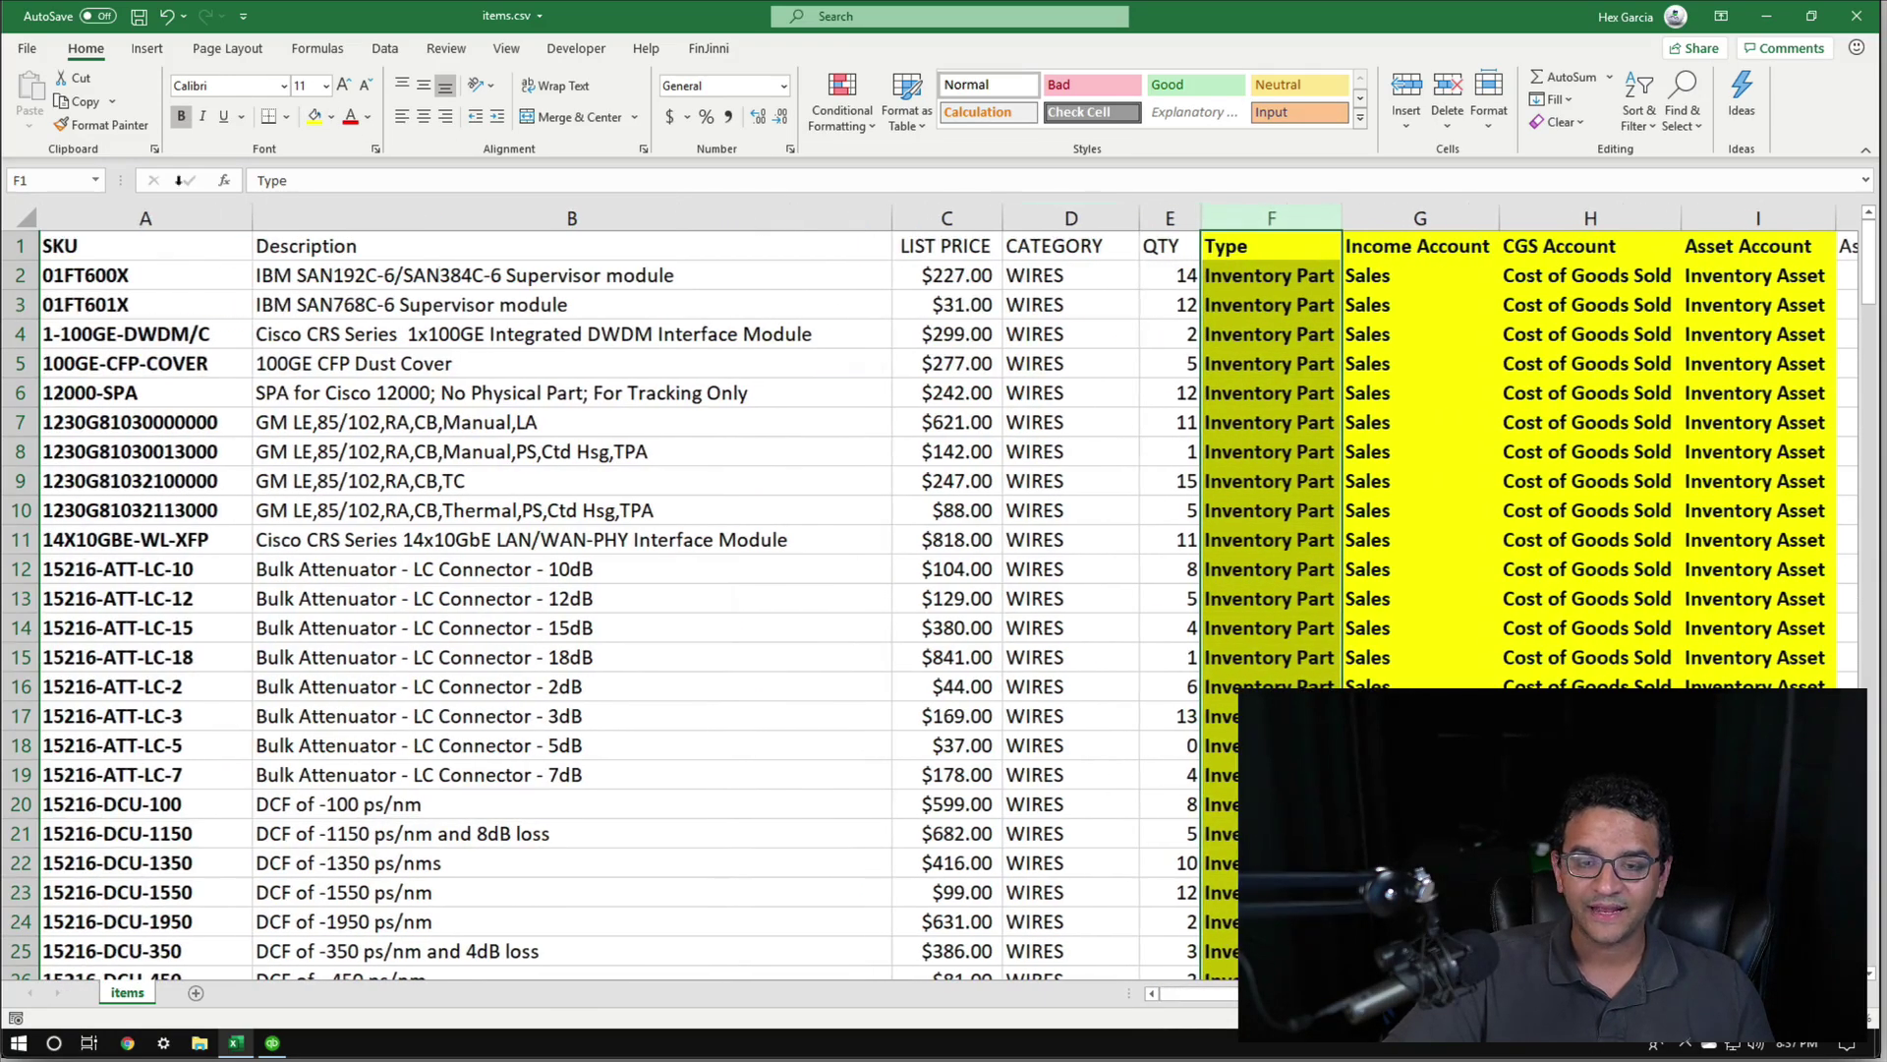
left_click(167, 220)
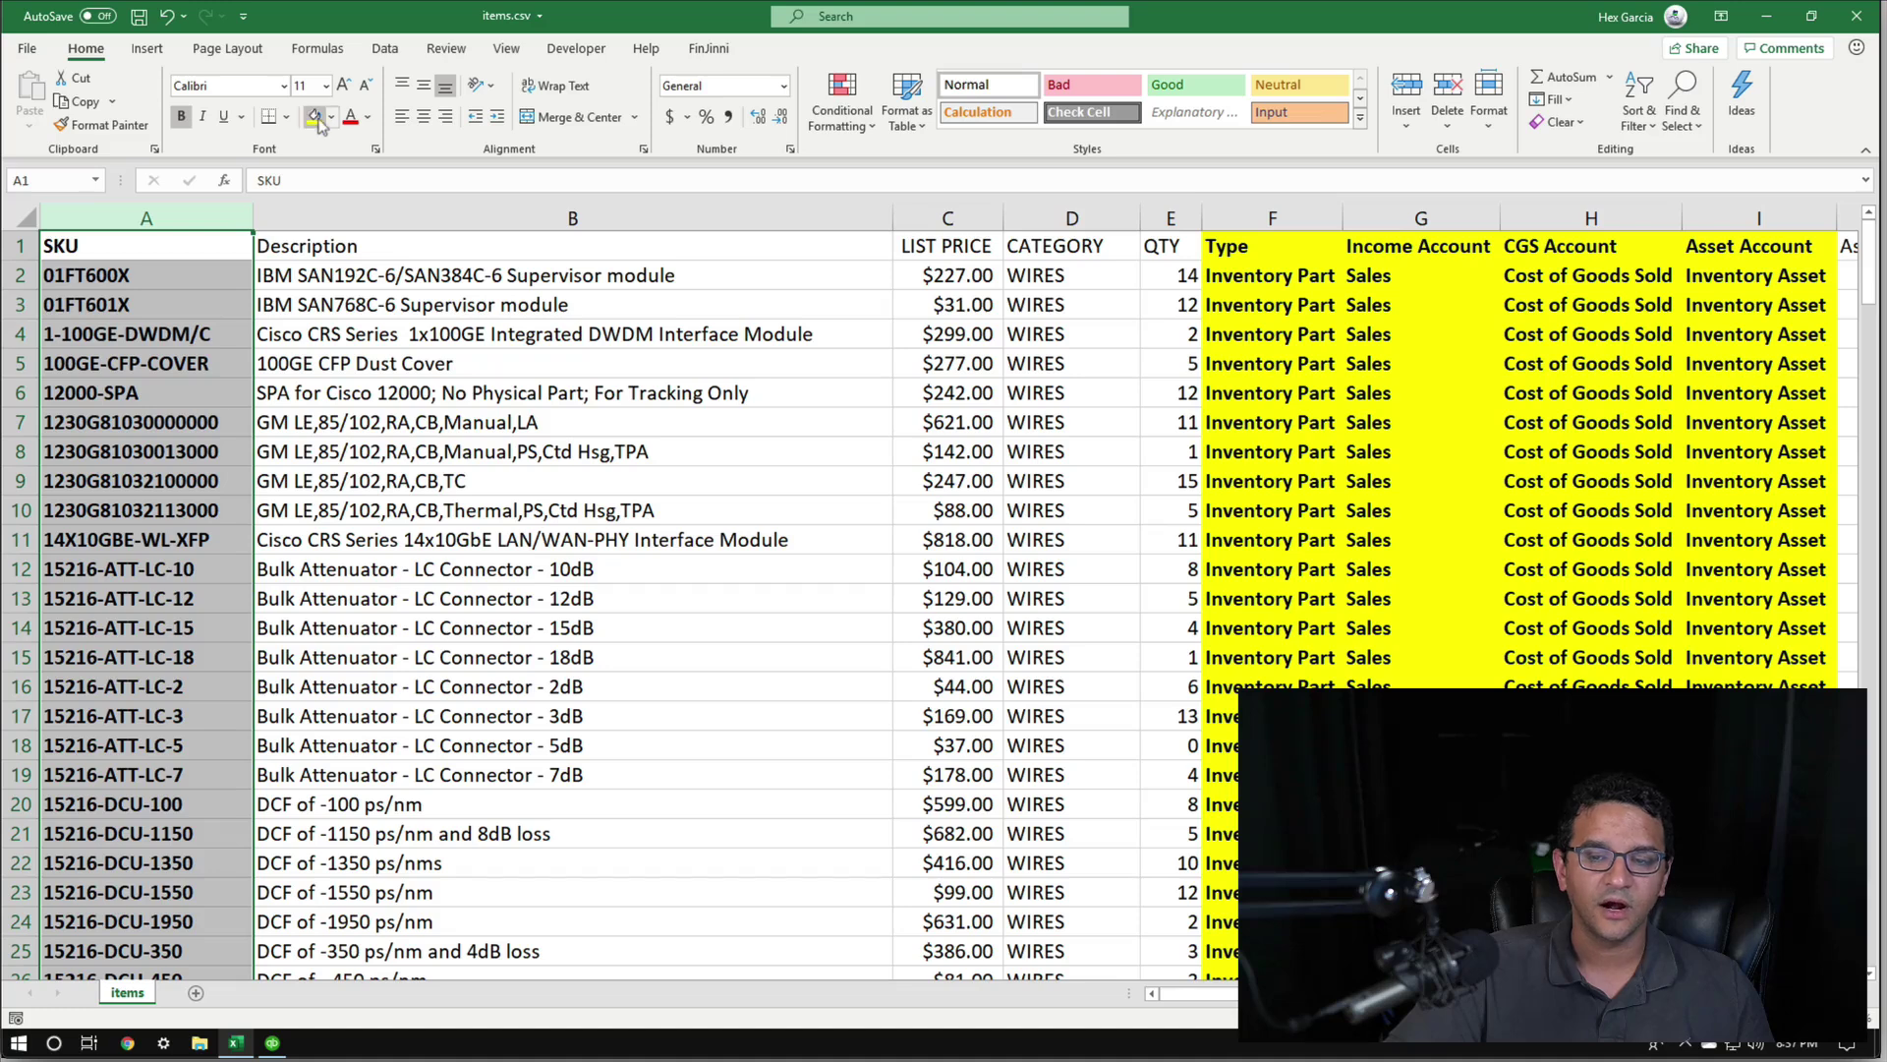
left_click(313, 116)
left_click(565, 480)
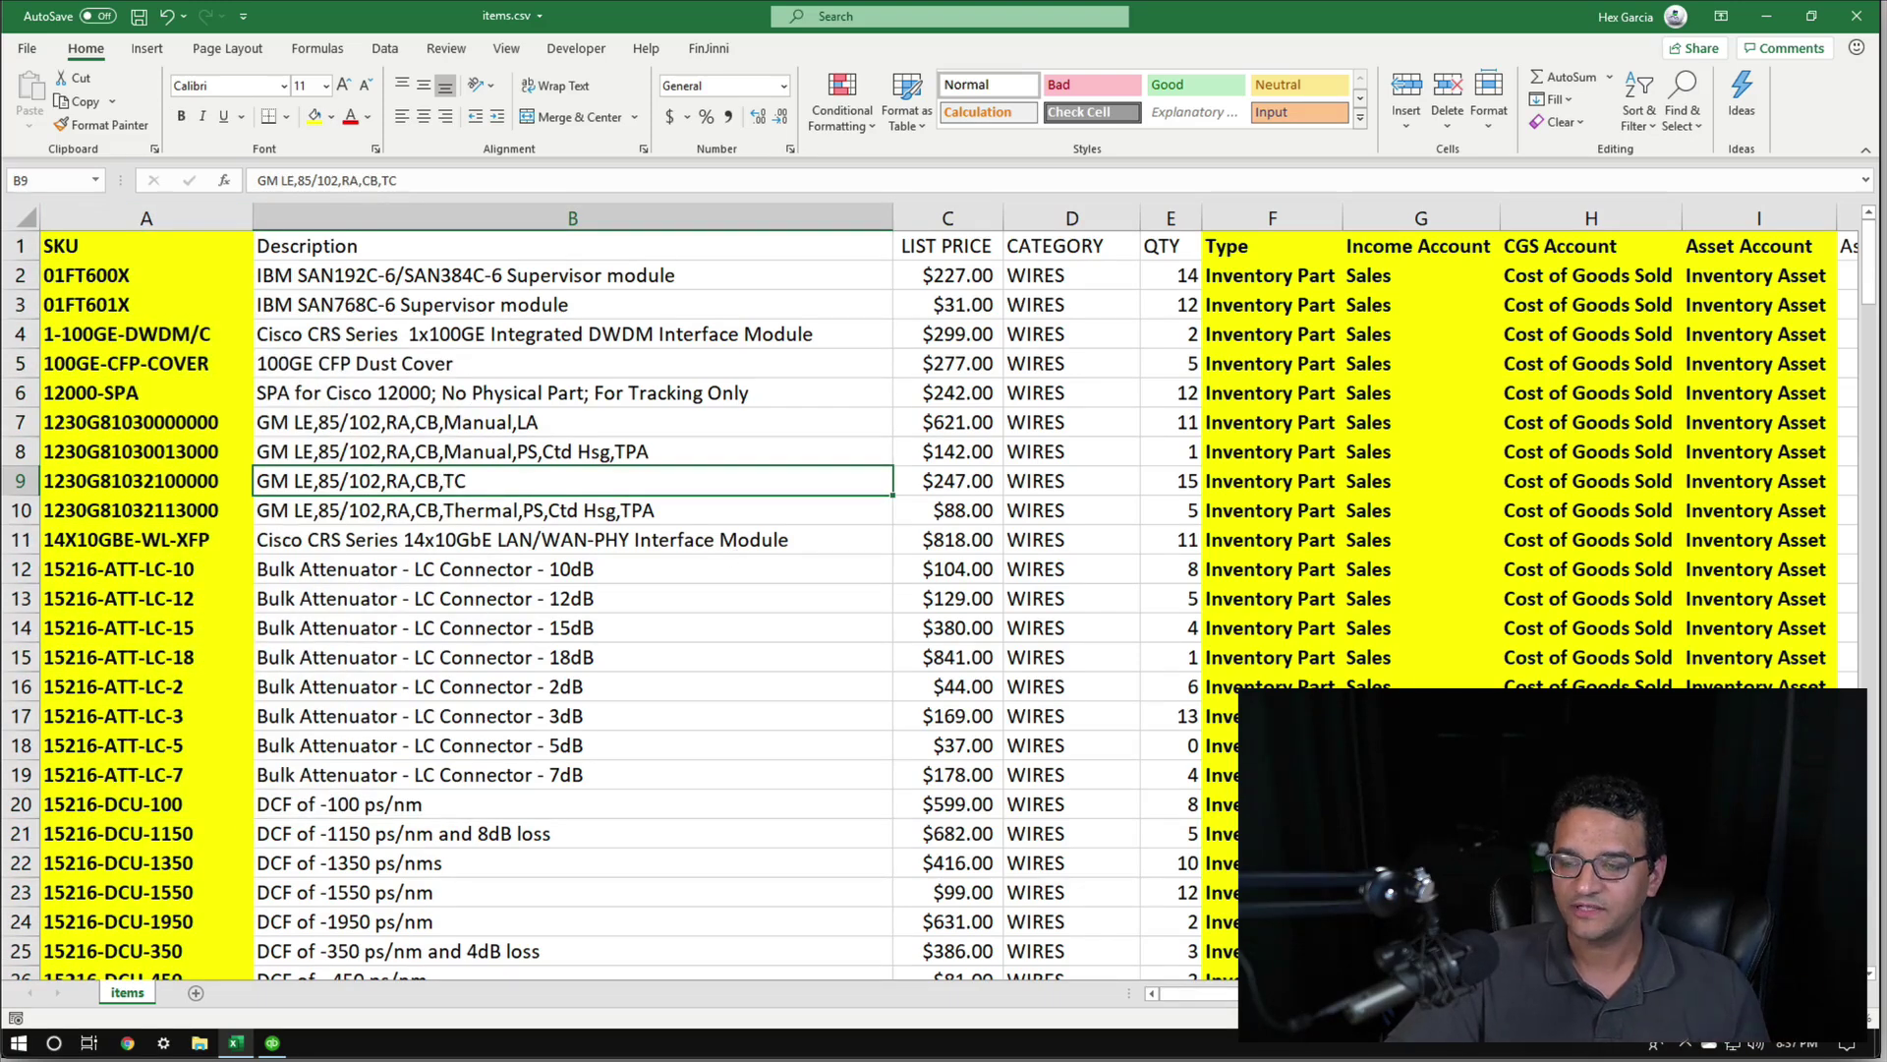
Examine the QTY and As of Date columns alongside the highlighted columns
left_click_drag(1423, 994, 1491, 994)
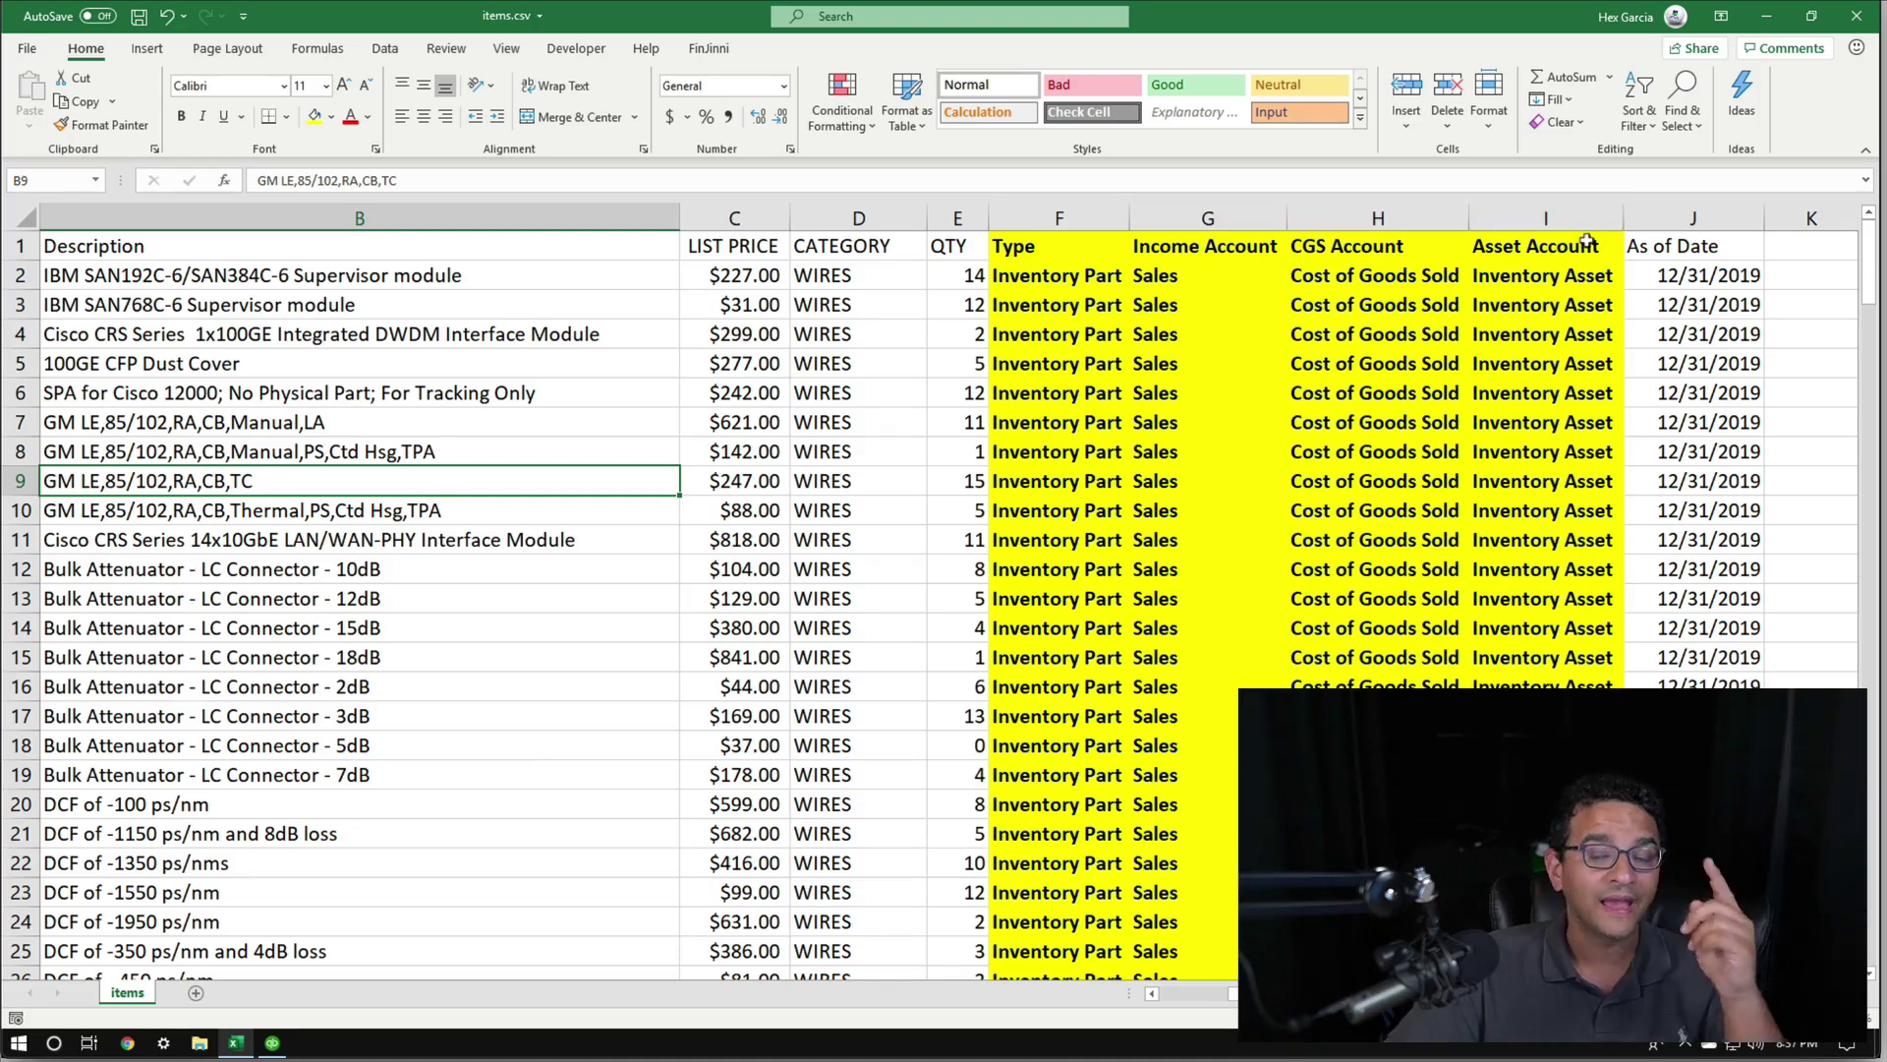
left_click(958, 218)
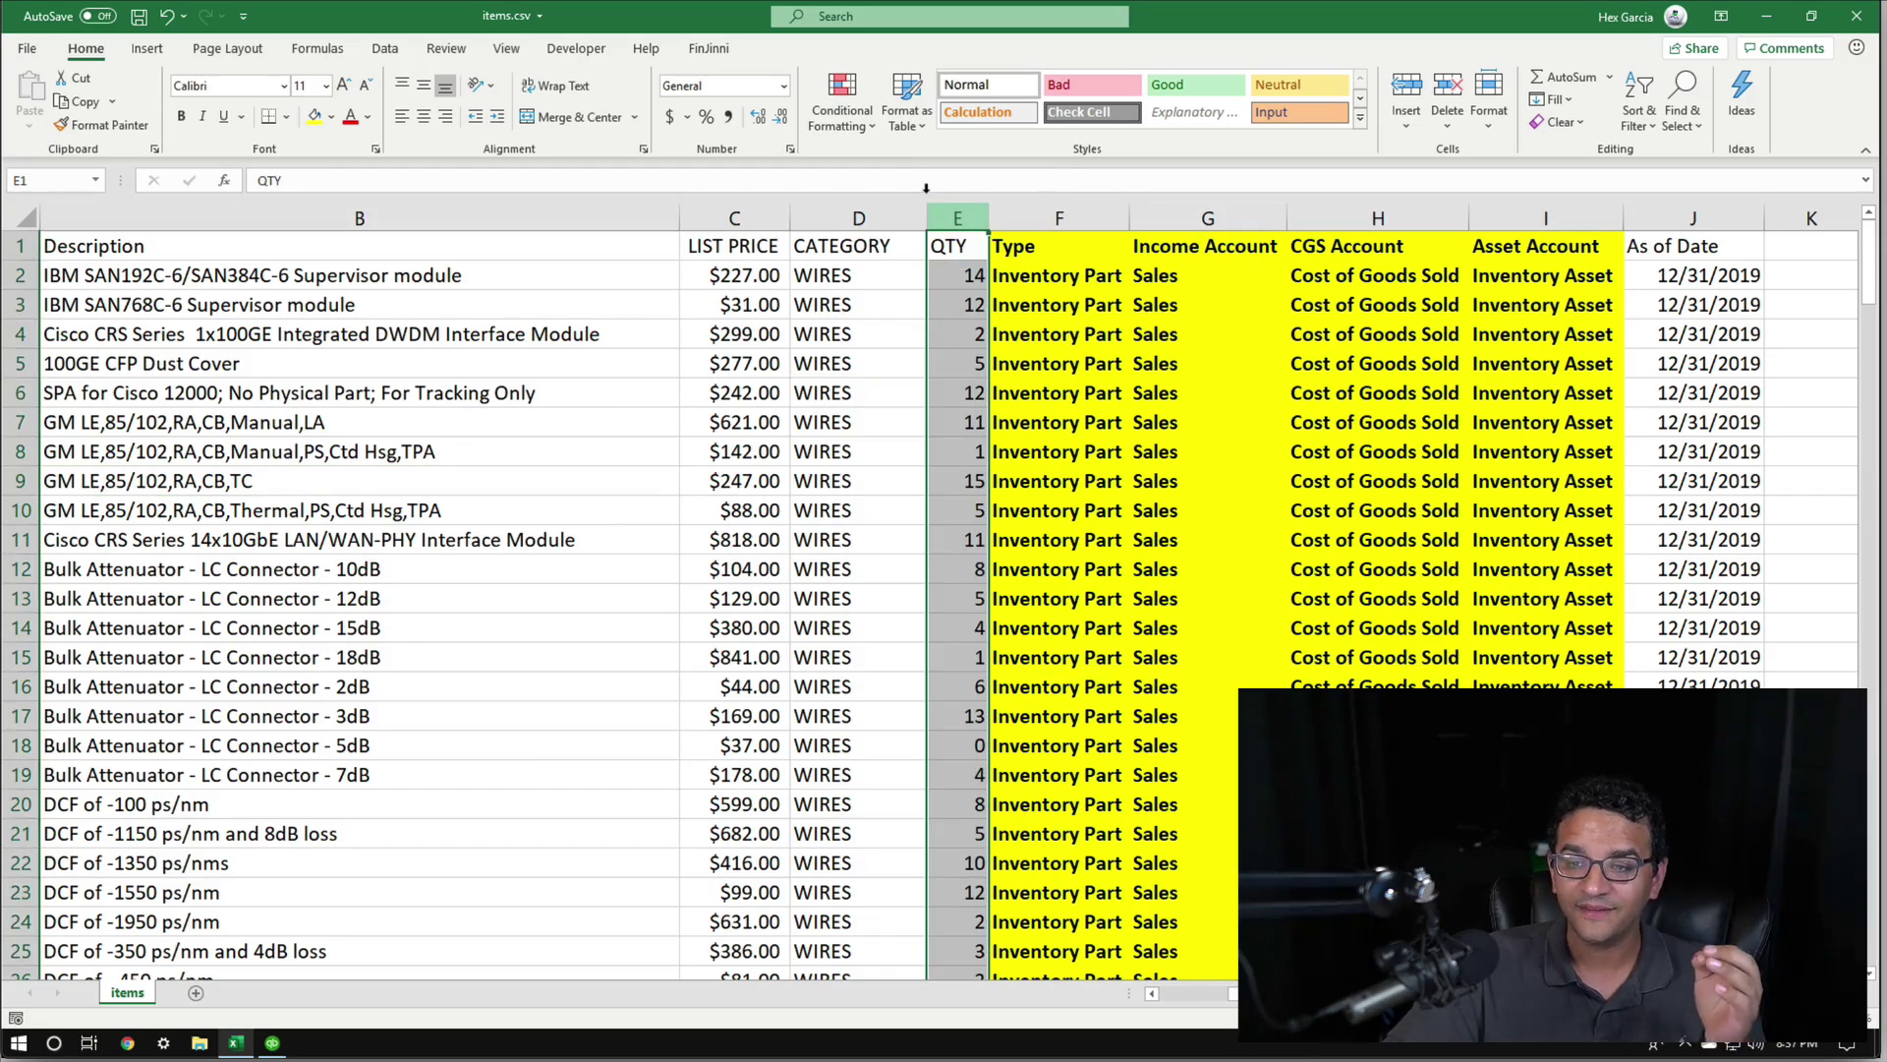
left_click(1668, 196)
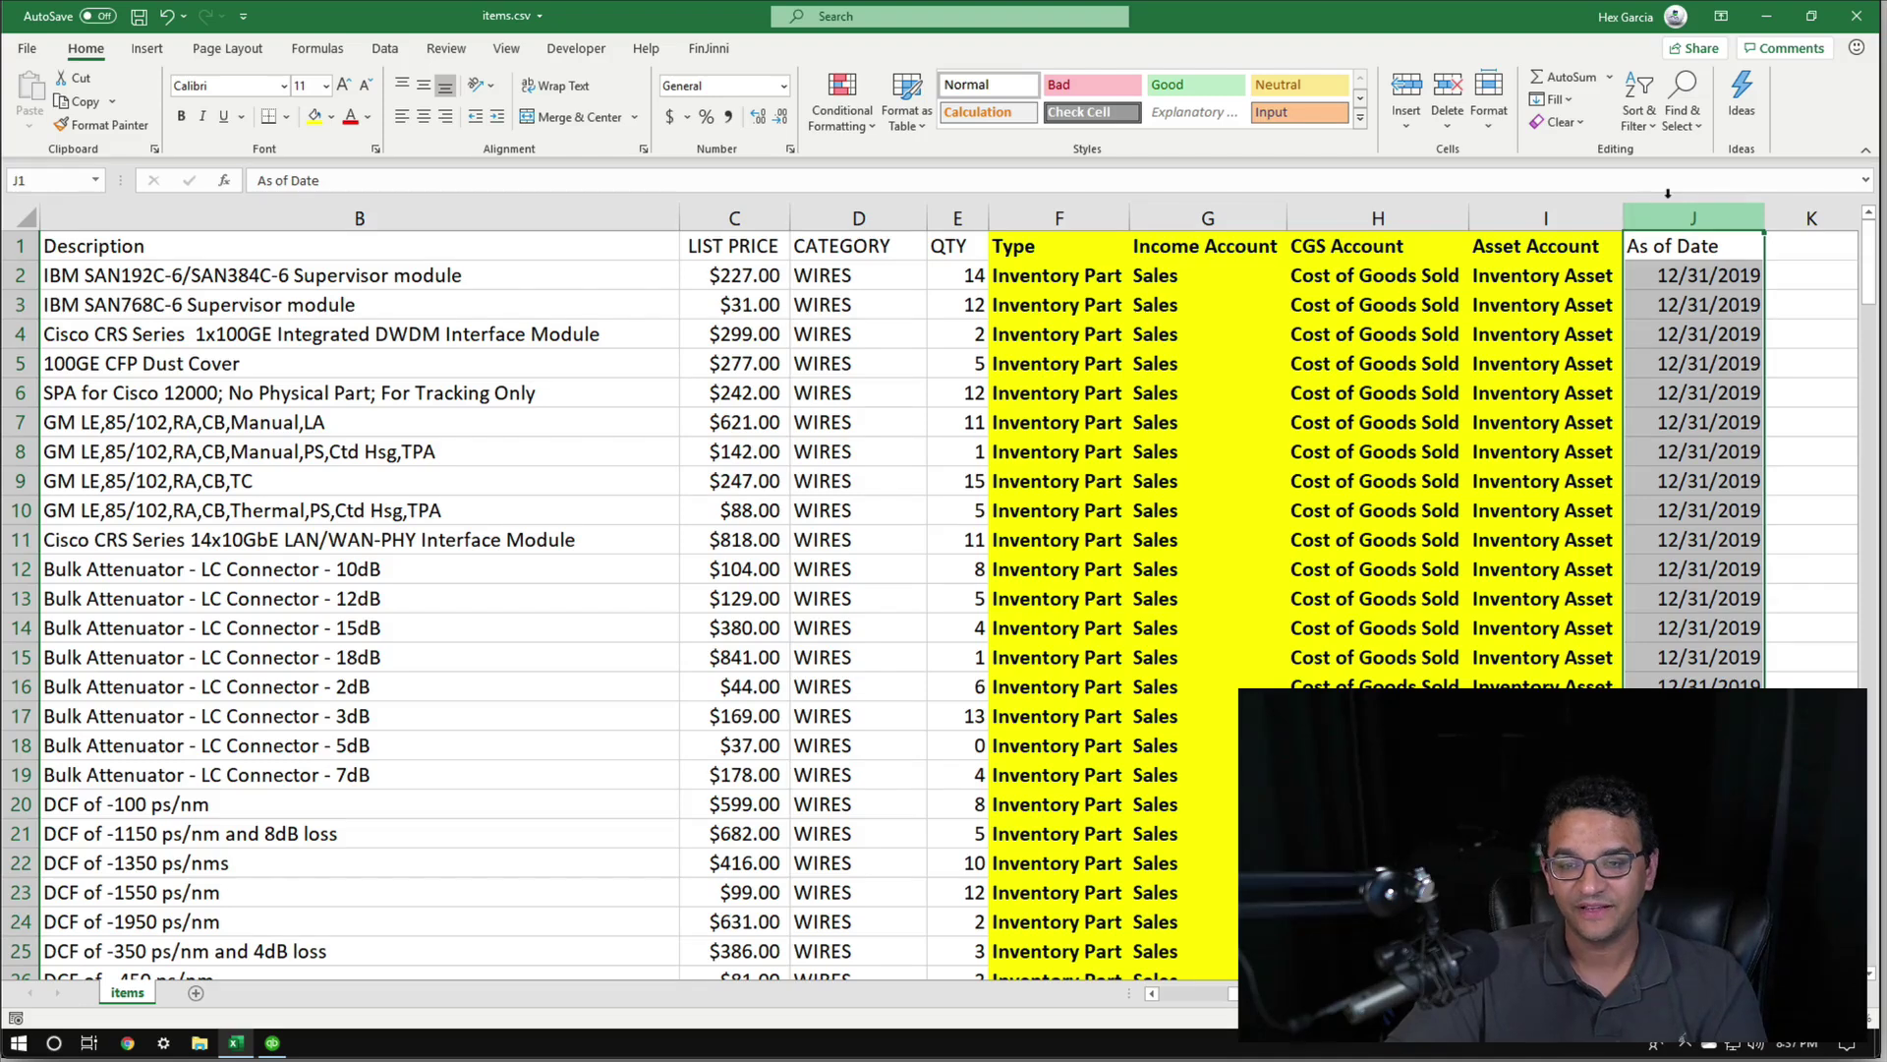
left_click(1157, 418)
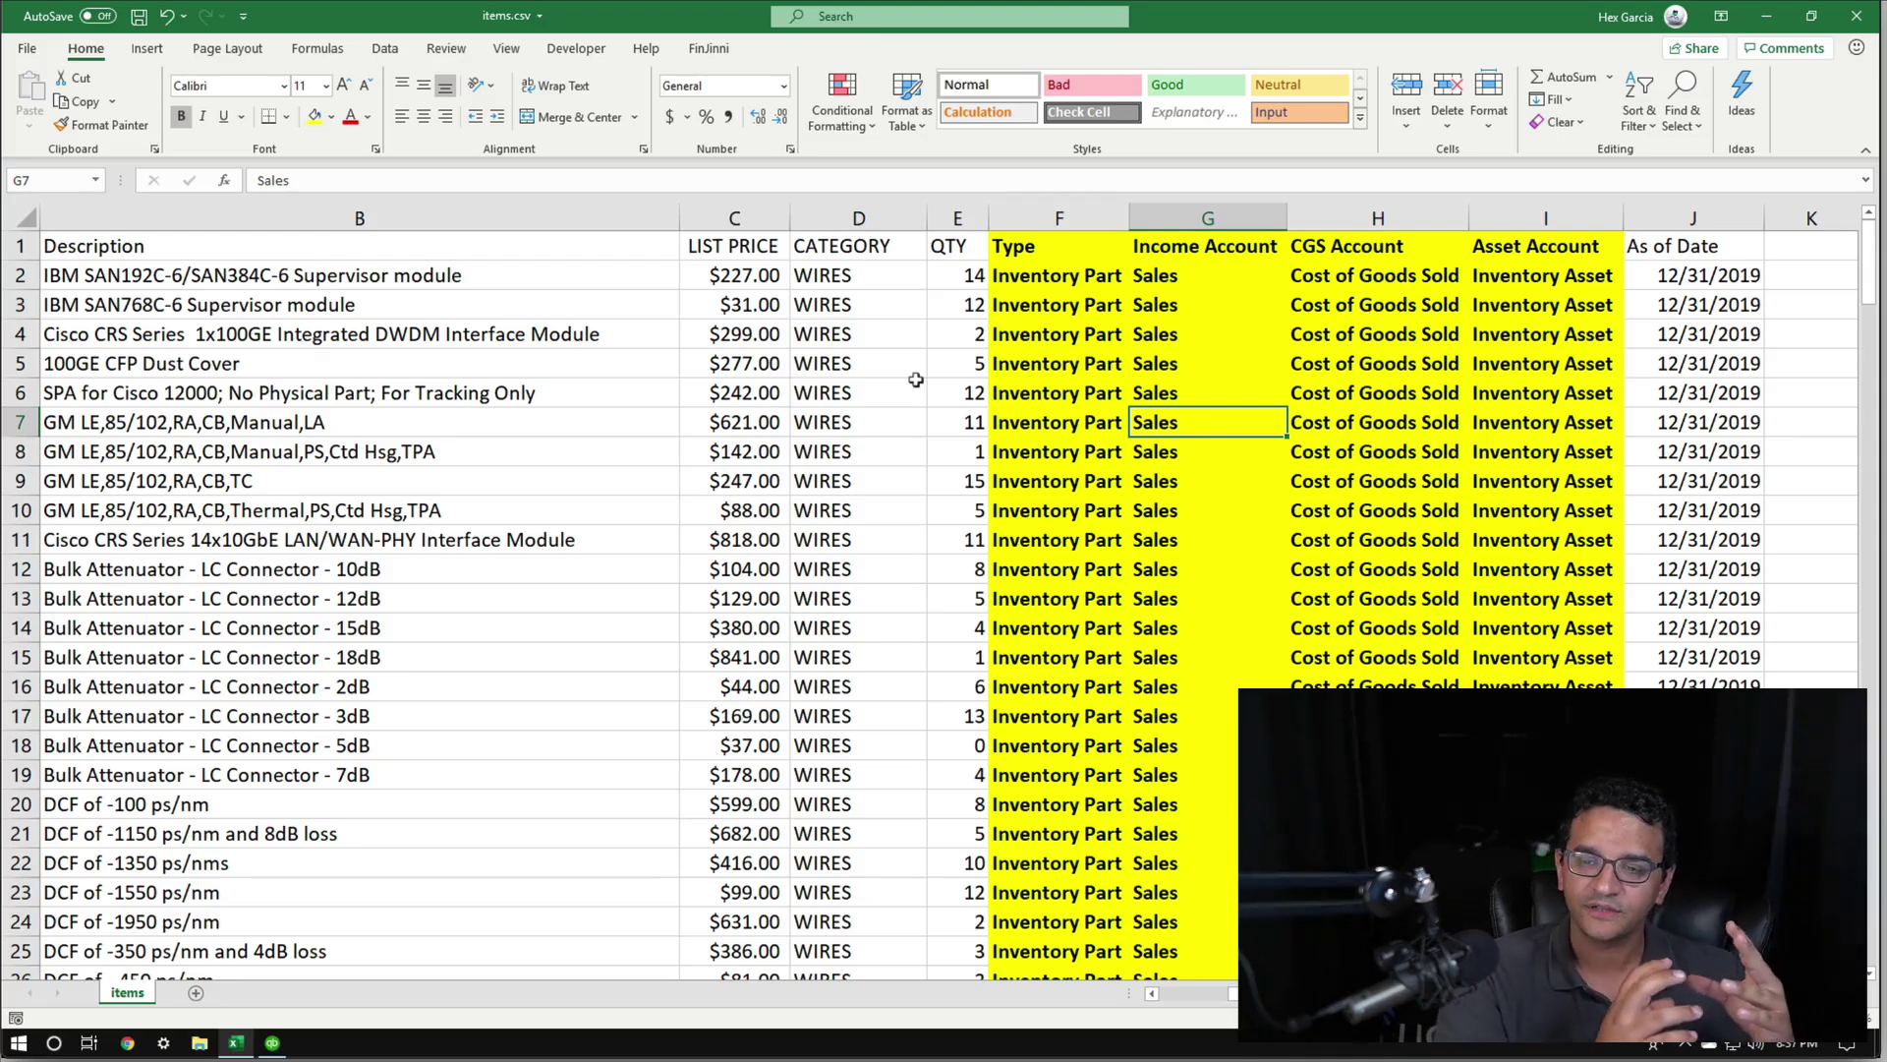
Insert a column before LIST PRICE, head it COST and narrow it to fit its contents
left_click(730, 196)
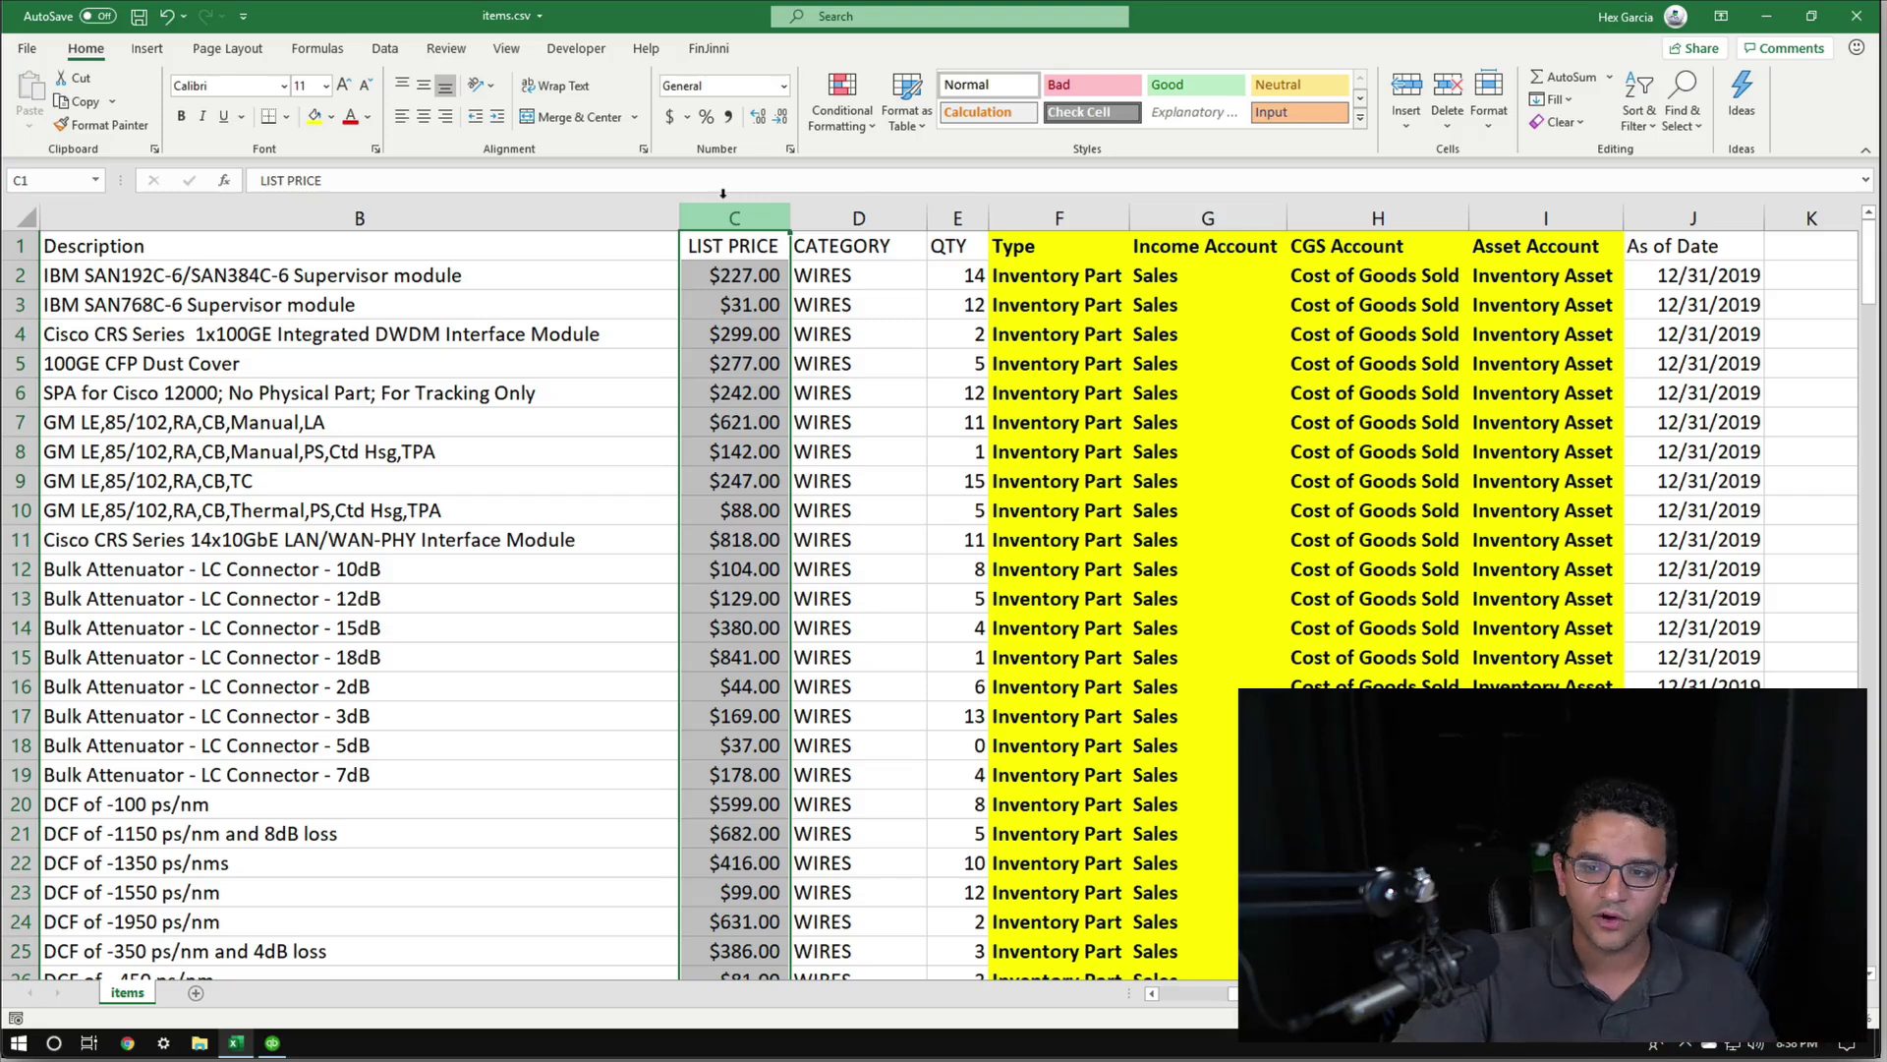
right_click(737, 214)
left_click(801, 377)
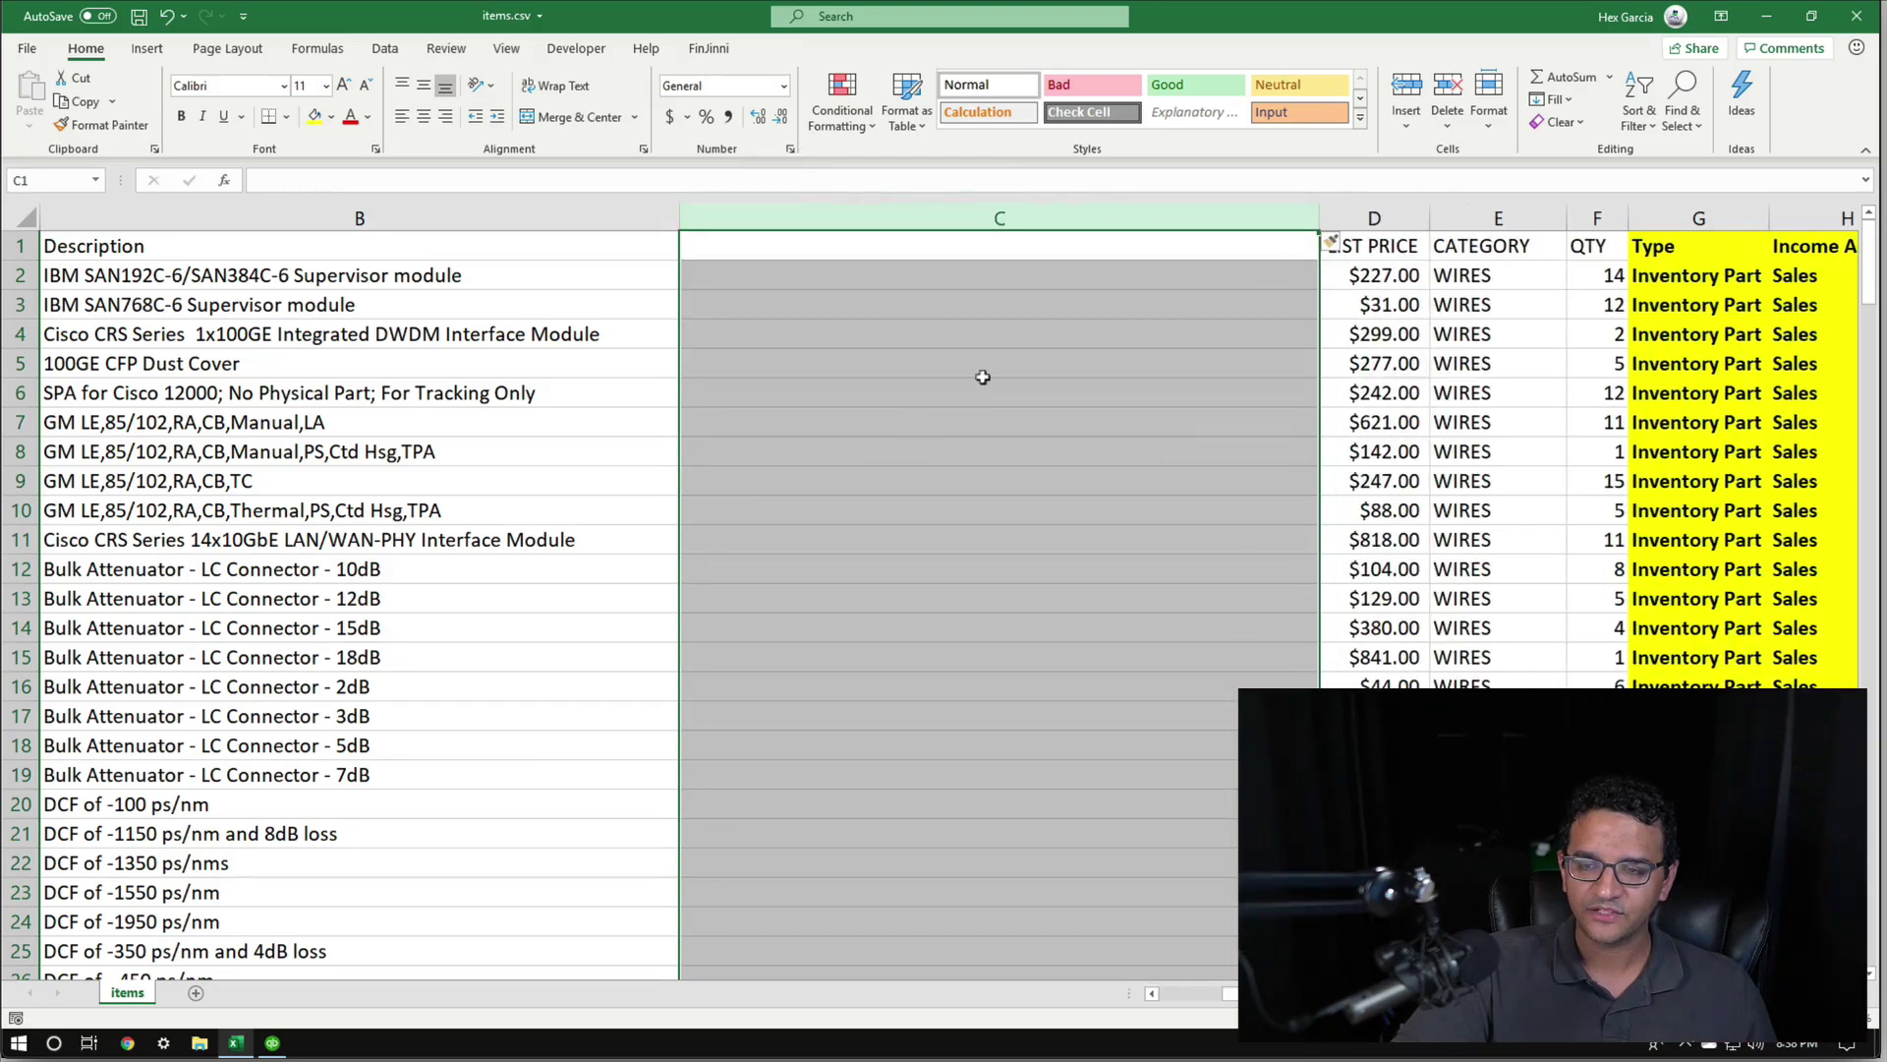
left_click(851, 243)
type("COST")
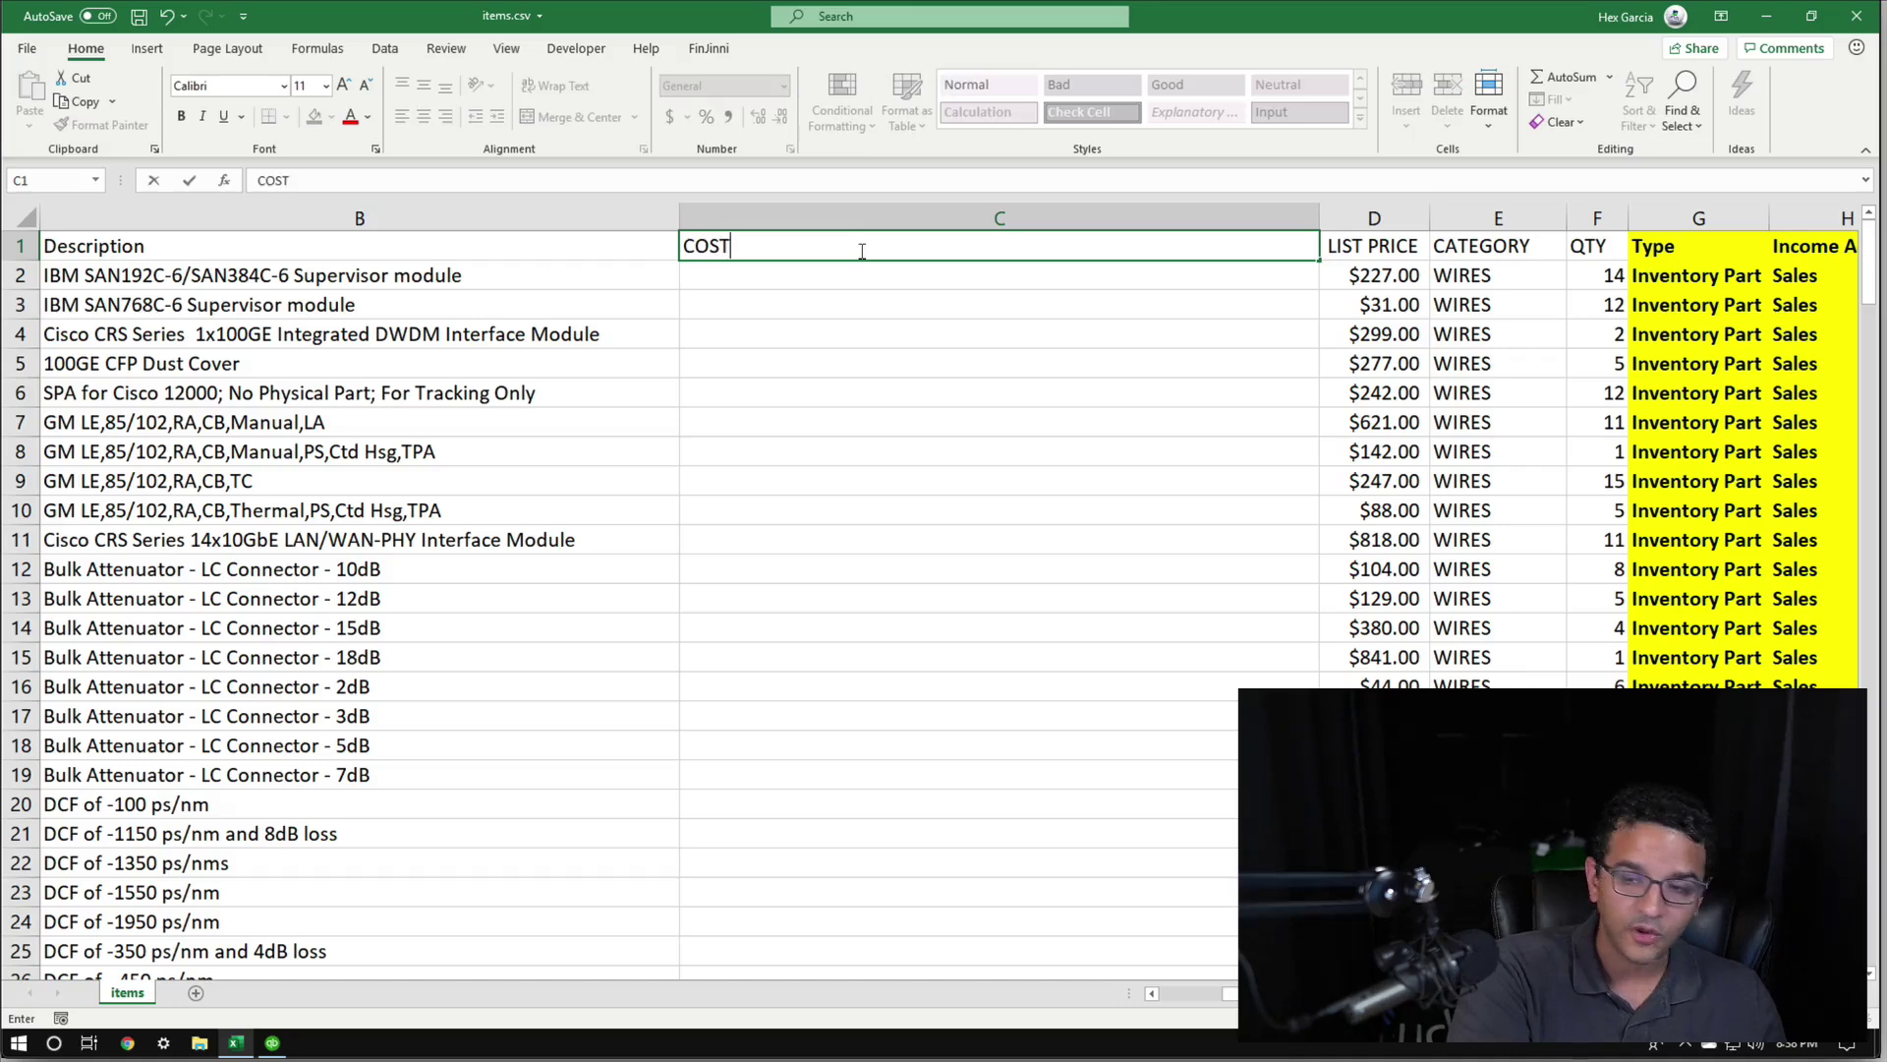
key("Return")
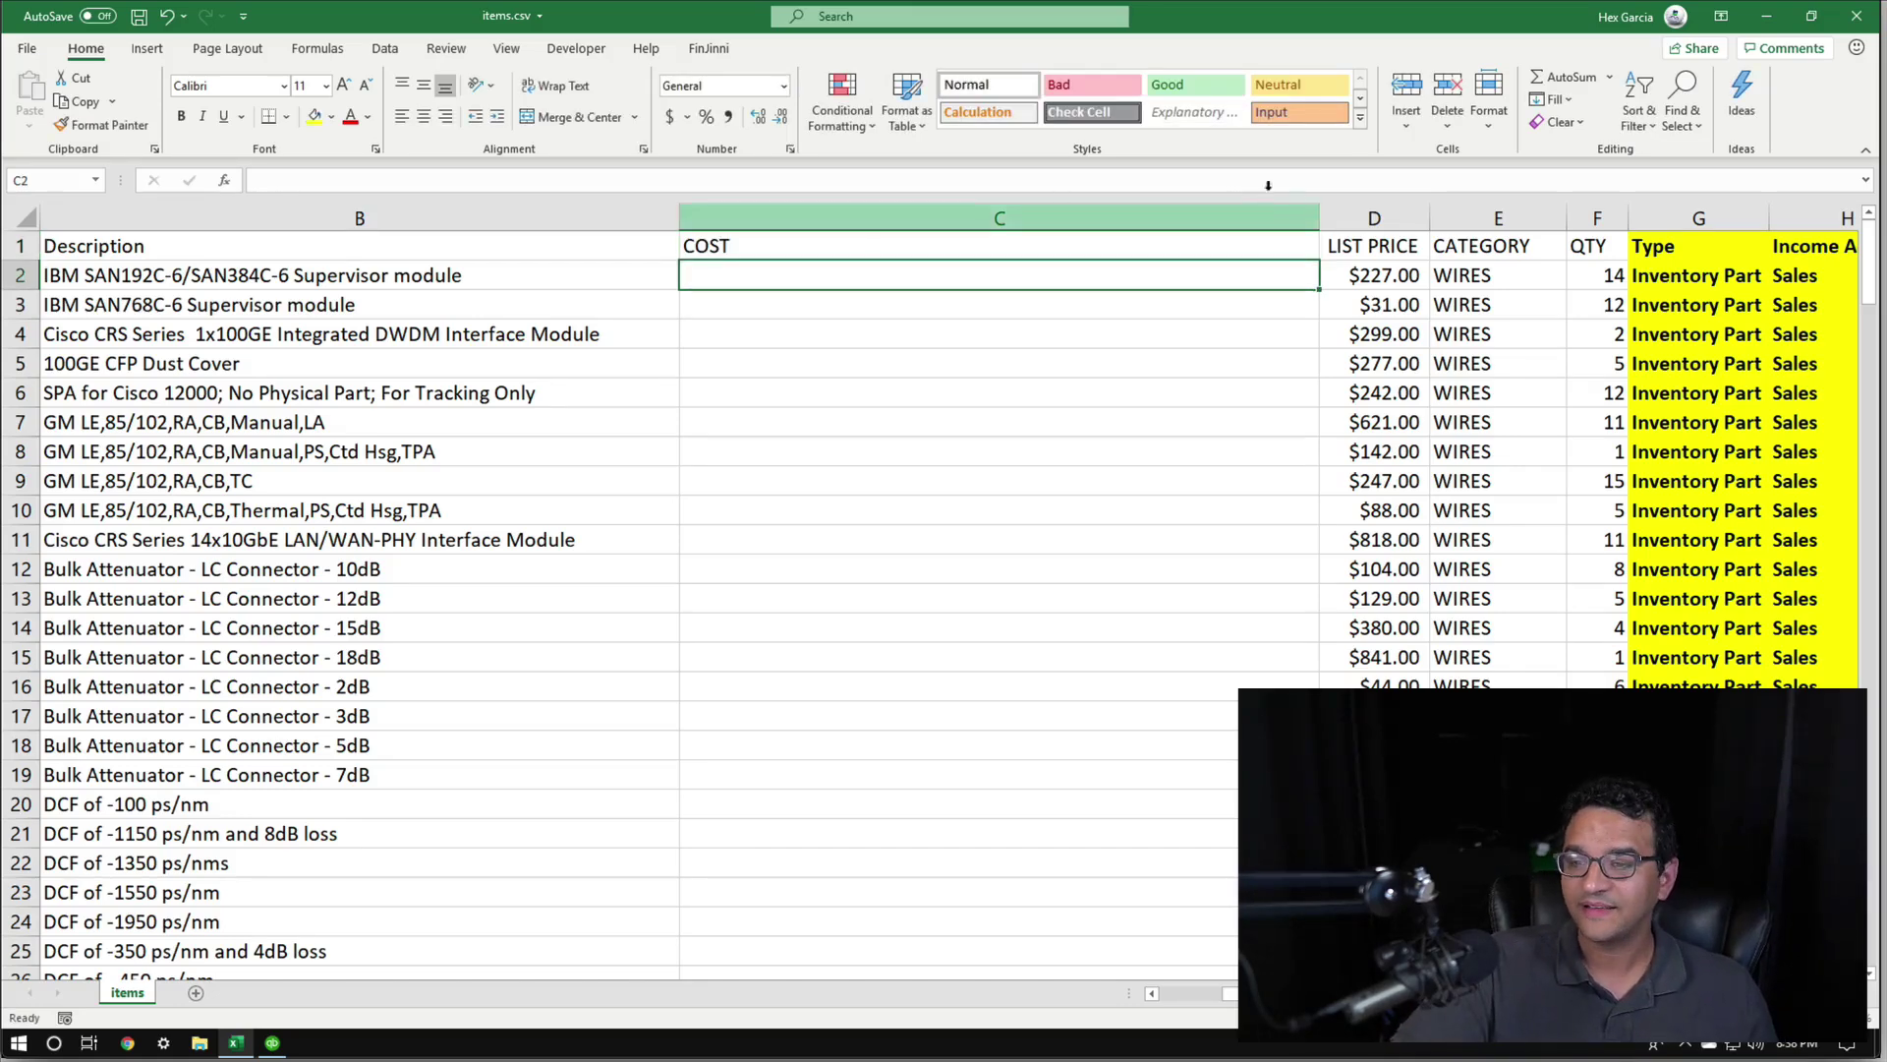
left_click_drag(1313, 203, 842, 217)
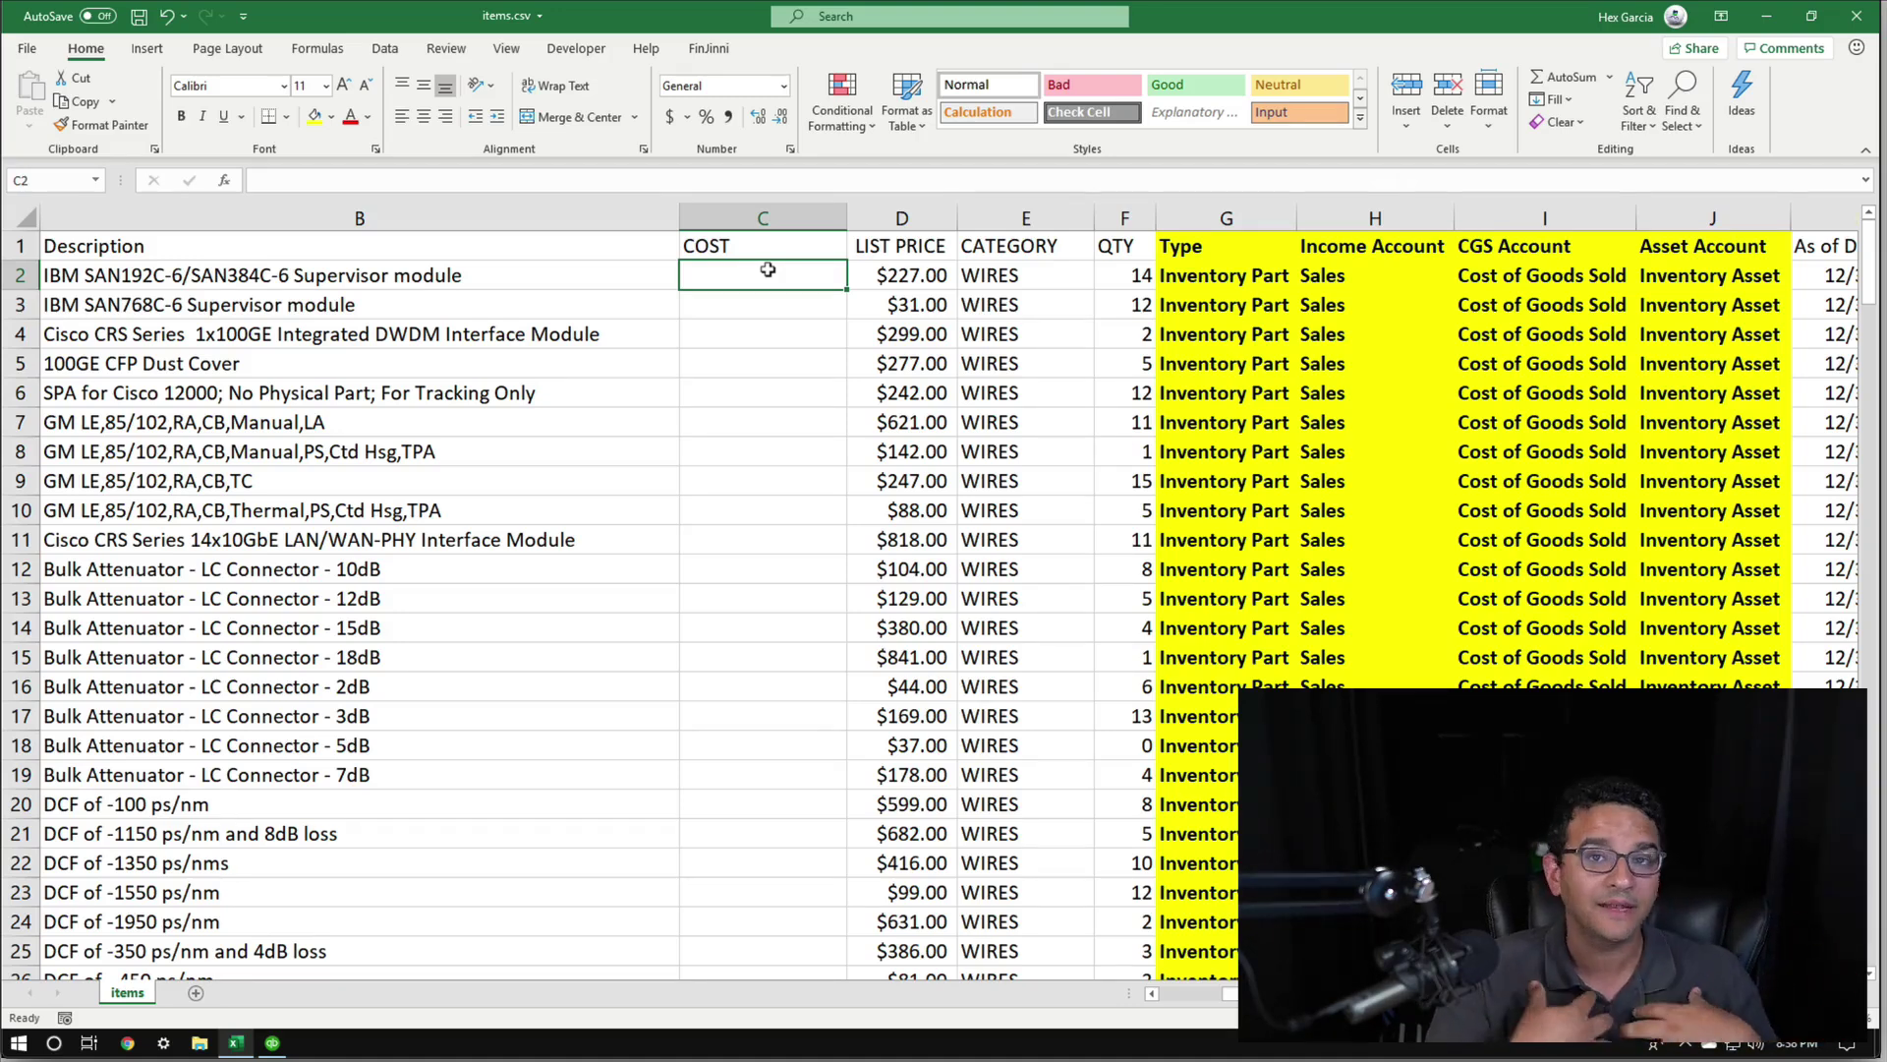
Calculate COST as 60% of the list price with =D2*.6 in C2 and fill the formula down the column
type("=")
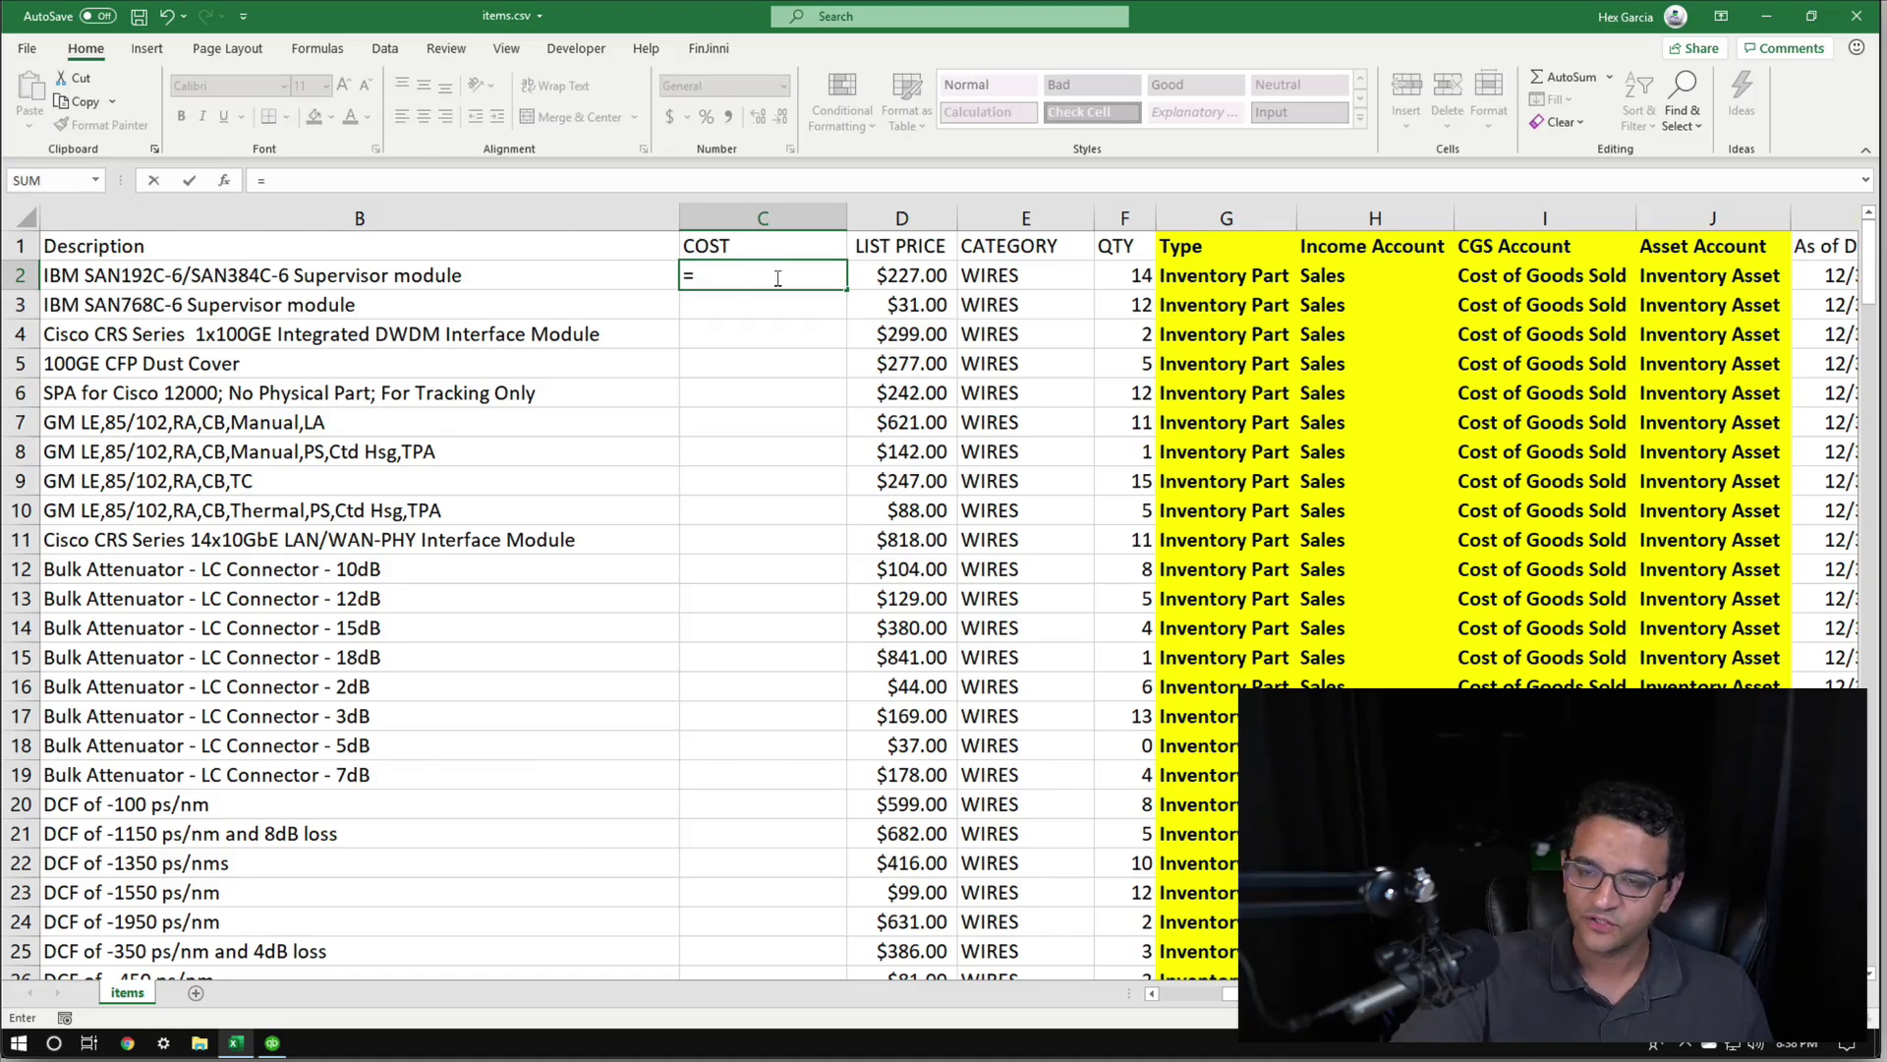
left_click(919, 265)
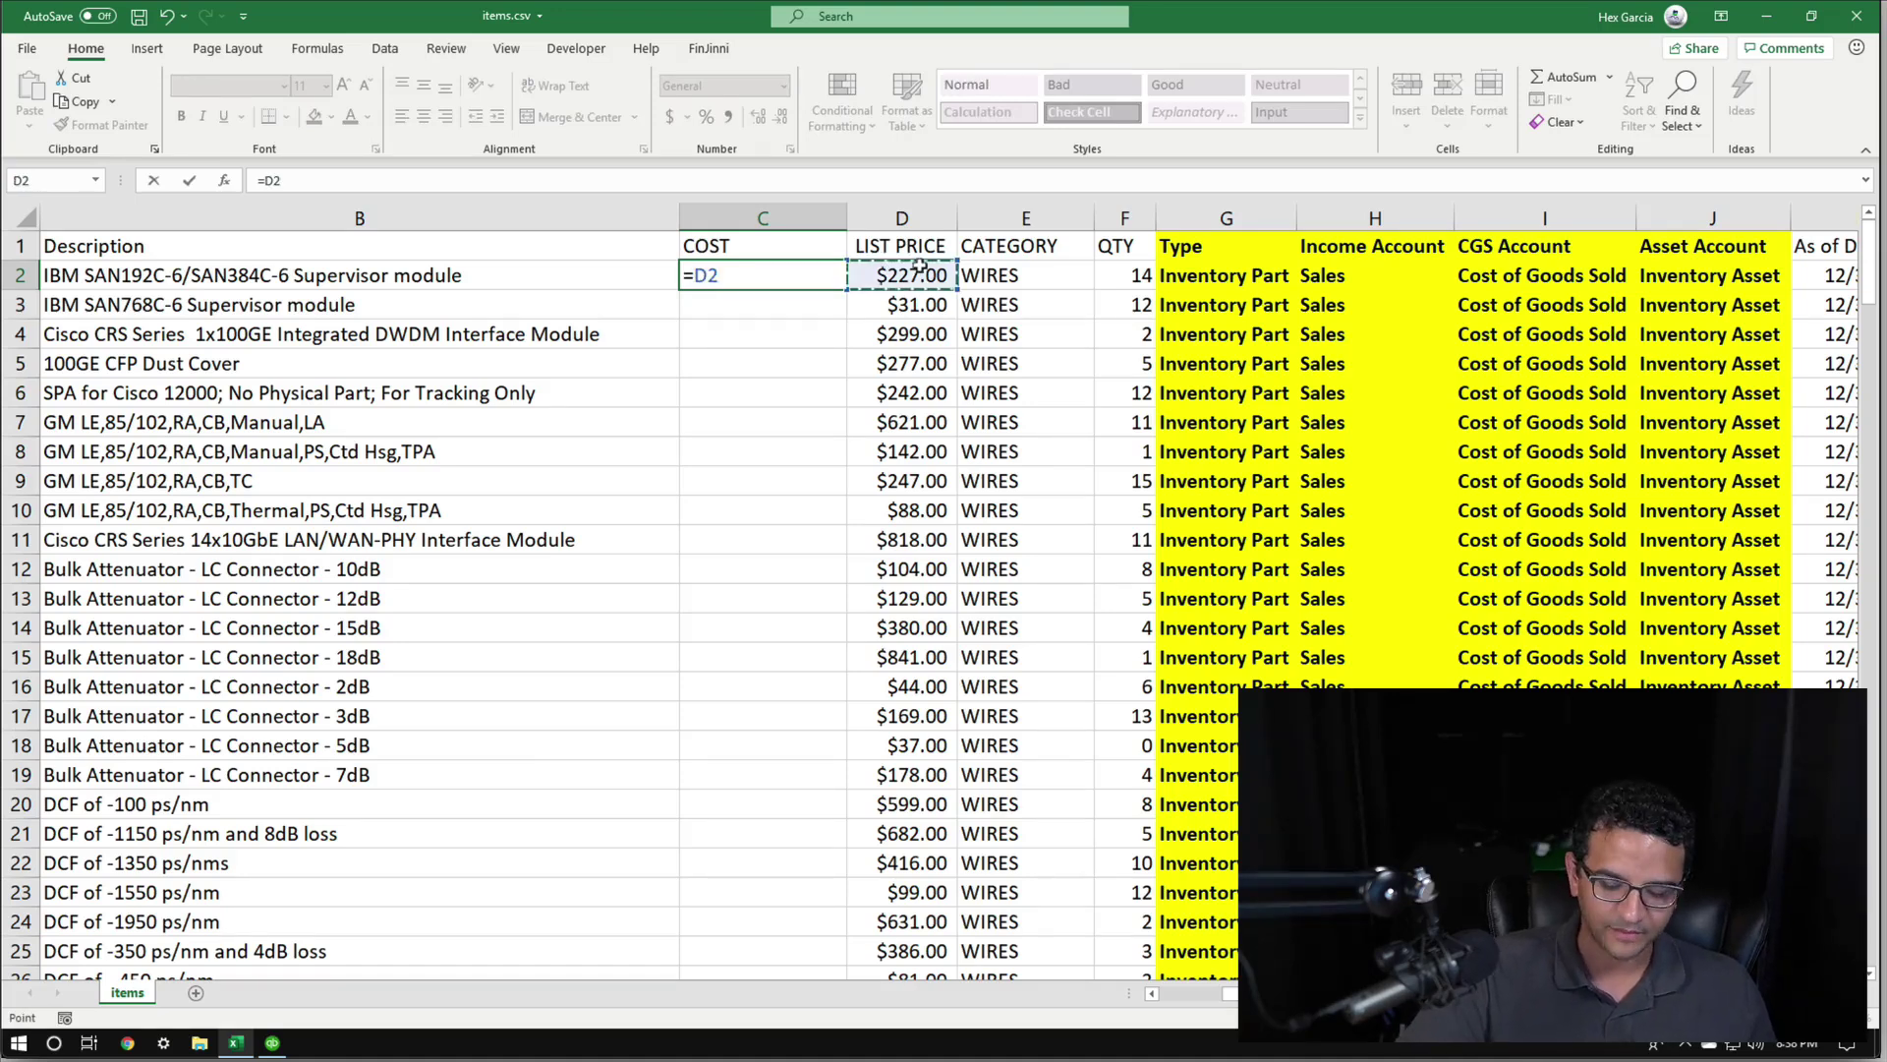
type("*")
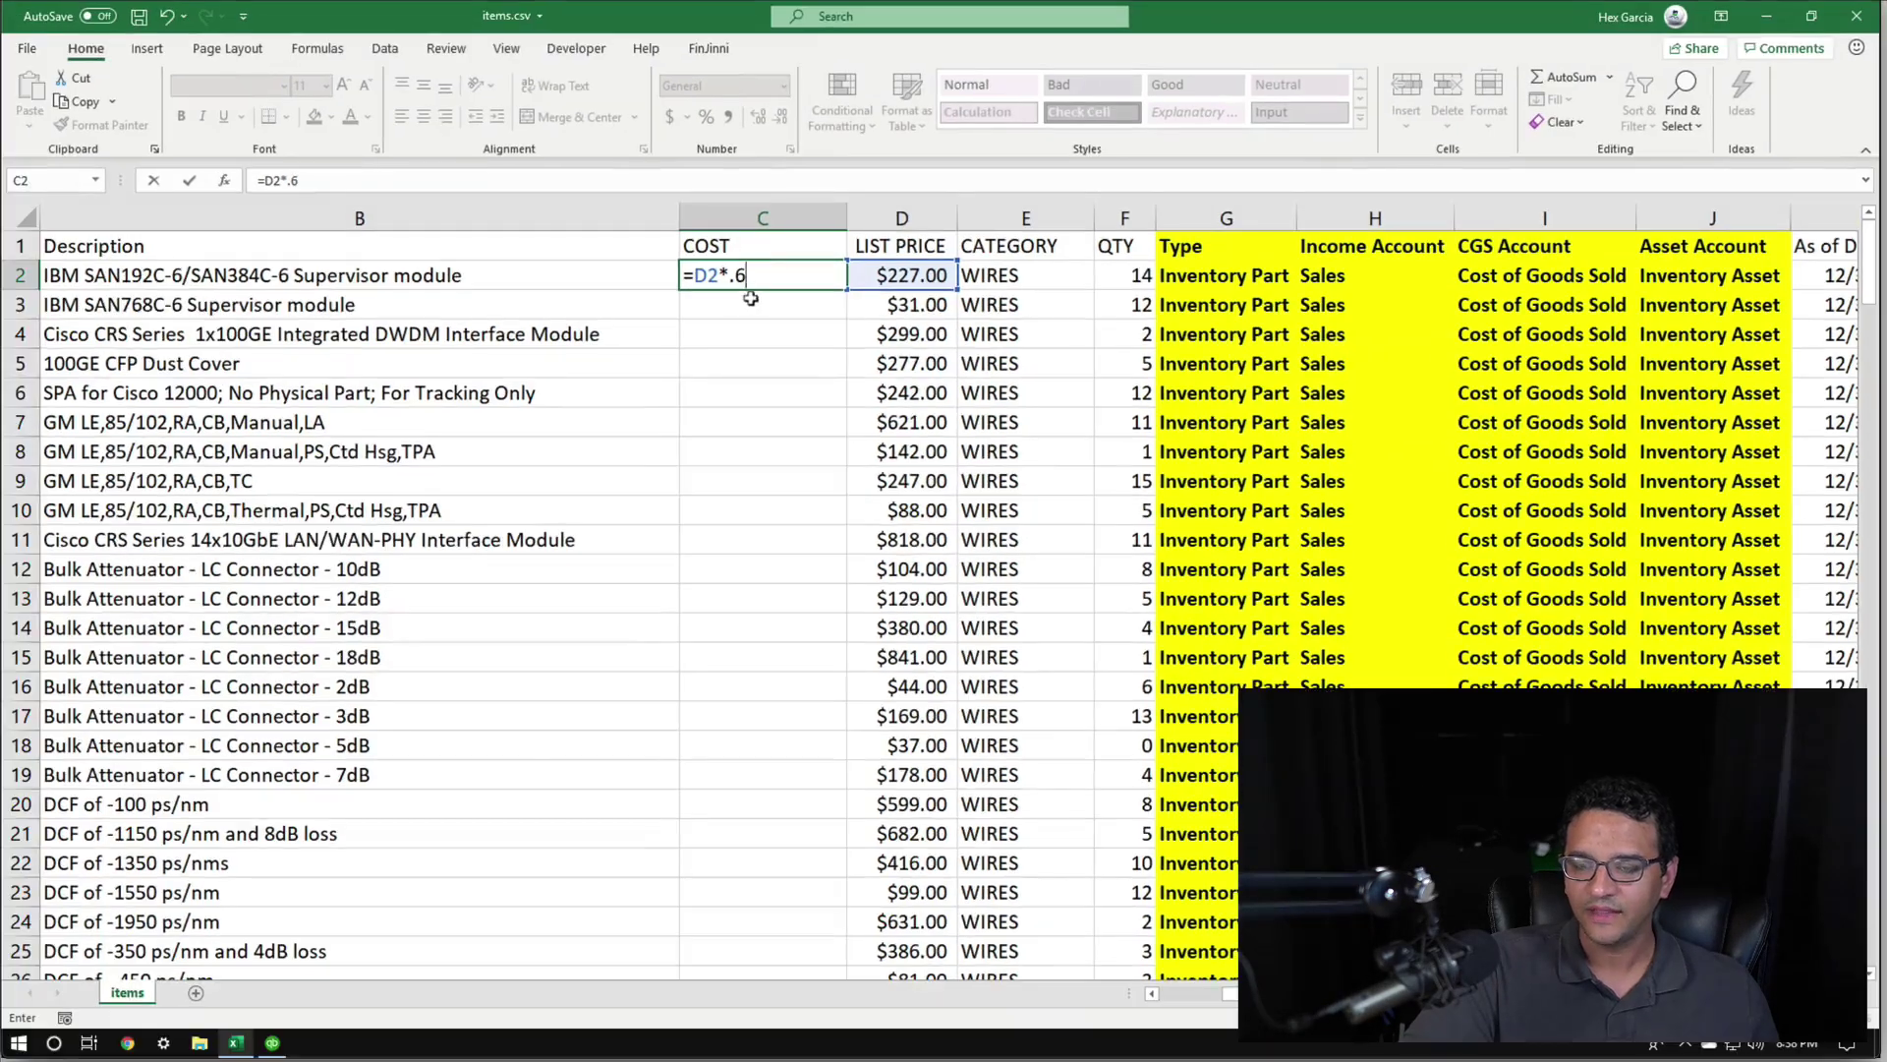
key("Return")
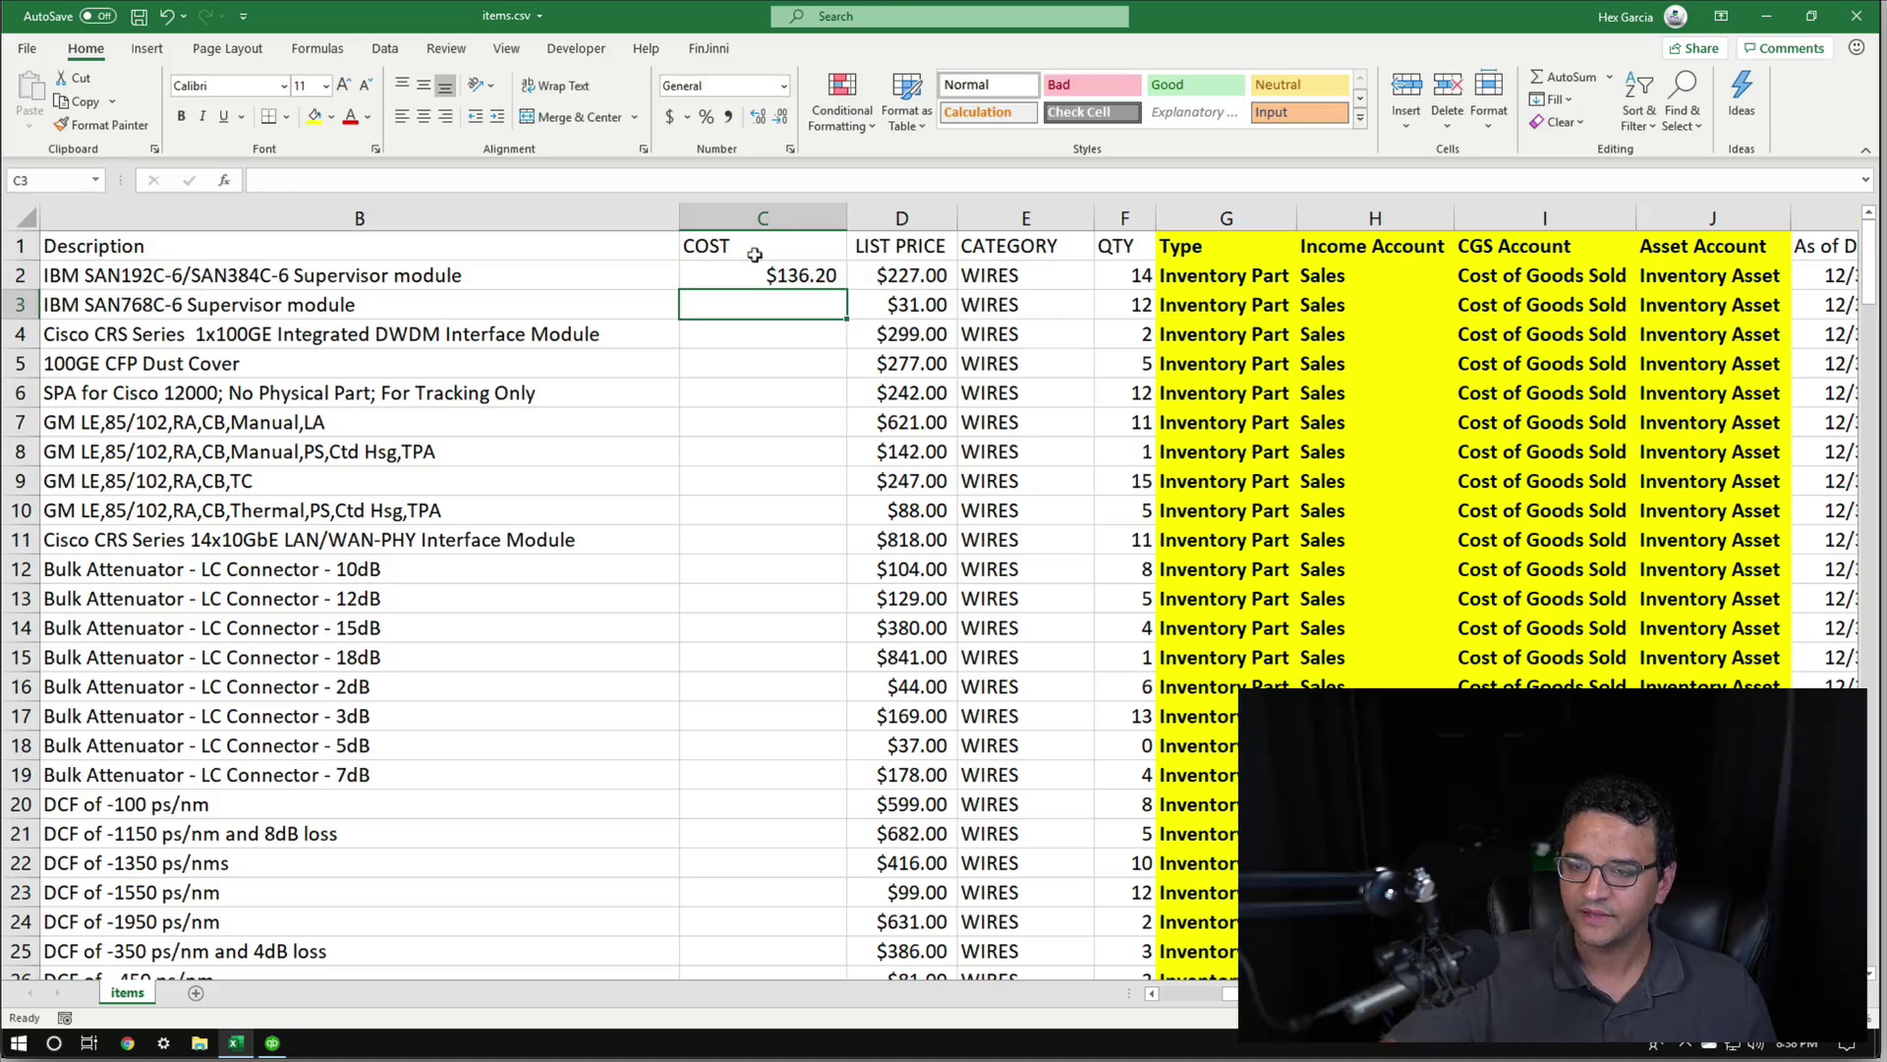
left_click(759, 276)
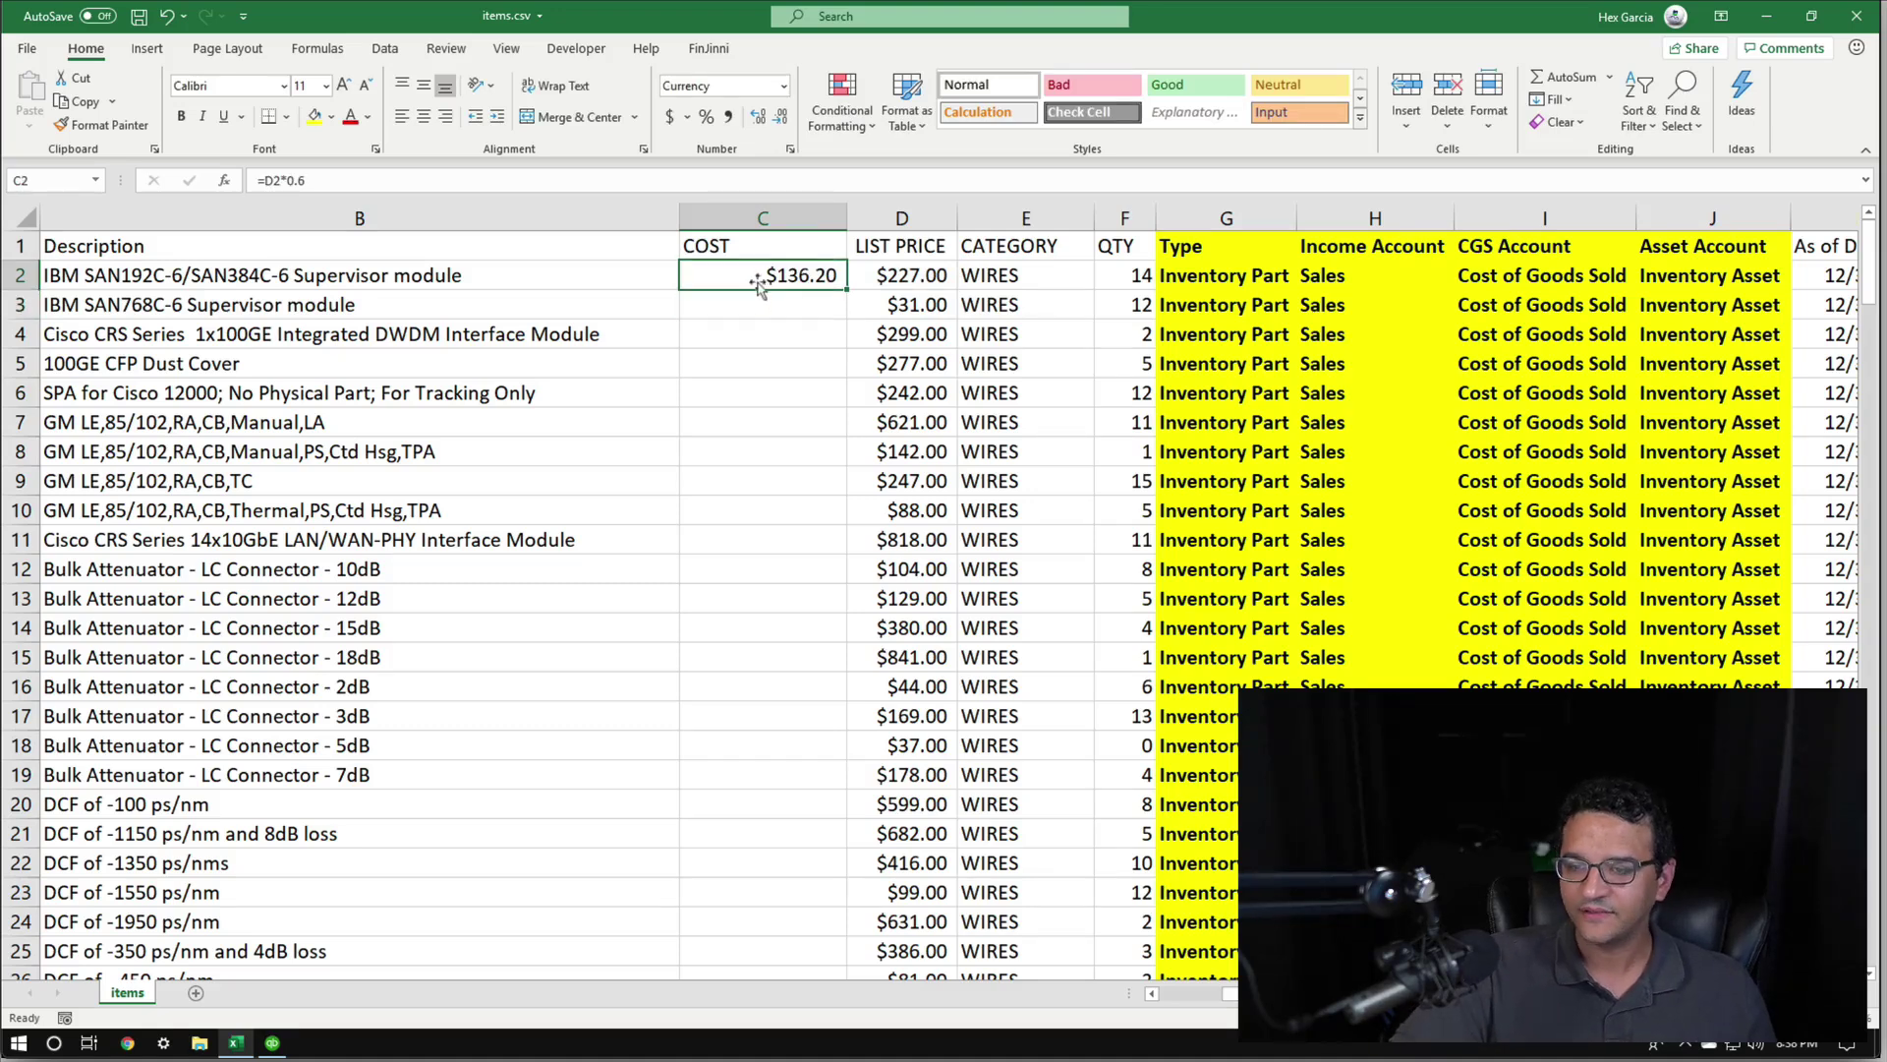
double_click(841, 280)
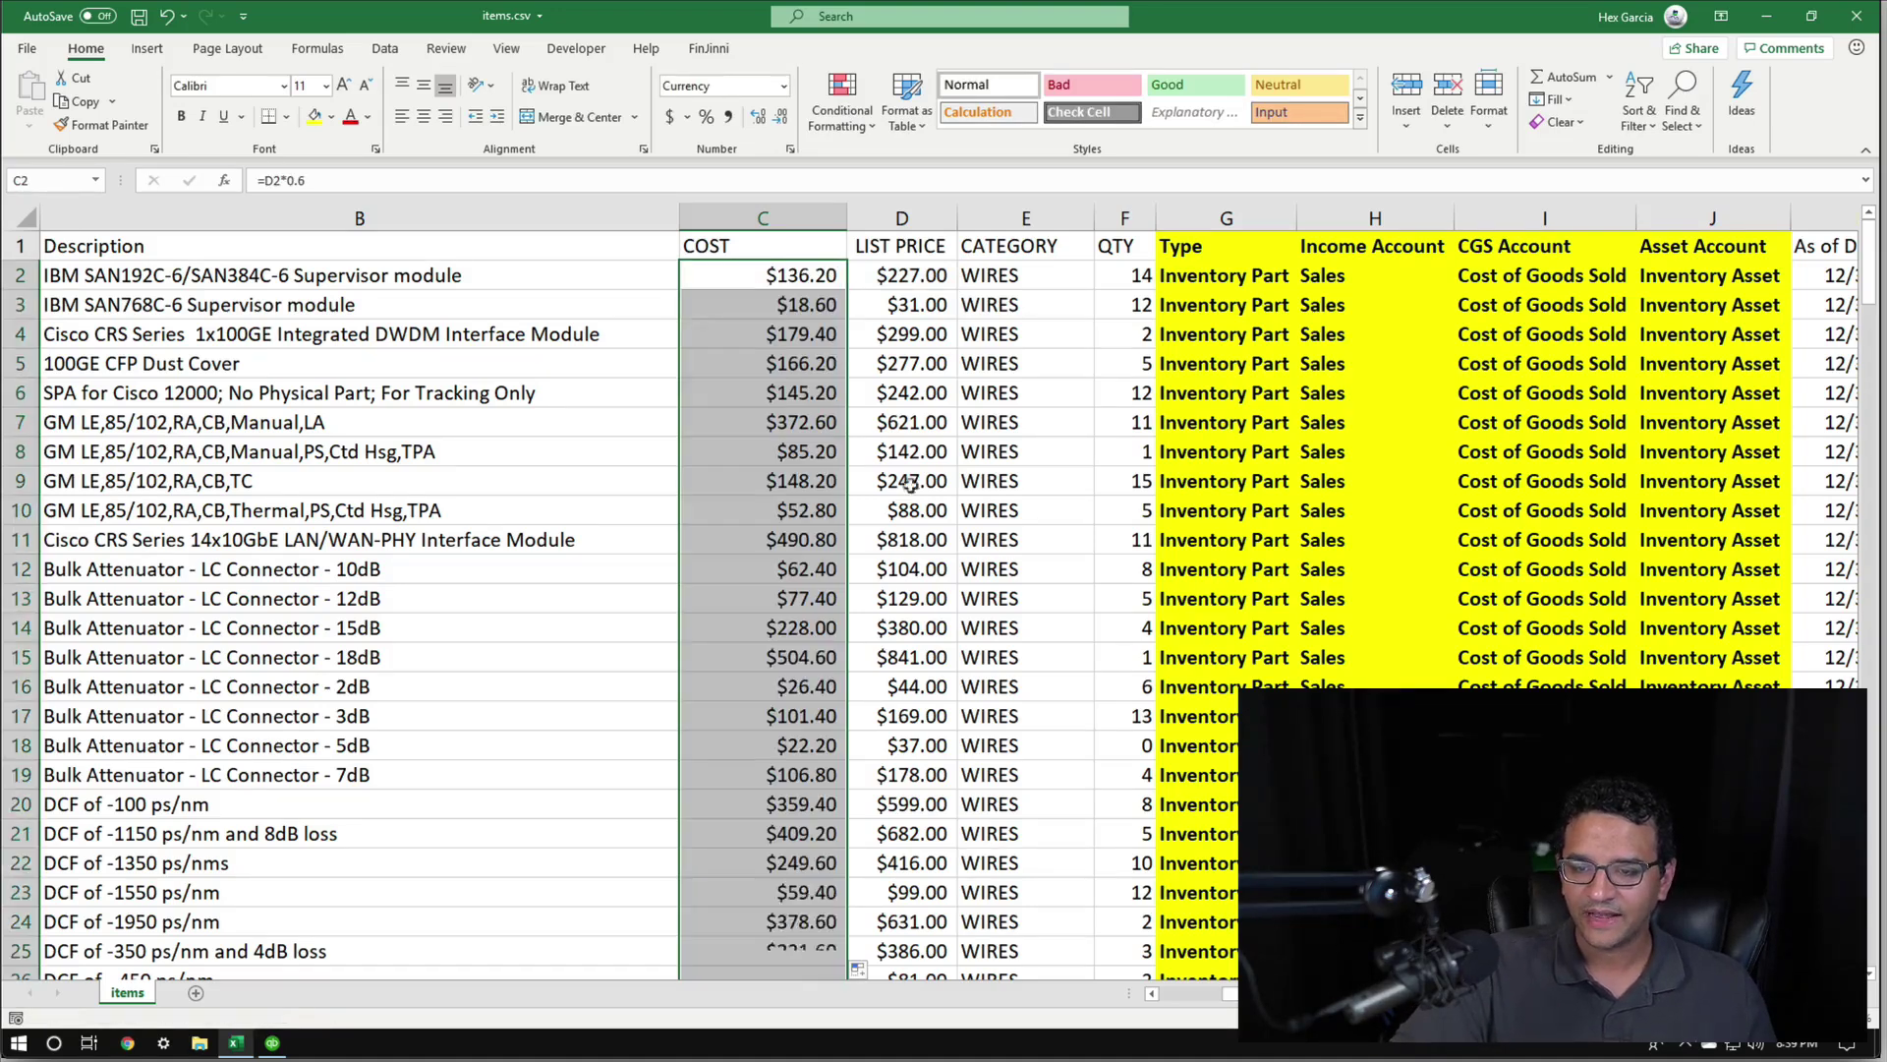
left_click(745, 183)
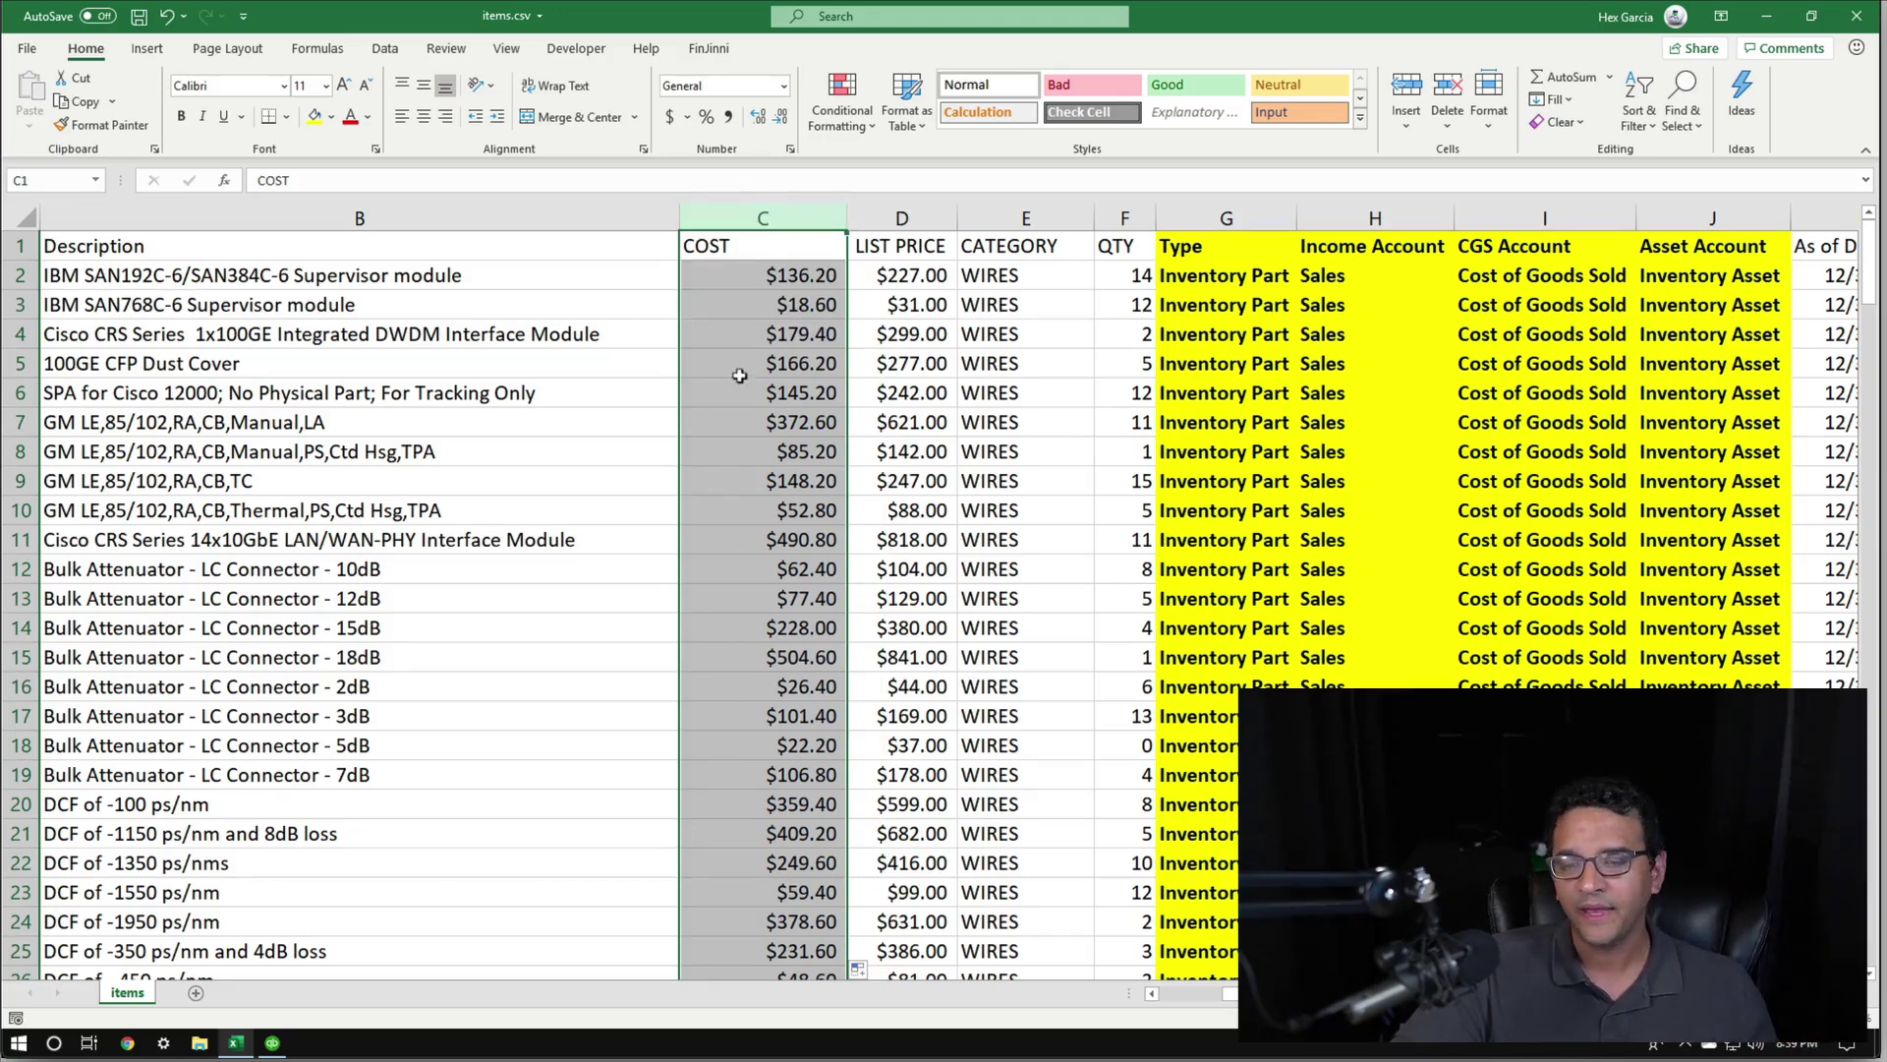
left_click_drag(732, 389, 732, 421)
Rename the LIST PRICE header to Sales Price and widen that column slightly
left_click(912, 243)
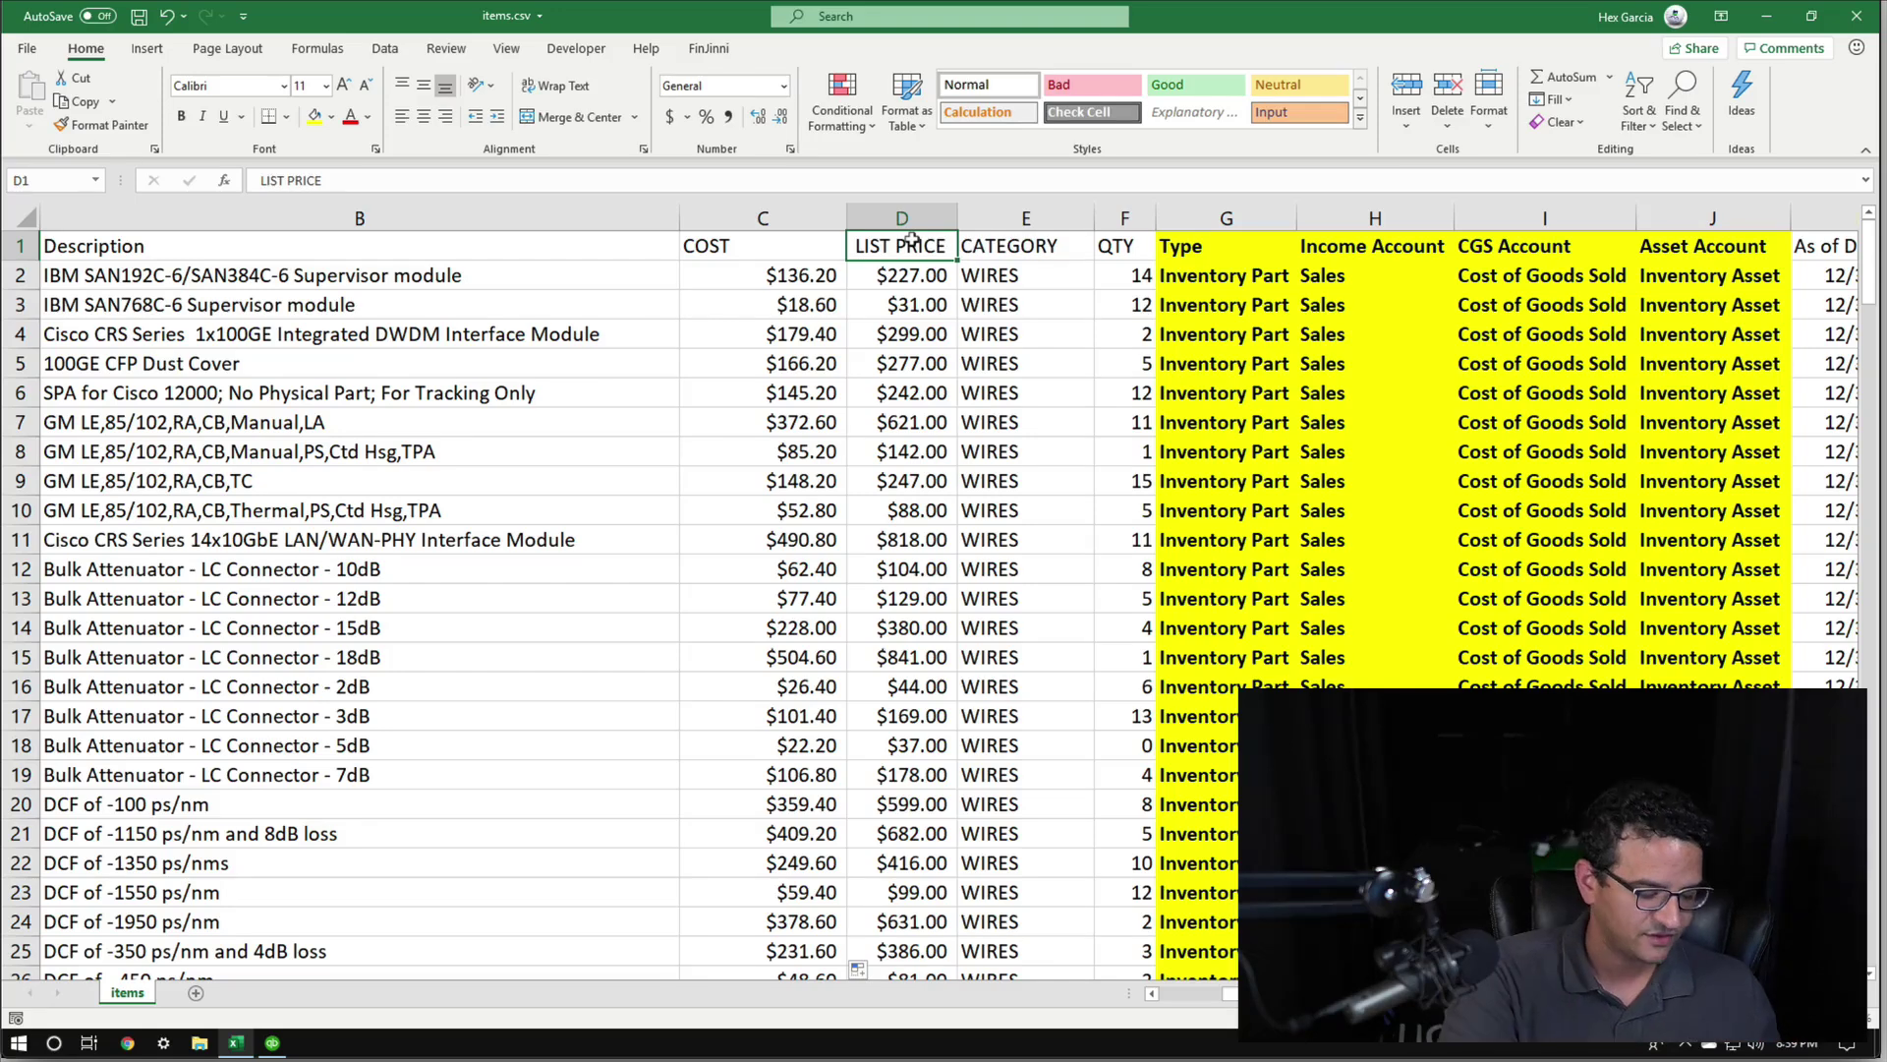
type("Sales P{r")
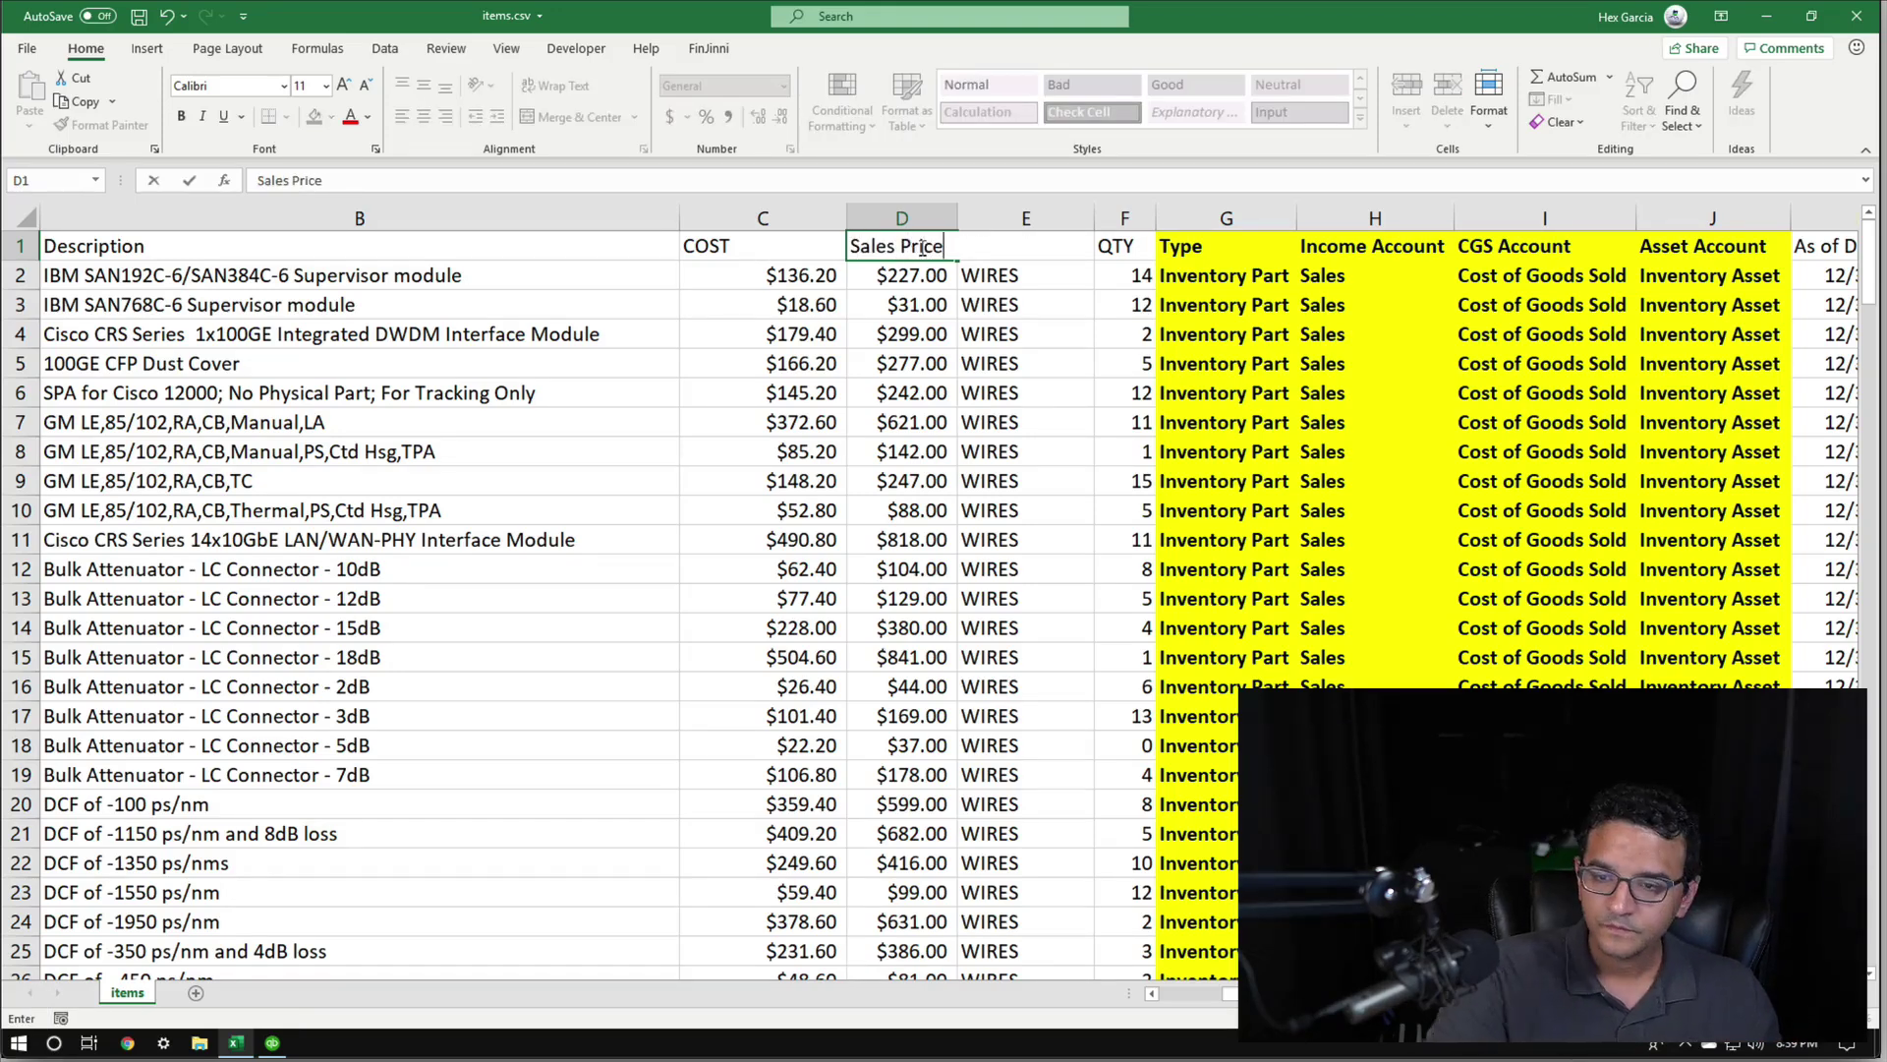
left_click(969, 532)
left_click_drag(956, 205, 1007, 201)
left_click(933, 197)
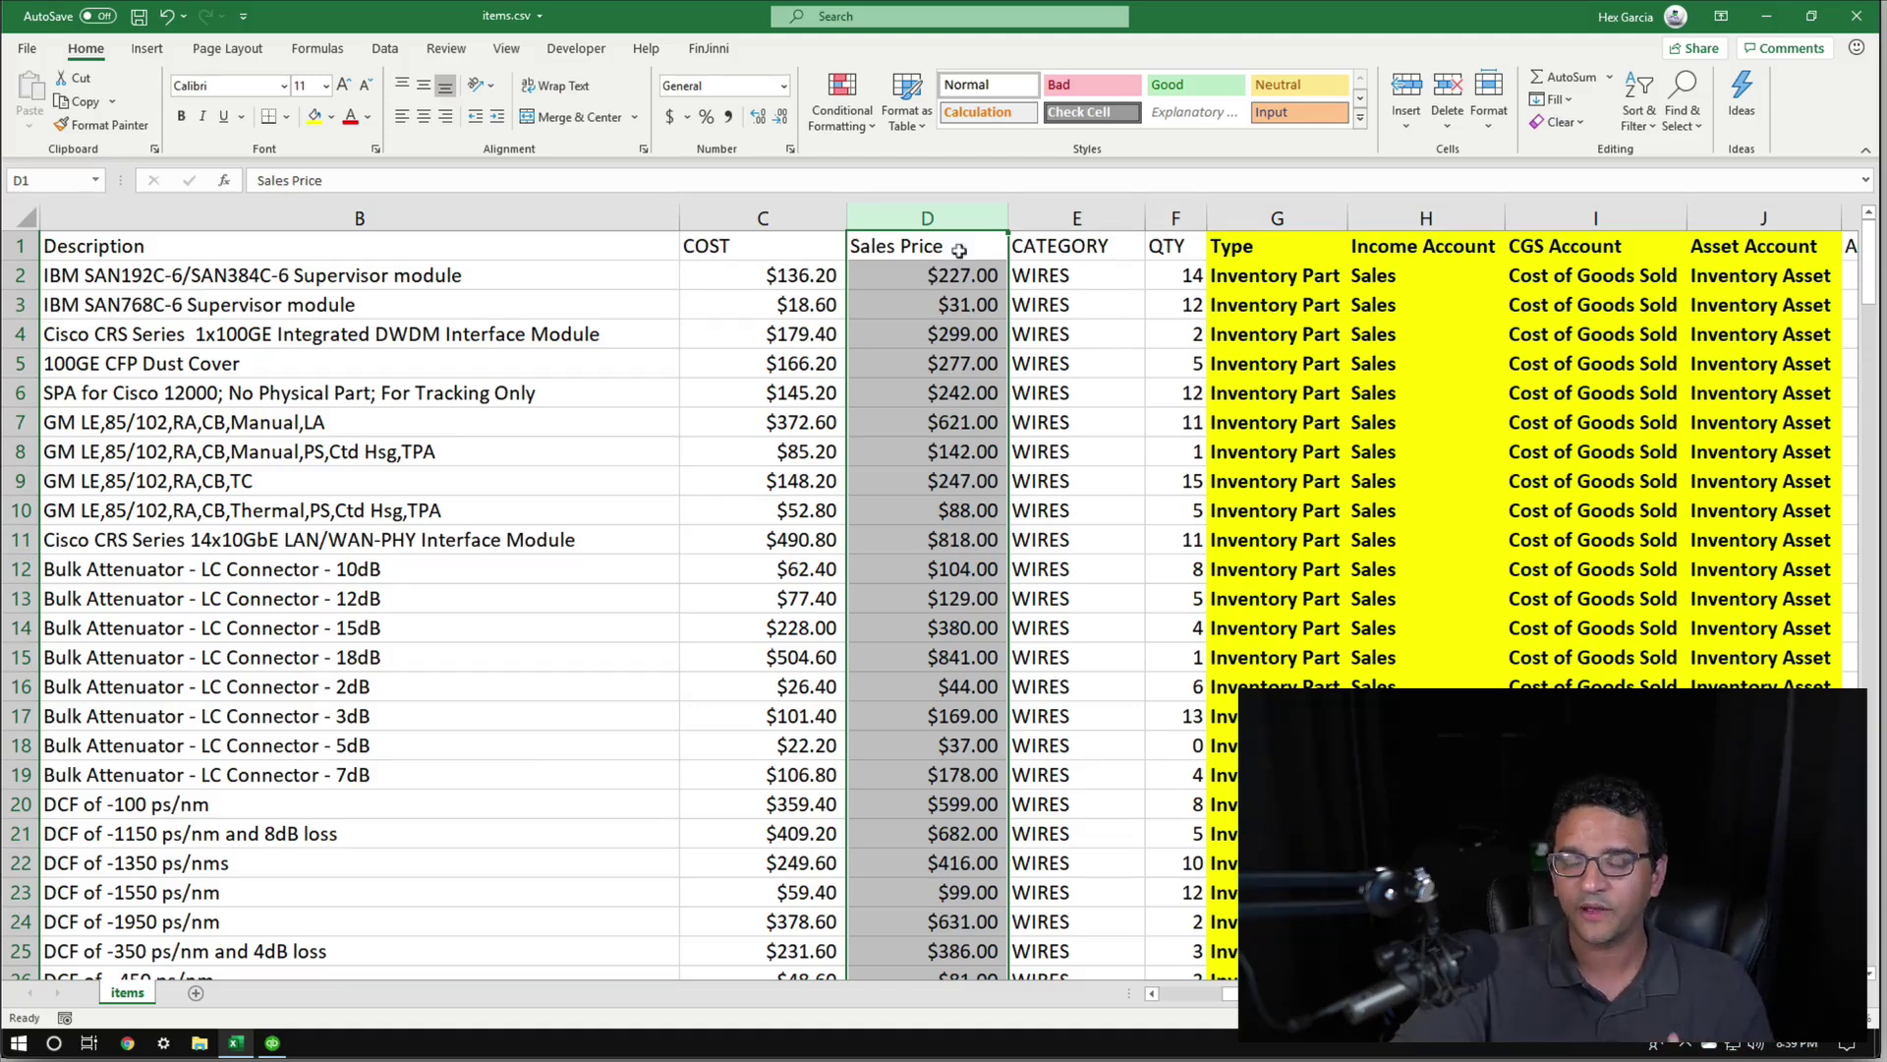
Switch to QuickBooks and start a new item from the Item List
left_click(277, 1046)
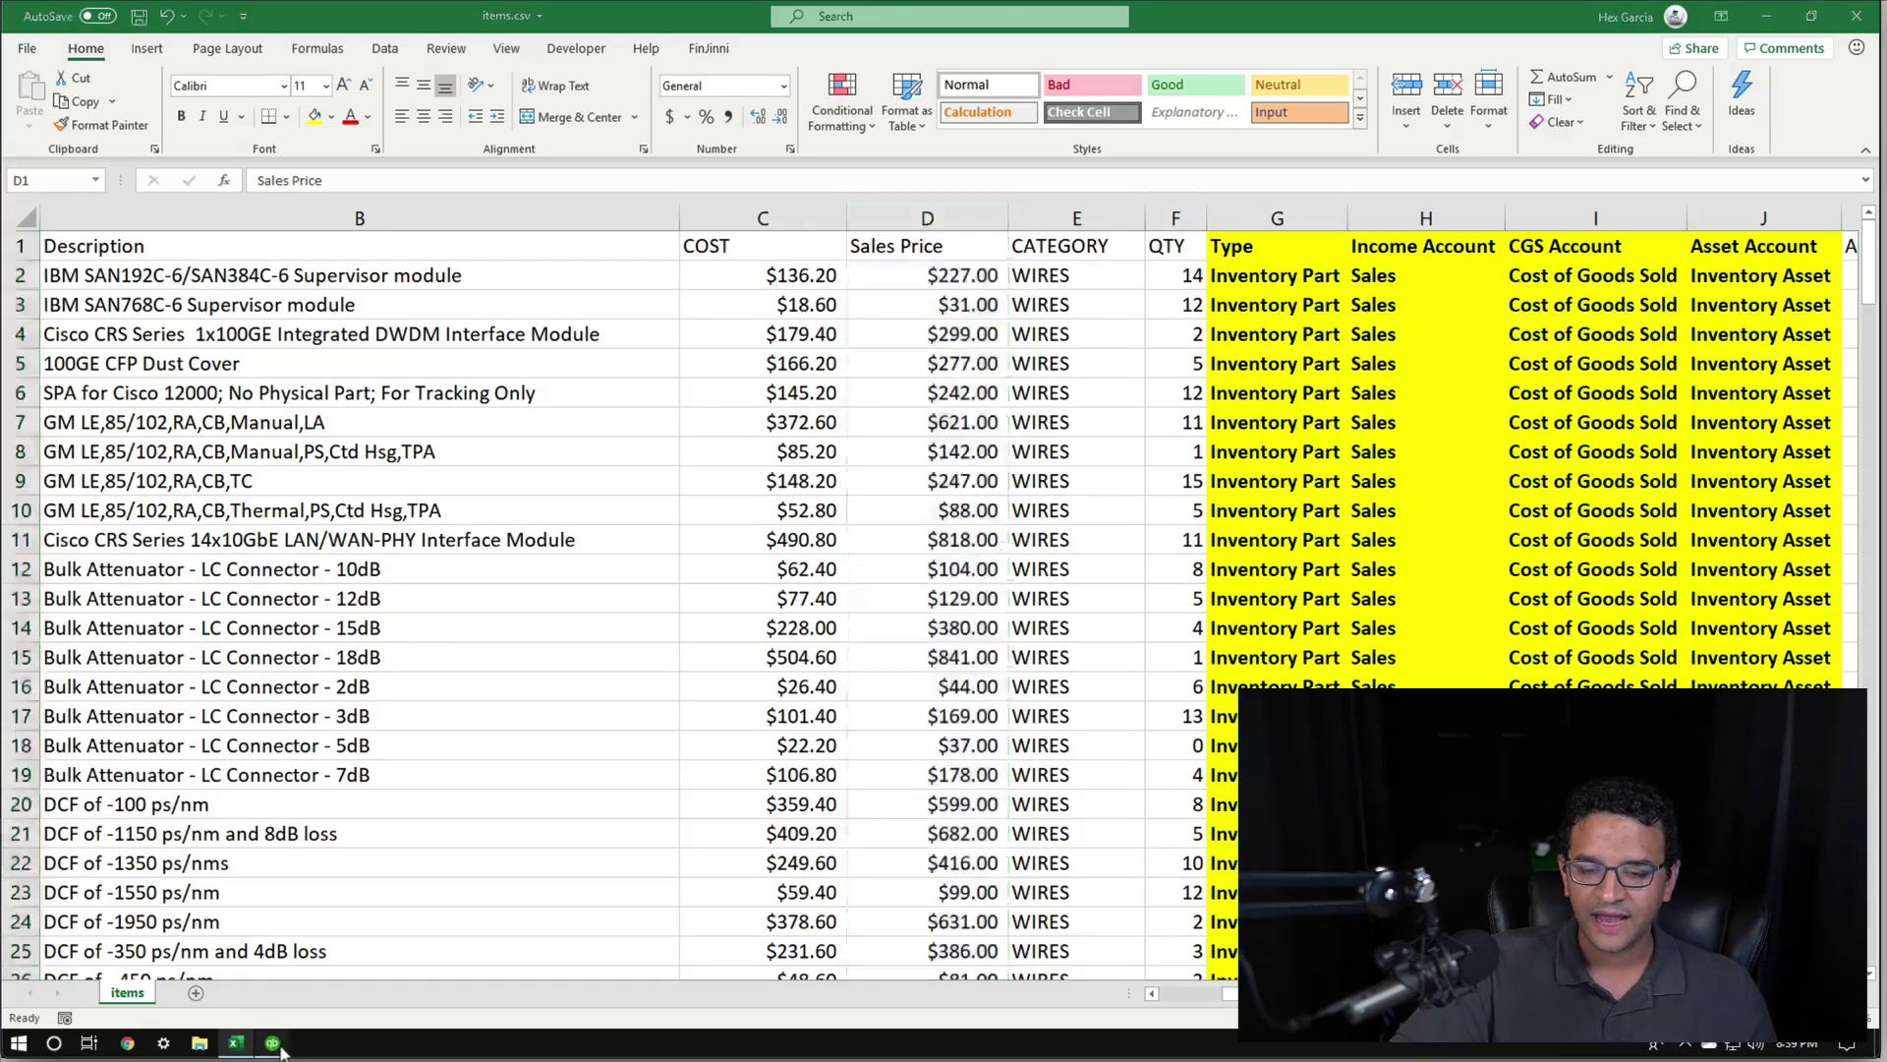
left_click(969, 654)
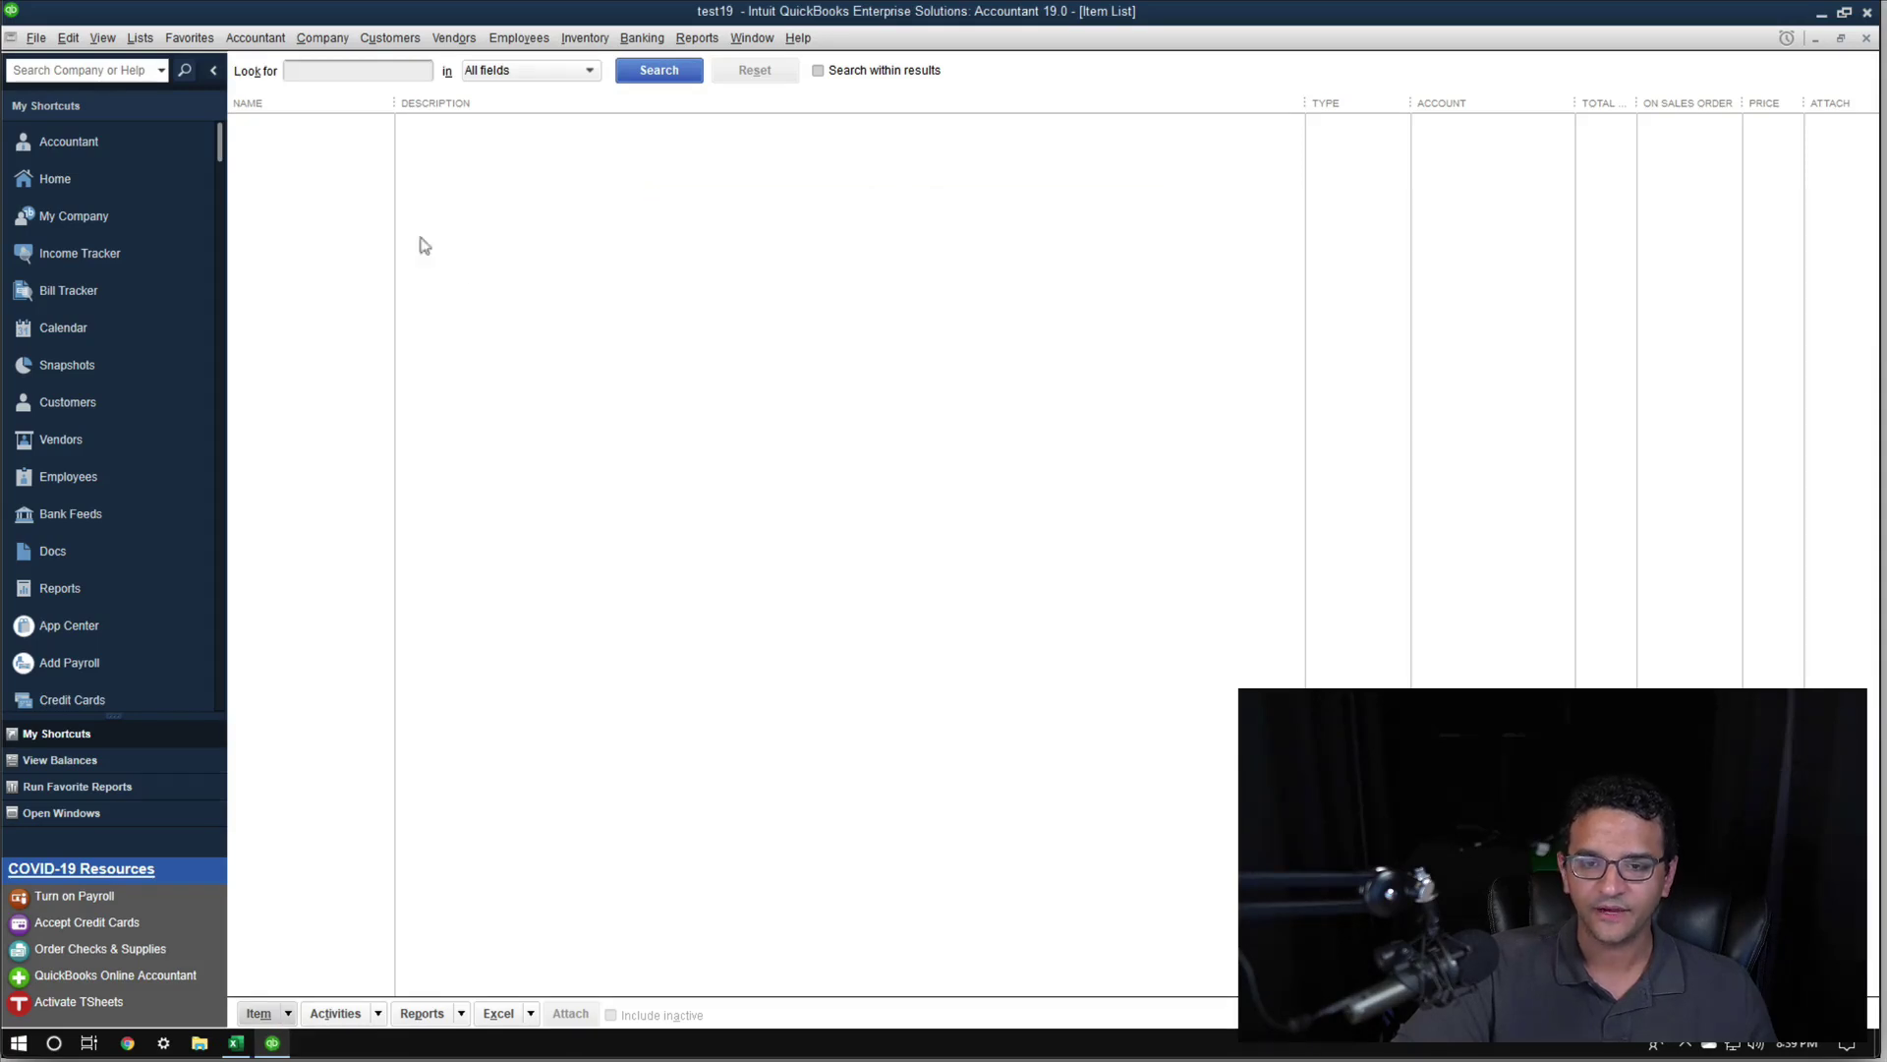
right_click(328, 224)
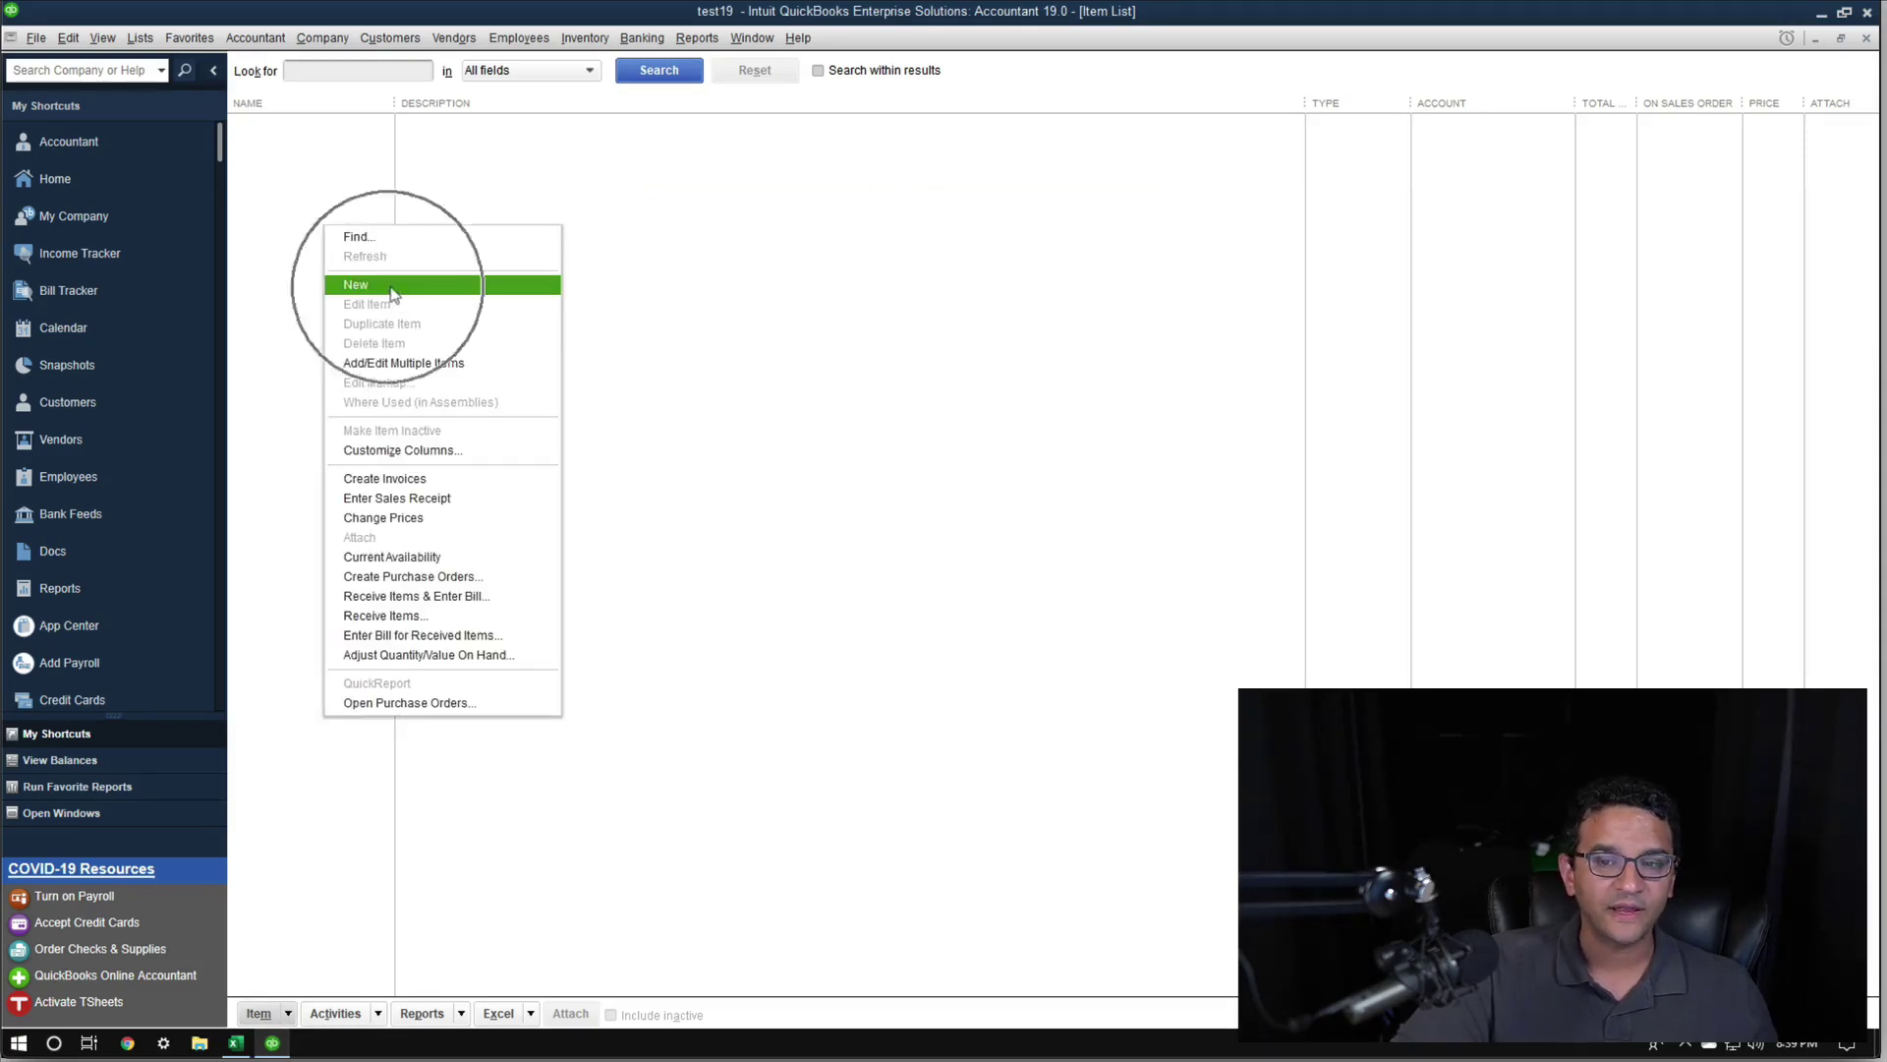
left_click(391, 292)
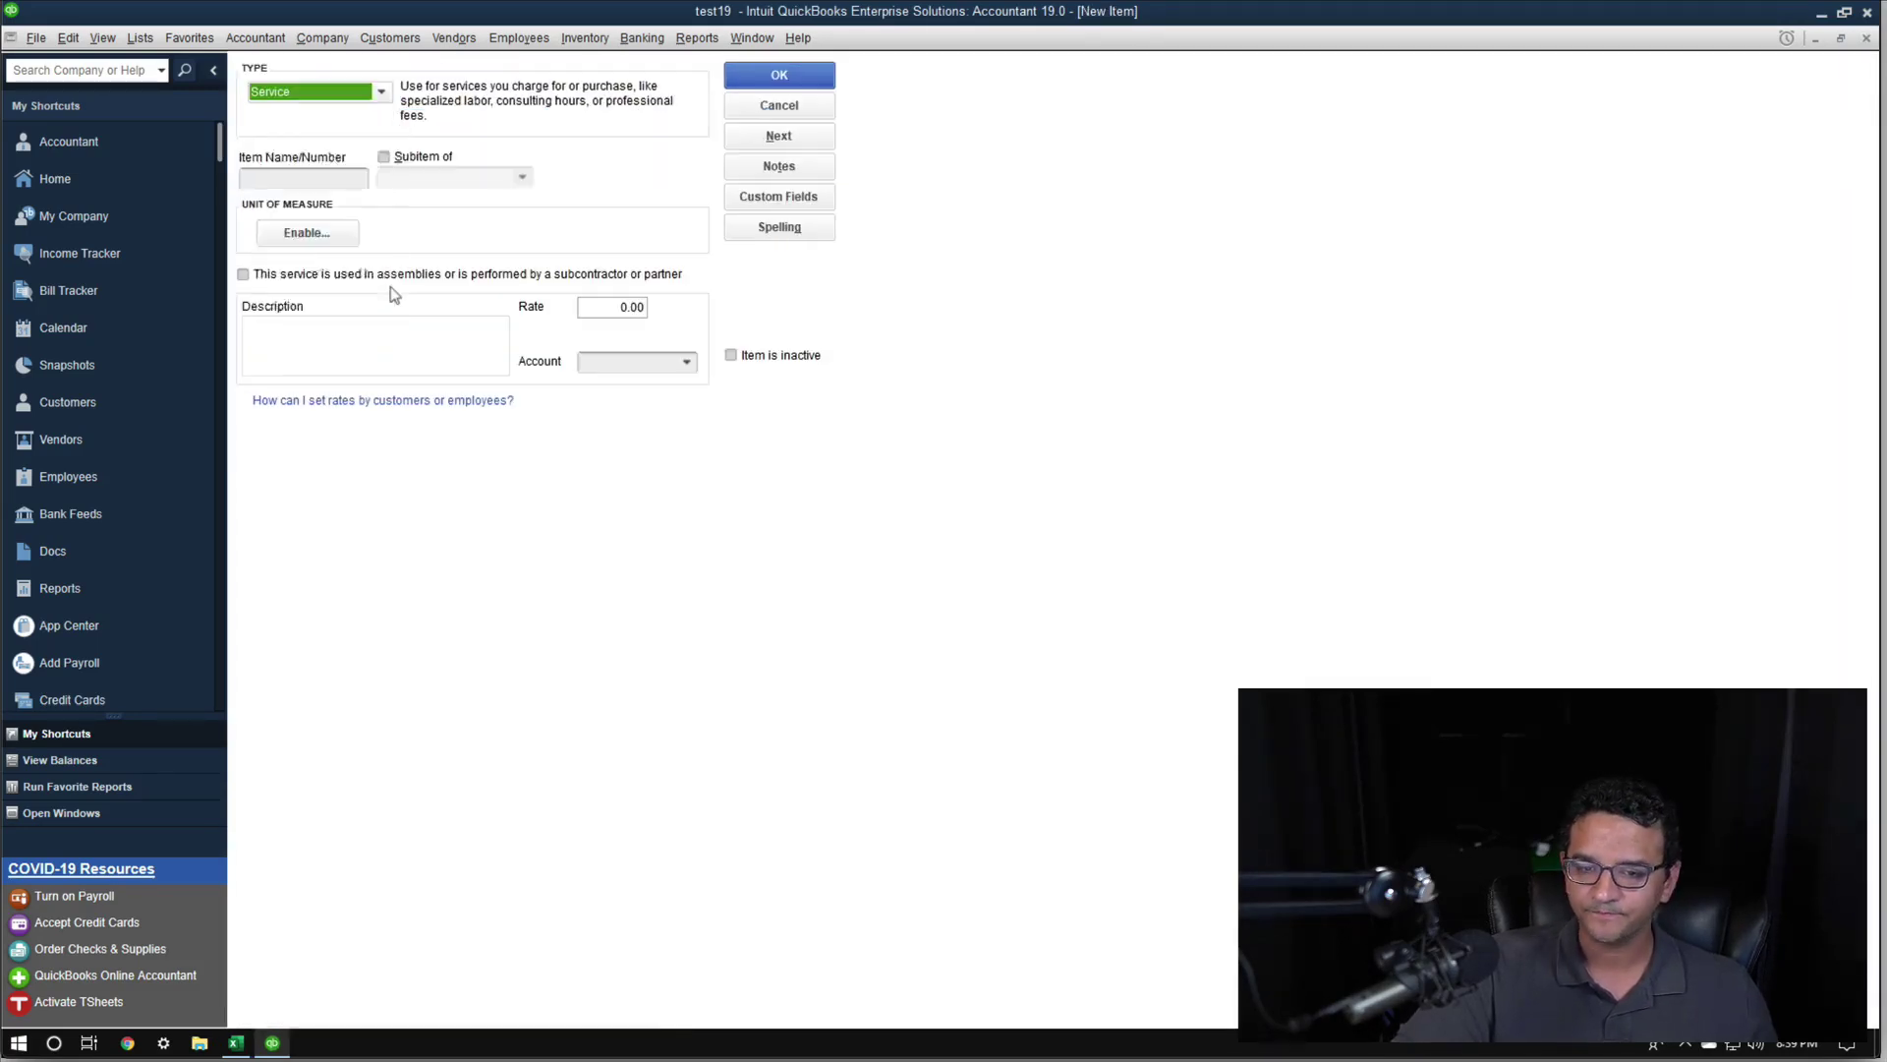
Define a custom item field labelled LIST PRICE, enable its use and keep its data type as Any text
left_click(784, 200)
left_click(783, 198)
left_click(1047, 433)
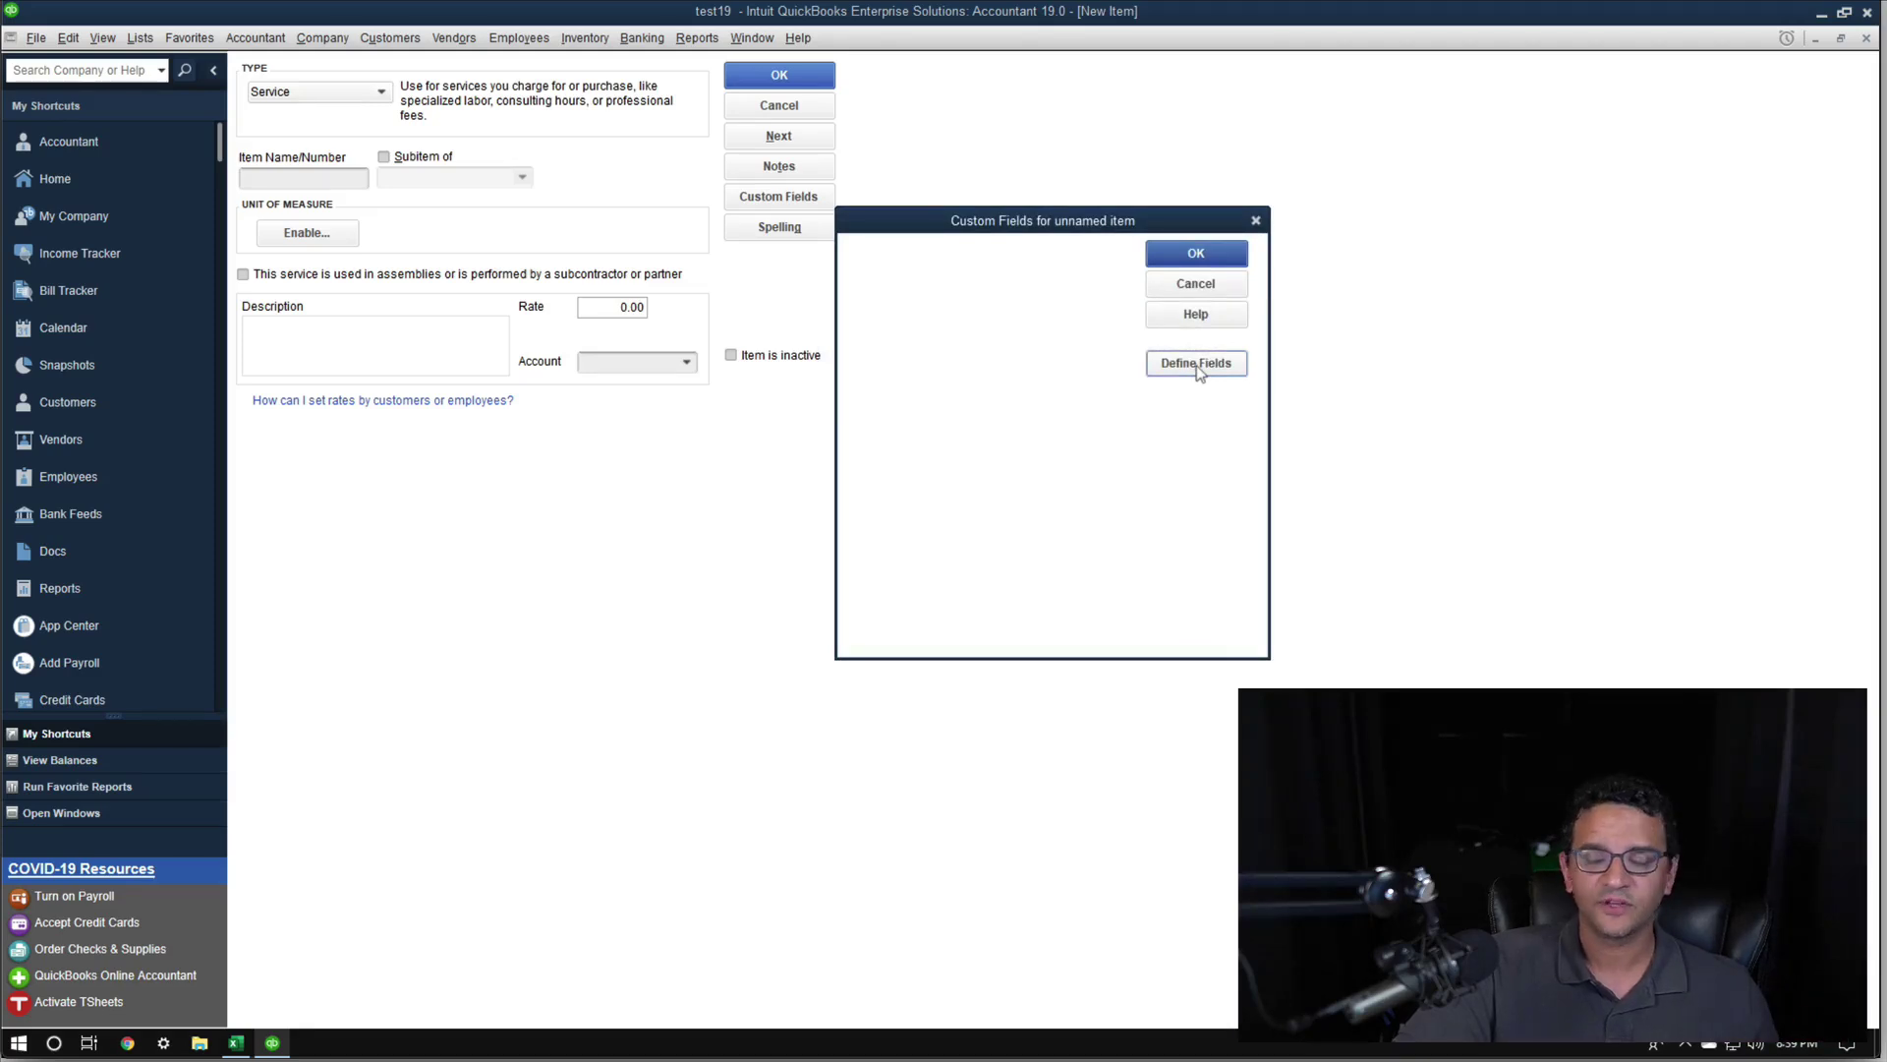
left_click(1196, 364)
type("LIST PRICE")
left_click(977, 310)
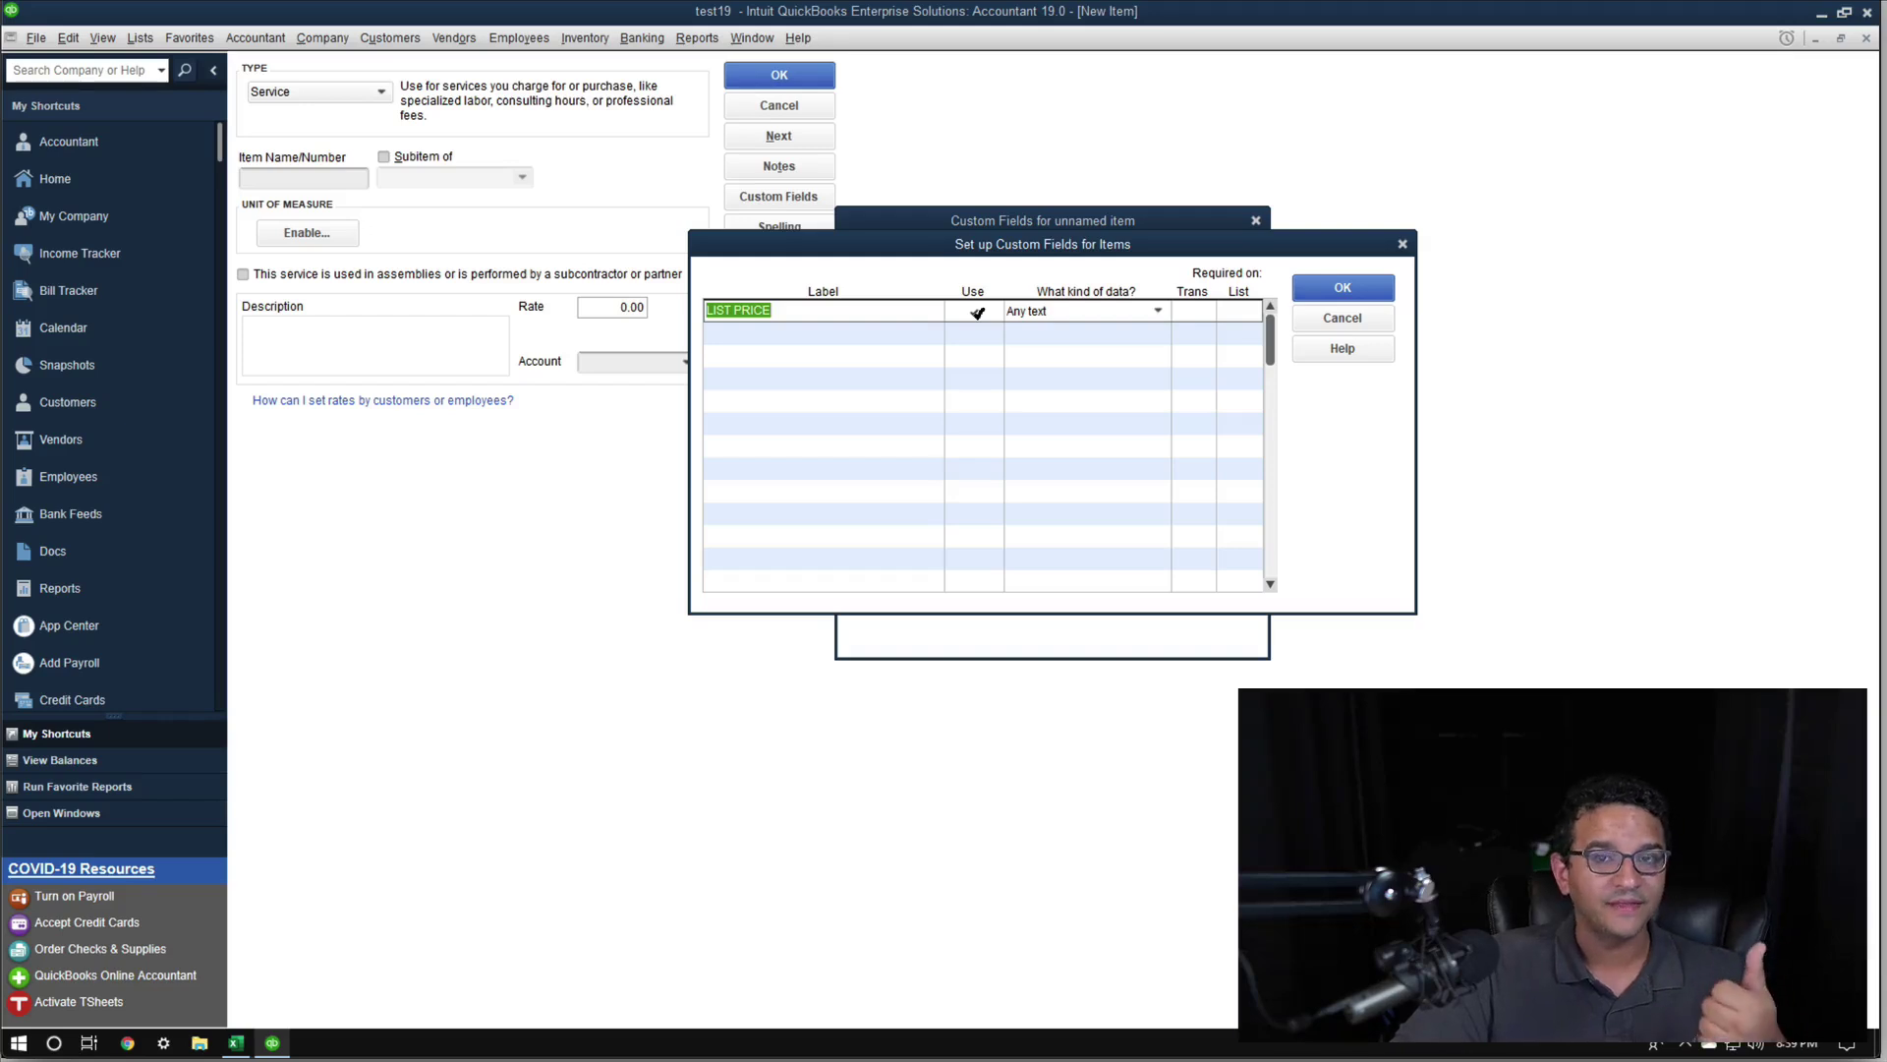
left_click(1342, 287)
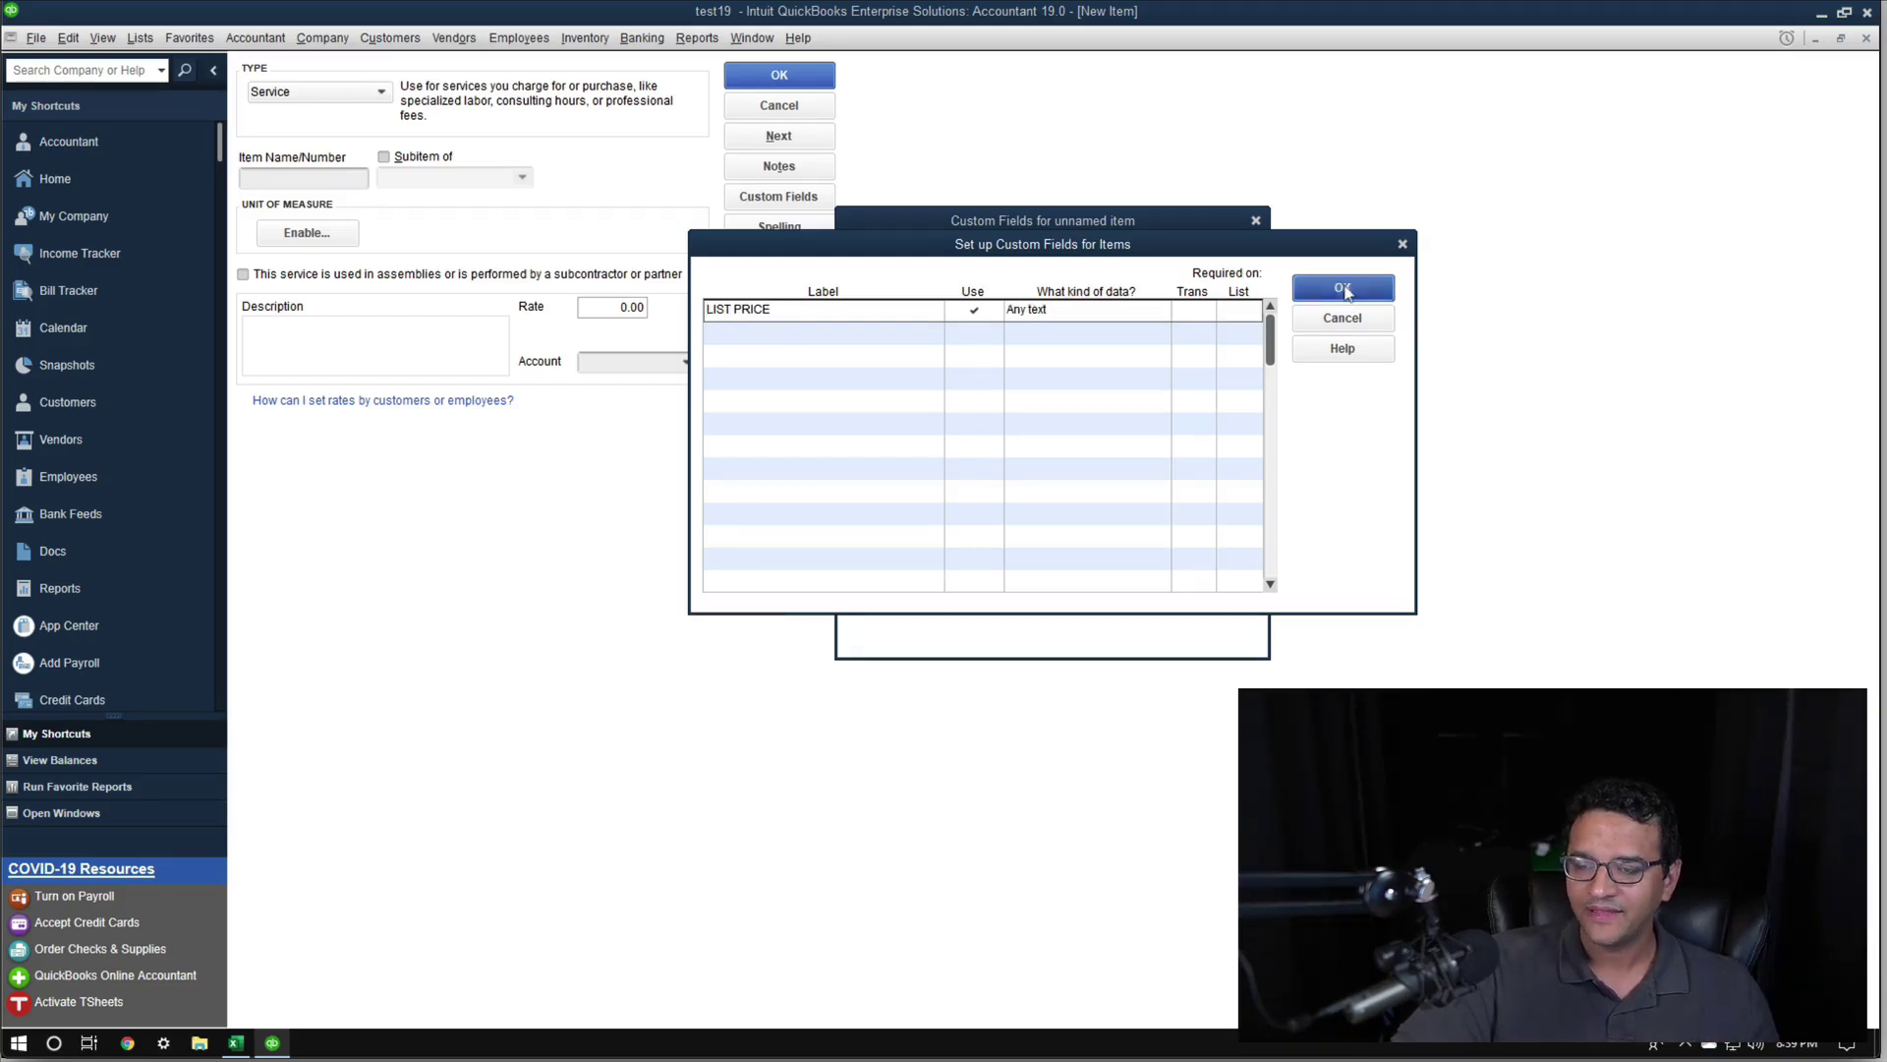
Confirm the LIST PRICE custom field definition and switch to Excel to check the CATEGORY column in items.csv
left_click(1048, 435)
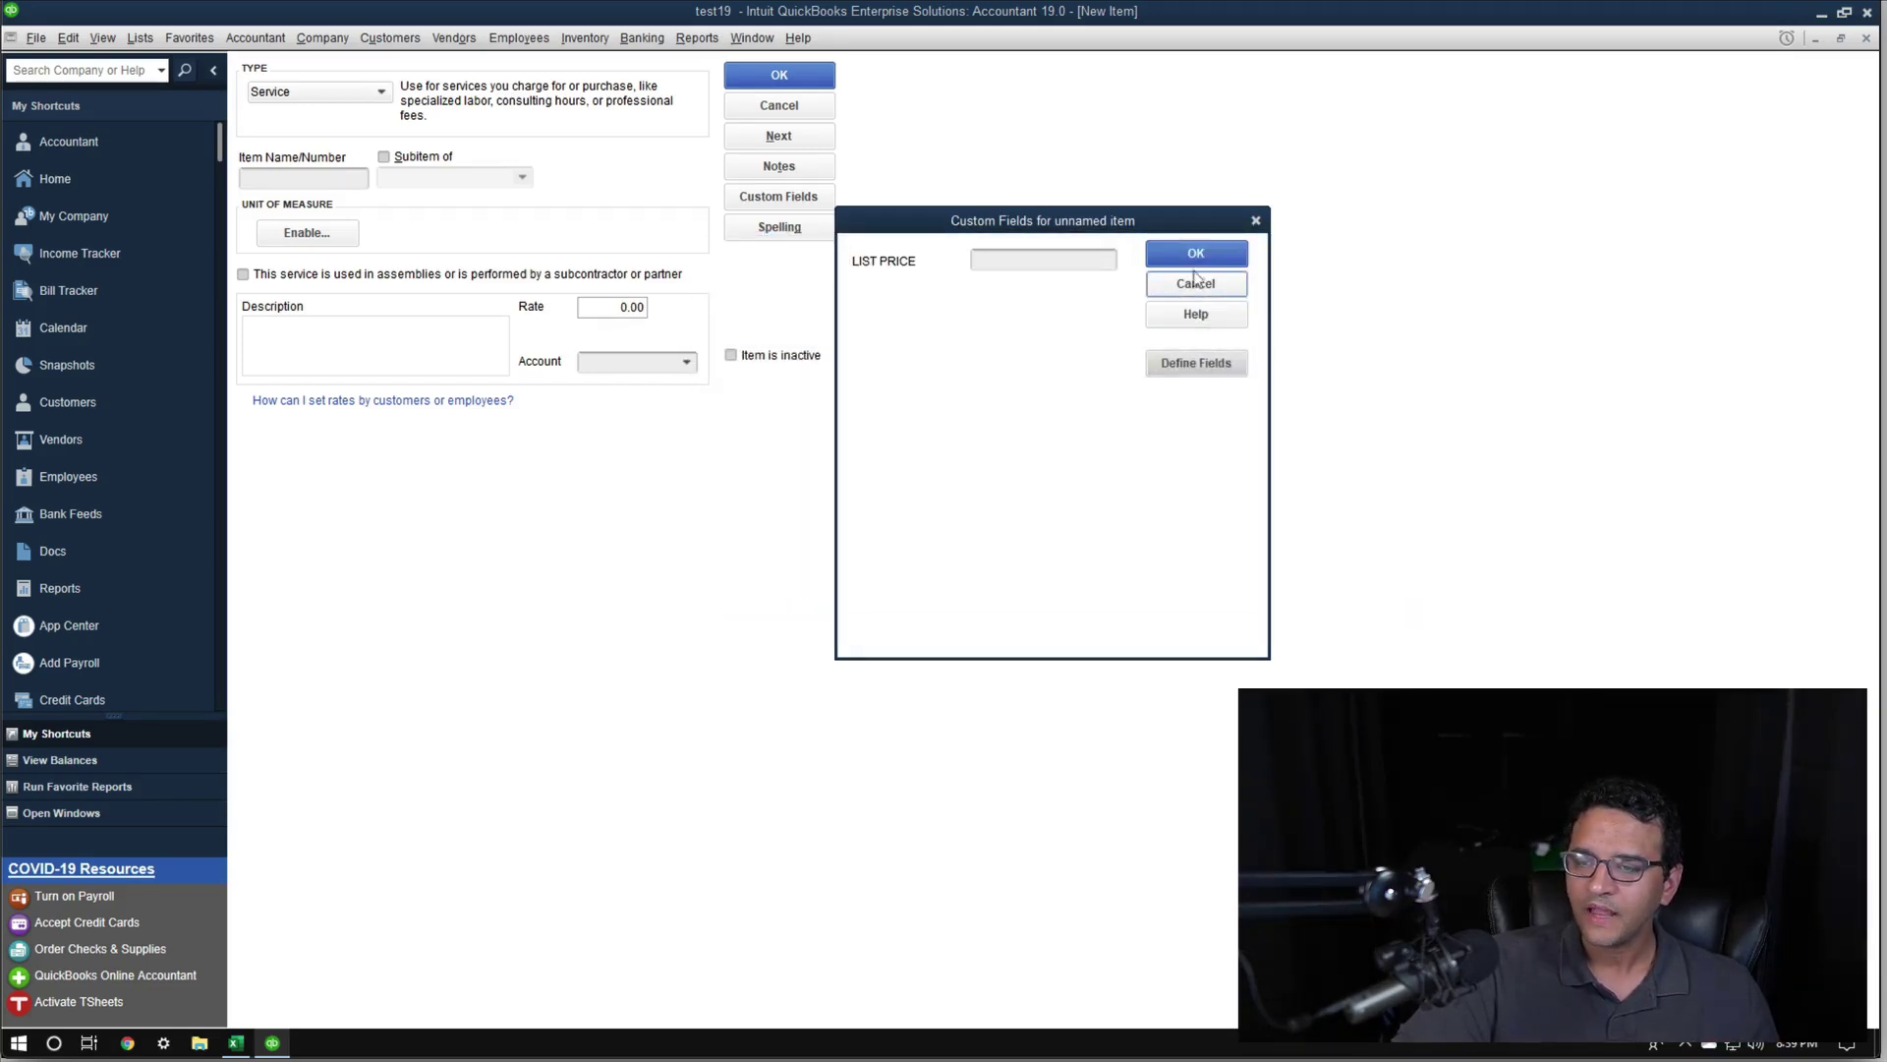
left_click(235, 1042)
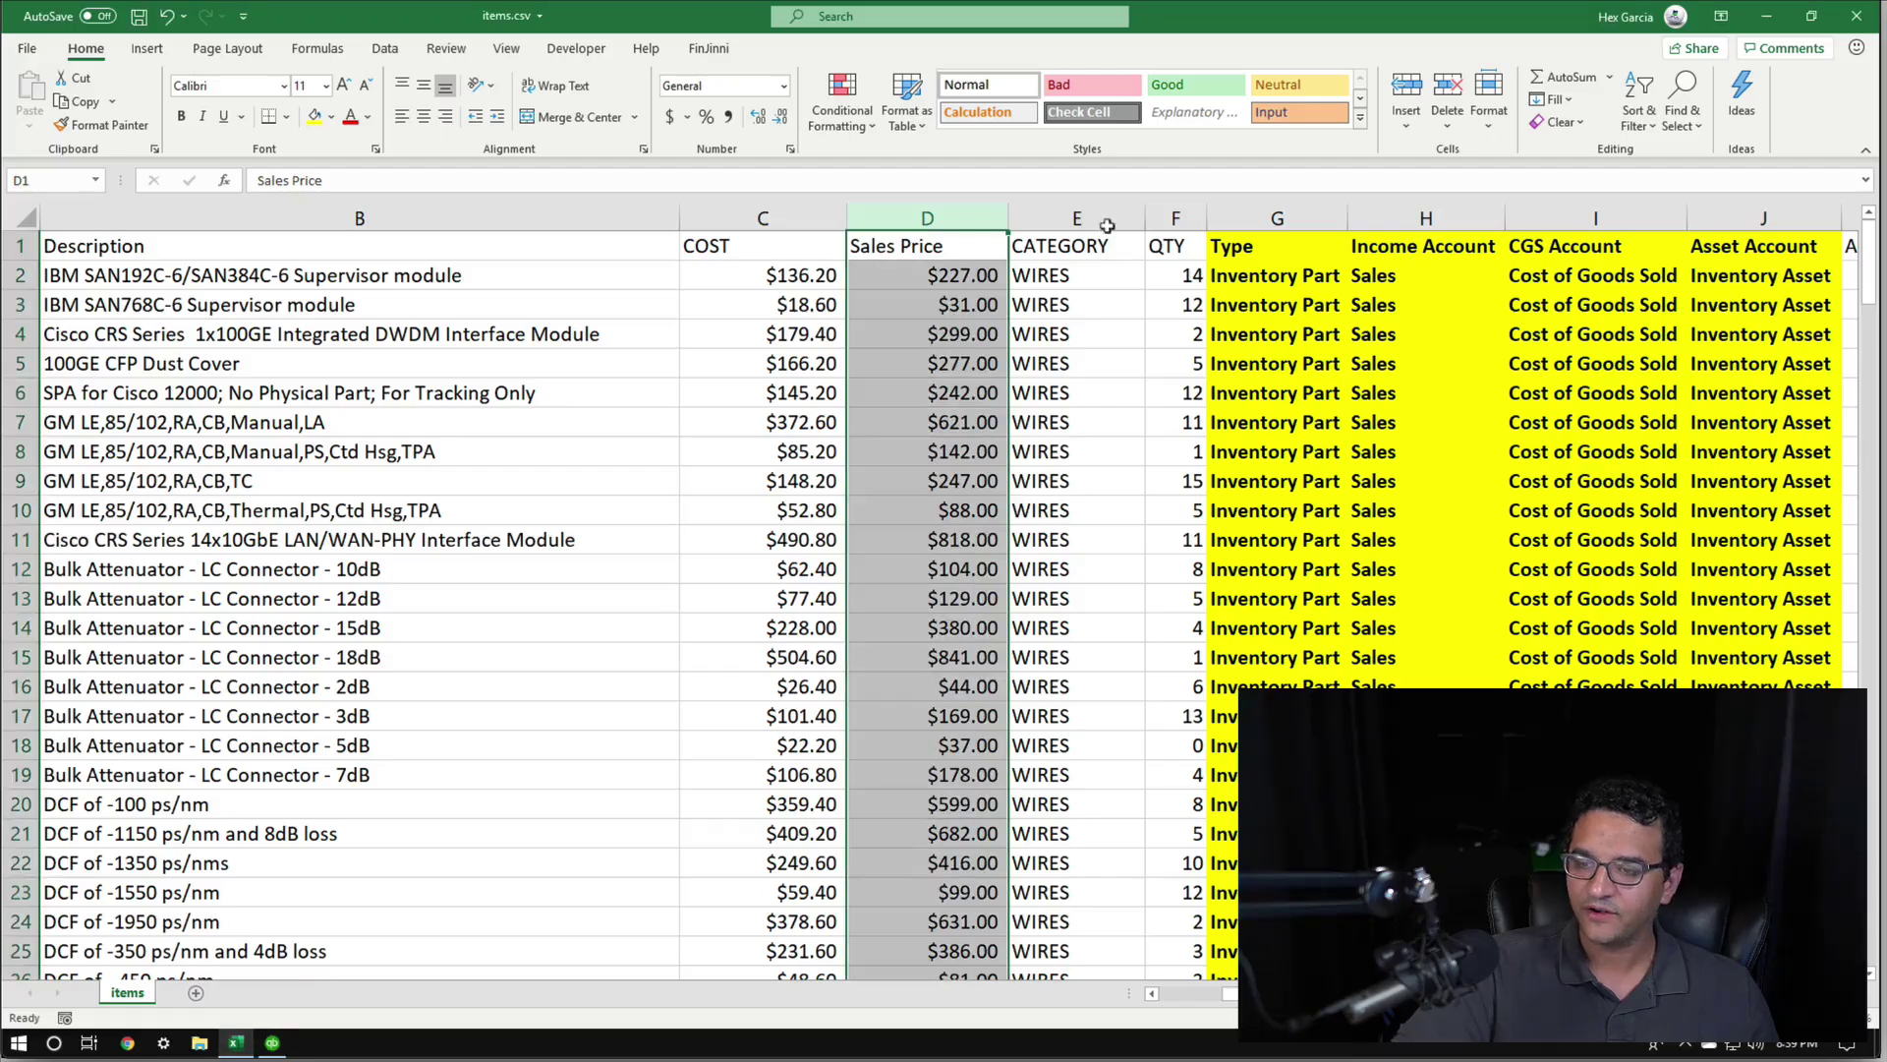
left_click(1054, 202)
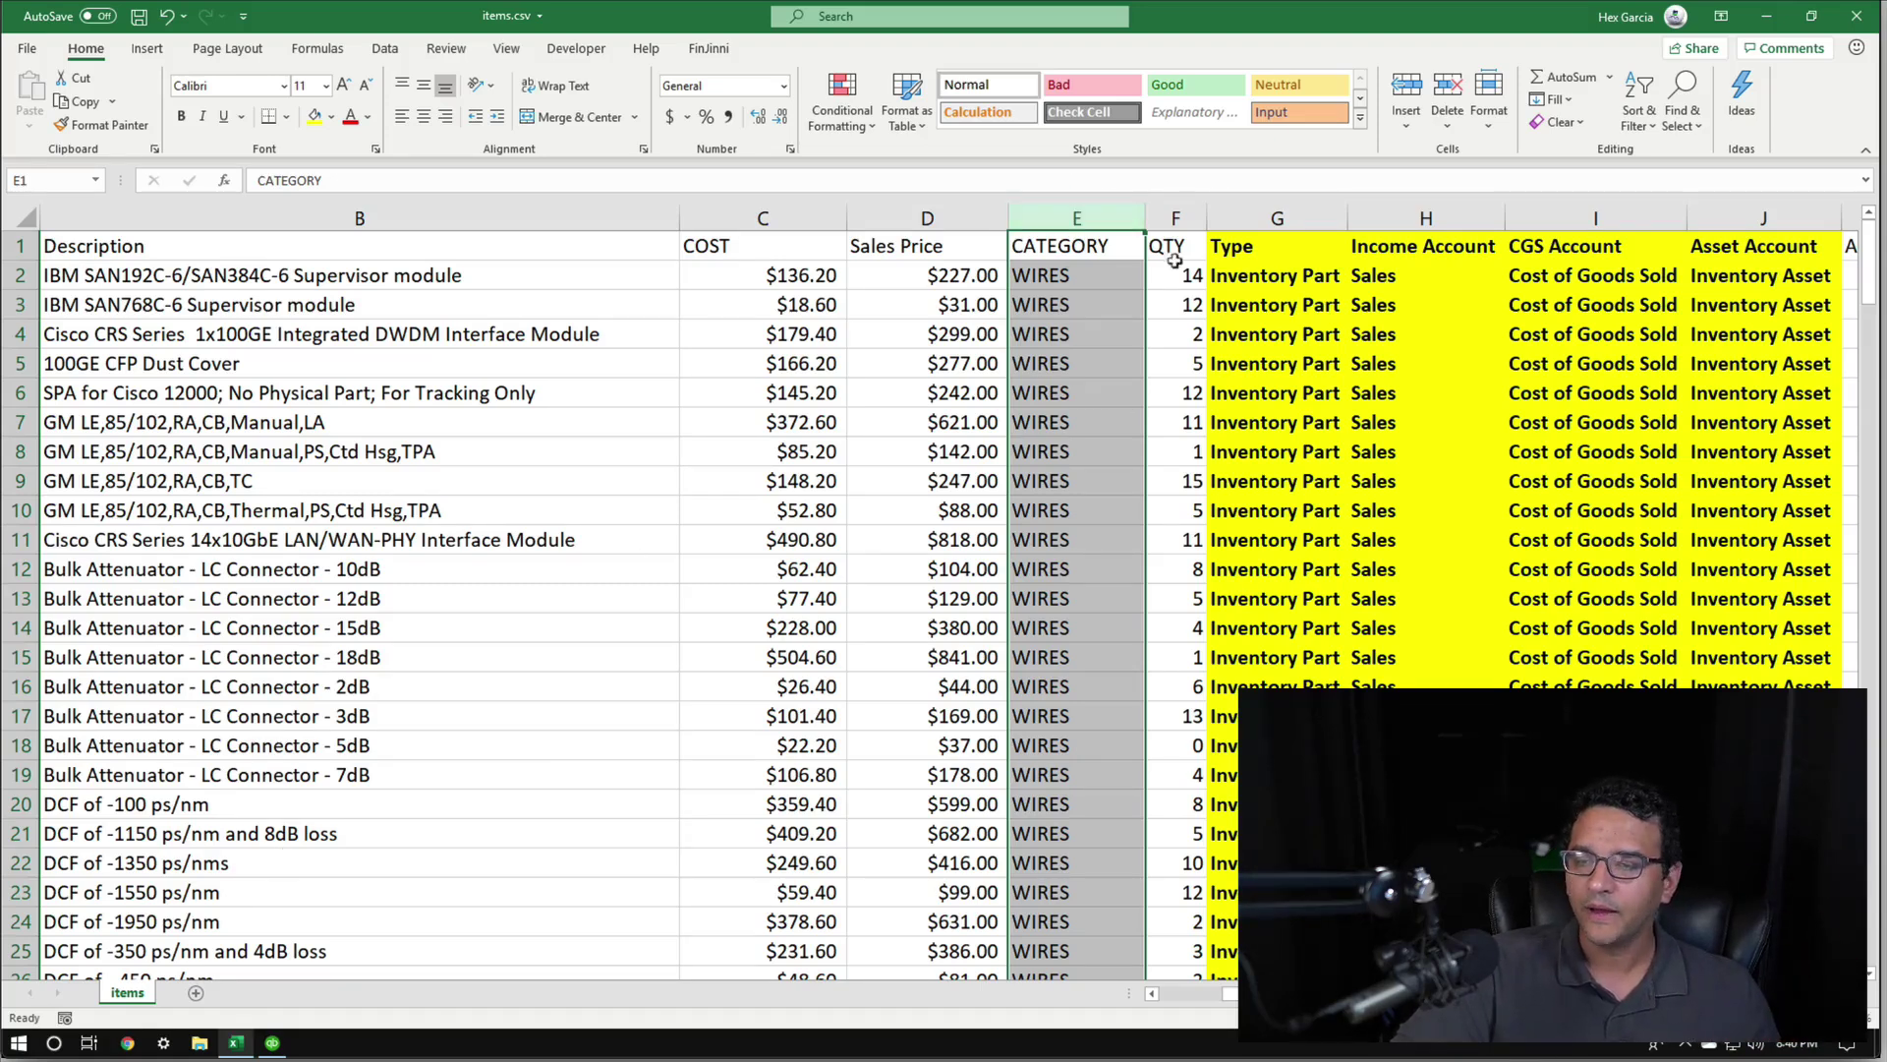
Back in QuickBooks, define a second custom item field labelled CATEGORY, in use with Any text, and close the blank item without saving it
left_click(269, 1043)
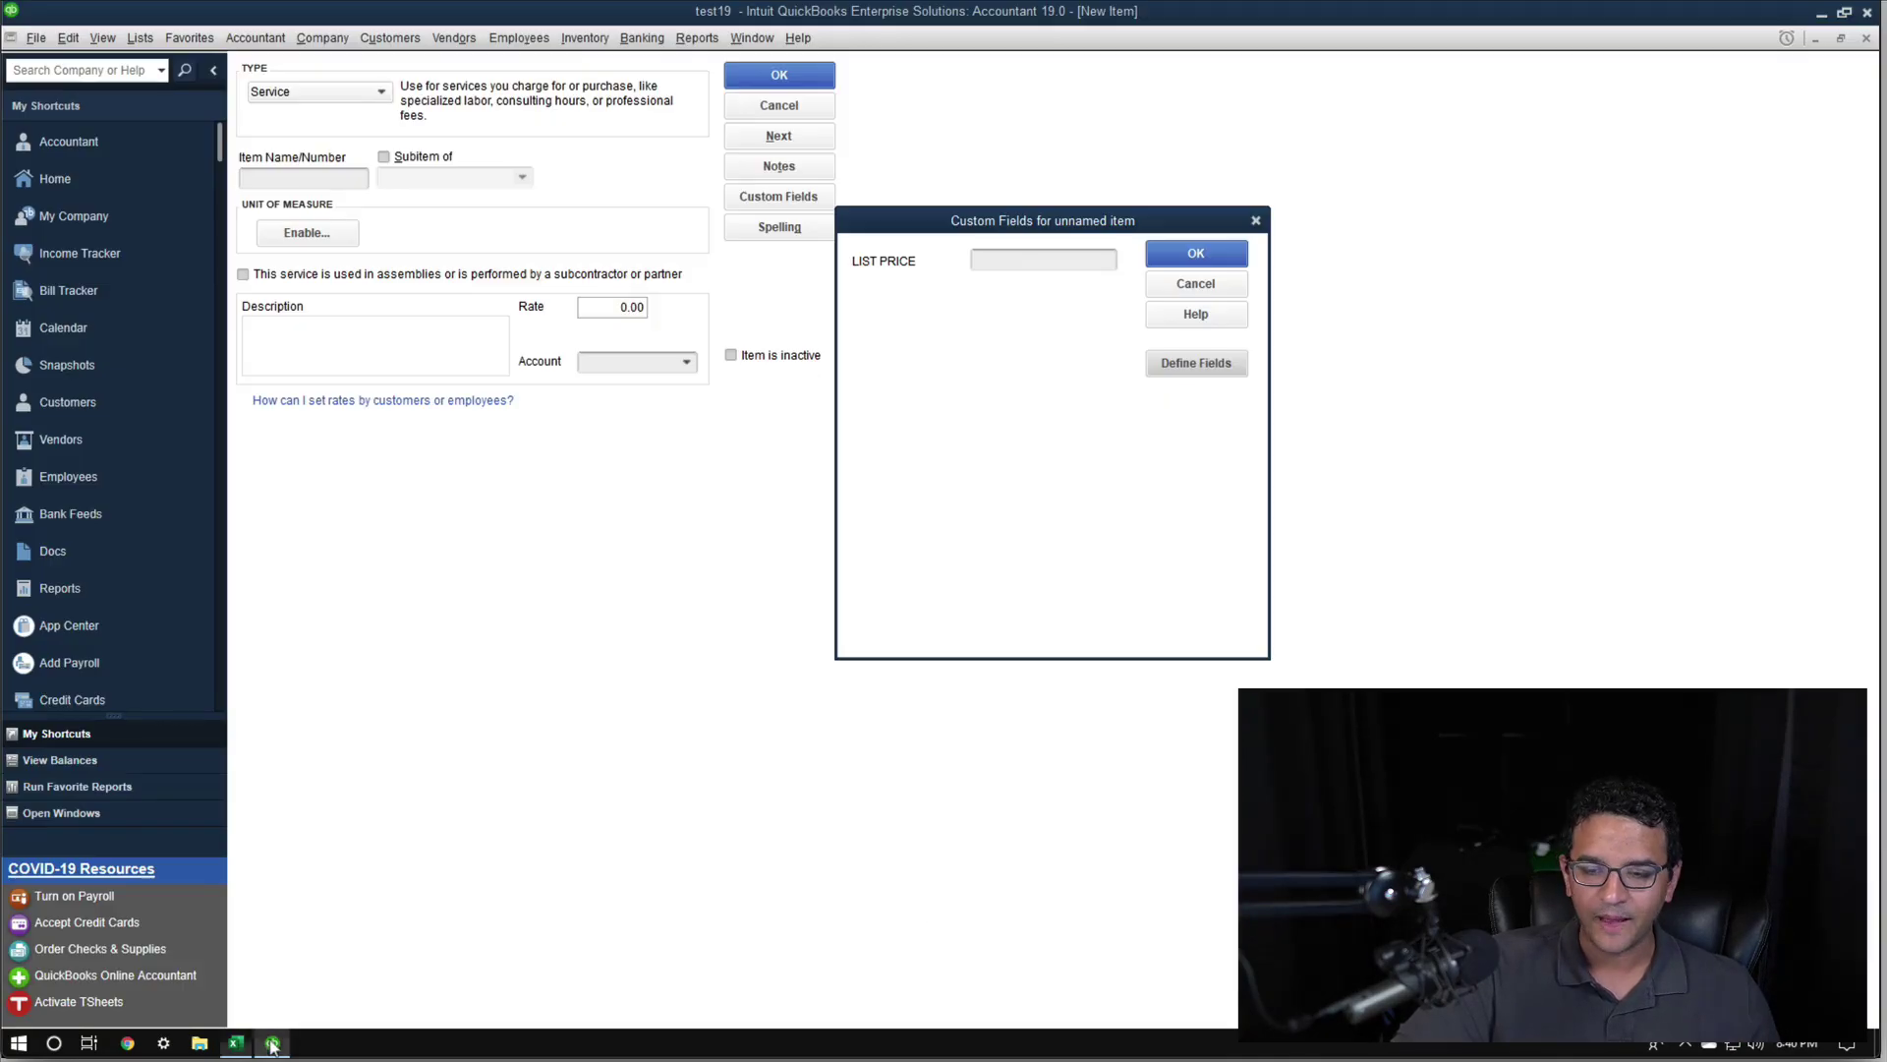
left_click(1196, 363)
left_click(783, 335)
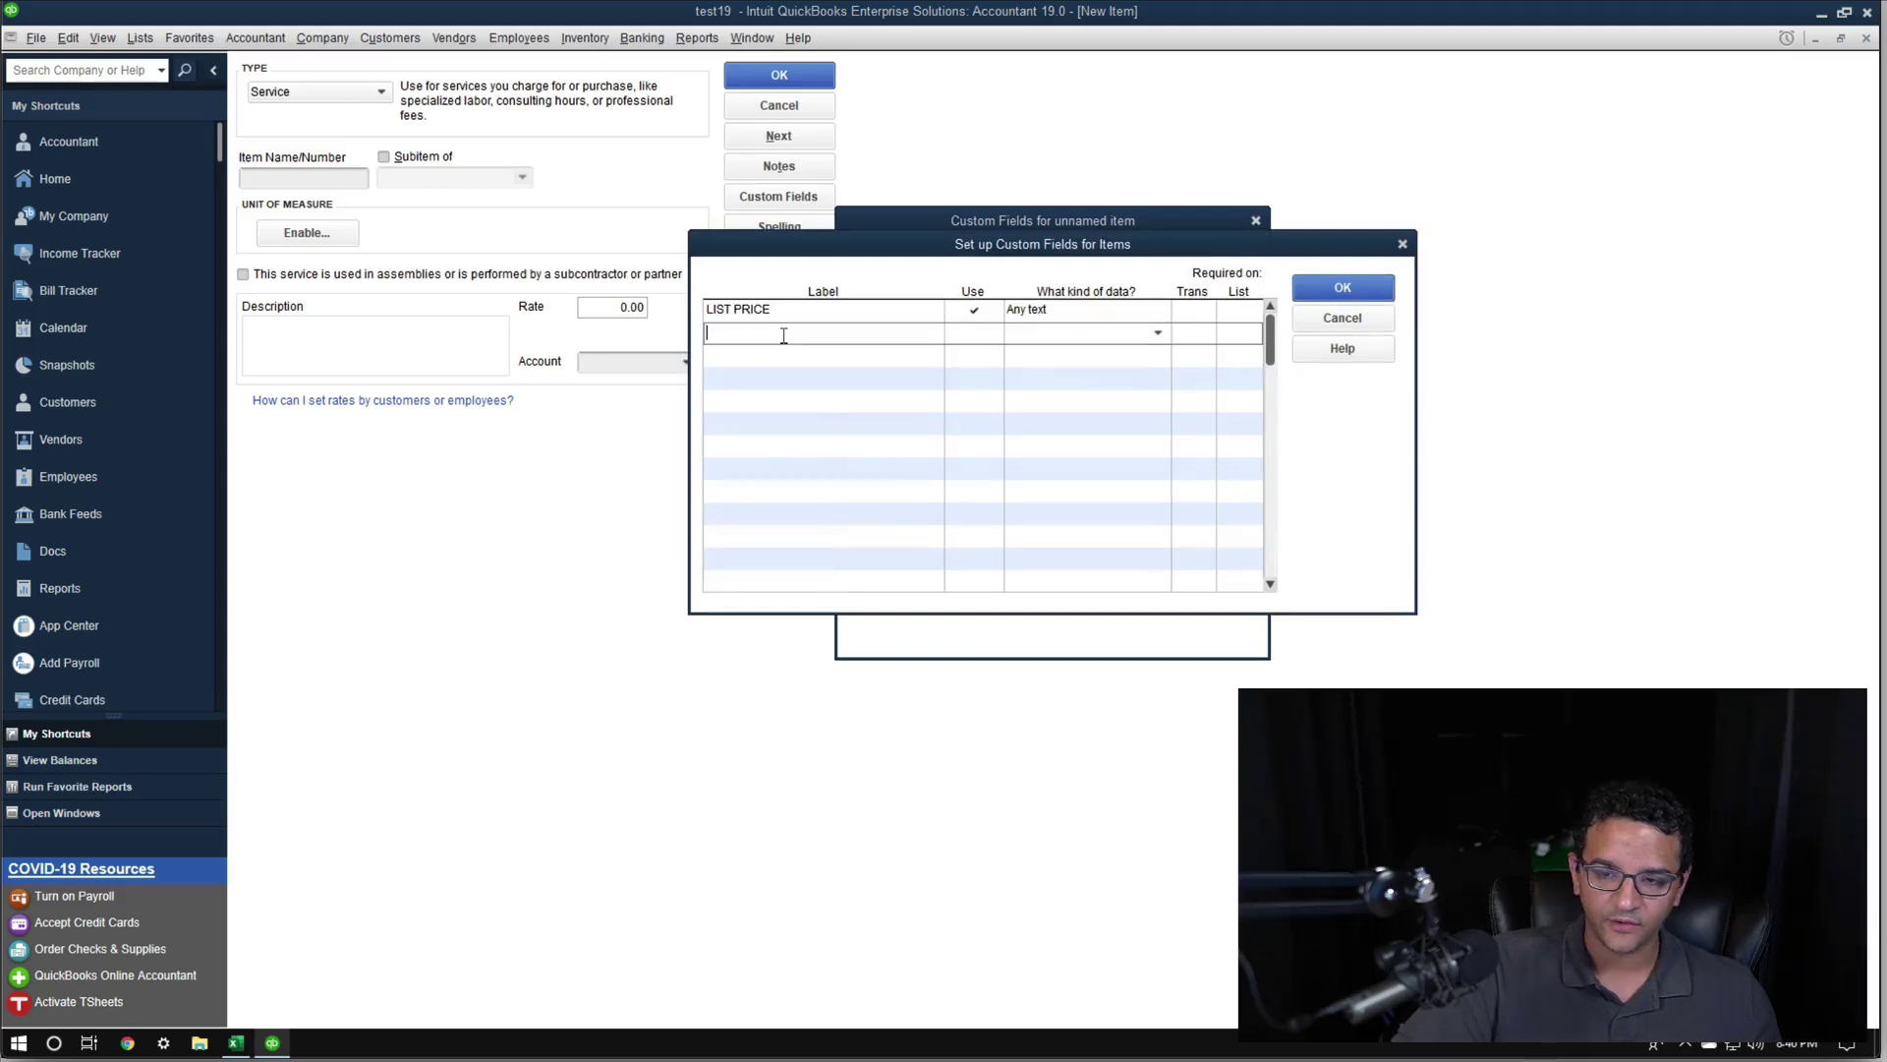
type("CATEGORY")
key("Tab")
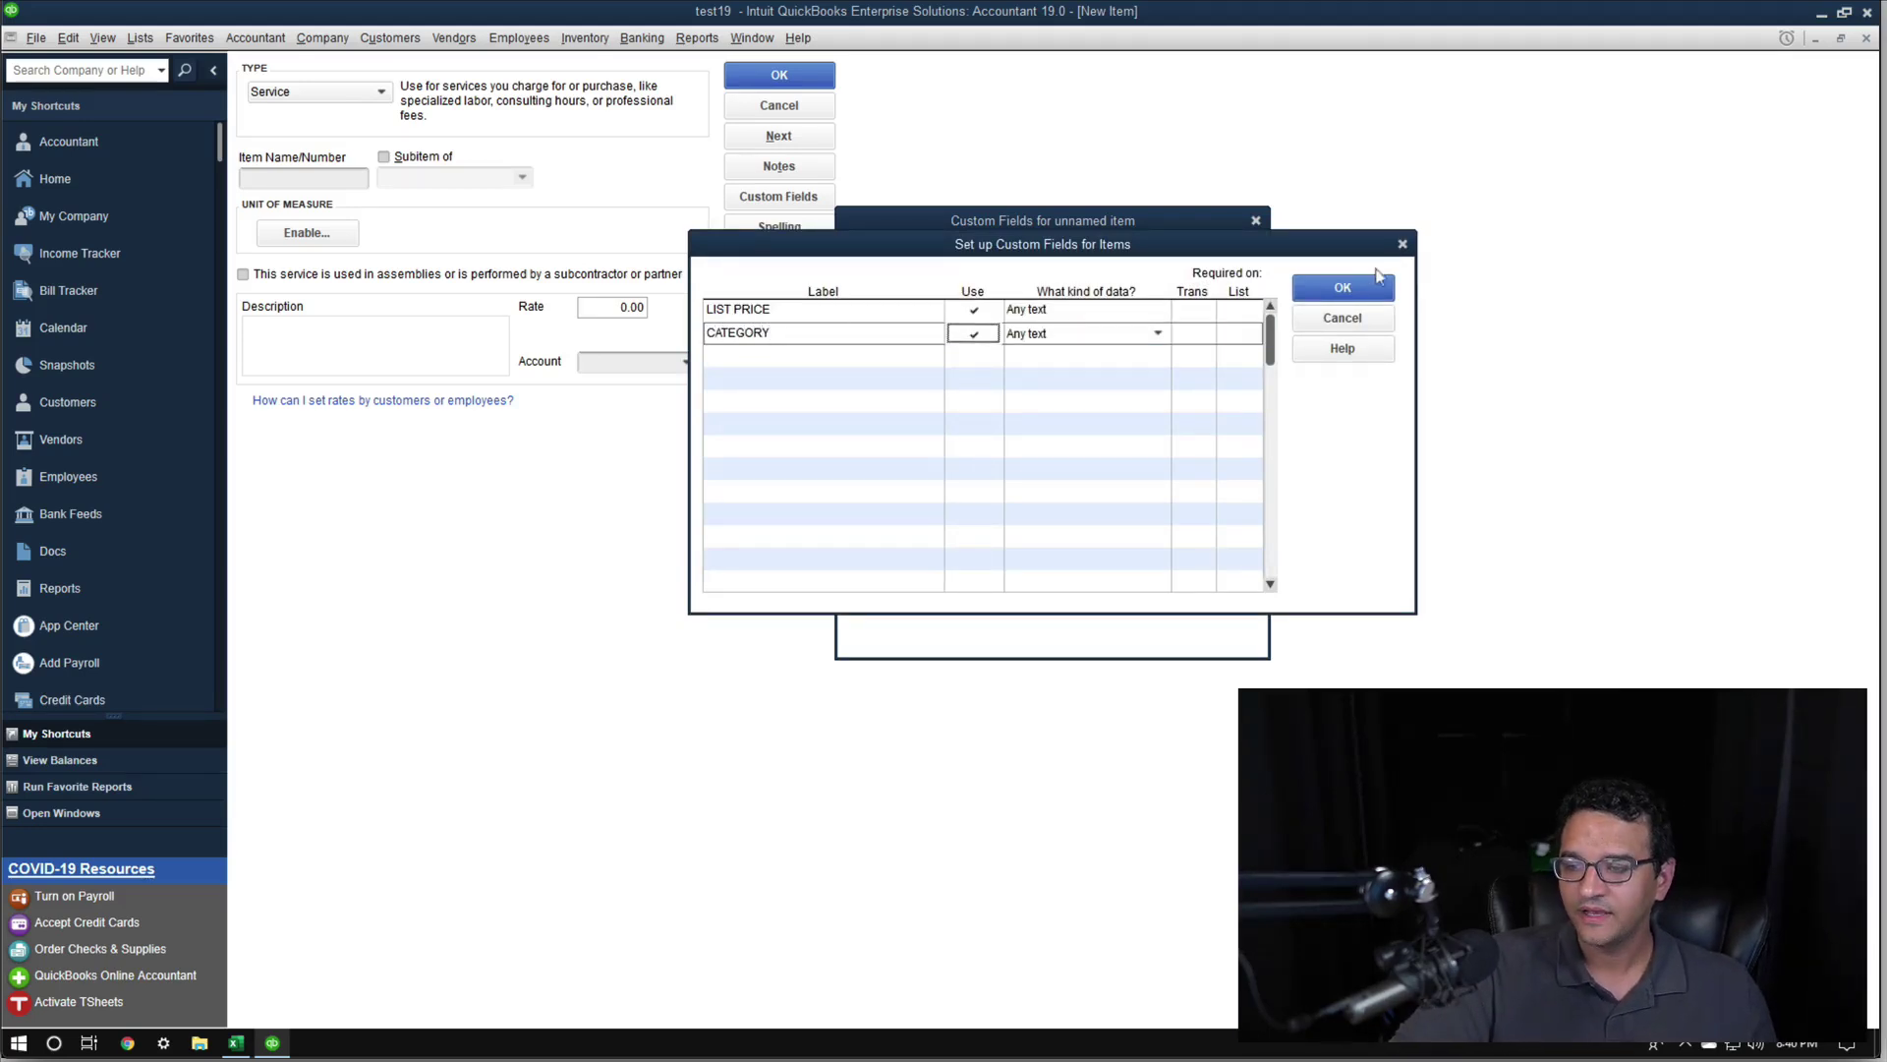
left_click(1361, 291)
left_click(1054, 440)
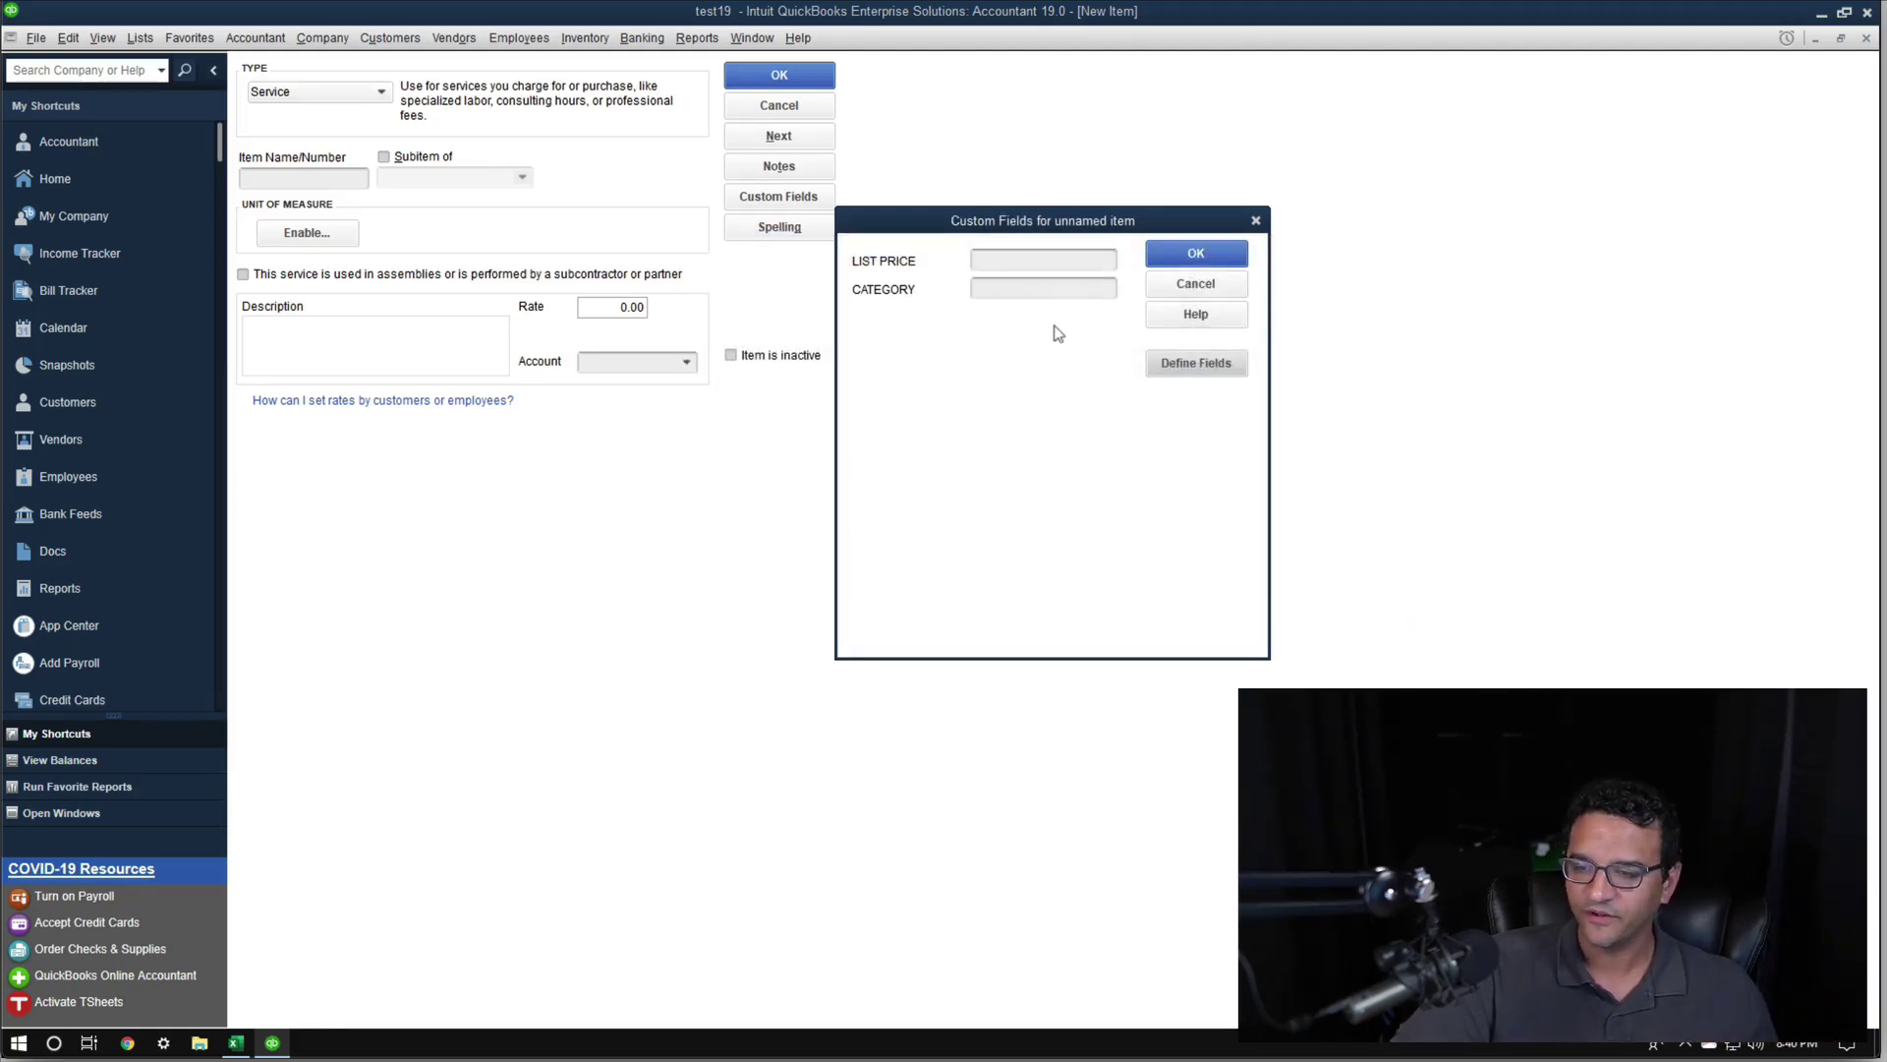
left_click(1218, 254)
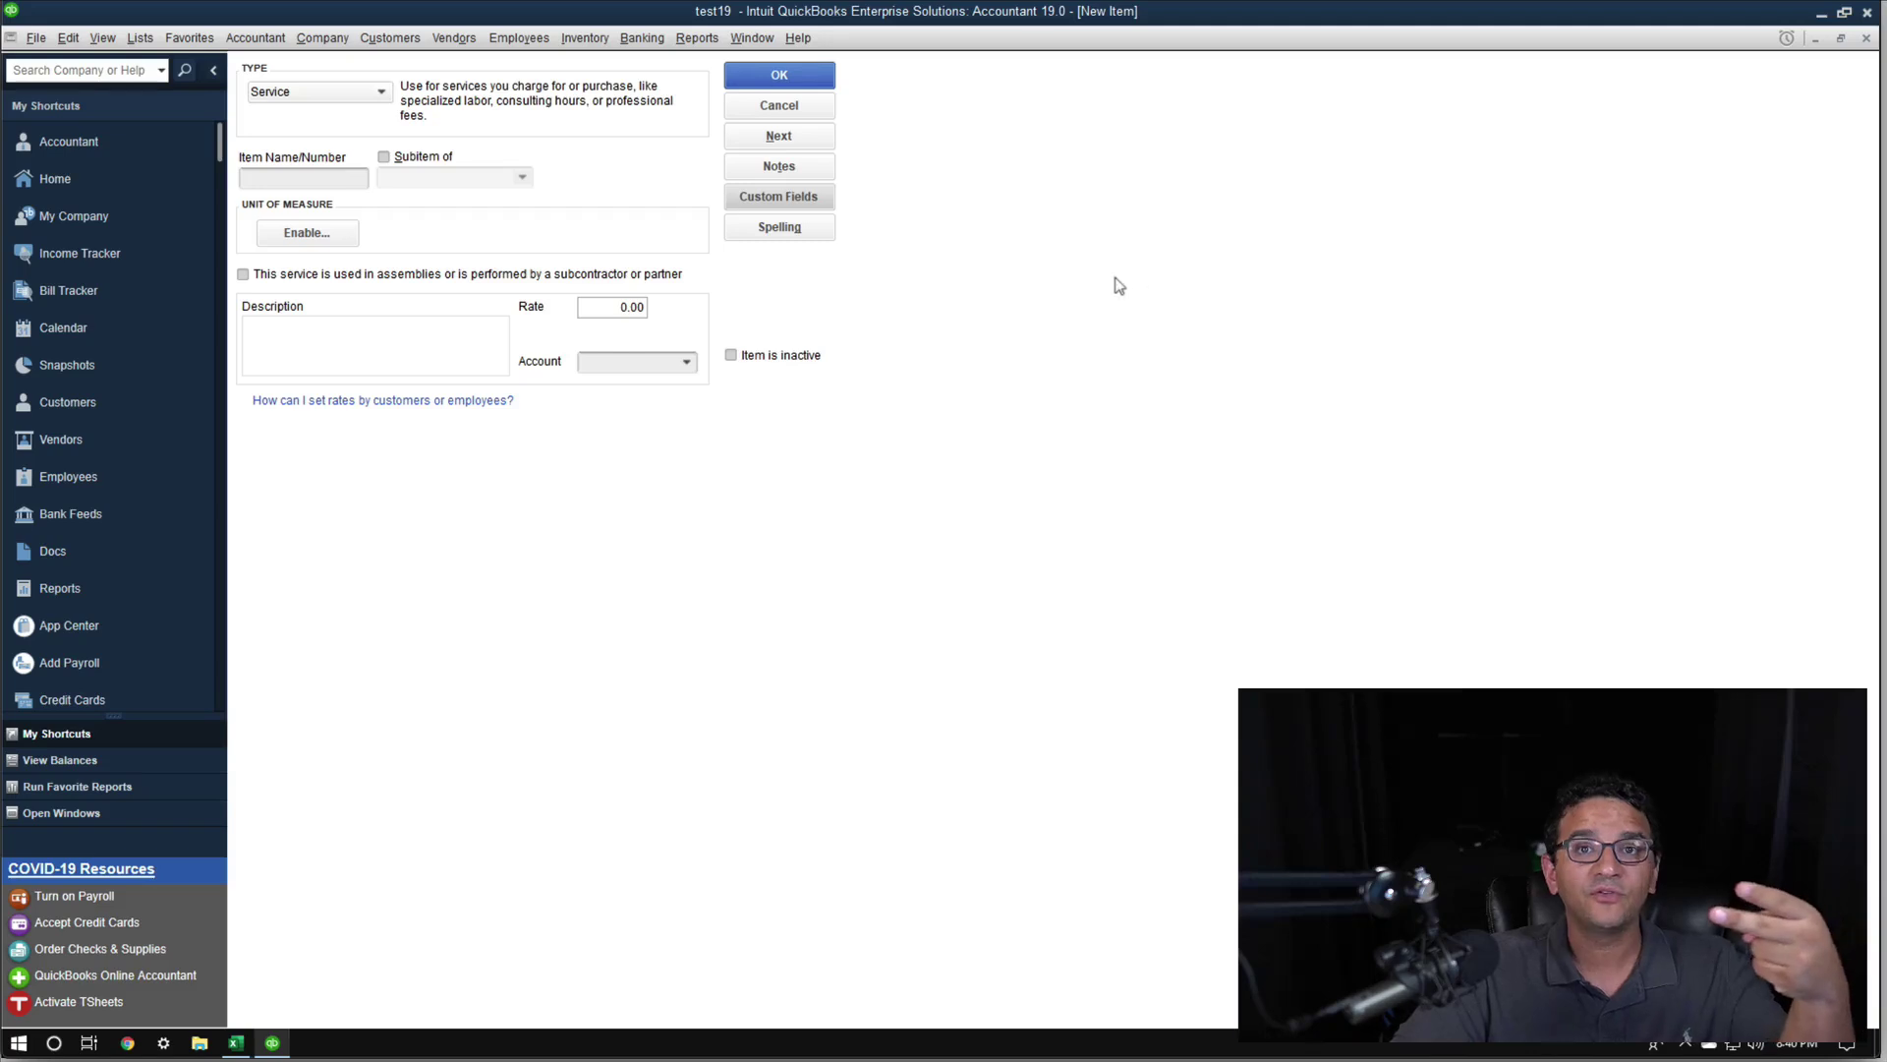
left_click(781, 107)
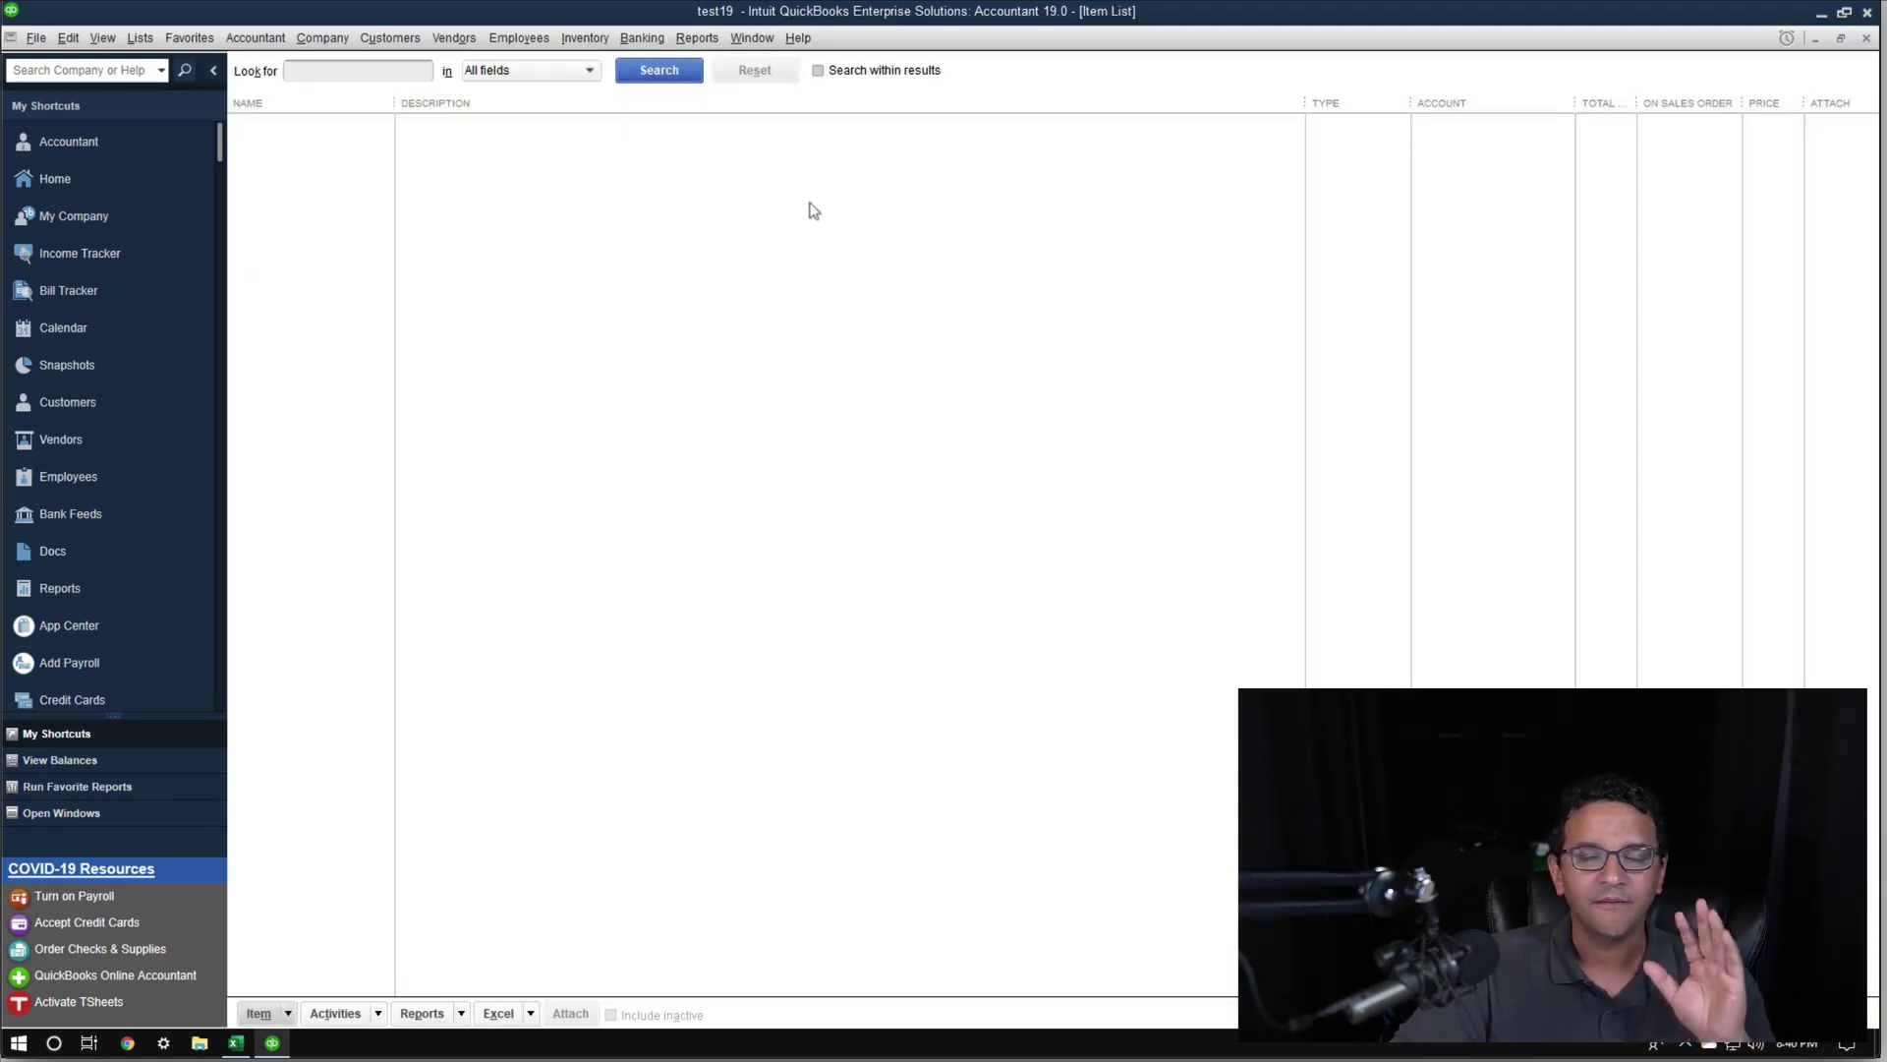
Switch to Excel, save items.csv and close the workbook
left_click(236, 1043)
left_click_drag(1283, 993, 1145, 962)
left_click(138, 17)
left_click(1861, 15)
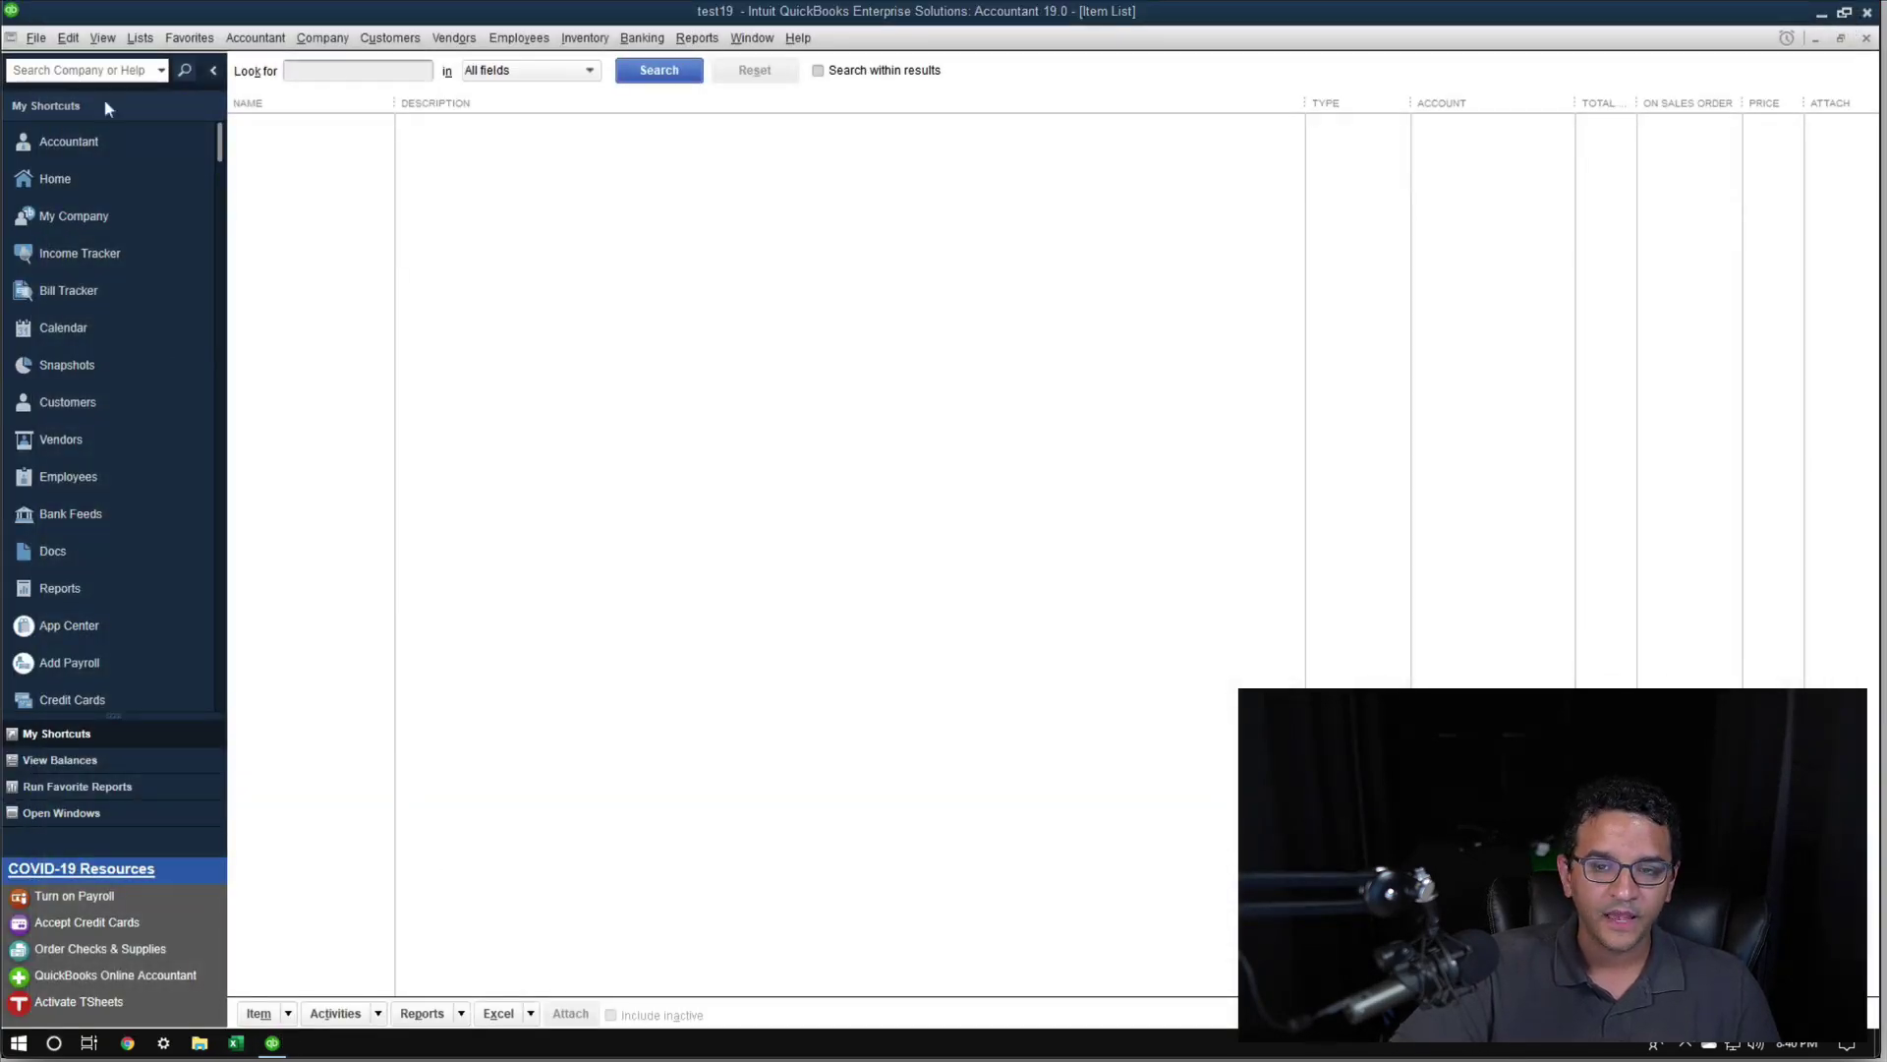
Start an Excel file import in QuickBooks using the Advanced Import option
left_click(36, 37)
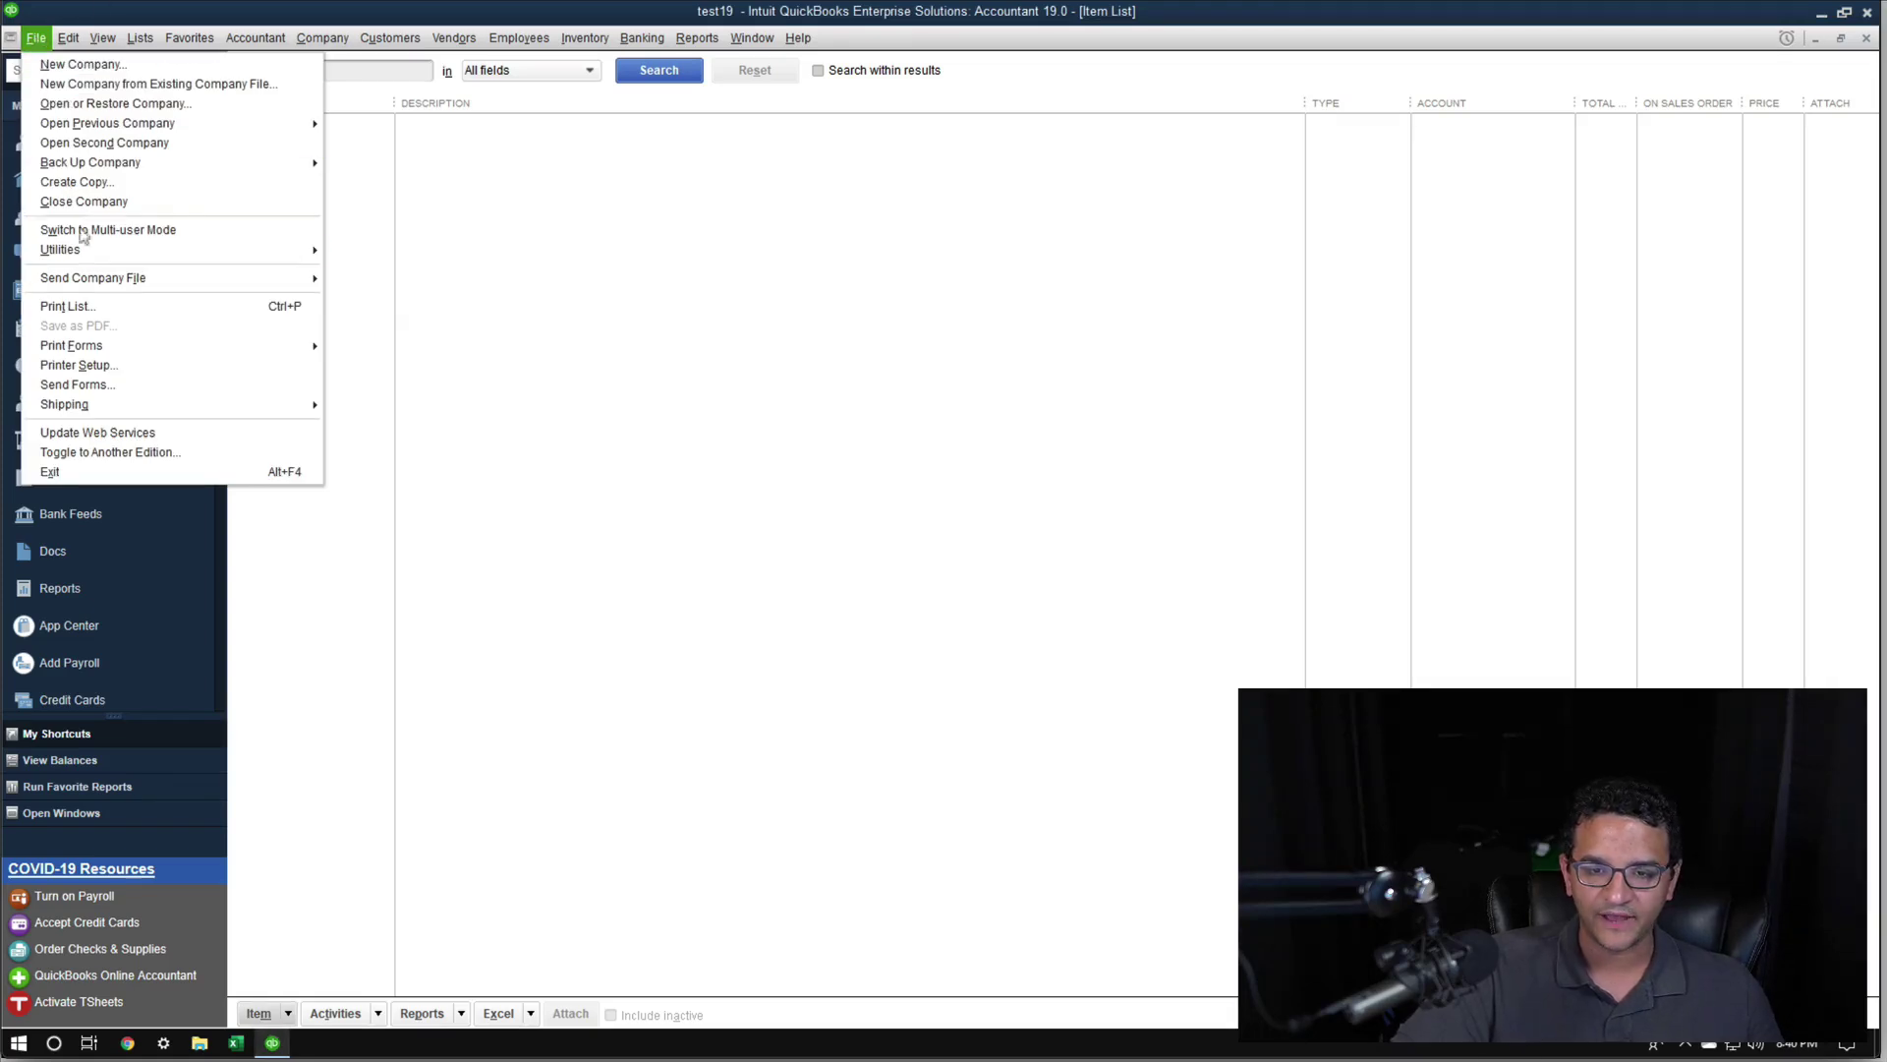
mouse_move(207, 255)
mouse_move(391, 259)
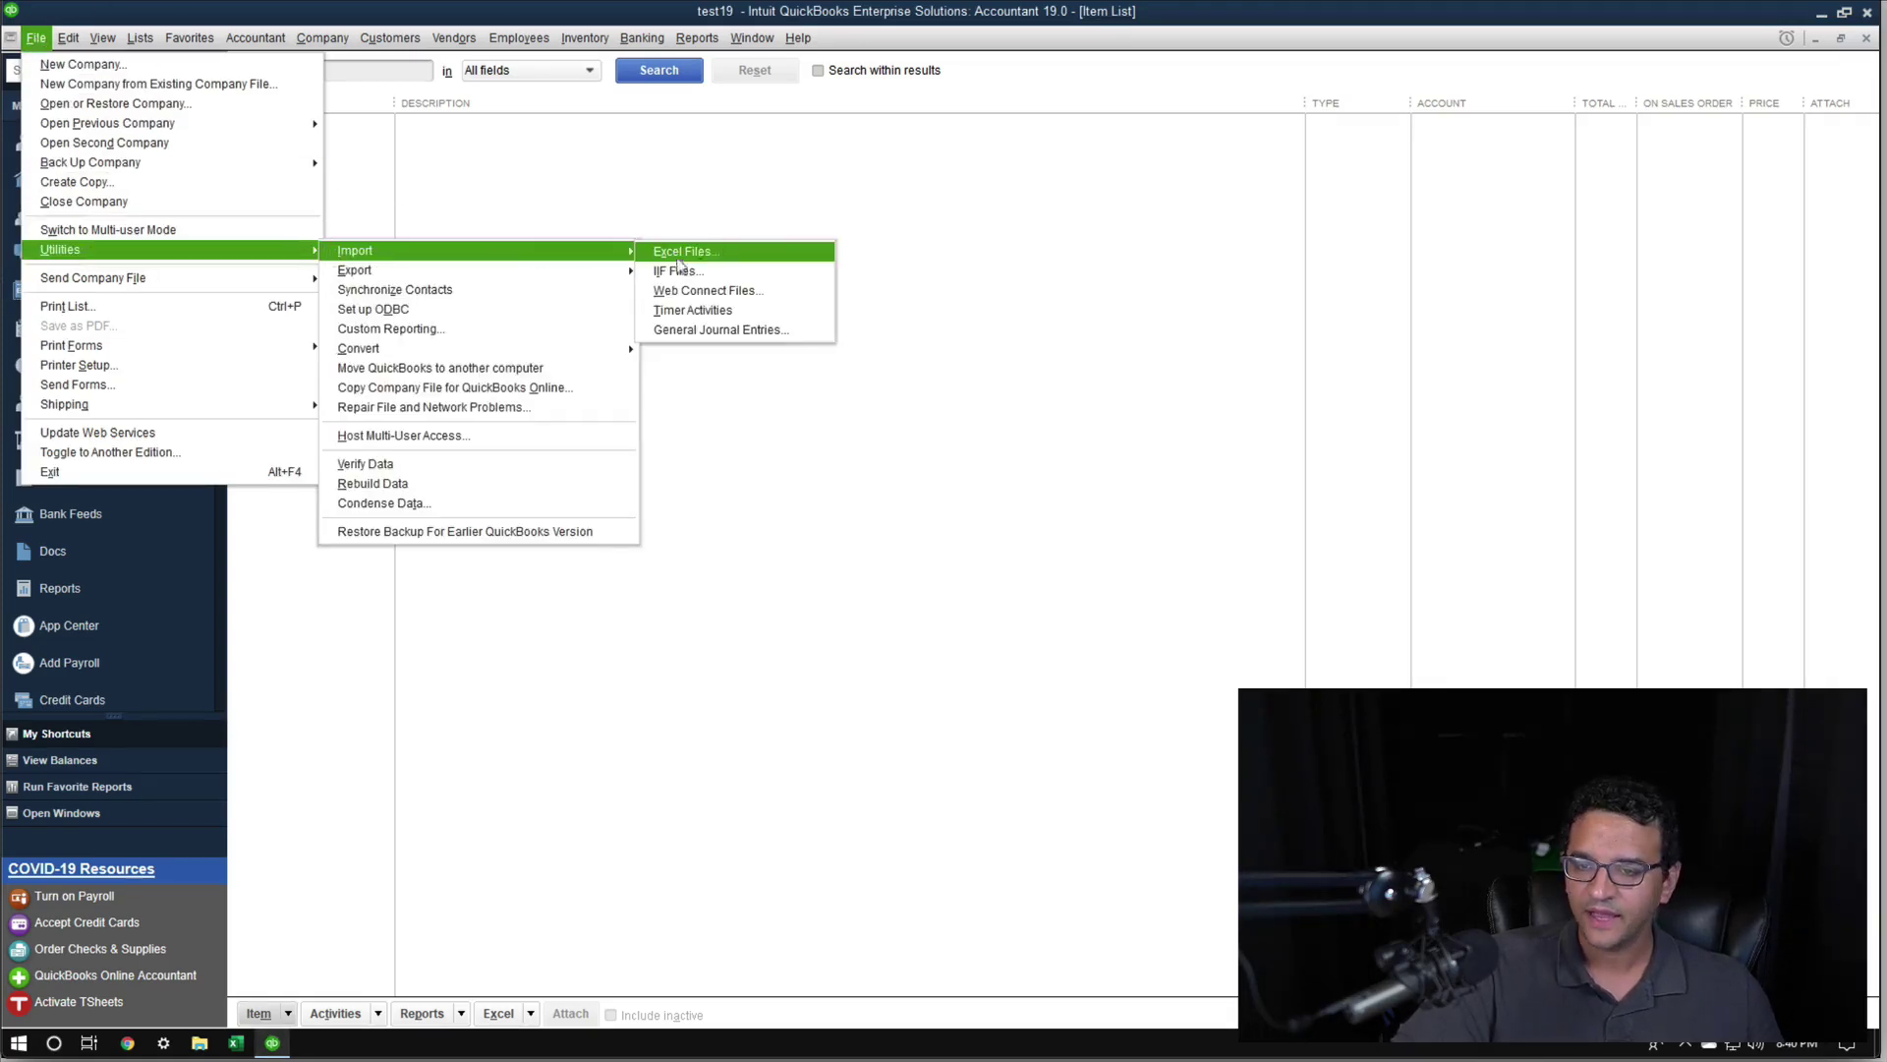
left_click(709, 254)
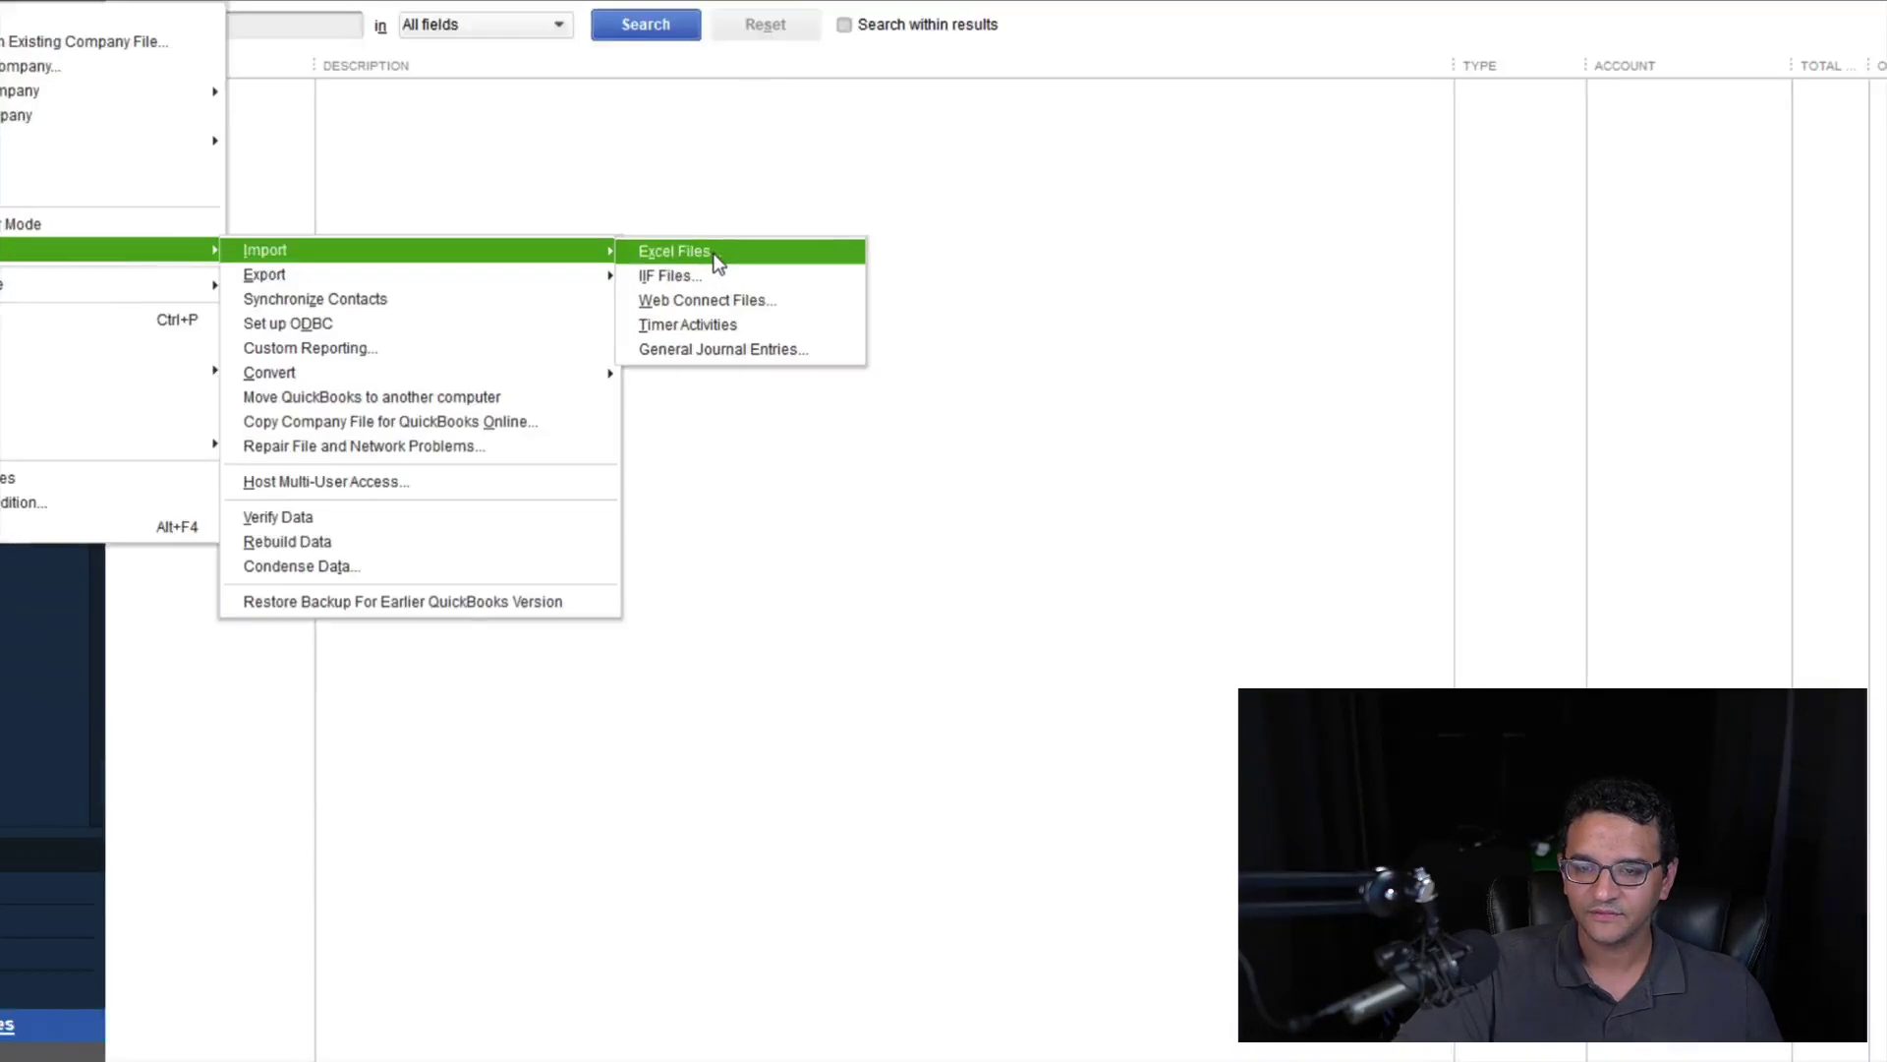
left_click(714, 254)
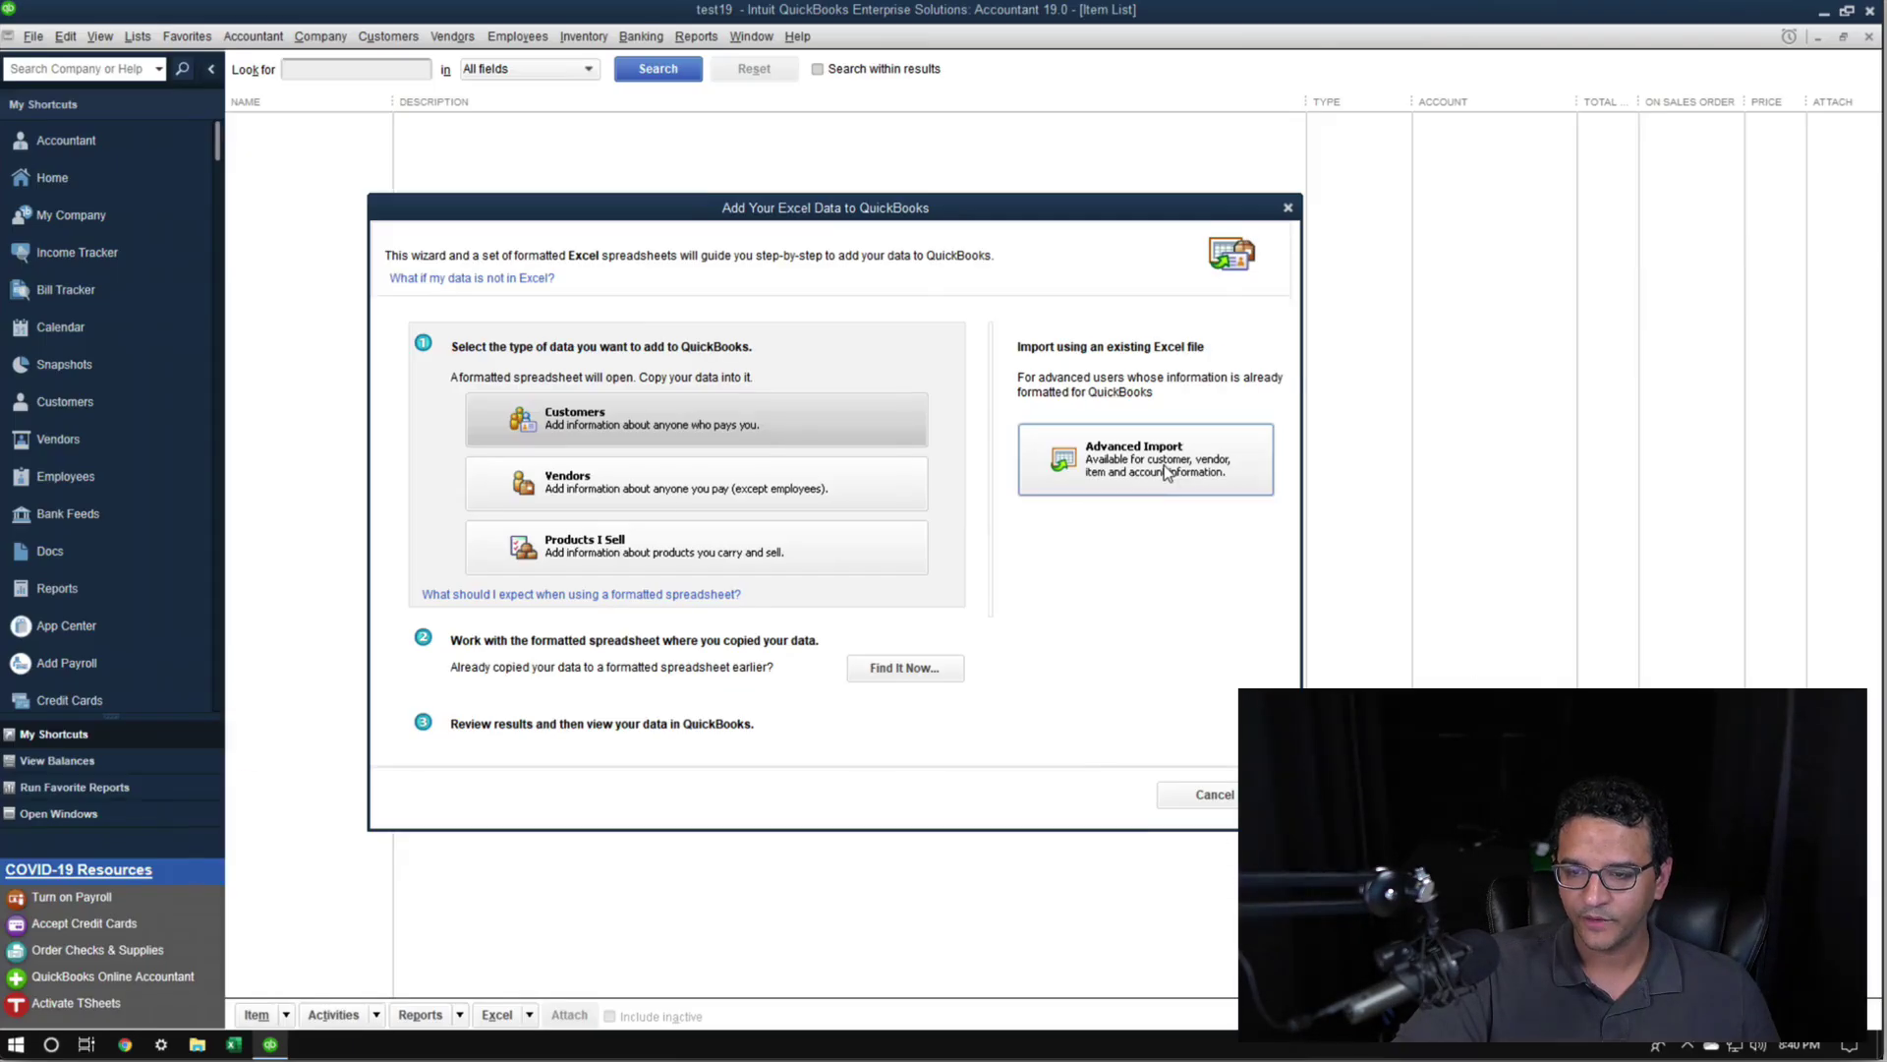
left_click(1164, 463)
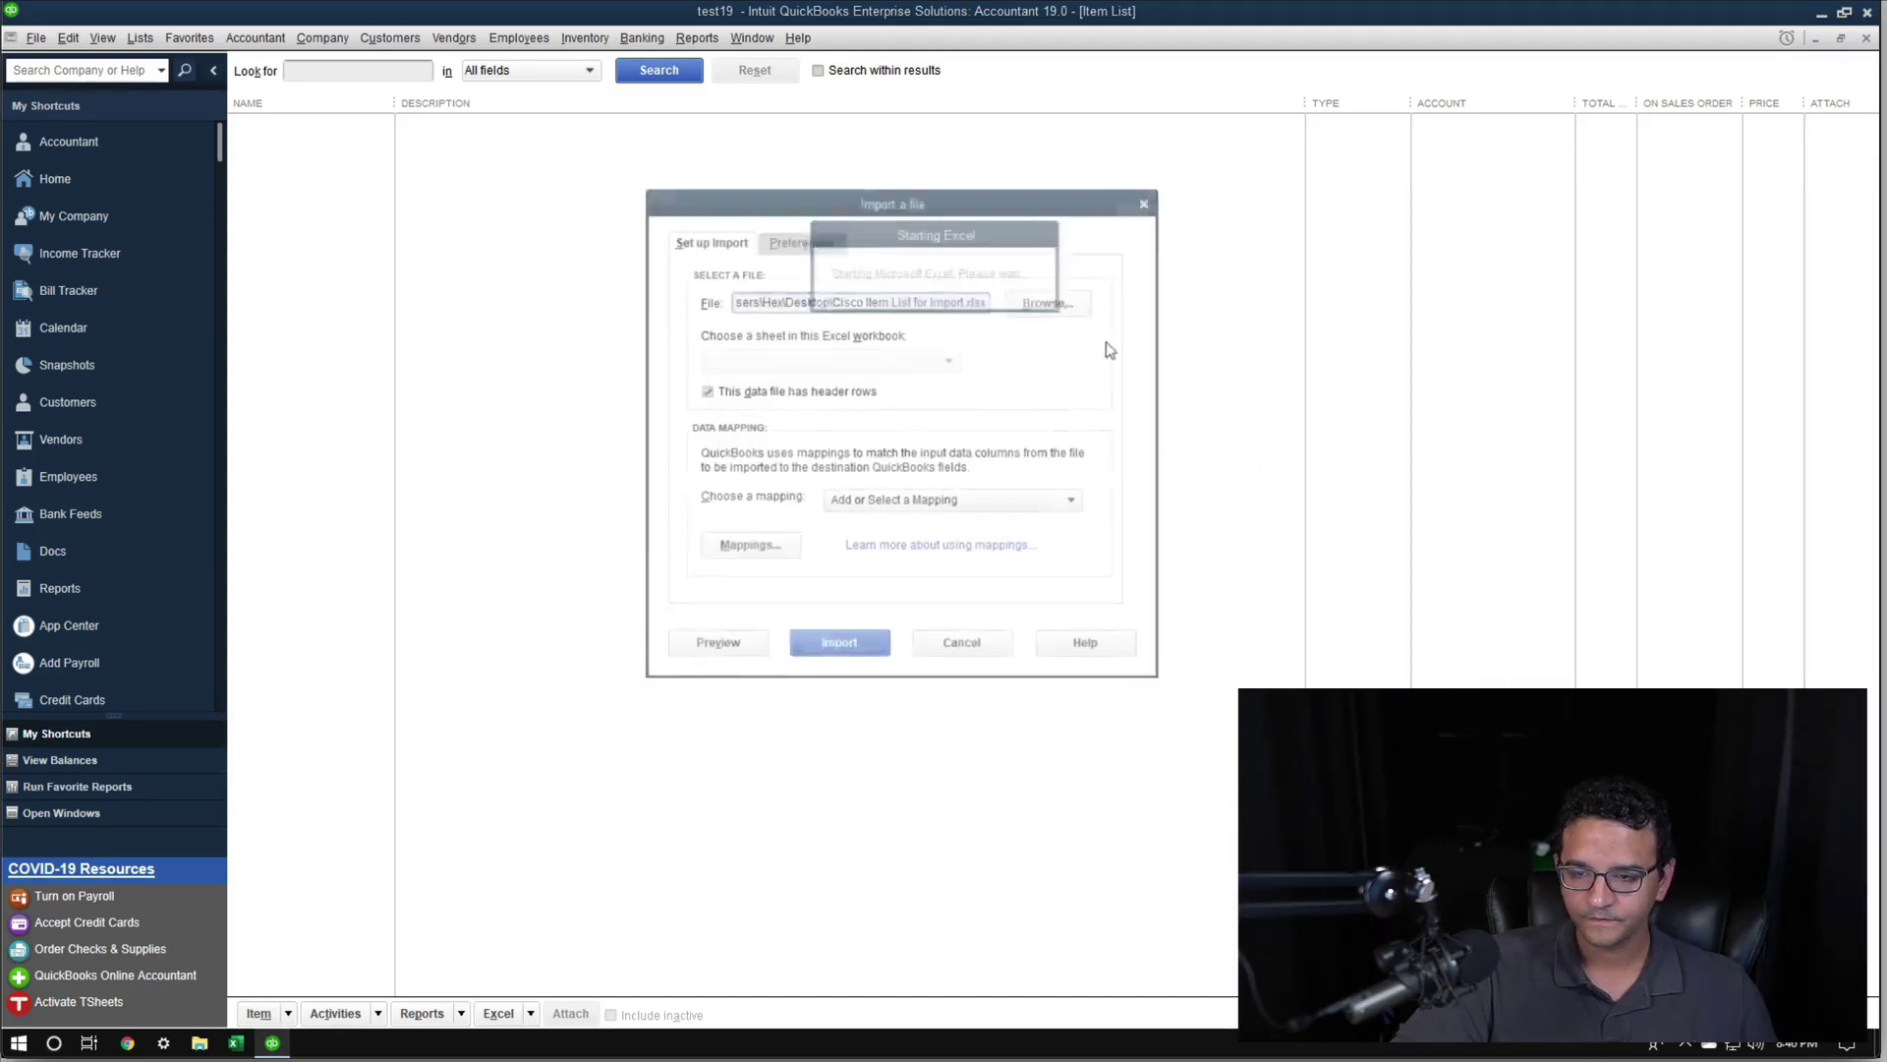
Select items.csv from the Desktop as the file to import
left_click(1035, 303)
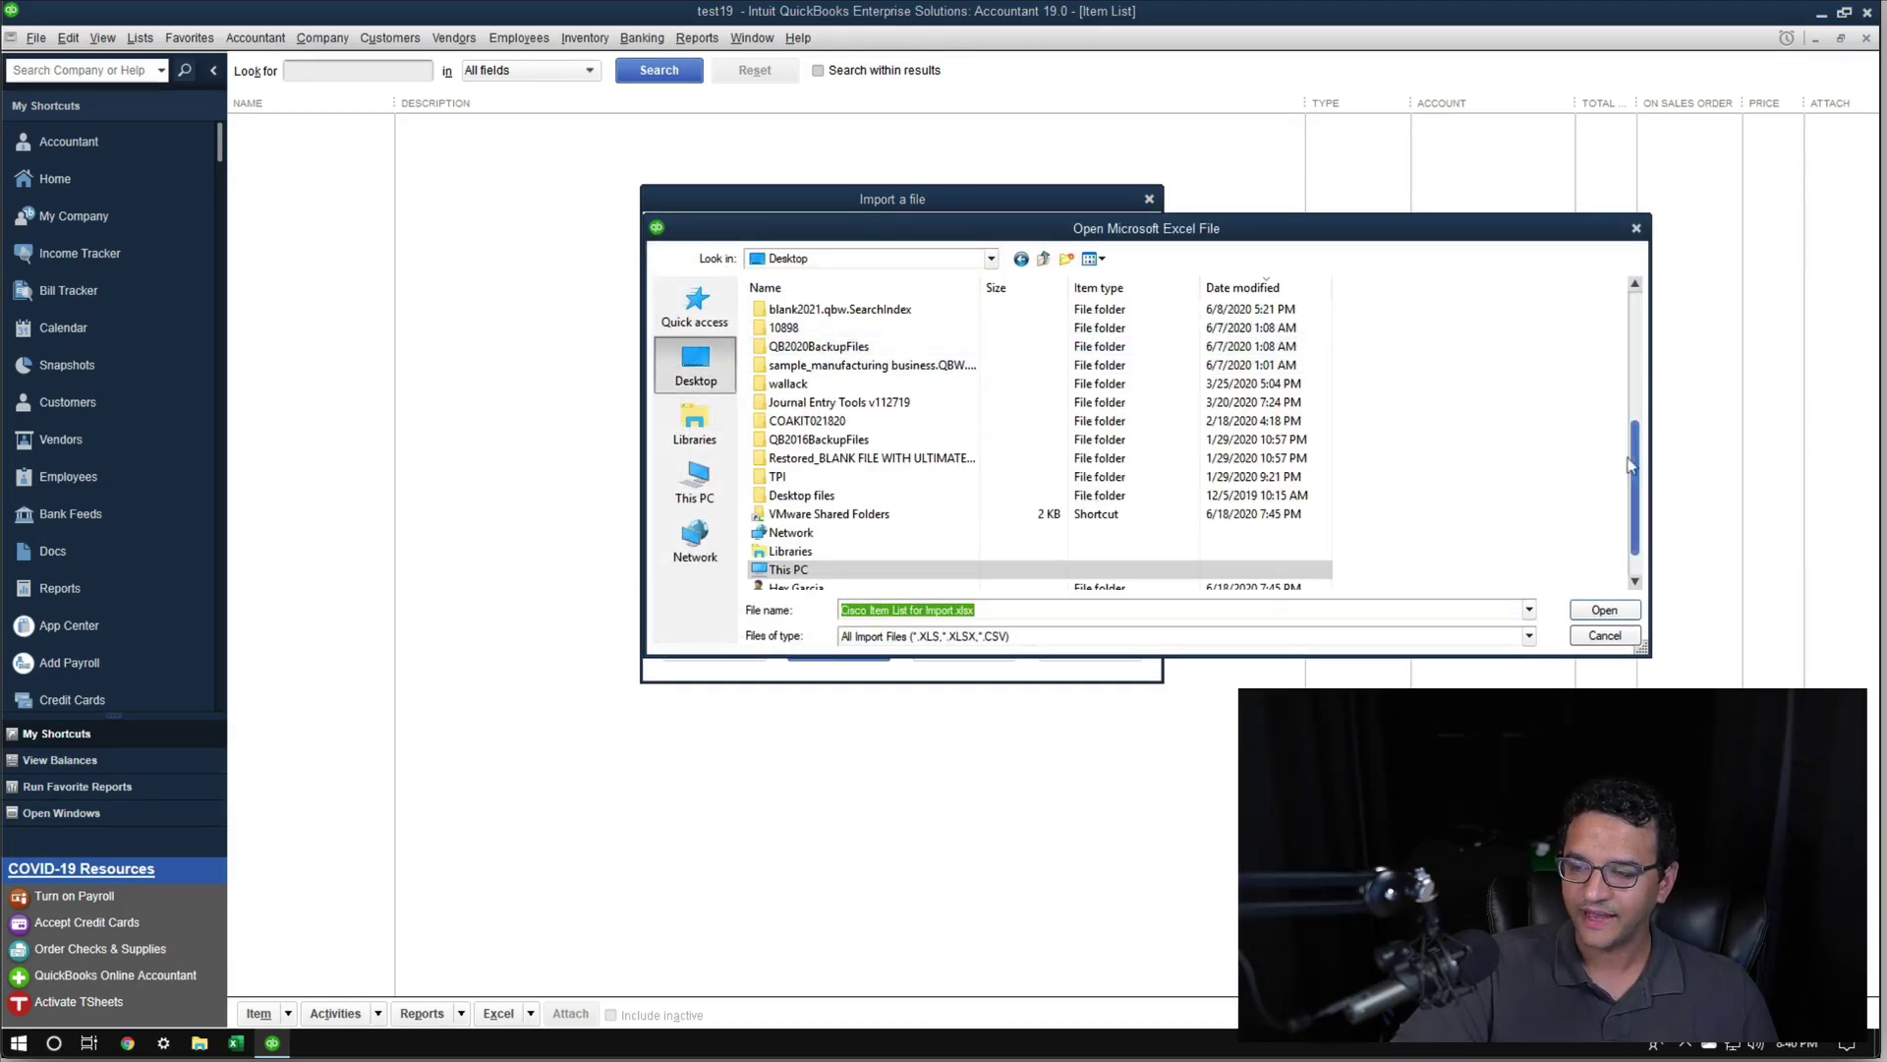
scroll(1413, 310, "up", 5)
left_click(796, 308)
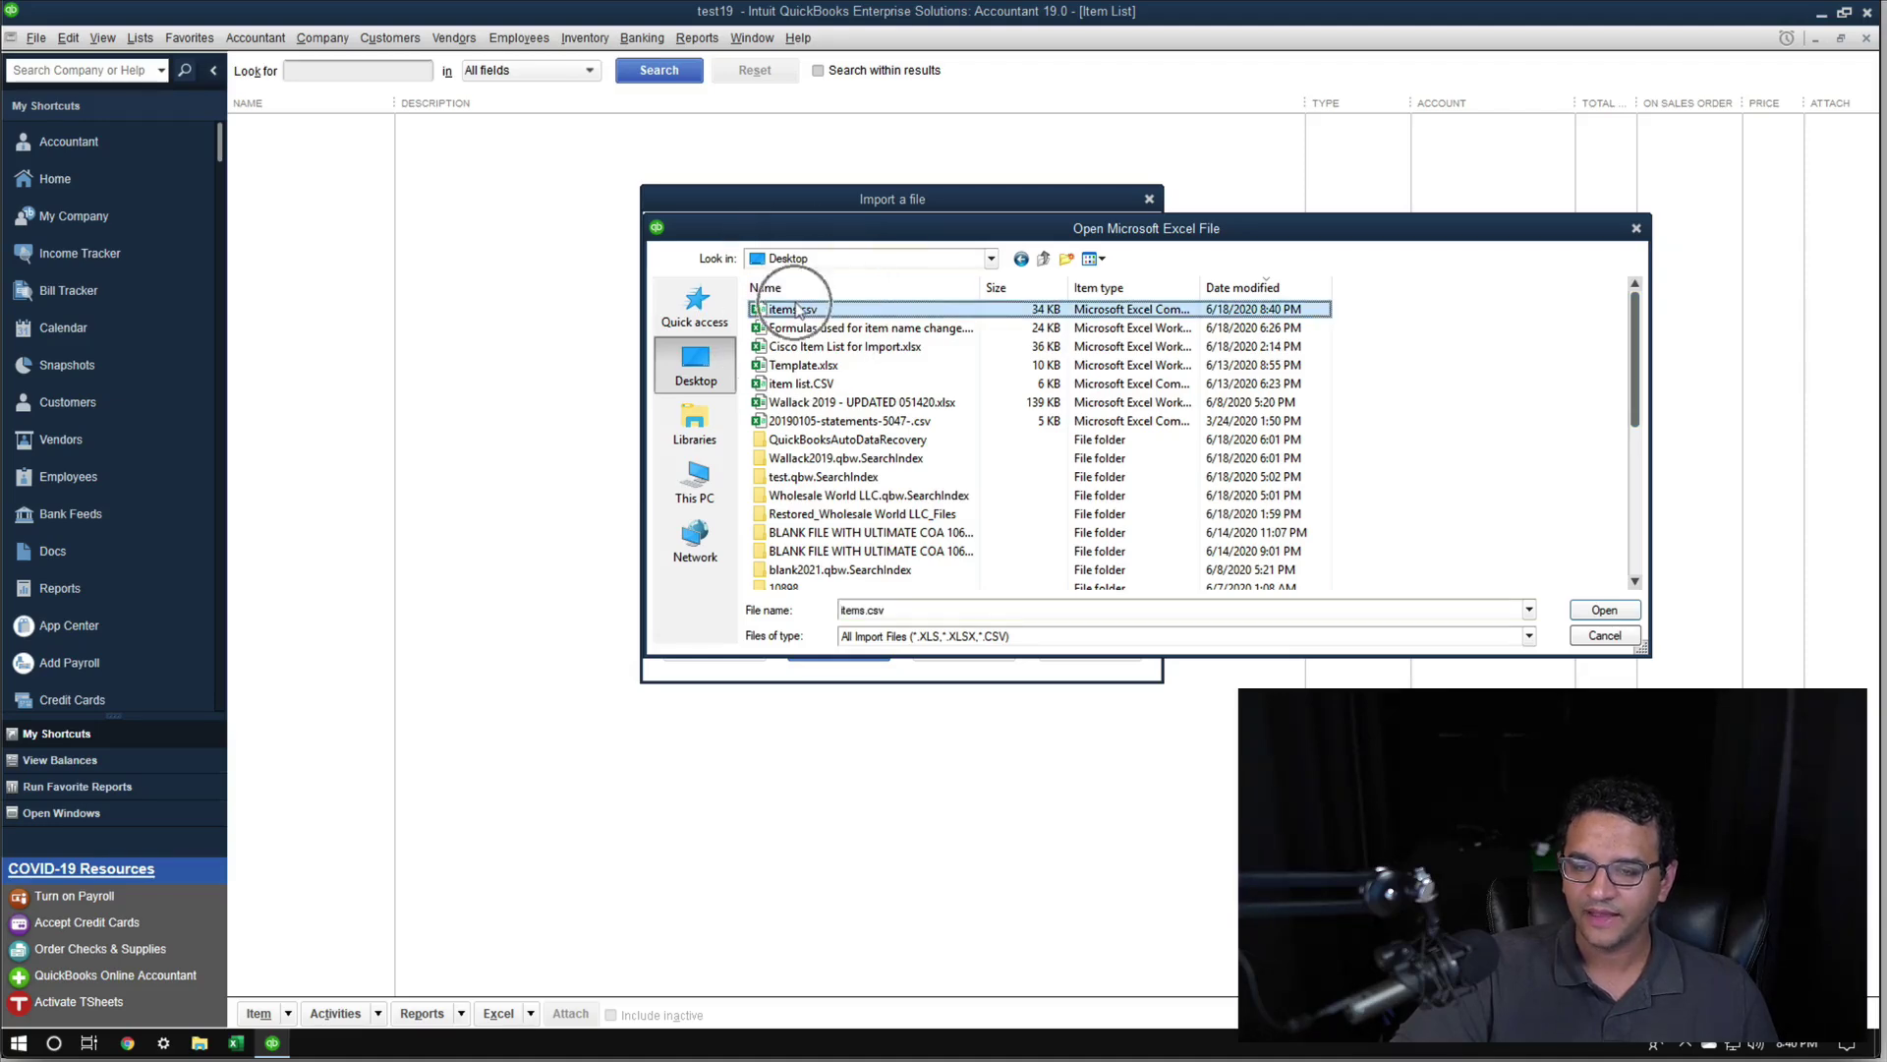
left_click(1604, 609)
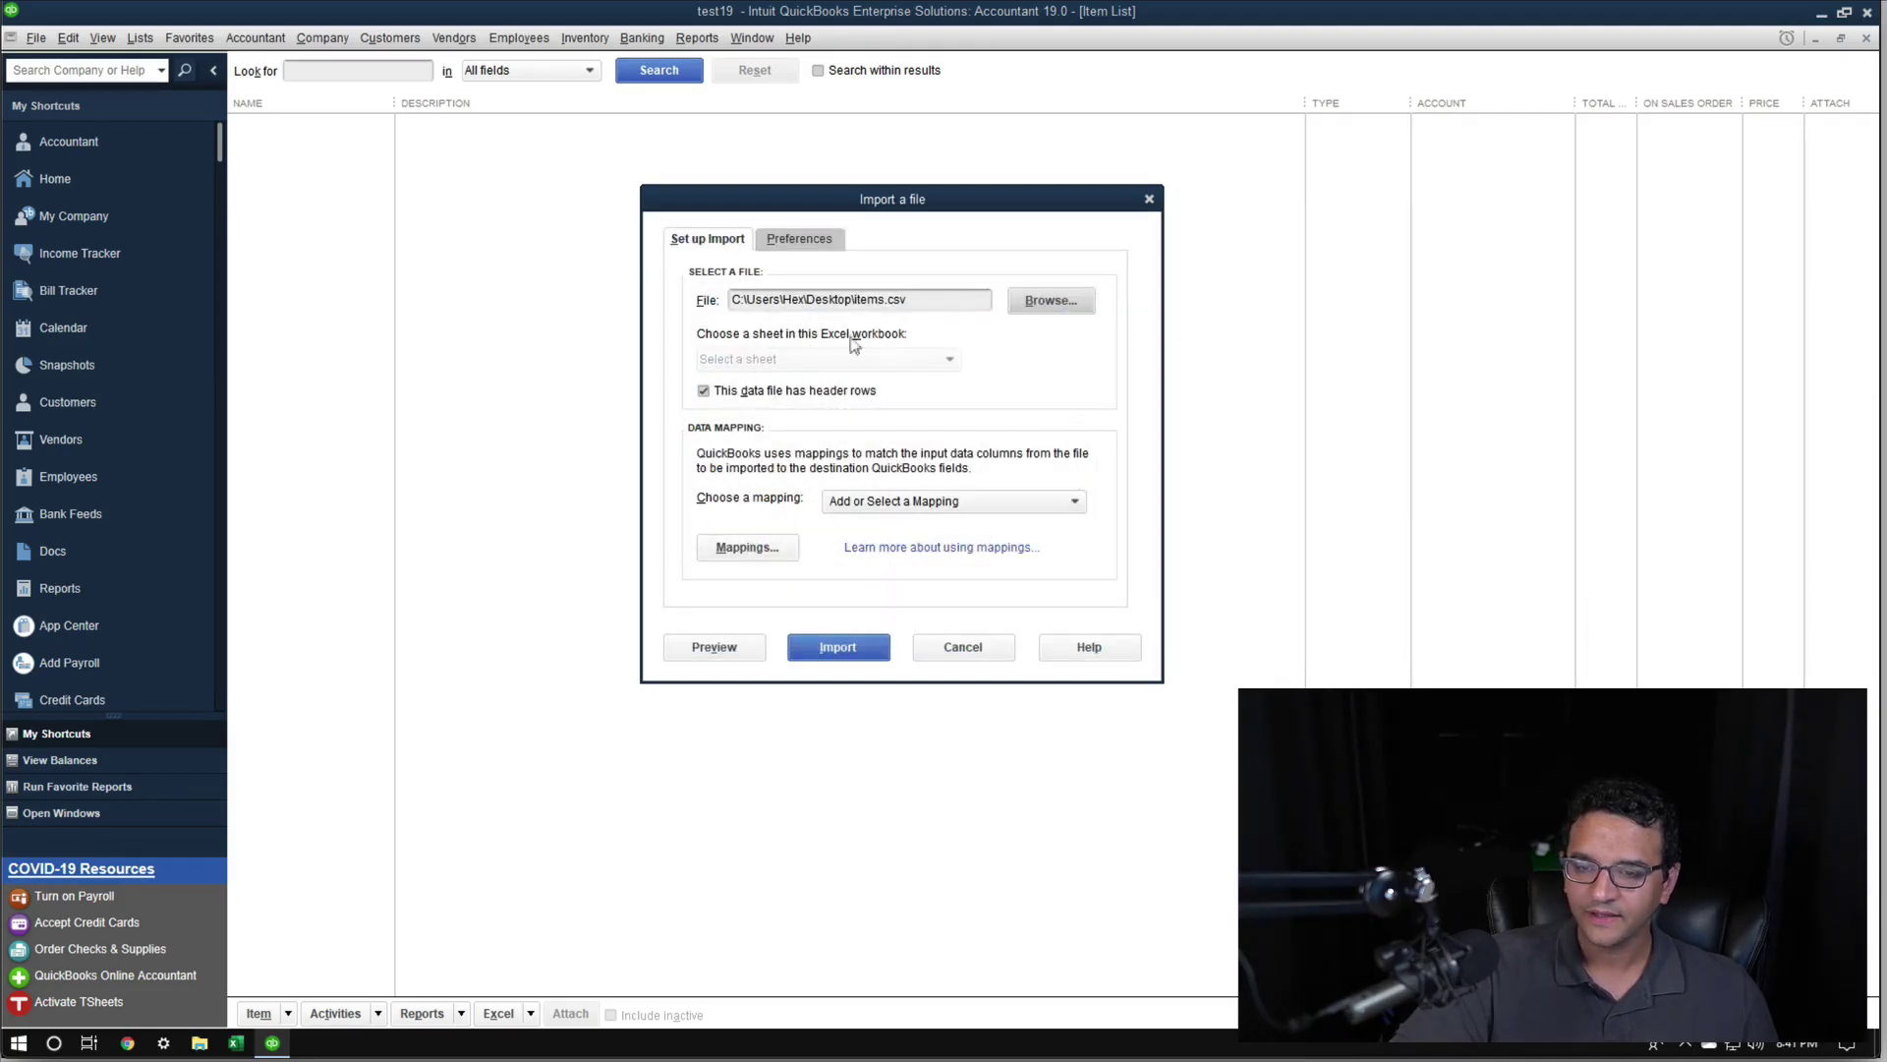
Add a new data mapping named Cisco with Item as the import type
left_click(910, 504)
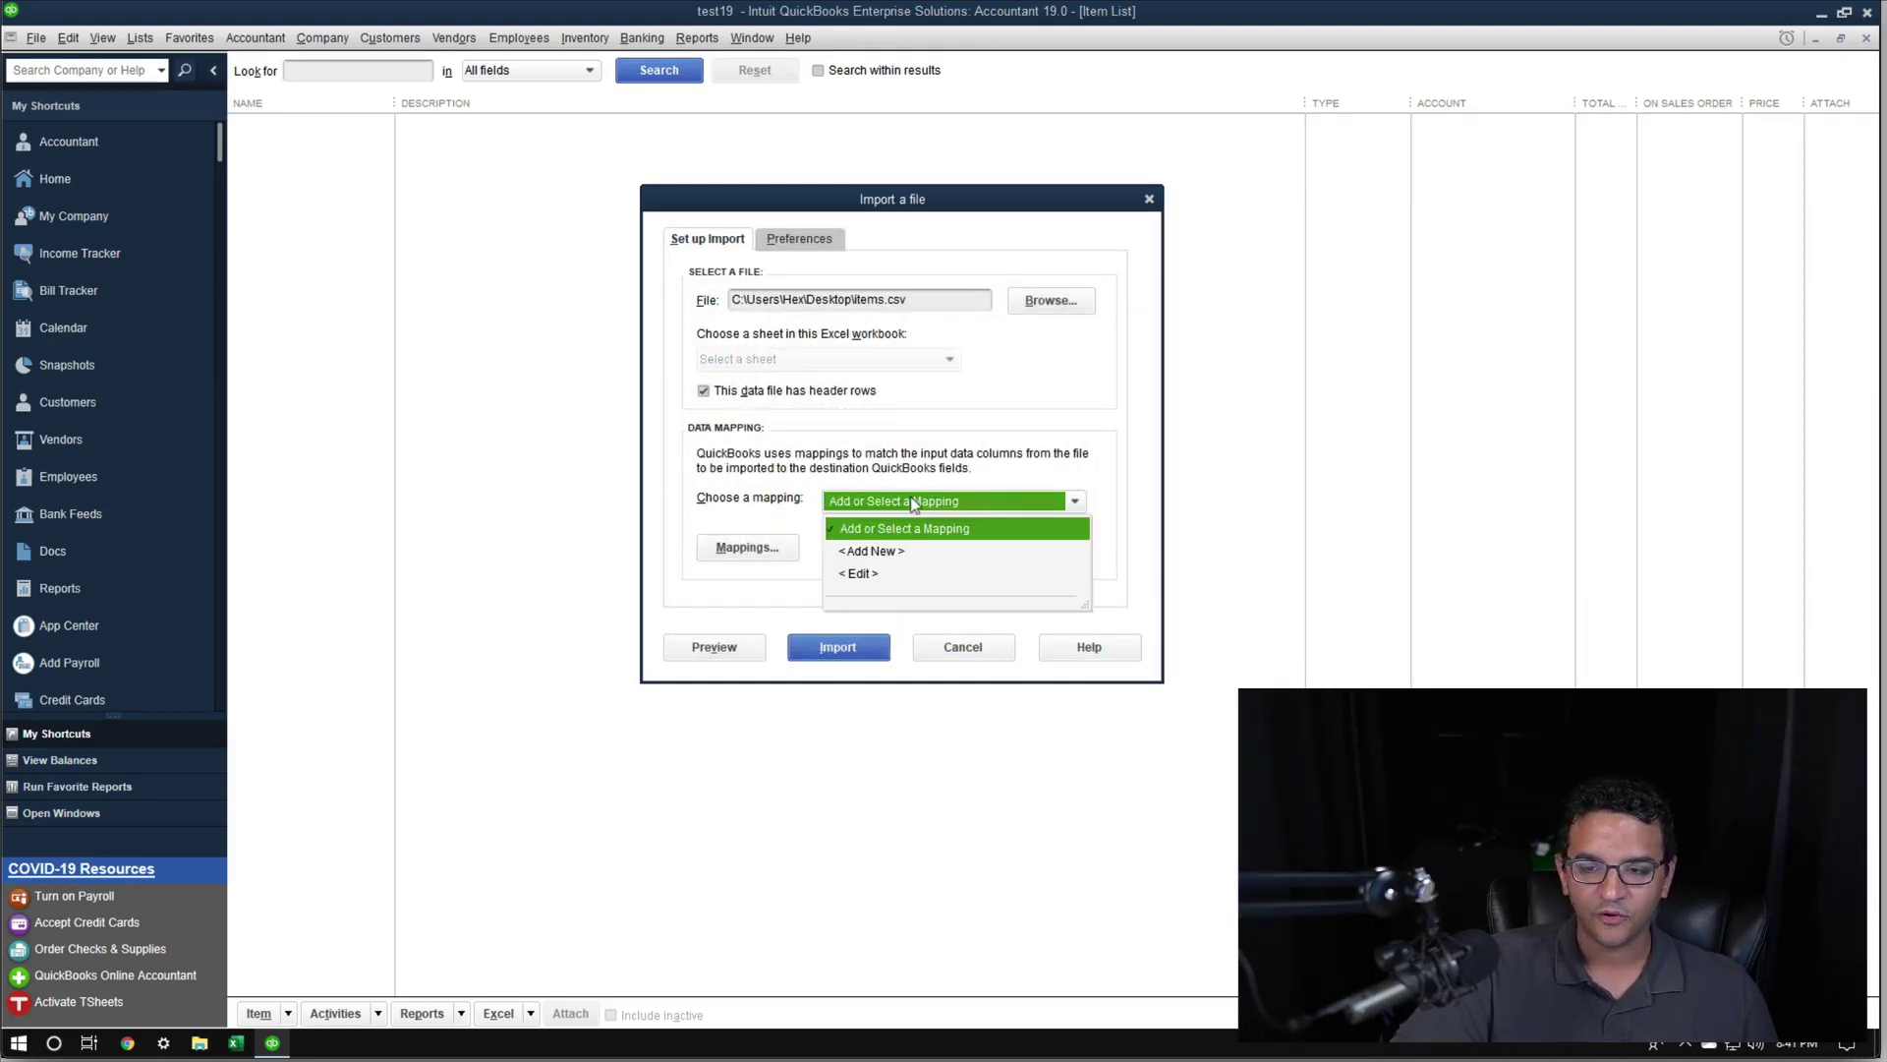
left_click(894, 551)
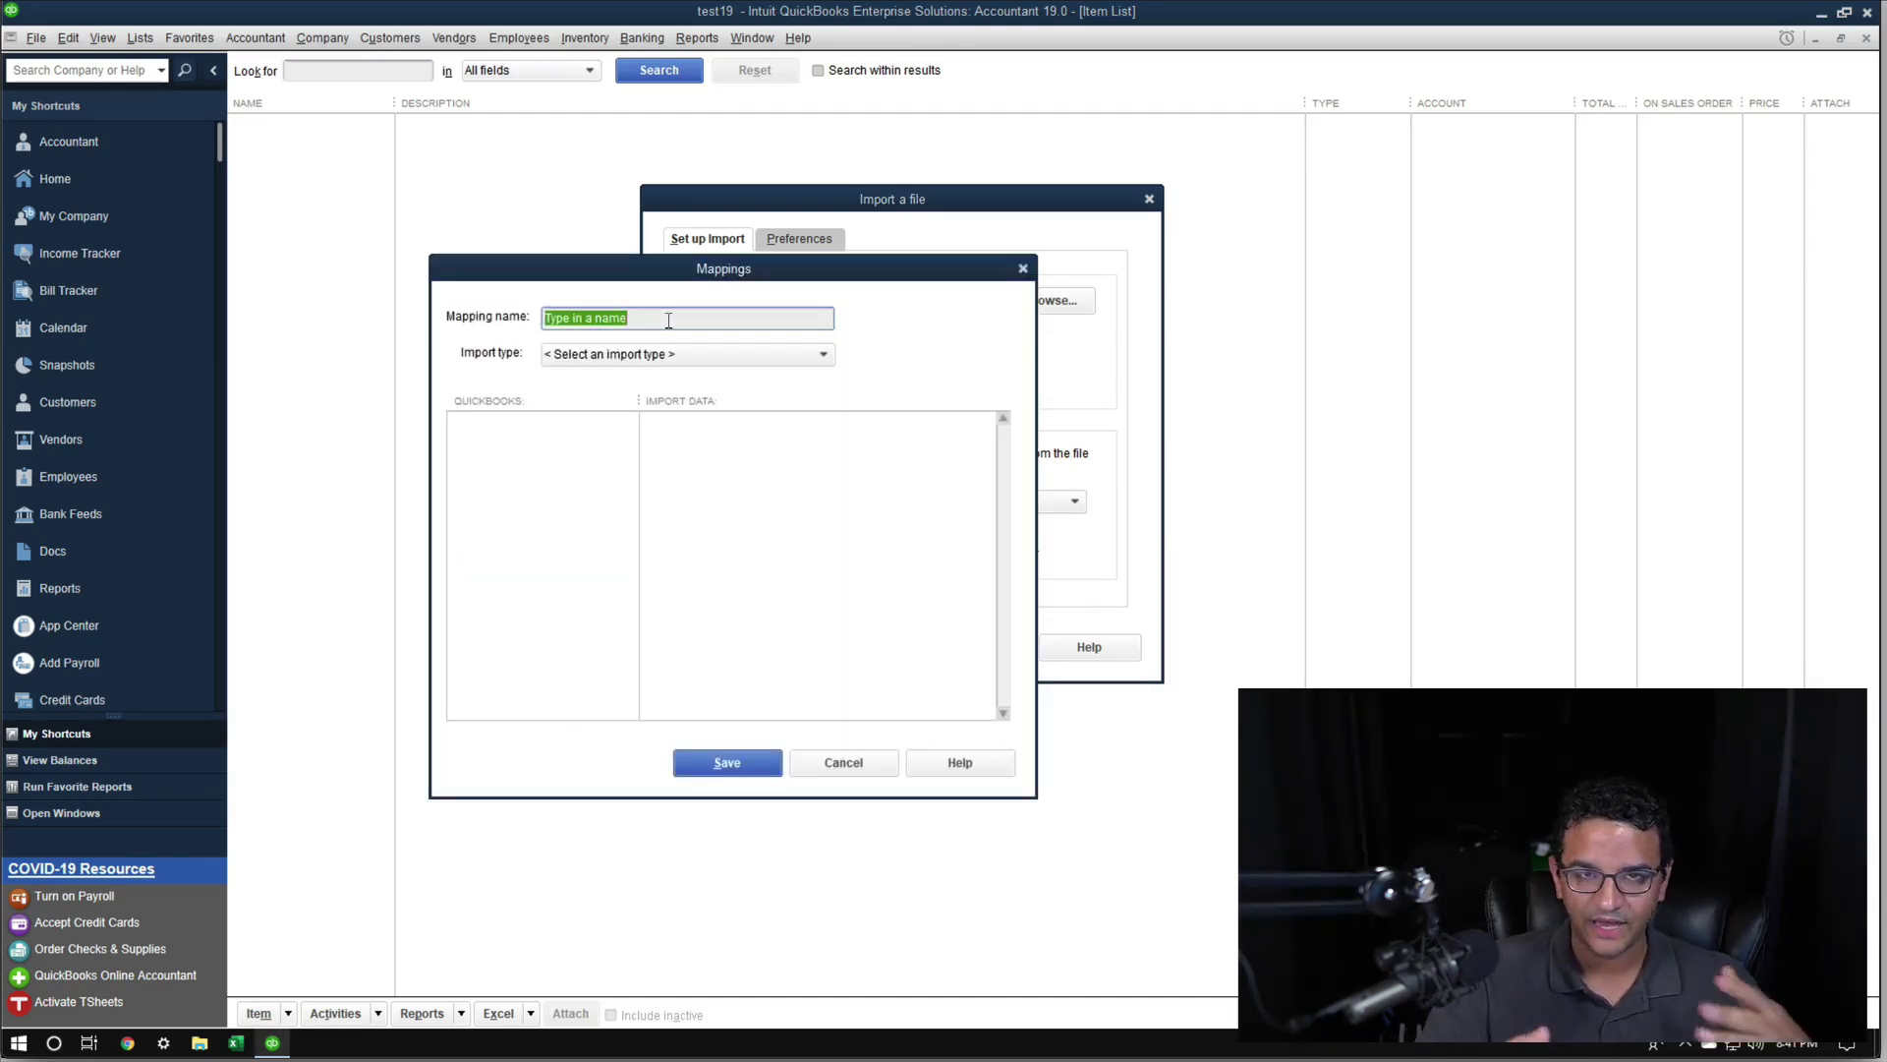
type("Cisco")
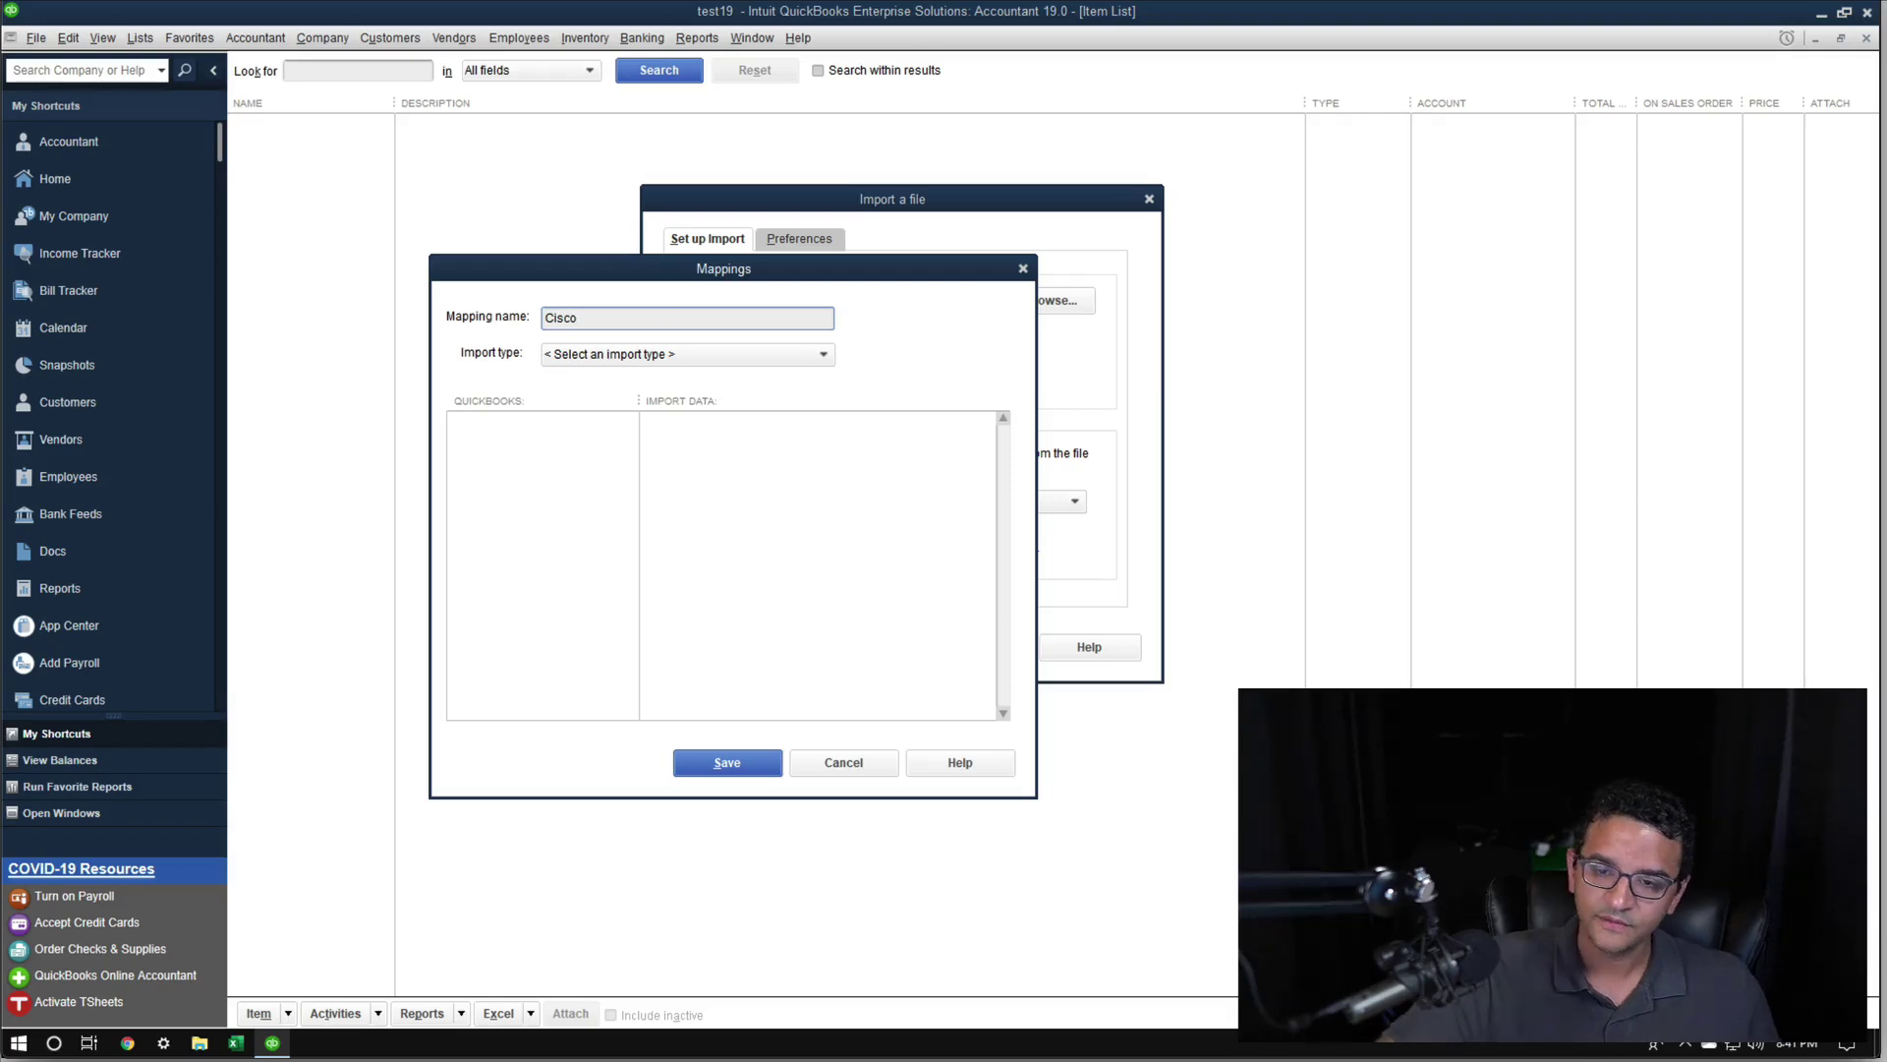
left_click(619, 355)
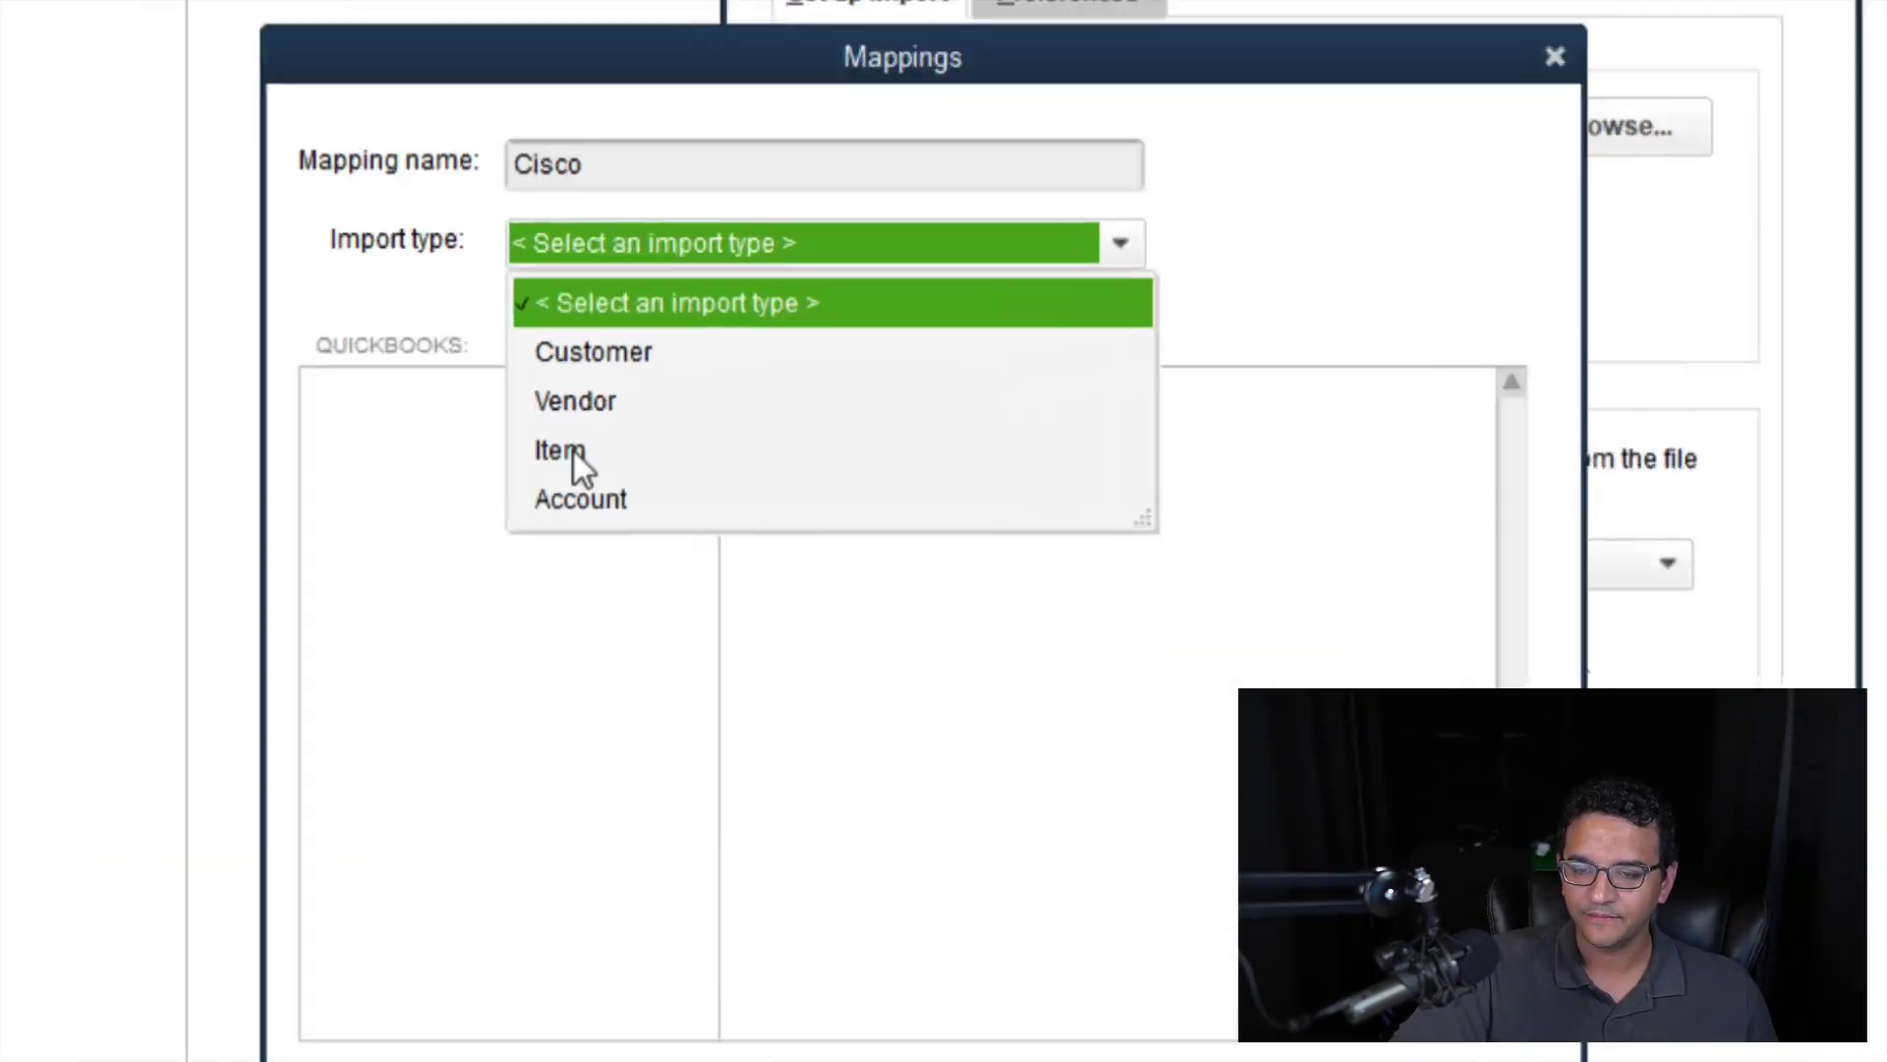
left_click(572, 450)
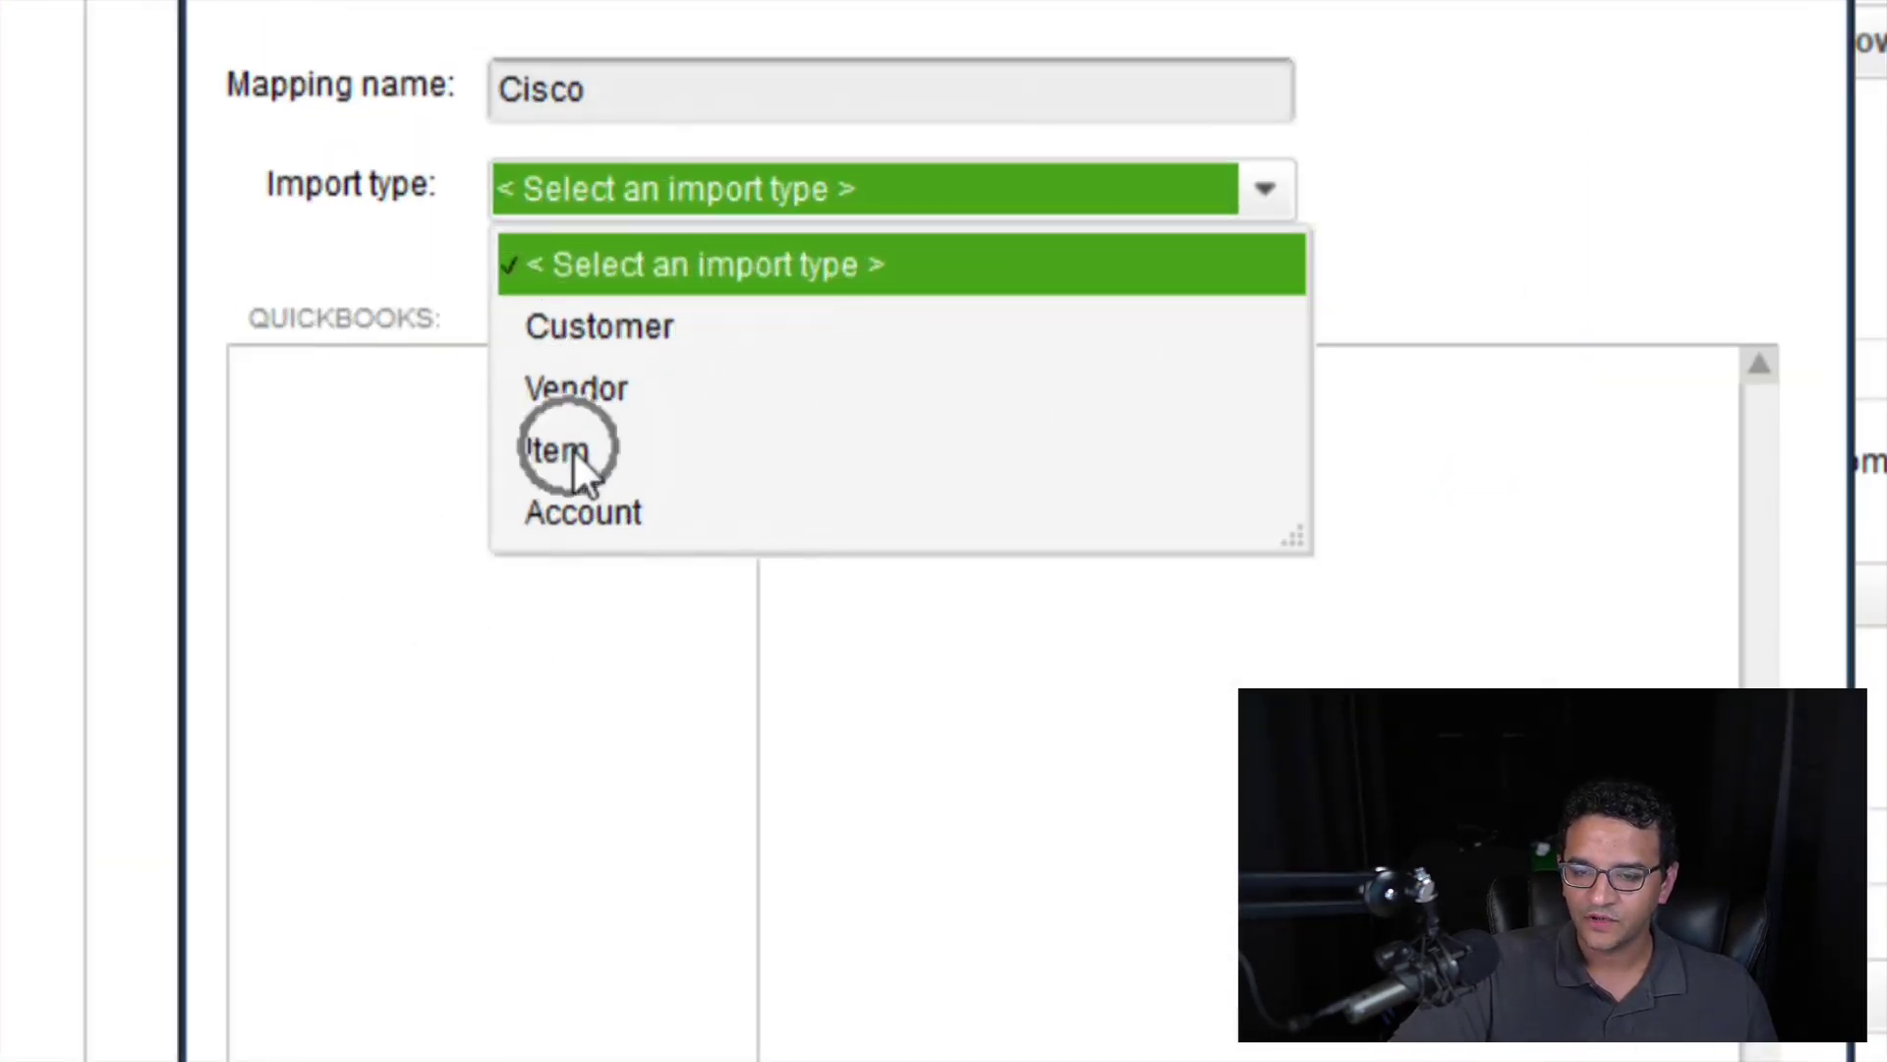
left_click(572, 449)
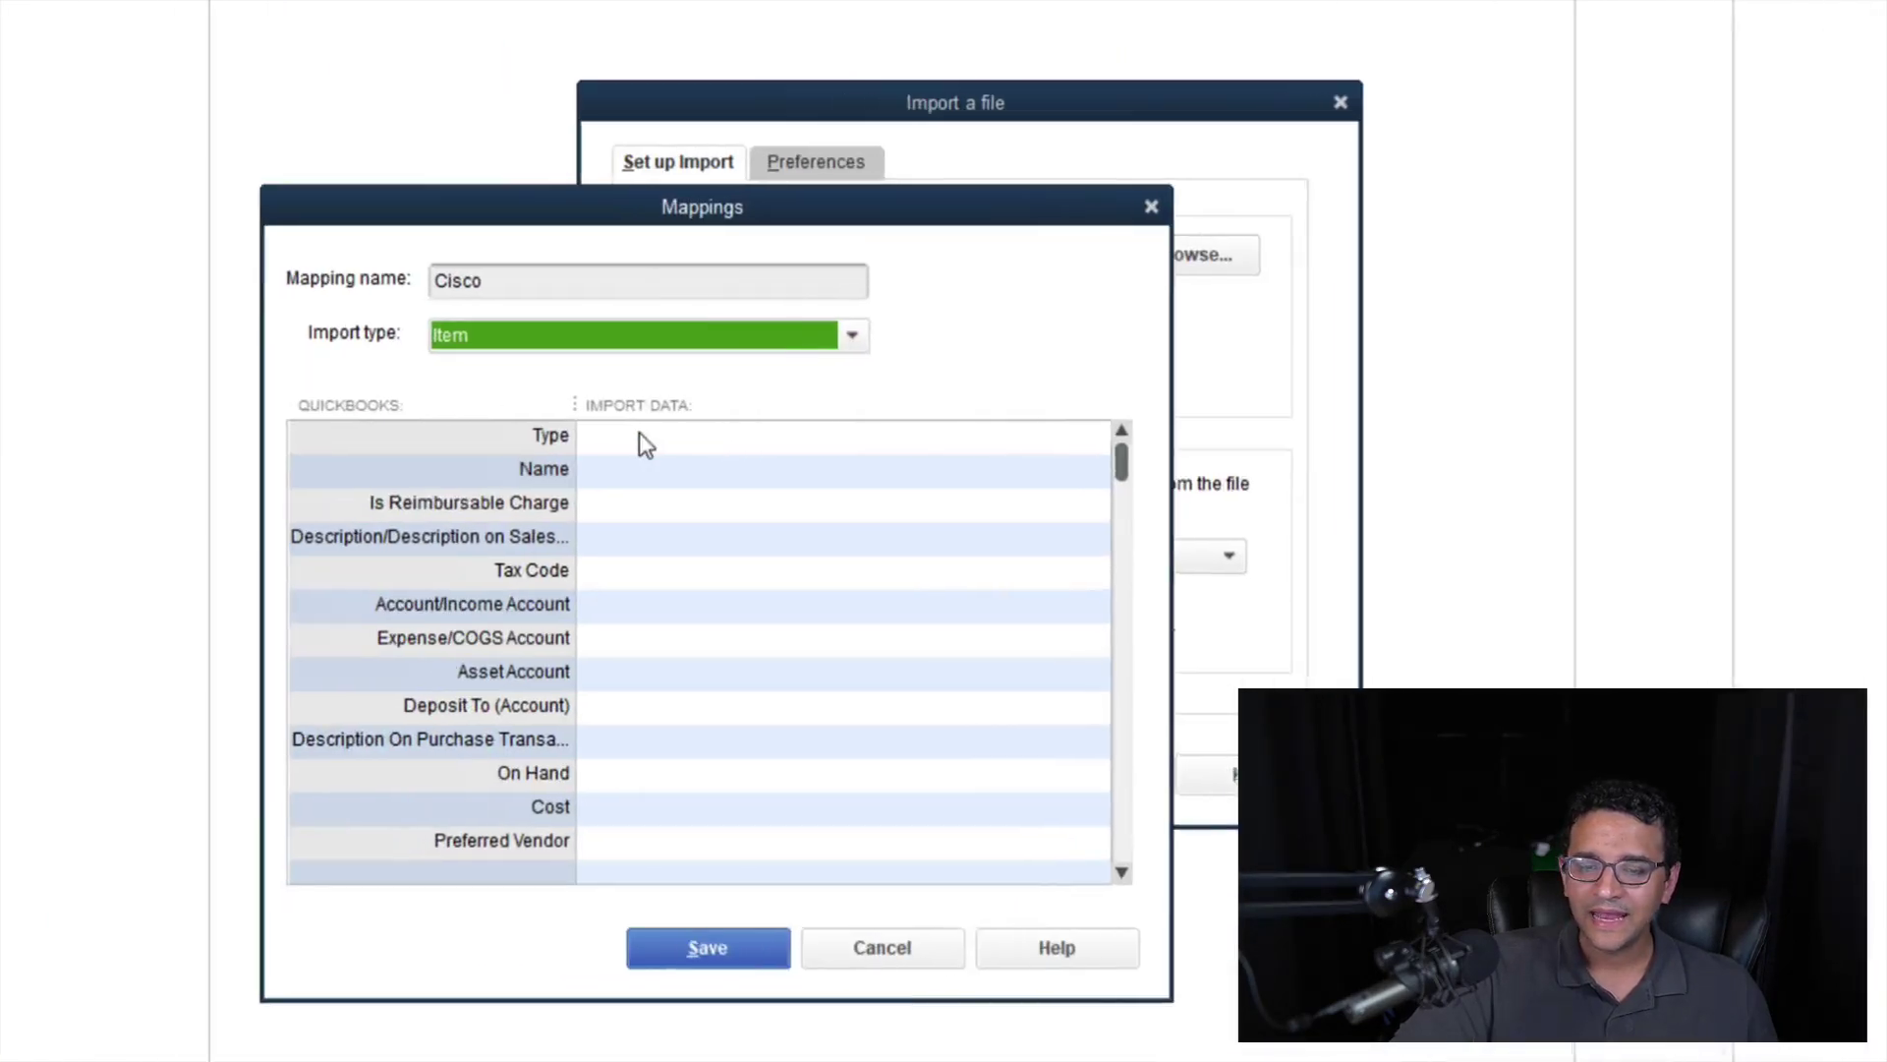
Map the QuickBooks Type field to the Type column and the Name field to the SKU column
left_click(578, 438)
left_click(530, 450)
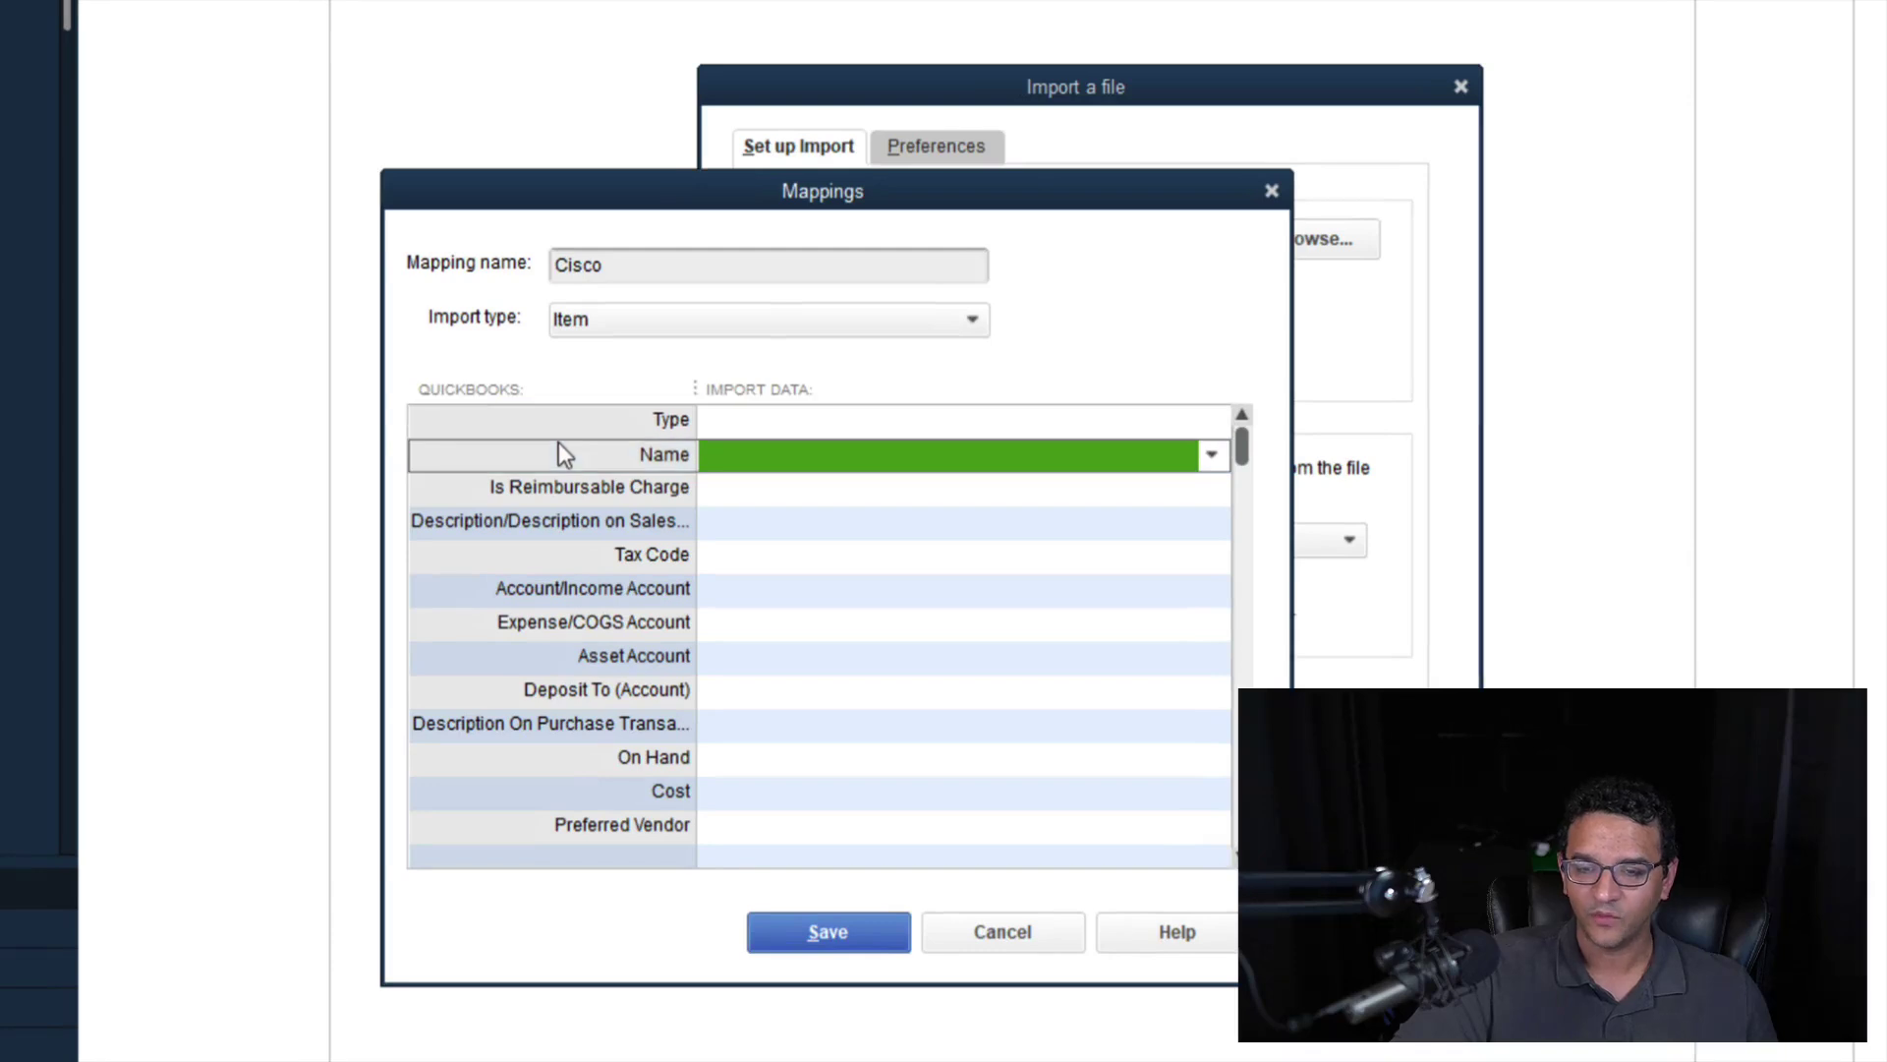
left_click(722, 429)
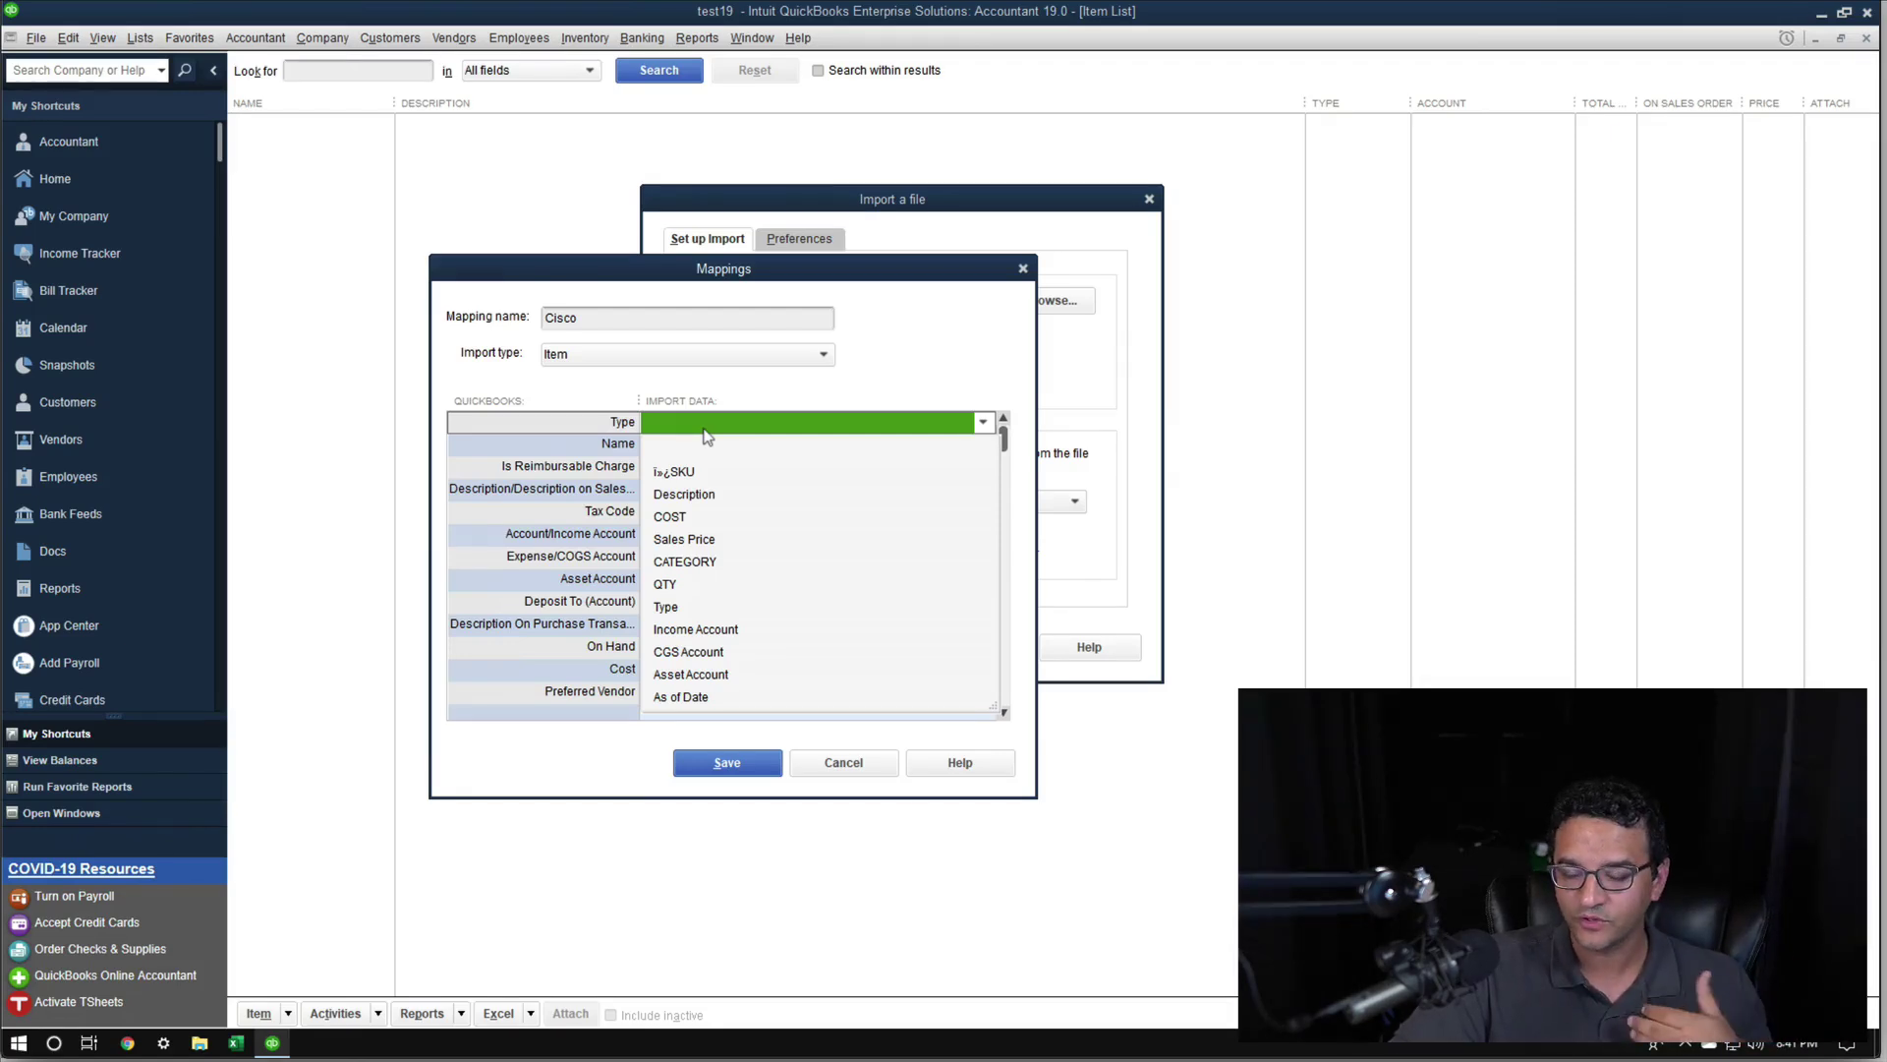
left_click(685, 605)
left_click(671, 446)
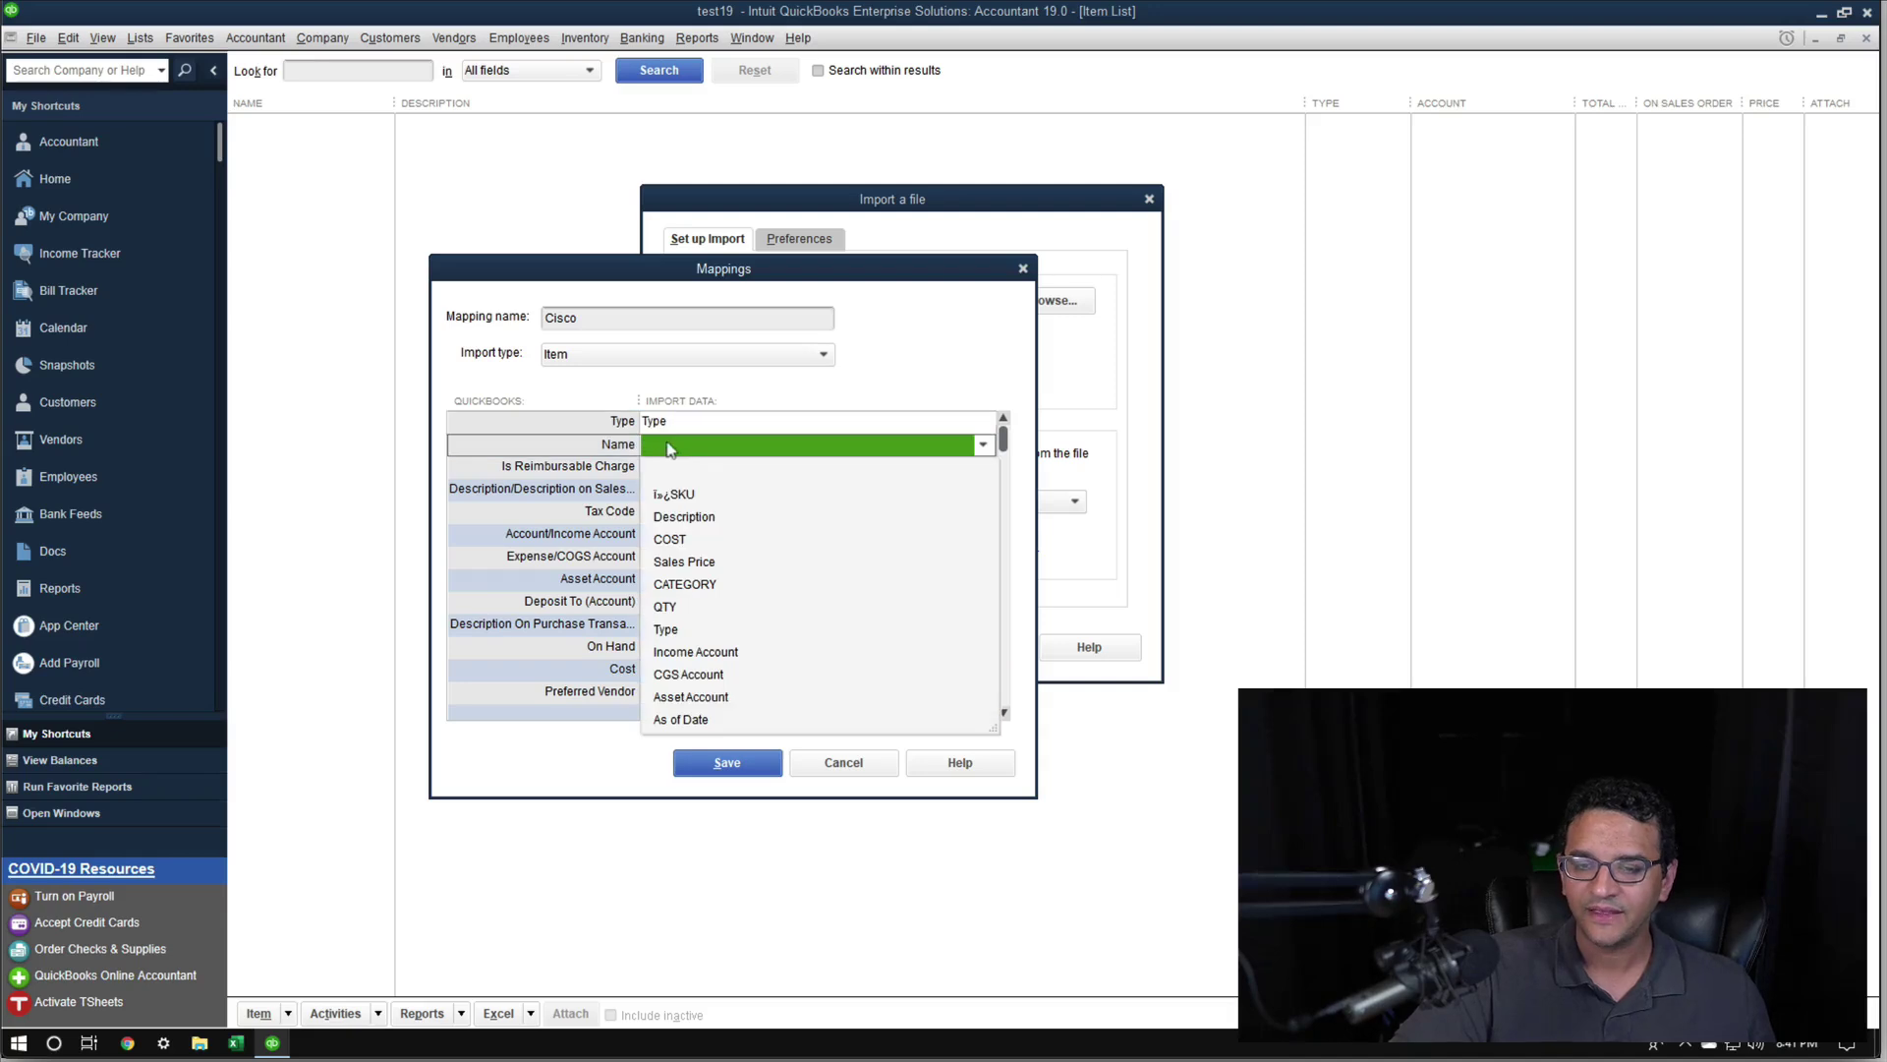
left_click(676, 496)
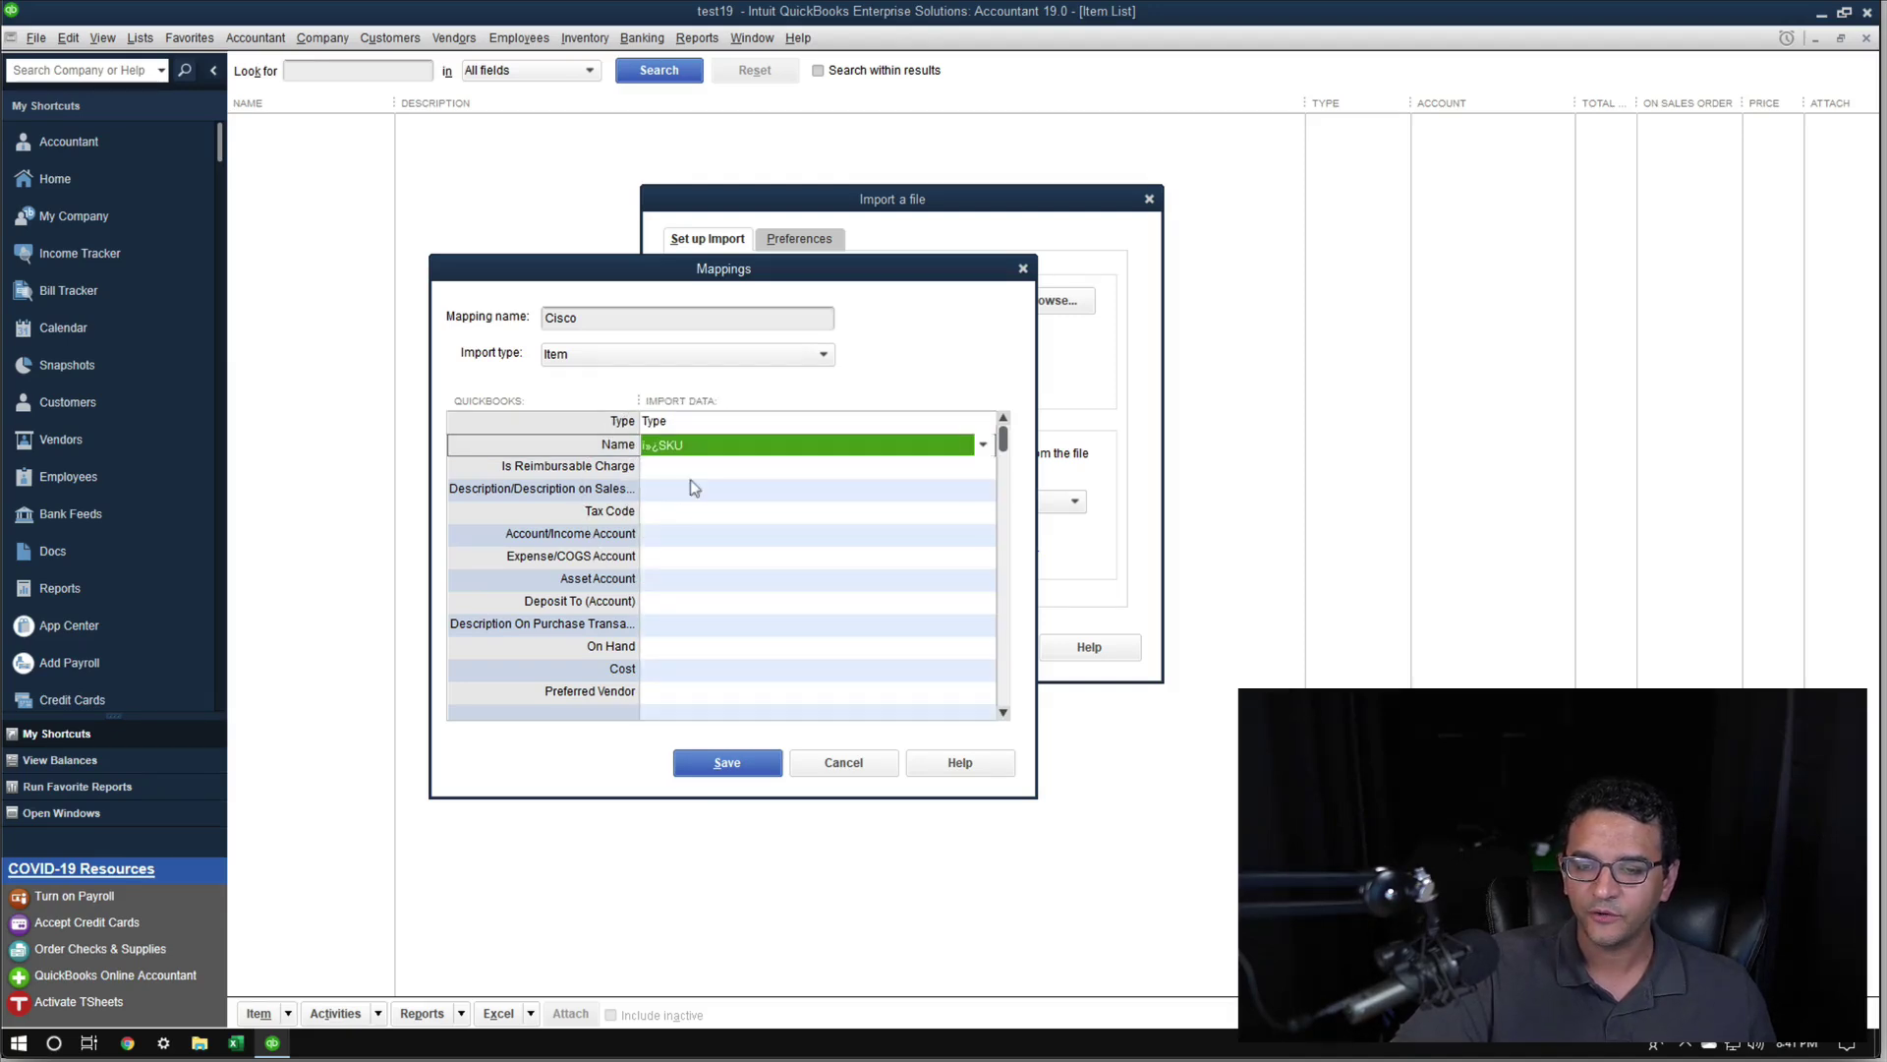
Map both the sales description and the purchase description fields to the Description column
left_click(714, 490)
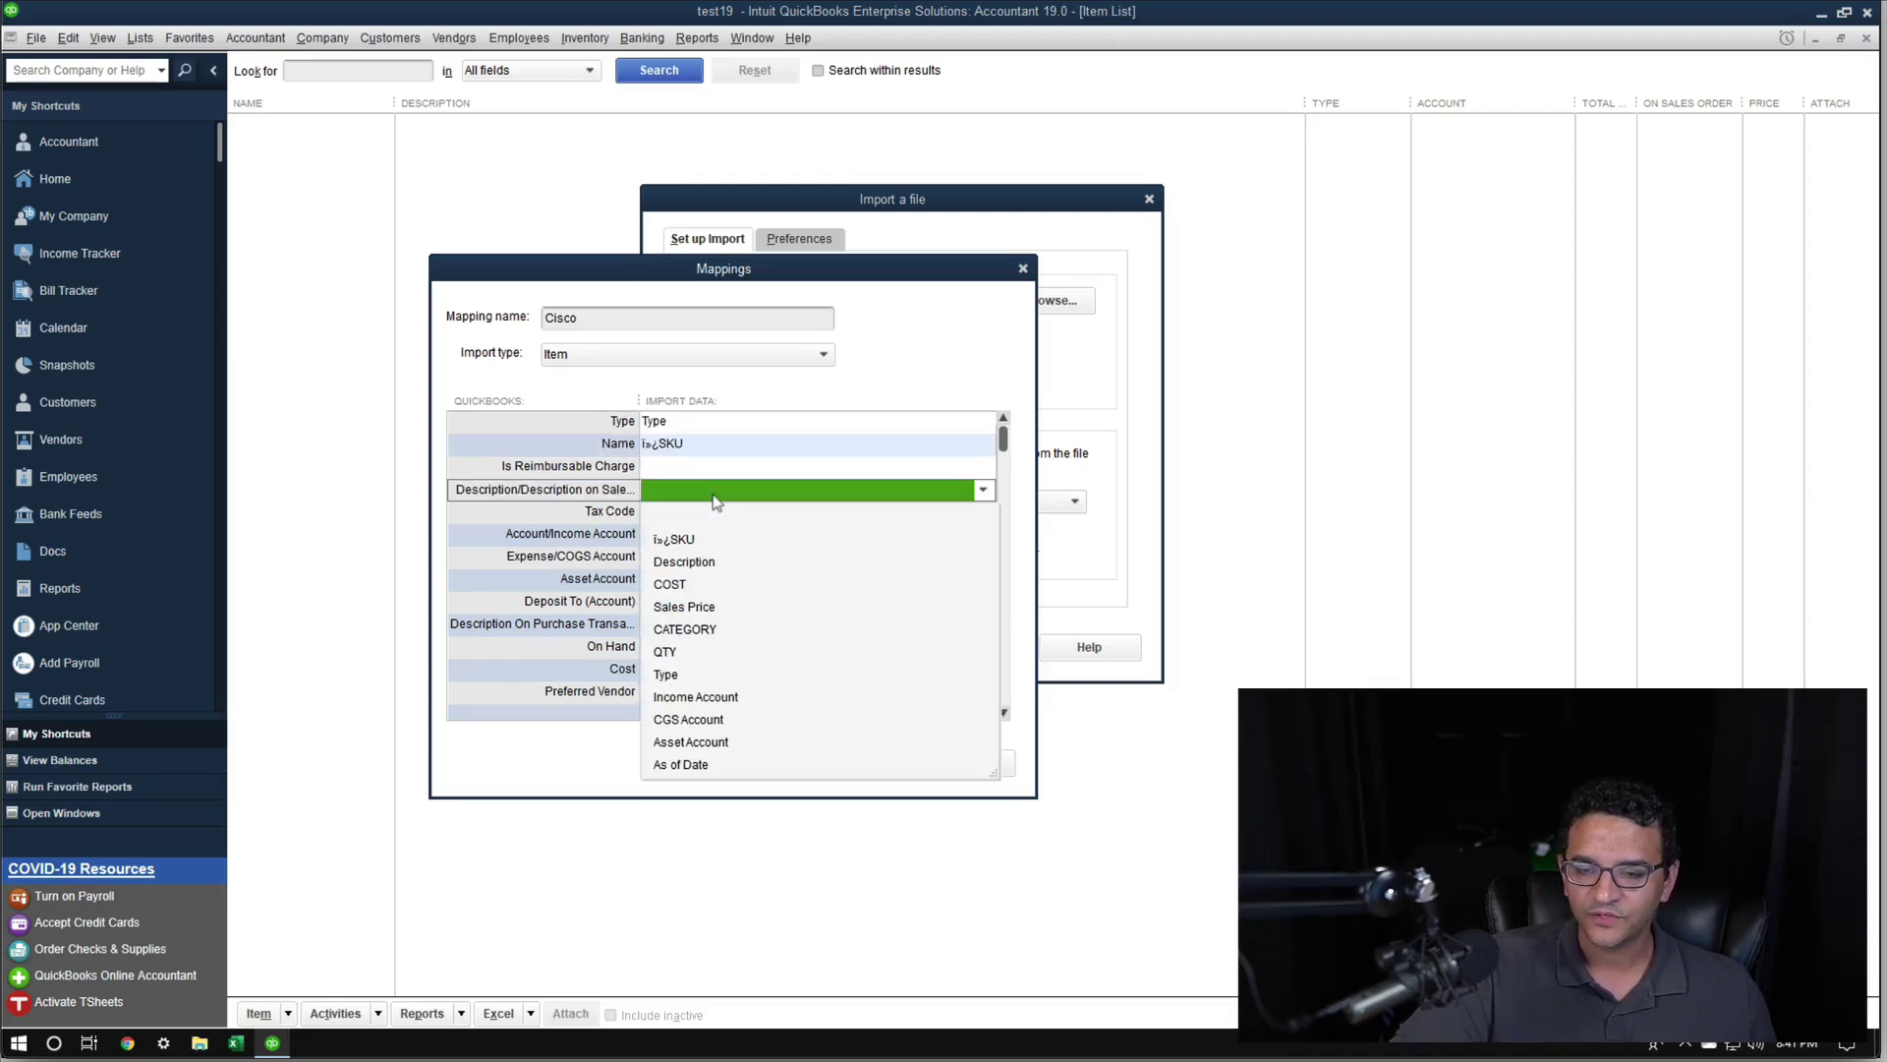
left_click(699, 563)
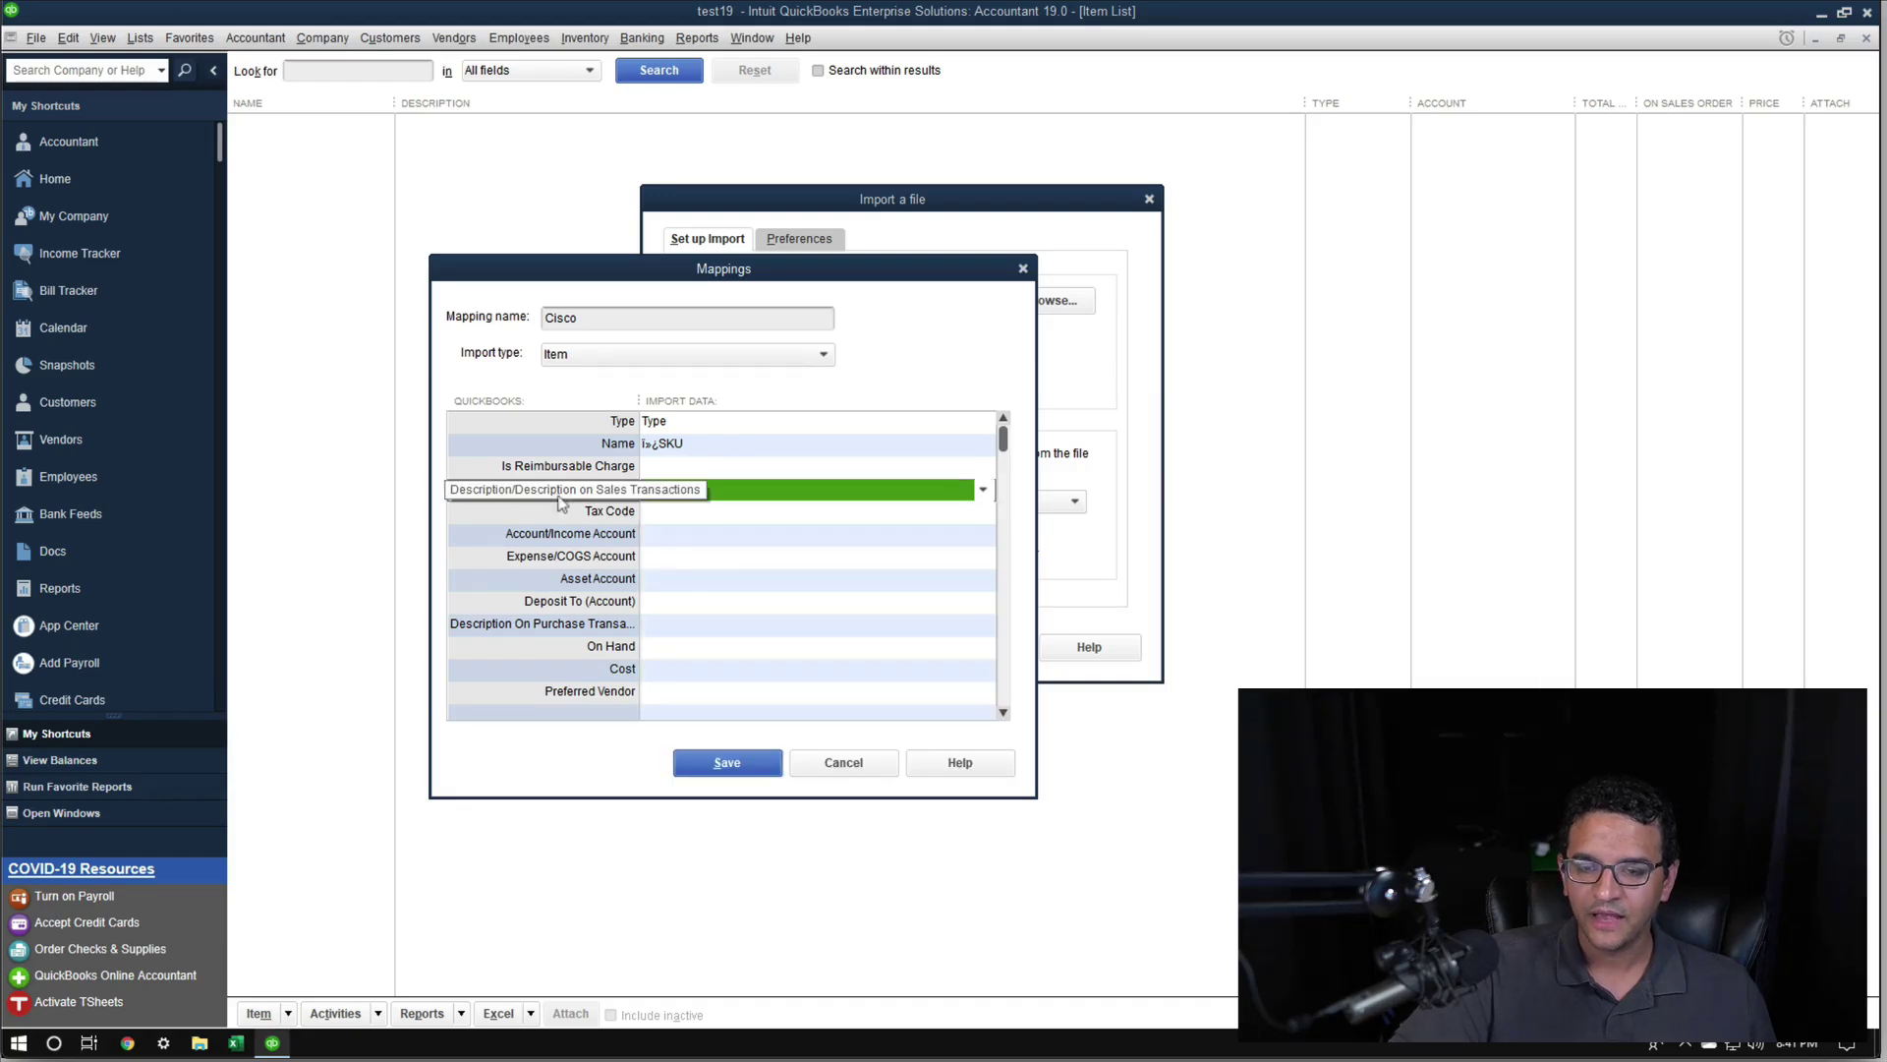
left_click(582, 626)
left_click(718, 628)
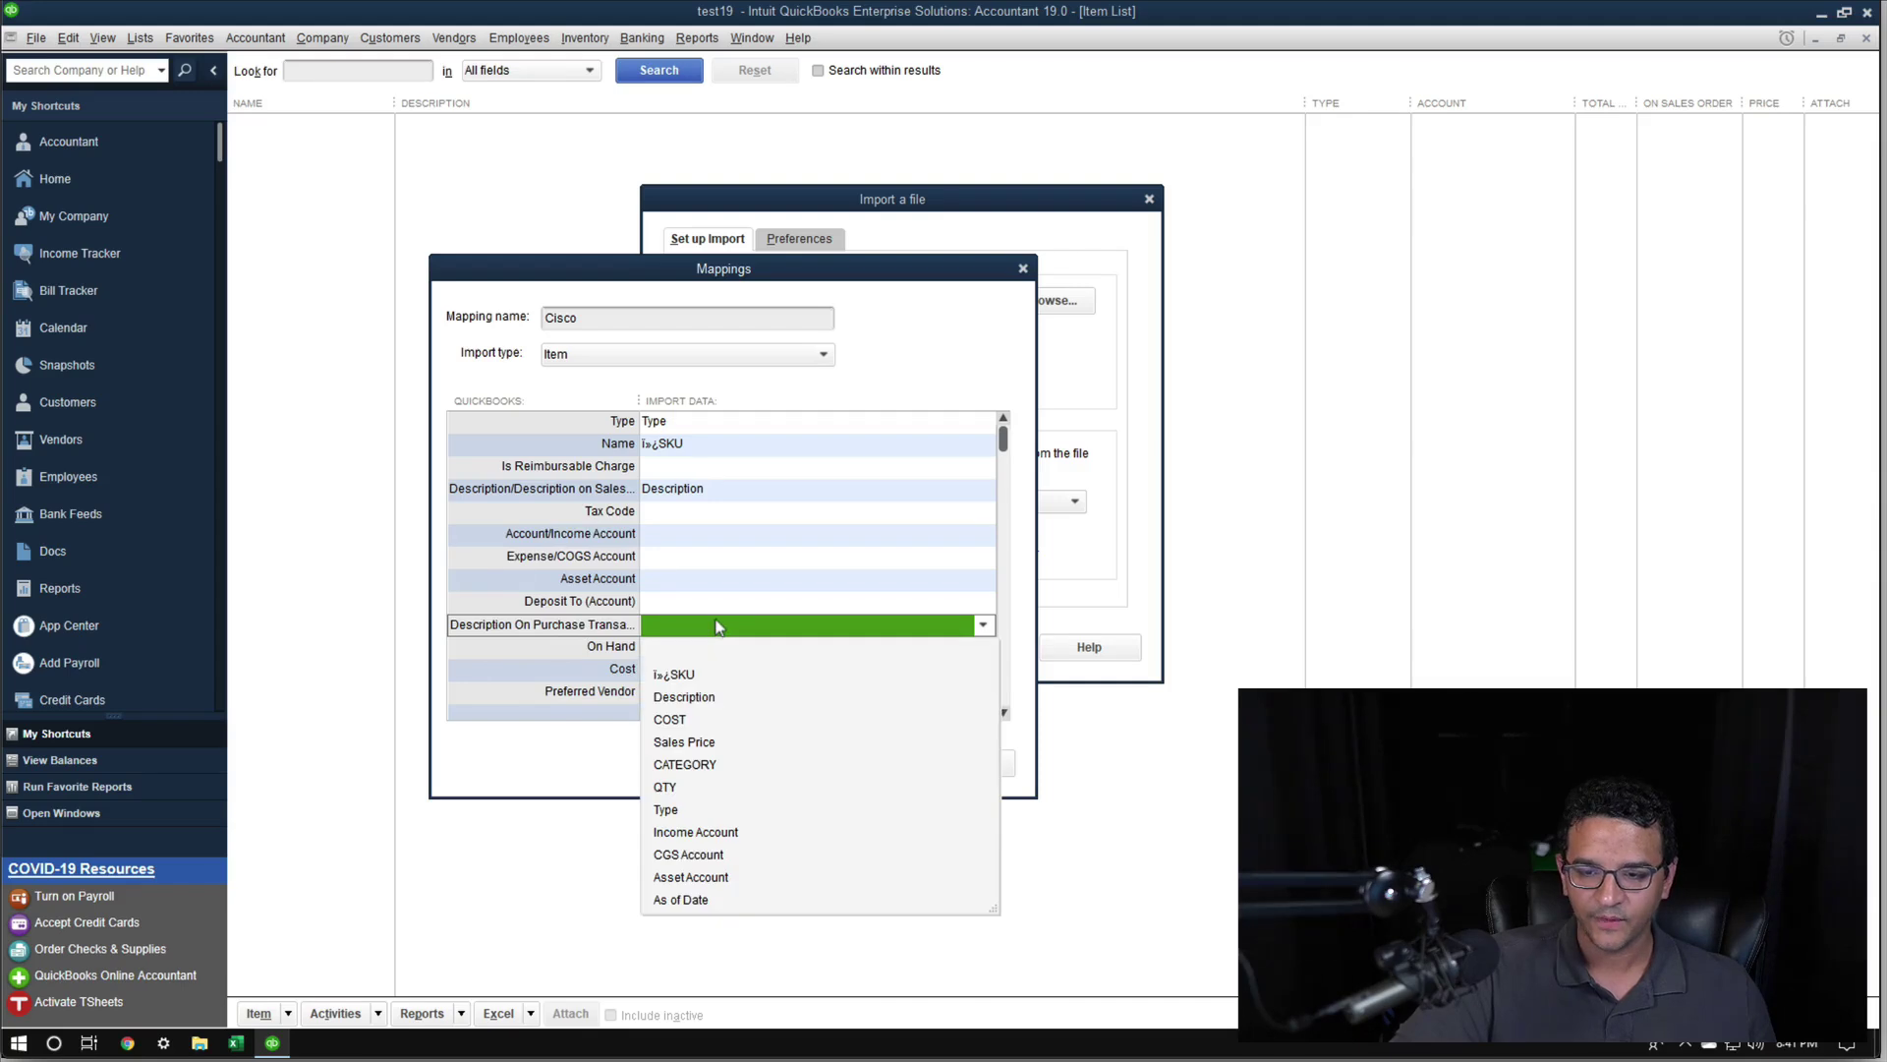
left_click(700, 698)
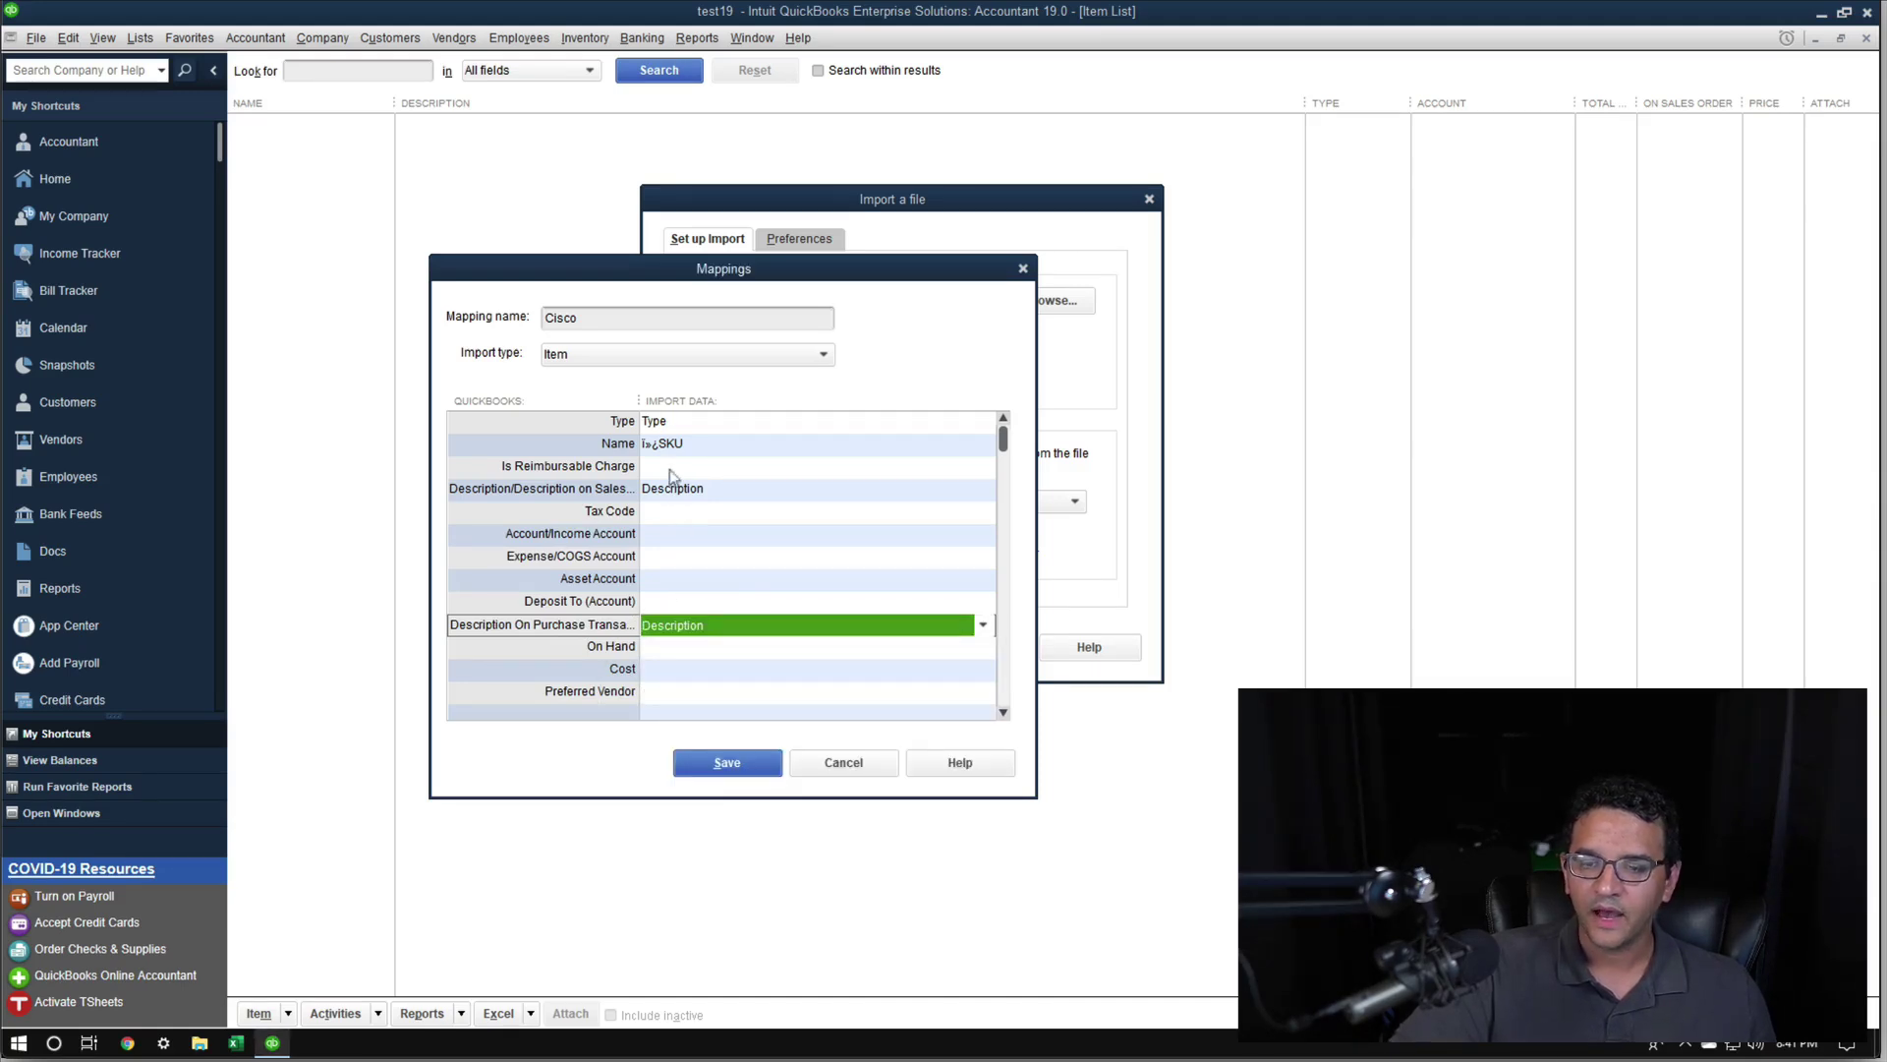
Map the income, expense/COGS and asset account fields to the Income Account, CGS Account and Asset Account columns
left_click(664, 537)
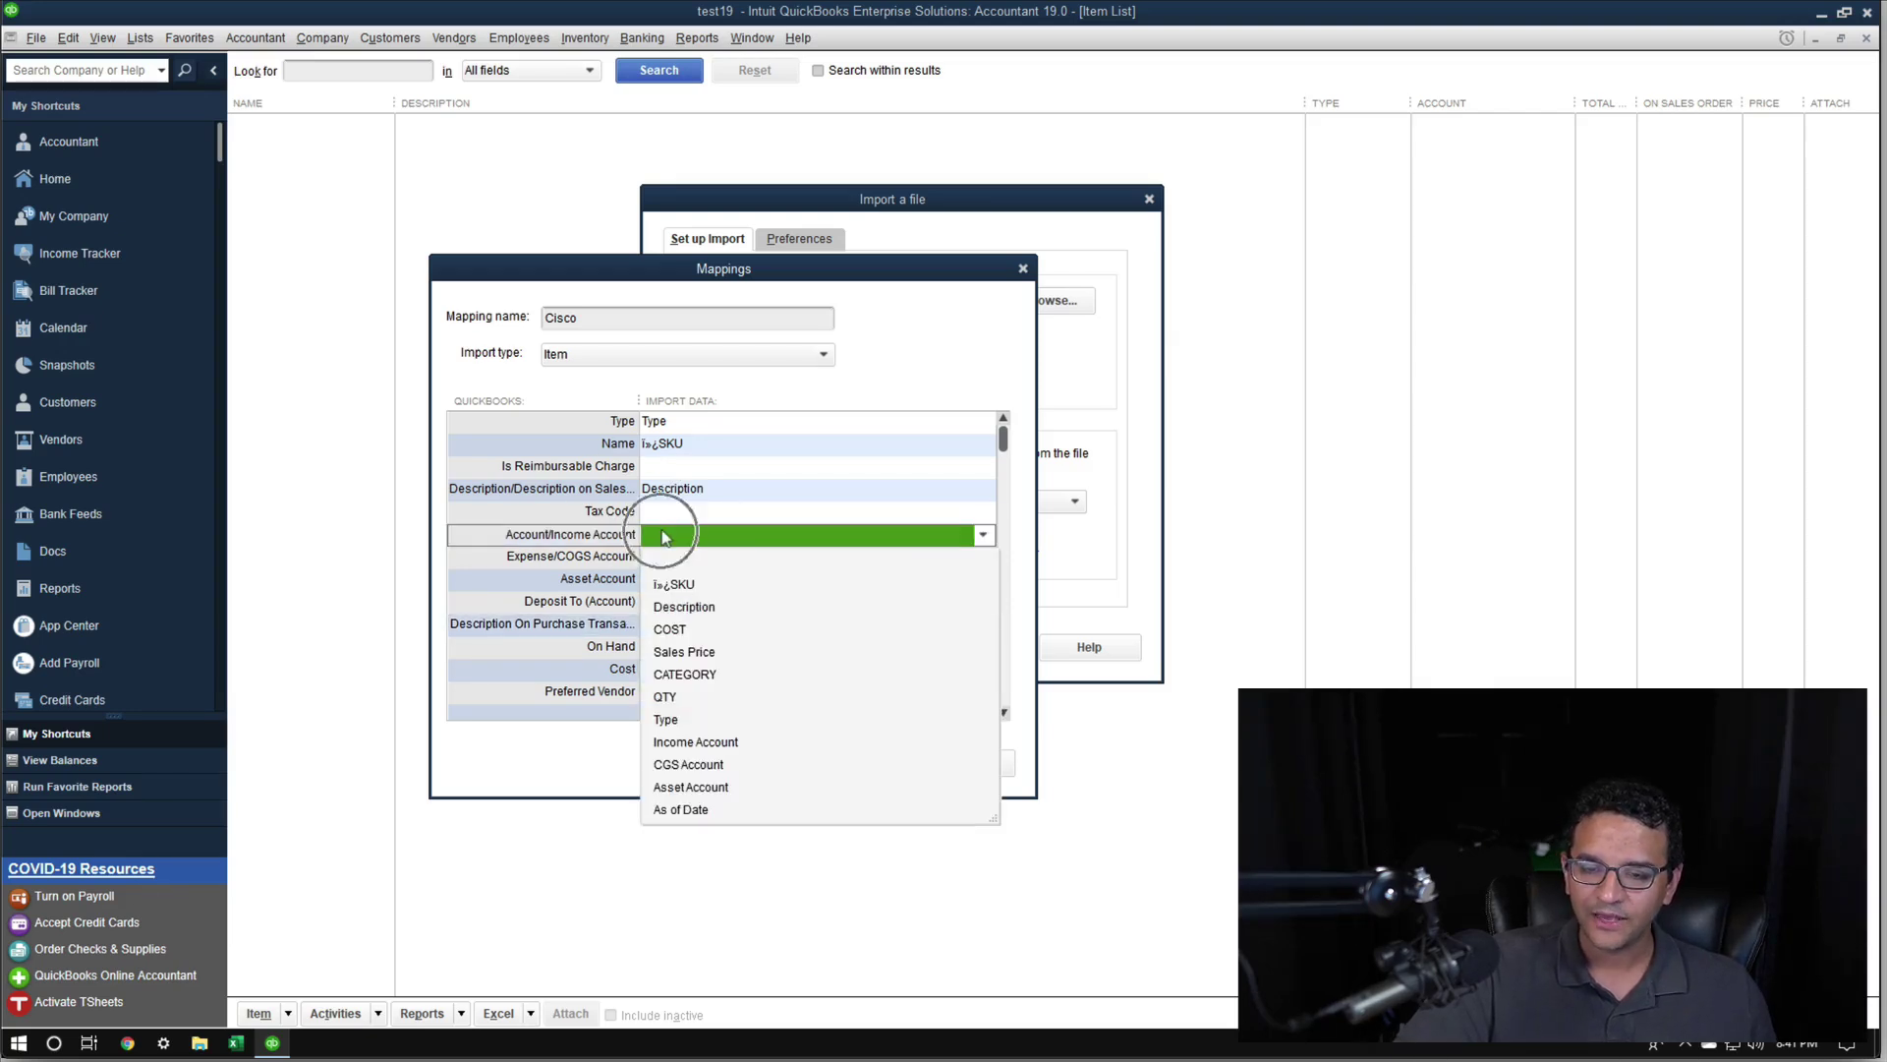
left_click(698, 744)
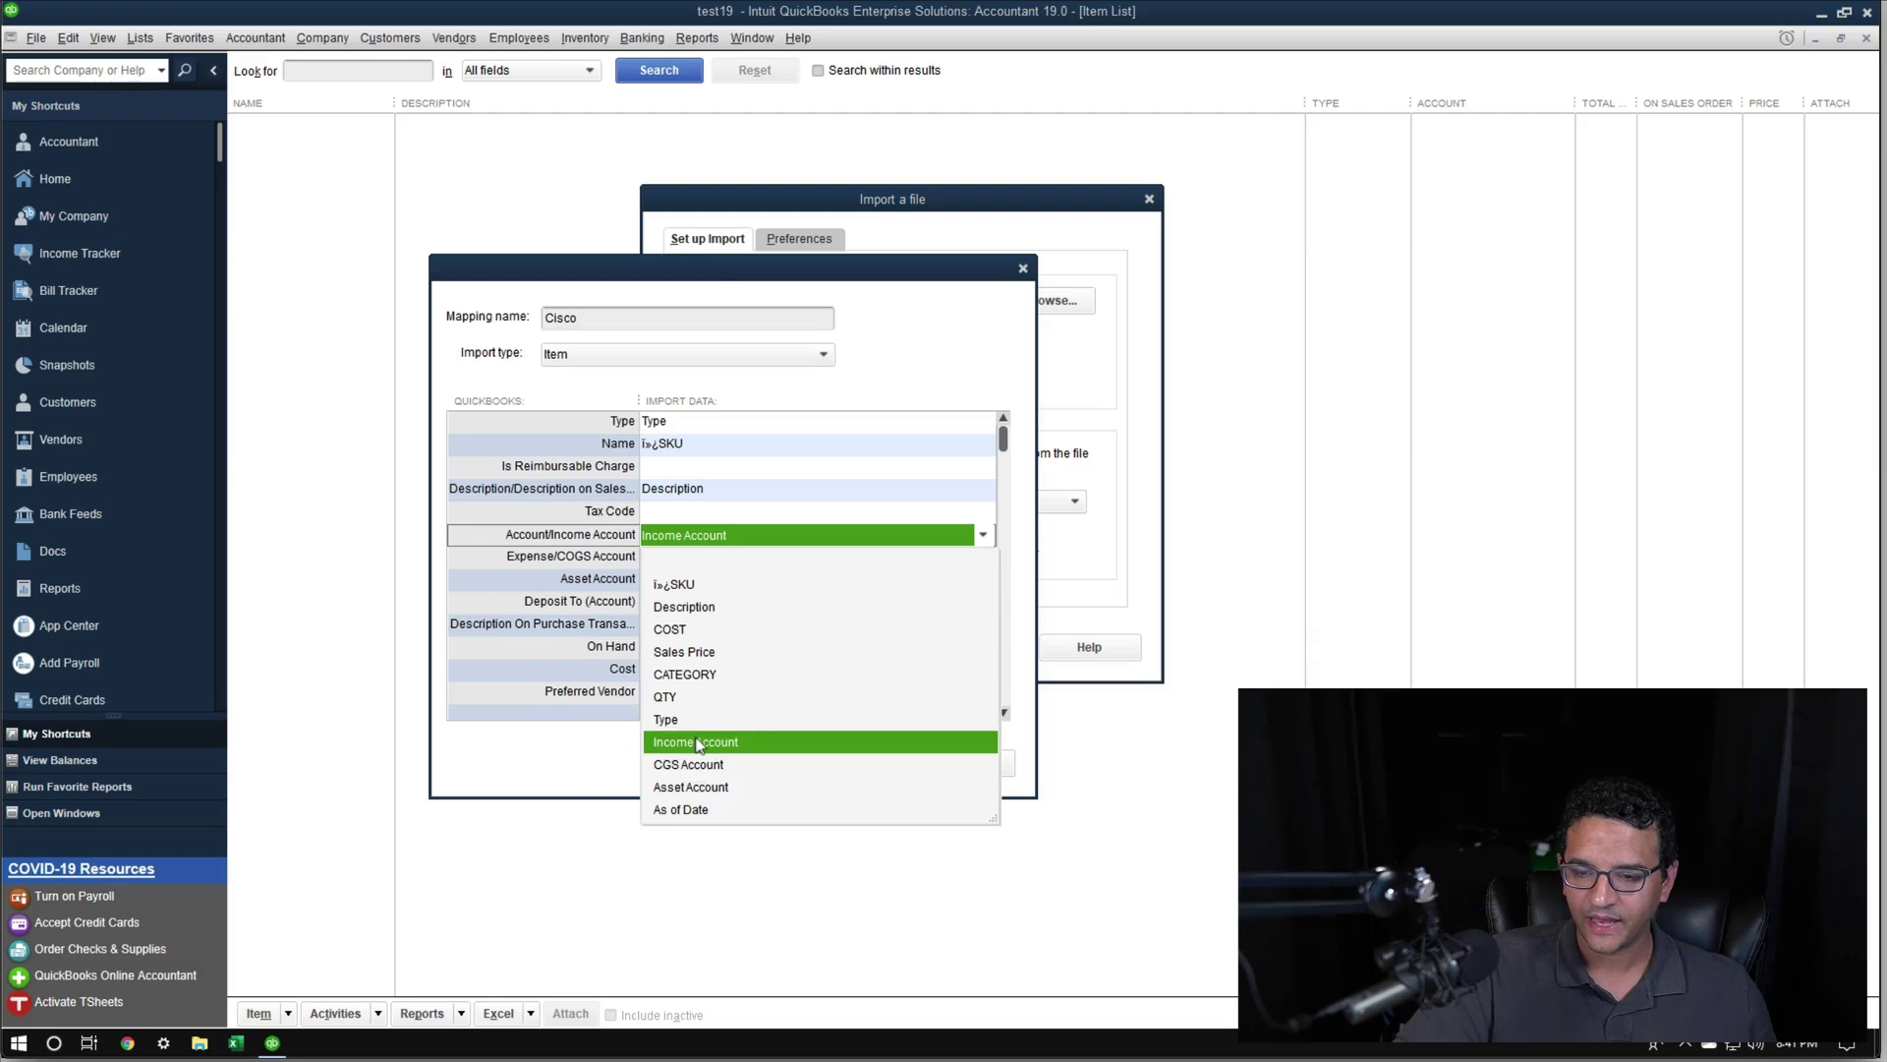
left_click(669, 558)
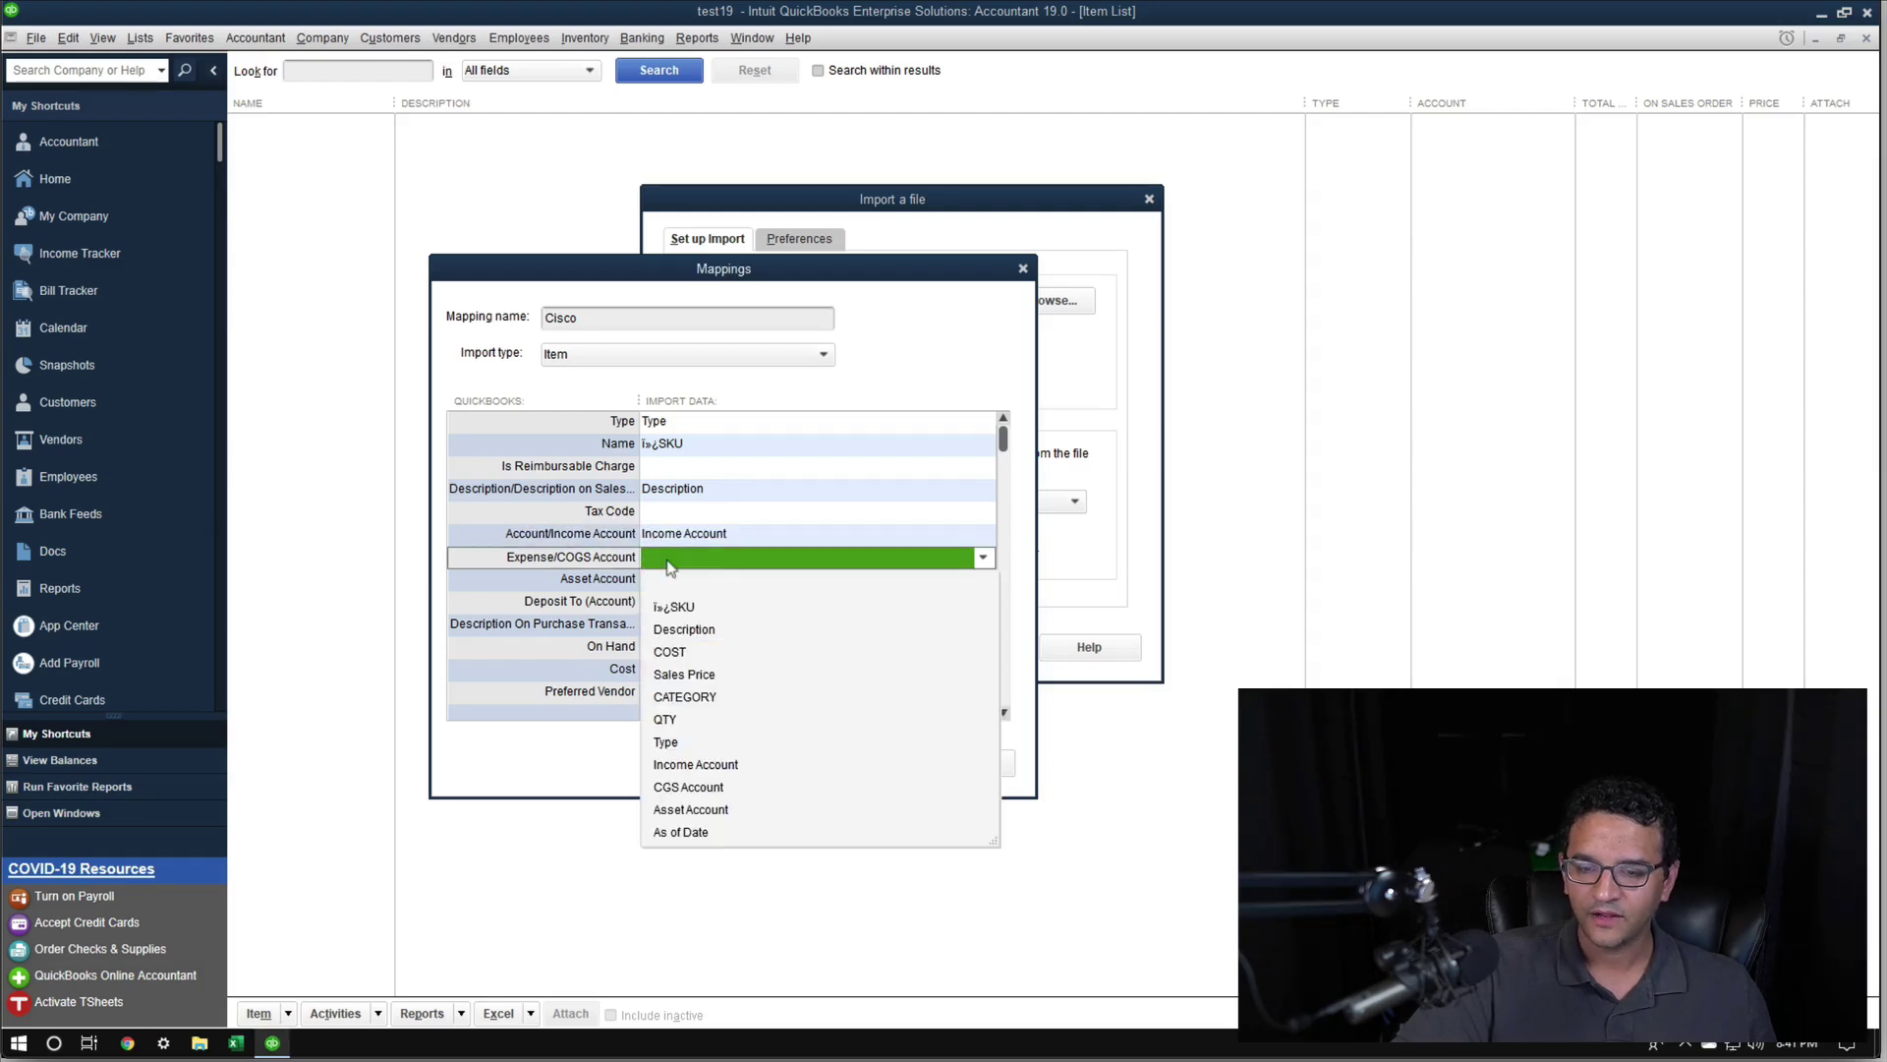
left_click(691, 788)
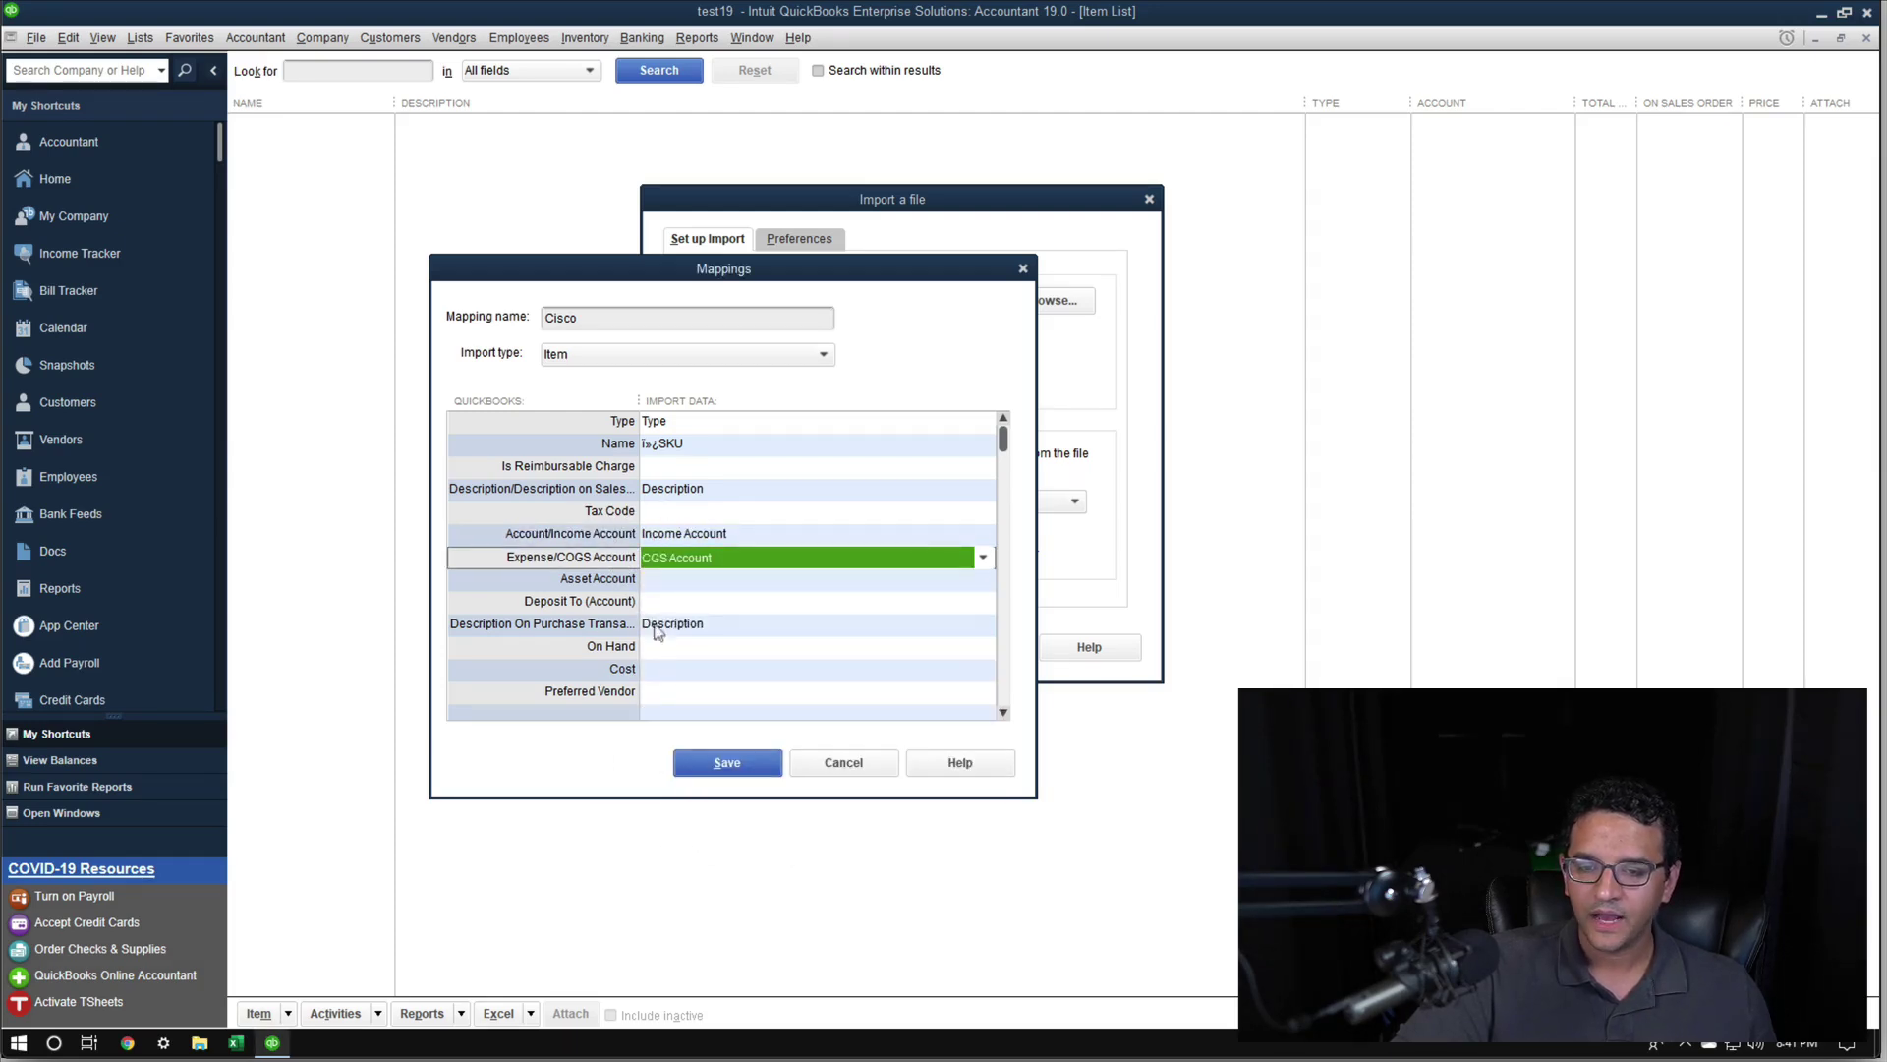
left_click(652, 580)
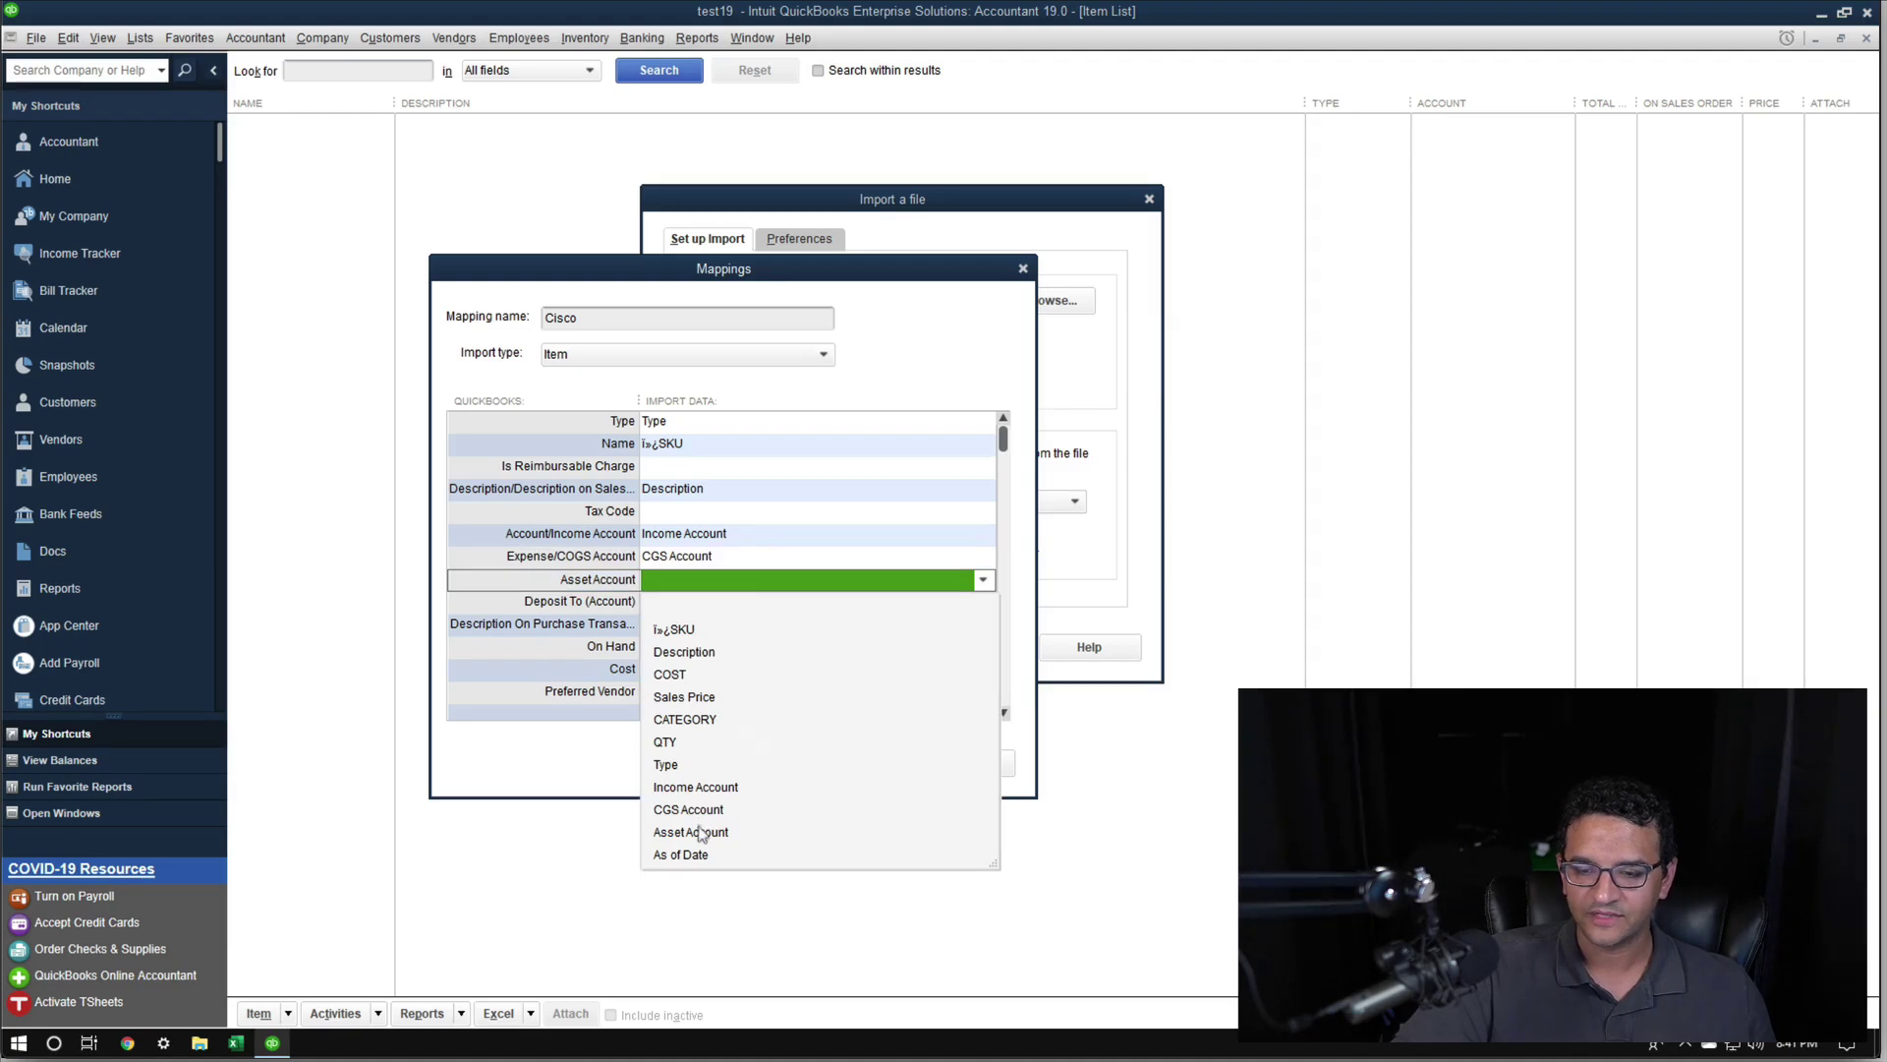
left_click(699, 832)
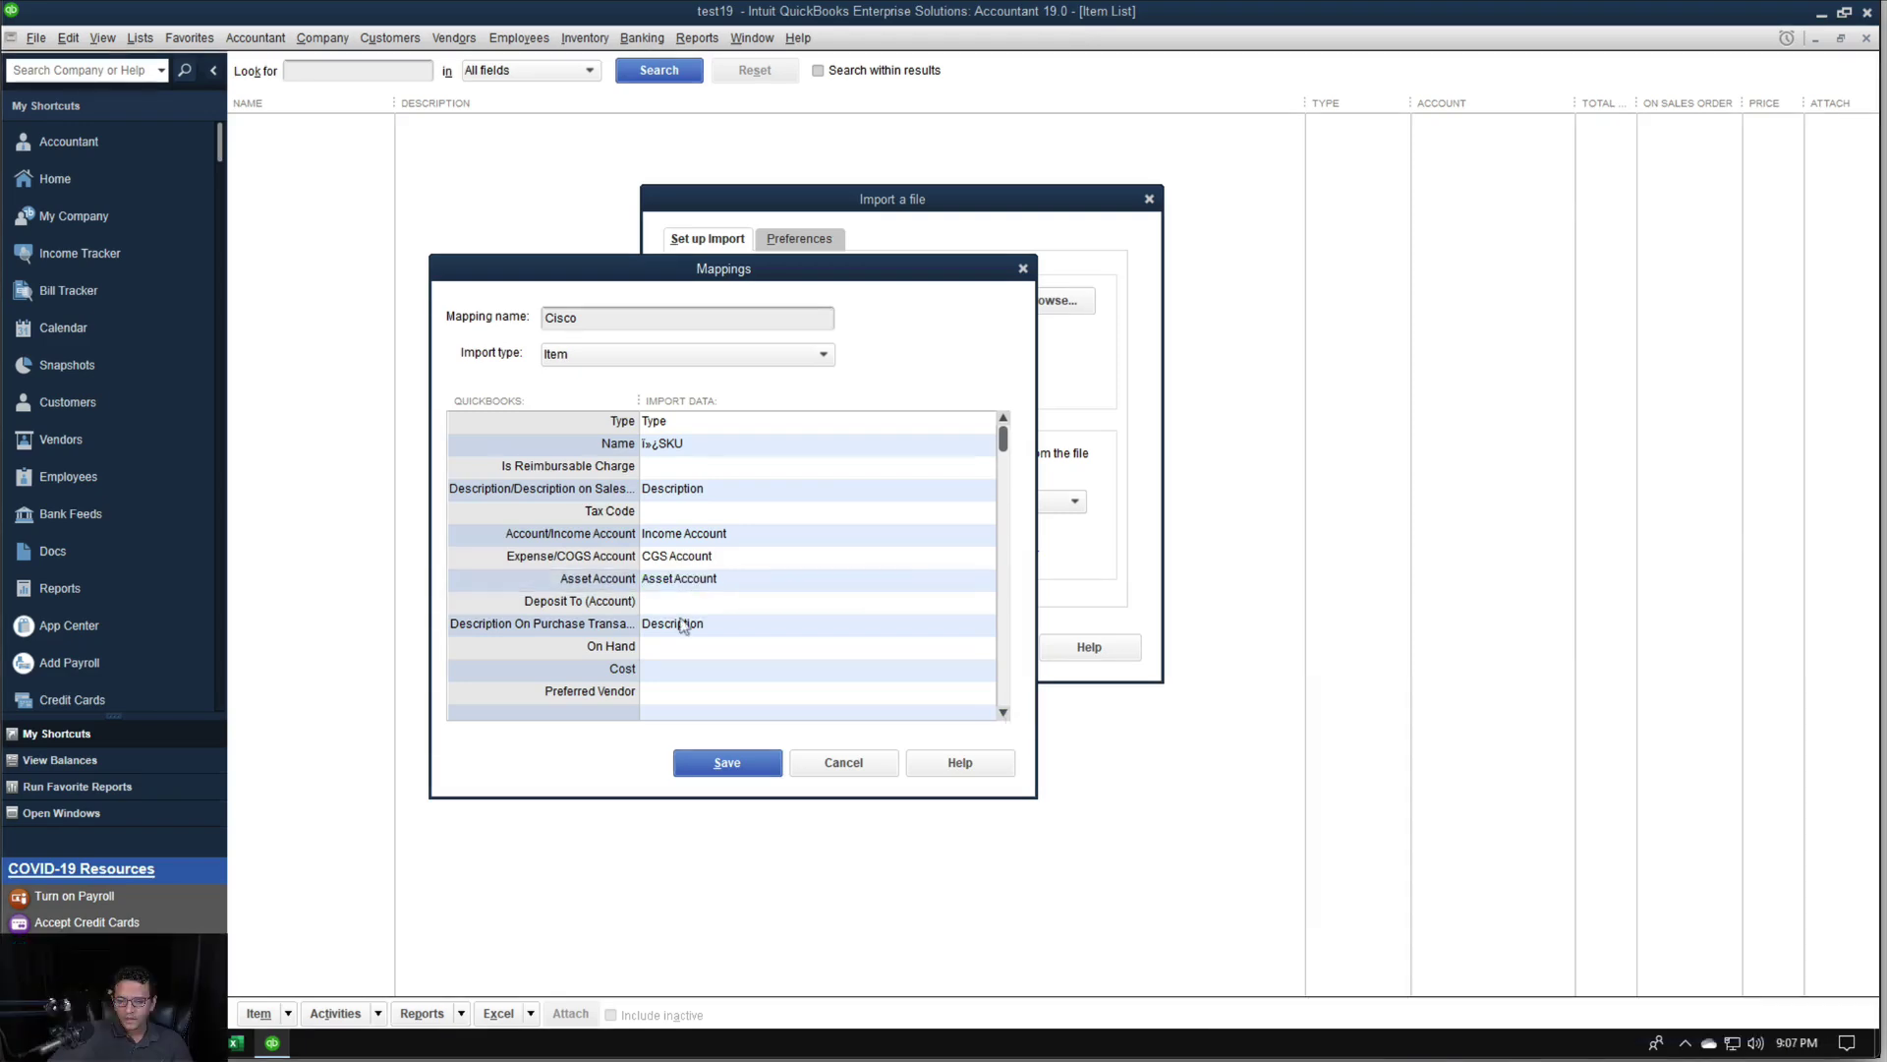
Keep Description for the purchase description, and map On Hand to the QTY column and Cost to the COST column
left_click(681, 626)
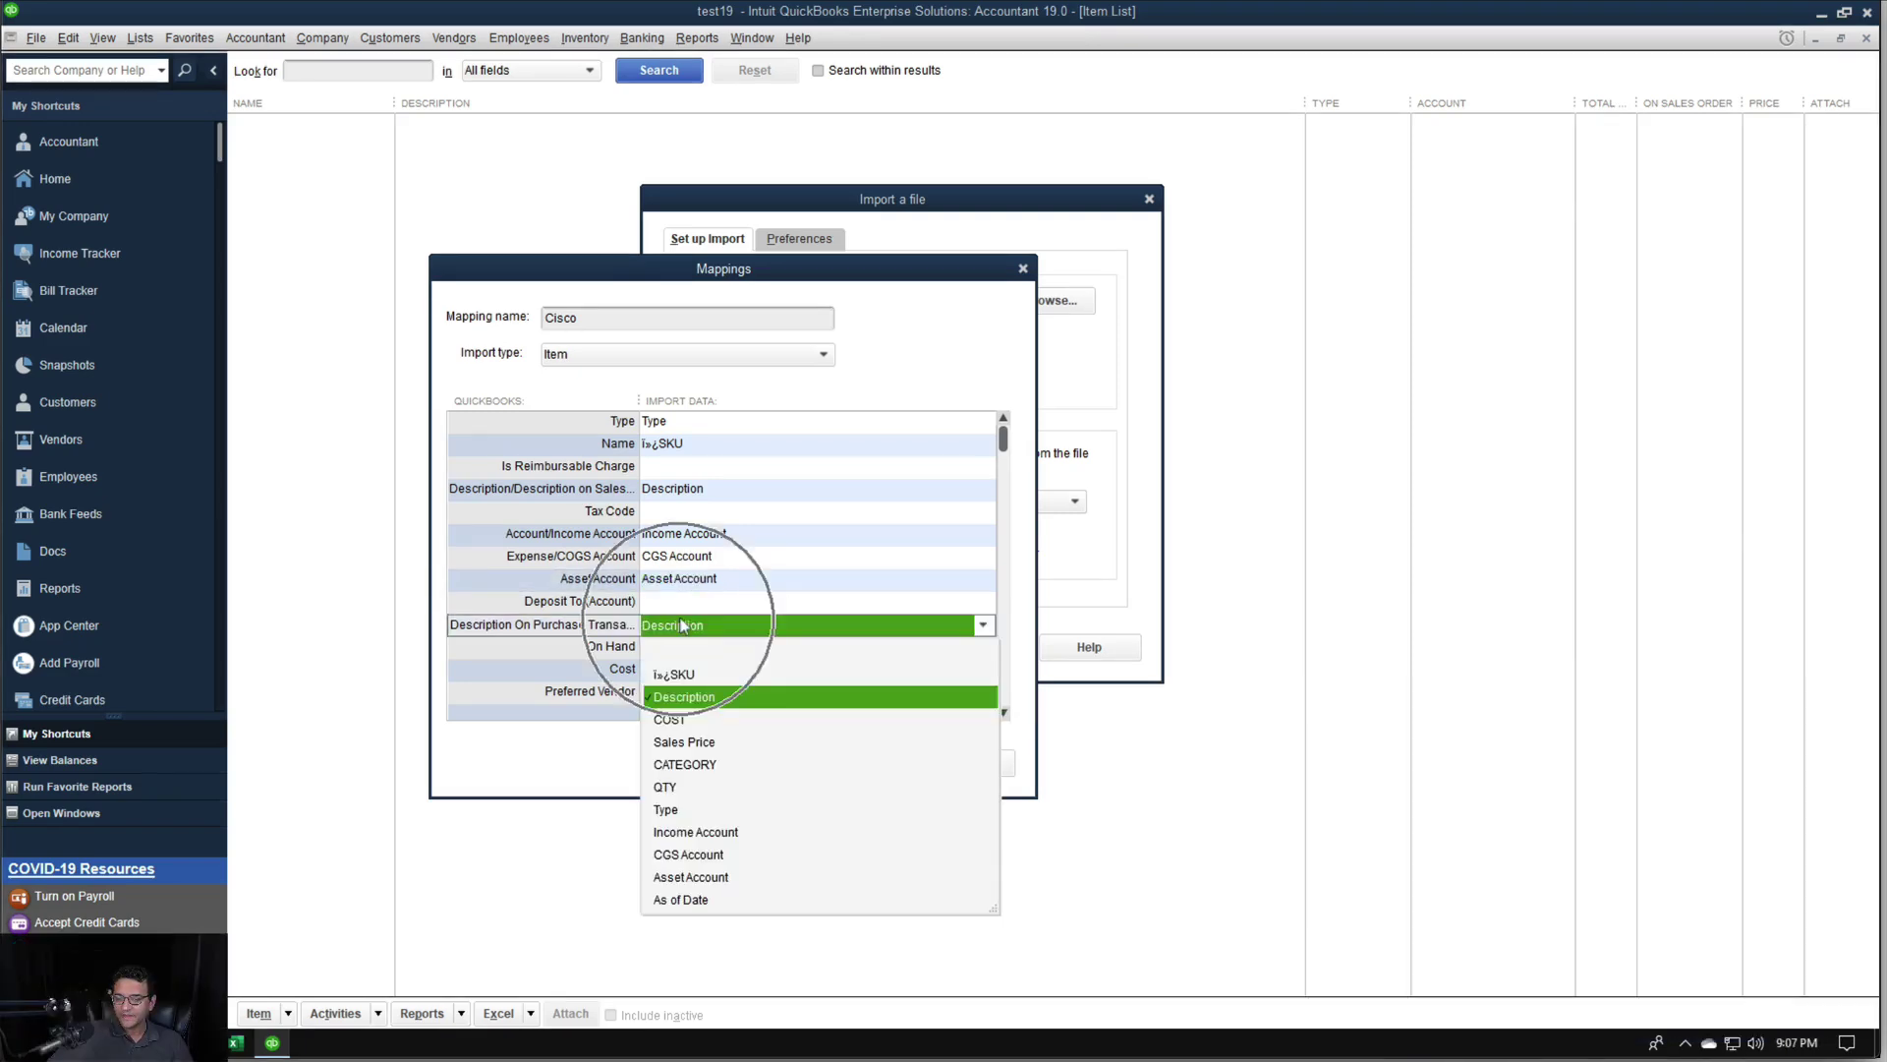
left_click(686, 699)
left_click(655, 648)
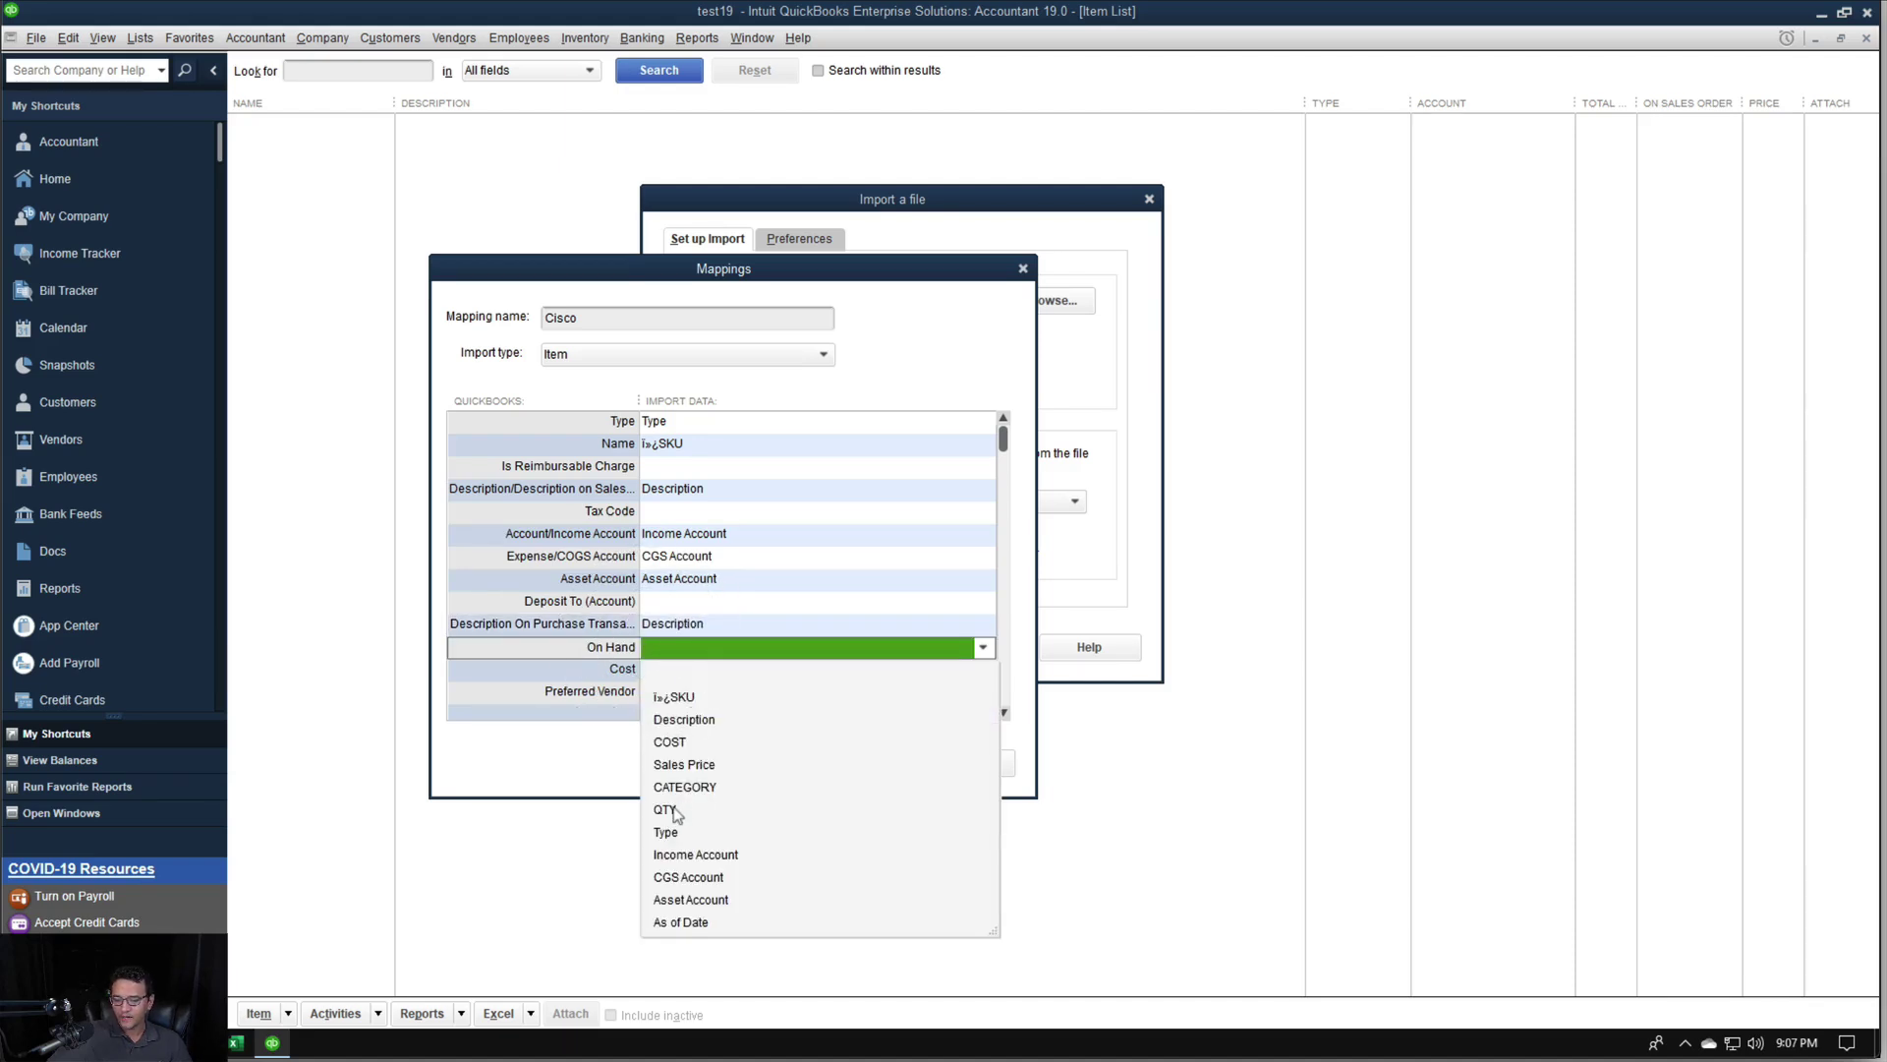
left_click(675, 811)
left_click(667, 672)
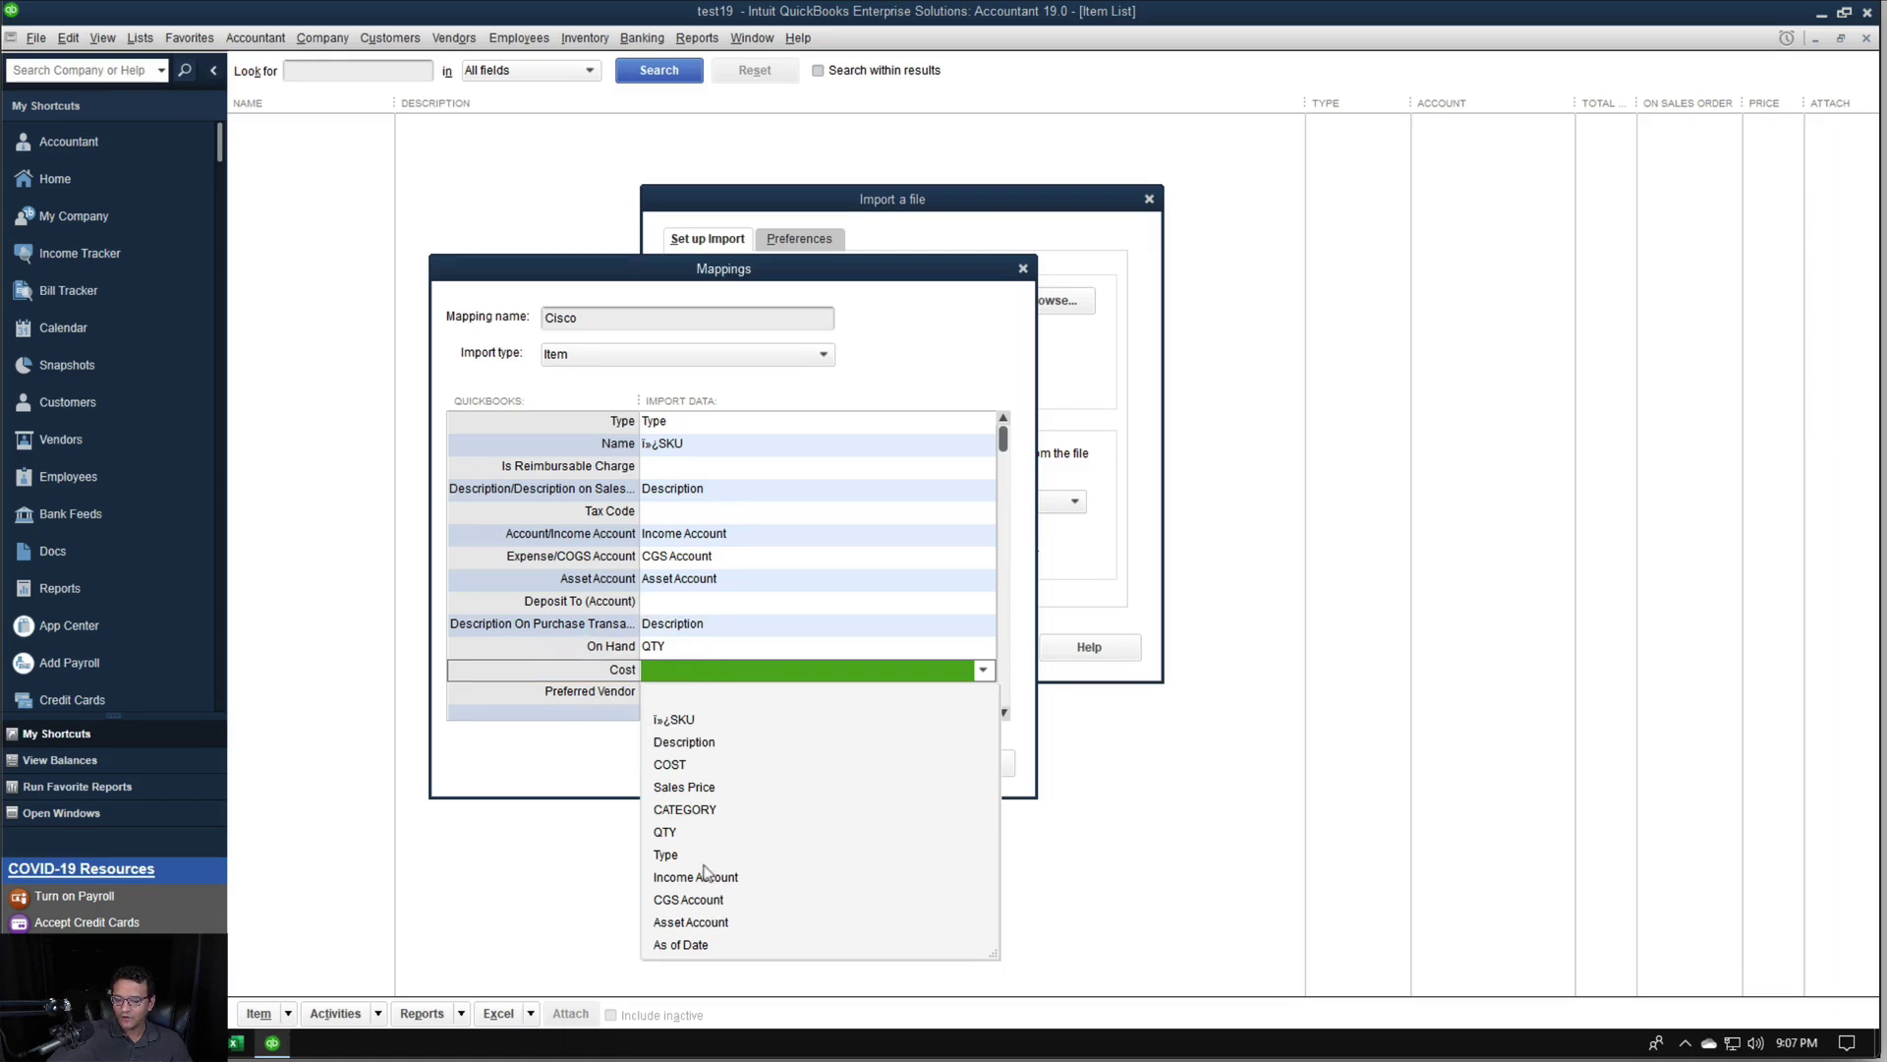
left_click(668, 765)
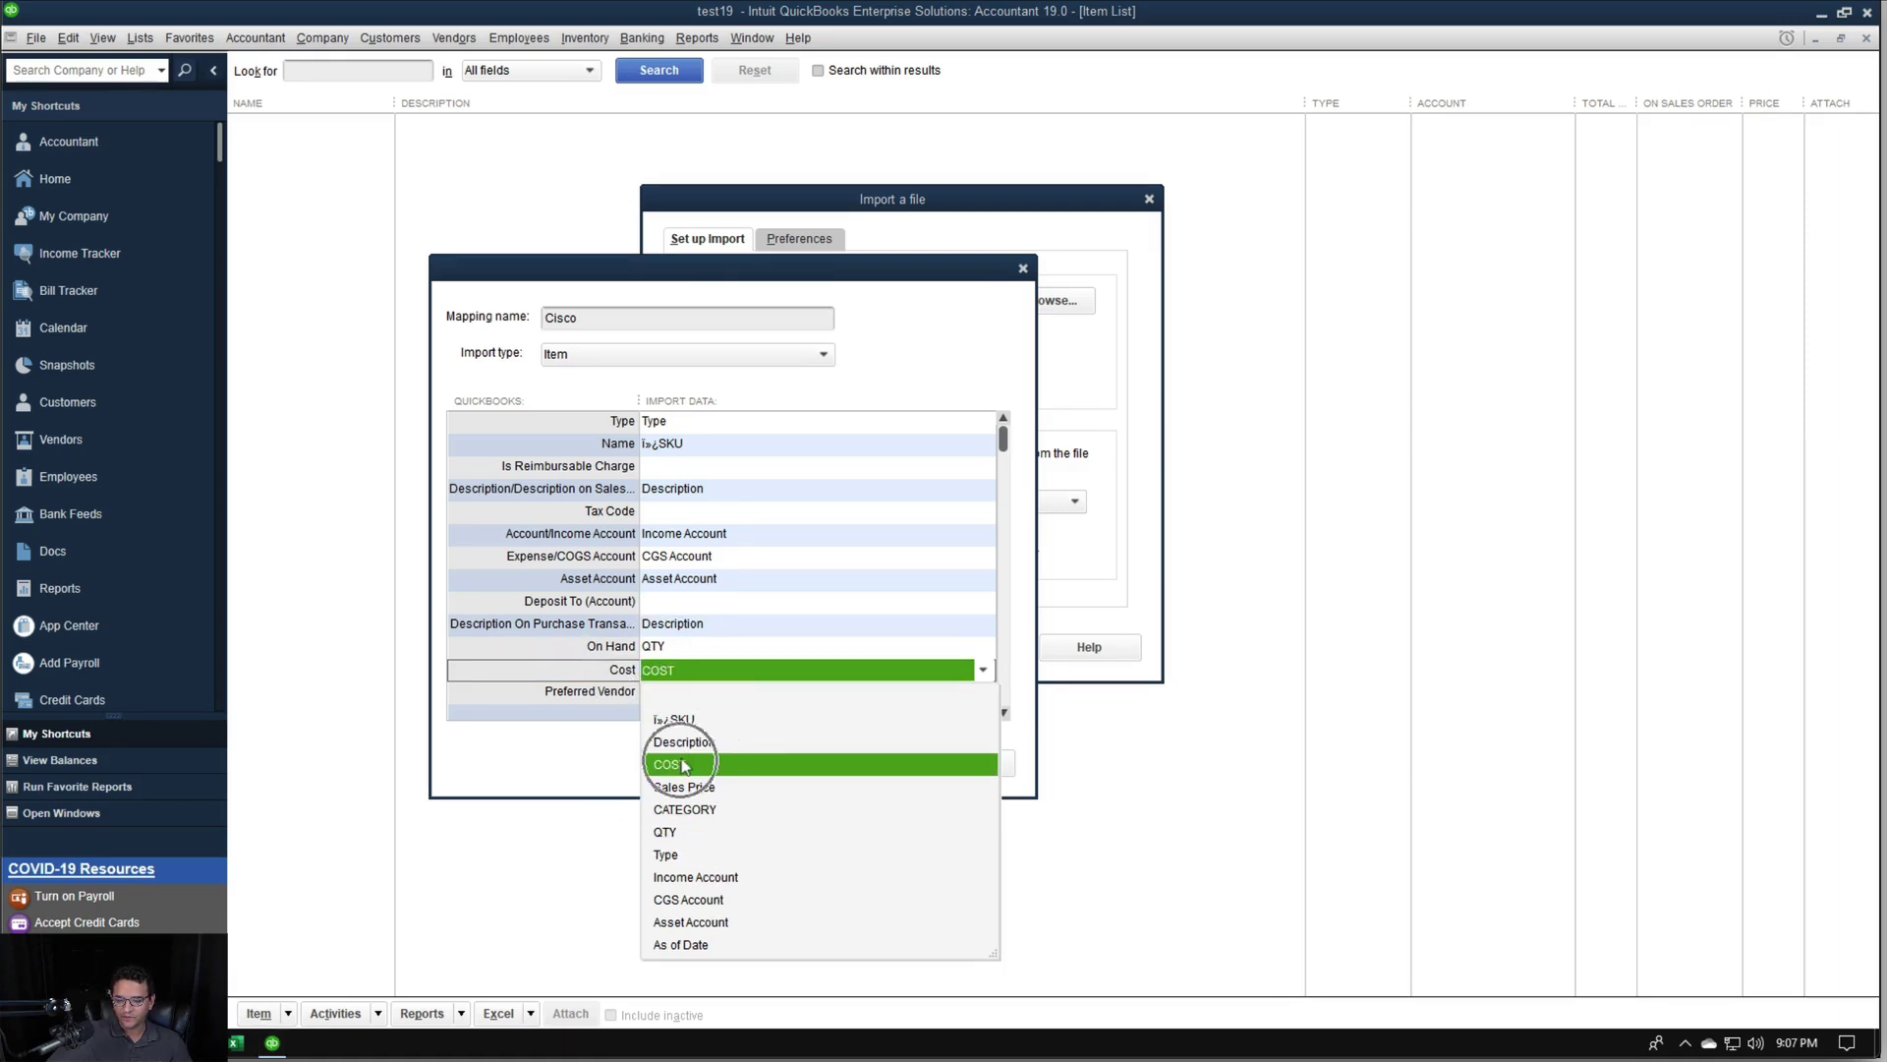
Map the Price/Amount or %/Rate field to the Sales Price column
left_click(1004, 712)
left_click(1004, 713)
left_click(1004, 712)
left_click(1004, 713)
left_click(666, 646)
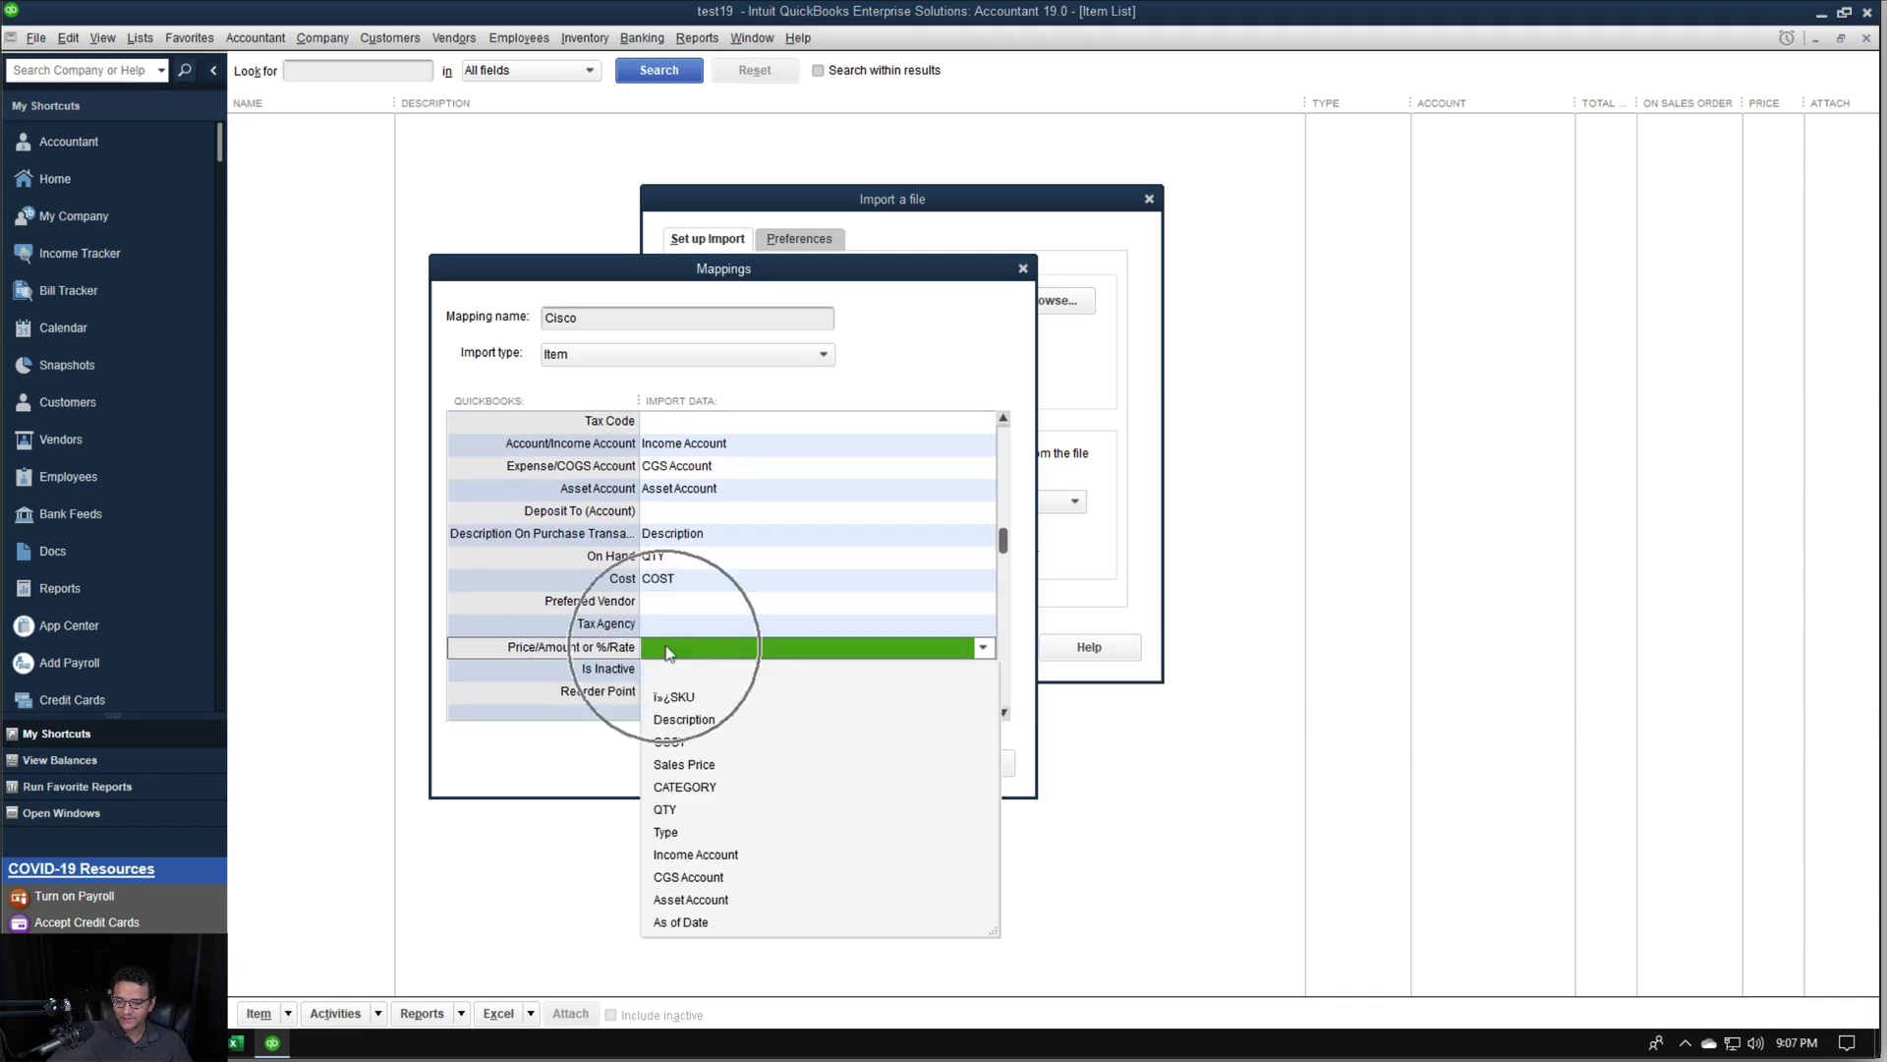
left_click(678, 765)
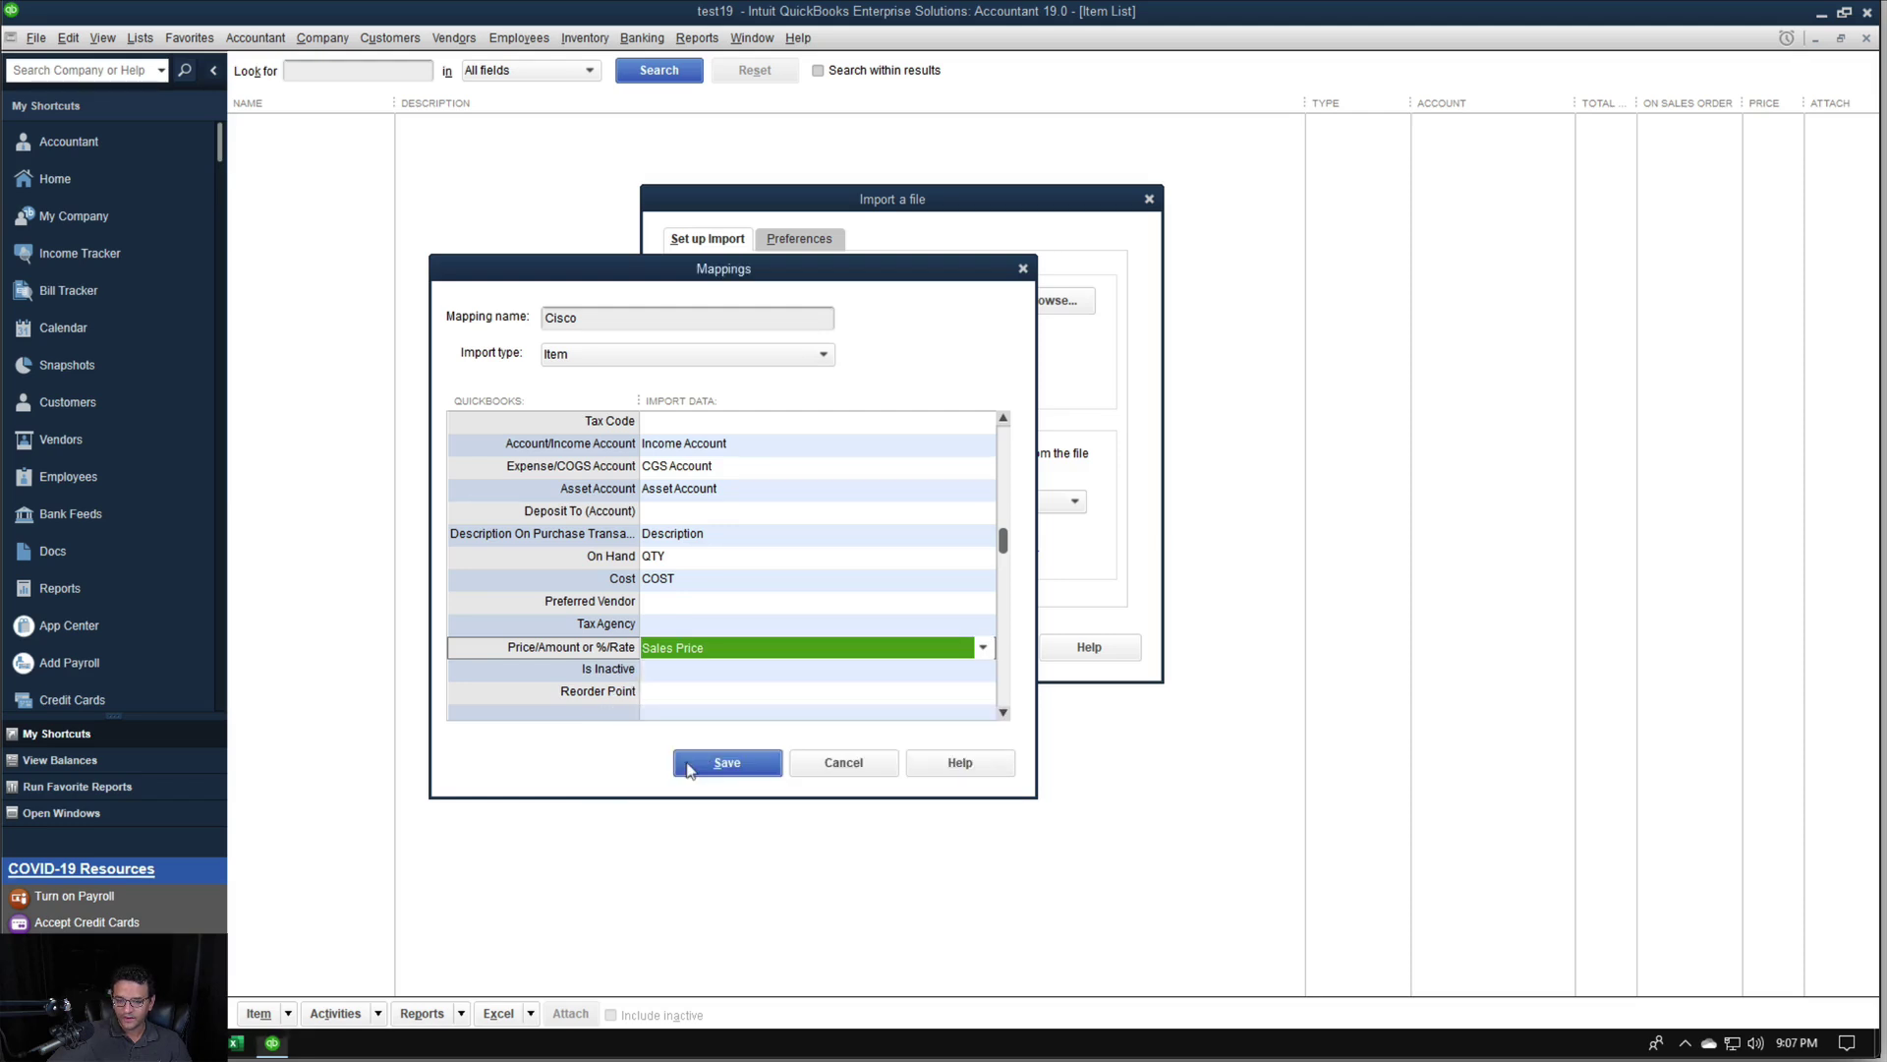
Map the As Of (Date) field to the As of Date column
left_click(1002, 712)
left_click(1002, 711)
left_click(1003, 711)
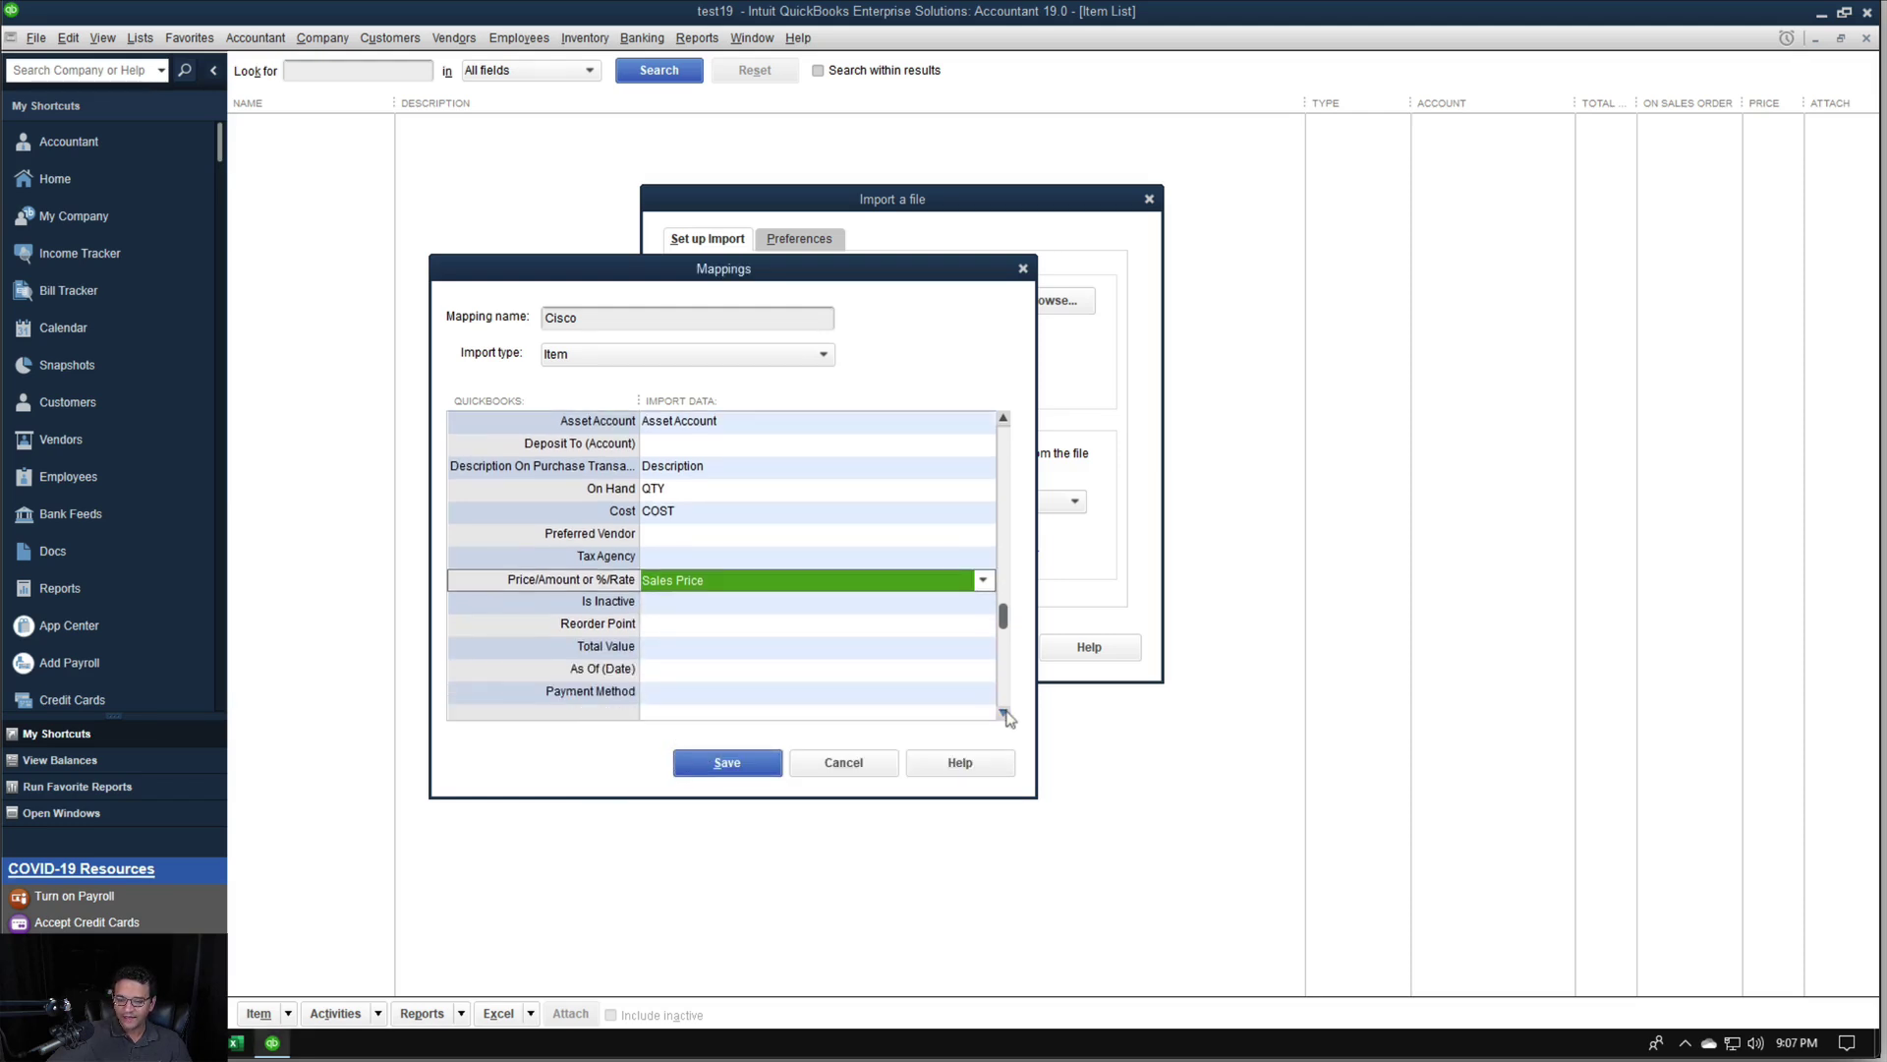
left_click(1003, 712)
left_click(691, 653)
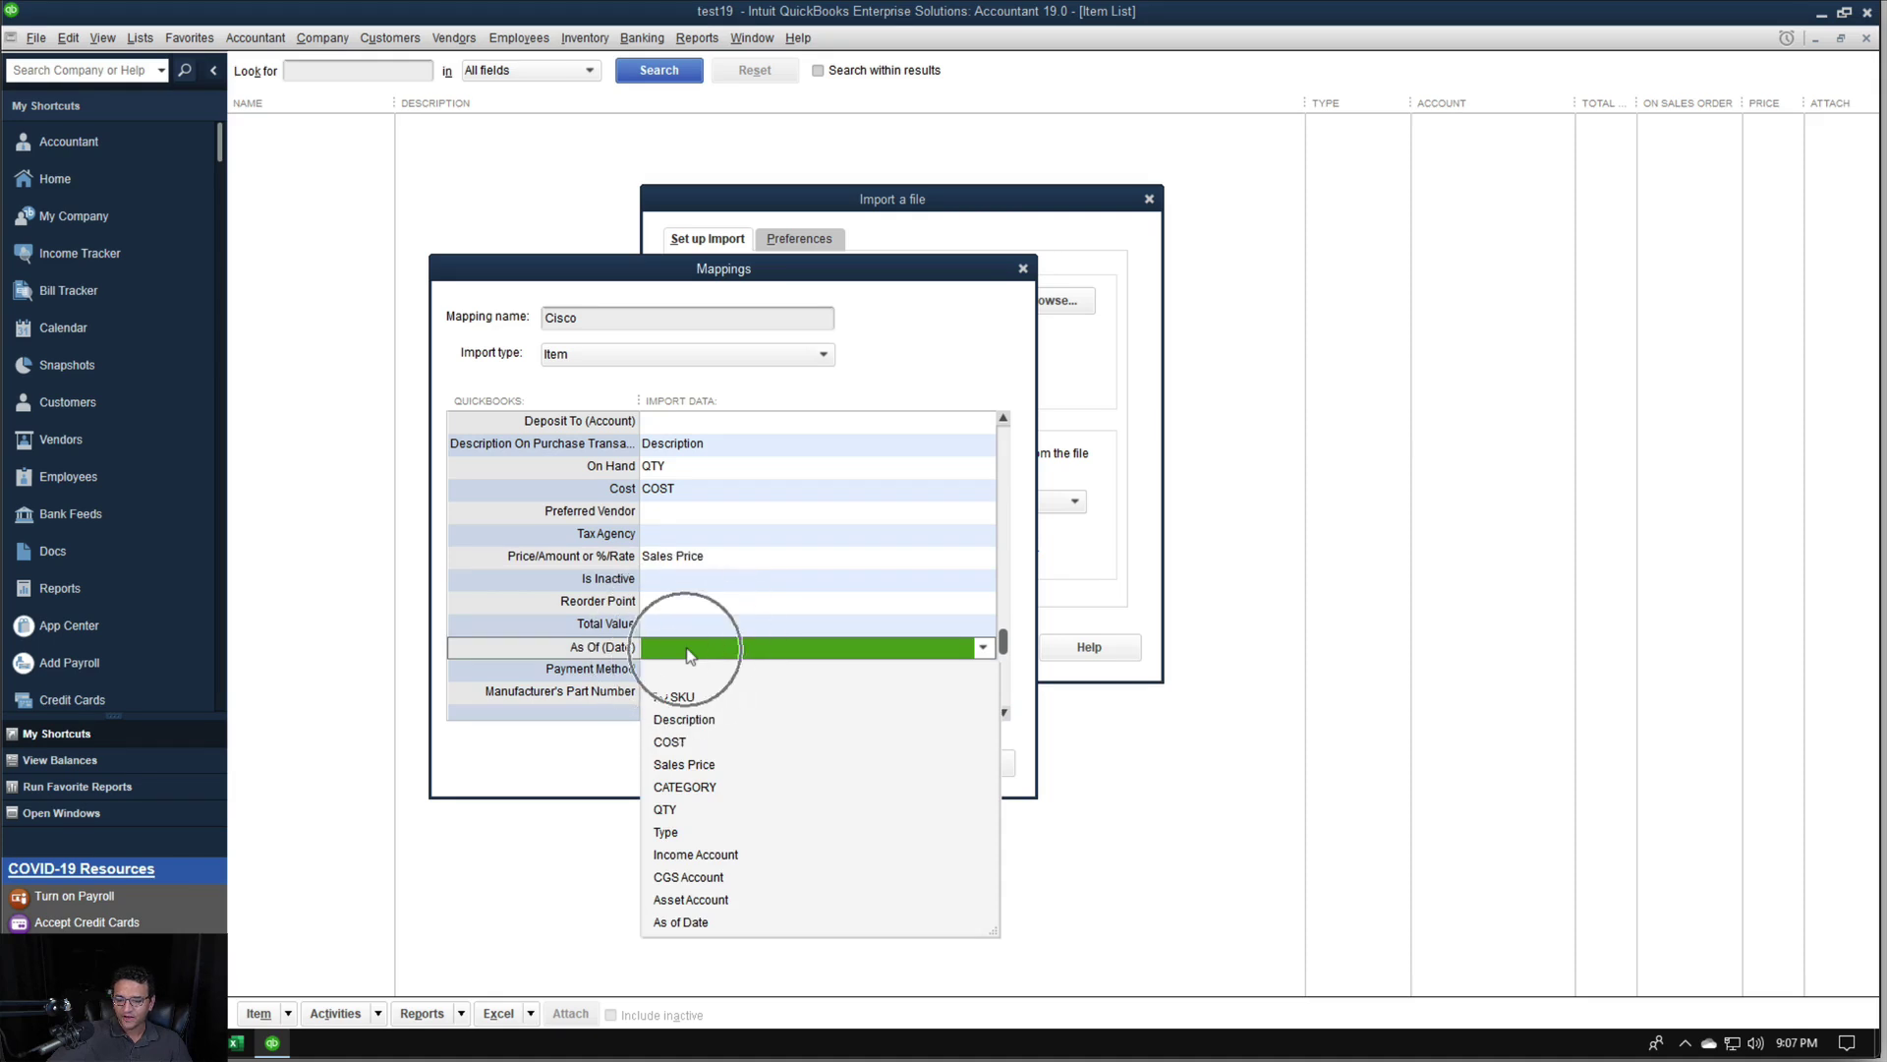
left_click(683, 922)
Map the LIST PRICE custom field to the Sales Price column and the CATEGORY custom field to the CATEGORY column
left_click_drag(1007, 644, 1015, 732)
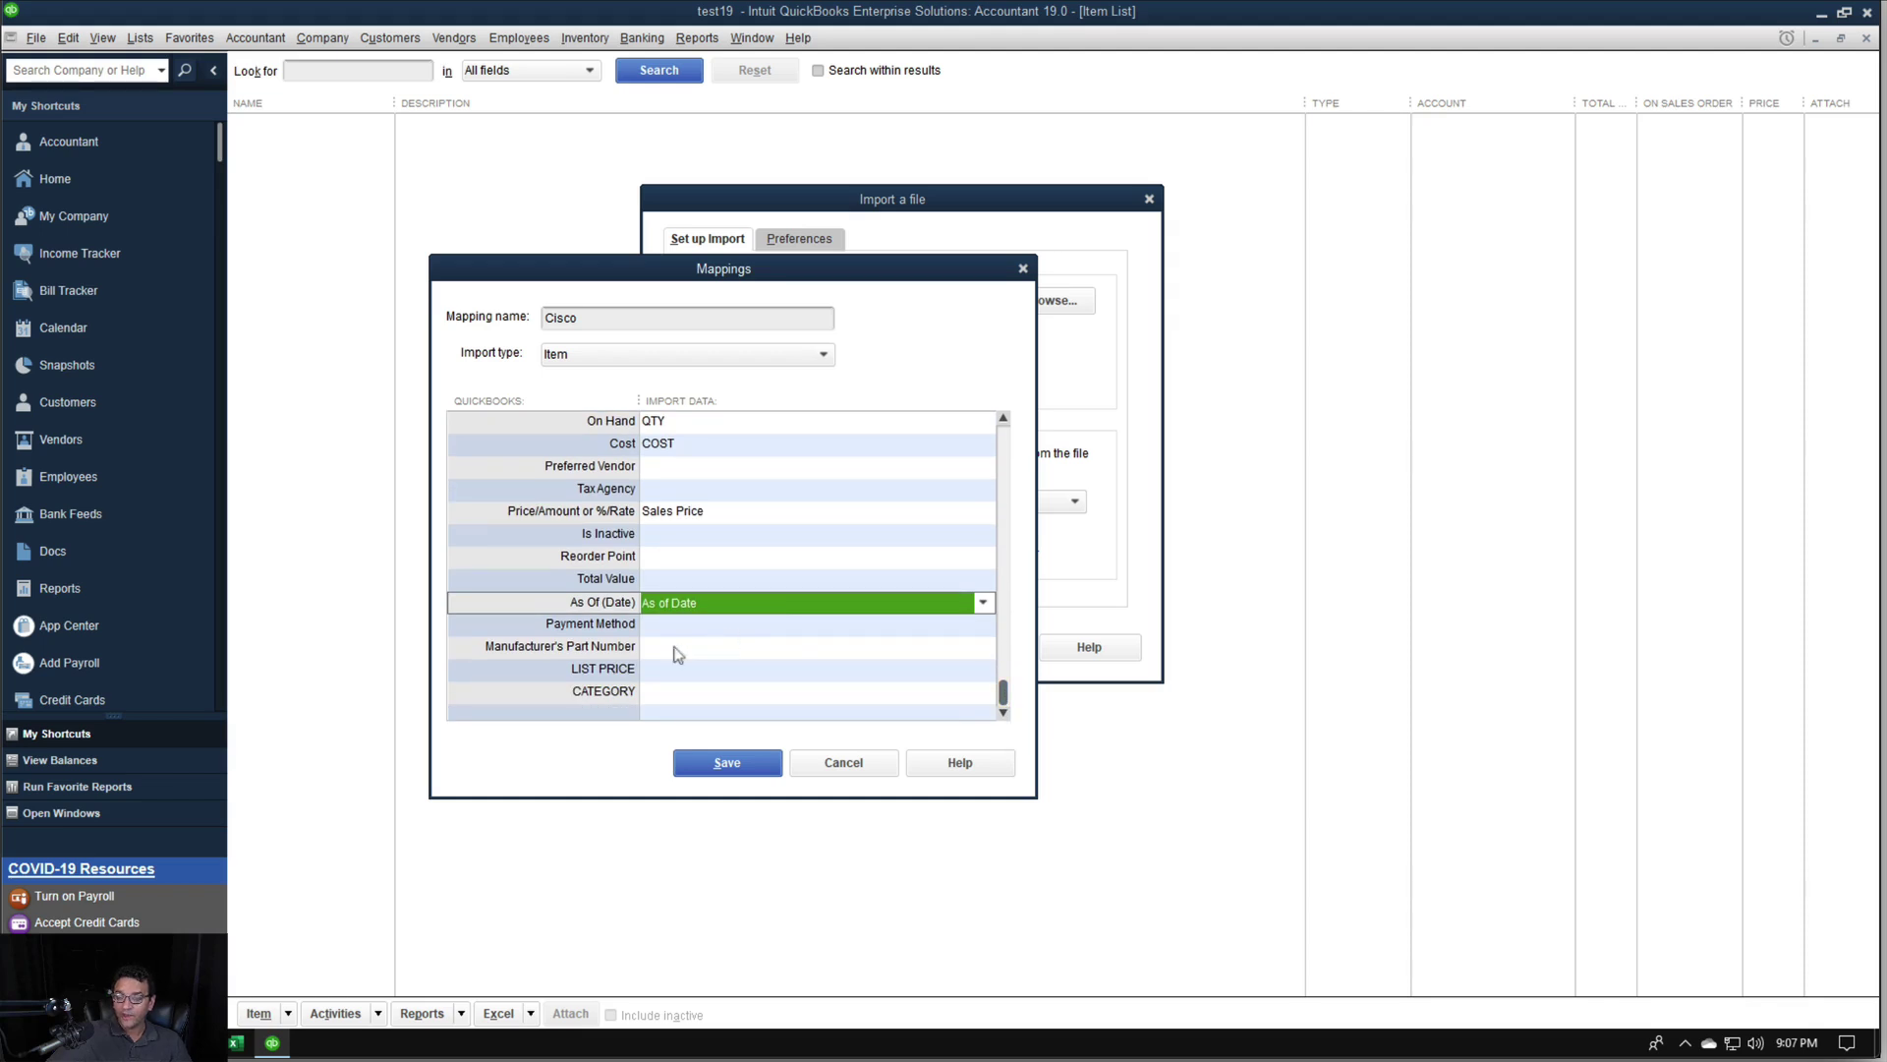
left_click(610, 671)
left_click(607, 691)
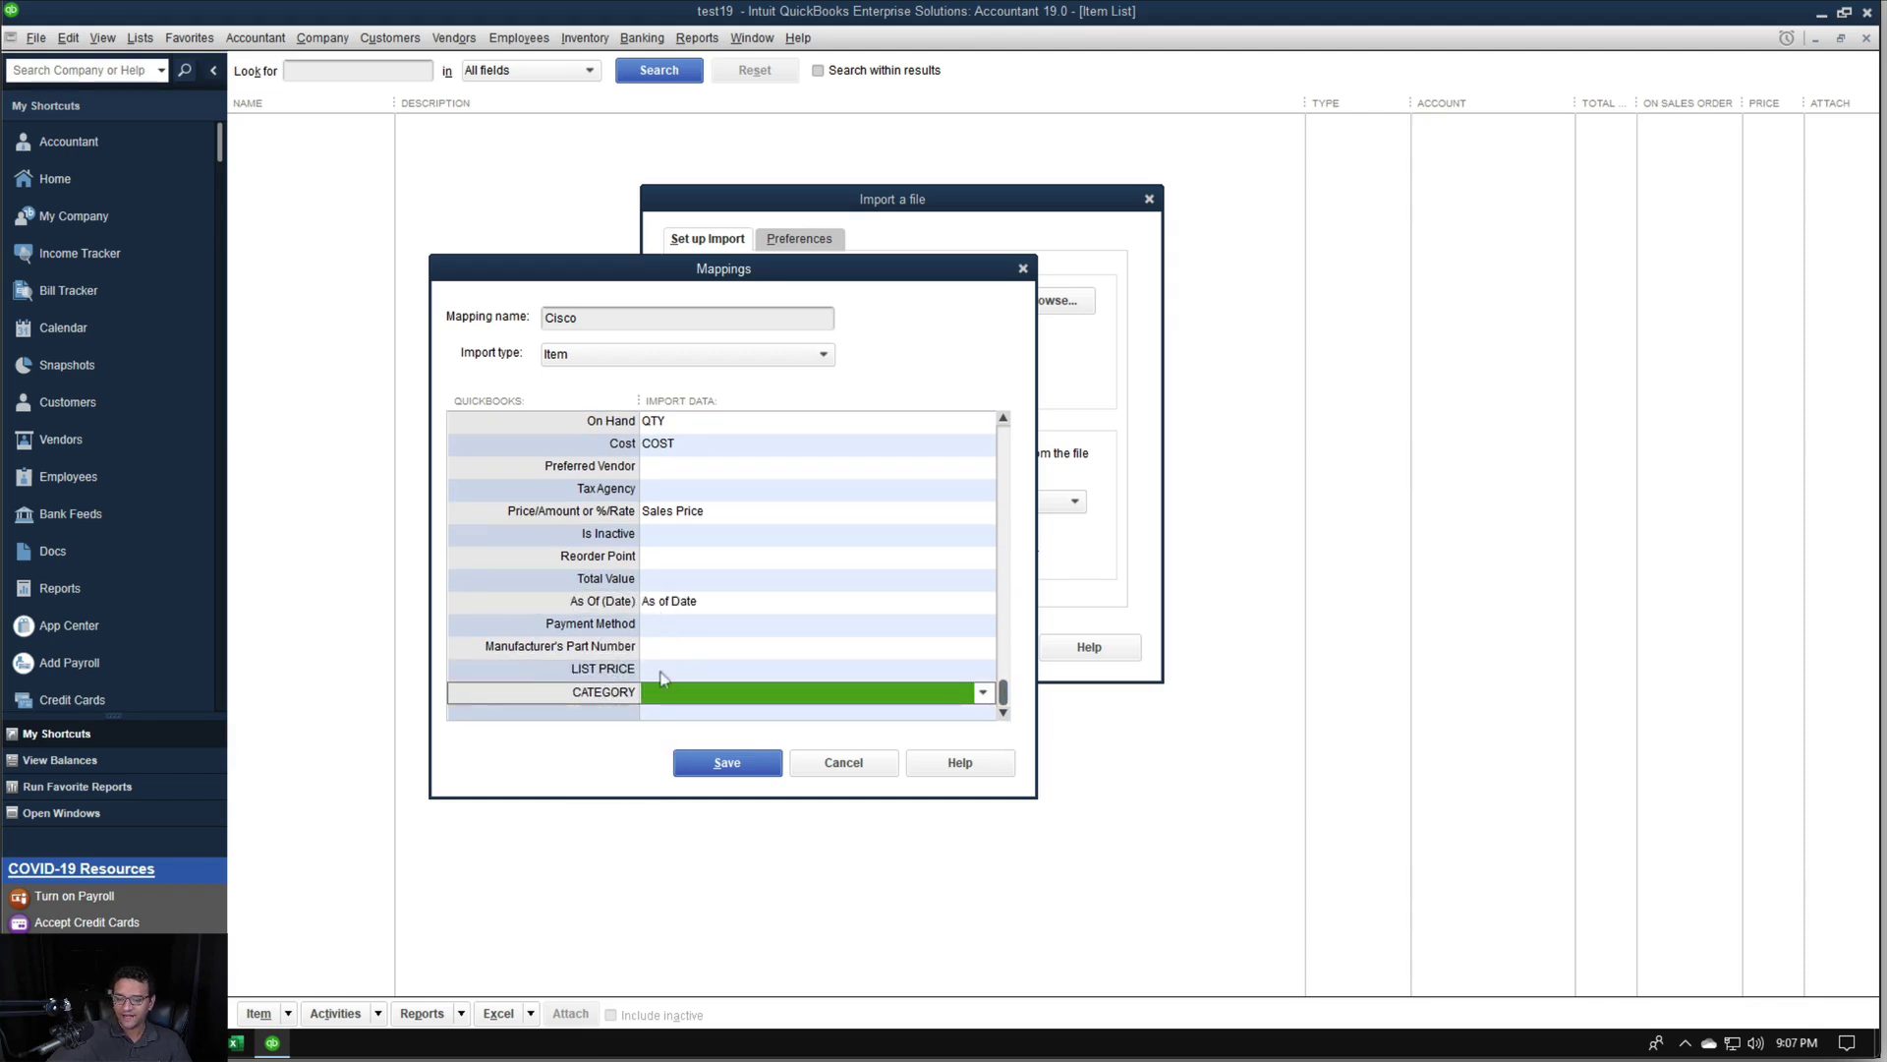
left_click(660, 672)
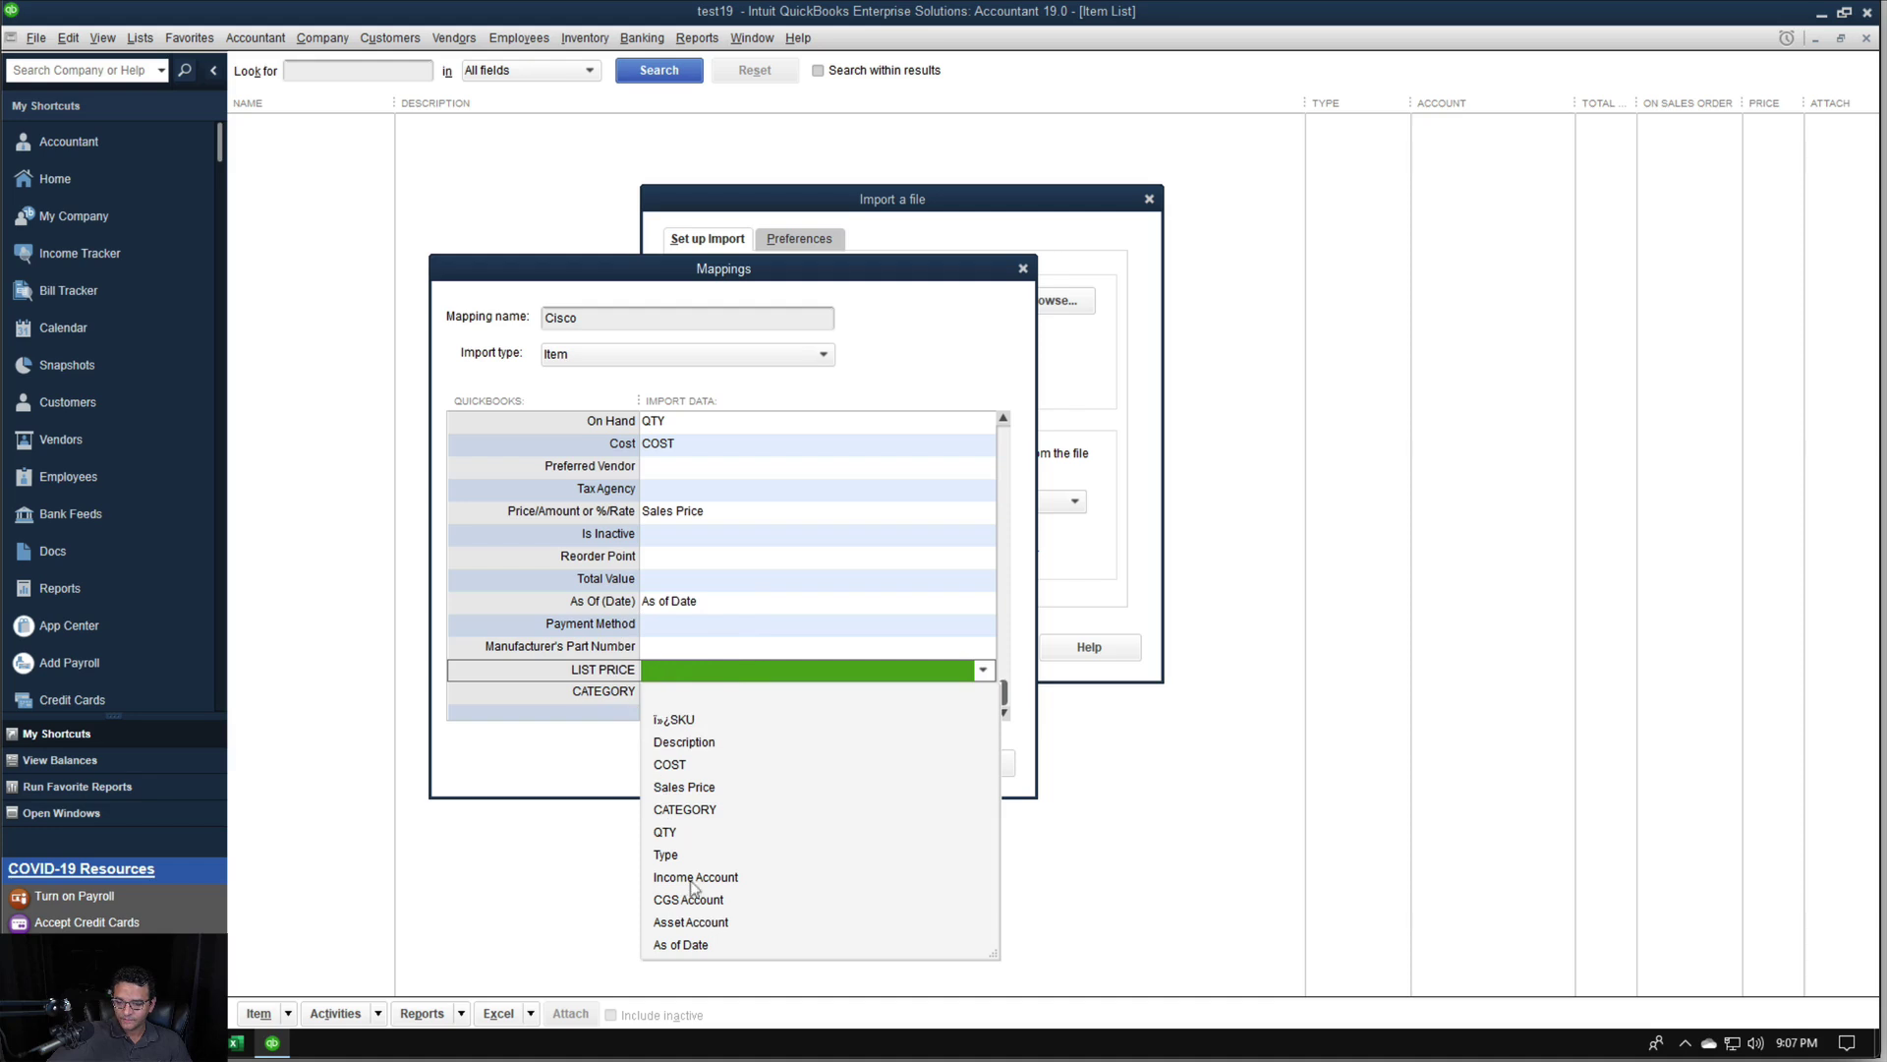
left_click(691, 792)
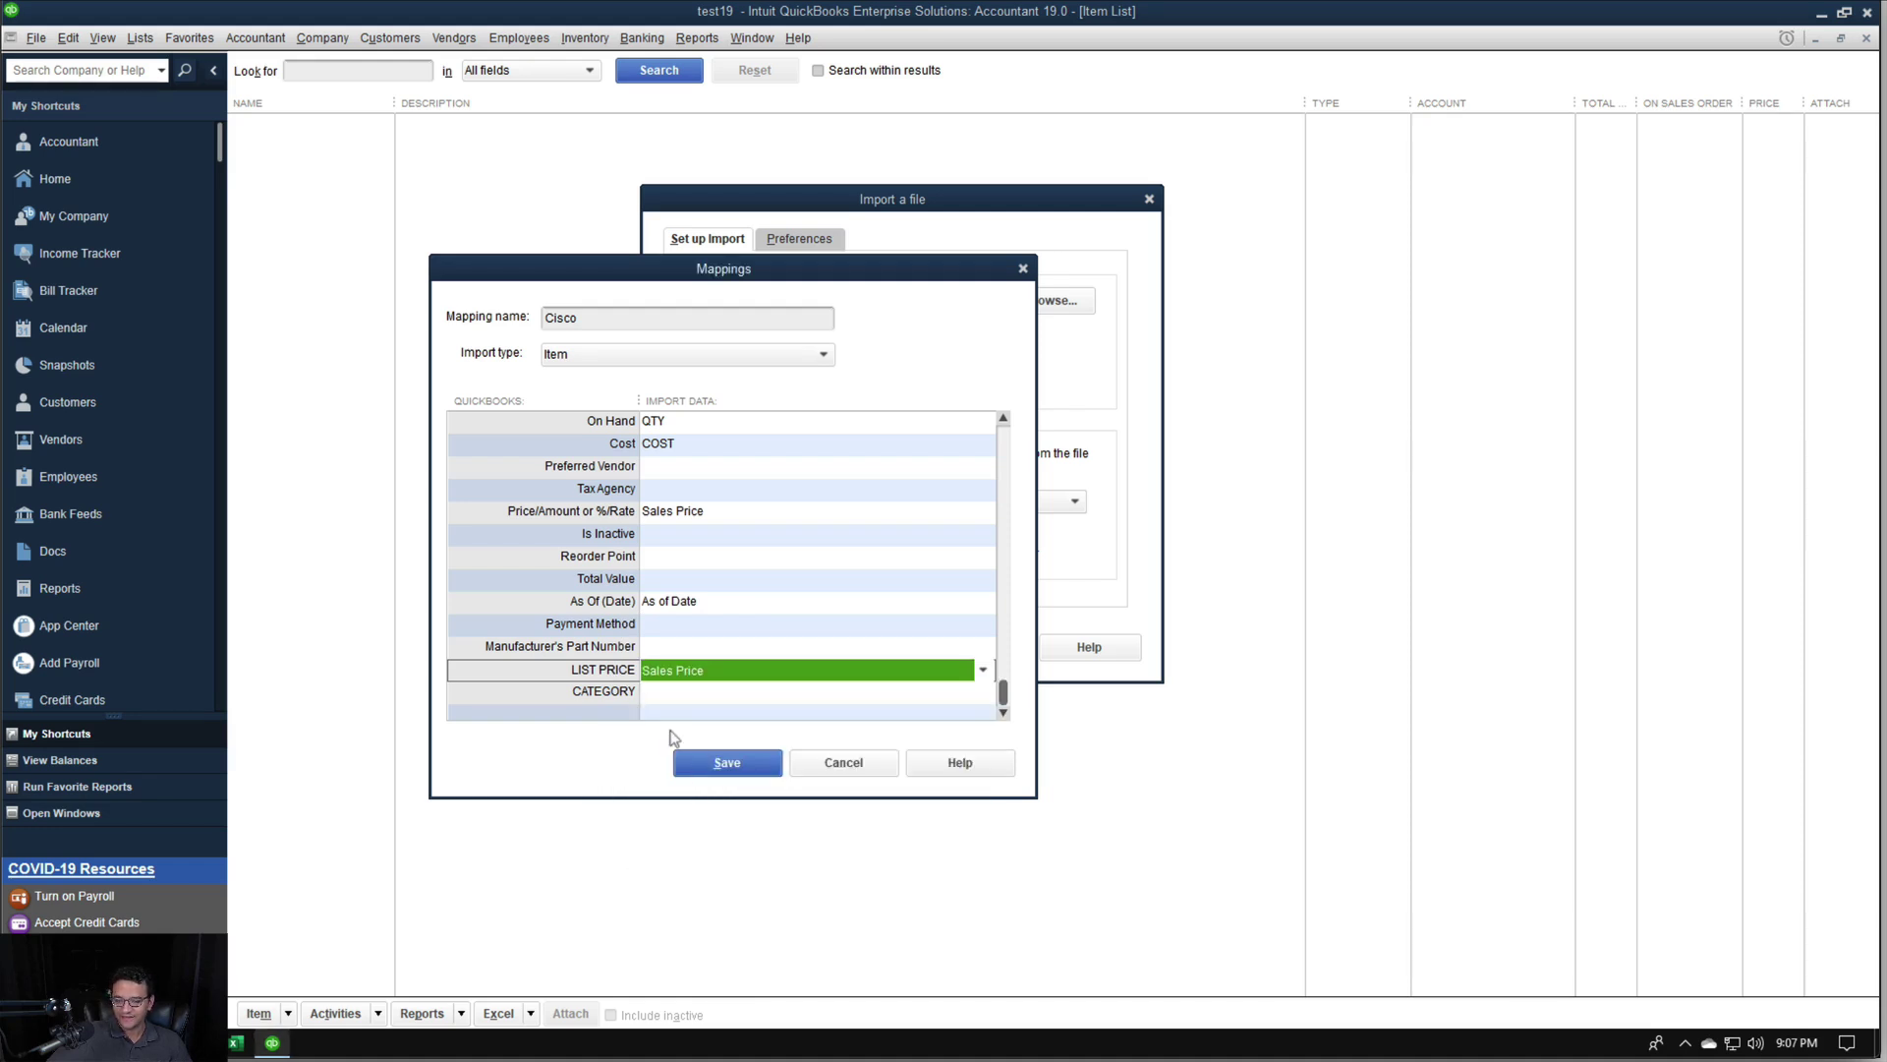
left_click(677, 697)
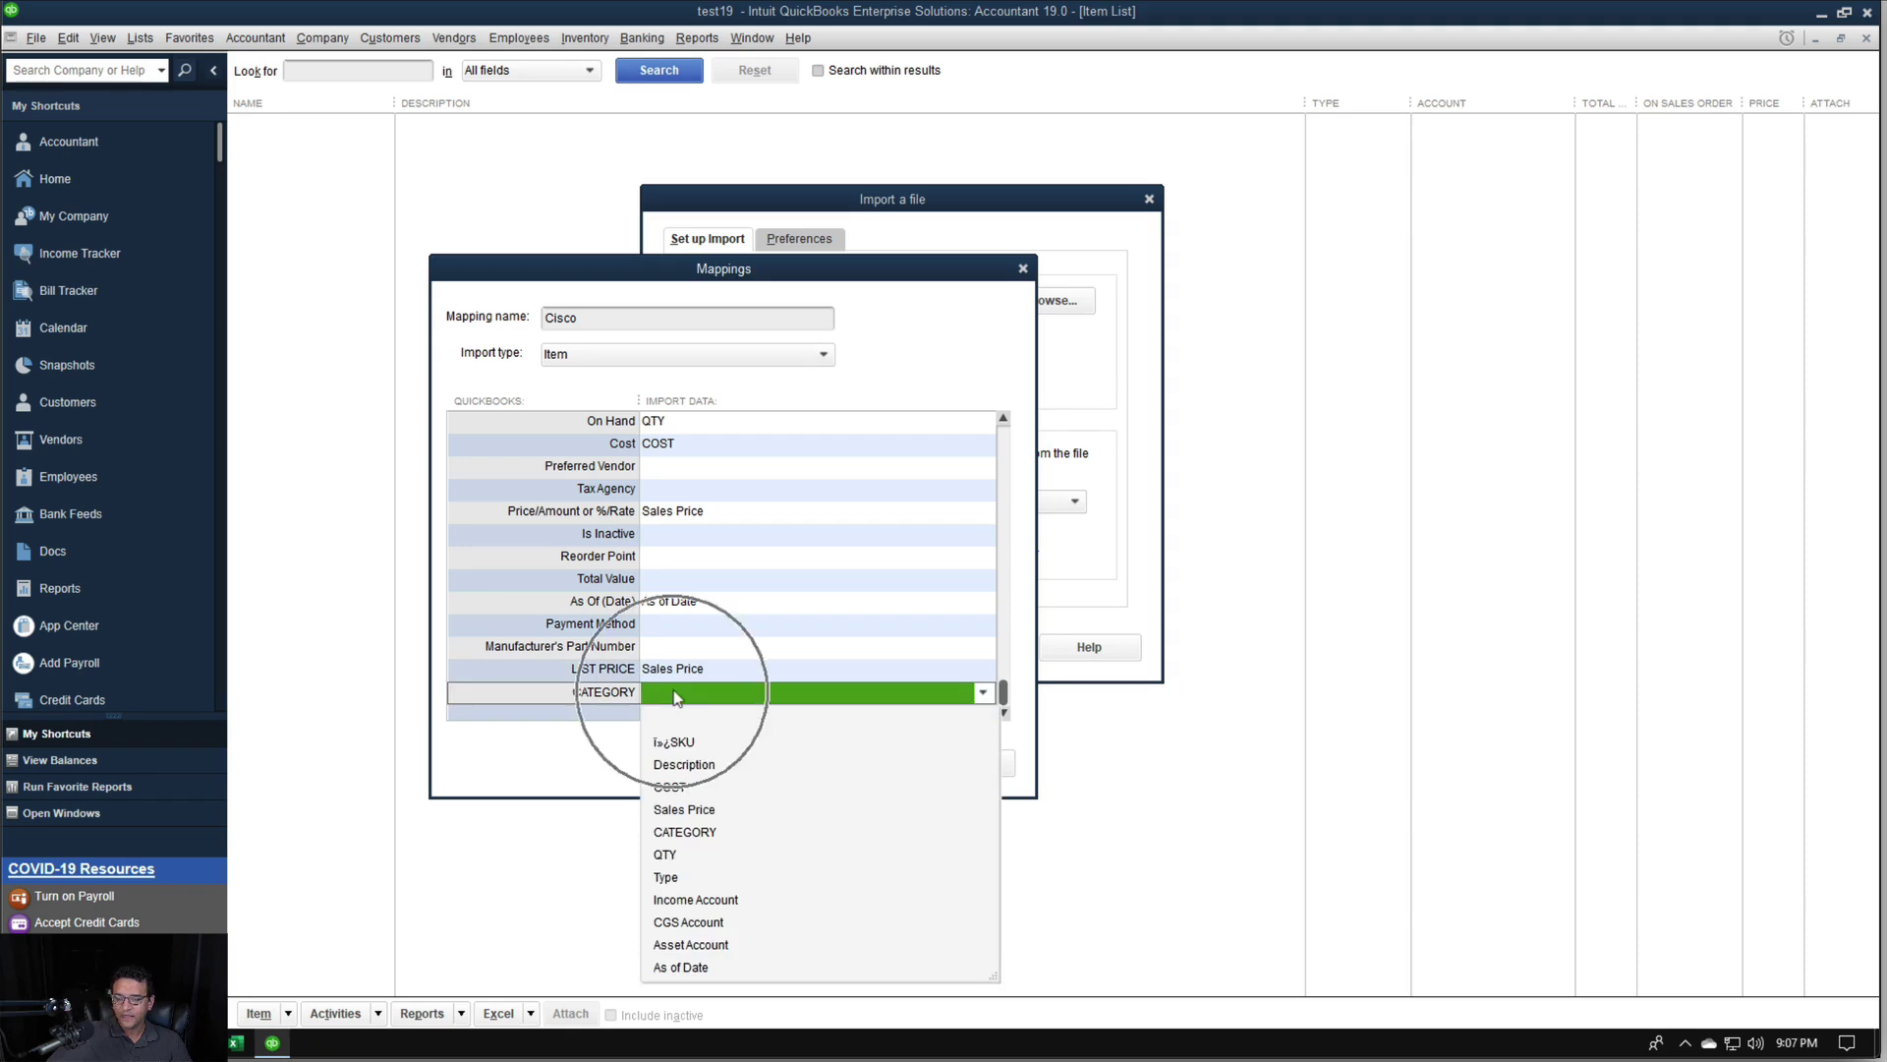
left_click(685, 833)
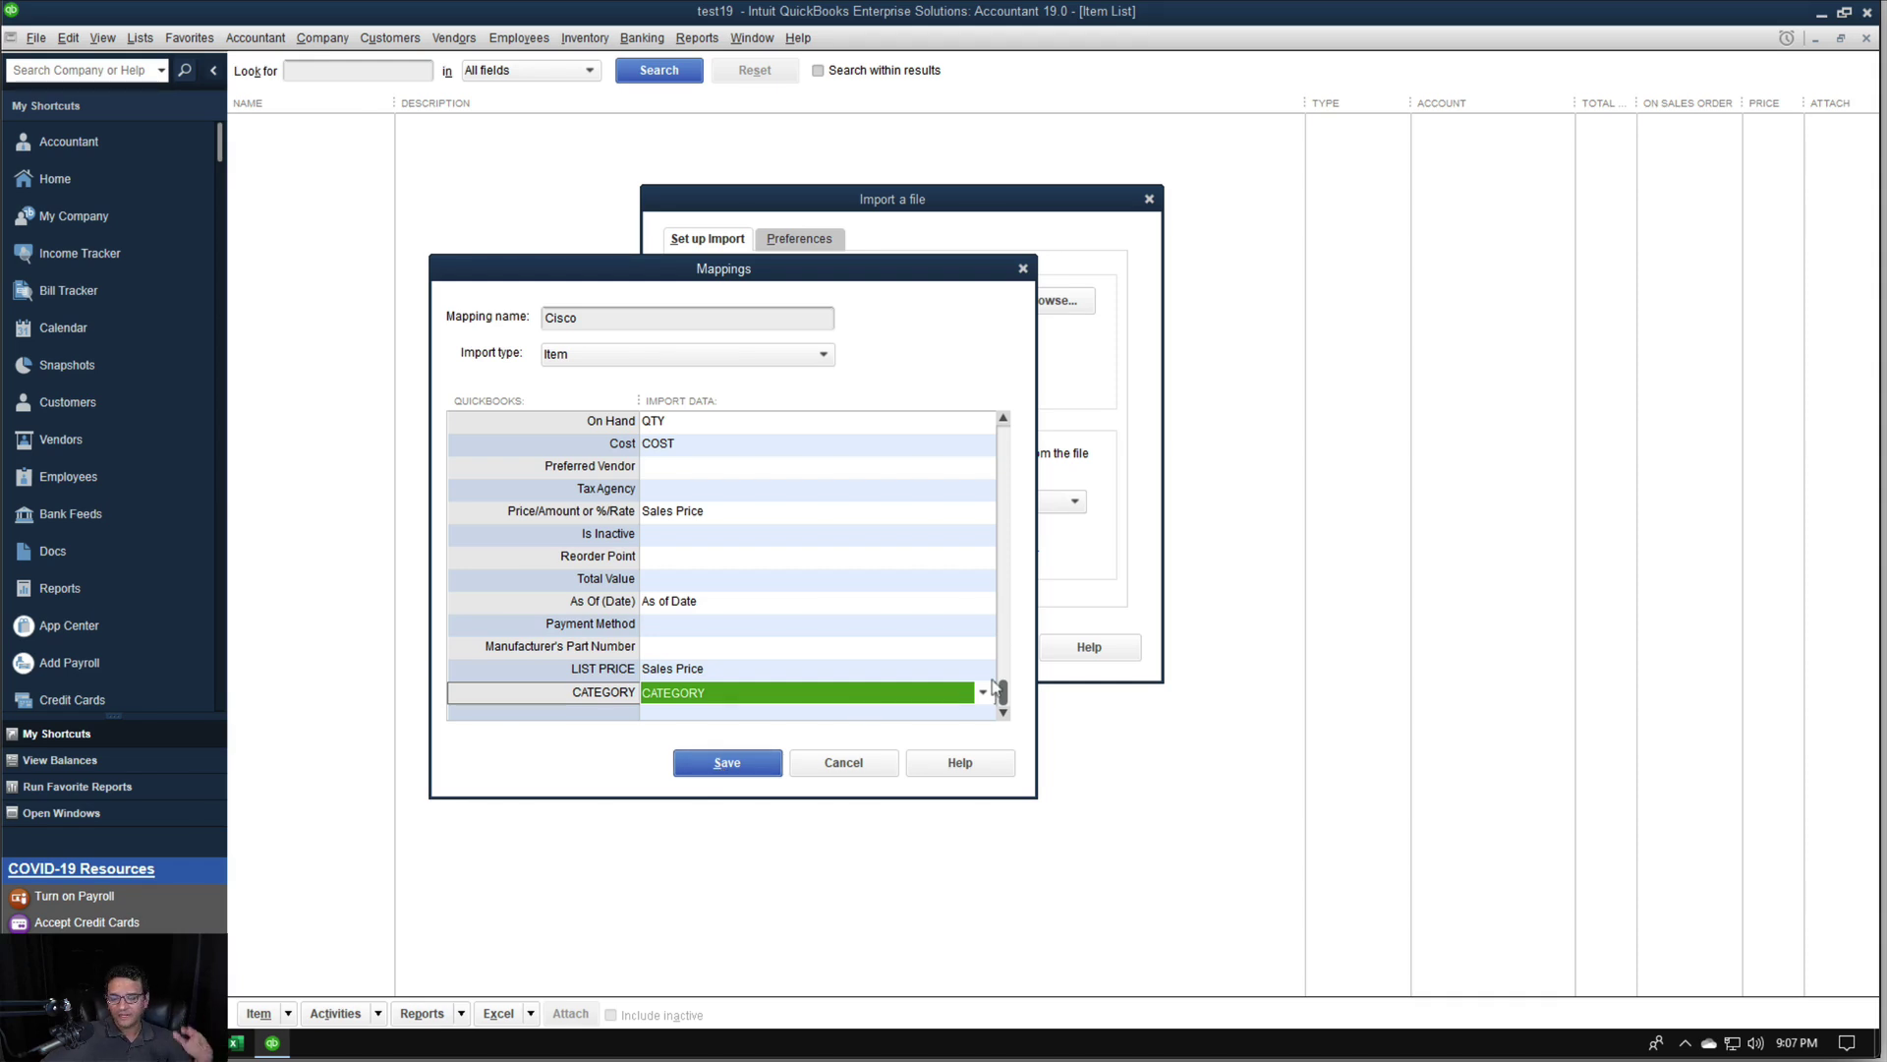
Review the field assignments from first to last and save the Cisco mapping
left_click(1003, 649)
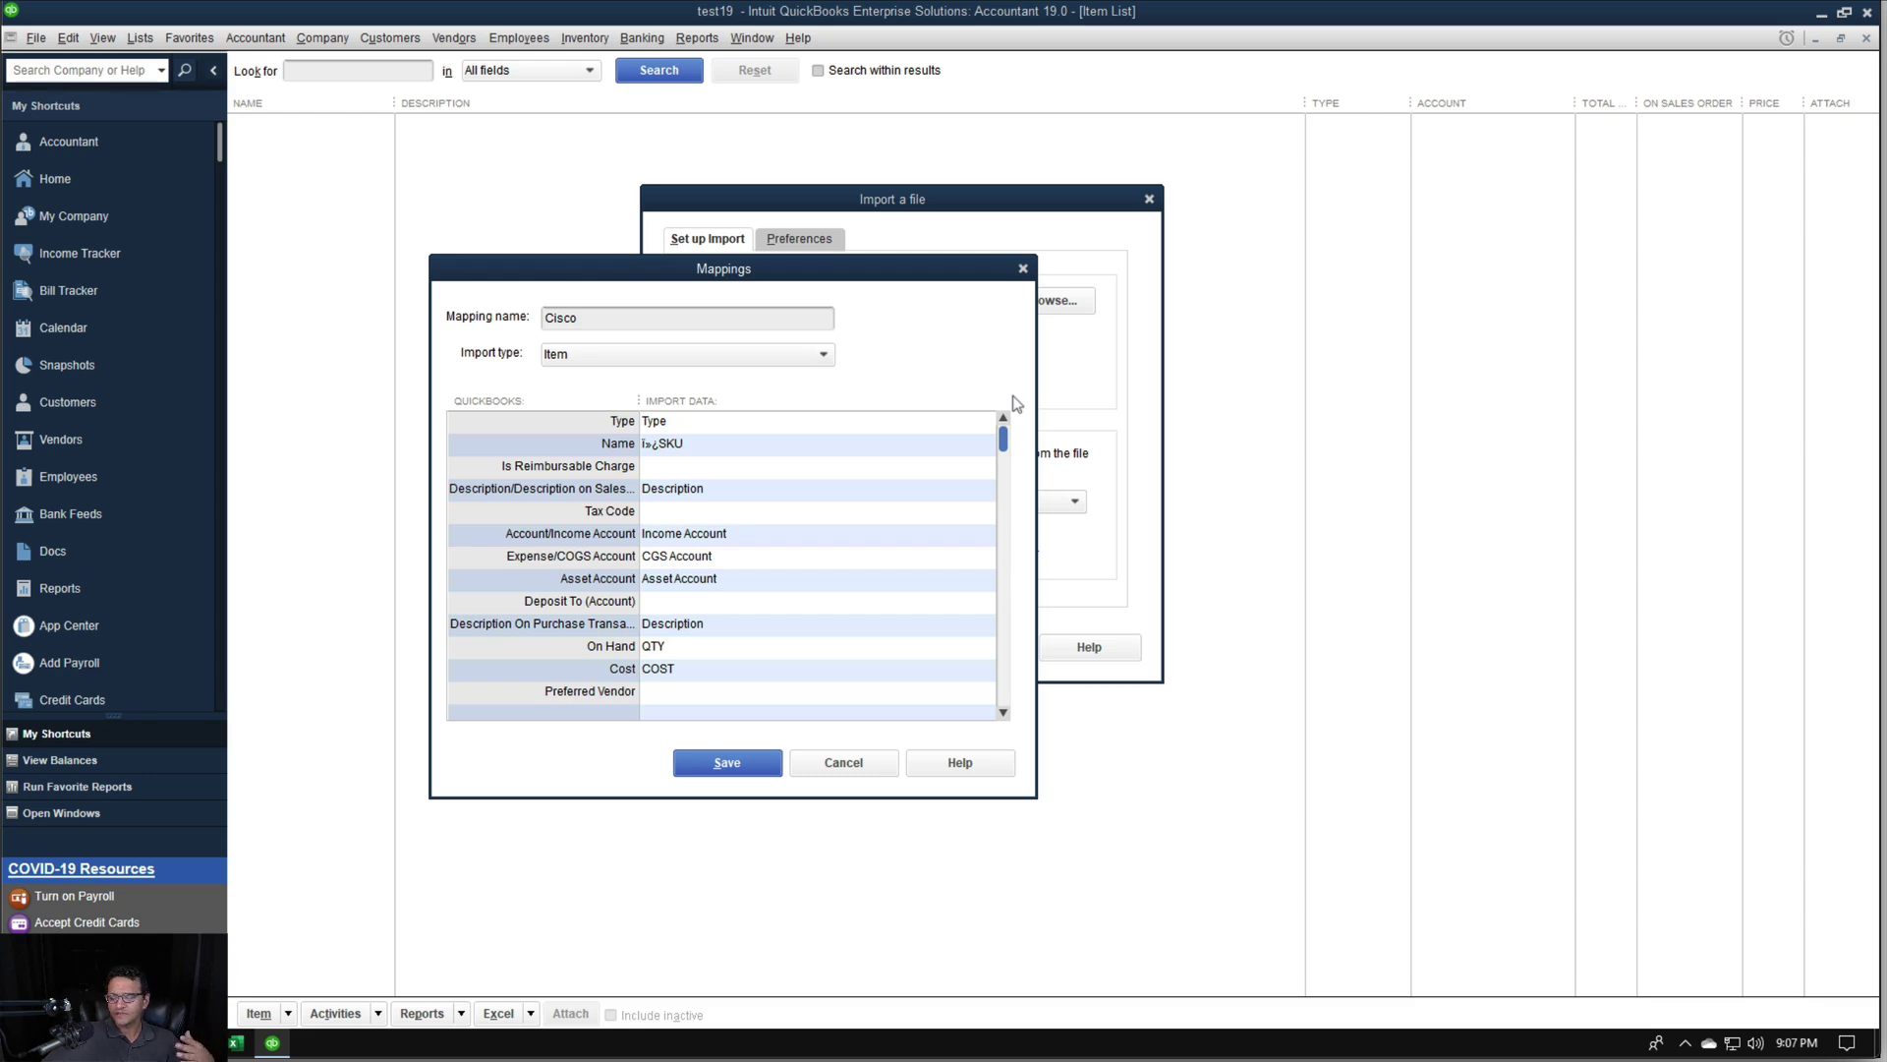
left_click_drag(1014, 397, 1032, 819)
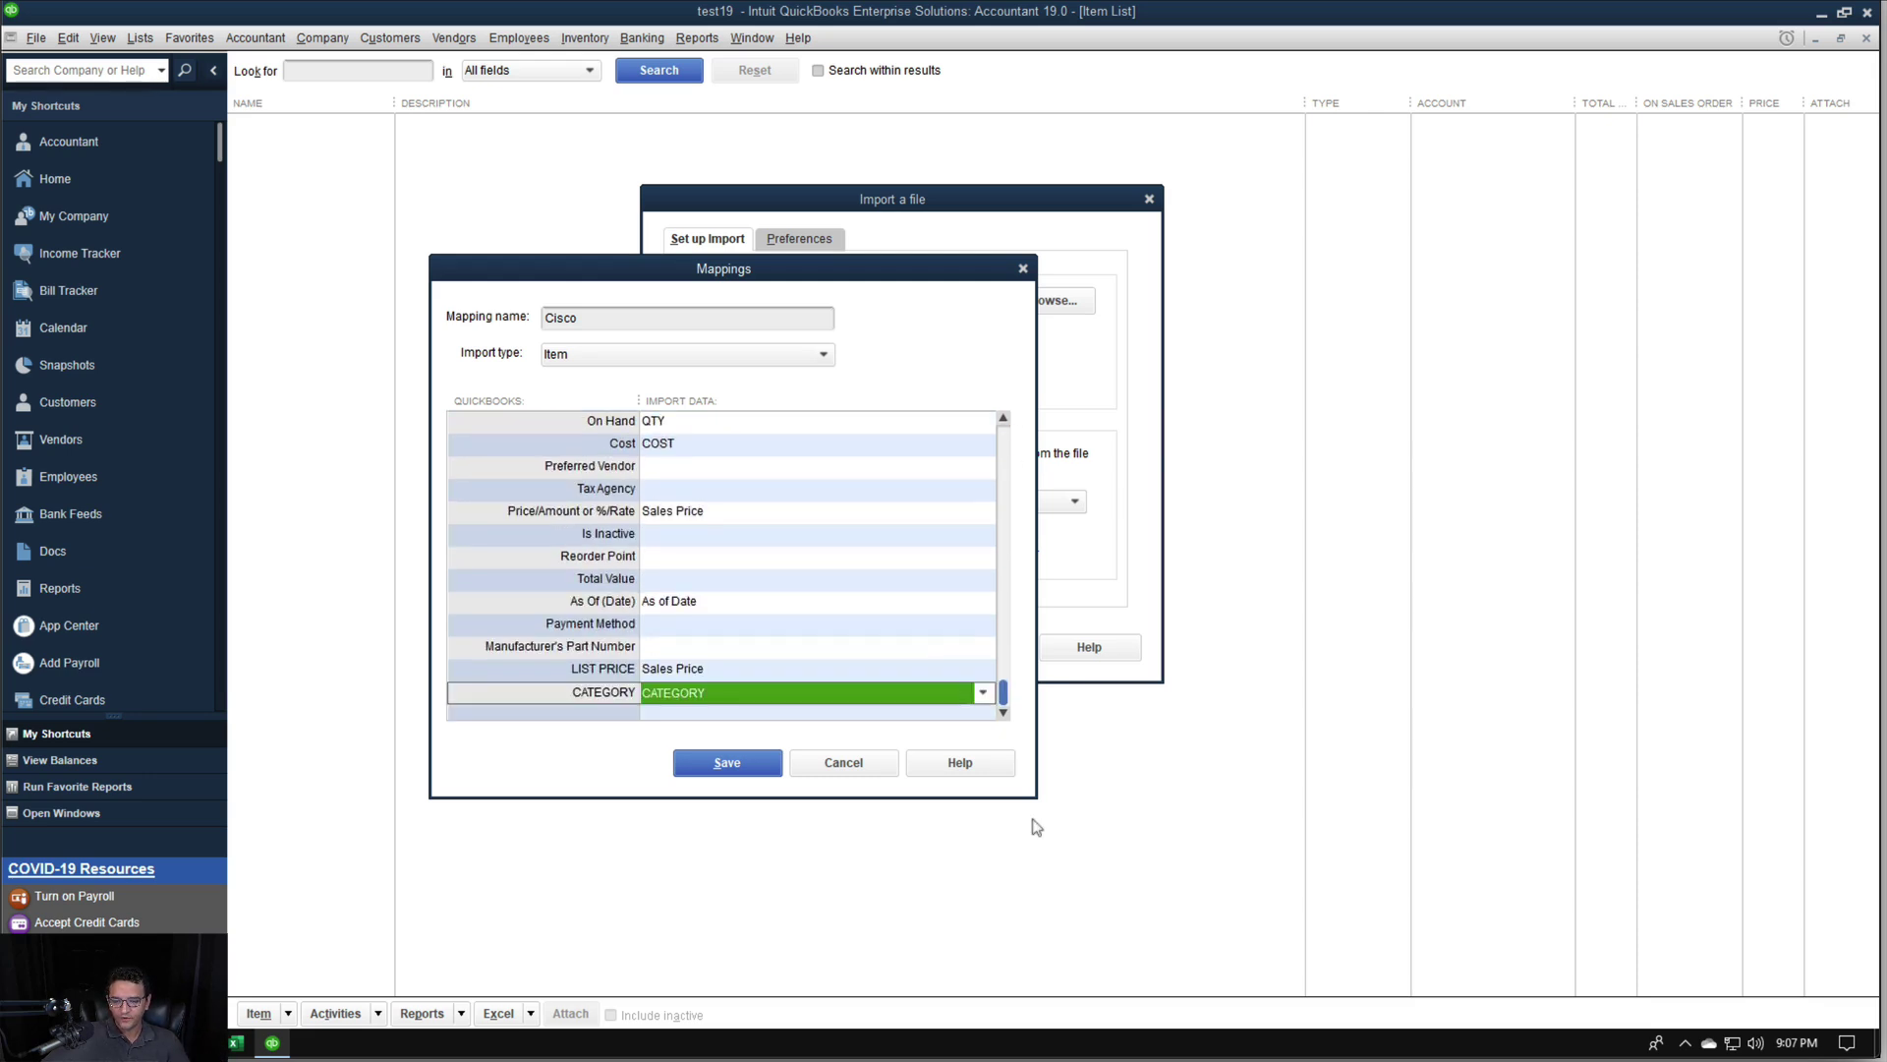
left_click(737, 764)
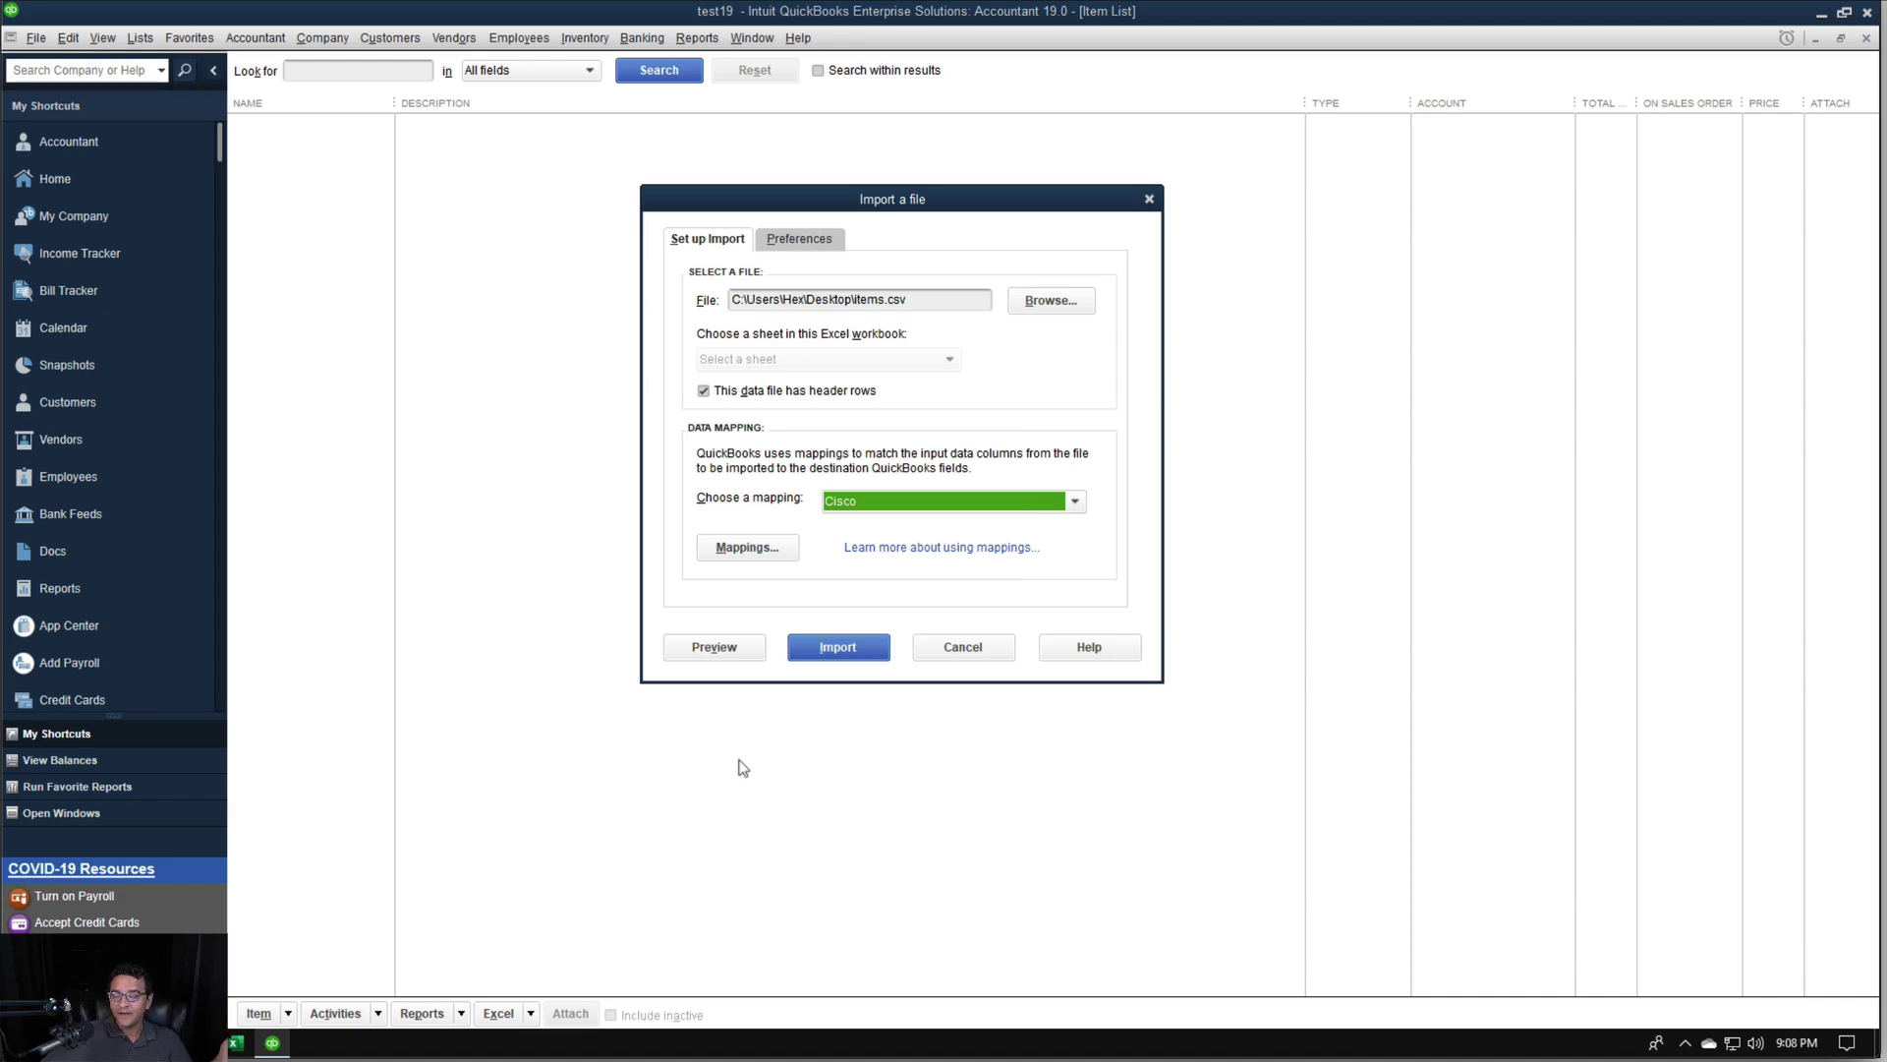
Preview the import and examine the first row's field details for errors, especially the Cost value
left_click(725, 646)
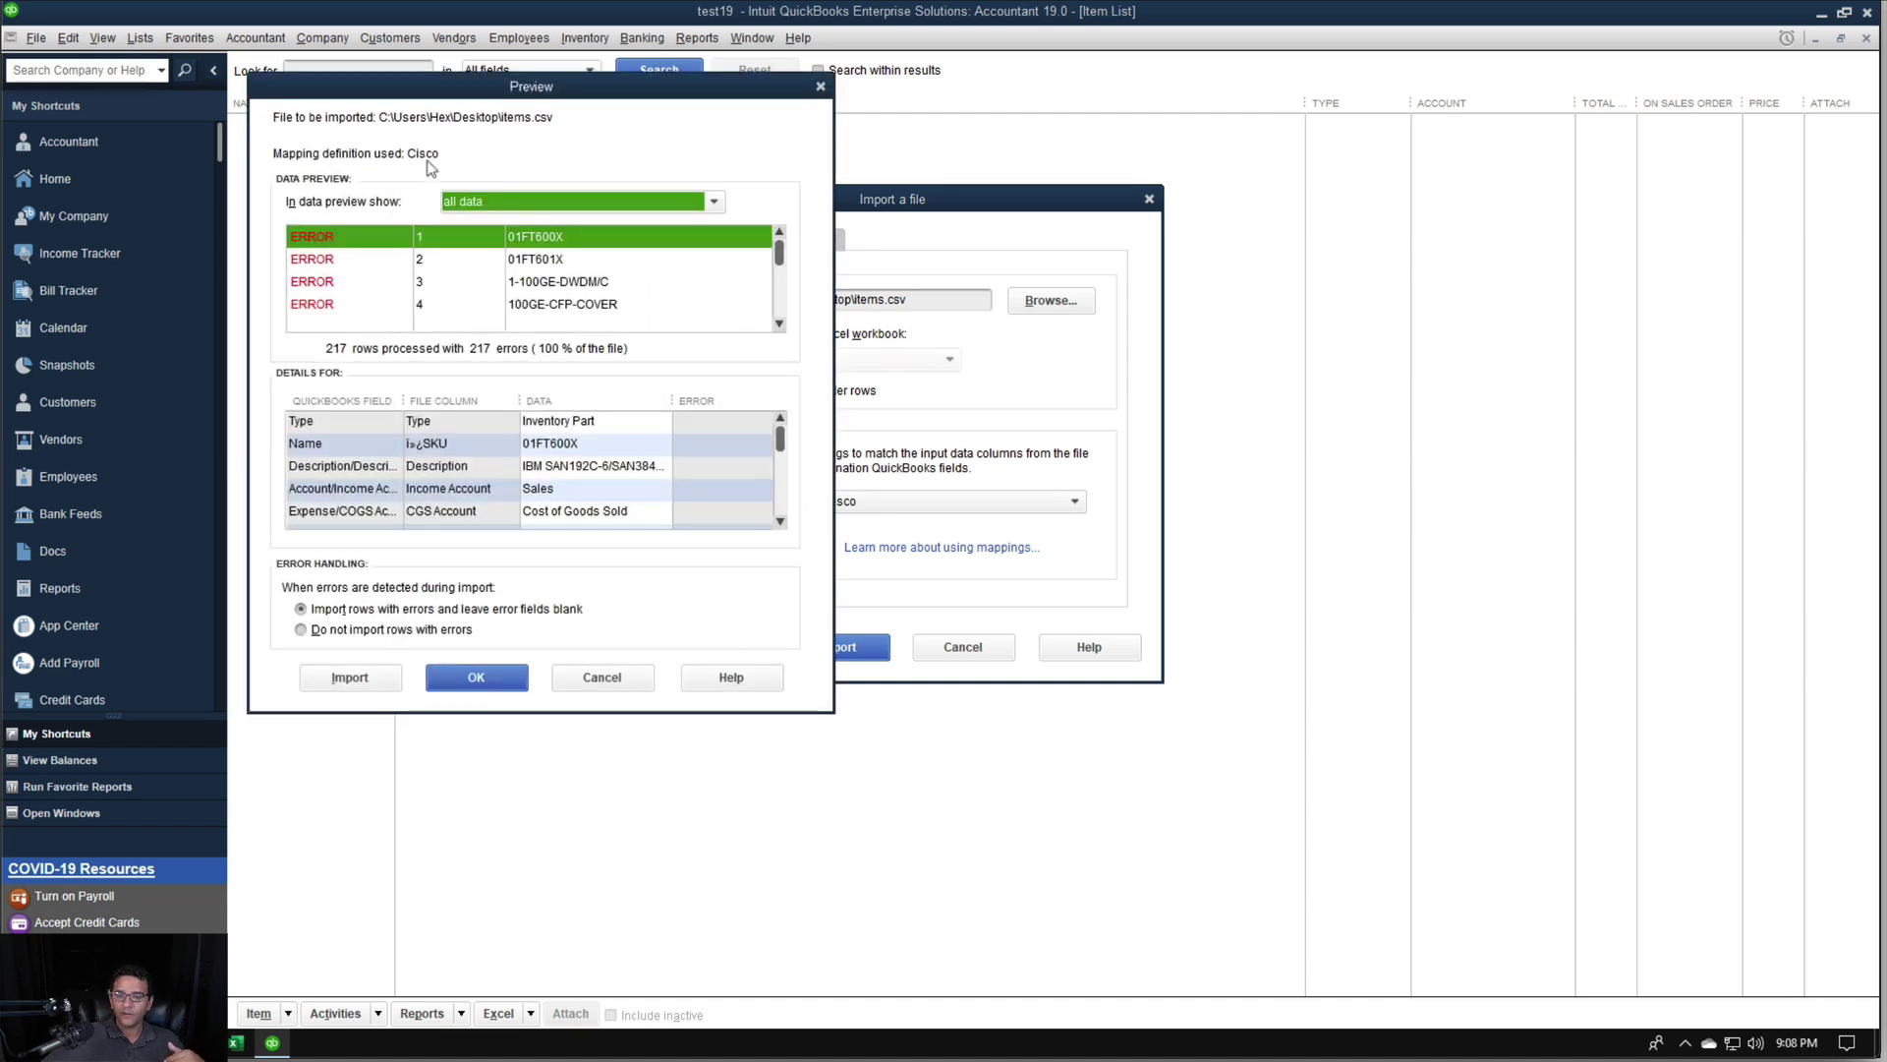
left_click(340, 240)
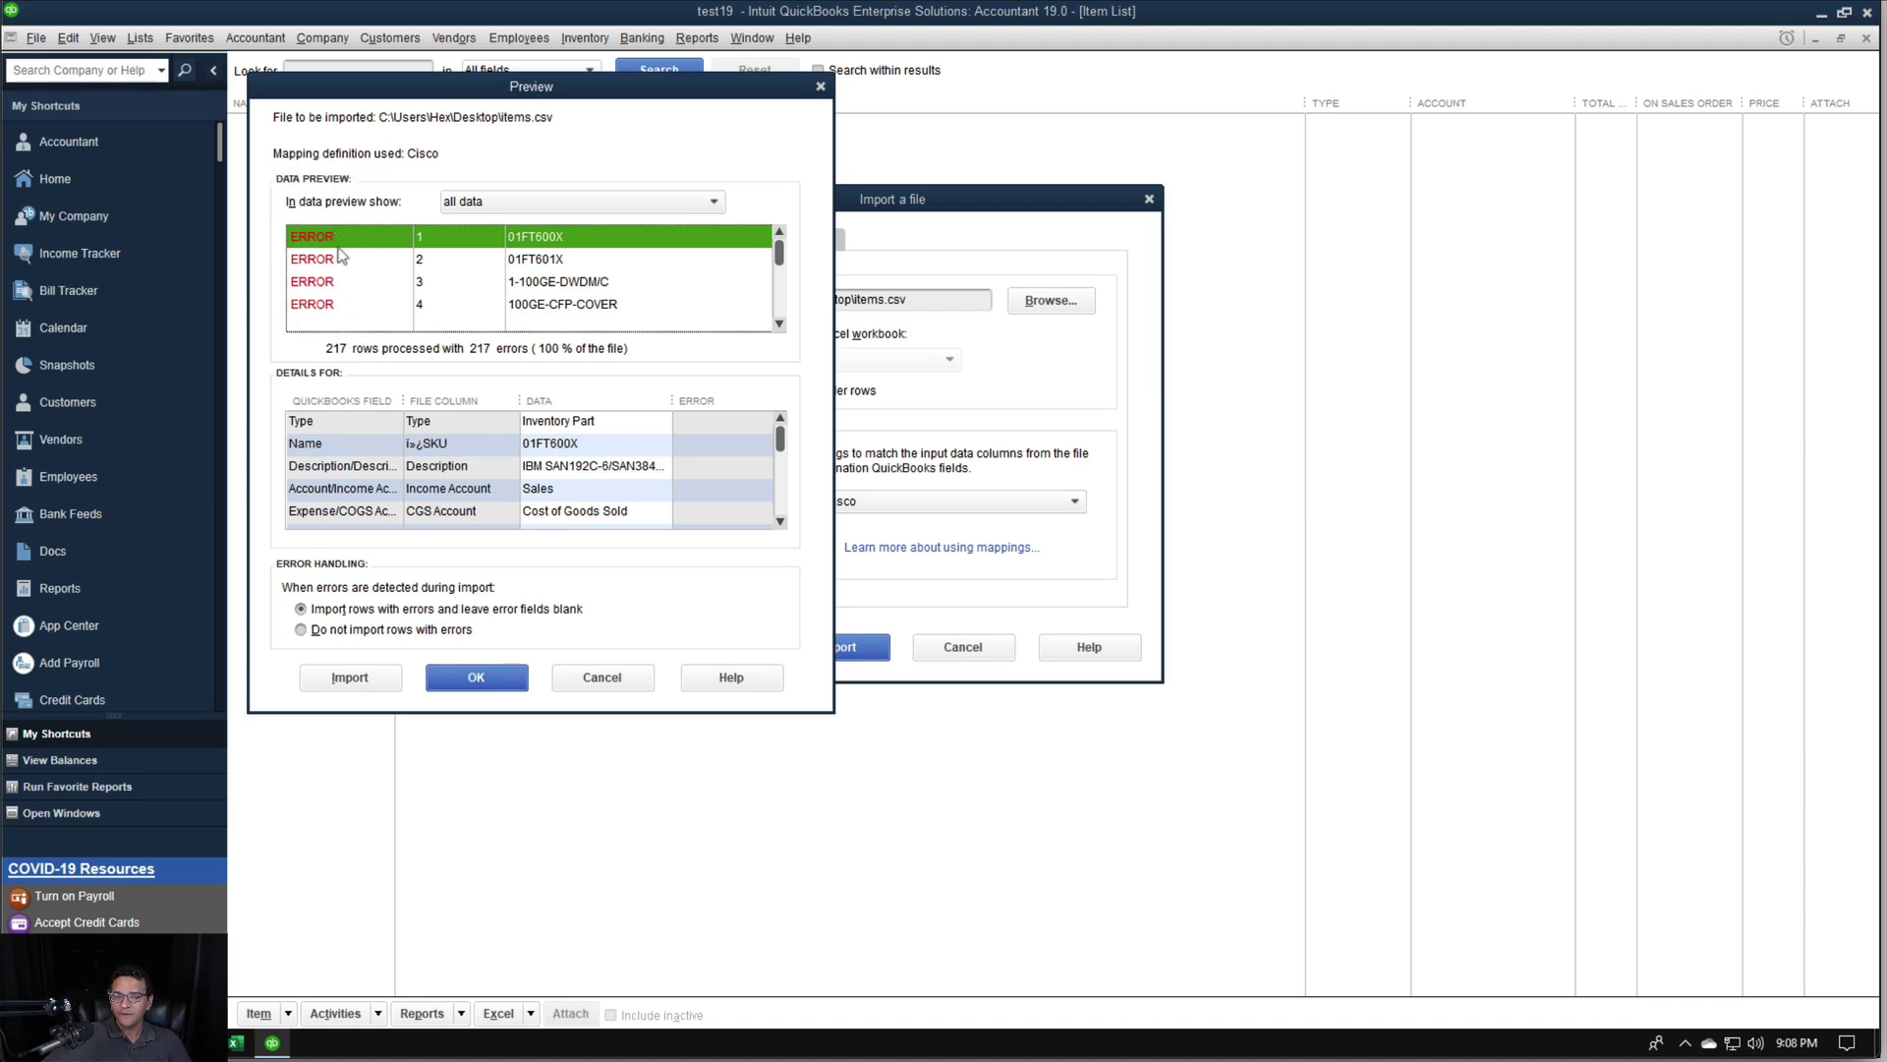
left_click_drag(781, 447, 791, 495)
left_click(495, 448)
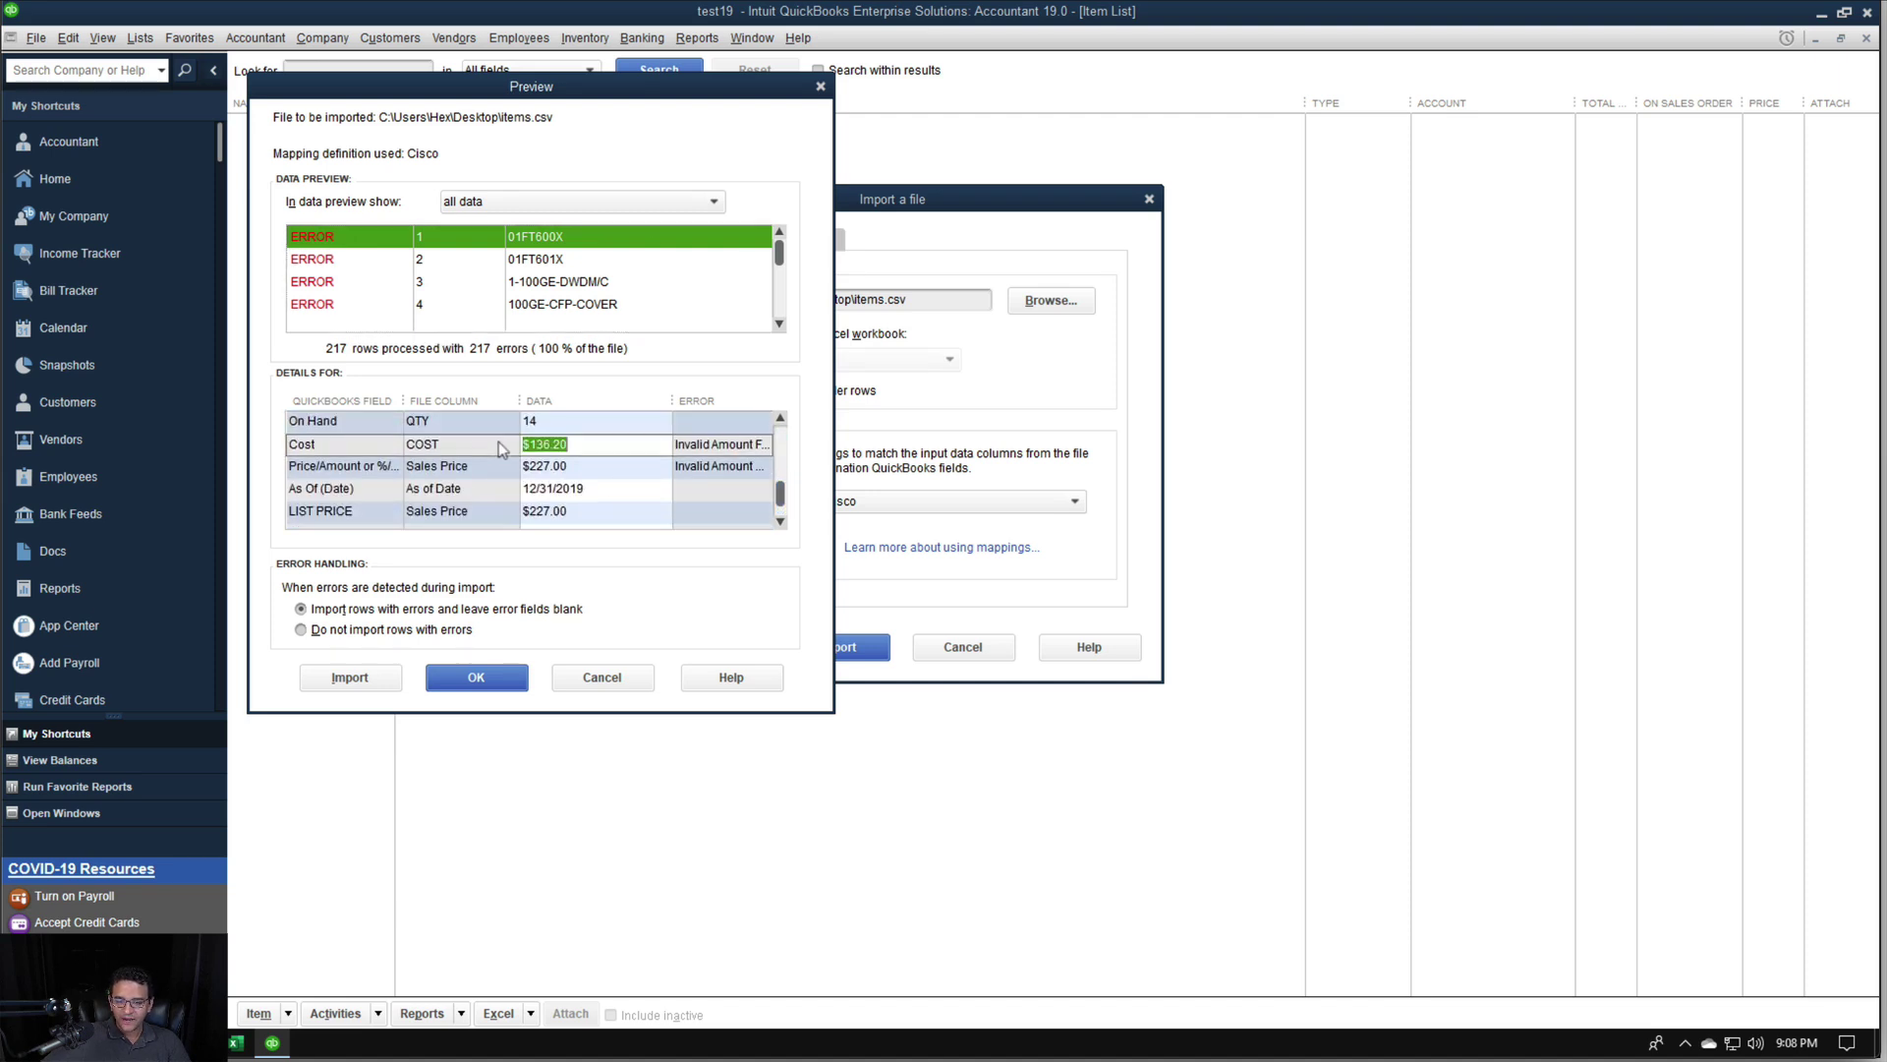
left_click_drag(584, 444, 556, 448)
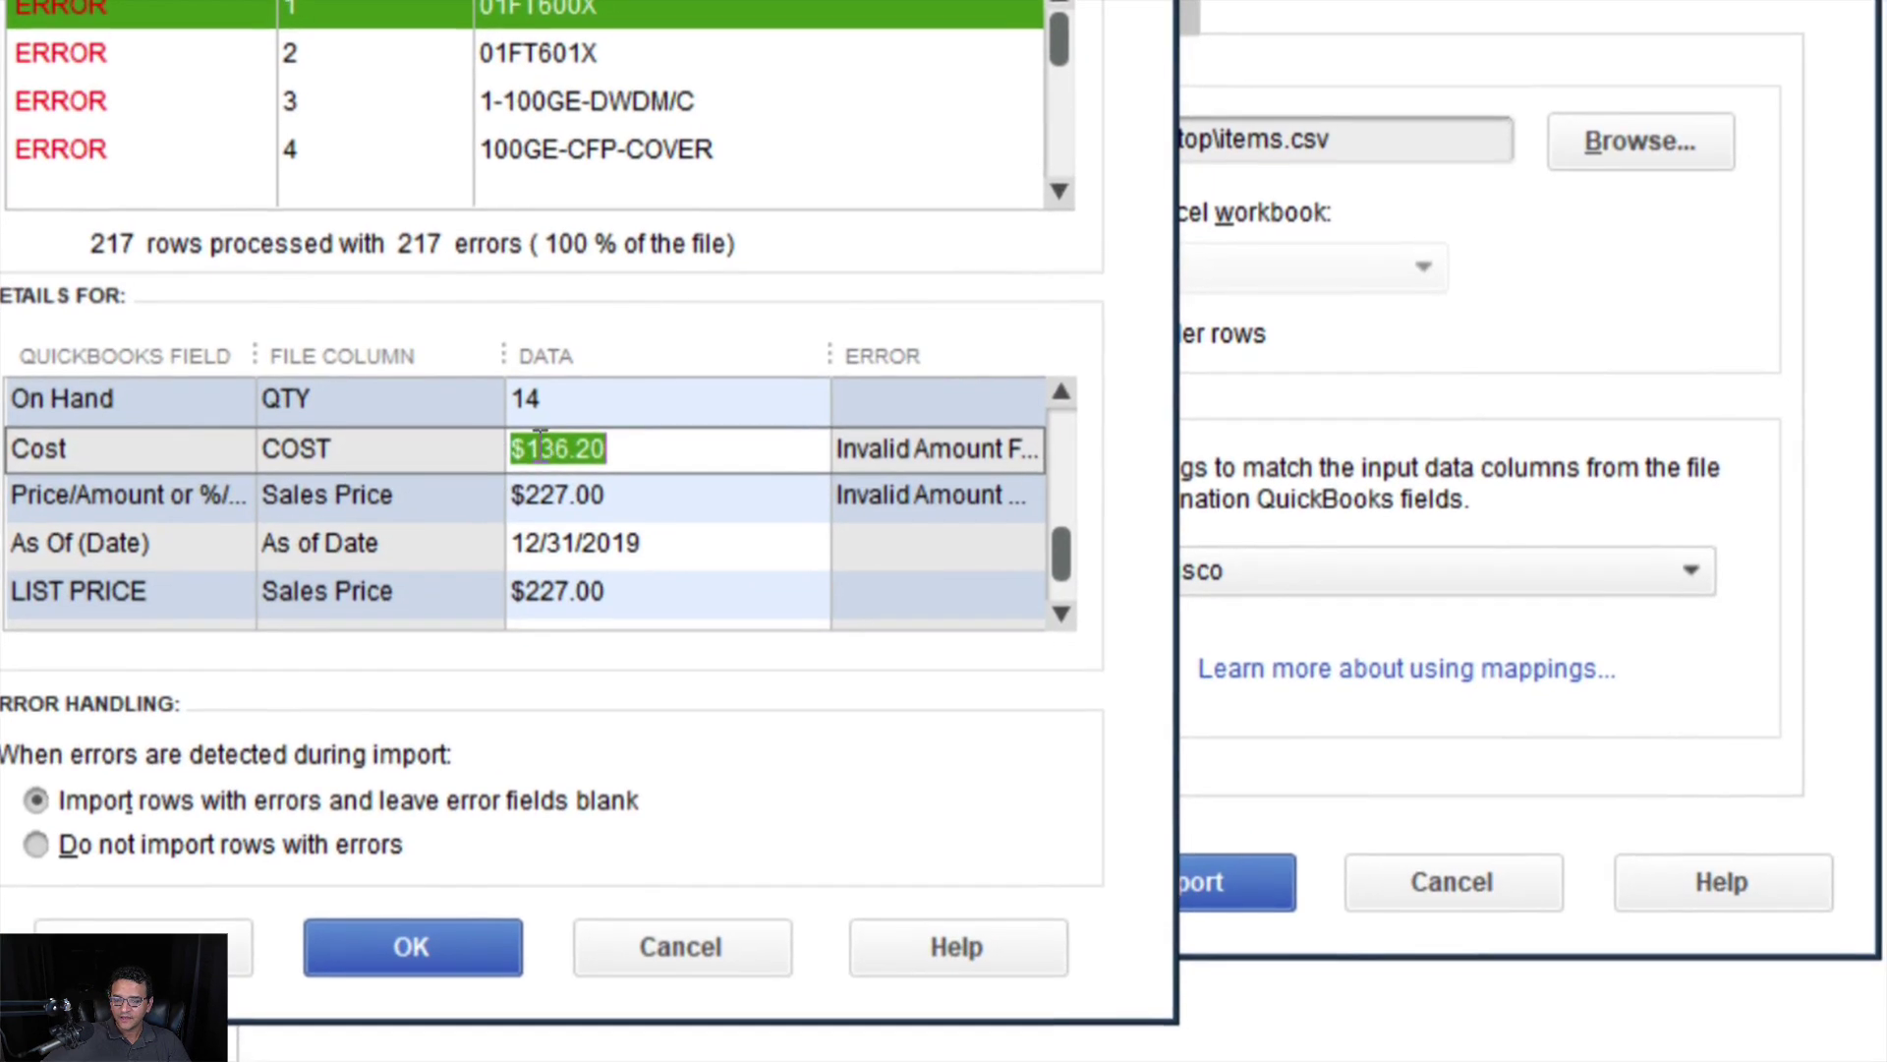
Examine the flagged cost and price values of the first item in the import preview, and close the preview
left_click_drag(529, 446, 497, 449)
left_click(528, 490)
left_click(527, 490)
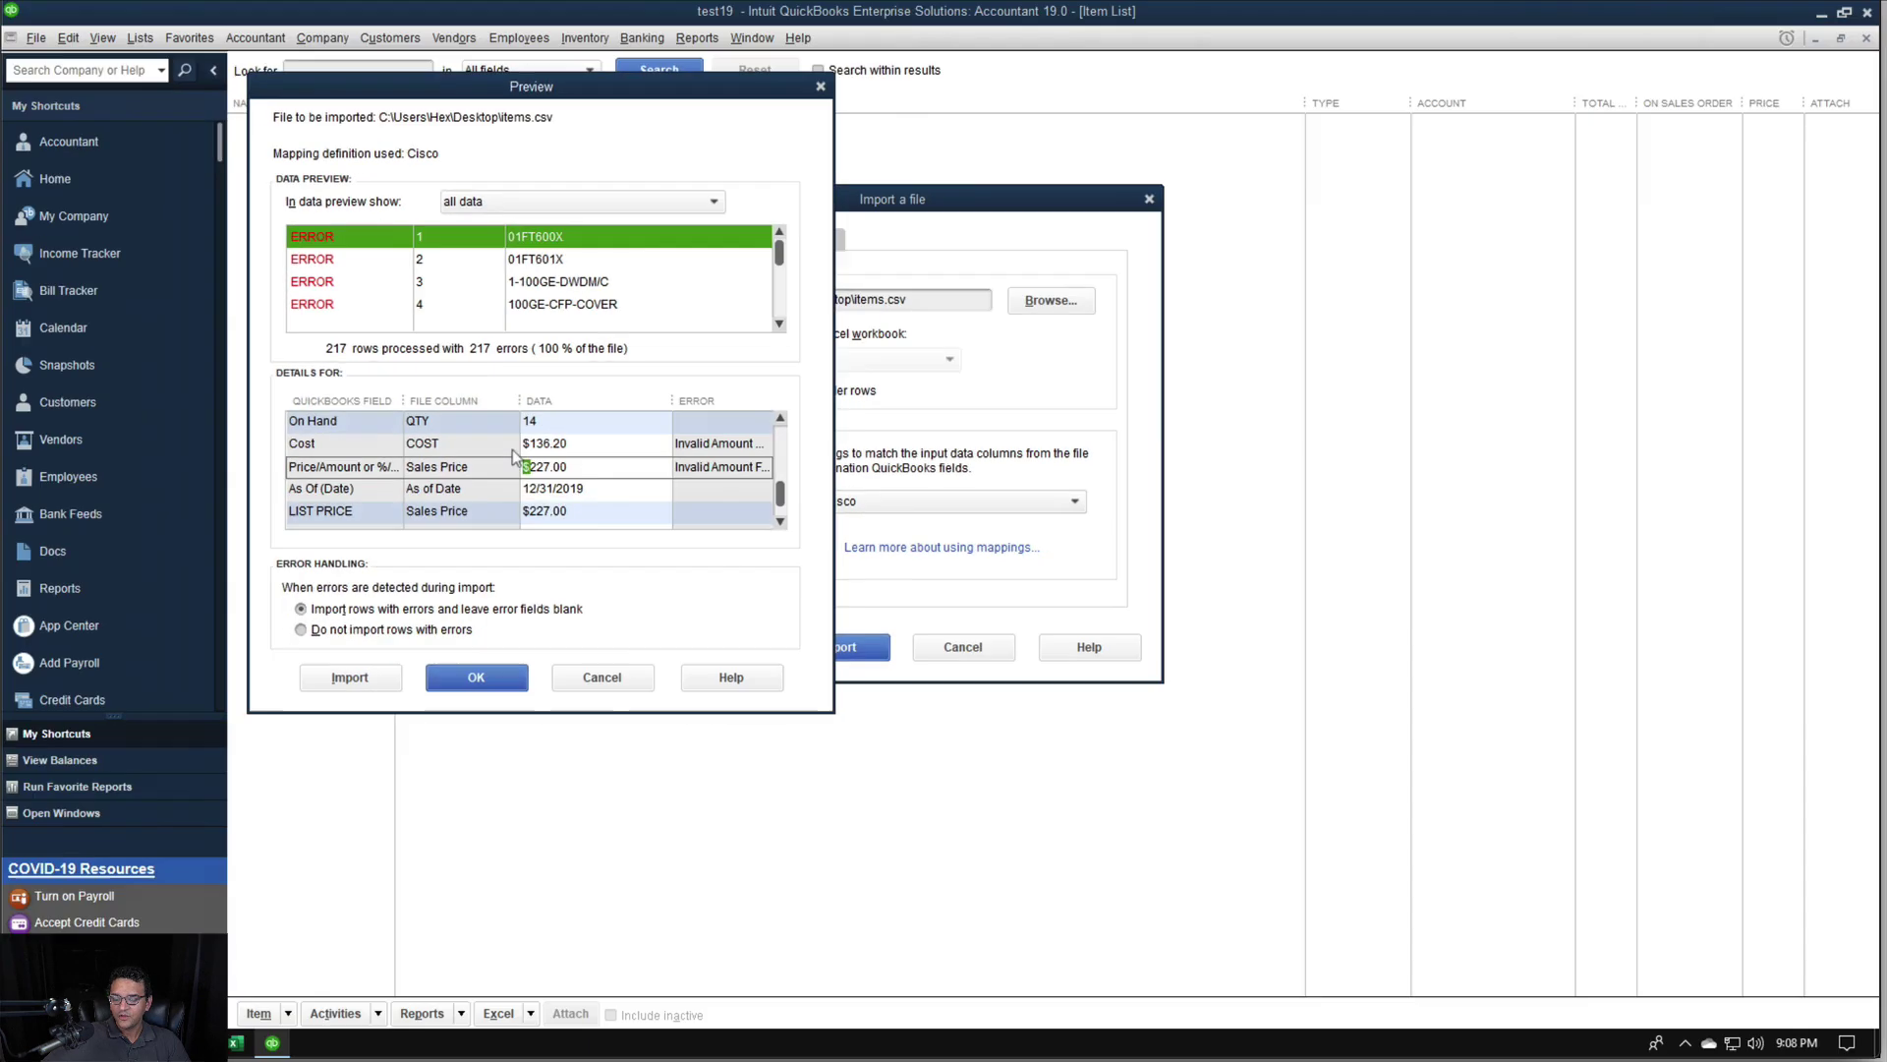
left_click(499, 681)
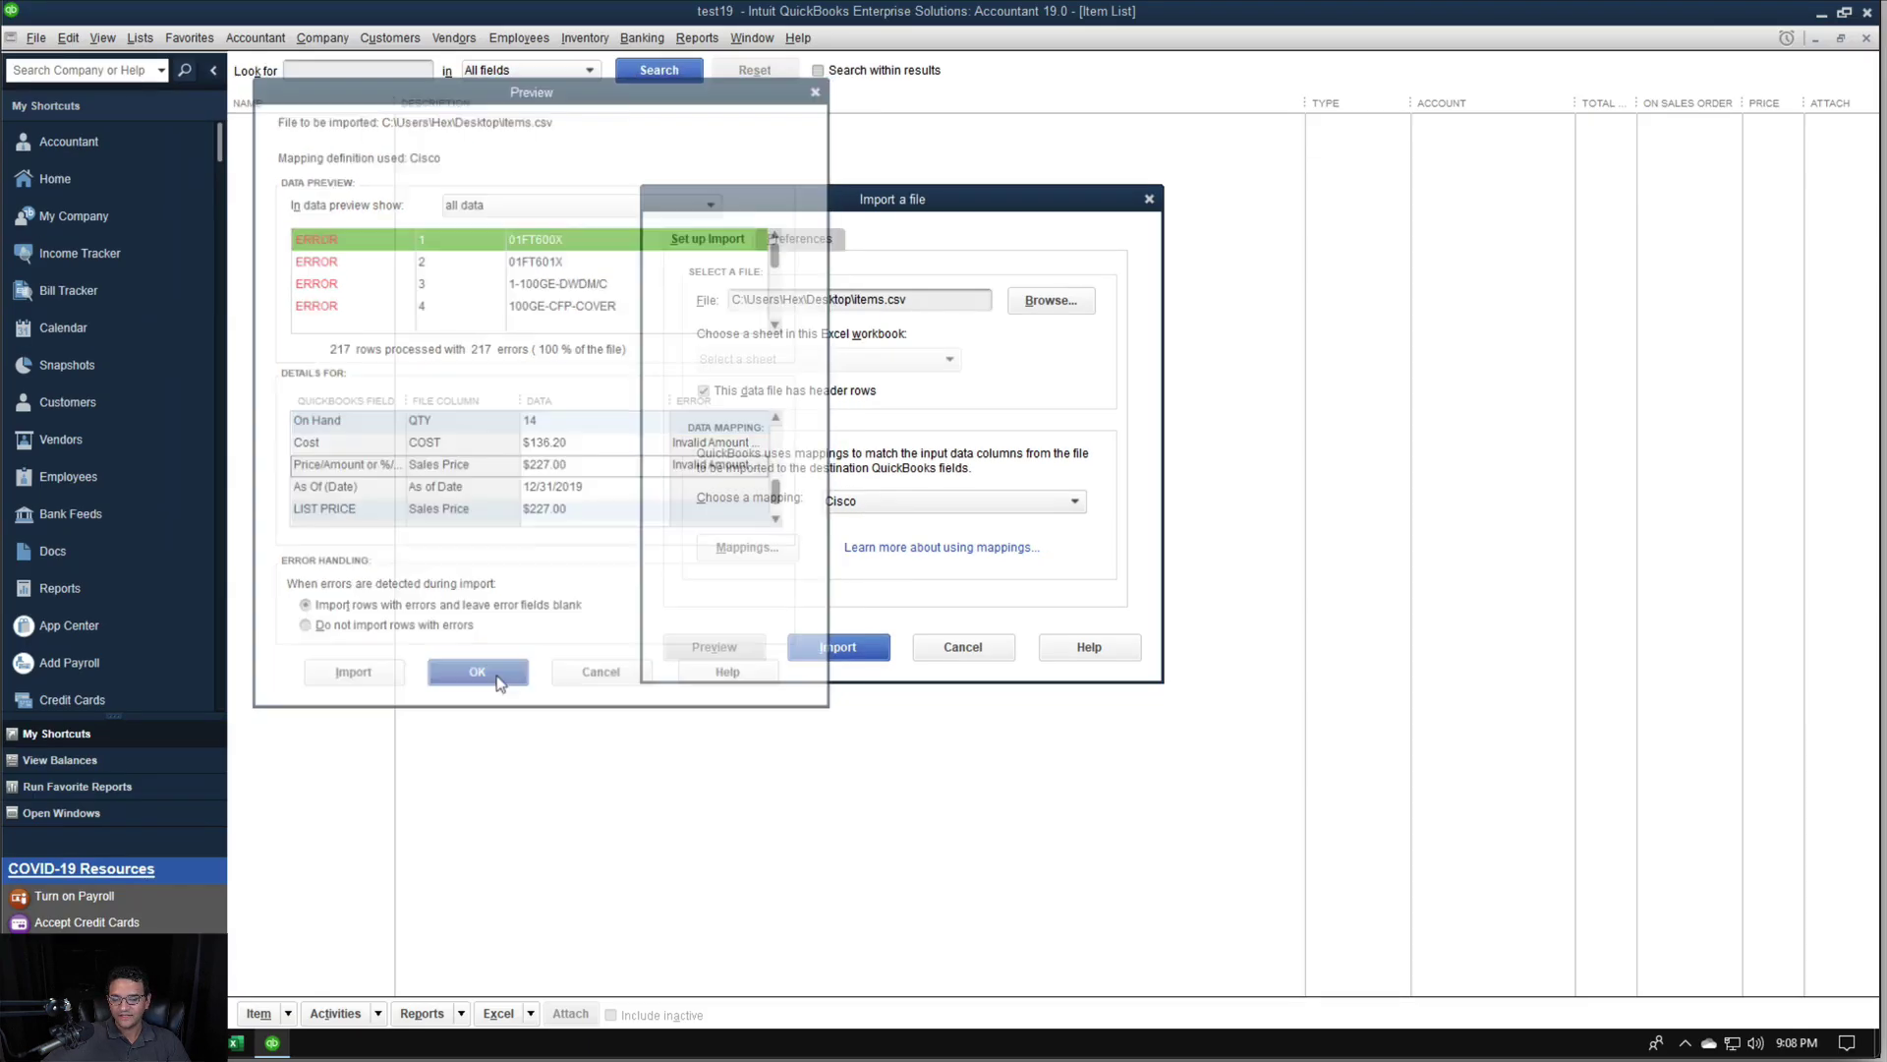
Switch to Excel, open items.csv, widen the COST column and set its number format to General
left_click(238, 1042)
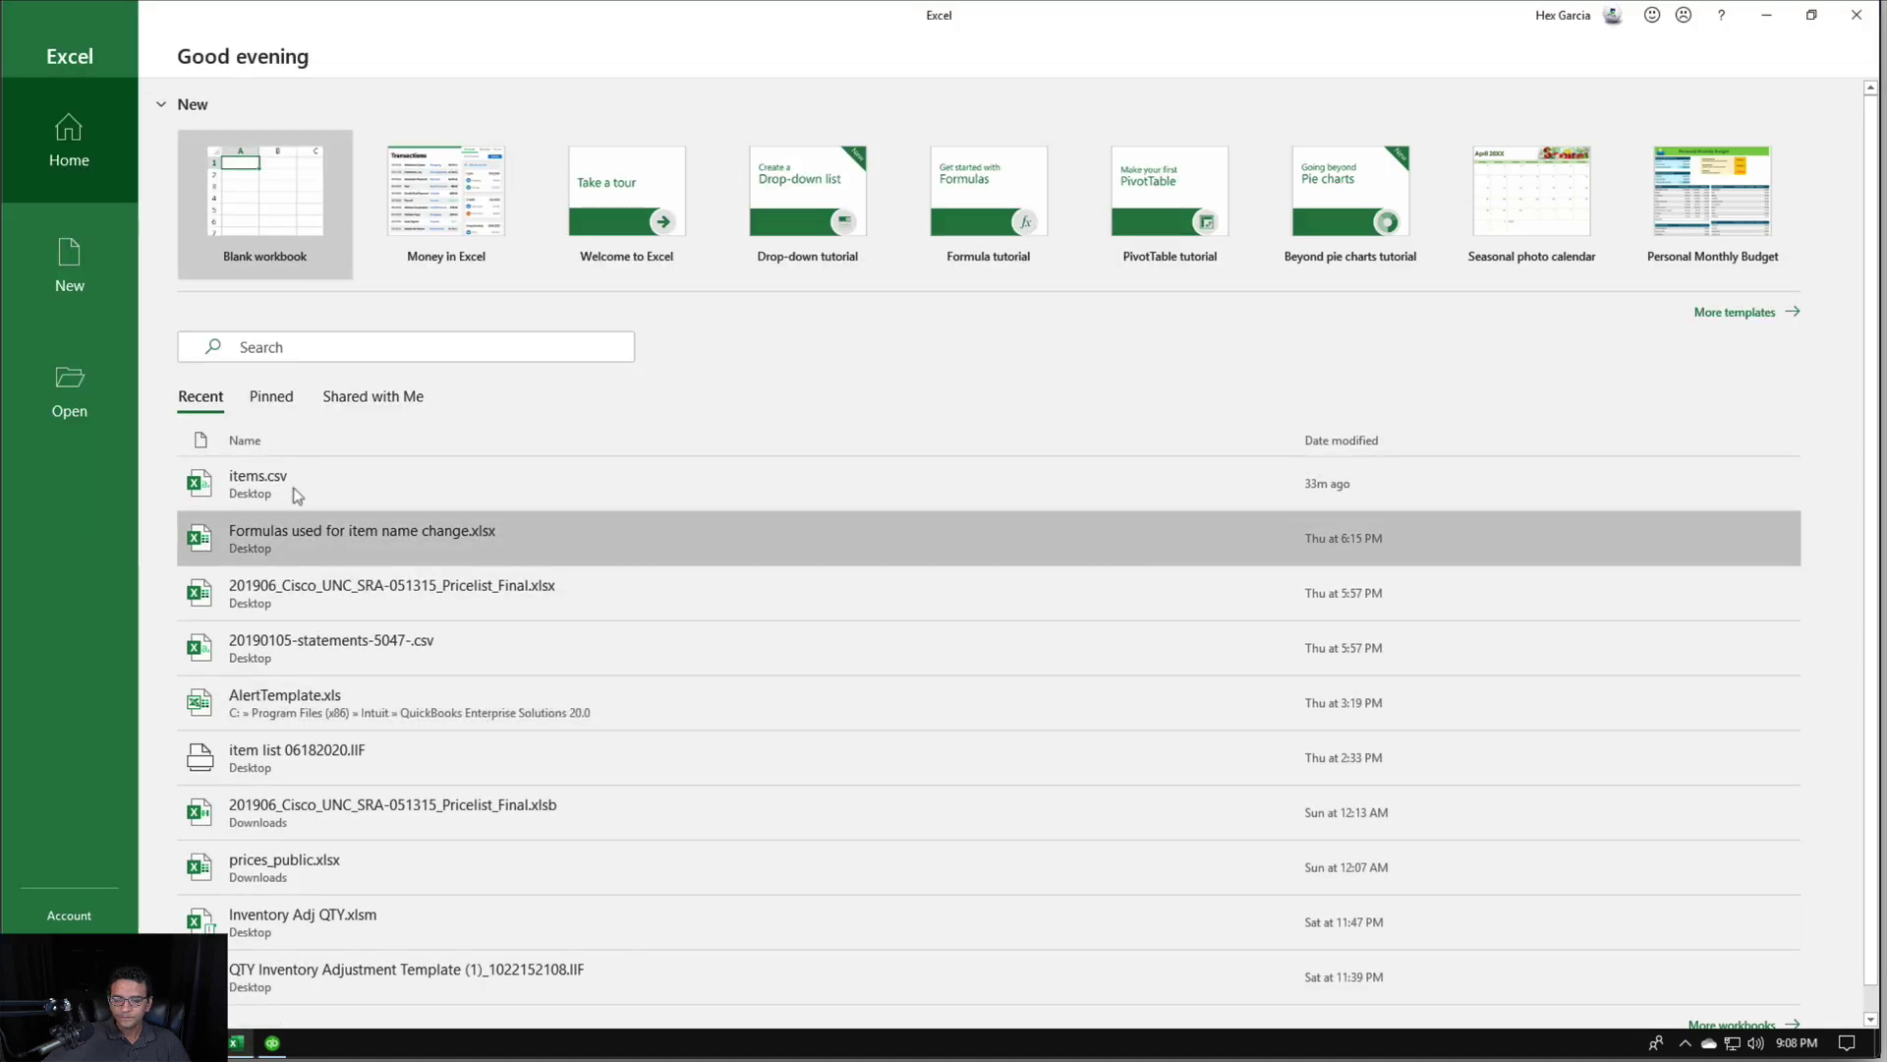
left_click(291, 492)
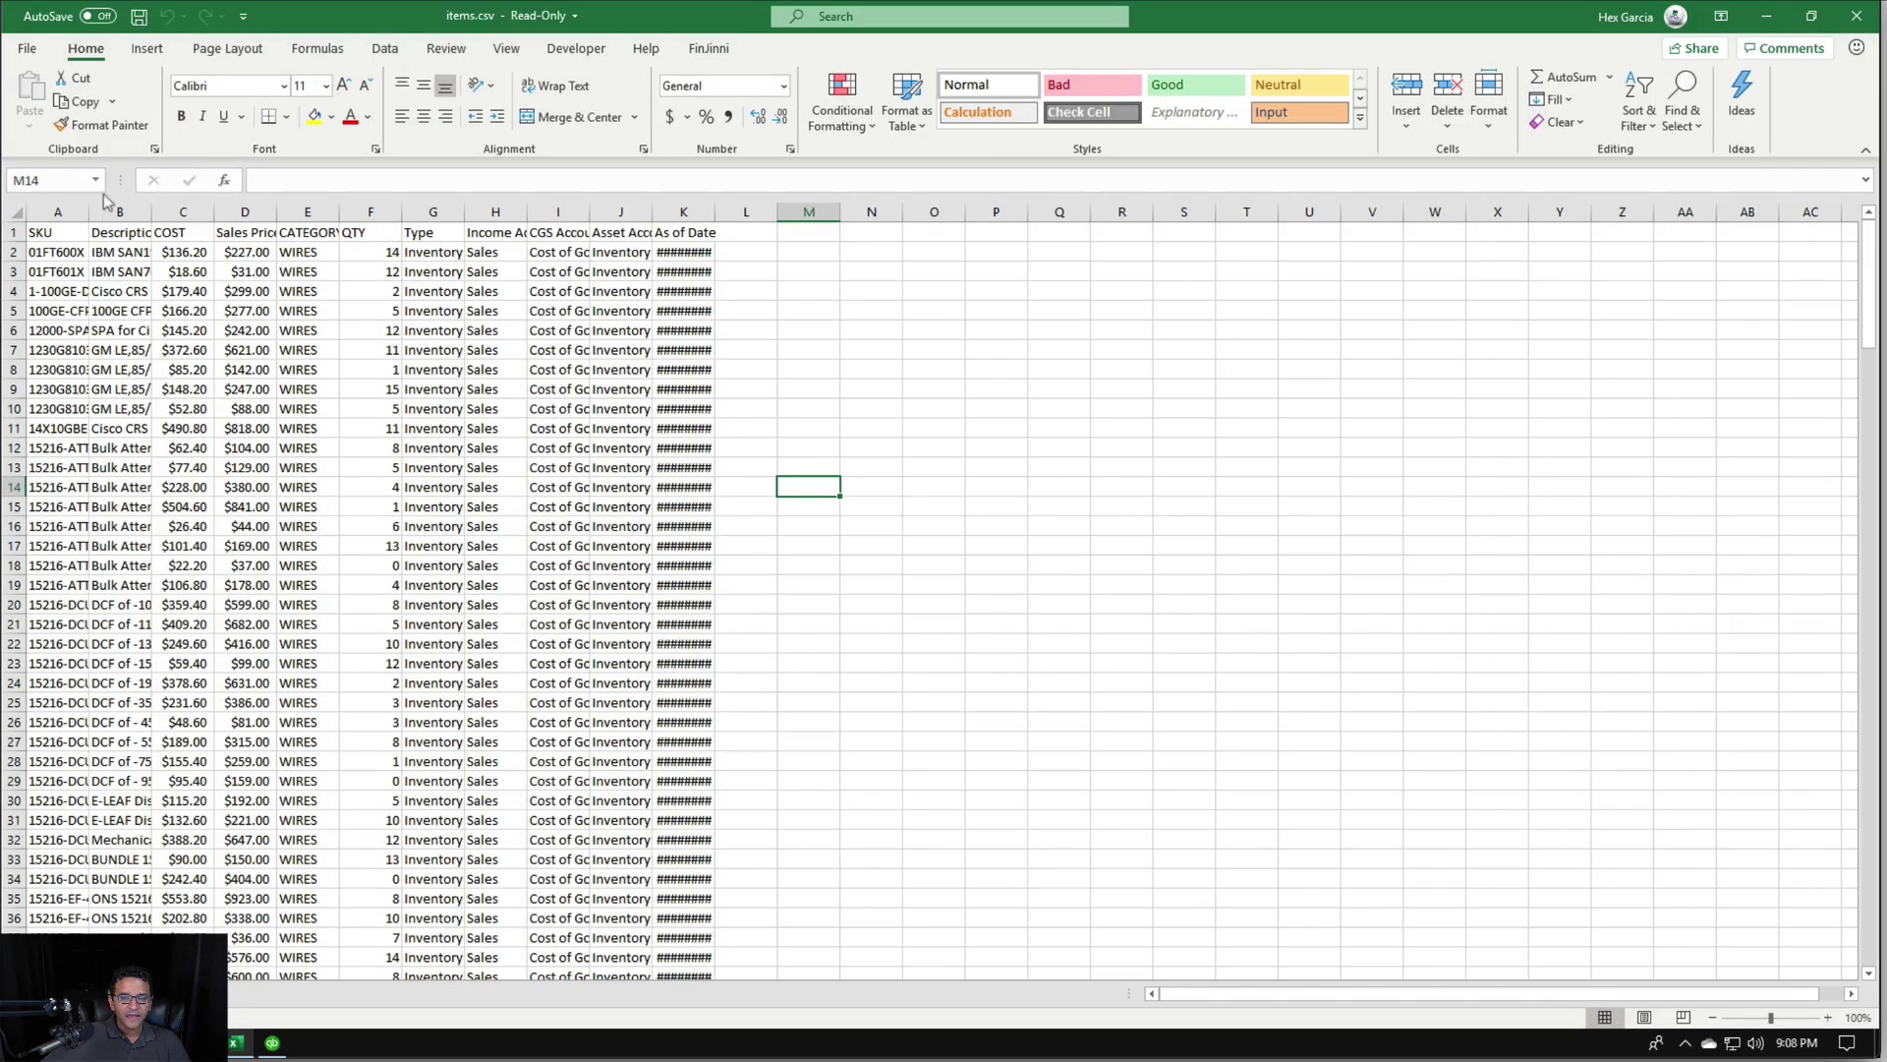
left_click(183, 212)
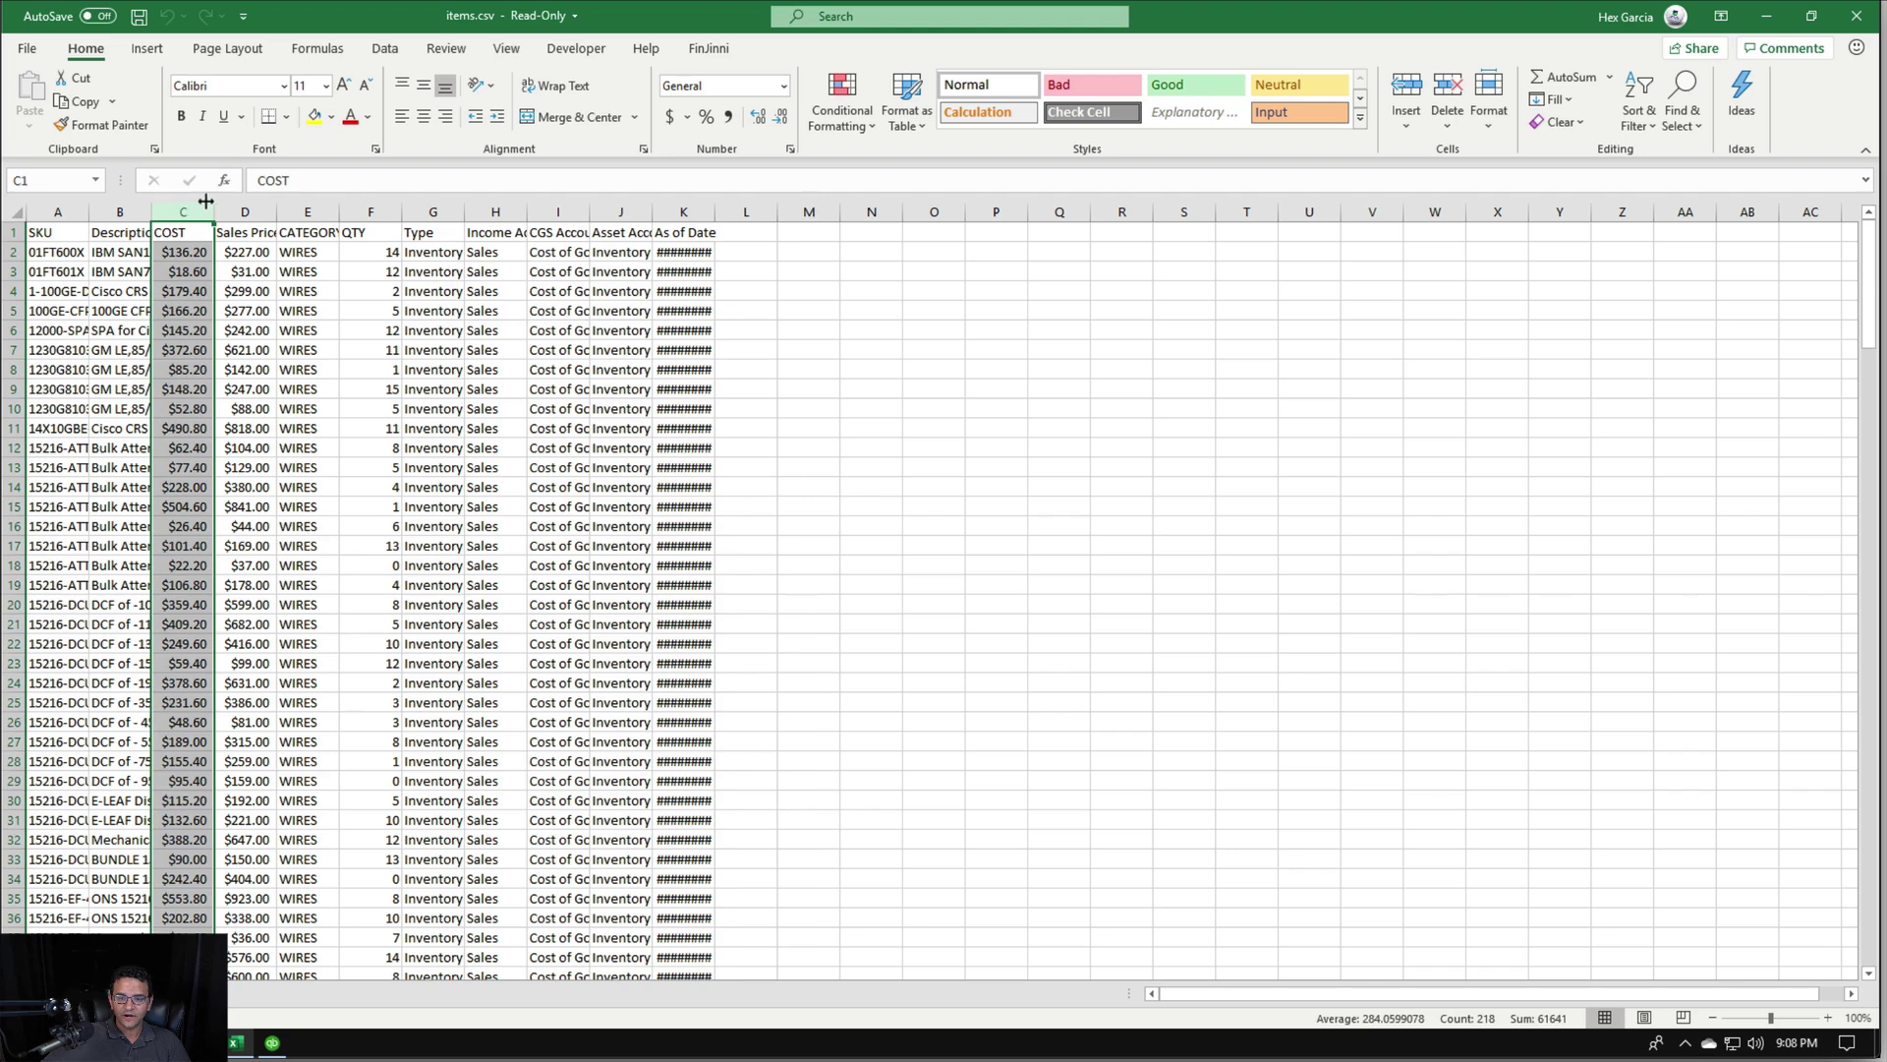
left_click_drag(204, 202, 281, 203)
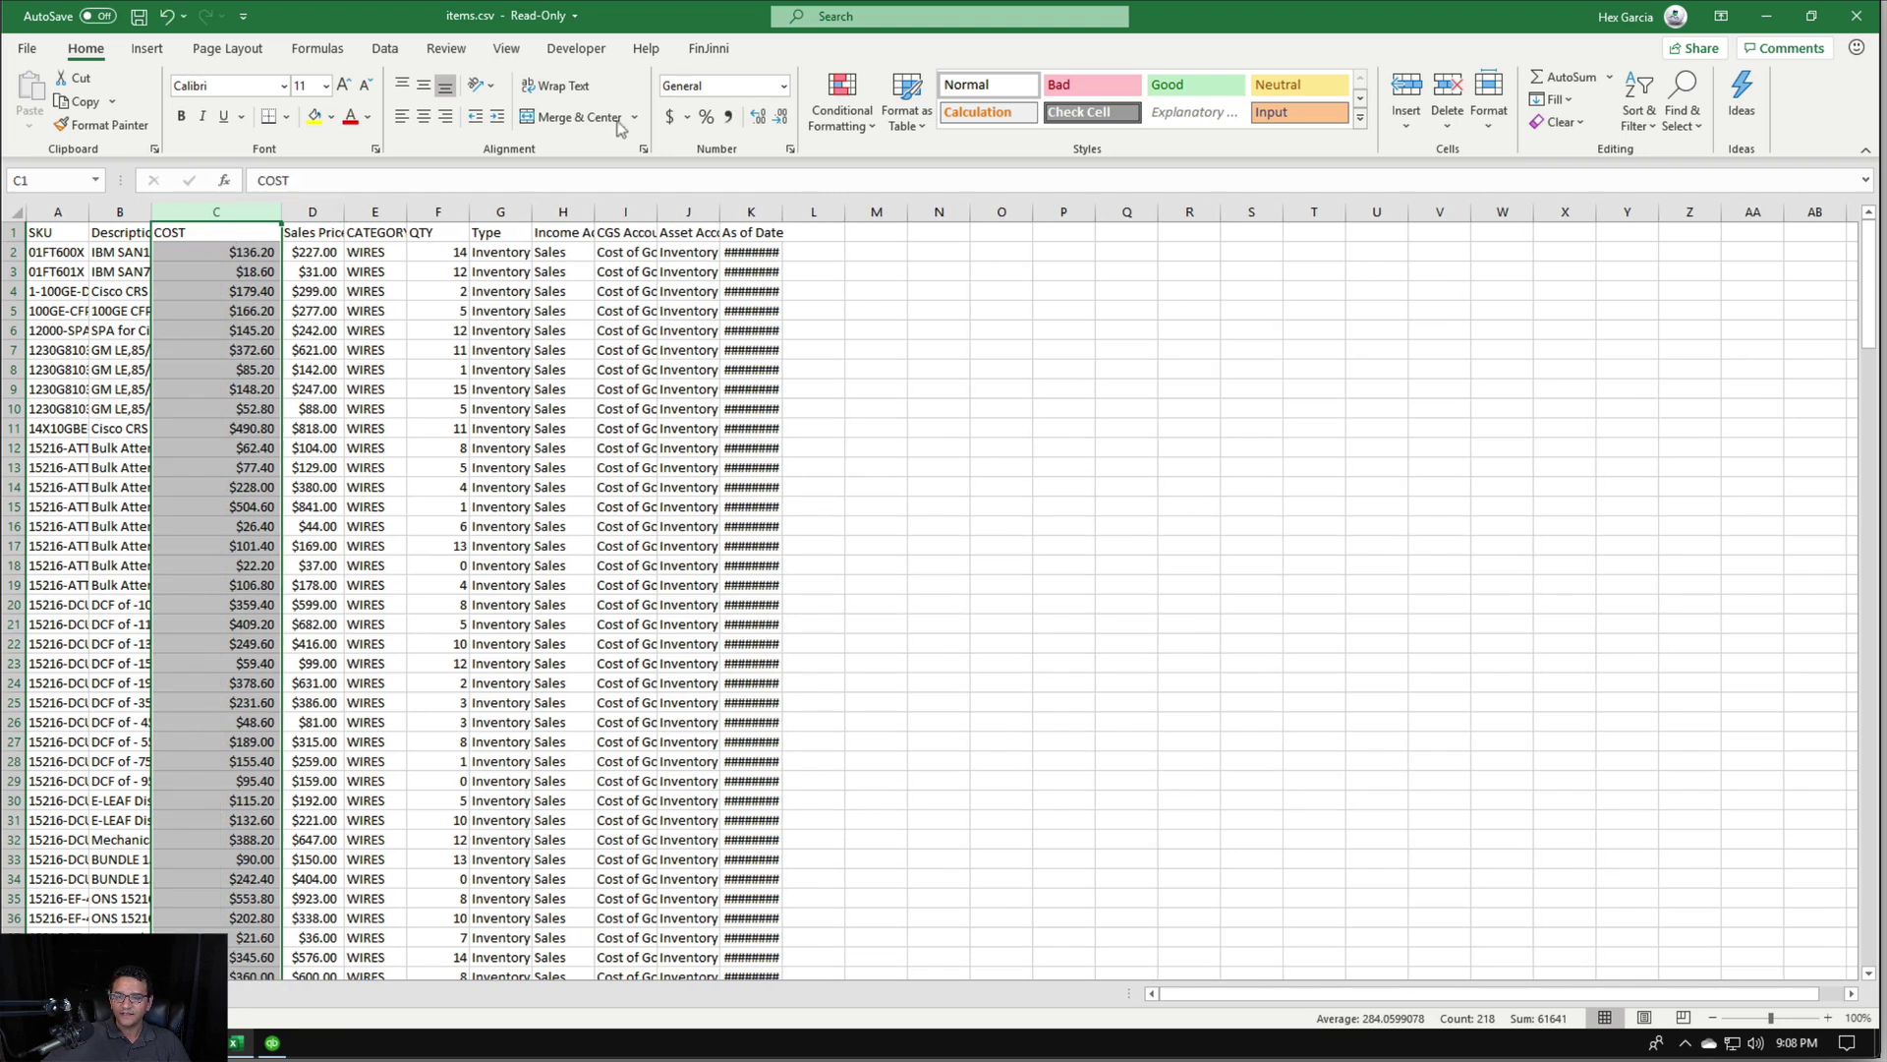
left_click(670, 119)
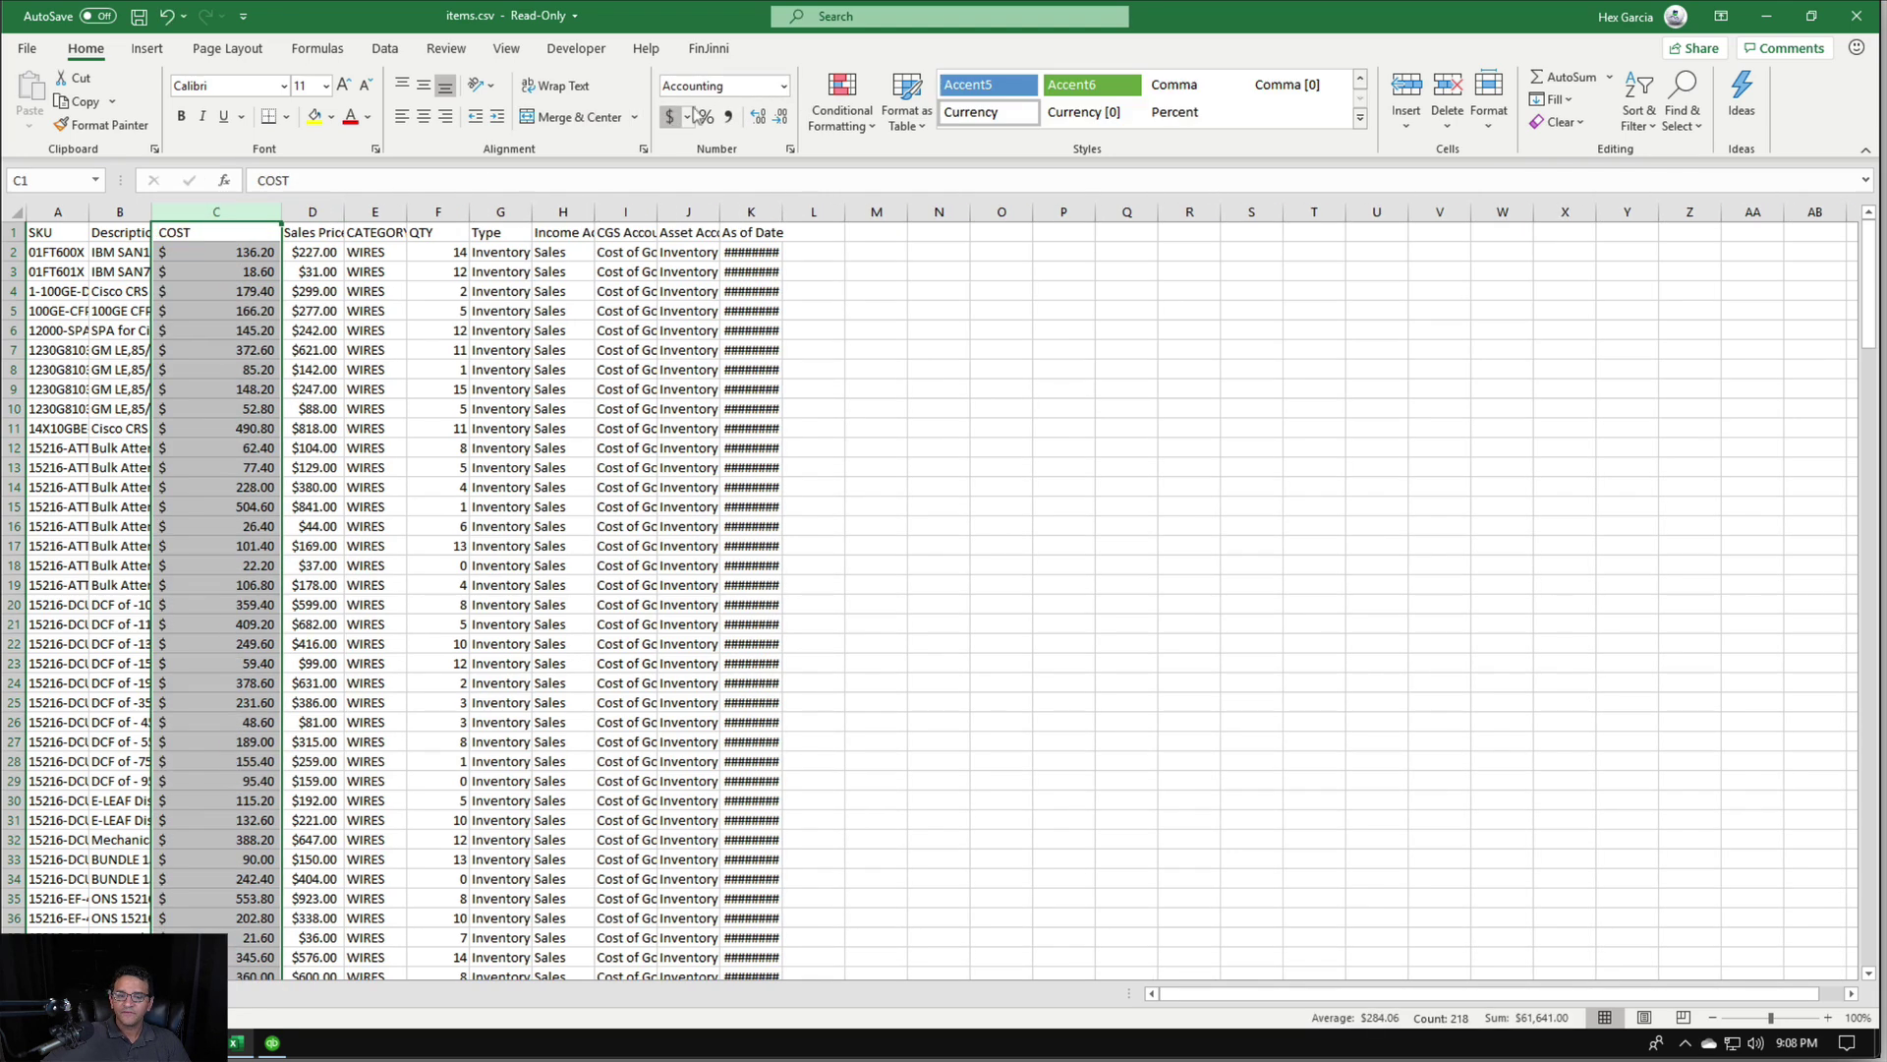
left_click(783, 86)
left_click(727, 131)
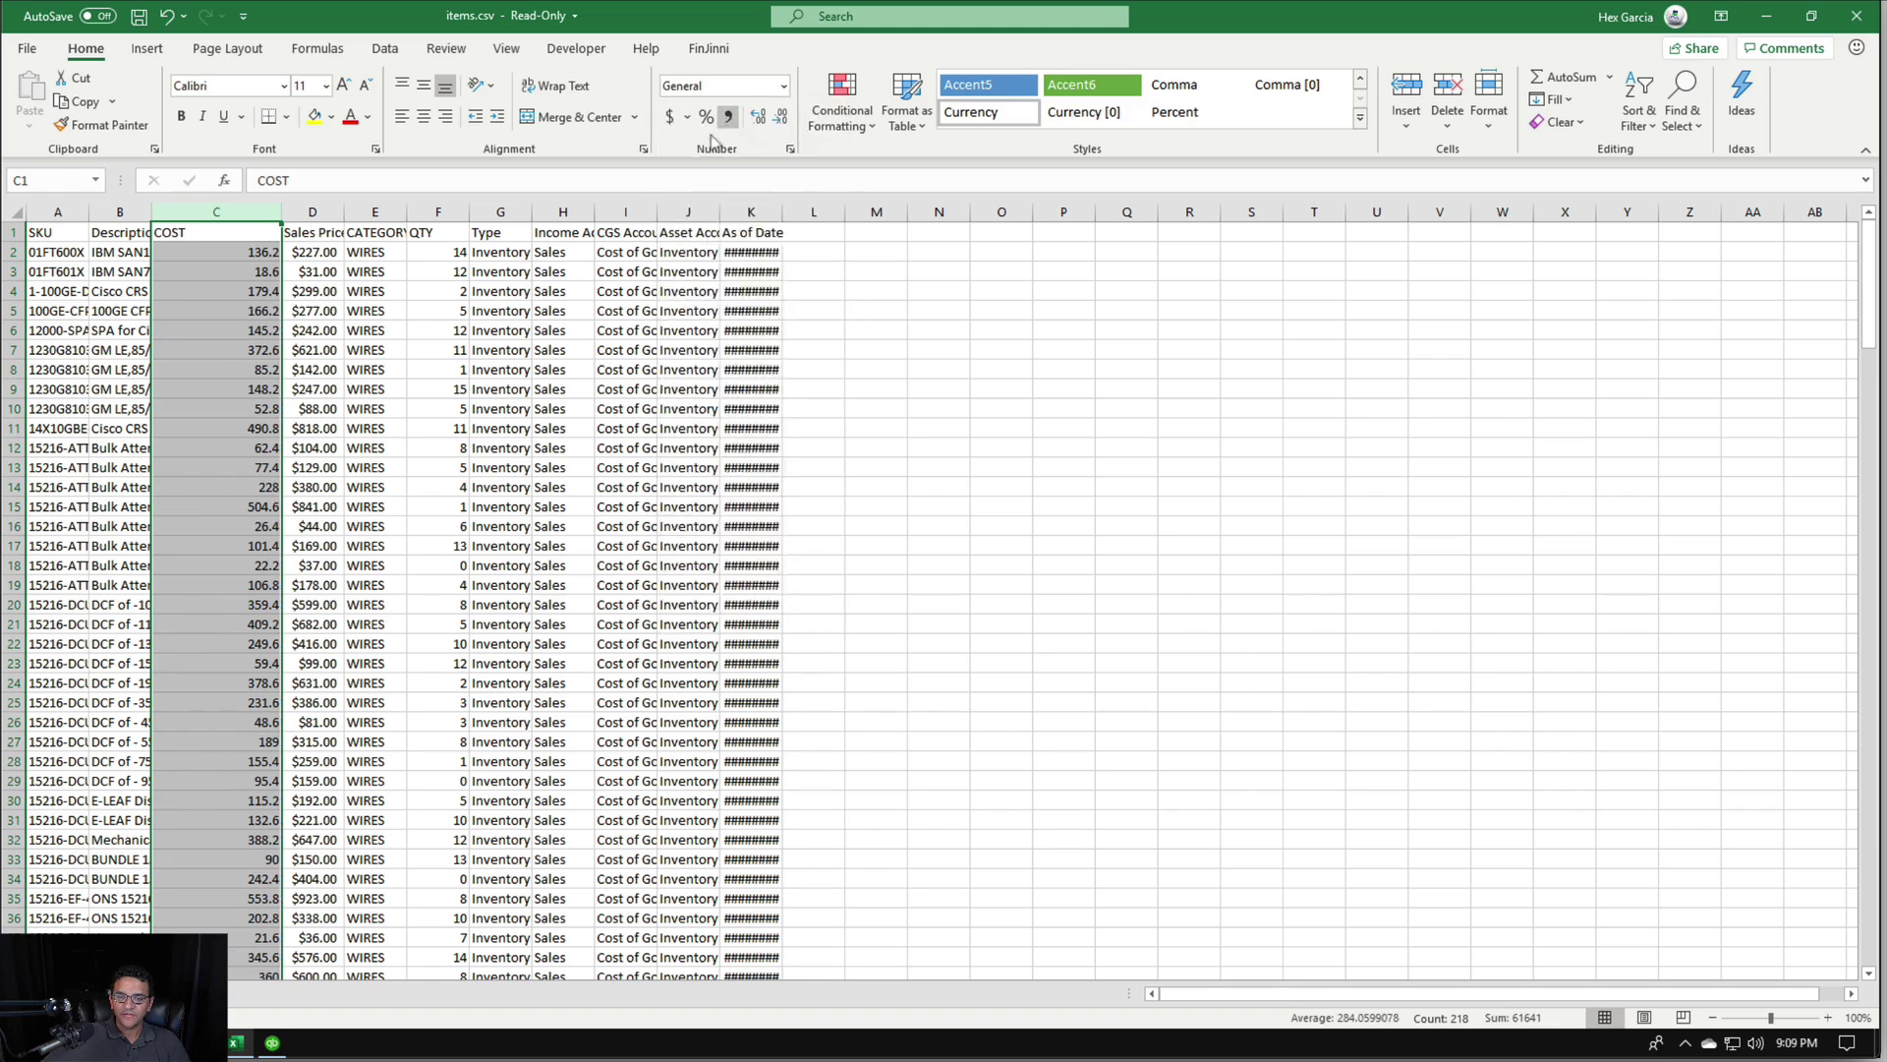
Set the number format of the Sales Price column to General
left_click(310, 193)
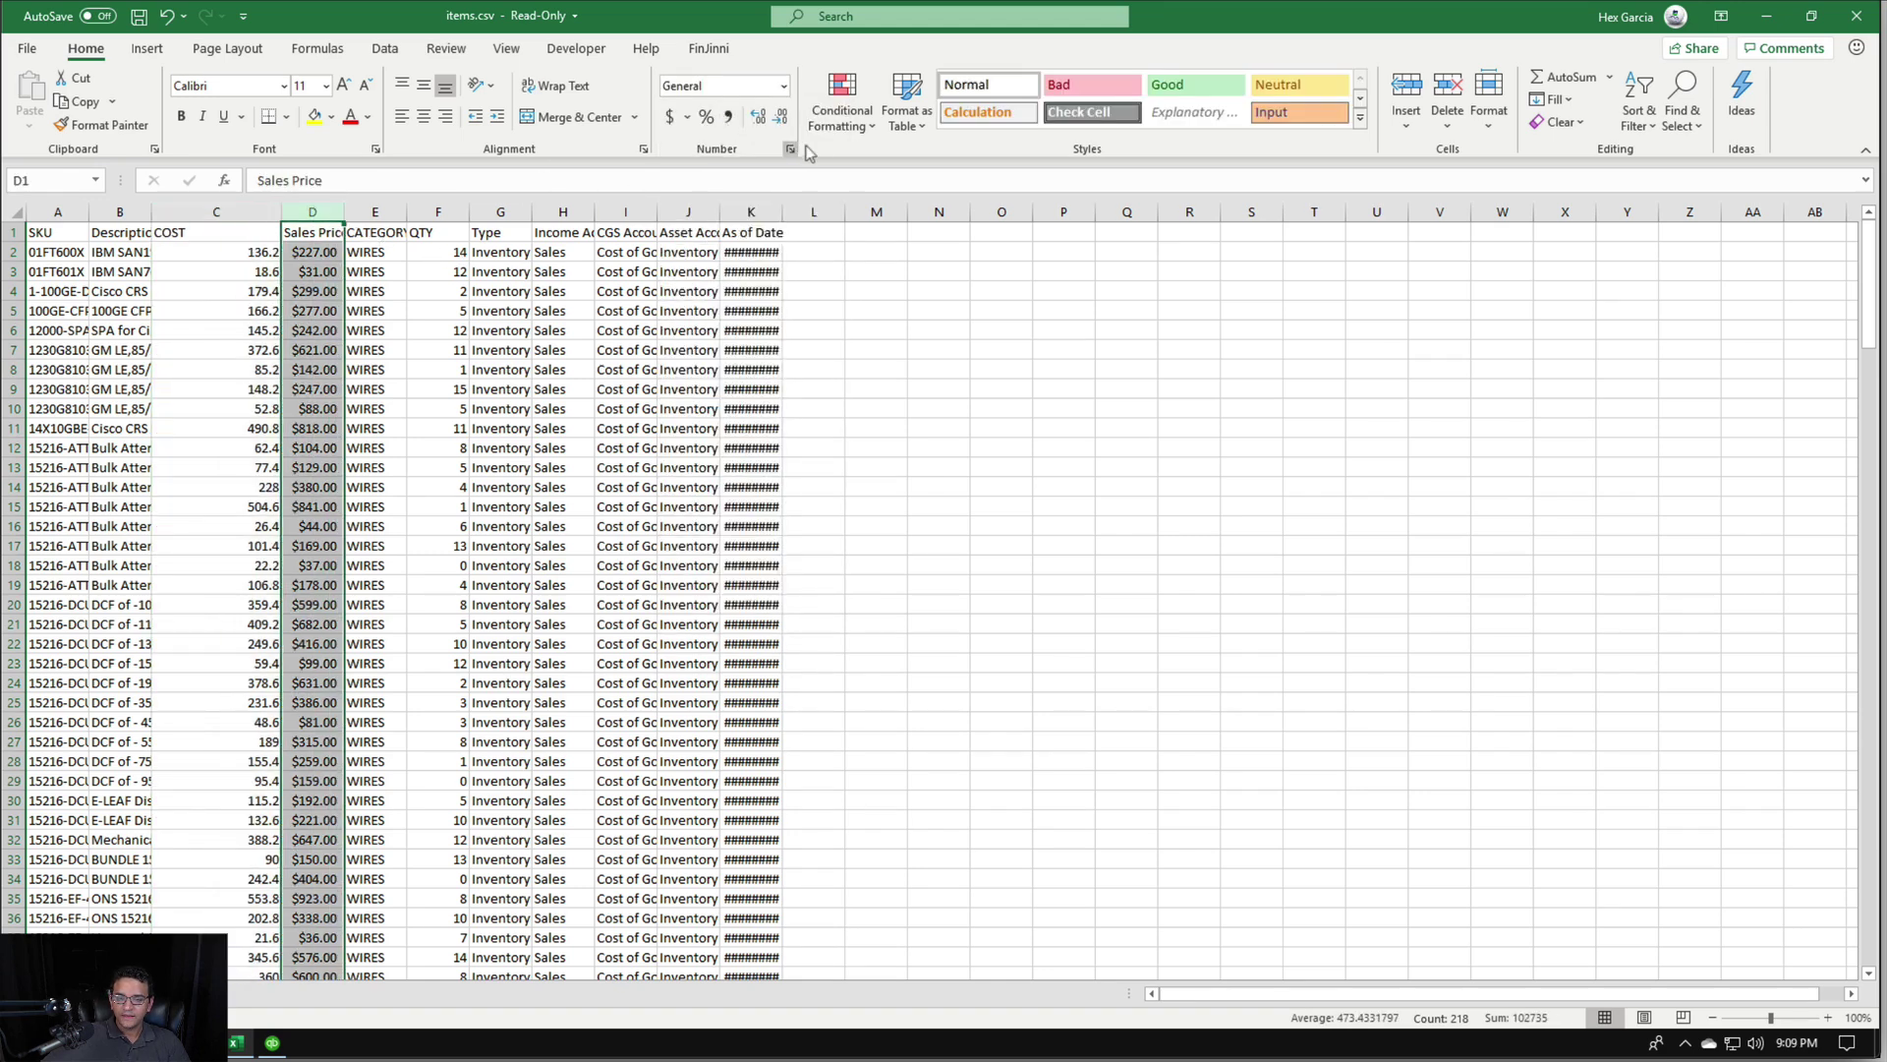
left_click(676, 117)
left_click(783, 85)
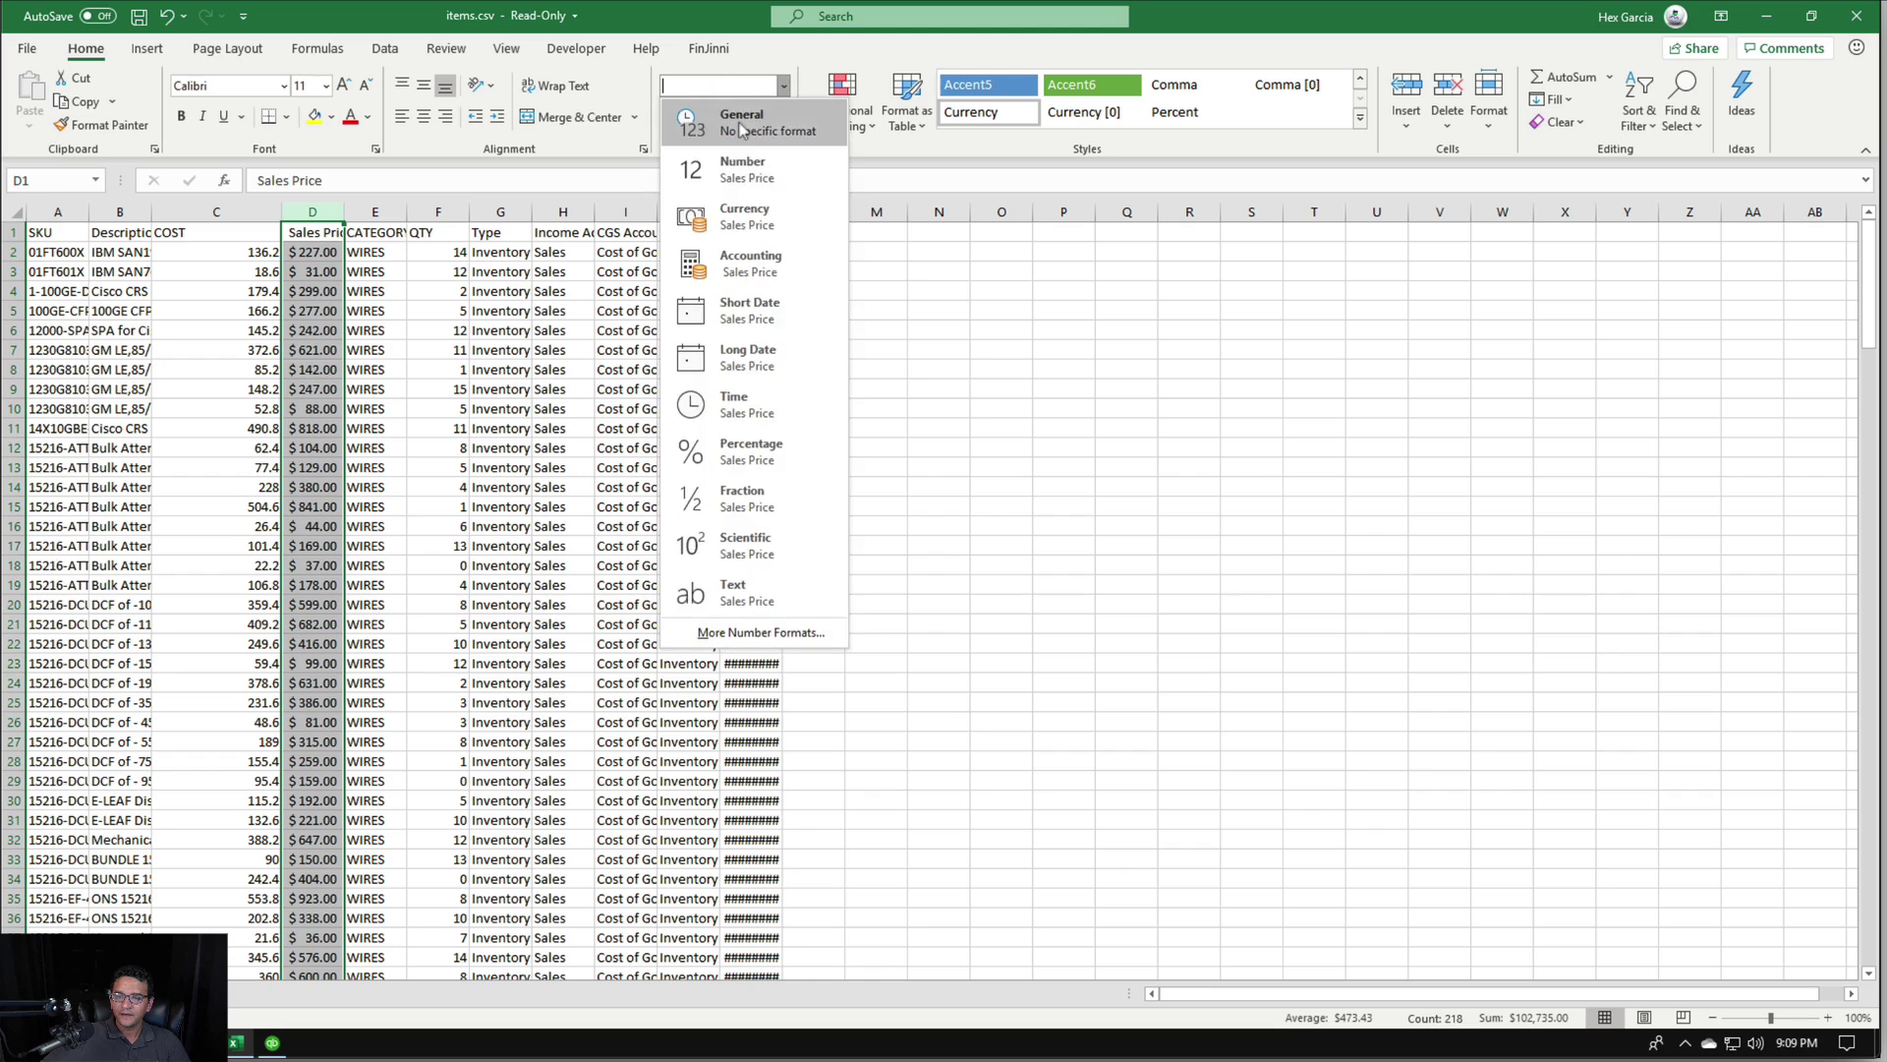
left_click(741, 131)
Widen the As of Date column and format it as Short Date
left_click_drag(783, 211, 853, 211)
left_click(773, 203)
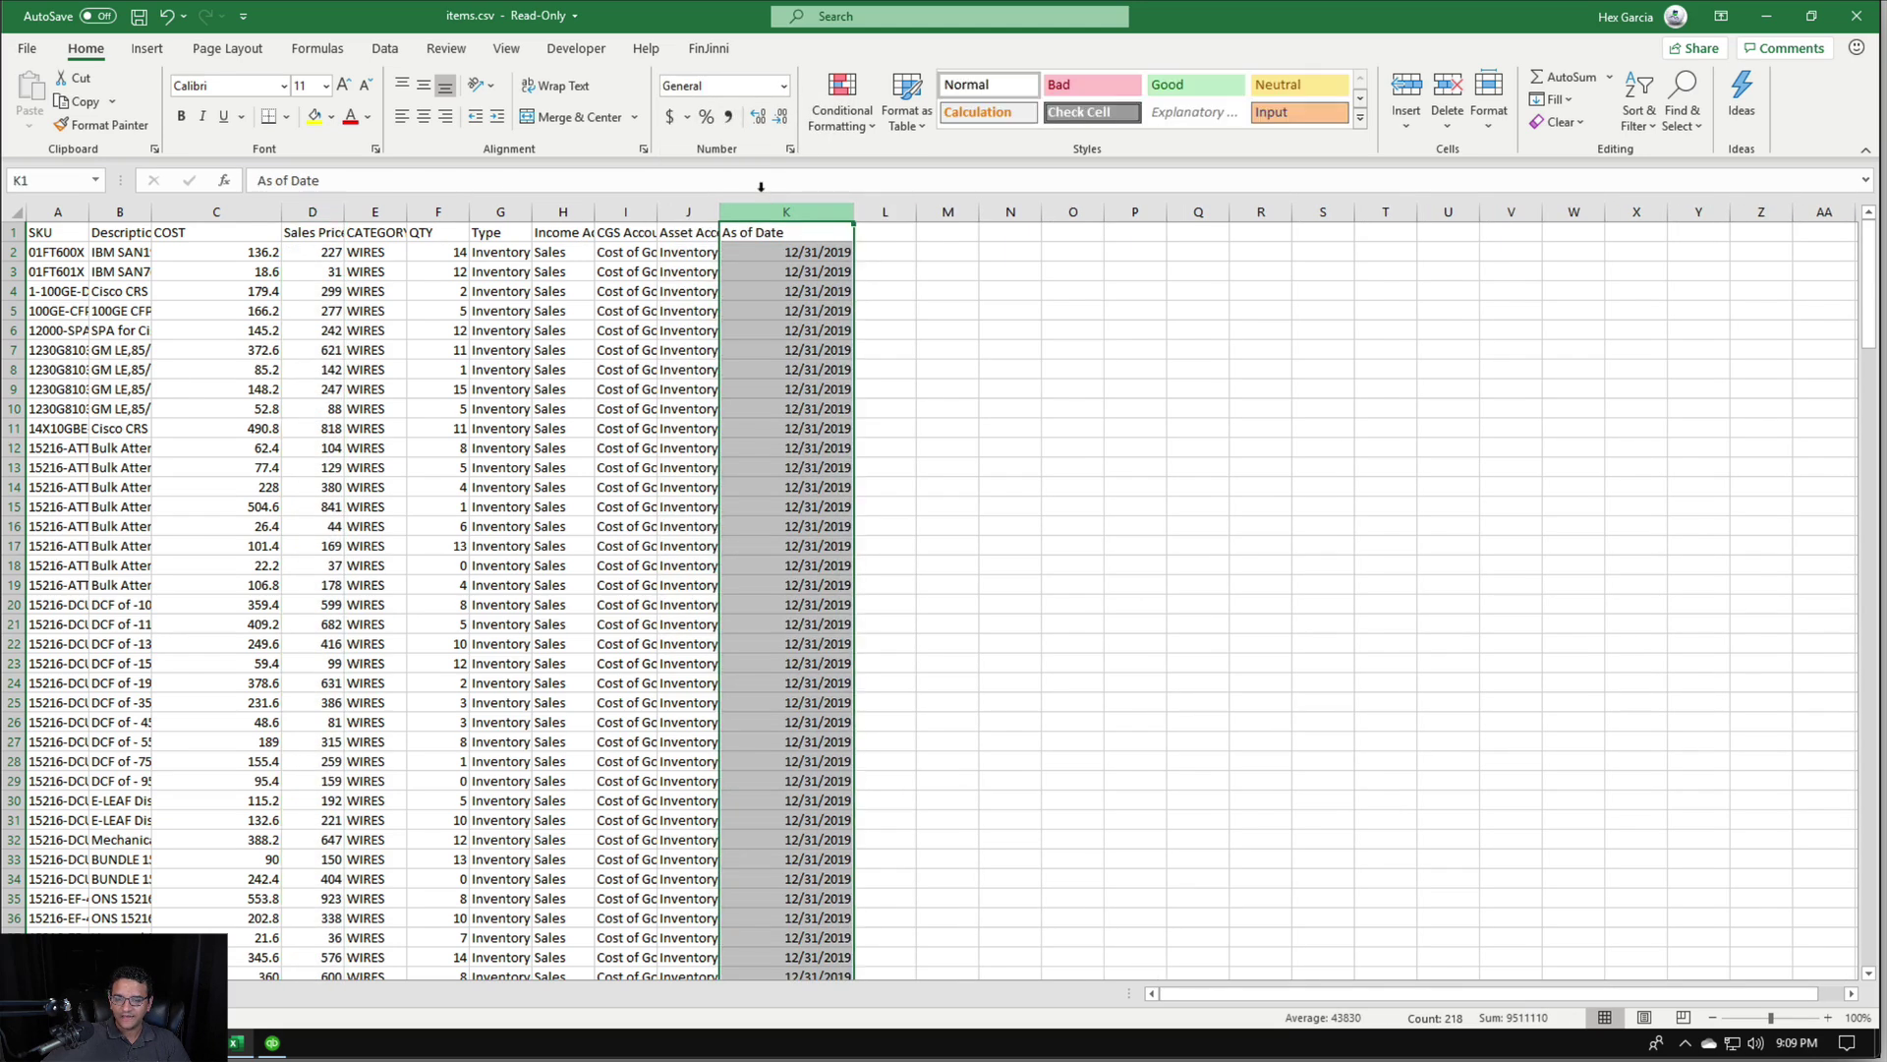
left_click(783, 86)
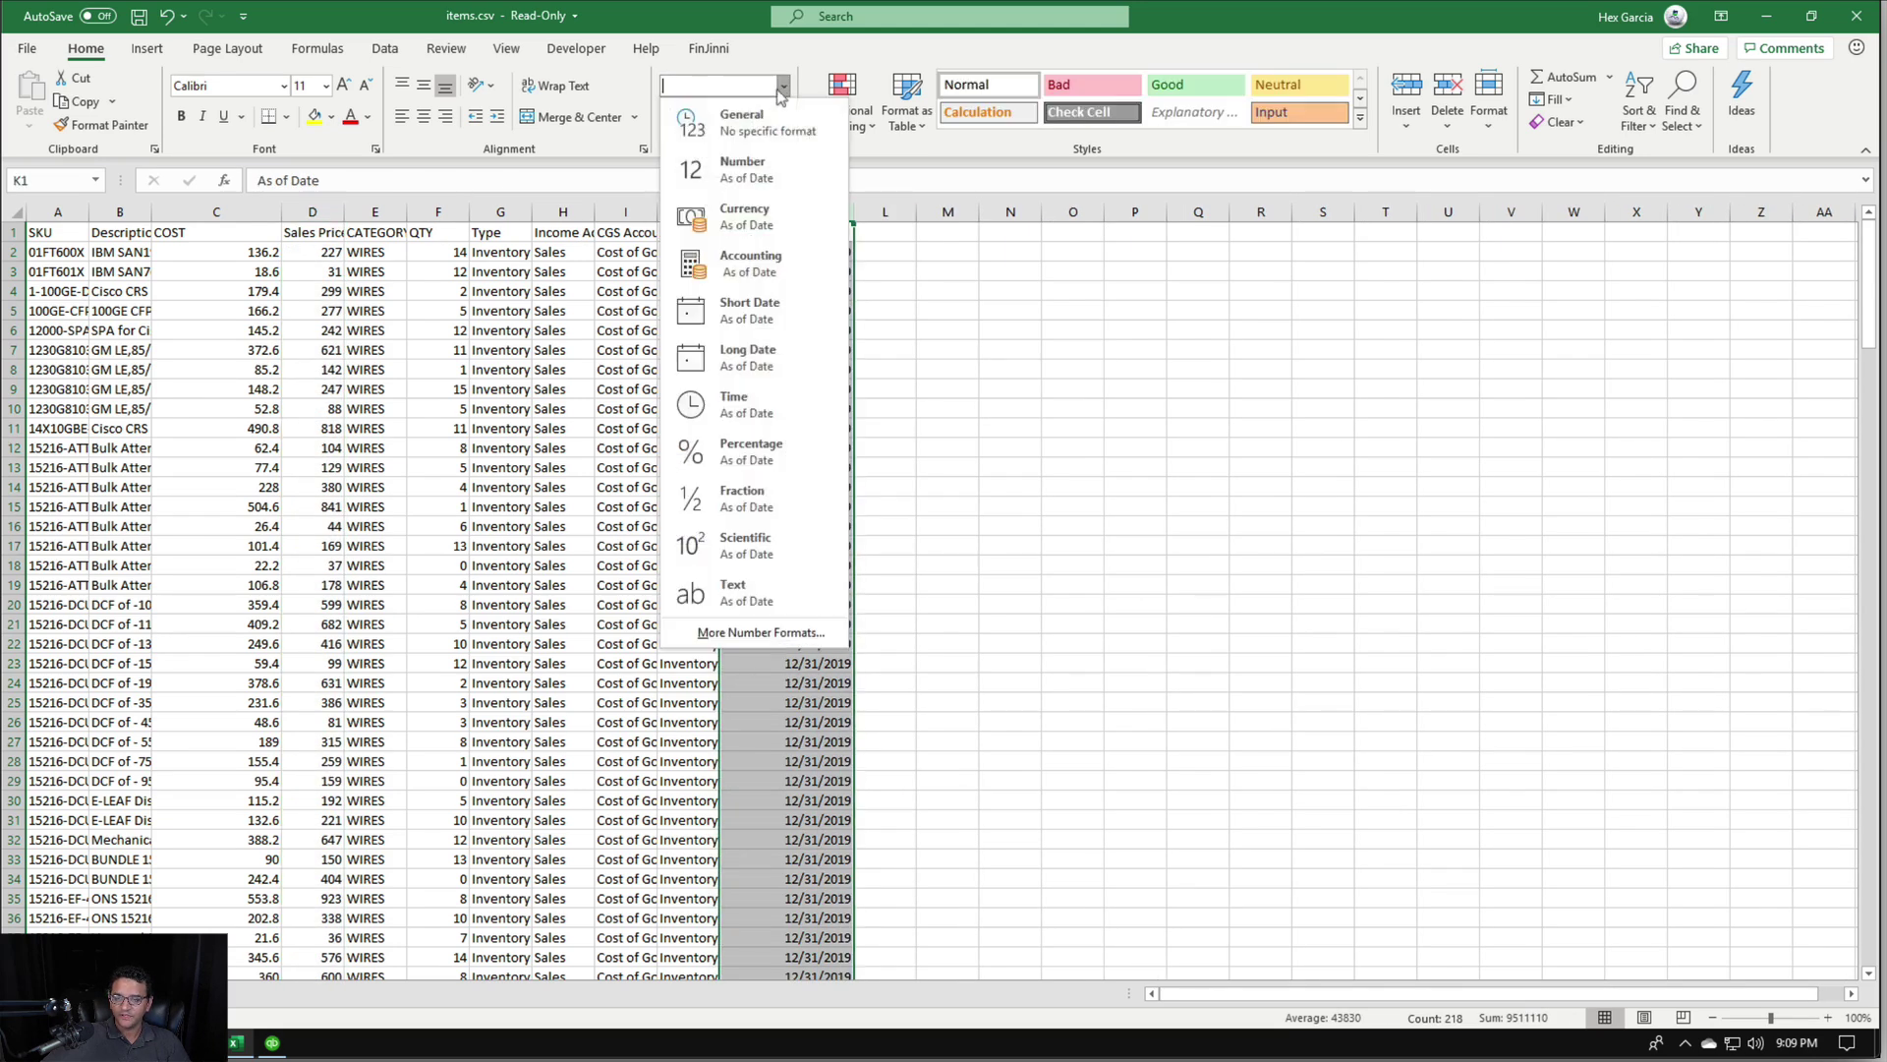
left_click(750, 315)
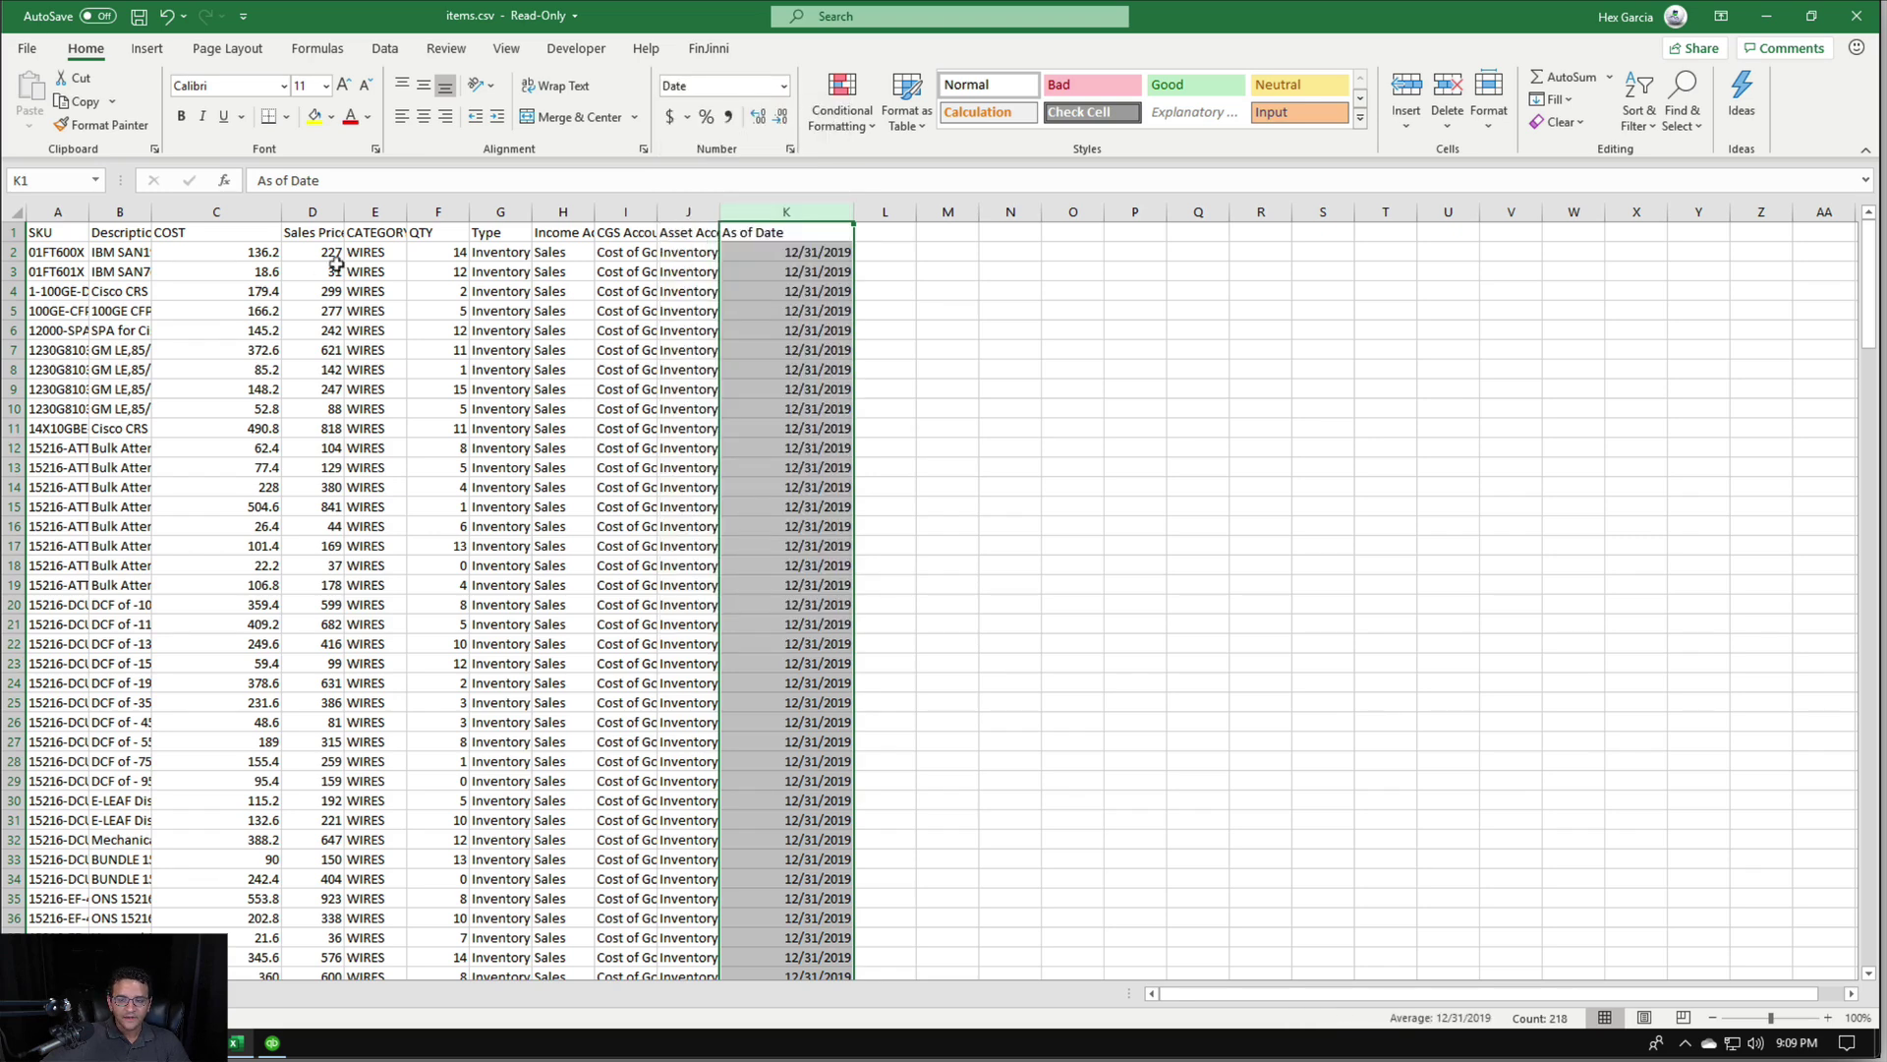
Autofit the width of all columns in the sheet to their contents
key("ctrl+Home")
left_click(11, 209)
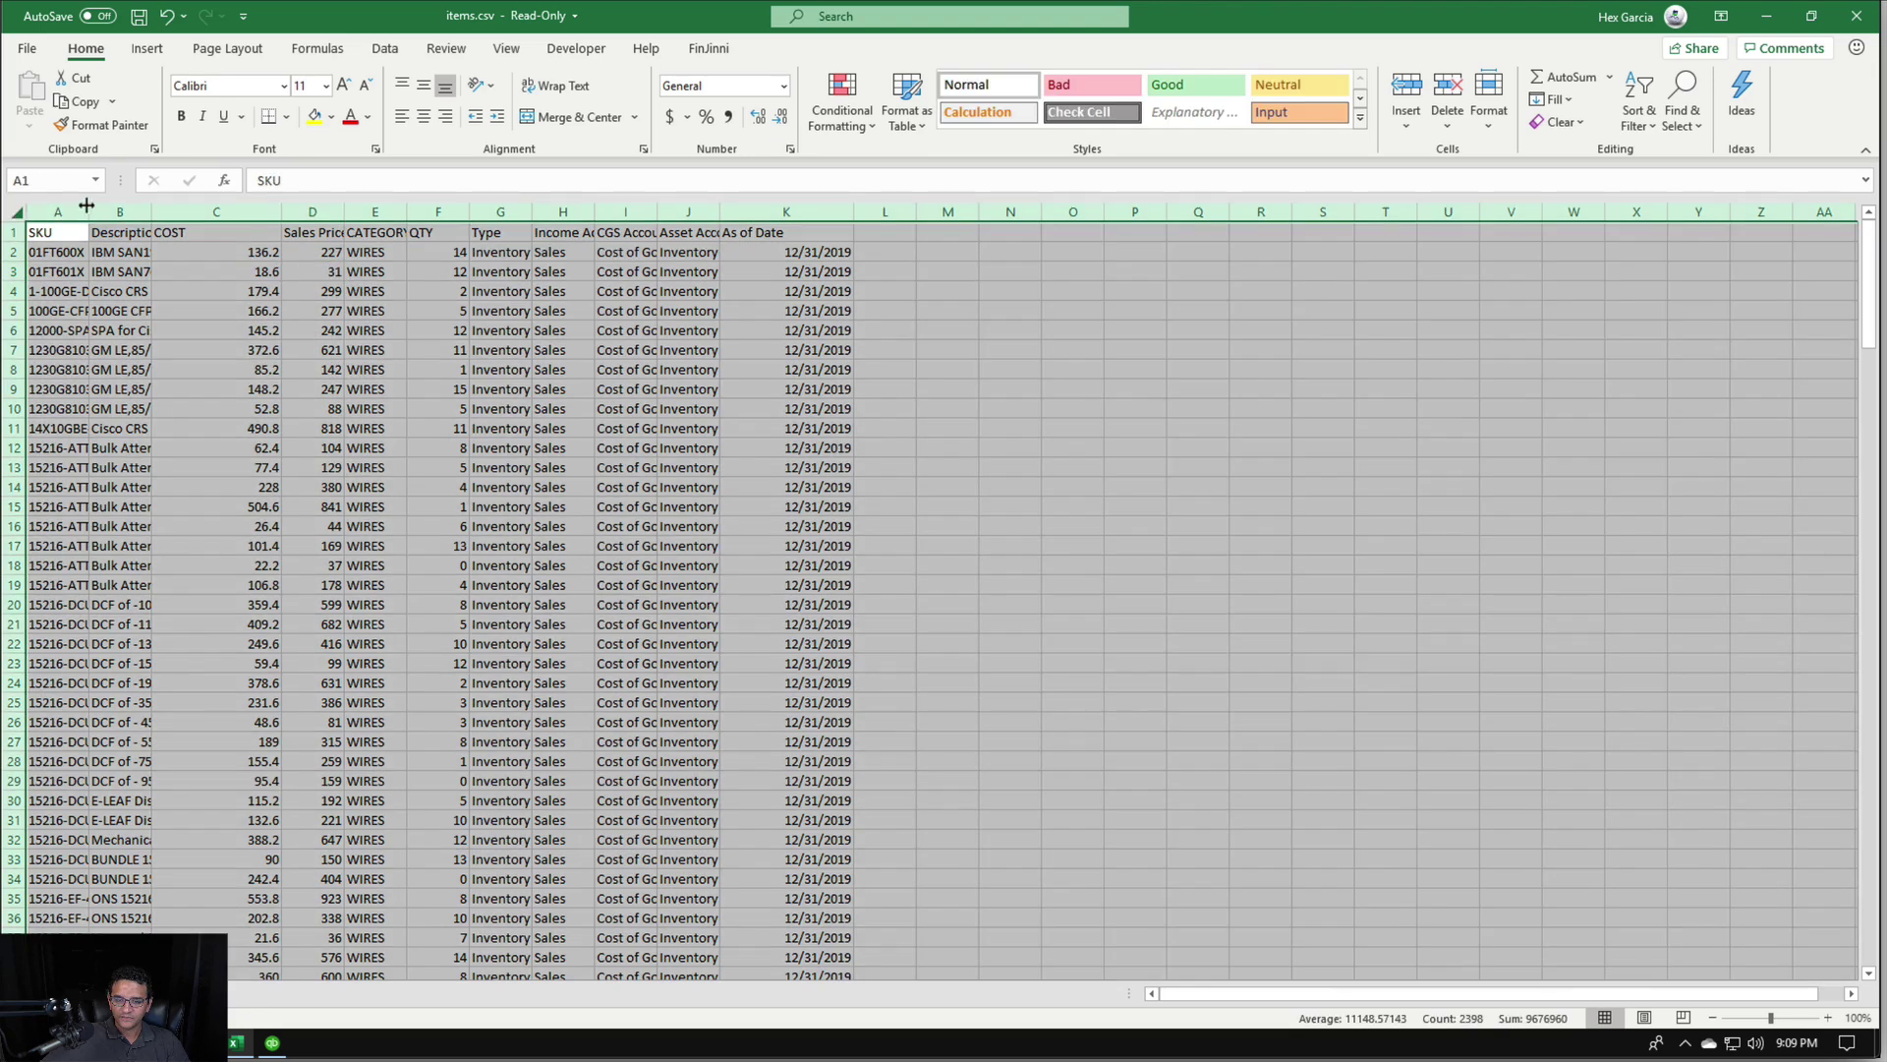
double_click(82, 203)
left_click(555, 369)
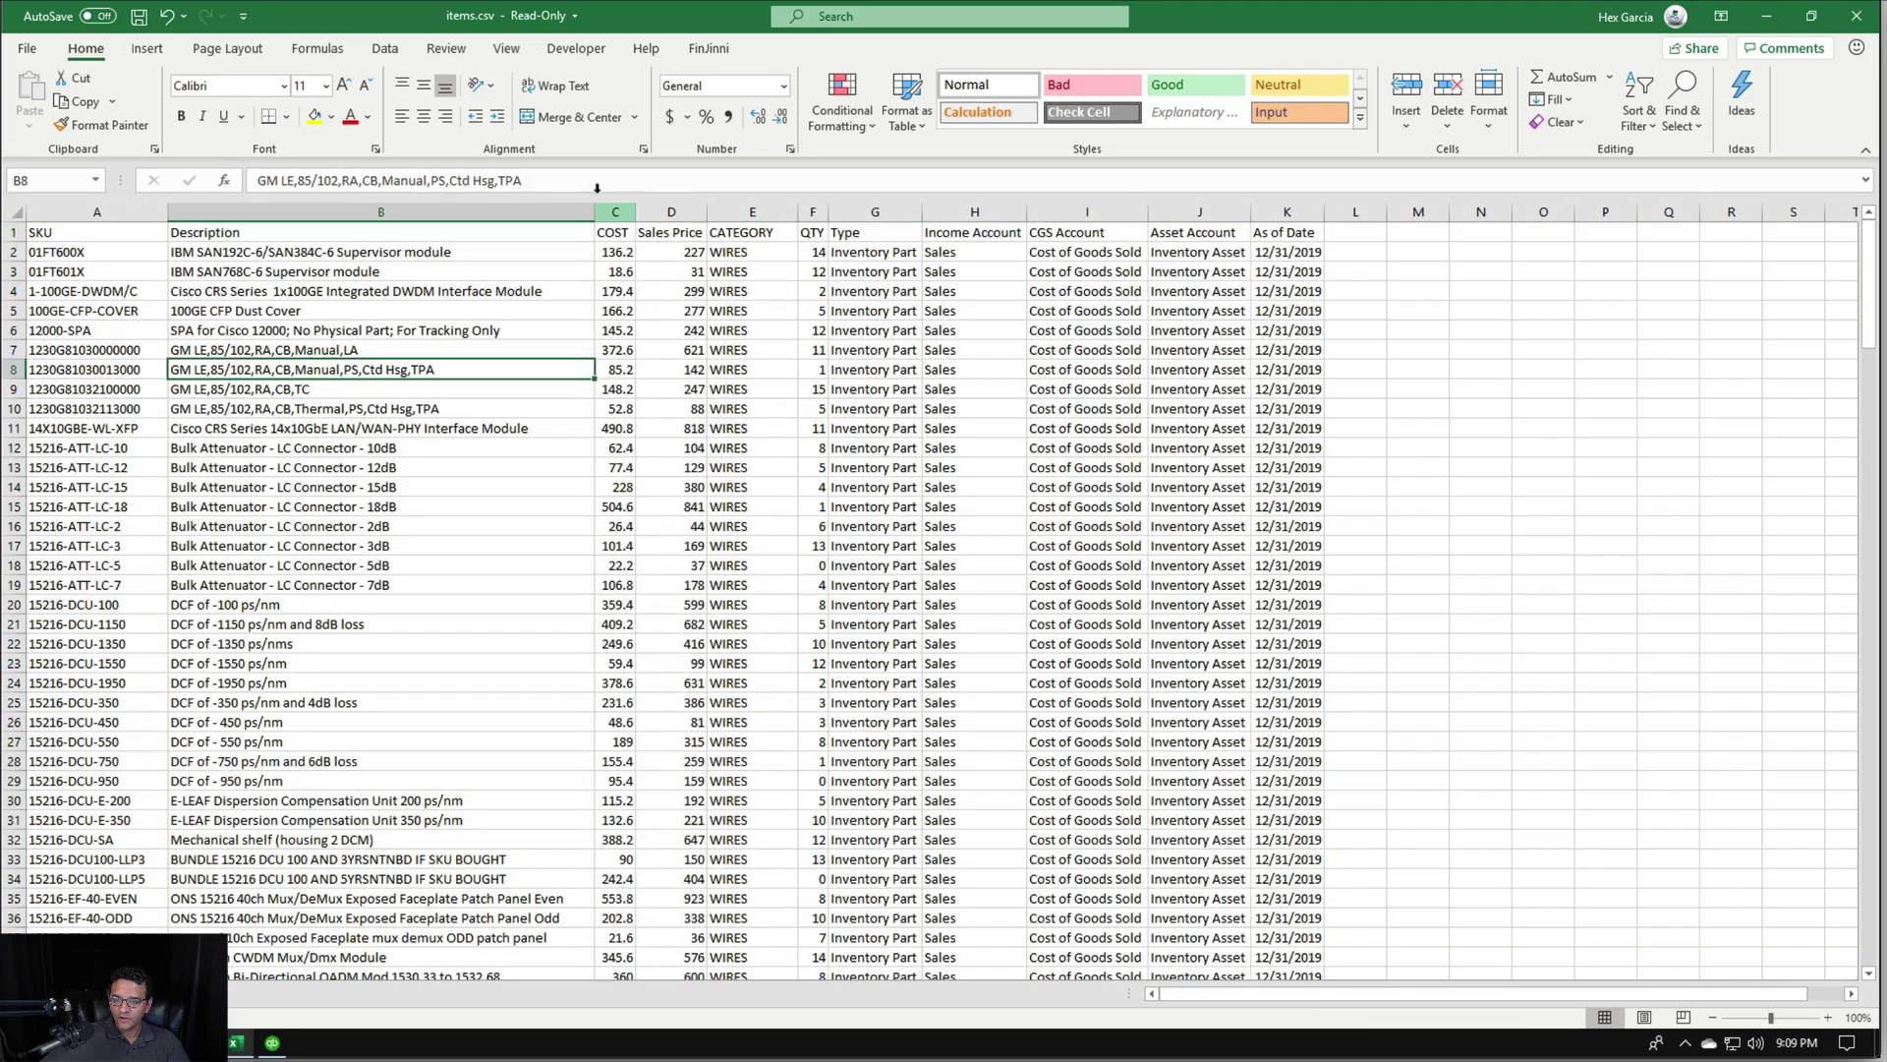
left_click(615, 211)
left_click(671, 211)
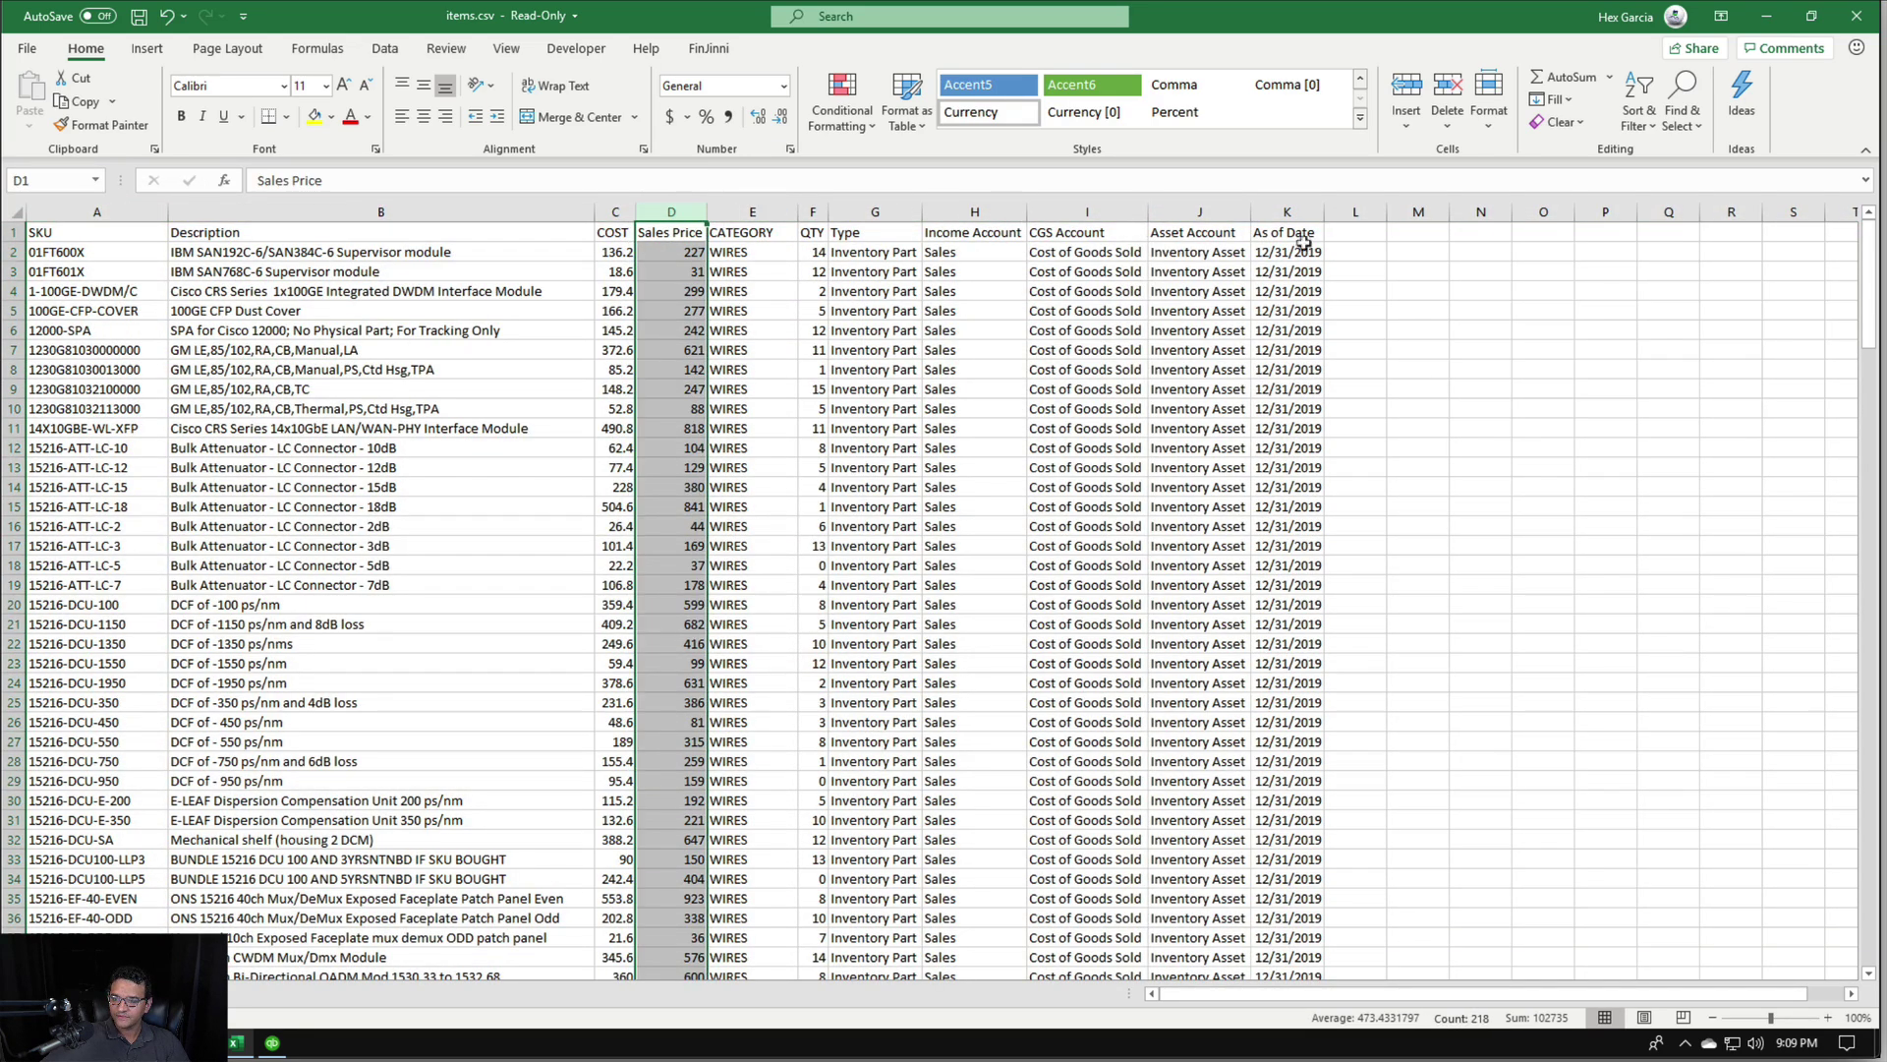
left_click(516, 350)
left_click_drag(1294, 988, 1622, 1002)
left_click_drag(1263, 973, 1227, 982)
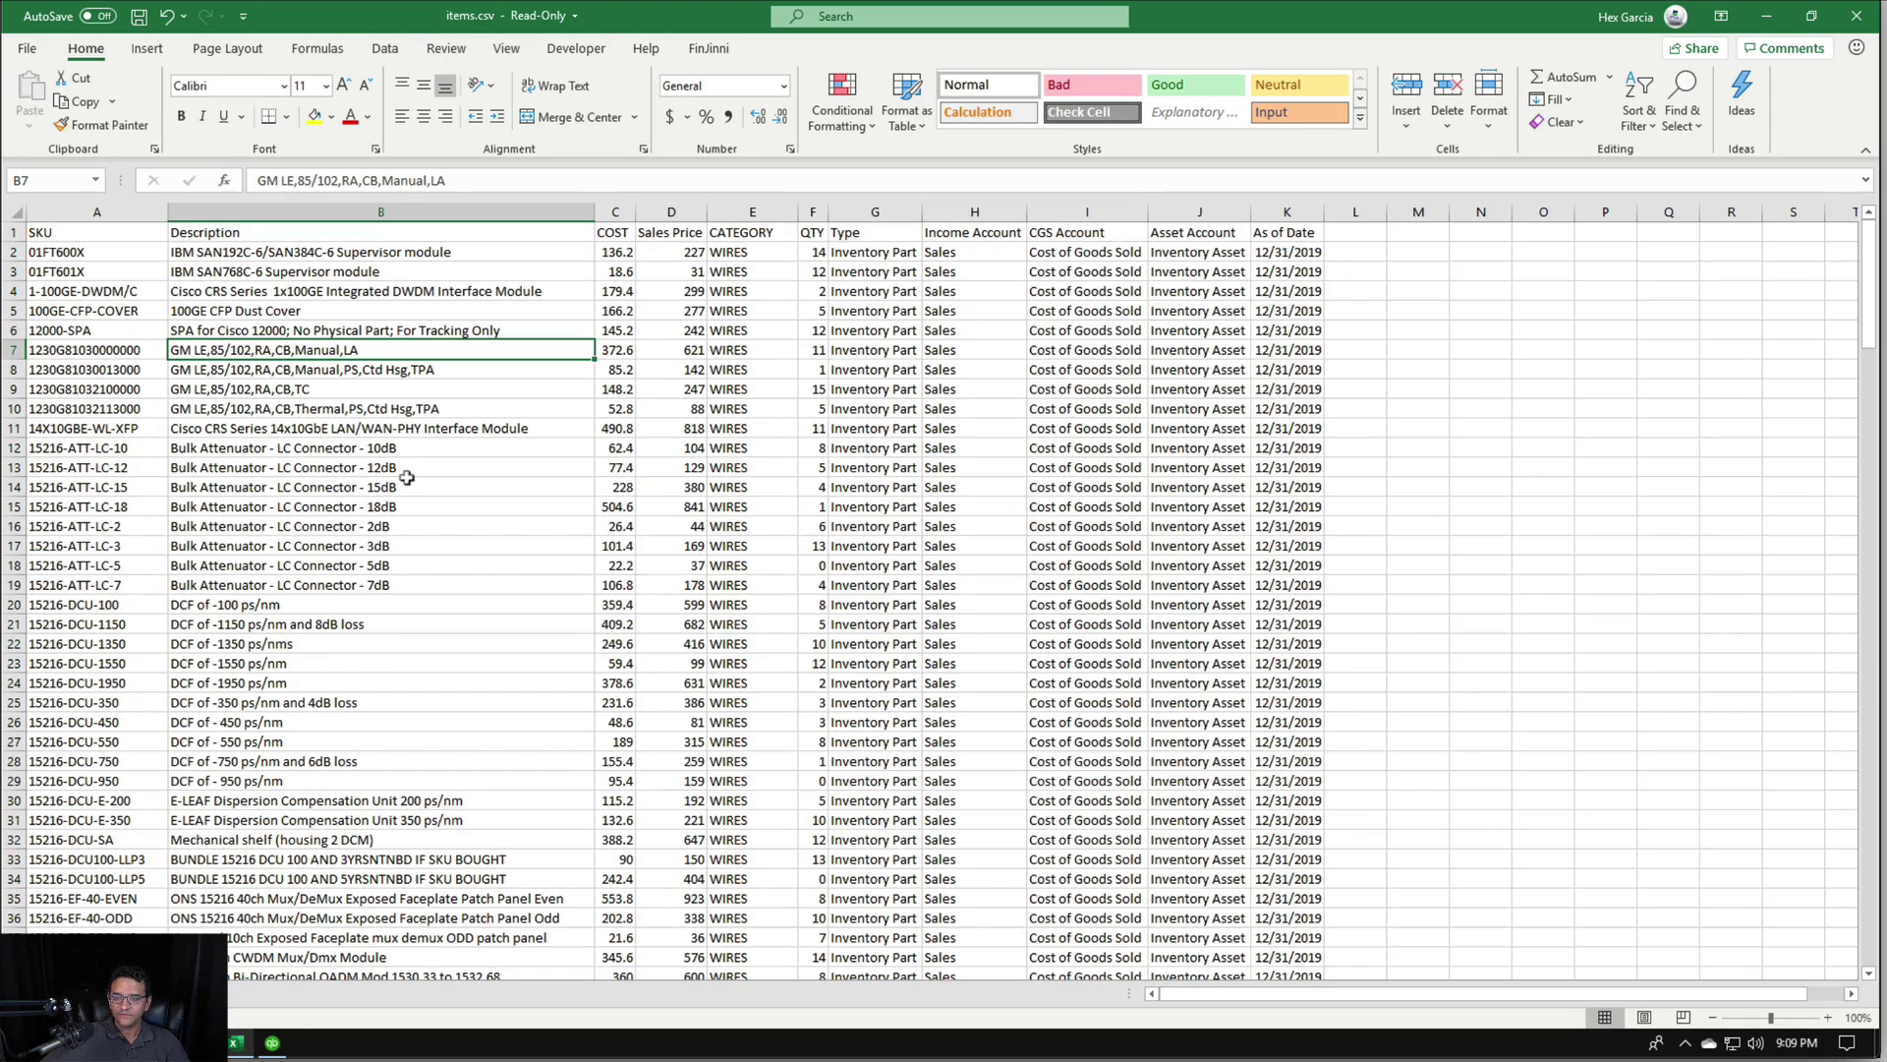
Save a copy of the file to the Desktop as items2 in CSV UTF-8 format
left_click(29, 50)
left_click(84, 303)
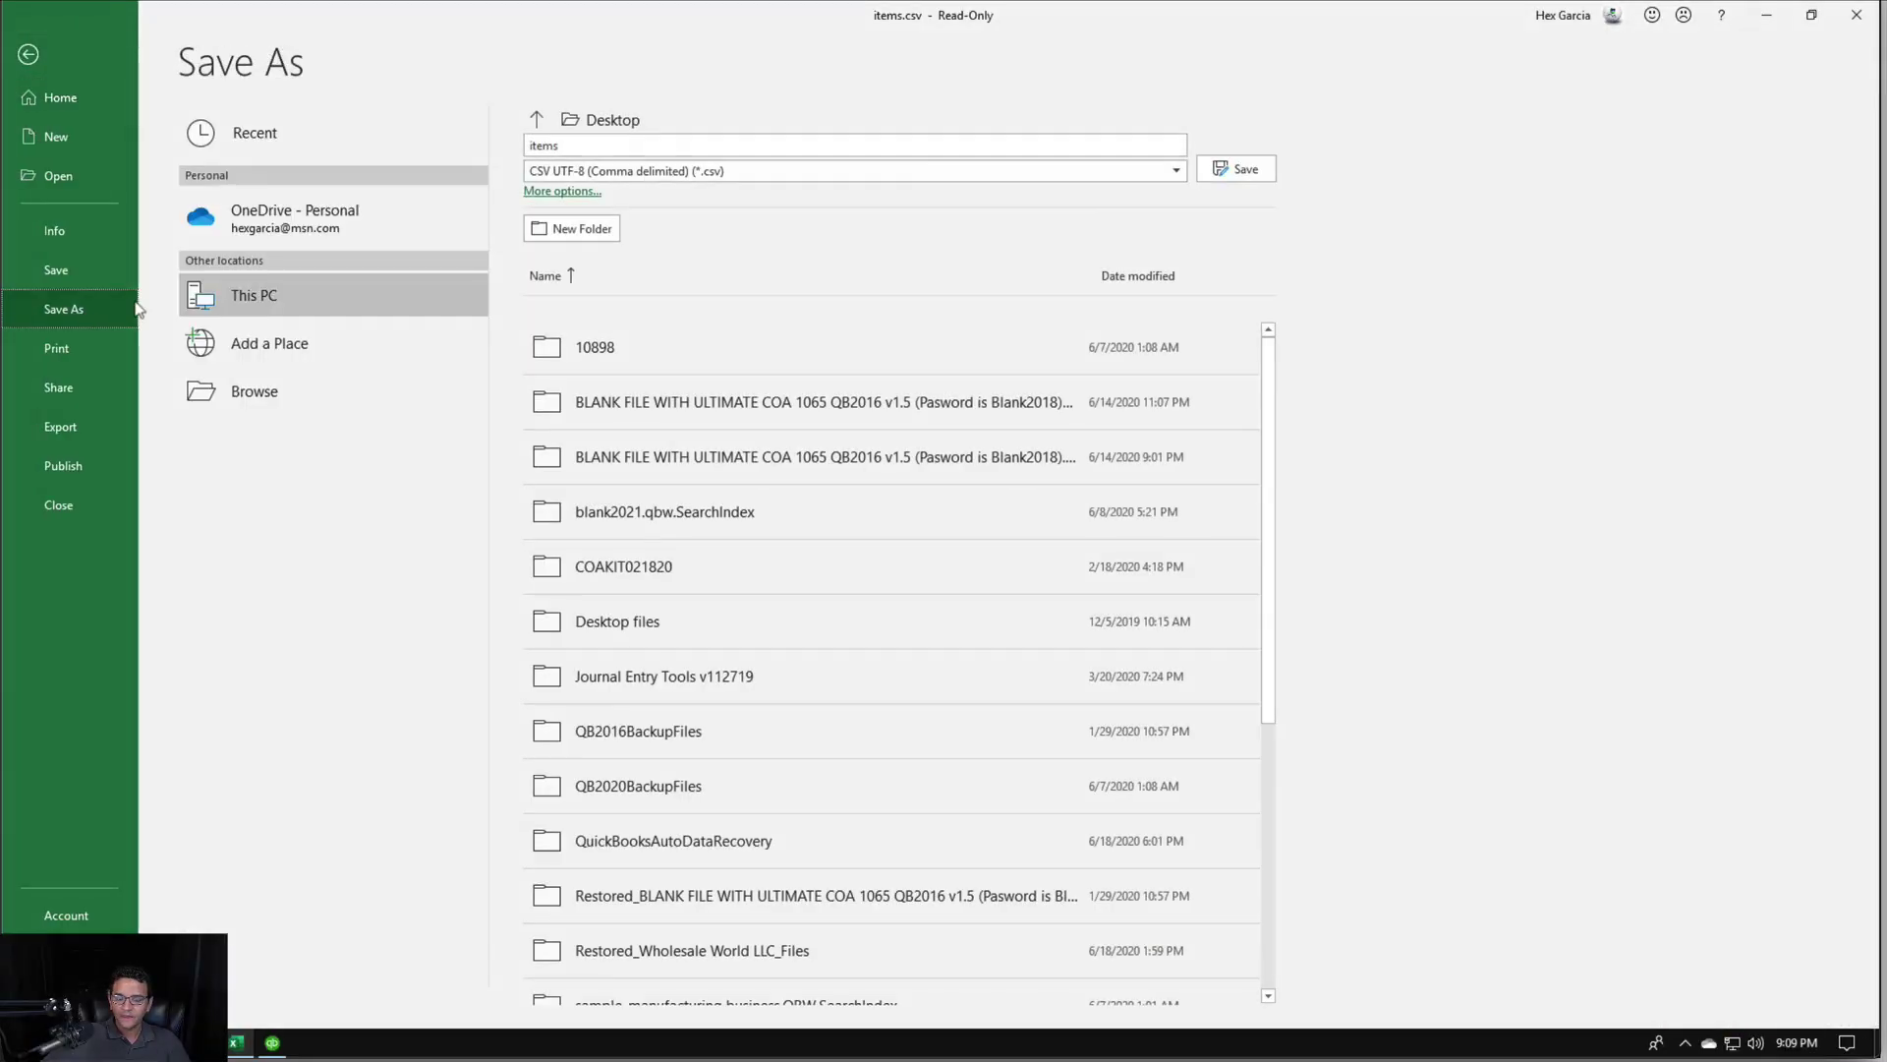
left_click(574, 150)
left_click(585, 147)
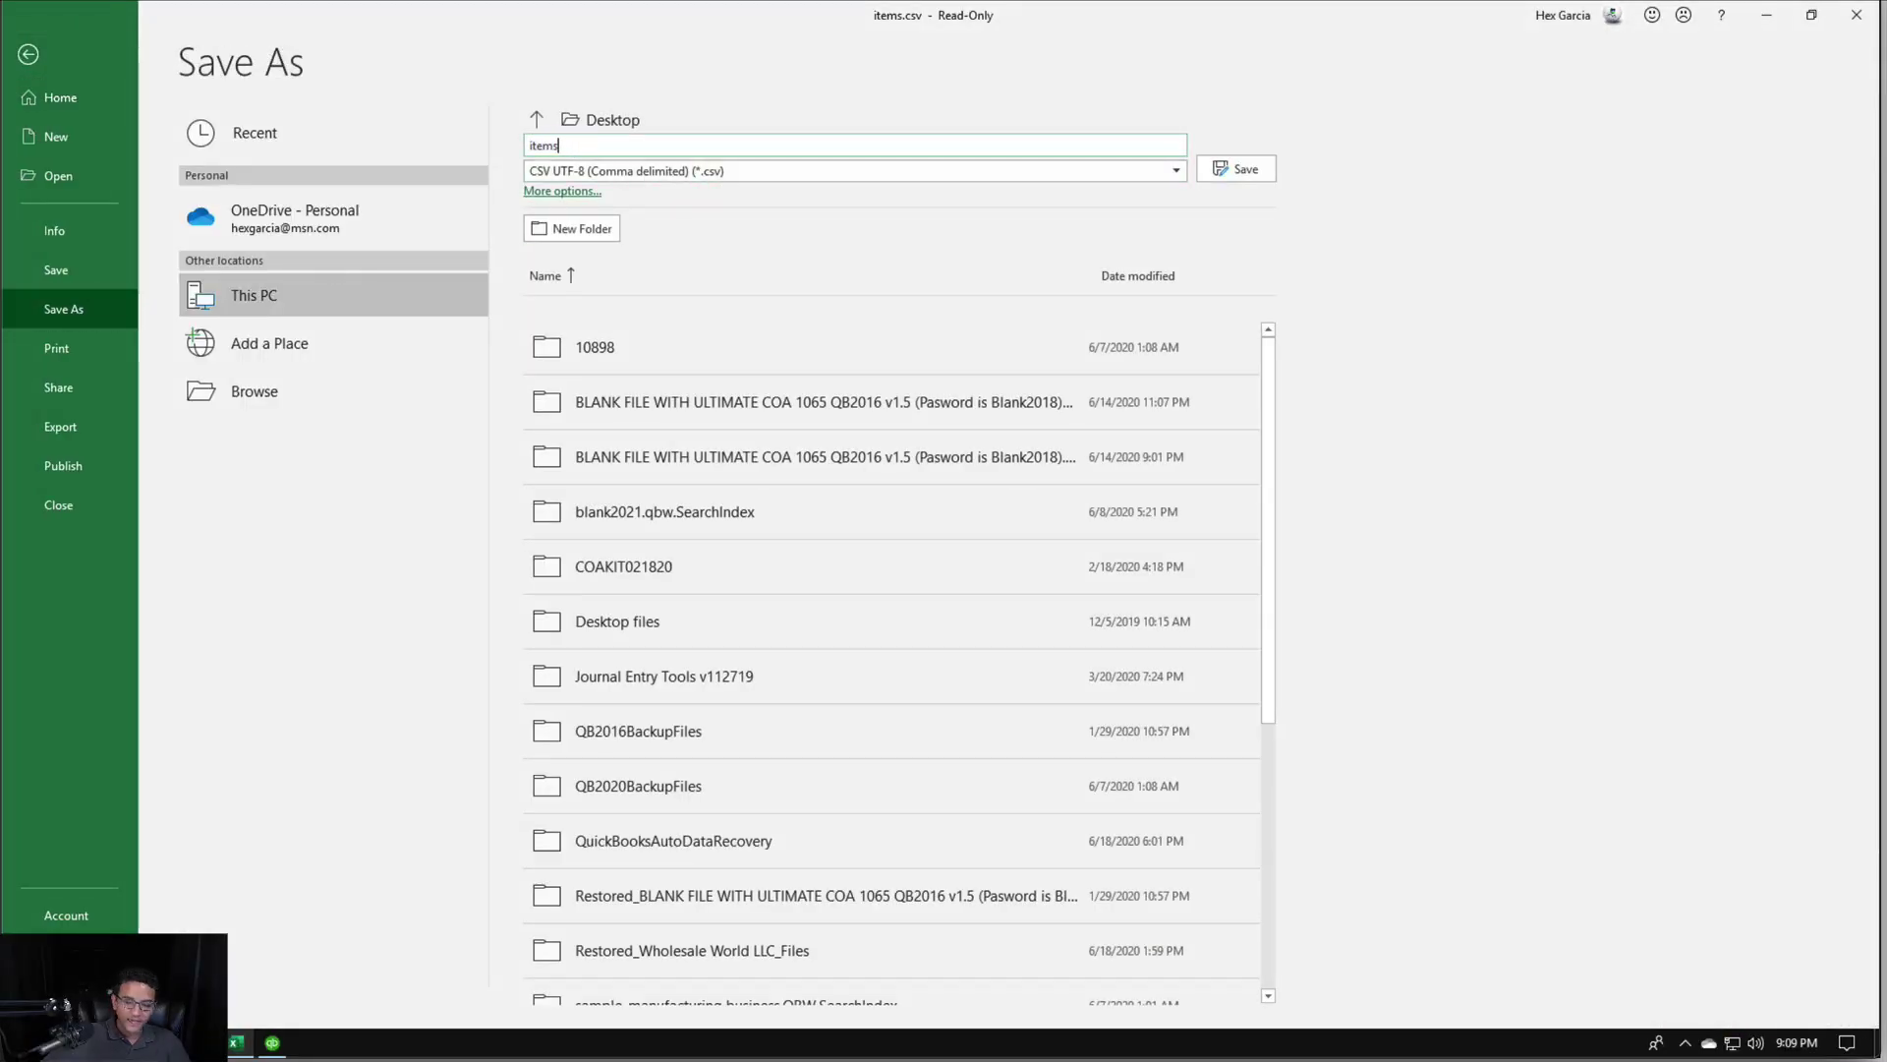
type("2")
left_click(1229, 170)
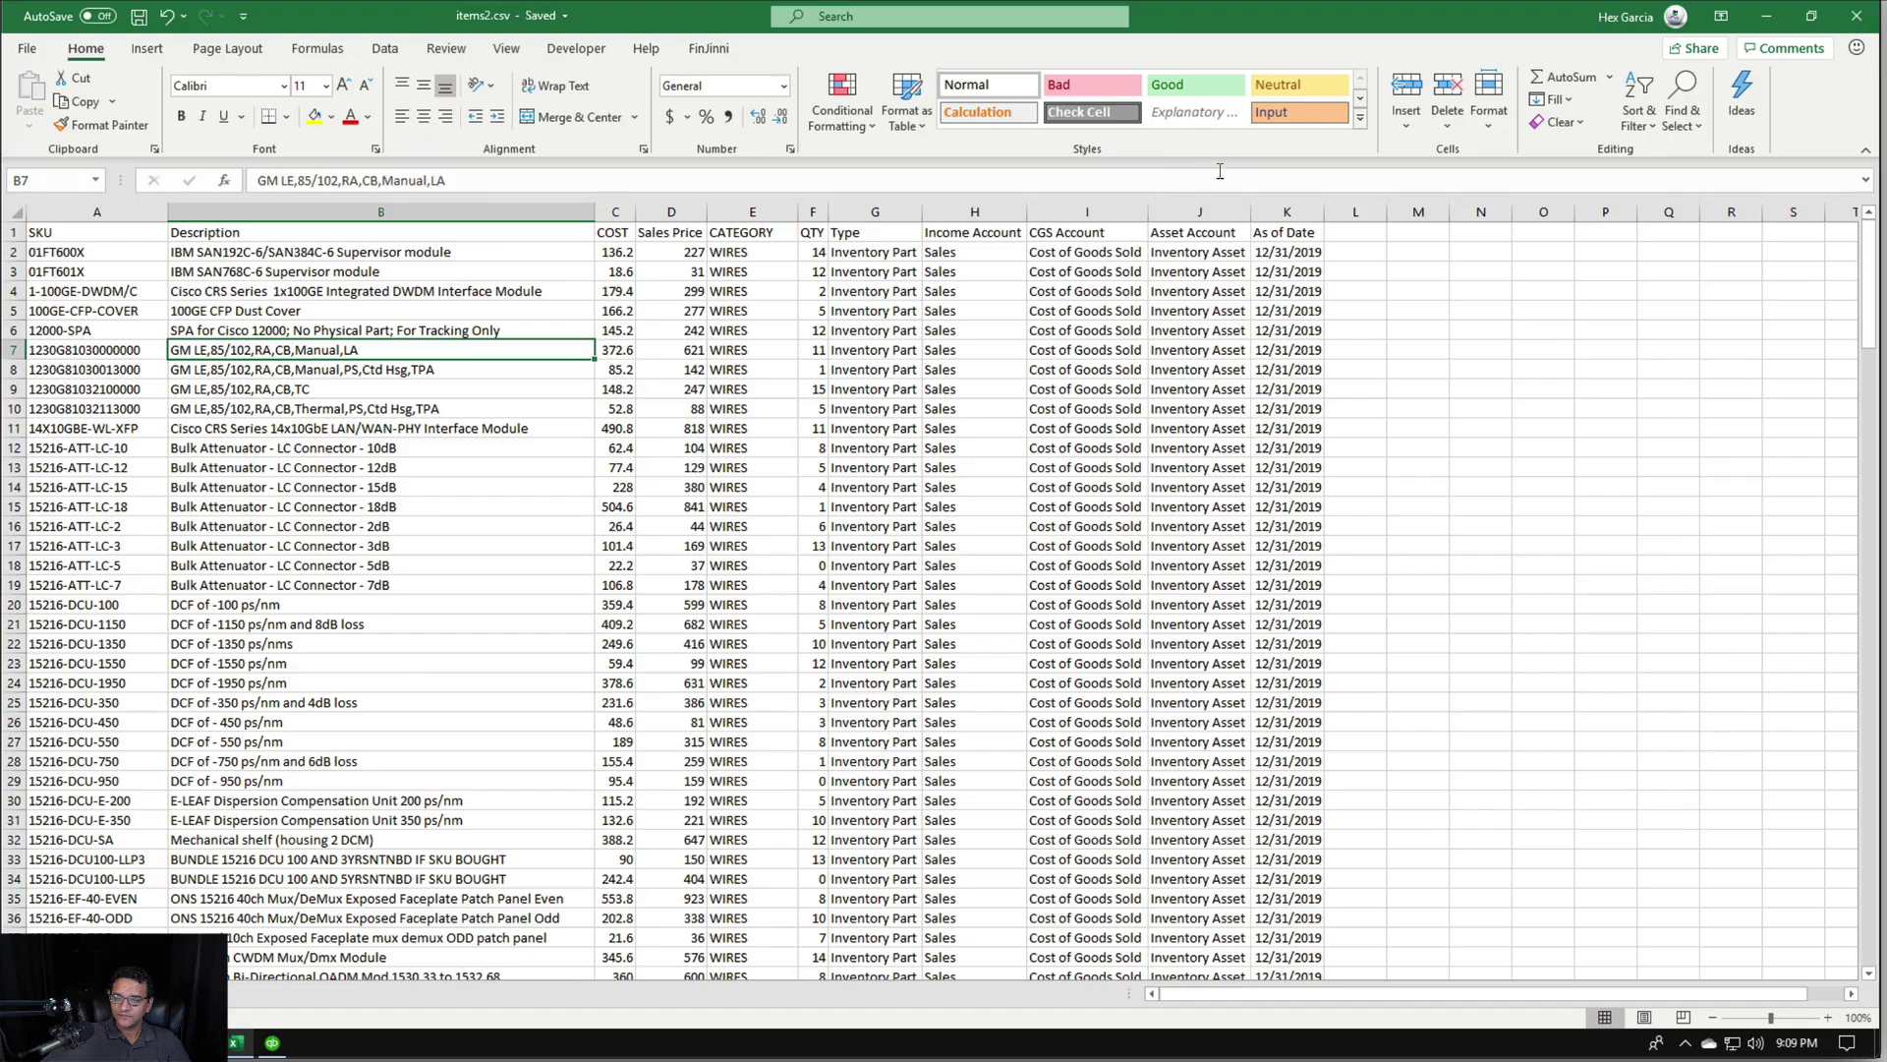
Switch to QuickBooks and choose items2.csv from the Desktop as the import file, deleting the existing preview data
left_click(272, 1042)
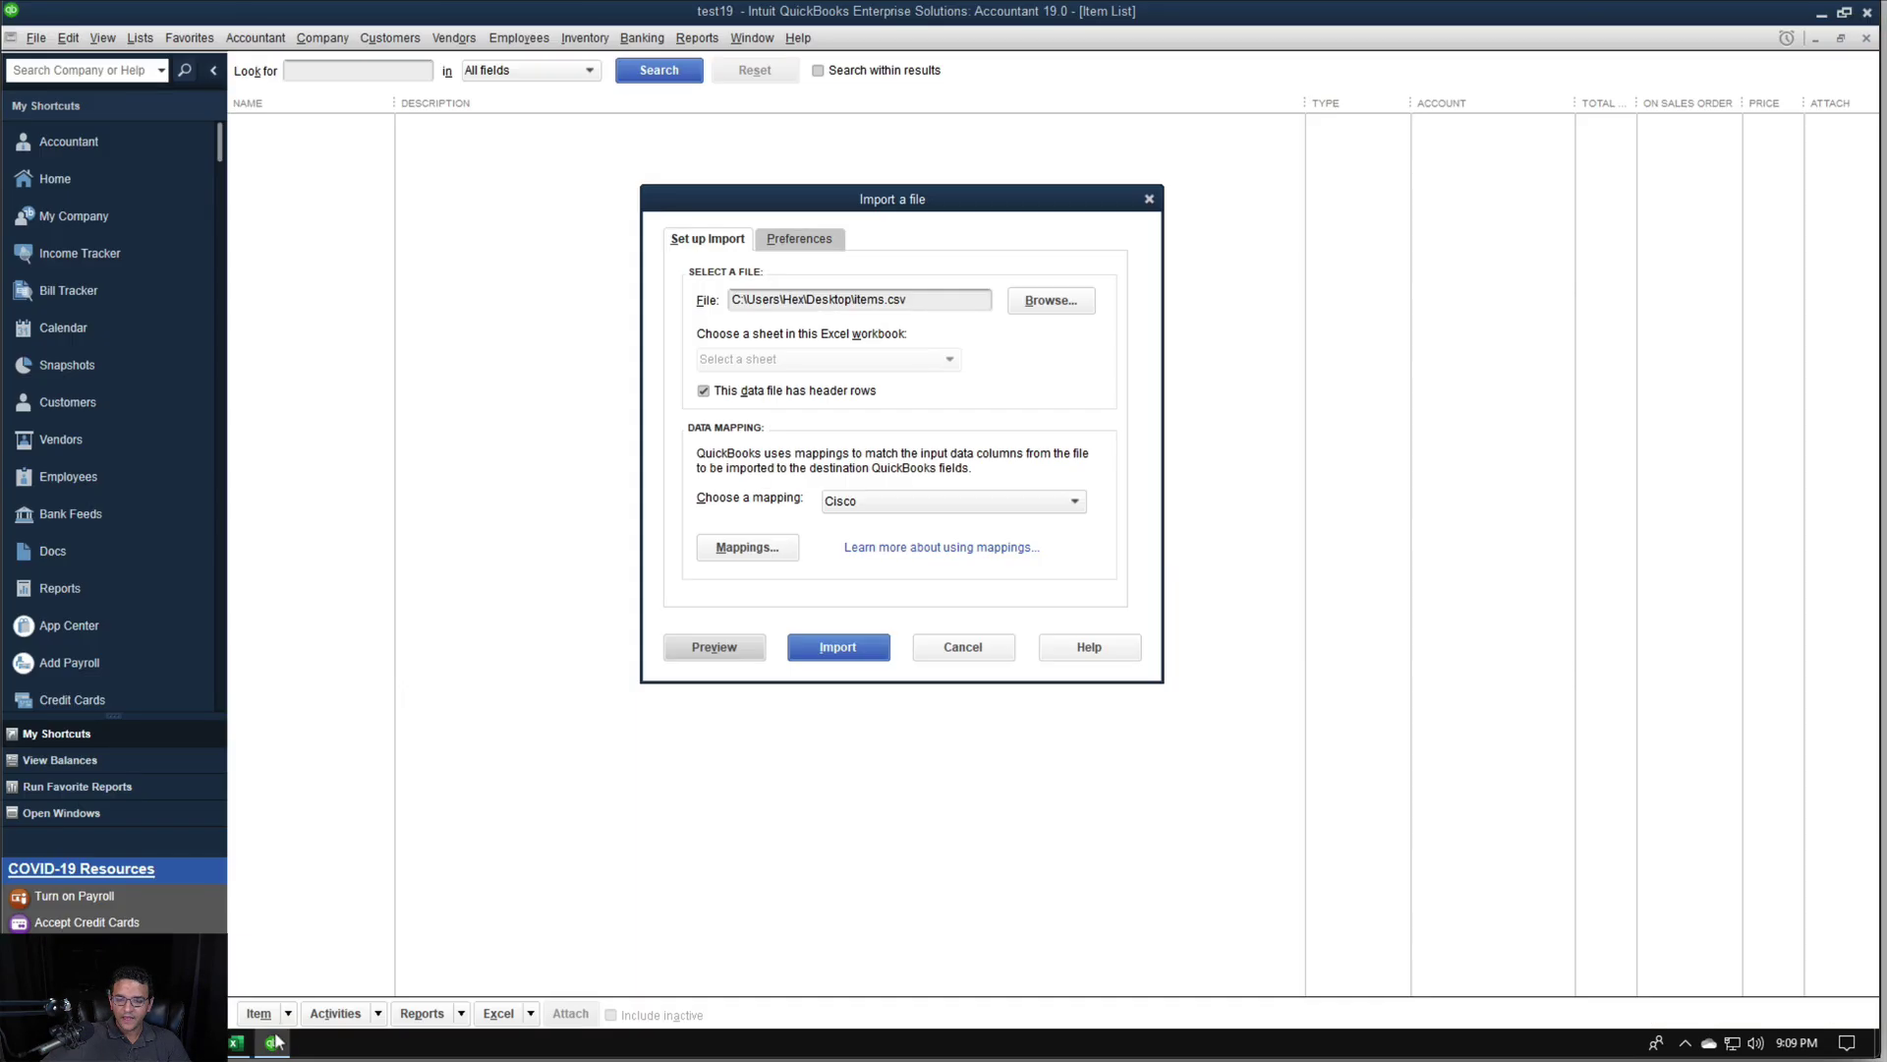
left_click(1044, 301)
left_click(696, 364)
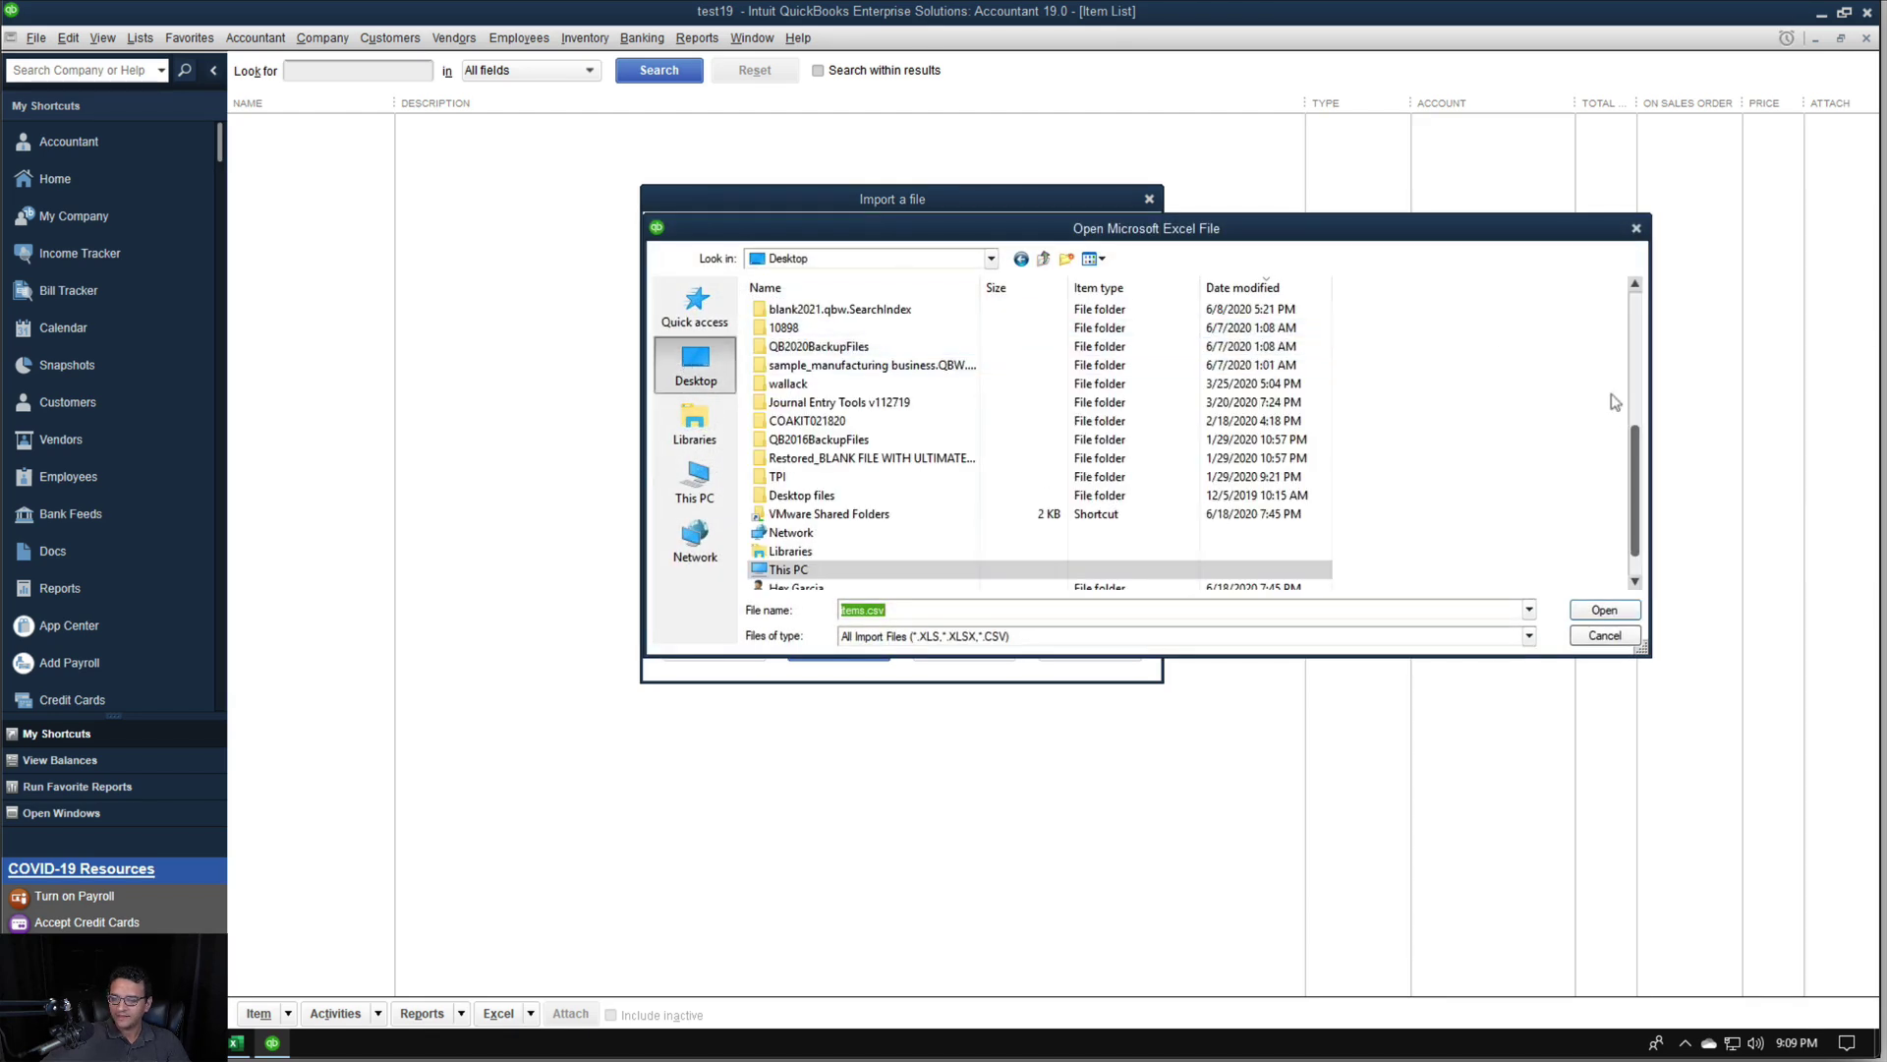
left_click_drag(1627, 444, 1624, 303)
left_click(798, 311)
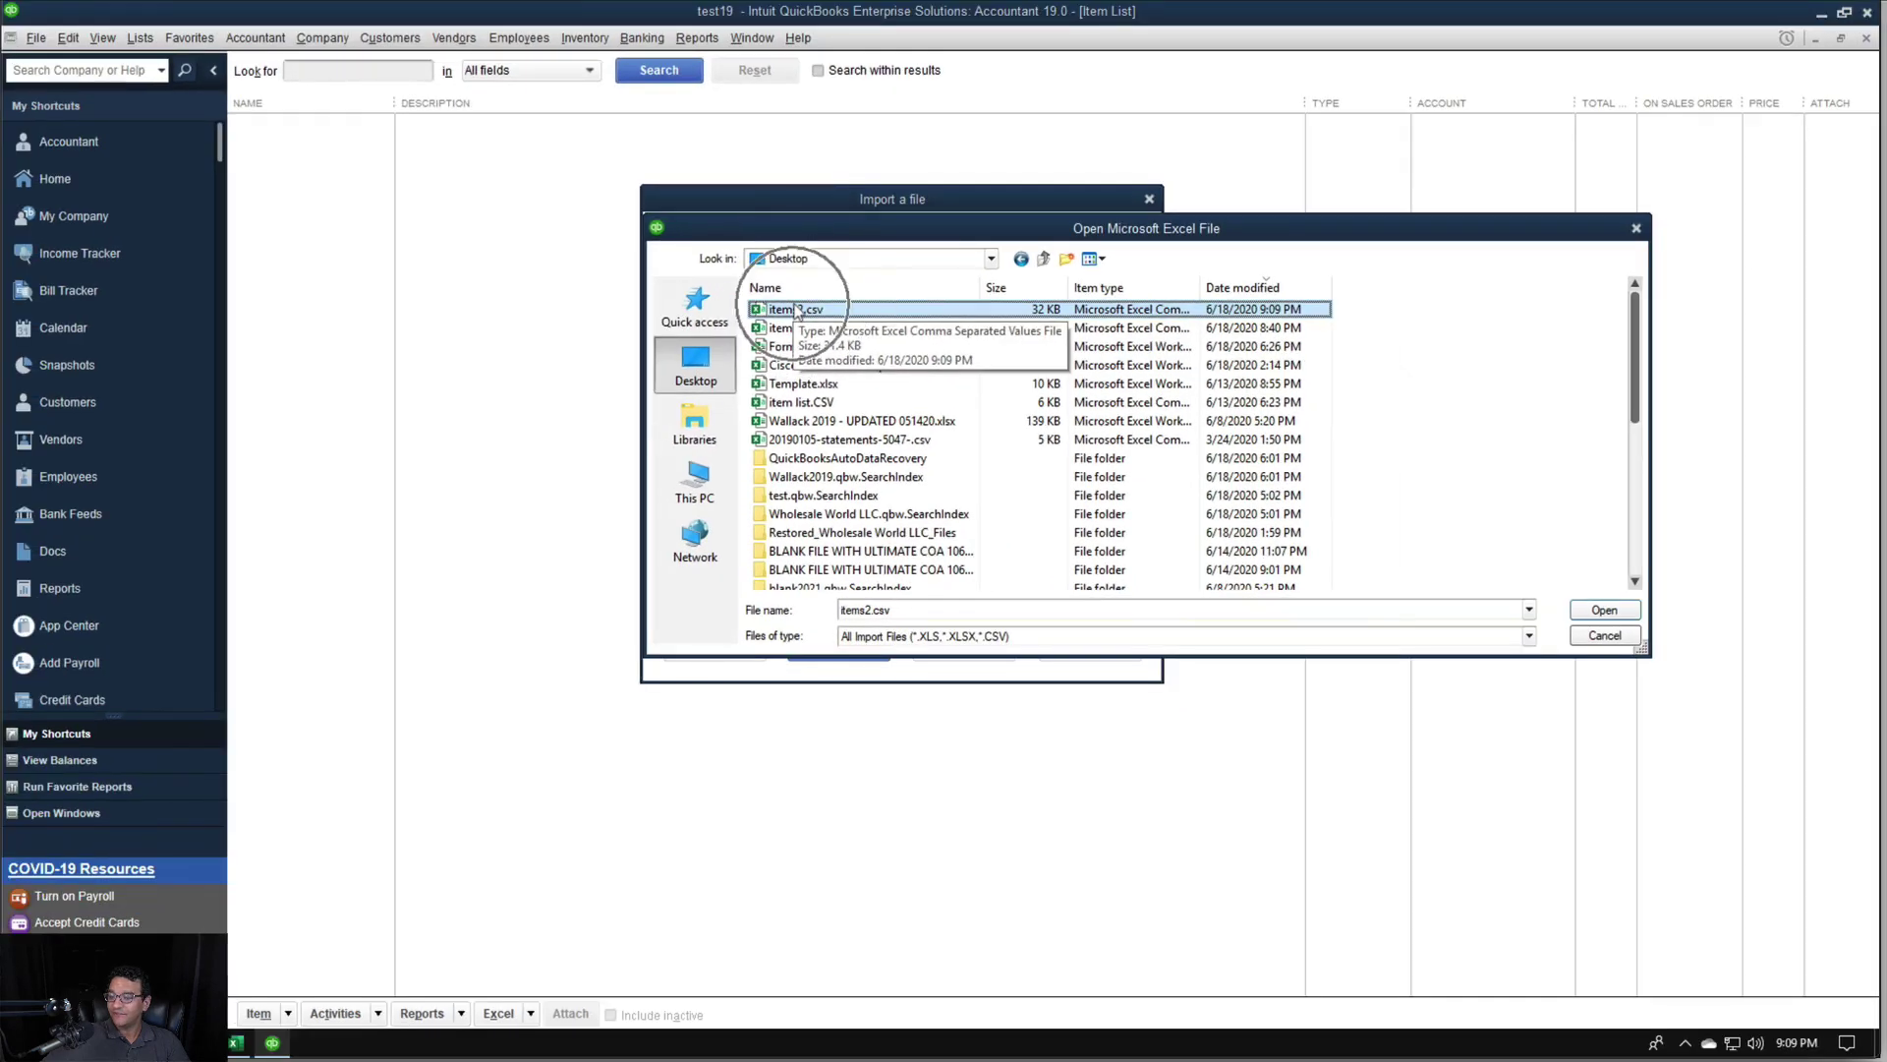
left_click(1605, 611)
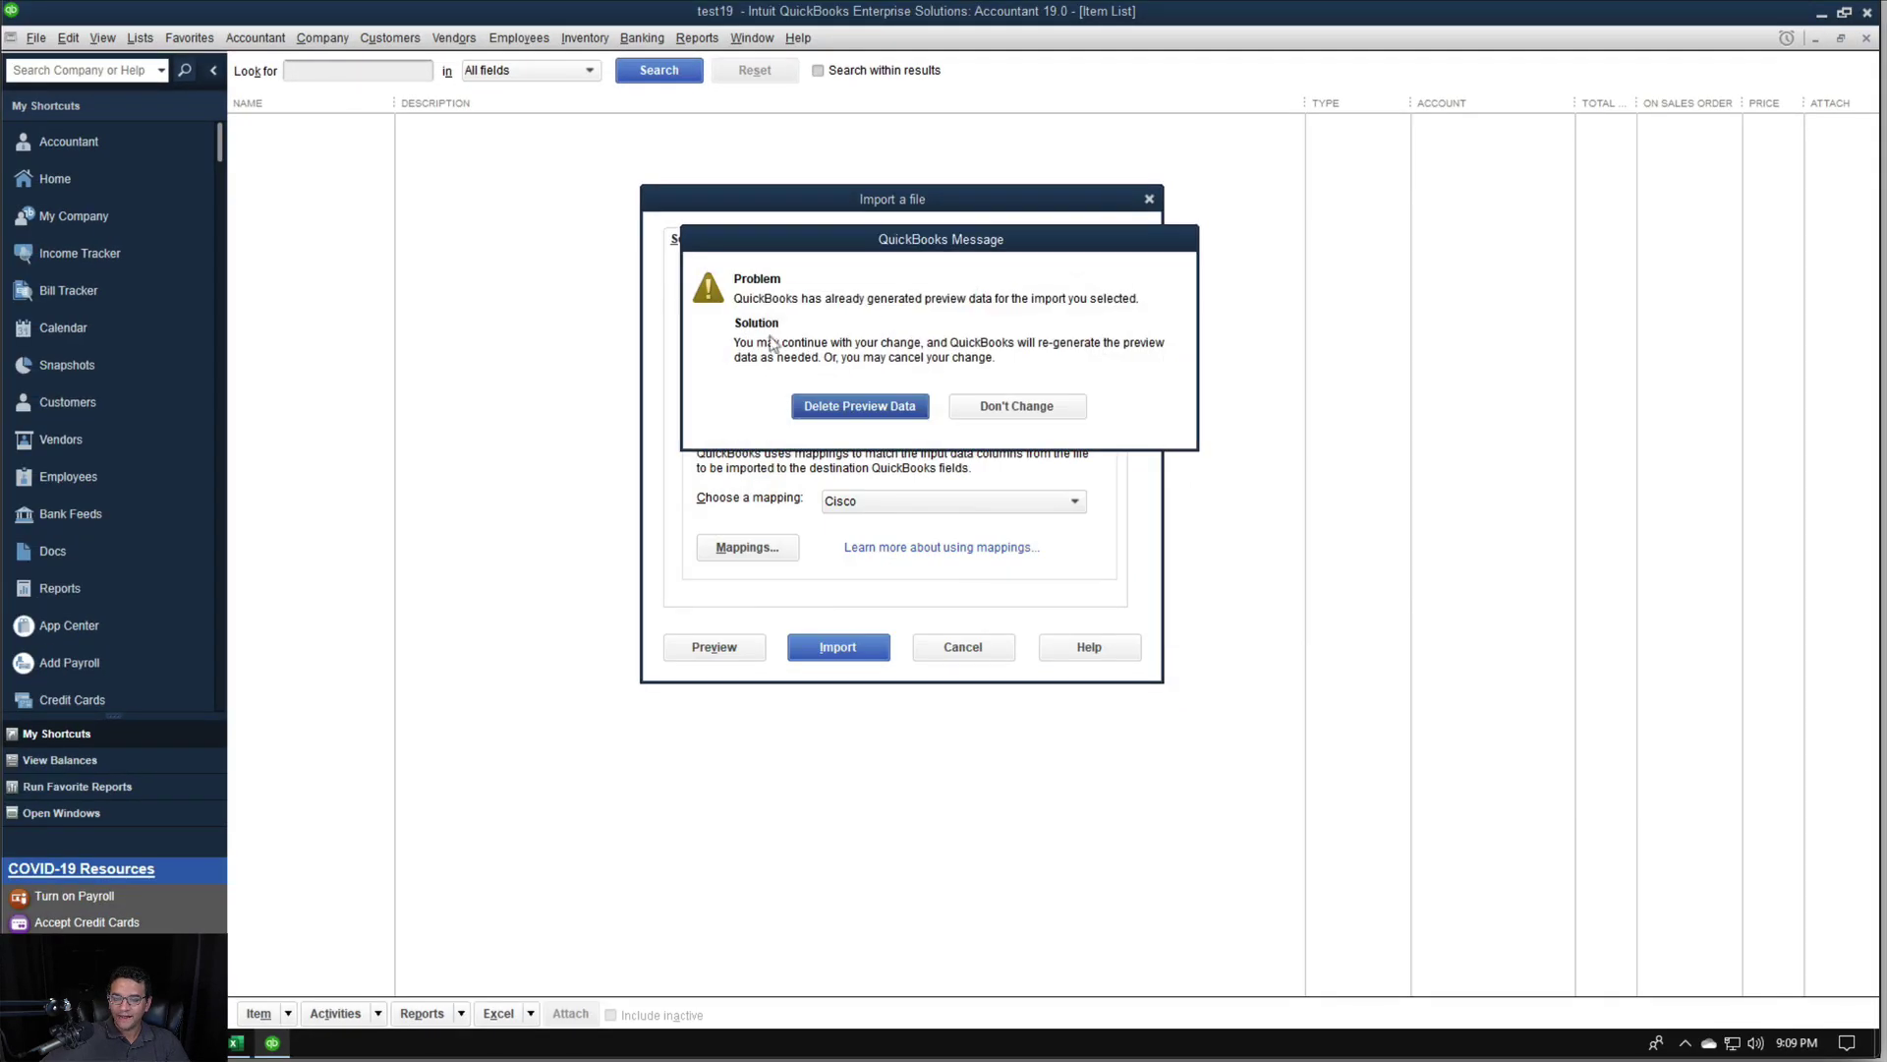
left_click(836, 407)
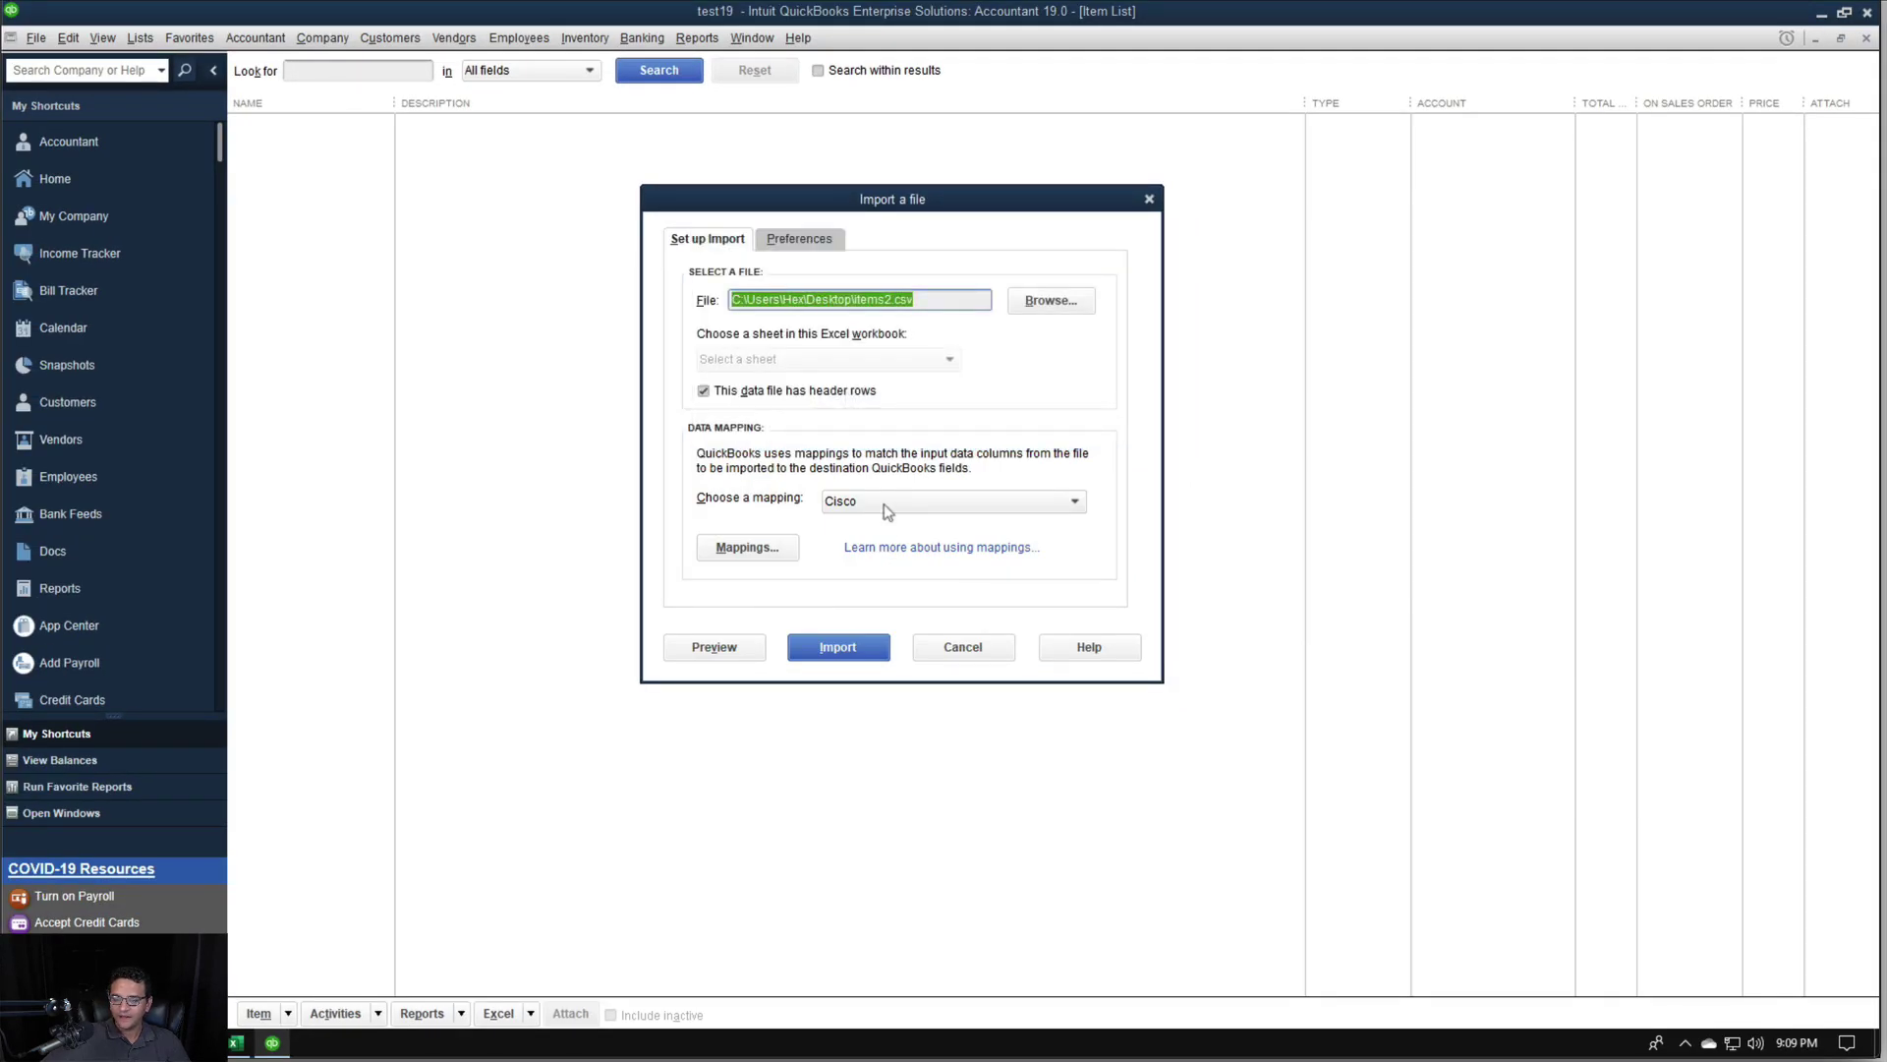
Try to open the field mappings of the Cisco mapping for the new import file
left_click(845, 504)
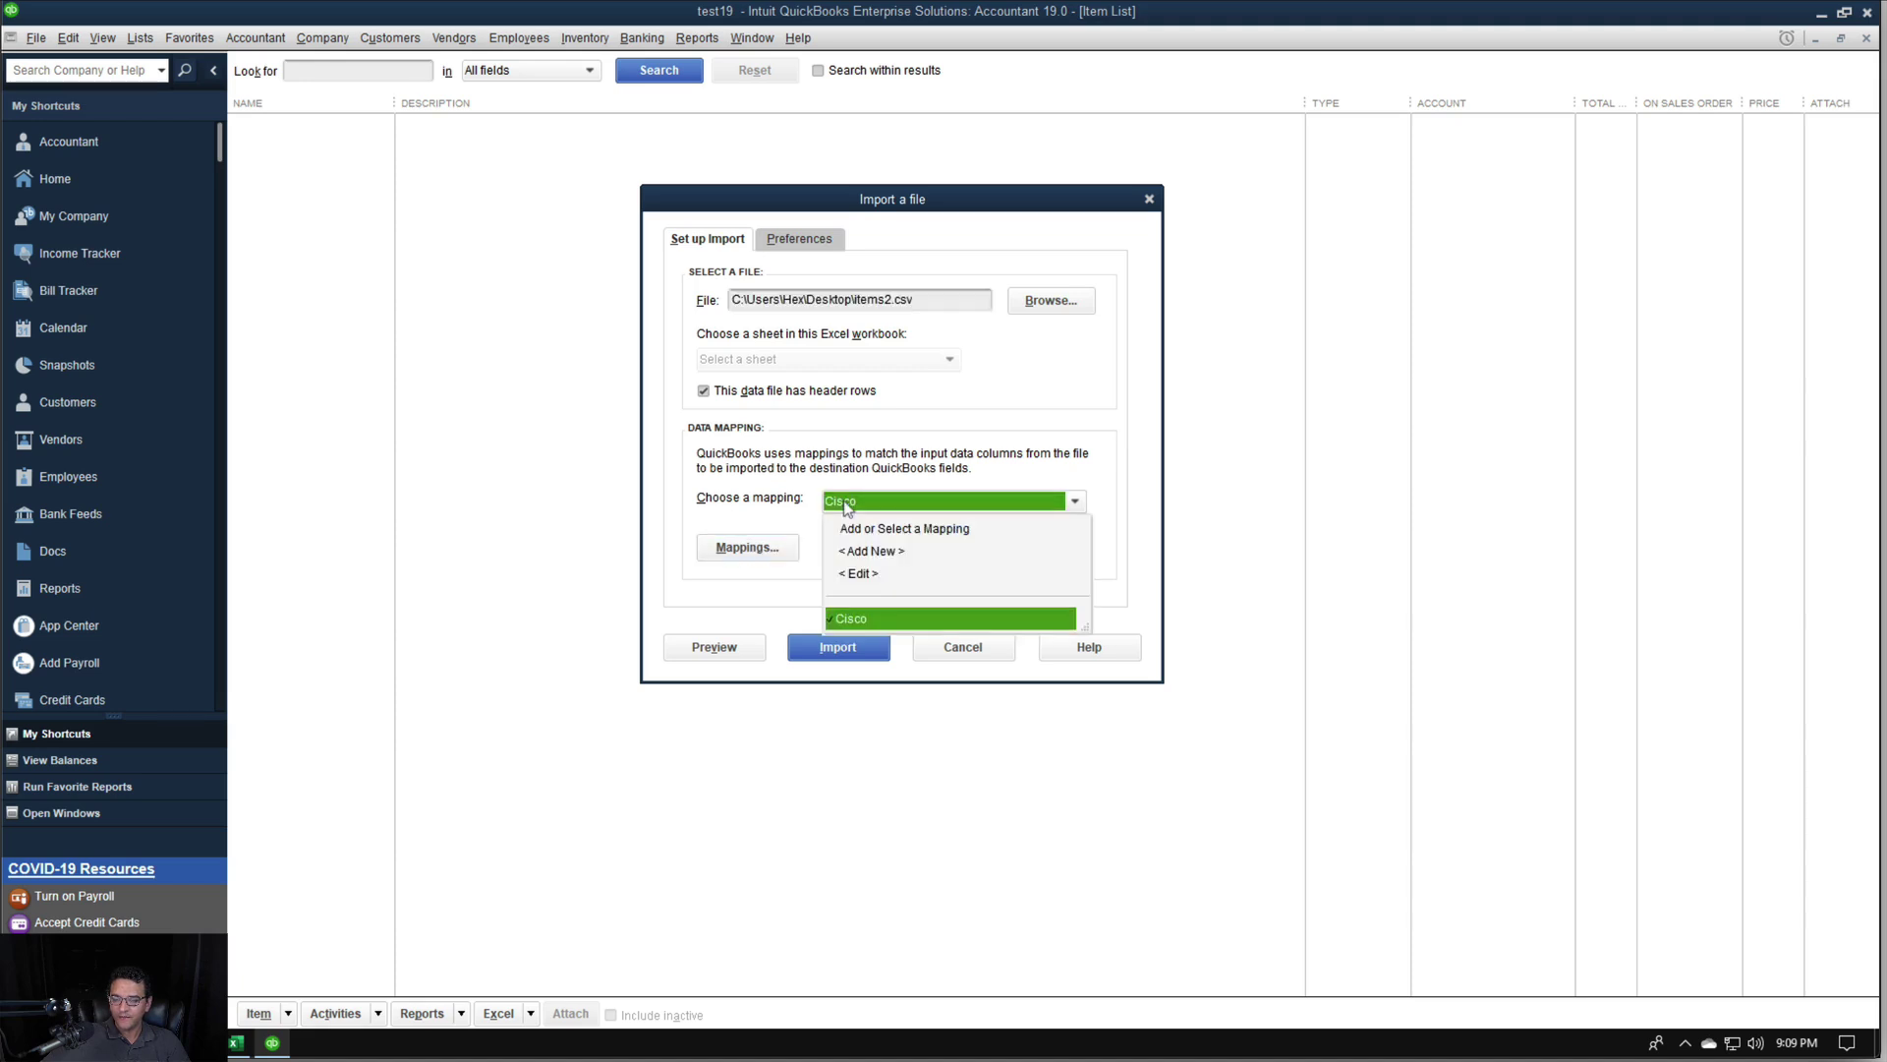
left_click(880, 616)
left_click(747, 546)
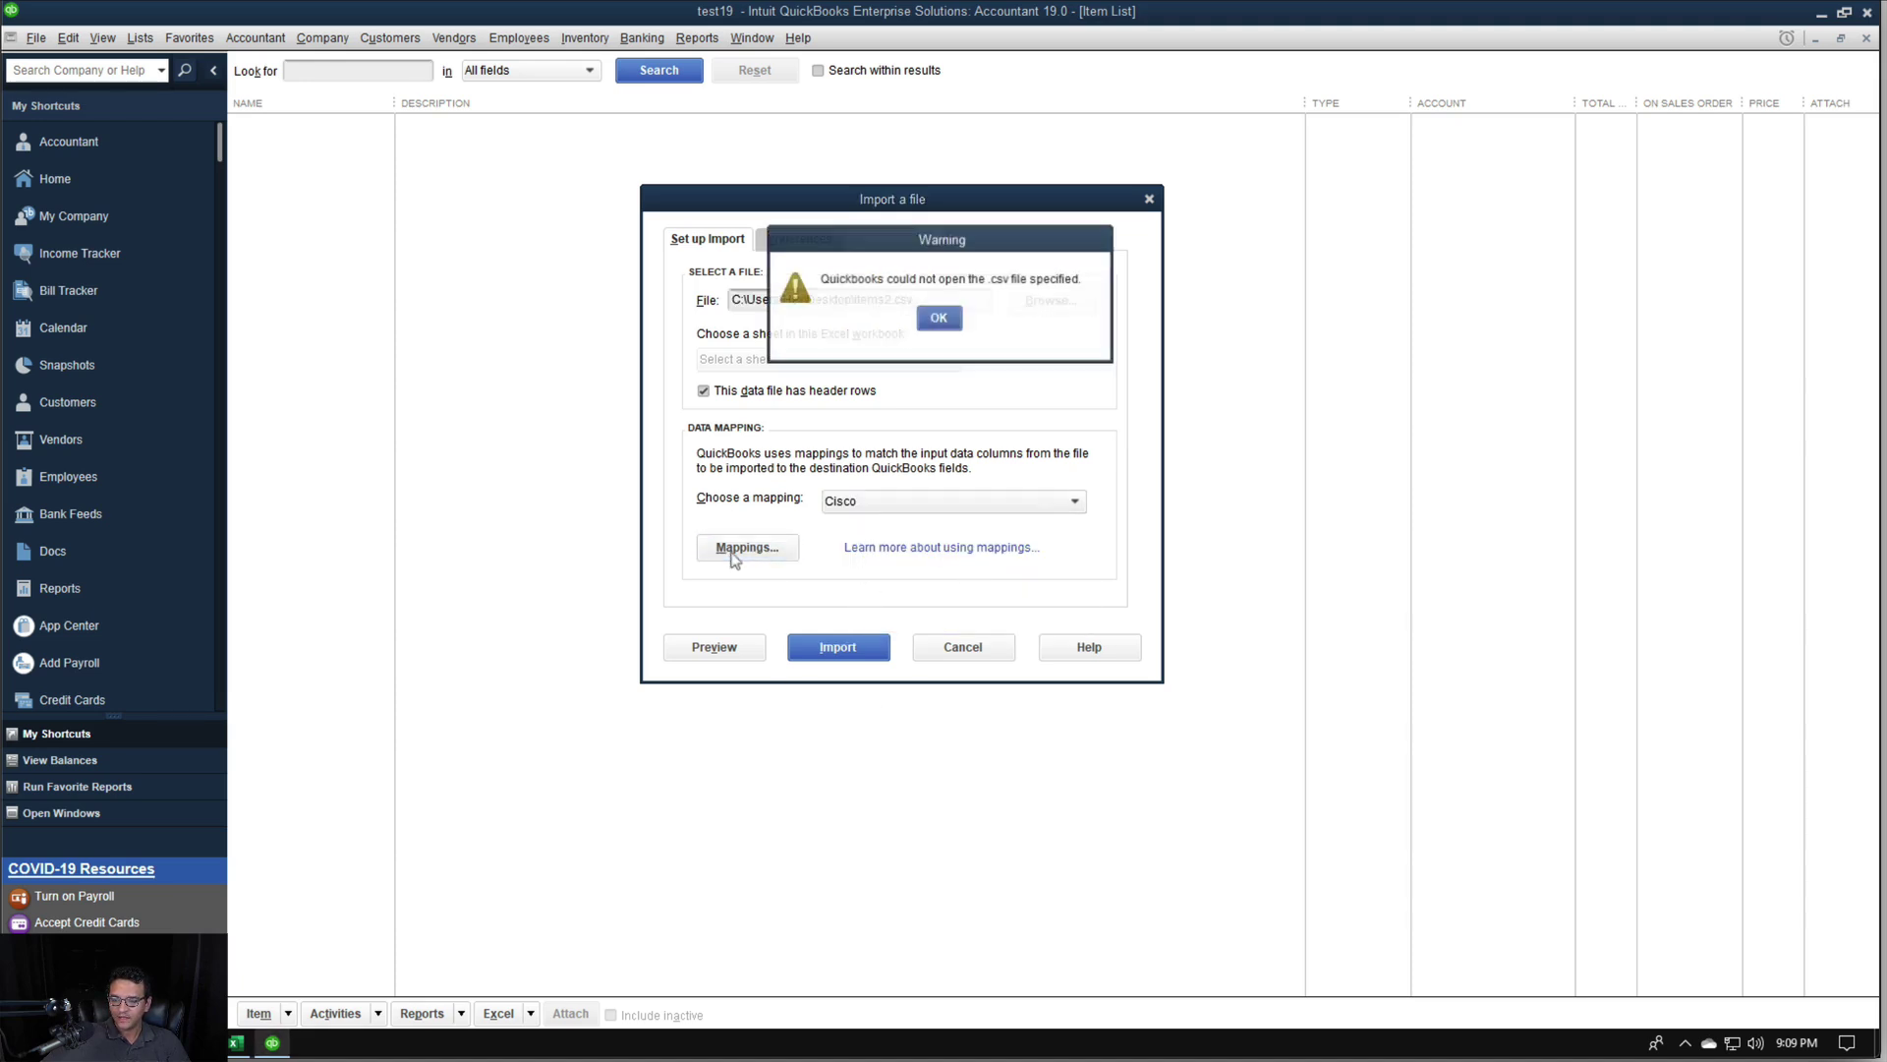
left_click(940, 320)
Close items2.csv in Excel, and in QuickBooks review the Cisco field mappings and save them
left_click(237, 1041)
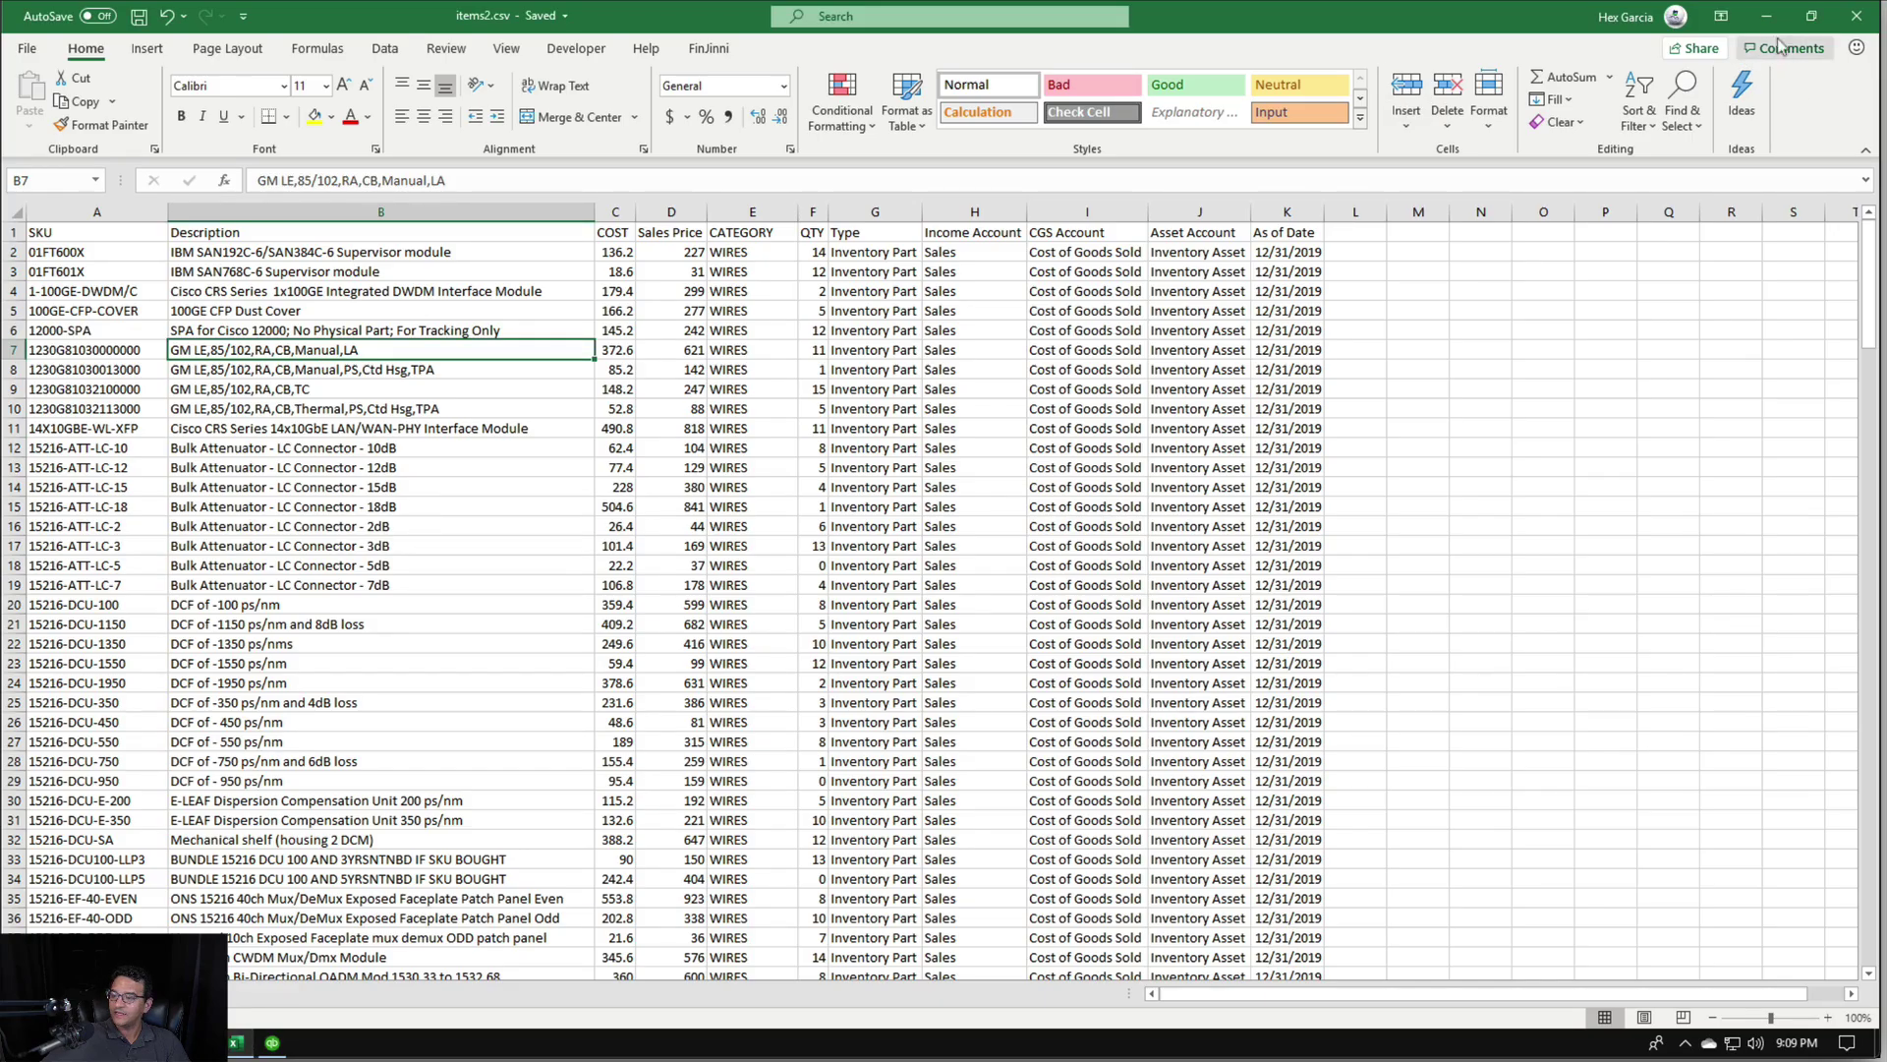
left_click(1857, 16)
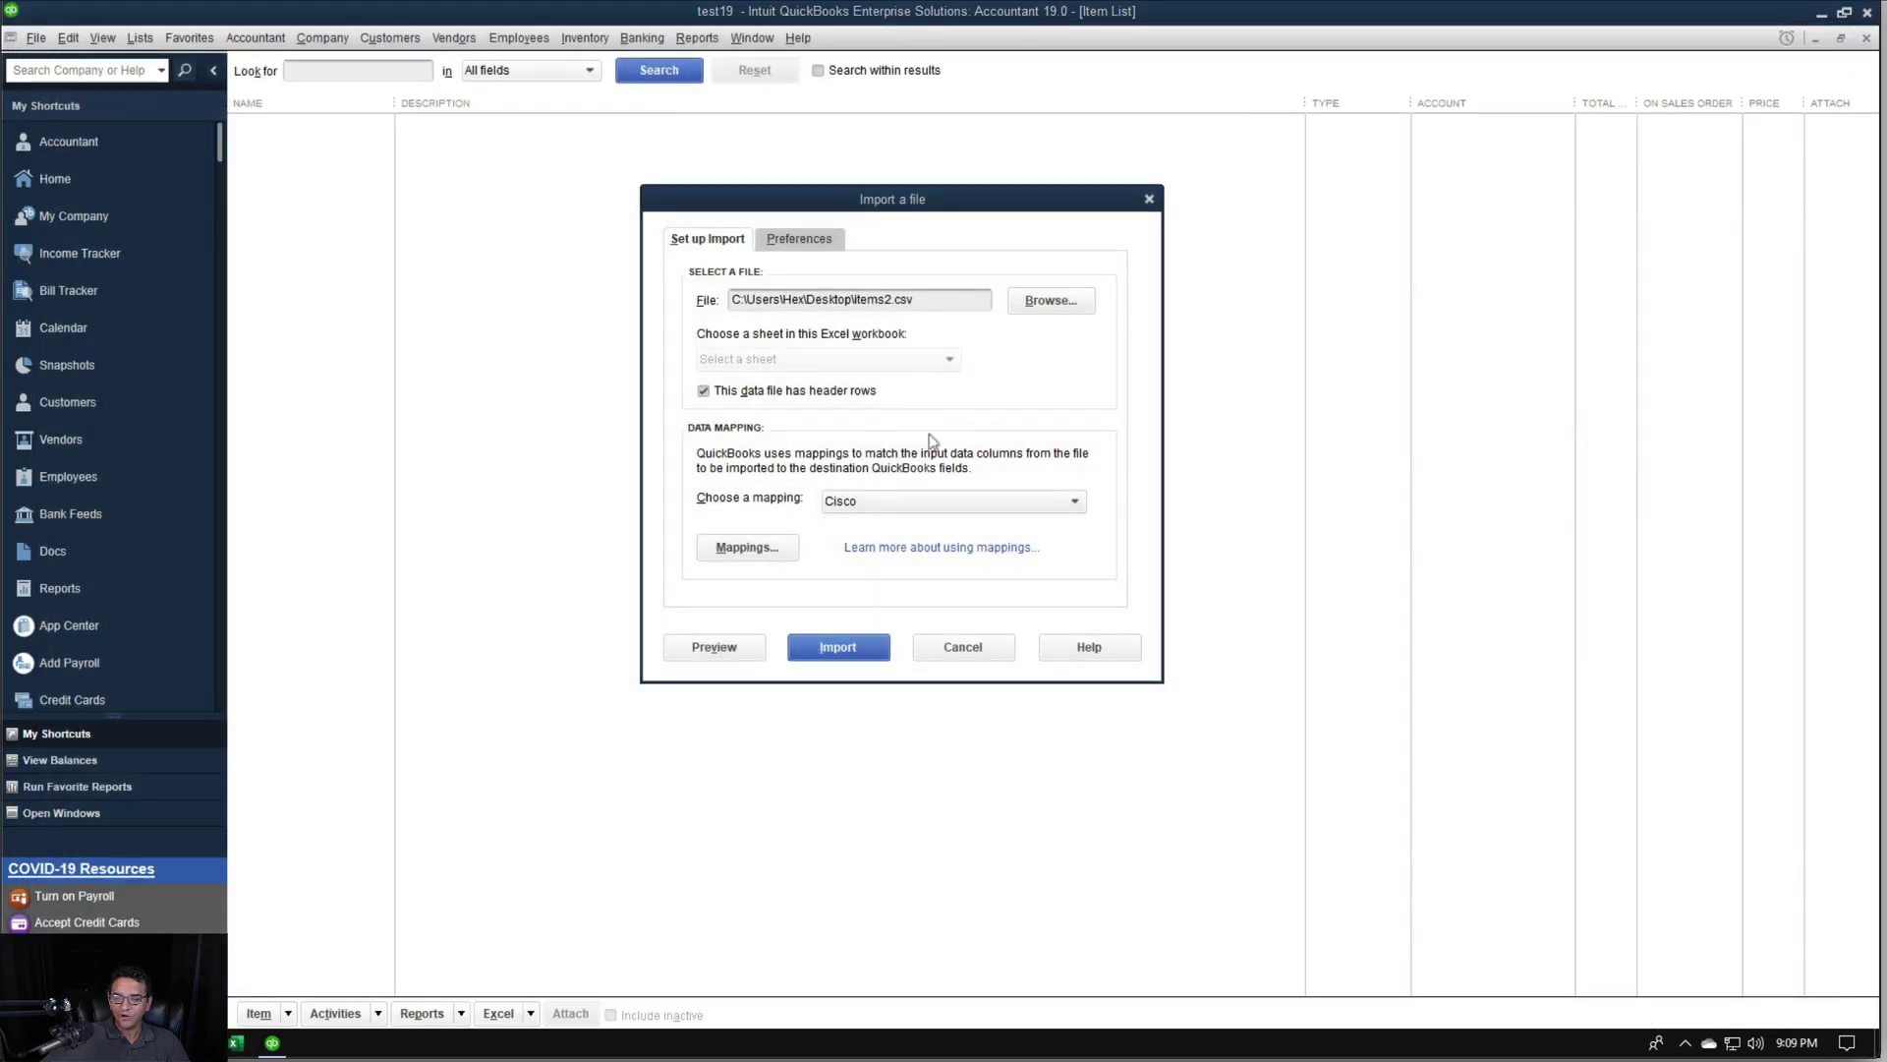
left_click(747, 542)
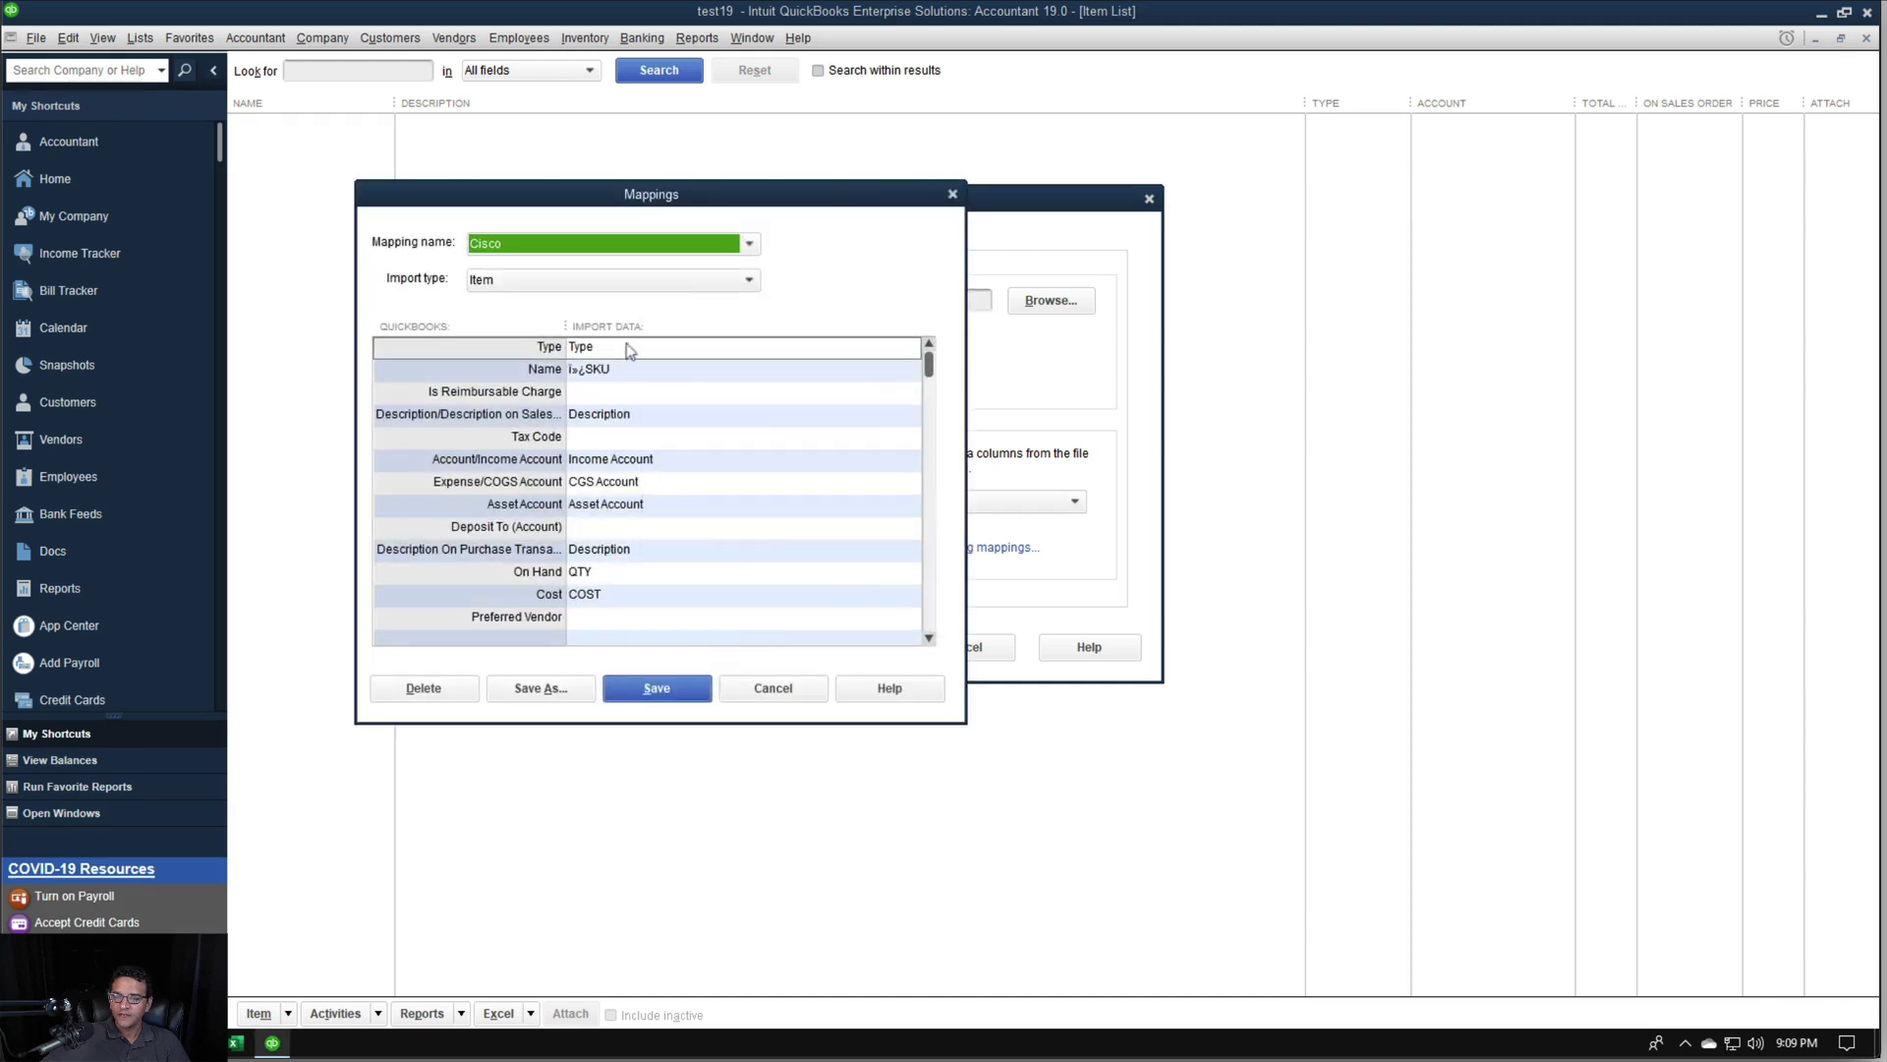
left_click_drag(929, 360, 912, 317)
left_click(657, 688)
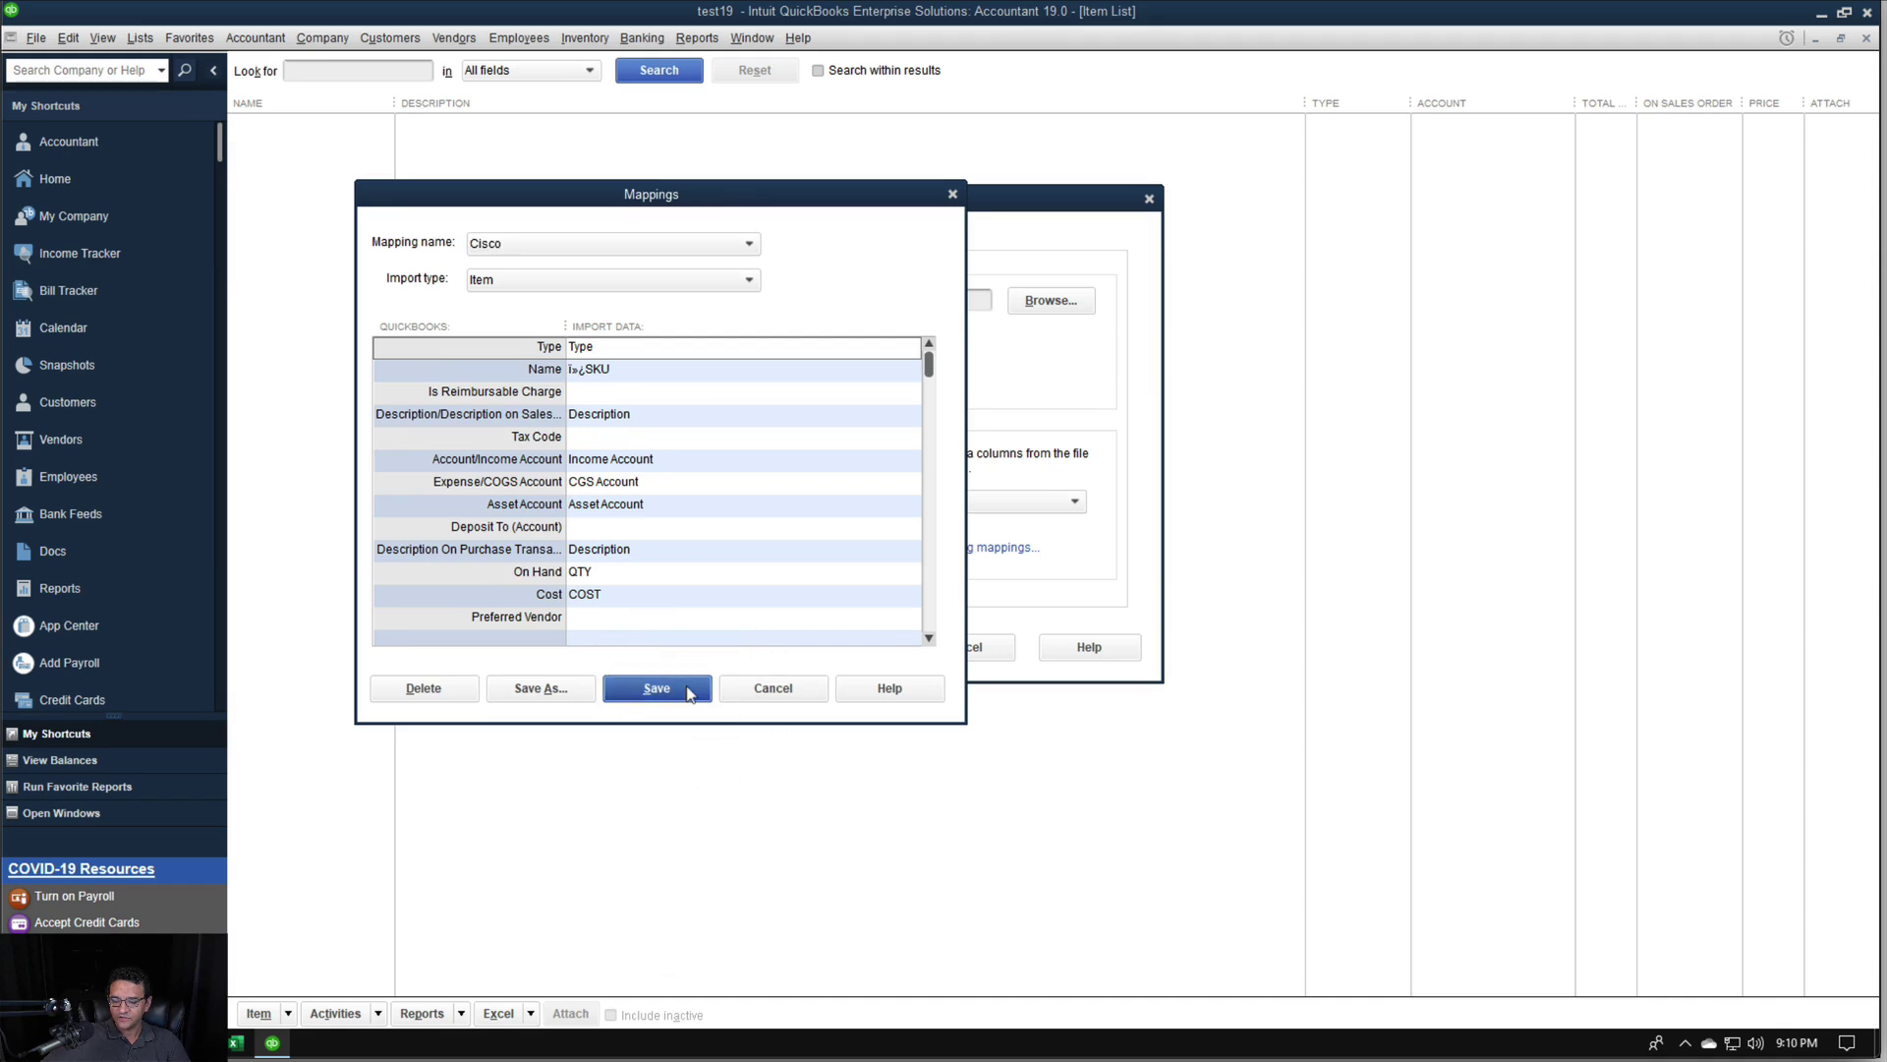
Preview the items2.csv import and set error handling to not import rows with errors
left_click(713, 648)
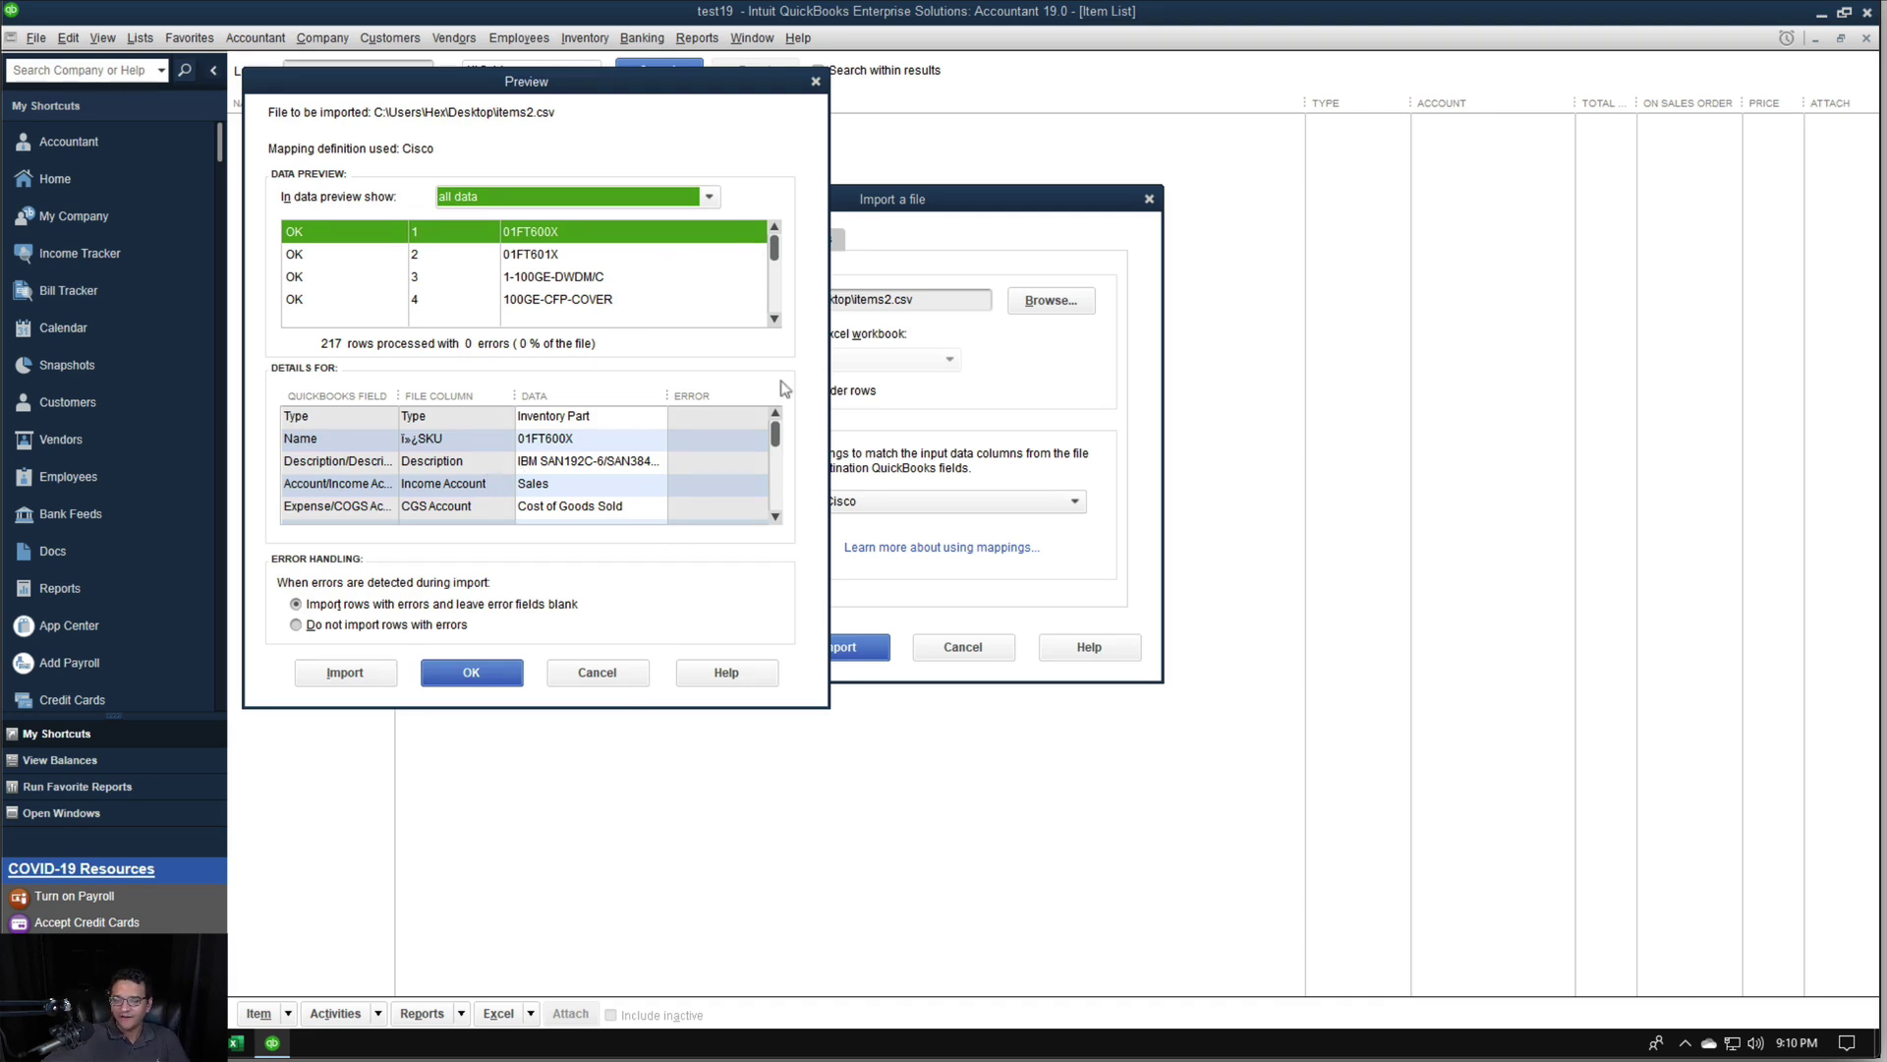
left_click_drag(775, 247, 791, 196)
left_click(331, 604)
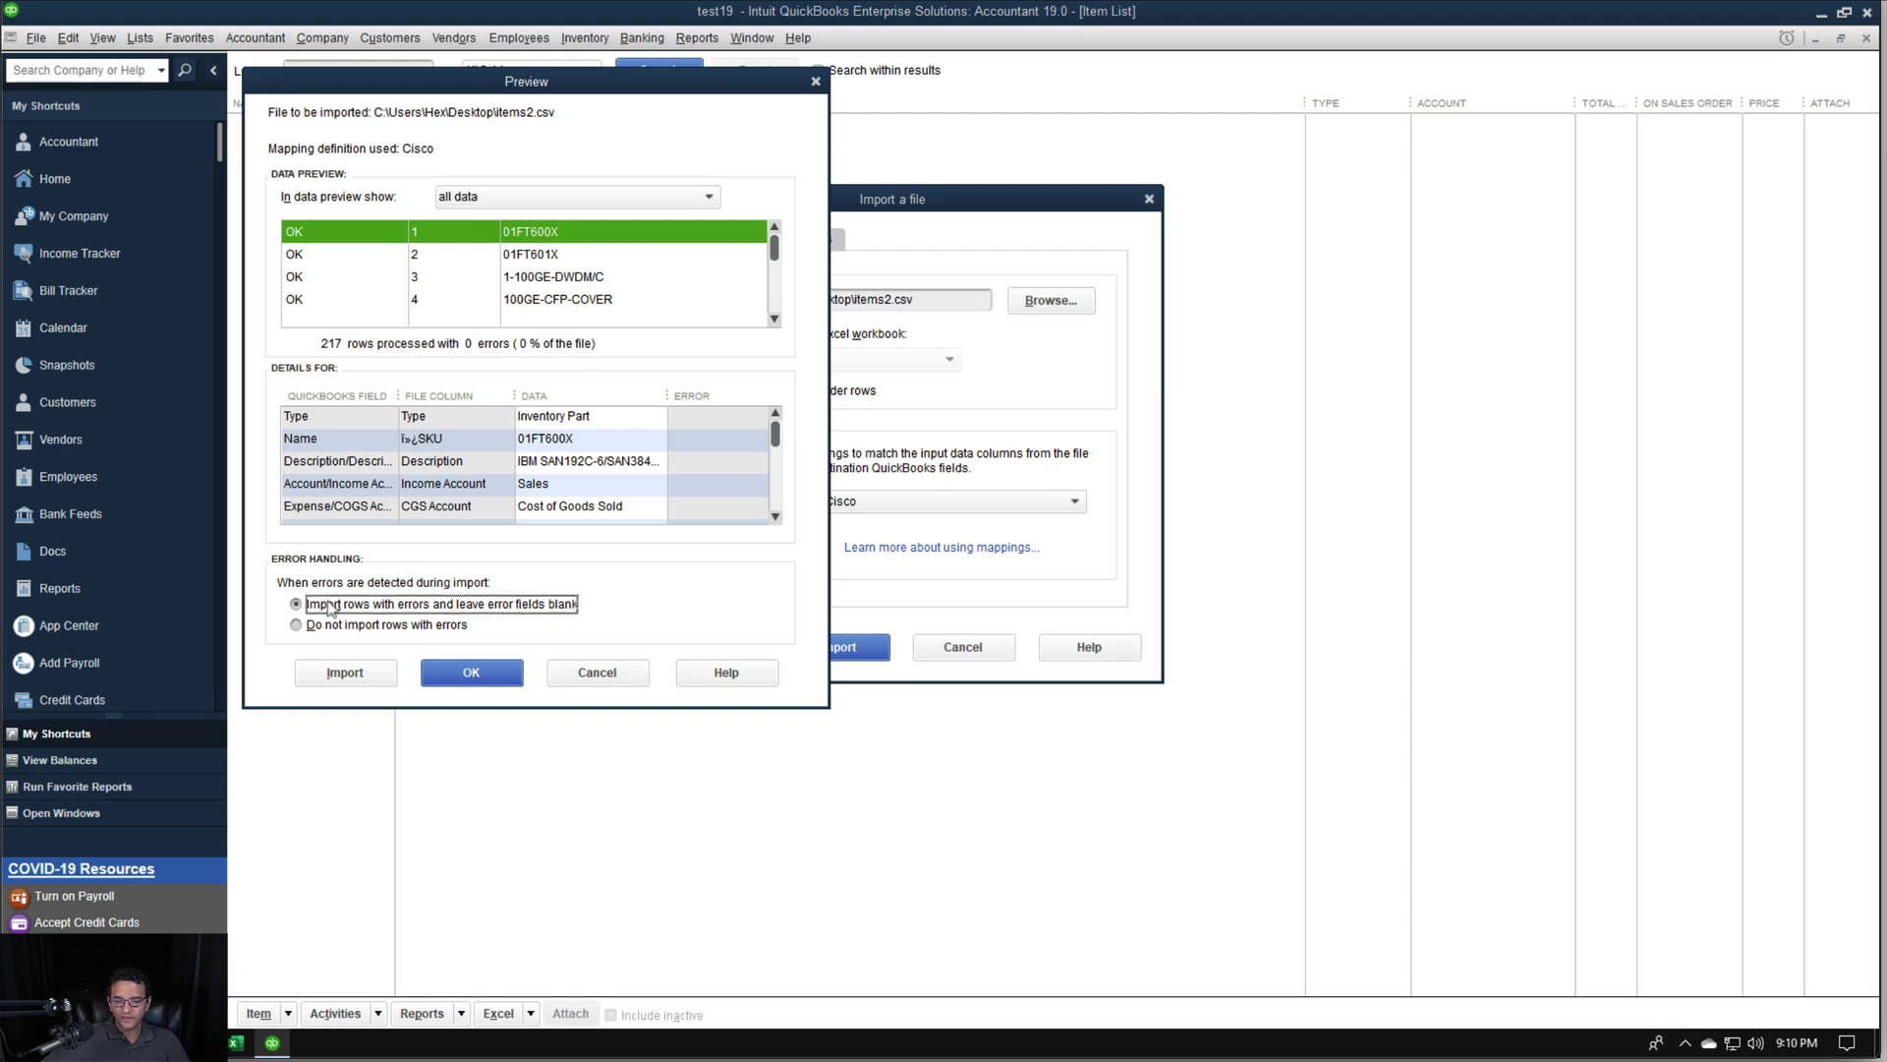
left_click(507, 604)
left_click(562, 606)
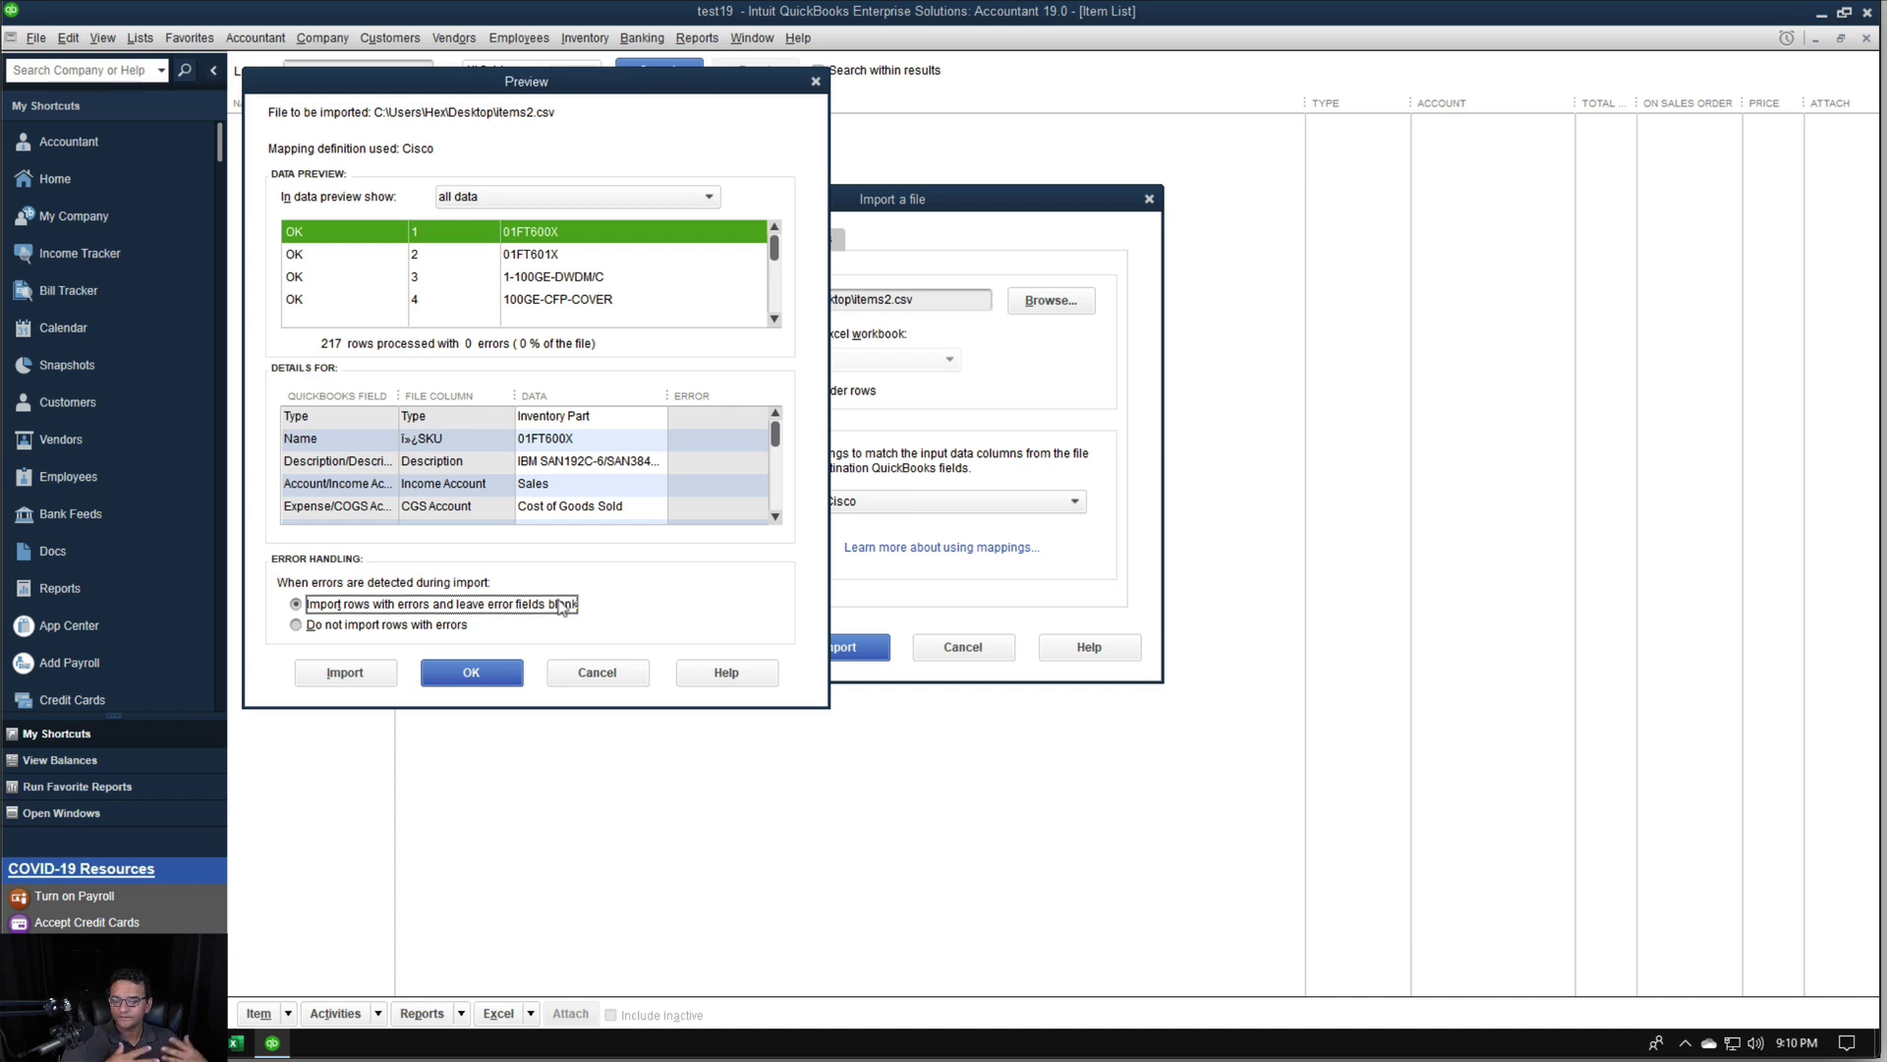
left_click(382, 627)
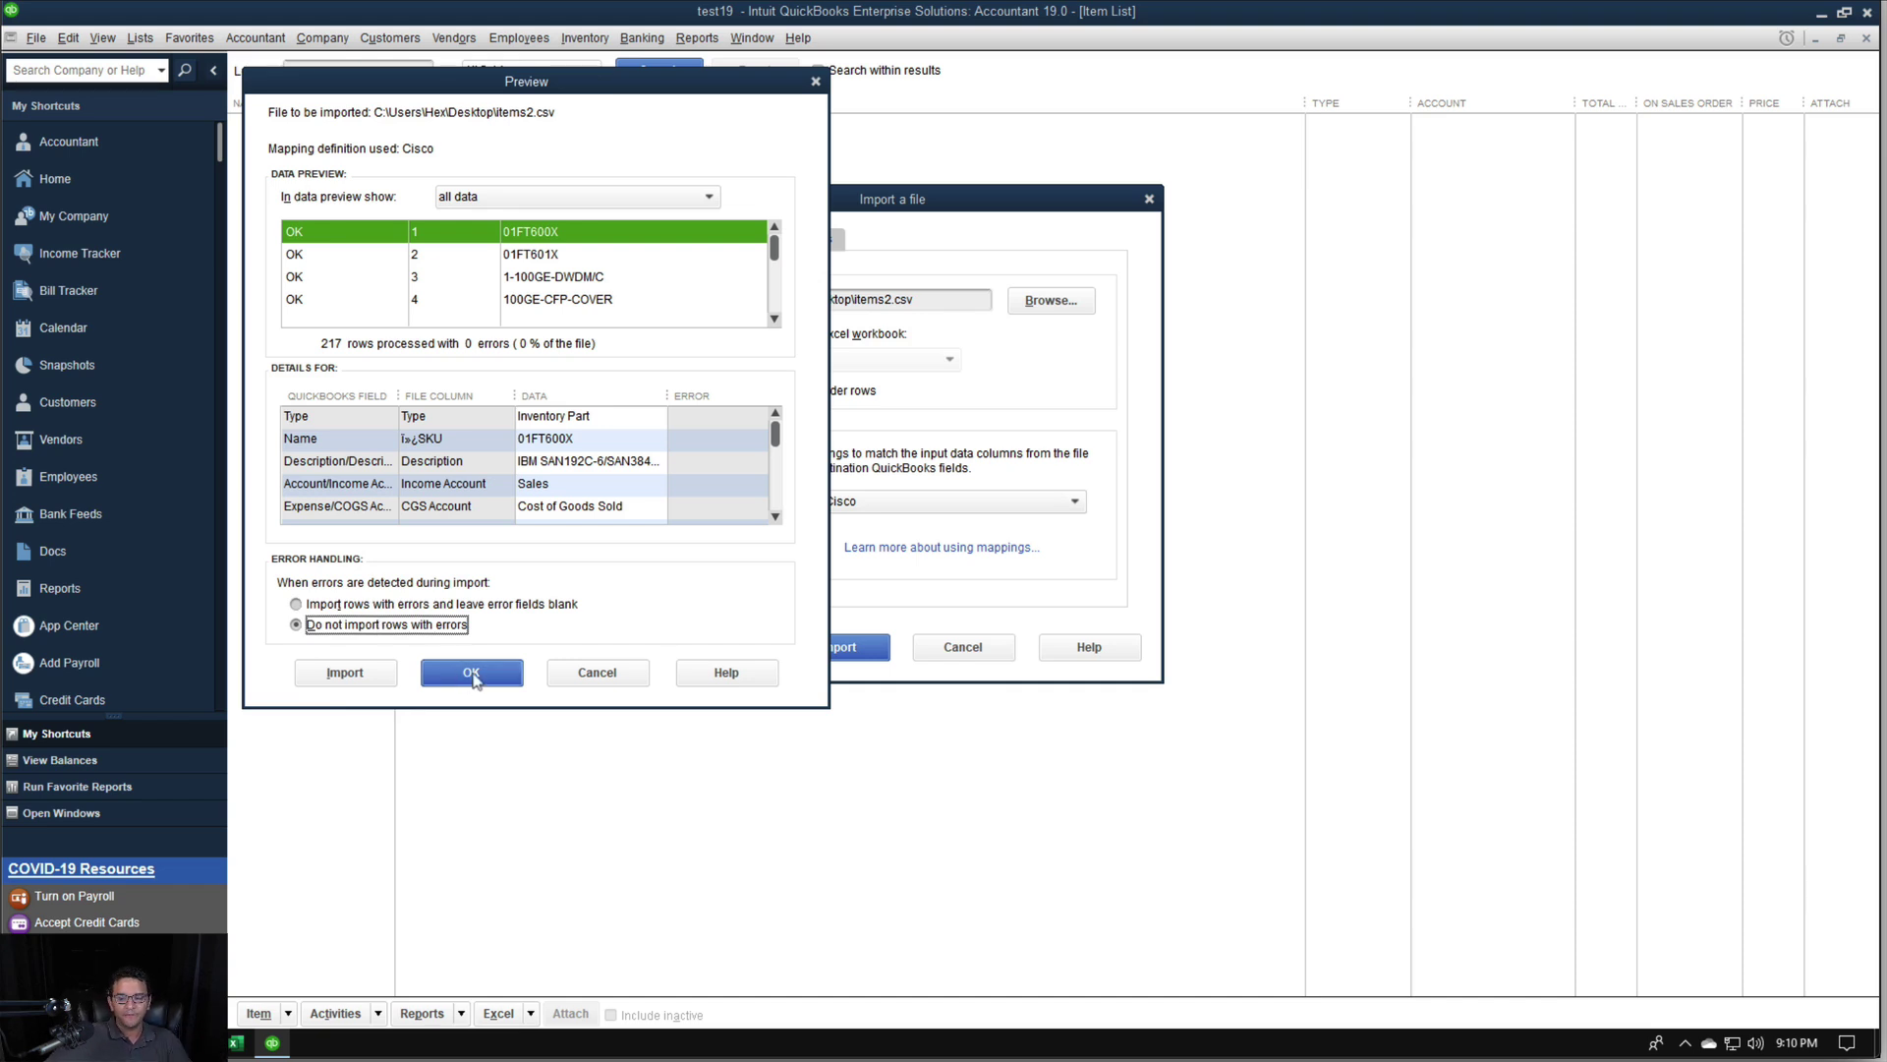
Accept the preview settings and import items2.csv with the Cisco mapping
left_click(472, 673)
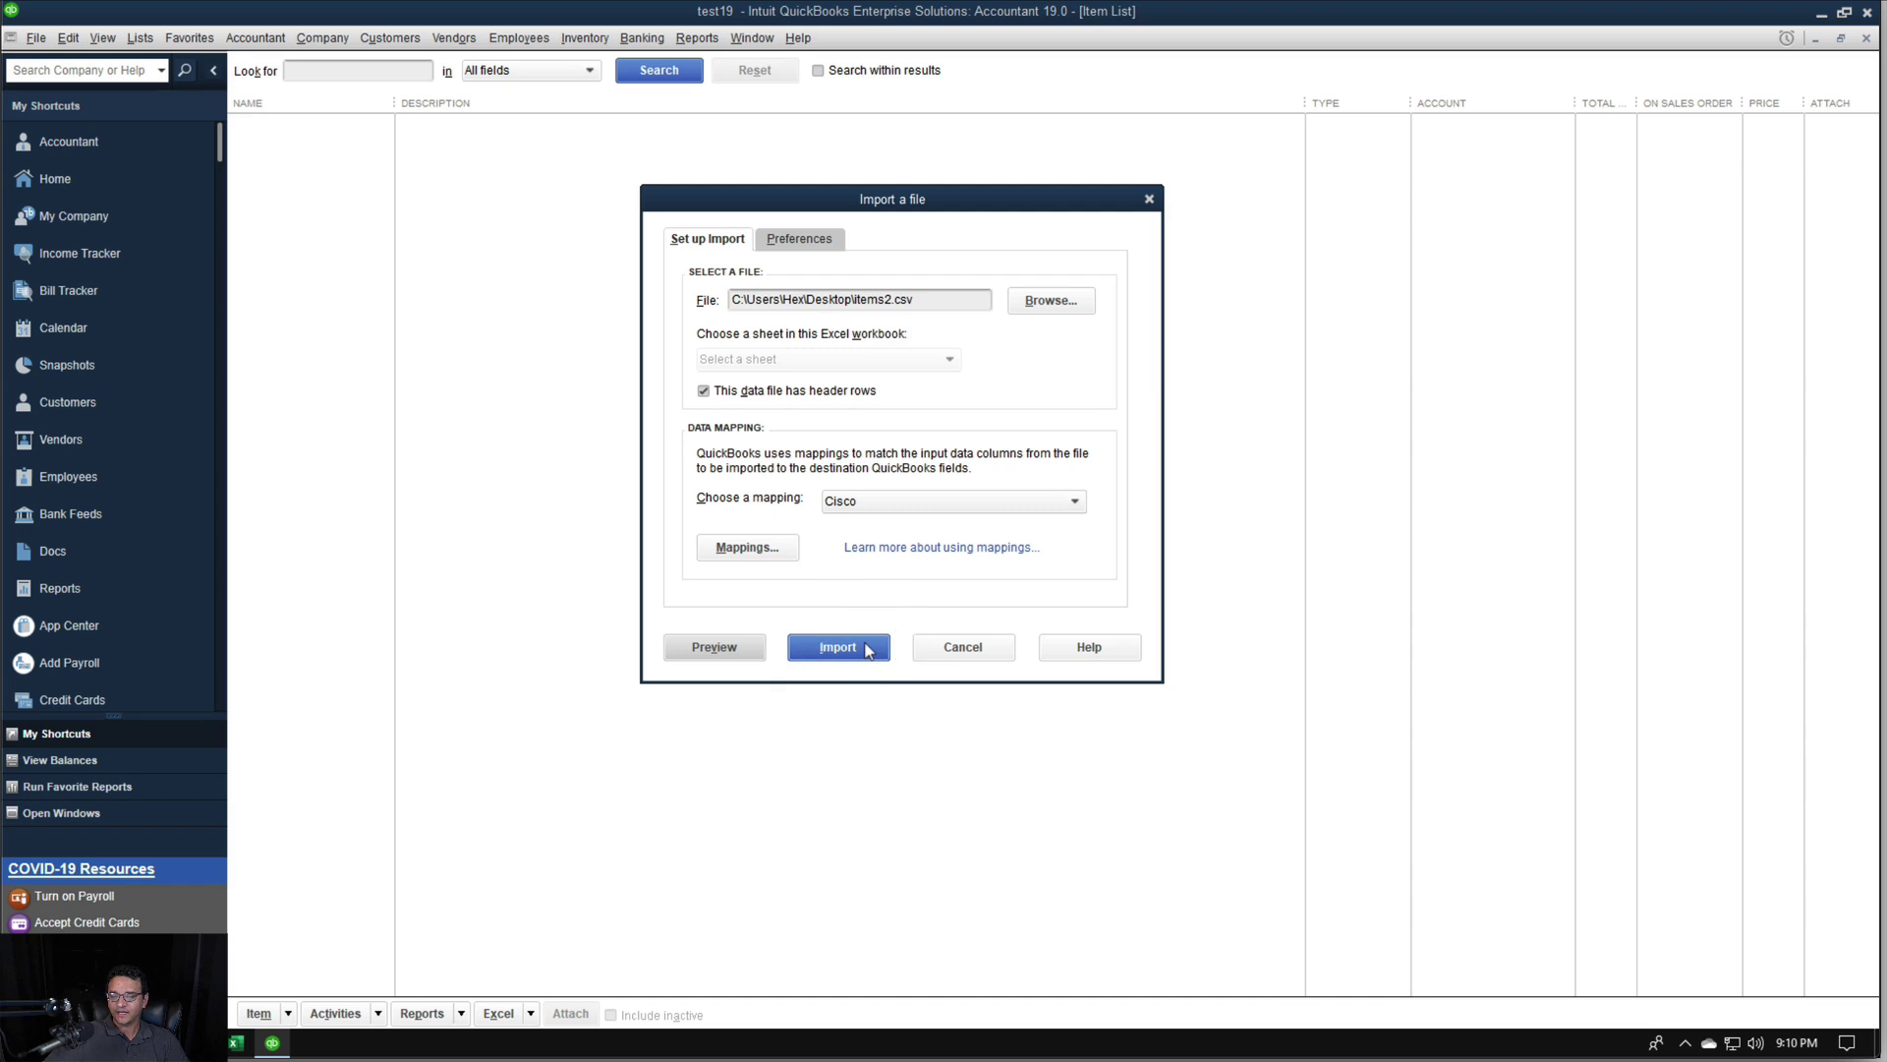
left_click(869, 648)
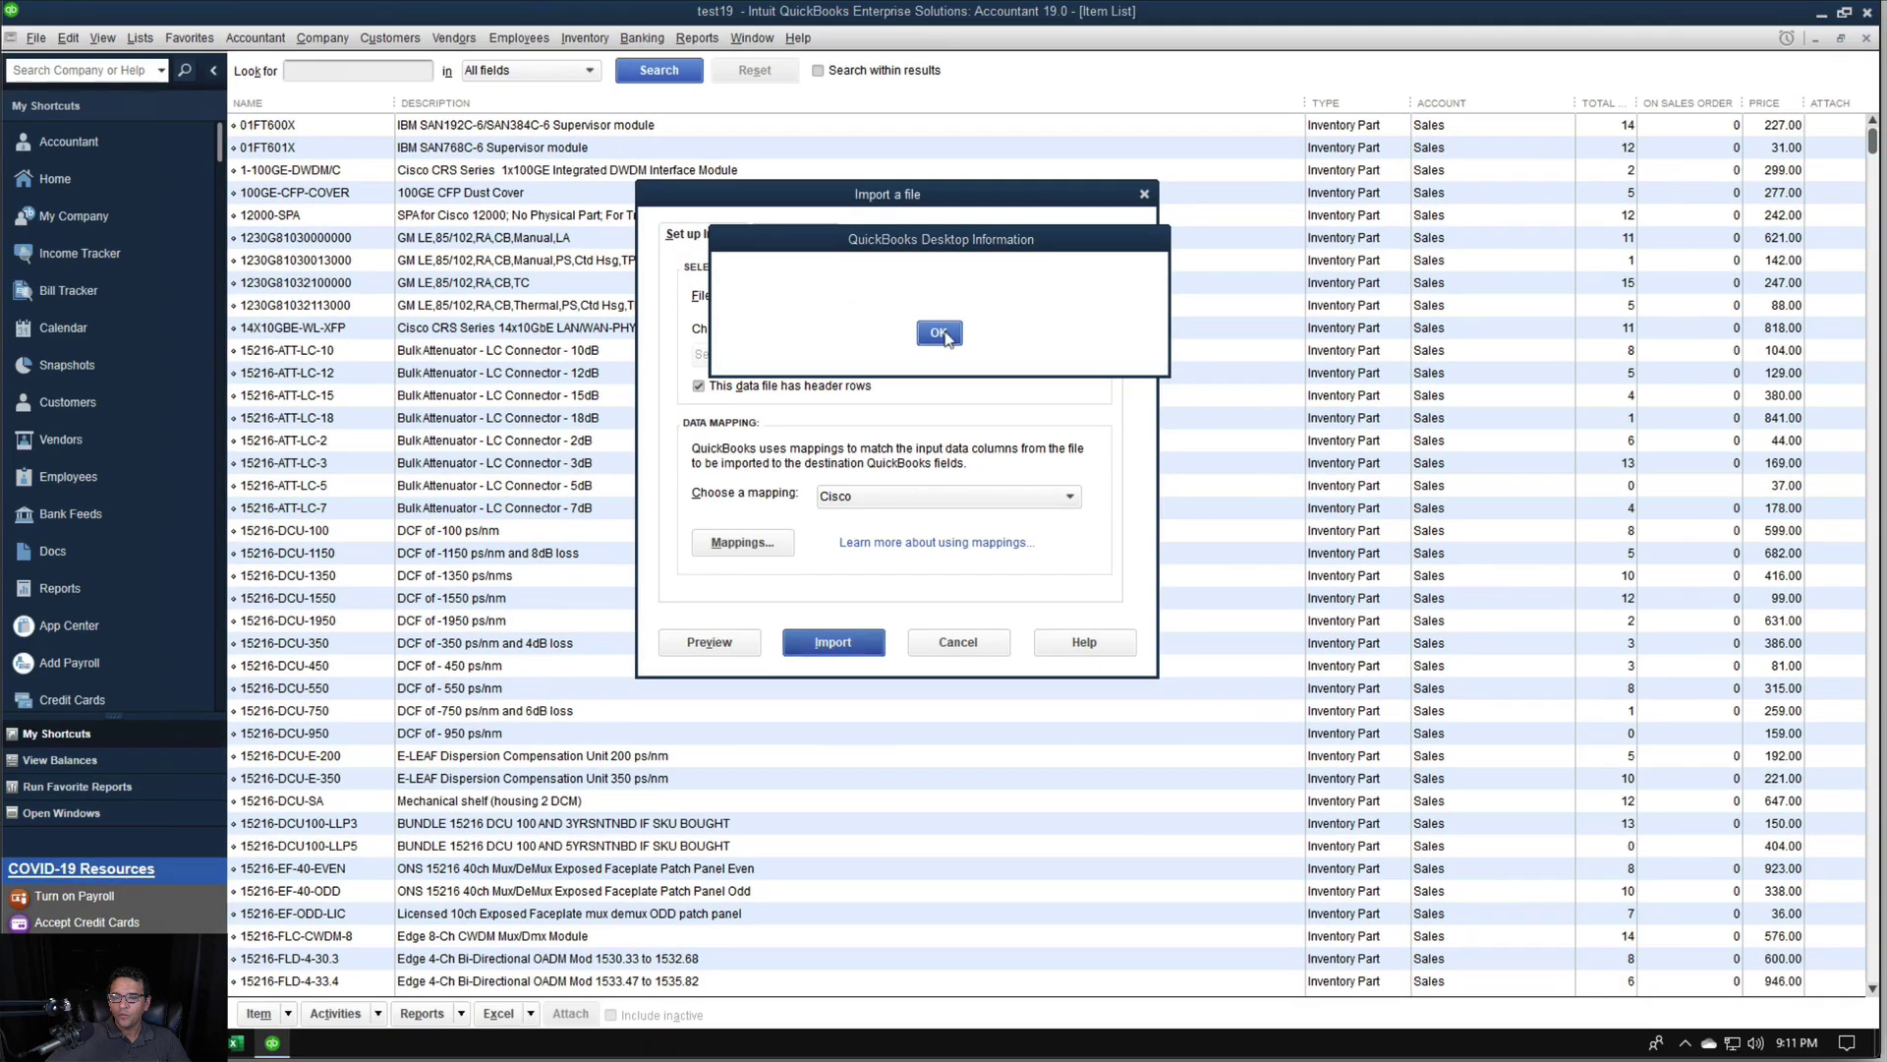
left_click(939, 334)
Look through the imported inventory parts in the item list, checking quantities and prices
left_click(728, 452)
scroll(703, 570, "down", 20)
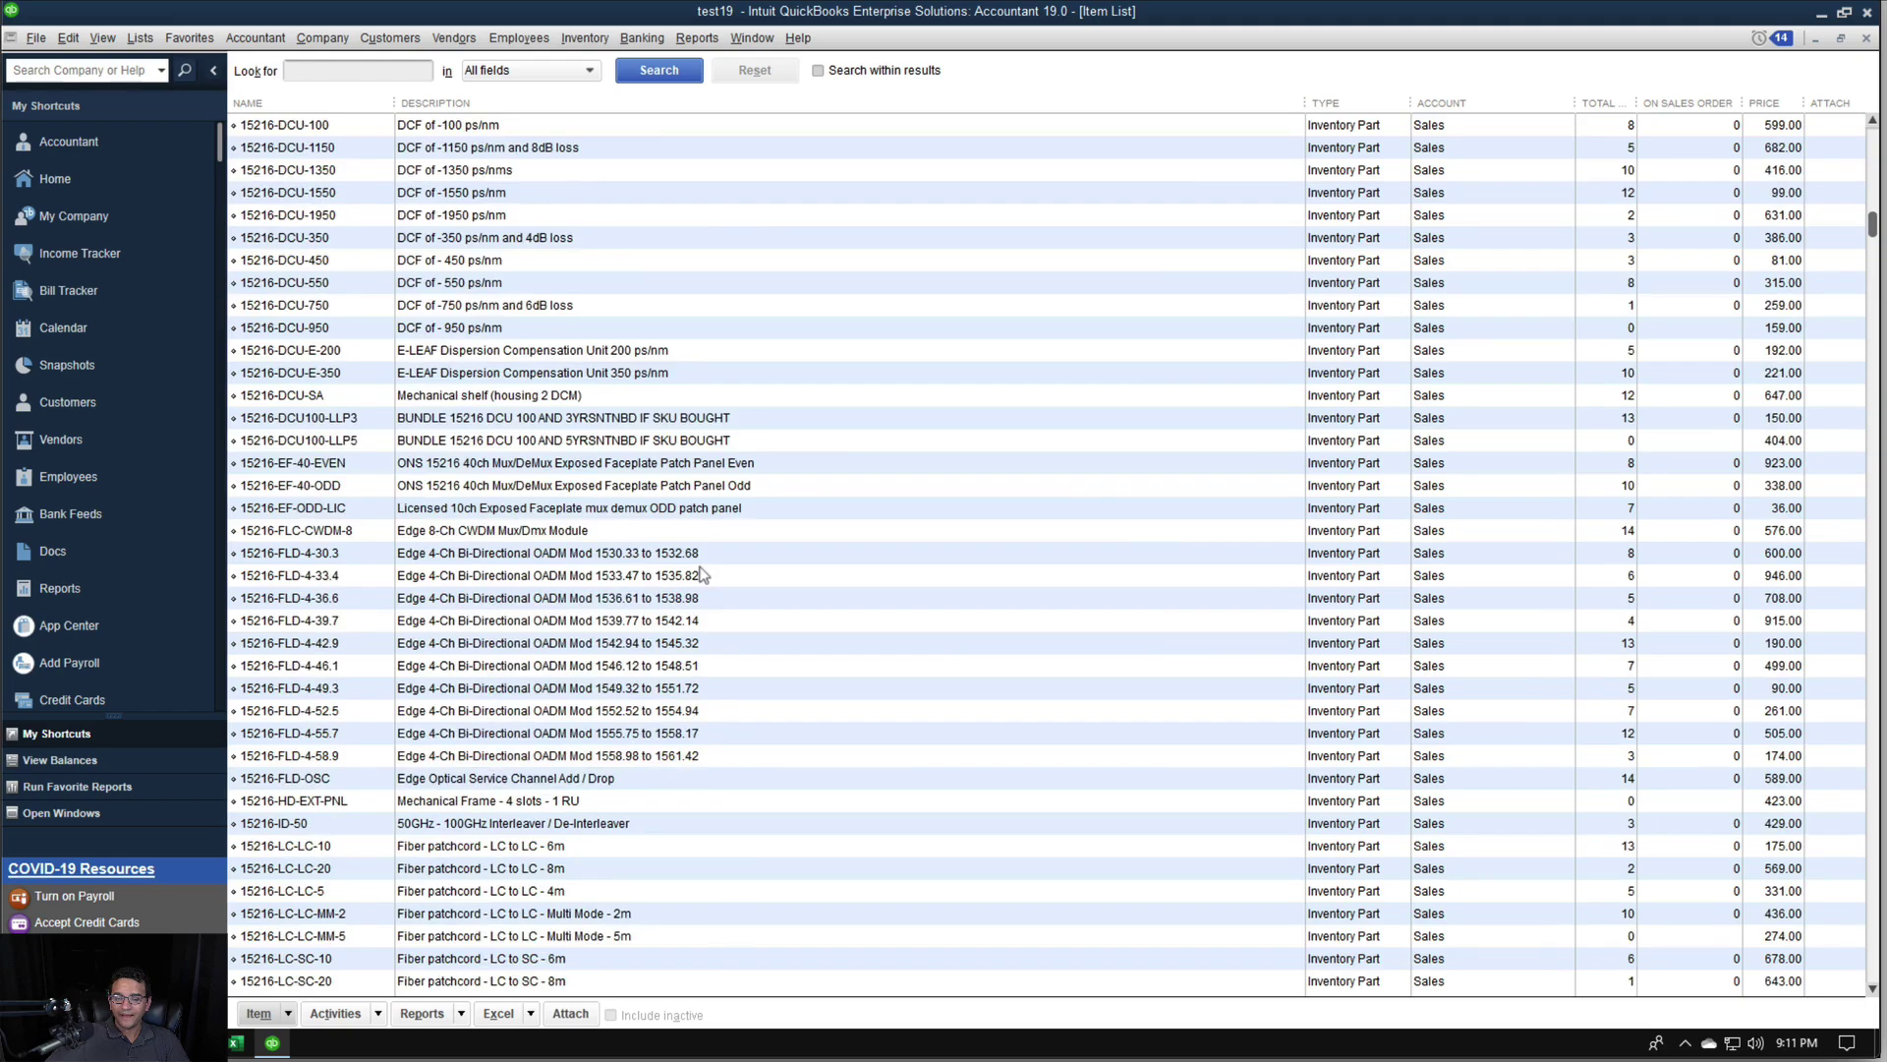
scroll(702, 568, "down", 10)
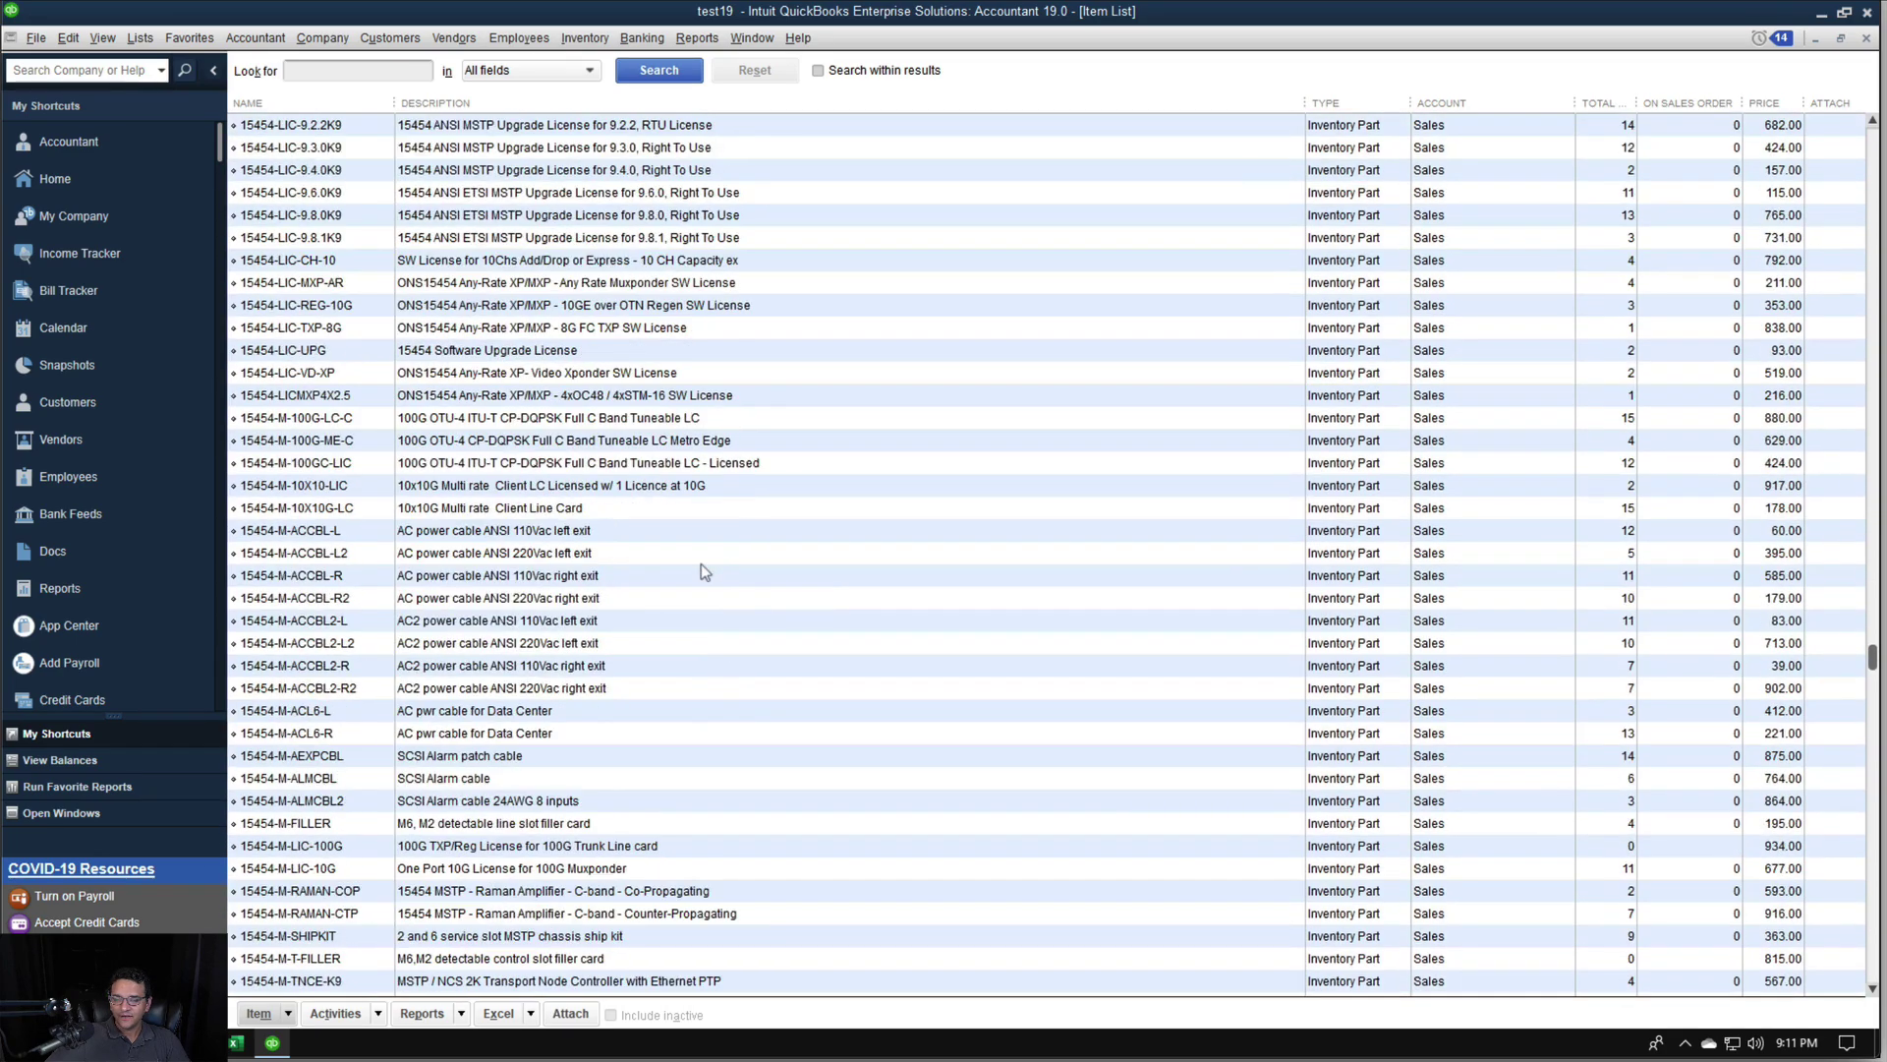
scroll(702, 565, "up", 11)
scroll(704, 560, "up", 20)
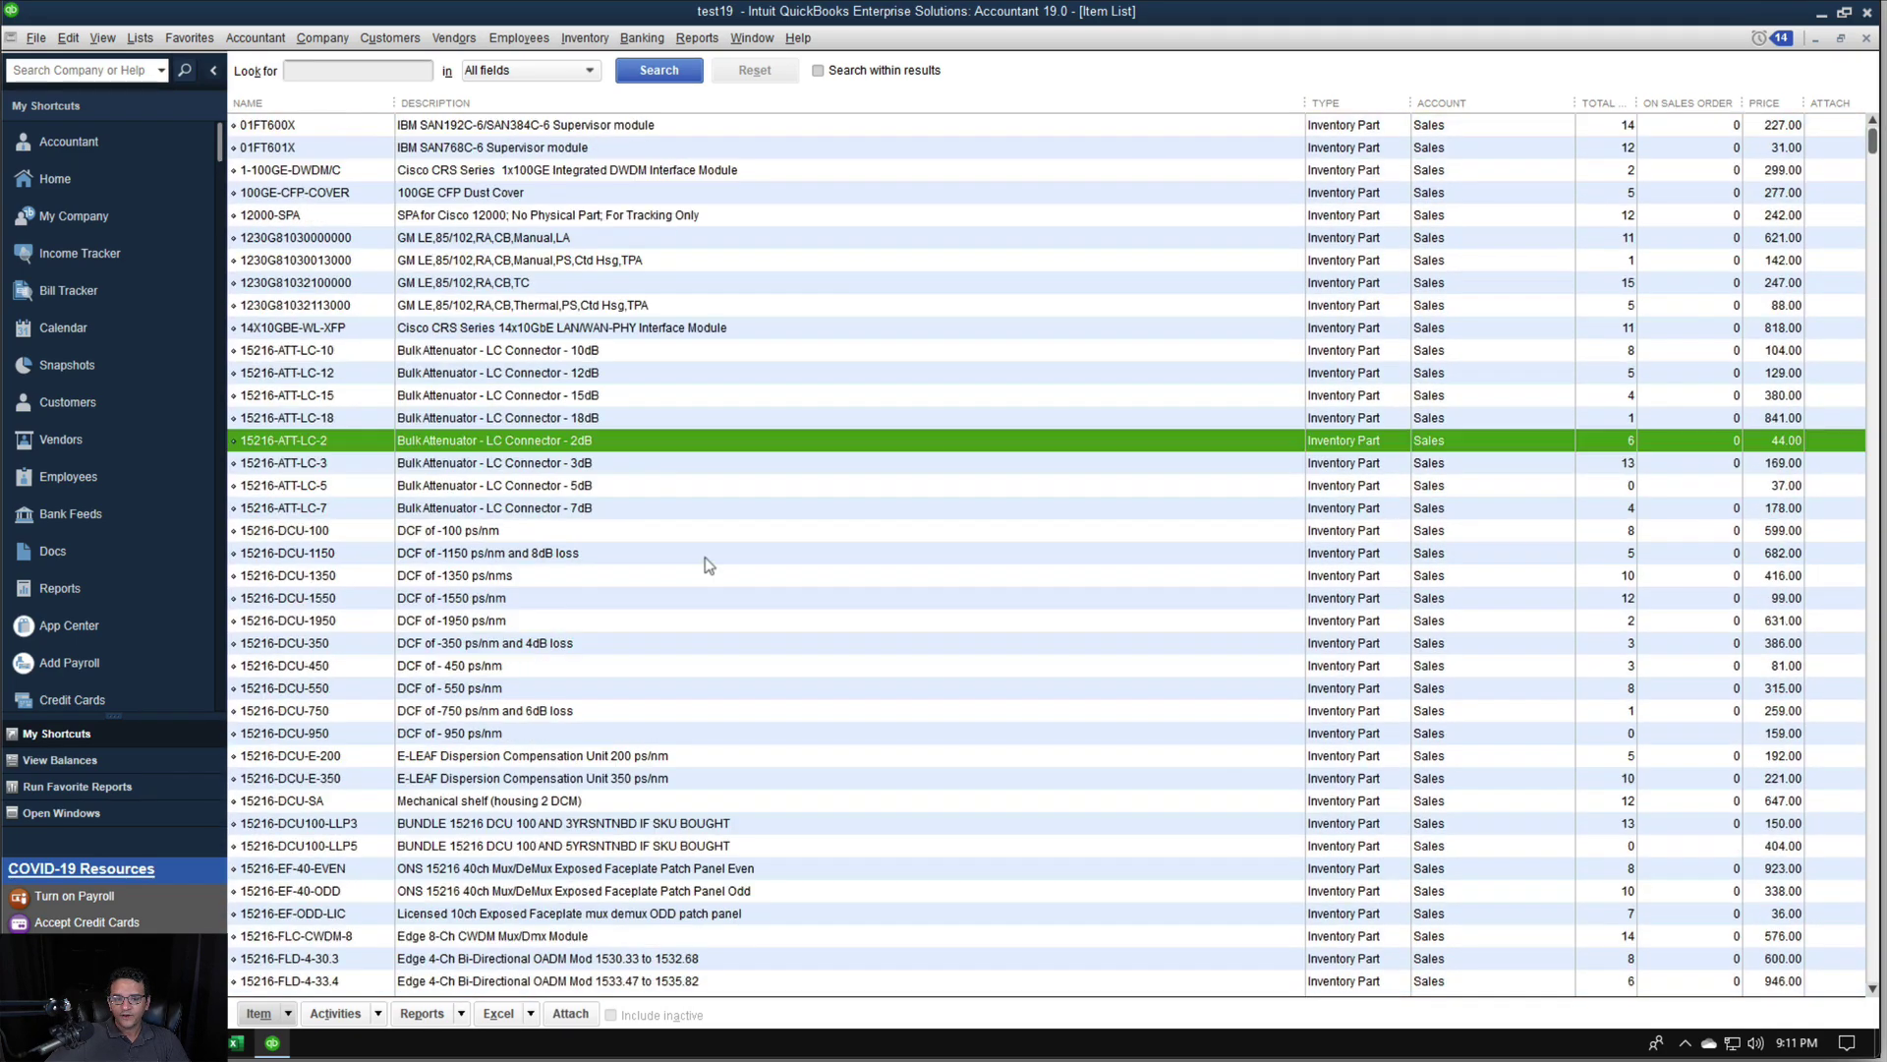
Check the cost, sales price and average cost of items 15216-ATT-LC-18 and 15216-ATT-LC-3
double_click(379, 422)
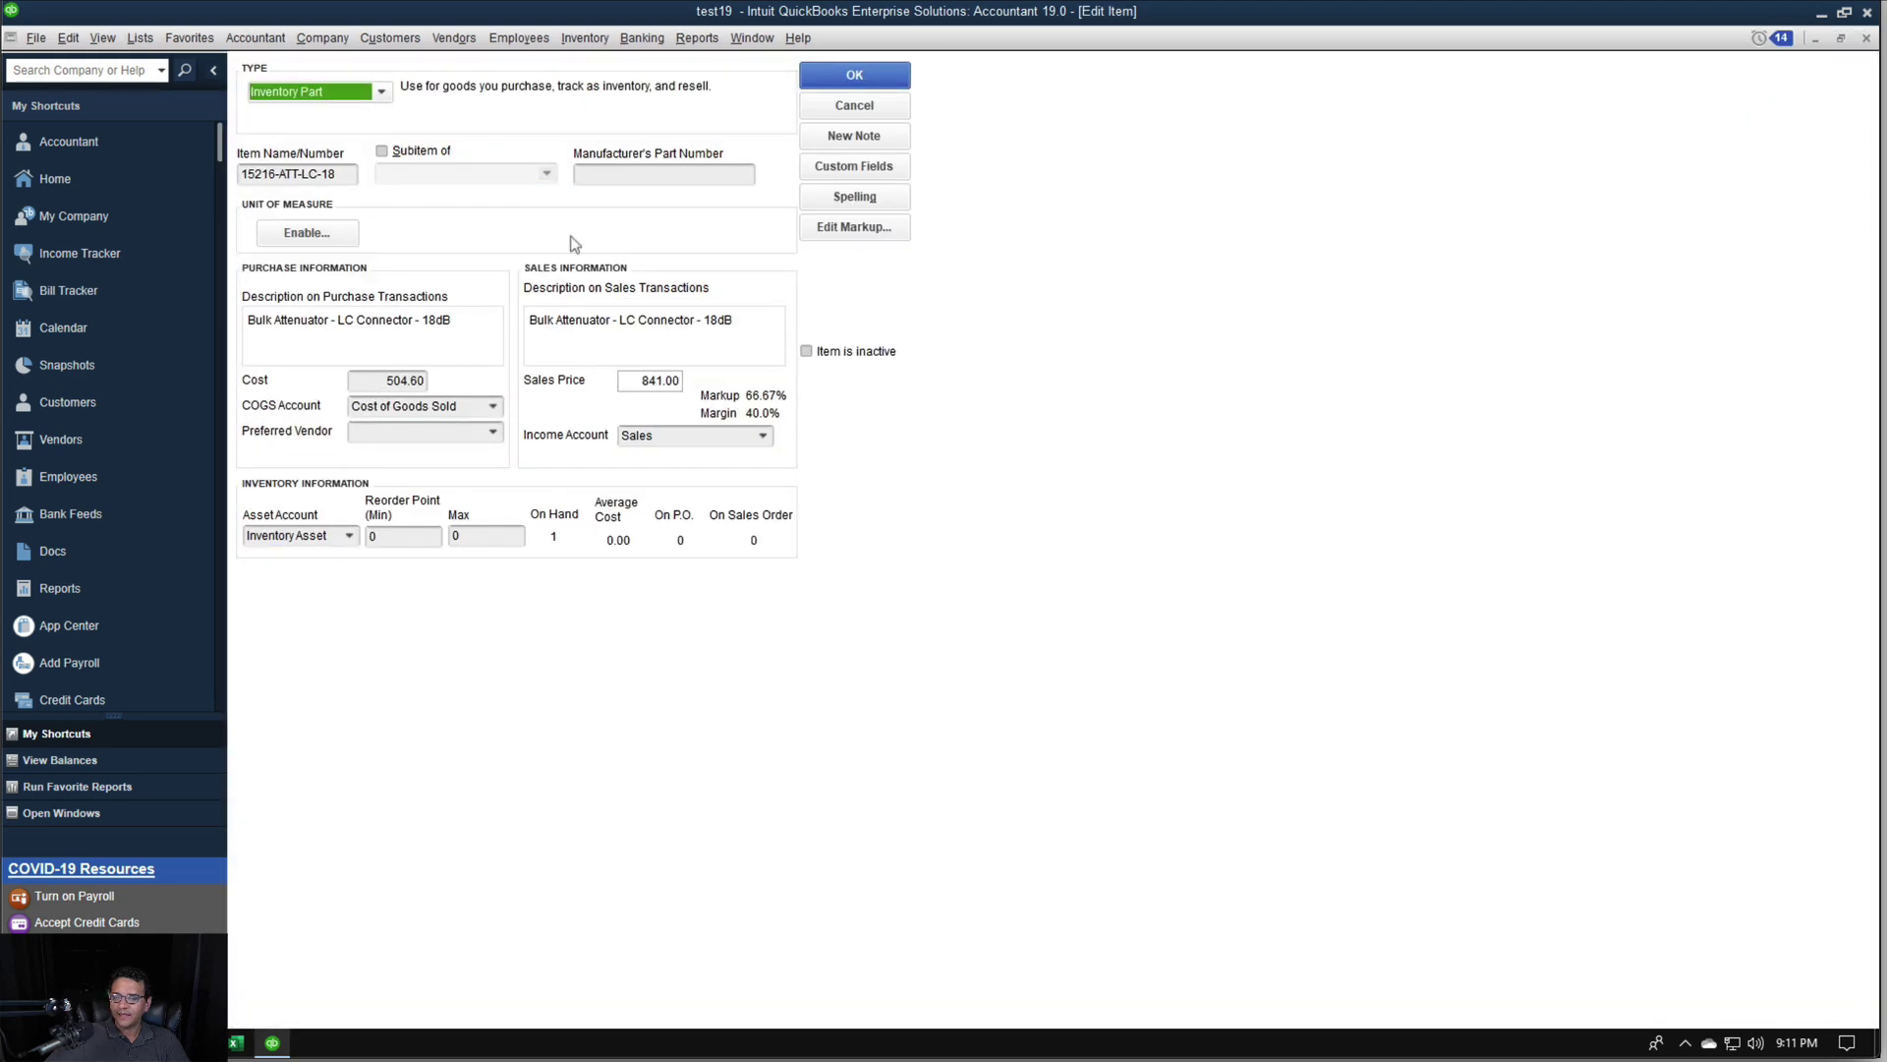
left_click(392, 380)
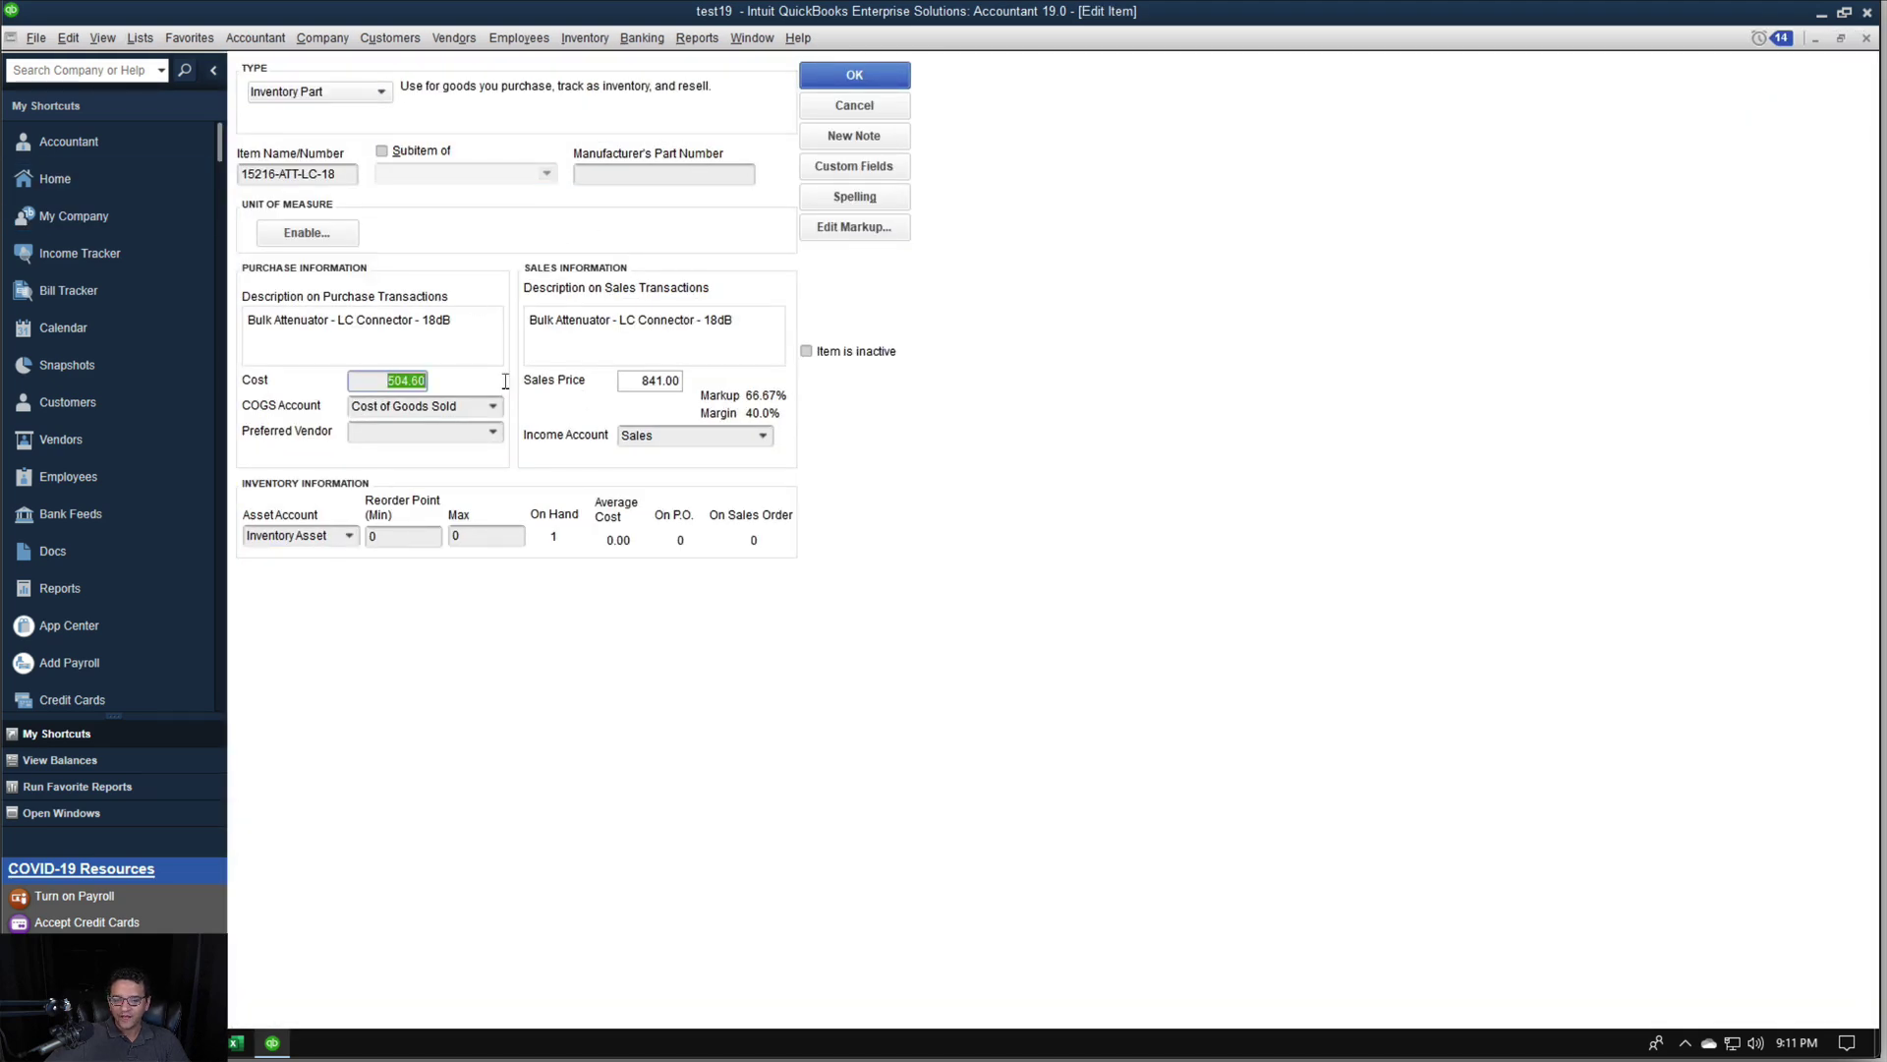
left_click(624, 382)
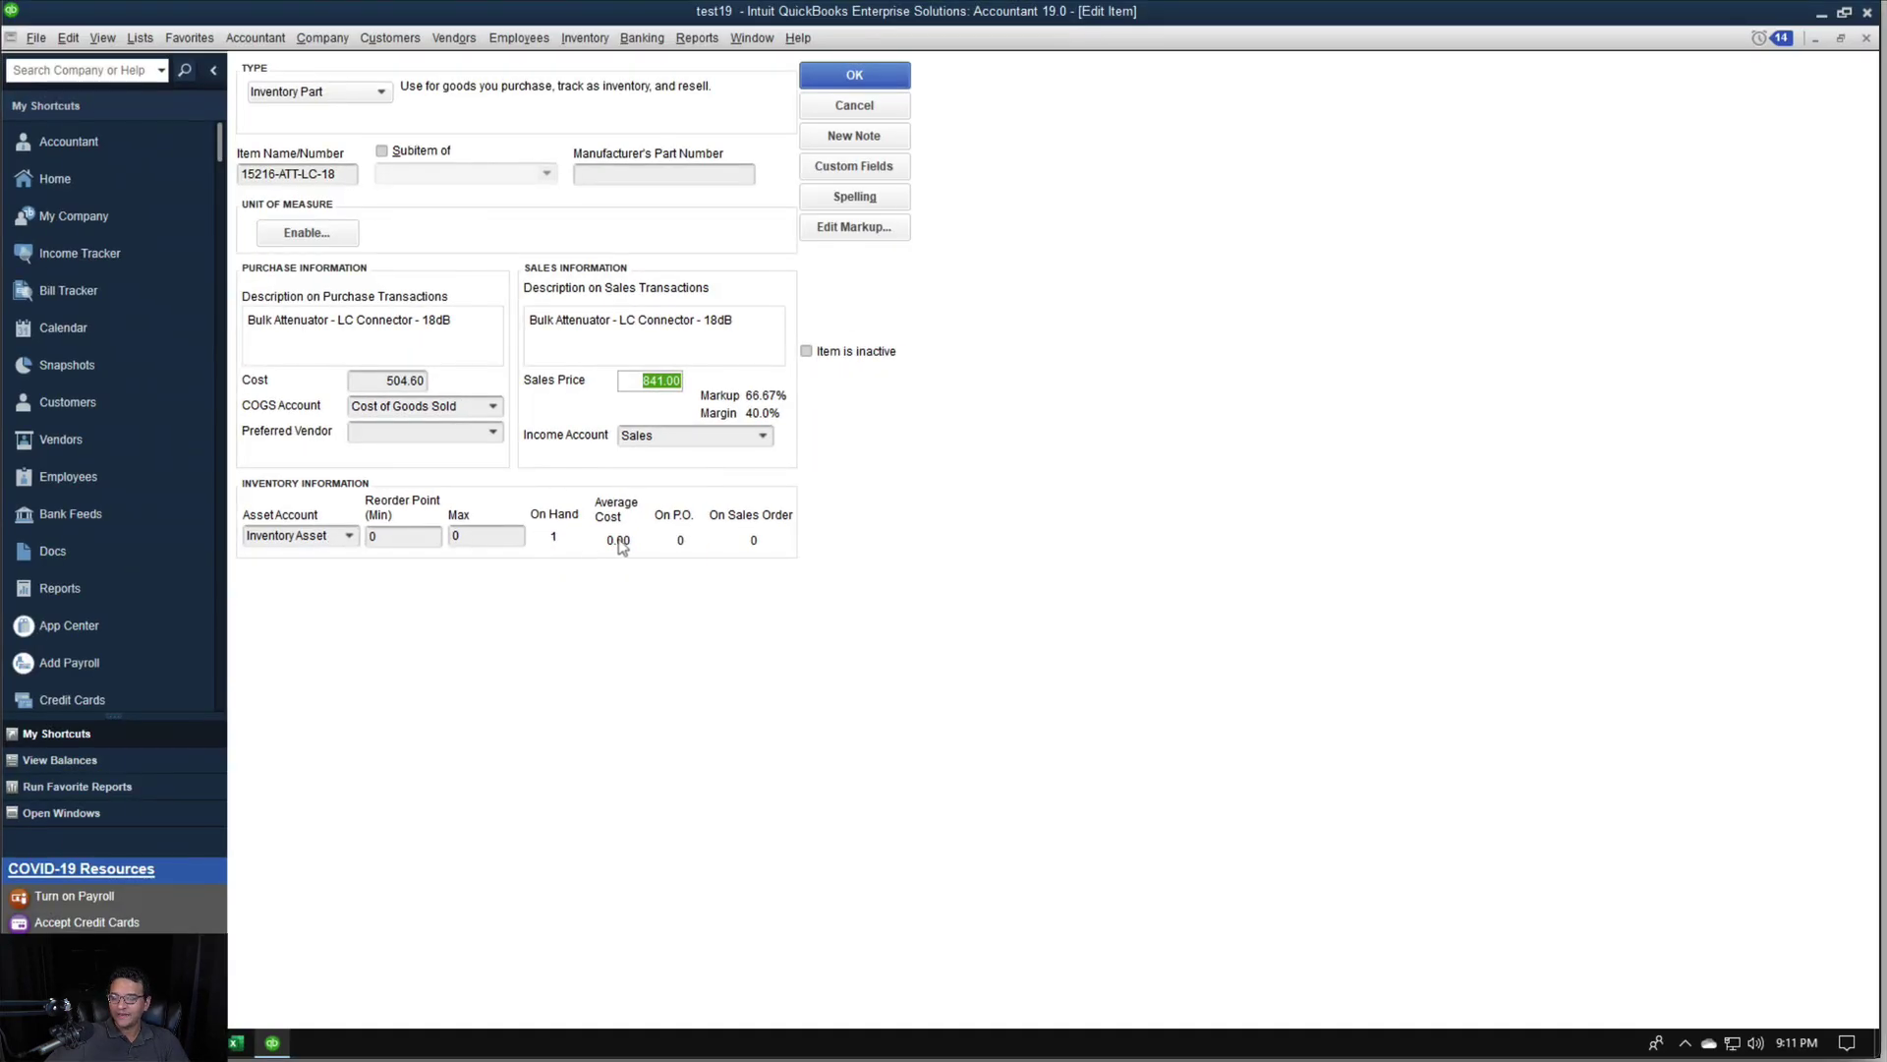
left_click(851, 79)
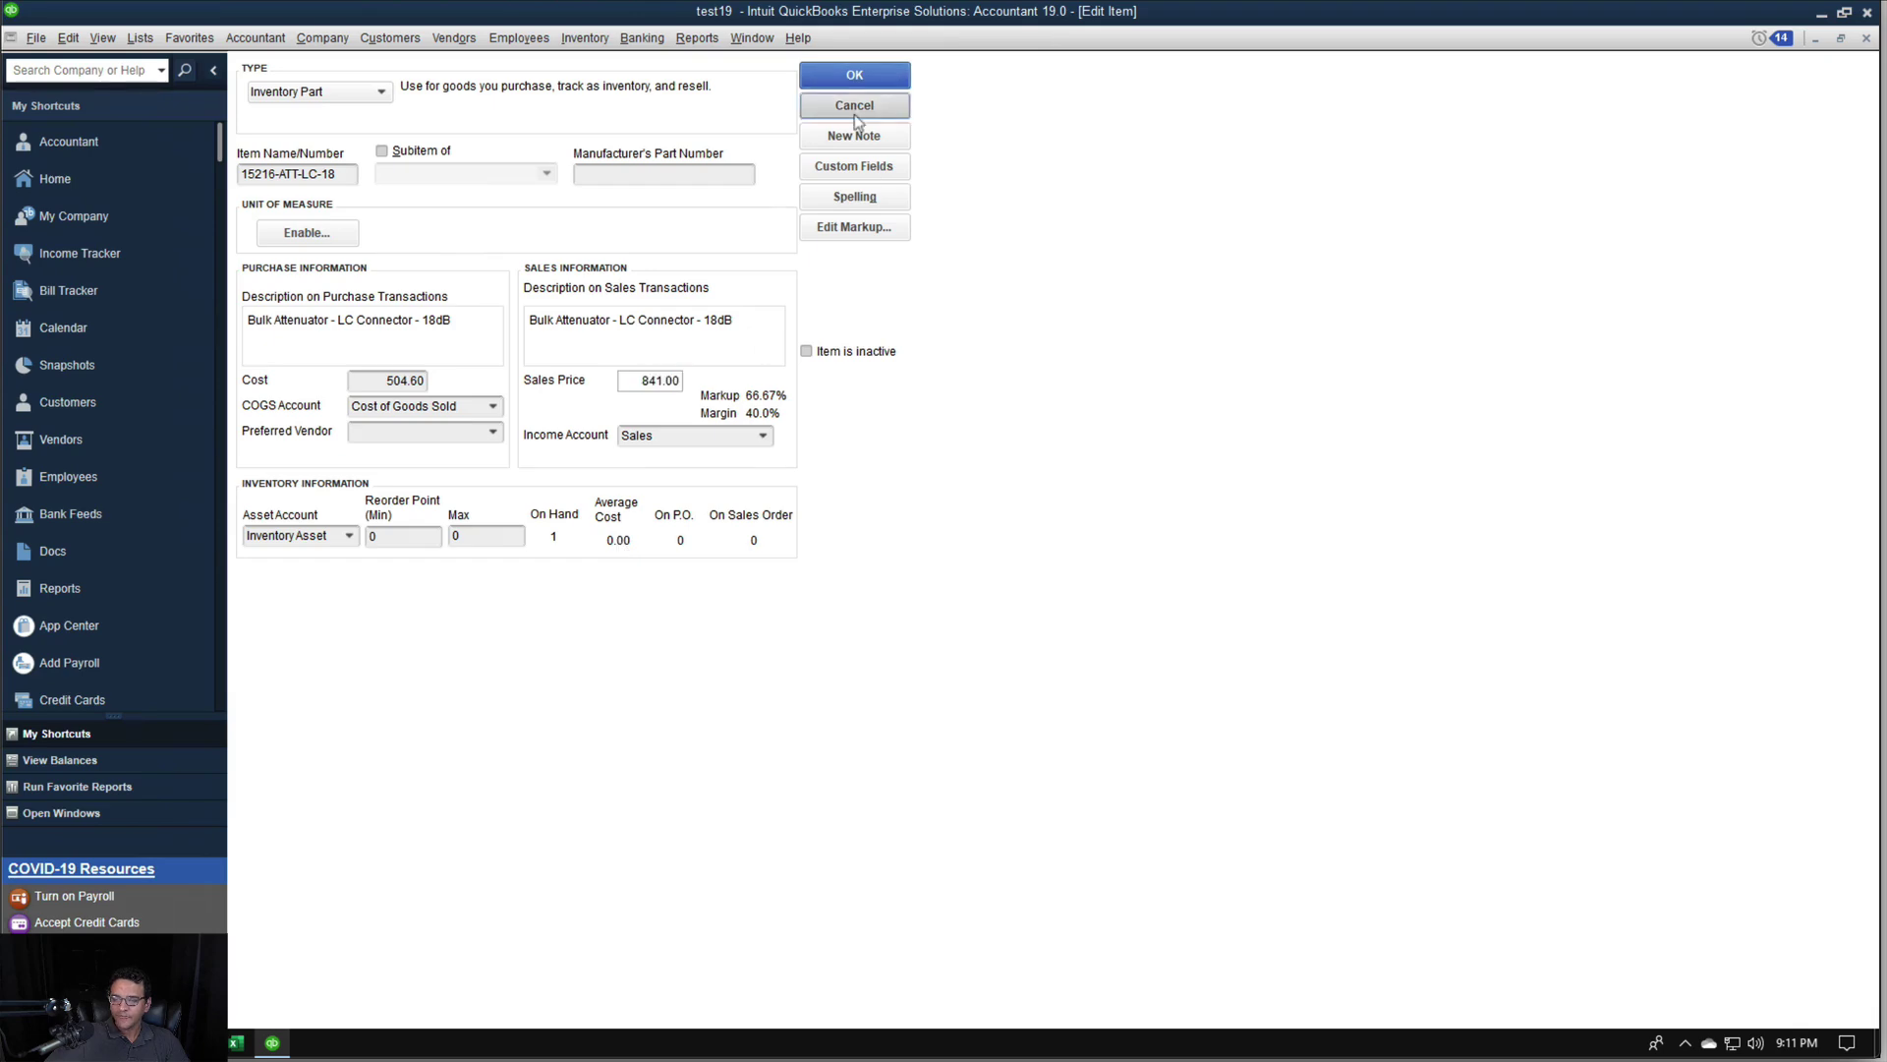
right_click(315, 462)
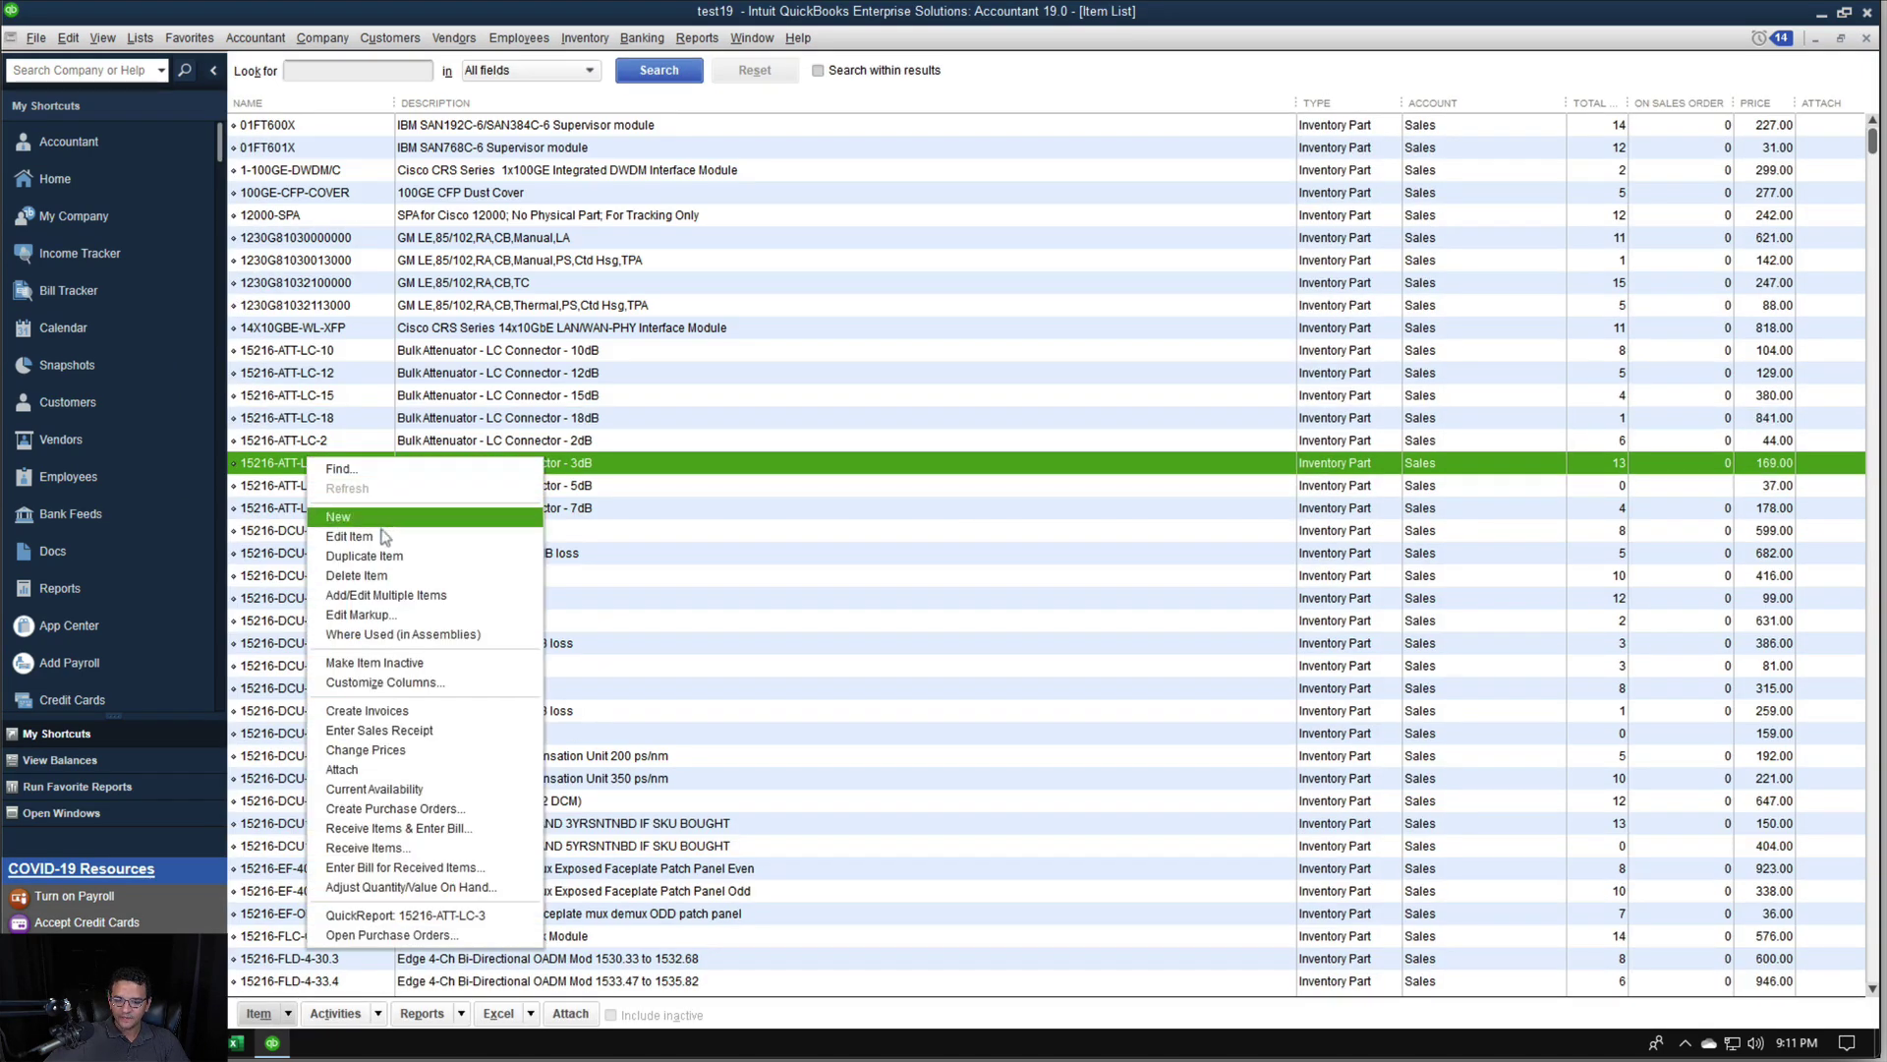
left_click(397, 523)
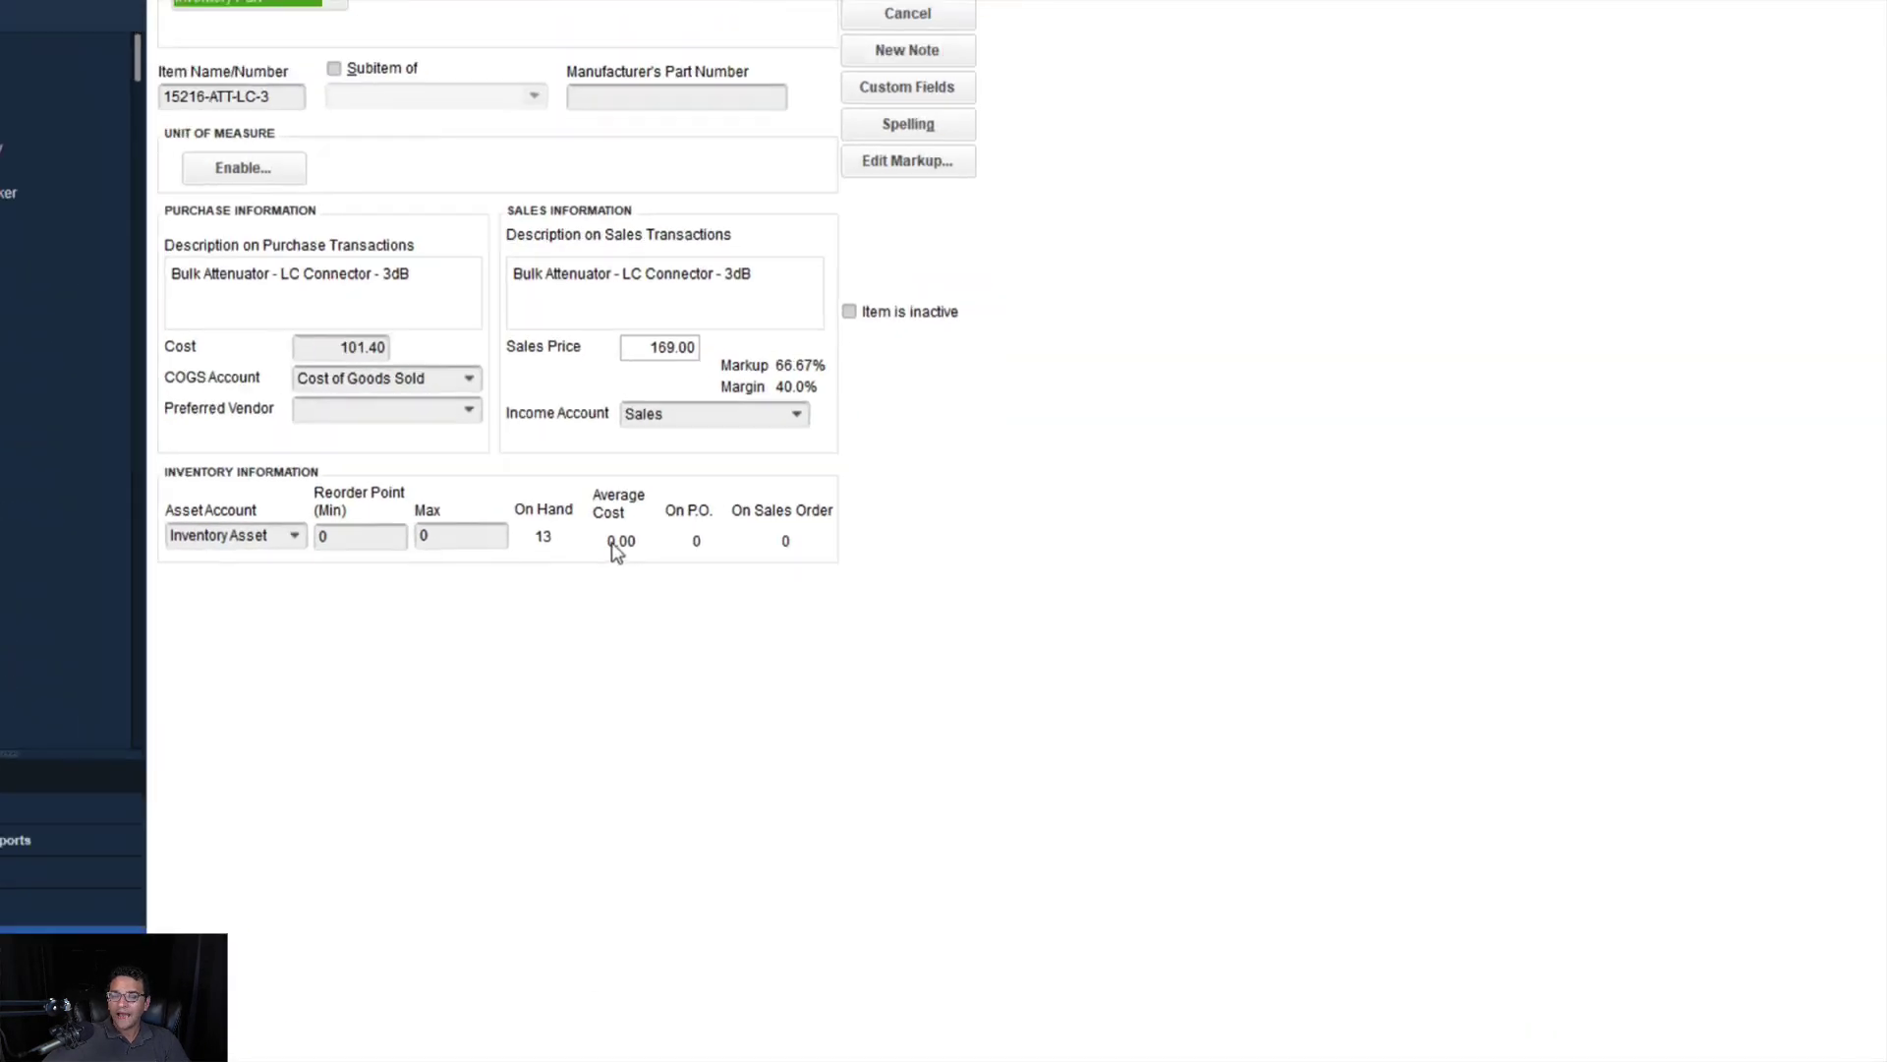
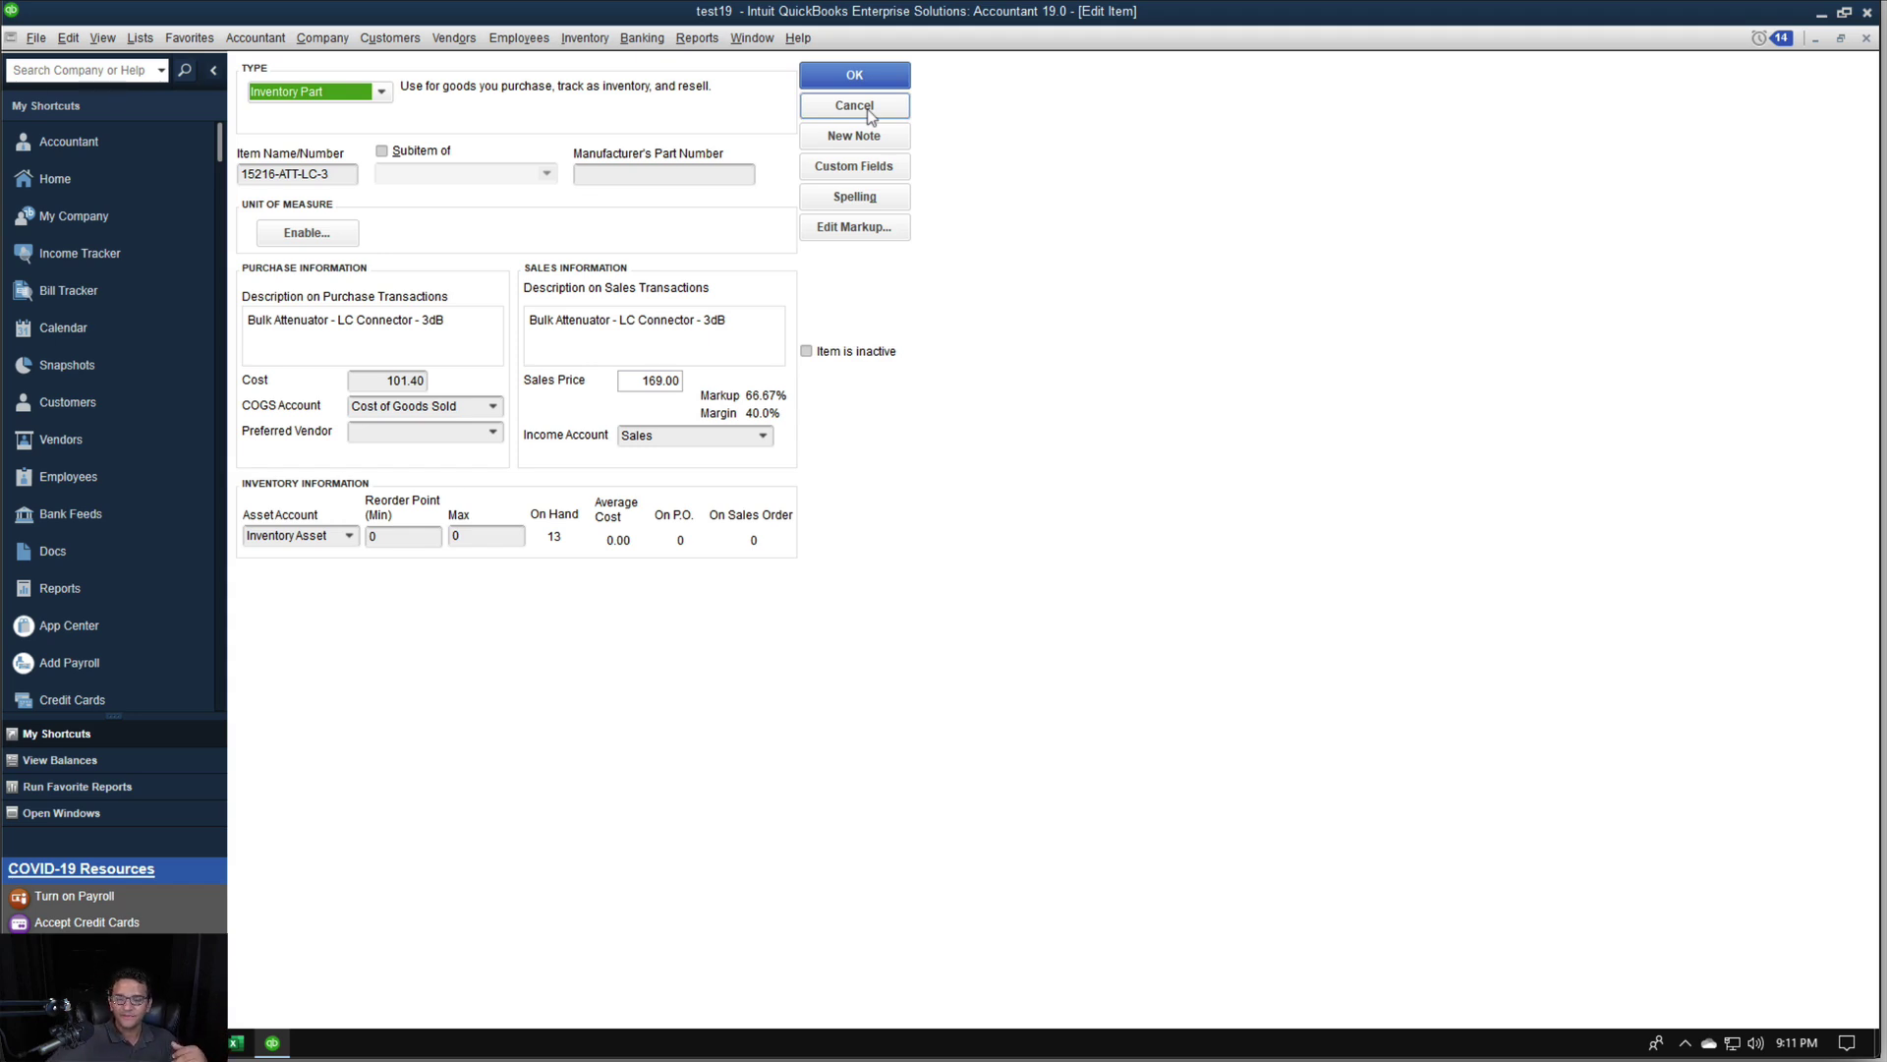
left_click(818, 106)
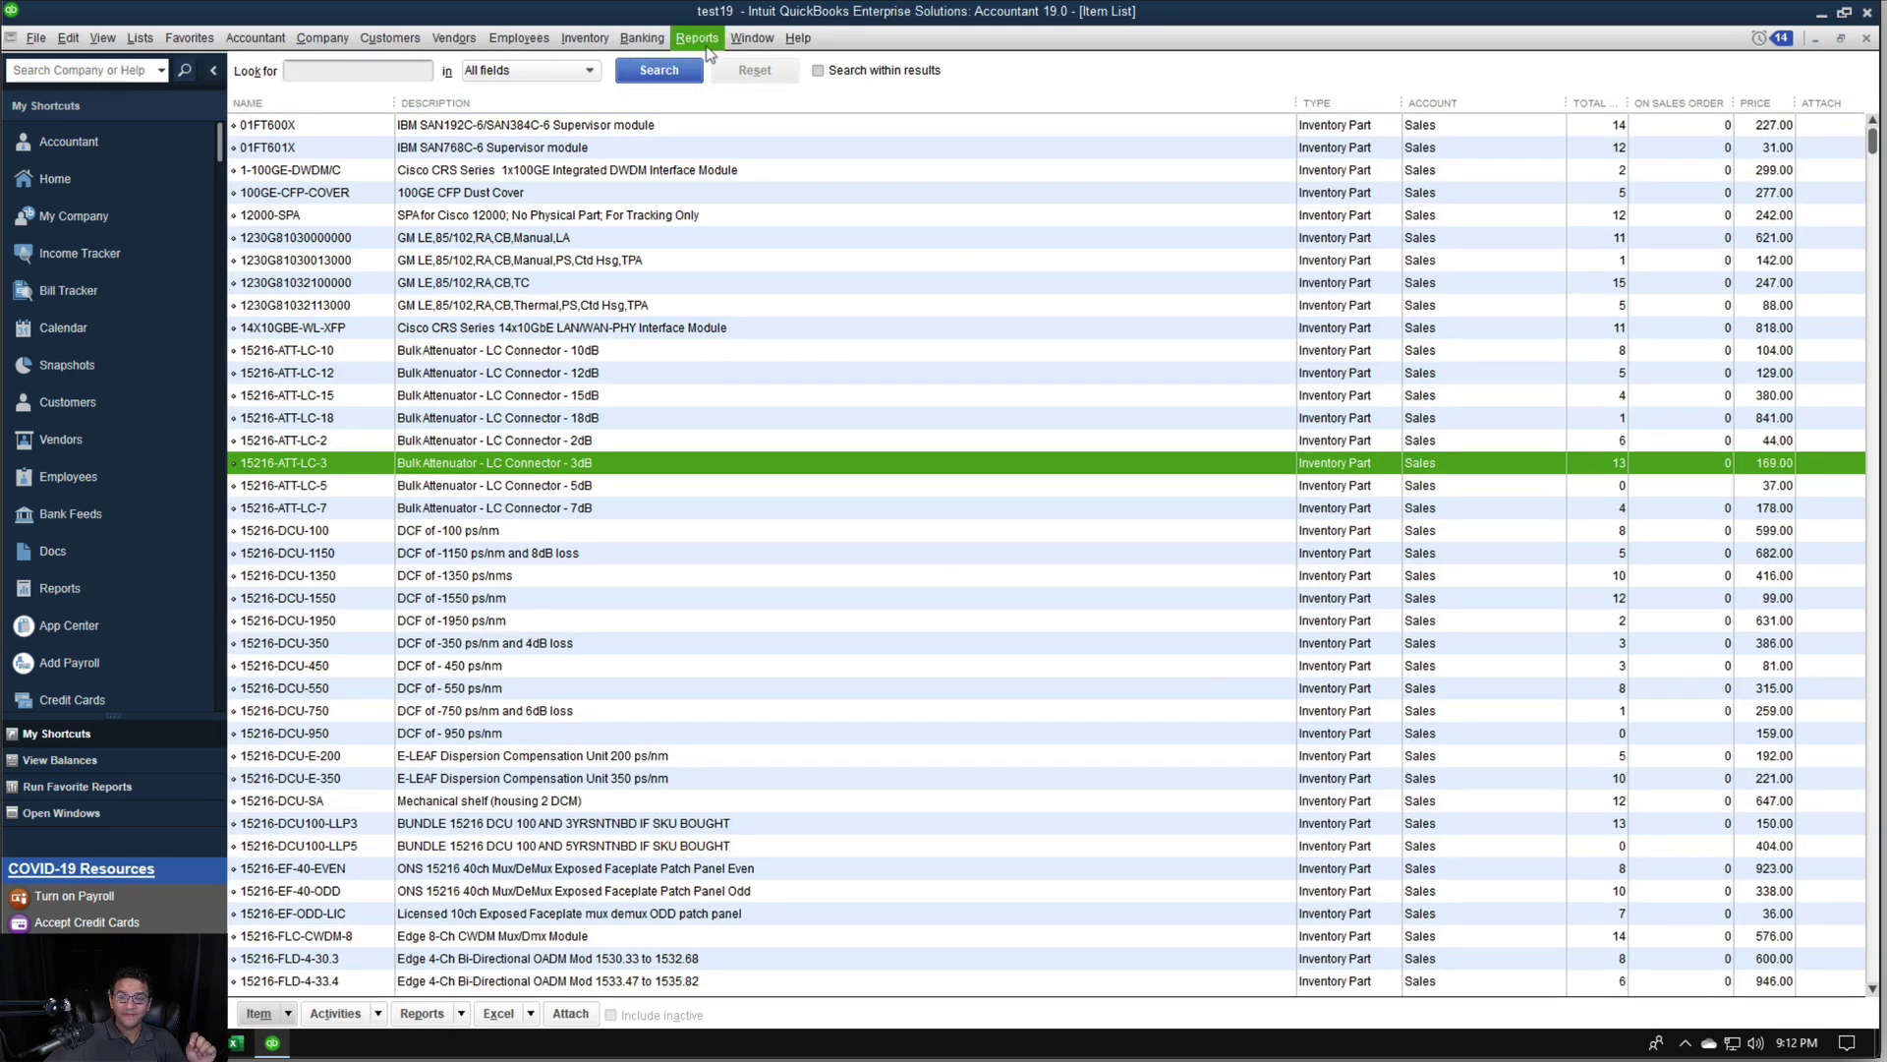
Run the Inventory Valuation Summary report, examine its average cost, asset value and totals, and close it
left_click(706, 44)
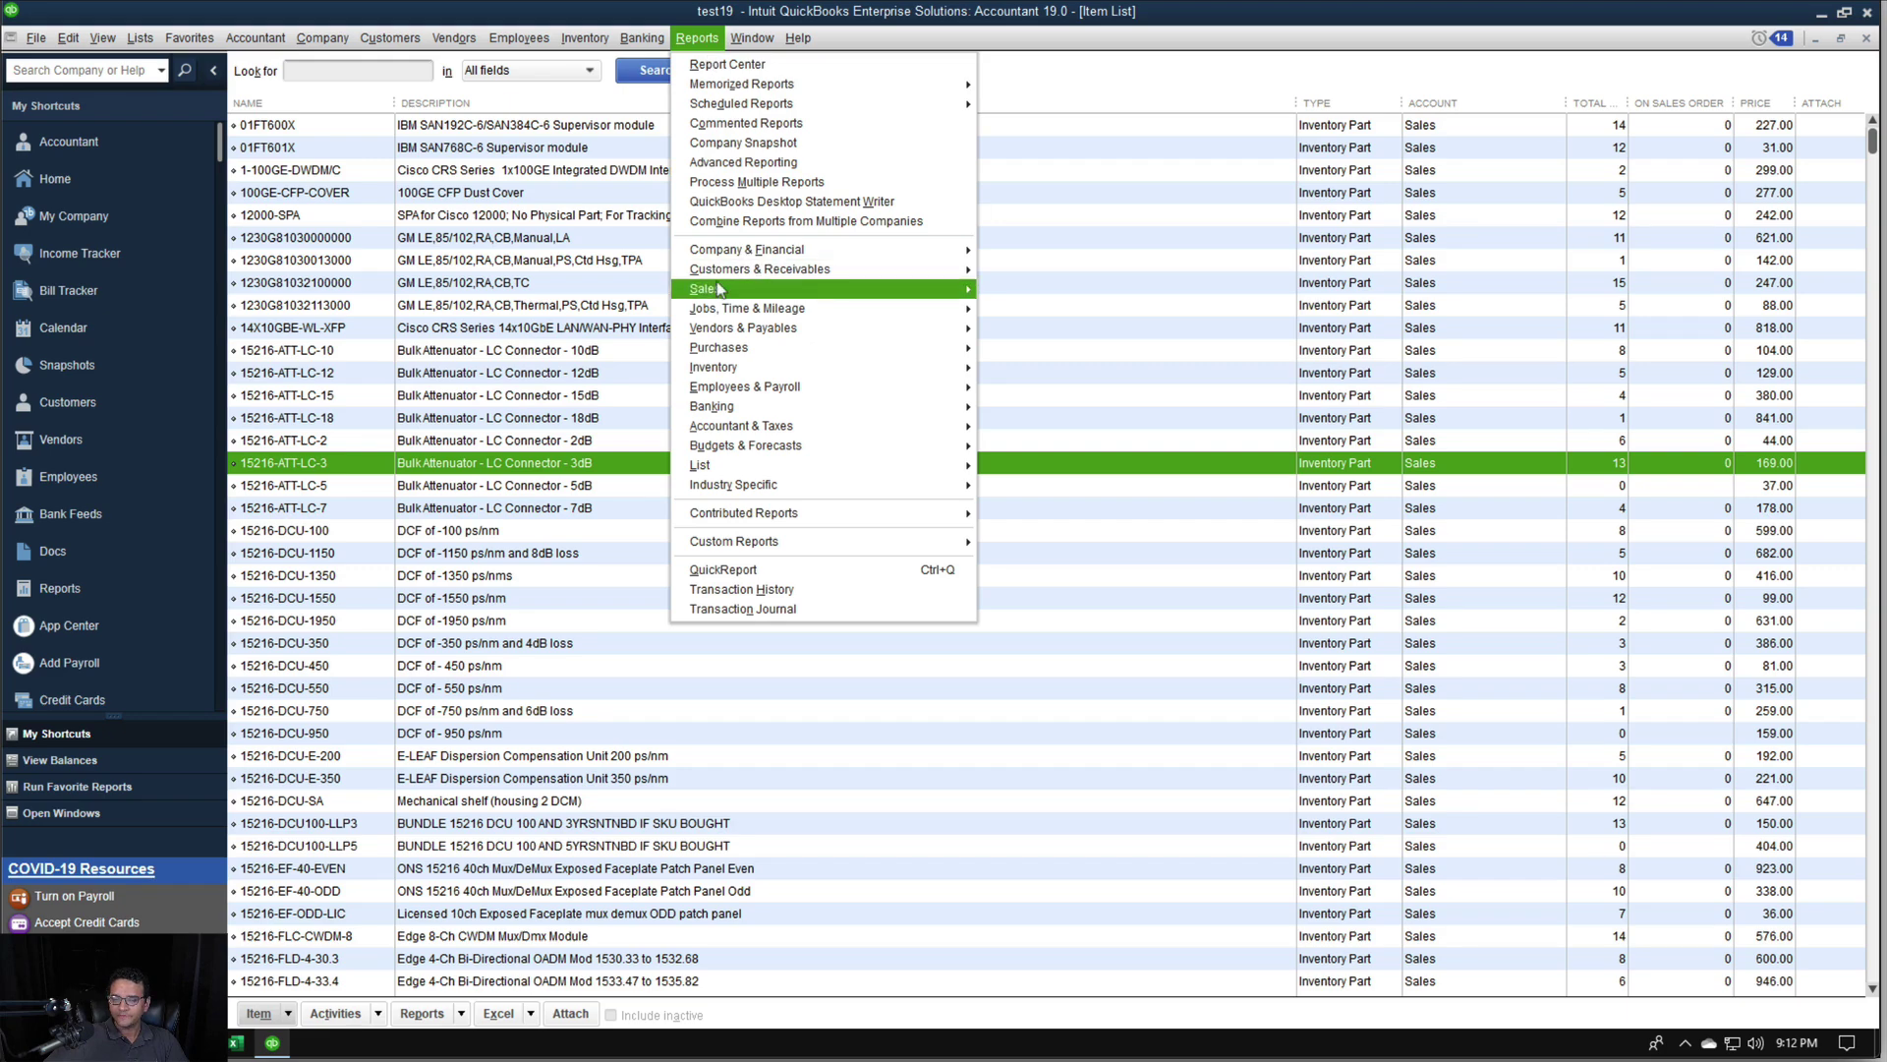
mouse_move(761, 370)
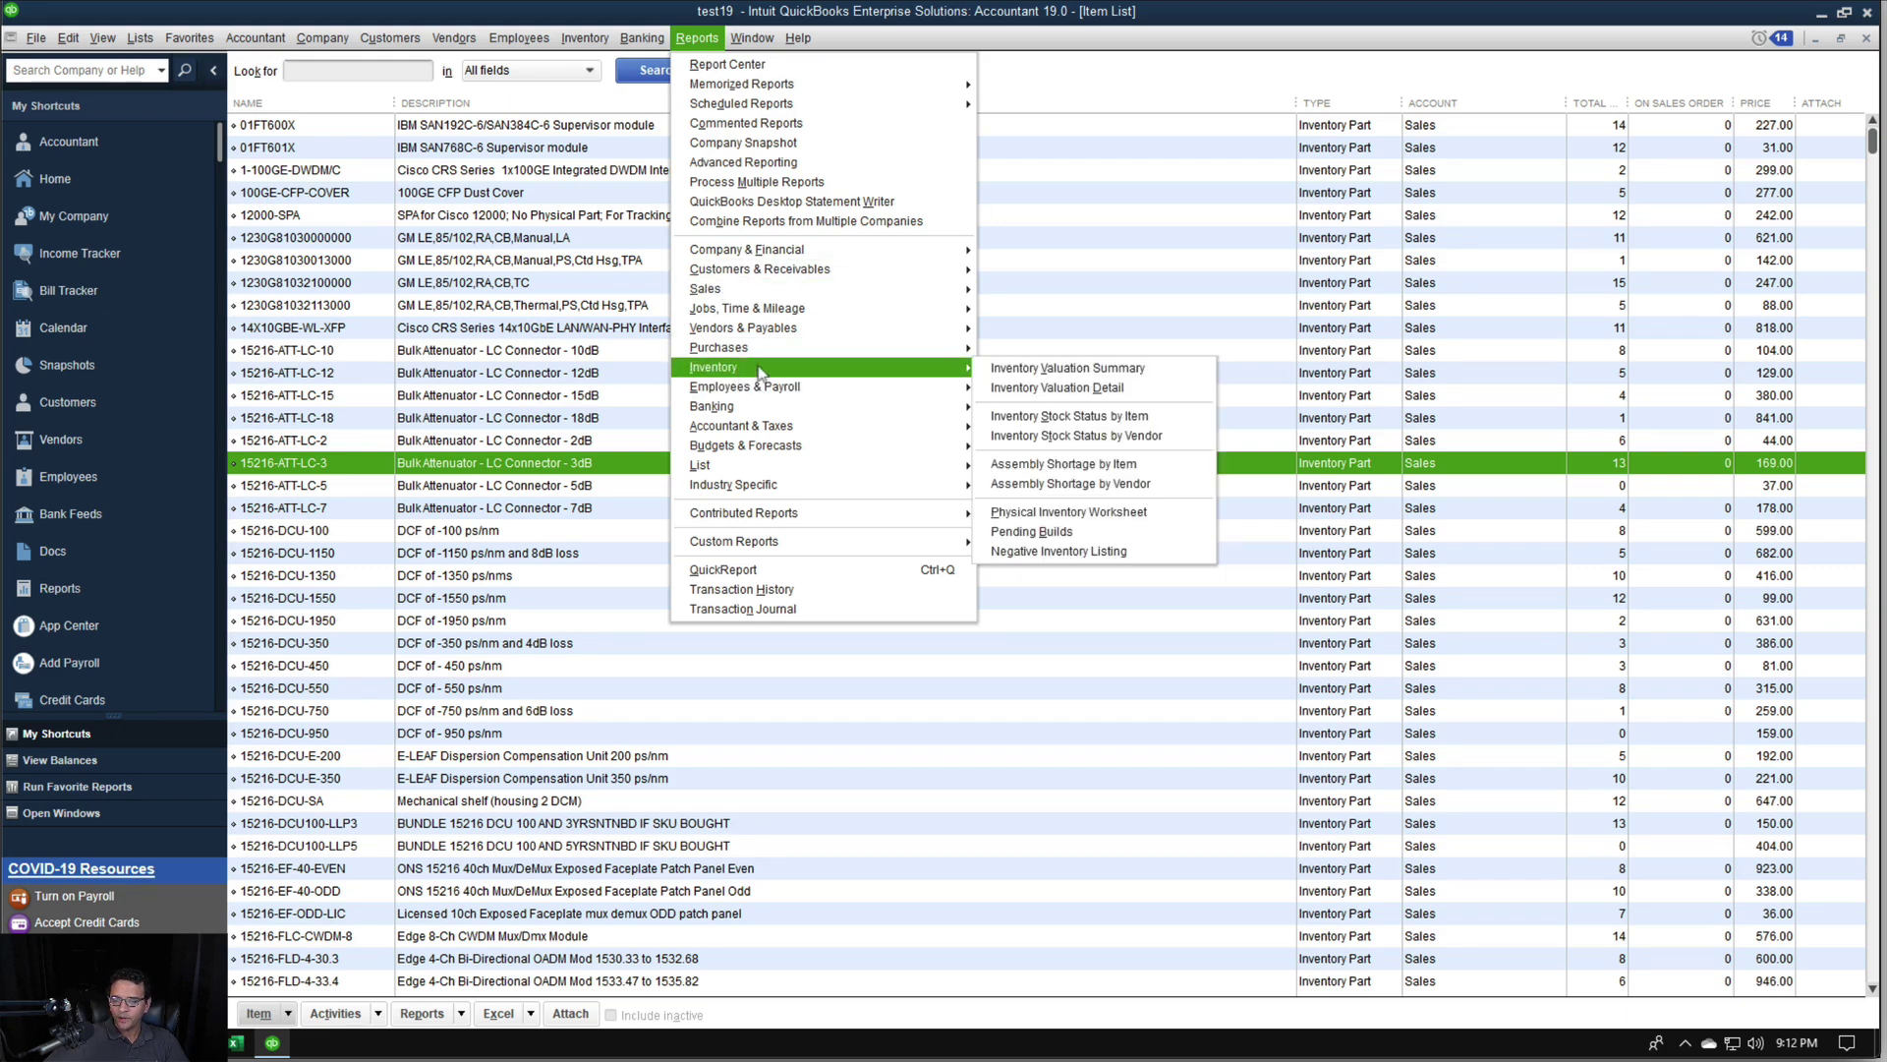
left_click(1074, 369)
scroll(1199, 627, "down", 20)
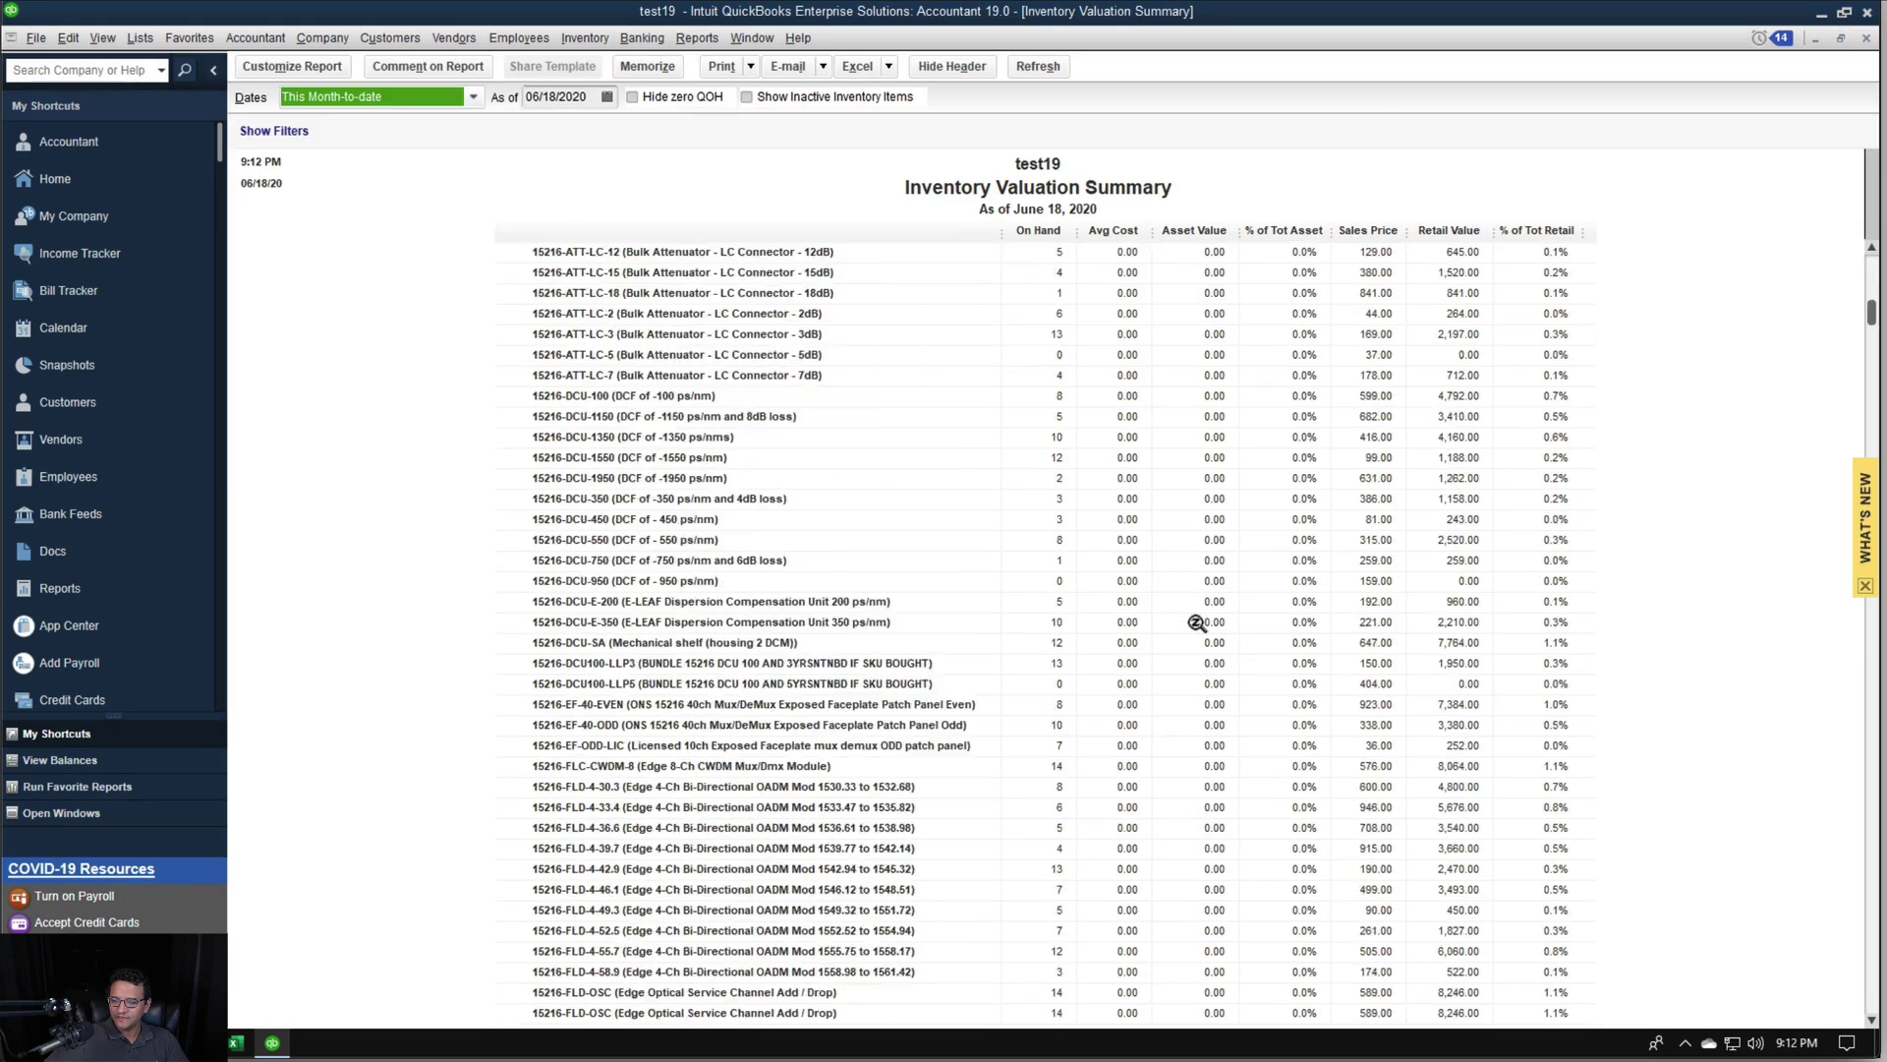
scroll(1199, 626, "down", 12)
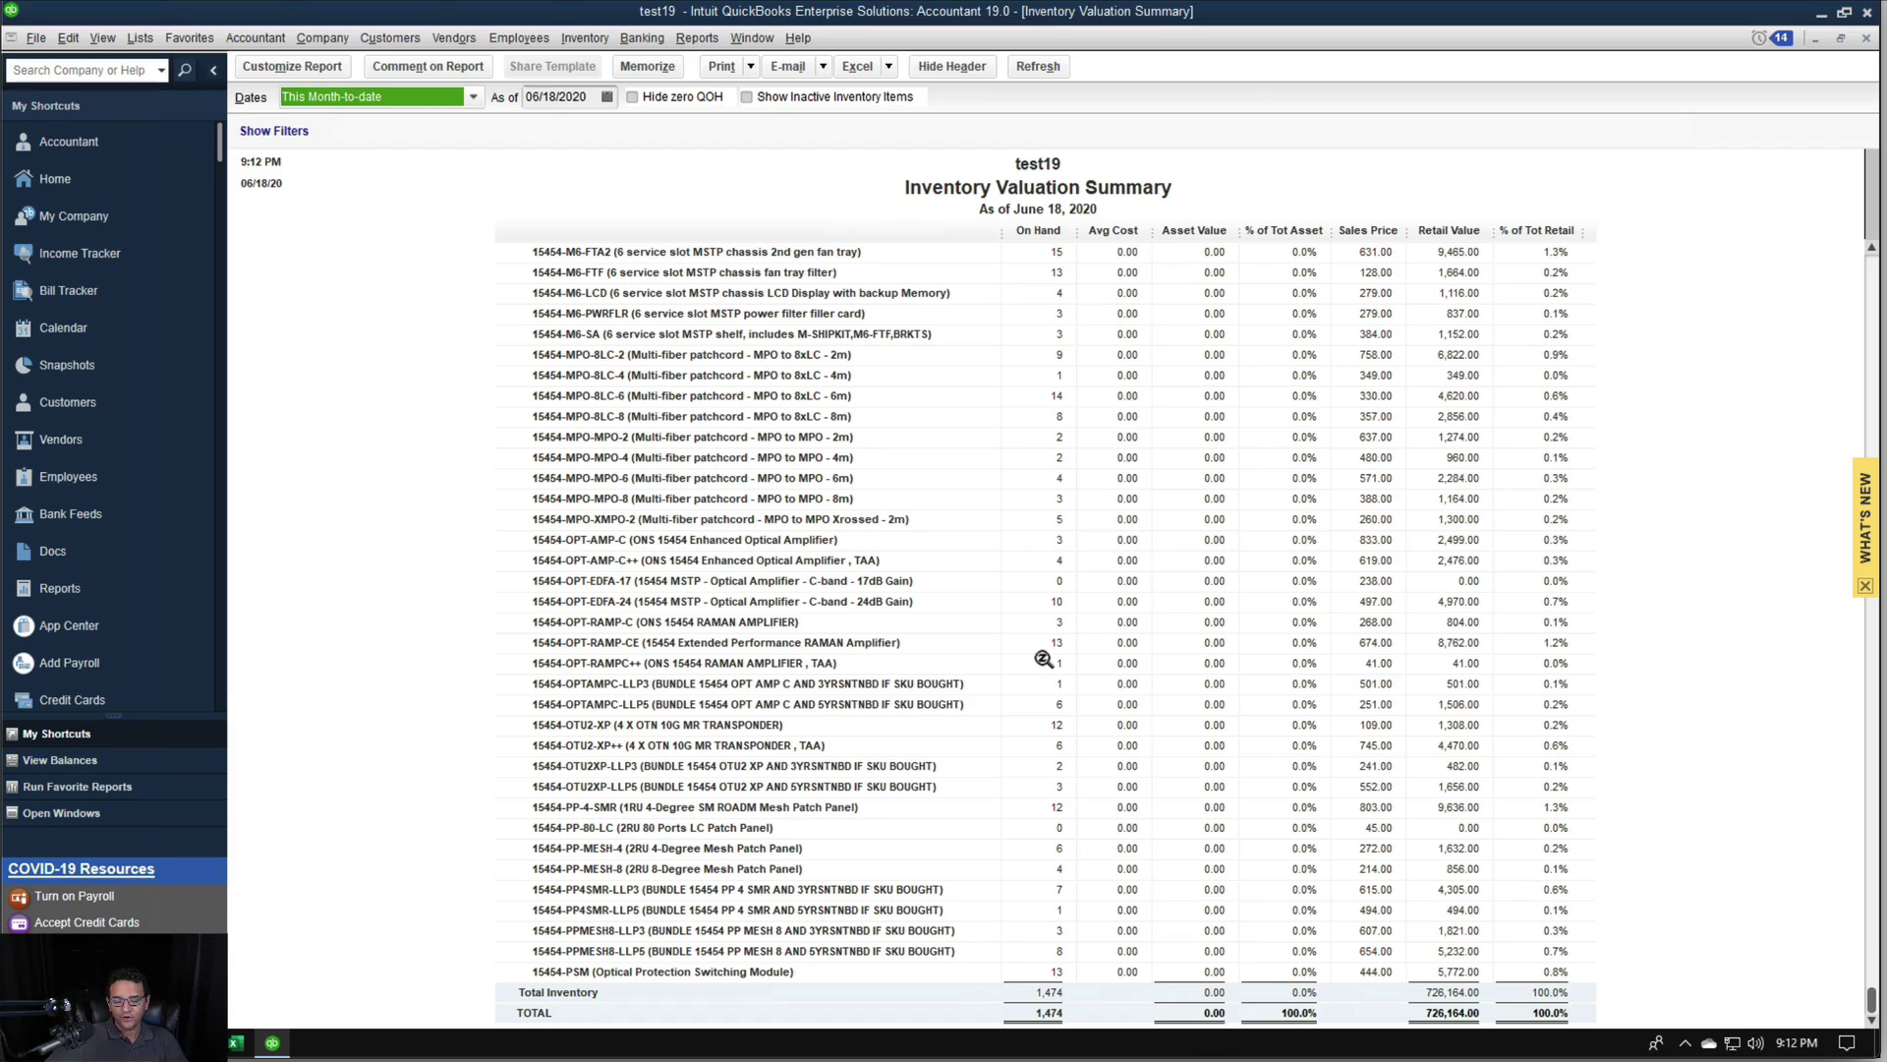
key("Escape")
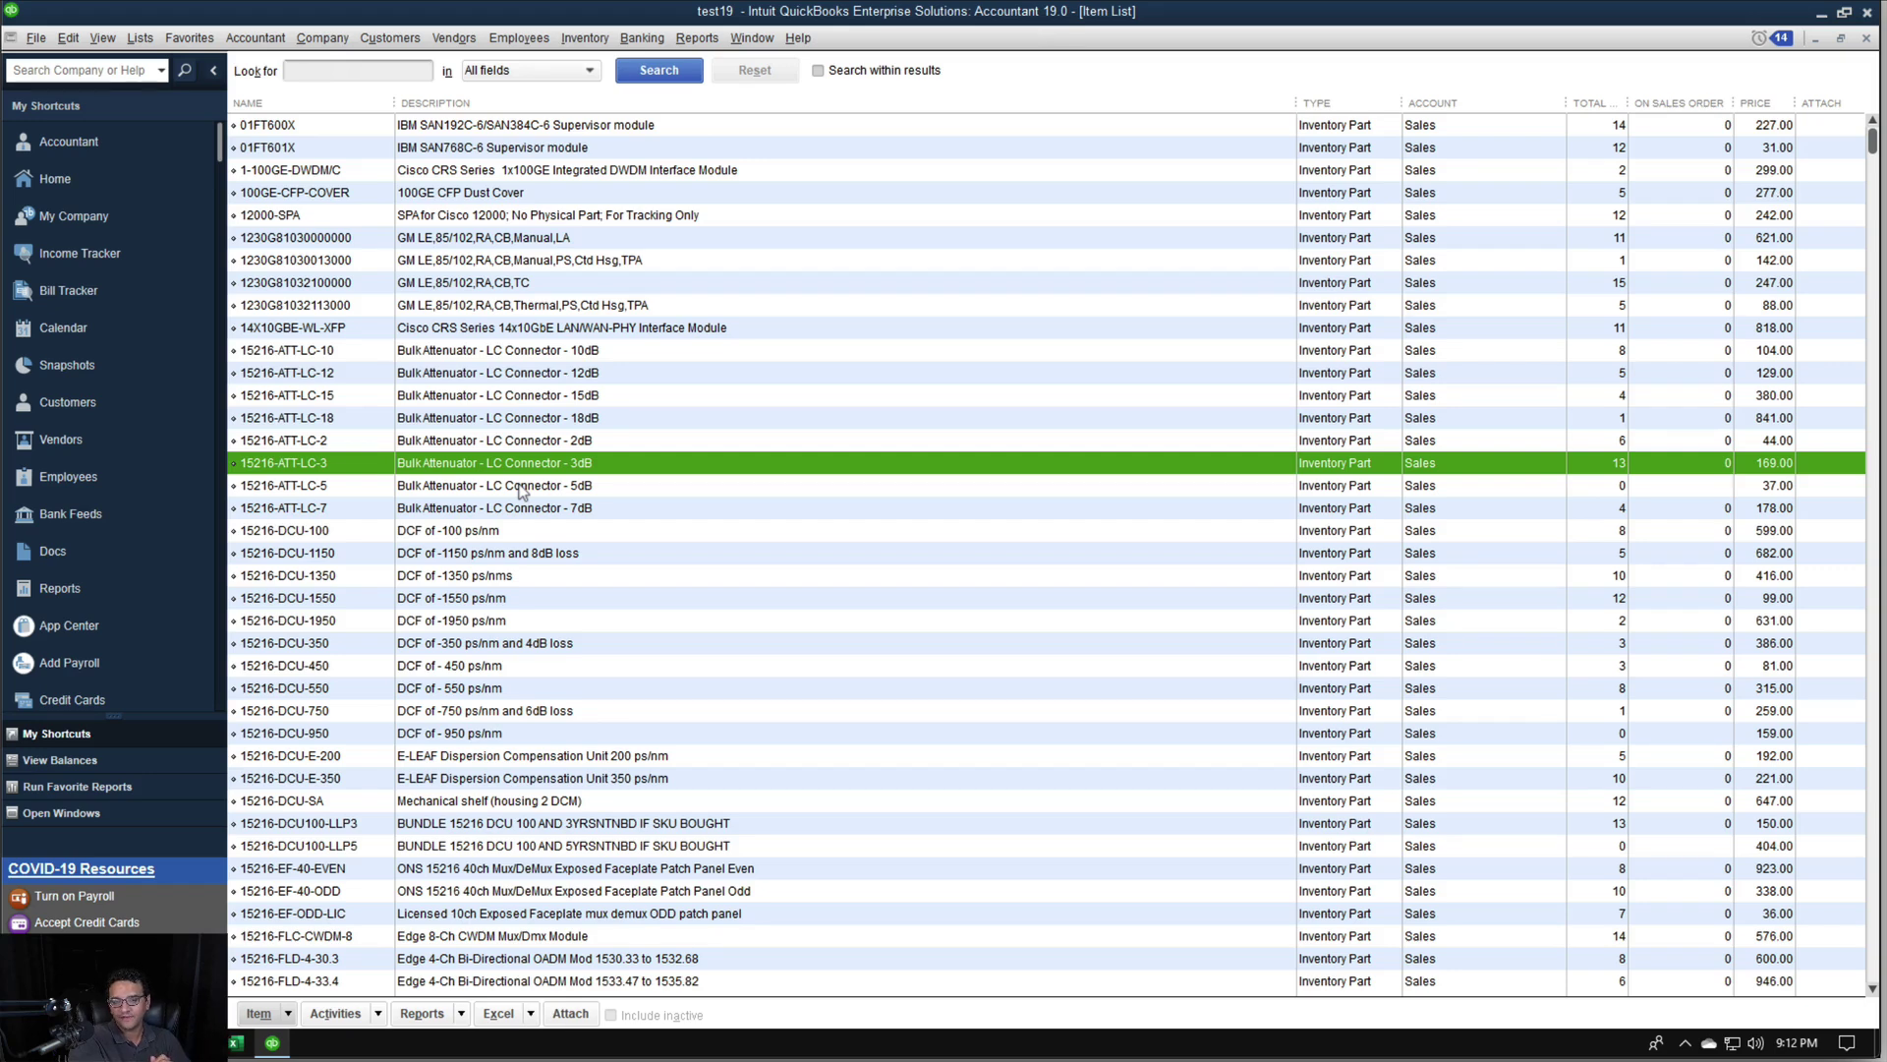
Try to delete item 01FT600X from the item list
left_click(337, 126)
key("ctrl+d")
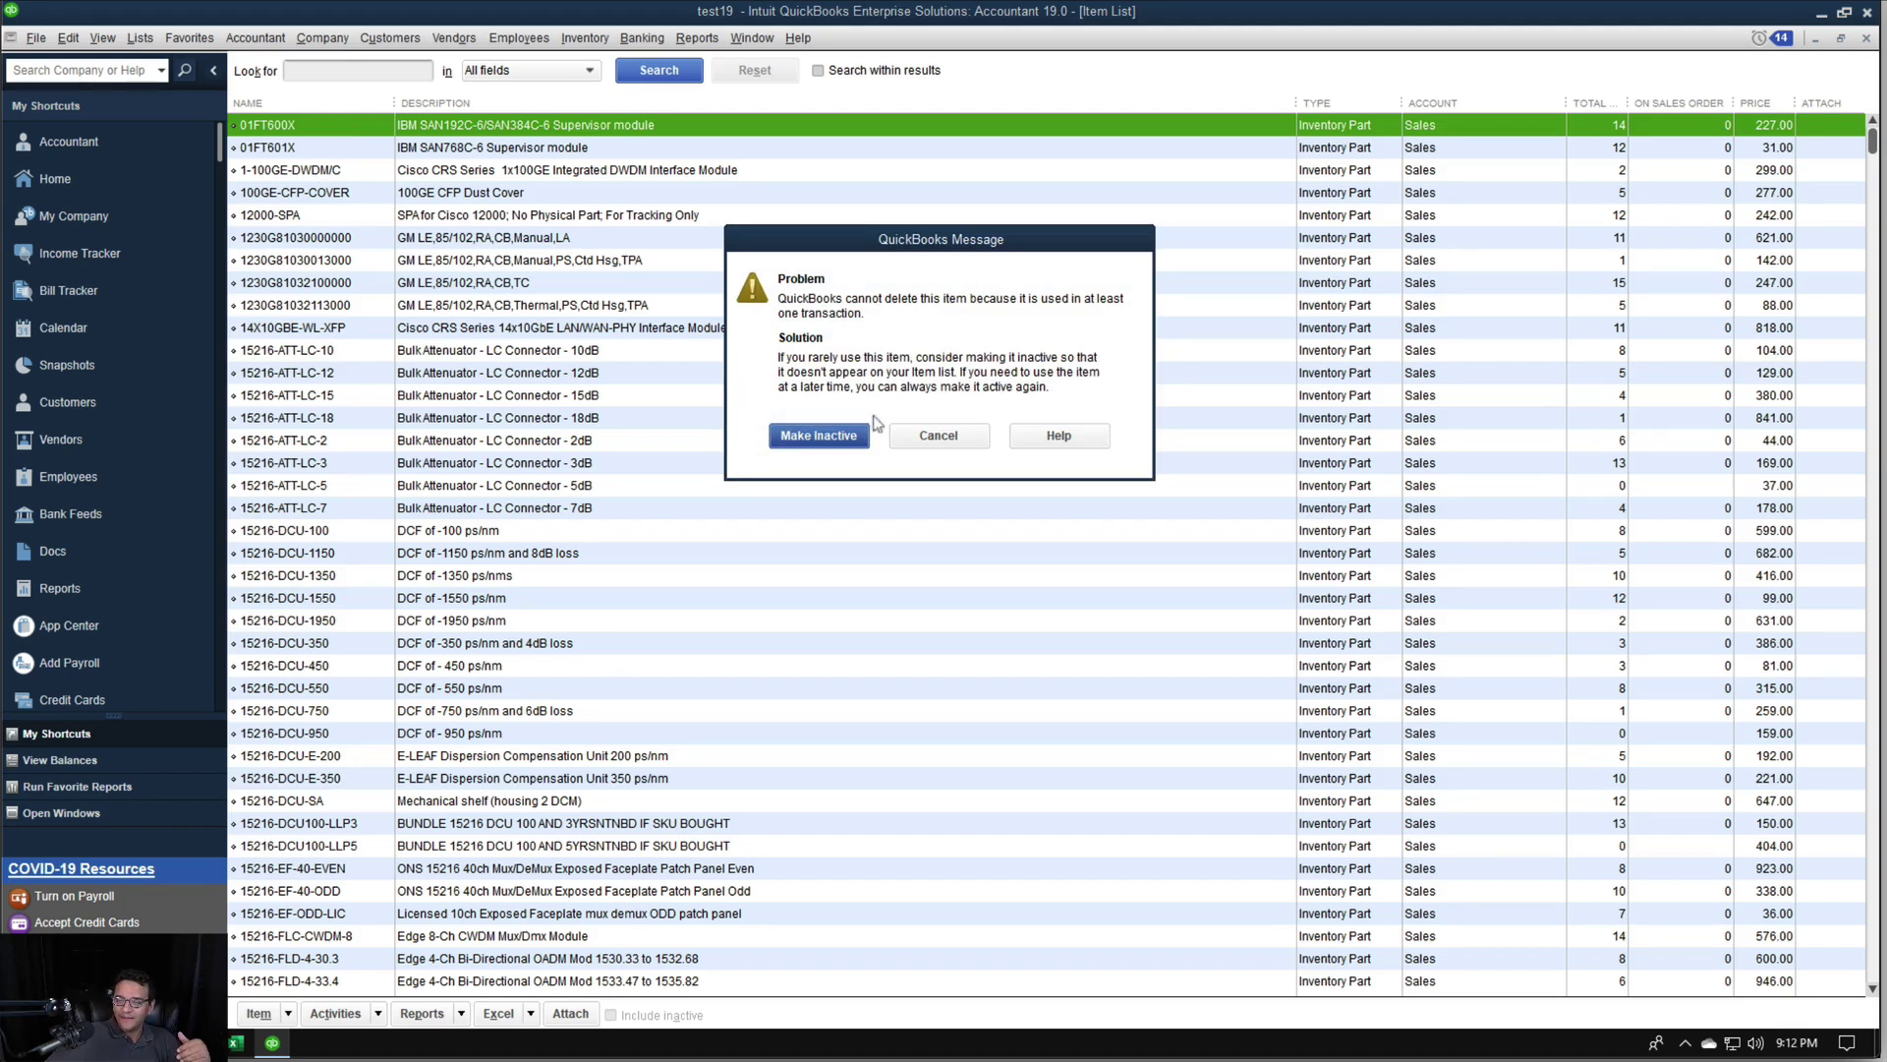
left_click(939, 436)
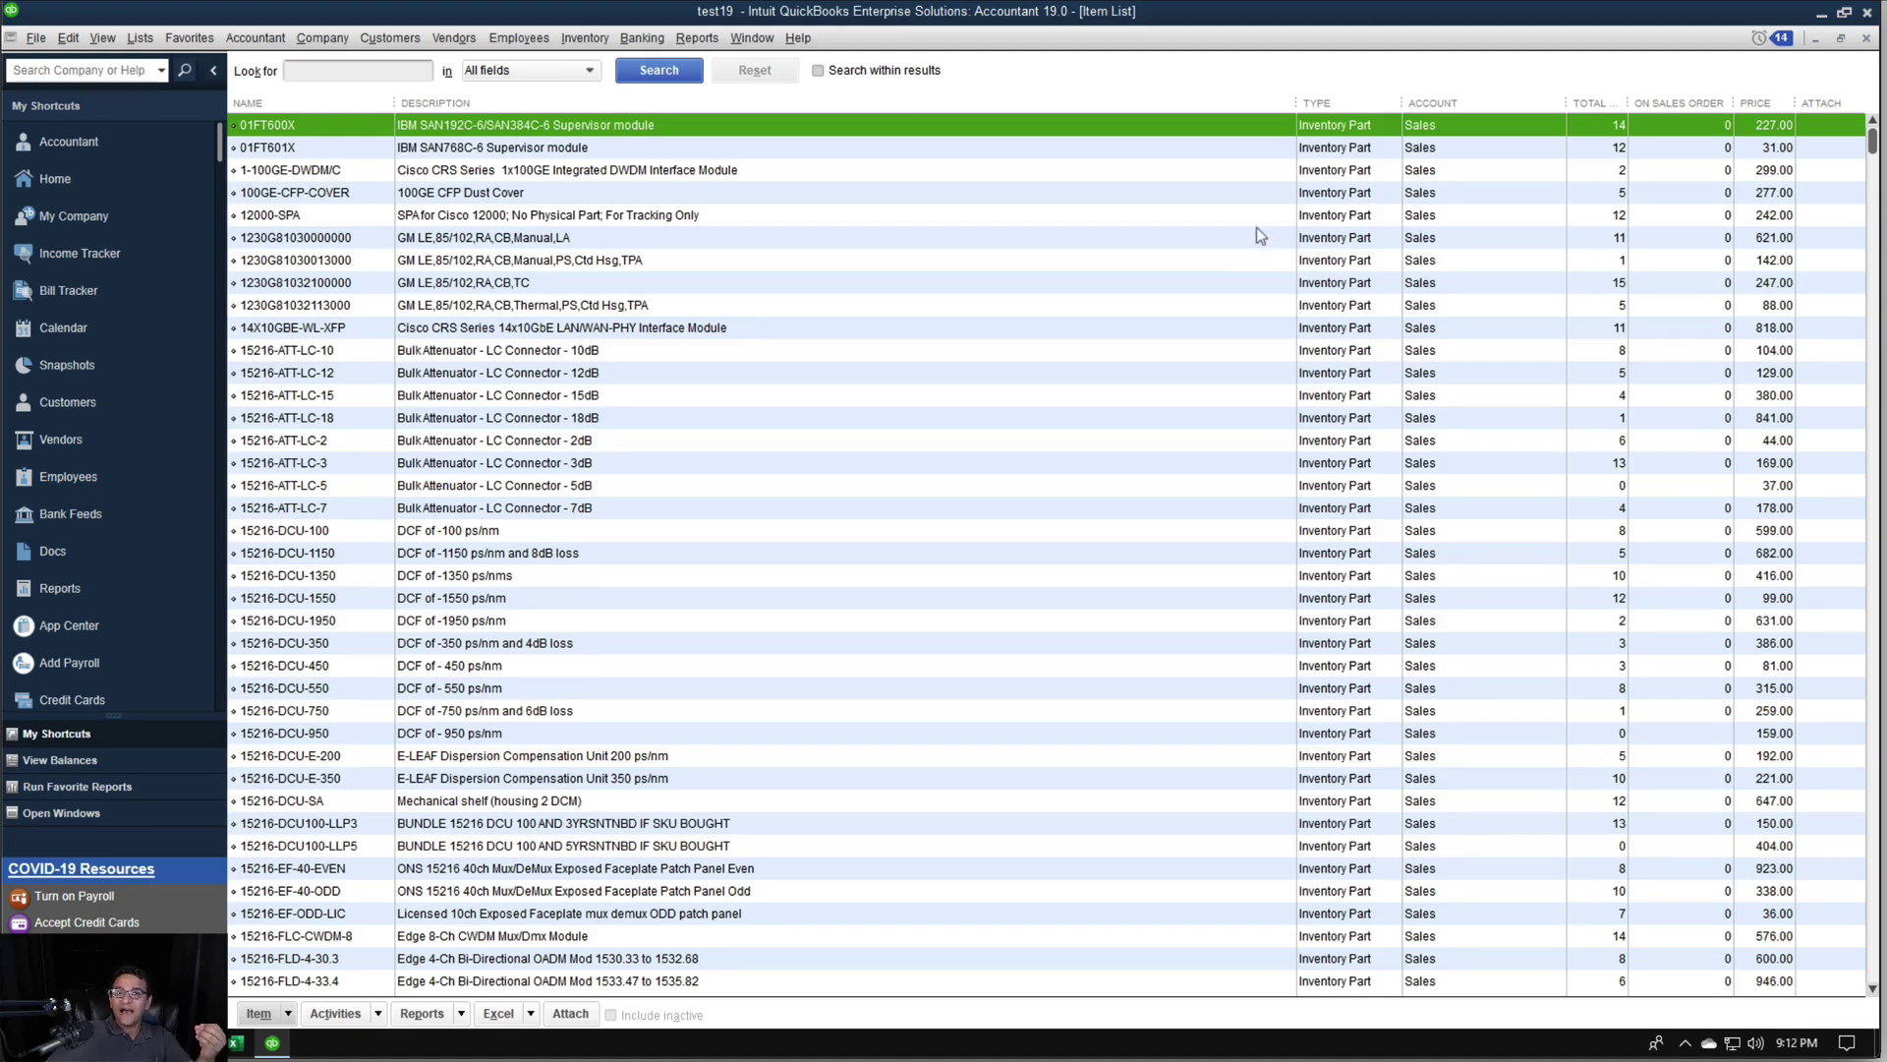
Open items2.csv from the desktop in Excel and autofit the width of all its columns
left_click(1820, 13)
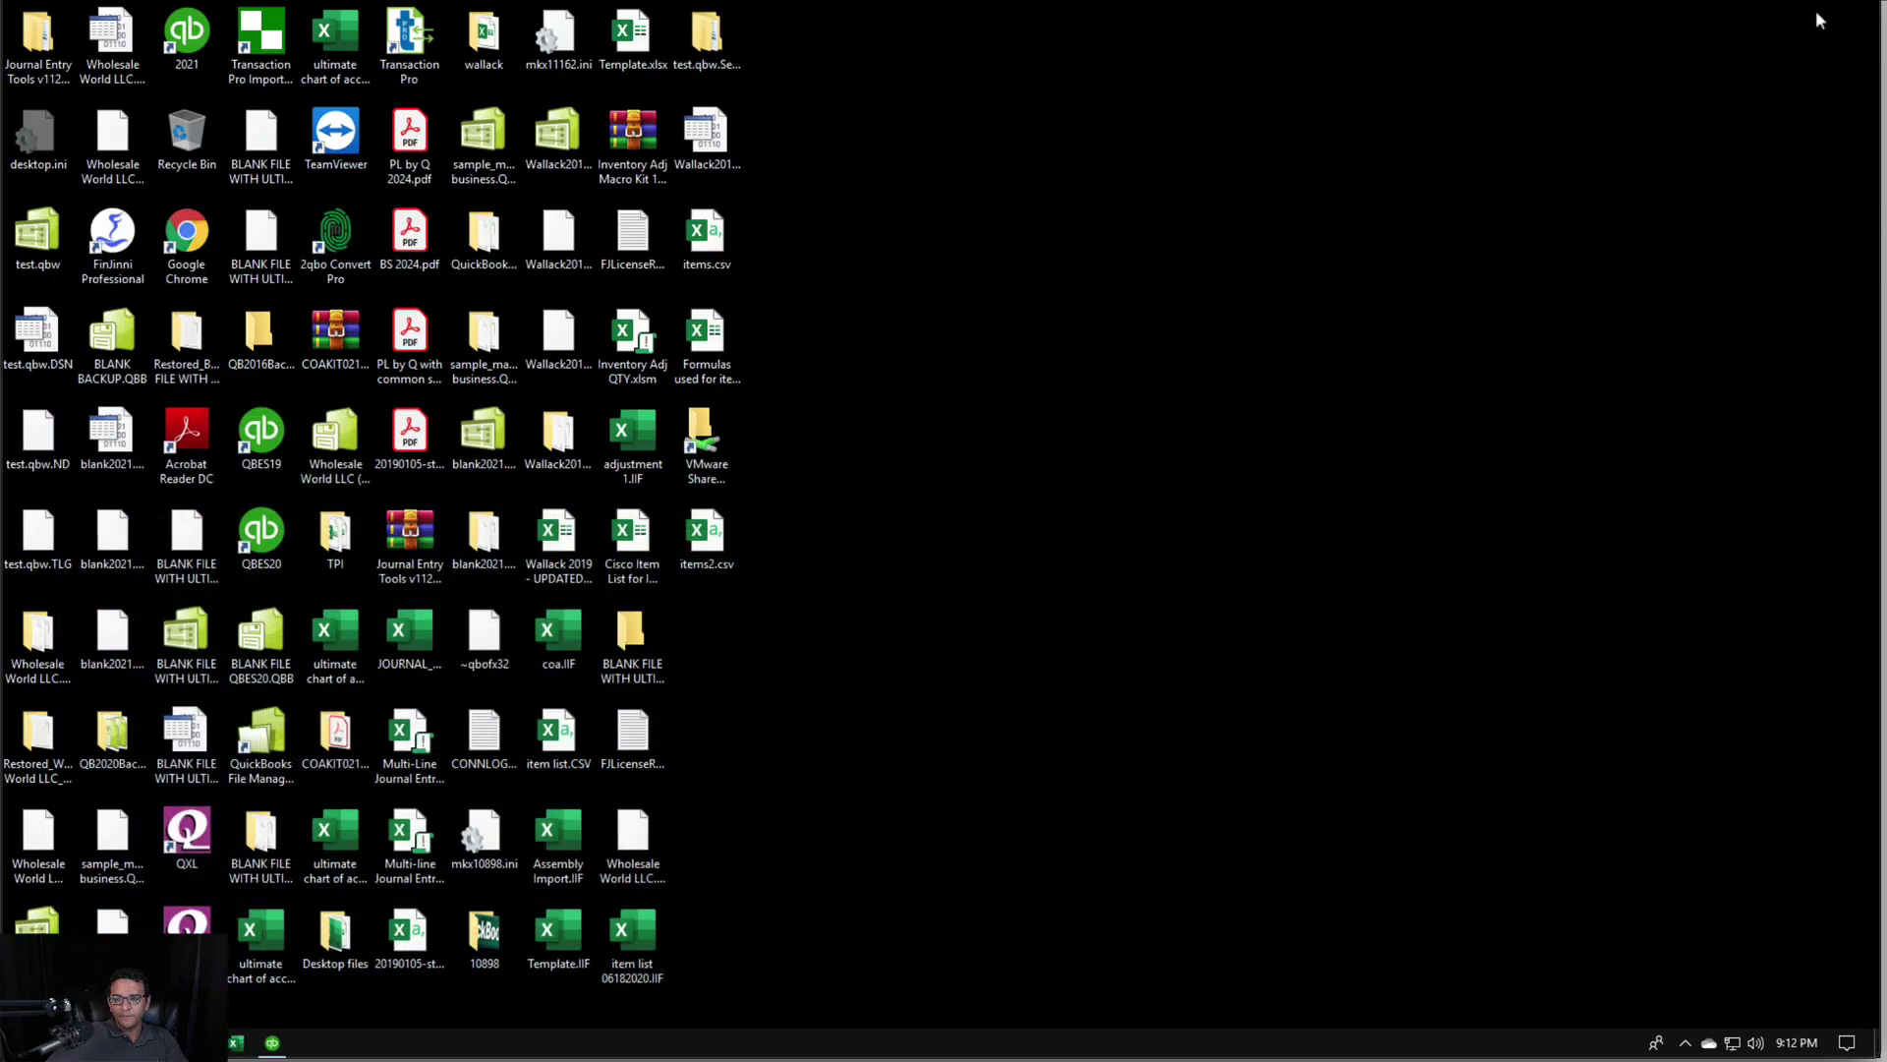
double_click(706, 535)
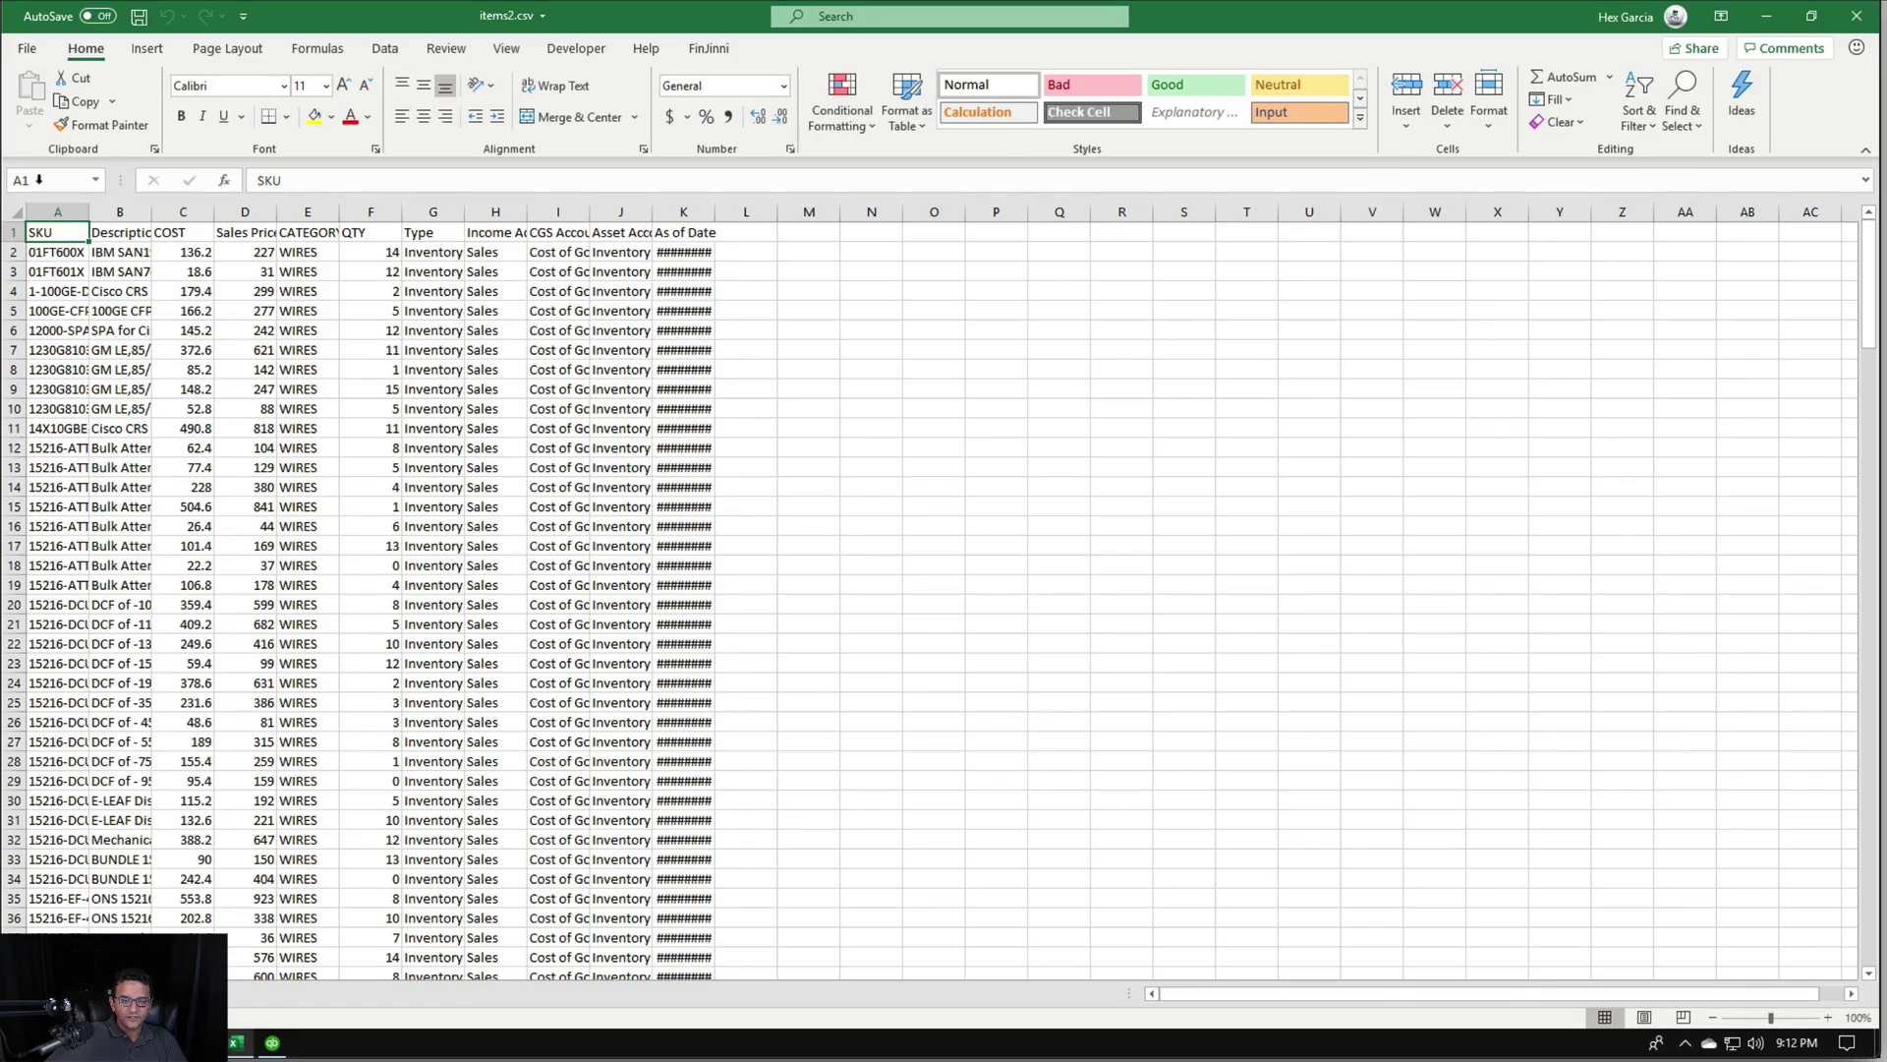
left_click(15, 212)
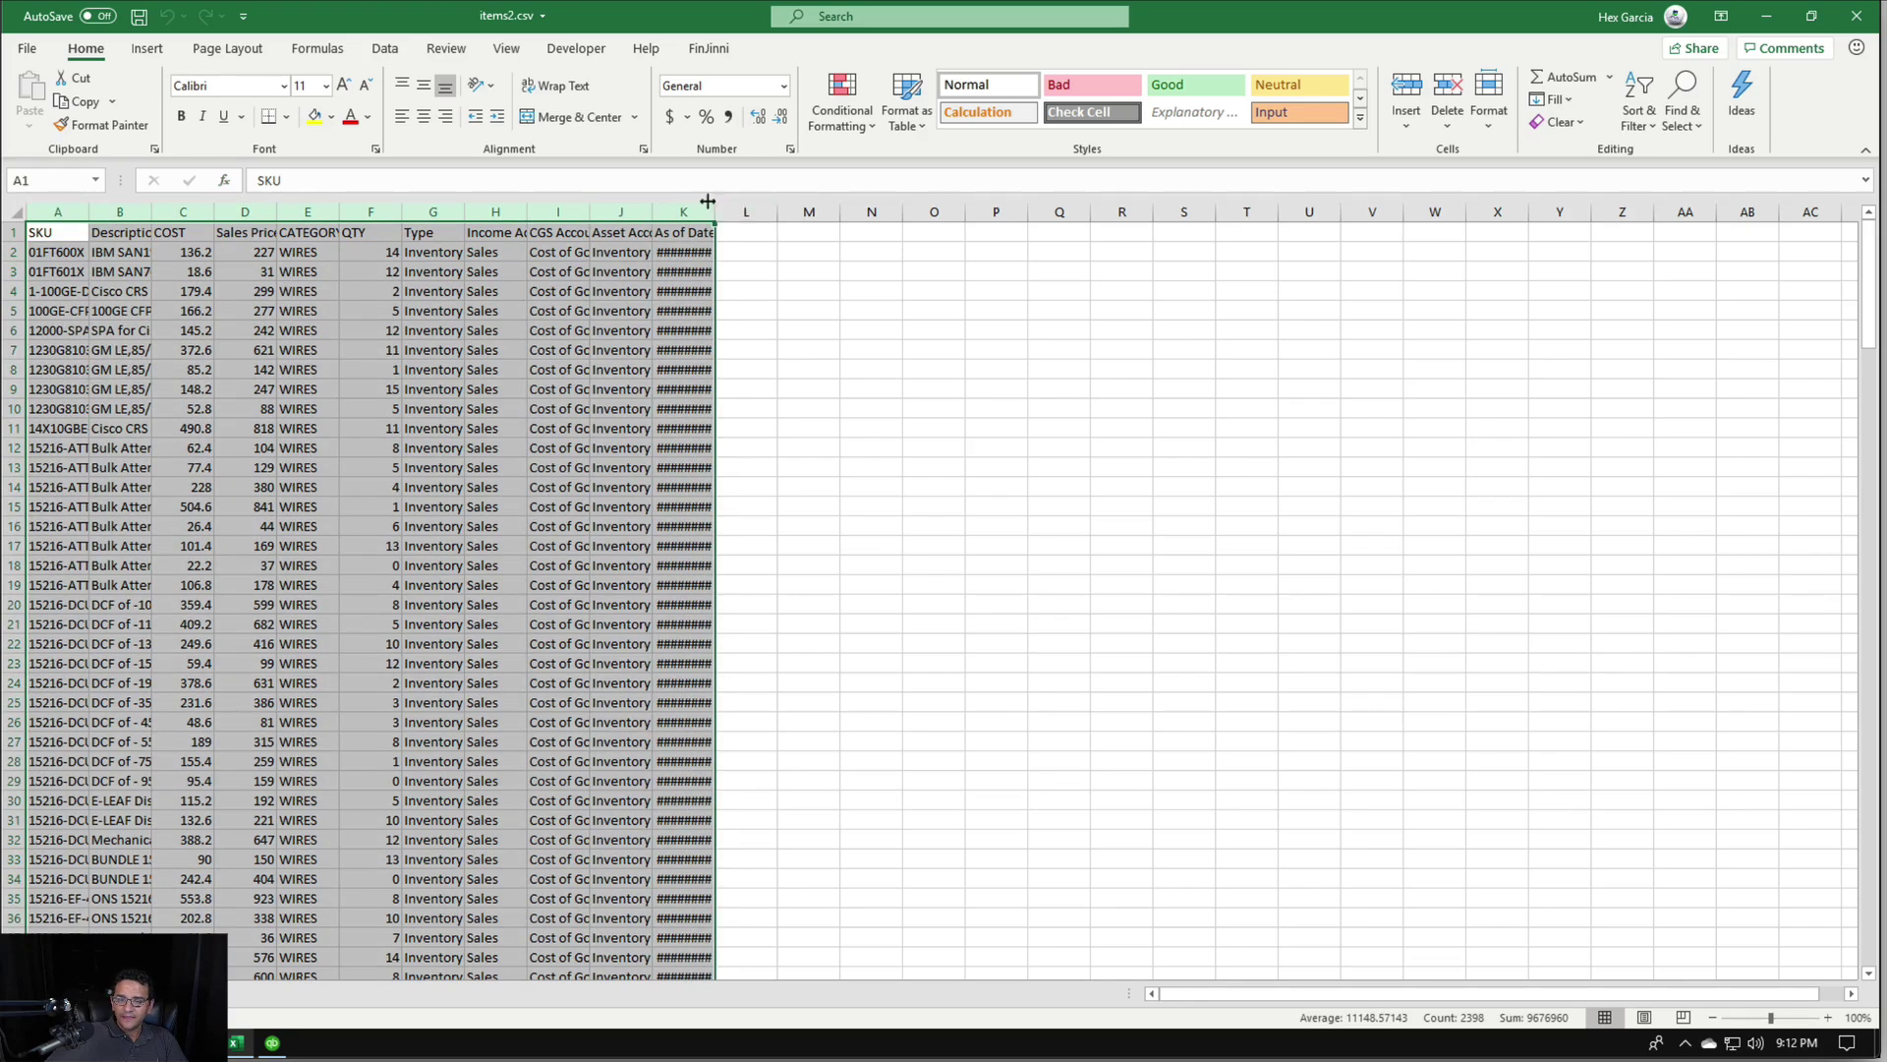
double_click(714, 211)
left_click(1082, 448)
Add the column header "Value" in cell L1, after the As of Date column
left_click(1332, 226)
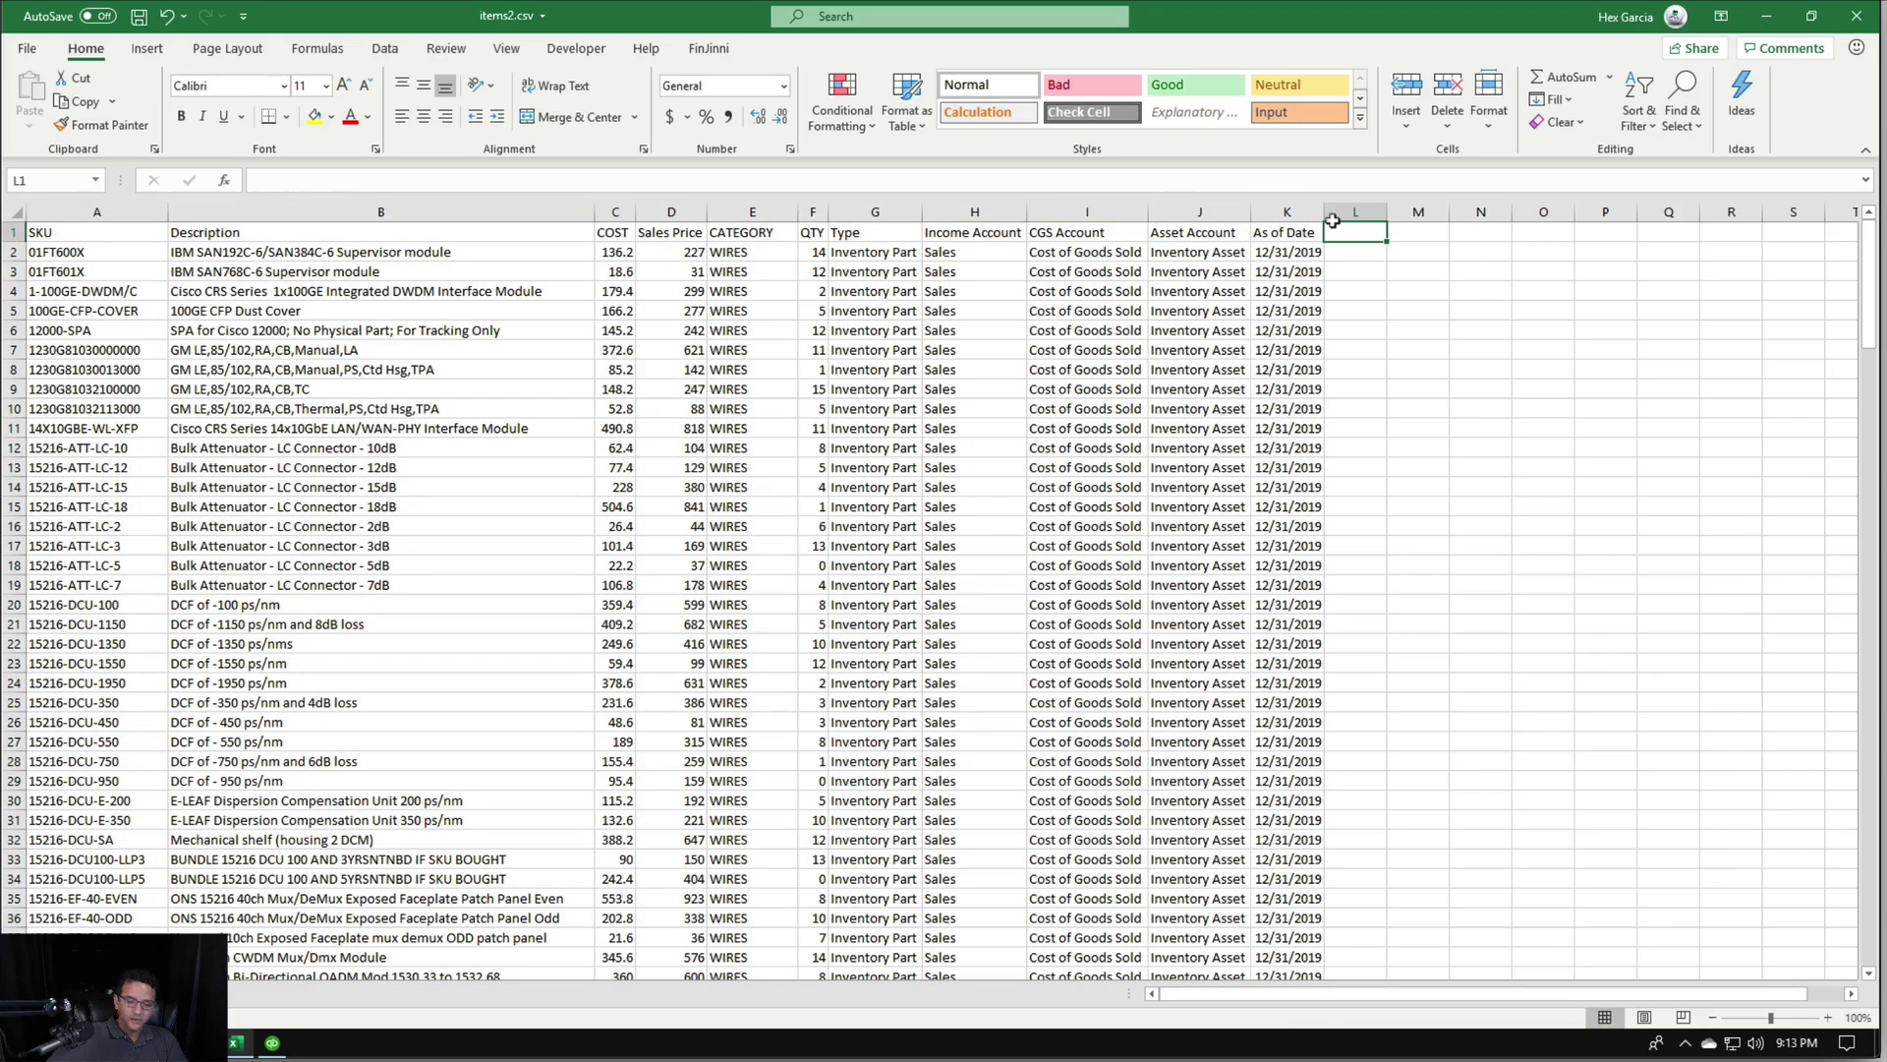
type("Va")
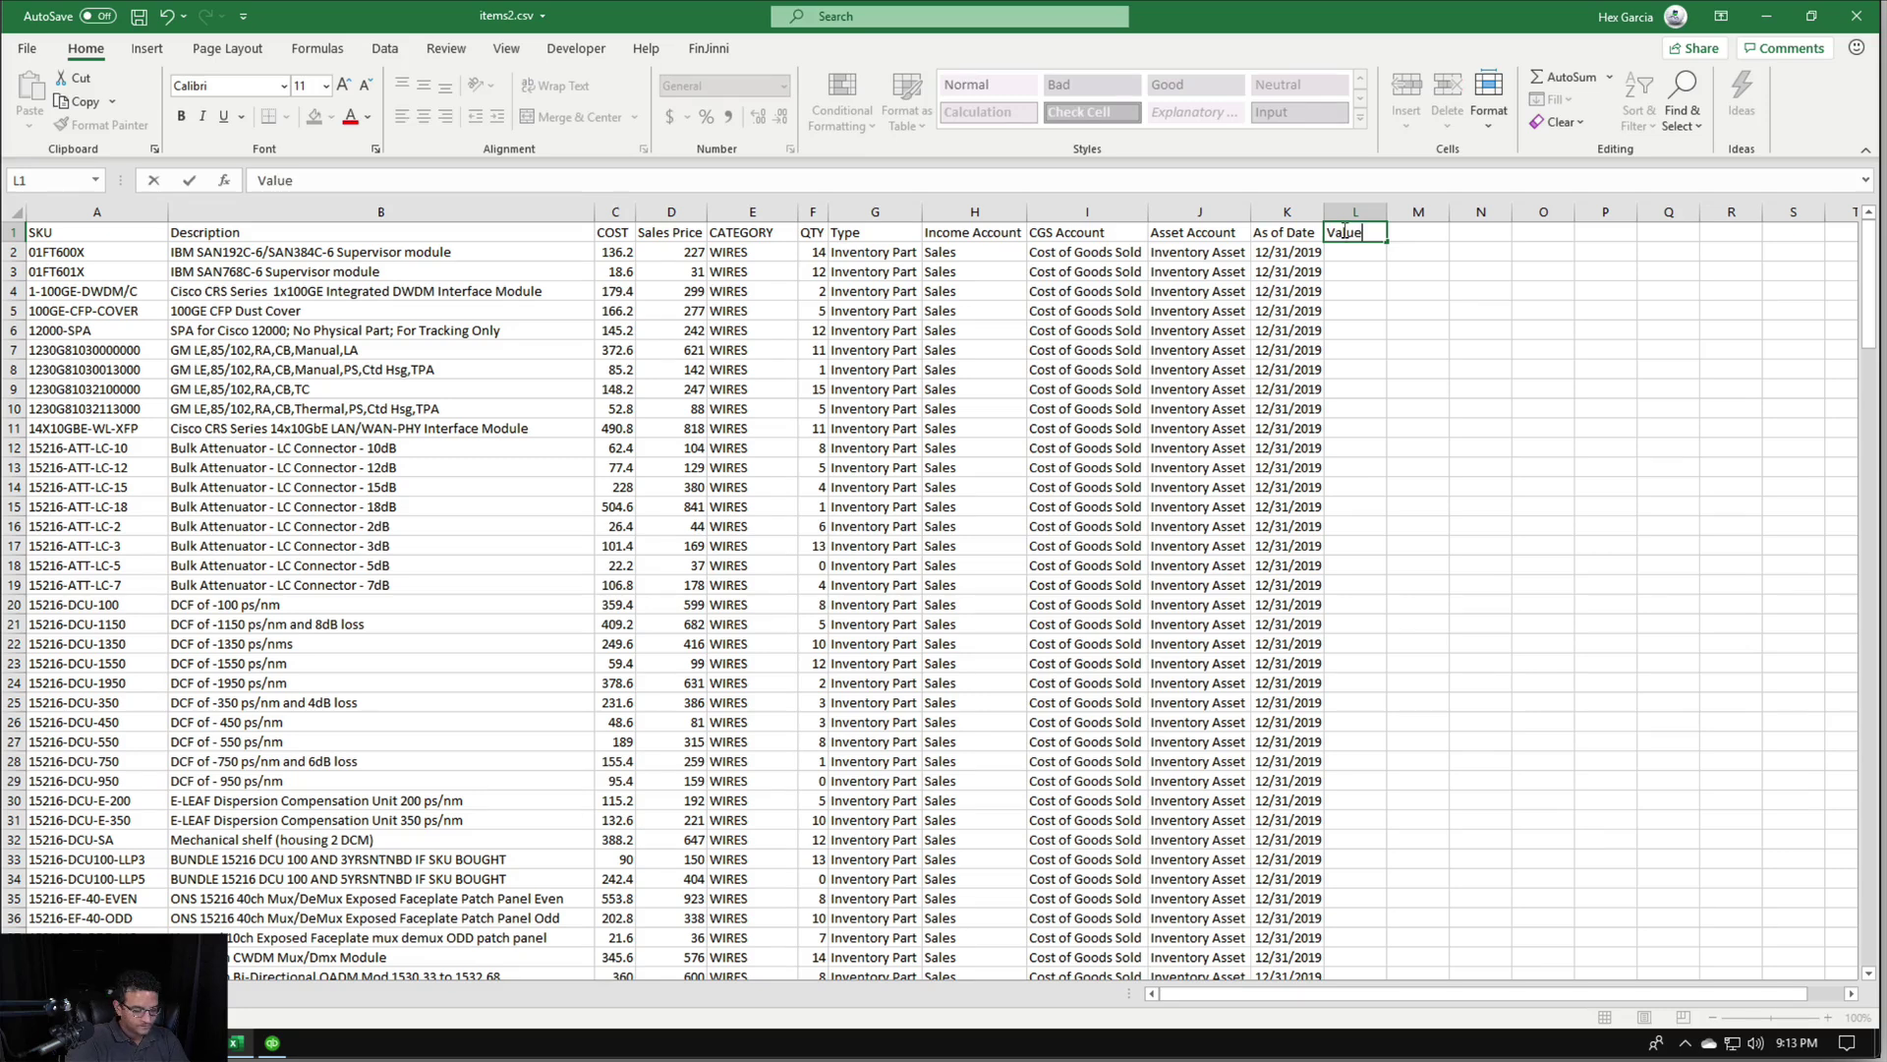
type("lue")
key("Return")
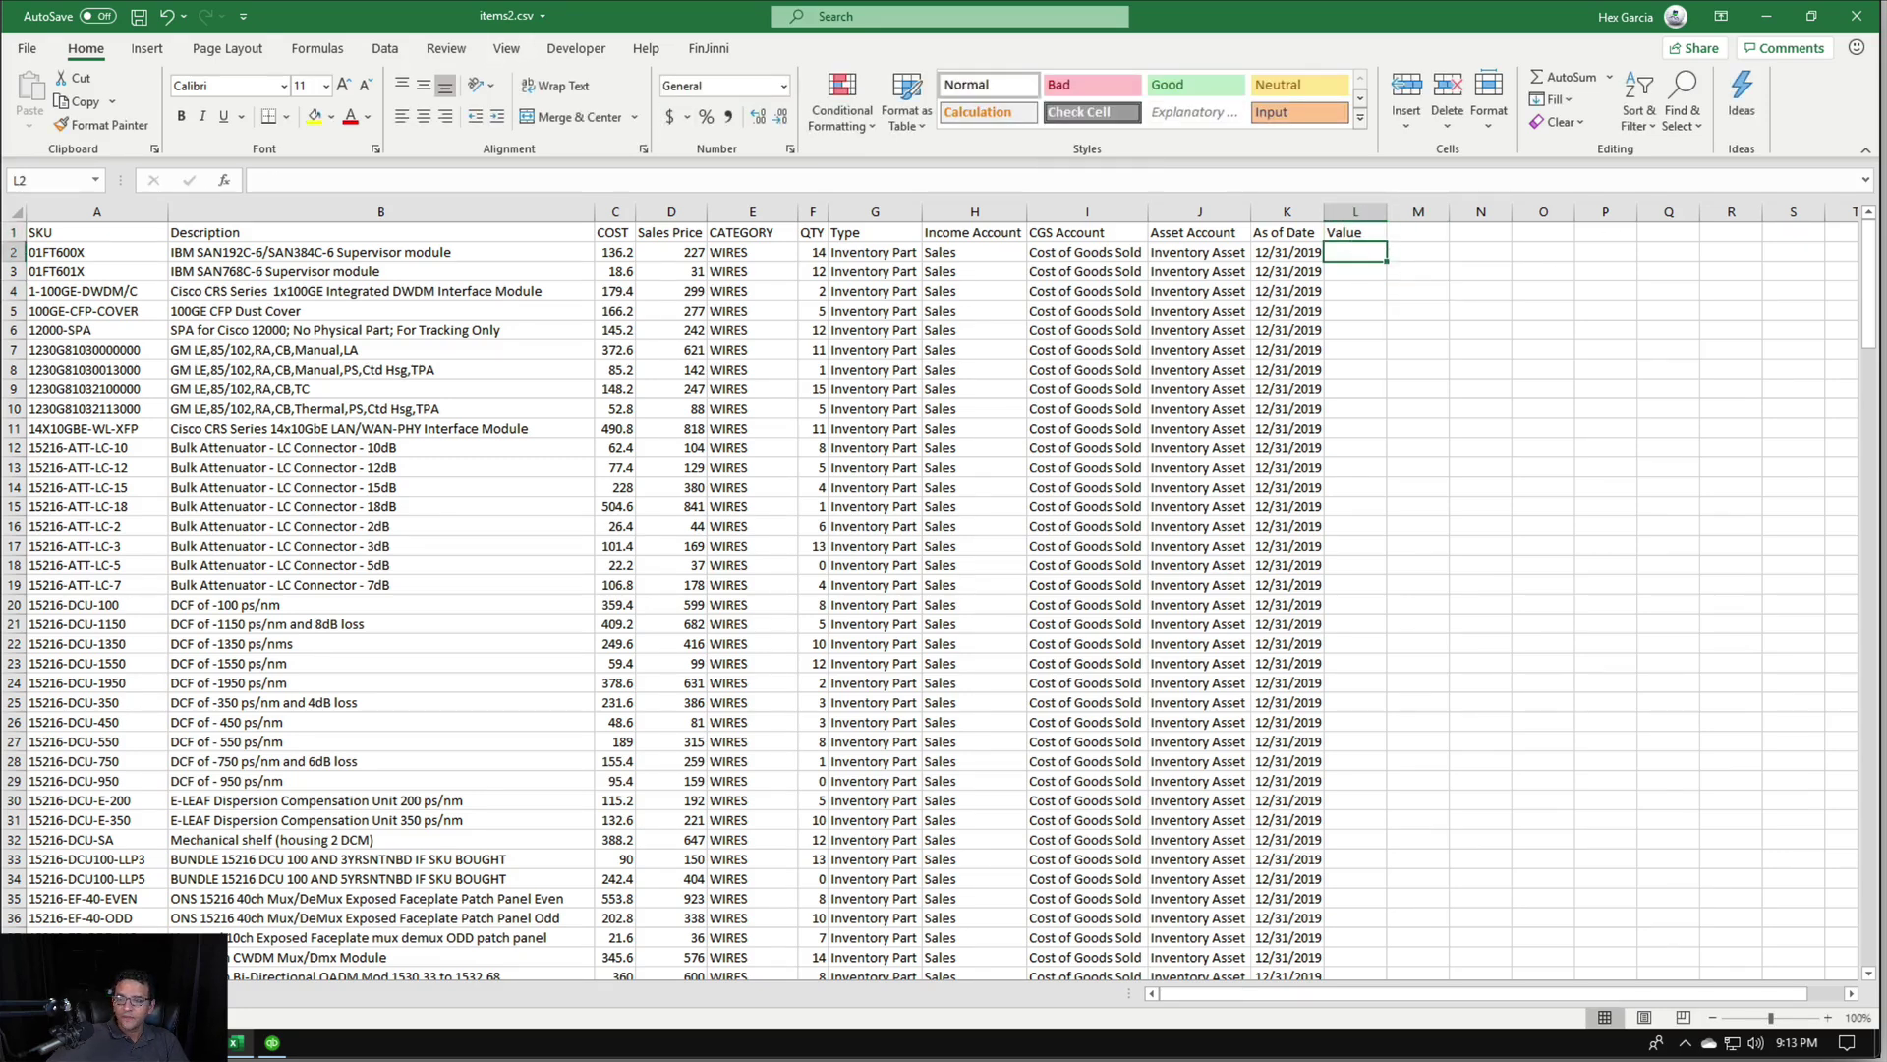
Enter the formula =F2*C2 in cell L2 to multiply the item's quantity by its cost
left_click(507, 48)
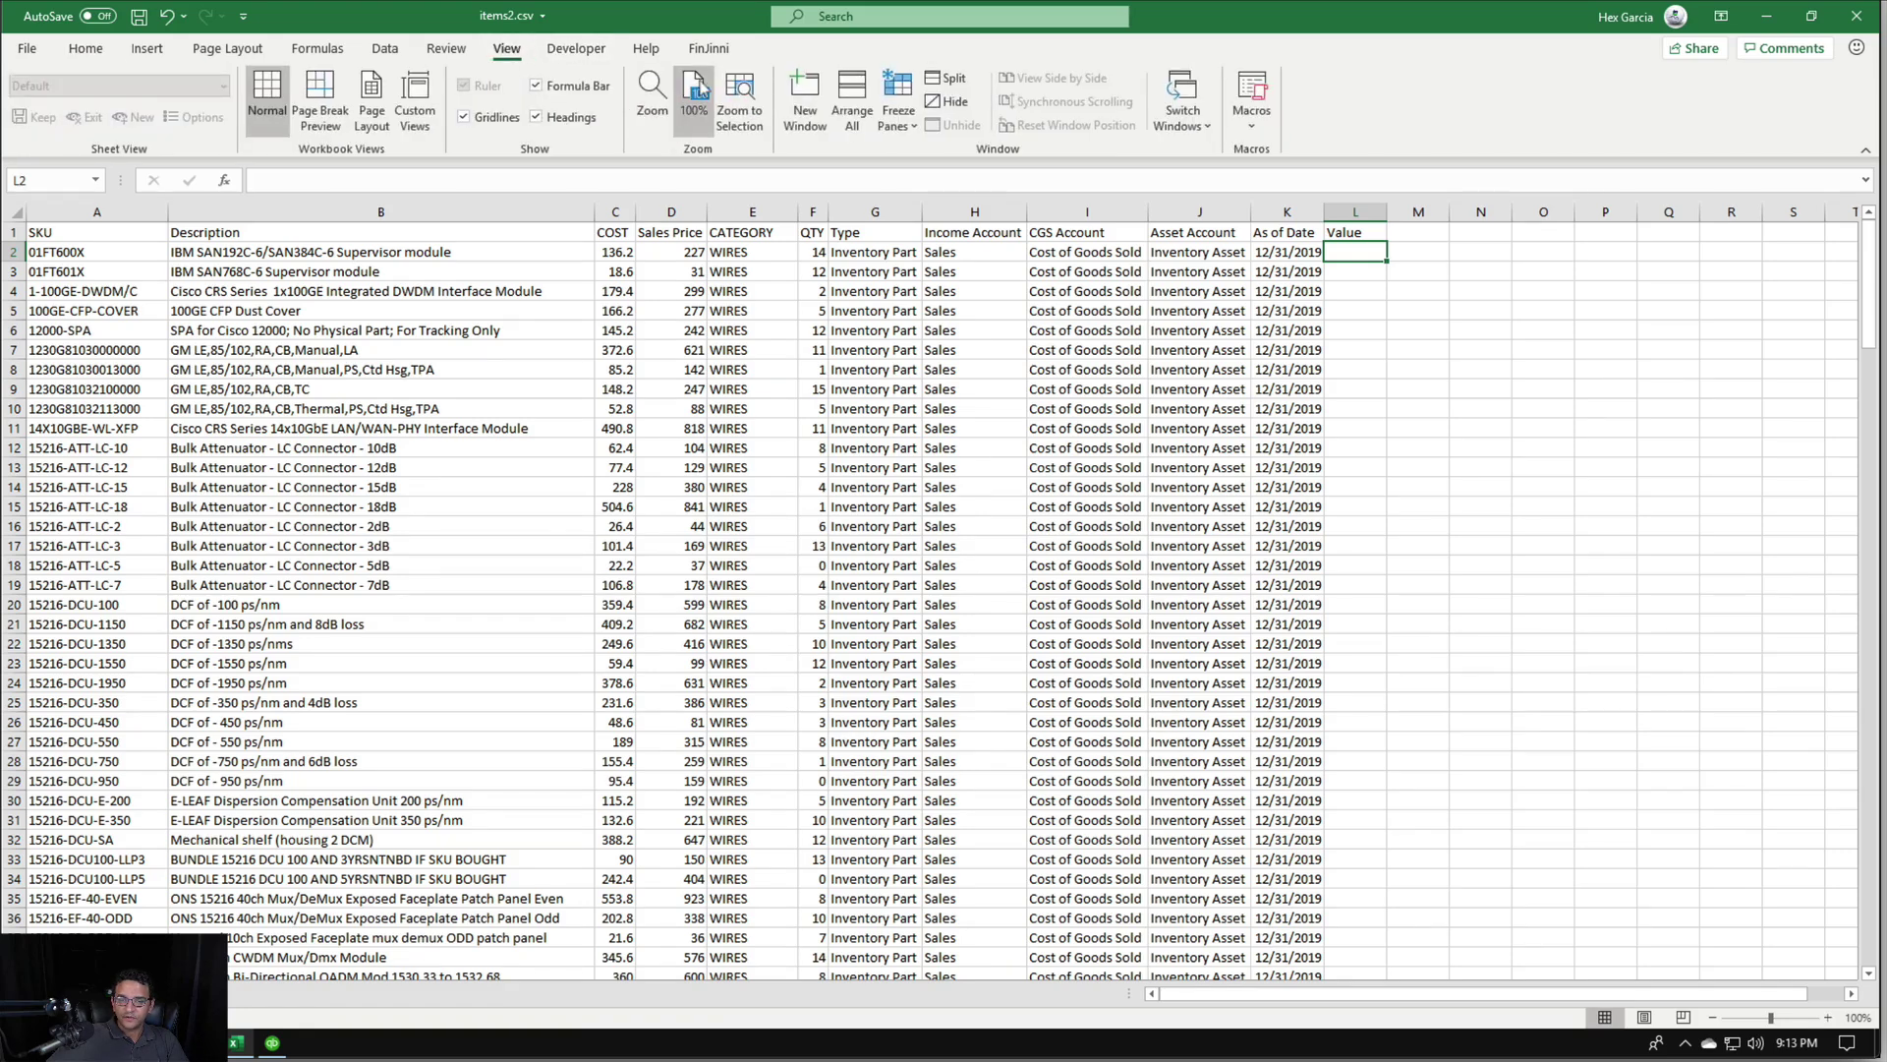
left_click(652, 95)
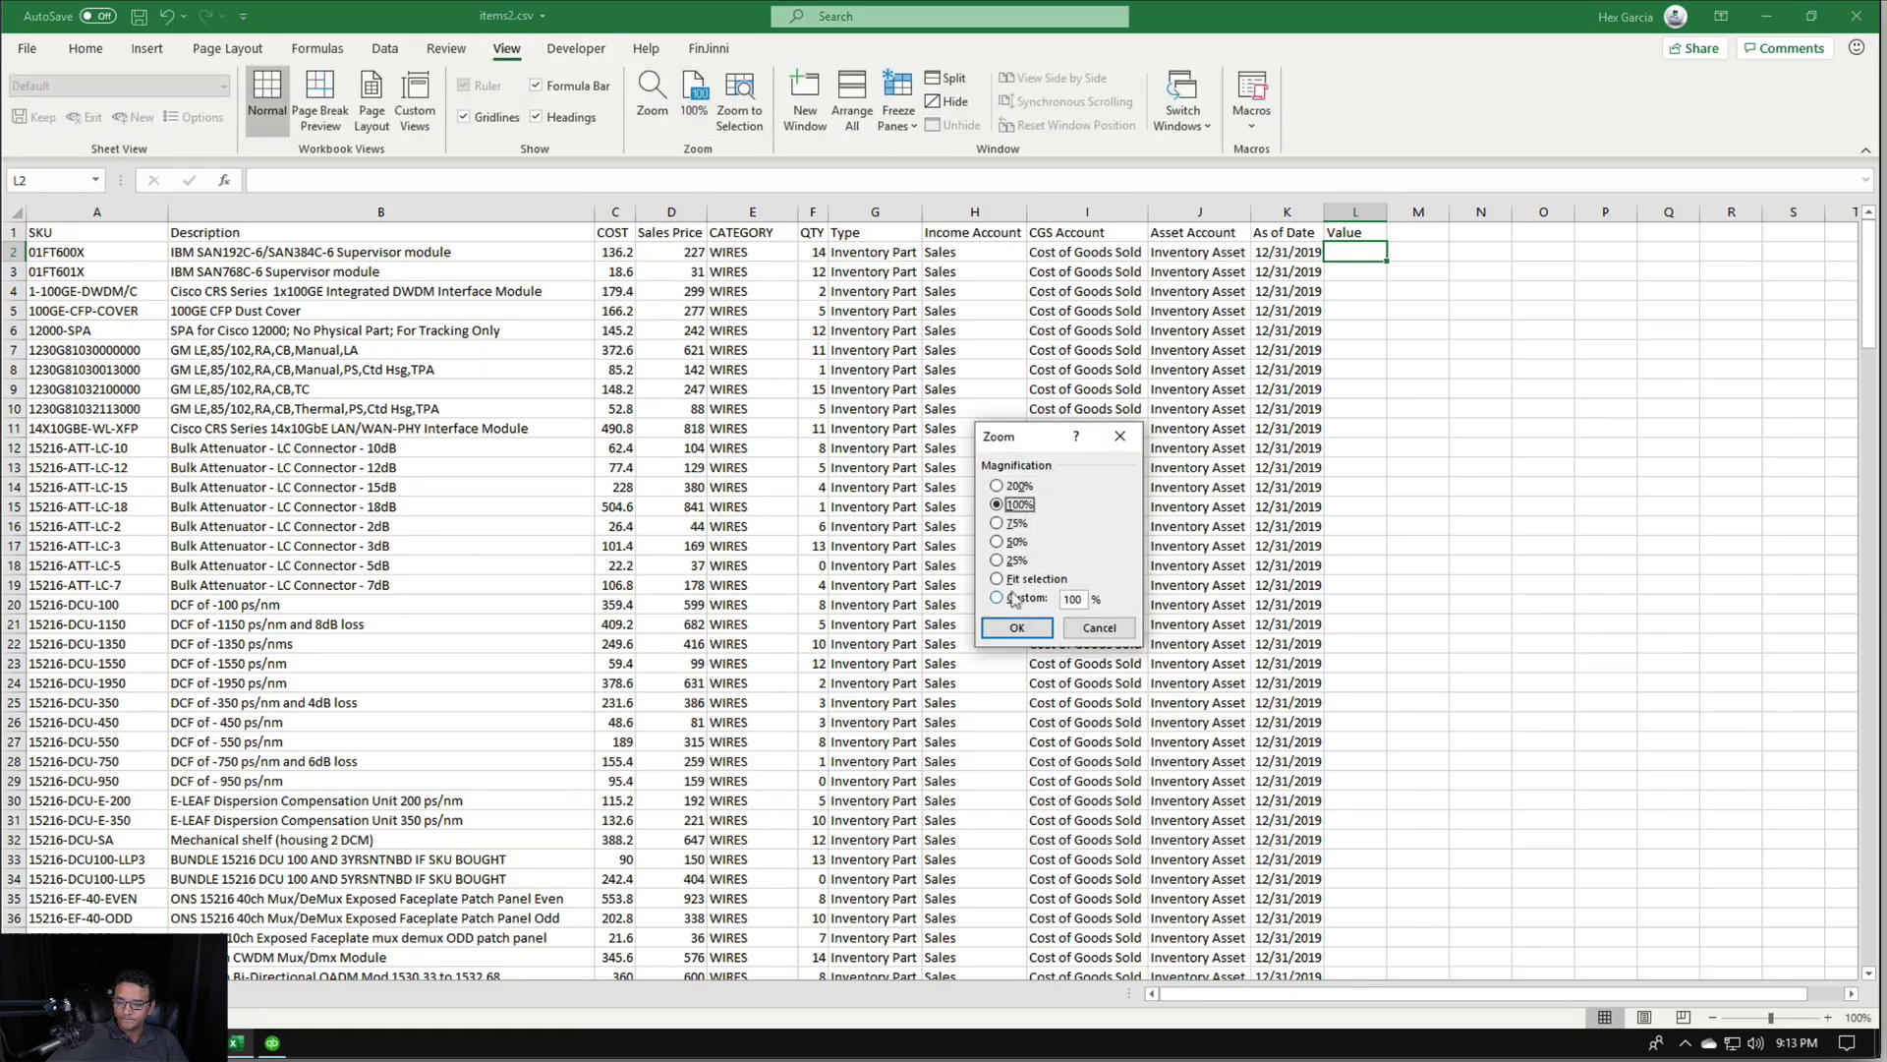
left_click(1020, 486)
left_click(1017, 627)
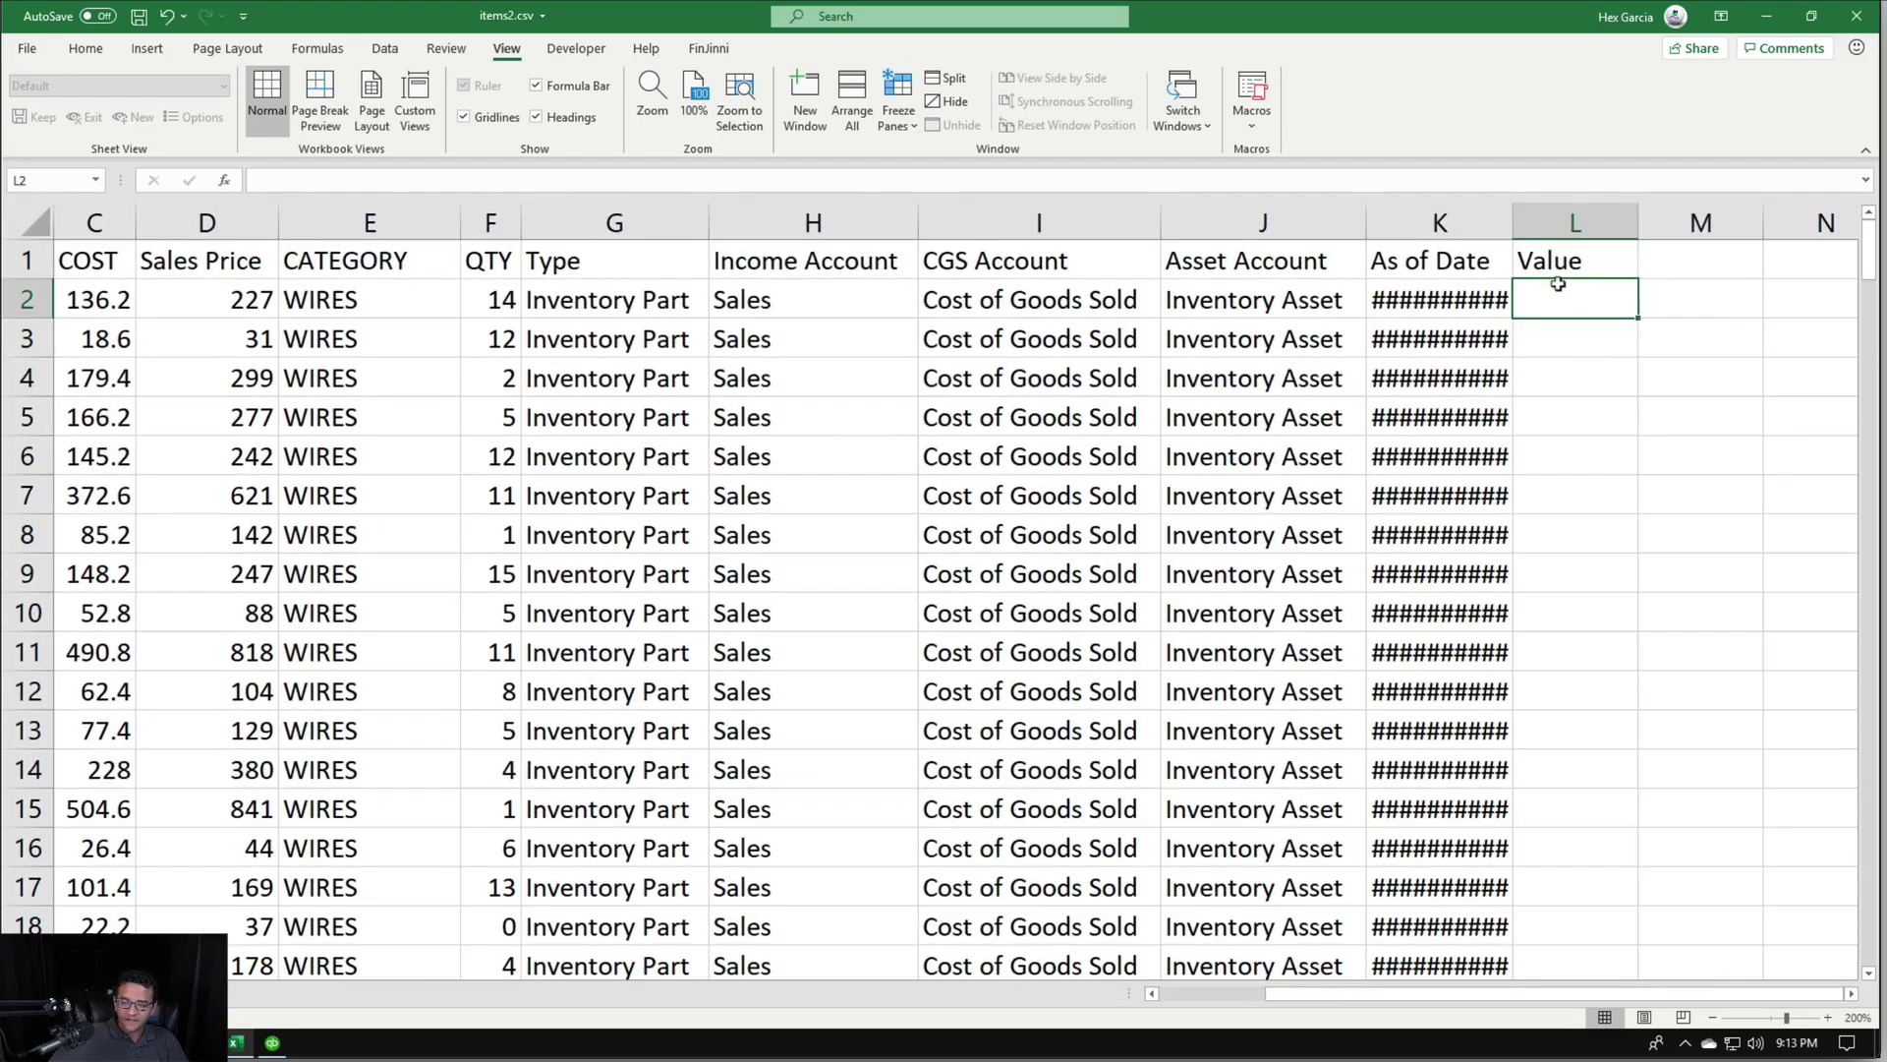
type("=")
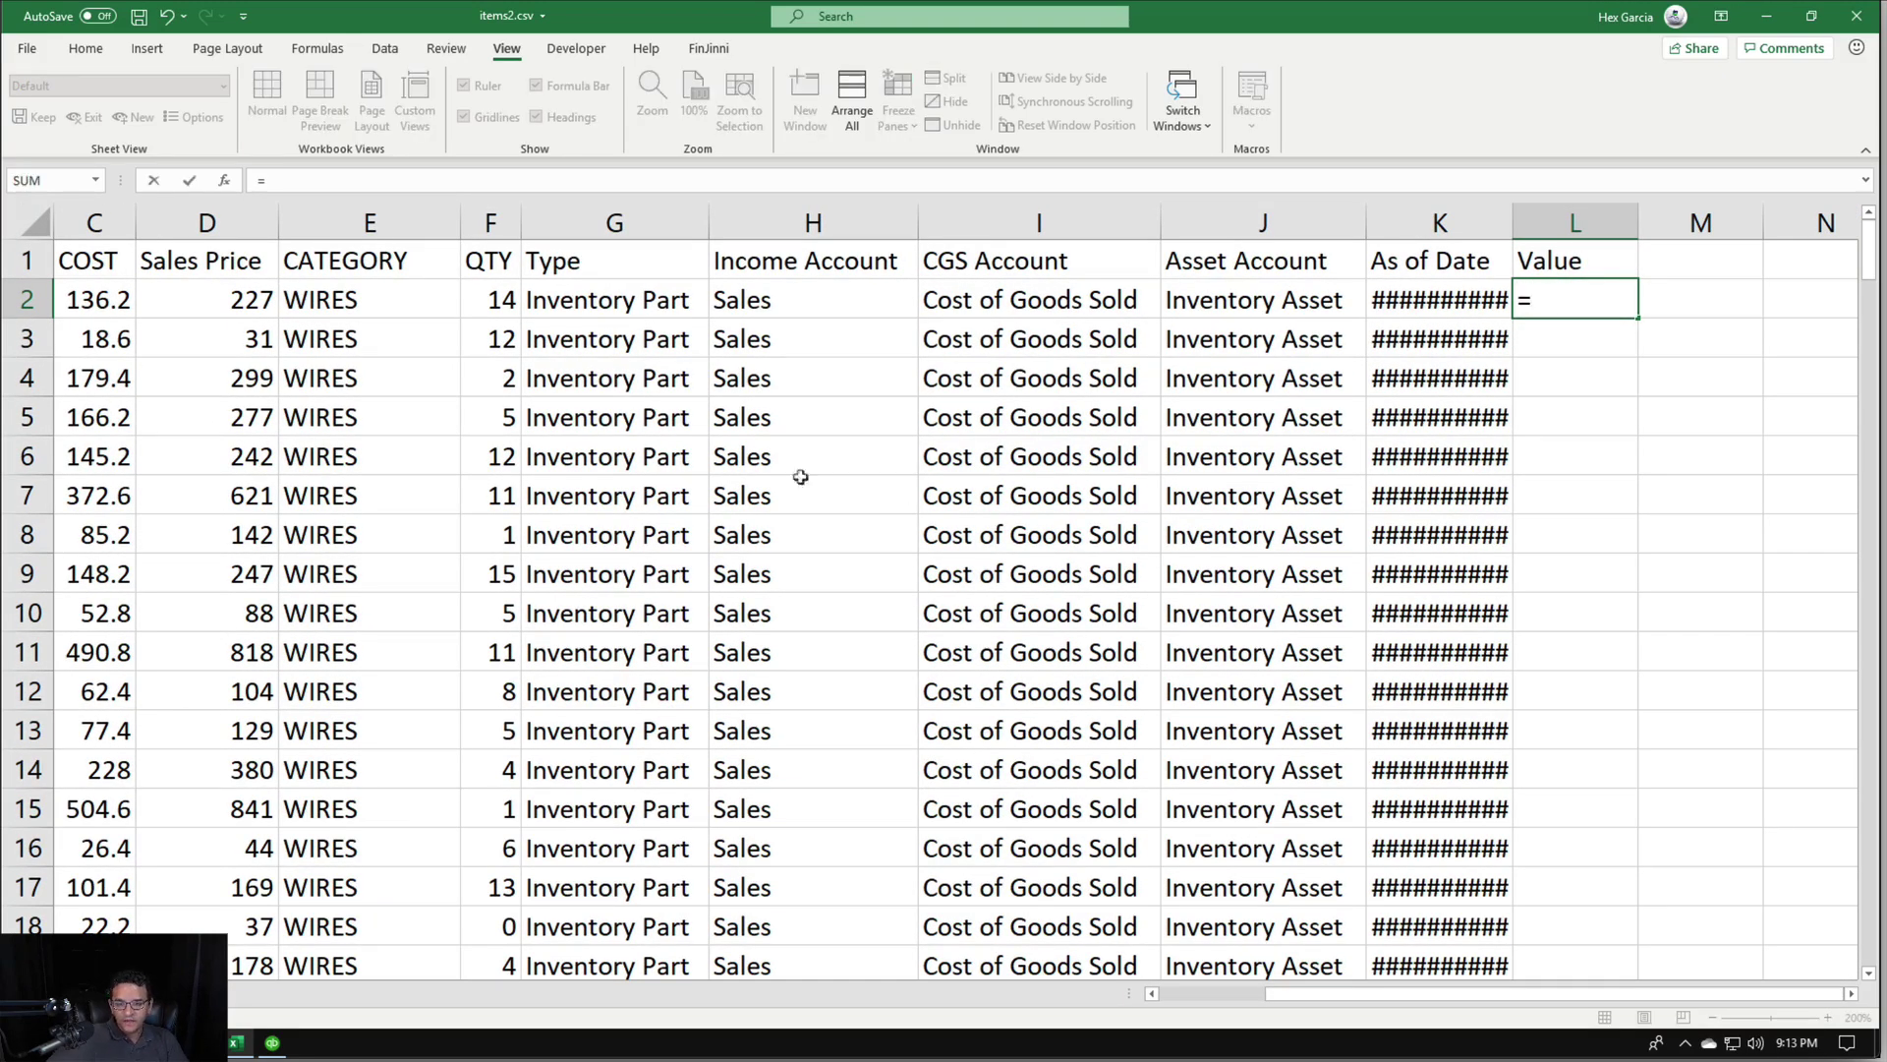
left_click(494, 300)
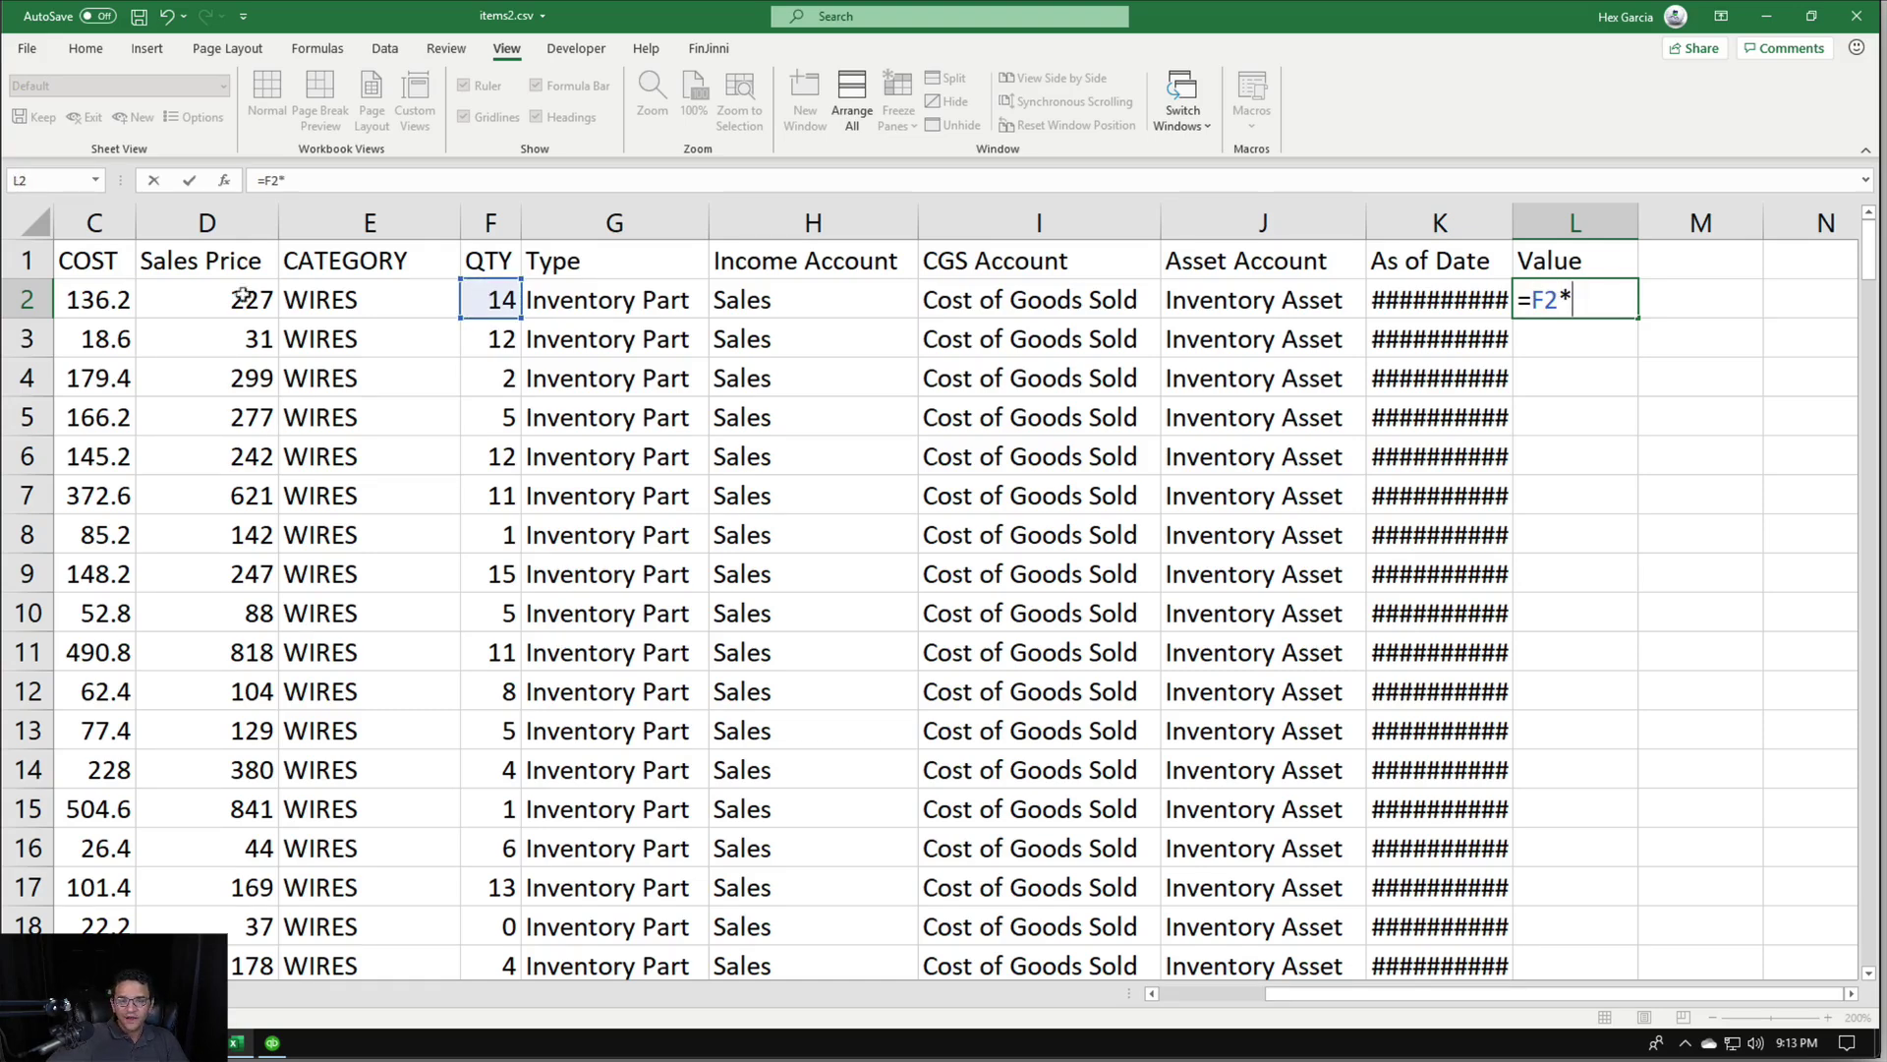
left_click(83, 281)
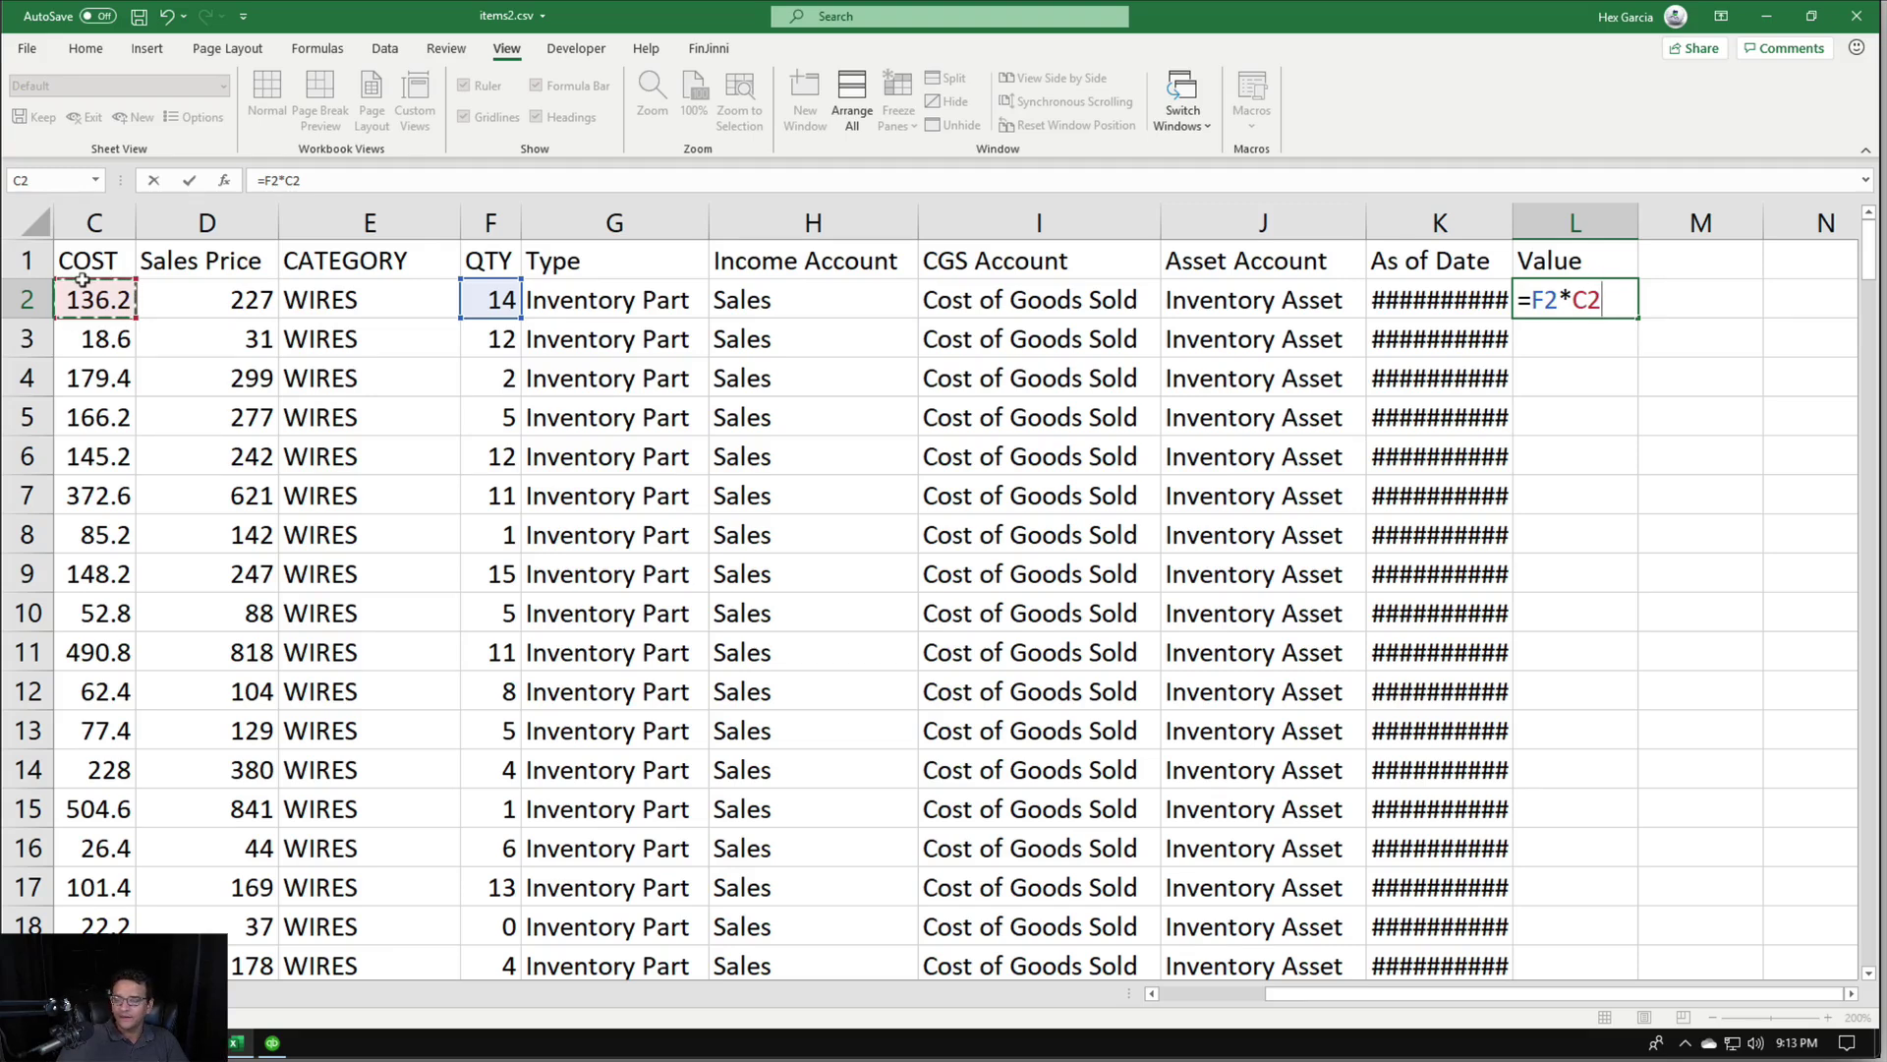
key("Return")
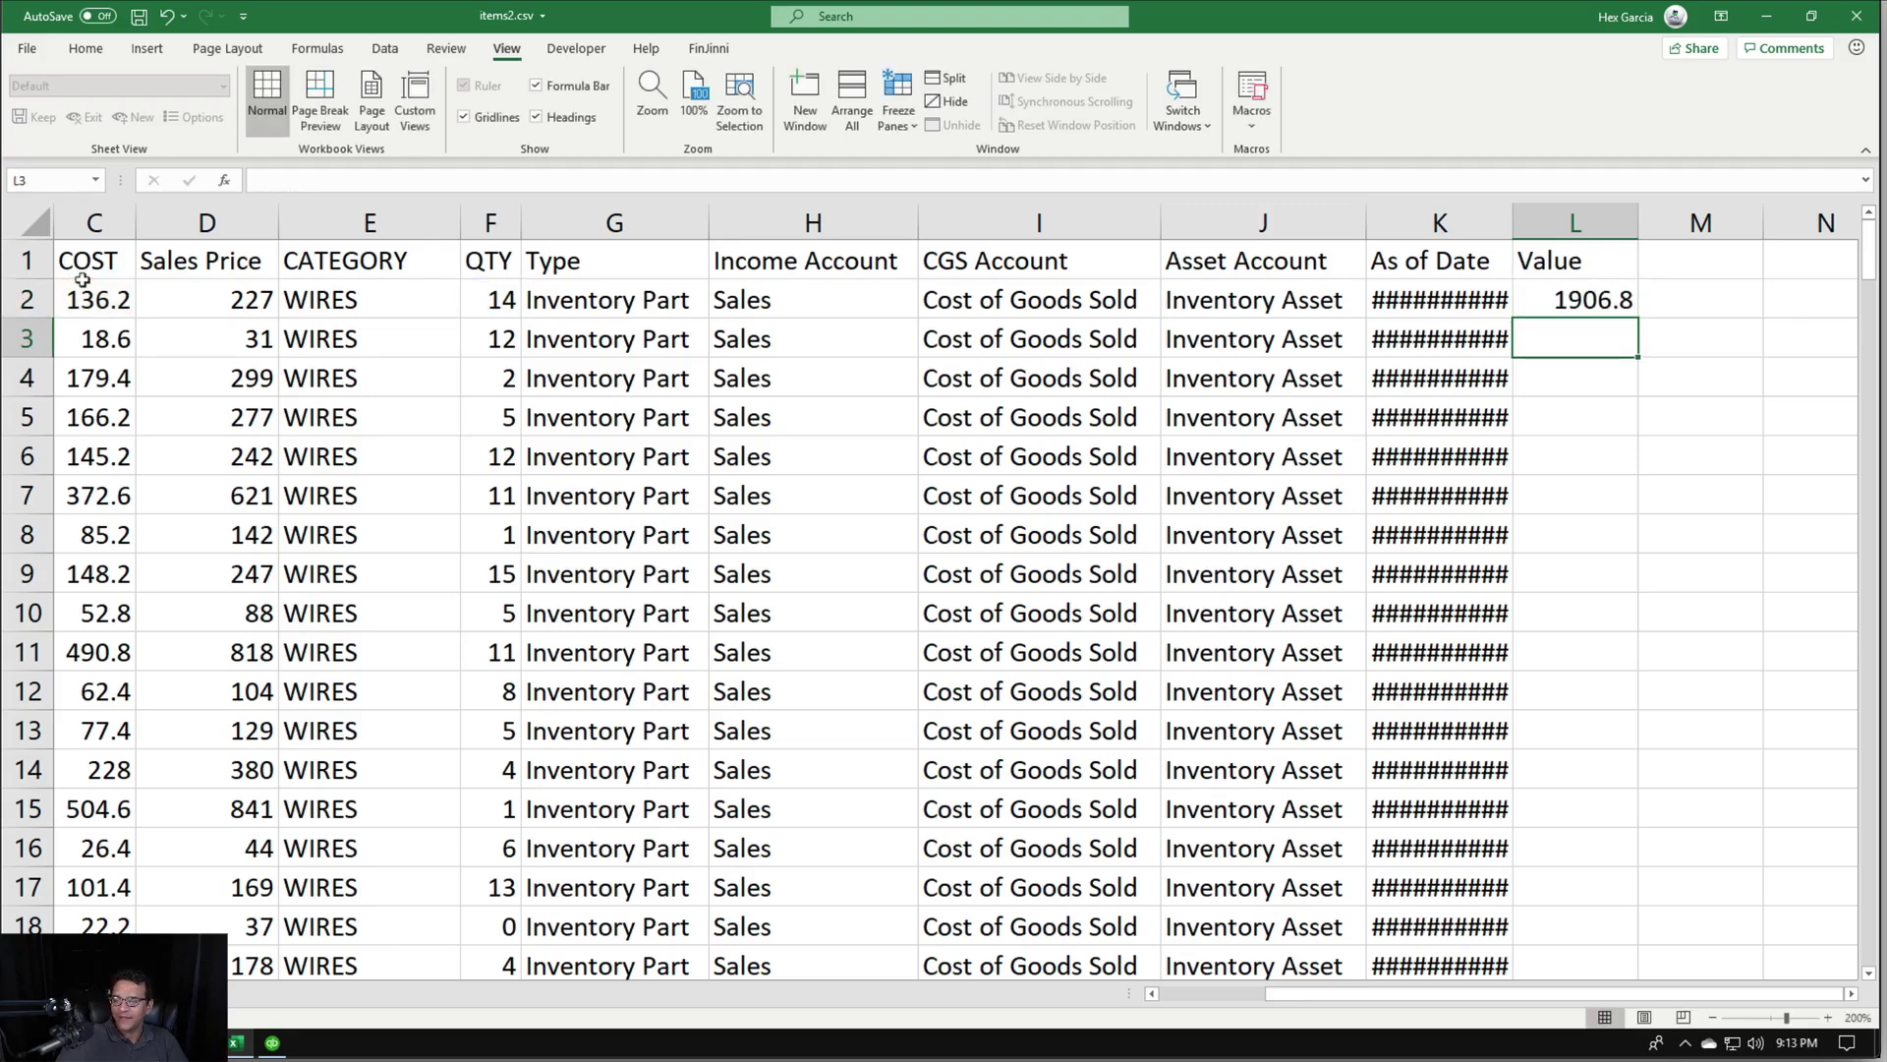
Fill the L2 formula down the Value column for all item rows
left_click(1594, 286)
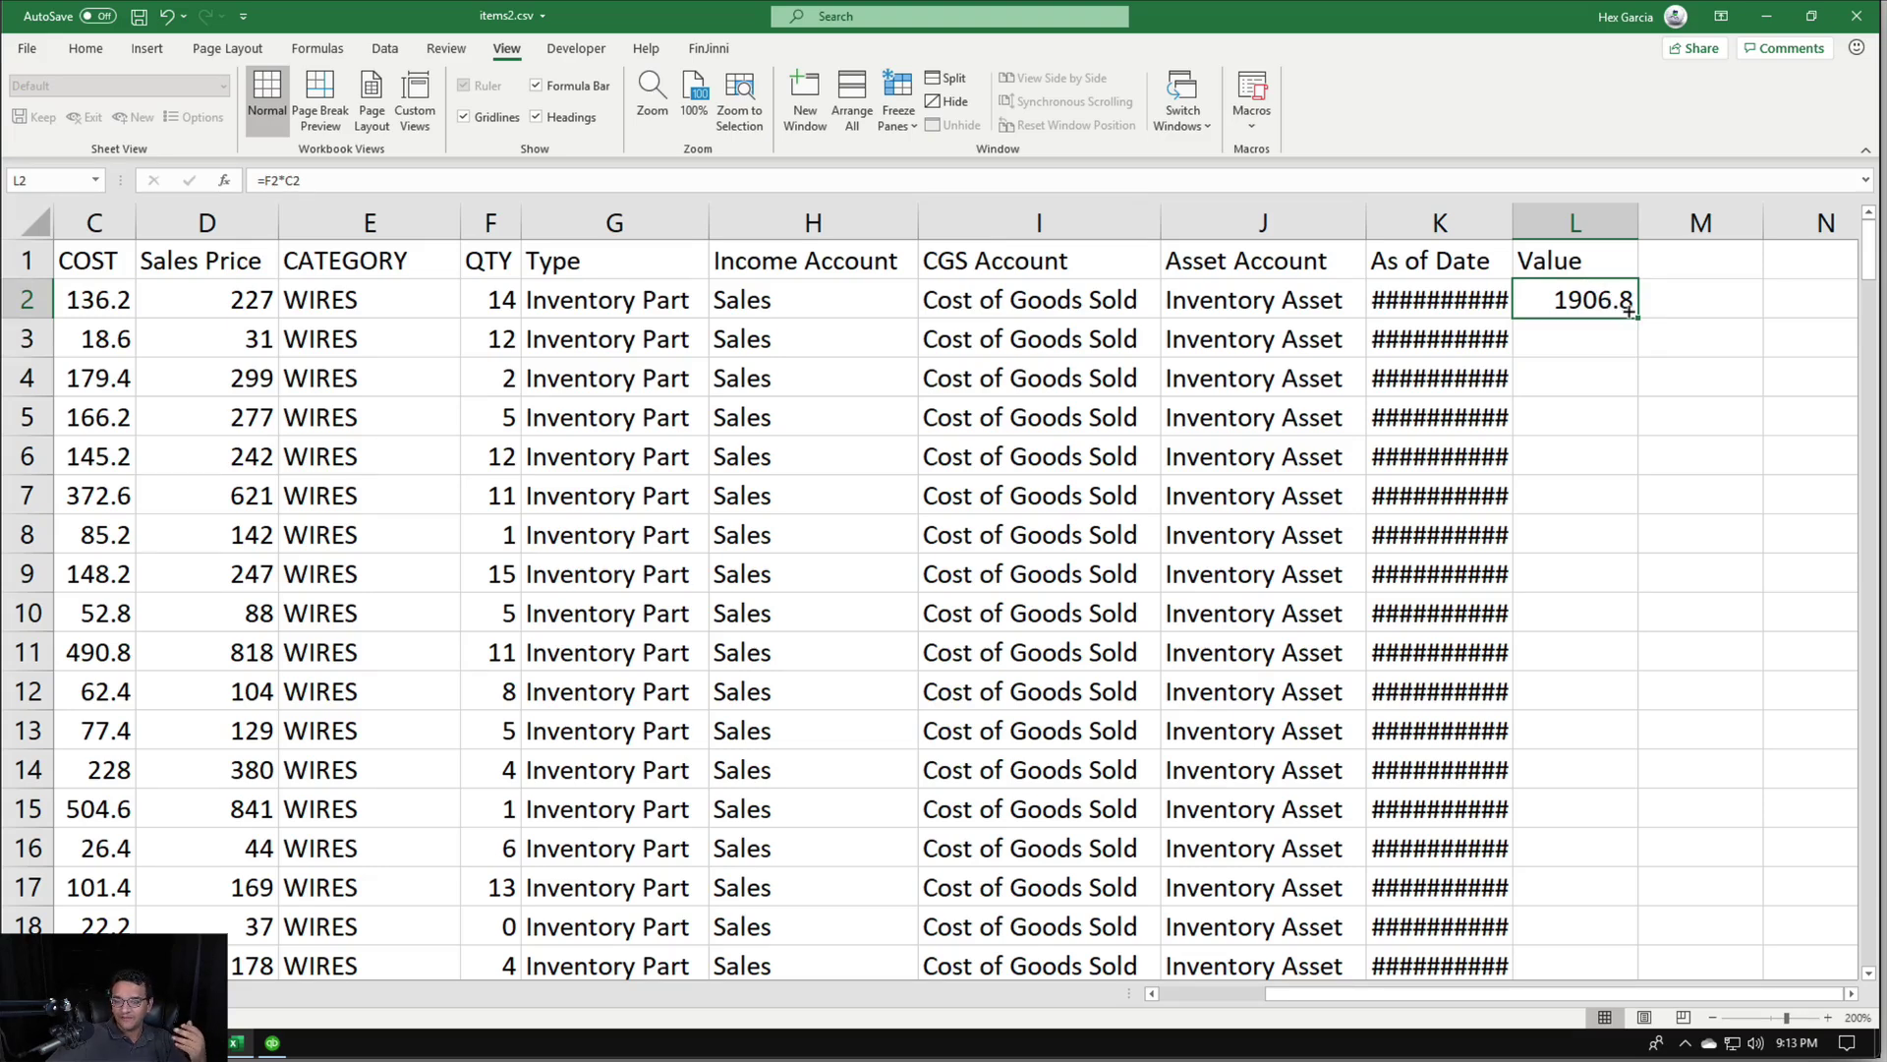
double_click(1629, 313)
left_click(1573, 732)
left_click(1580, 218)
left_click(1643, 680)
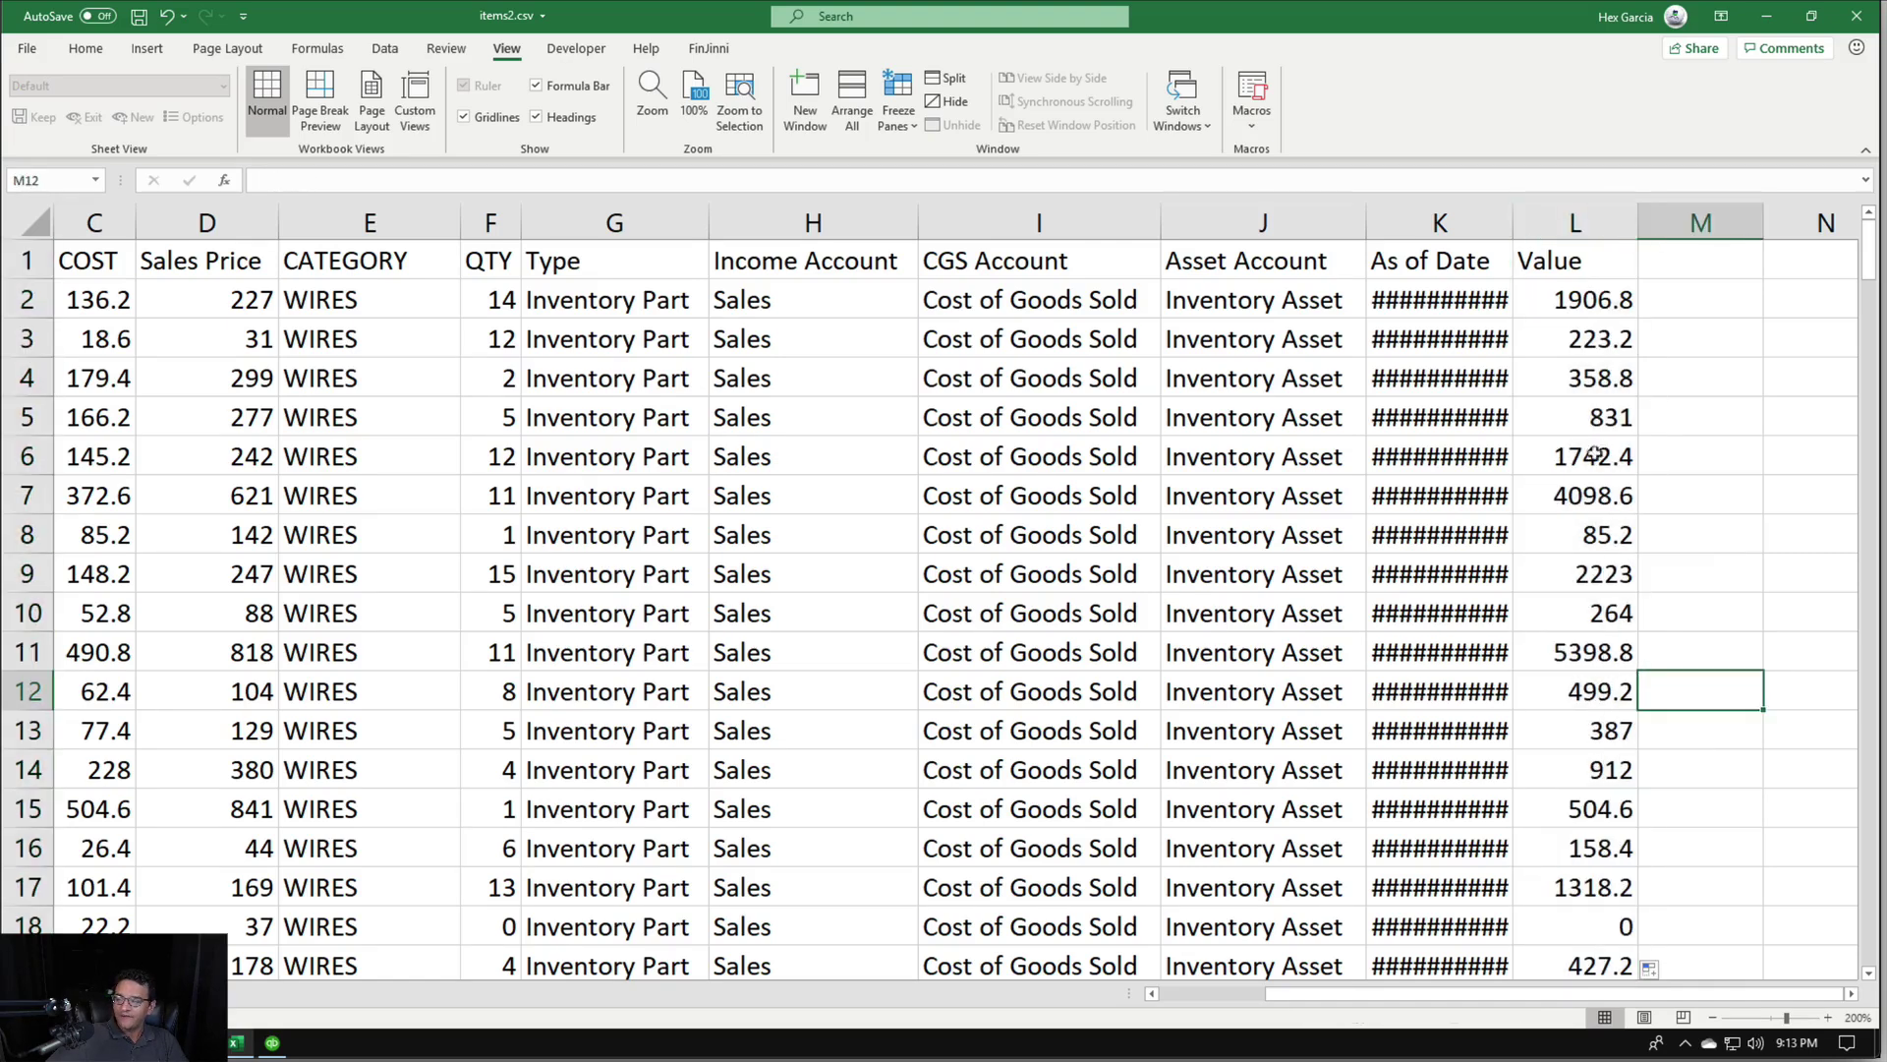
Prefix the SKUs of the first four items, in cells A2 through A5, with 11
left_click_drag(1506, 205, 1528, 207)
left_click_drag(1422, 990, 1317, 992)
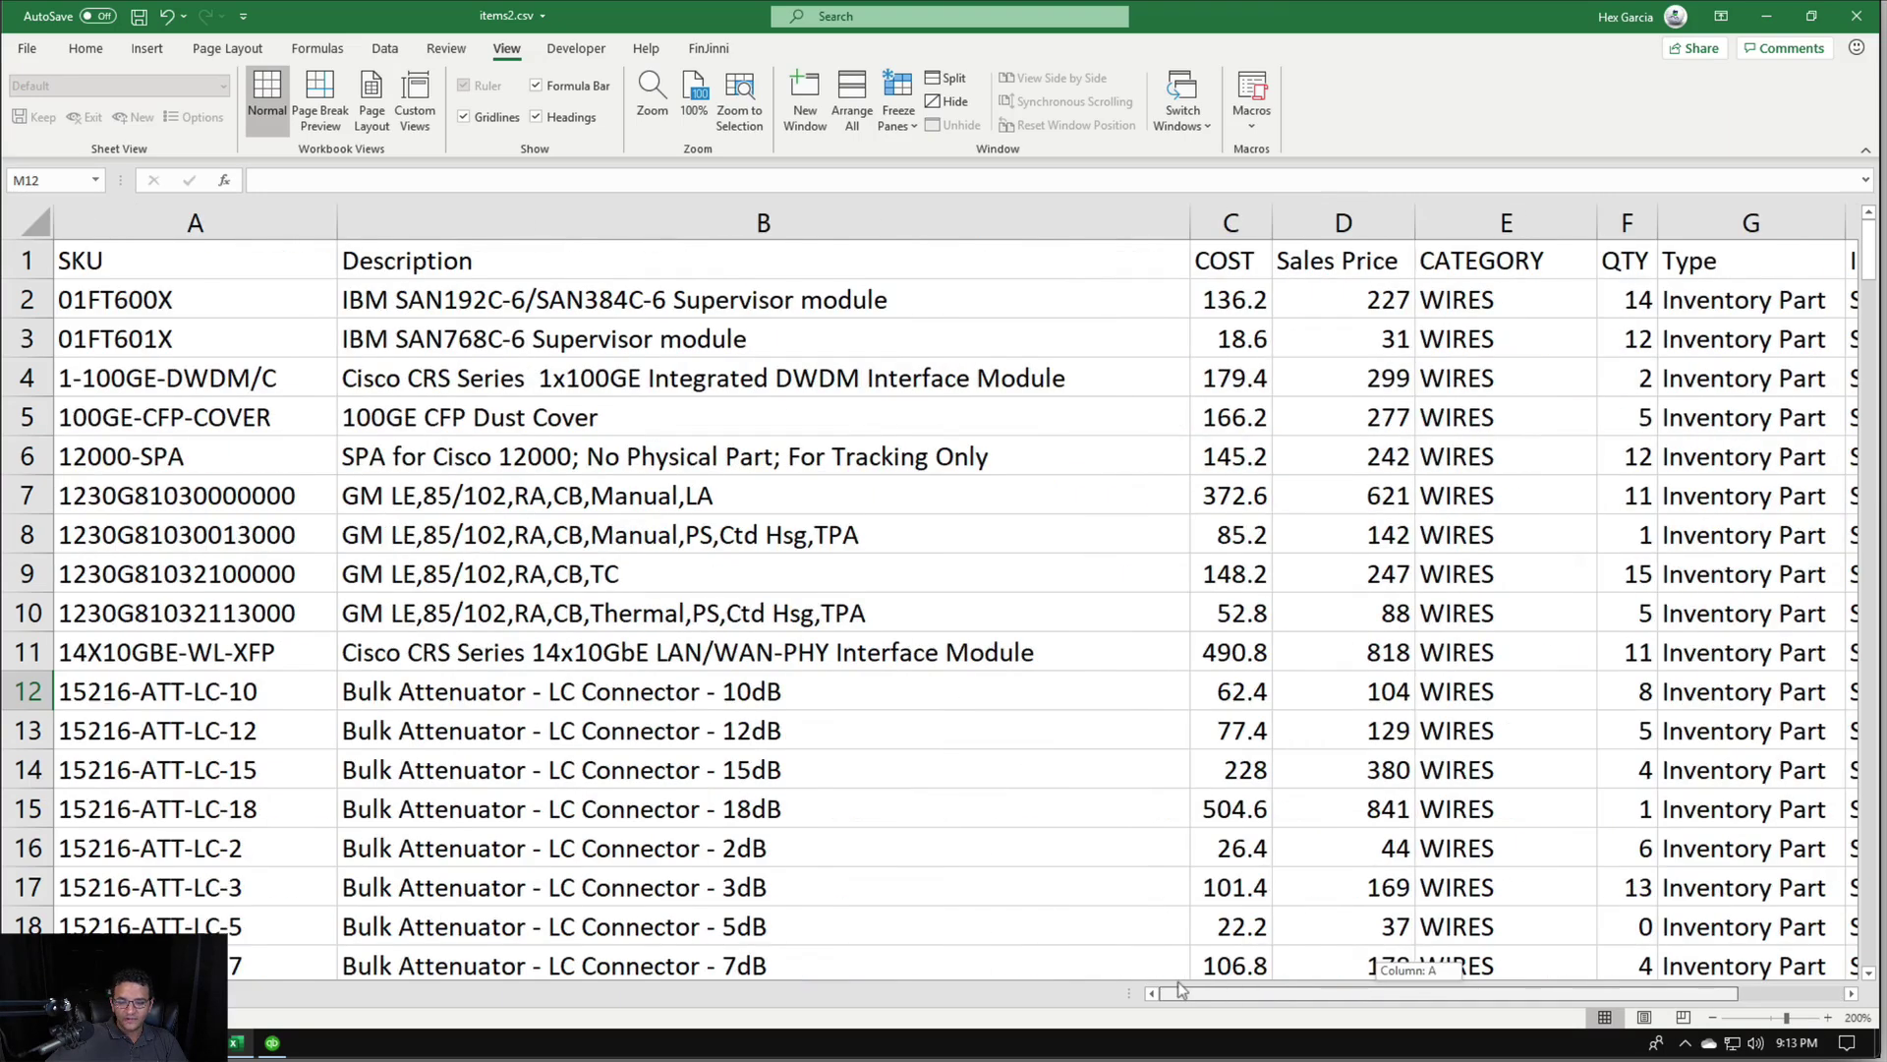
left_click(203, 300)
double_click(205, 302)
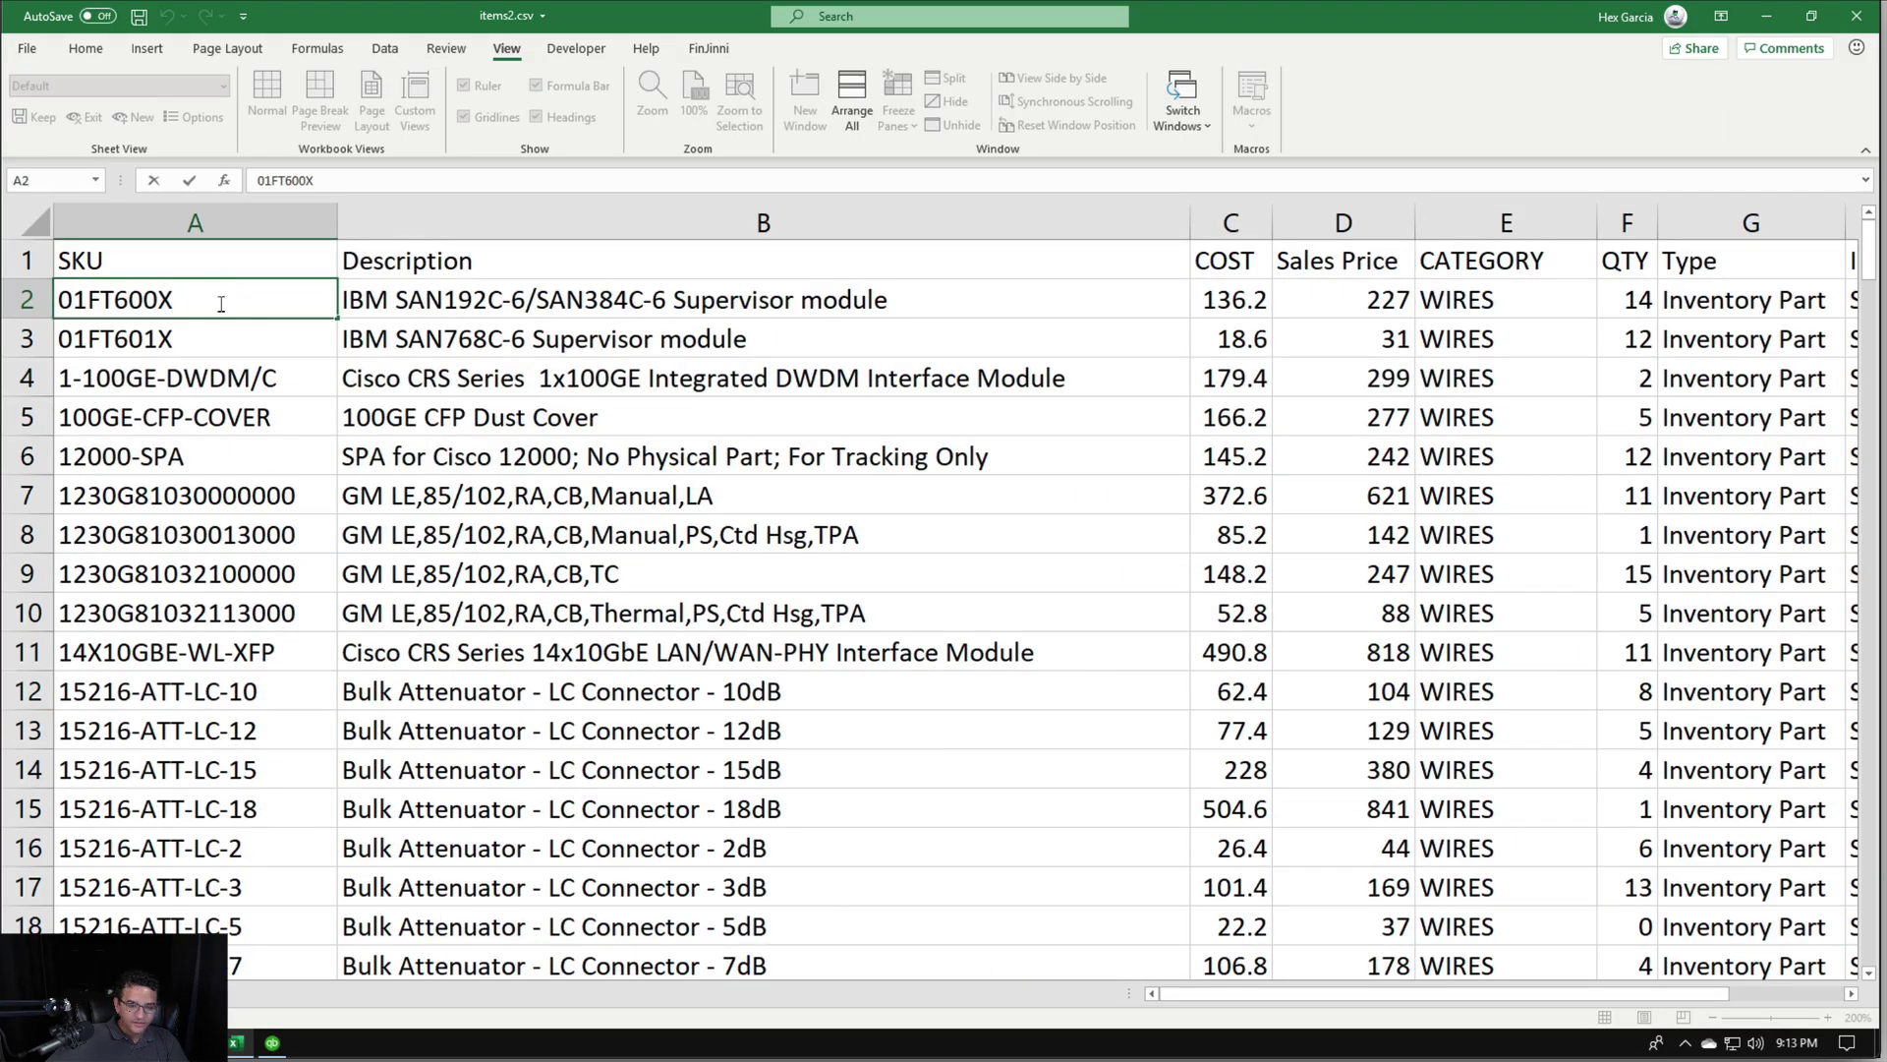
left_click(59, 300)
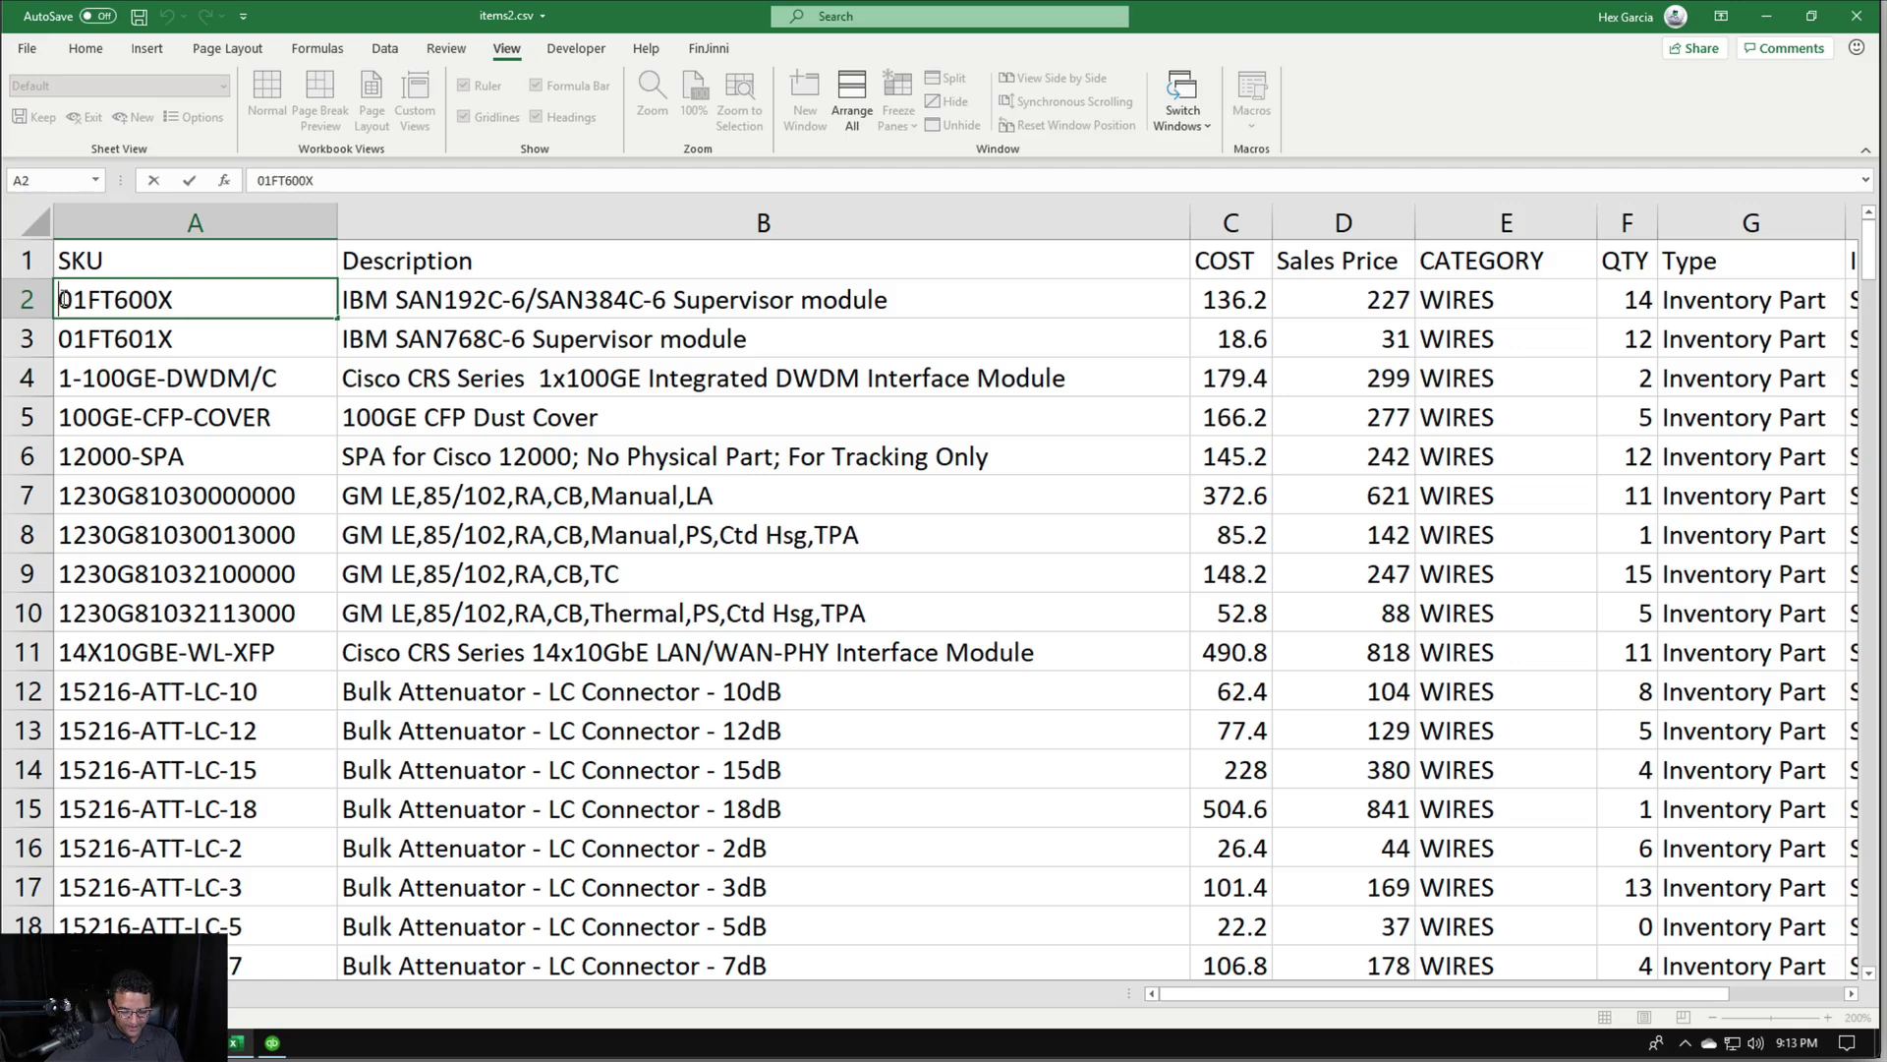
type("11")
key("Return")
double_click(59, 337)
type("11")
key("Return")
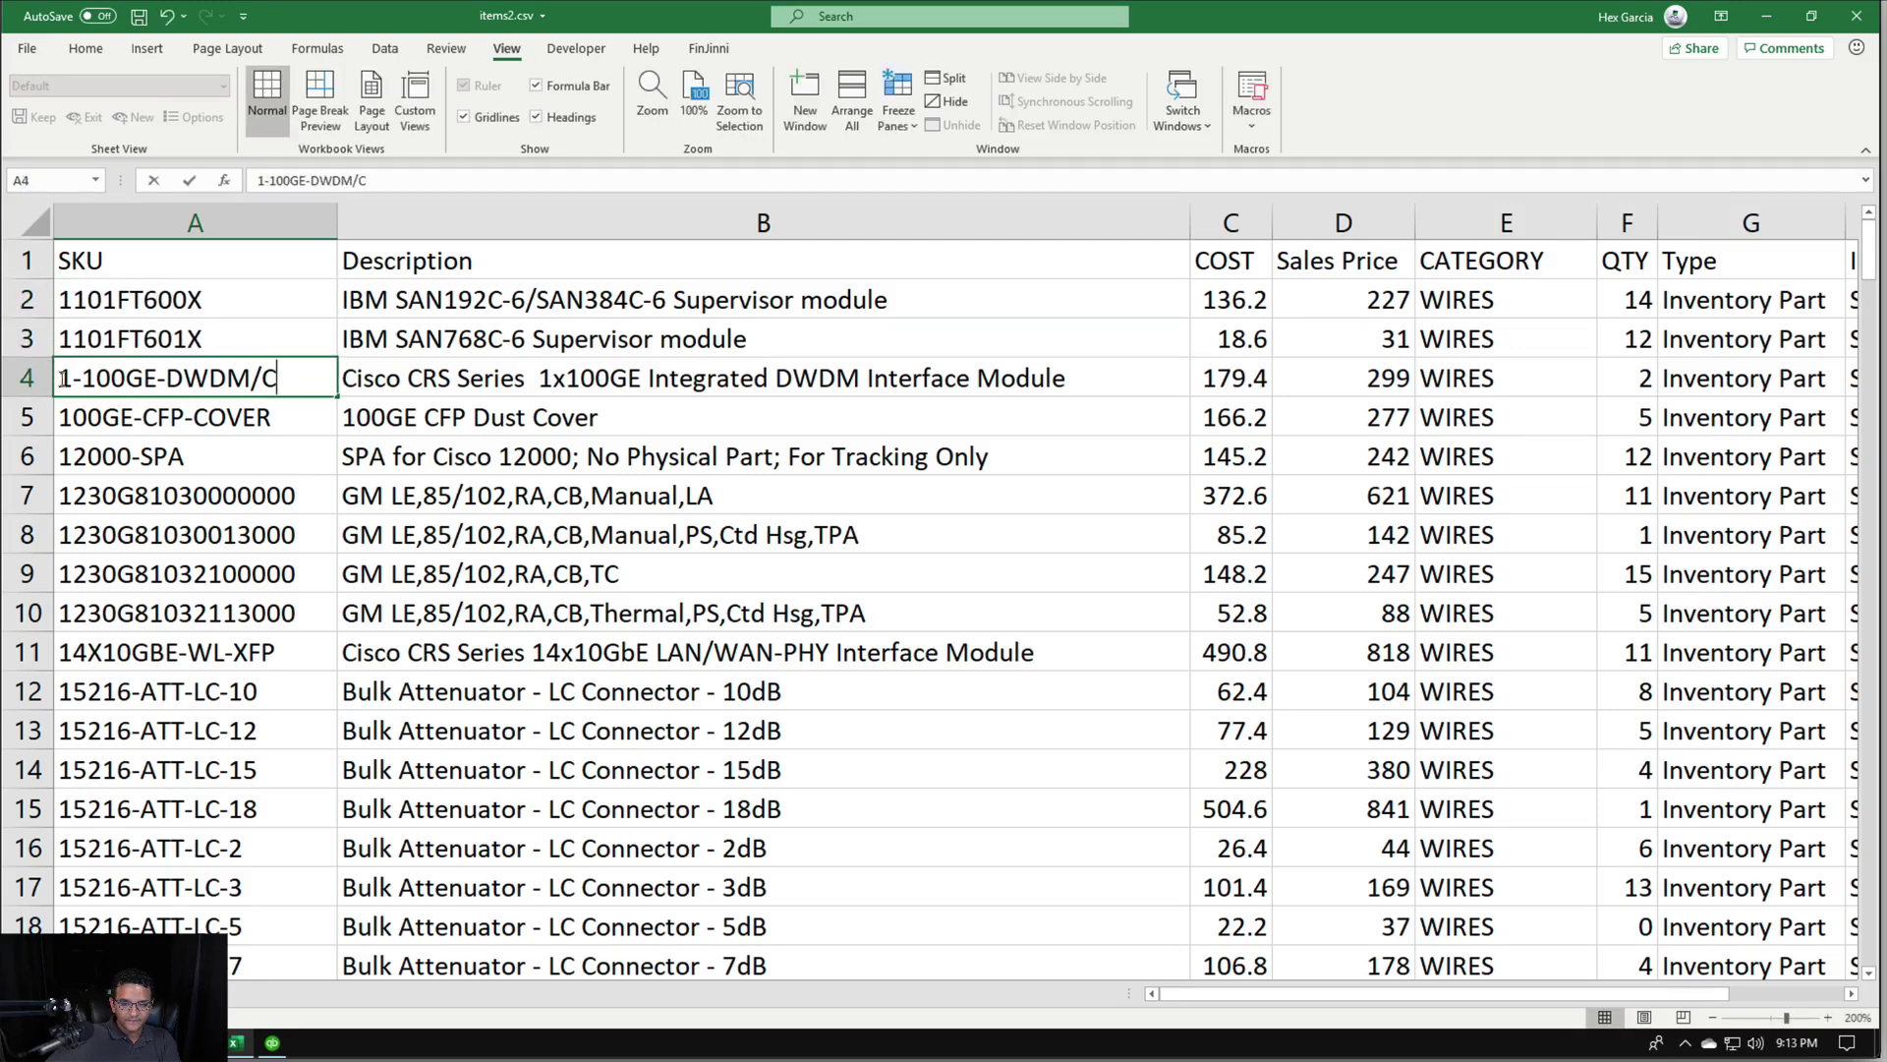
double_click(61, 379)
type("11")
key("Return")
double_click(62, 418)
type("11")
key("Return")
Delete all item rows from row 6 downward, keeping only the header and the first four items
left_click(20, 443)
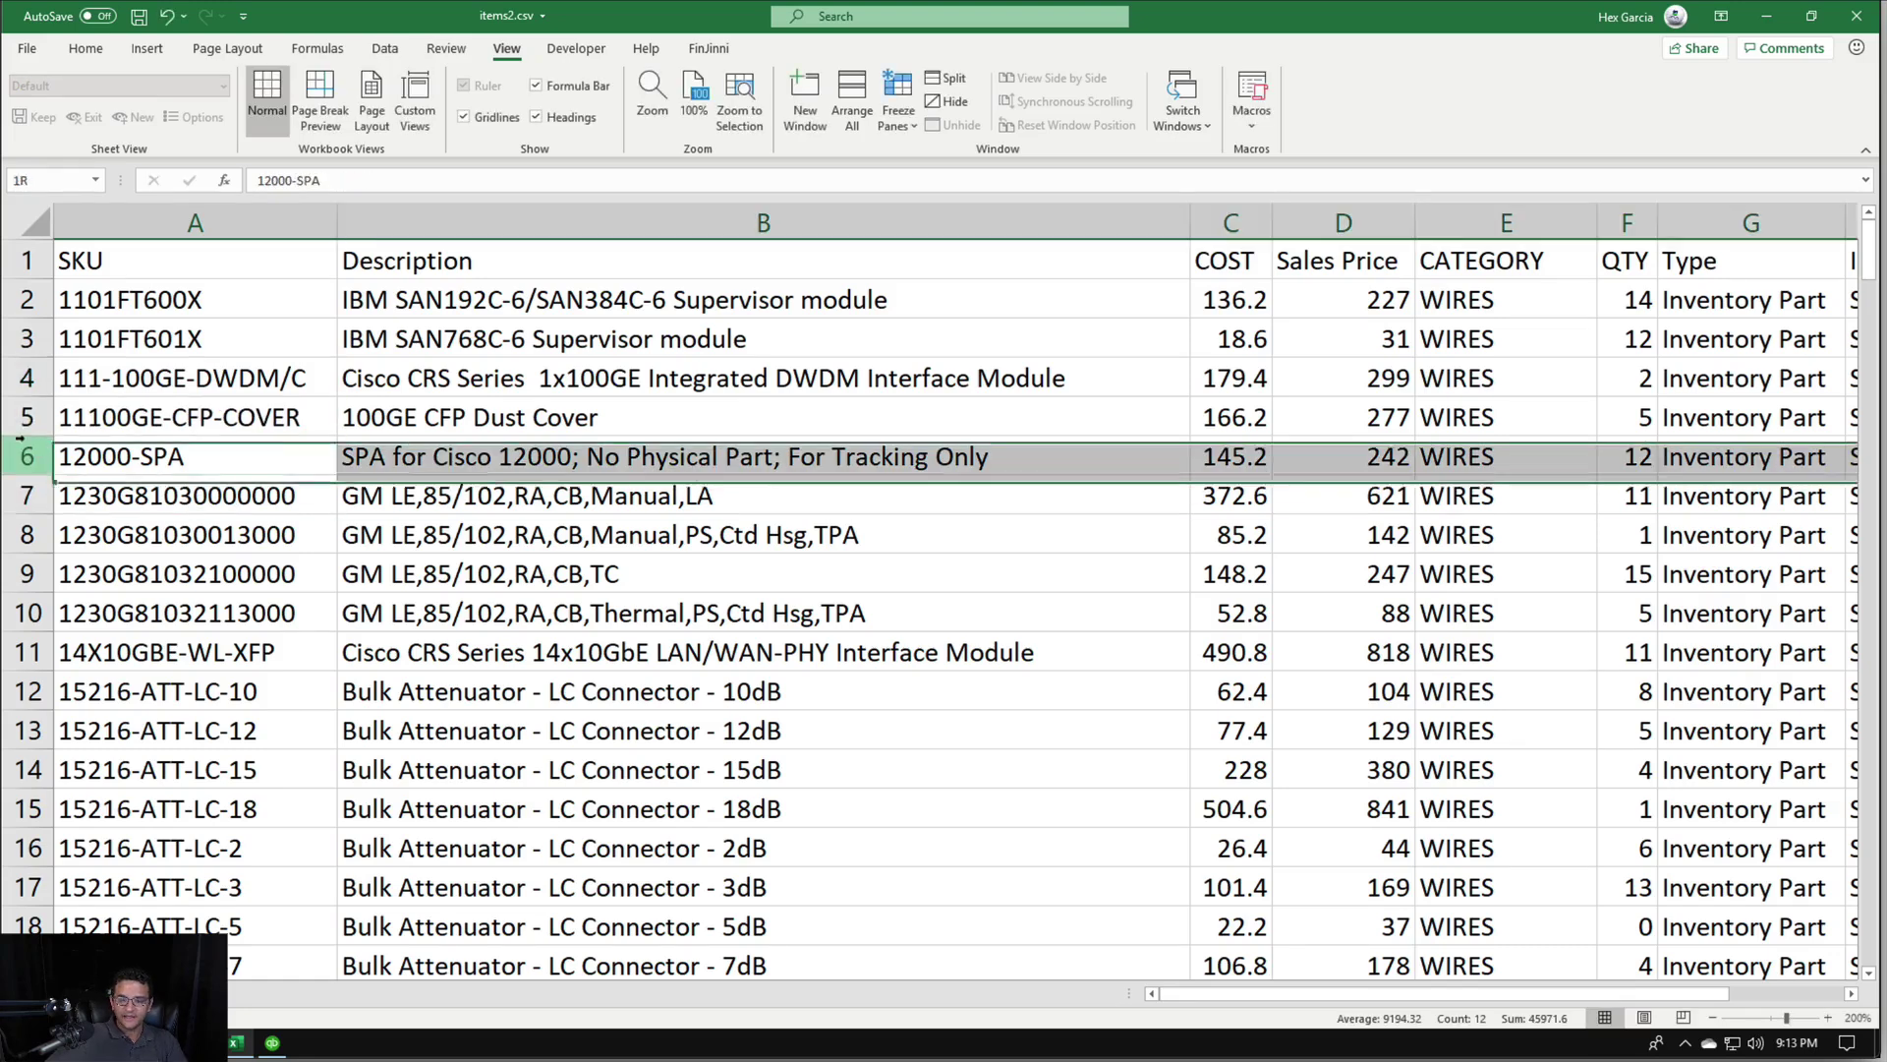
left_click_drag(1866, 261, 1859, 943)
left_click(16, 897, "shift")
right_click(433, 572)
left_click(482, 796)
left_click(703, 615)
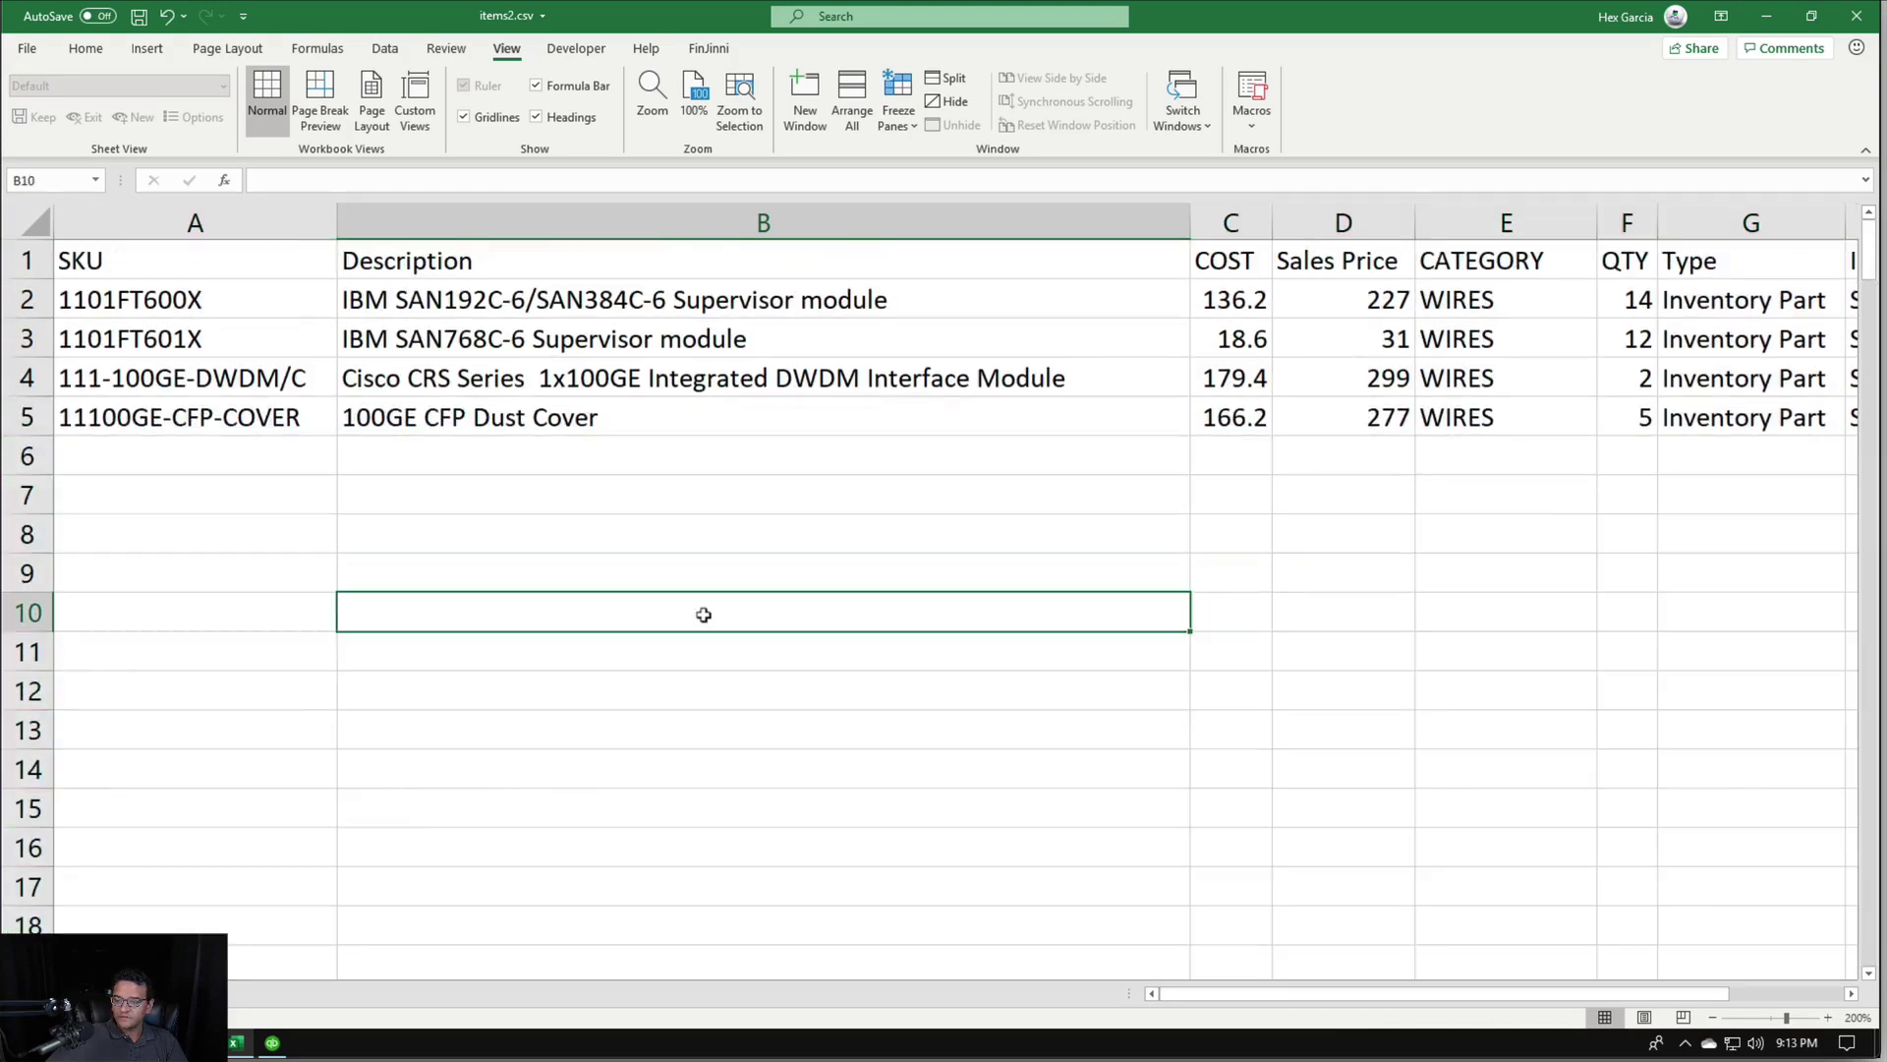
Set the worksheet zoom to 100% and save items2.csv
left_click_drag(1430, 999, 1539, 997)
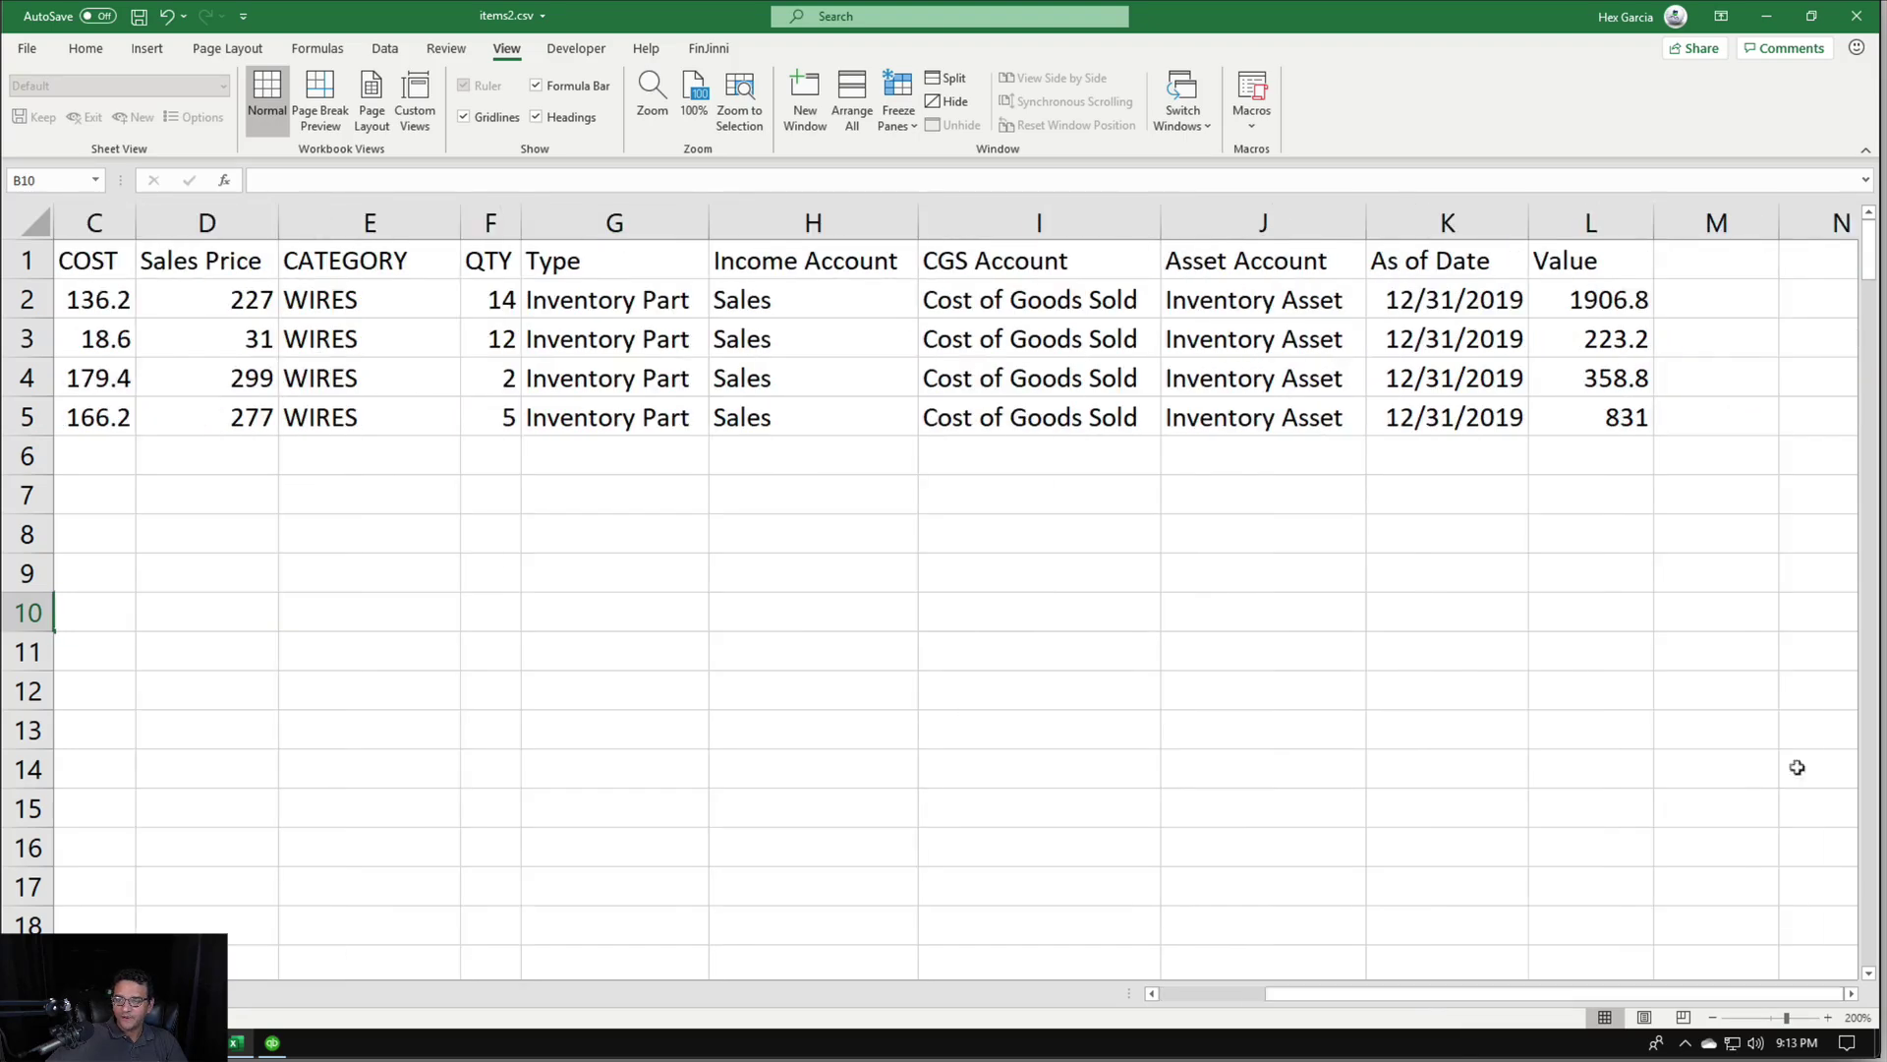
left_click(1576, 233)
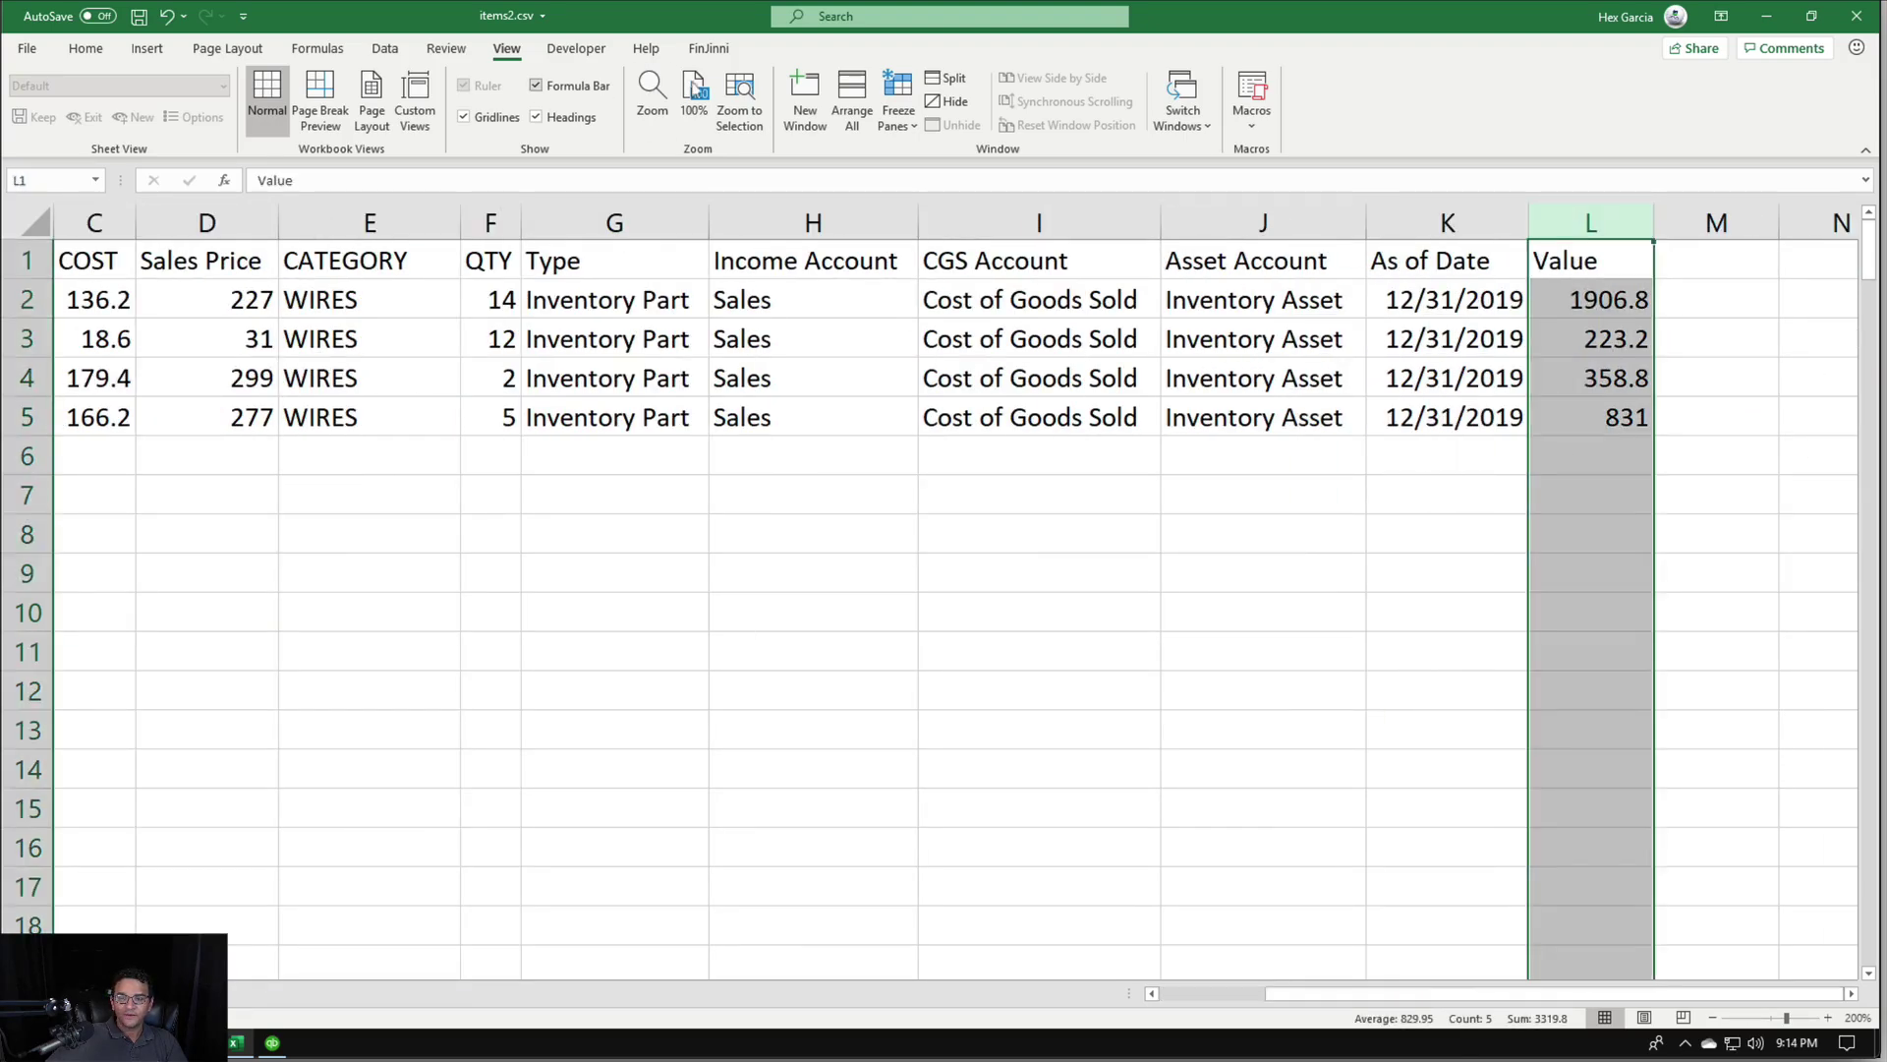
left_click(657, 91)
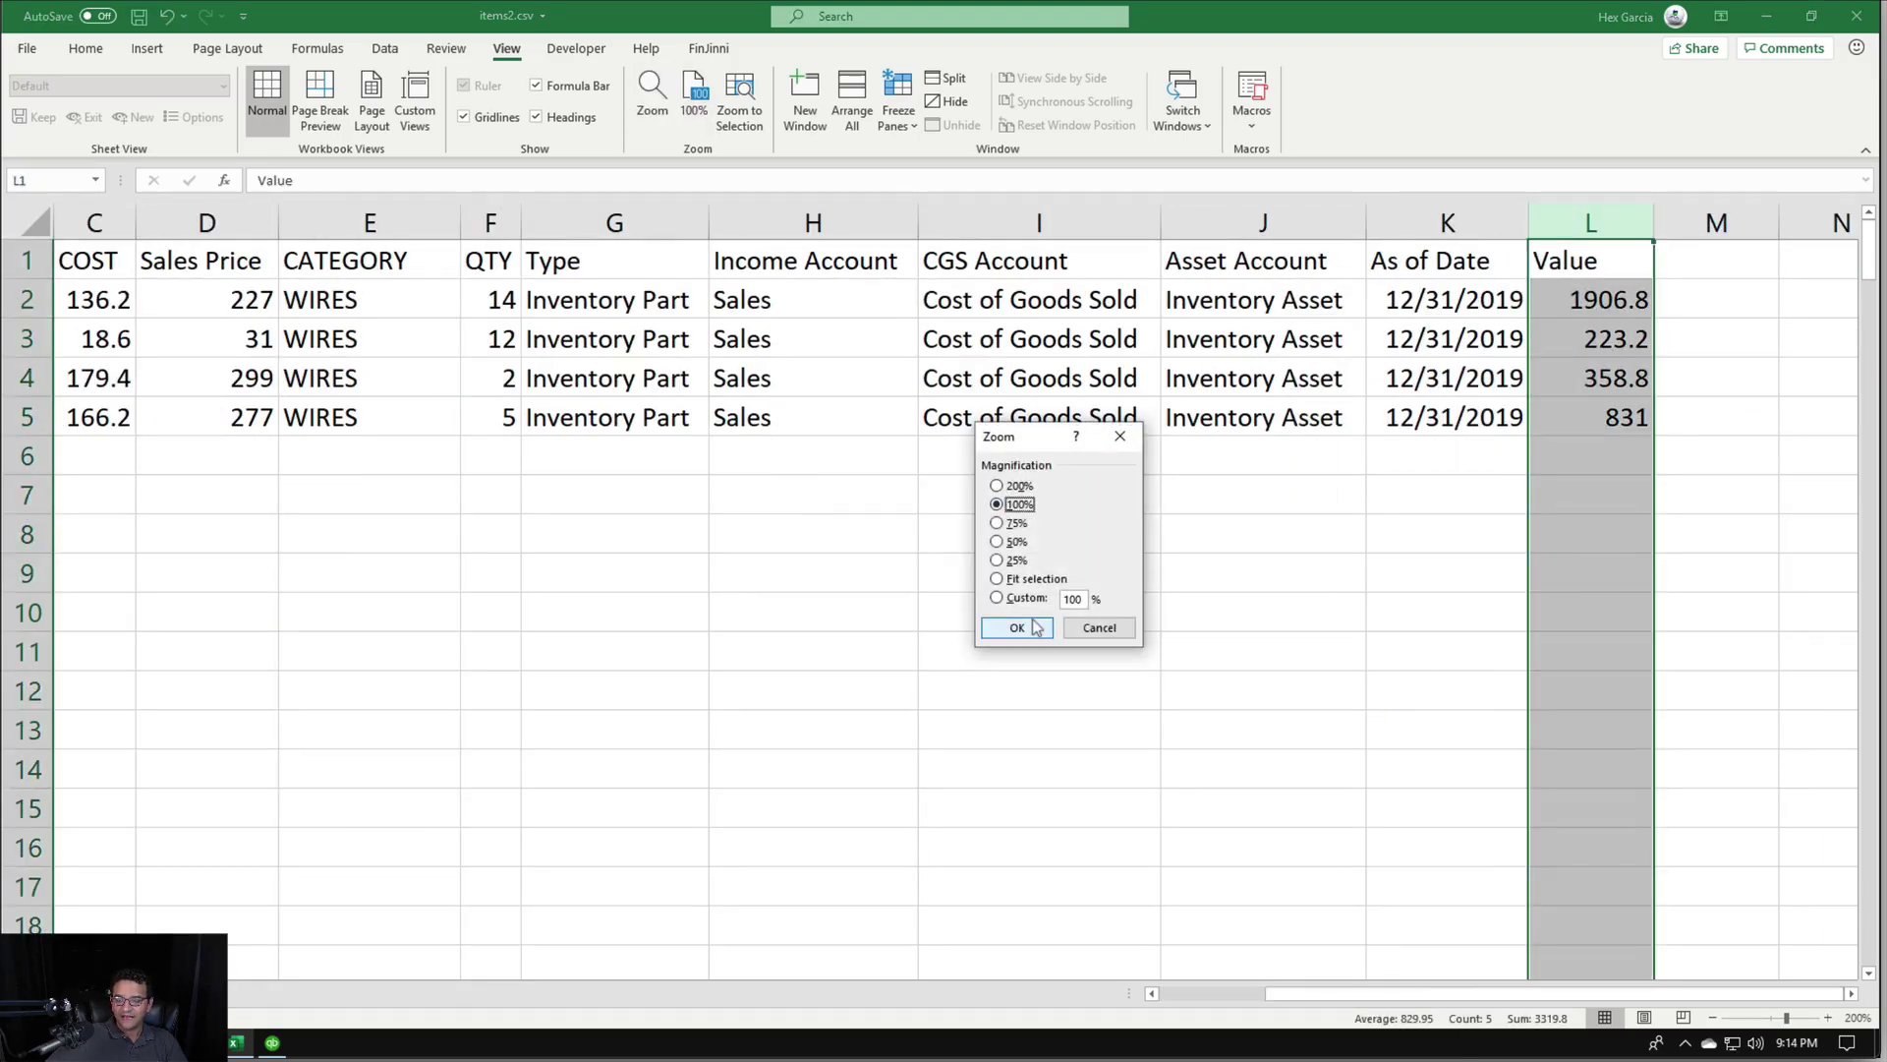
left_click(1032, 625)
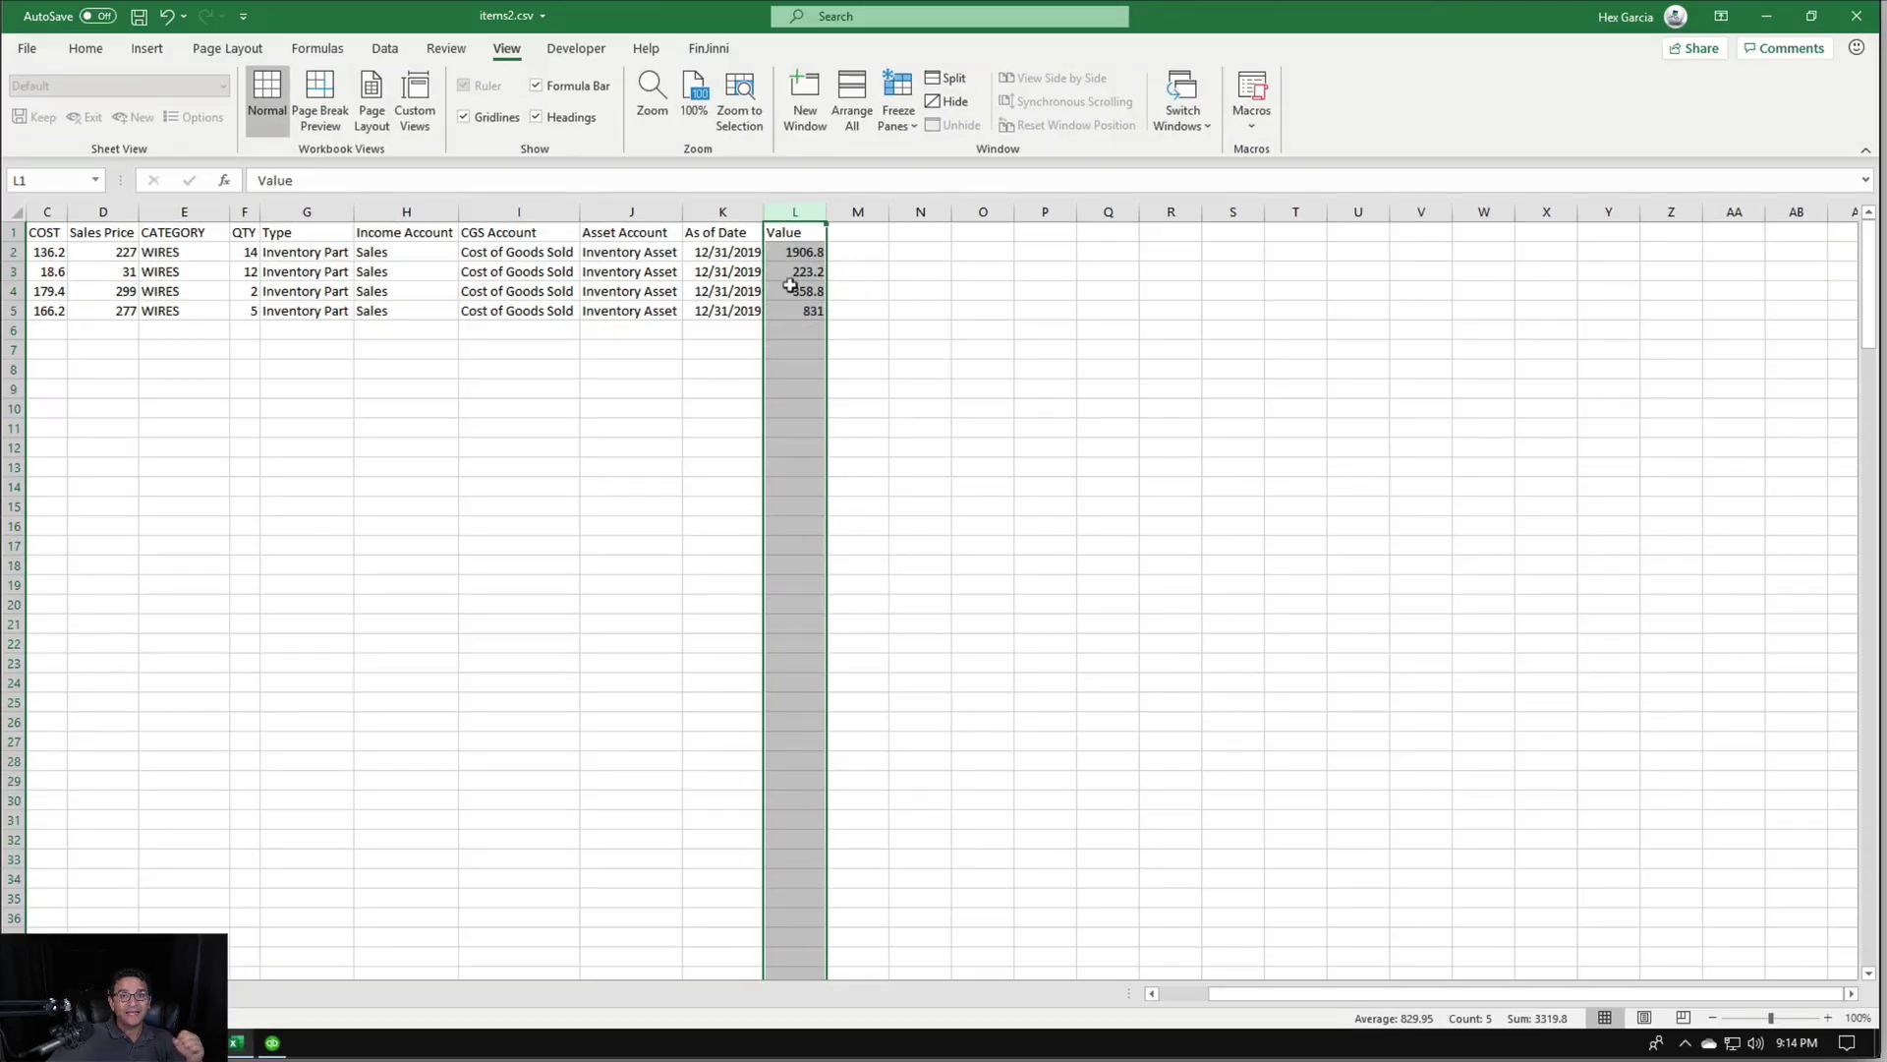
left_click(644, 330)
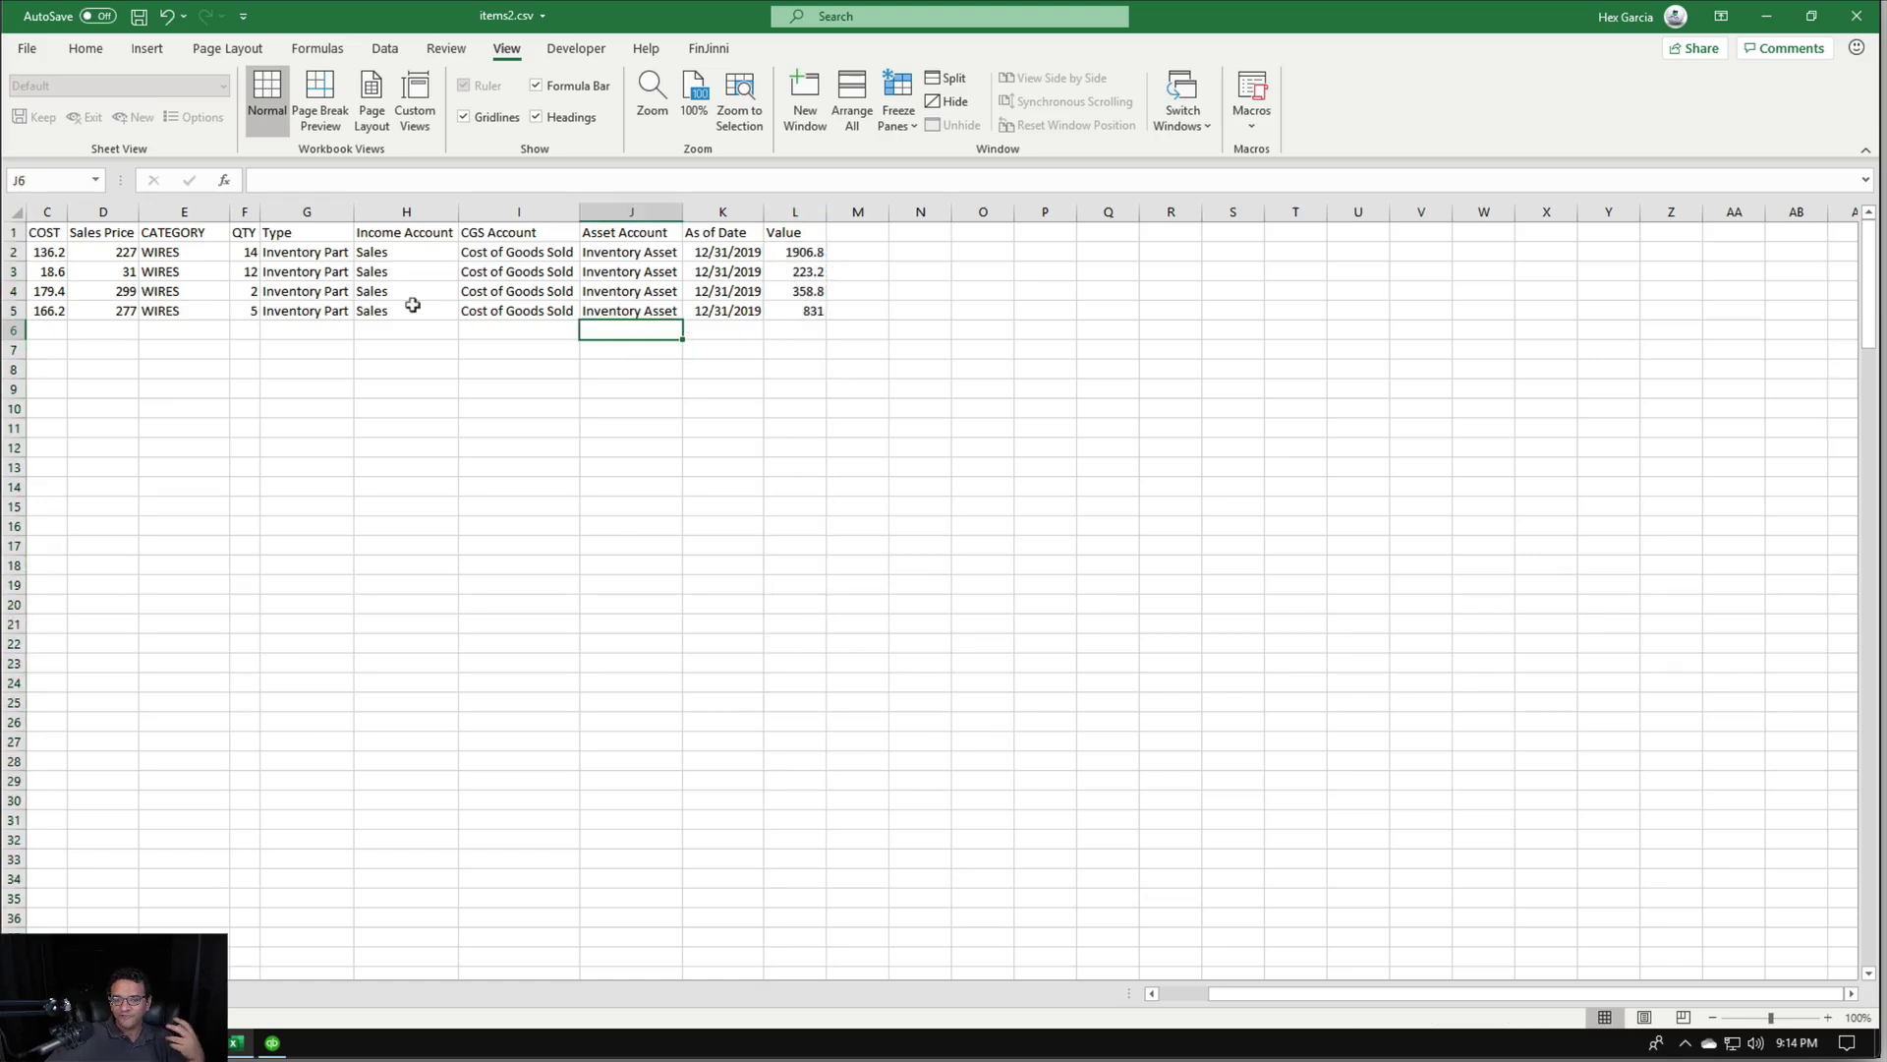
left_click(242, 211)
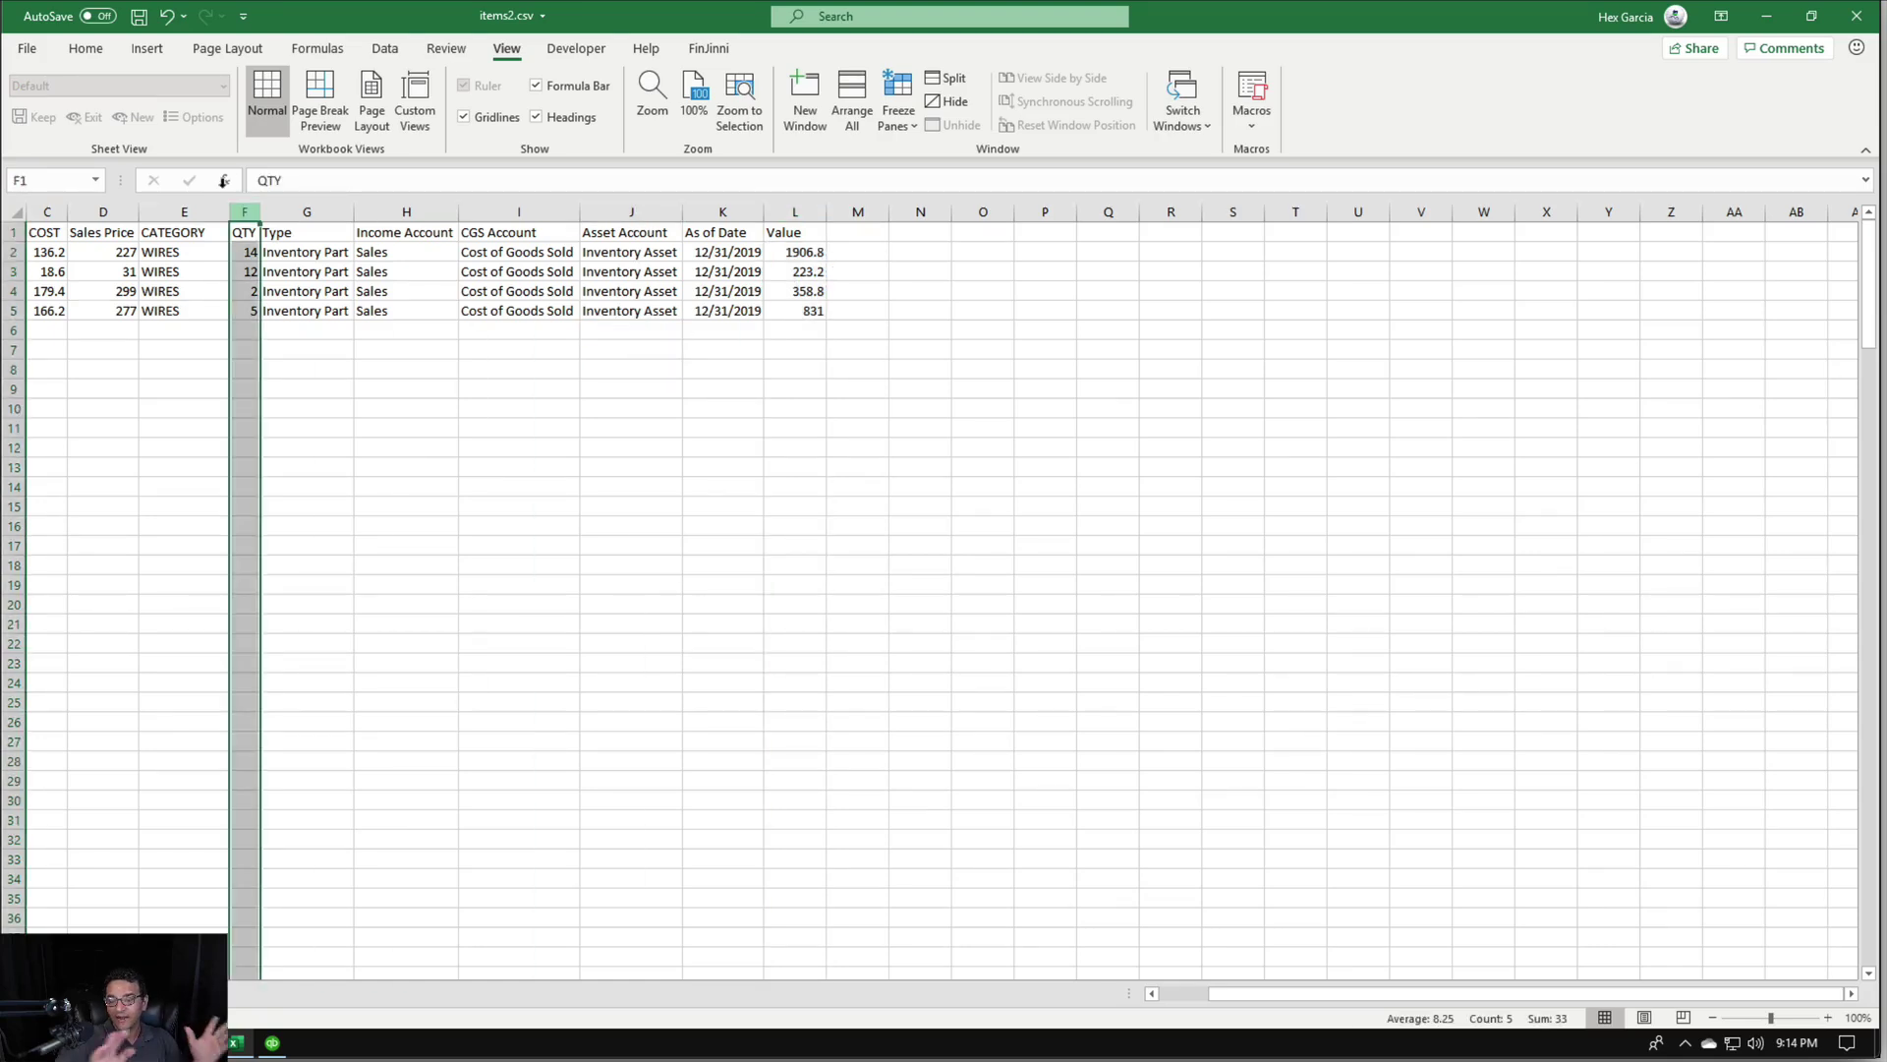
left_click(140, 17)
Switch to QuickBooks and start an Advanced Import from an existing Excel file
left_click(265, 1047)
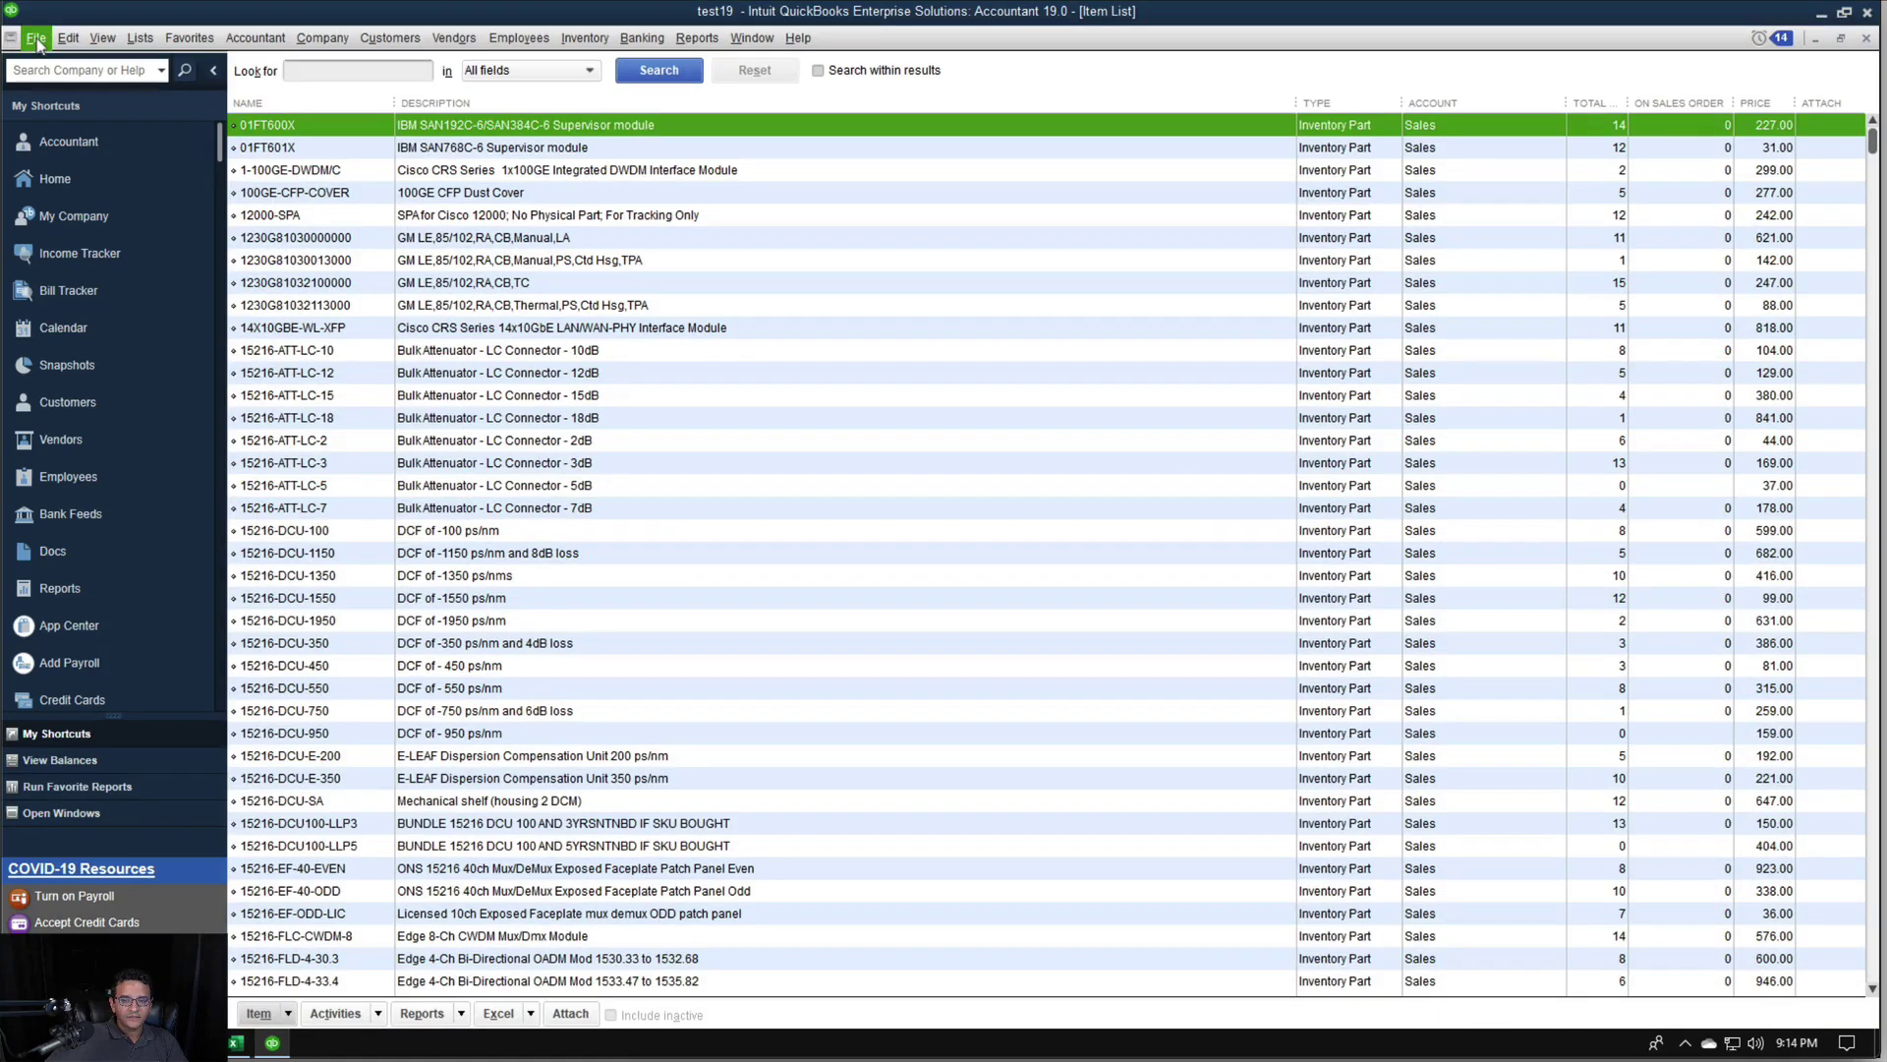
left_click(37, 39)
mouse_move(157, 252)
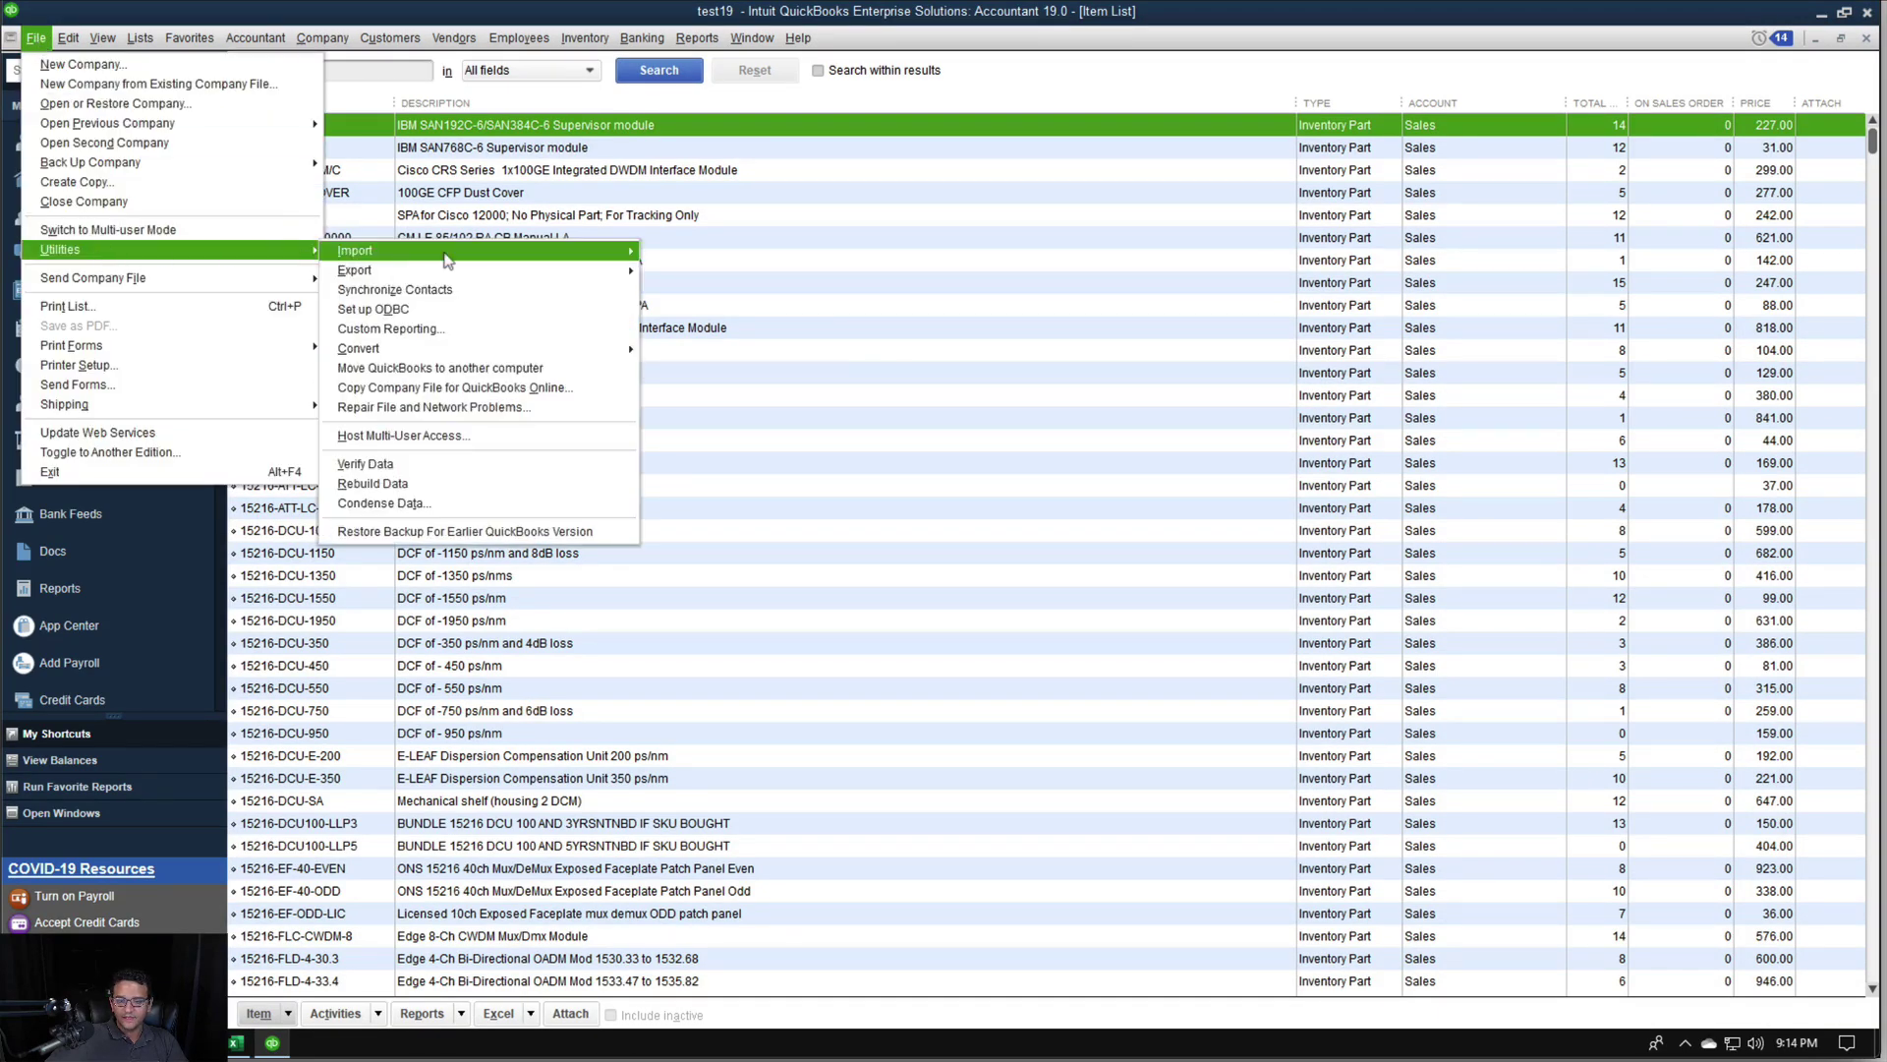
mouse_move(448, 259)
left_click(701, 255)
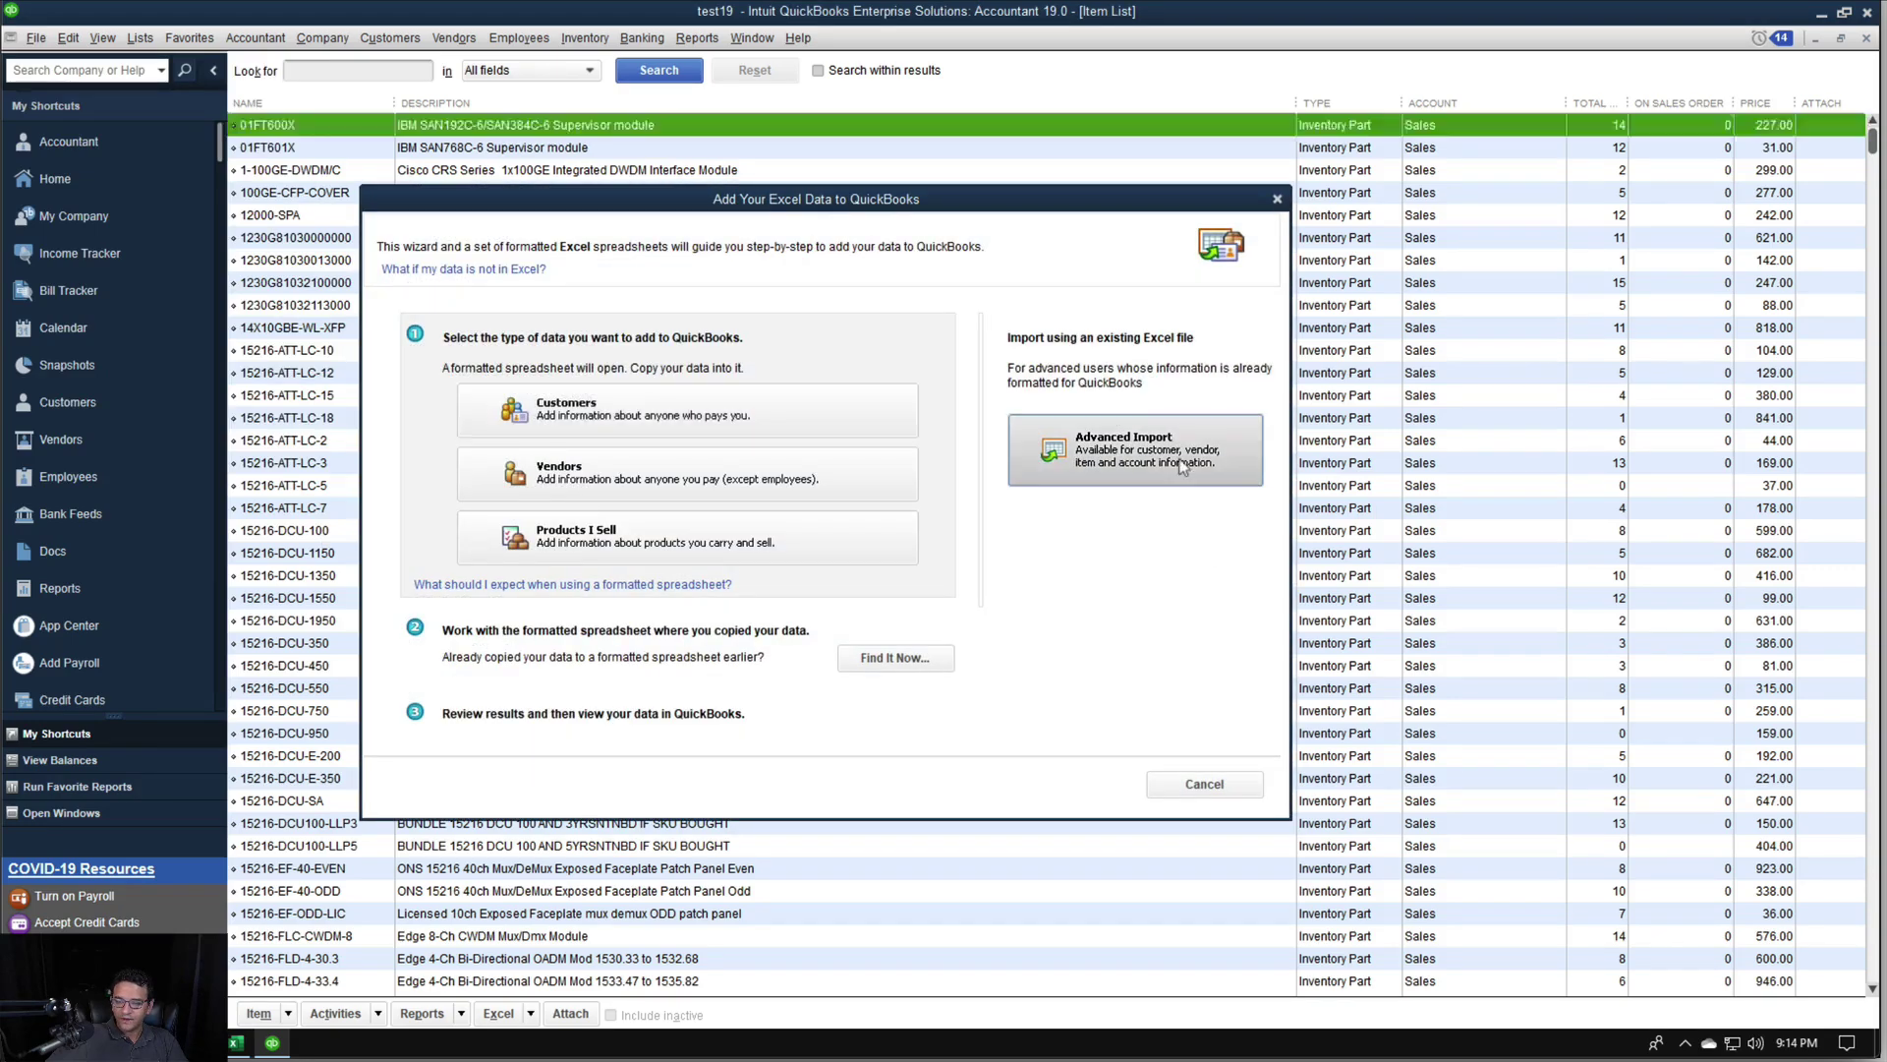
left_click(1182, 466)
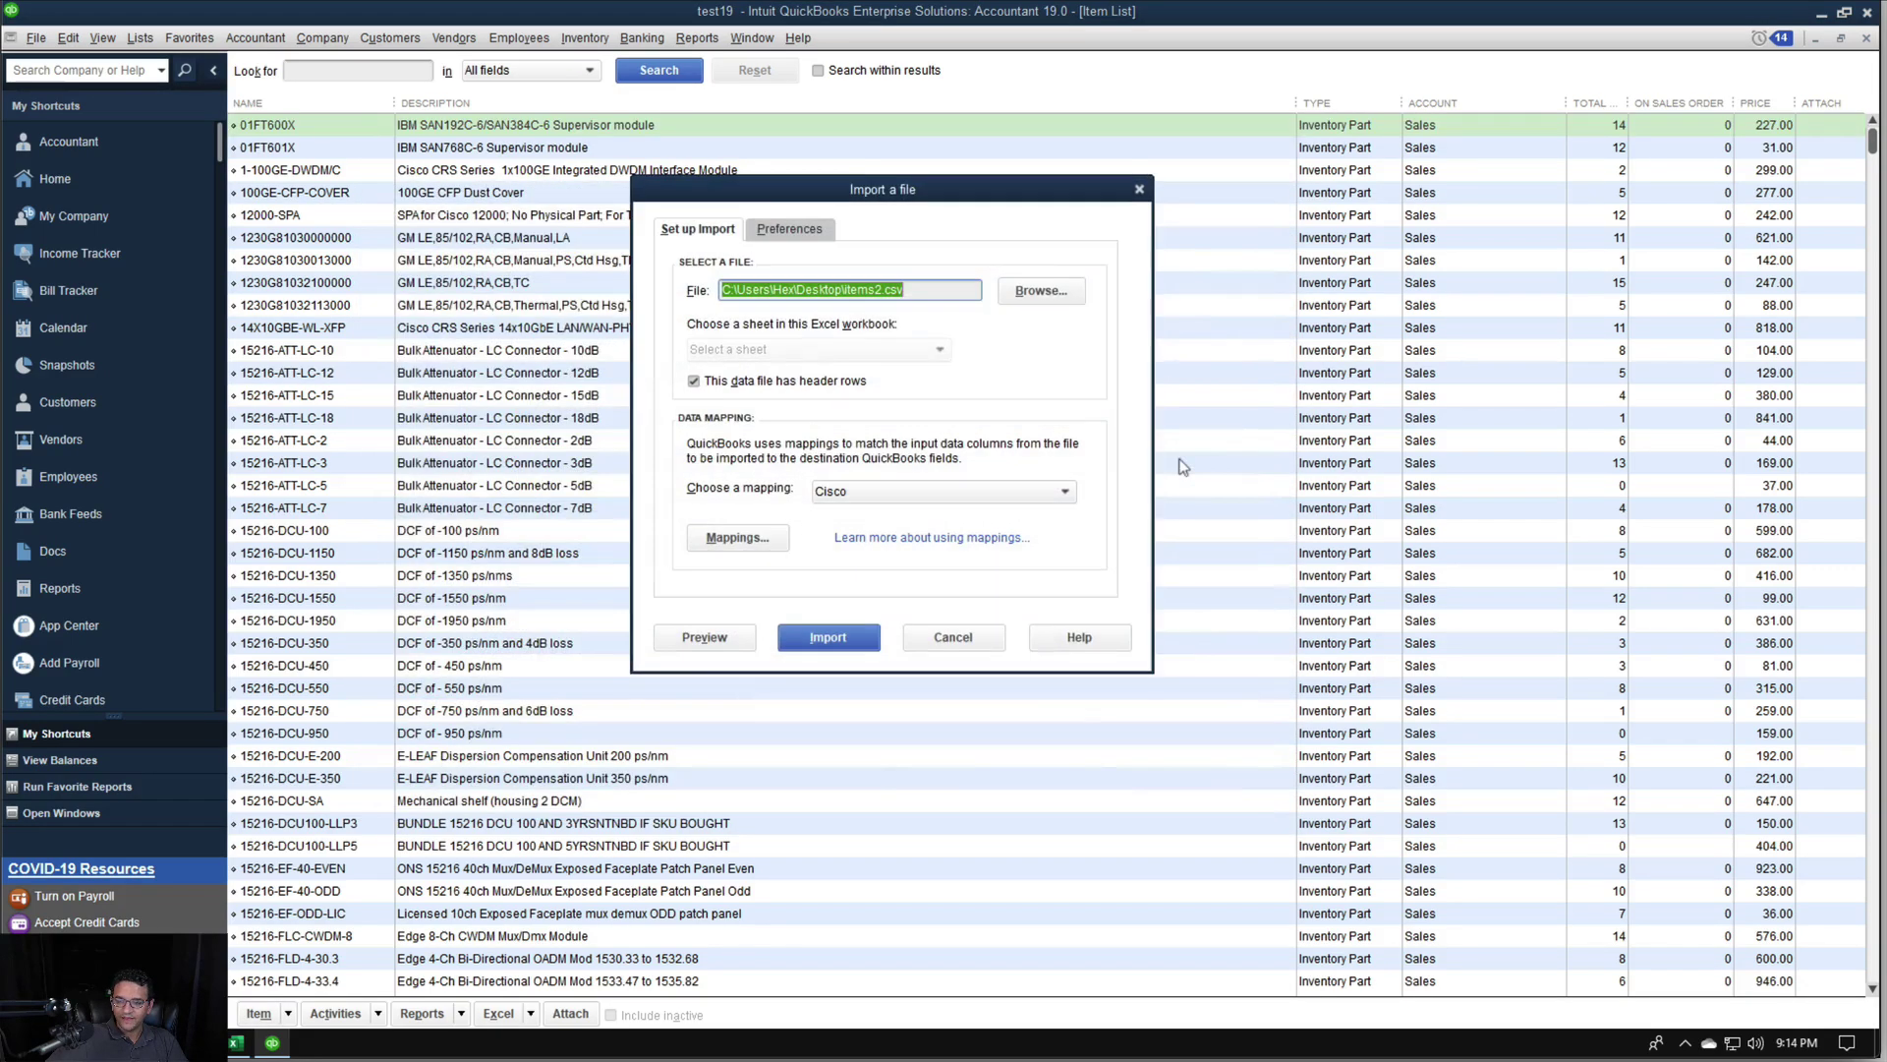
Close items2.csv in Excel and select items2.csv from the desktop as the QuickBooks import file
left_click(238, 1048)
left_click(1801, 11)
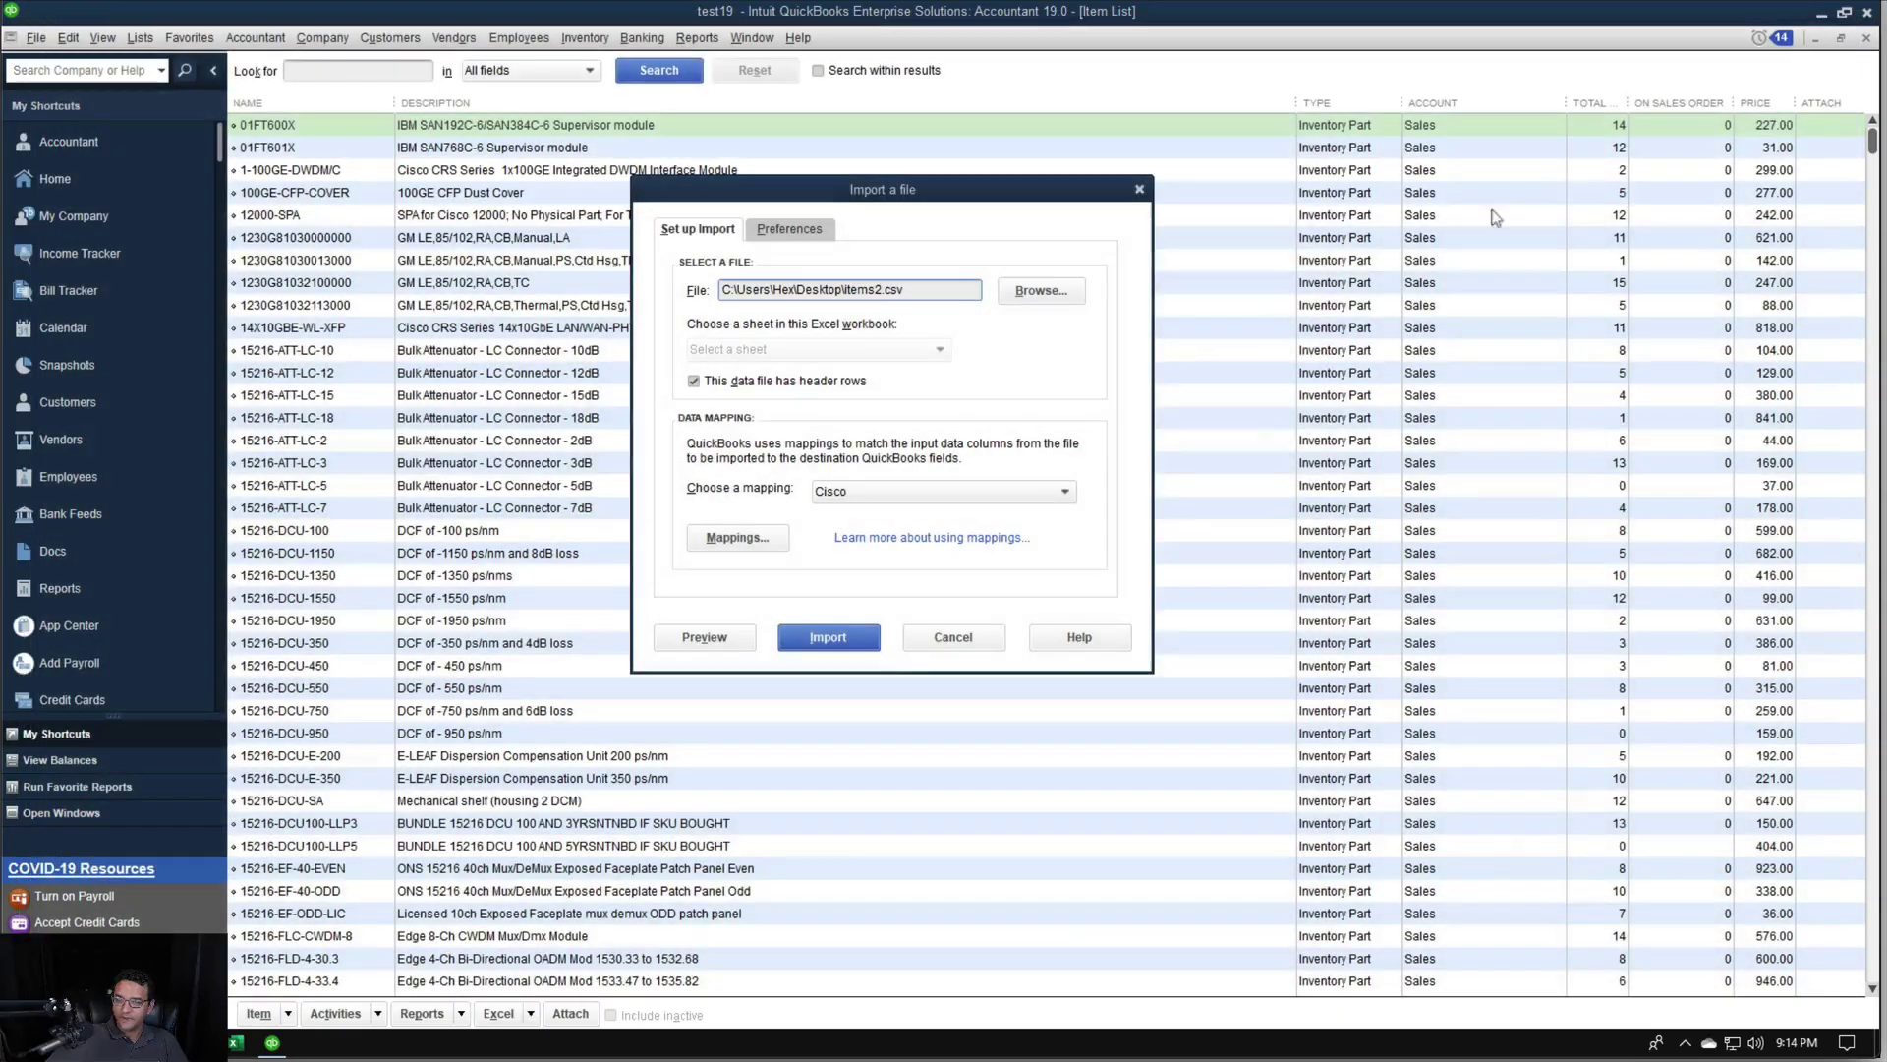
left_click(1041, 290)
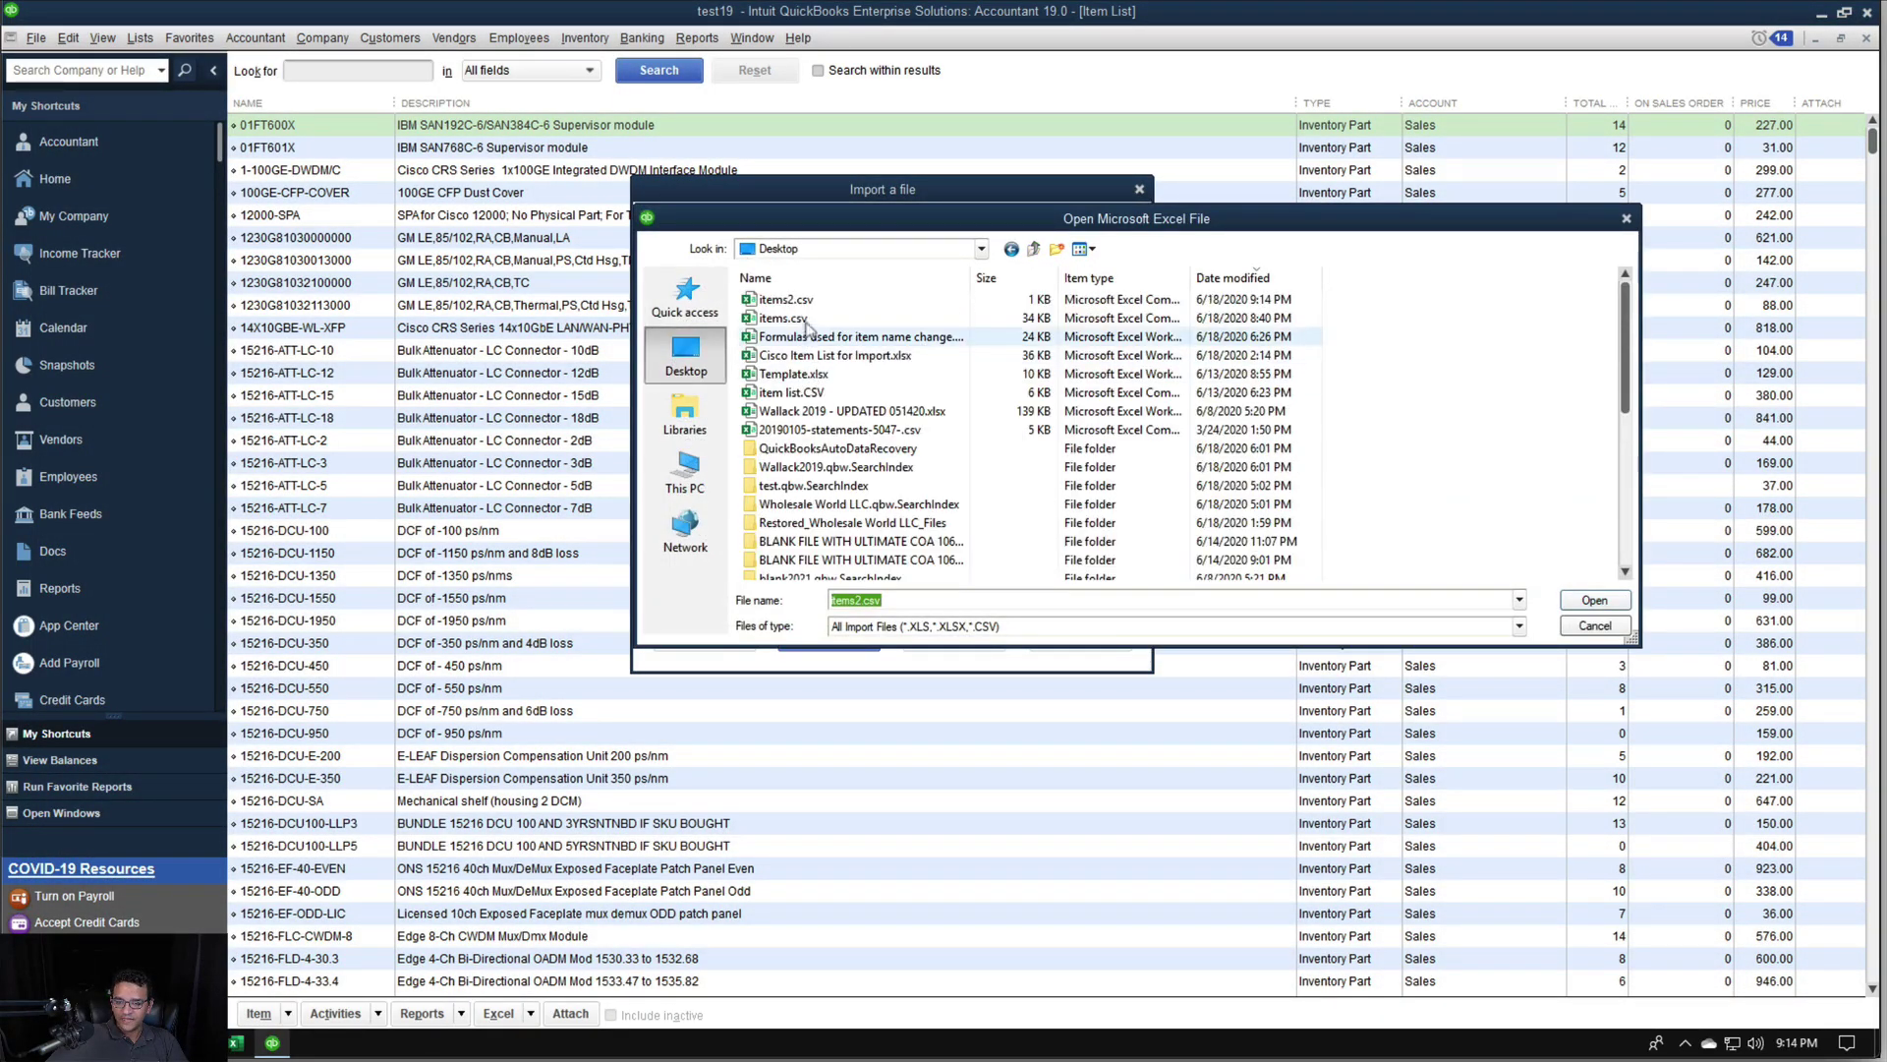
left_click(811, 300)
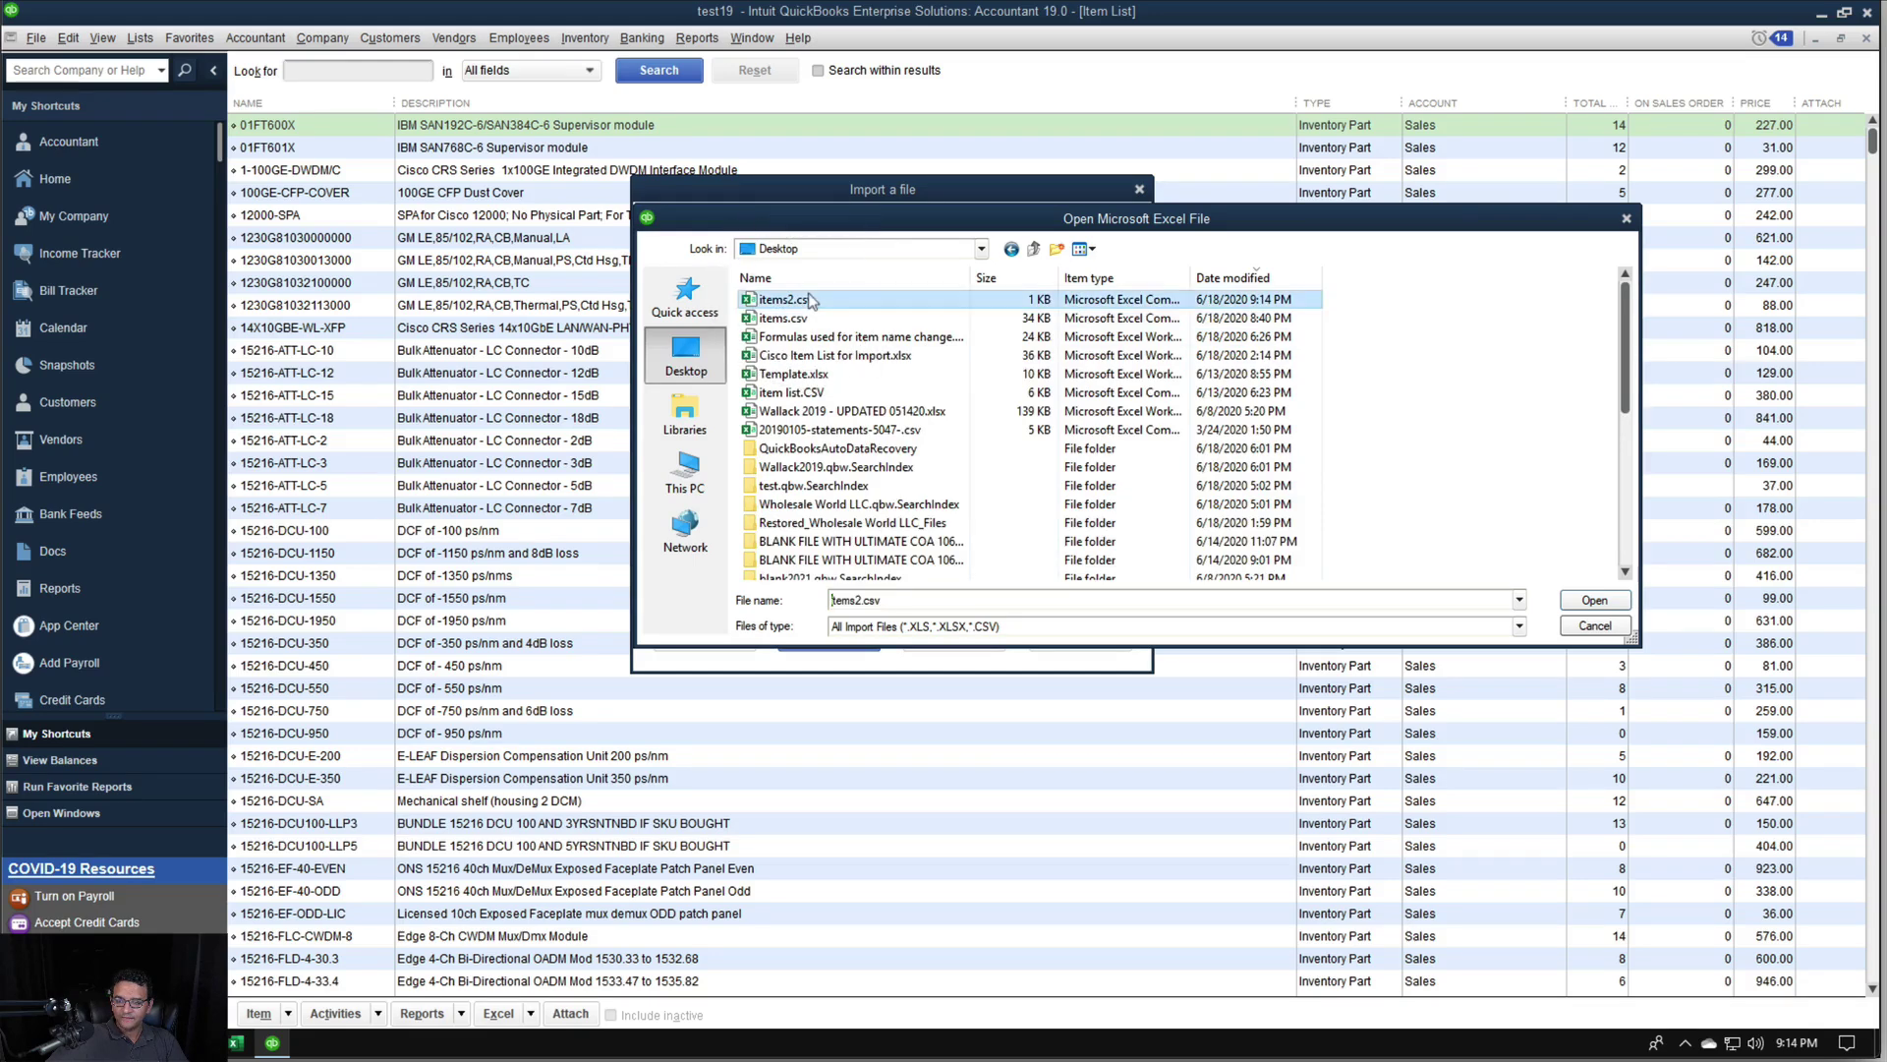
left_click(1594, 599)
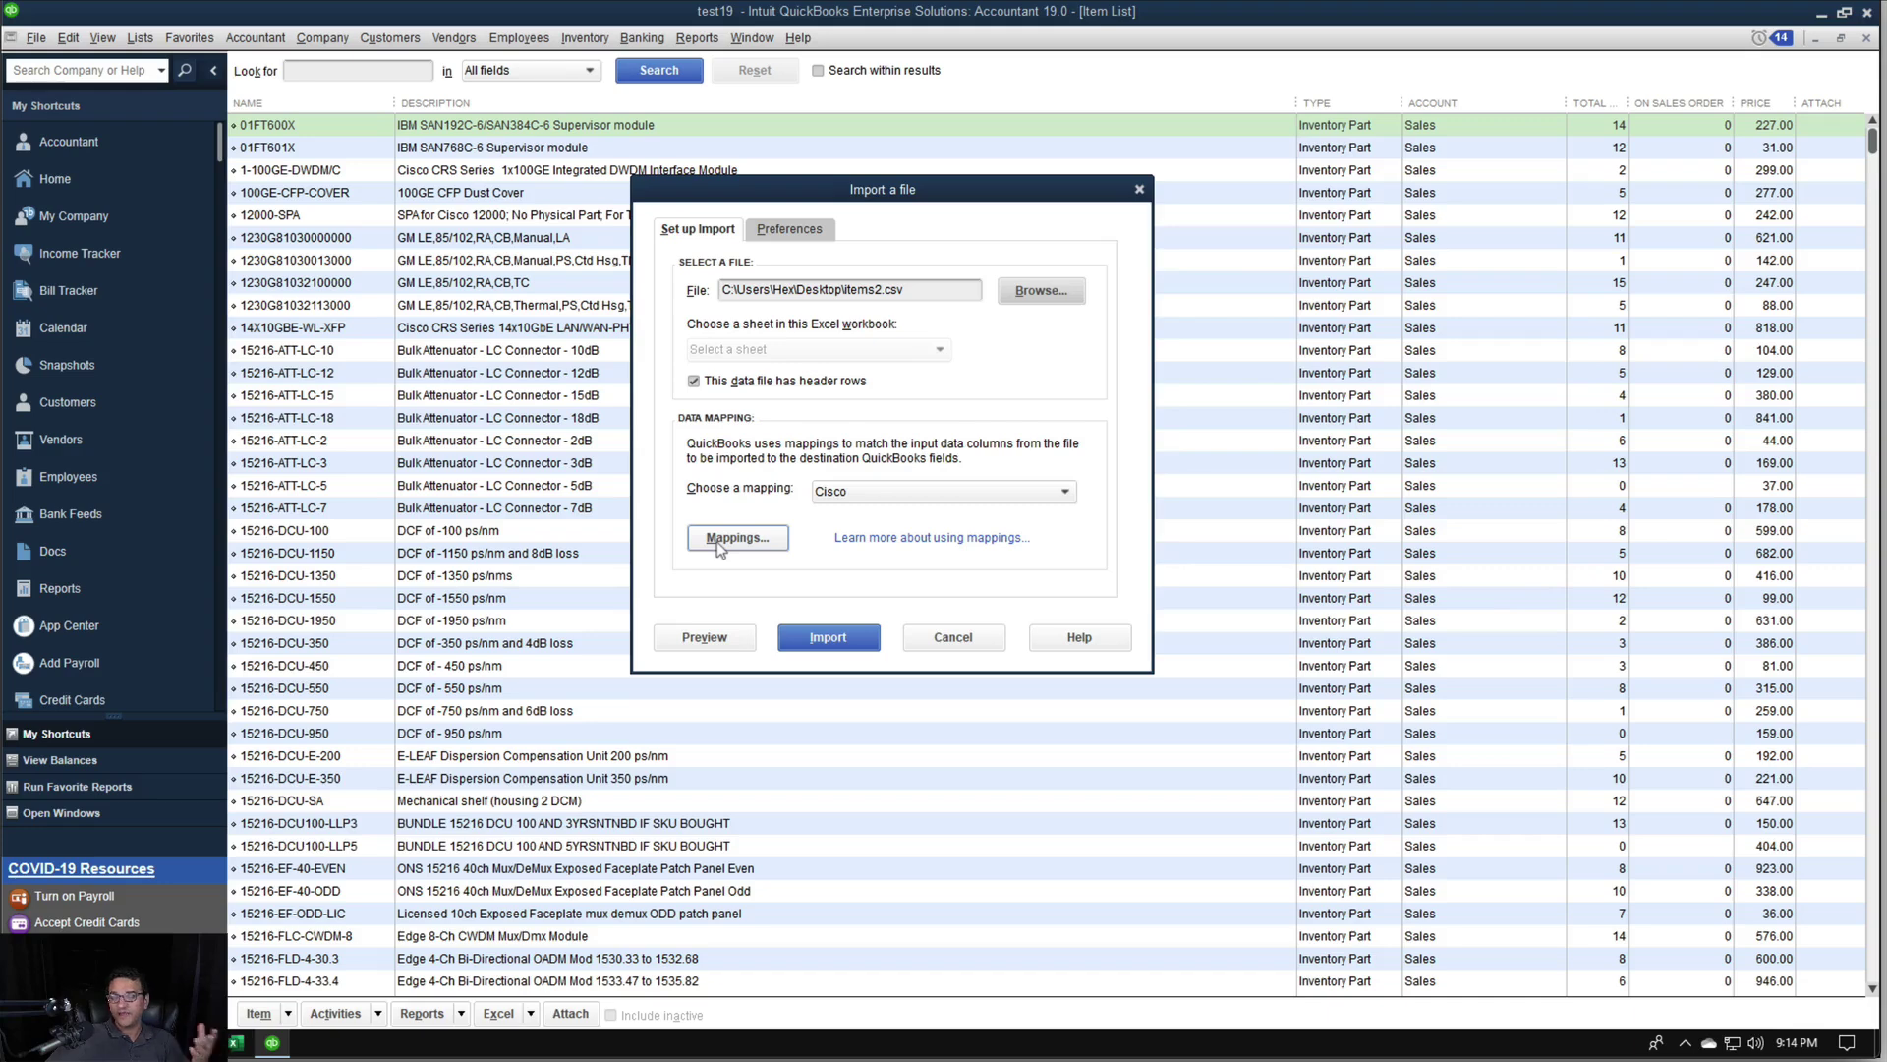
Preview the items2.csv import data with the Cisco mapping and check its rows for errors
left_click(703, 637)
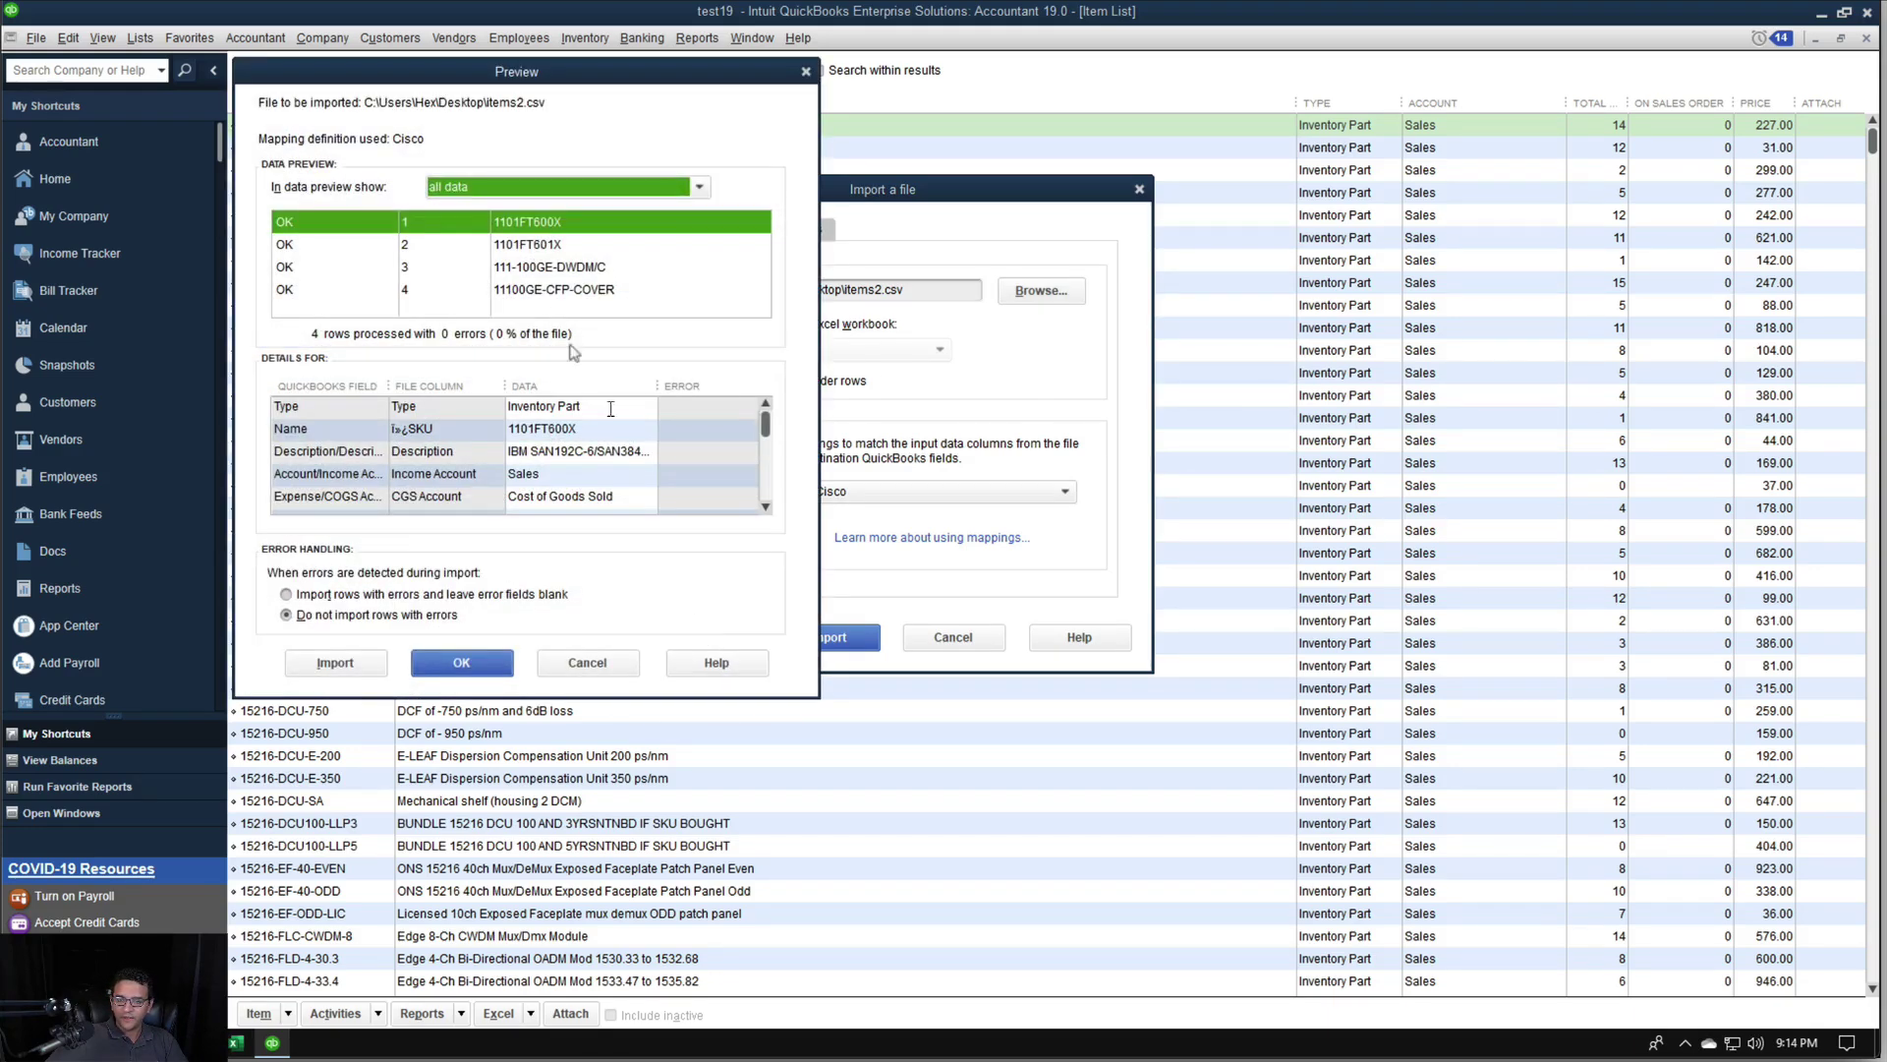
left_click(524, 225)
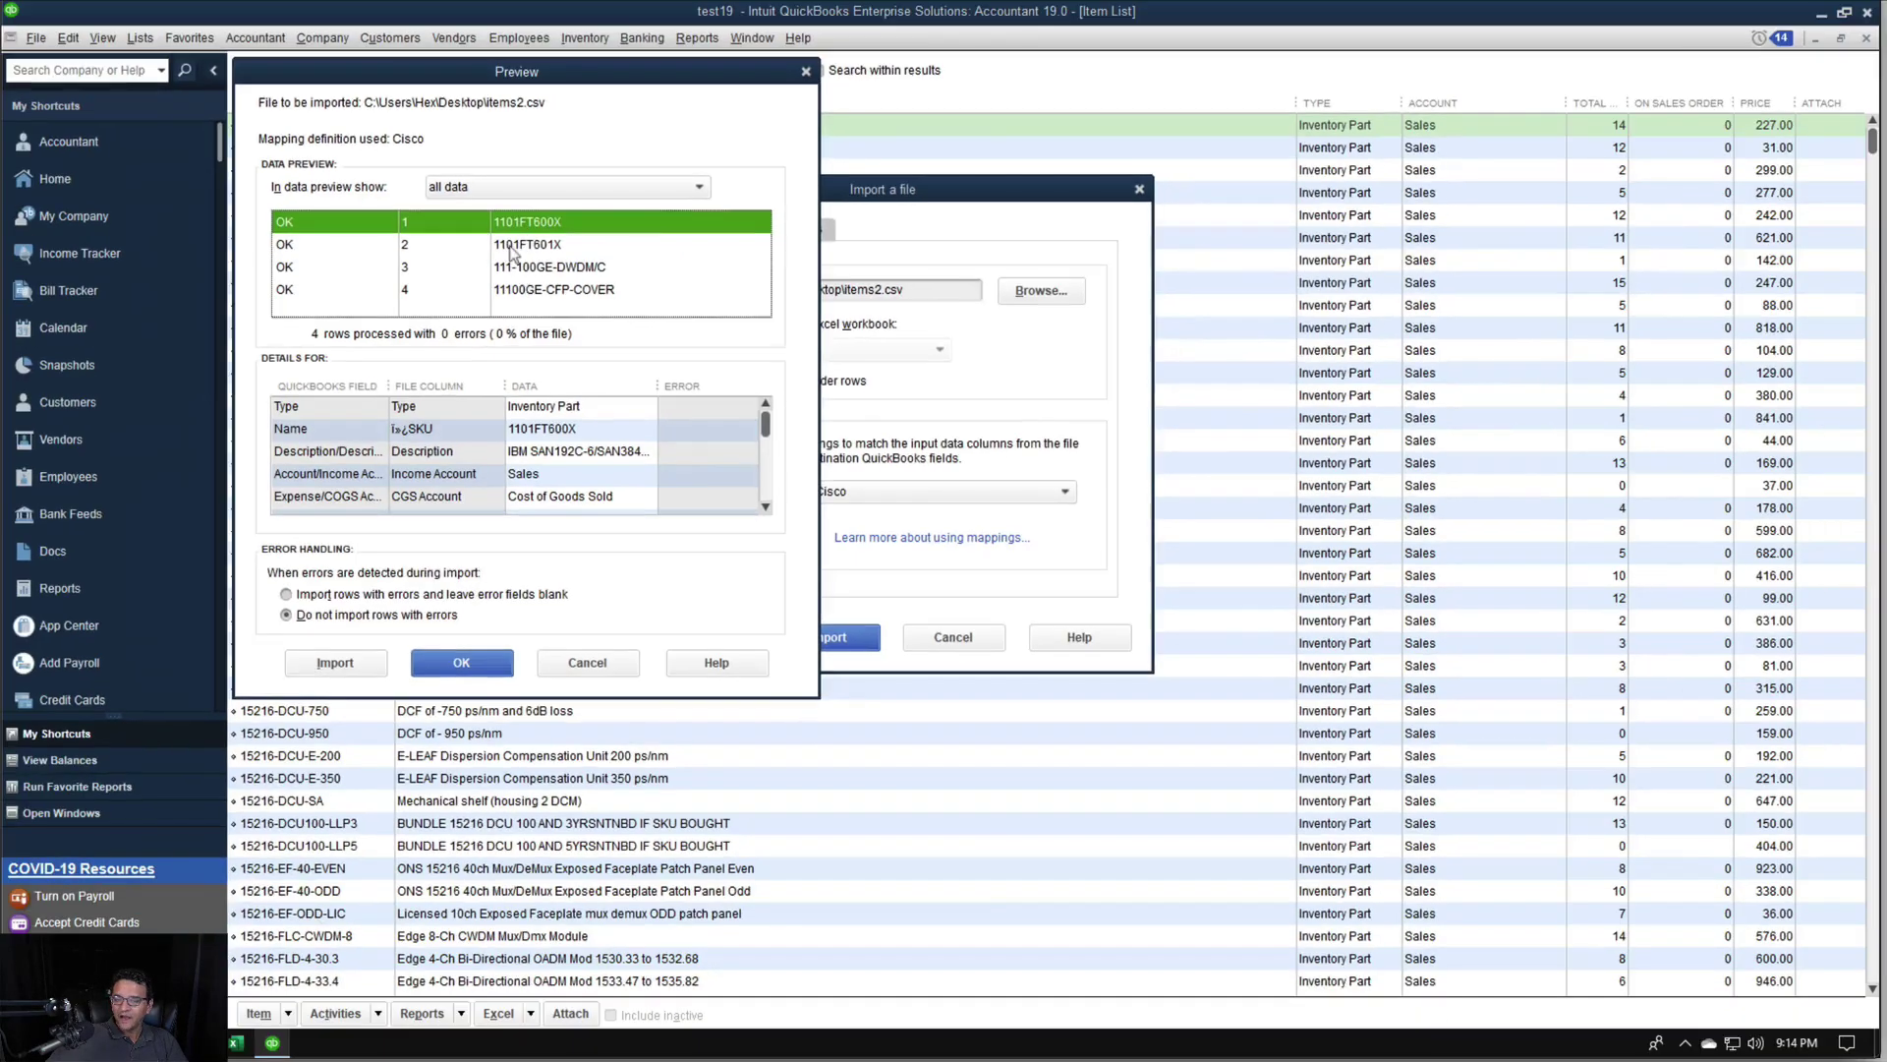
left_click(462, 665)
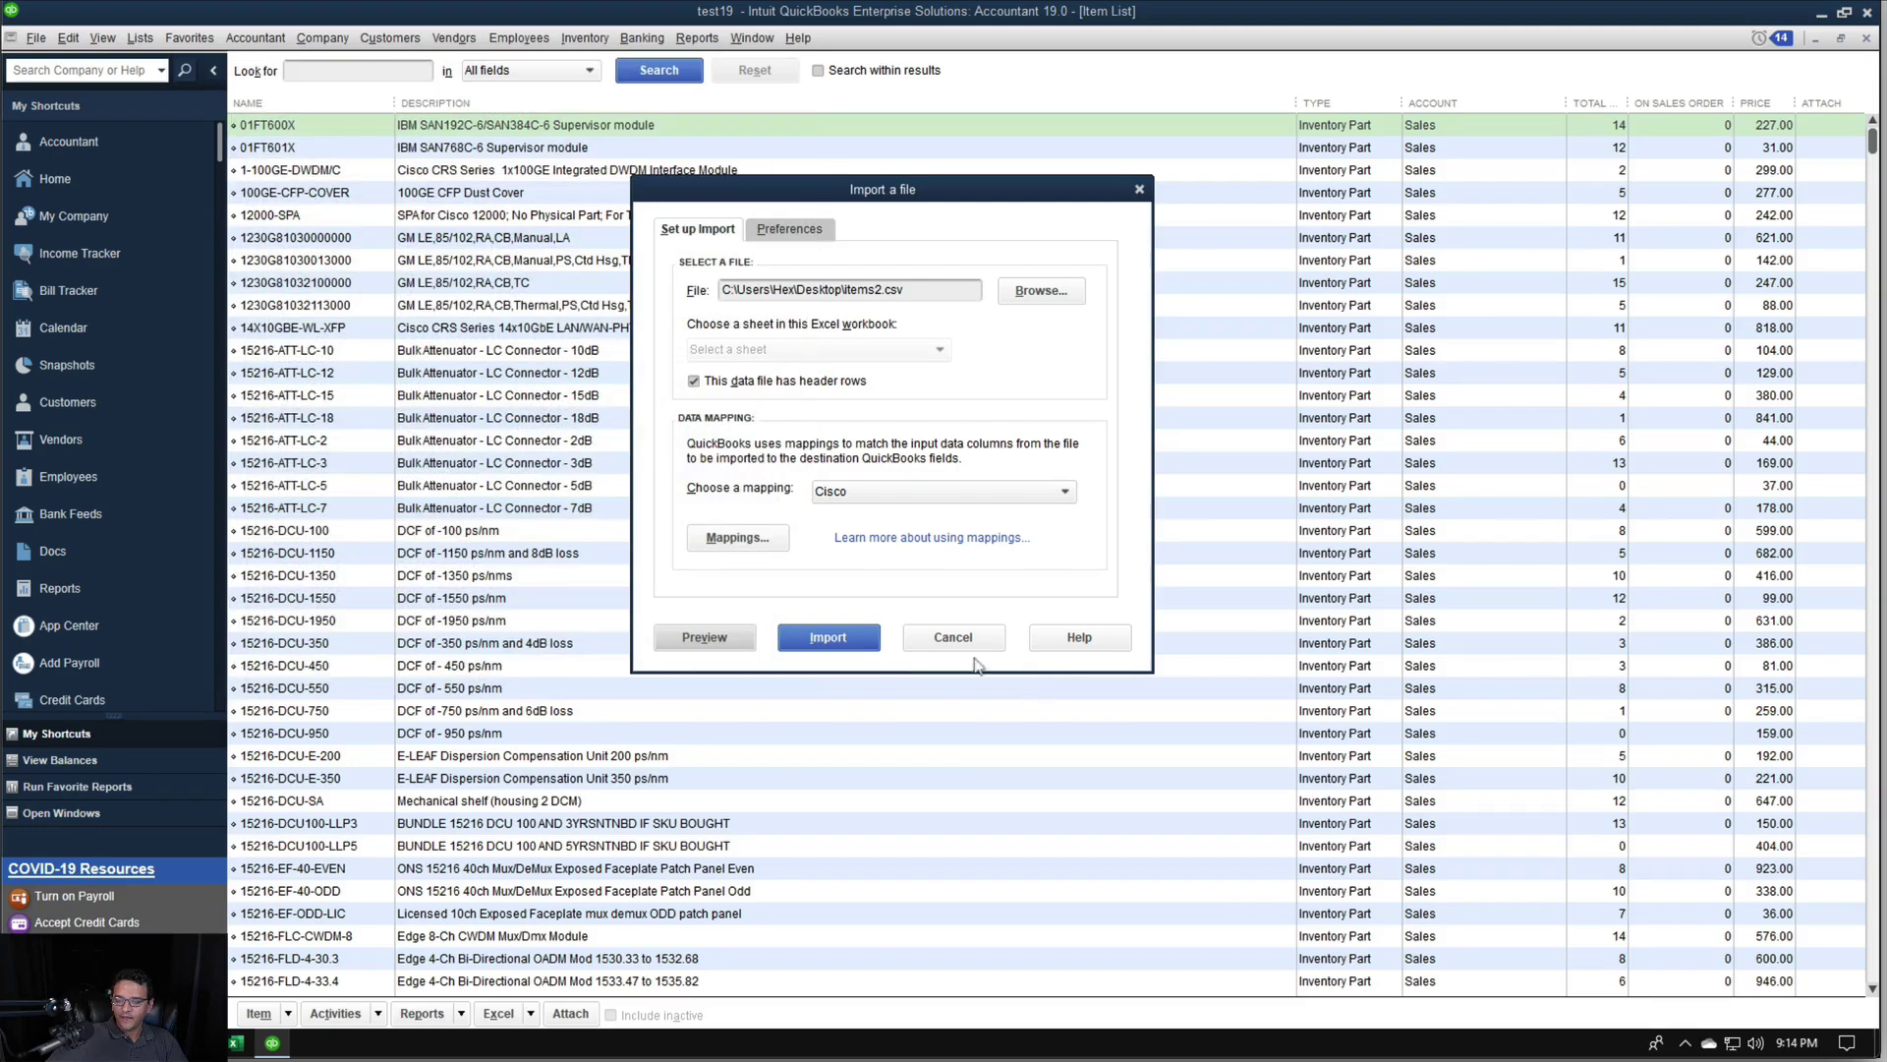
Delete the preview data, map Total Value to the Value column in the Cisco mapping, and save the mapping
left_click(735, 538)
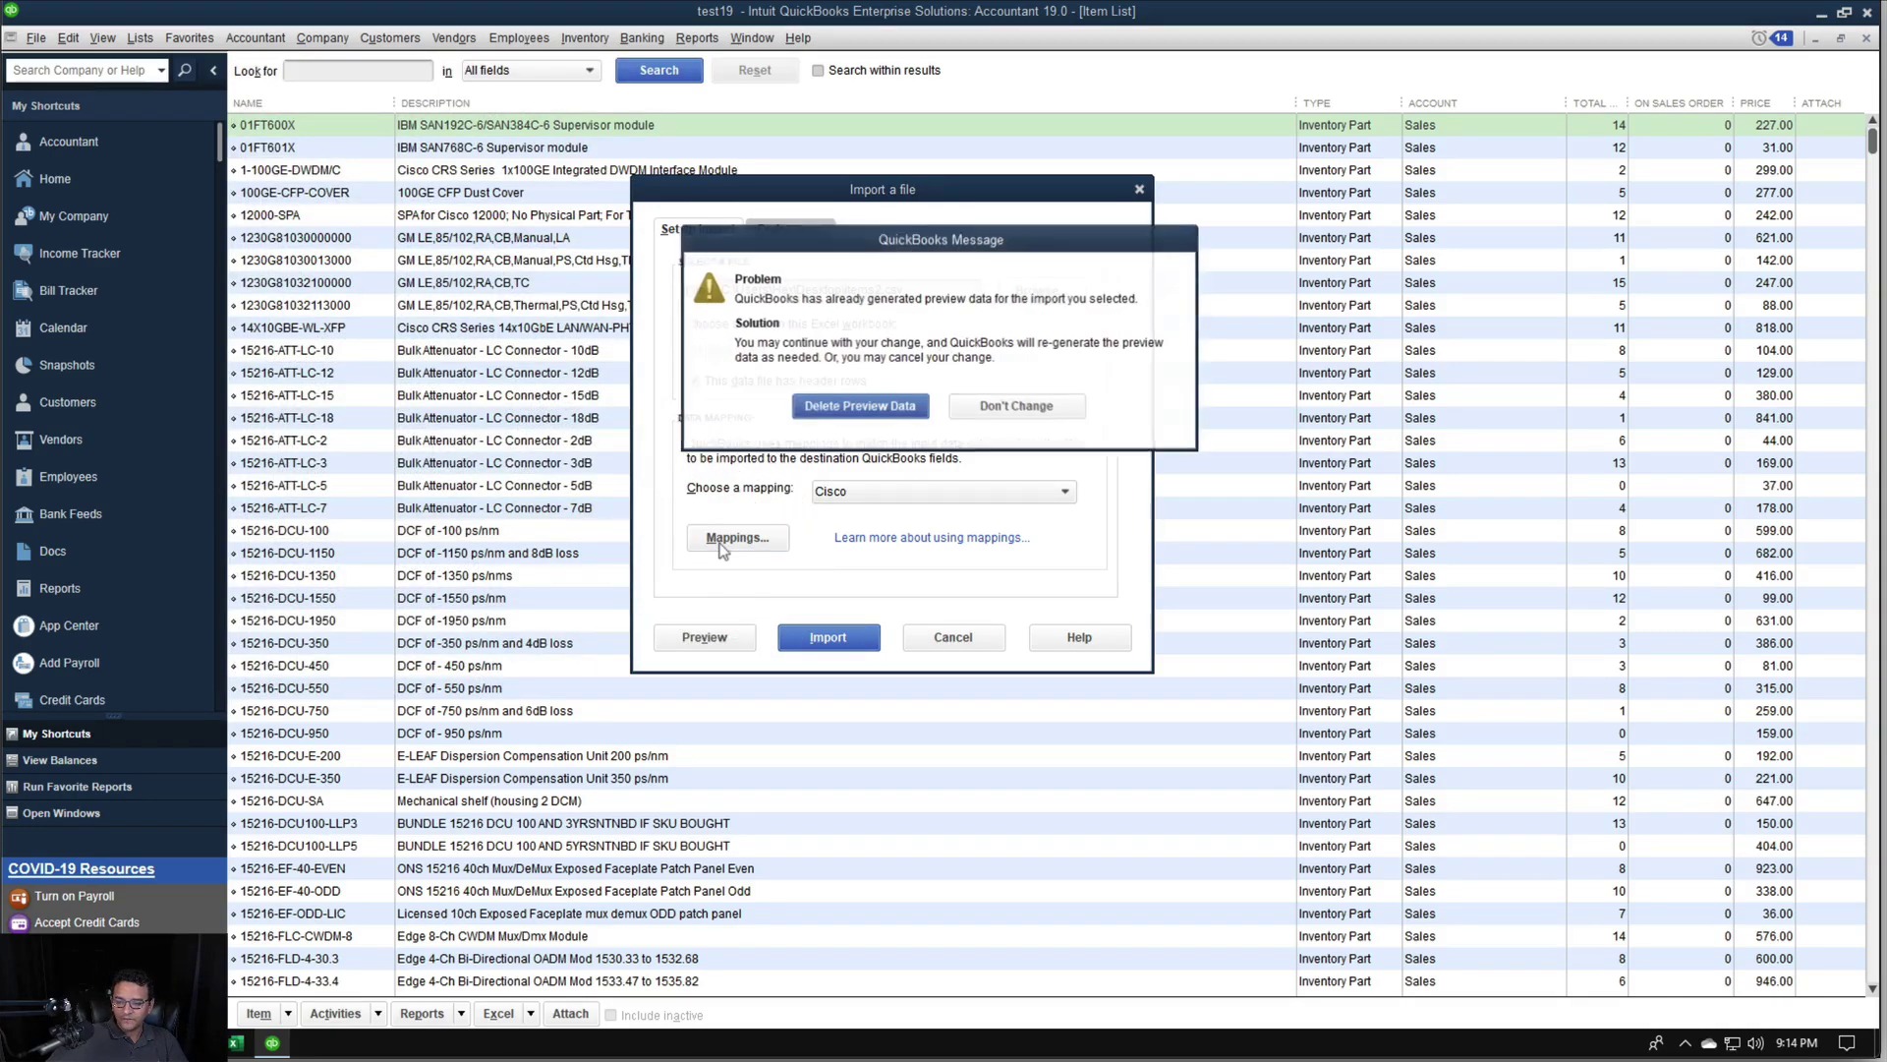
left_click(891, 415)
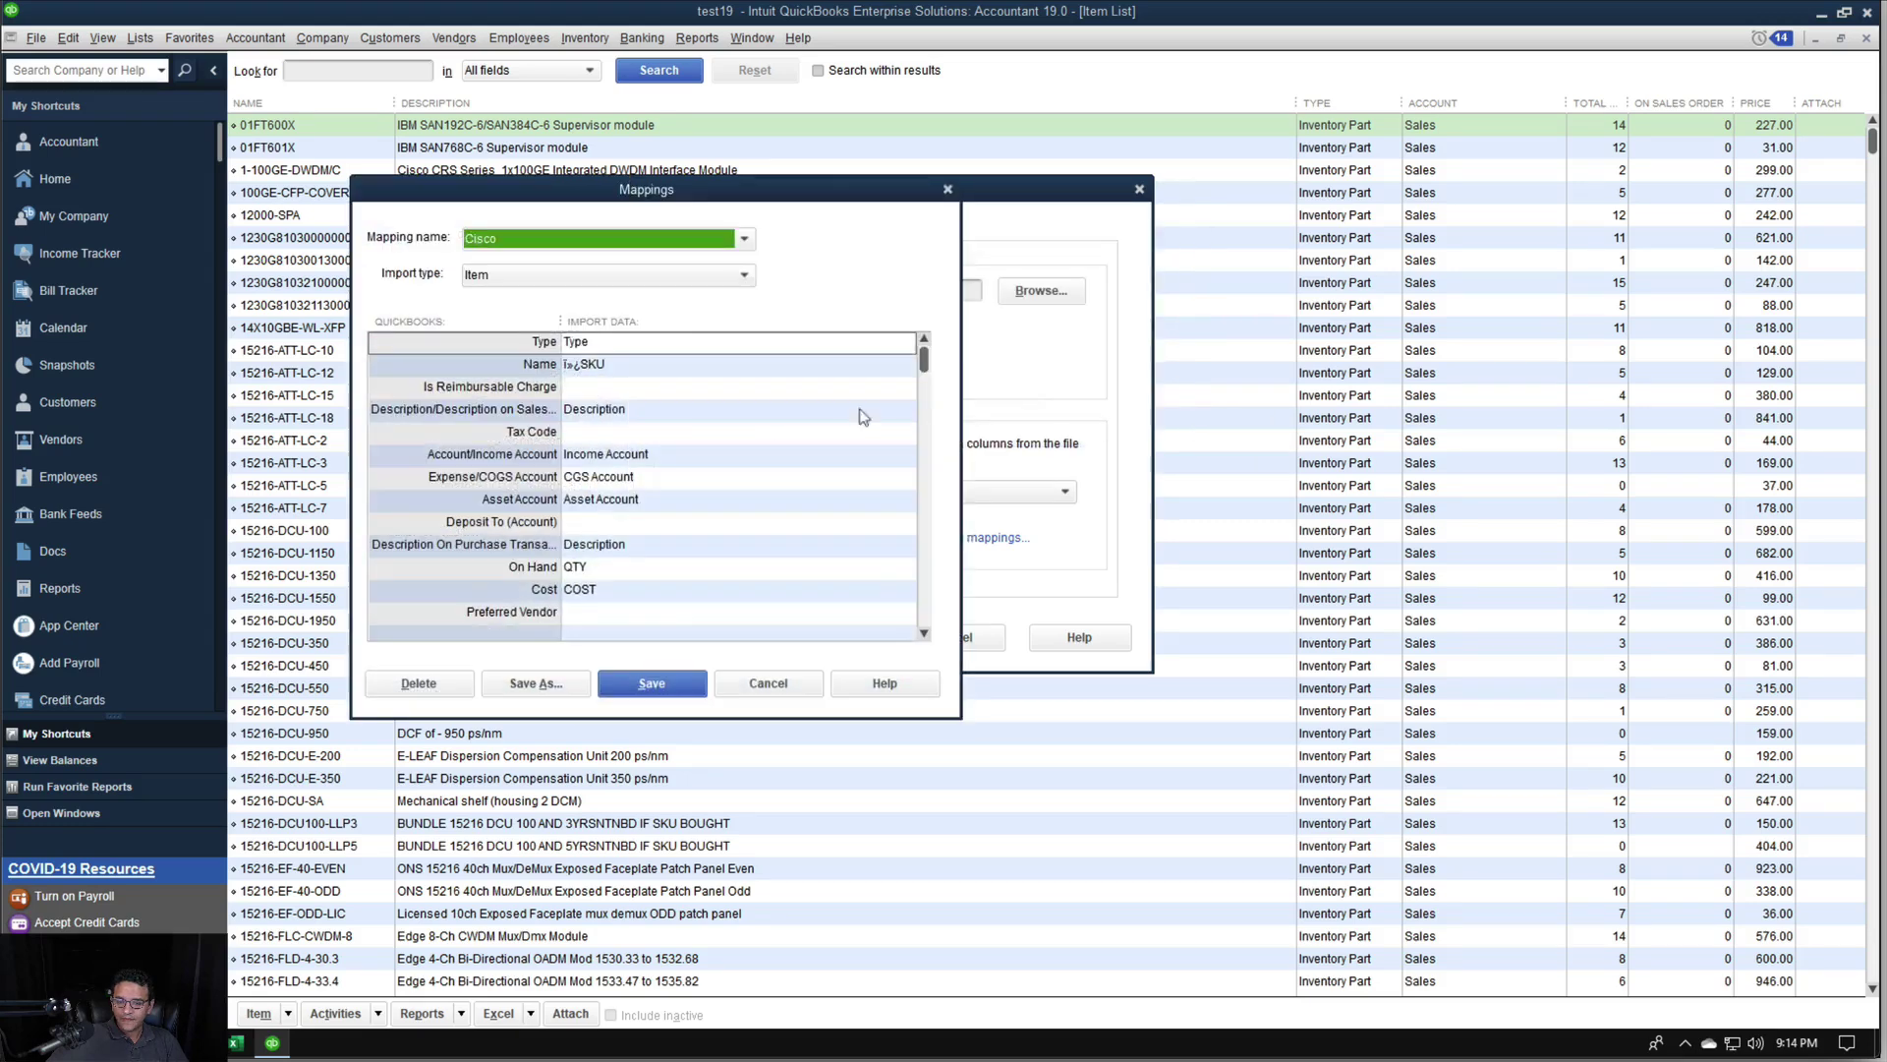
left_click(924, 633)
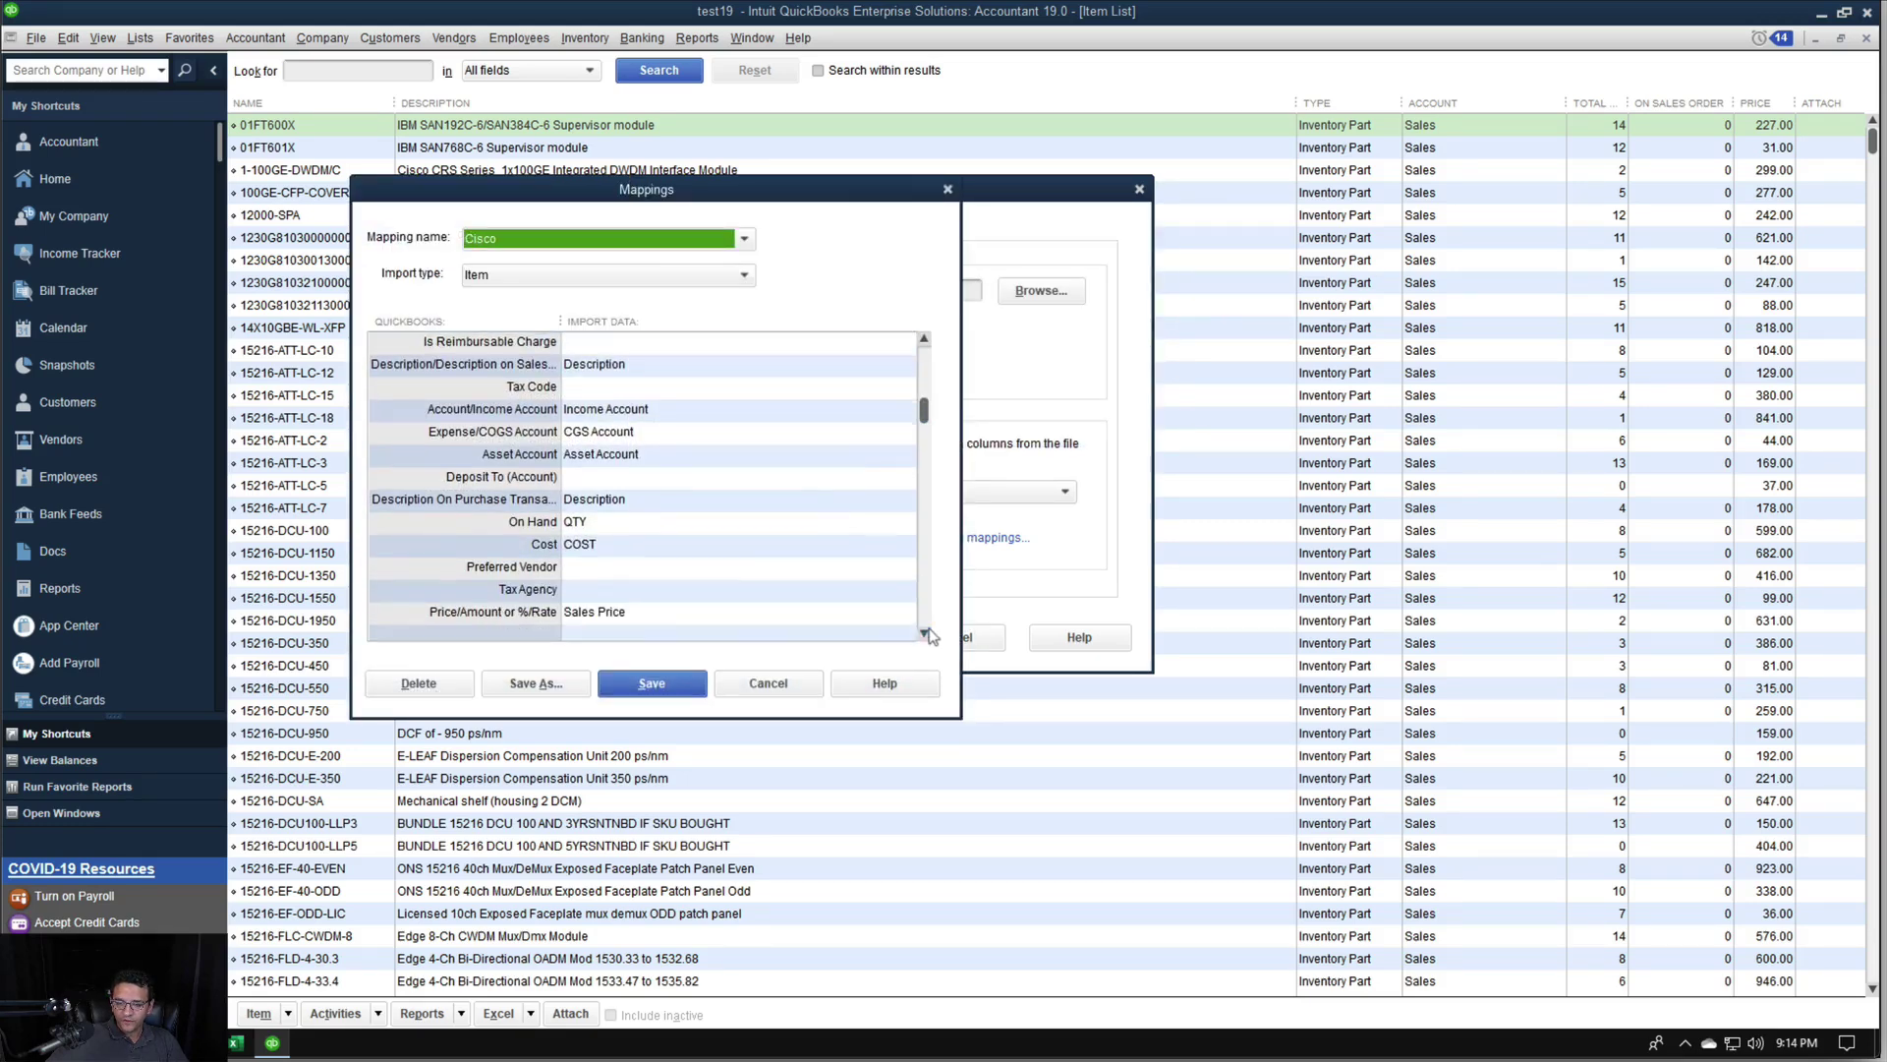
left_click(606, 546)
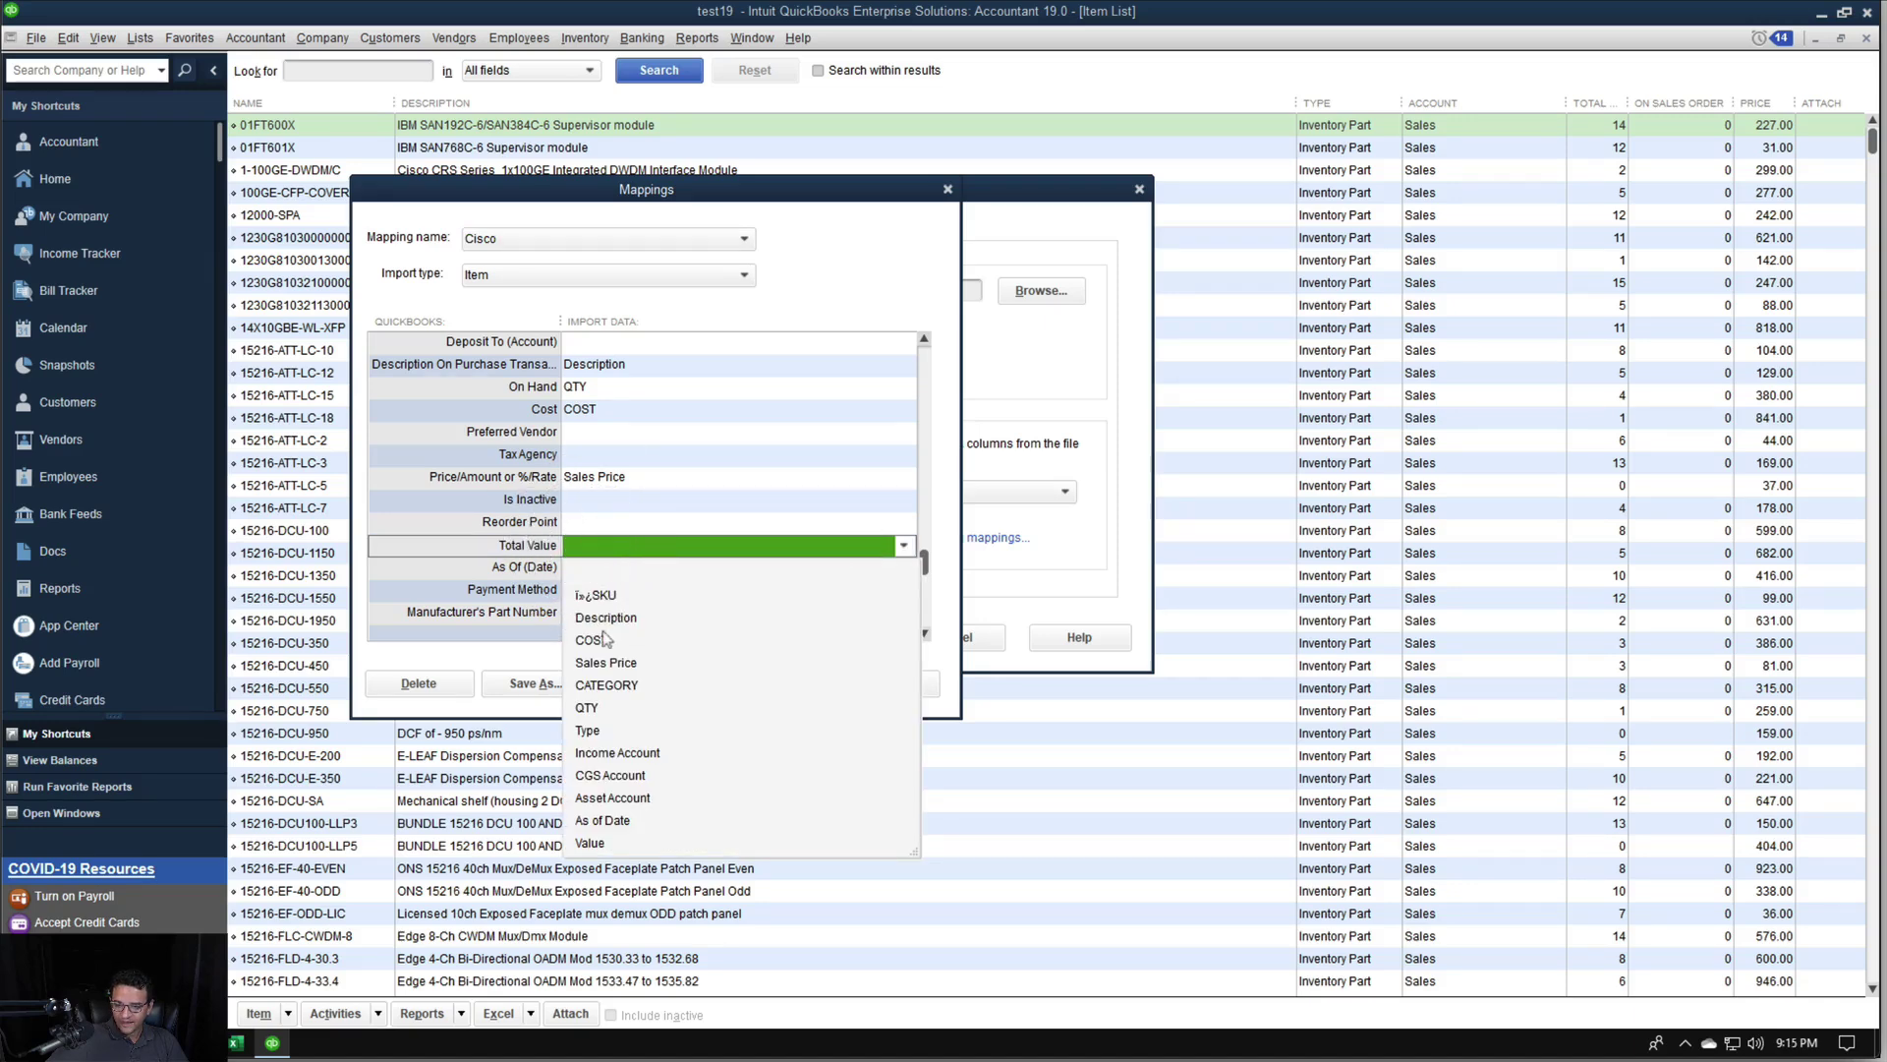
left_click(617, 842)
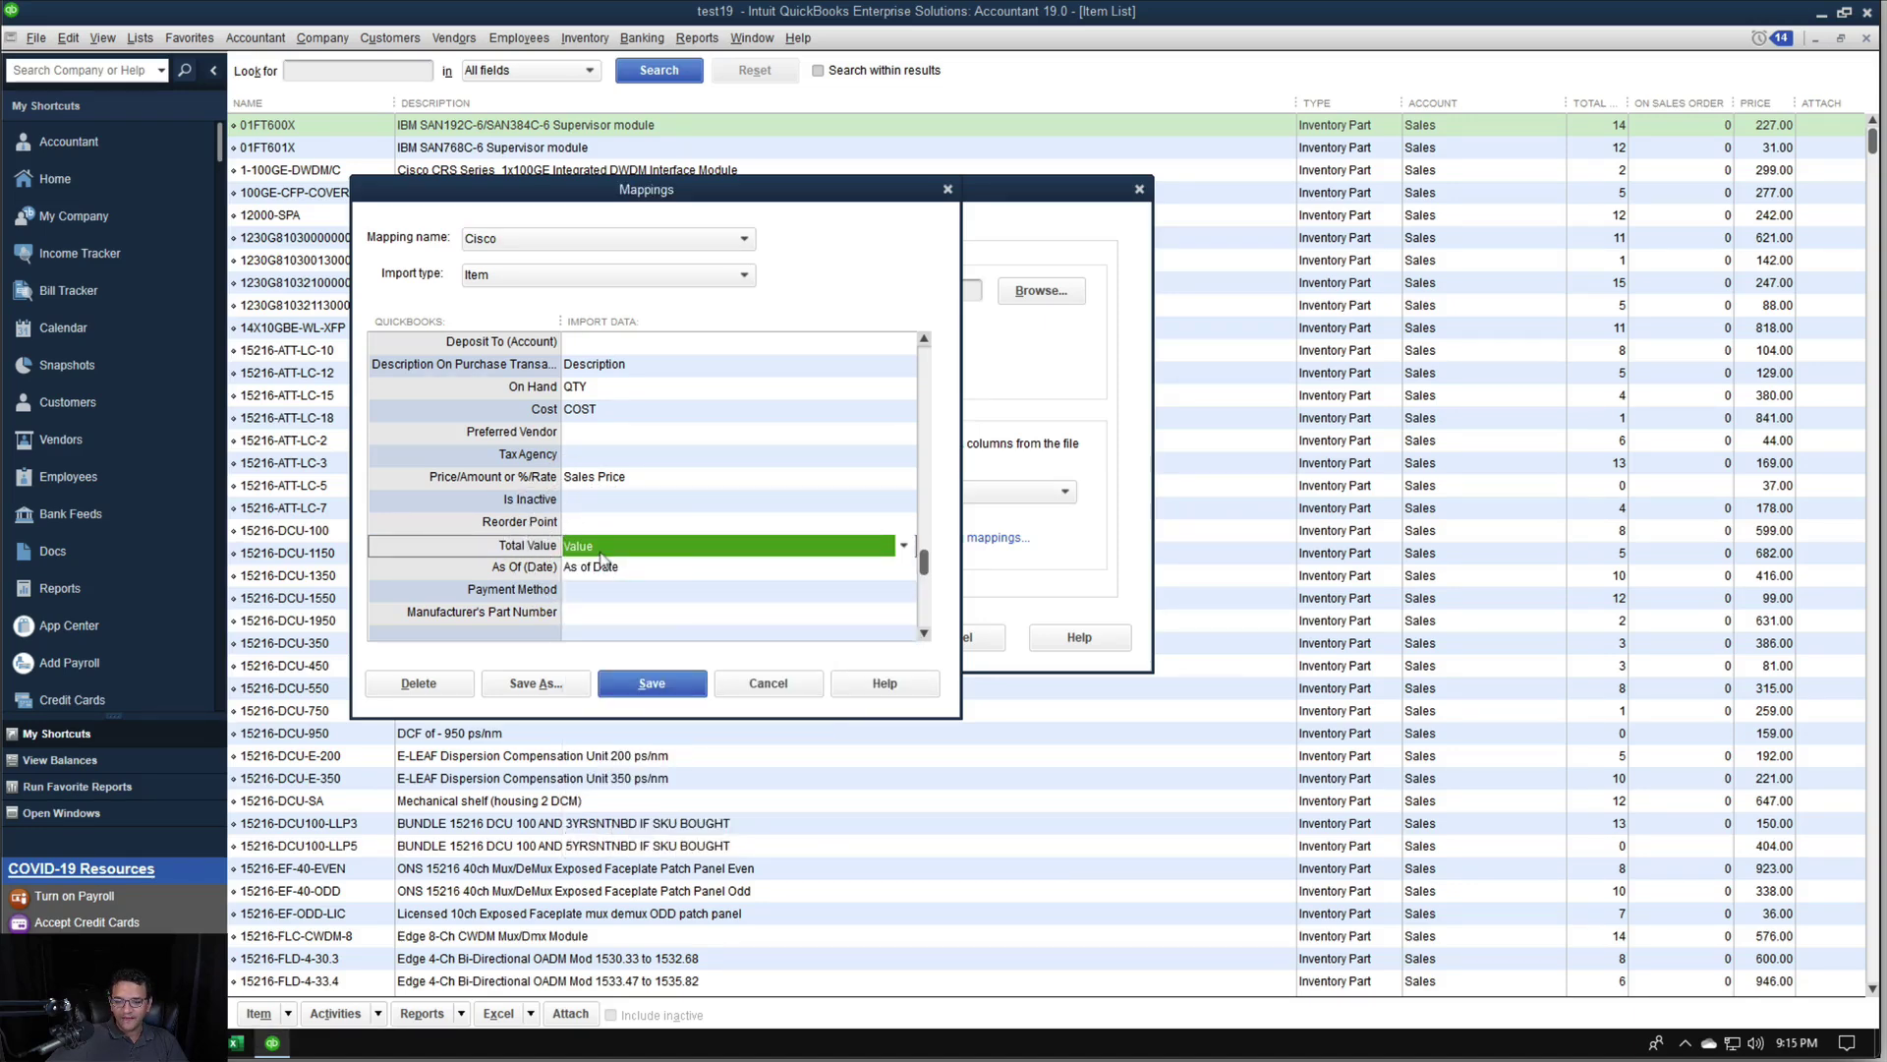
left_click(651, 683)
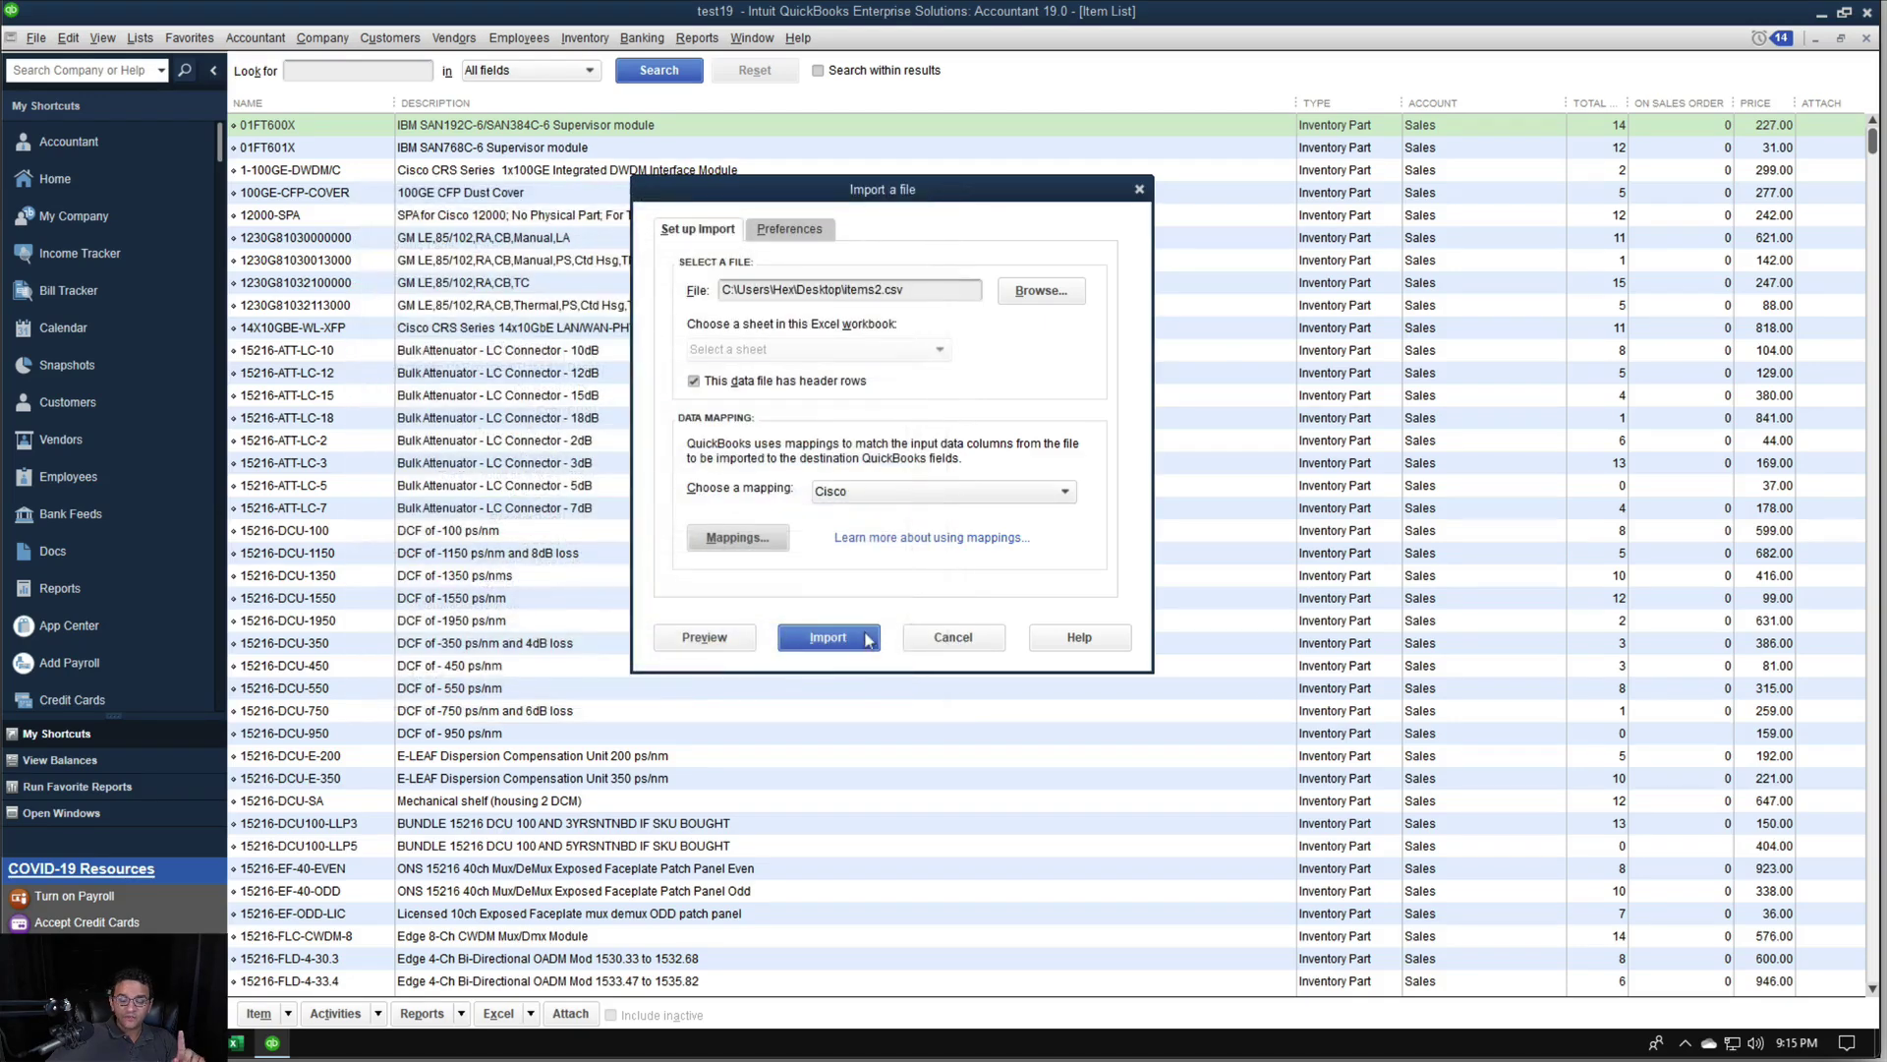
Switch to Excel and reopen the recent file items2.csv as delimited text with Comma as the delimiter
left_click(239, 1045)
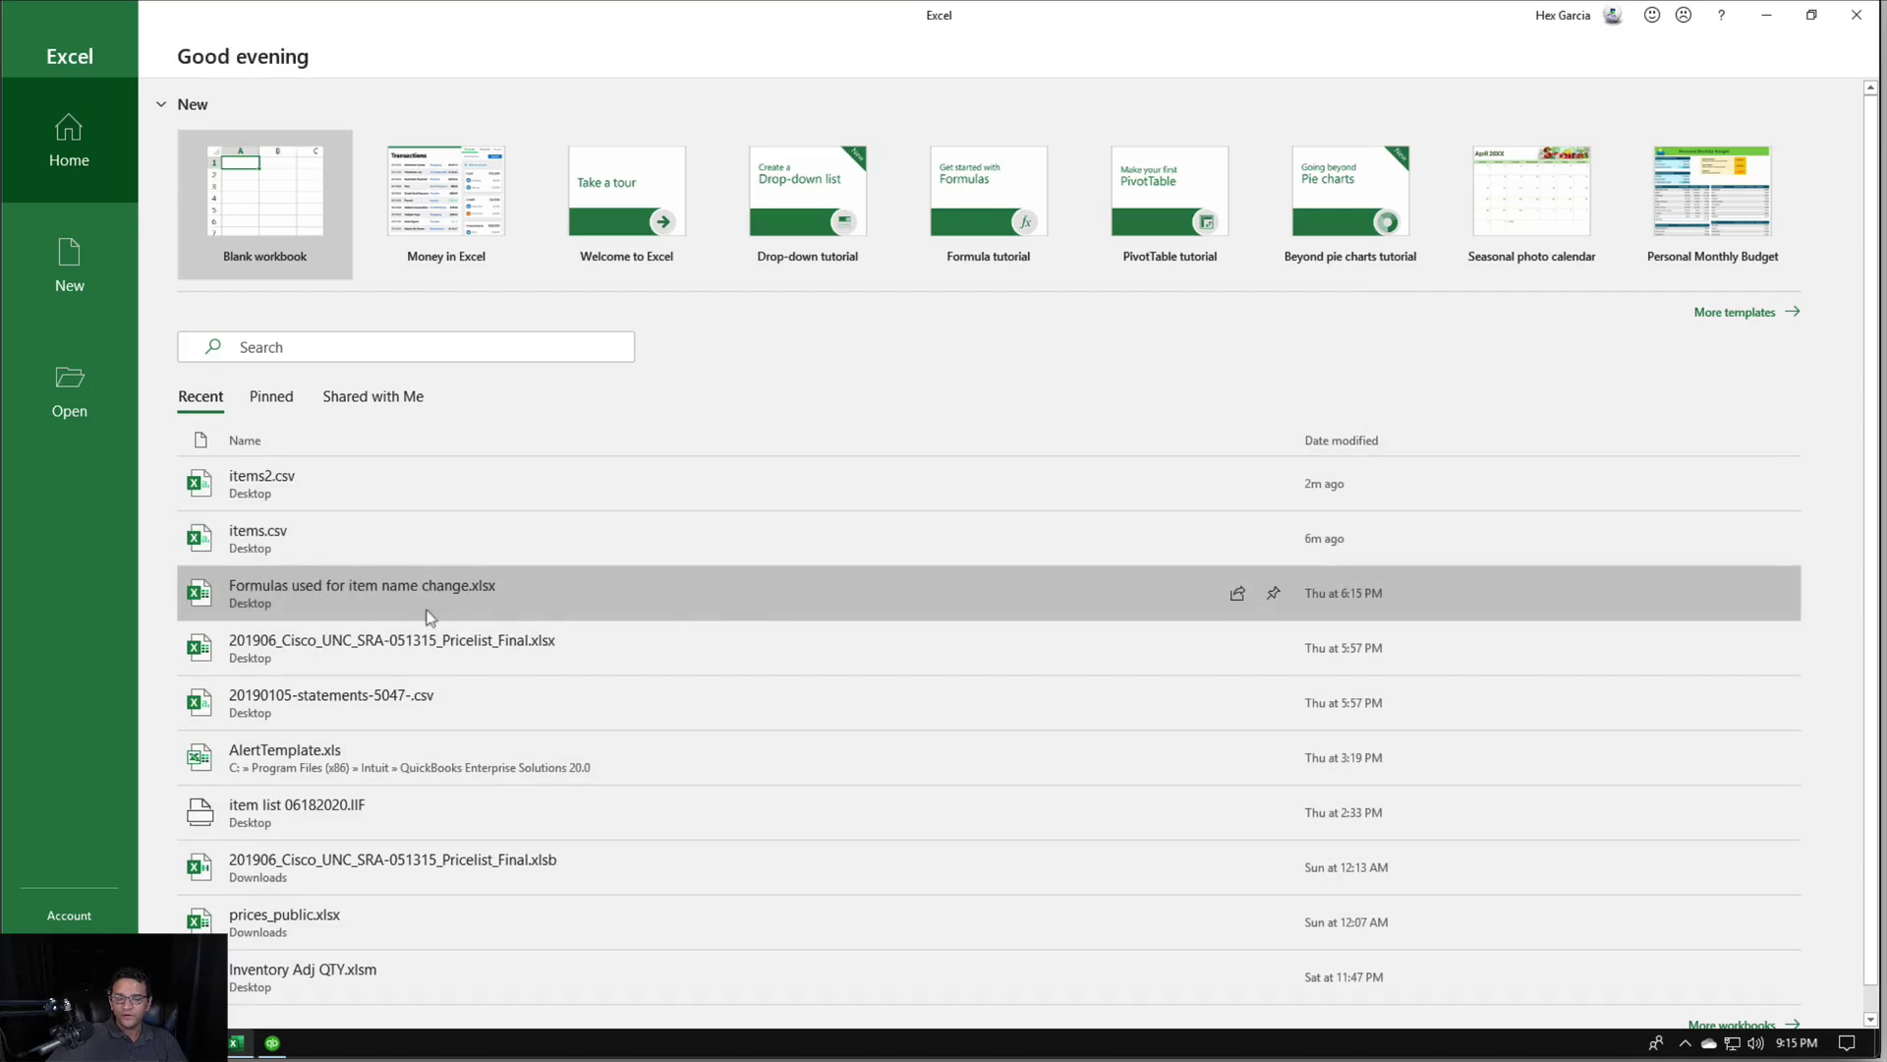
left_click(285, 477)
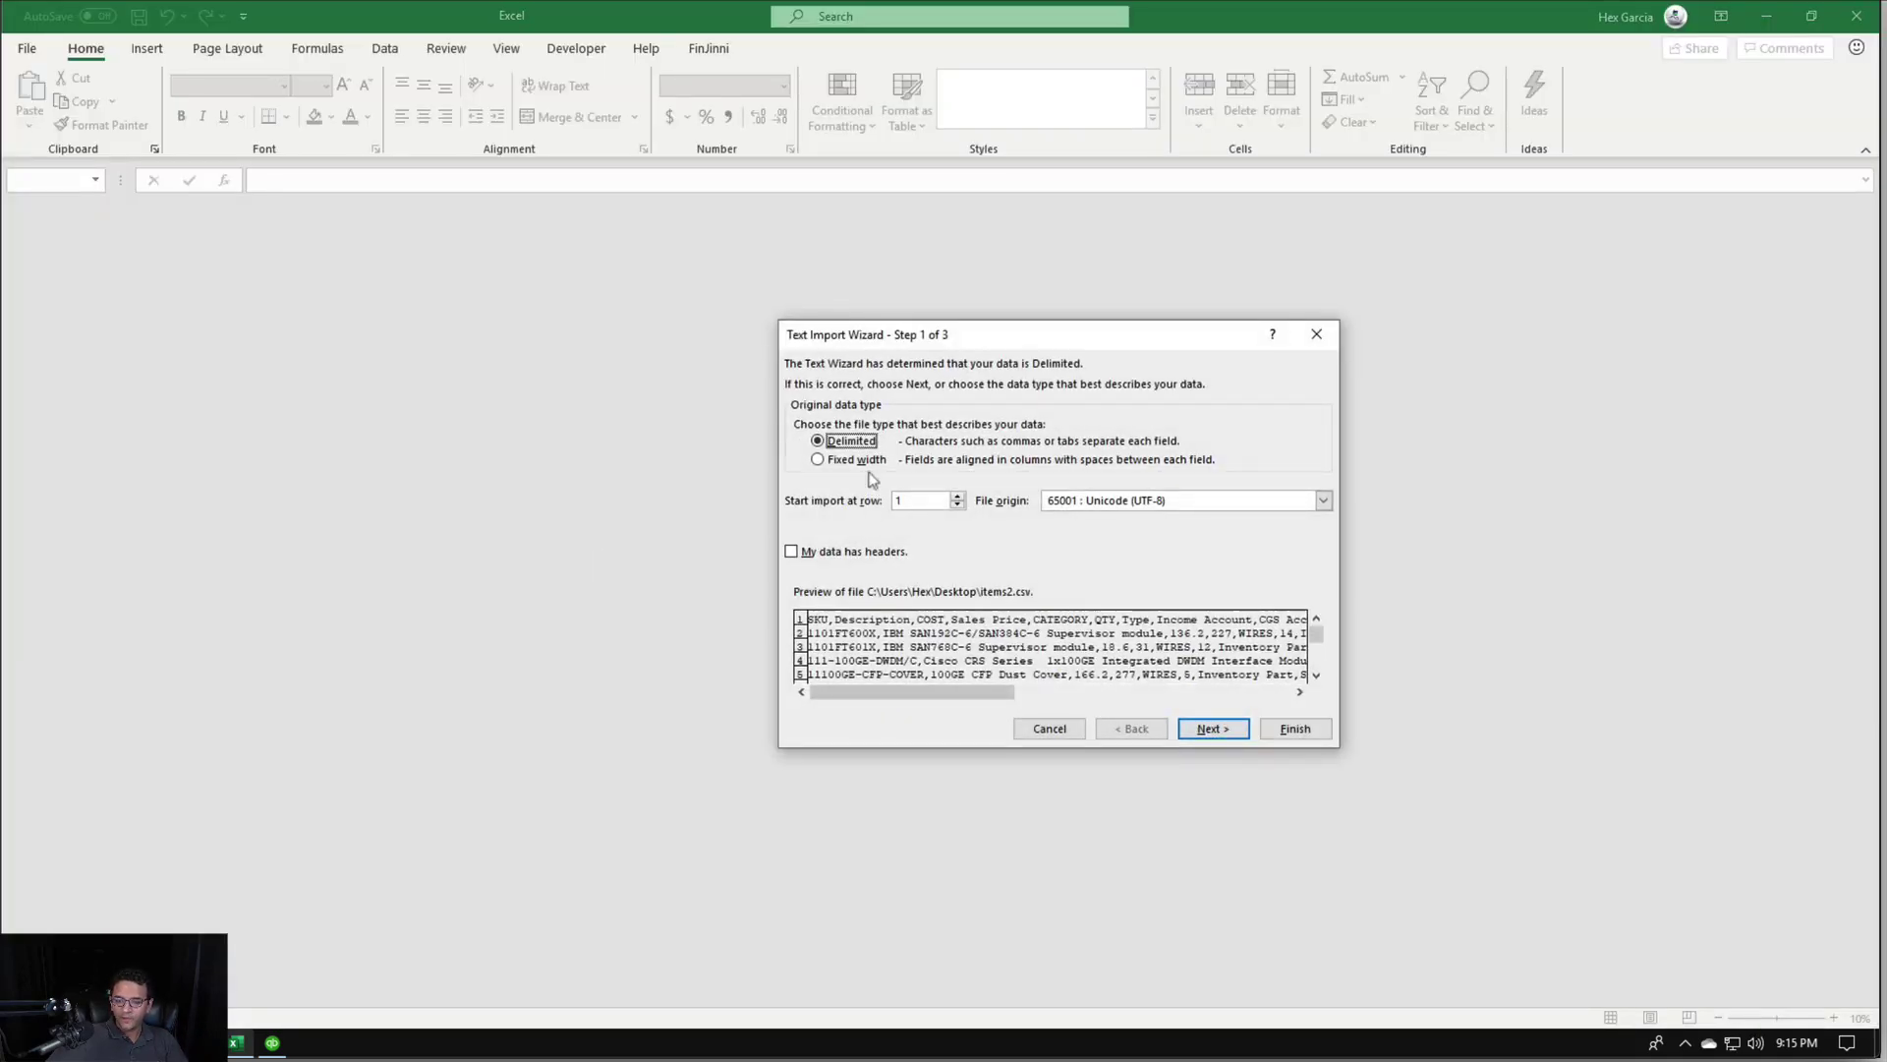
left_click(1219, 731)
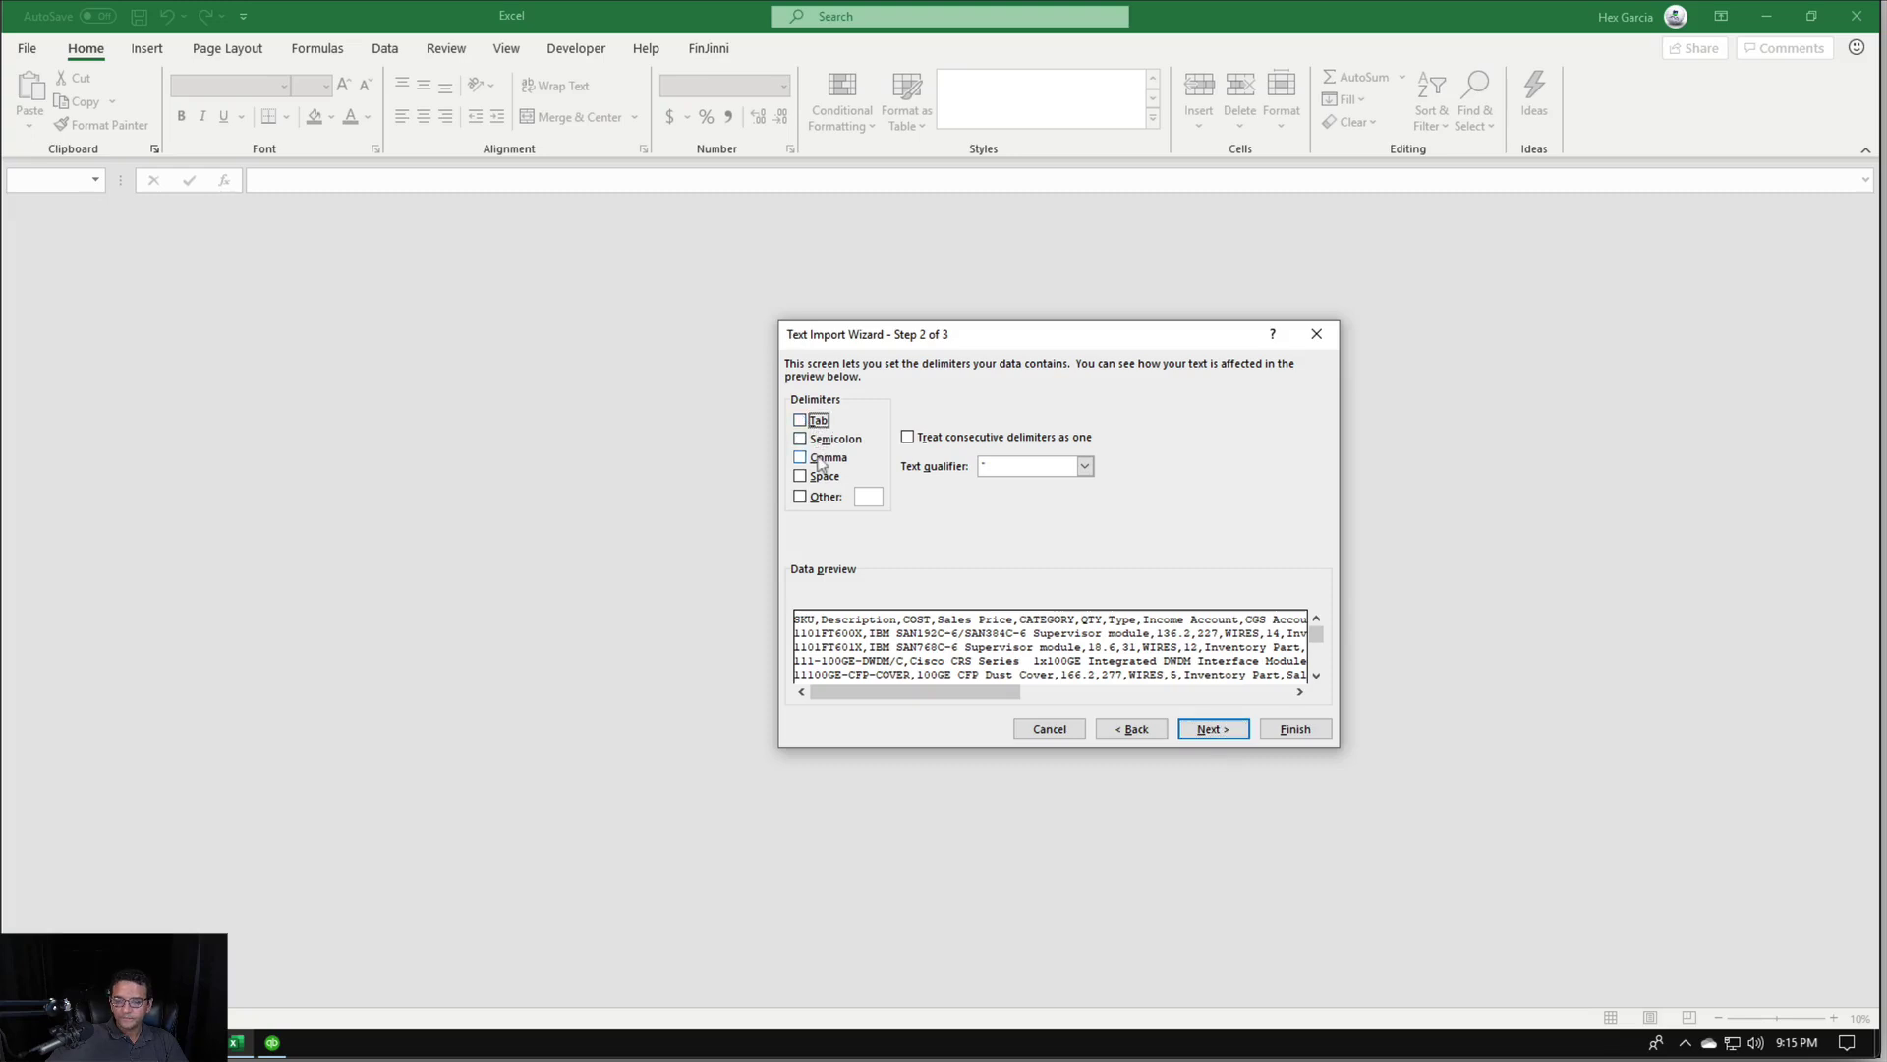
left_click(822, 458)
left_click(1293, 728)
left_click(683, 455)
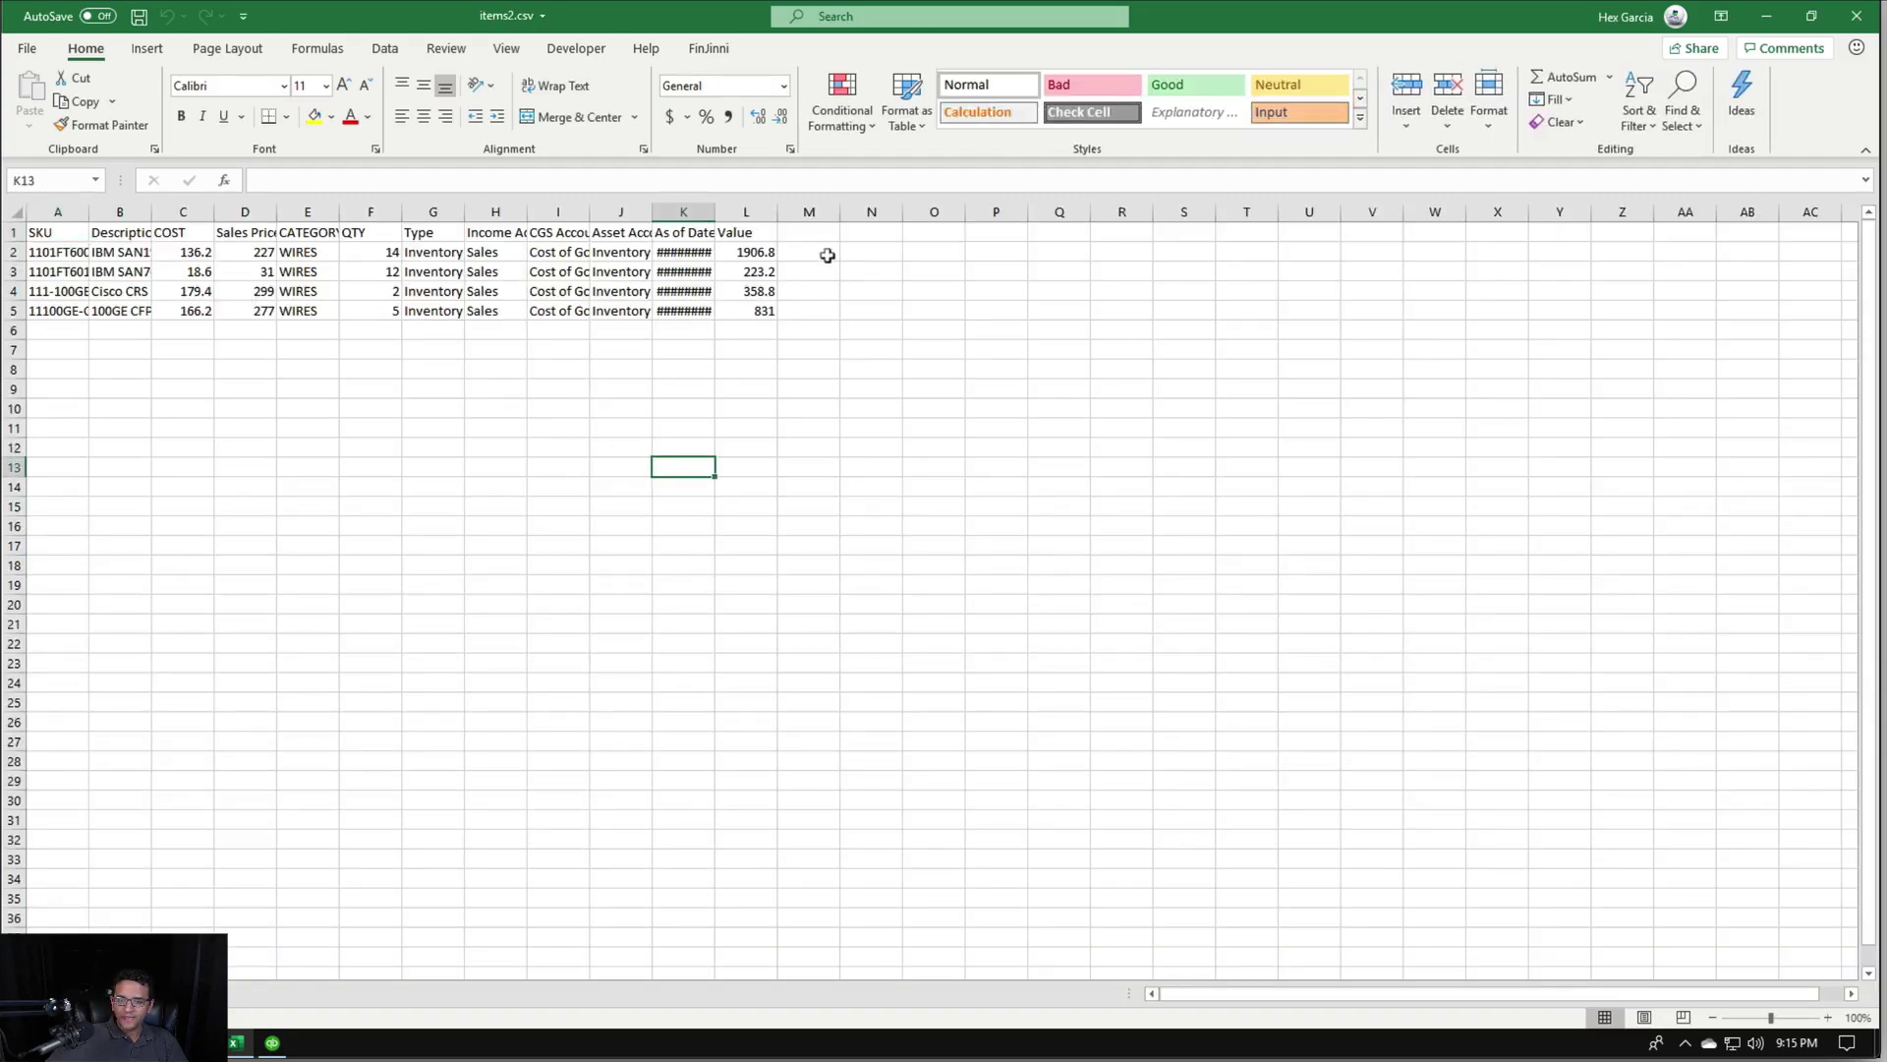
Add a Preferred Vendor header in cell M1 and widen column M to fit it
left_click(803, 226)
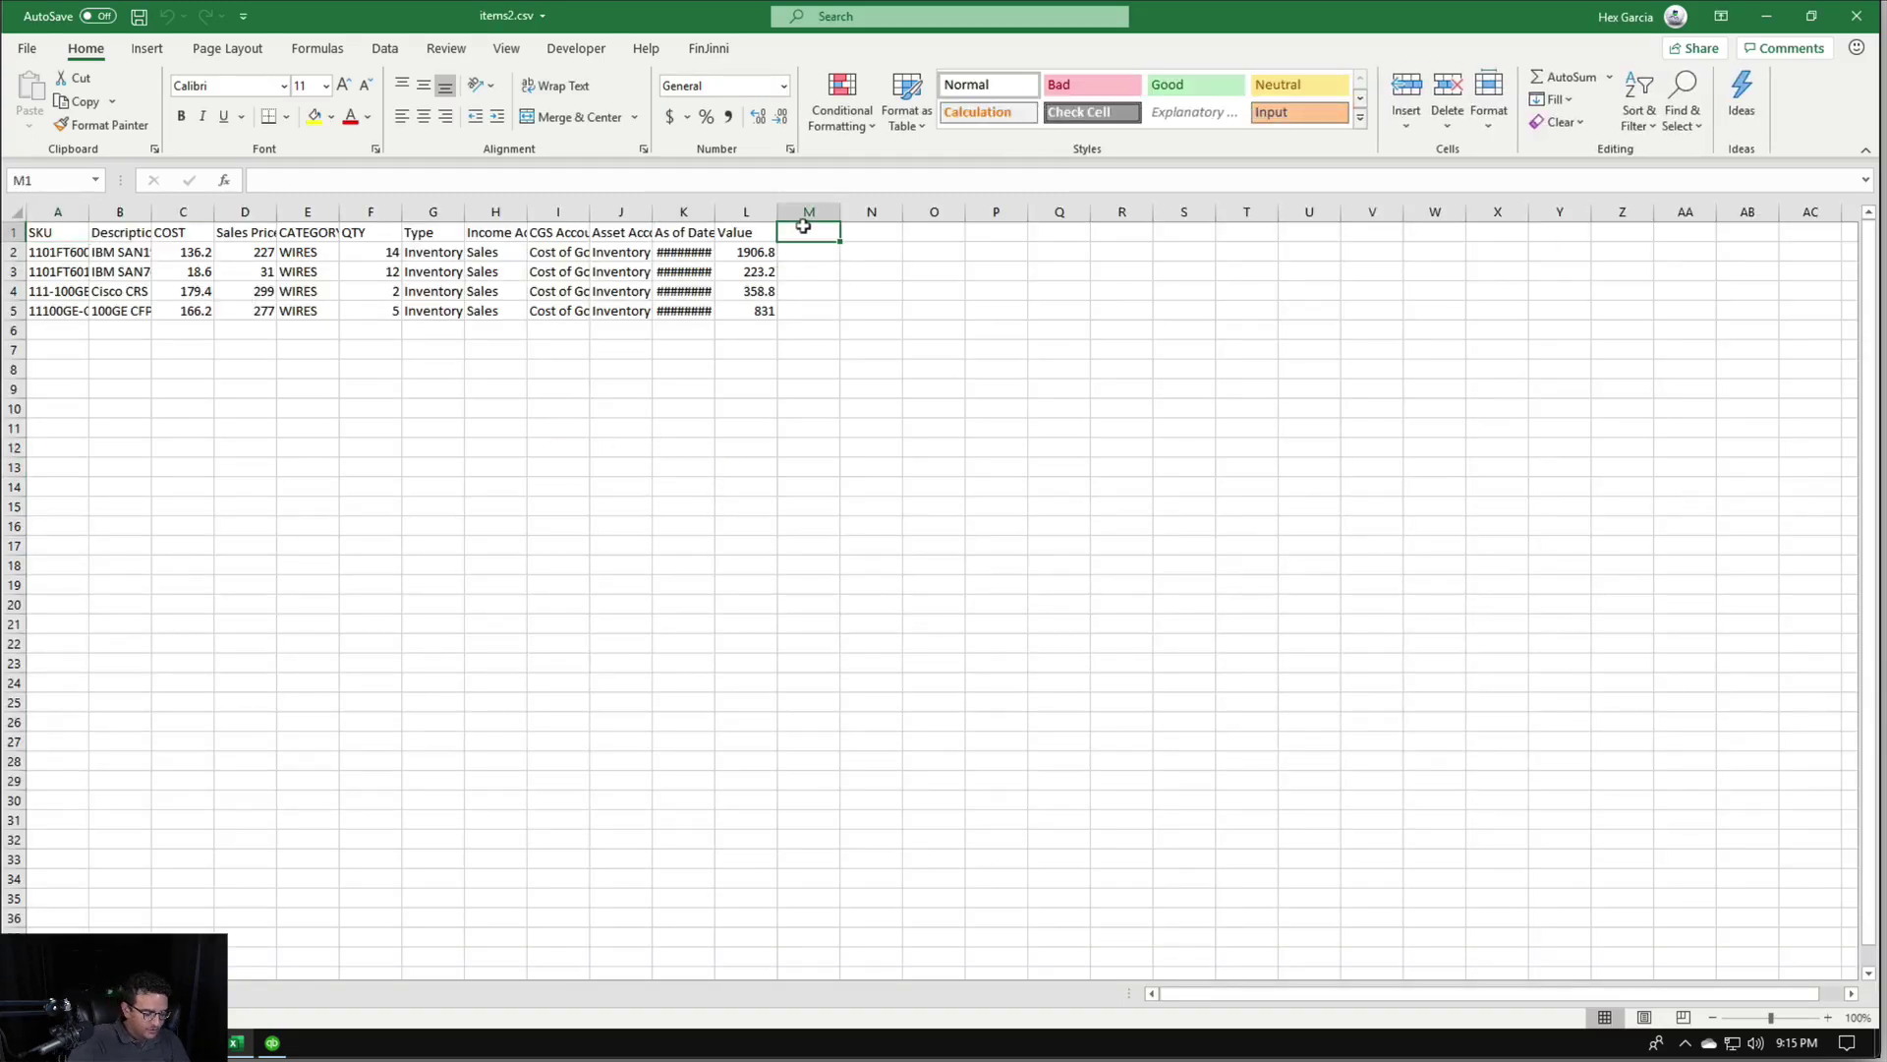
type("Preferred")
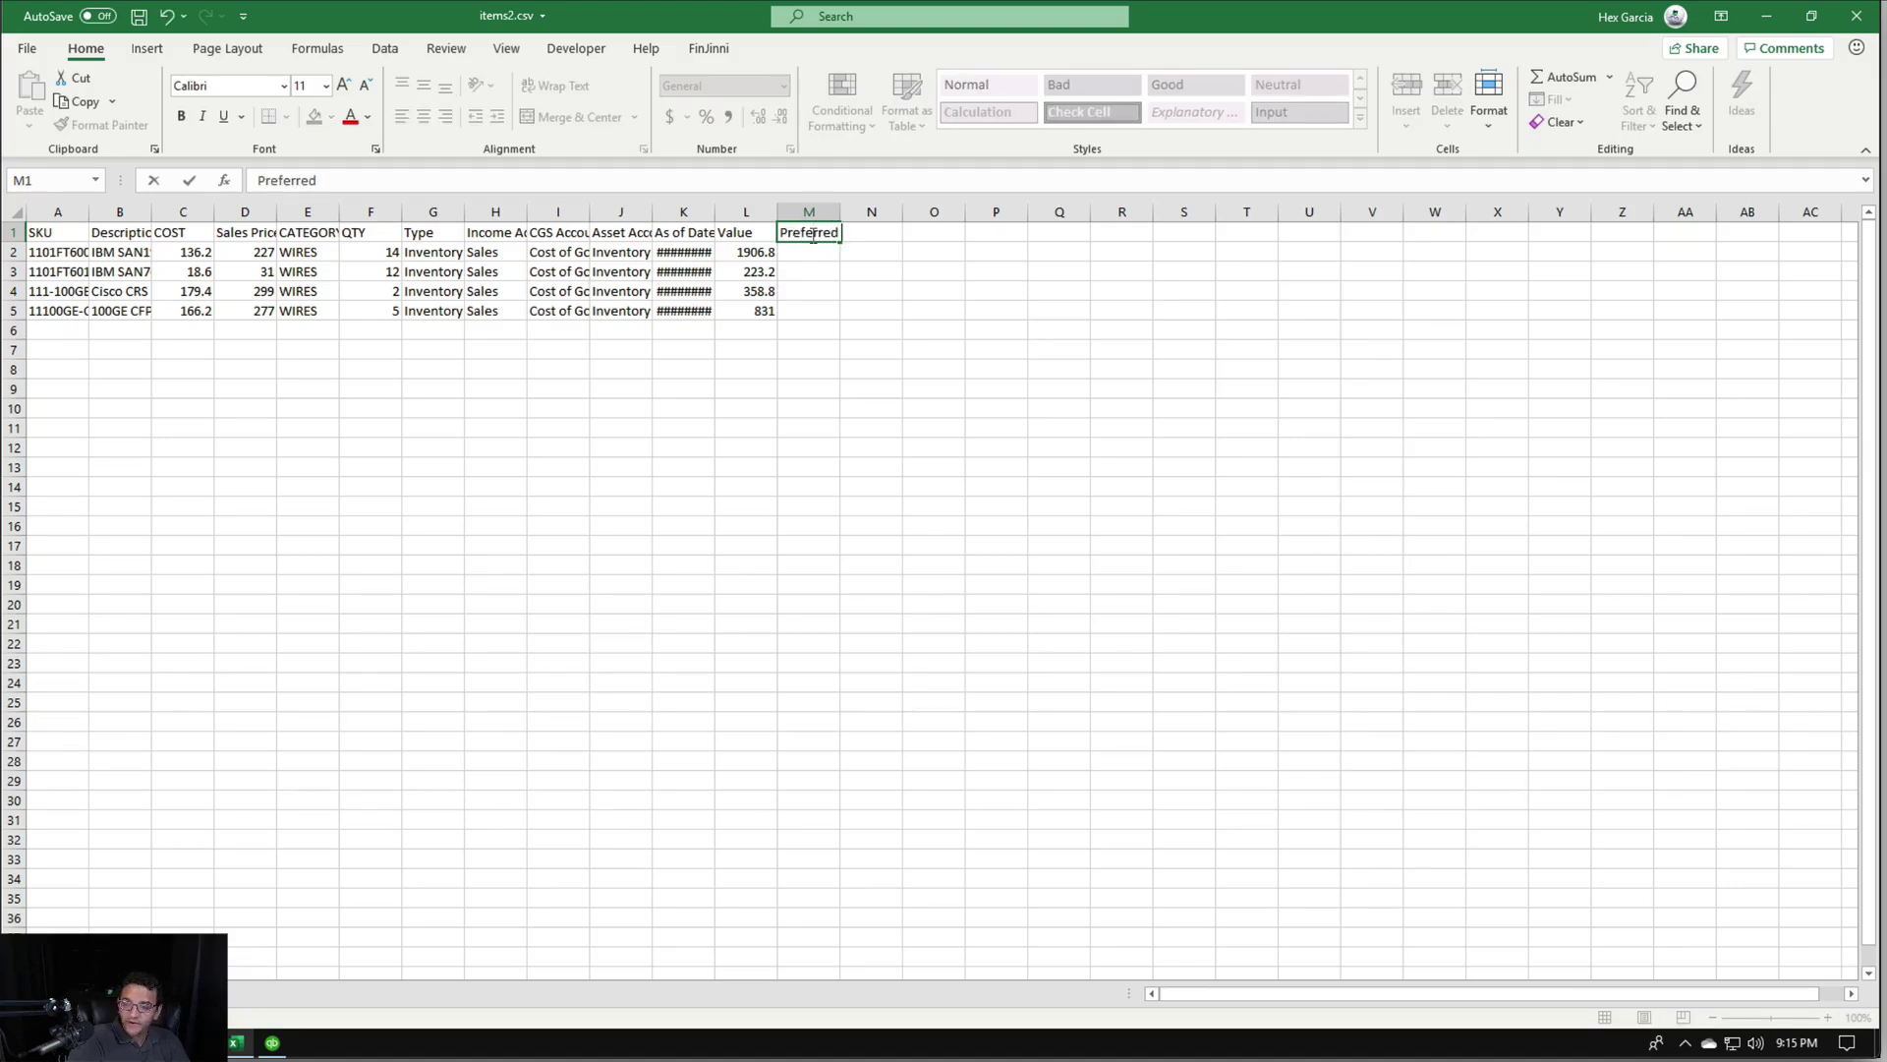
type(" Vendor")
key("Return")
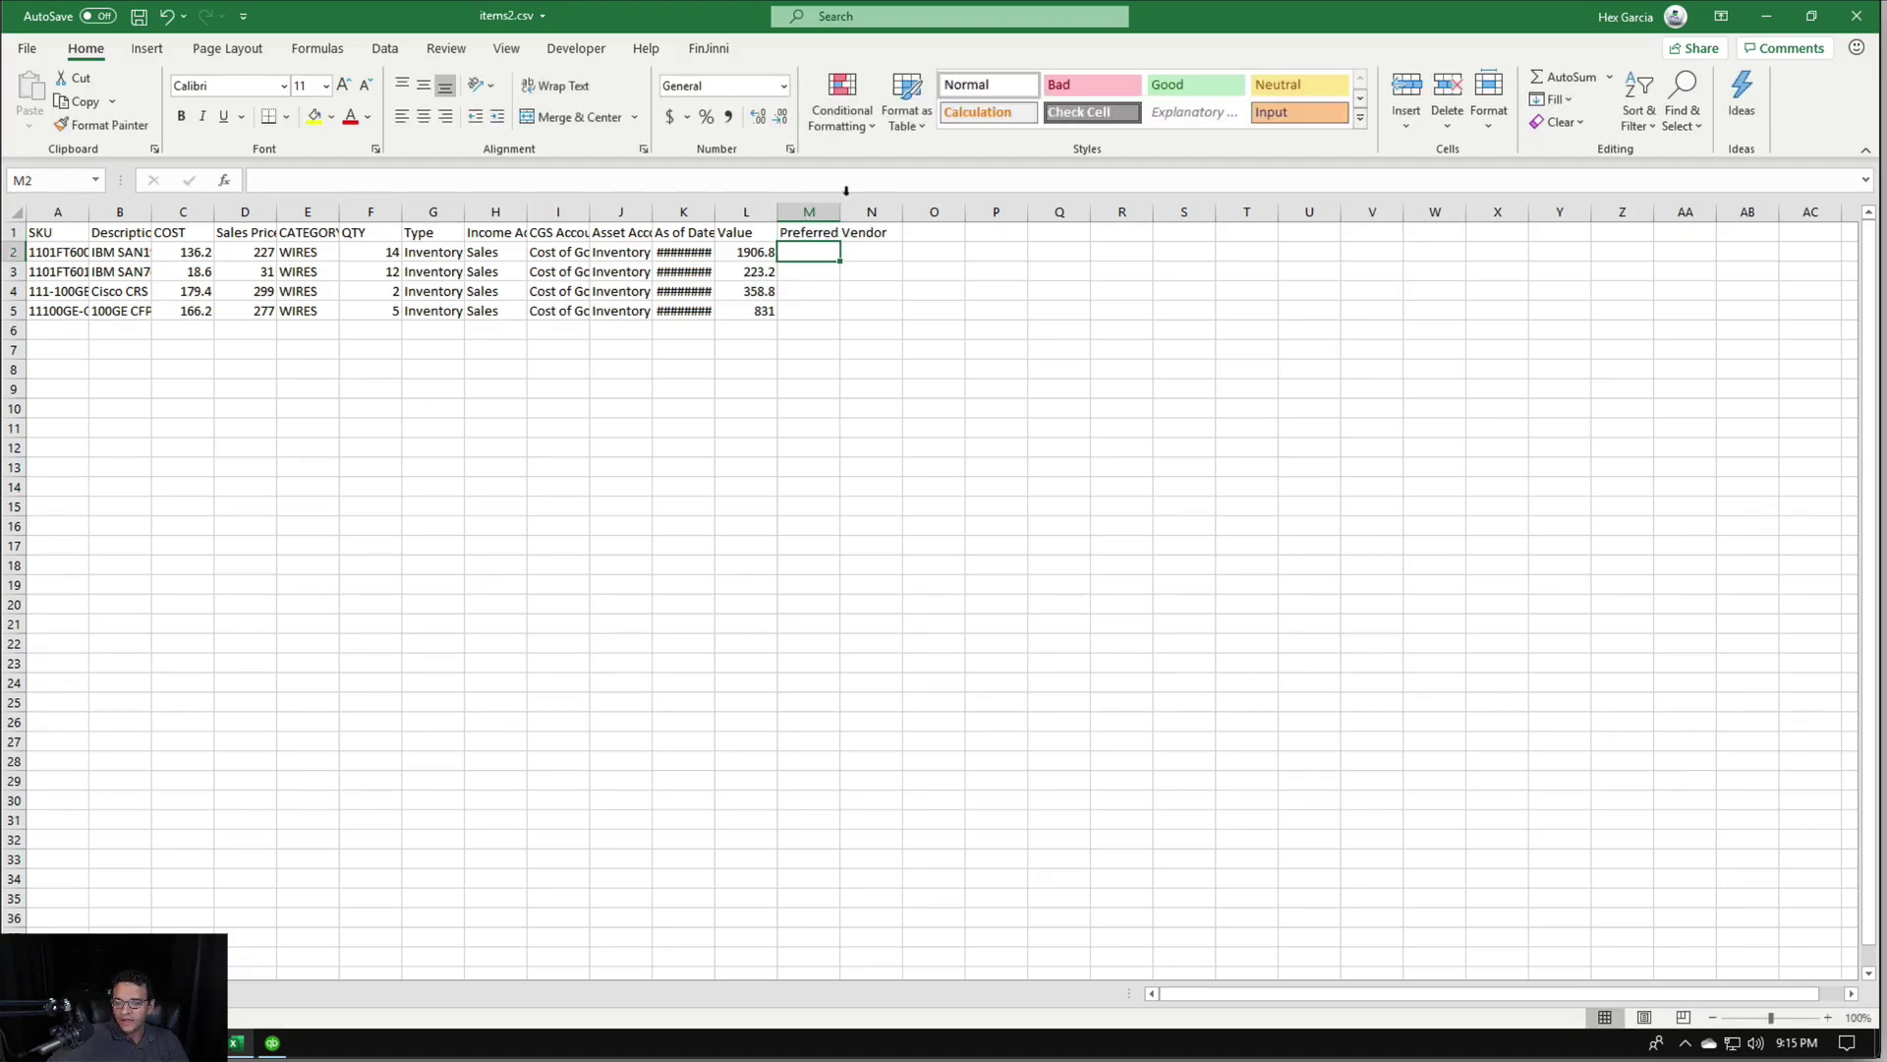
left_click_drag(840, 211, 973, 211)
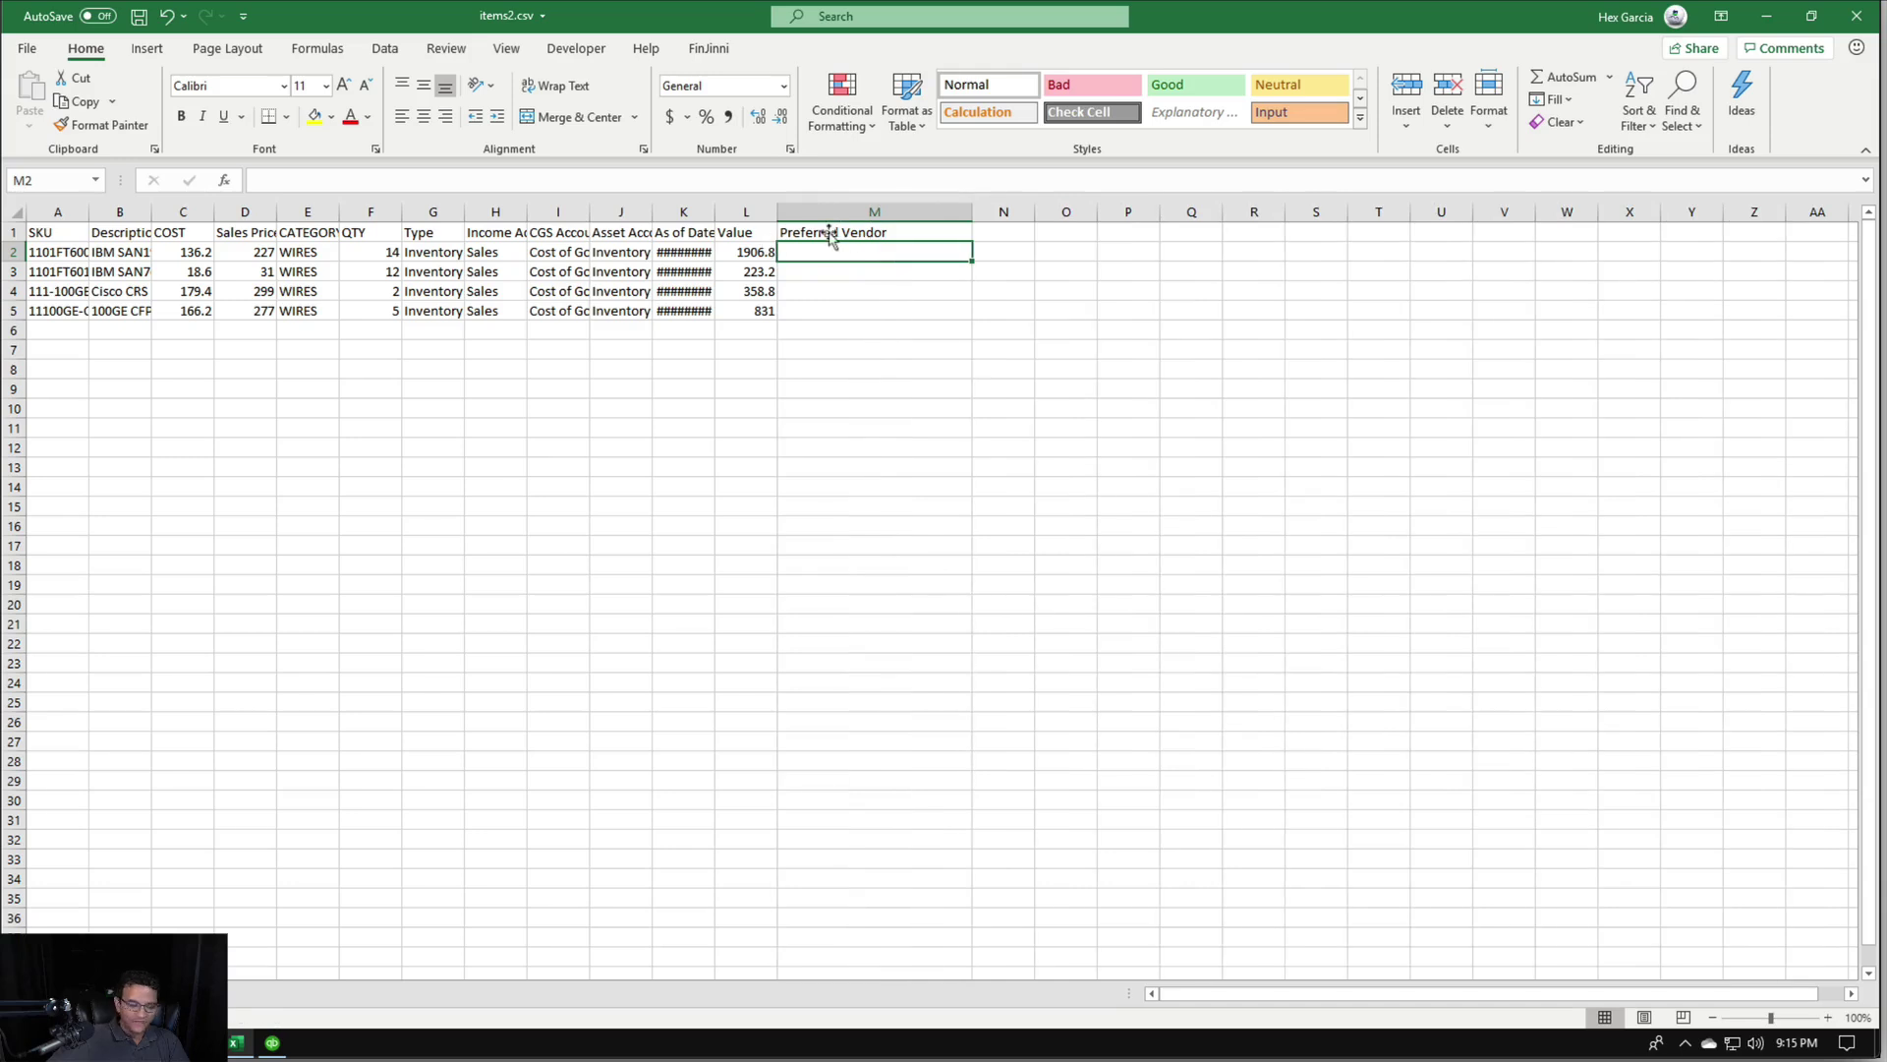
Enter Cisco as the preferred vendor in cells M2 through M5 and save items2.csv
type("Cisco")
key("ctrl+Return")
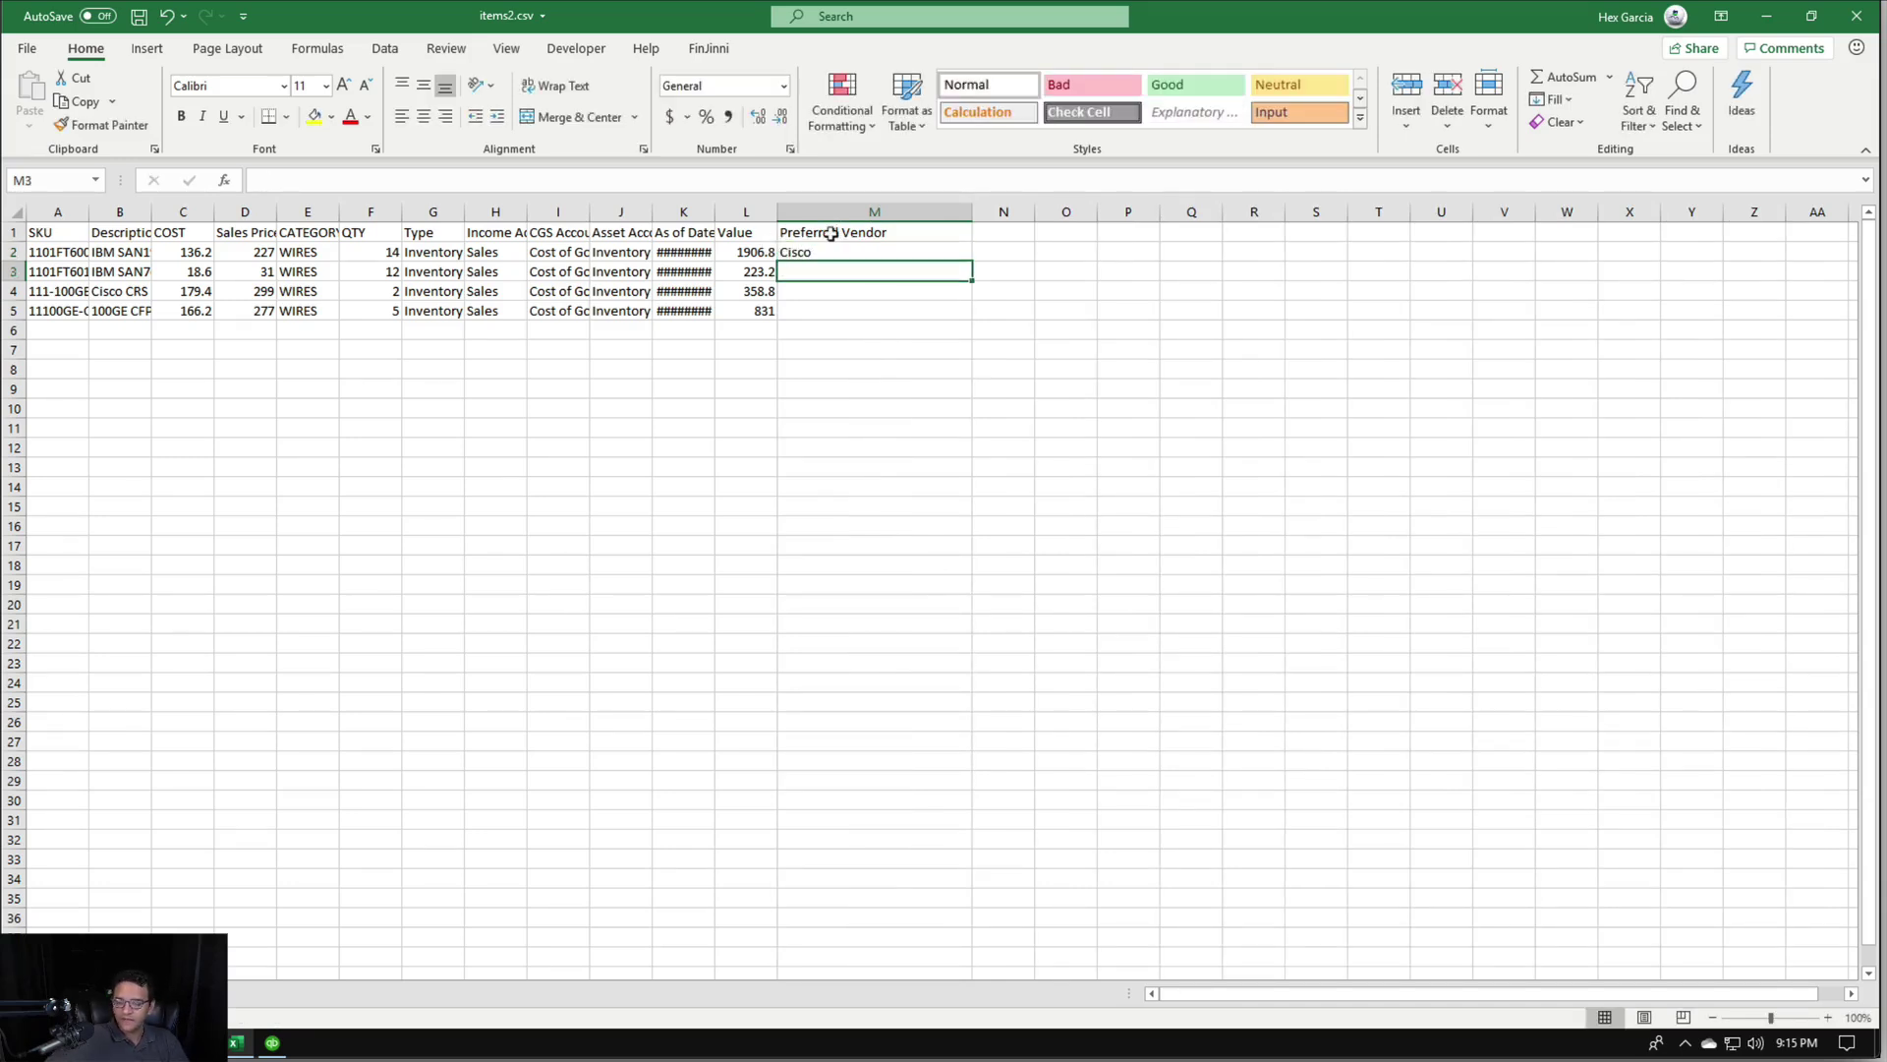
left_click_drag(967, 254, 982, 311)
left_click(814, 425)
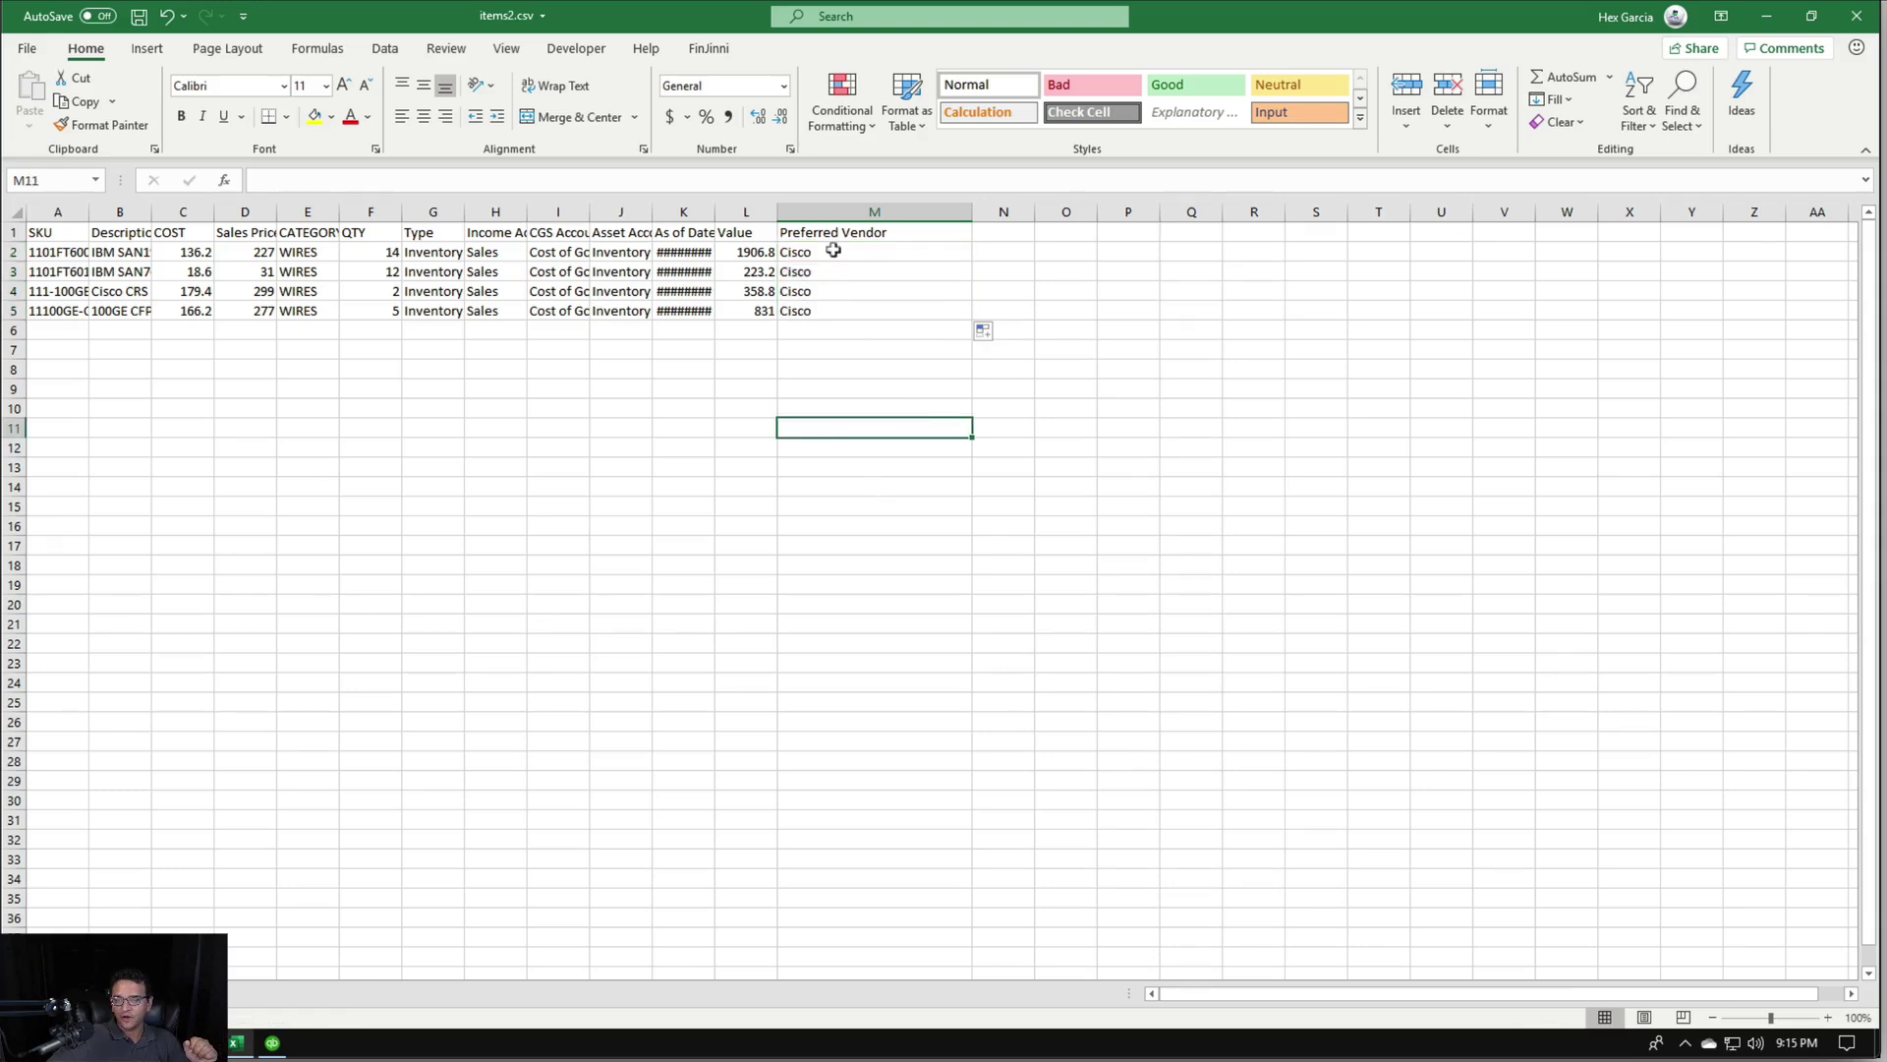
left_click_drag(830, 253, 830, 311)
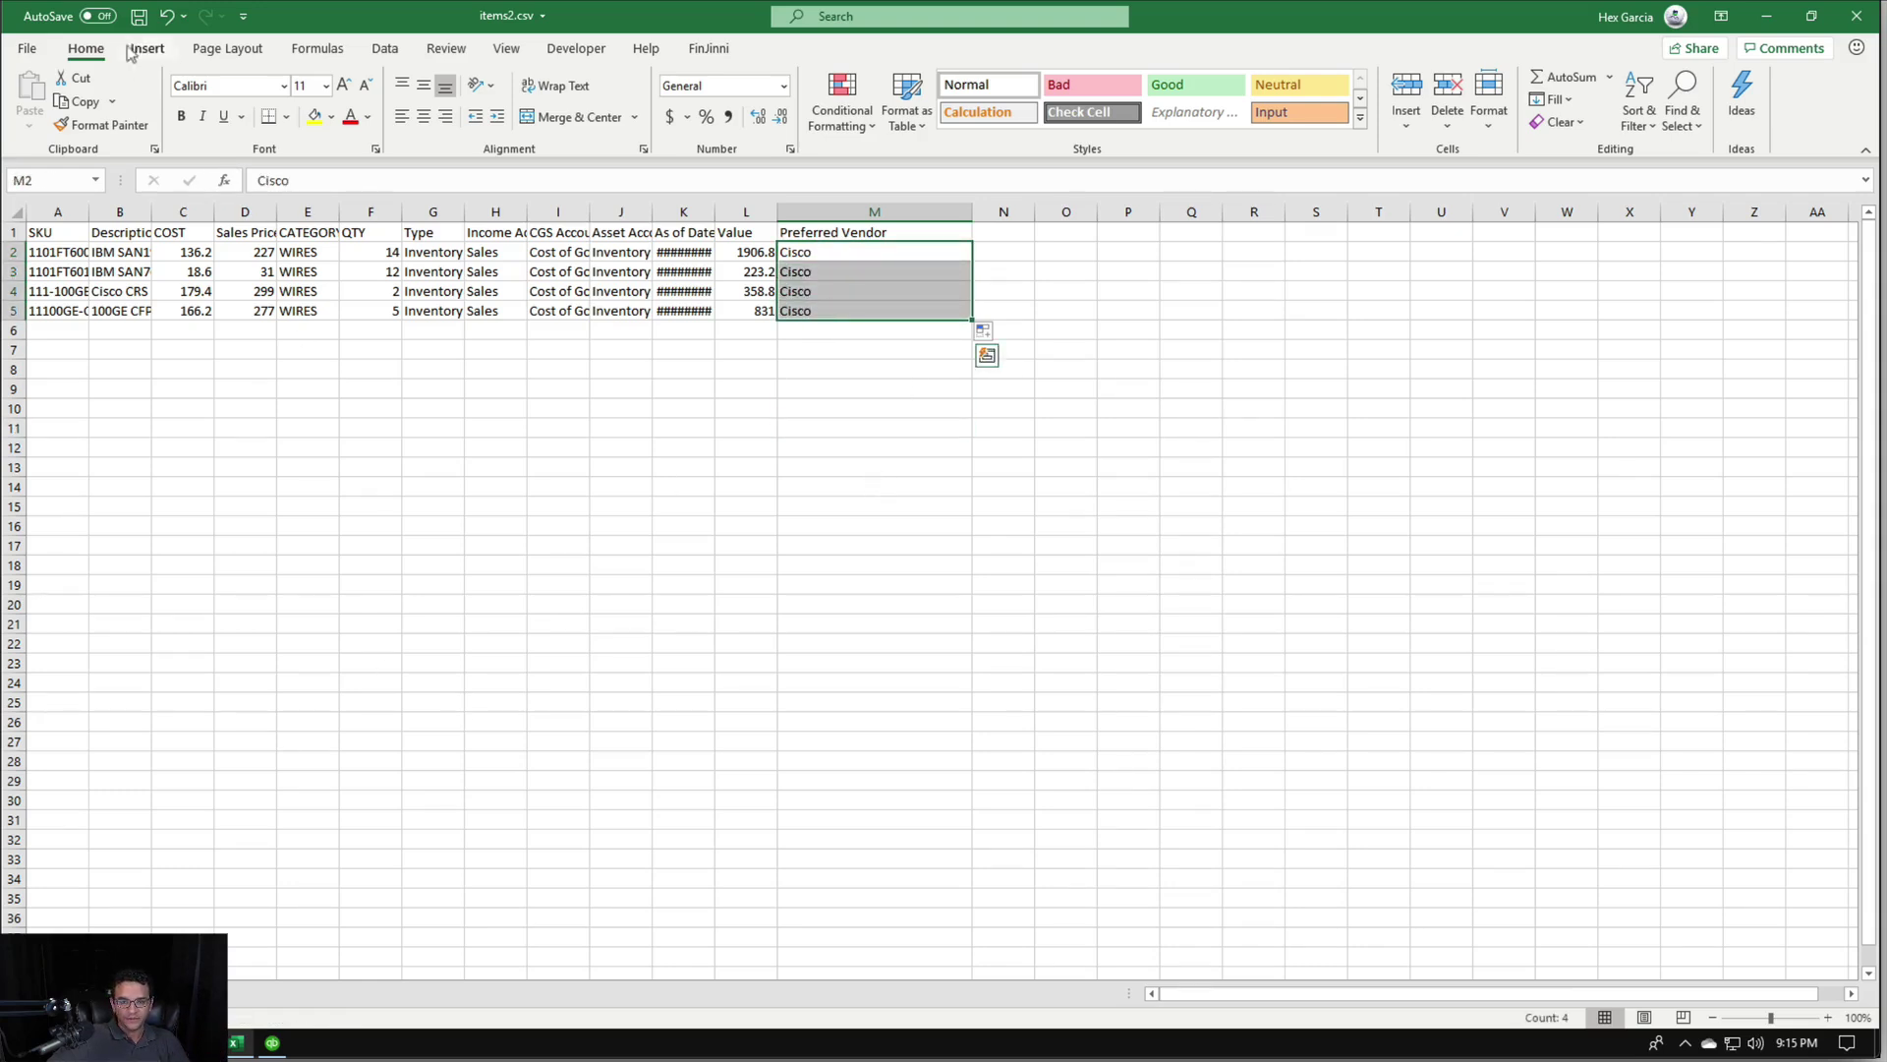
left_click(141, 19)
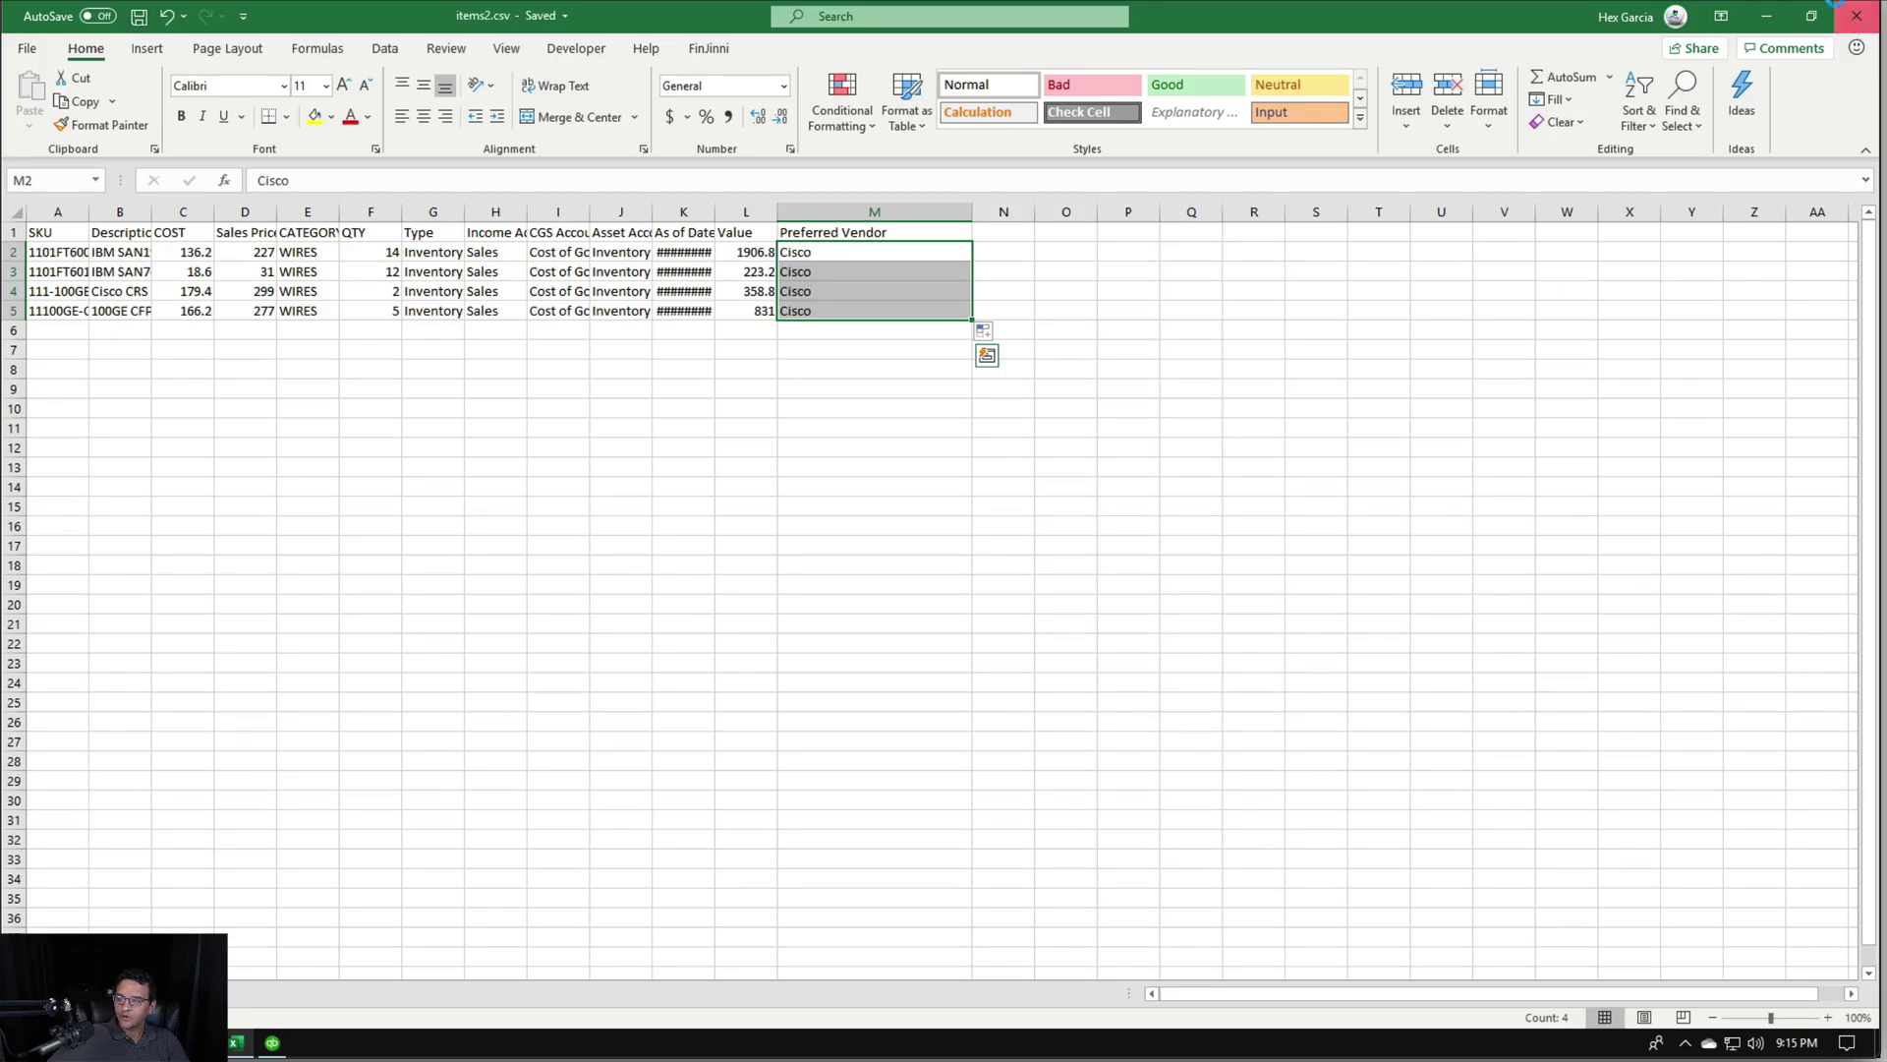
Switch to QuickBooks, cancel the open import setup, and create a new vendor named Cisco
key("alt+Tab")
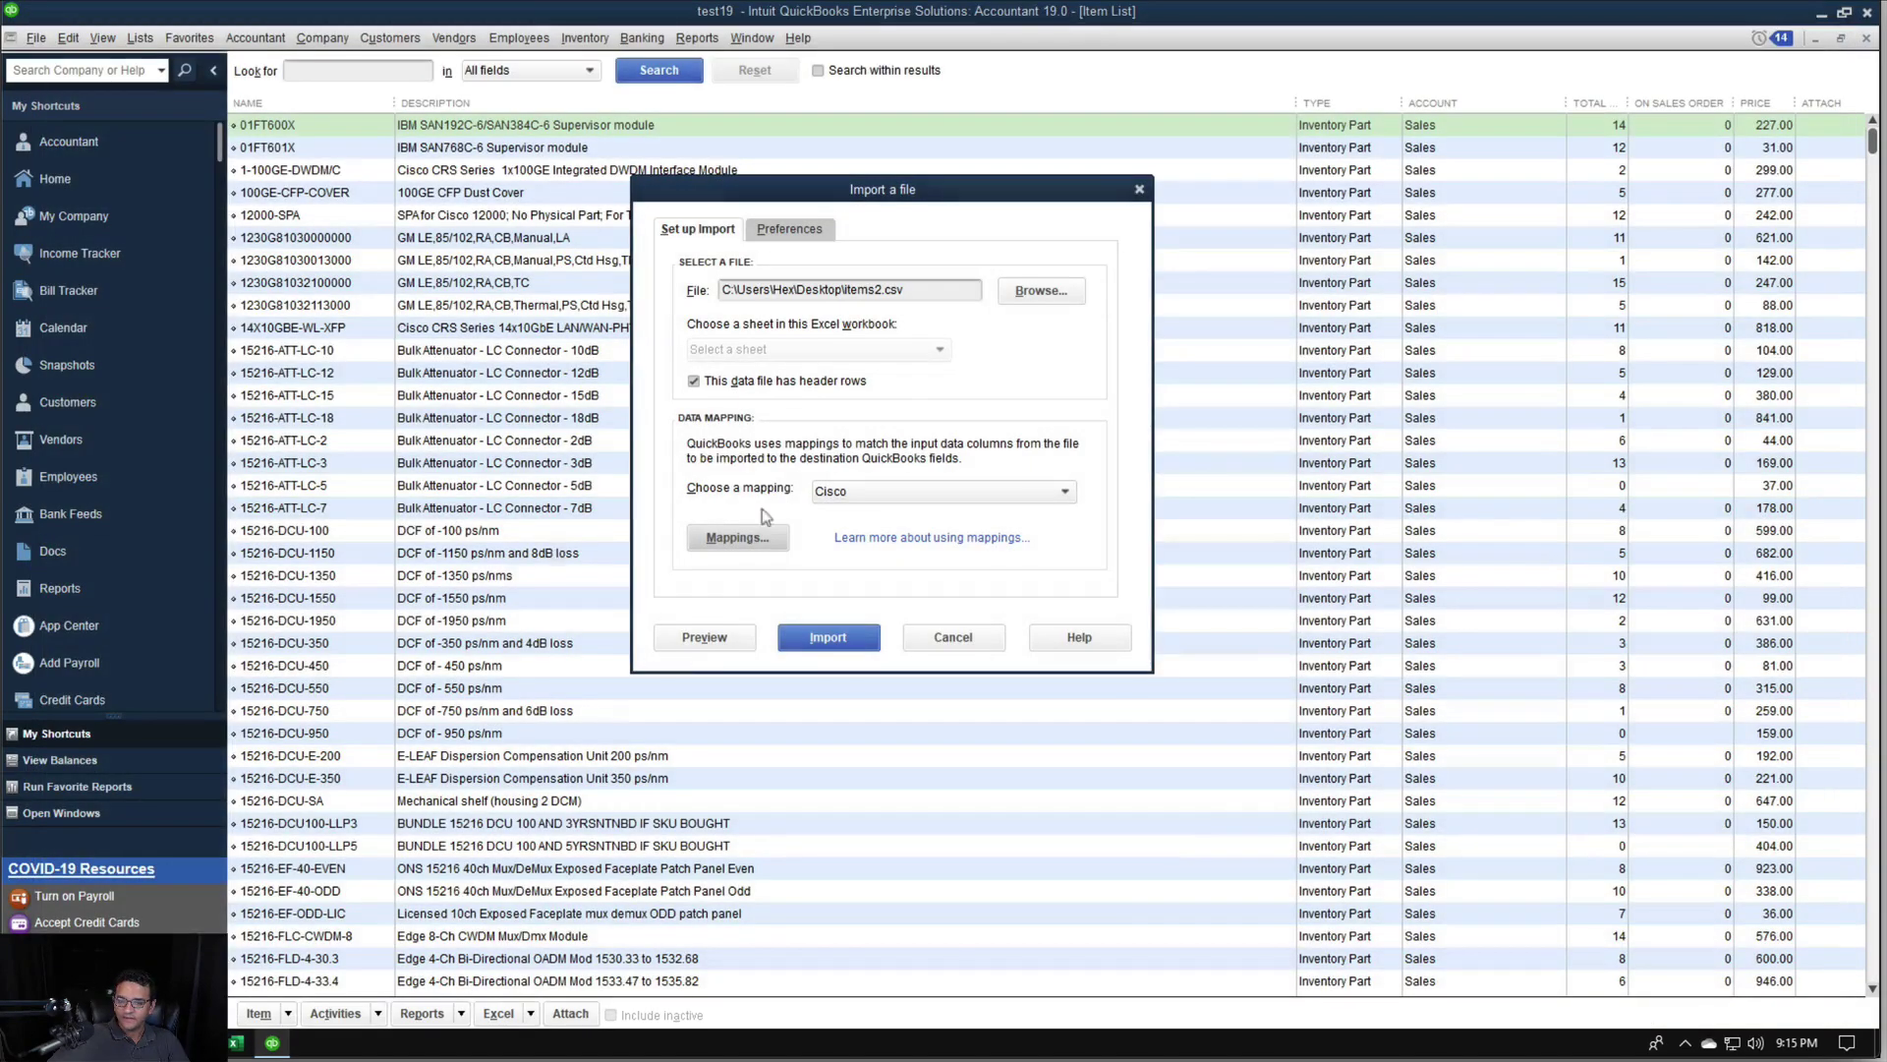
left_click(980, 639)
left_click(454, 41)
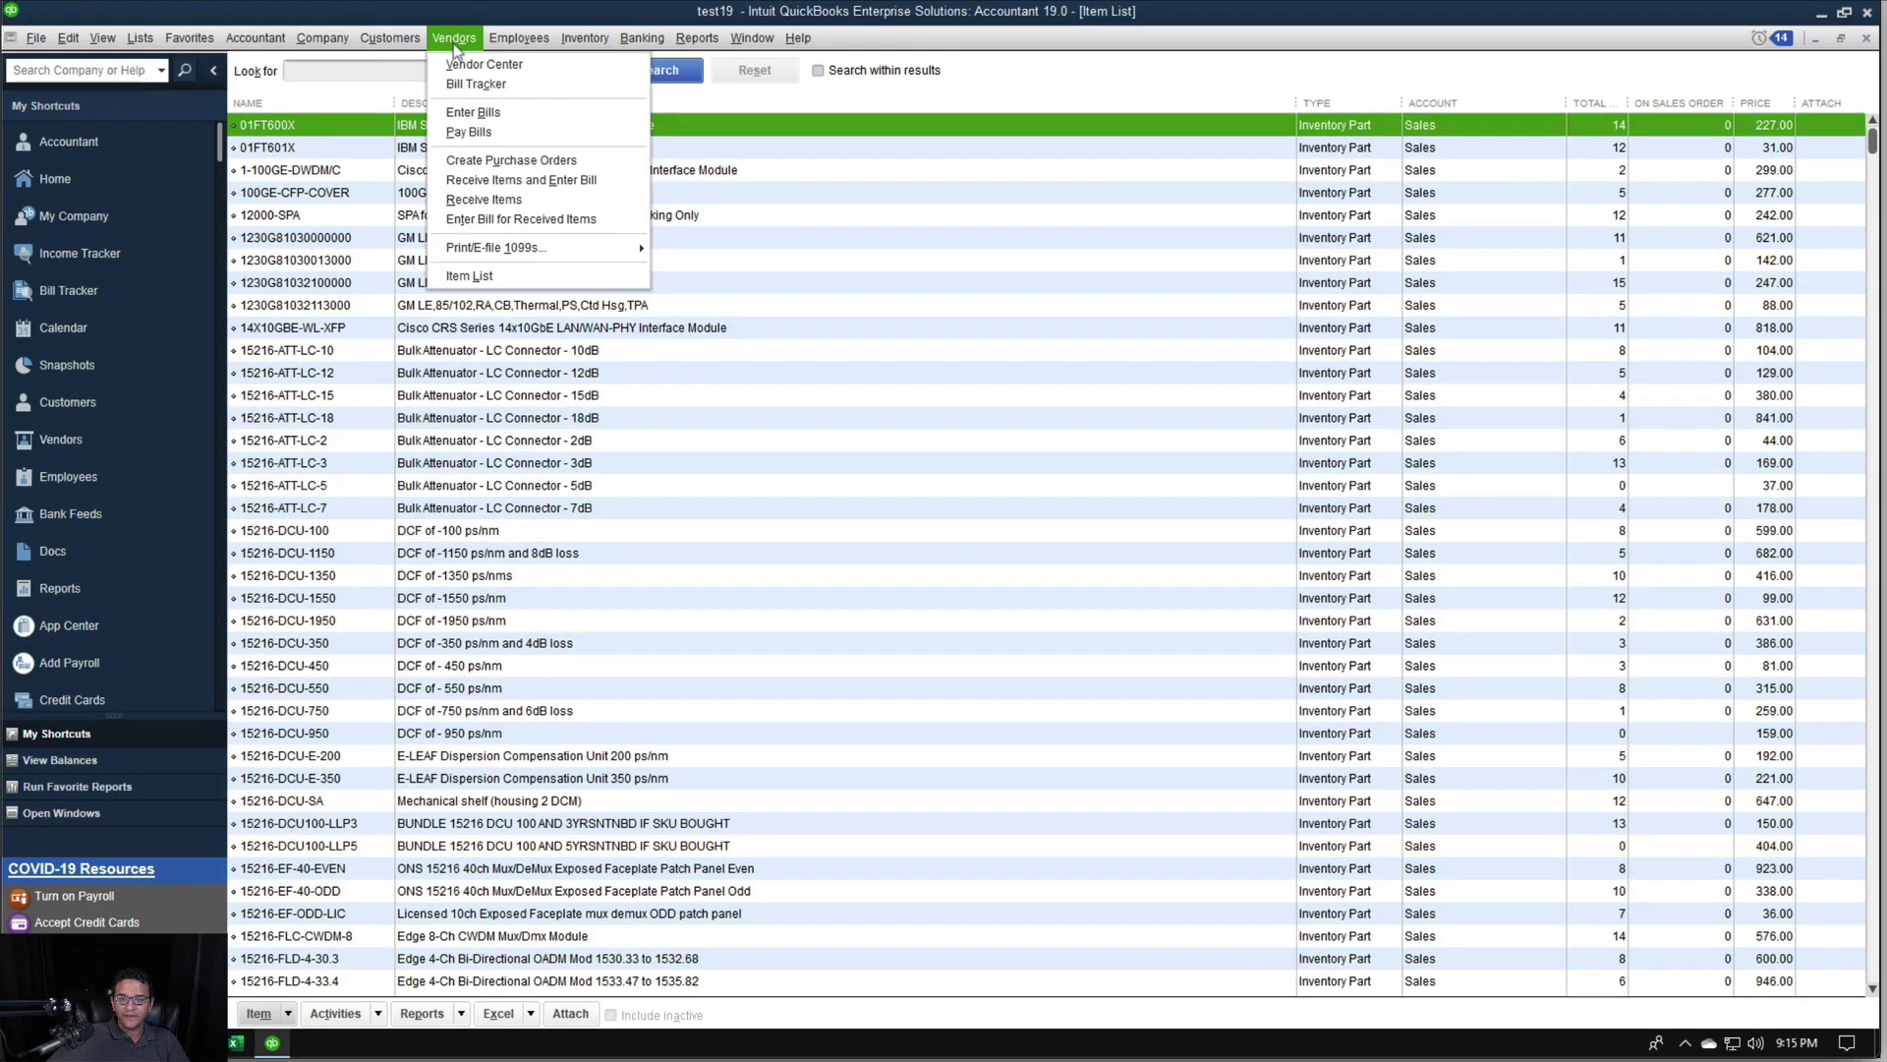
left_click(452, 39)
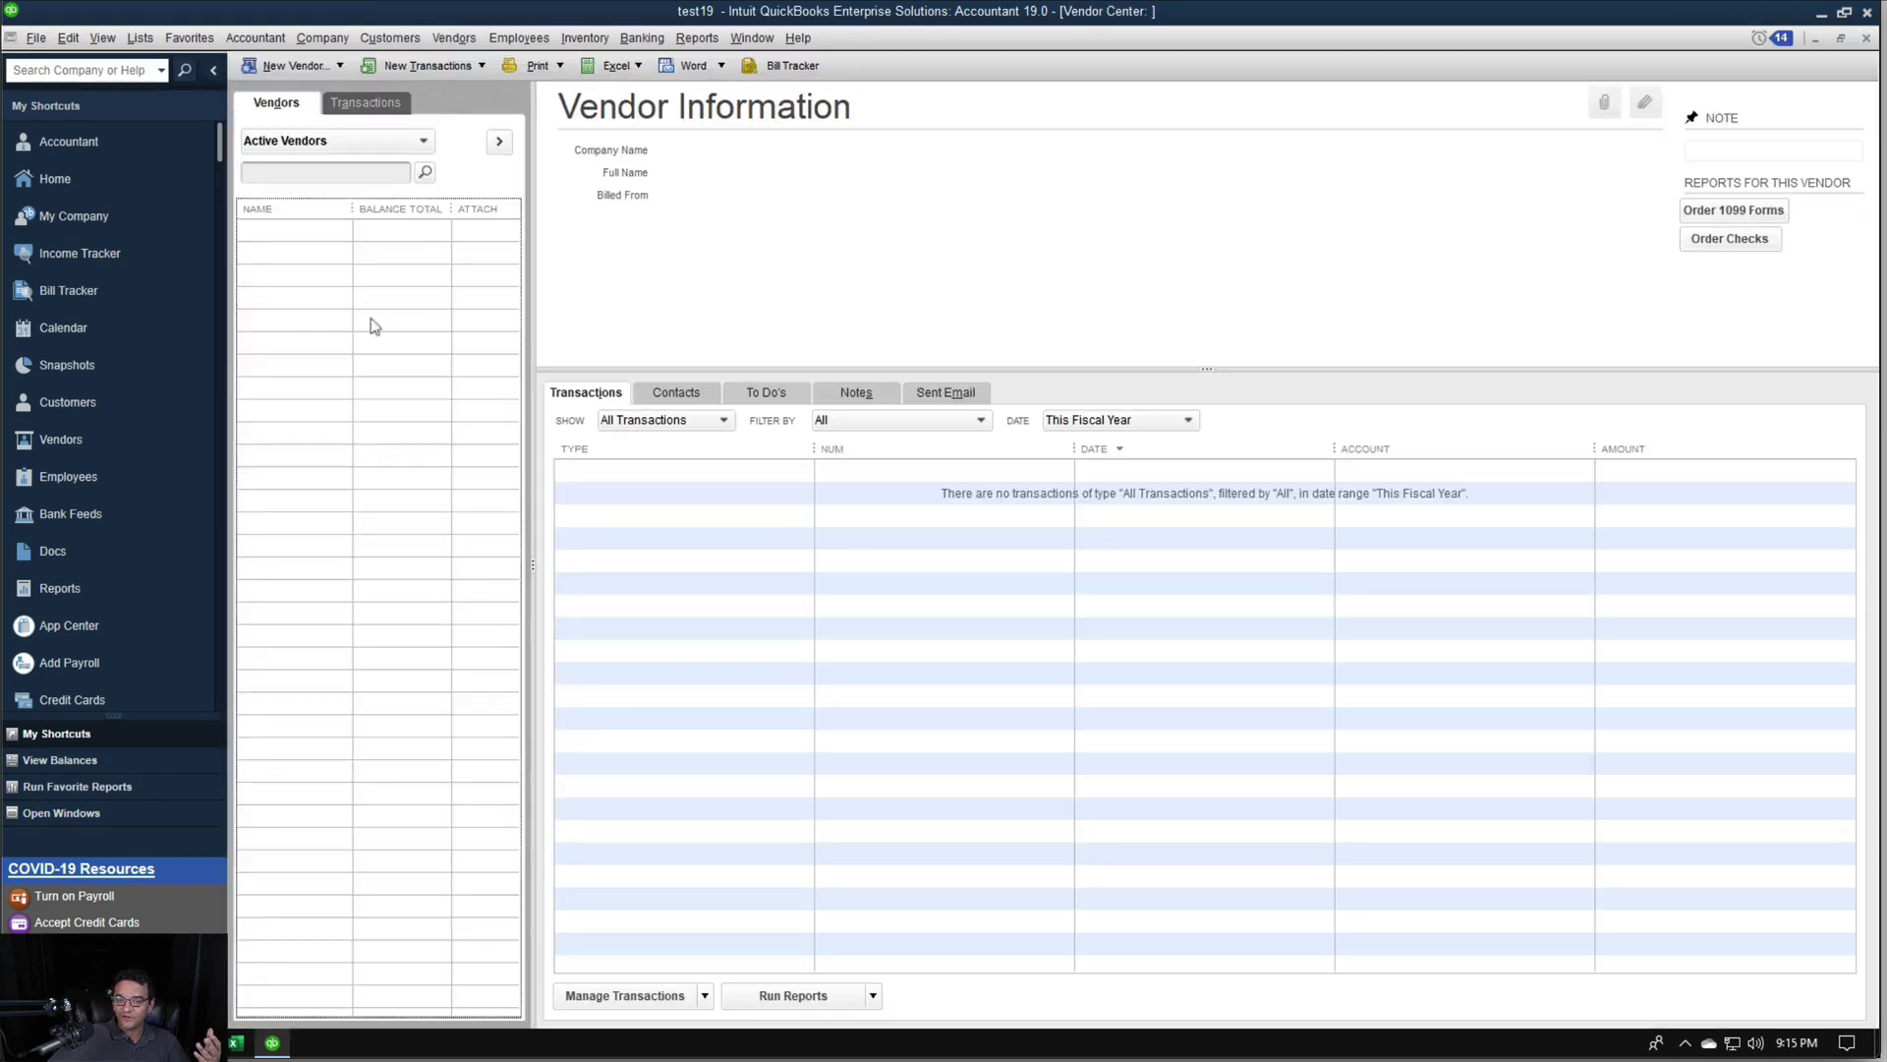
right_click(346, 315)
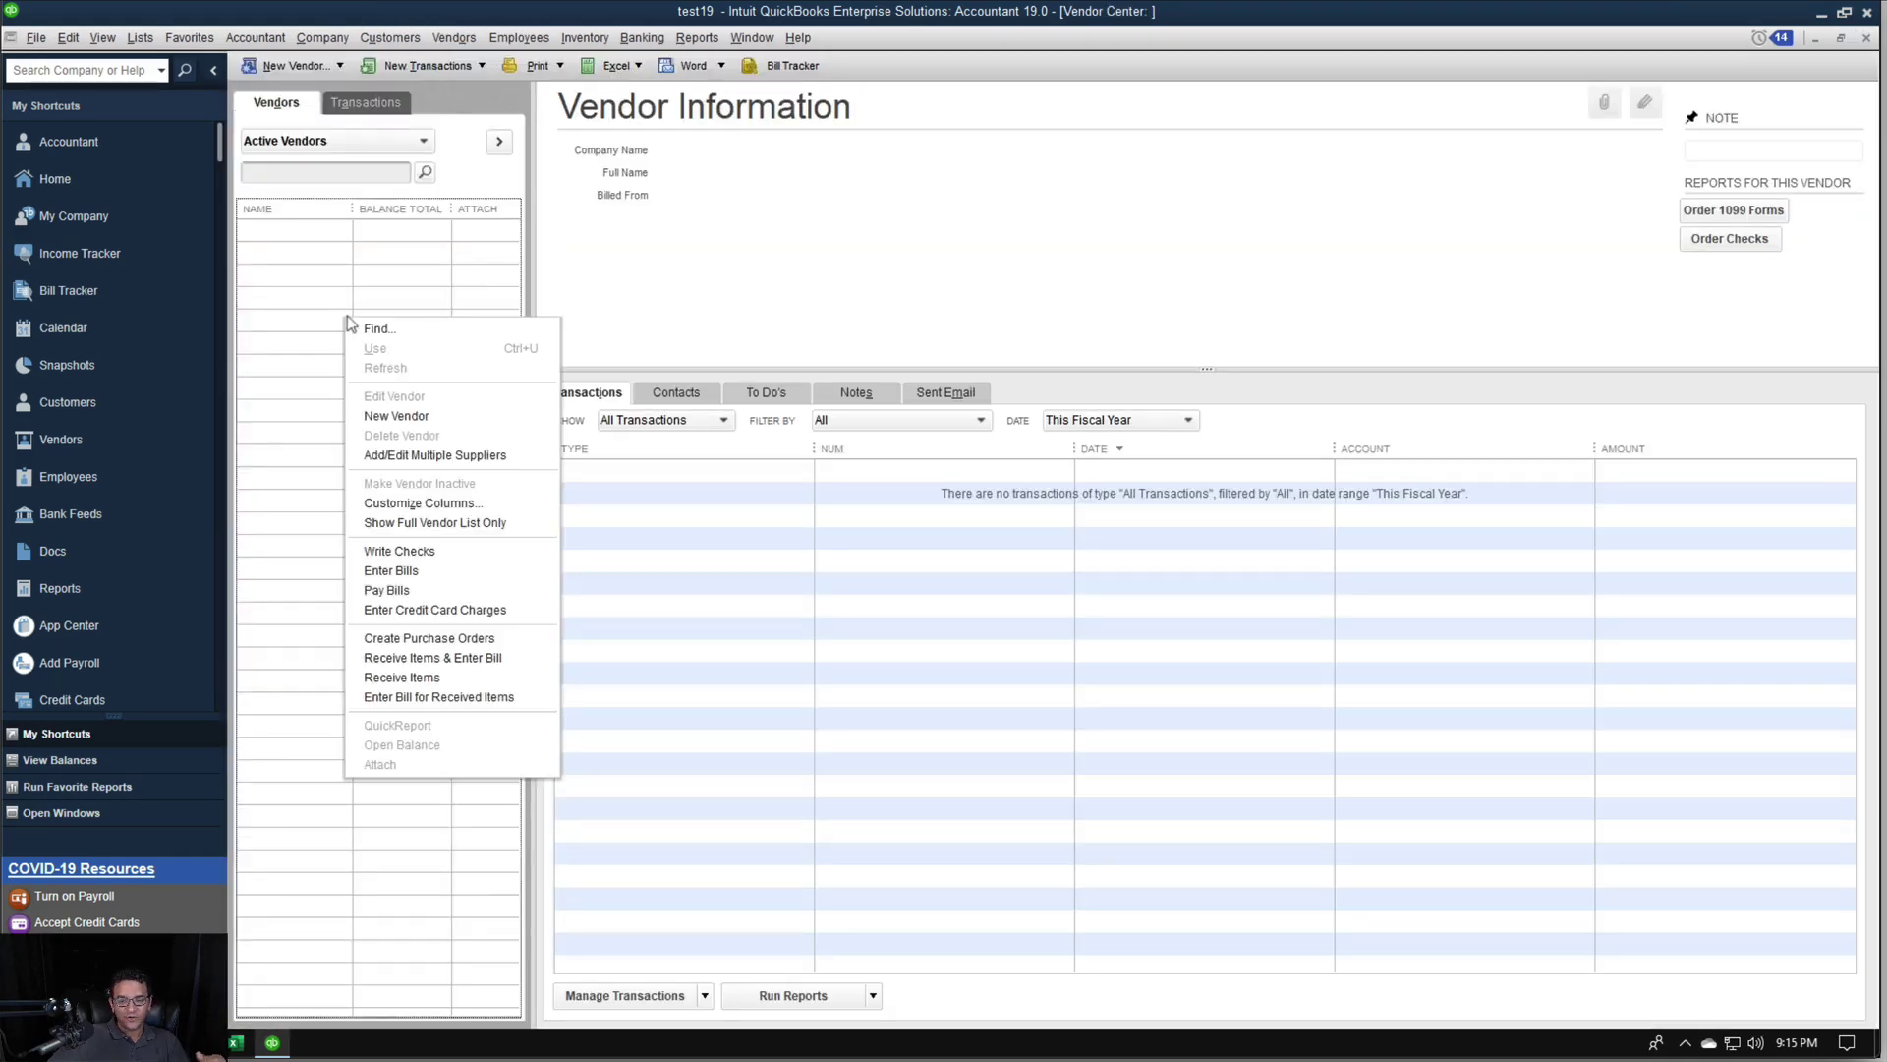
left_click(490, 418)
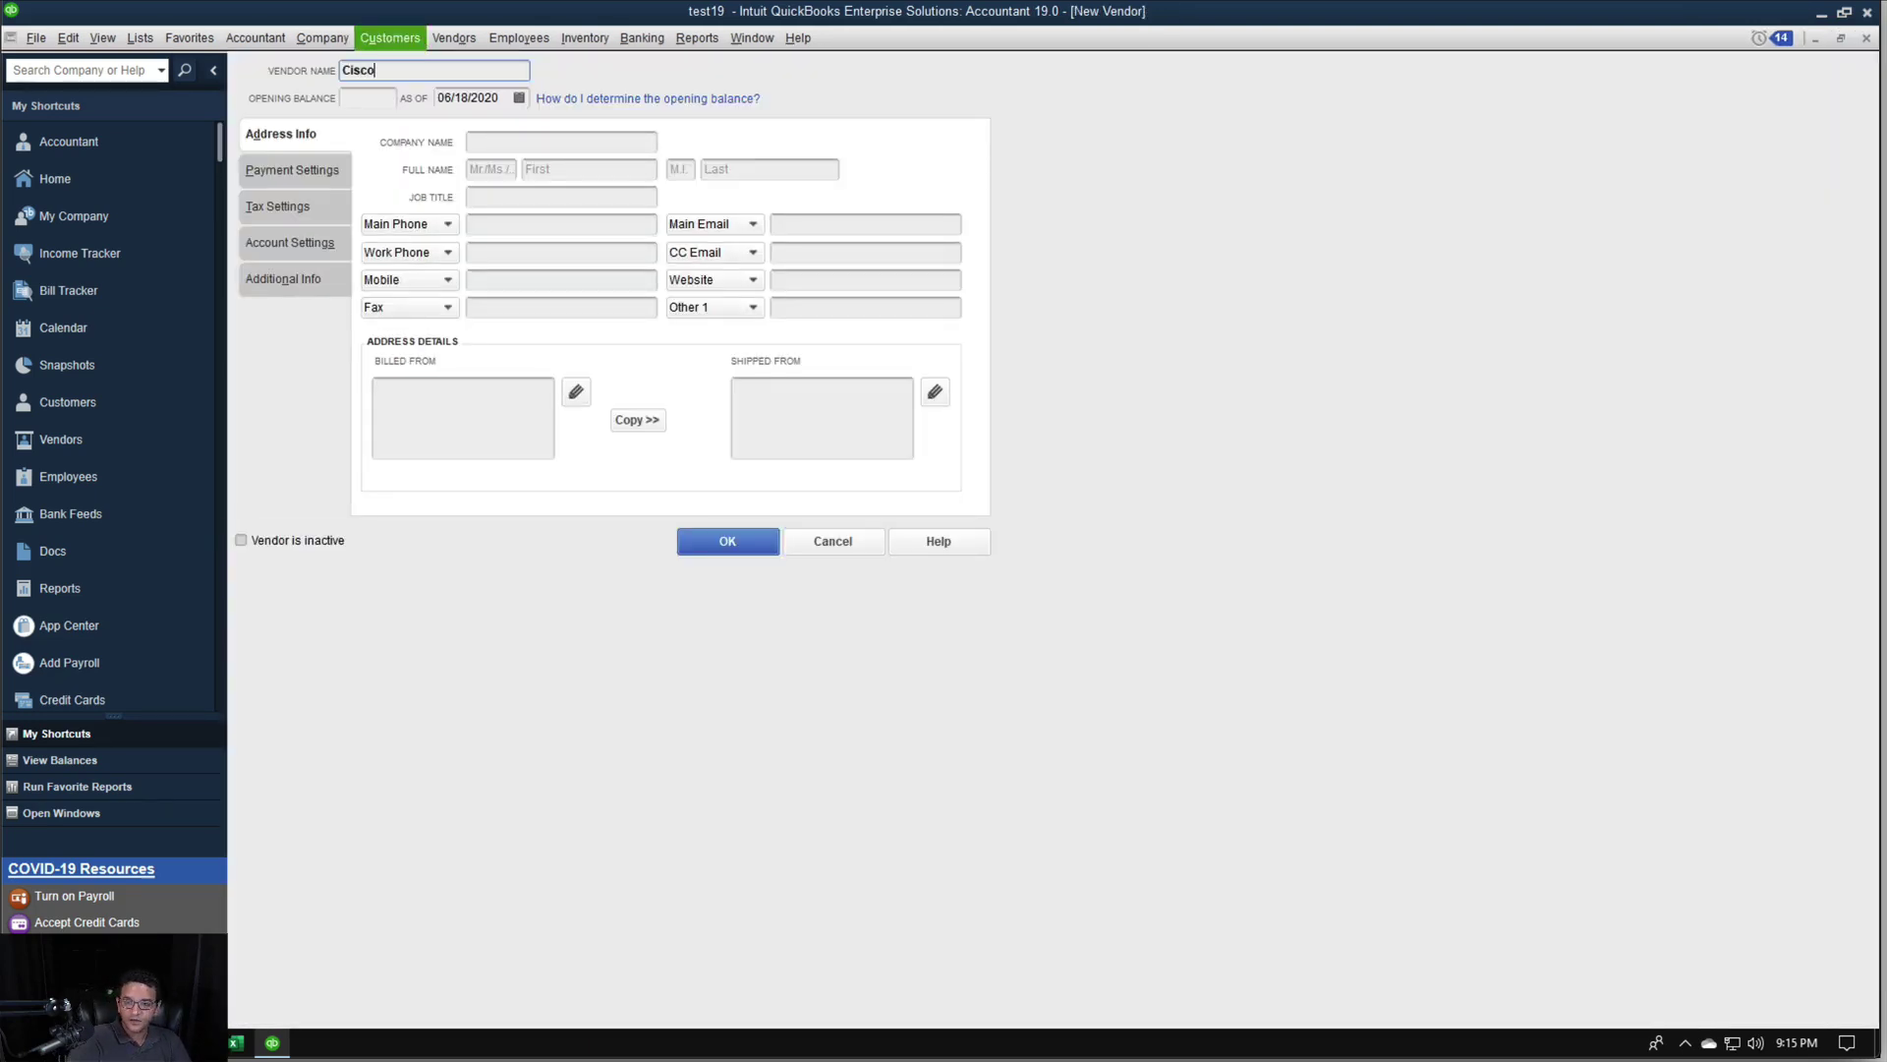
key("Return")
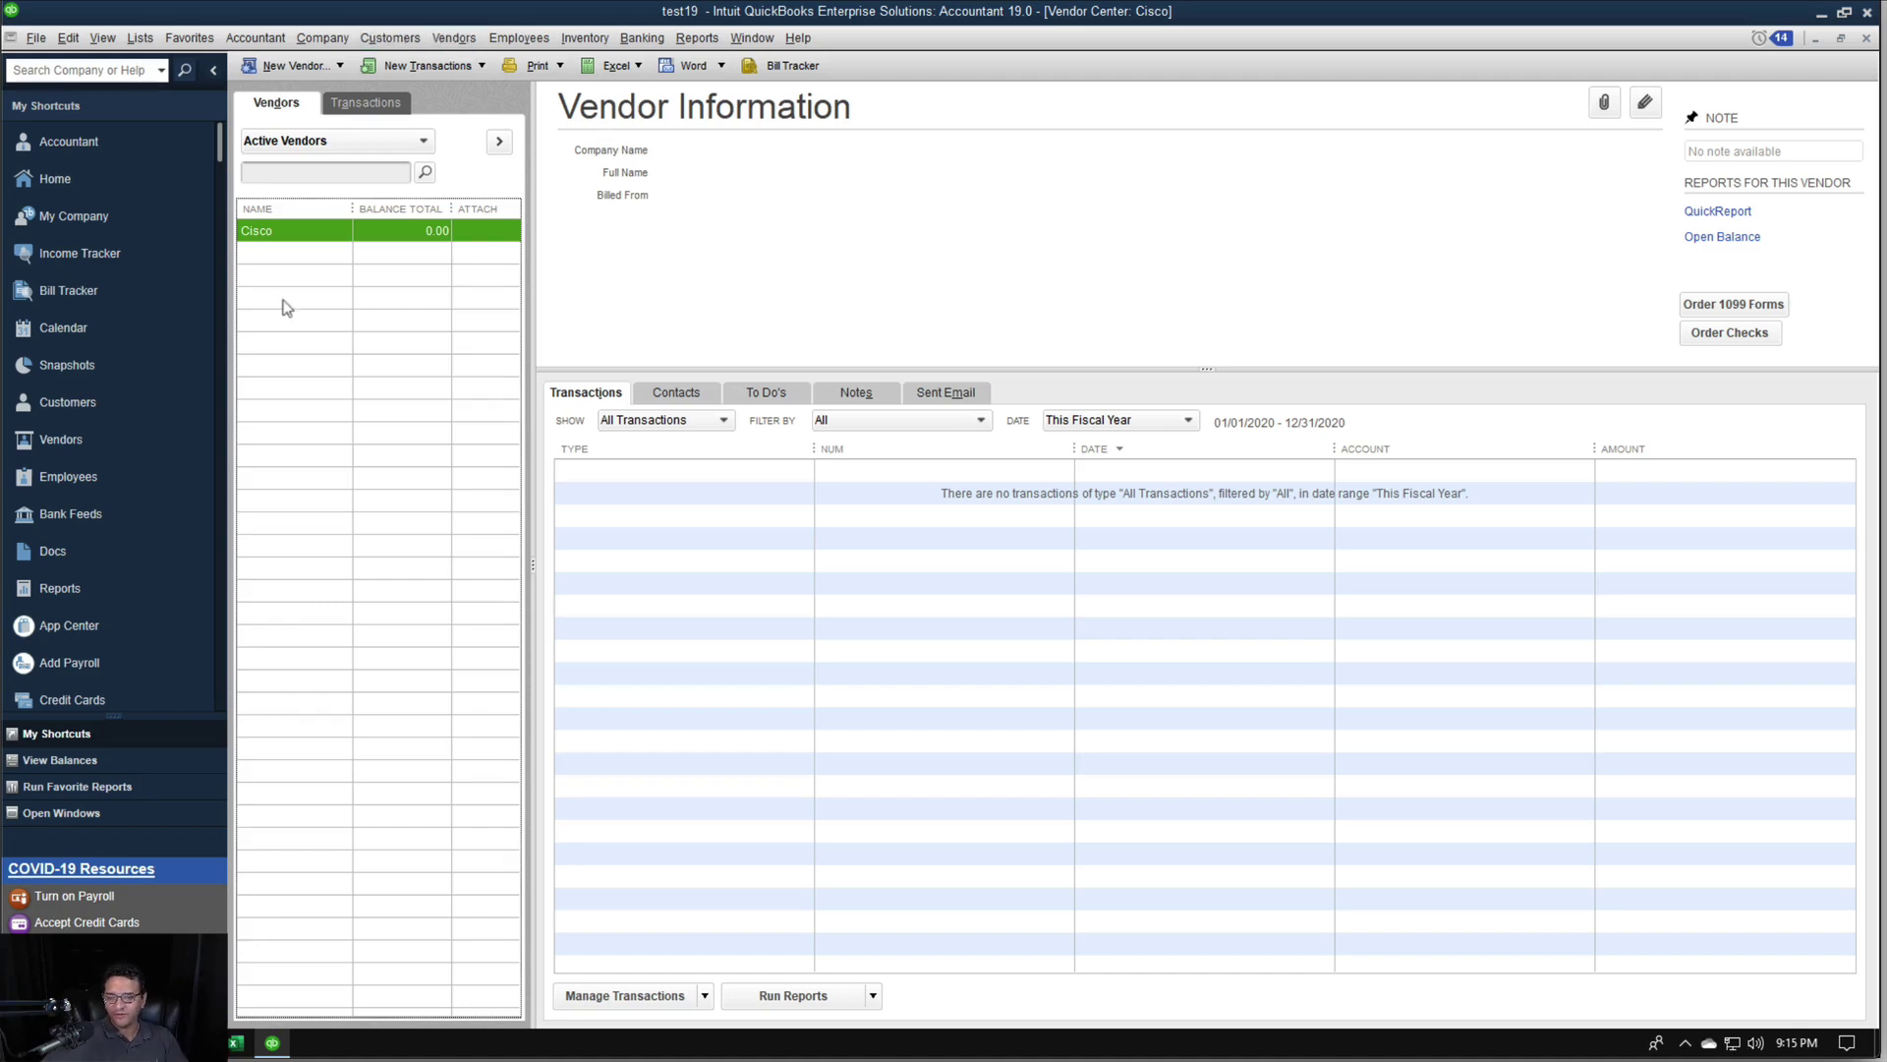
key("Escape")
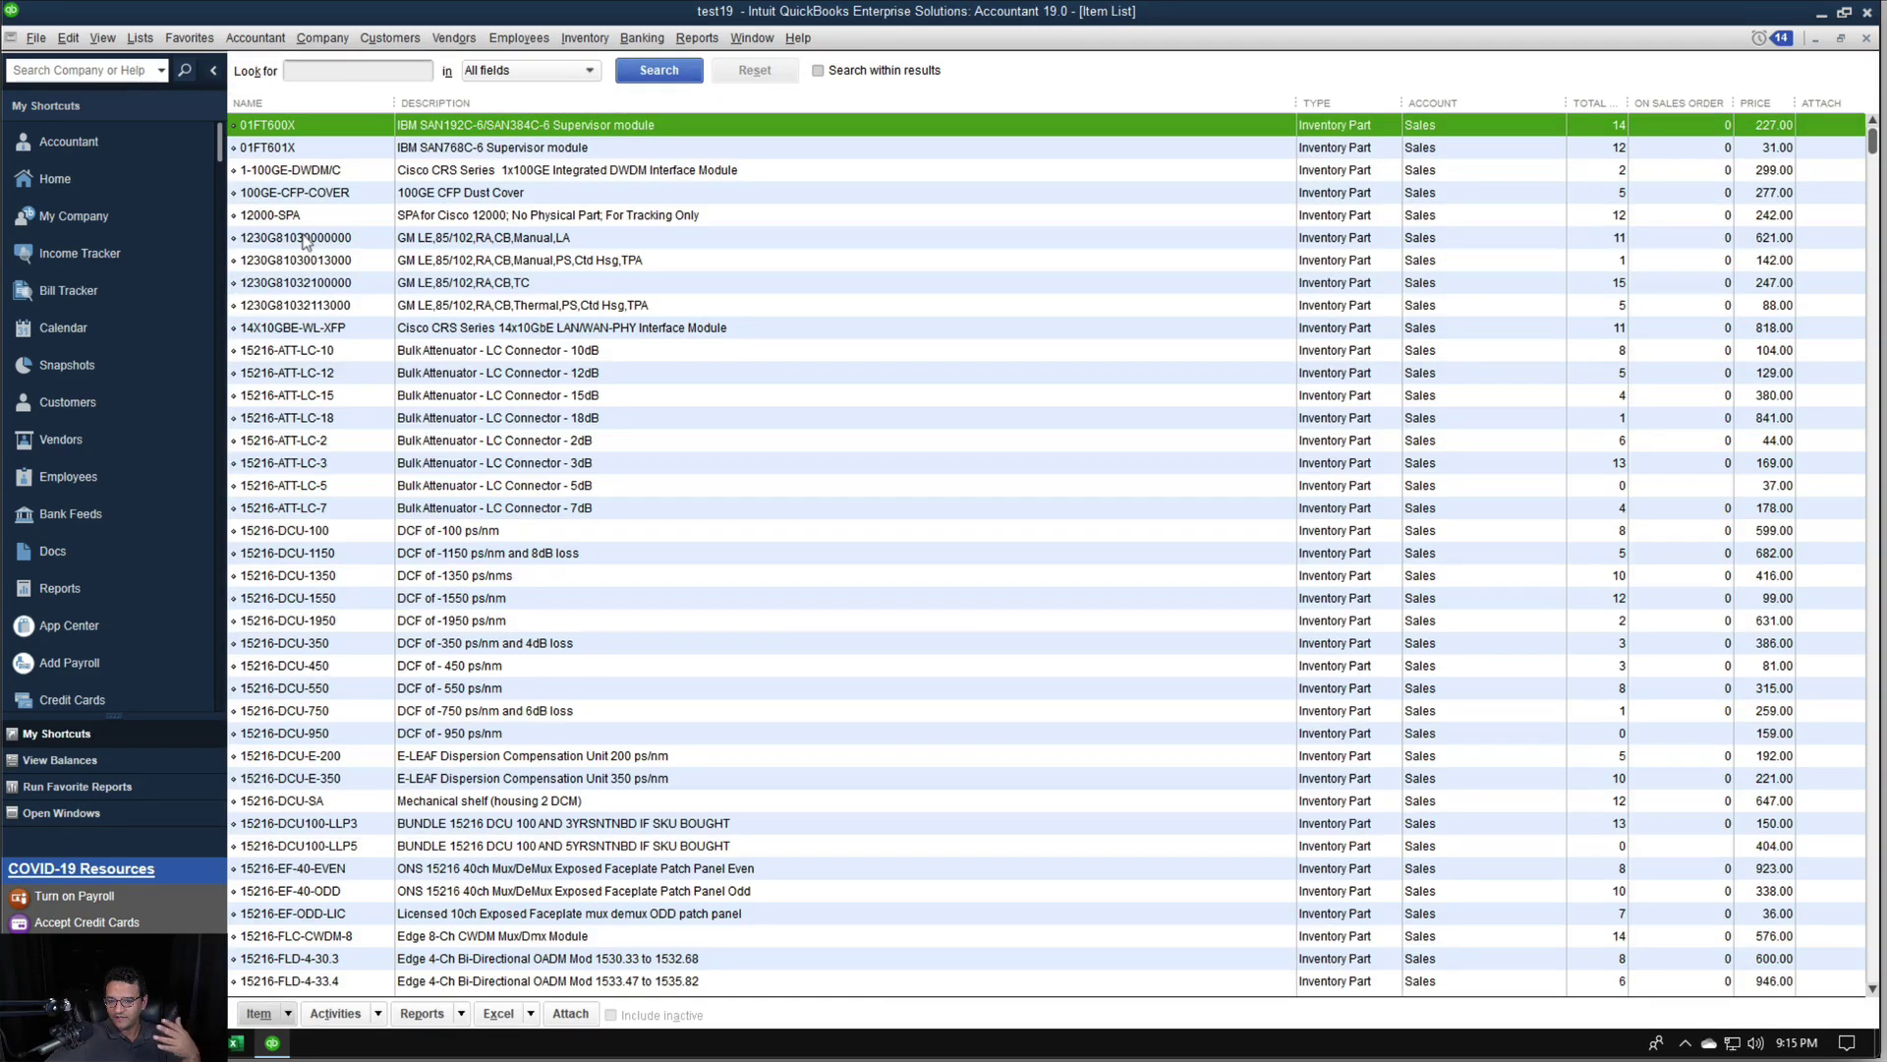
Start an Advanced Import of Excel data and select items2.csv from the desktop as the import file
left_click(40, 40)
left_click(113, 258)
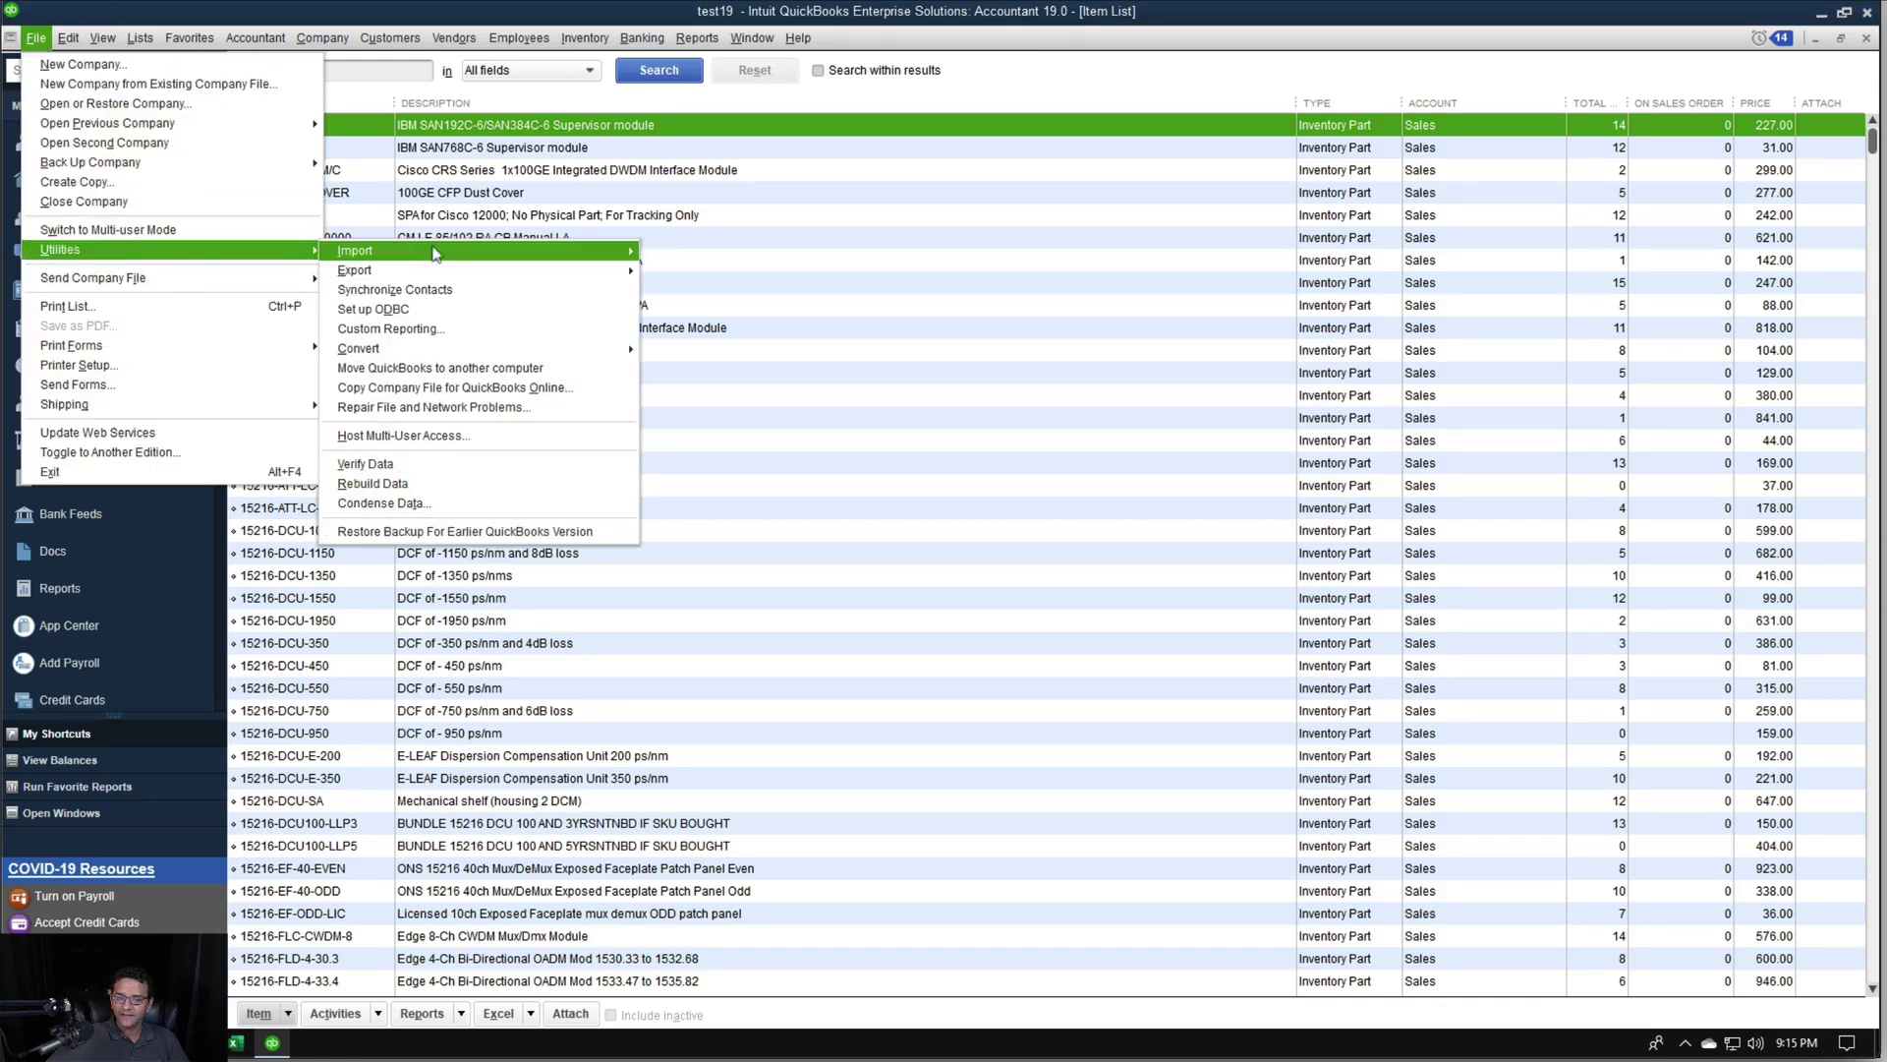
mouse_move(491, 251)
left_click(712, 255)
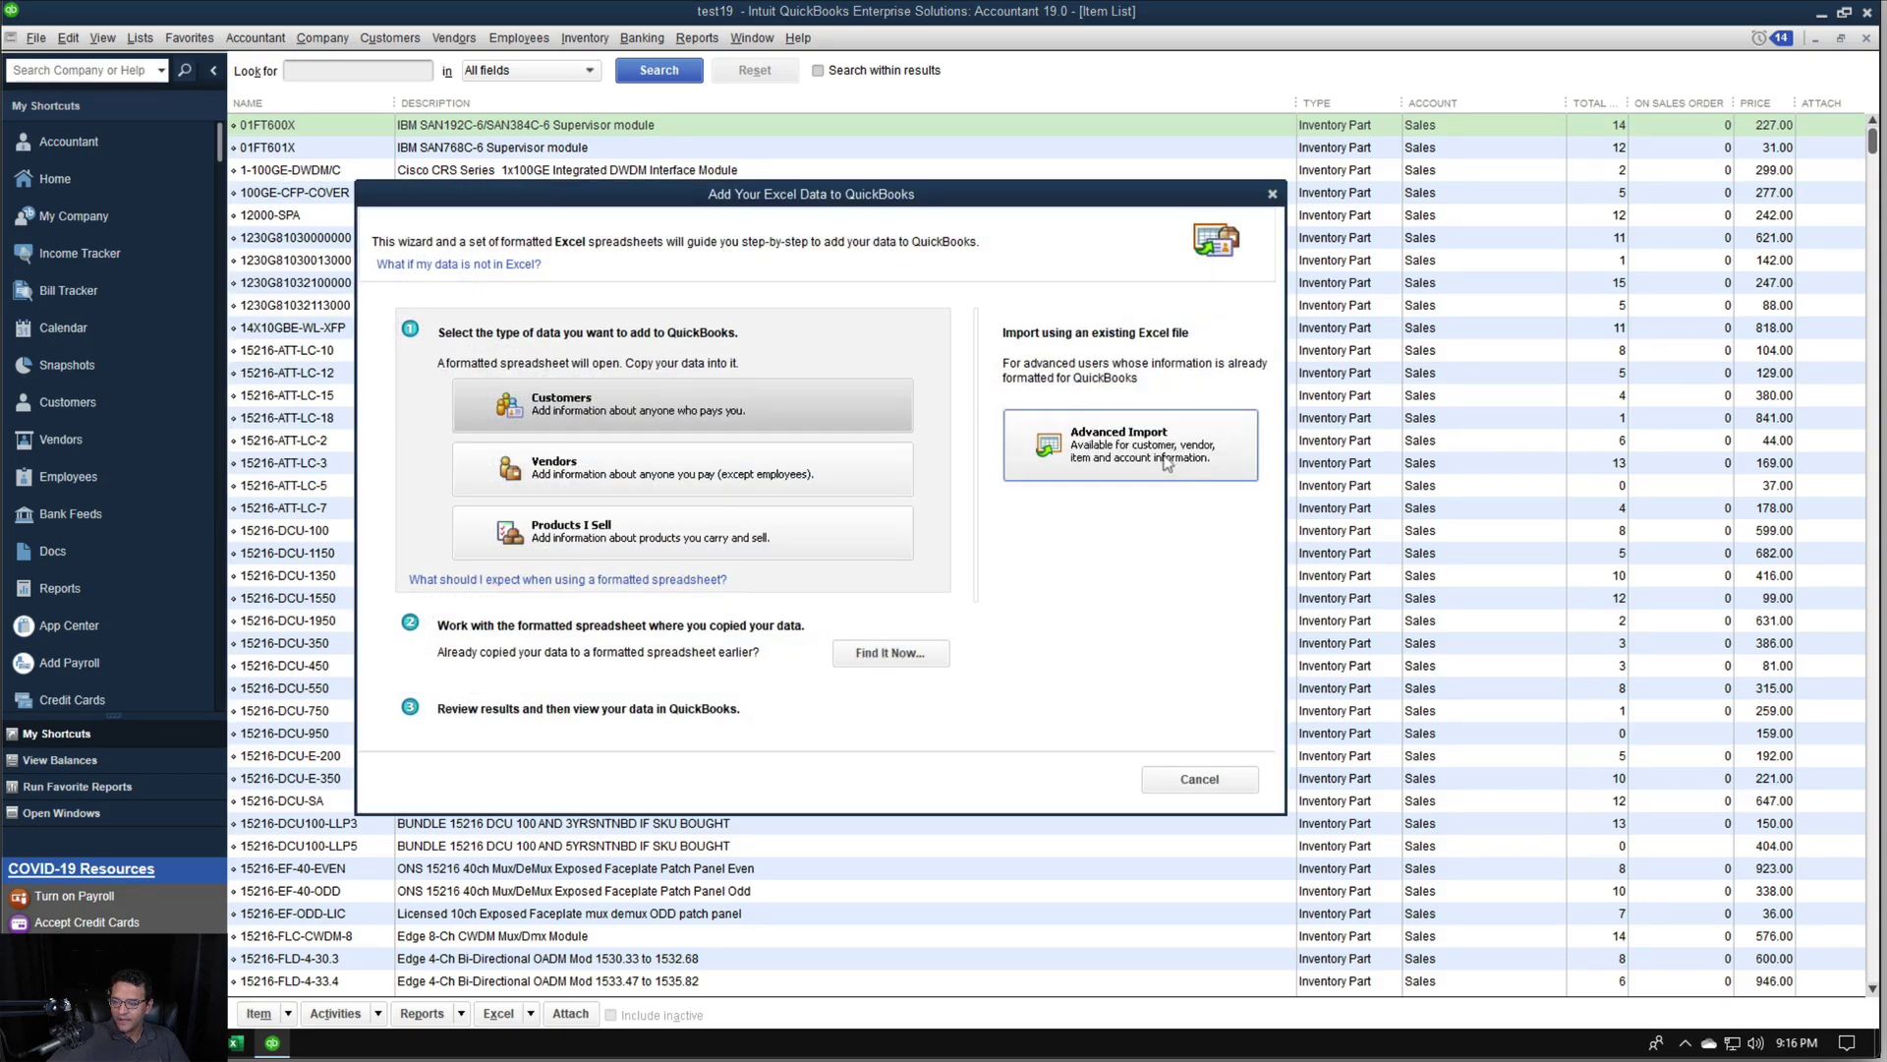
left_click(1165, 464)
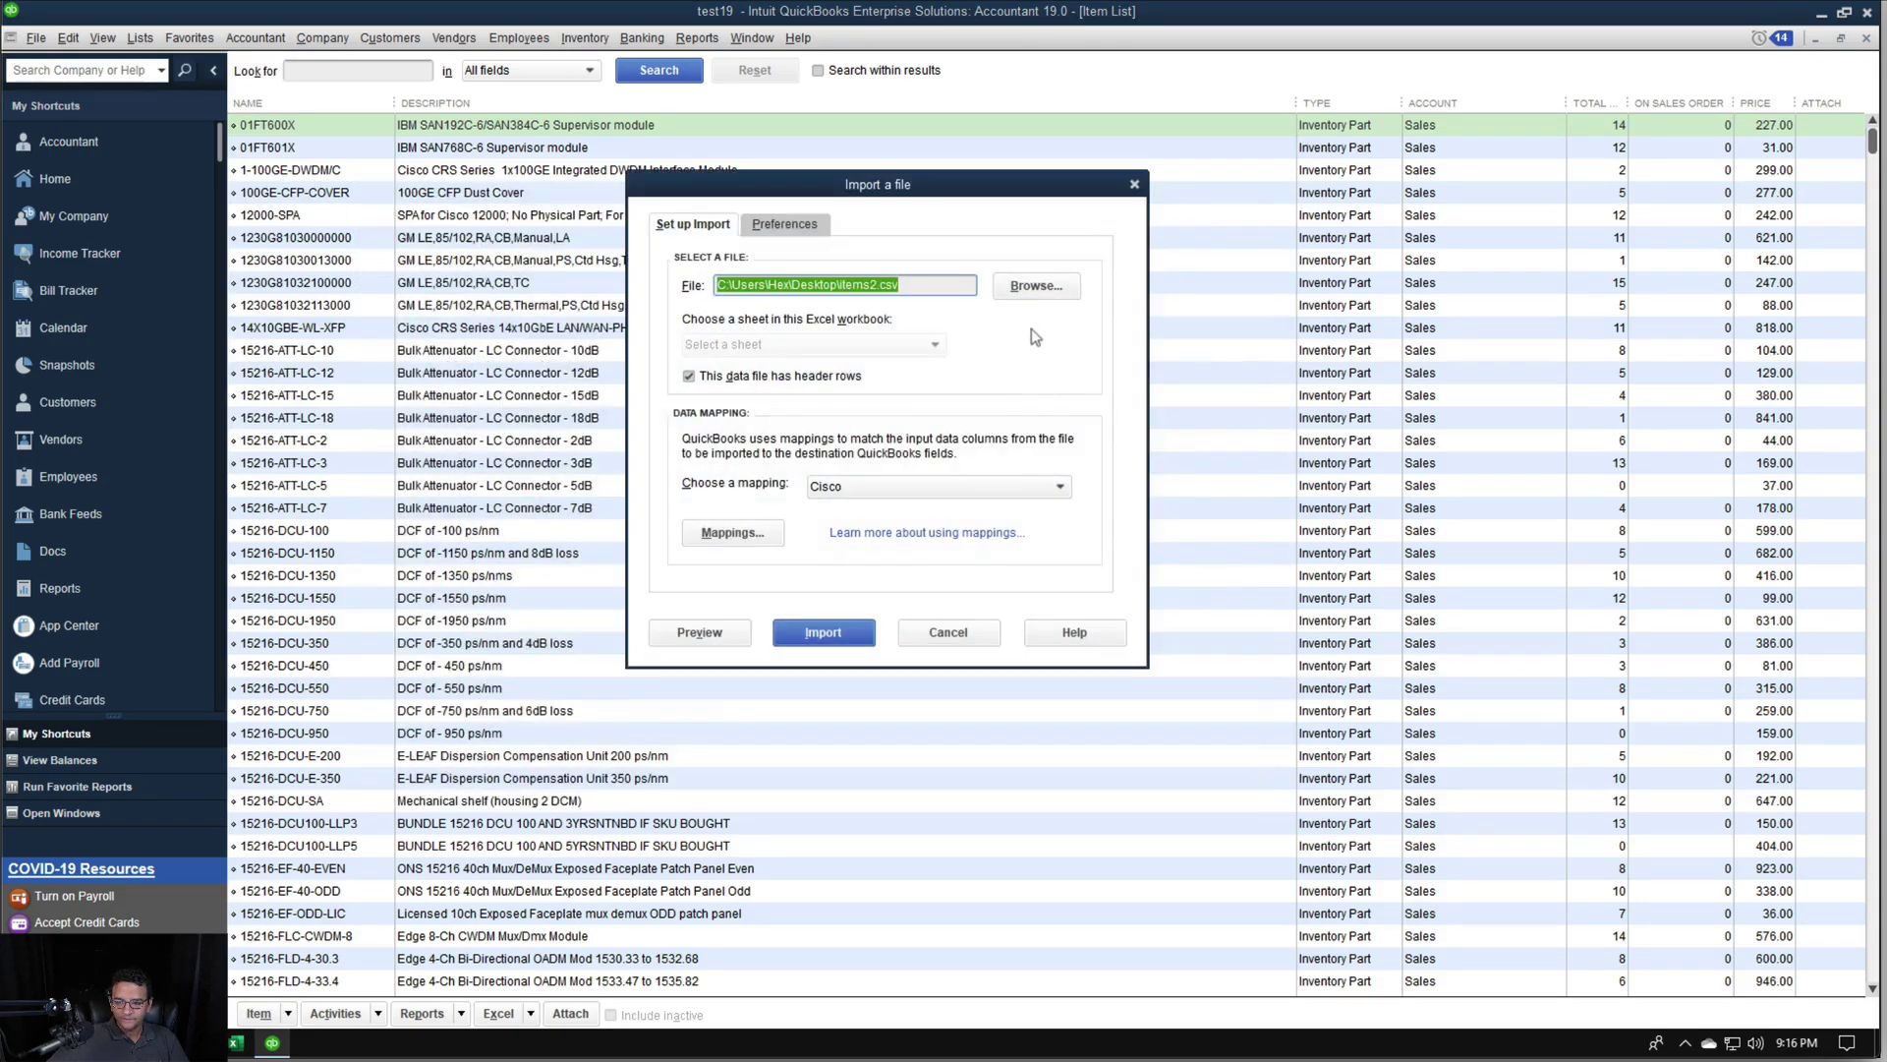
left_click(1036, 289)
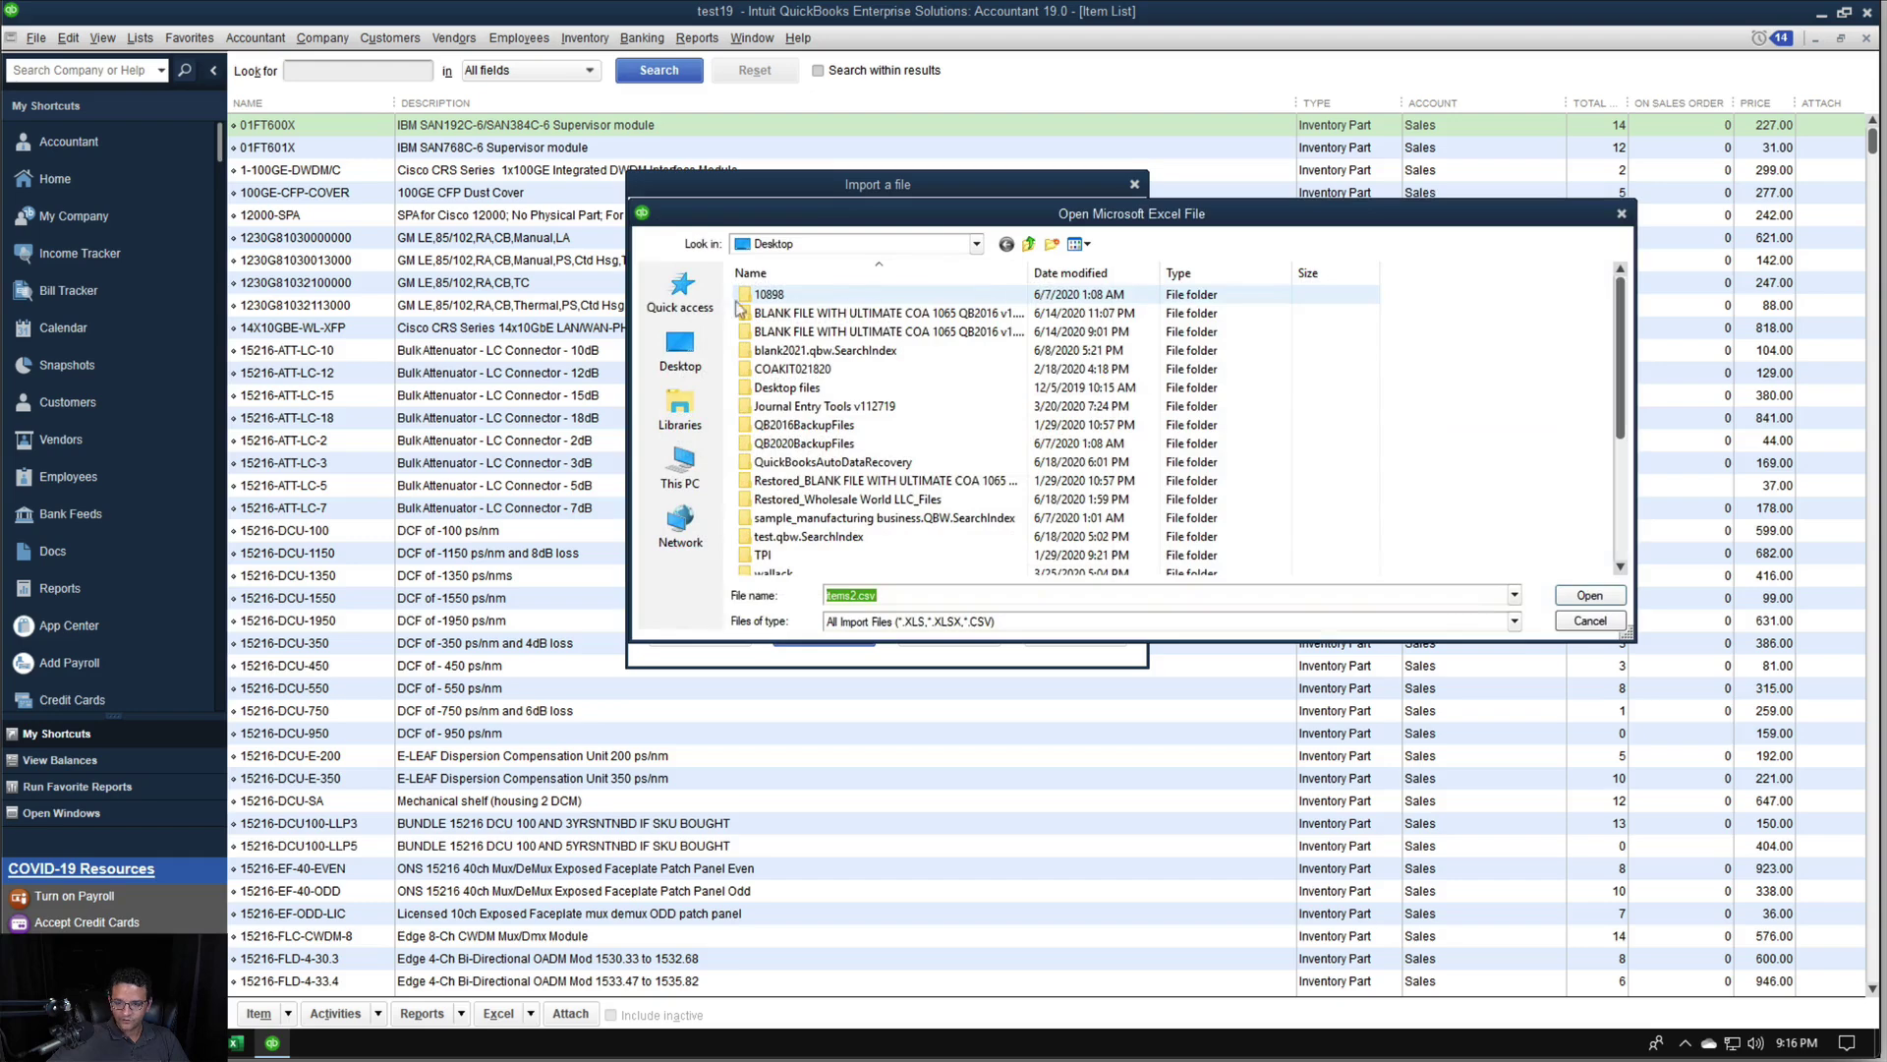
left_click(782, 294)
left_click(1578, 596)
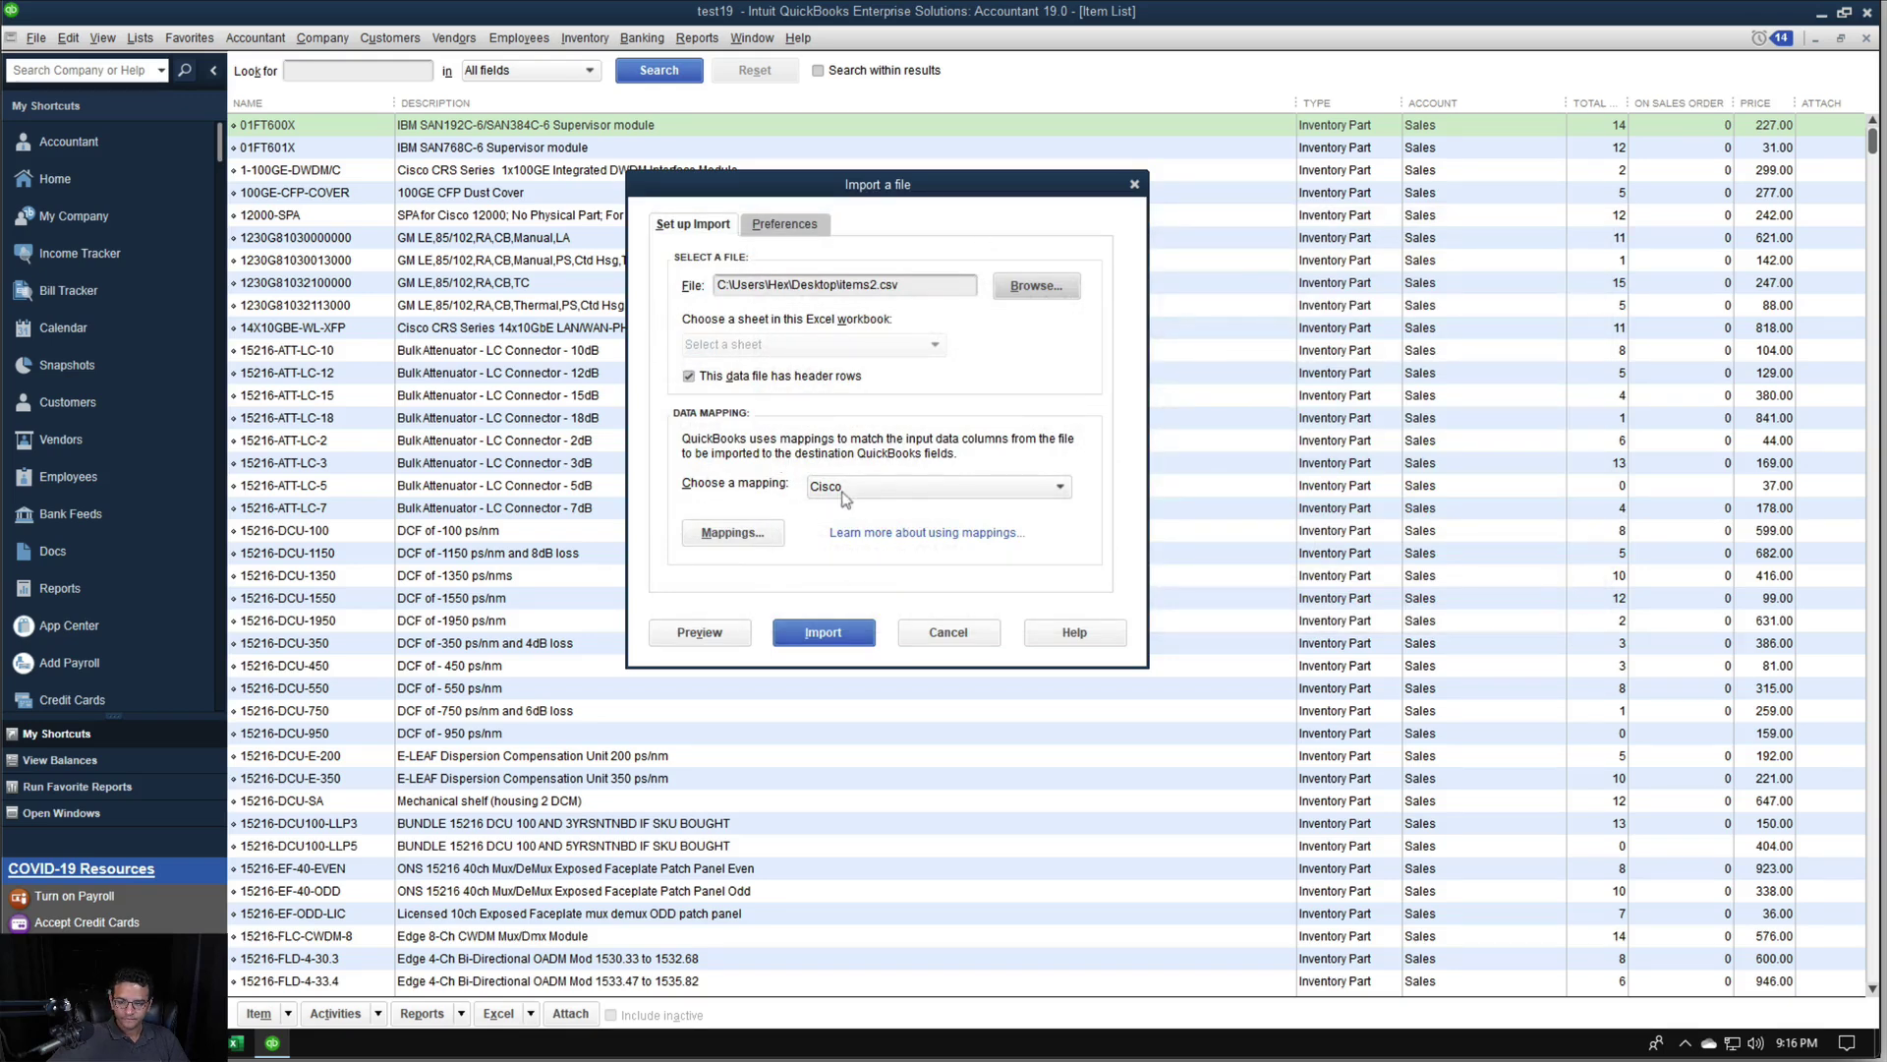
Map the Preferred Vendor field to the Preferred Vendor column in the Cisco mapping
left_click(750, 532)
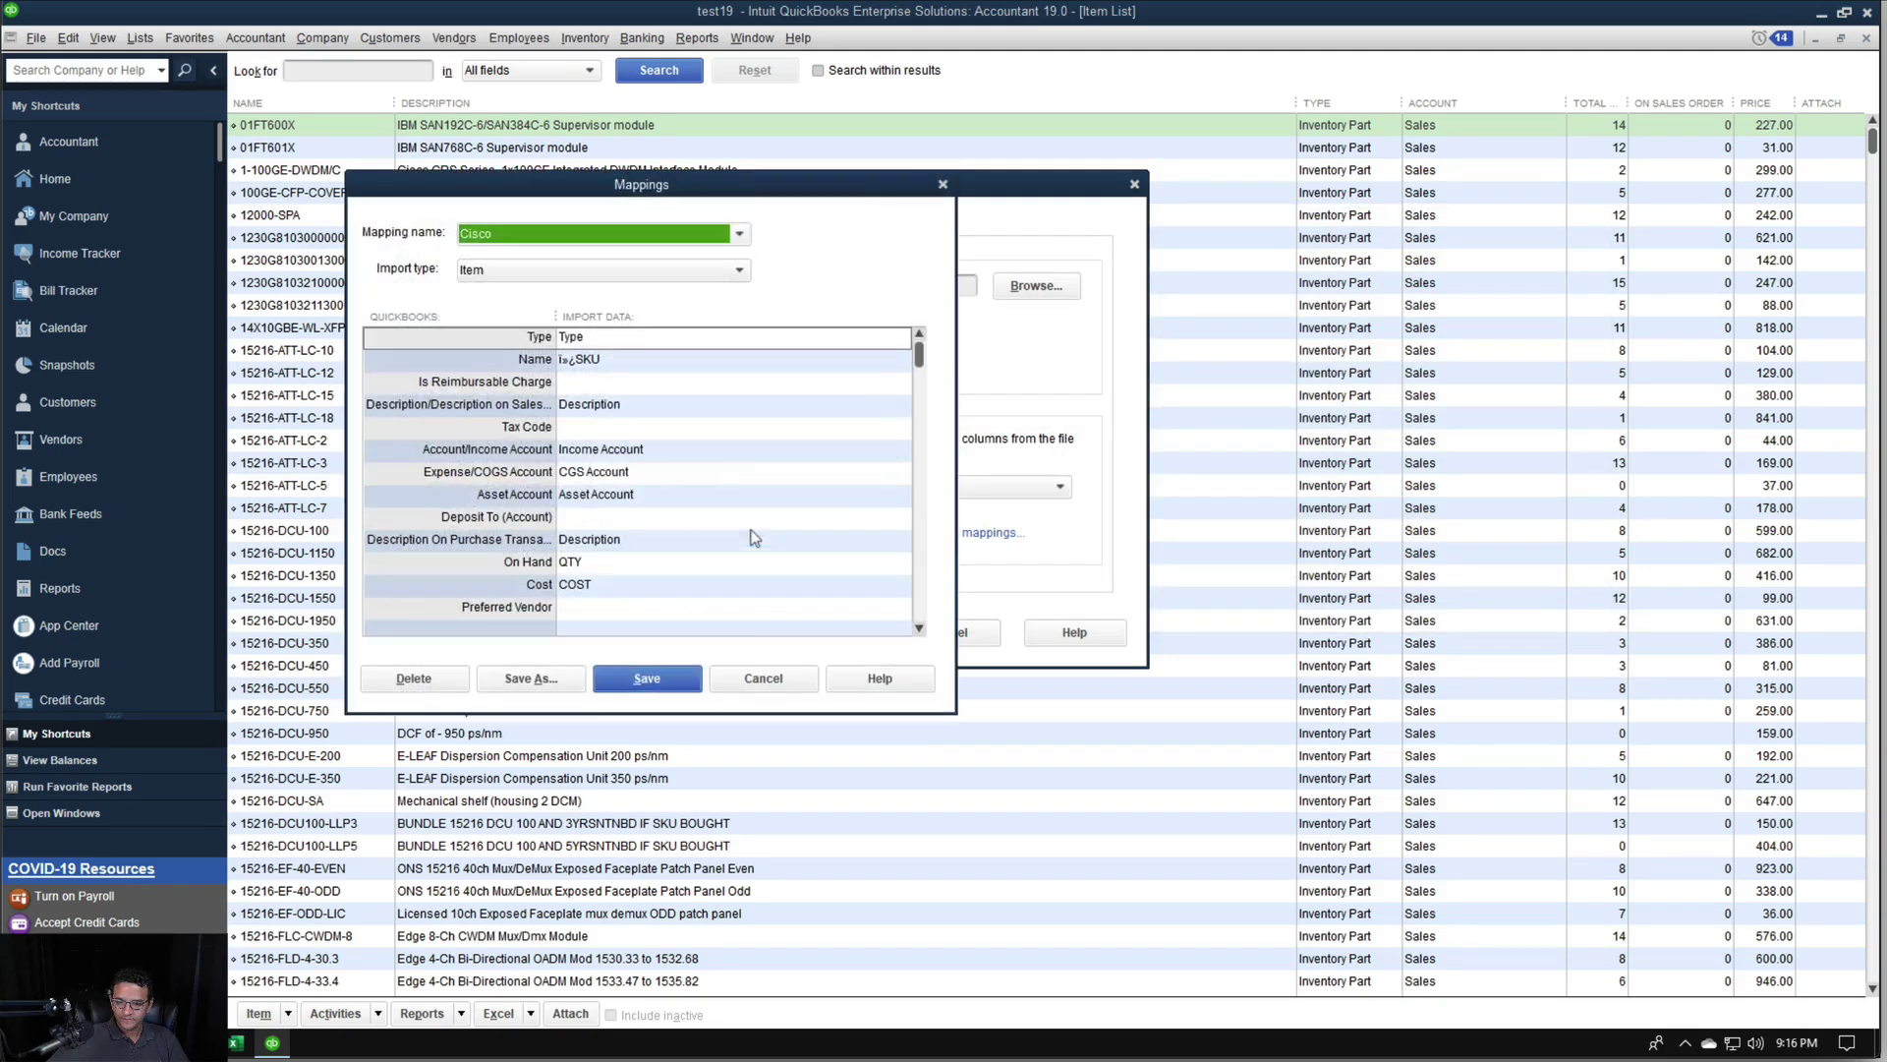
left_click(919, 628)
left_click(919, 628)
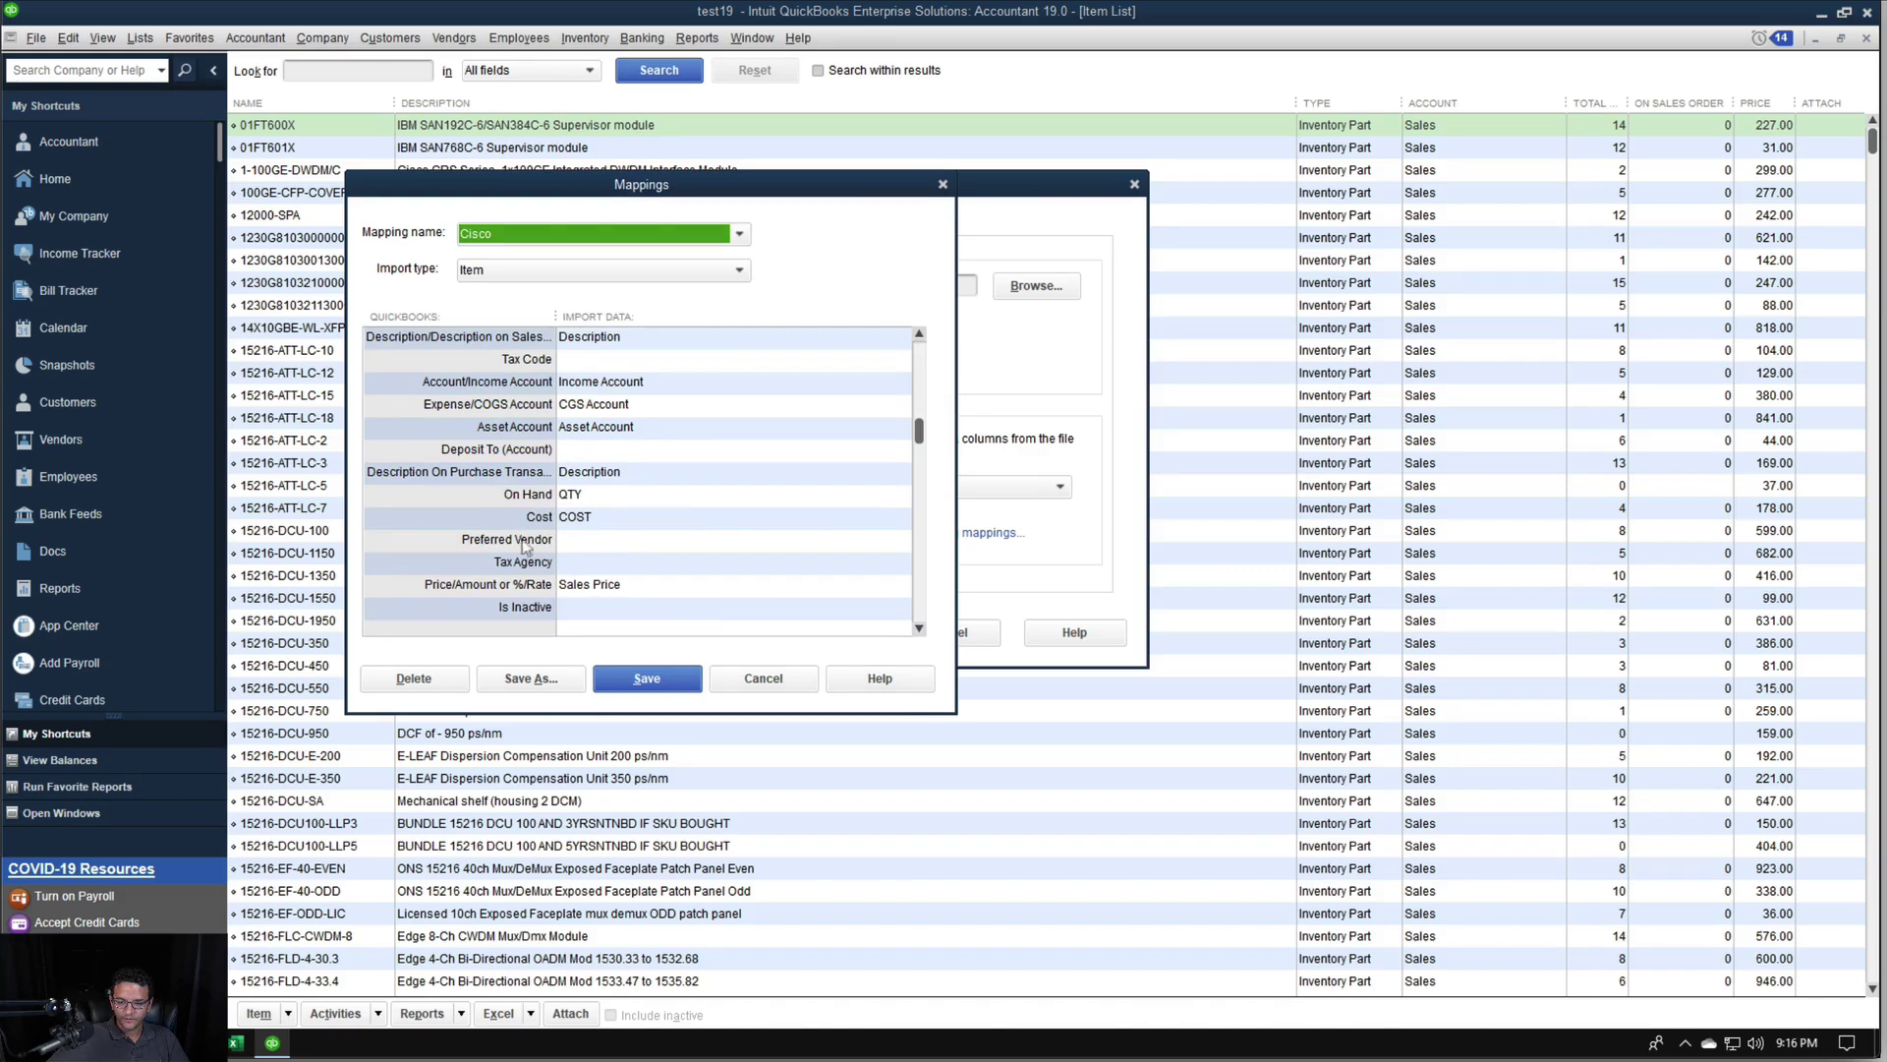
left_click(610, 541)
left_click(613, 541)
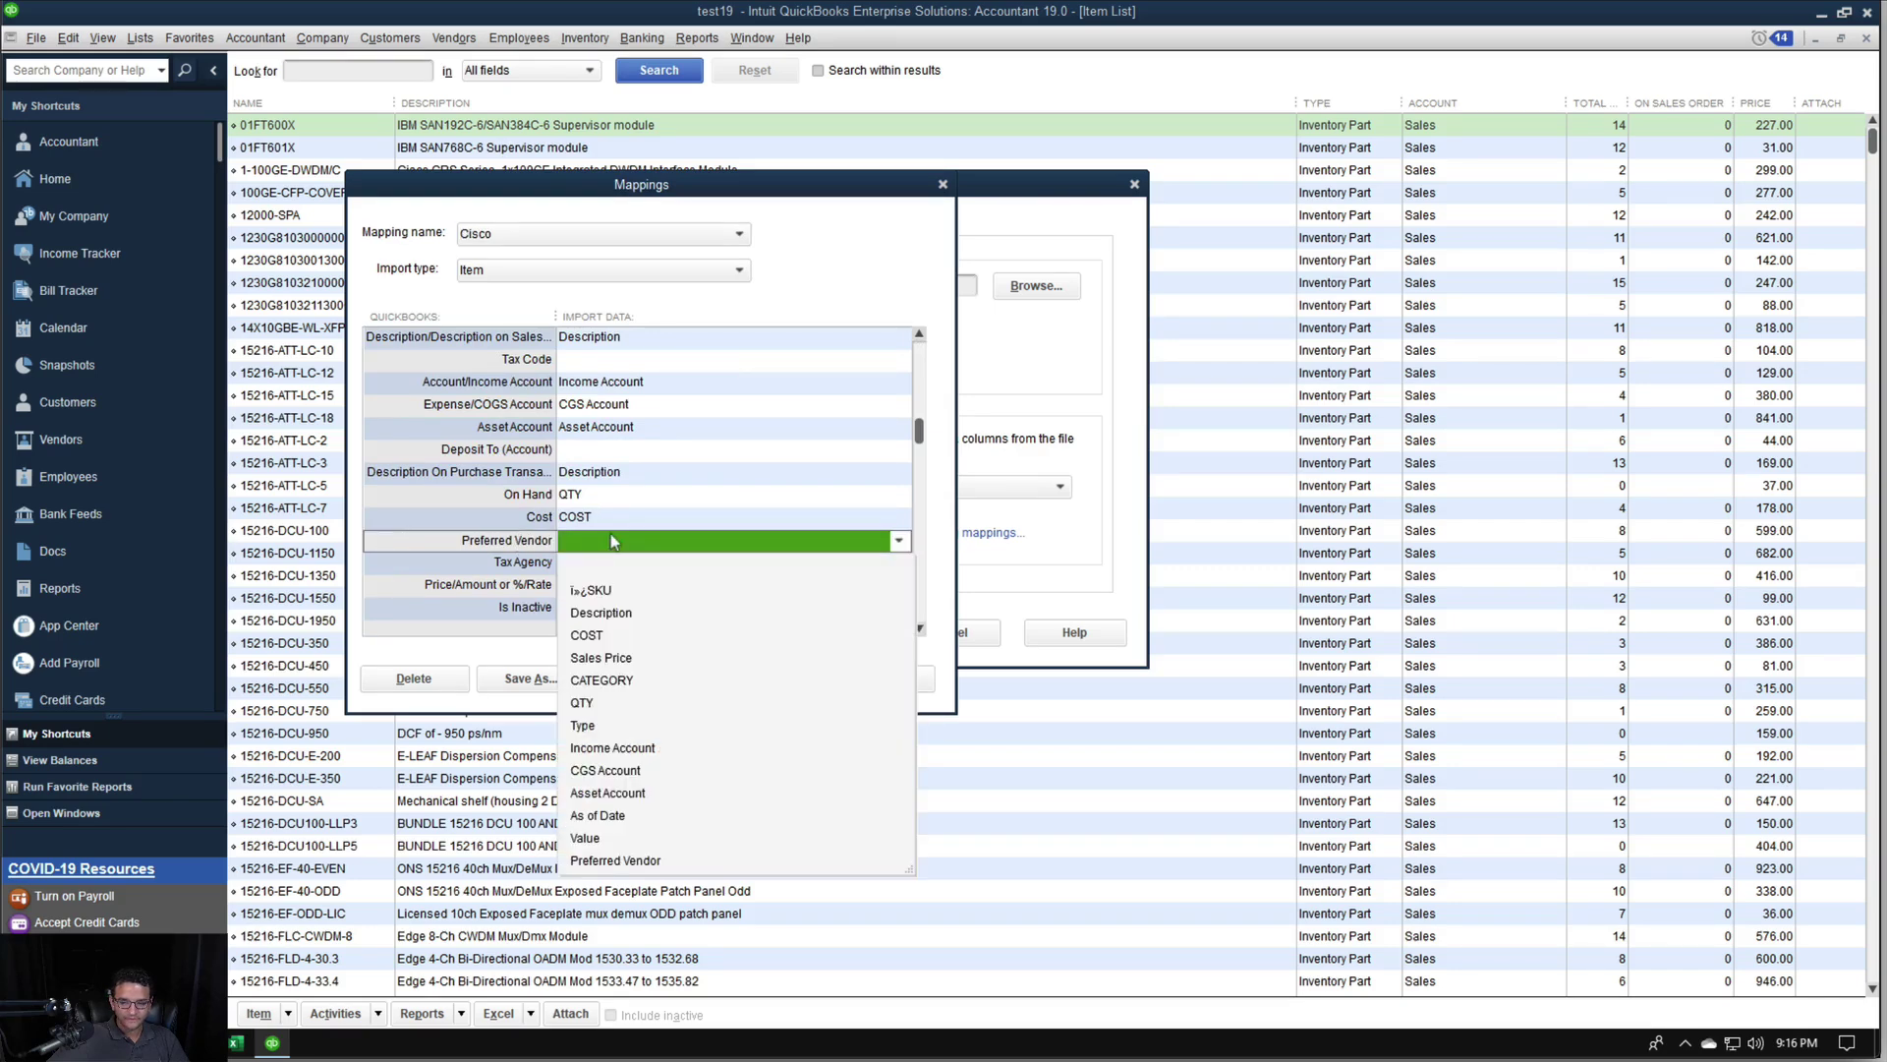
left_click(611, 861)
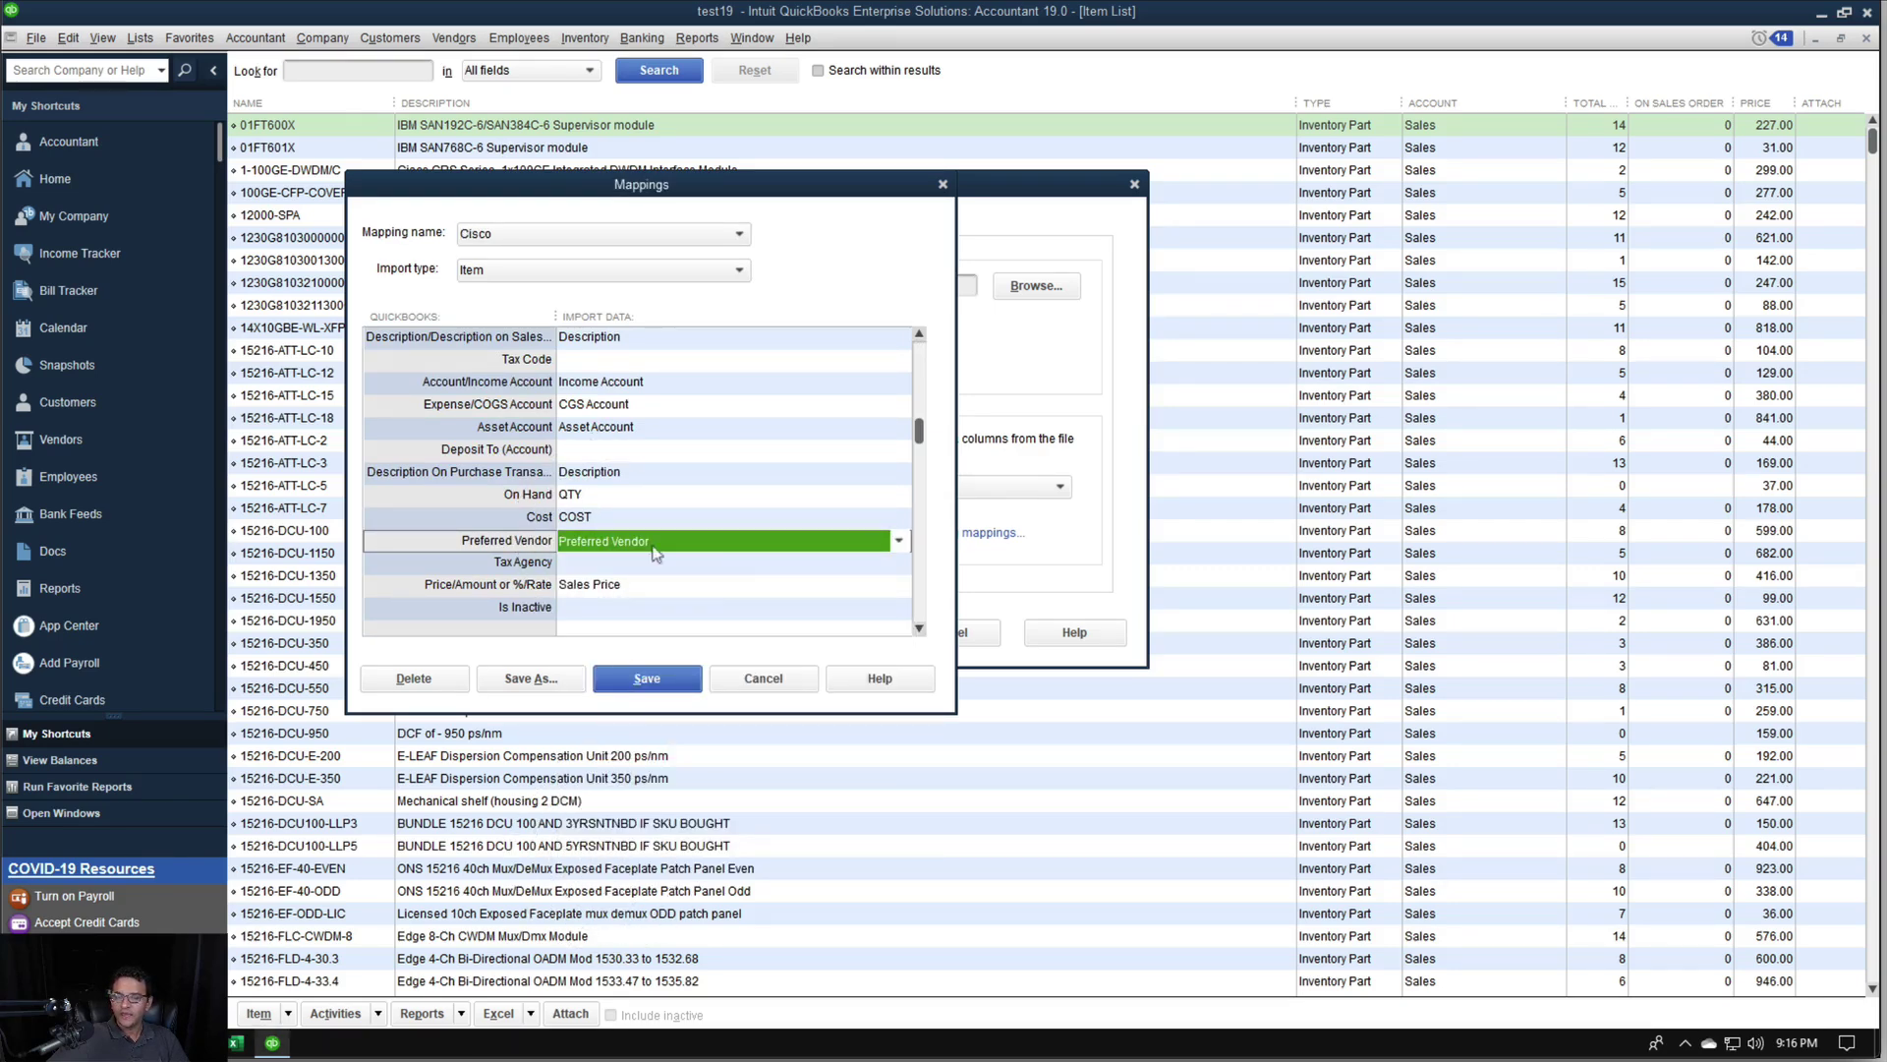
Check the other item fields in the Cisco mapping, leave Reorder Point unmapped, and save the mapping
left_click(617, 362)
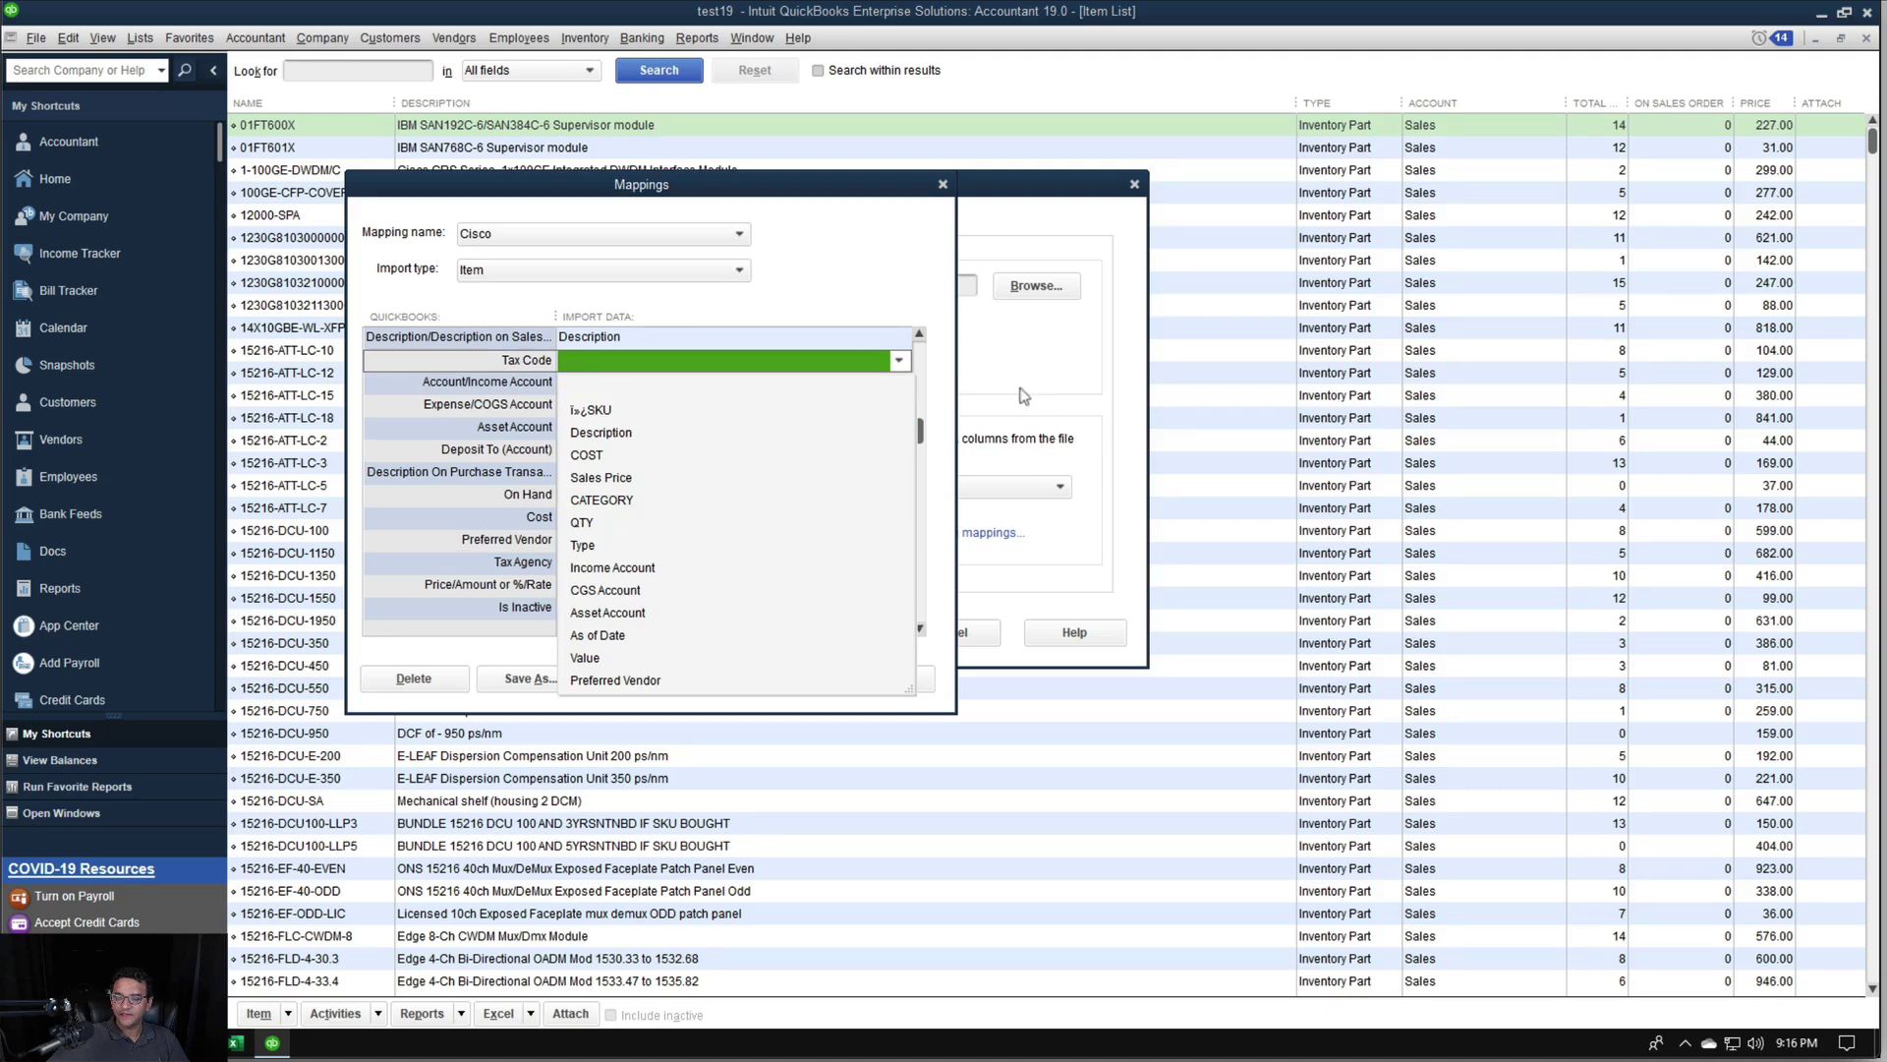
scroll(919, 359, "up", 1)
left_click(580, 385)
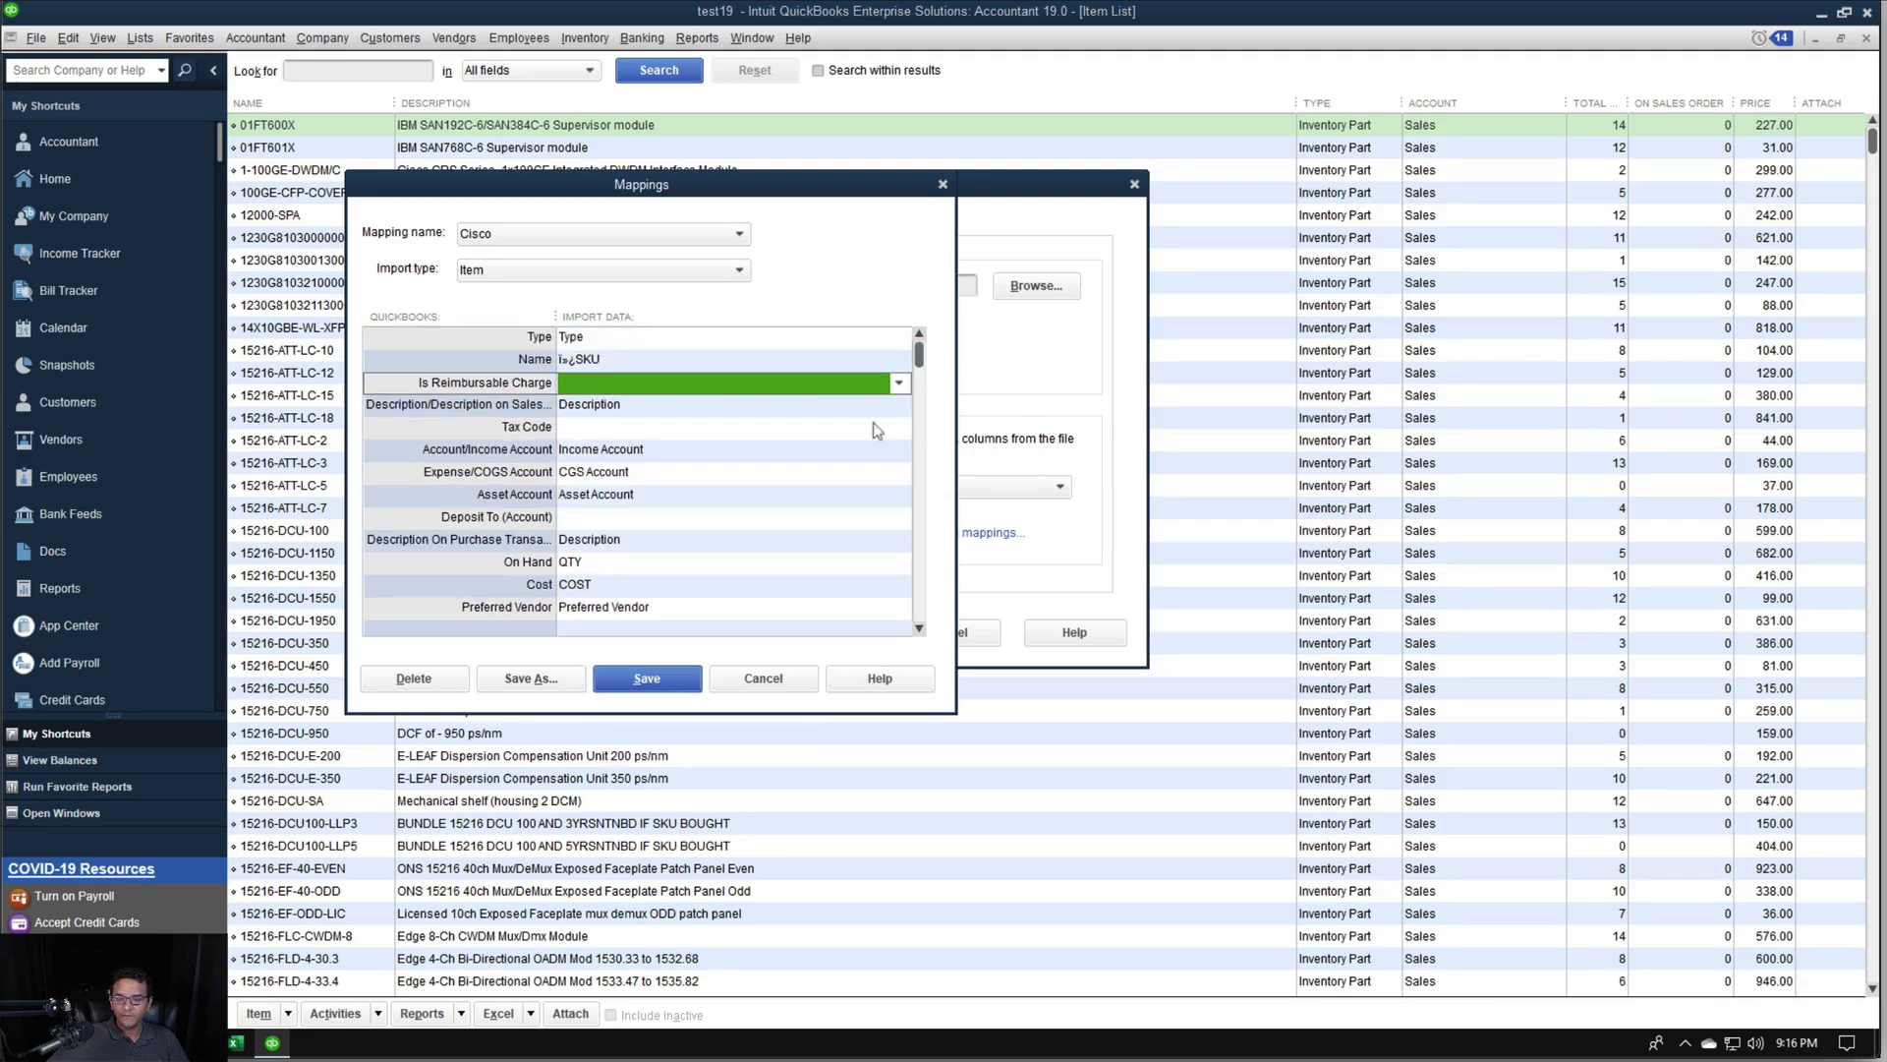
left_click(601, 518)
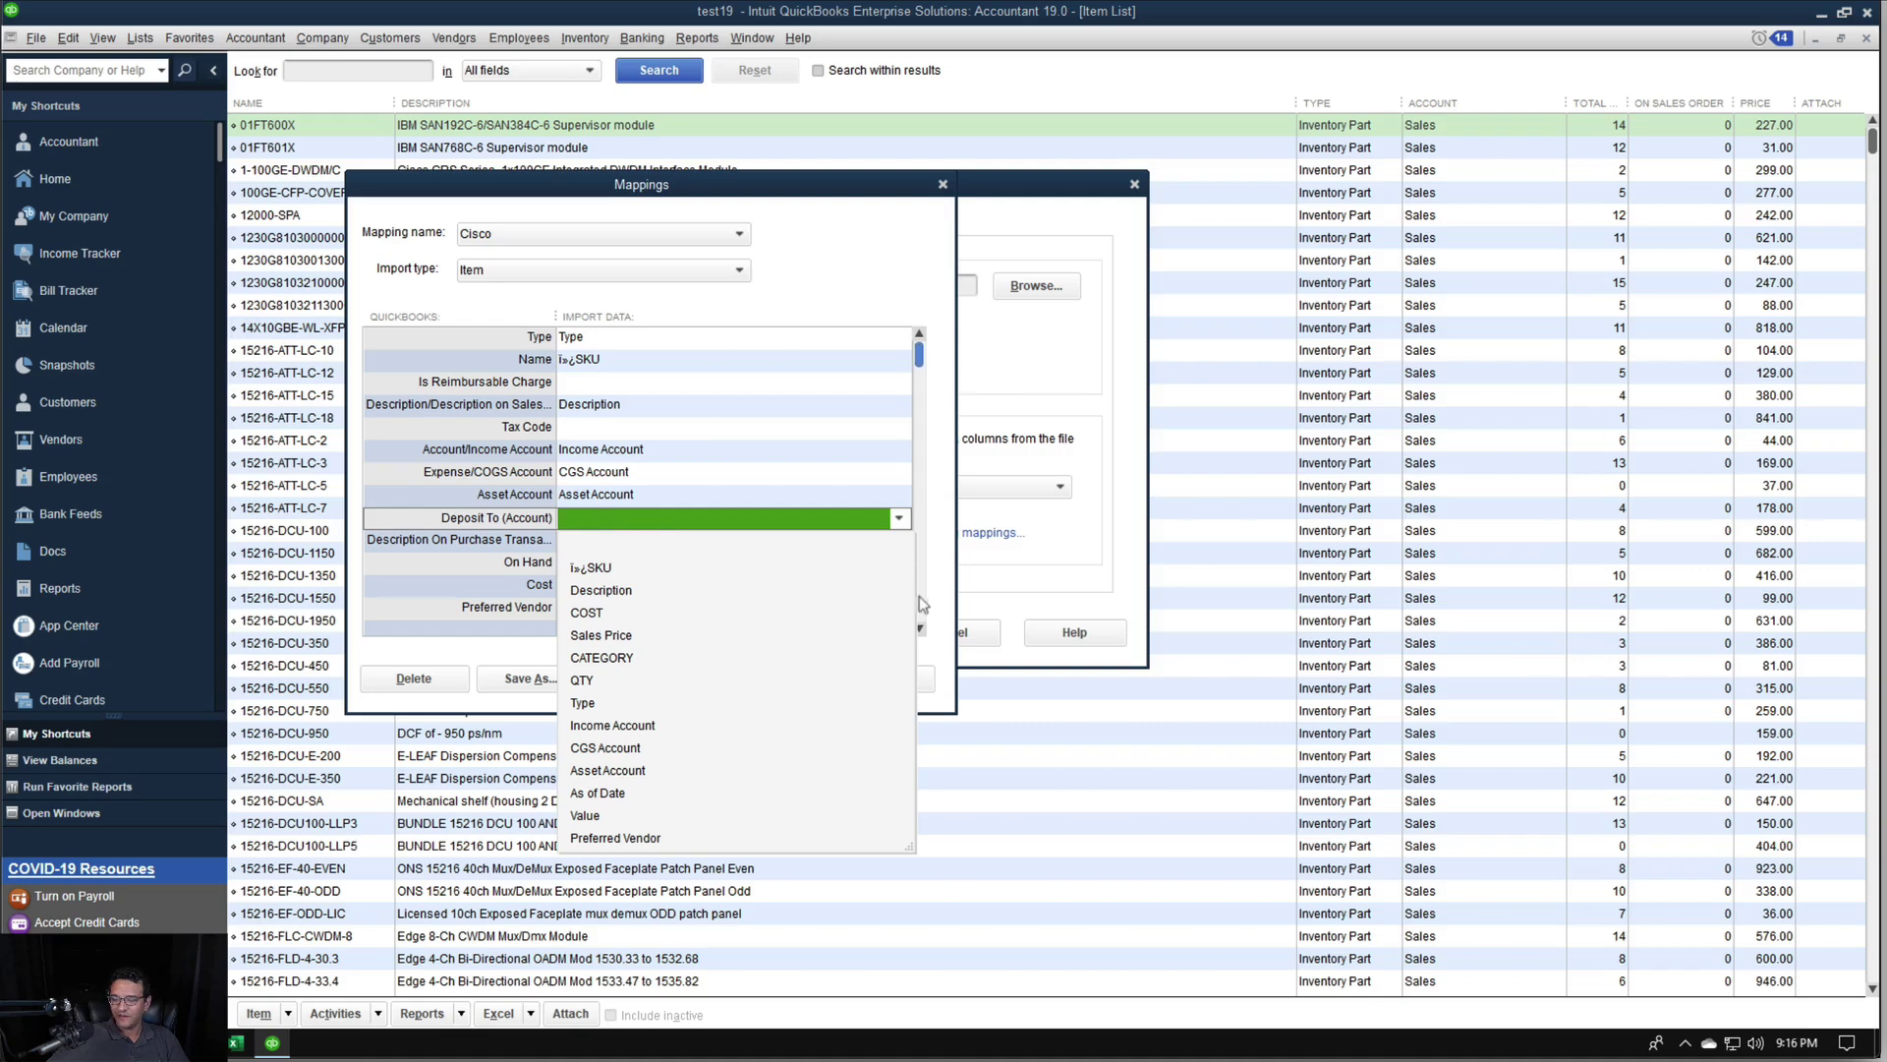
left_click(921, 630)
left_click(921, 629)
left_click(920, 630)
left_click(446, 450)
left_click(604, 518)
left_click(604, 519)
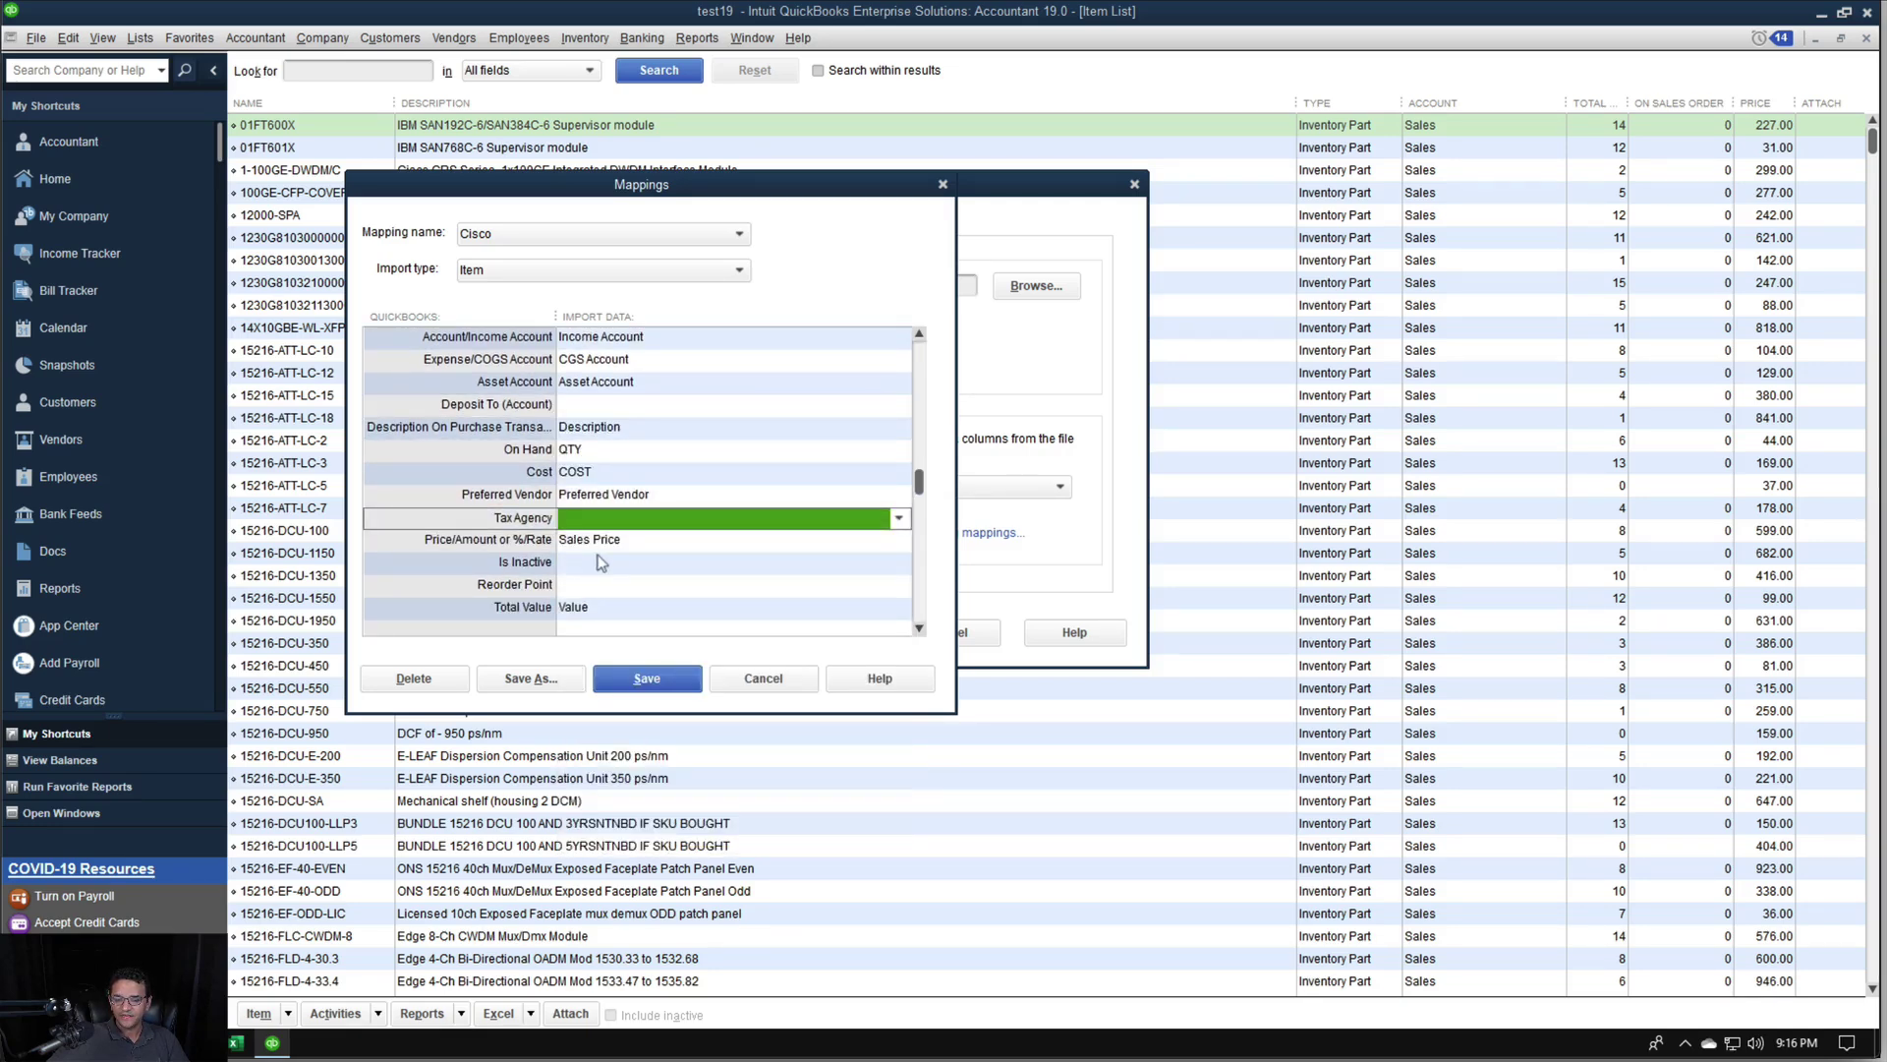
left_click(602, 562)
left_click(602, 562)
left_click(615, 585)
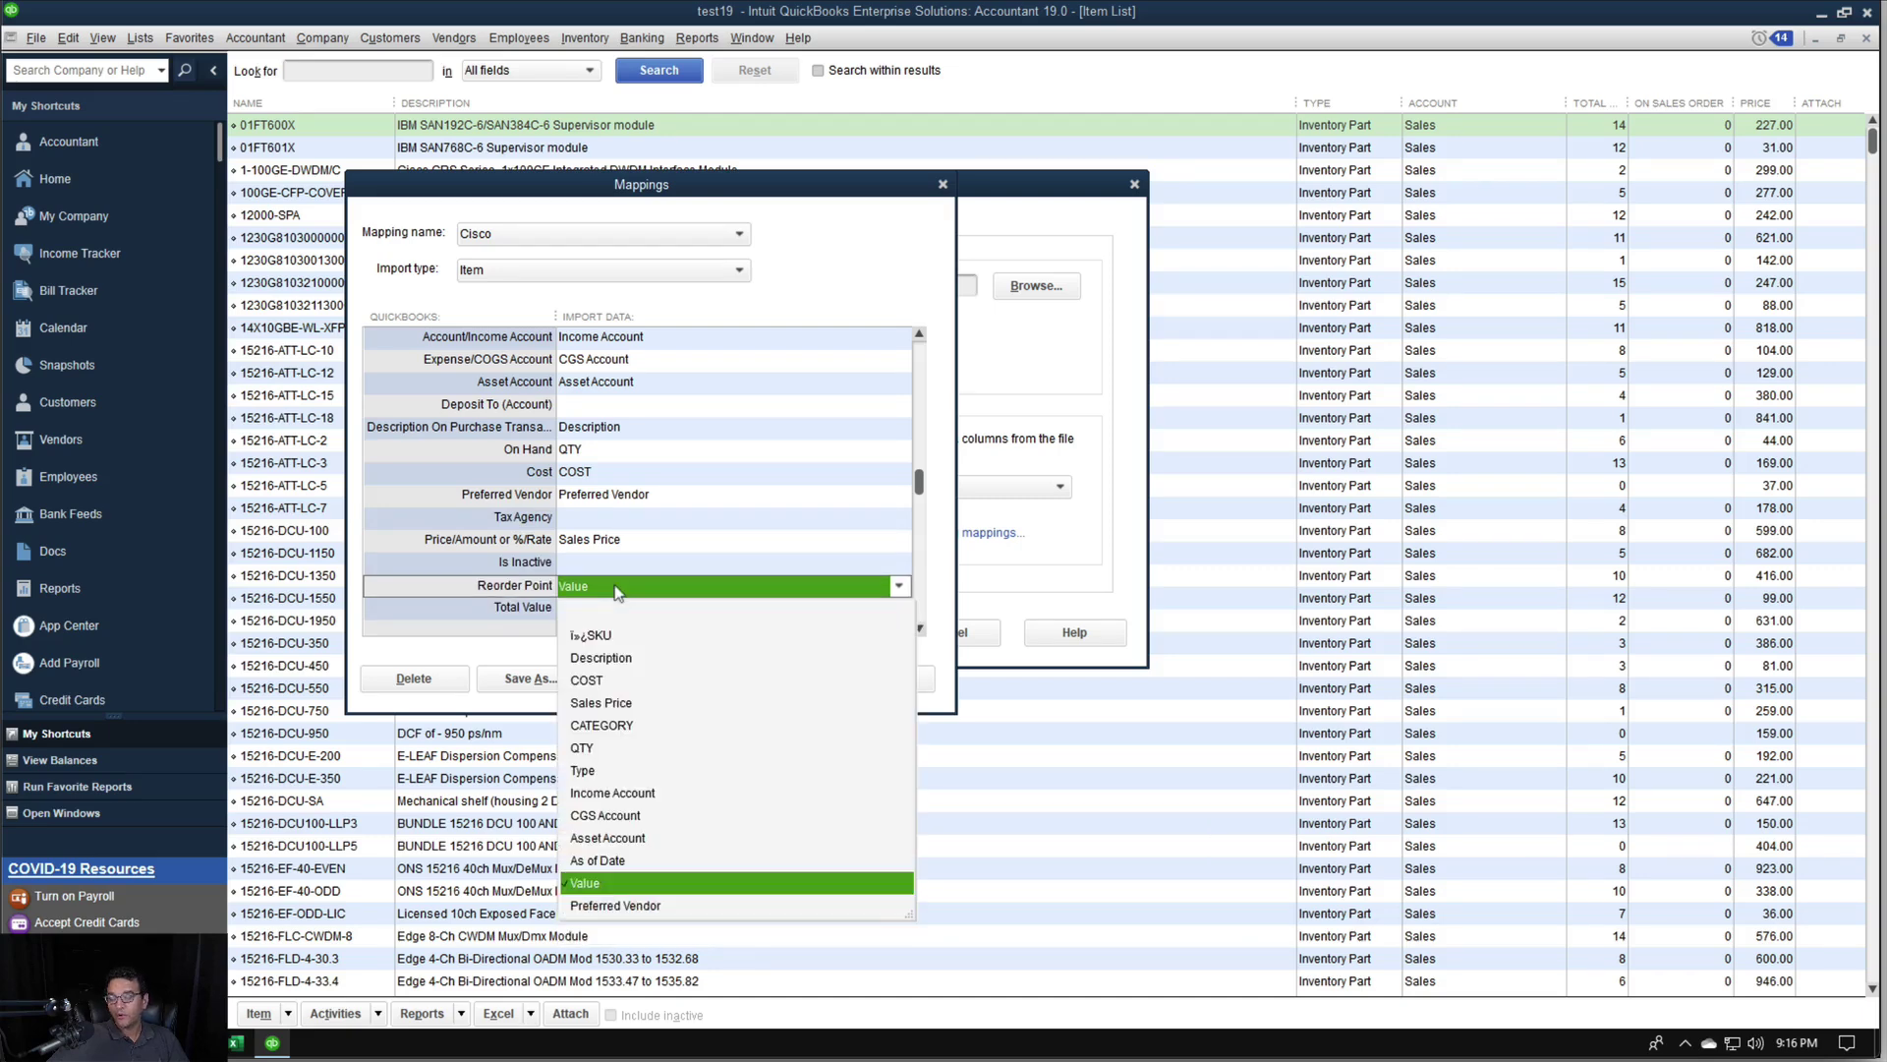
left_click(594, 609)
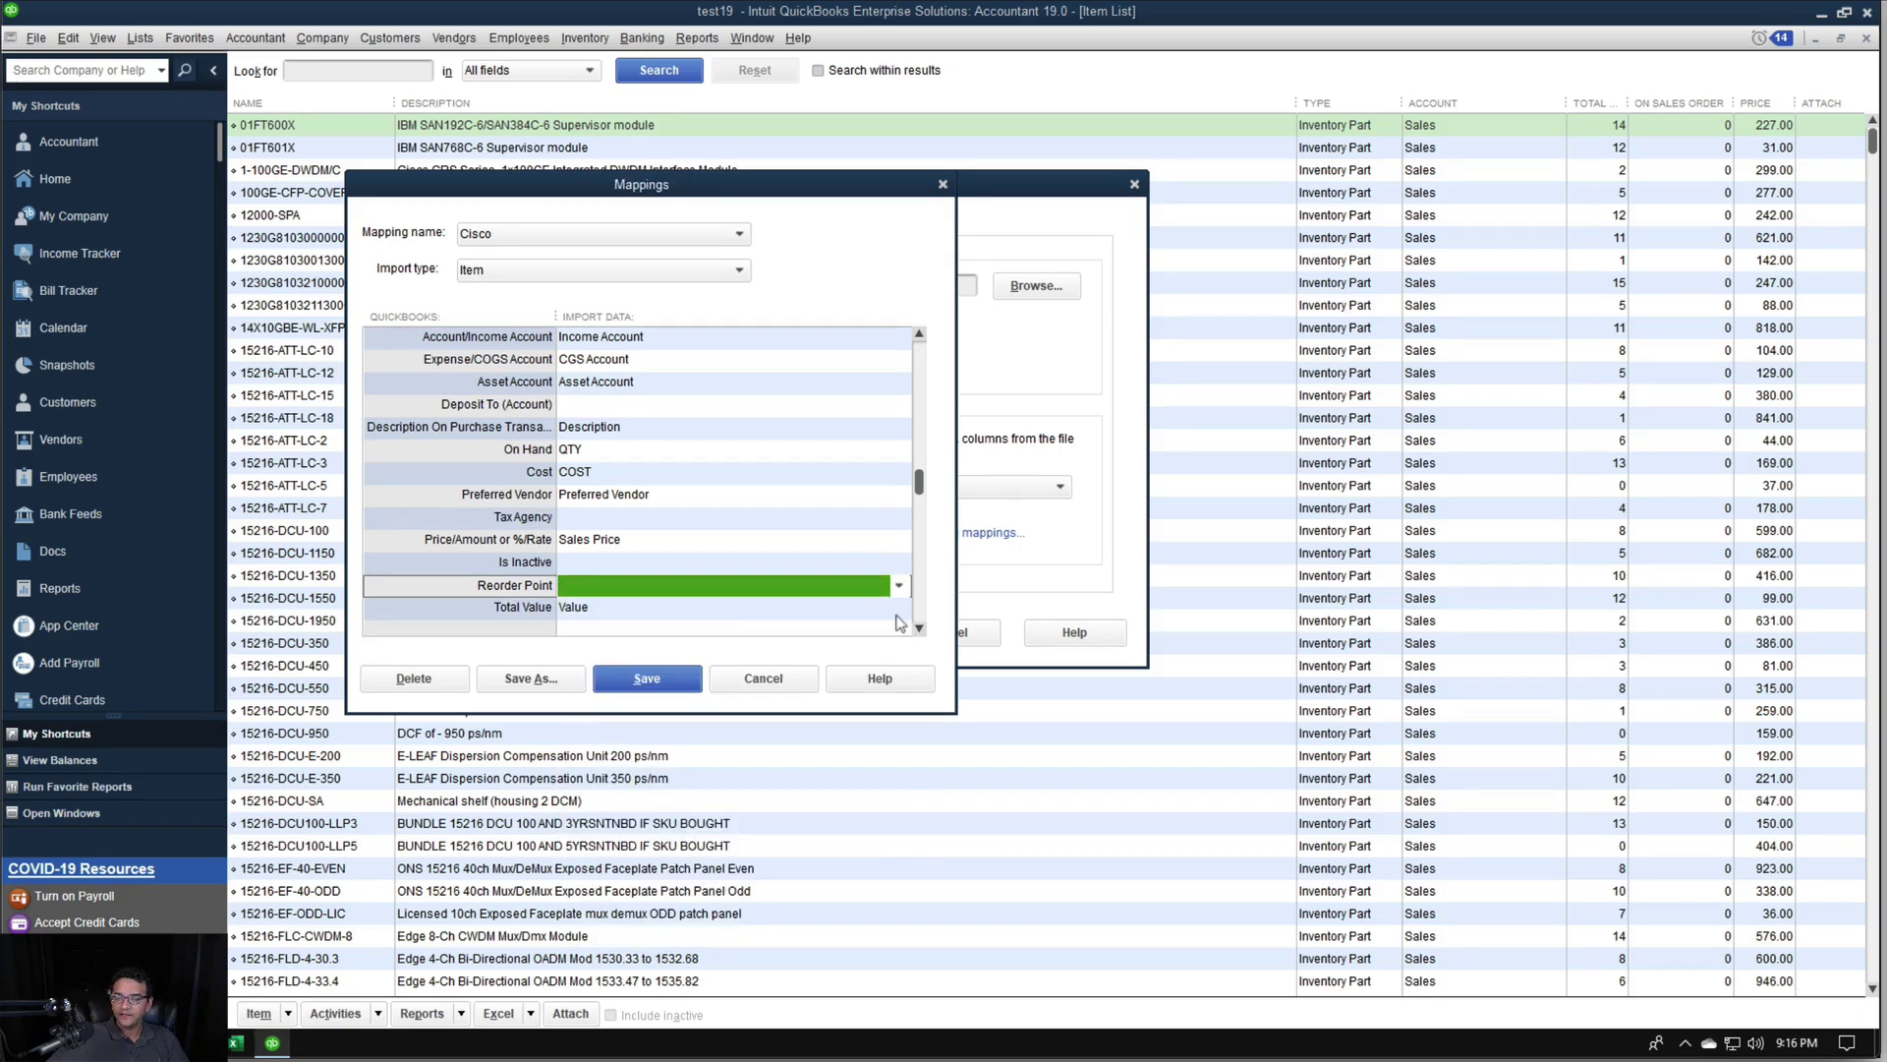
left_click(920, 630)
left_click(920, 630)
left_click(920, 630)
left_click(920, 630)
left_click(920, 630)
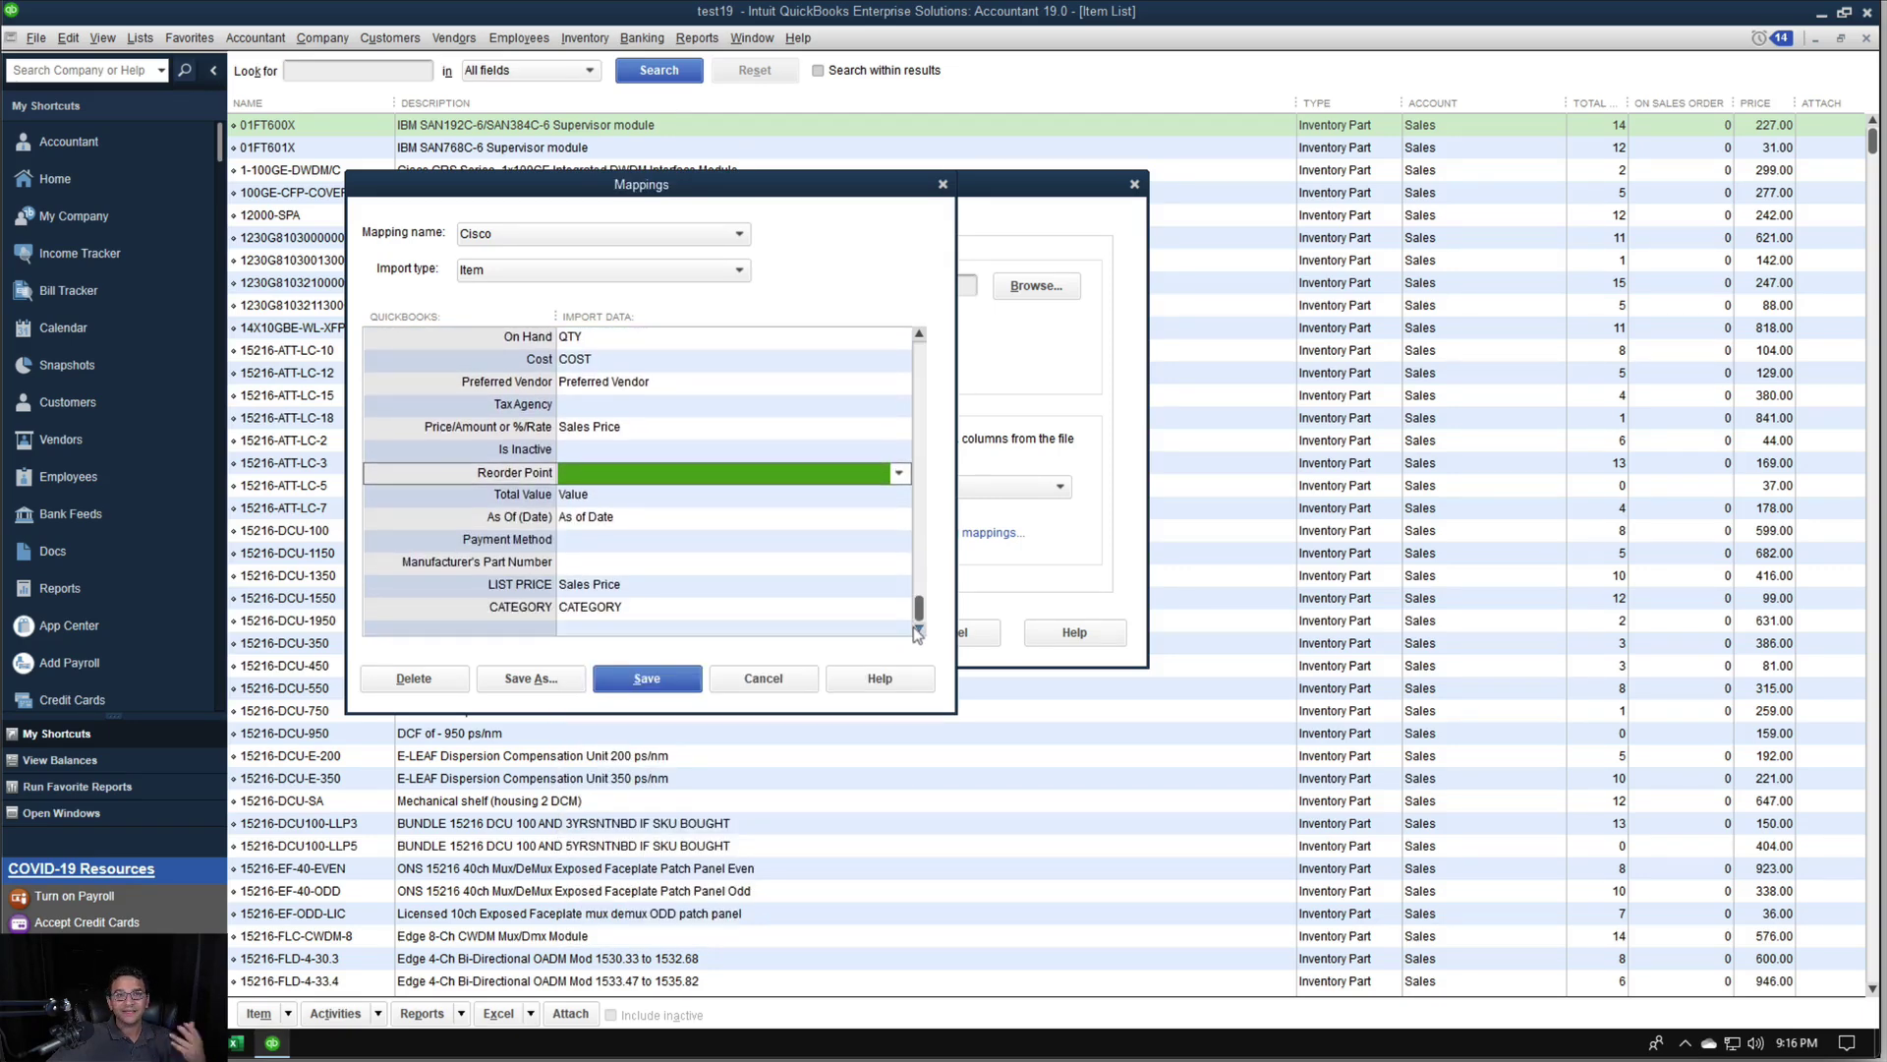
left_click(646, 681)
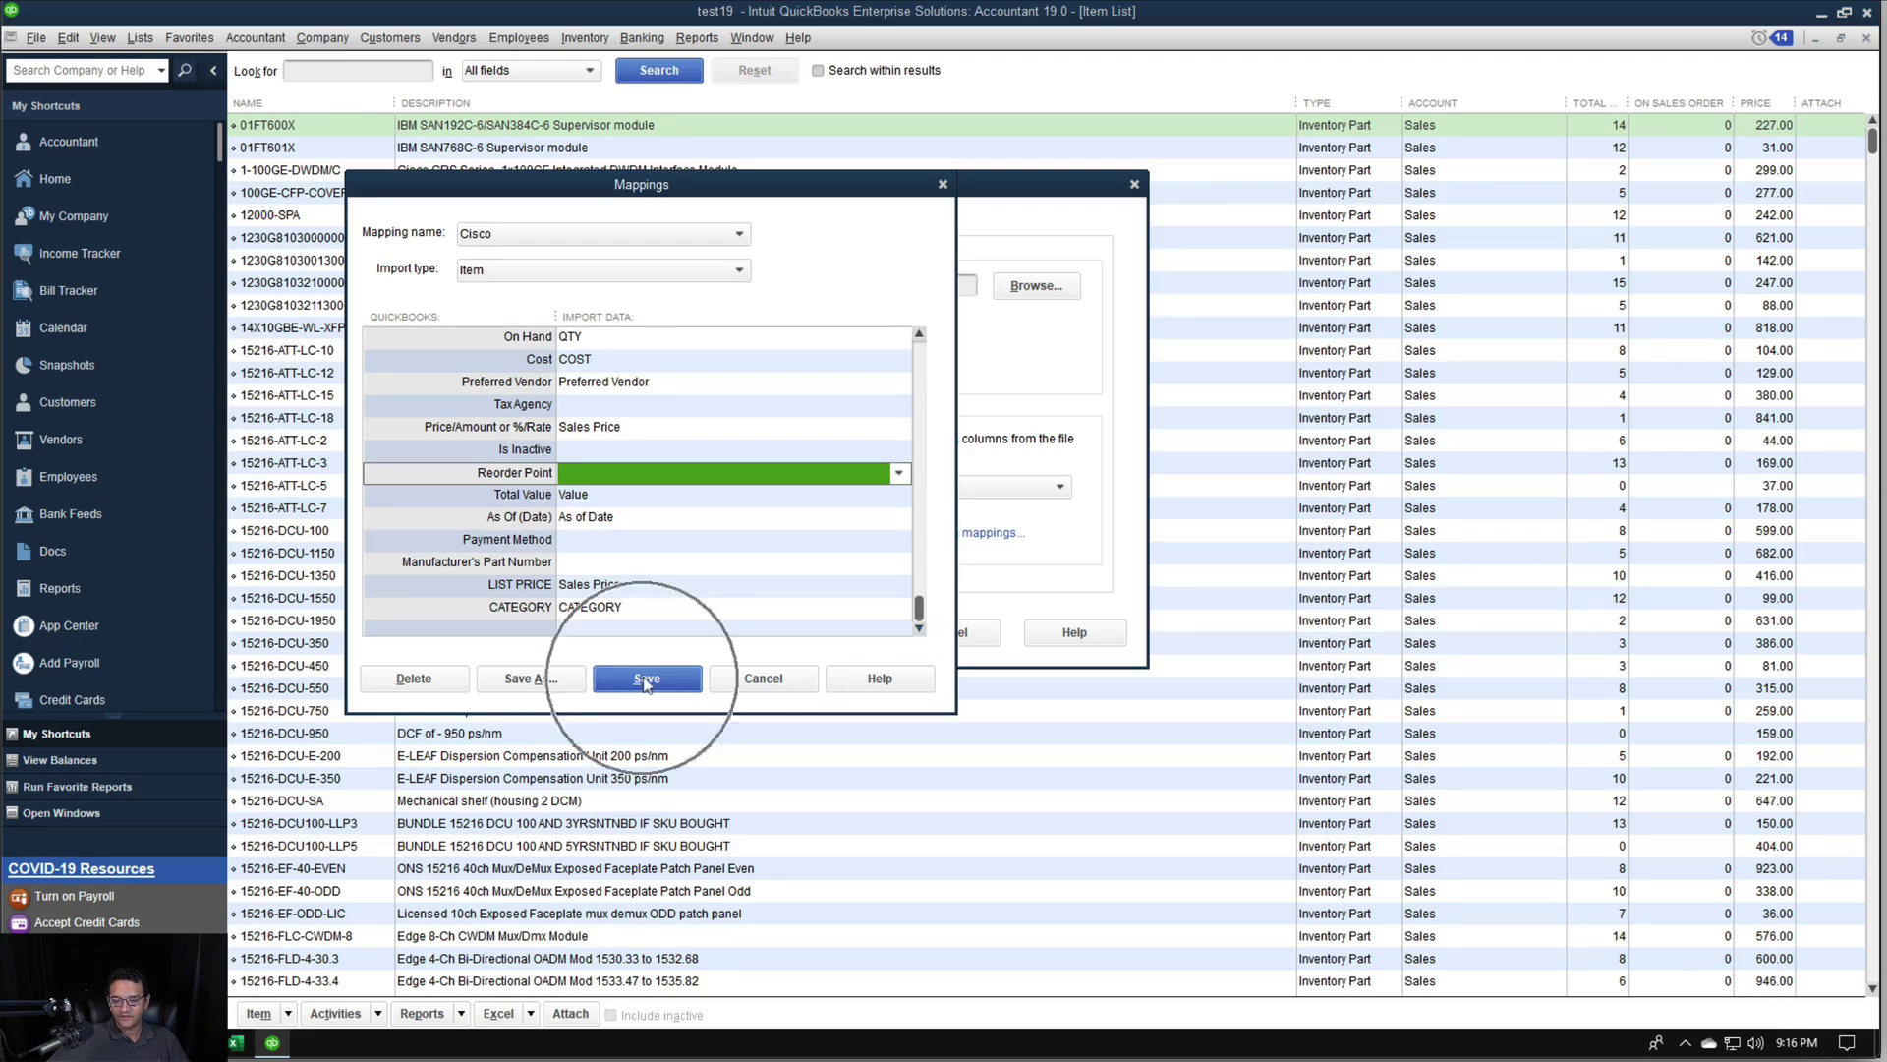
Preview the items2.csv rows for errors and import them with the Cisco mapping
left_click(706, 632)
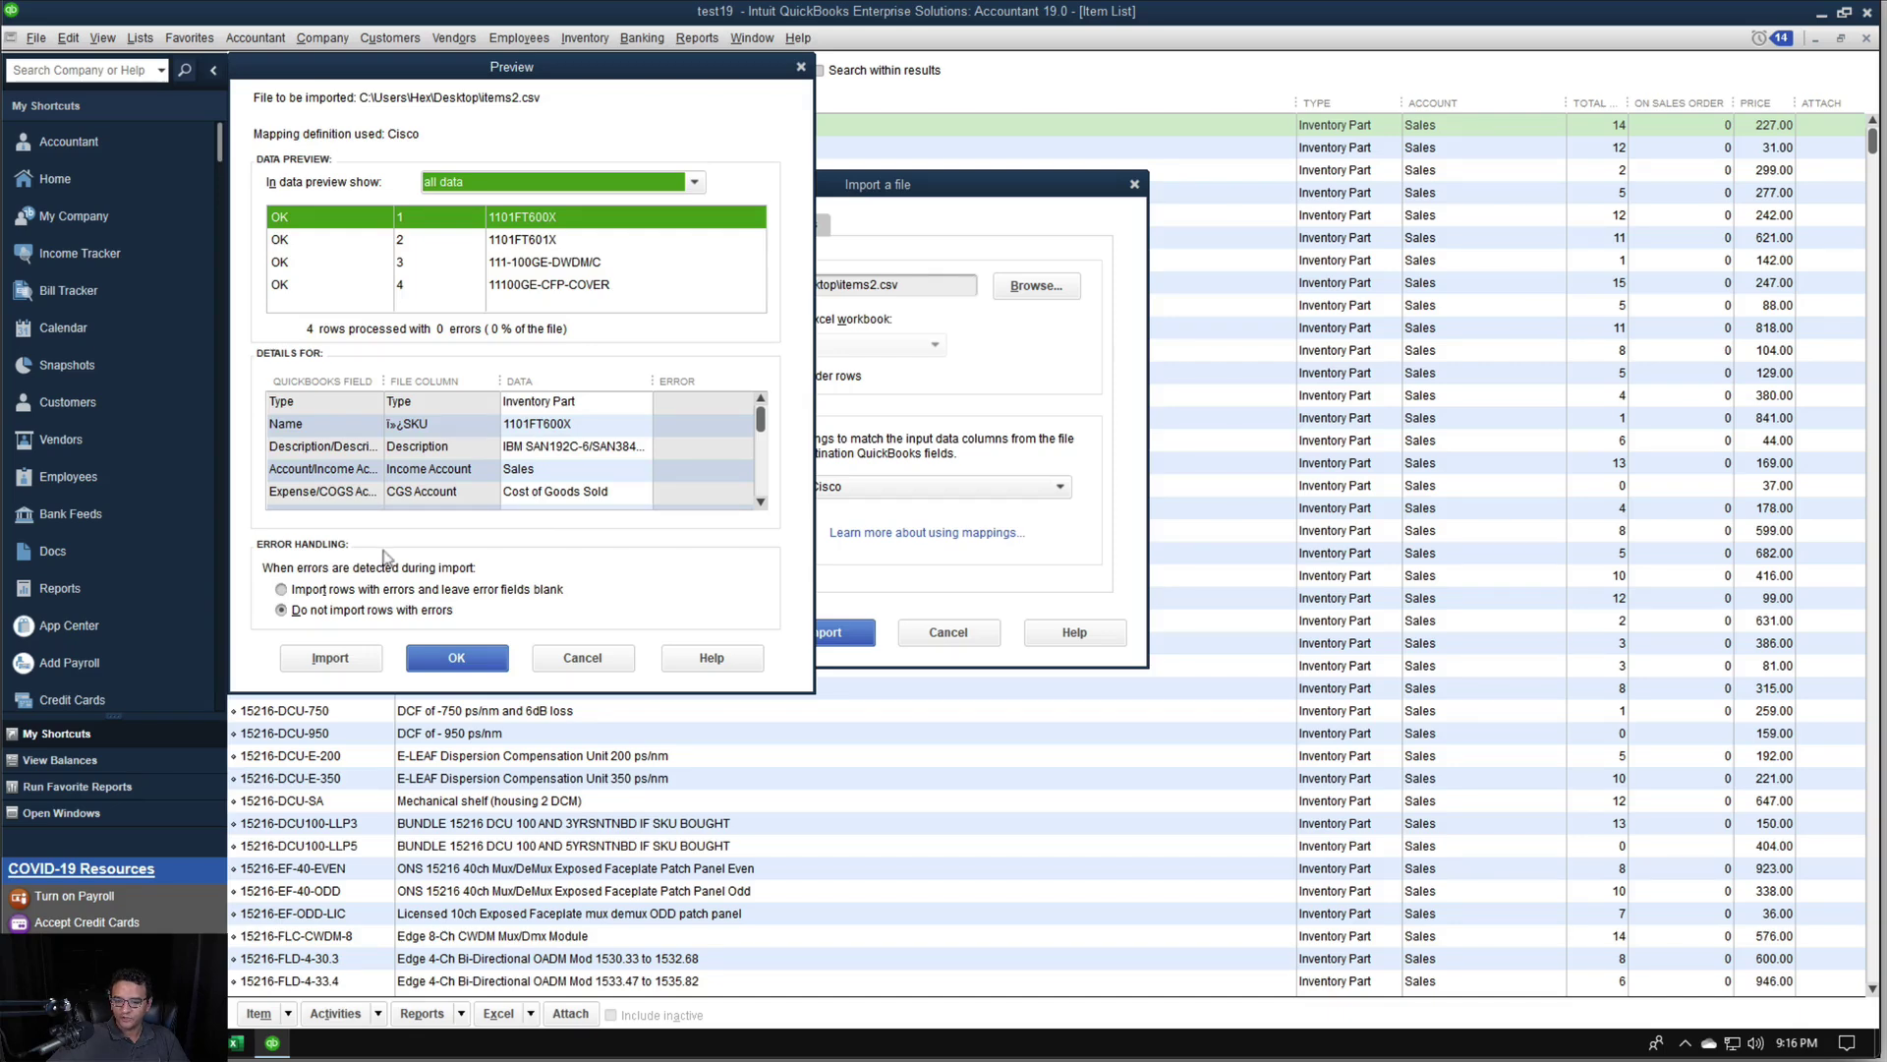
left_click(457, 656)
left_click(792, 622)
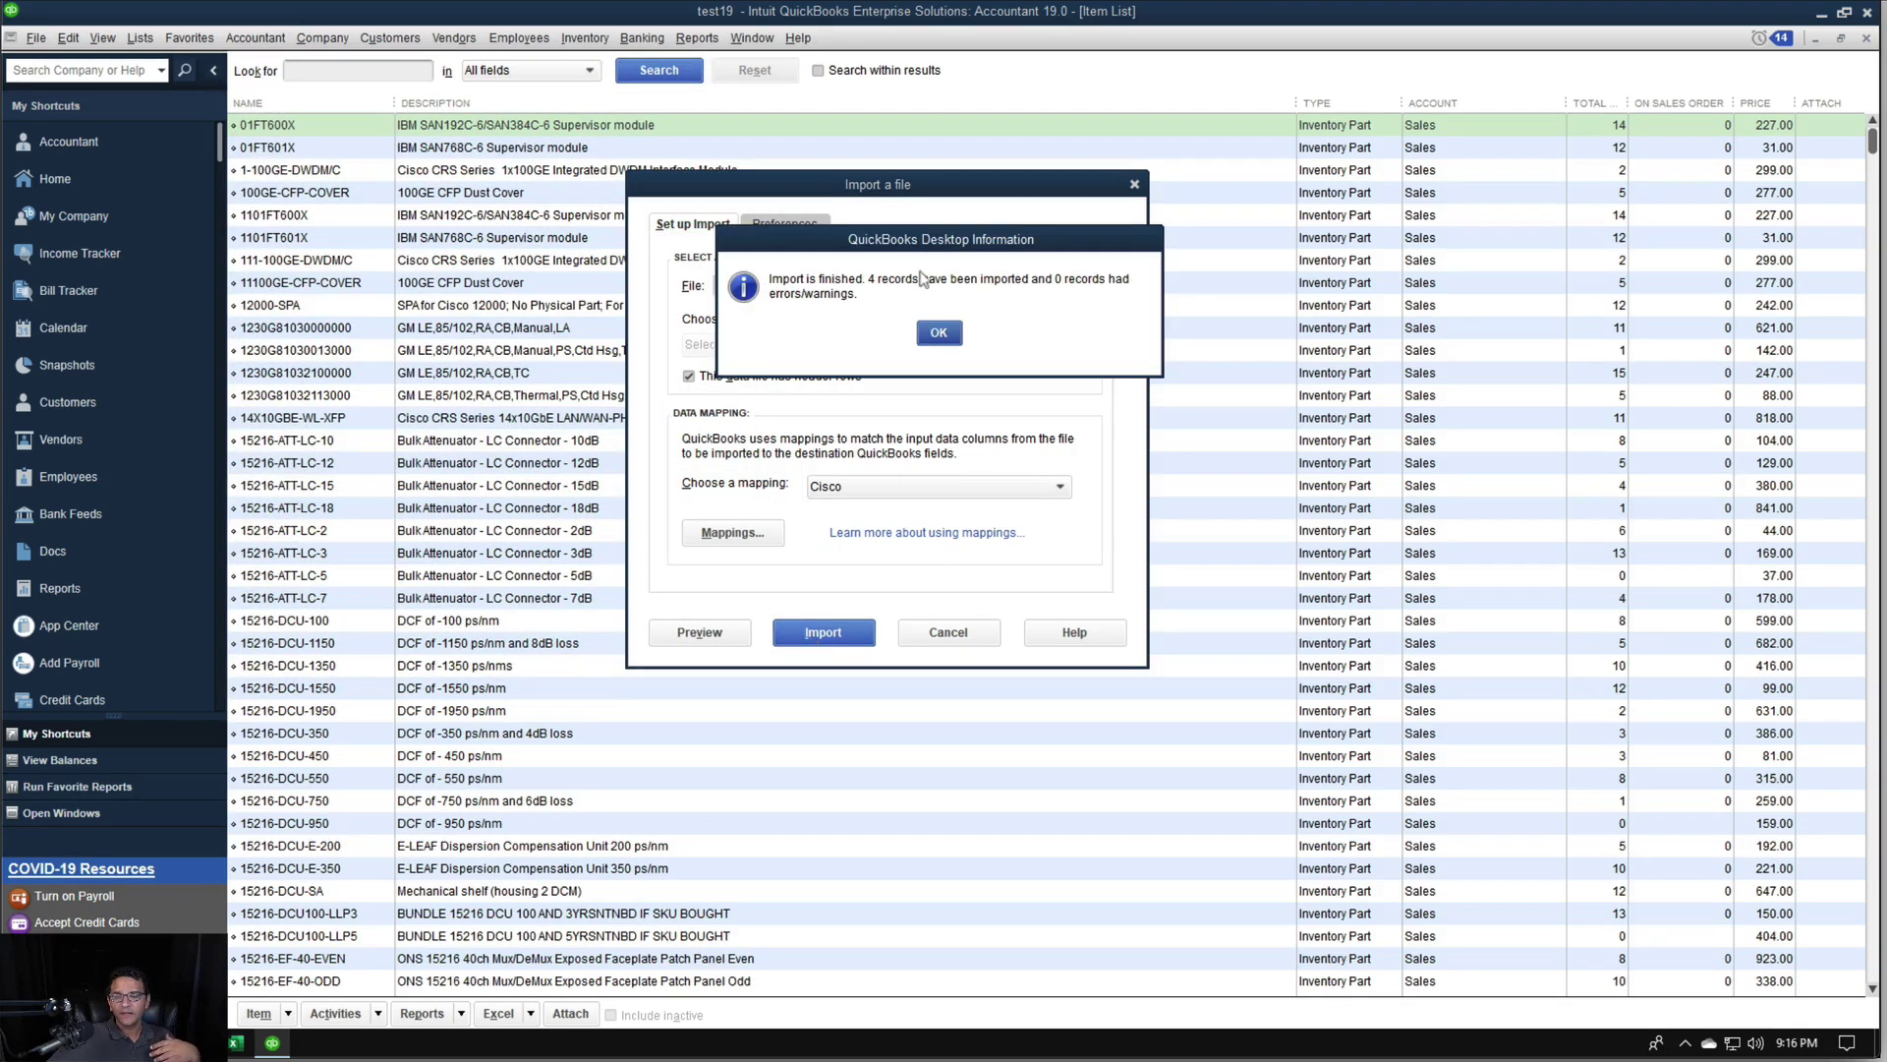
left_click(938, 331)
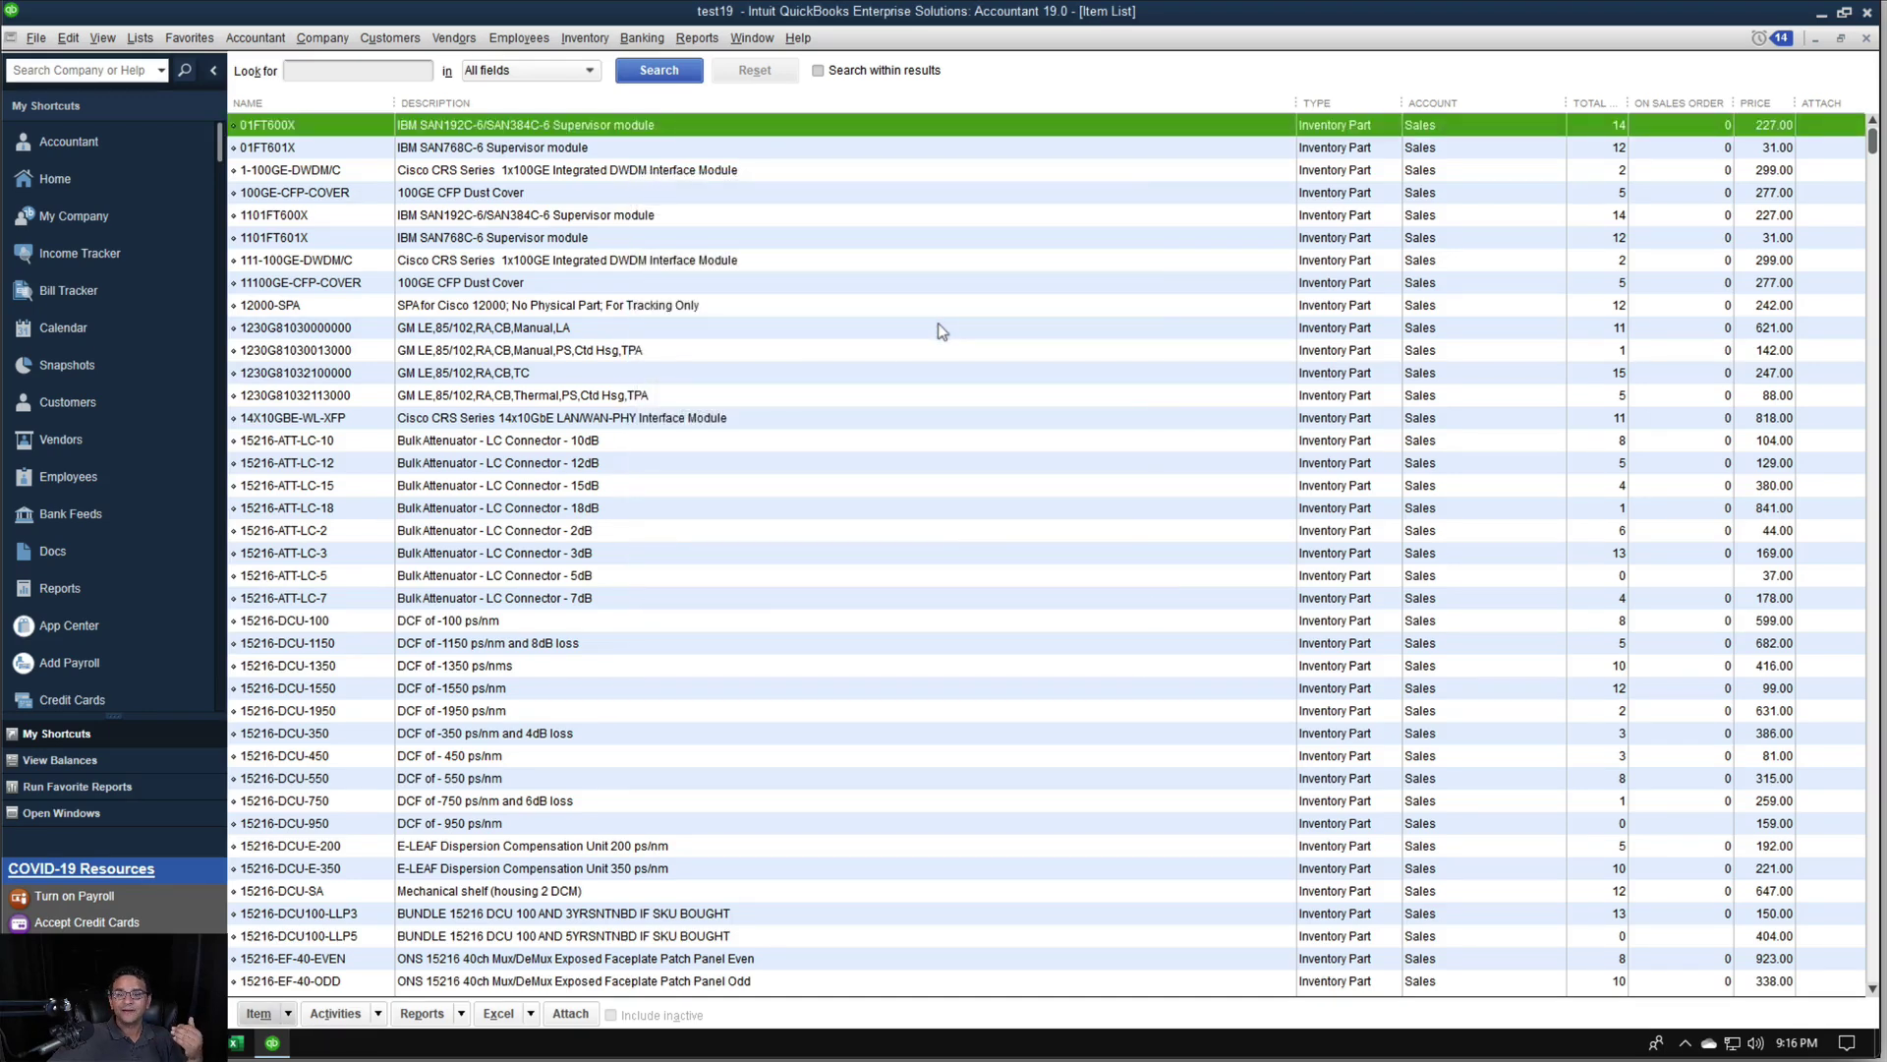
Sort the item list by name and open item 1101FT600X to check its cost, preferred vendor and inventory details
left_click(315, 103)
left_click(314, 104)
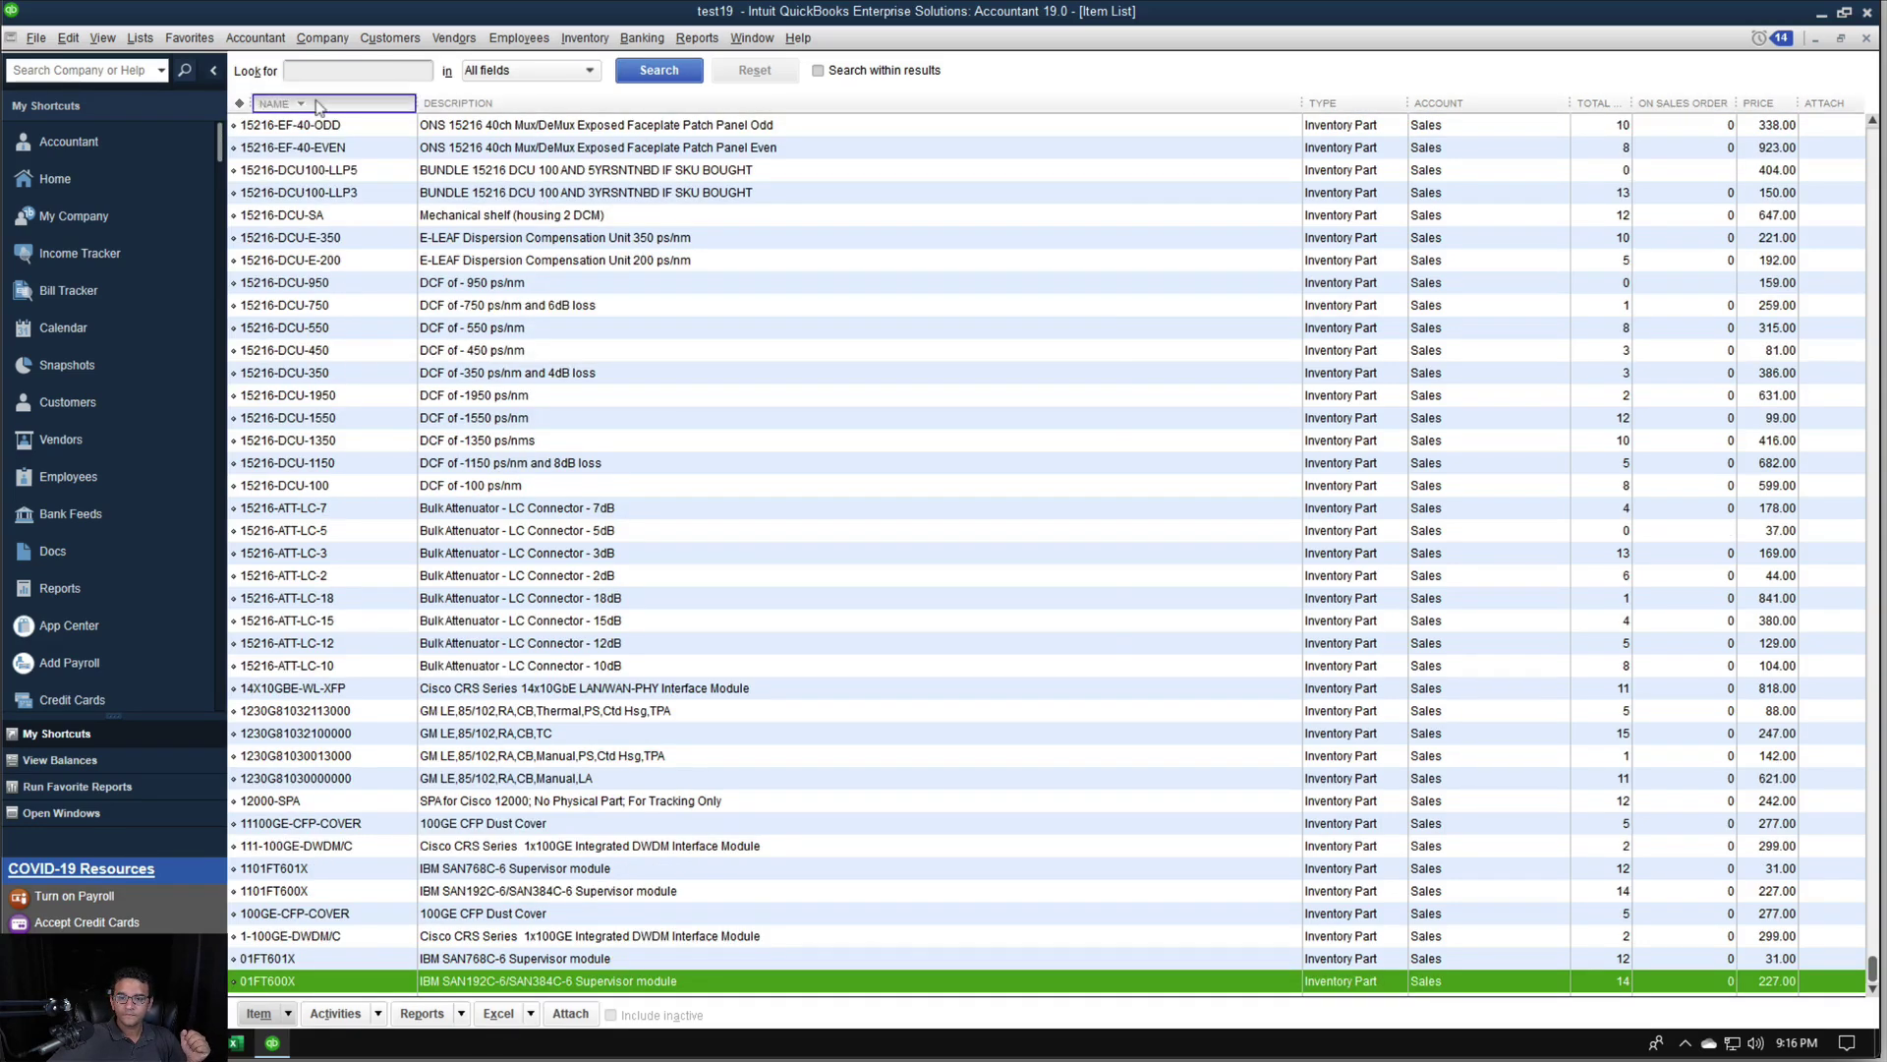
left_click(317, 104)
left_click(287, 218)
double_click(287, 218)
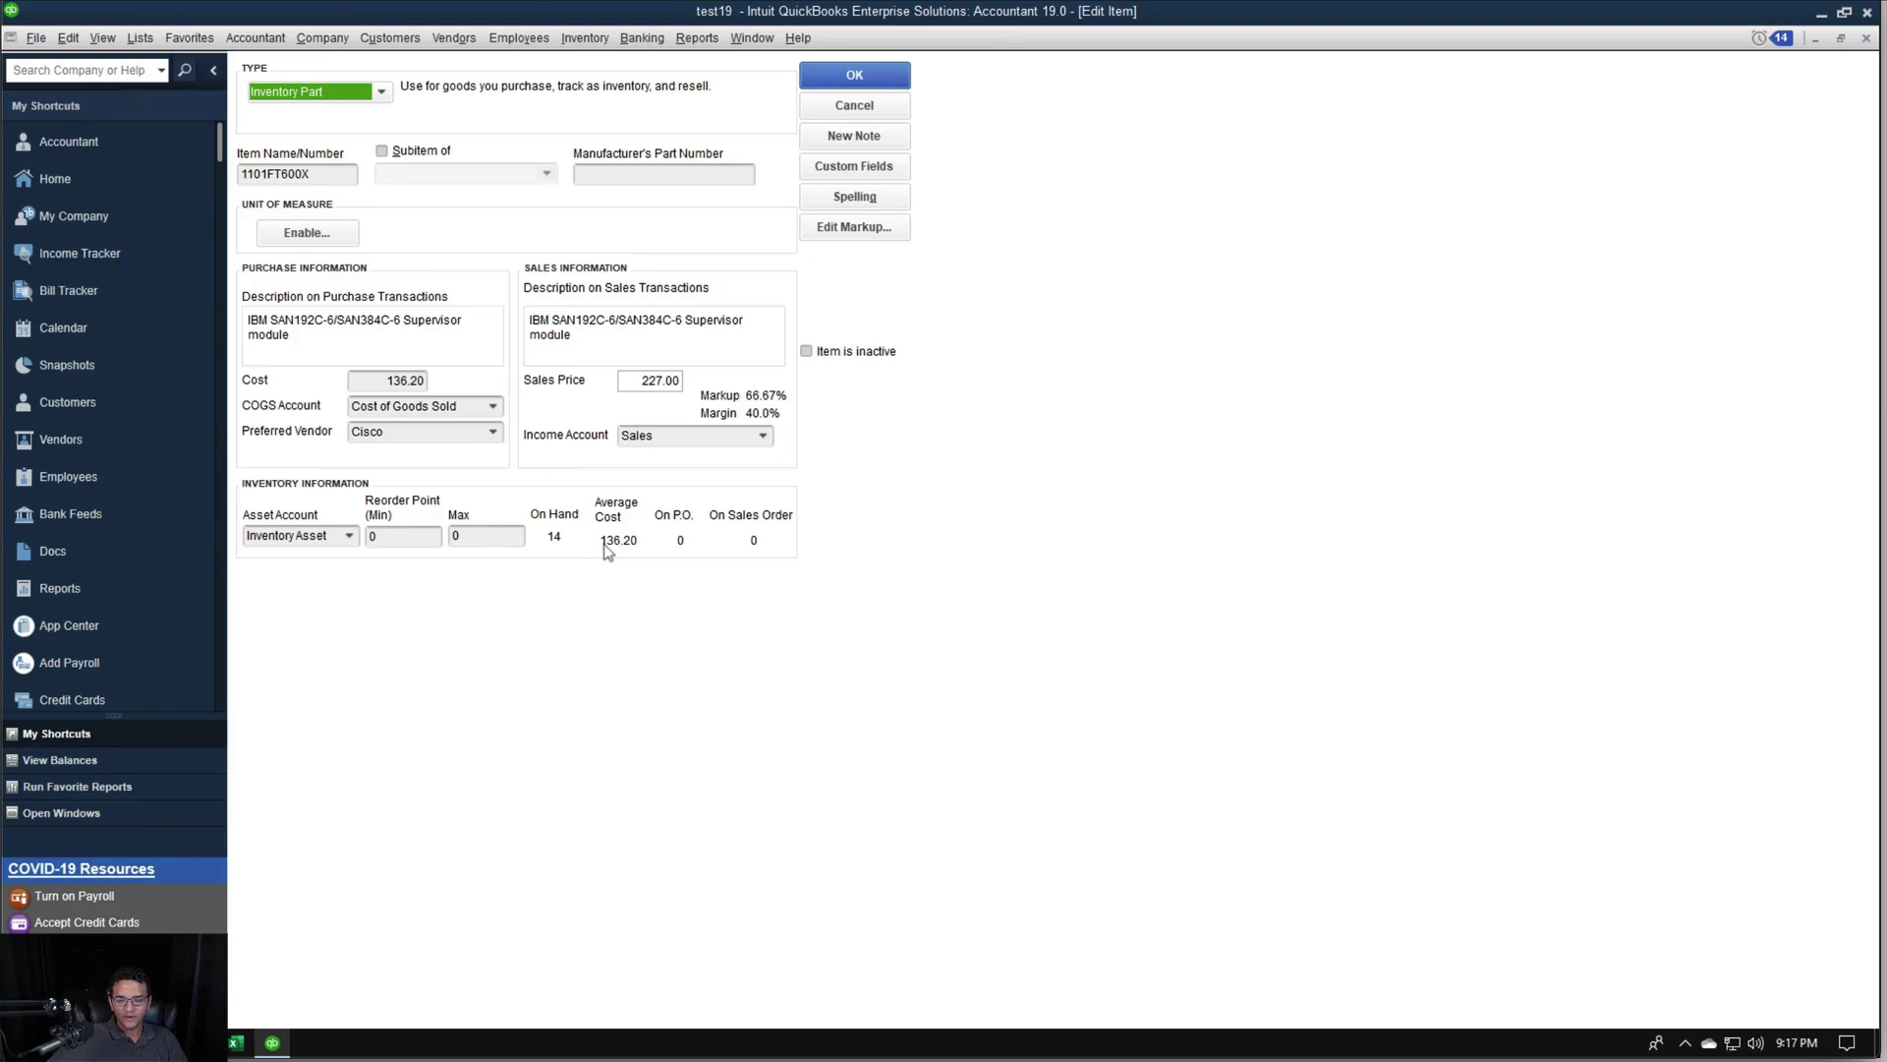
key("Escape")
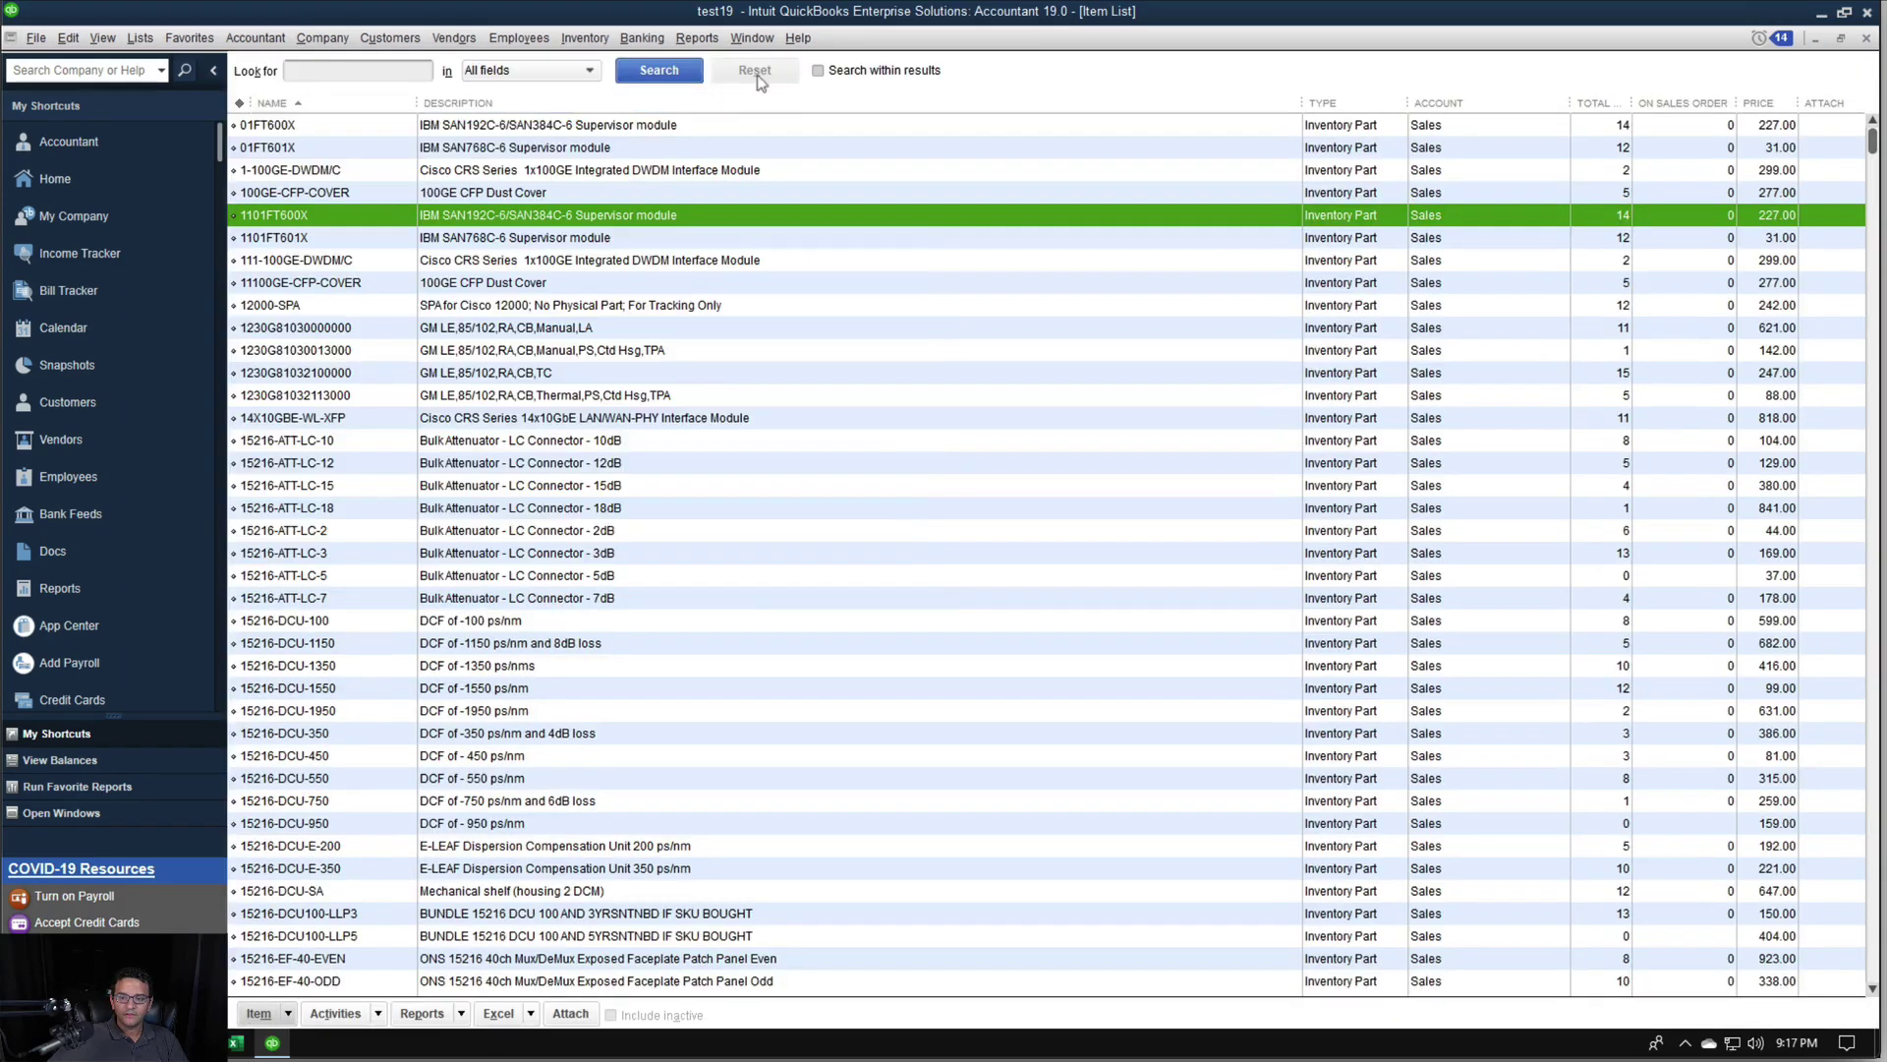
Open the Inventory Valuation Summary report and check the average costs and asset values of the imported items
left_click(697, 38)
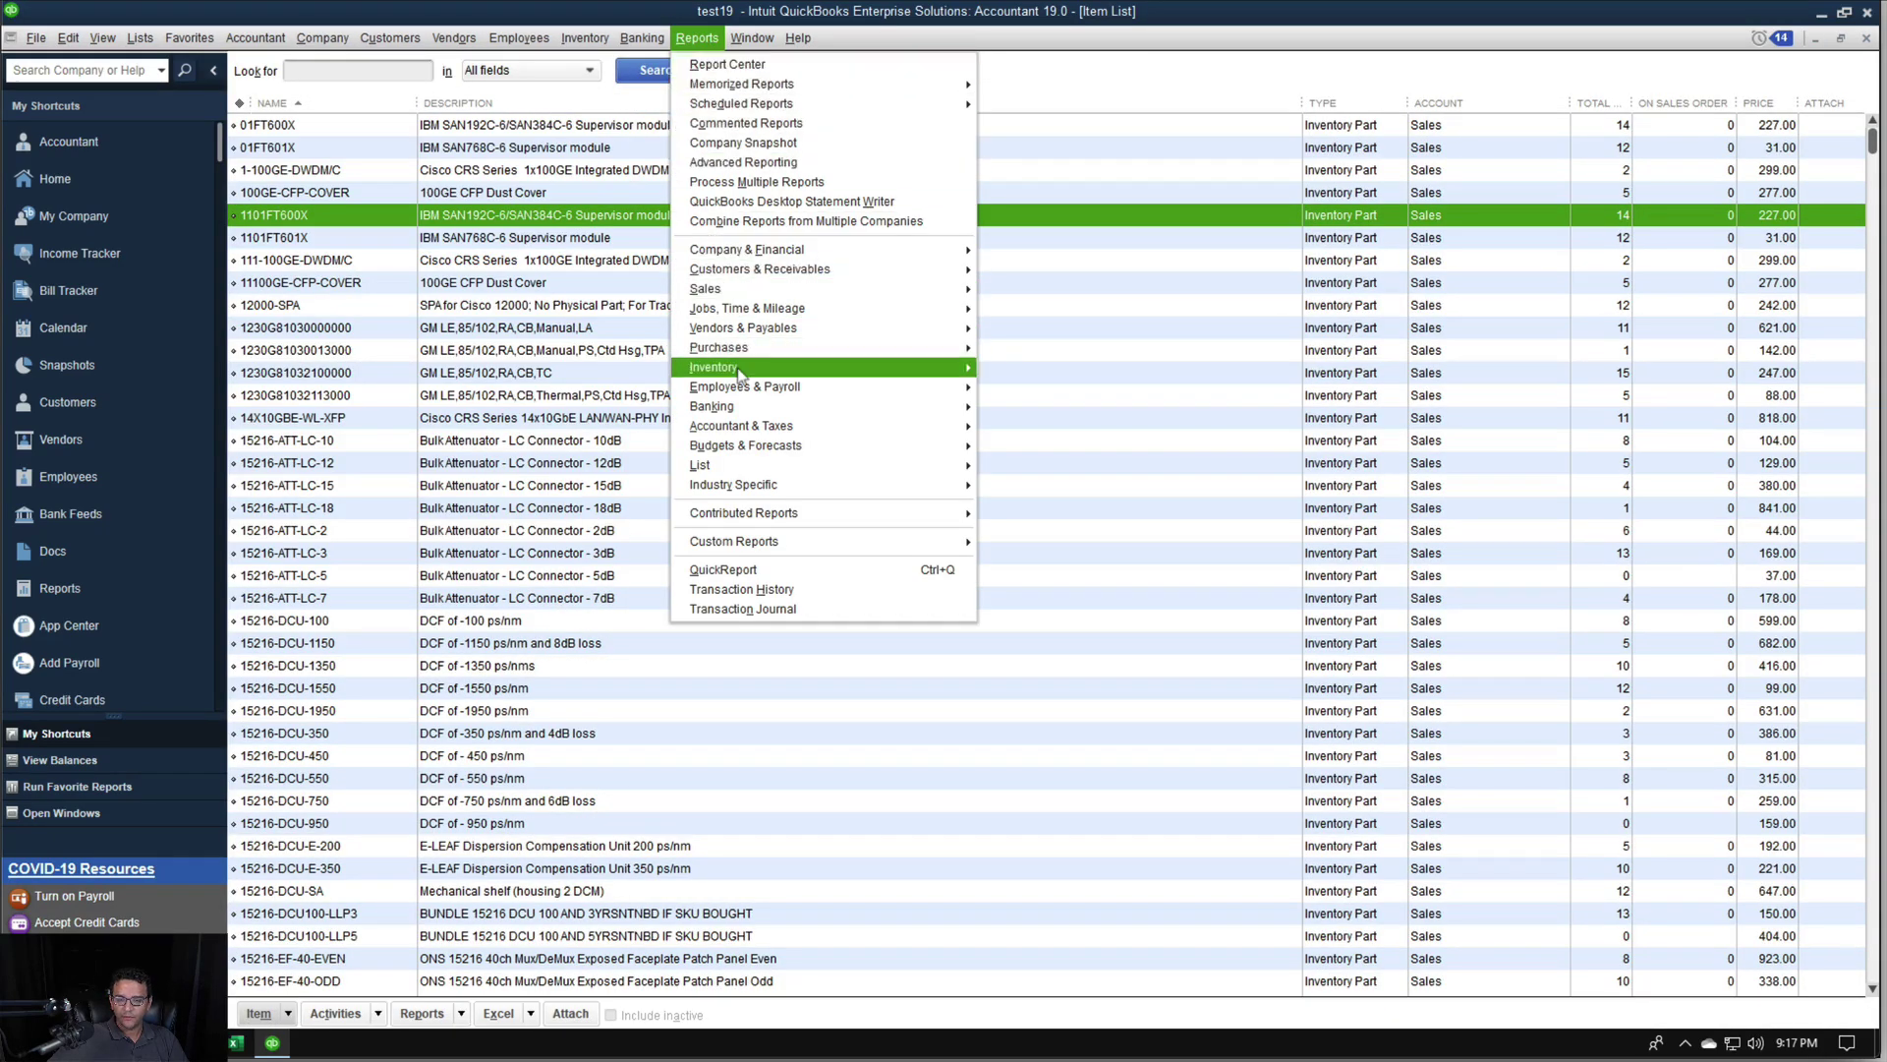
mouse_move(733, 366)
left_click(1087, 371)
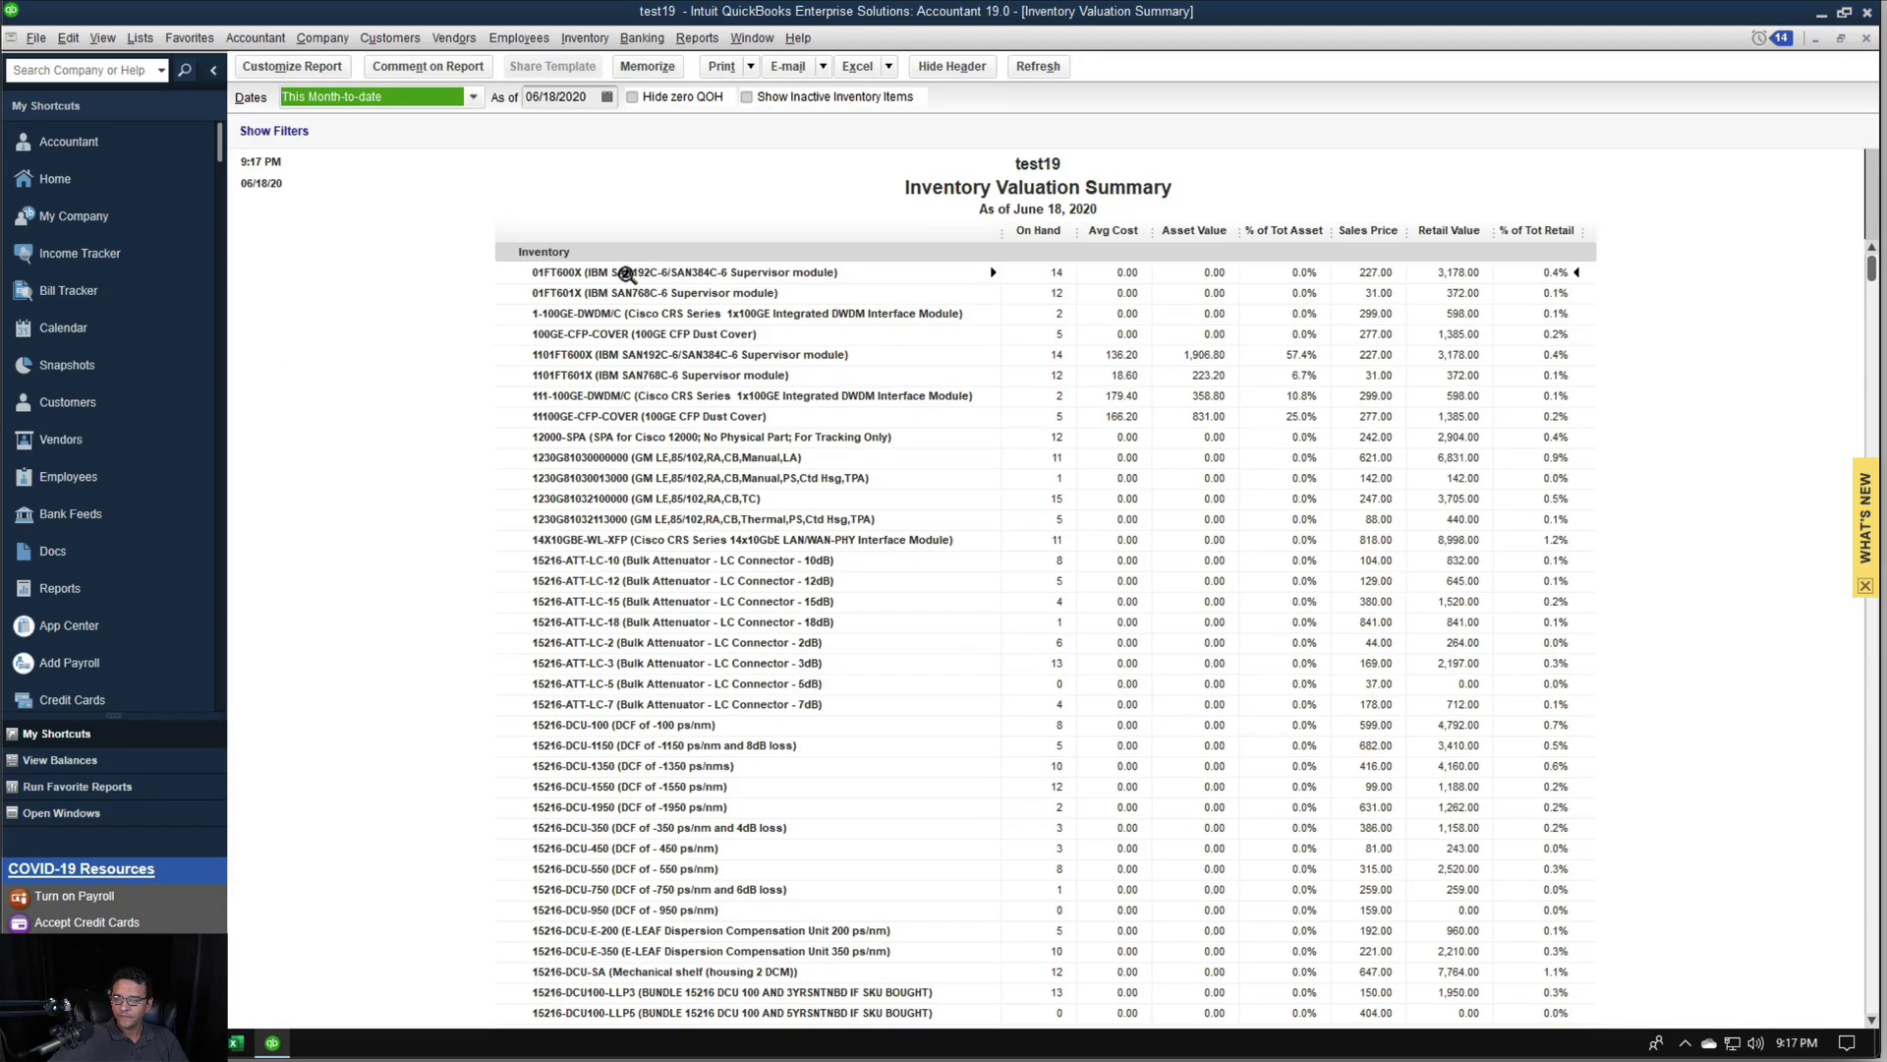
left_click(1021, 346)
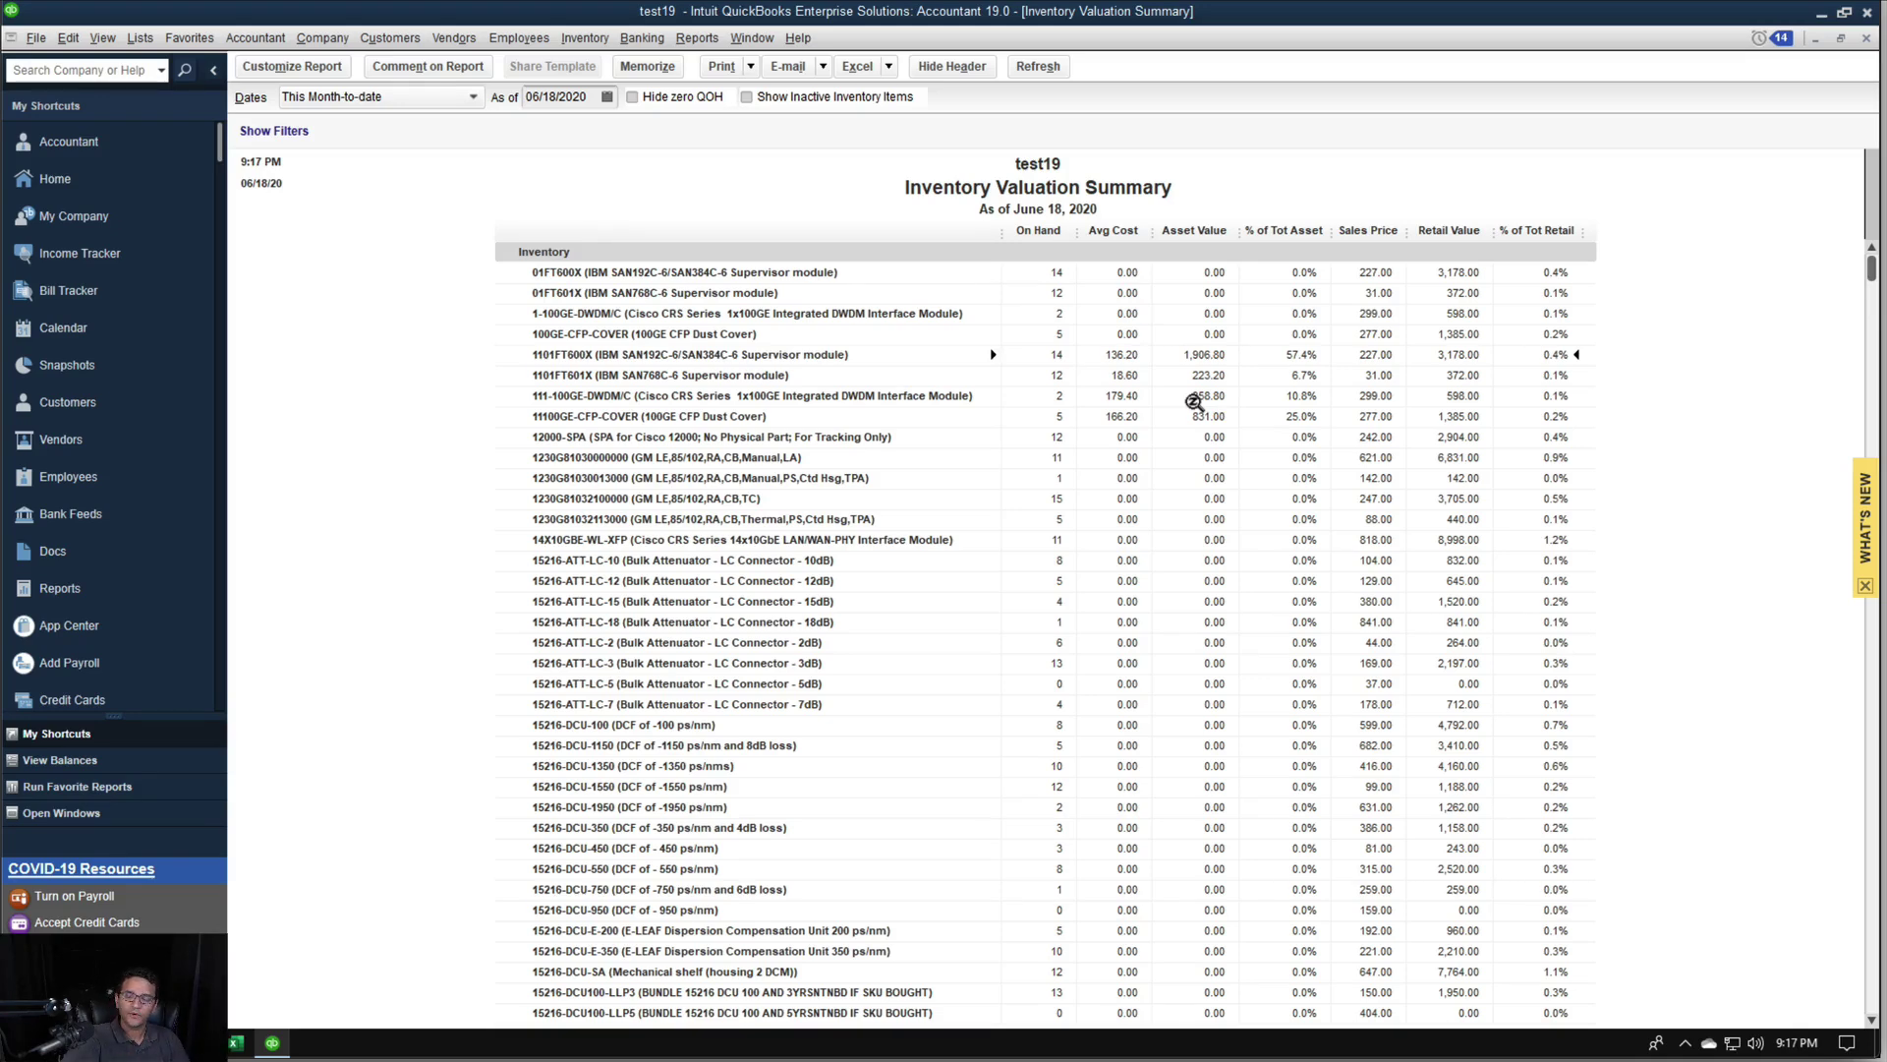
key("Escape")
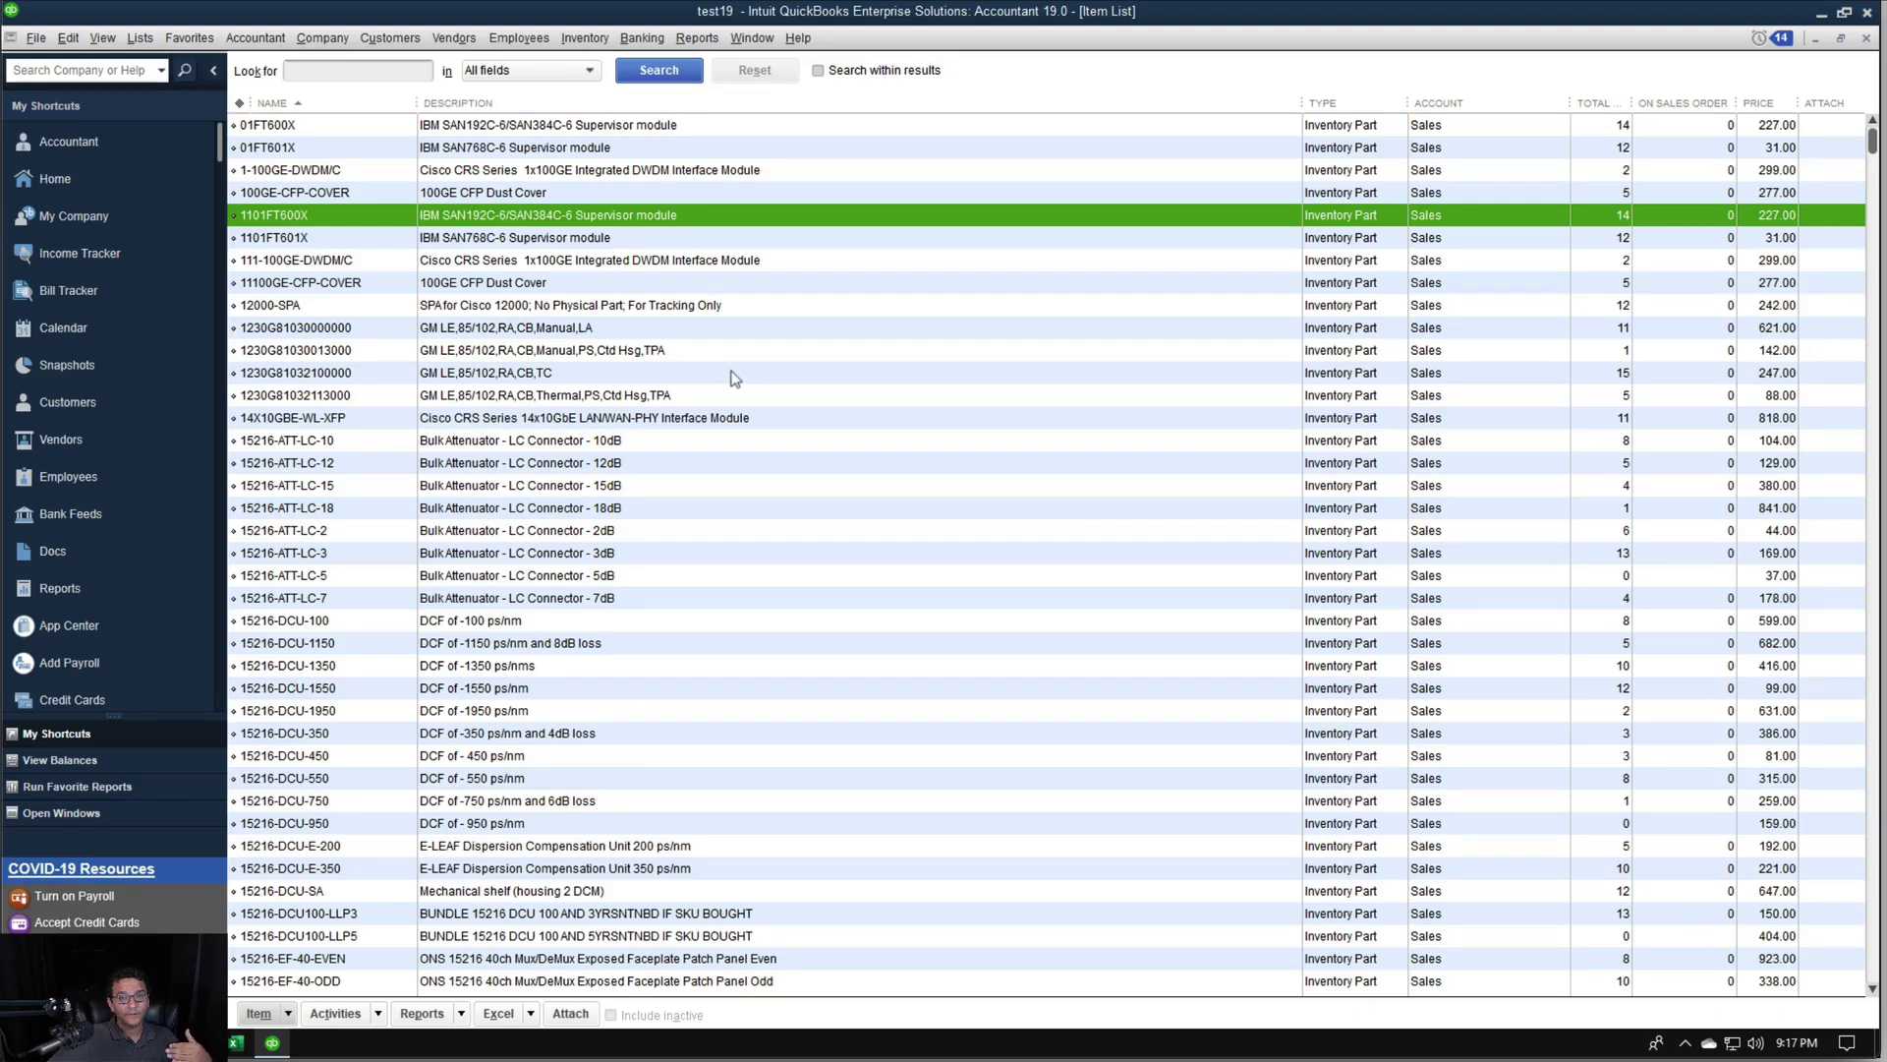
Open the standard Balance Sheet and examine the transactions behind Opening Balance Equity for all dates
left_click(694, 39)
mouse_move(786, 249)
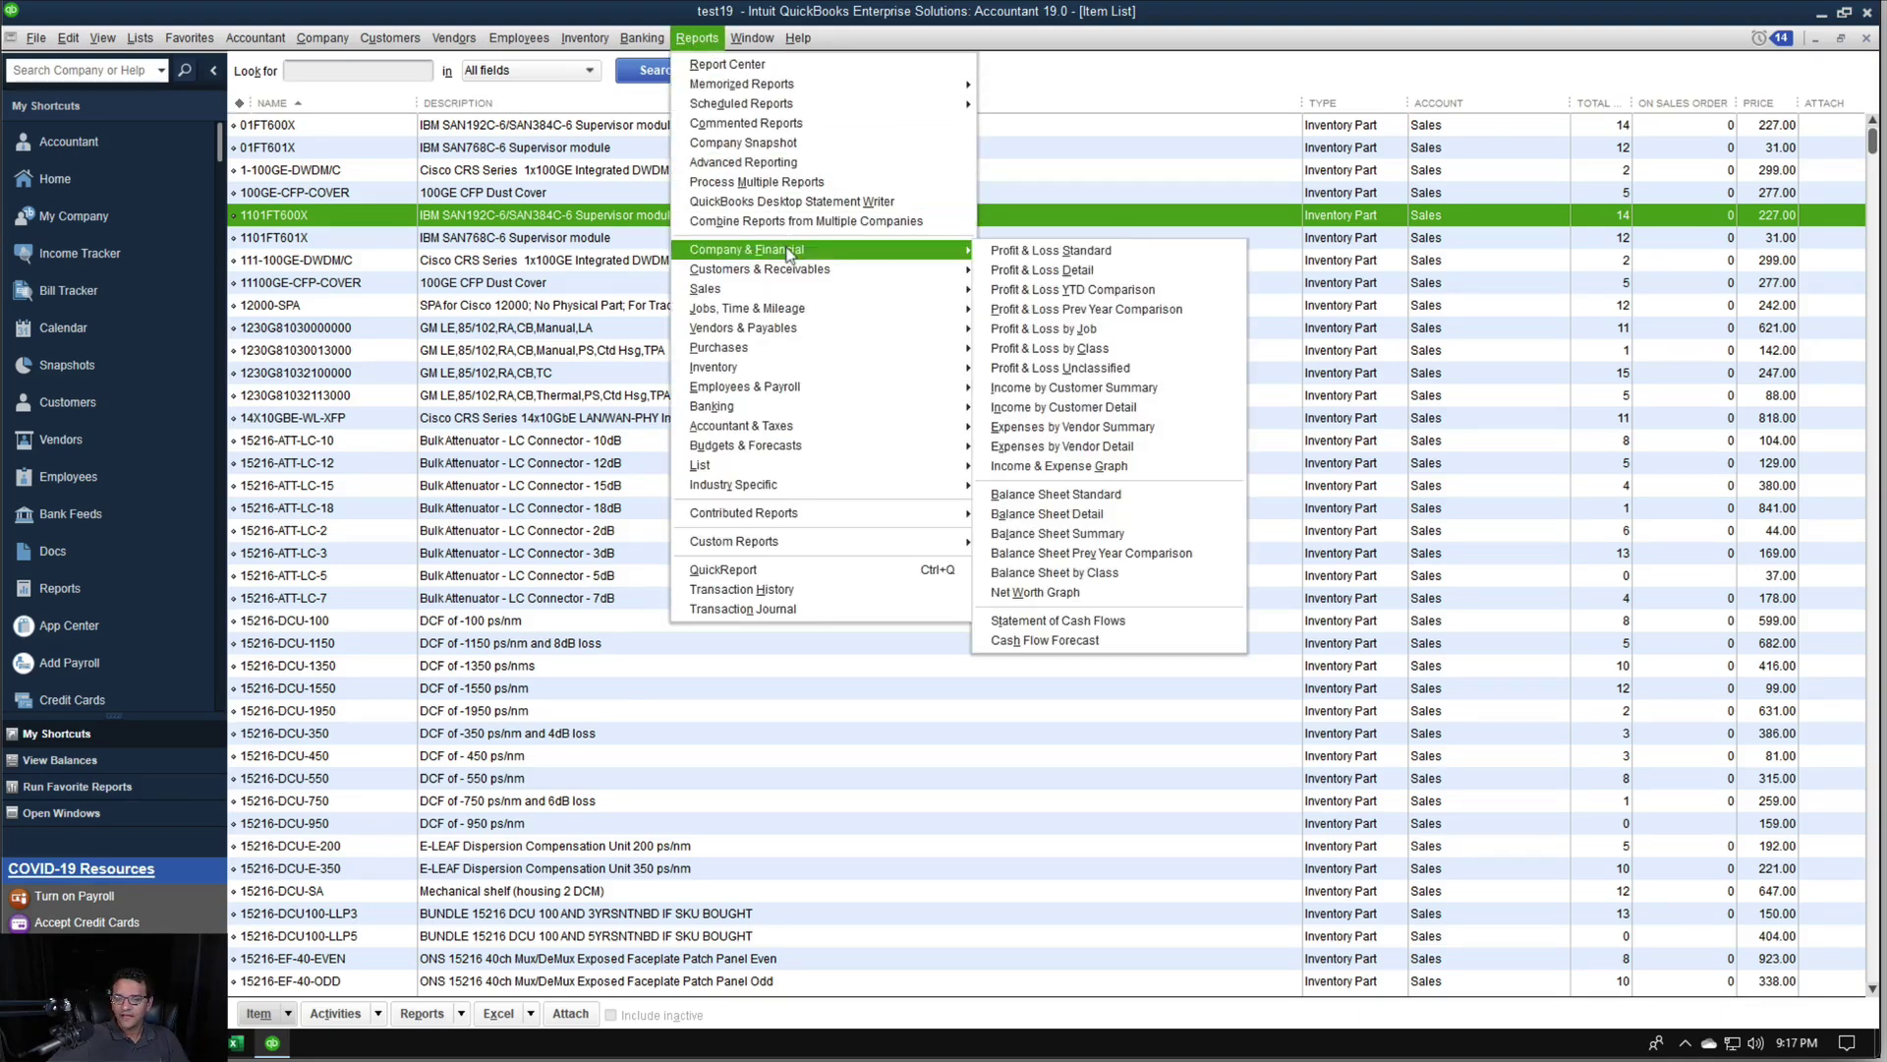
left_click(1056, 494)
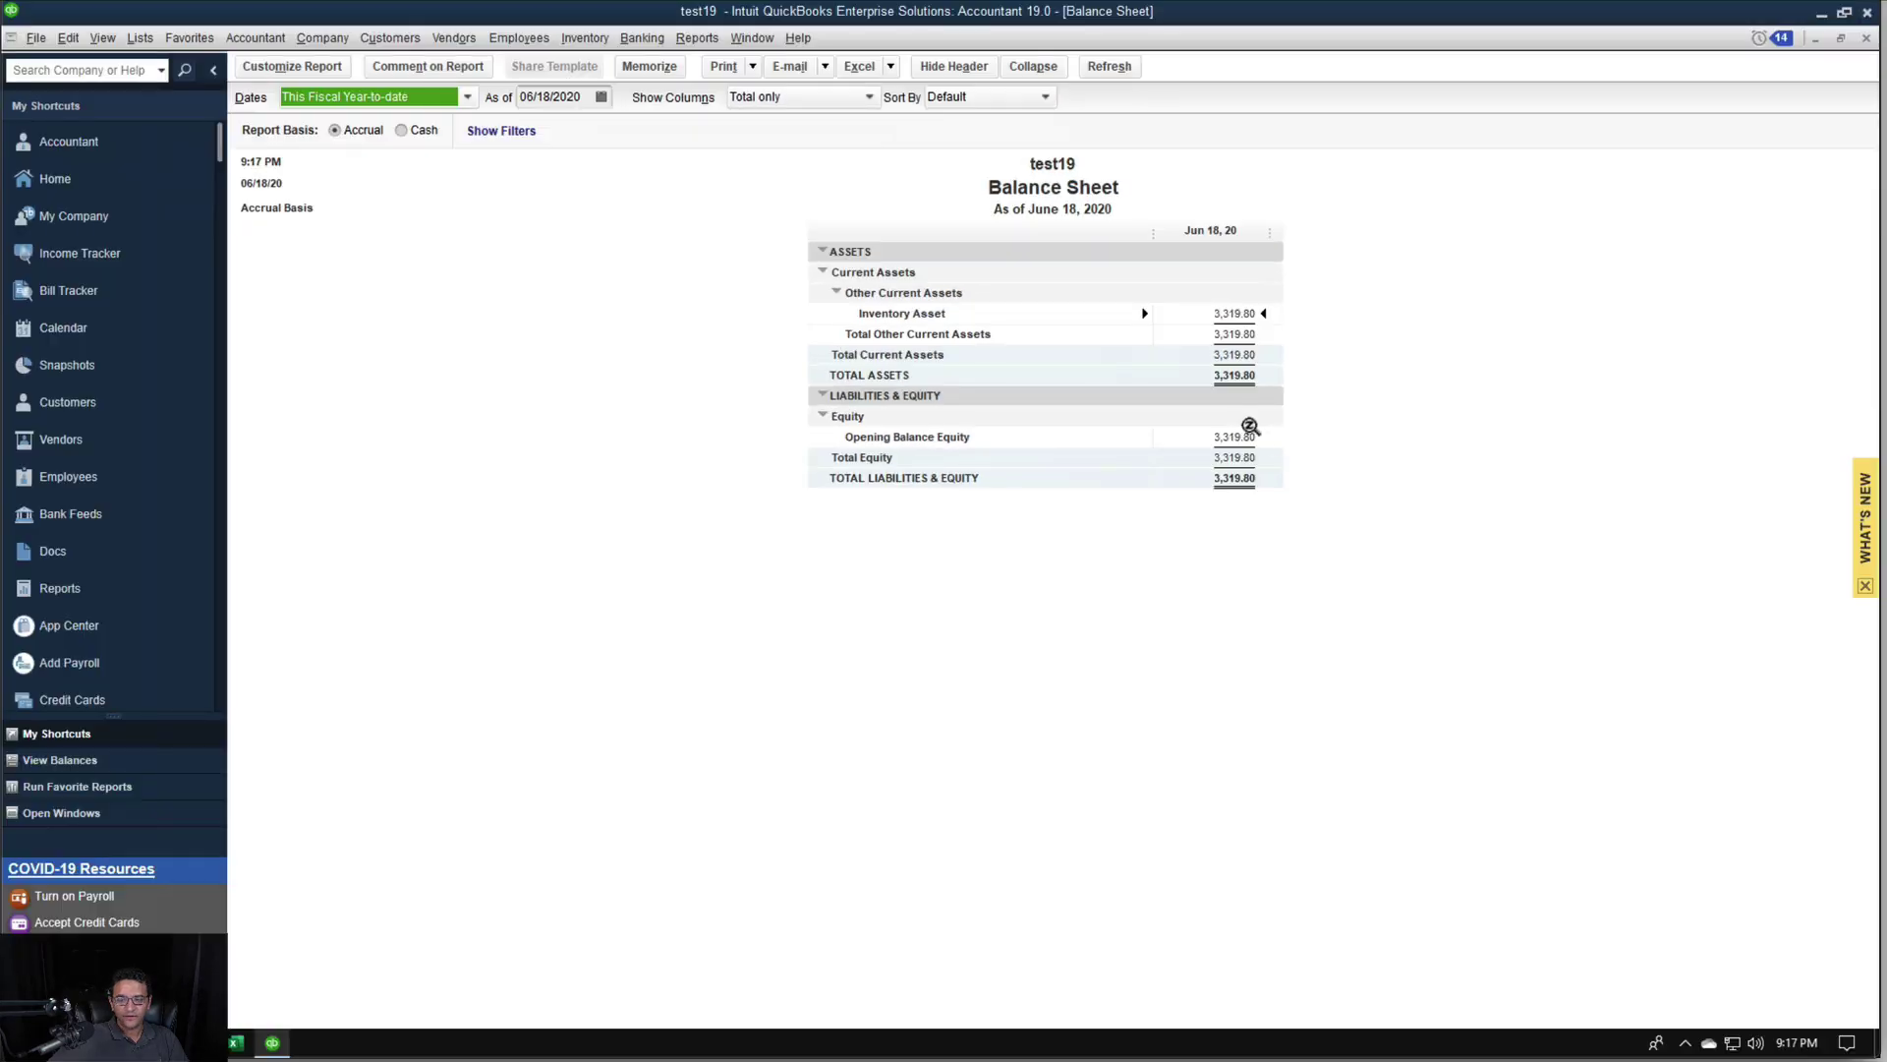
double_click(1235, 429)
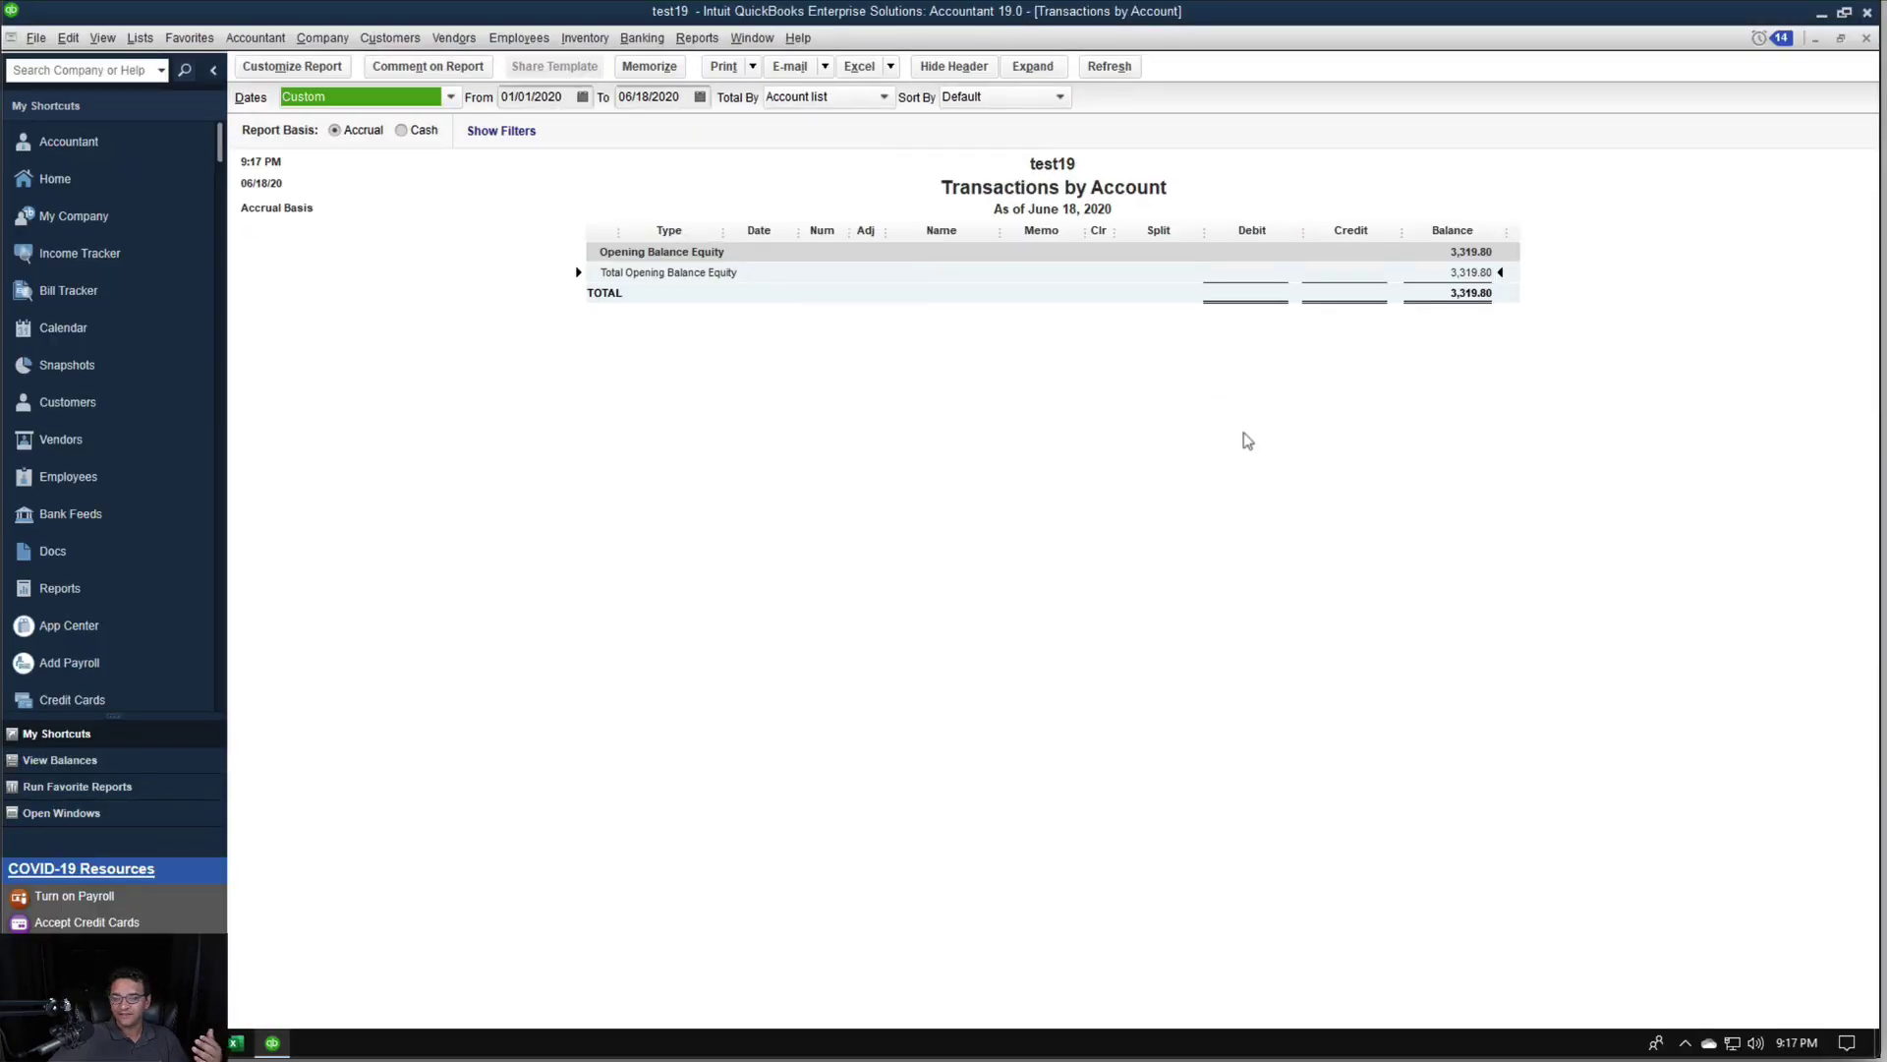
key("a")
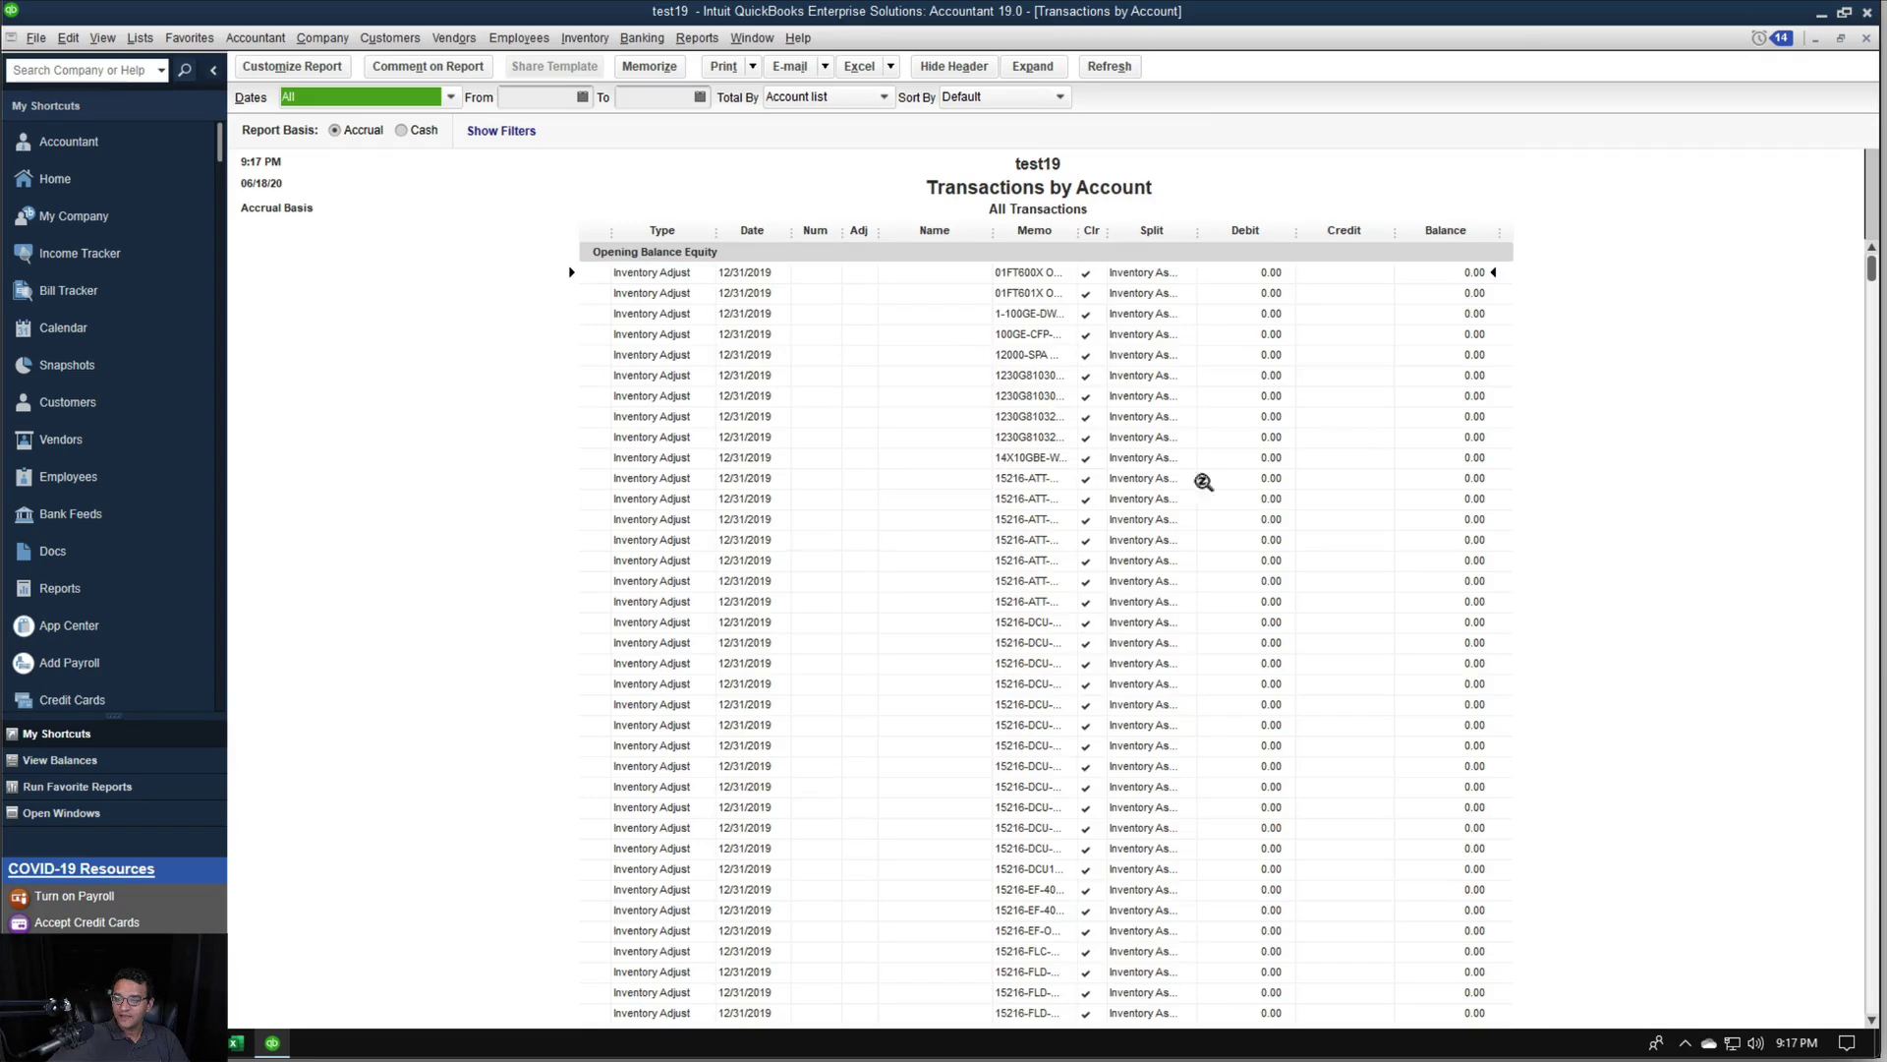
scroll(1288, 673, "down", 20)
scroll(1298, 680, "down", 2)
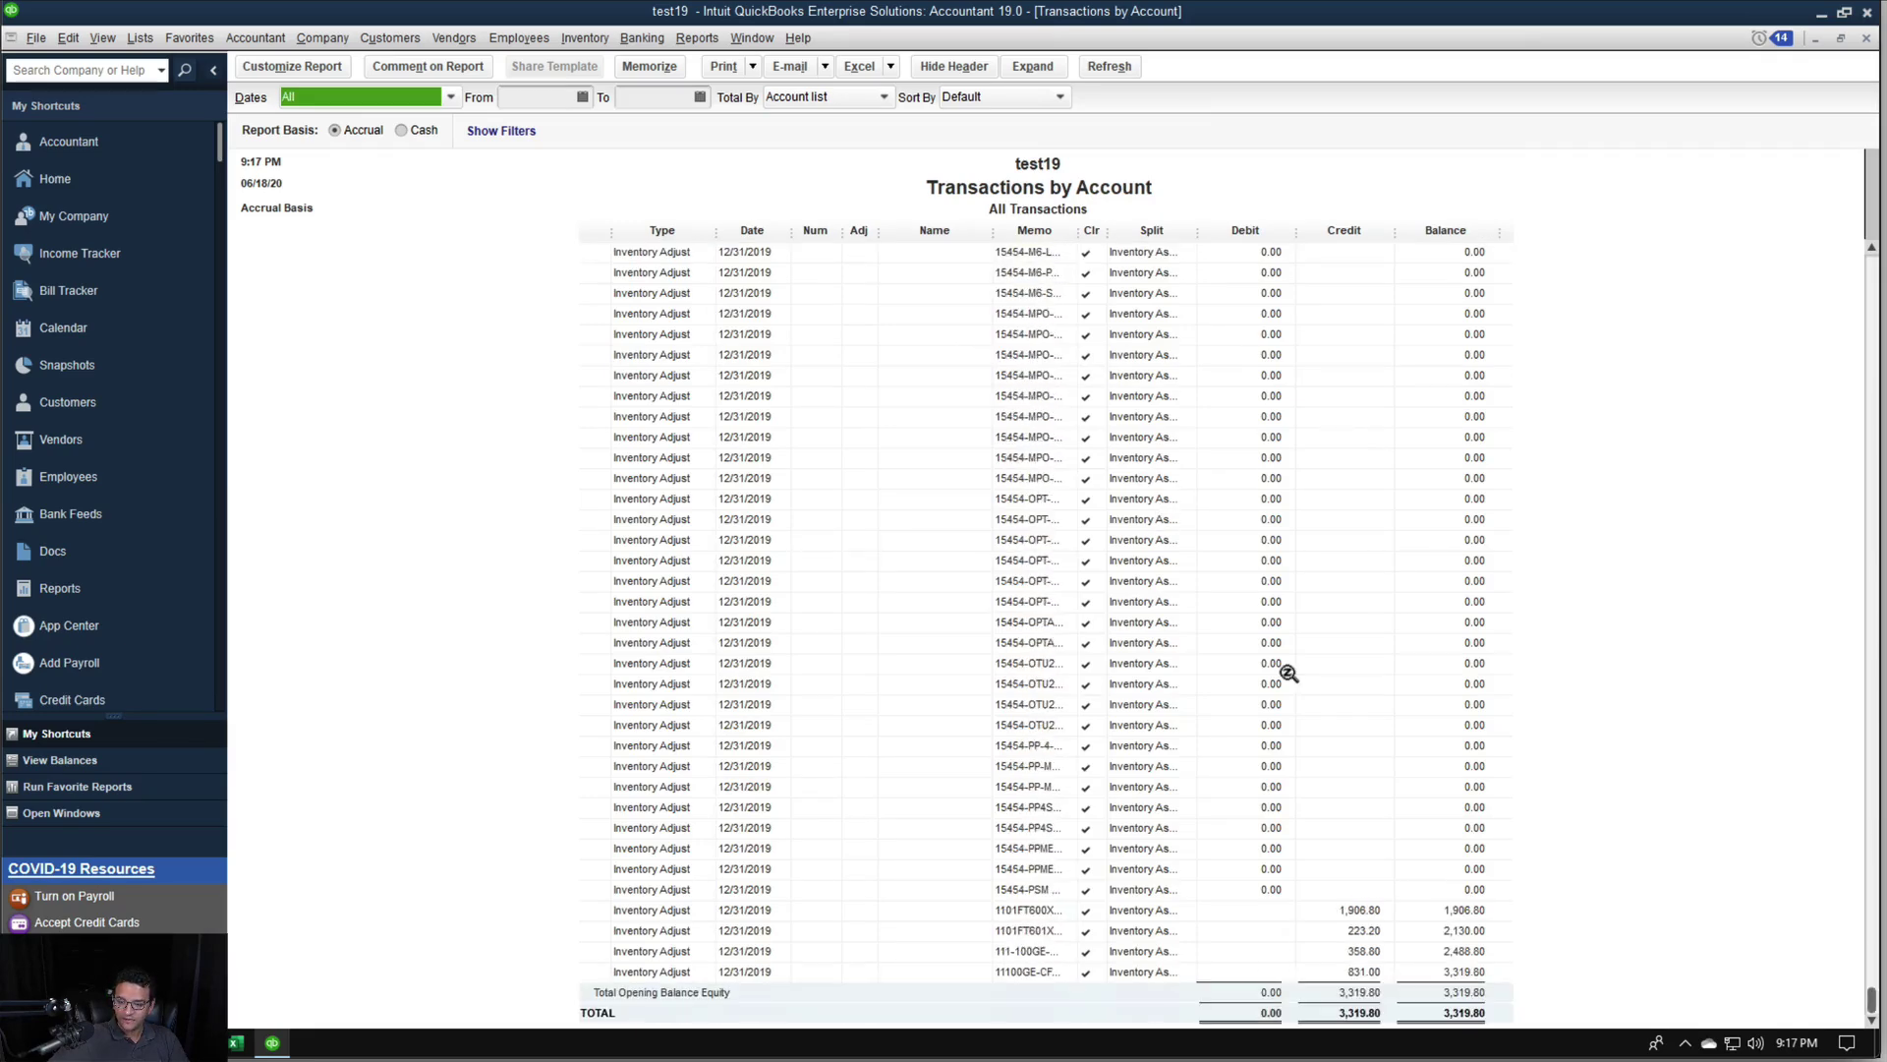
Open the 1101FT600X inventory adjustment to check its date and adjustment account, and return to the item list
left_click(1354, 913)
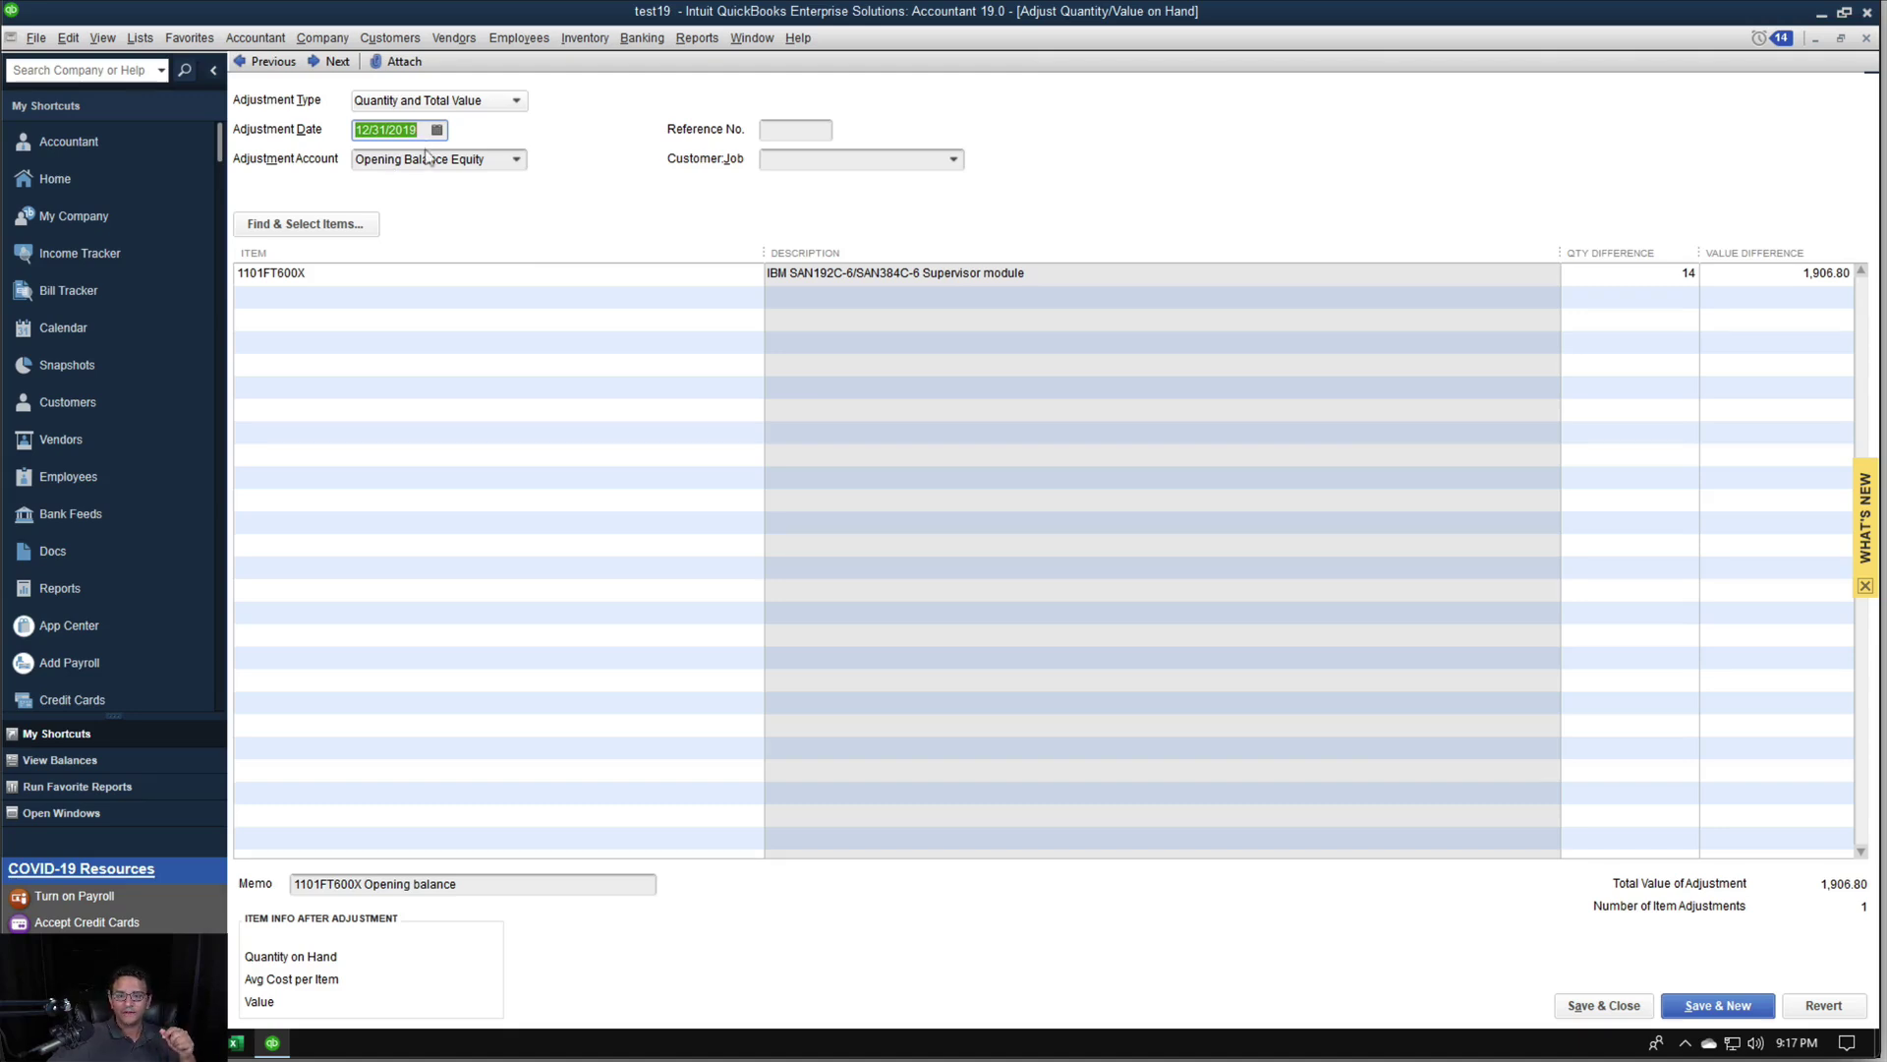
key("Tab")
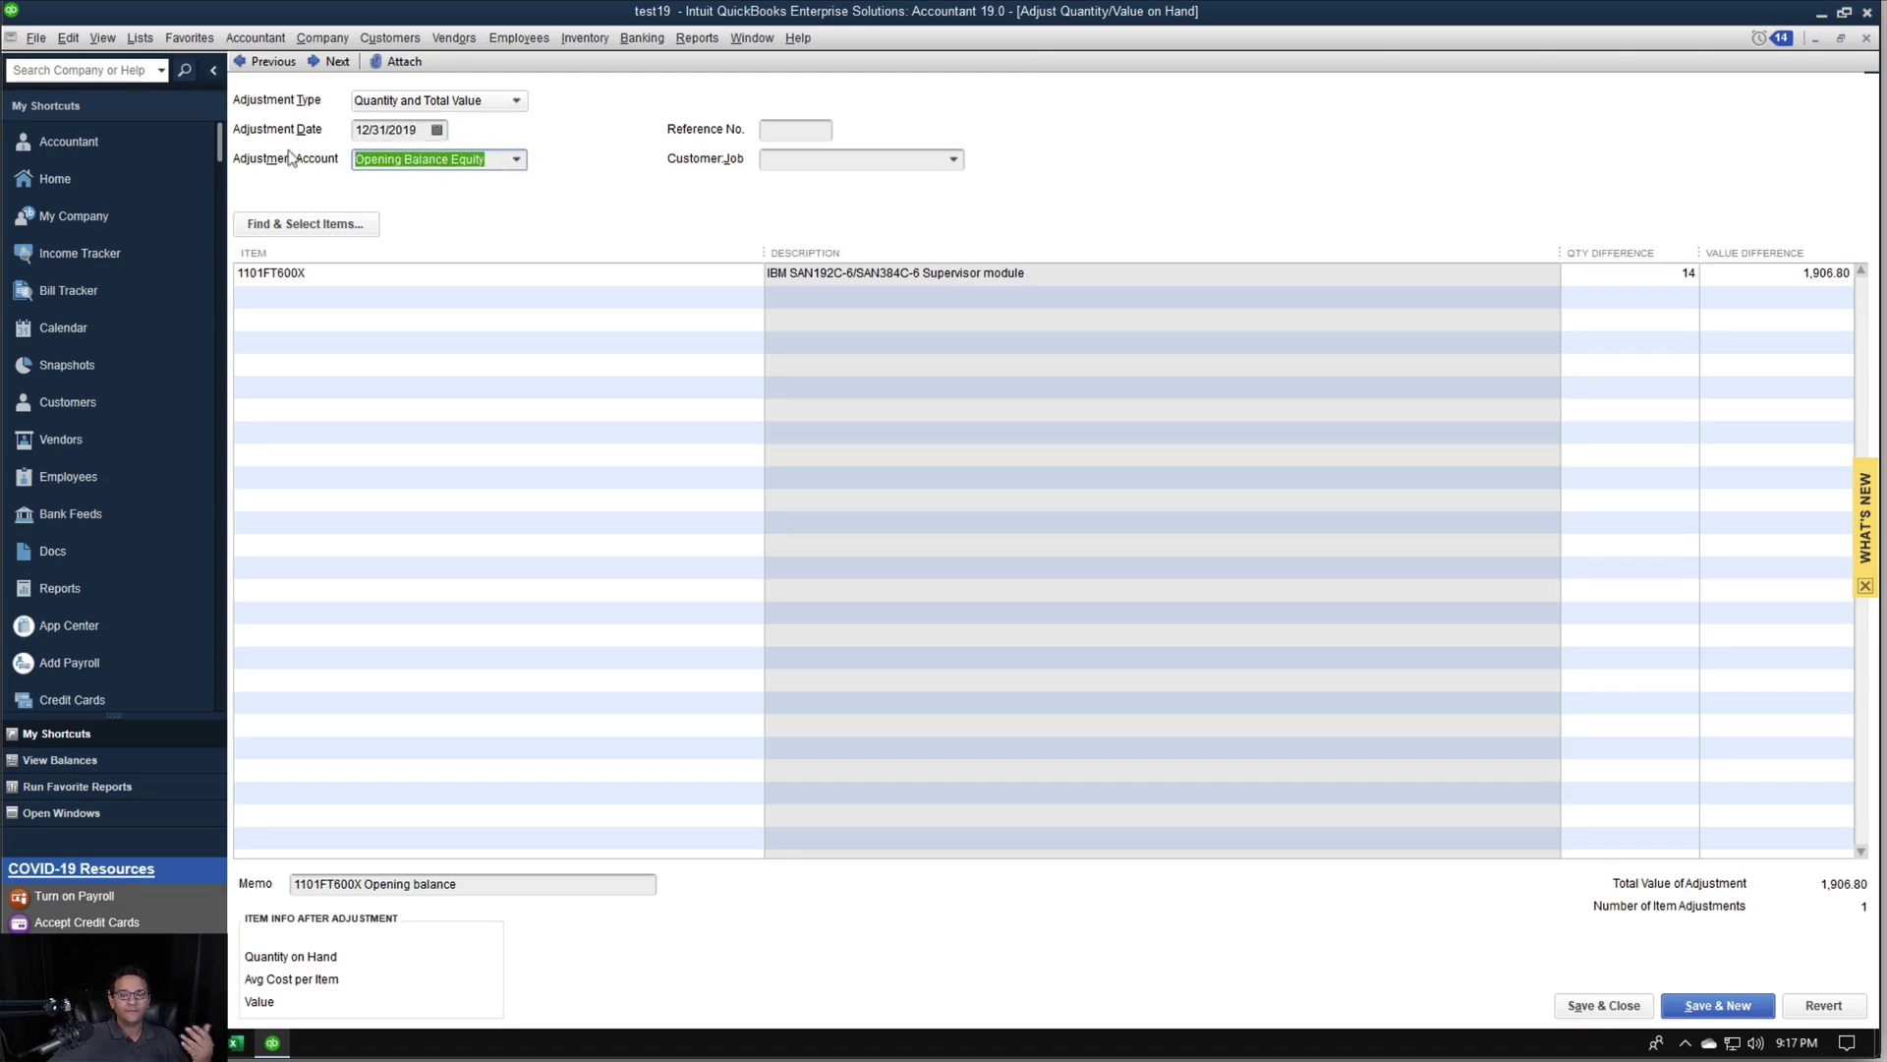
key("Escape")
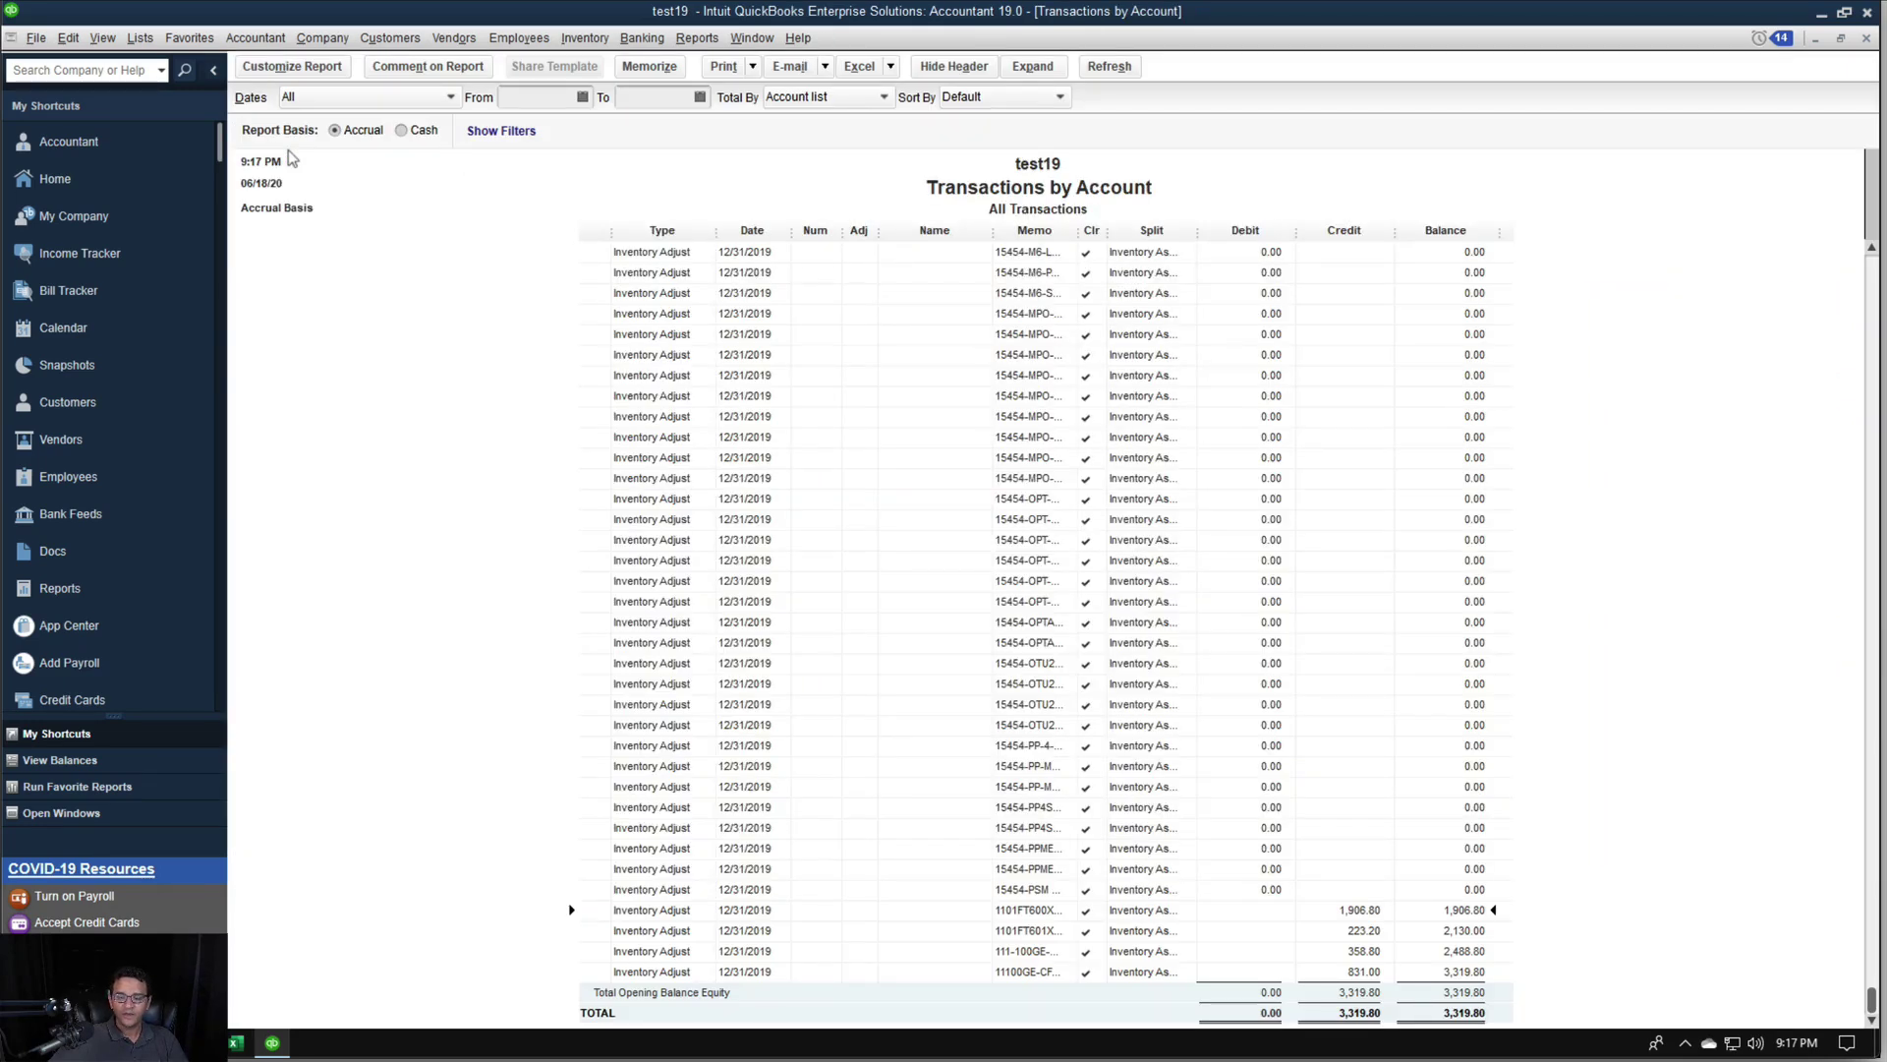
key("Escape")
left_click(1040, 444)
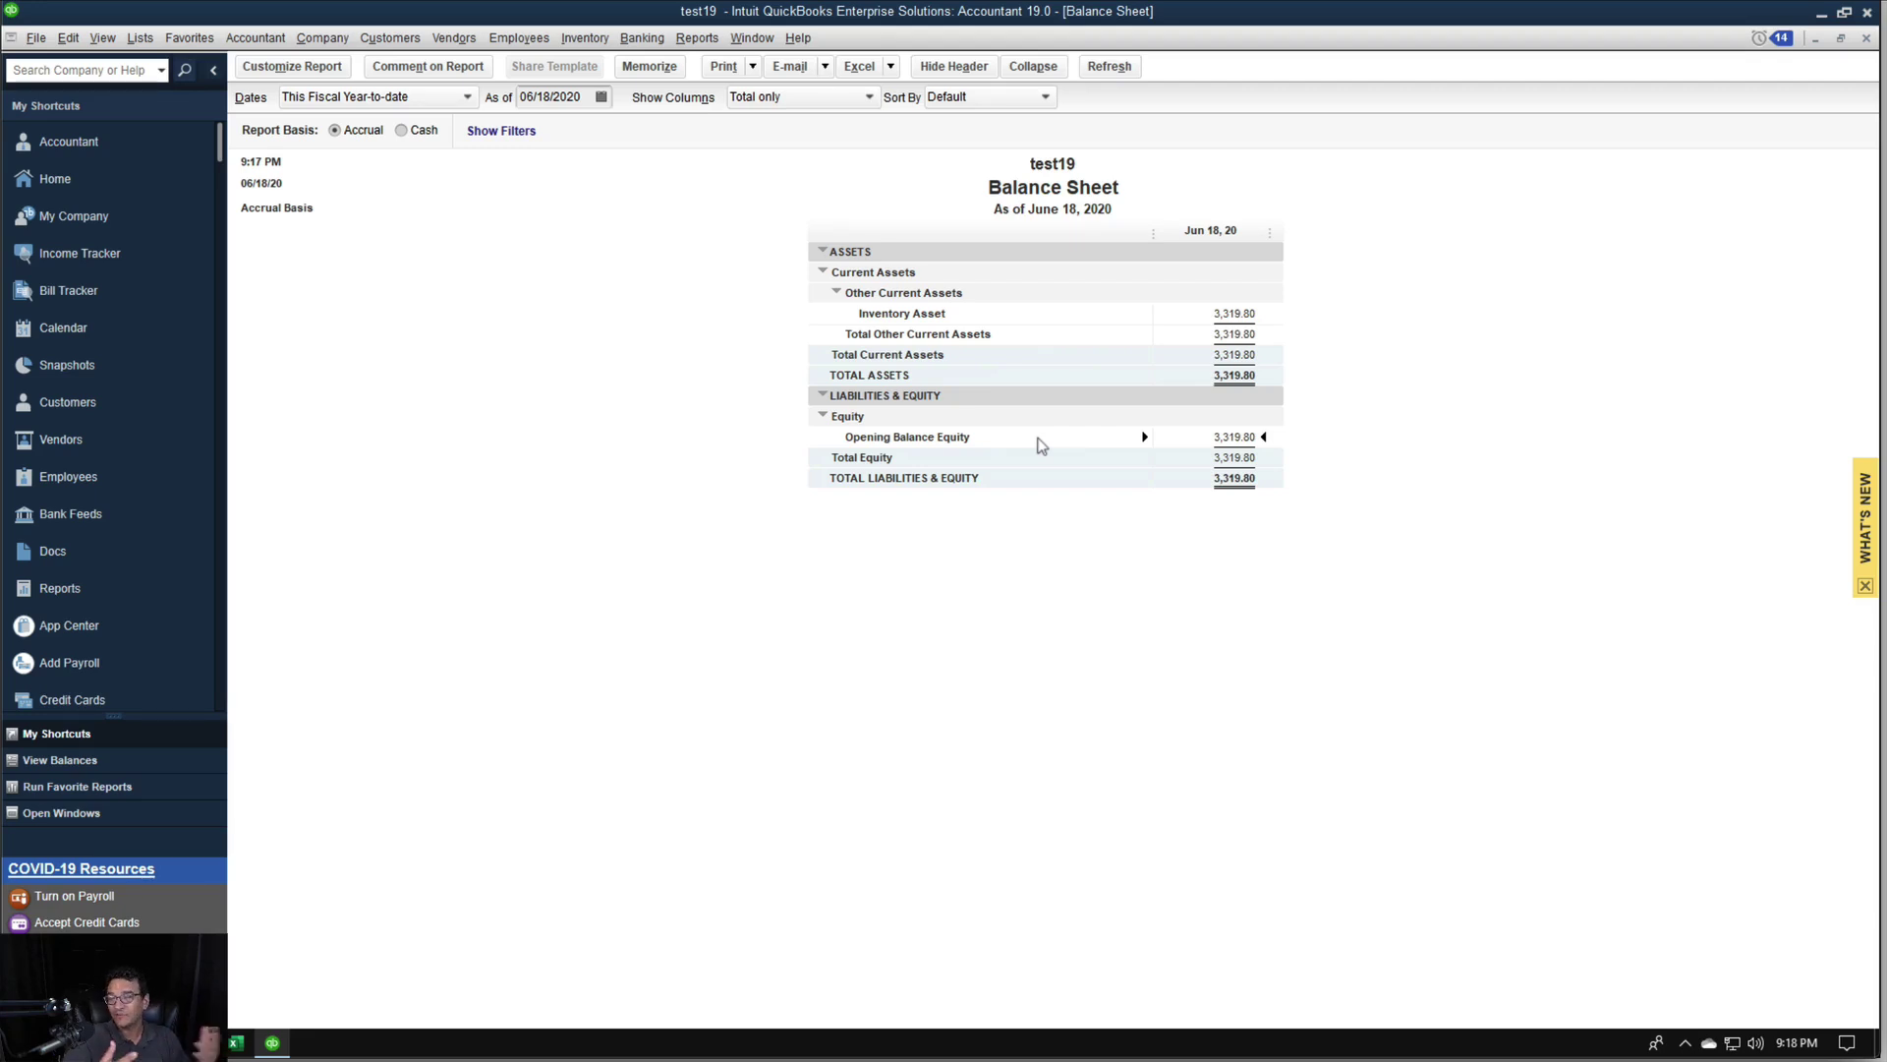
key("Escape")
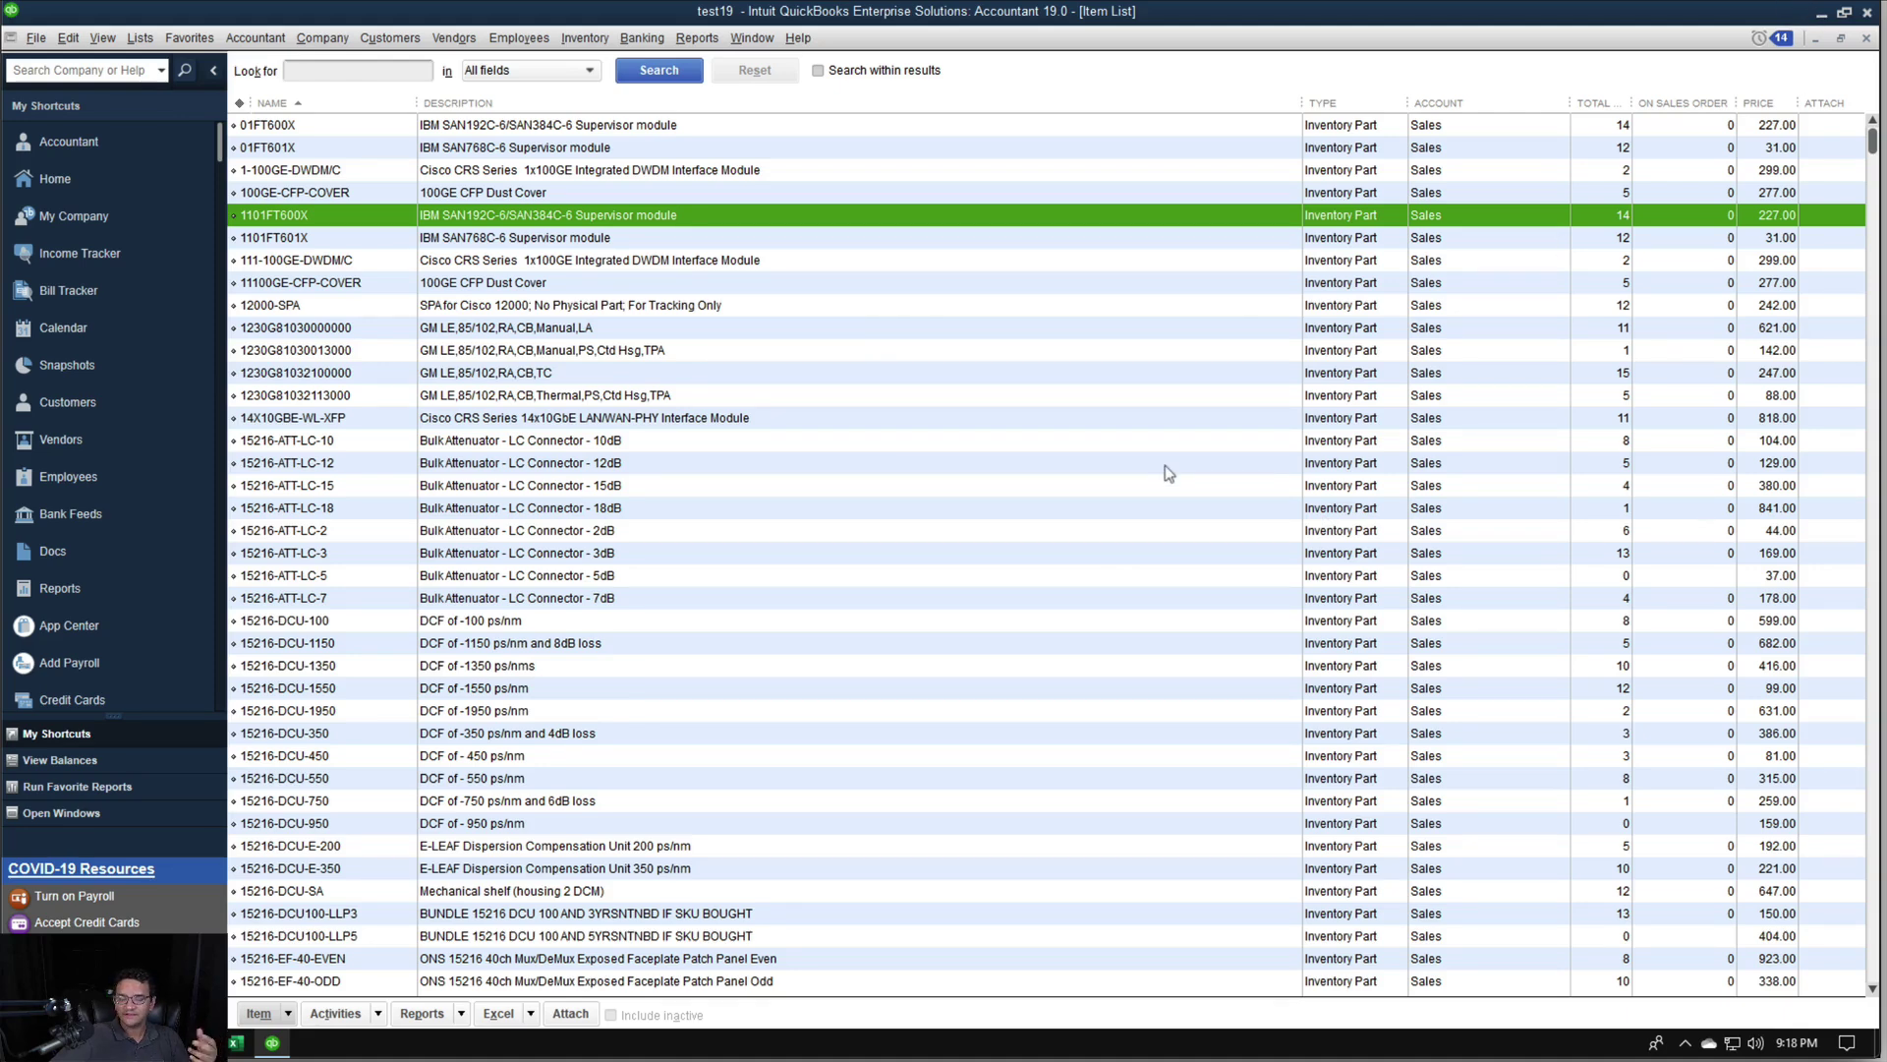
Open items2.csv from the desktop in Excel, fit all column widths to their contents and widen the COST column
left_click(1819, 20)
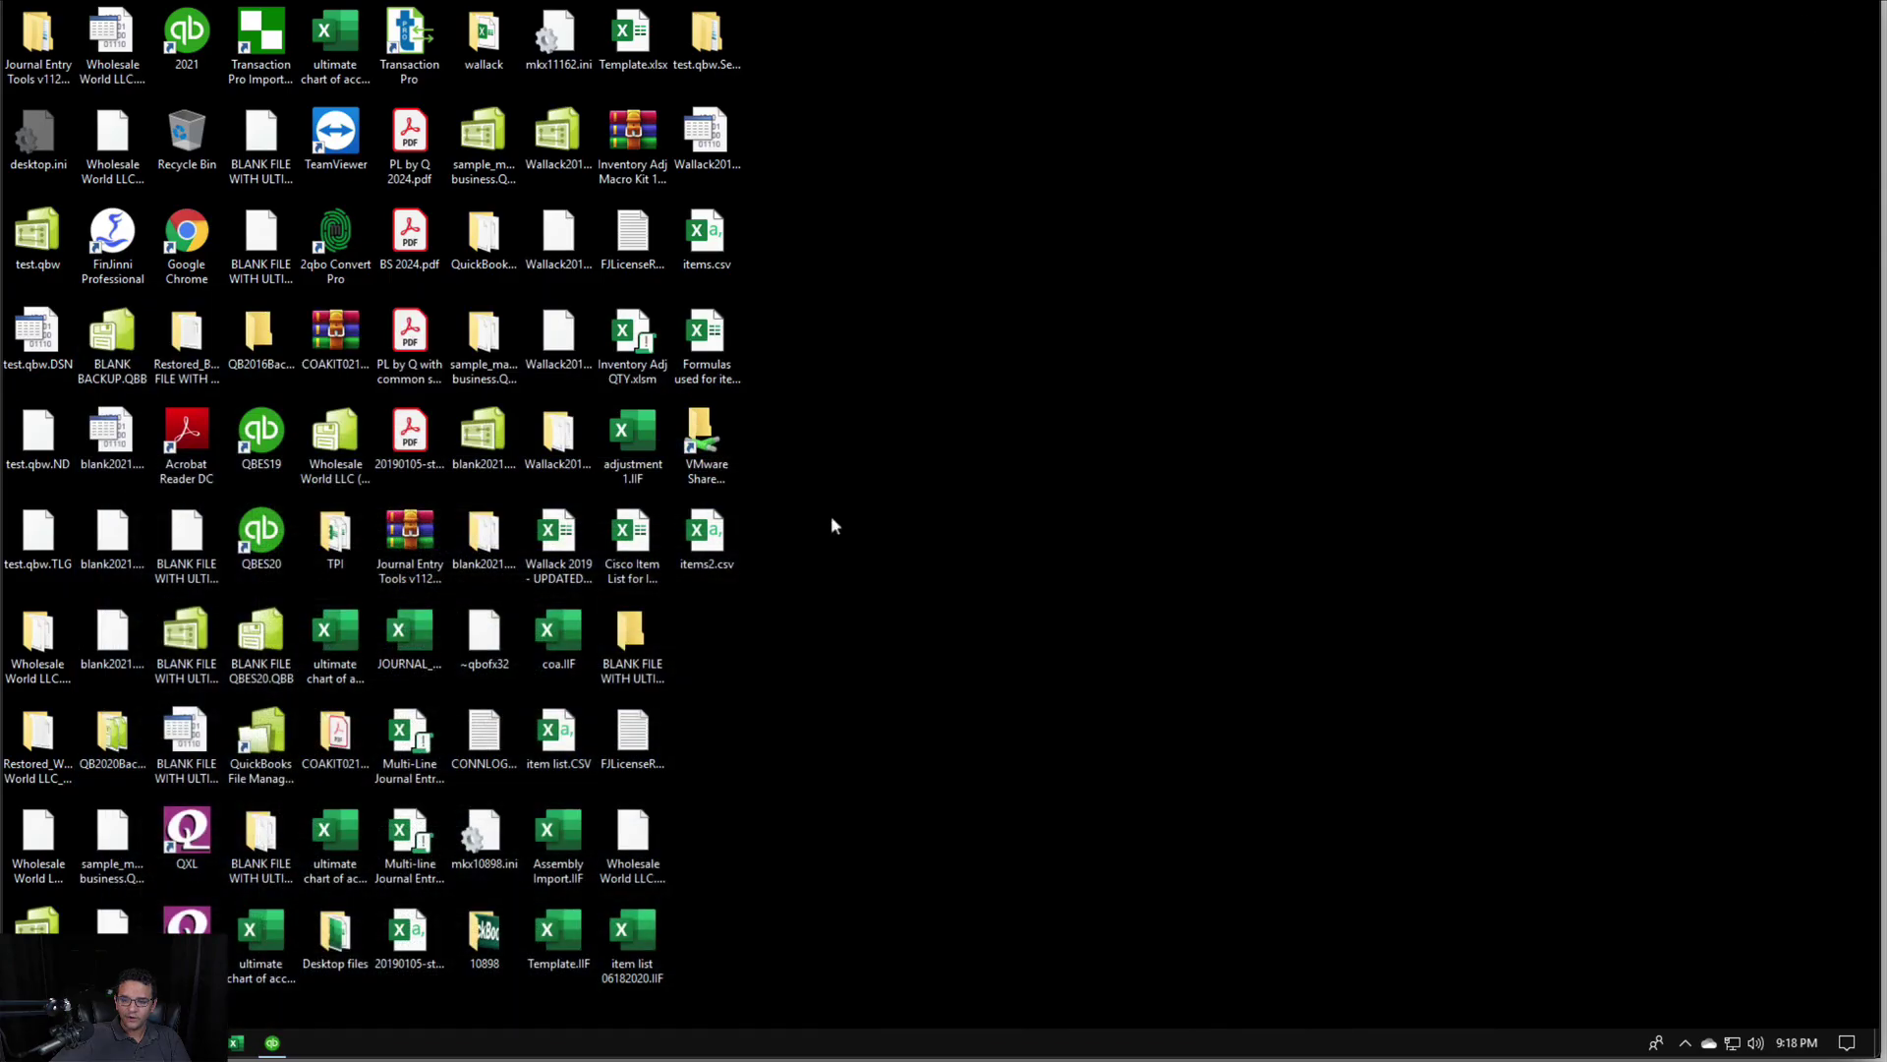
double_click(732, 554)
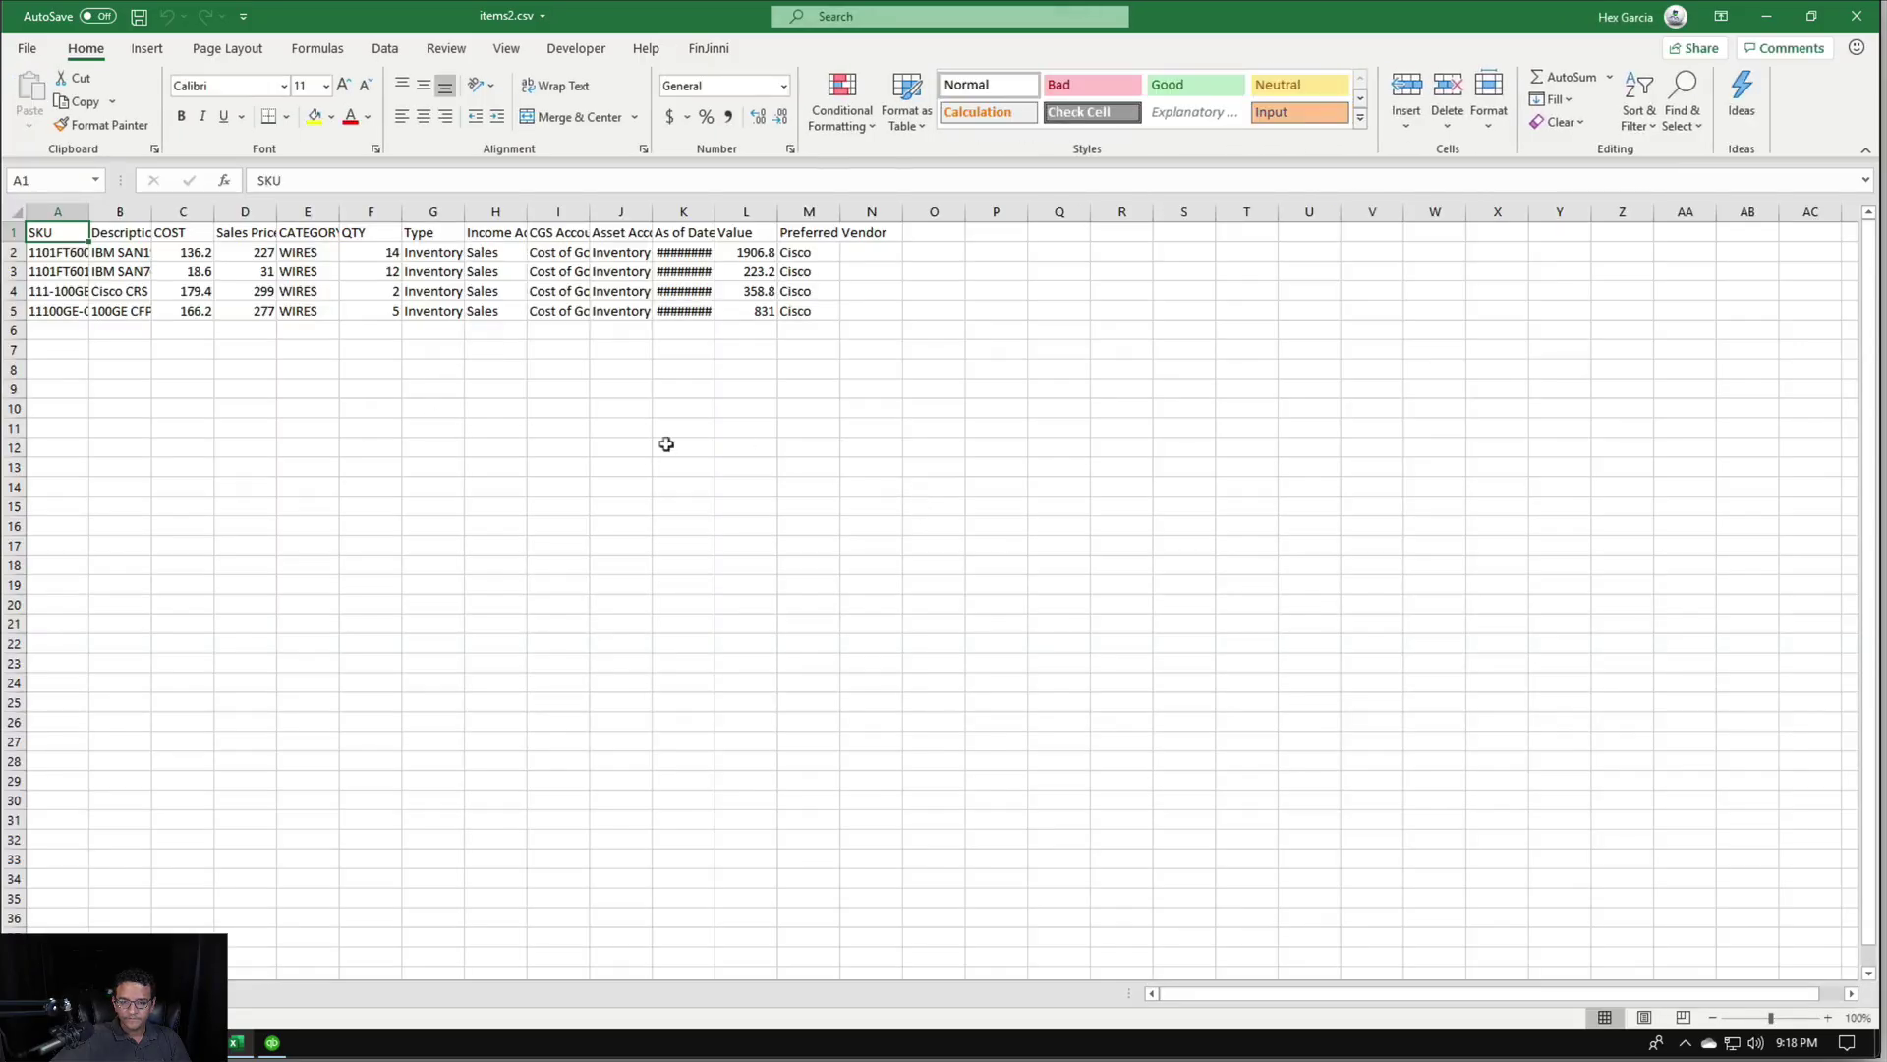
left_click_drag(57, 212, 823, 192)
double_click(840, 211)
left_click(826, 560)
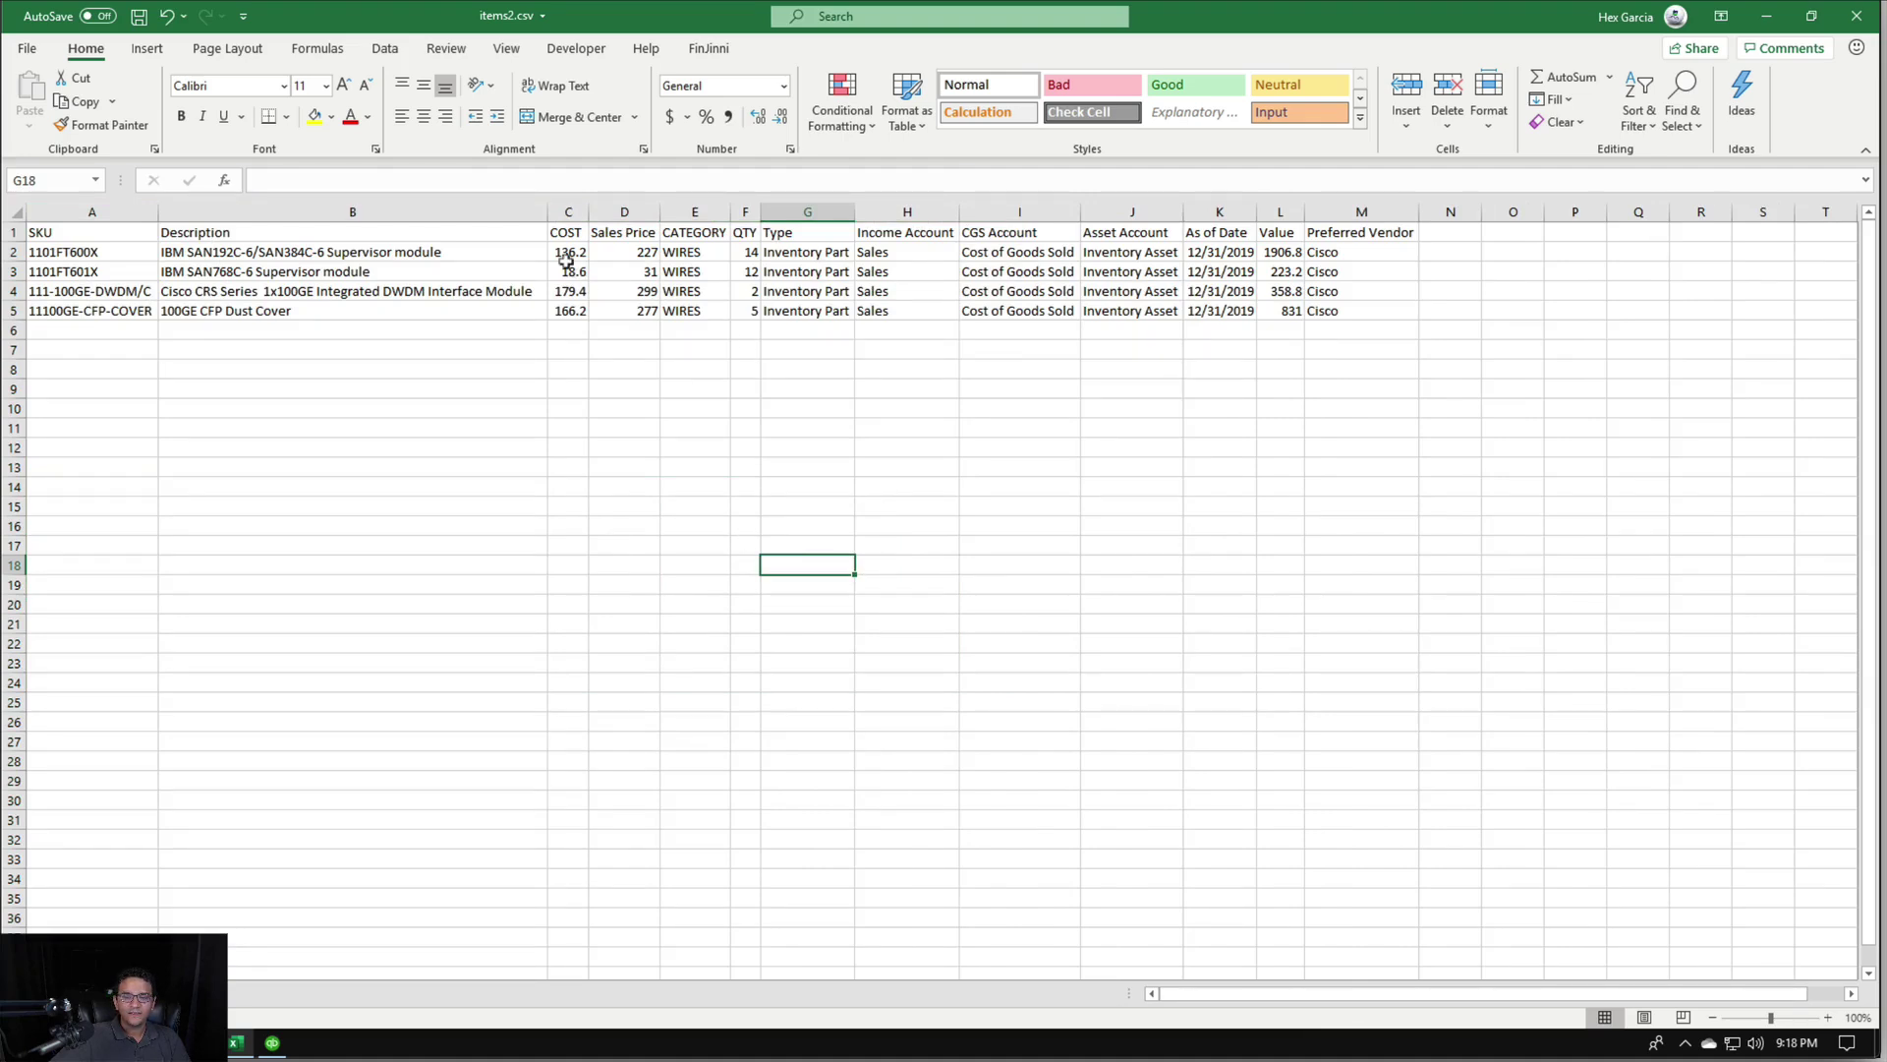
left_click_drag(589, 210, 625, 210)
Set the Sales Price to 5000 for all four items in D2:D5
left_click(657, 230)
left_click(668, 251)
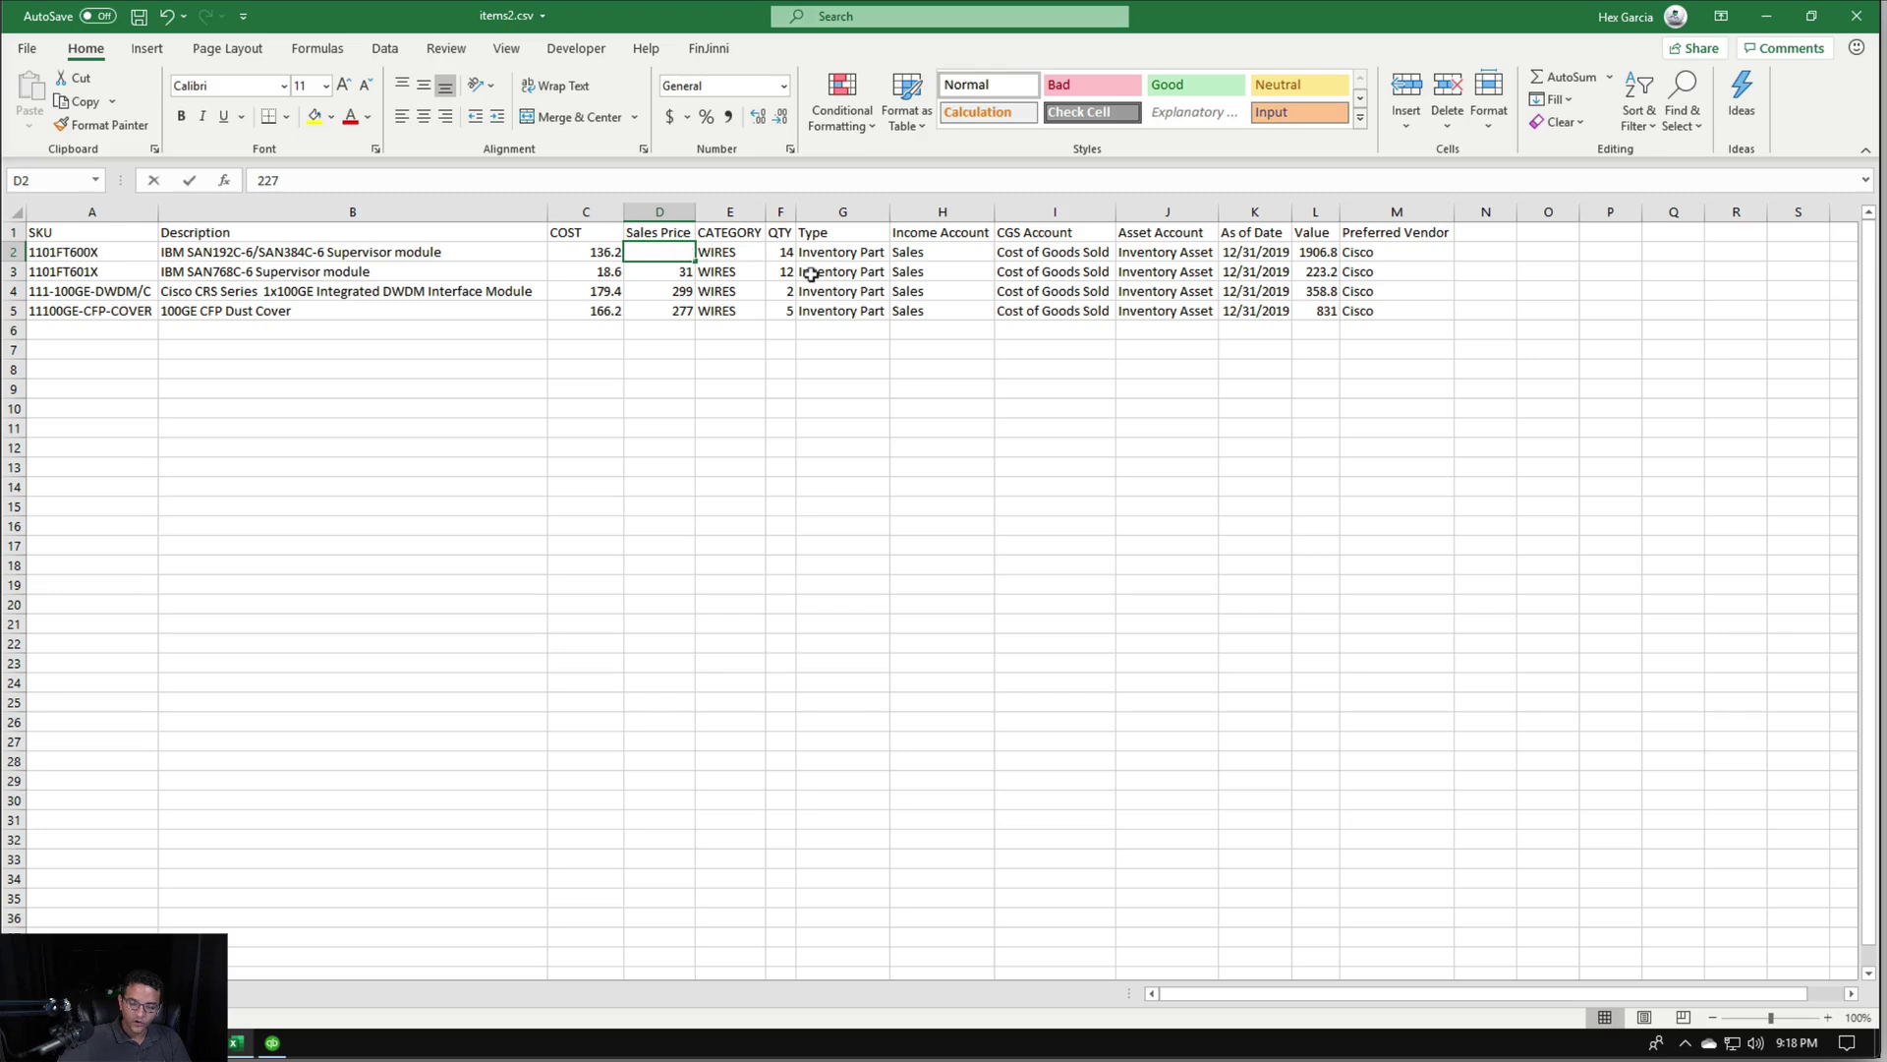
type("5000")
key("Return")
left_click(669, 233)
left_click(676, 253)
left_click_drag(694, 254, 708, 311)
left_click(661, 407)
Set the COST to 2500 for all four items in C2:C5
left_click(587, 252)
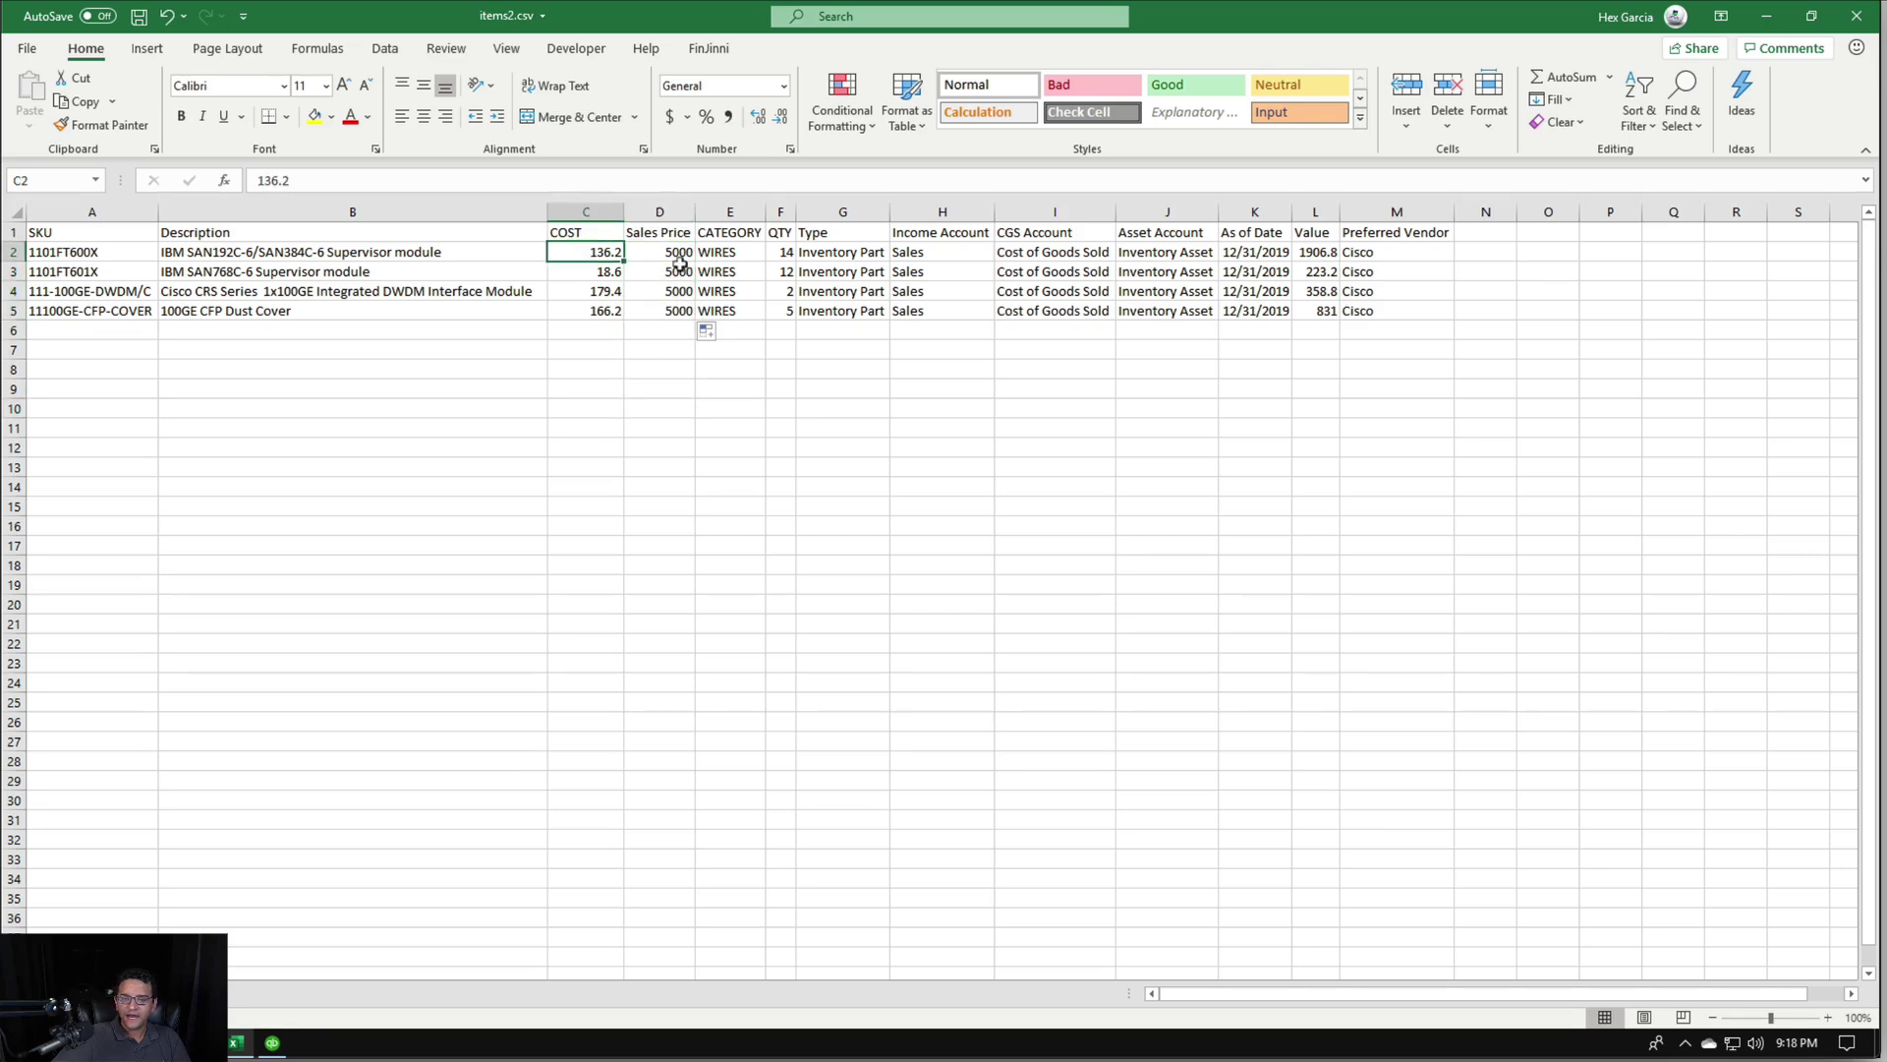
type("25")
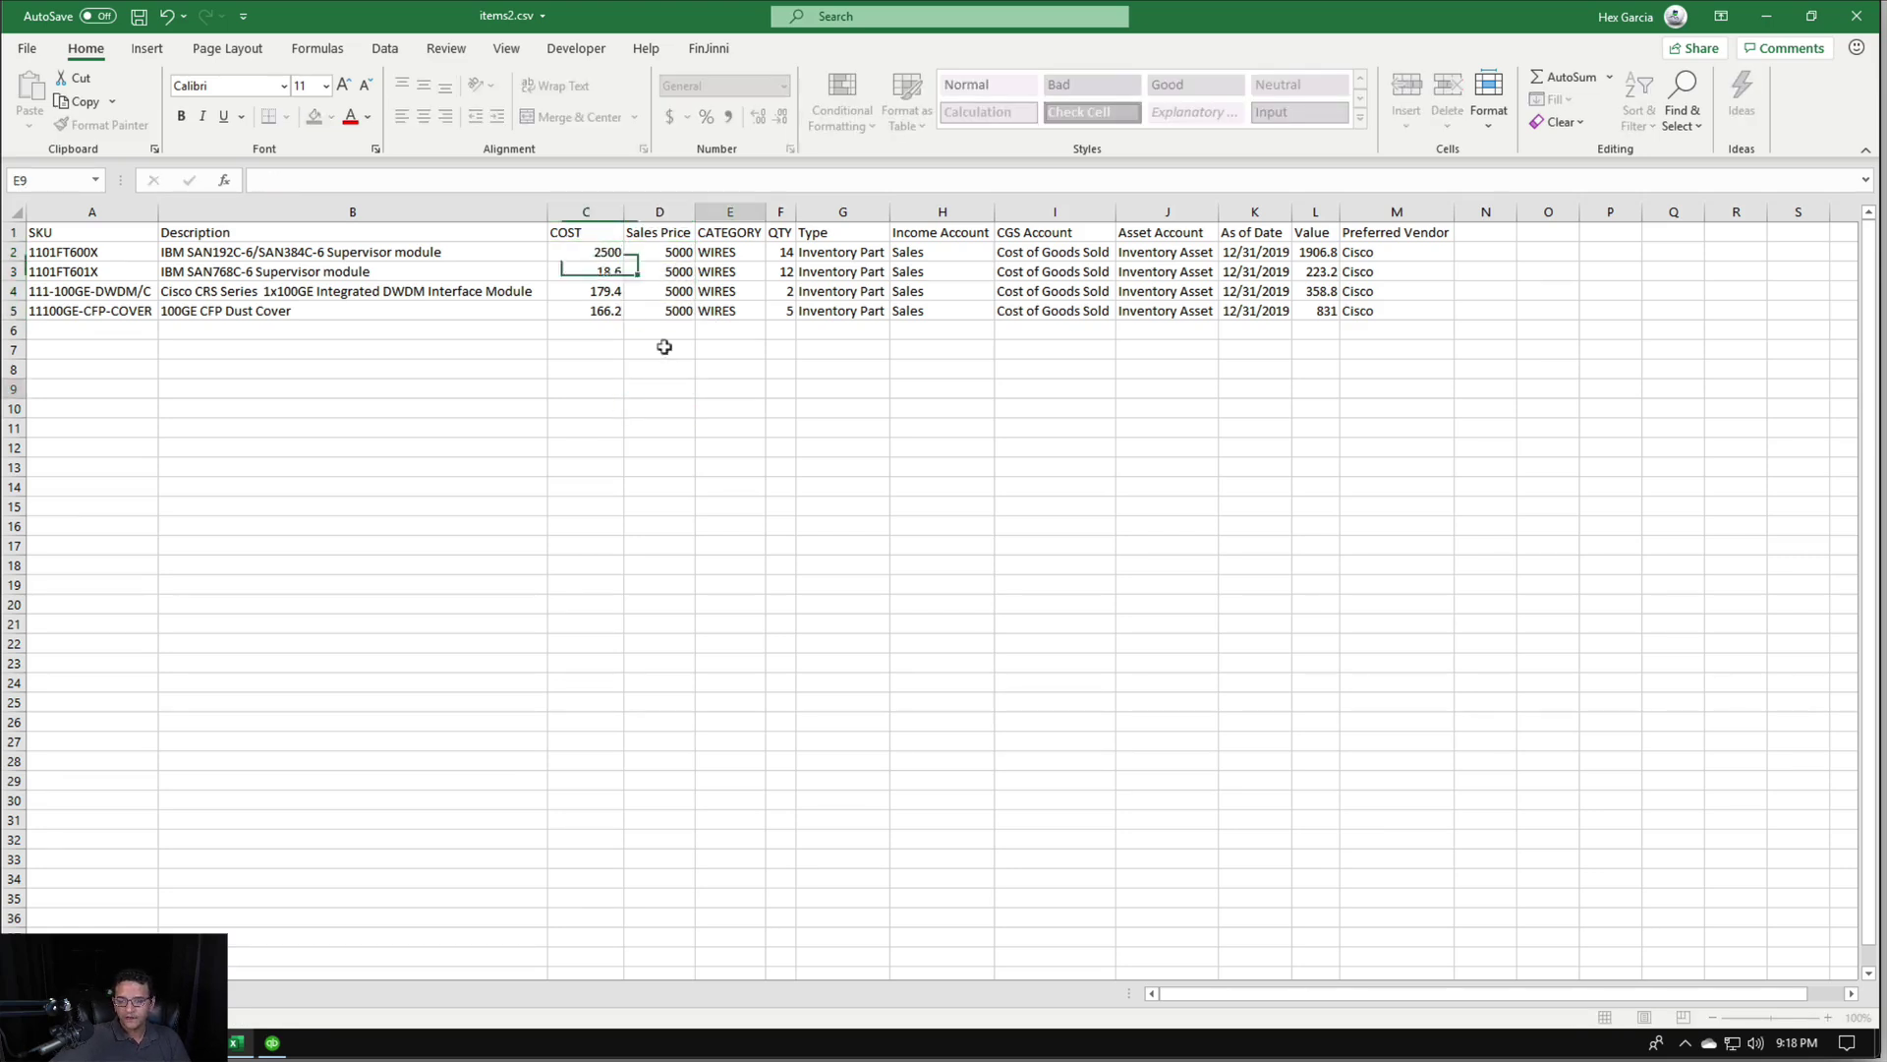
type("00")
left_click(689, 384)
left_click(606, 255)
left_click_drag(620, 253, 621, 313)
left_click(654, 369)
Change the CATEGORY to TOOLS for all four items in E2:E5
left_click(720, 248)
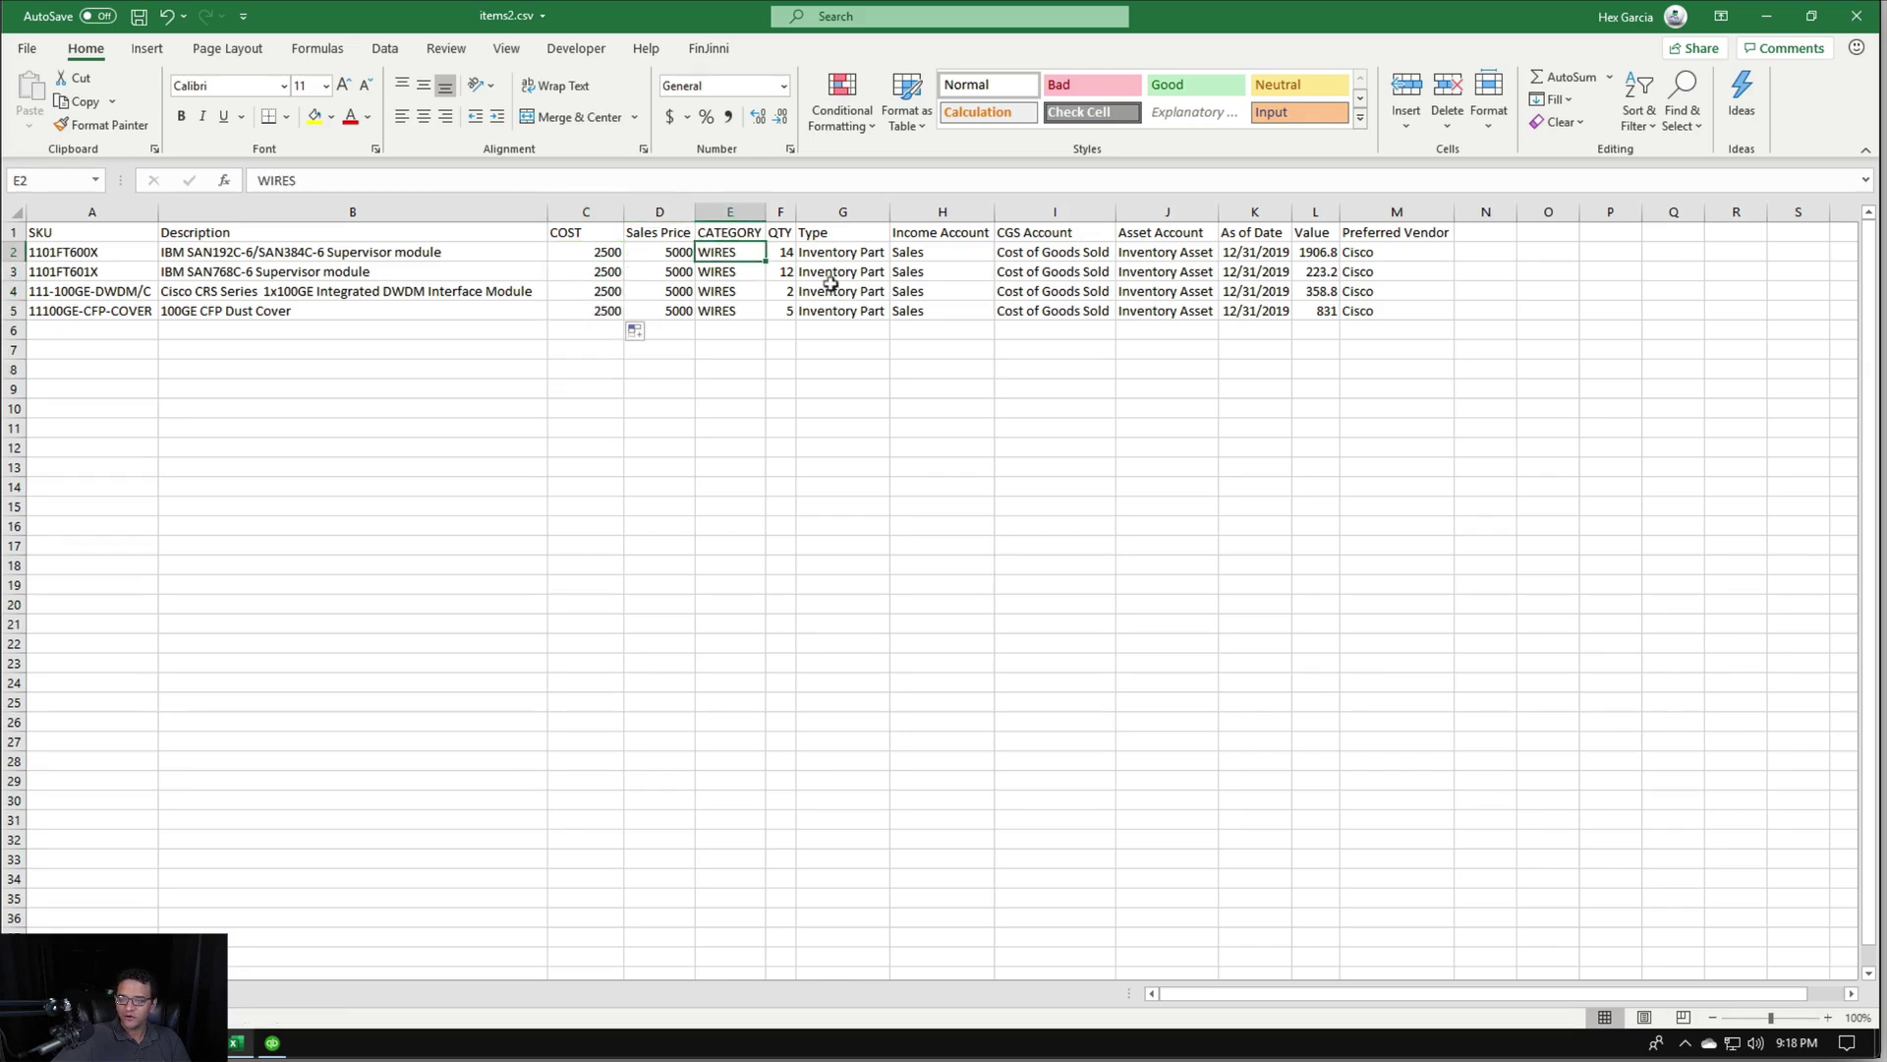
type("TOOLS")
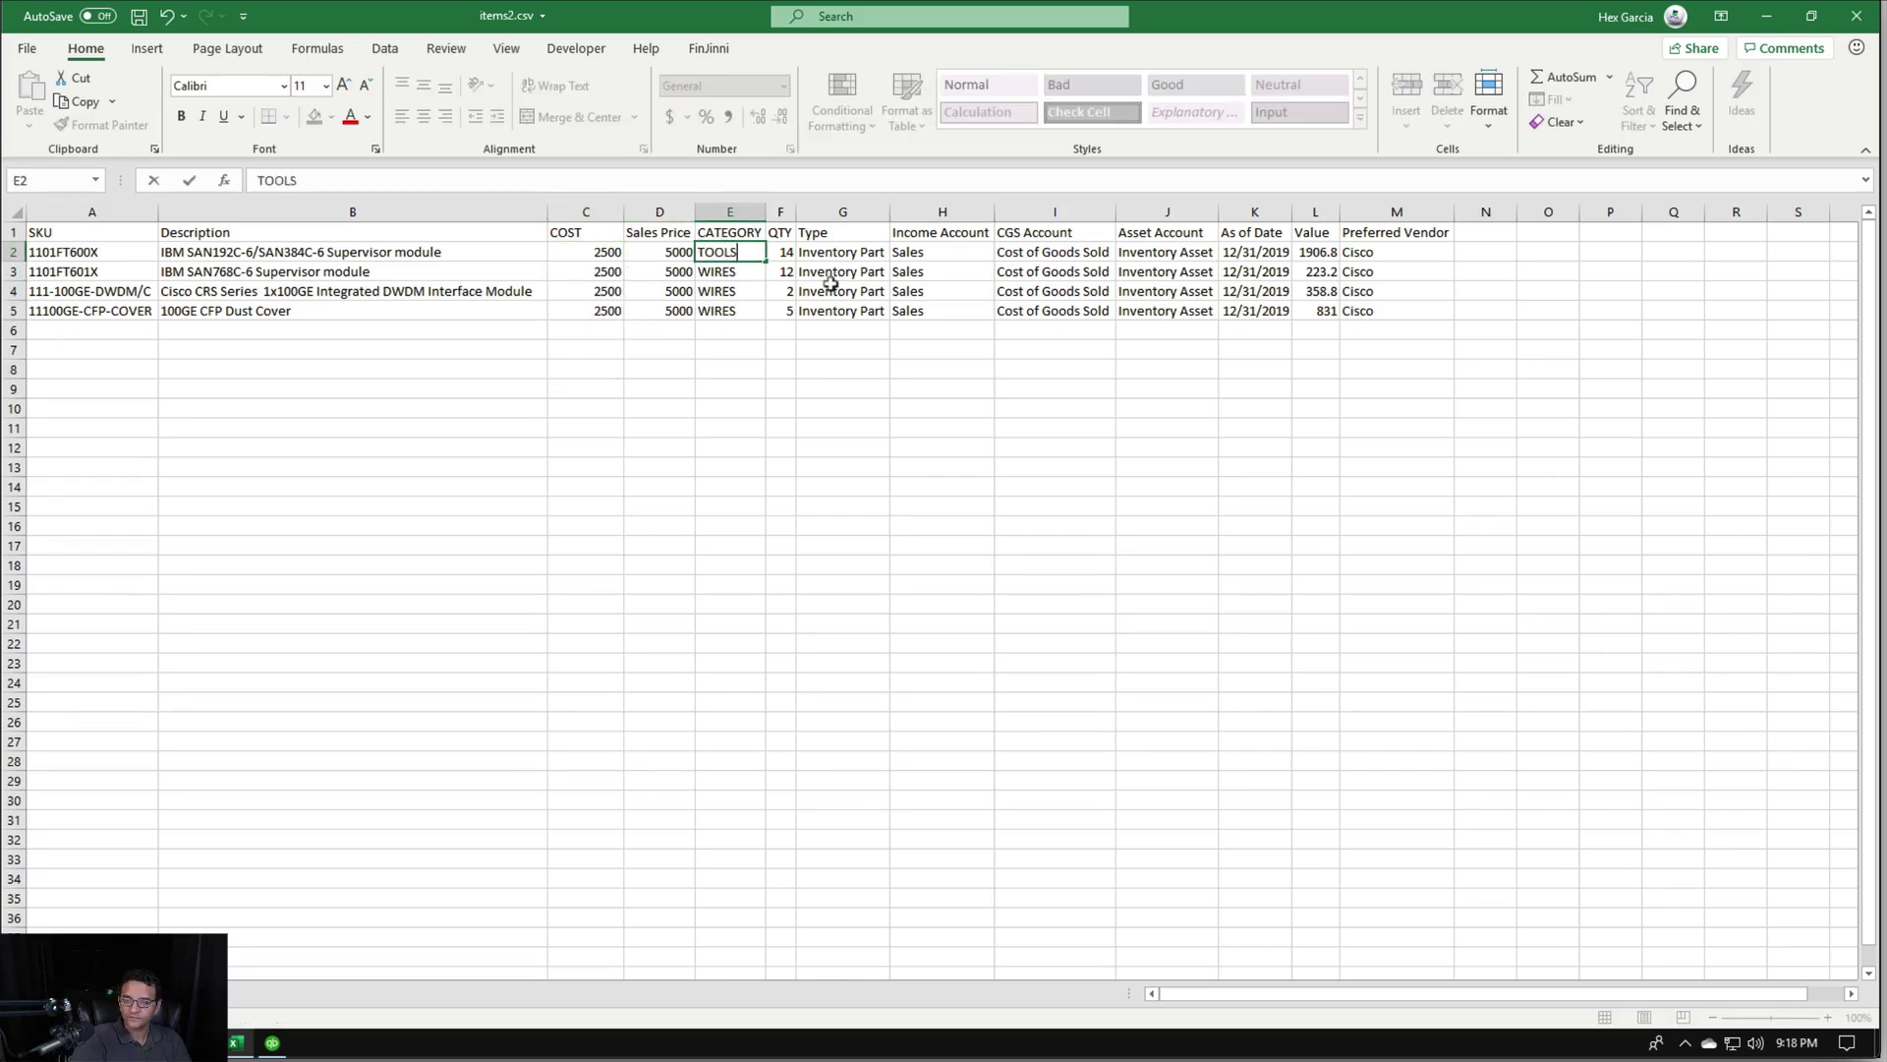
key("Return")
left_click(755, 257)
left_click_drag(759, 258, 758, 310)
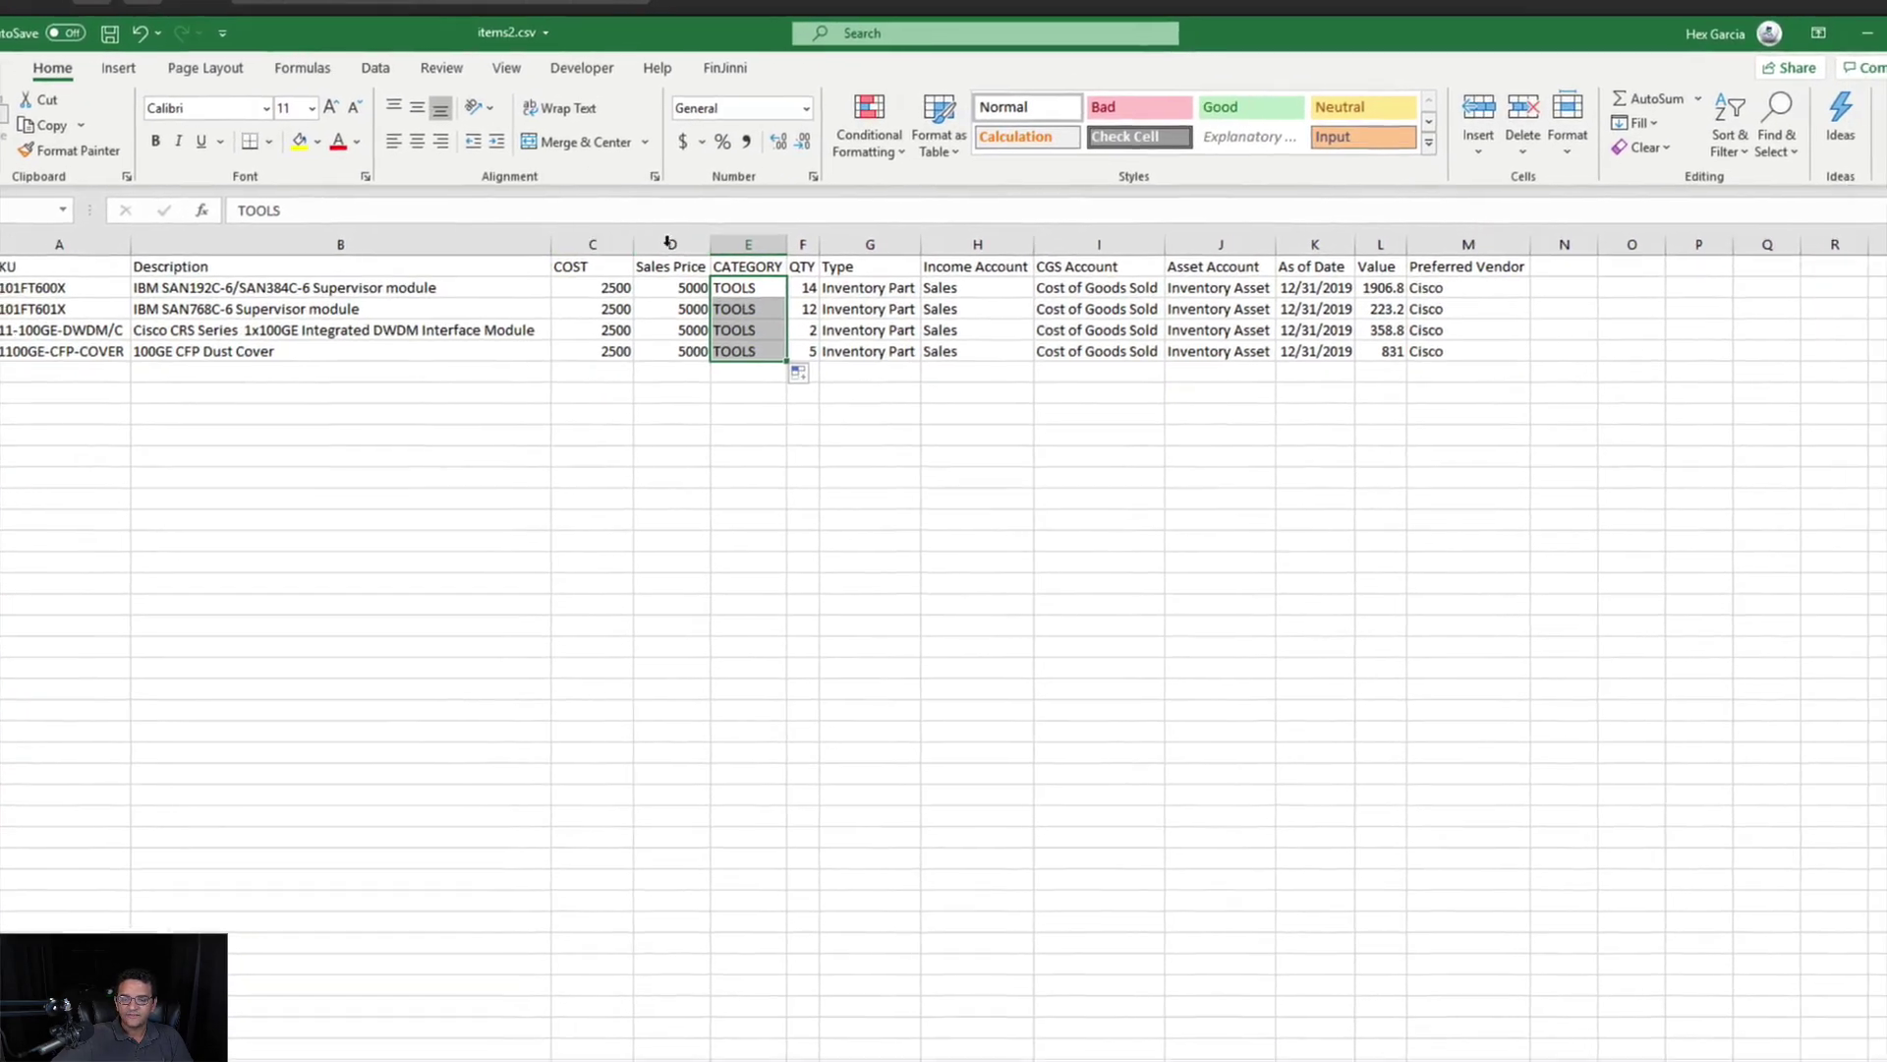
left_click(568, 220)
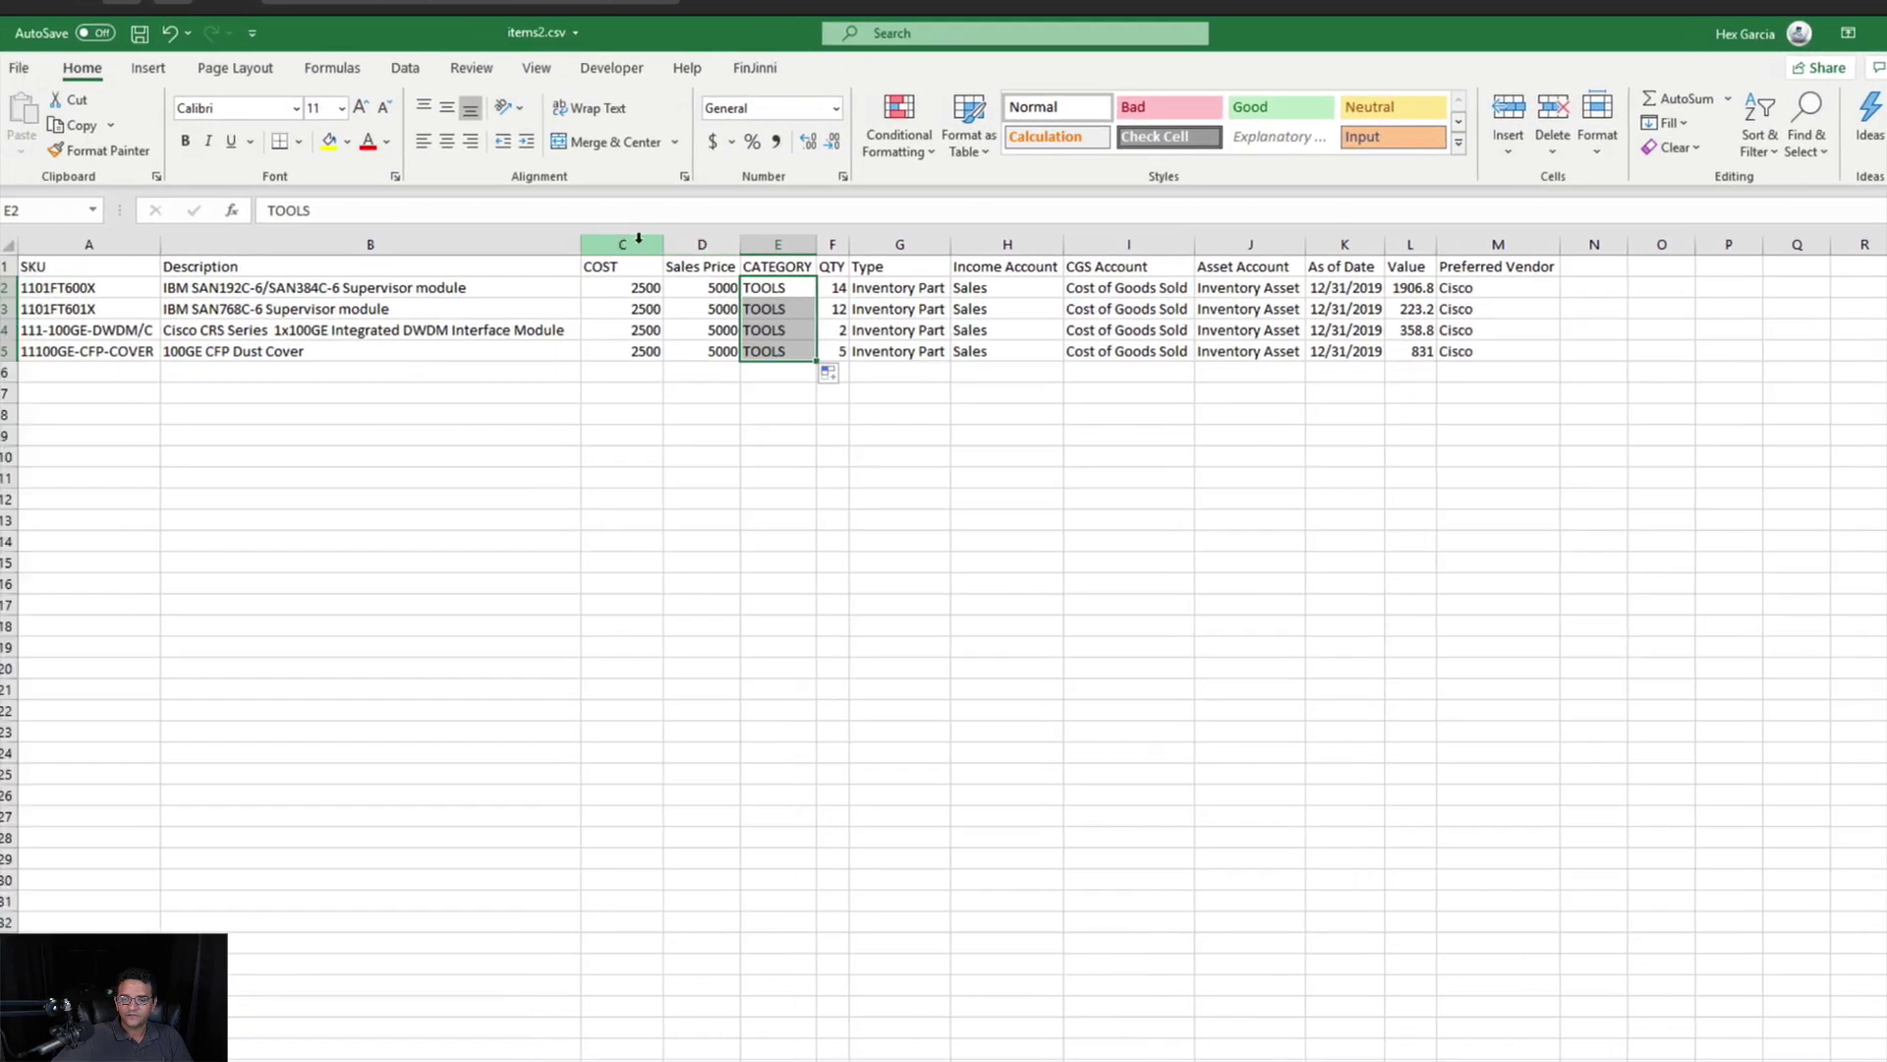
left_click(669, 242)
left_click(745, 244)
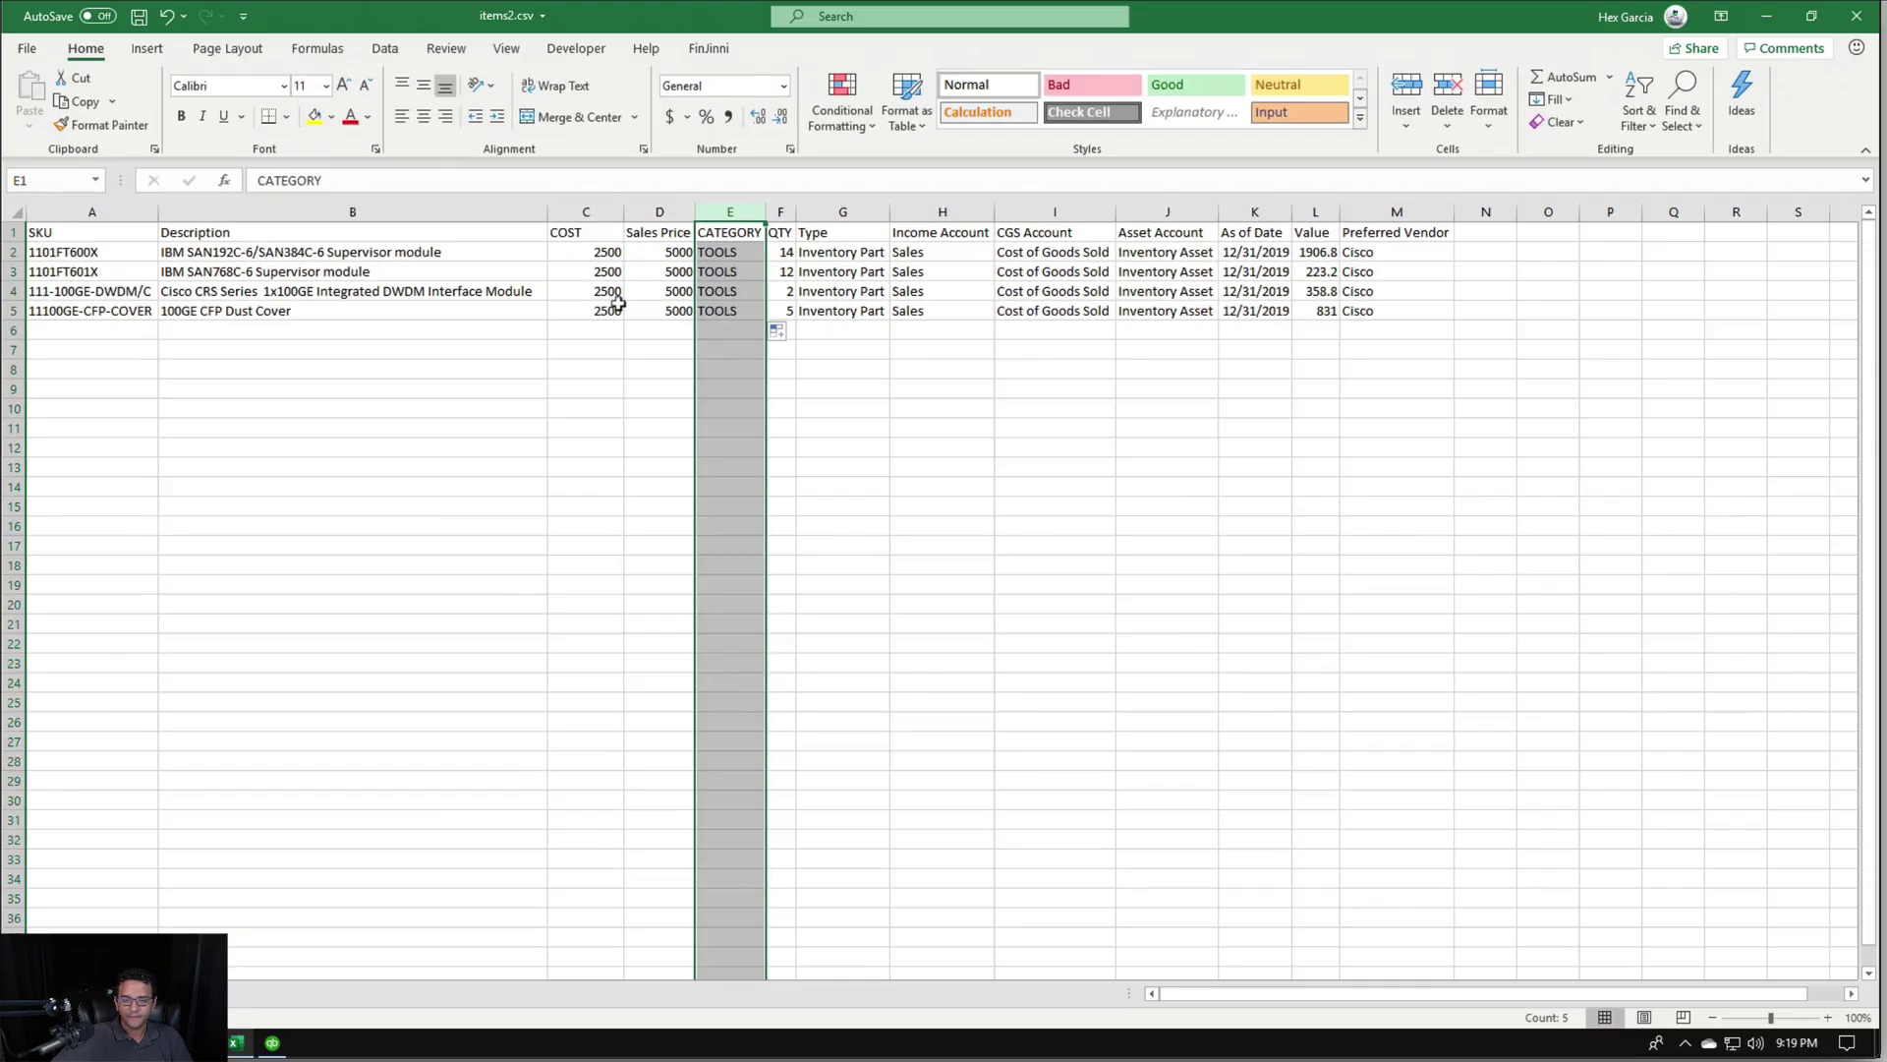
left_click(462, 499)
Clear the Description text of all four items in B2:B5
left_click_drag(251, 253, 254, 306)
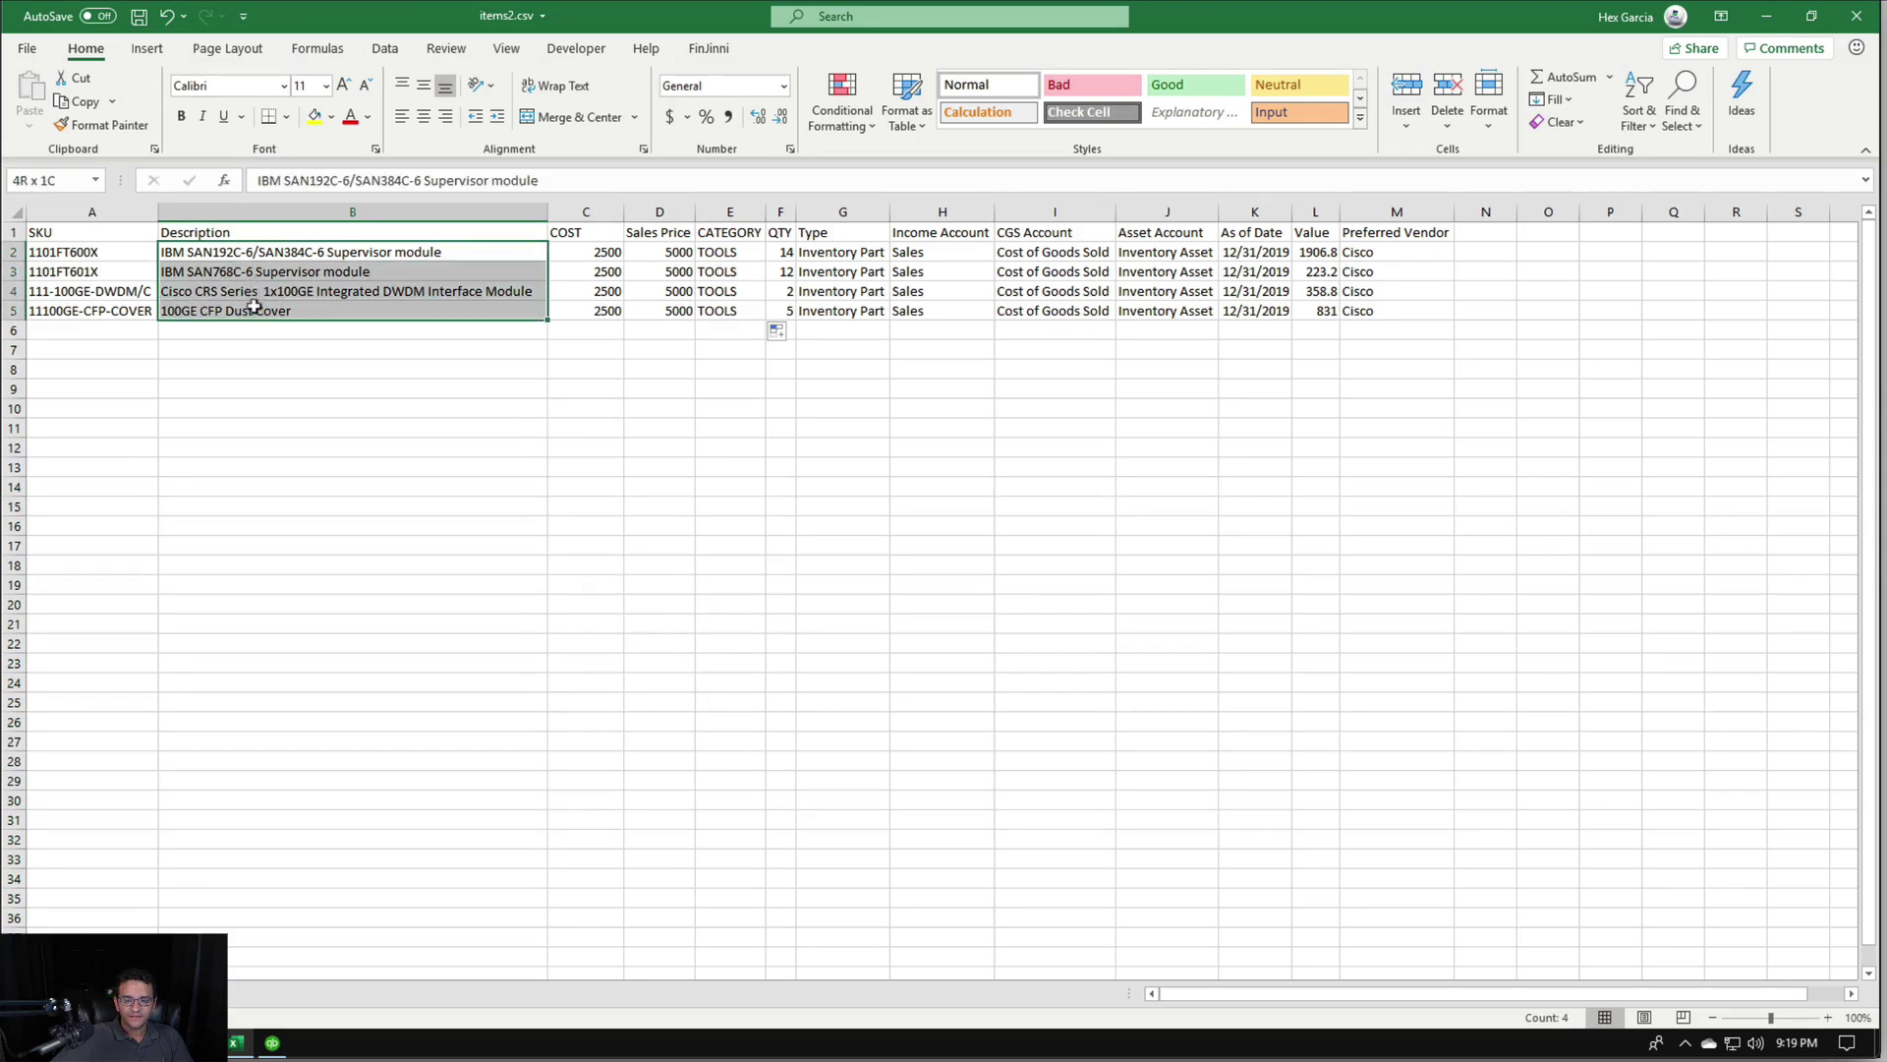
right_click(254, 307)
left_click(331, 565)
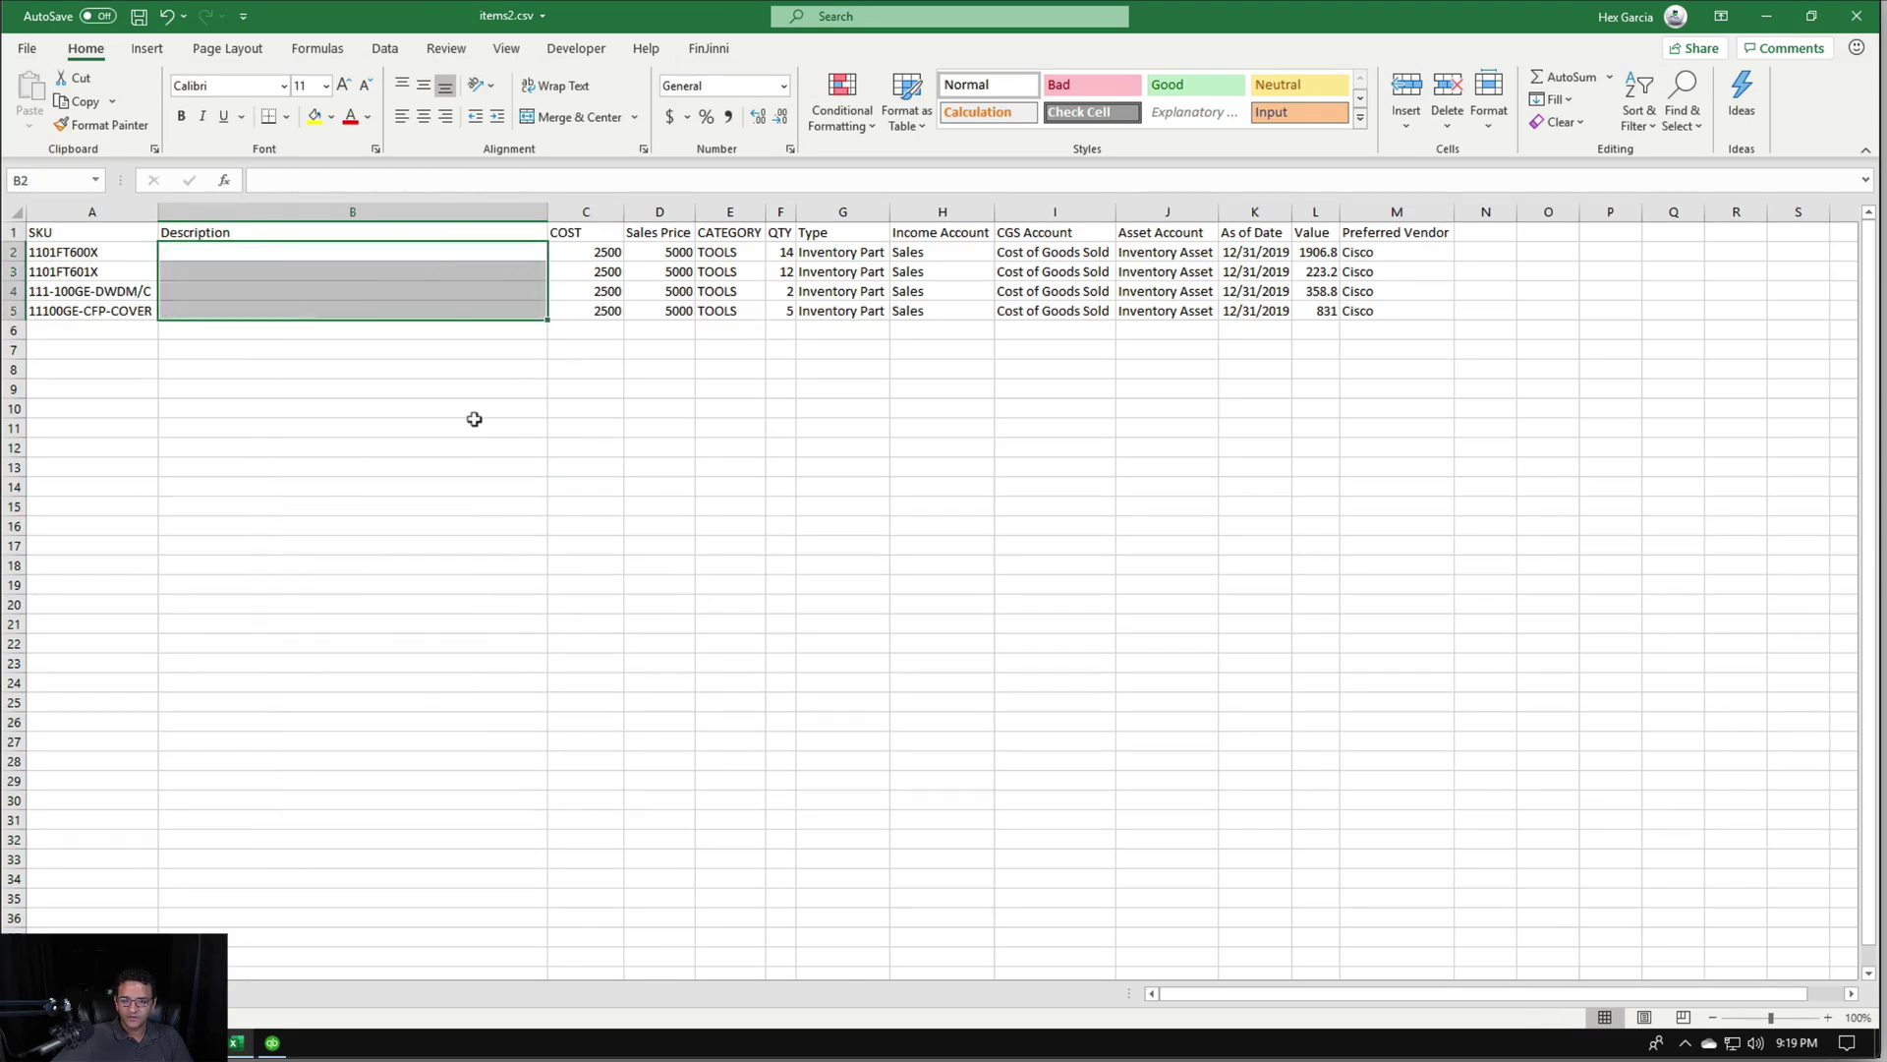
left_click(474, 419)
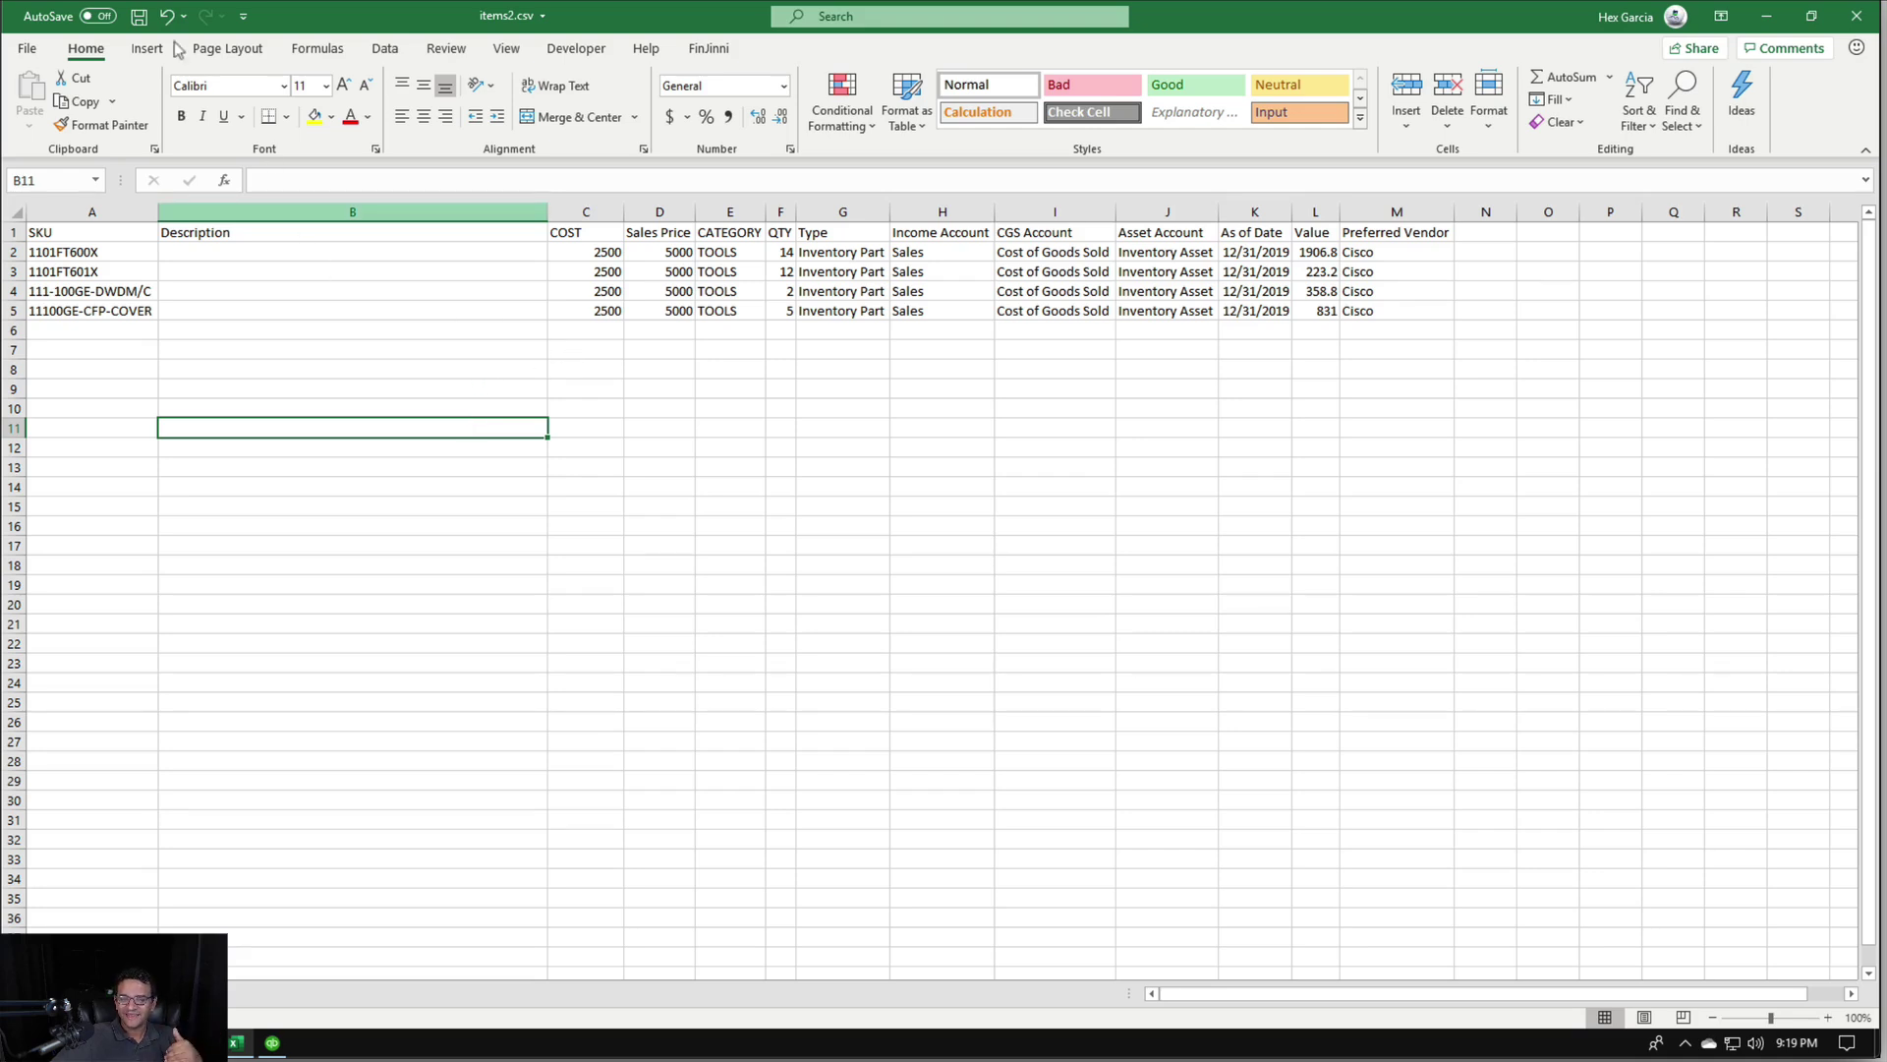
Save and close items2.csv, and switch back to QuickBooks
left_click(146, 17)
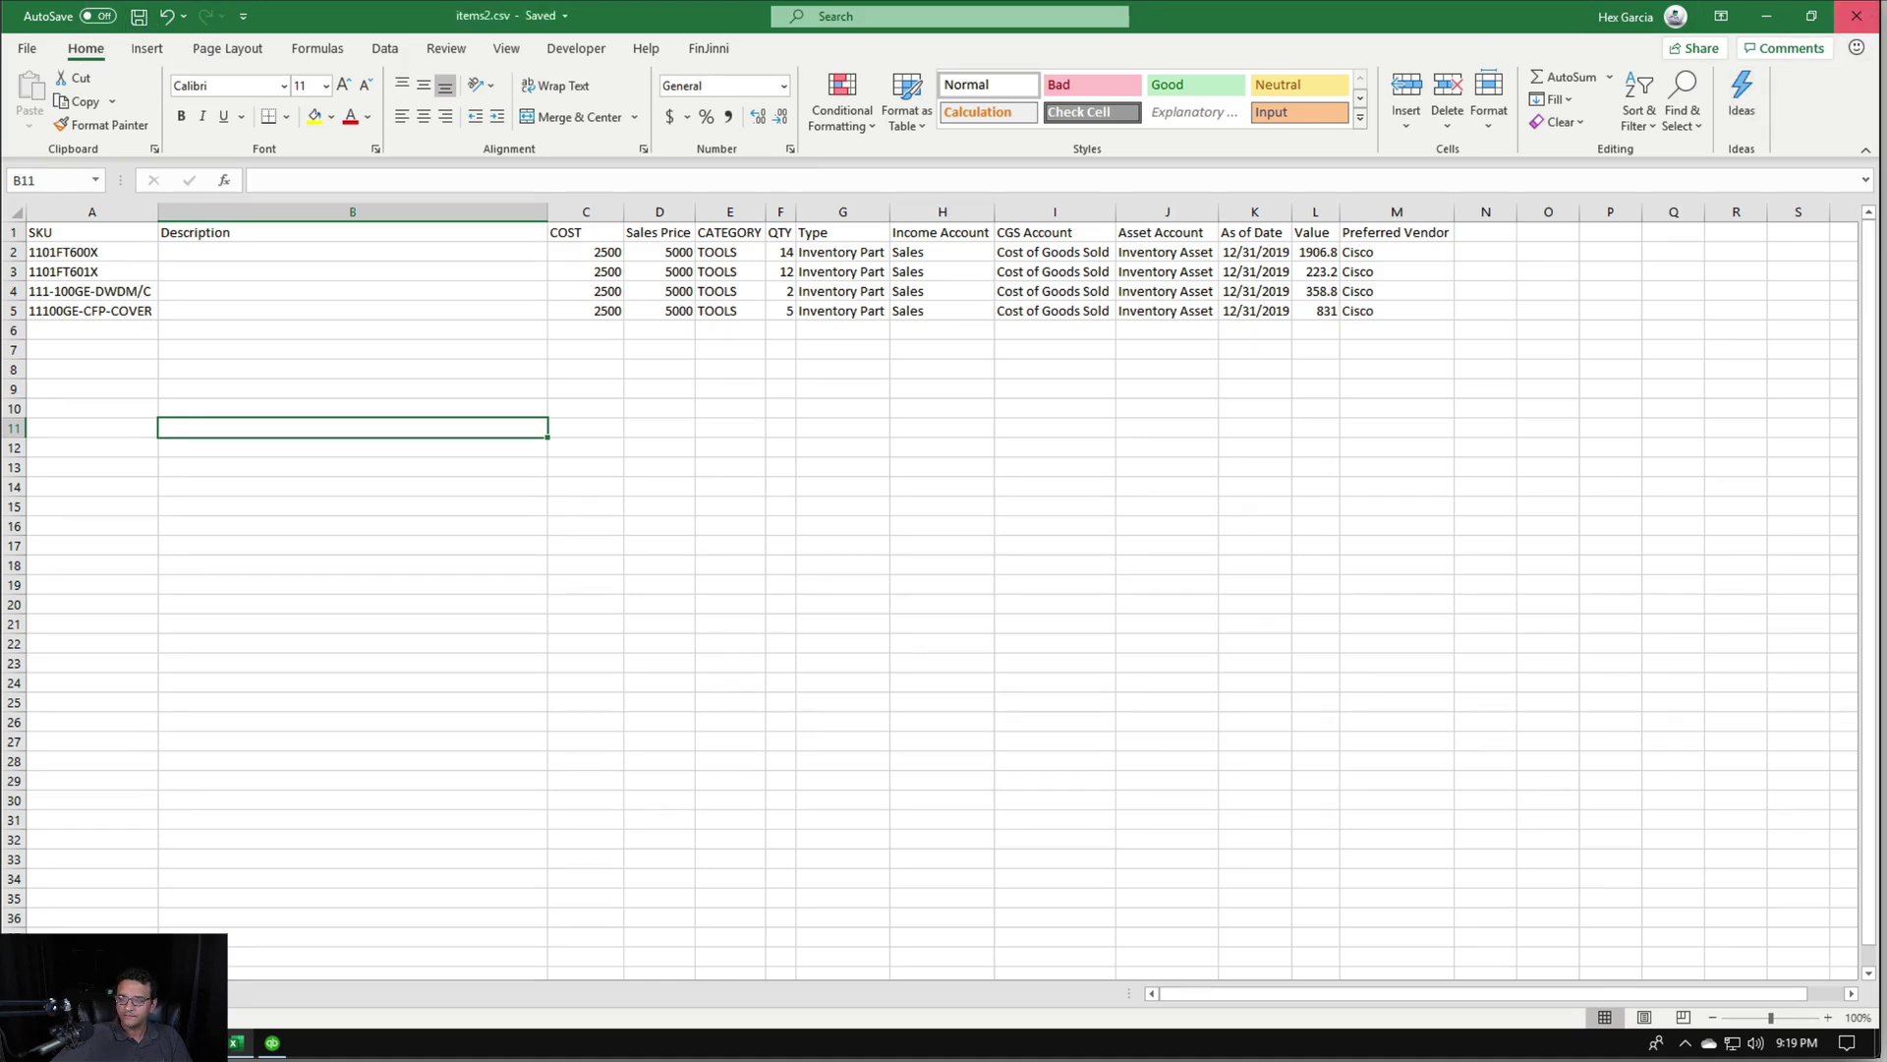
left_click(1855, 15)
left_click(274, 1042)
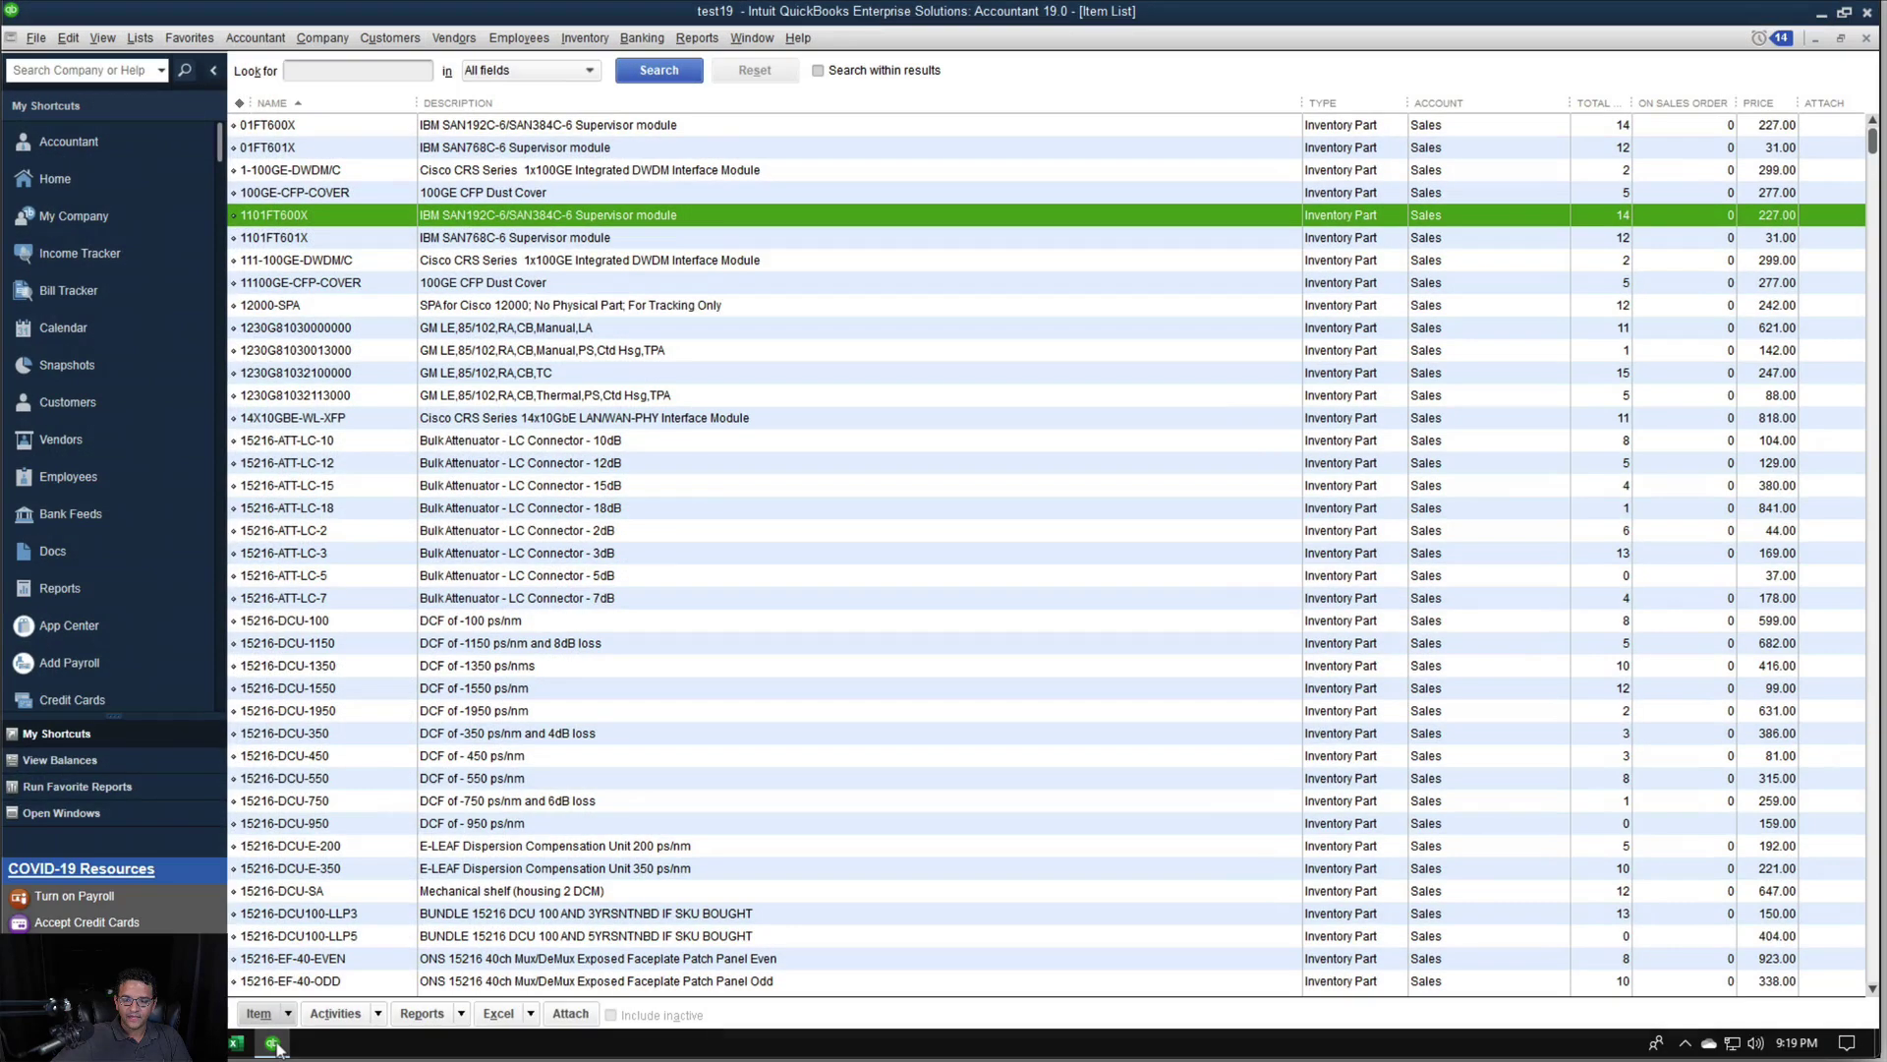
Start an advanced Excel import and choose items2.csv from the Desktop as the file to import
left_click(35, 40)
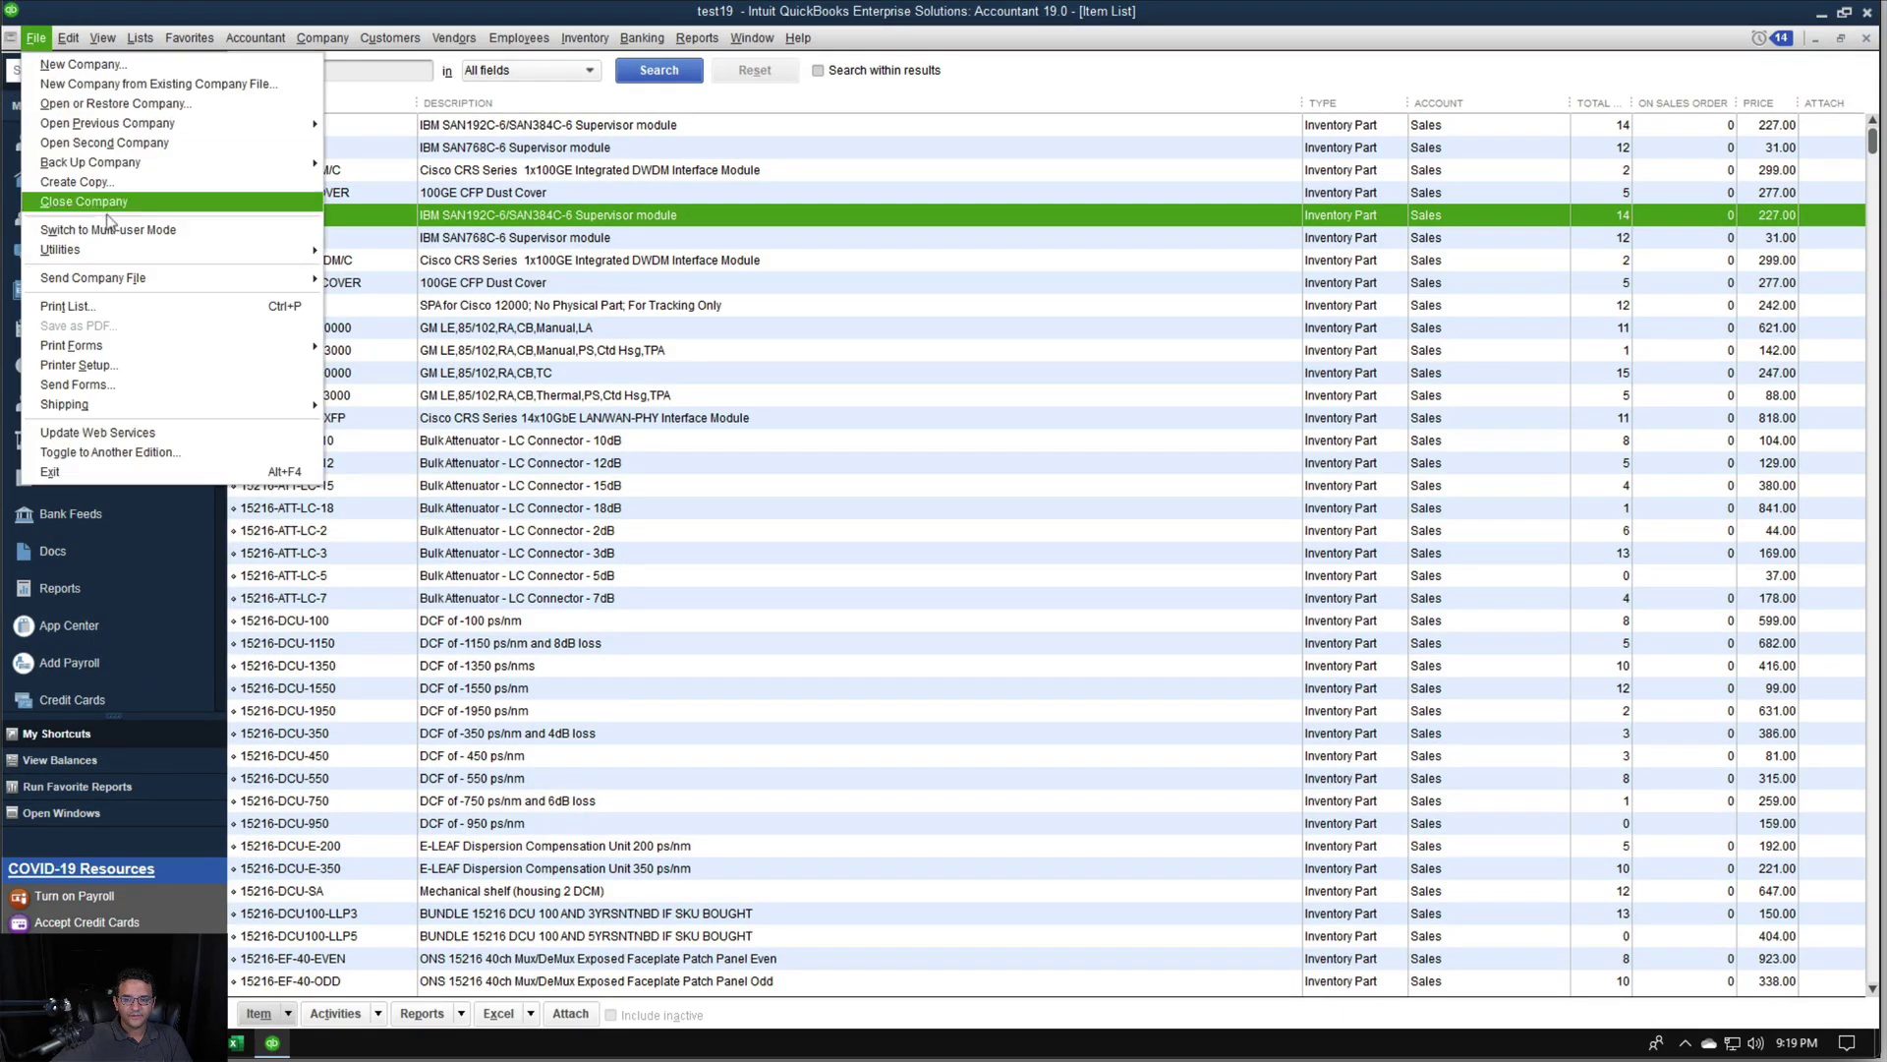
left_click(113, 252)
mouse_move(393, 252)
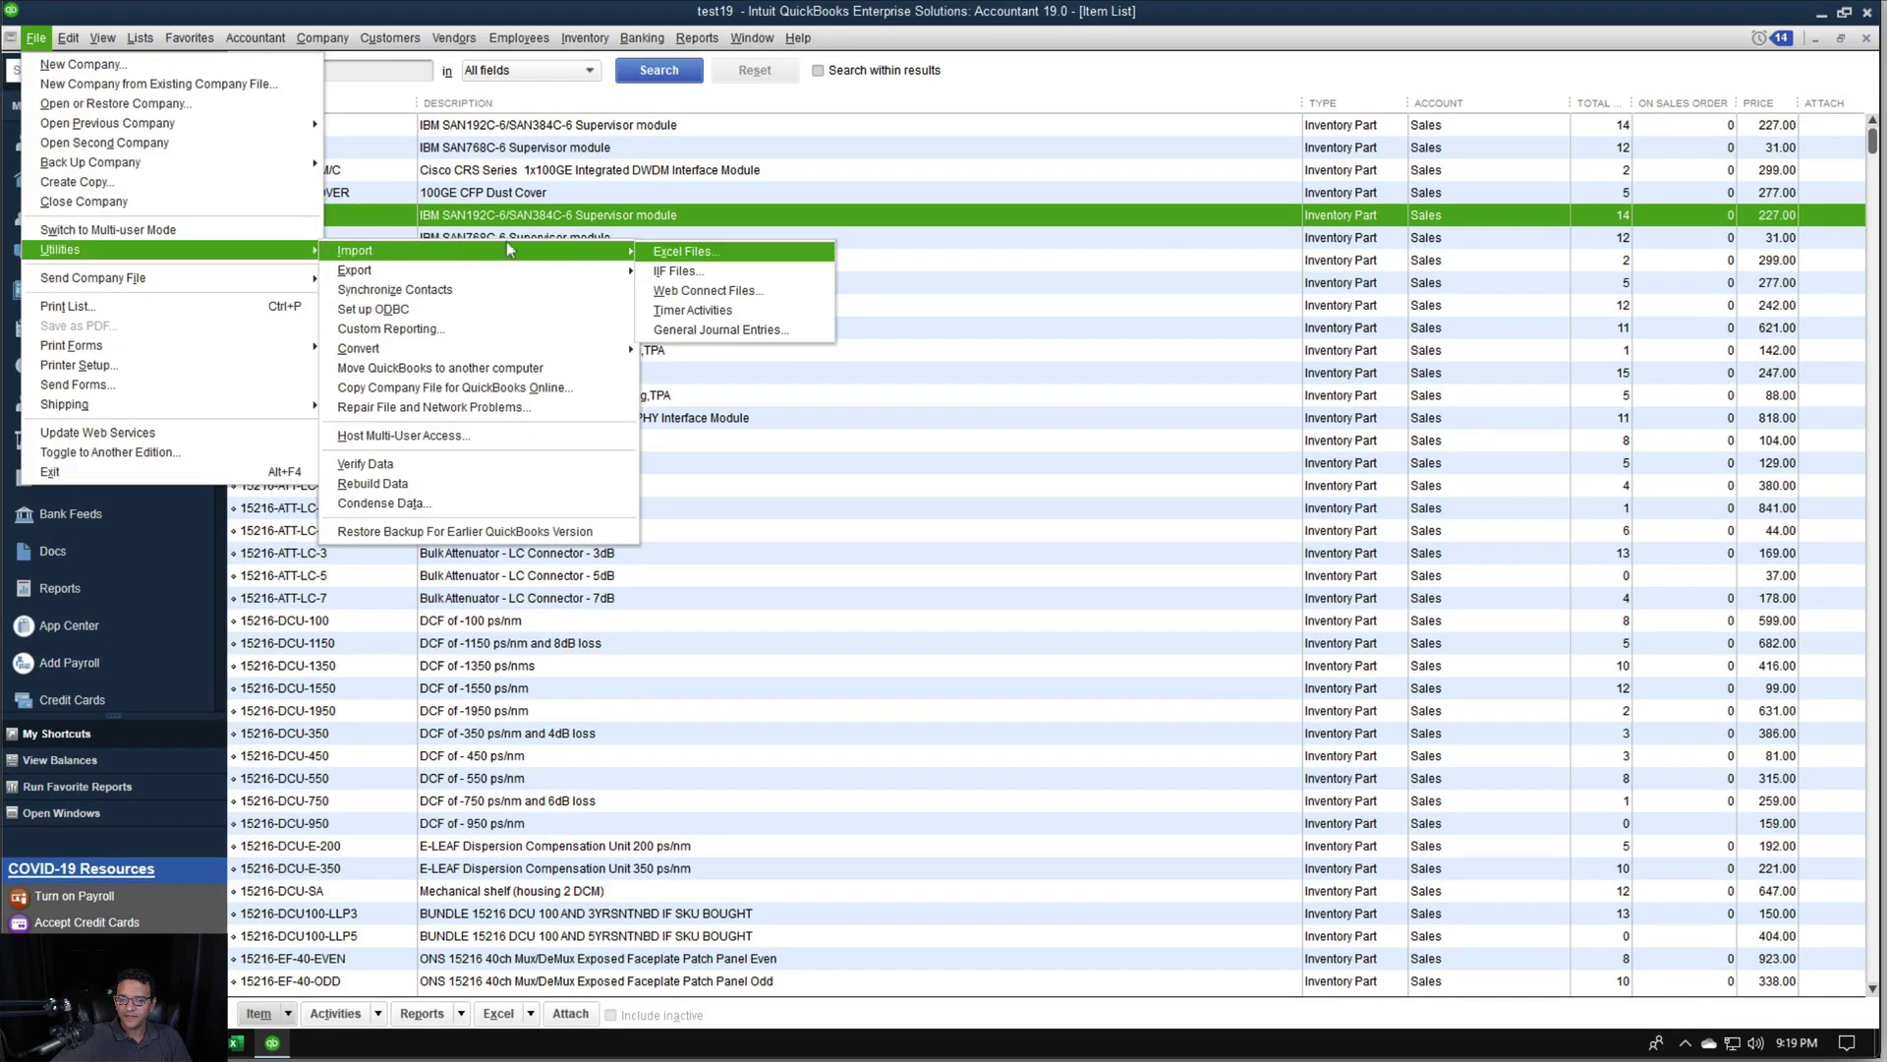
left_click(697, 252)
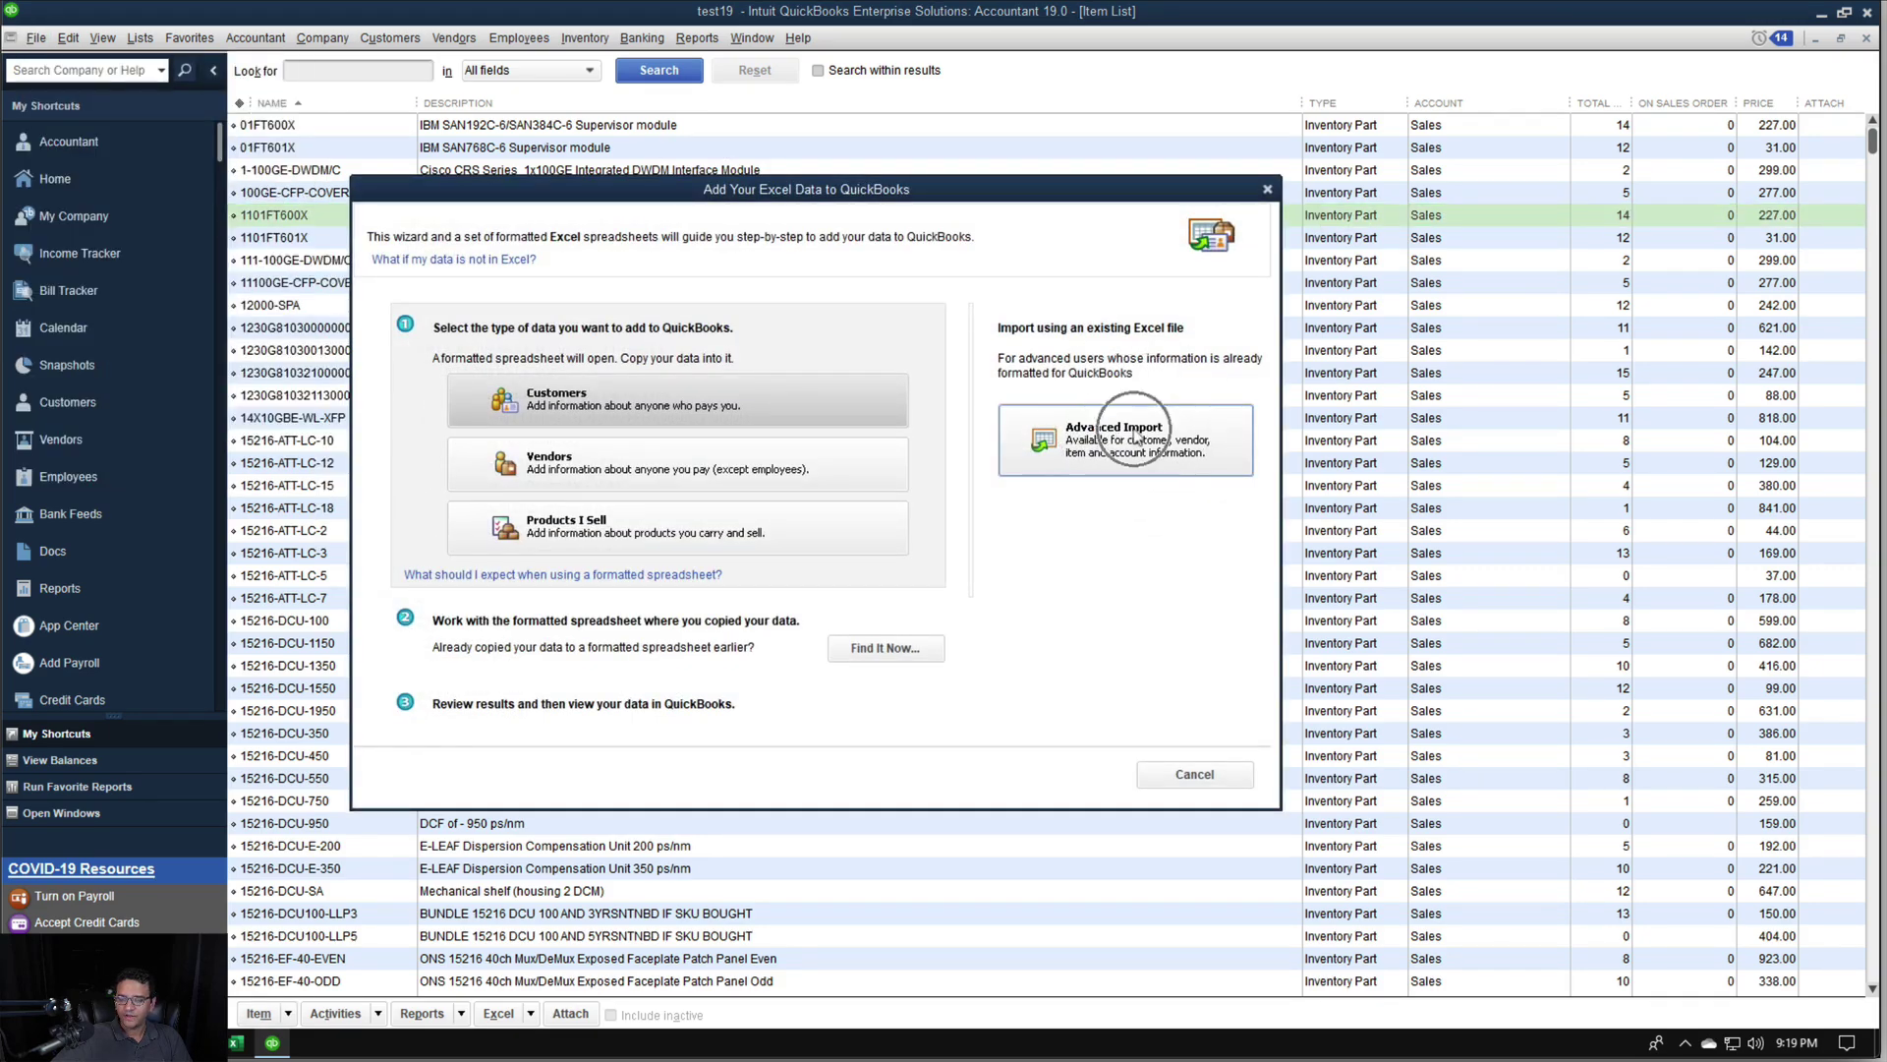
left_click(1152, 440)
left_click(1031, 280)
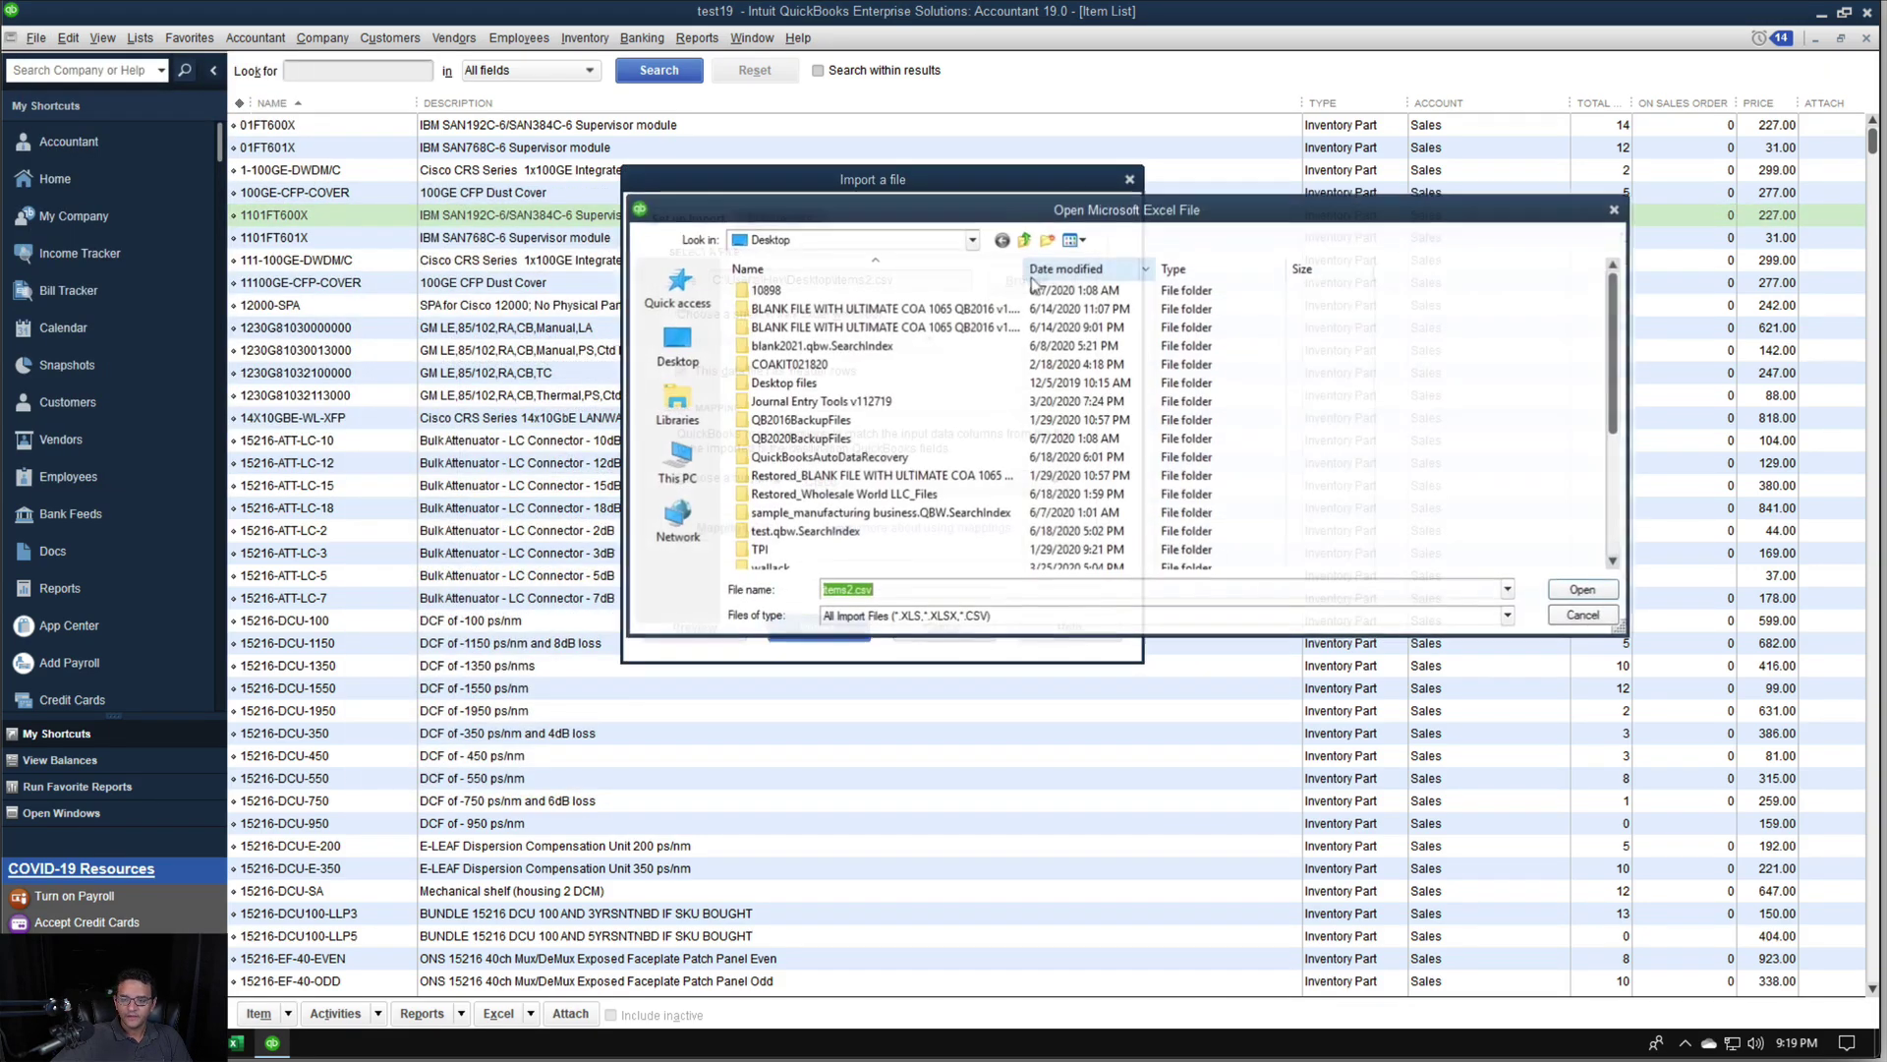
left_click(680, 329)
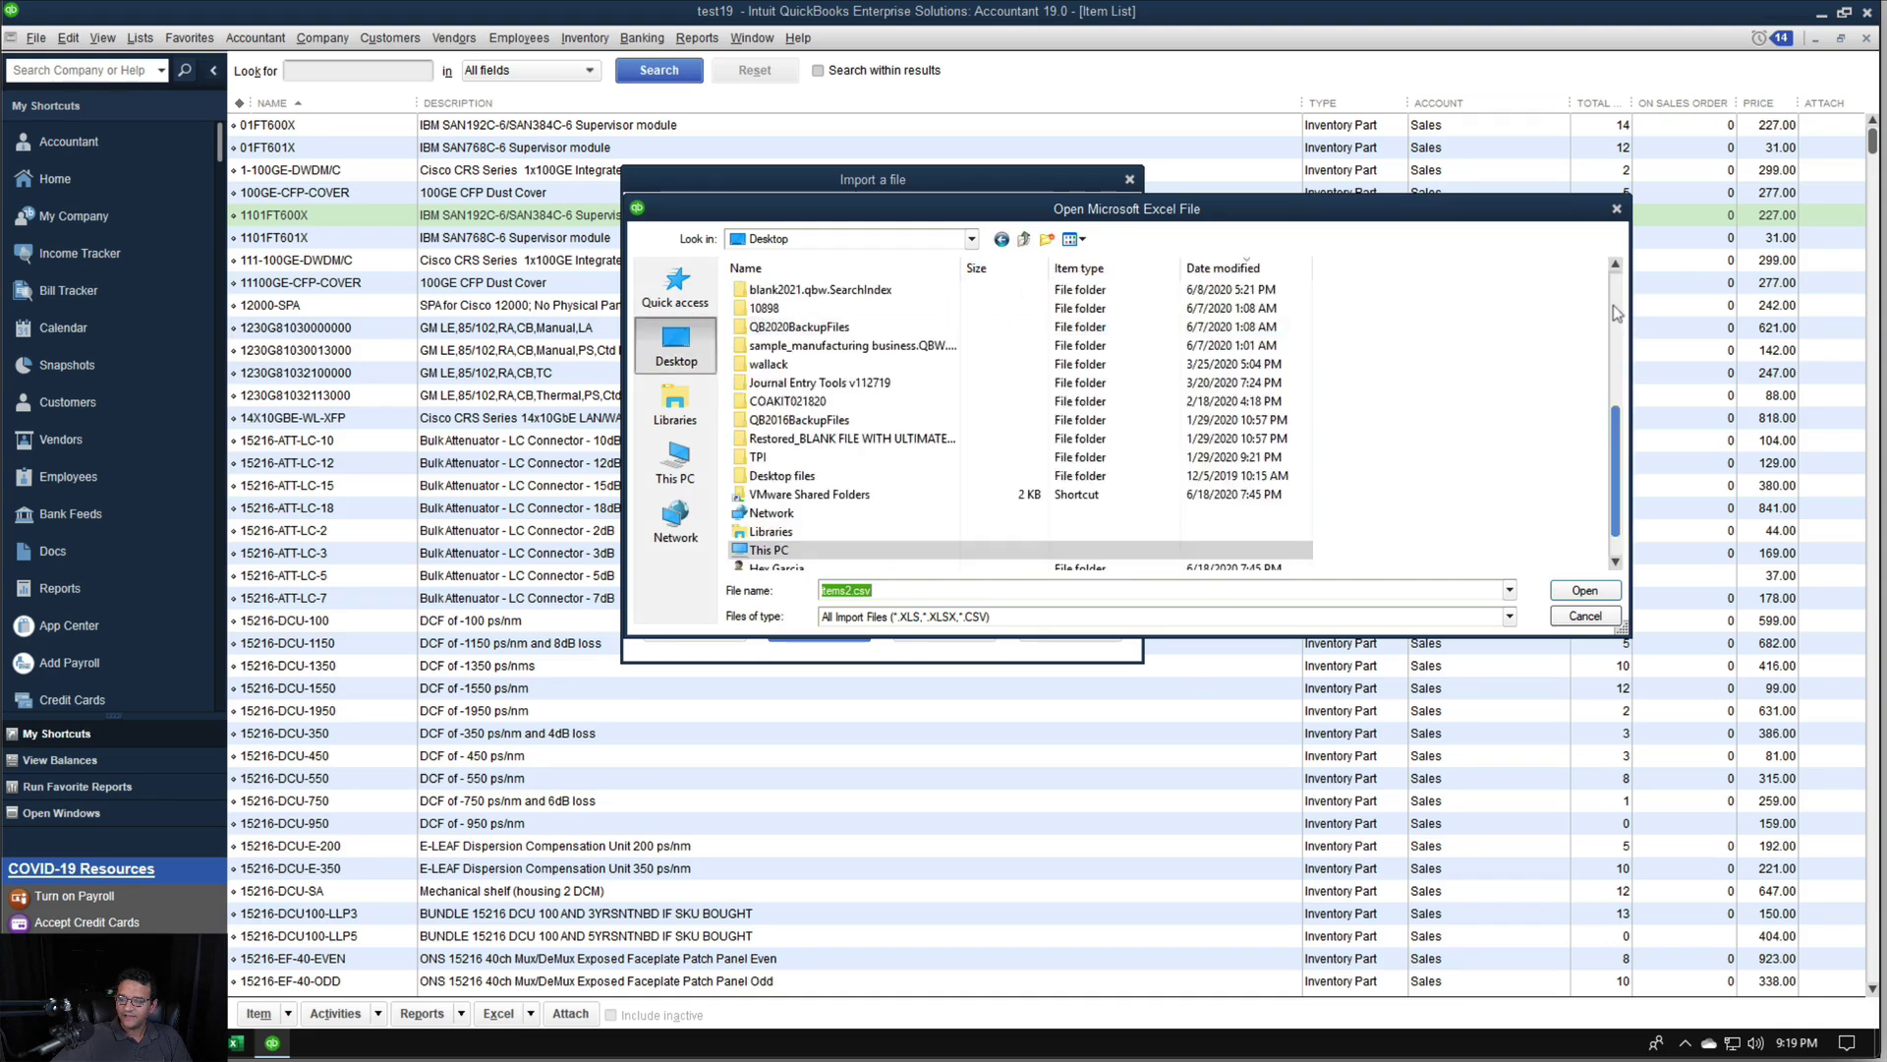
left_click(1615, 308)
double_click(761, 289)
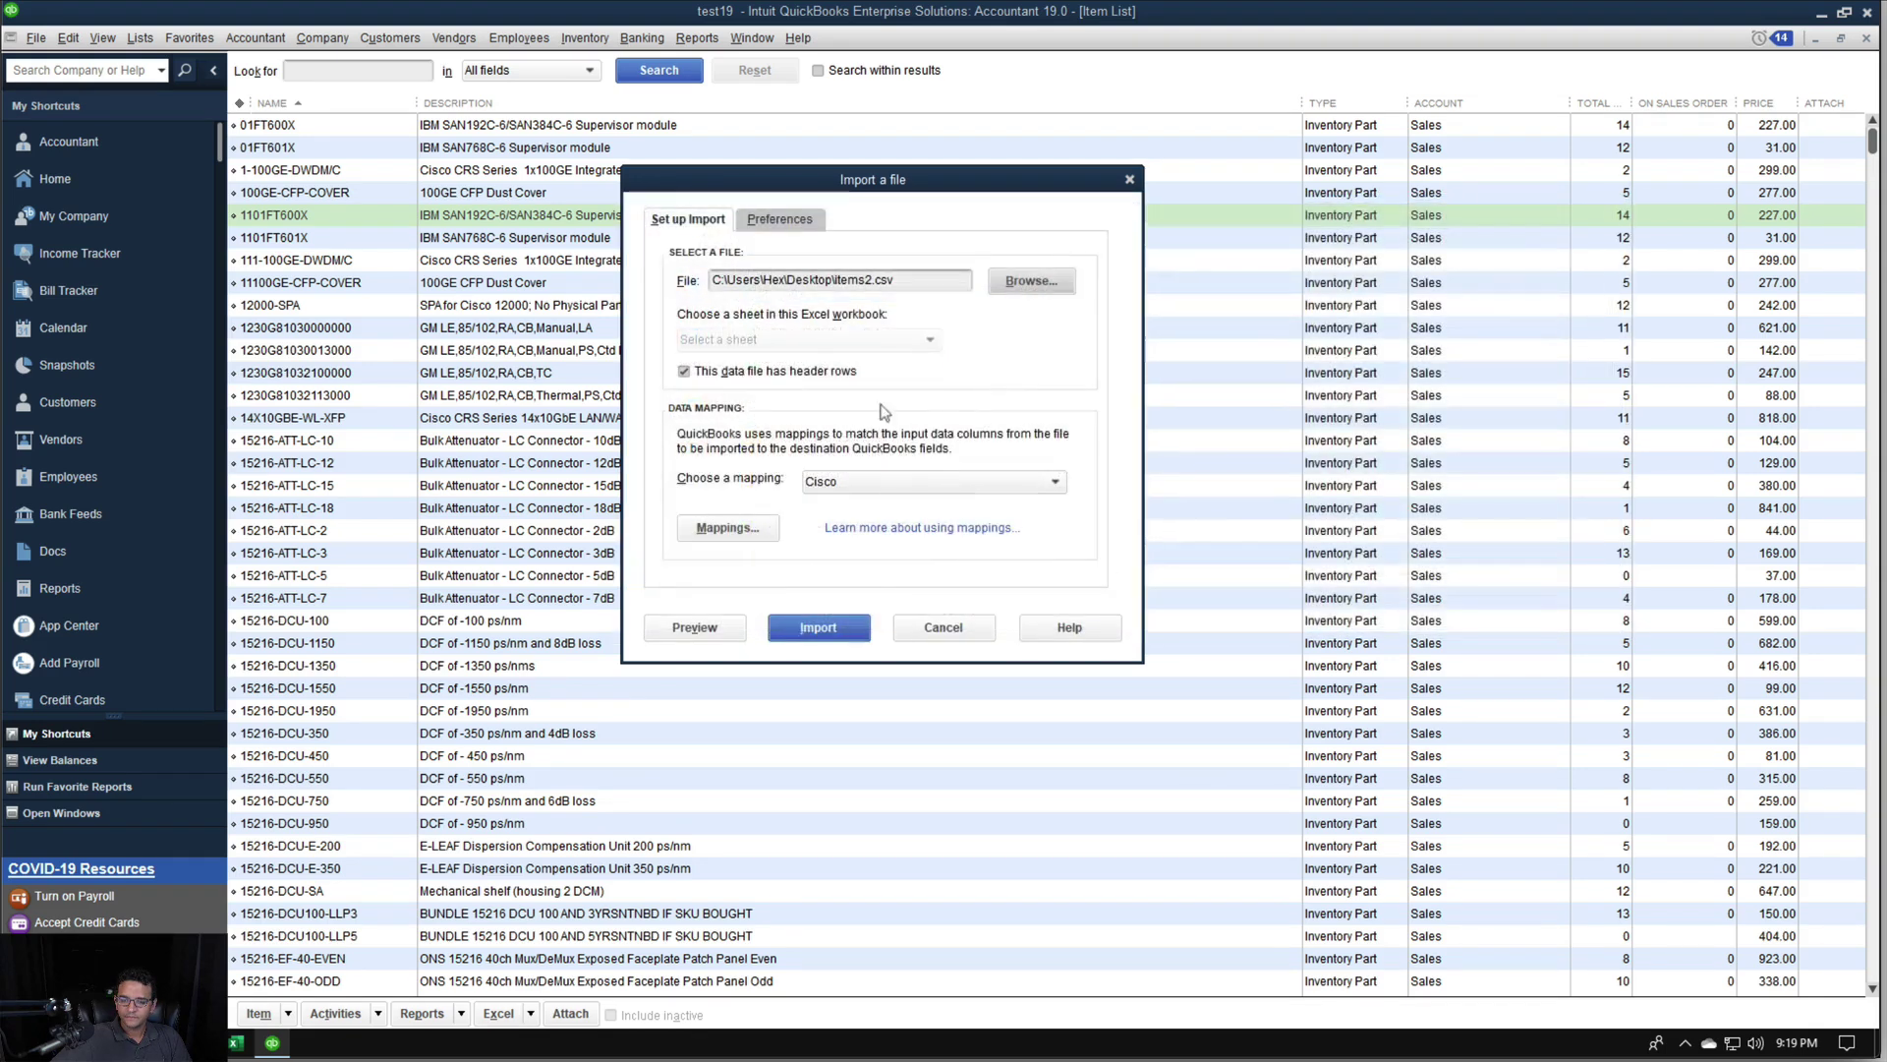
Edit the Cisco mapping and clear the import column for On Hand, keeping Cost mapped to COST
left_click(752, 526)
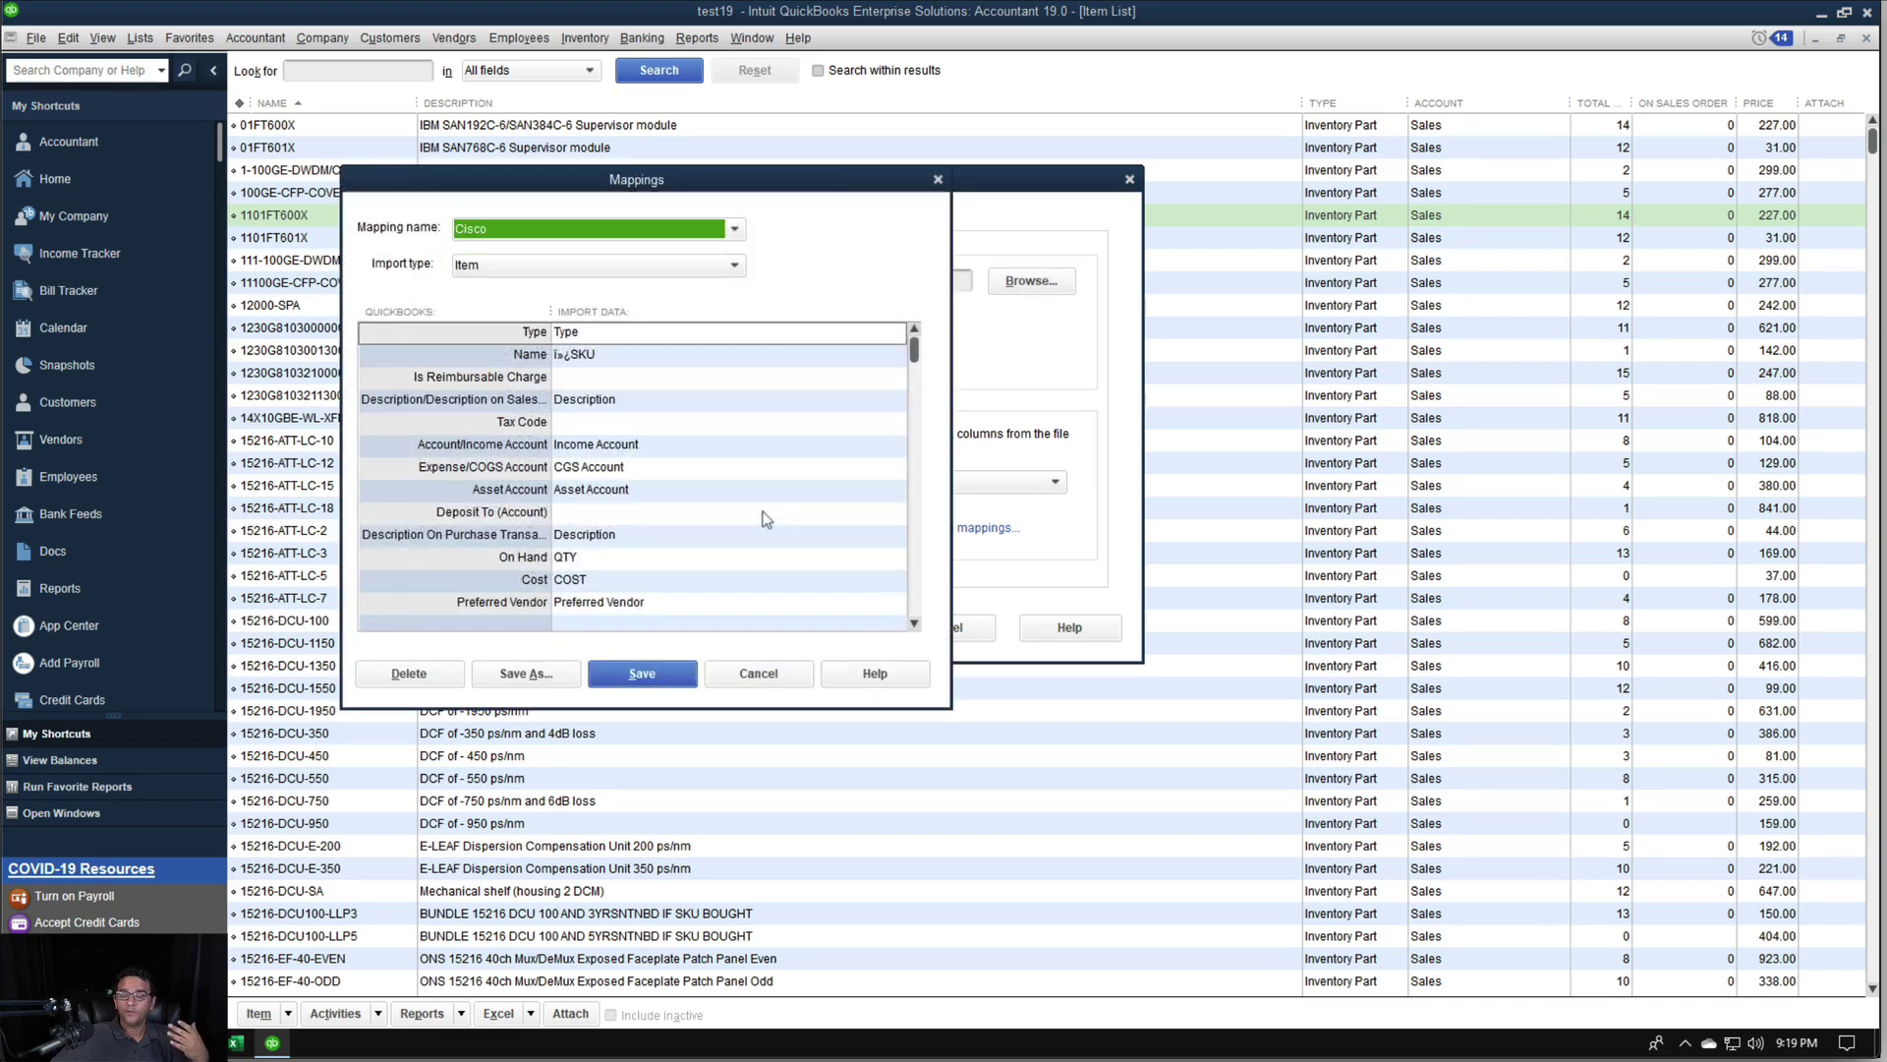
left_click(589, 559)
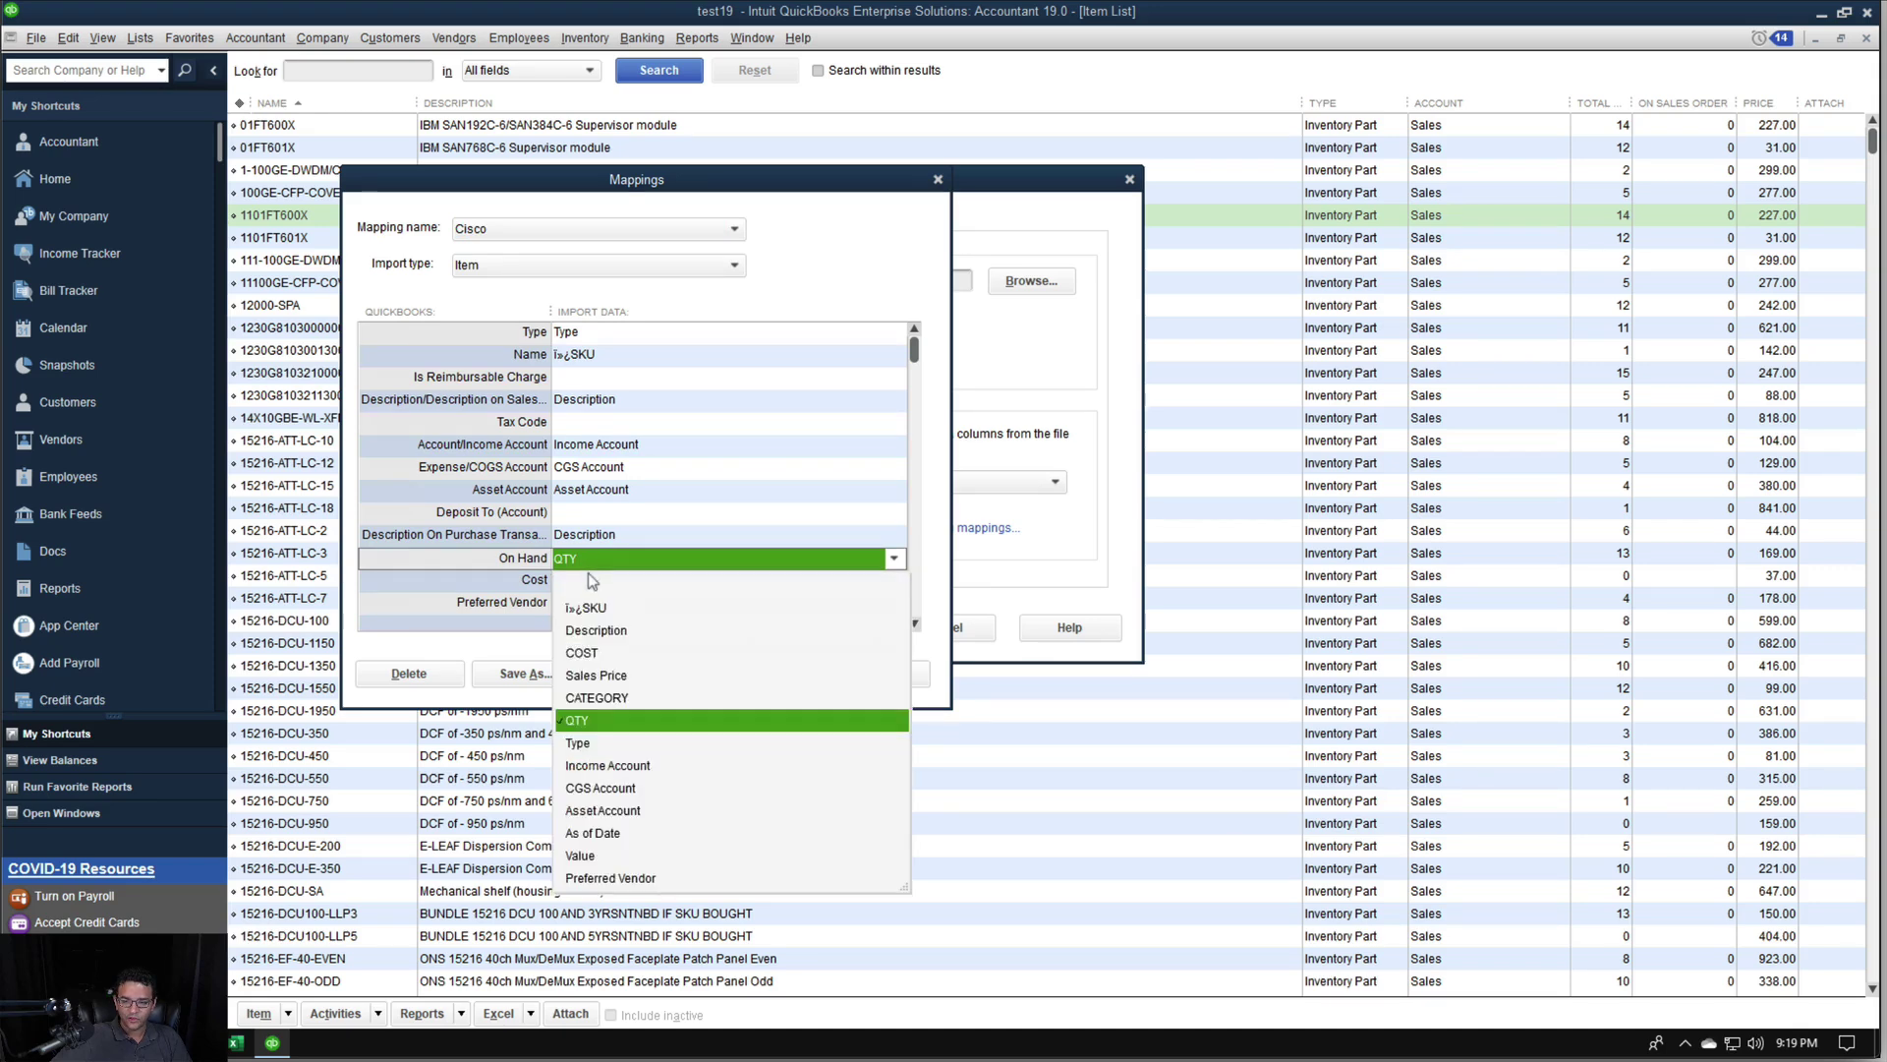
left_click(590, 583)
left_click(914, 623)
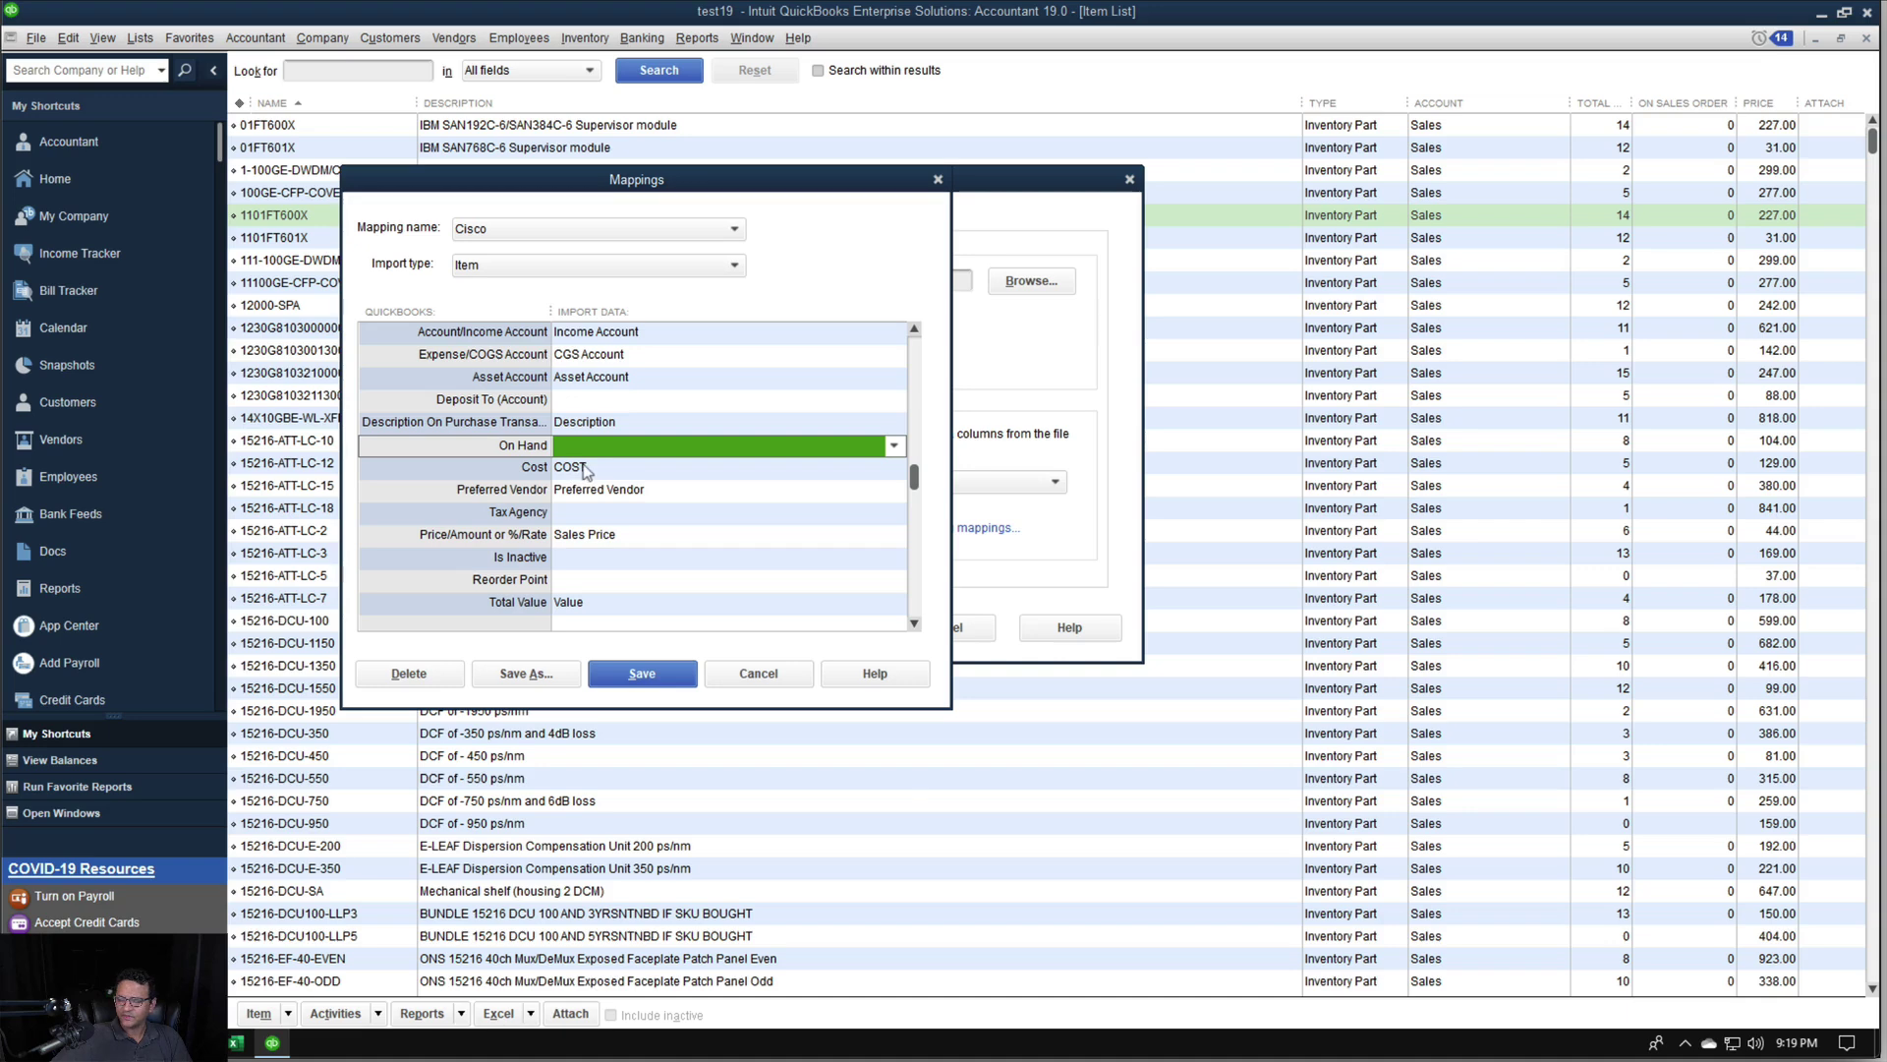
left_click(585, 470)
left_click(587, 471)
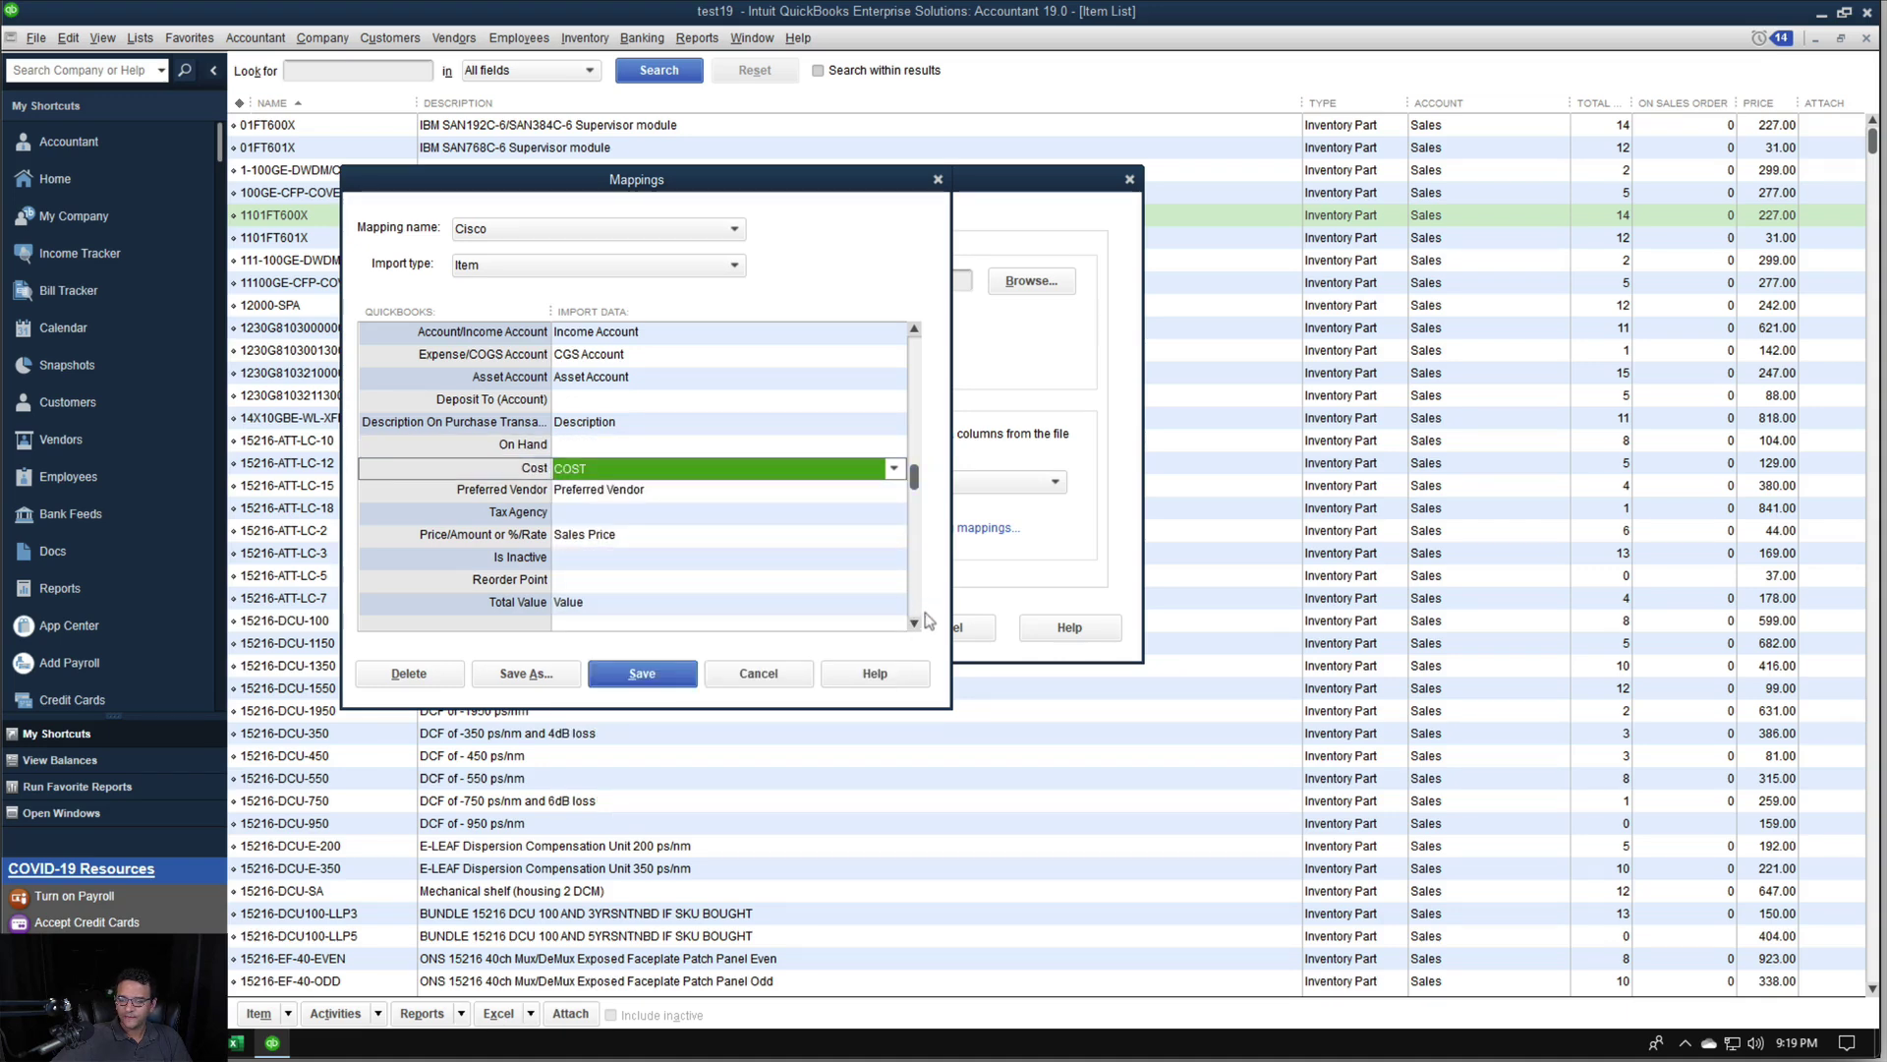
Clear the import columns for Total Value, Preferred Vendor and the description on purchase transactions
left_click(599, 609)
left_click(604, 629)
left_click(609, 496)
left_click(610, 516)
left_click(615, 425)
left_click(615, 424)
left_click(616, 451)
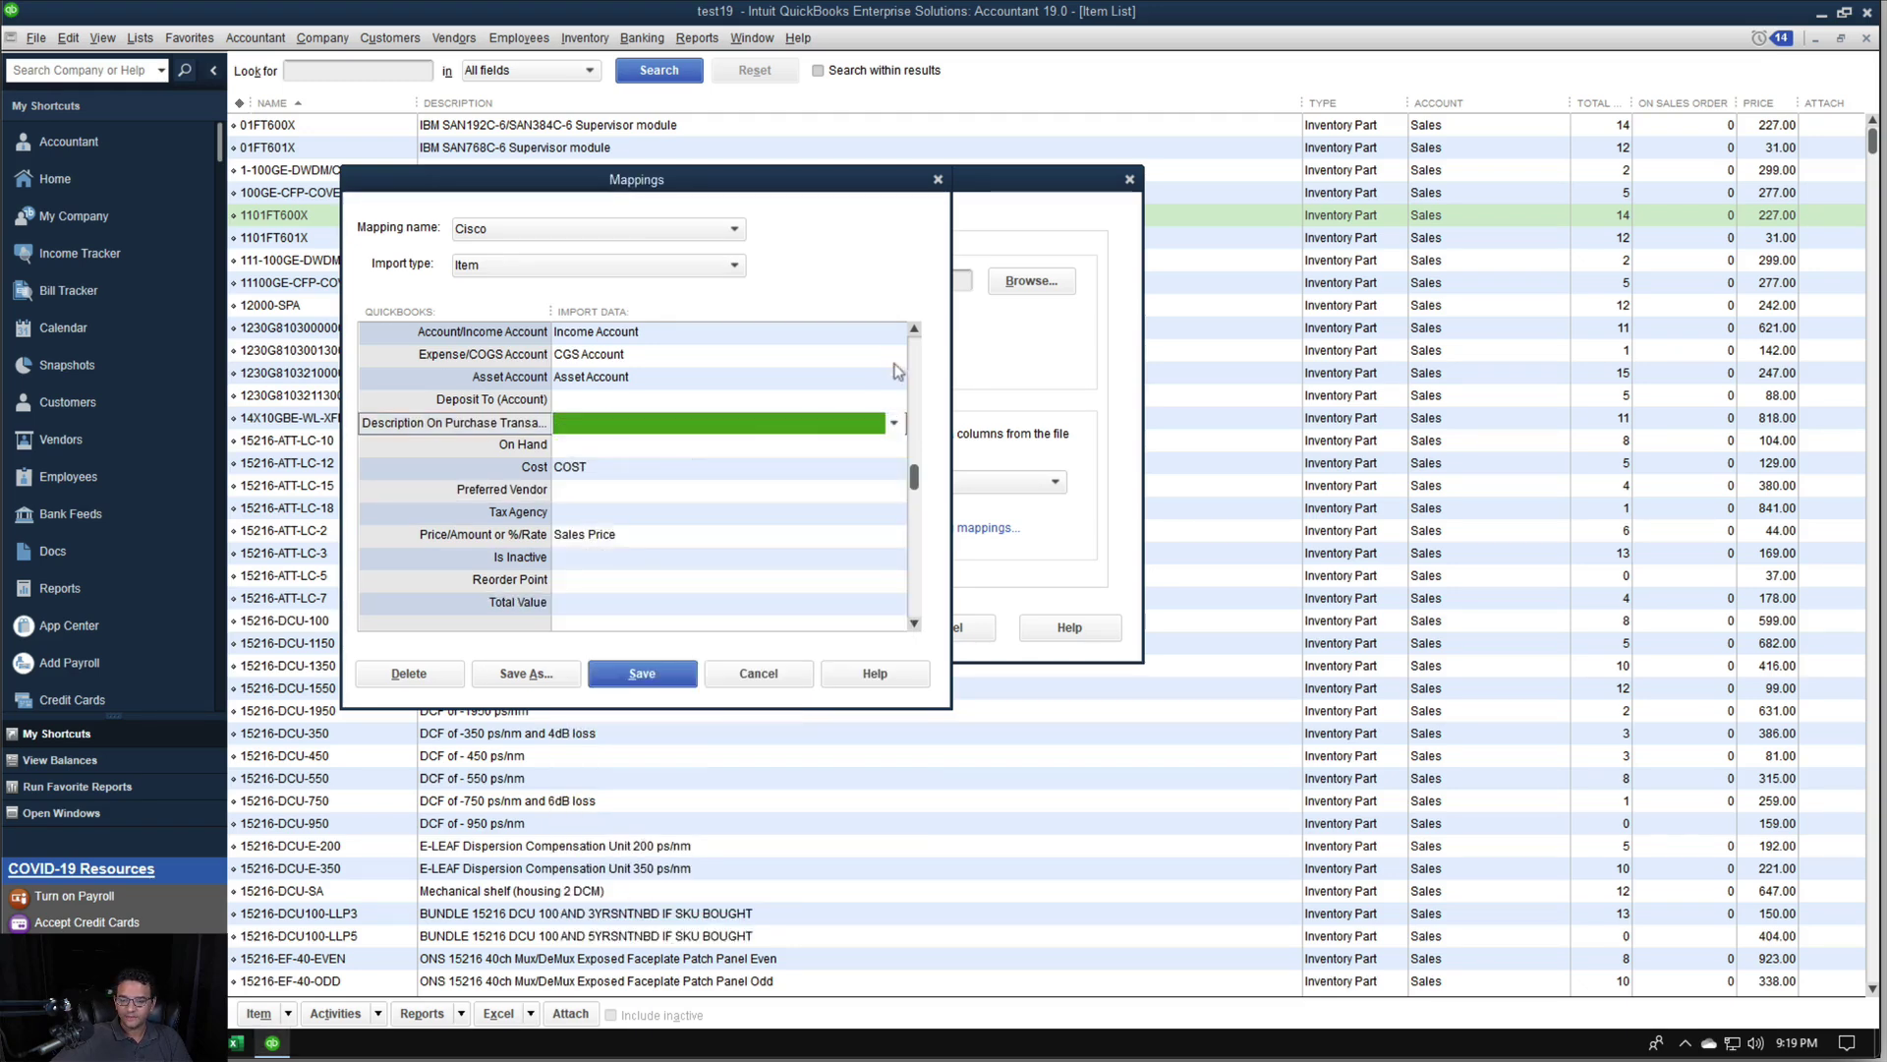
Clear the import columns for the sales description and the income, COGS and asset accounts, and save the mapping
scroll(564, 418, "up", 5)
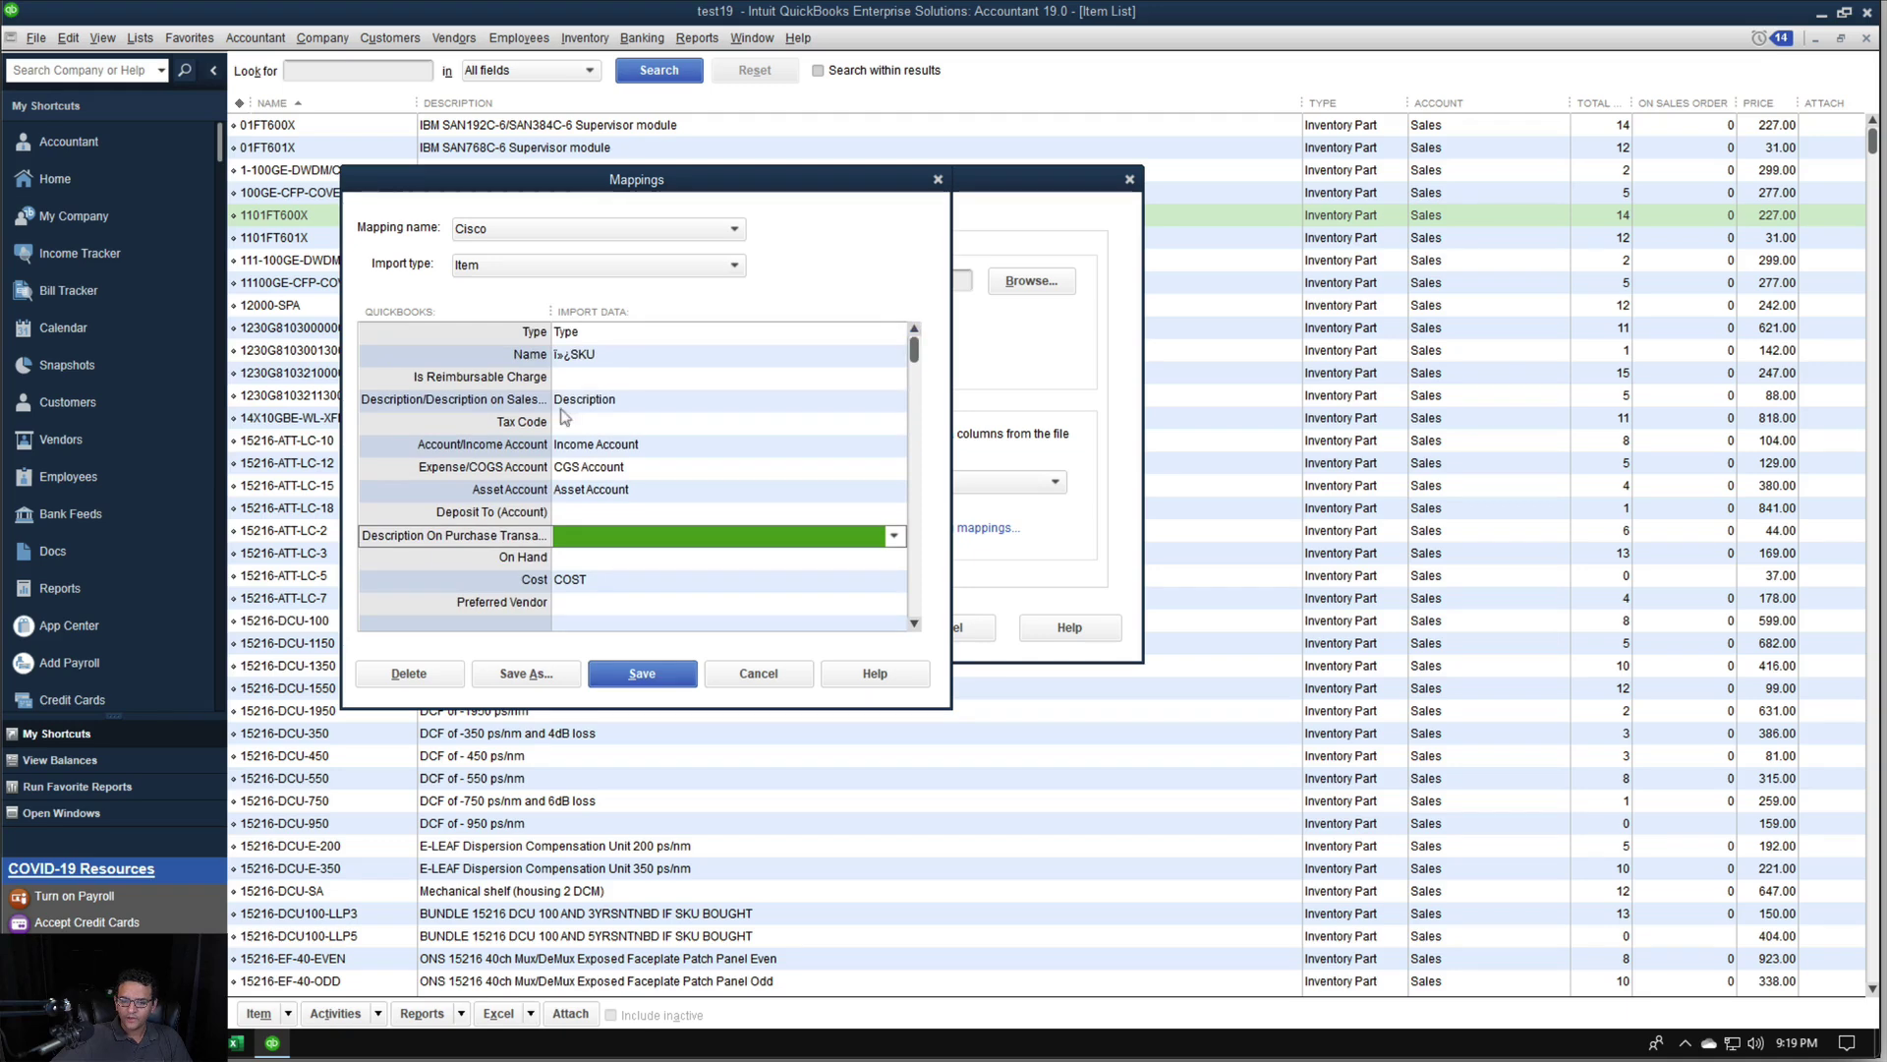
left_click(593, 403)
left_click(594, 402)
left_click(610, 429)
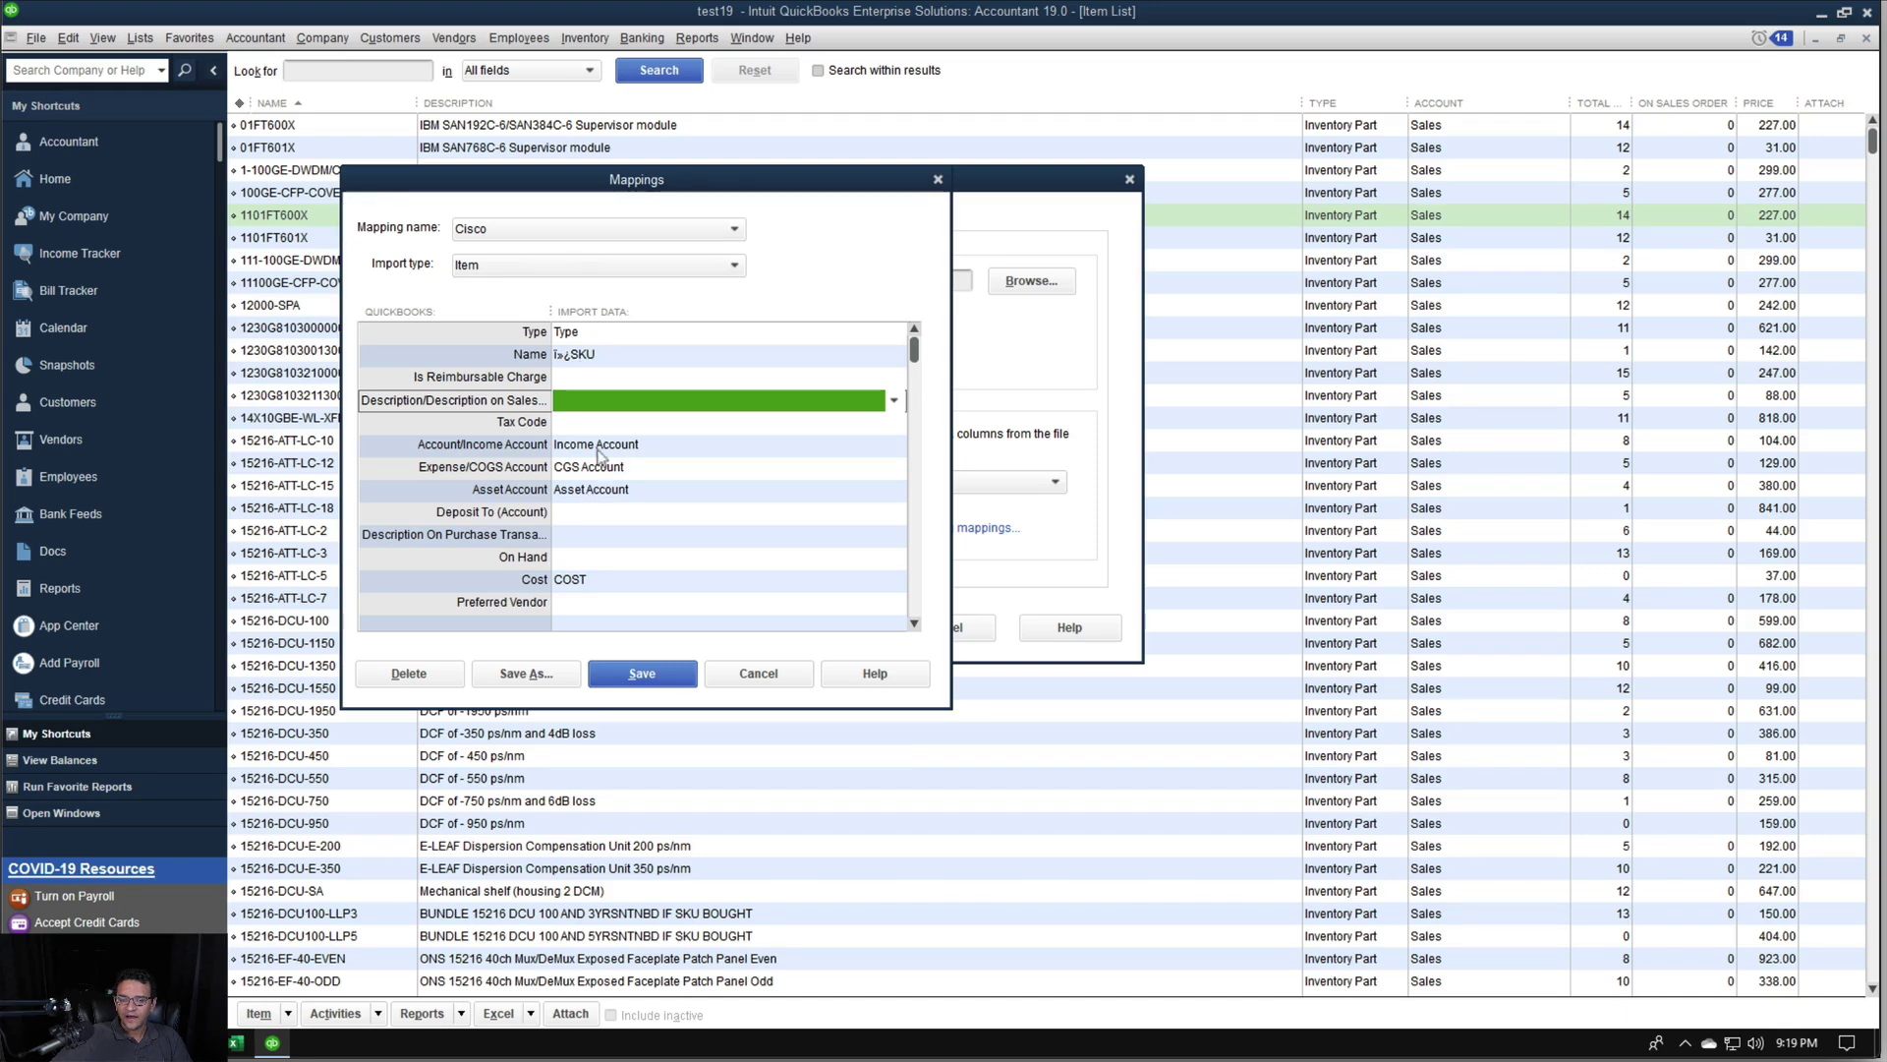
left_click(599, 447)
left_click(604, 470)
left_click(603, 468)
left_click(603, 490)
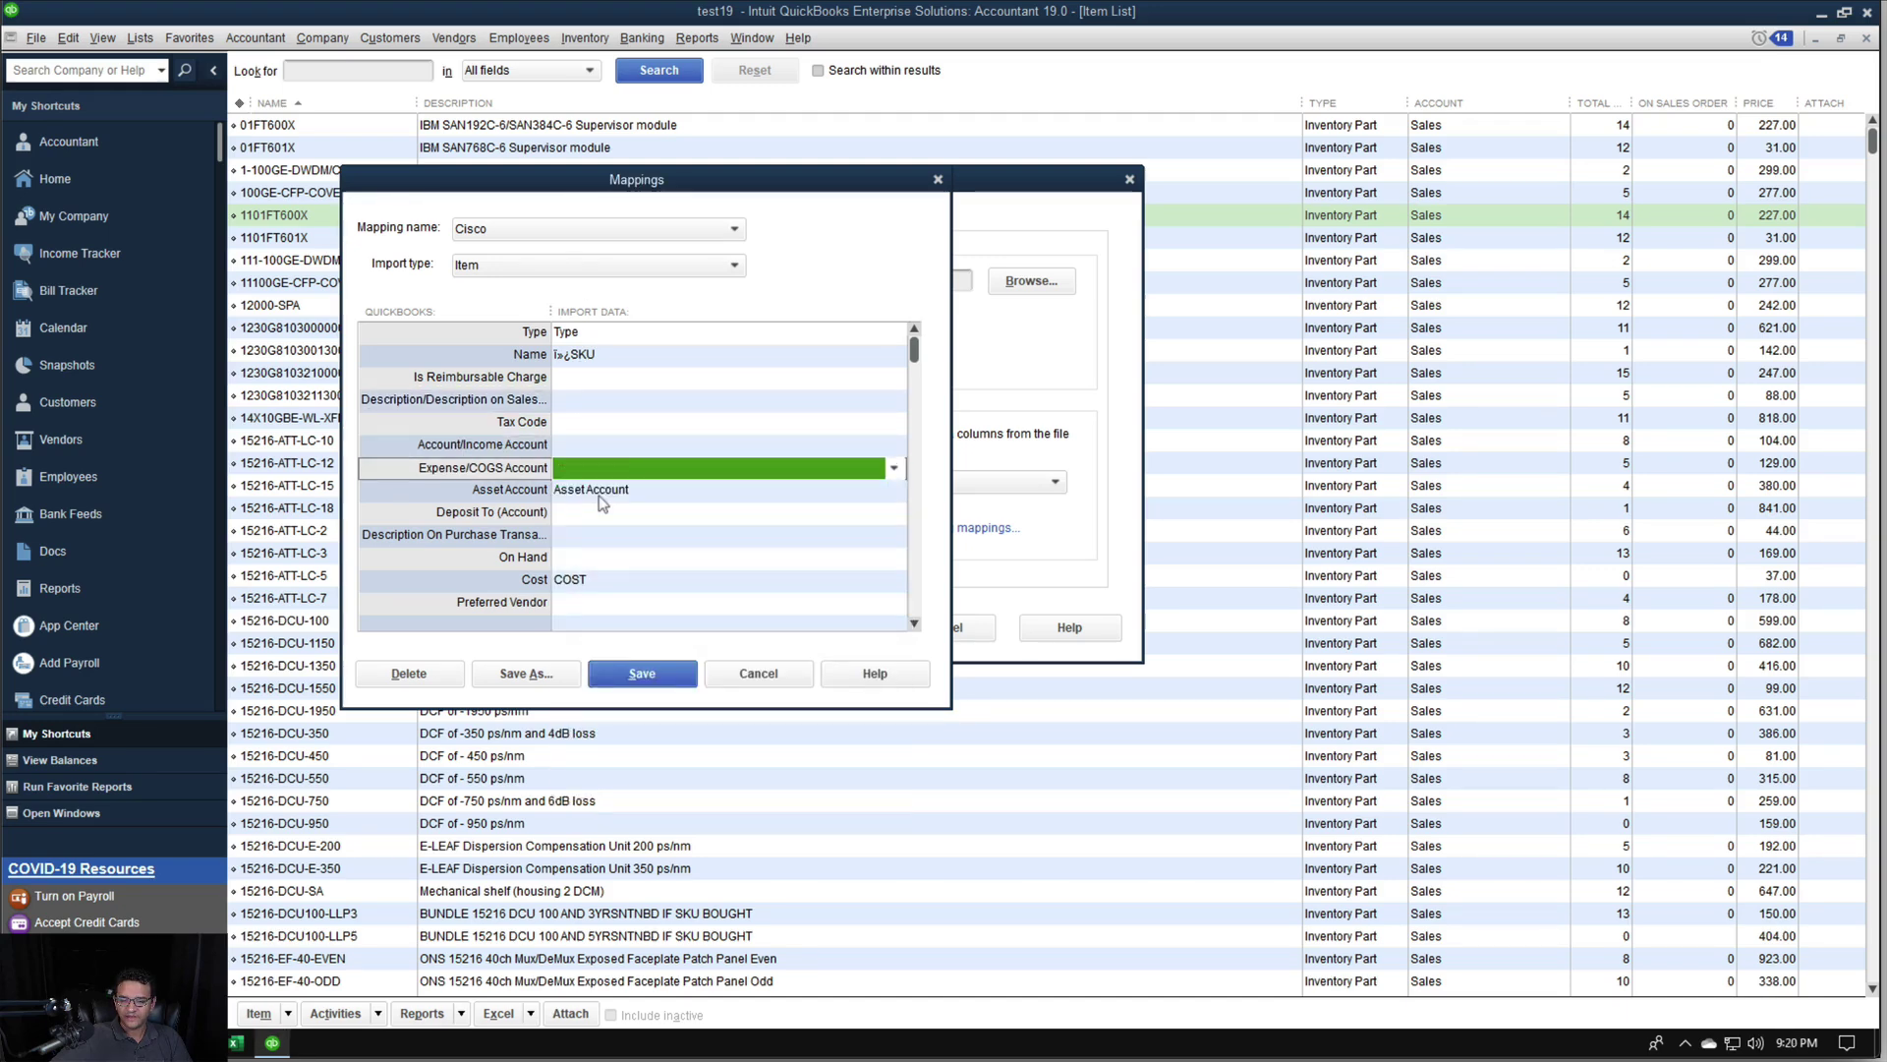
left_click(600, 497)
left_click(604, 521)
left_click(656, 671)
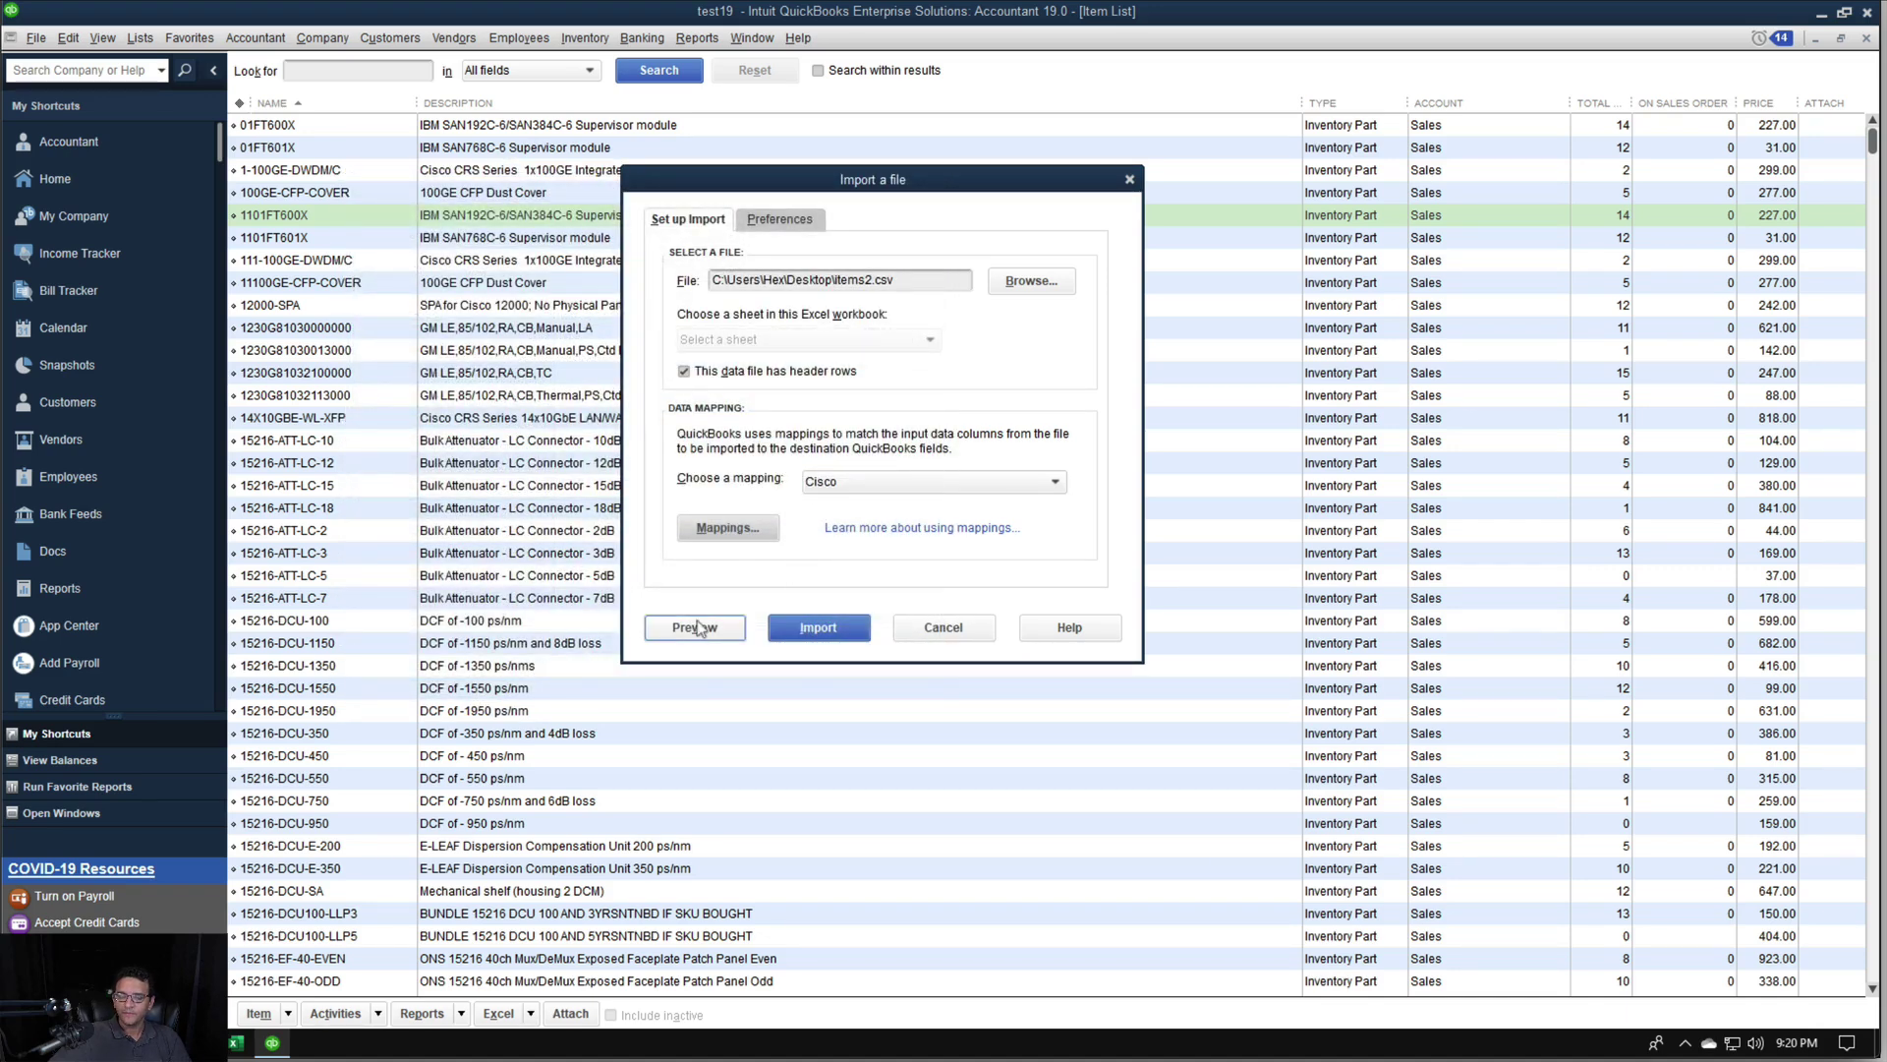
Reopen the Cisco mapping and clear the import column for the Type field
left_click(725, 530)
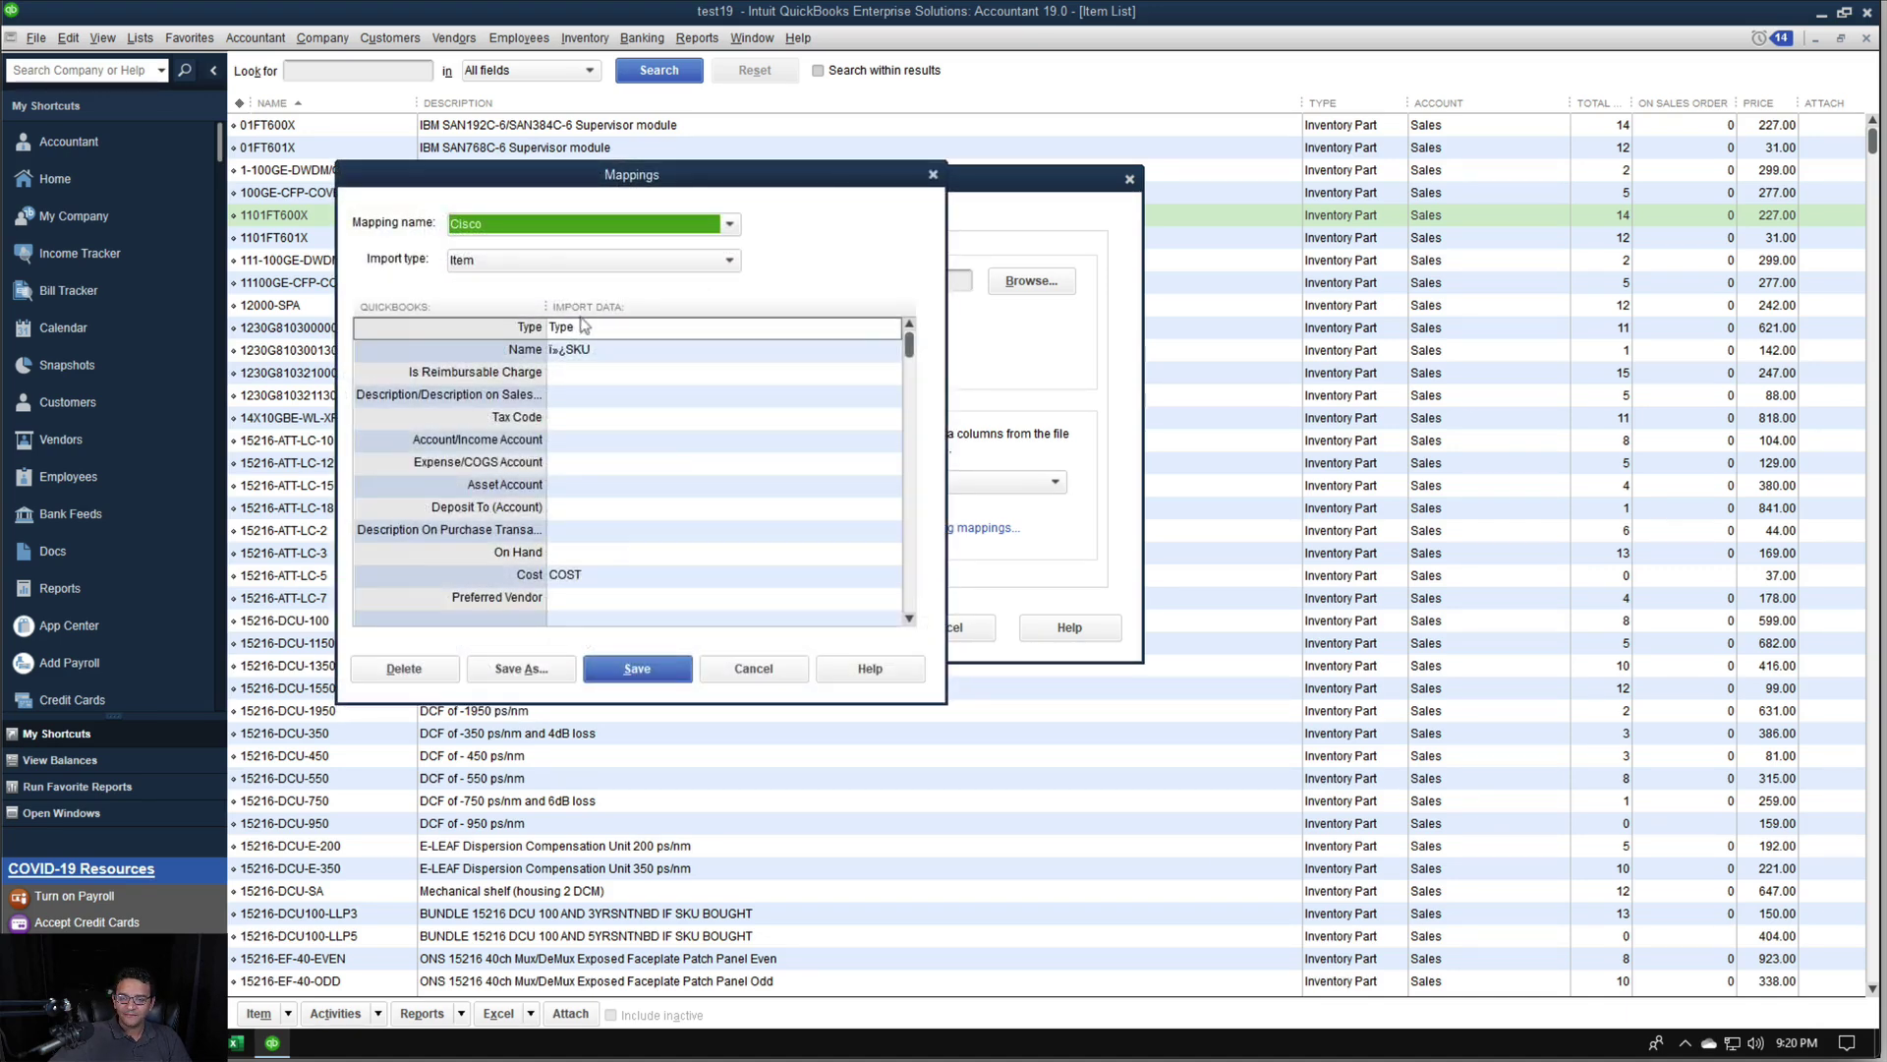
left_click(582, 330)
left_click(581, 355)
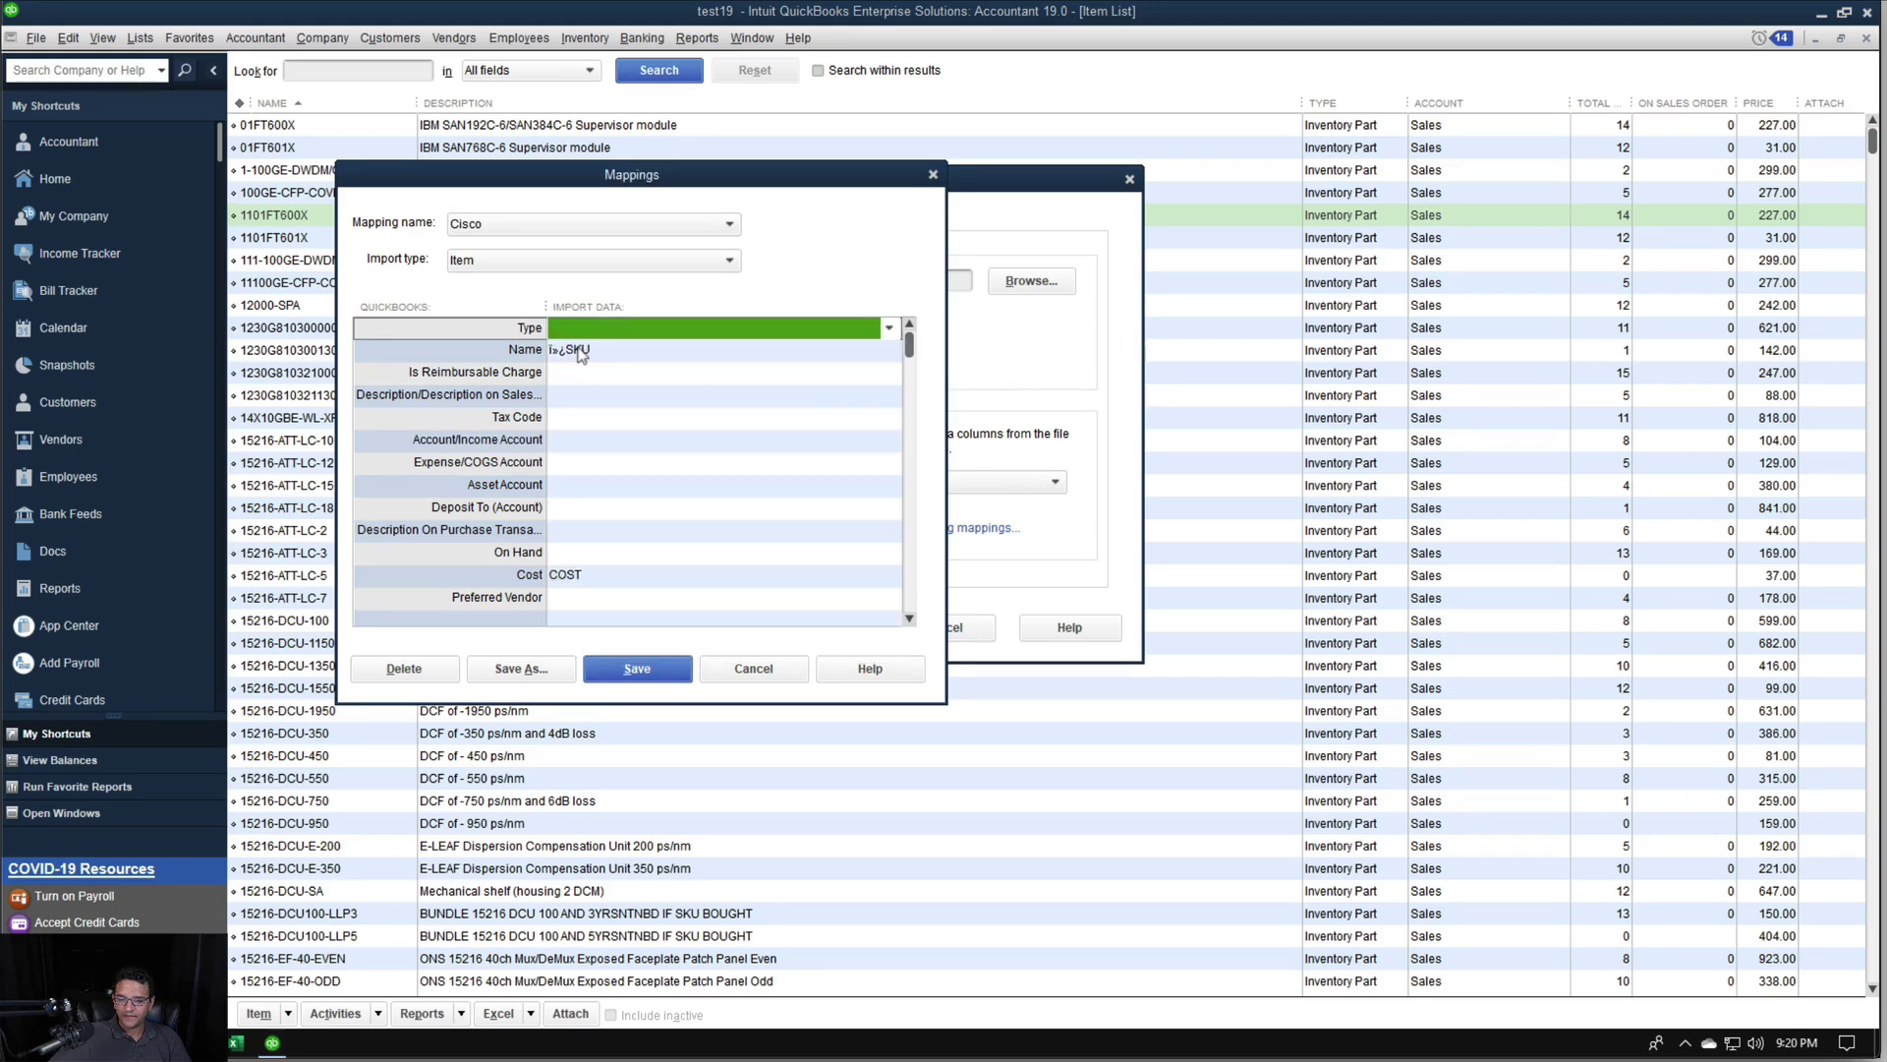
Check the Name, Cost and Price mappings, and clear the import column for As Of (Date)
left_click(509, 360)
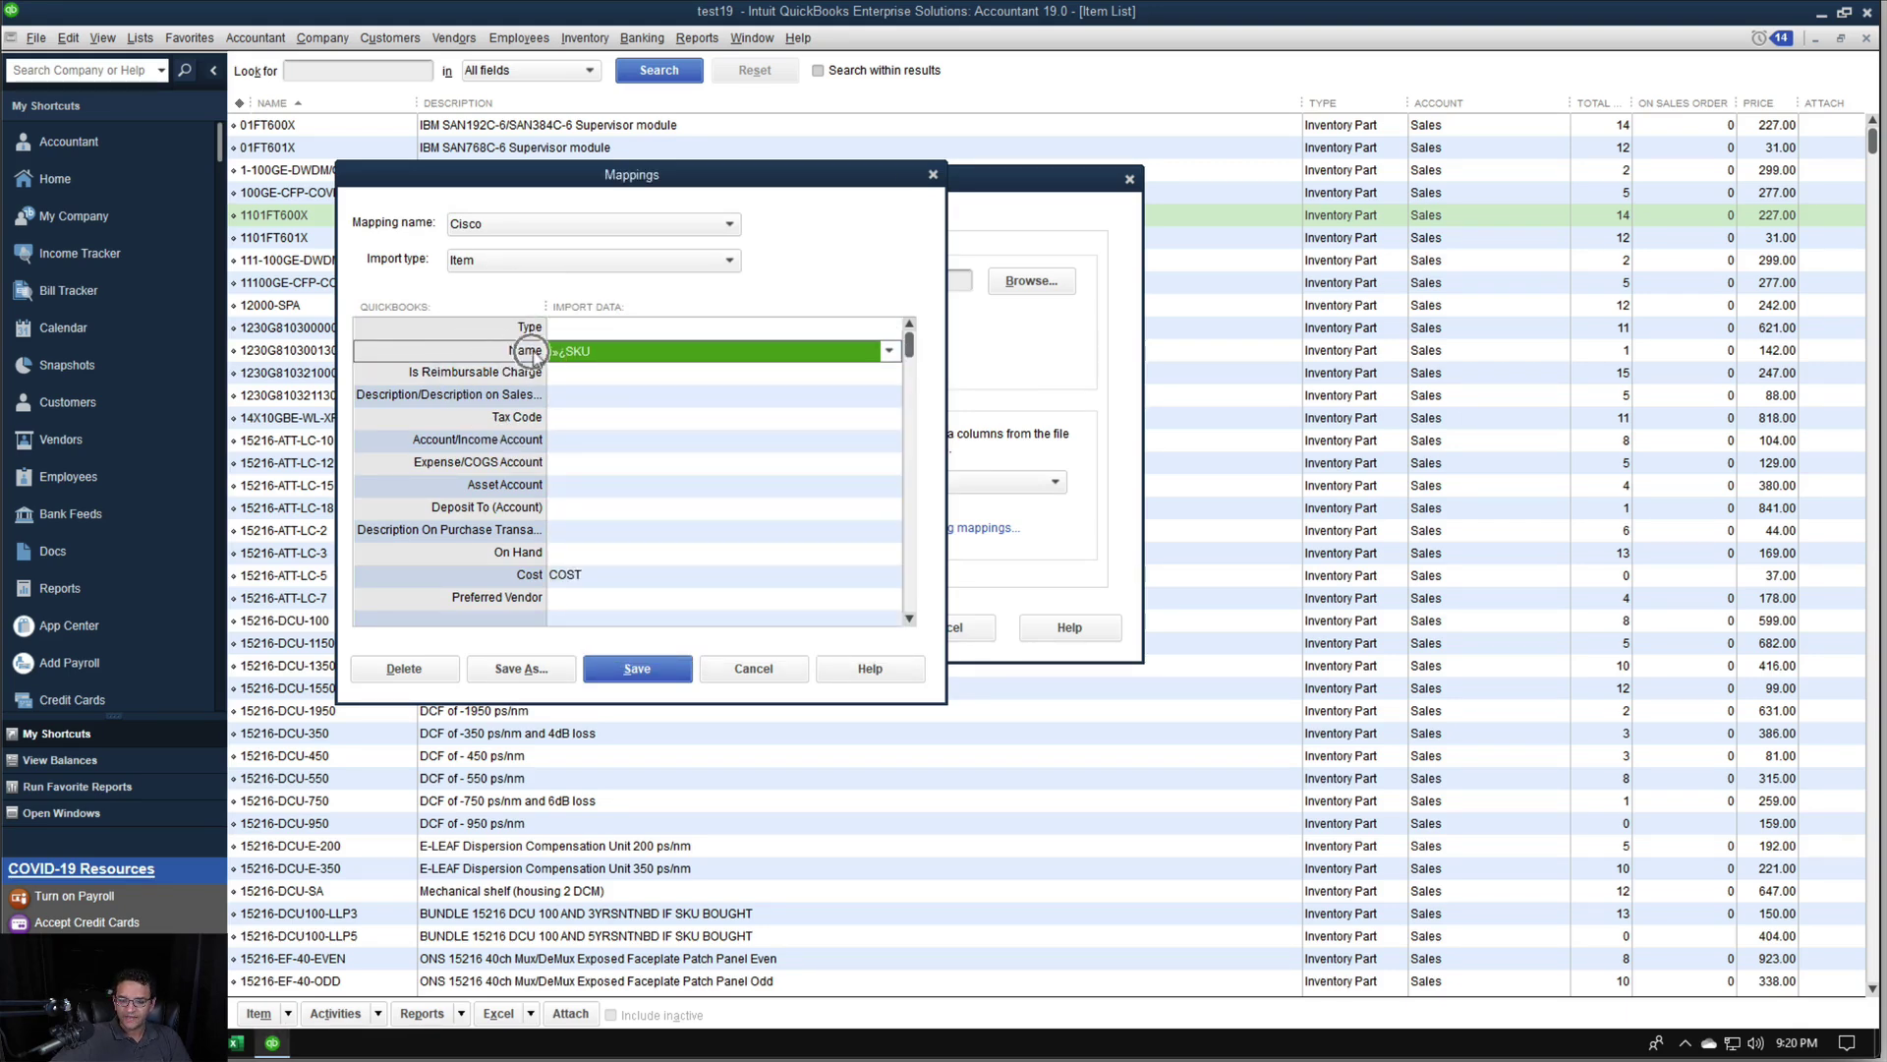
left_click(515, 574)
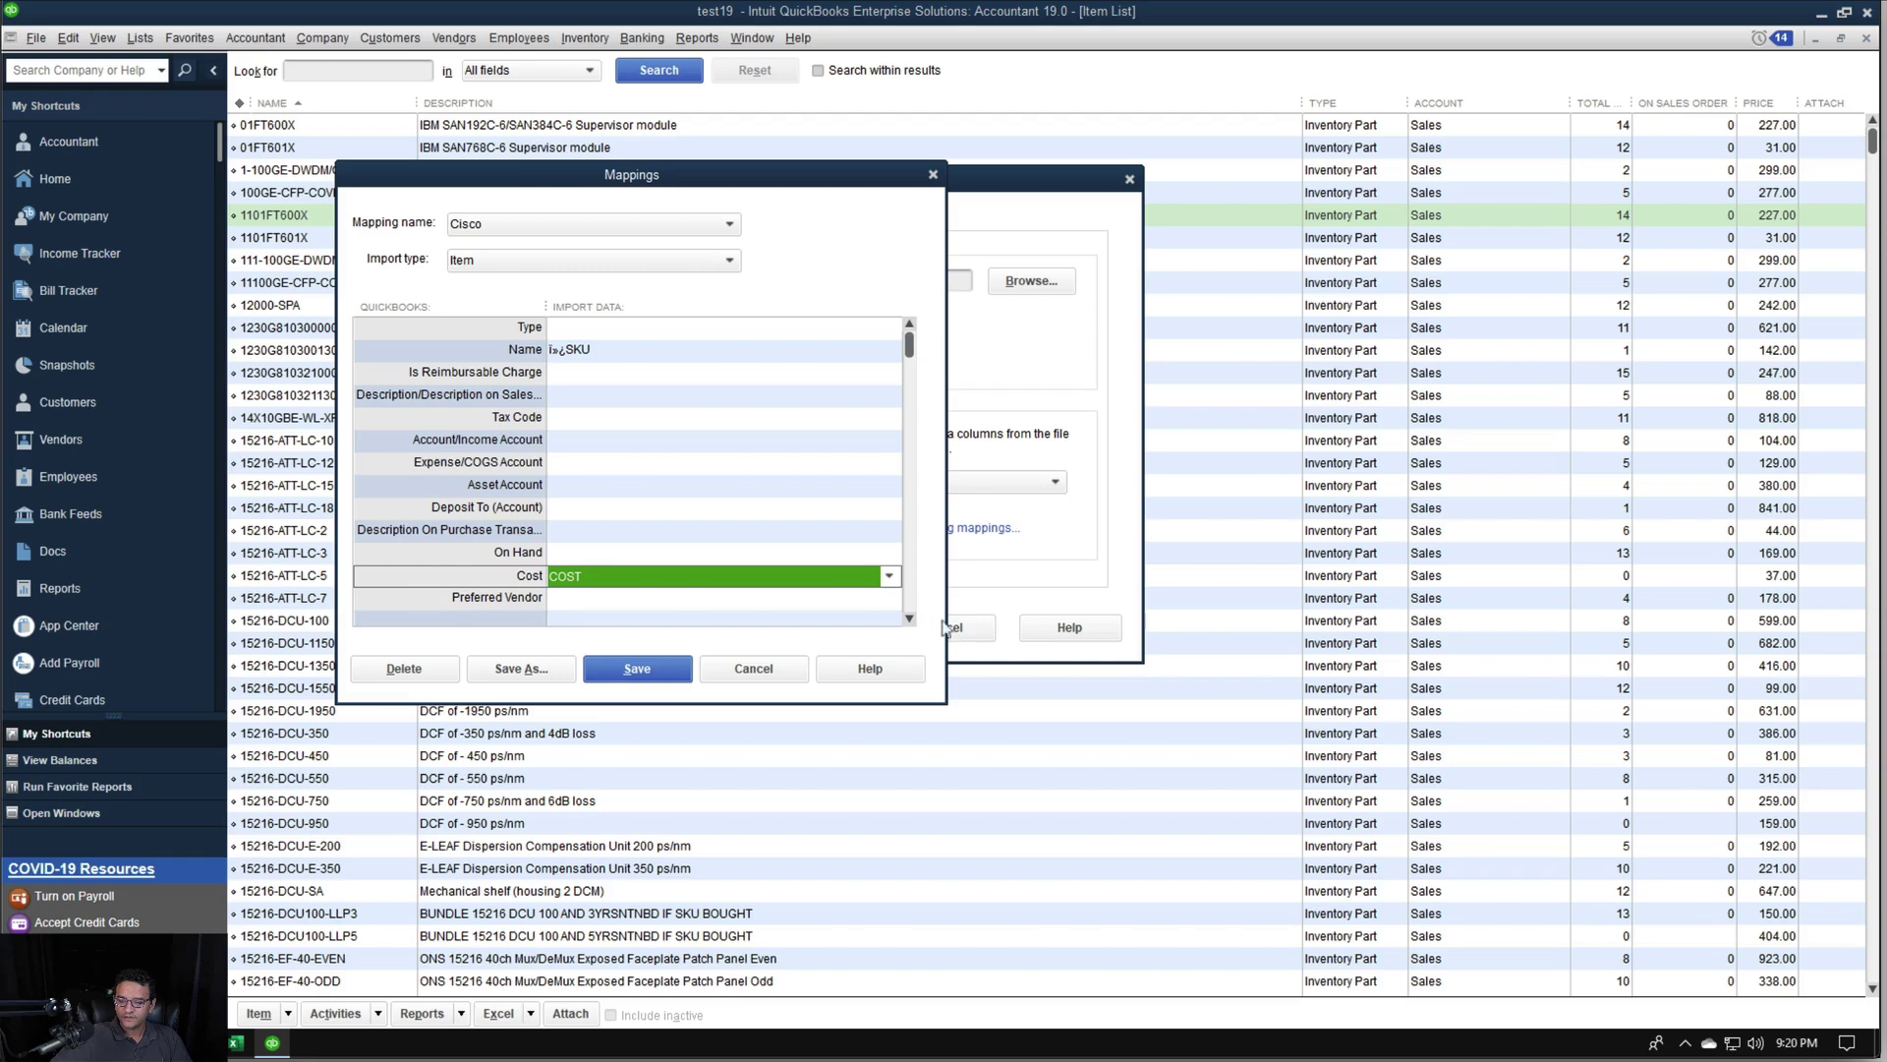
scroll(912, 621, "down", 5)
left_click(518, 532)
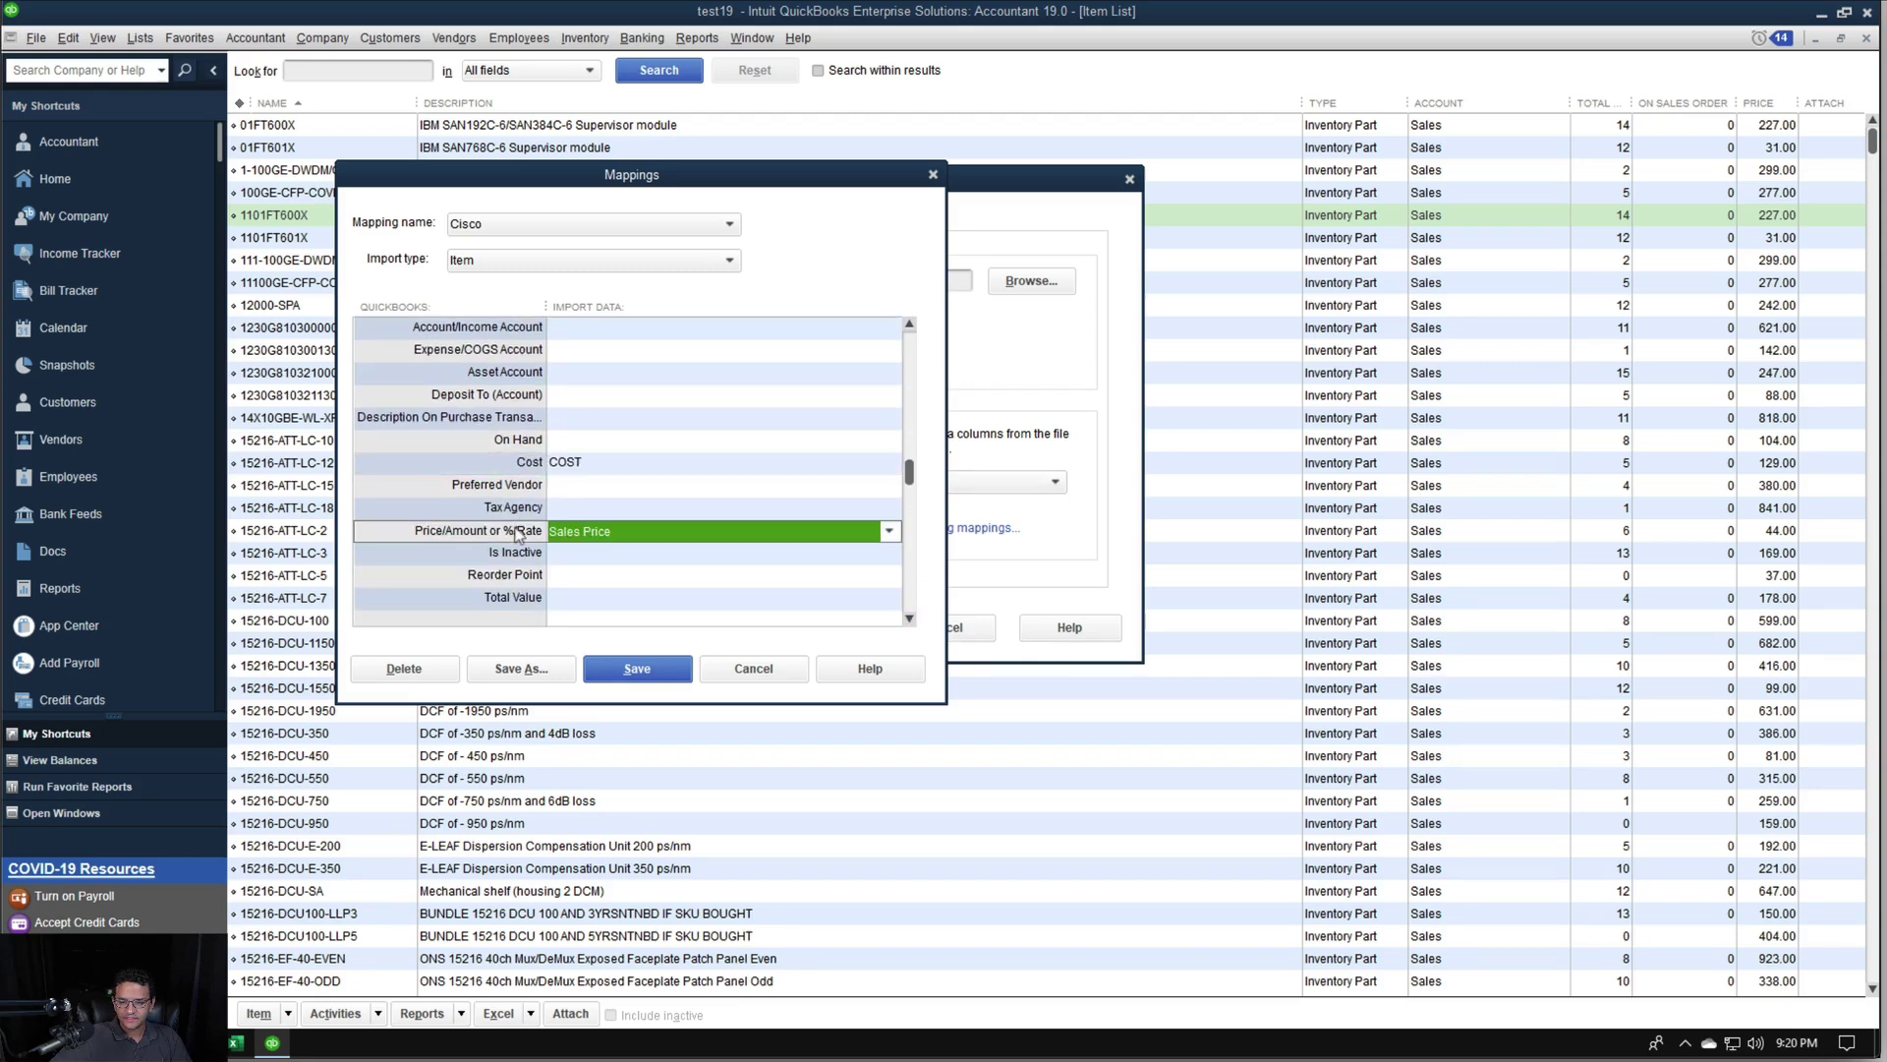
scroll(912, 621, "down", 4)
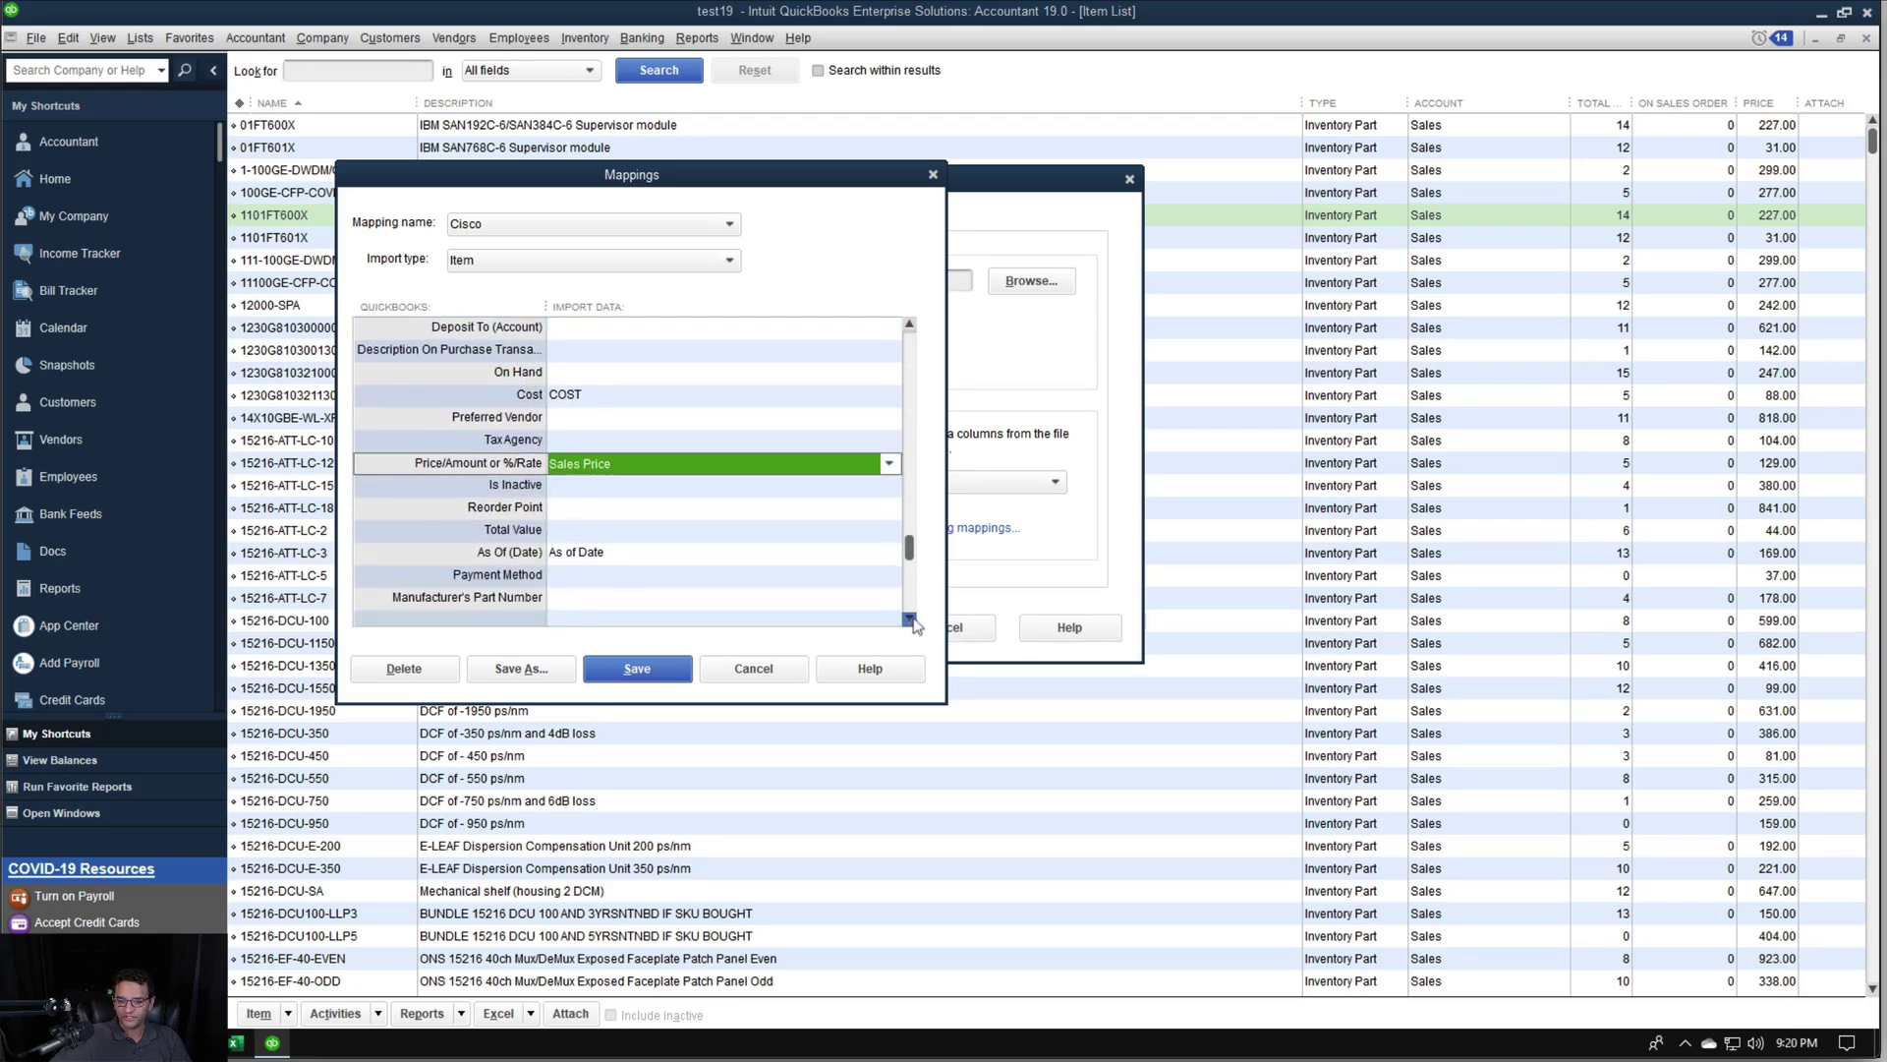
left_click(576, 540)
left_click(584, 544)
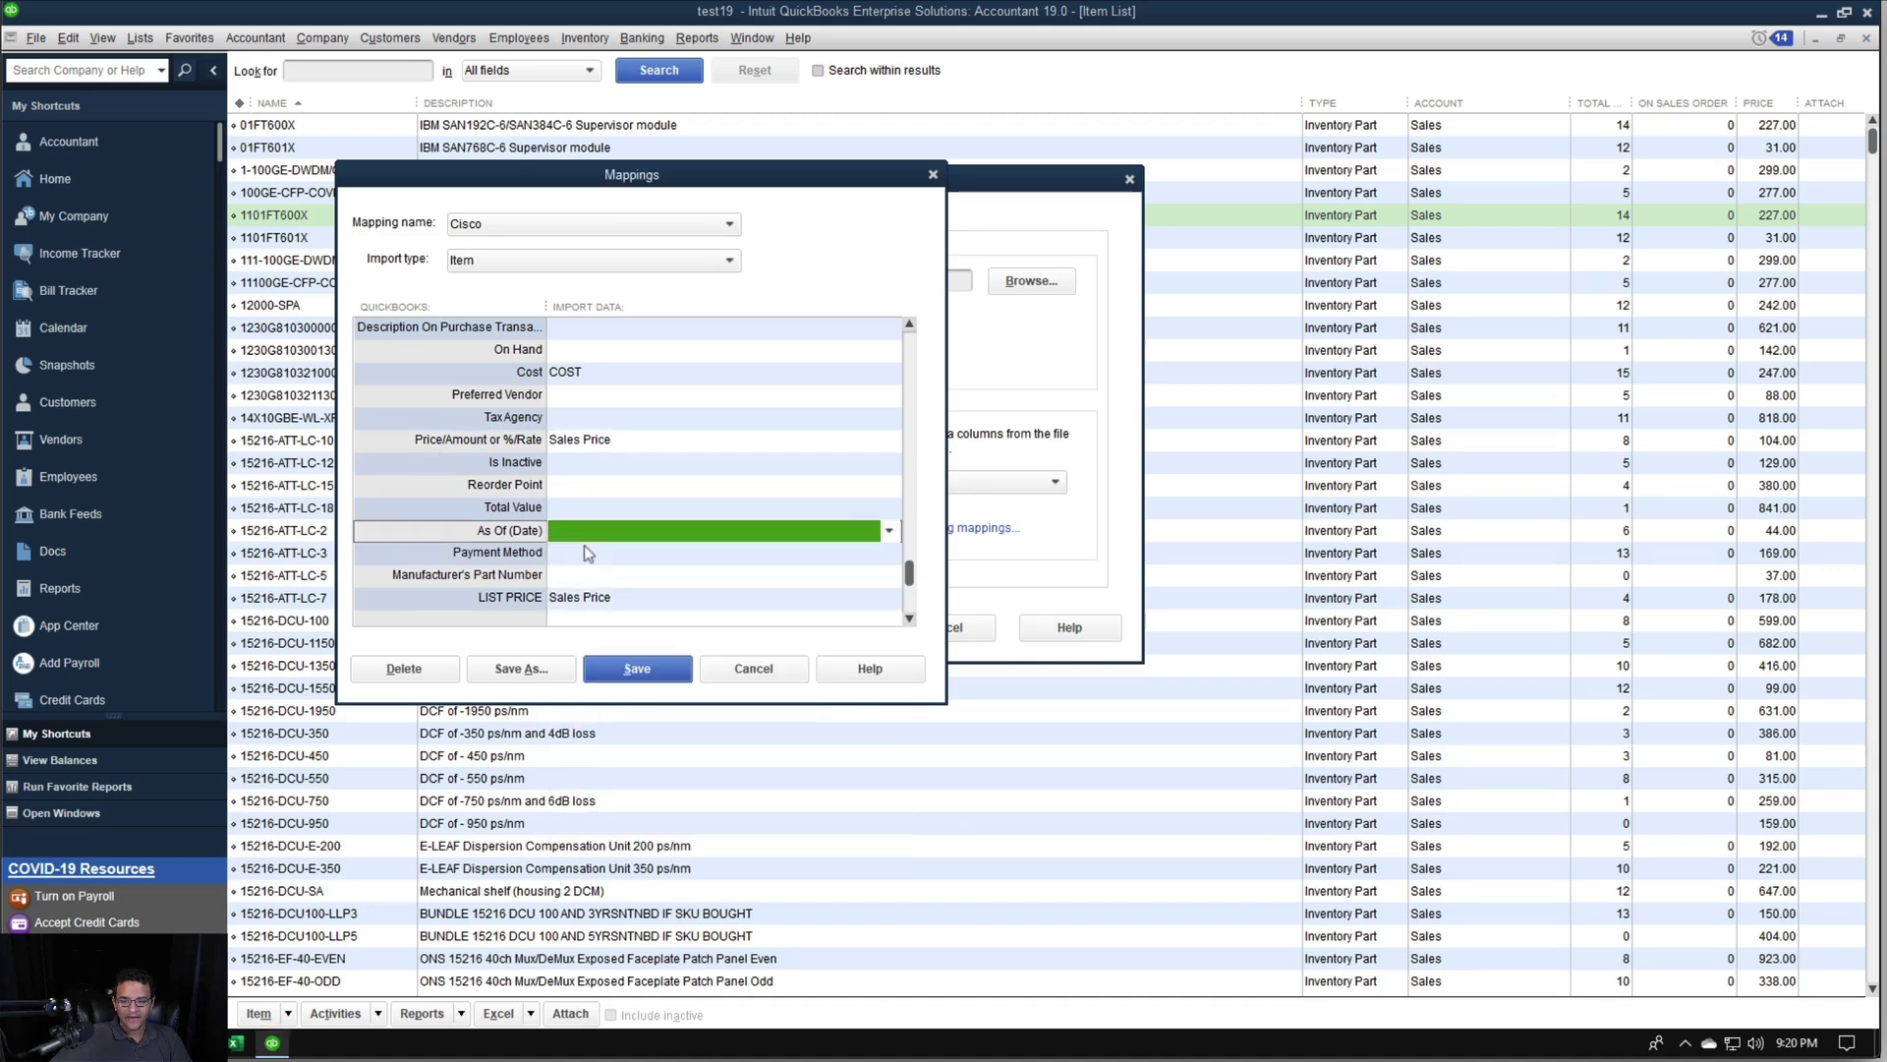
Check the CATEGORY mapping and try to save the Cisco mapping without a Type column
left_click(906, 618)
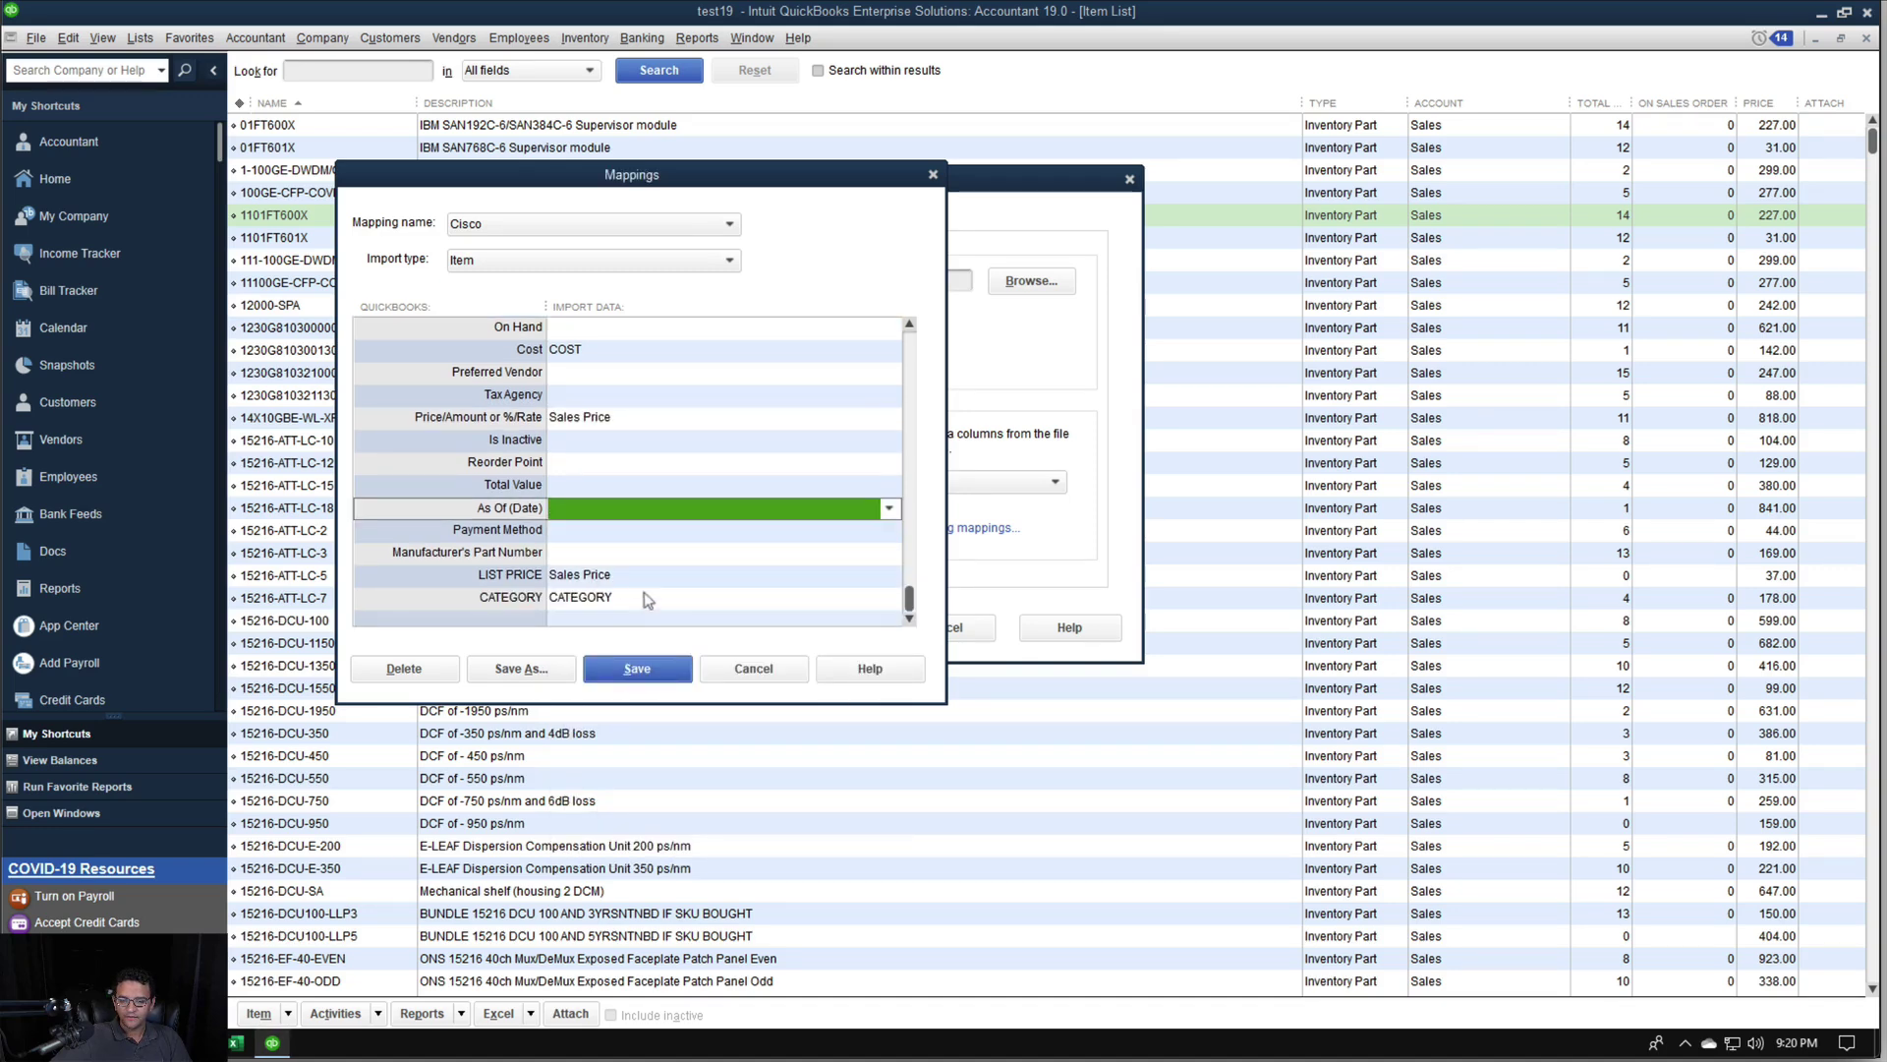
left_click(603, 598)
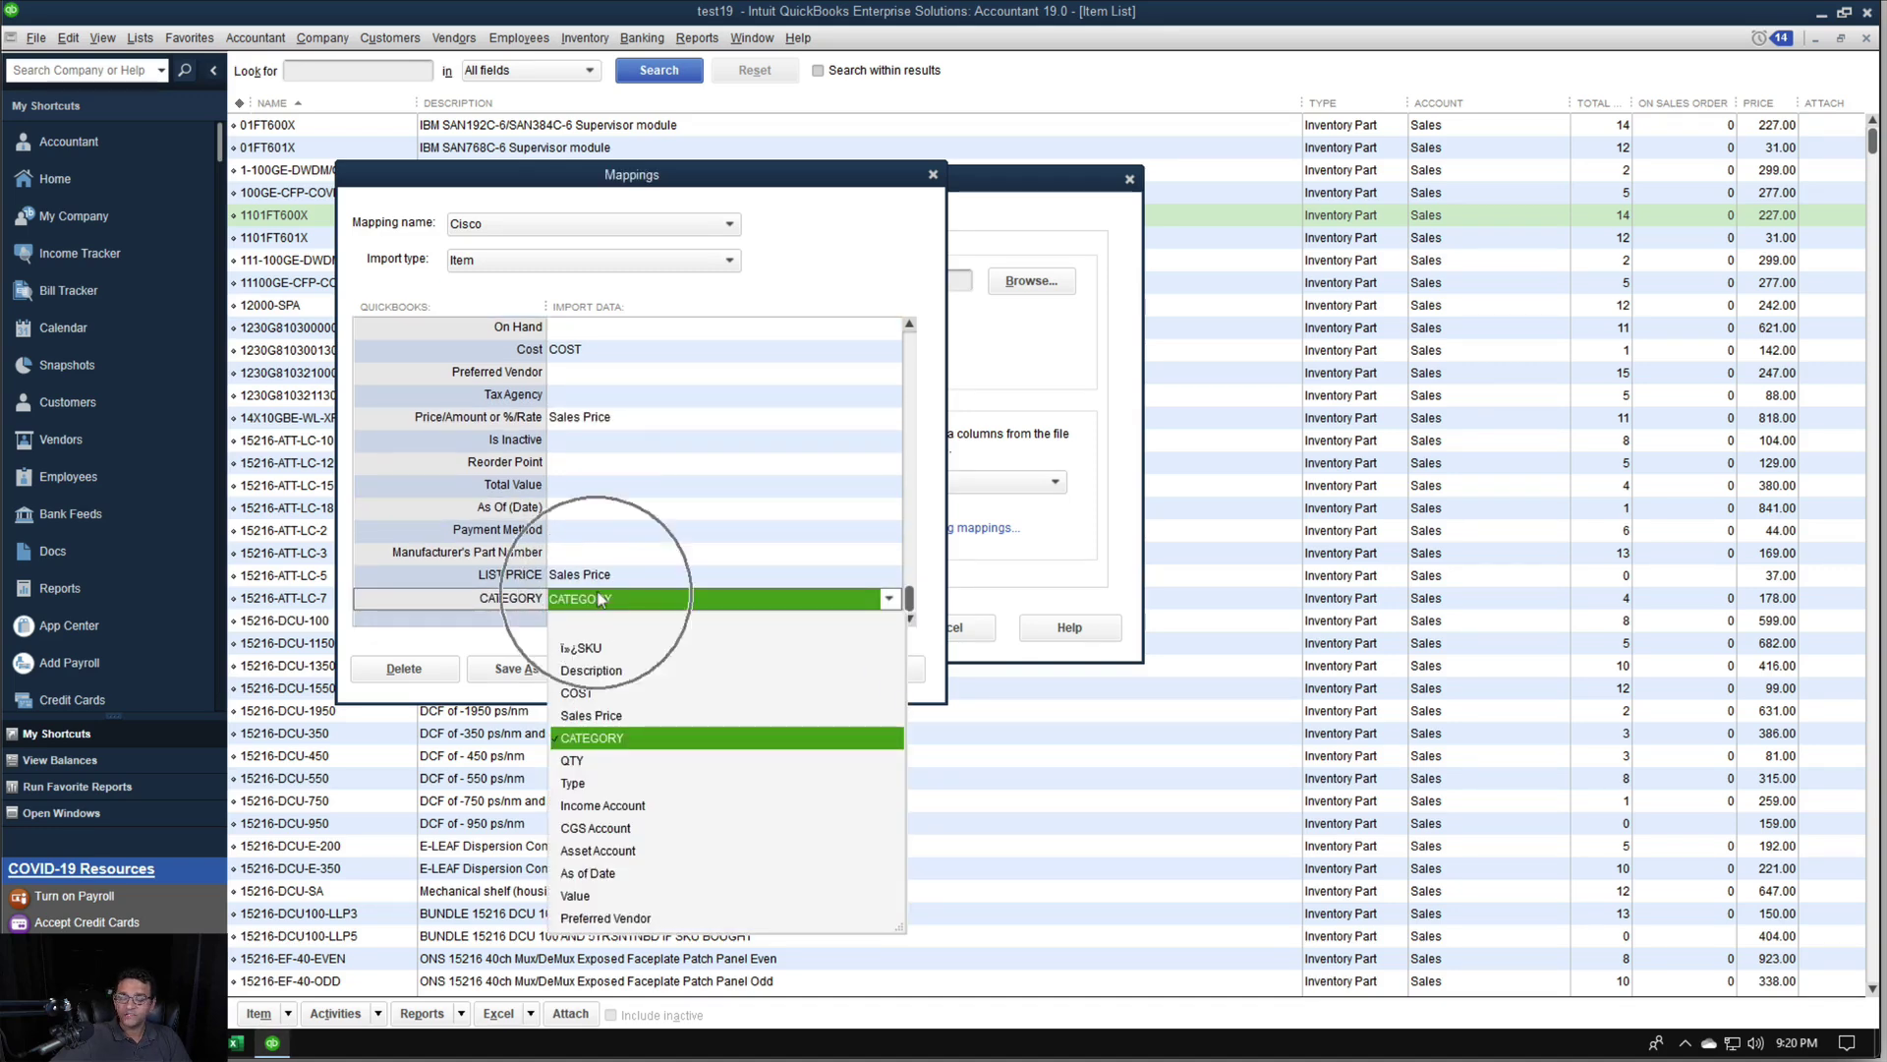
left_click(602, 600)
left_click(635, 668)
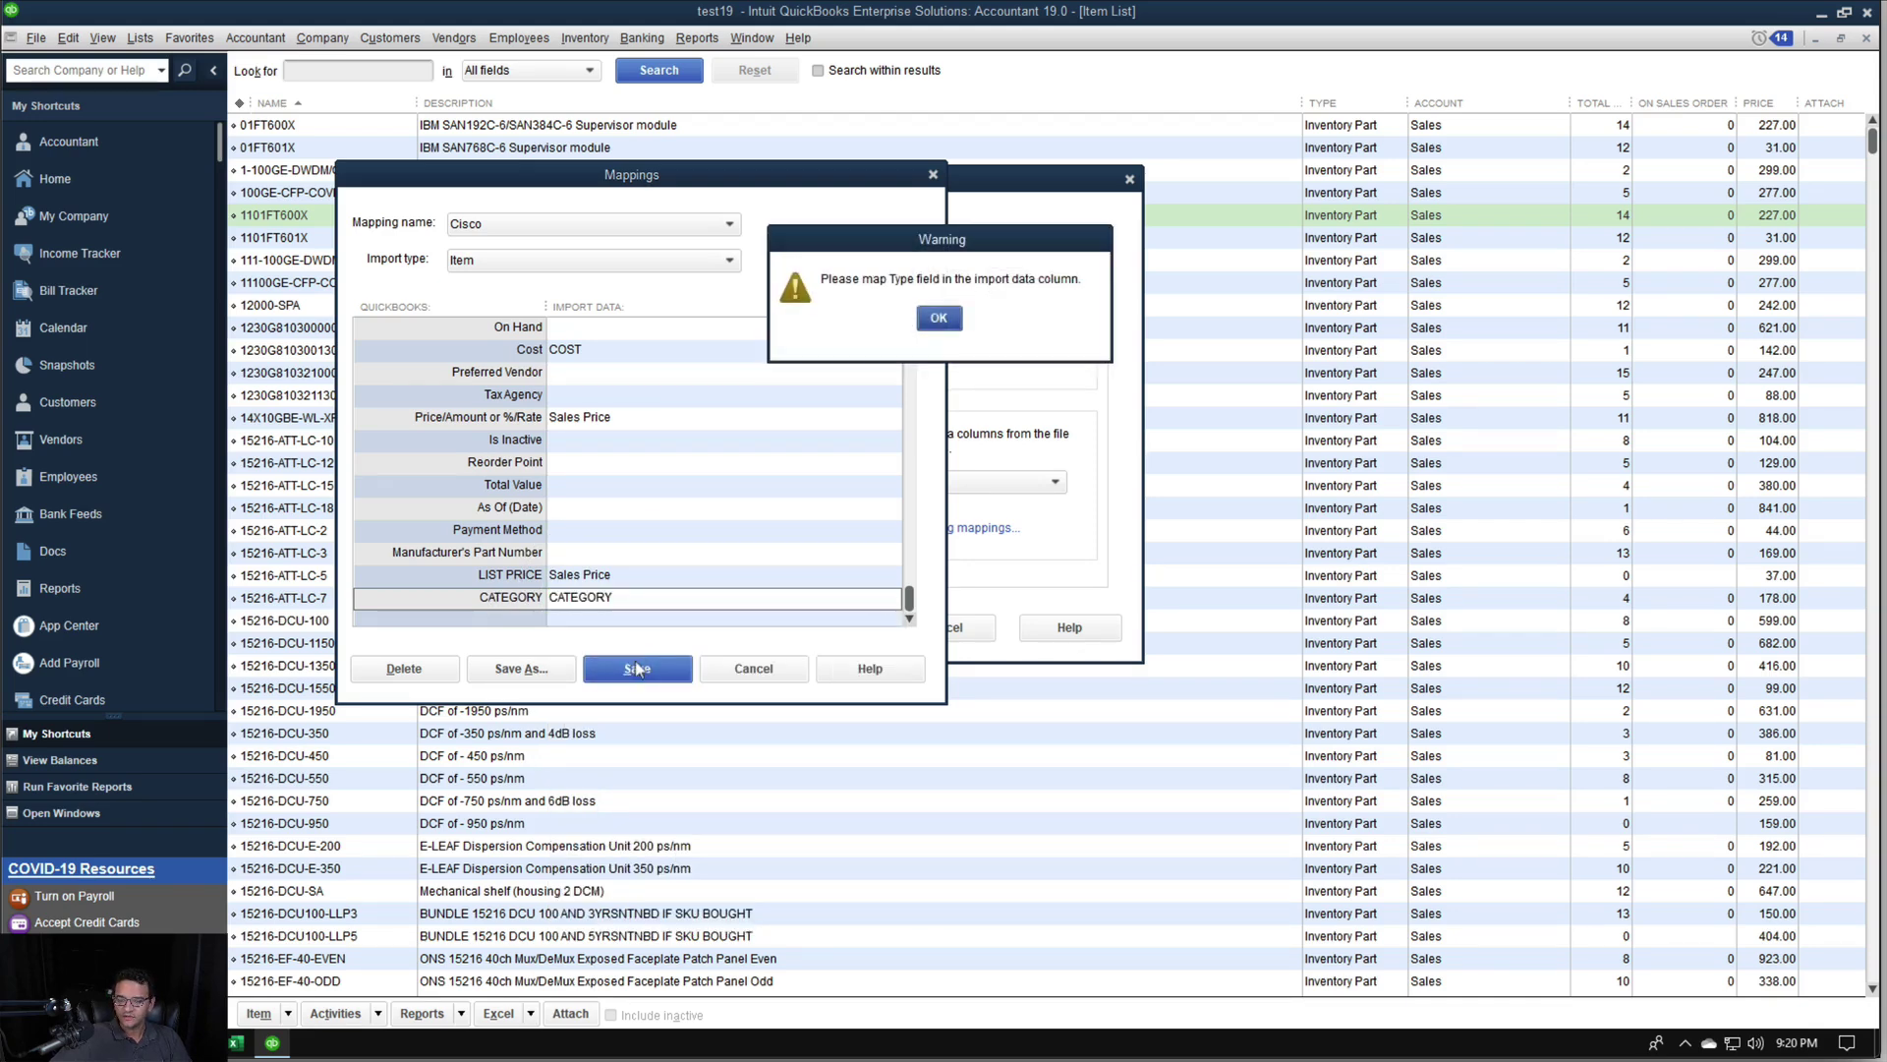
left_click(937, 317)
left_click_drag(909, 598, 914, 325)
left_click(637, 688)
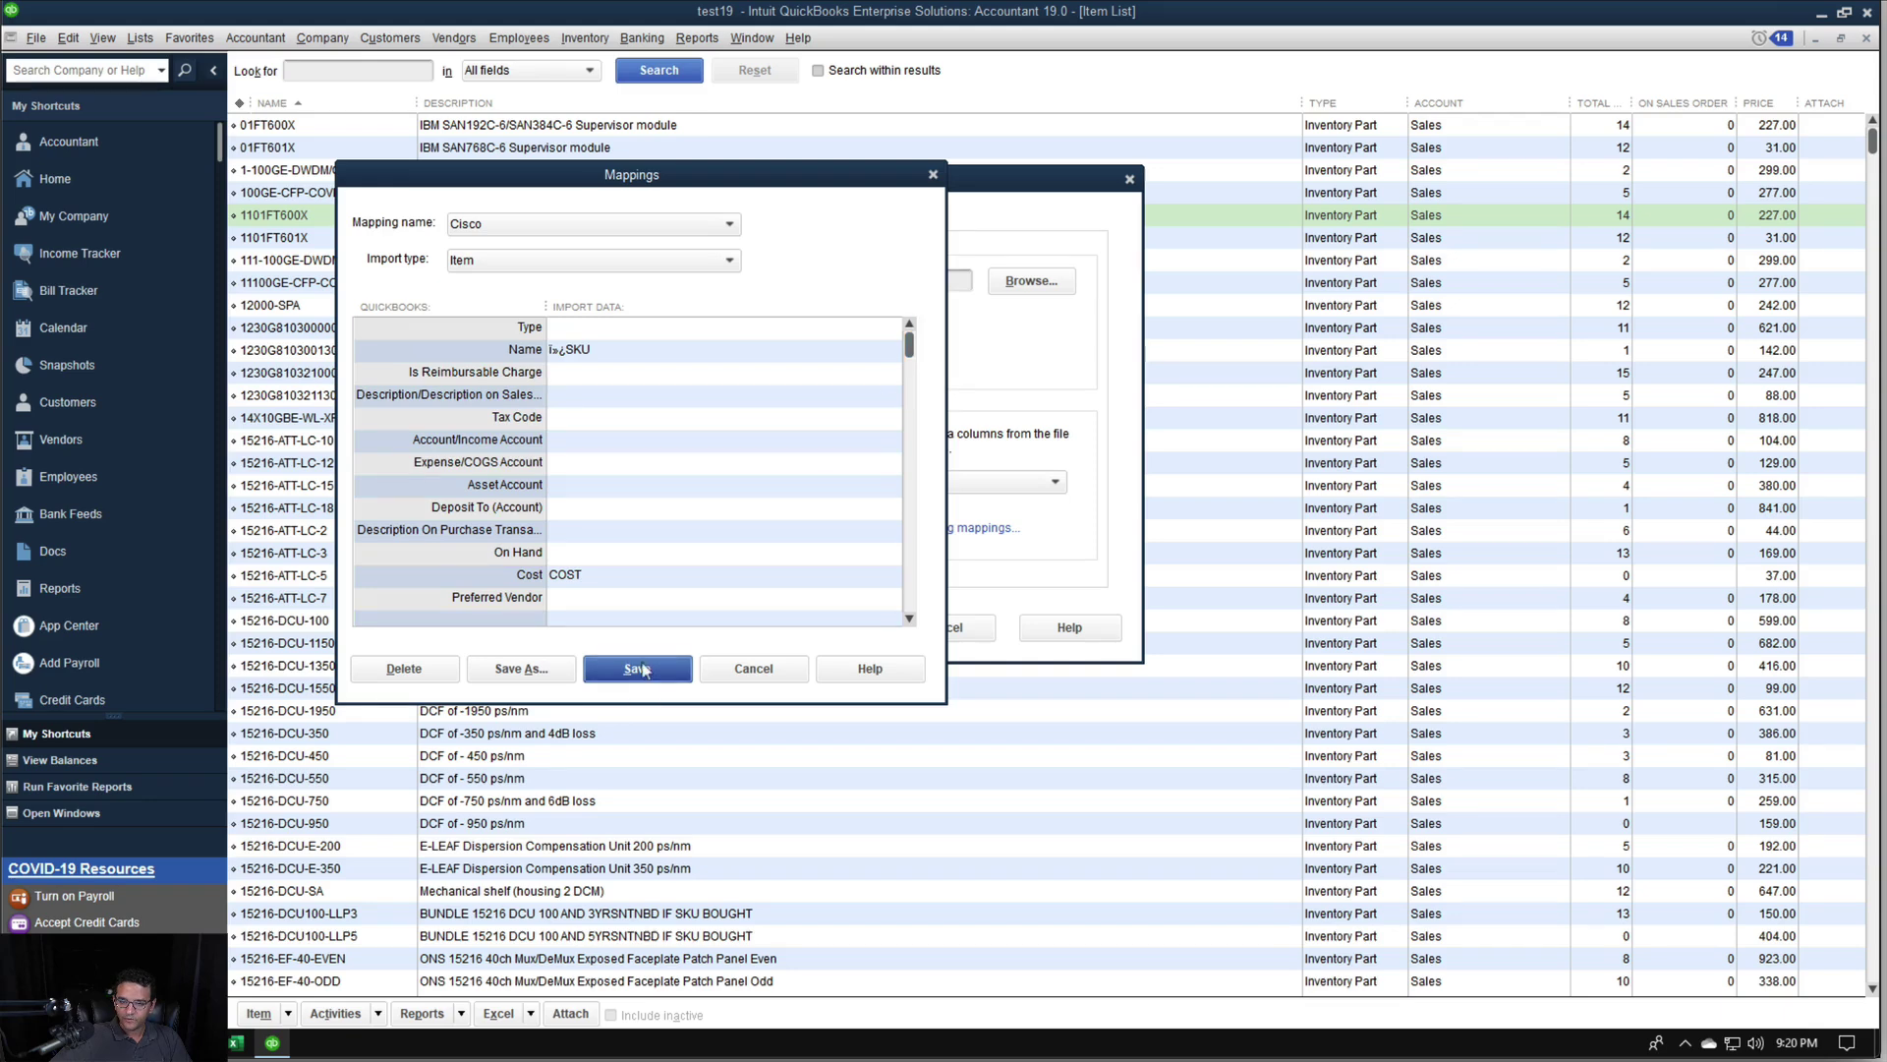
left_click(939, 319)
Map the Type field to the Type column and save the Cisco mapping
left_click(568, 325)
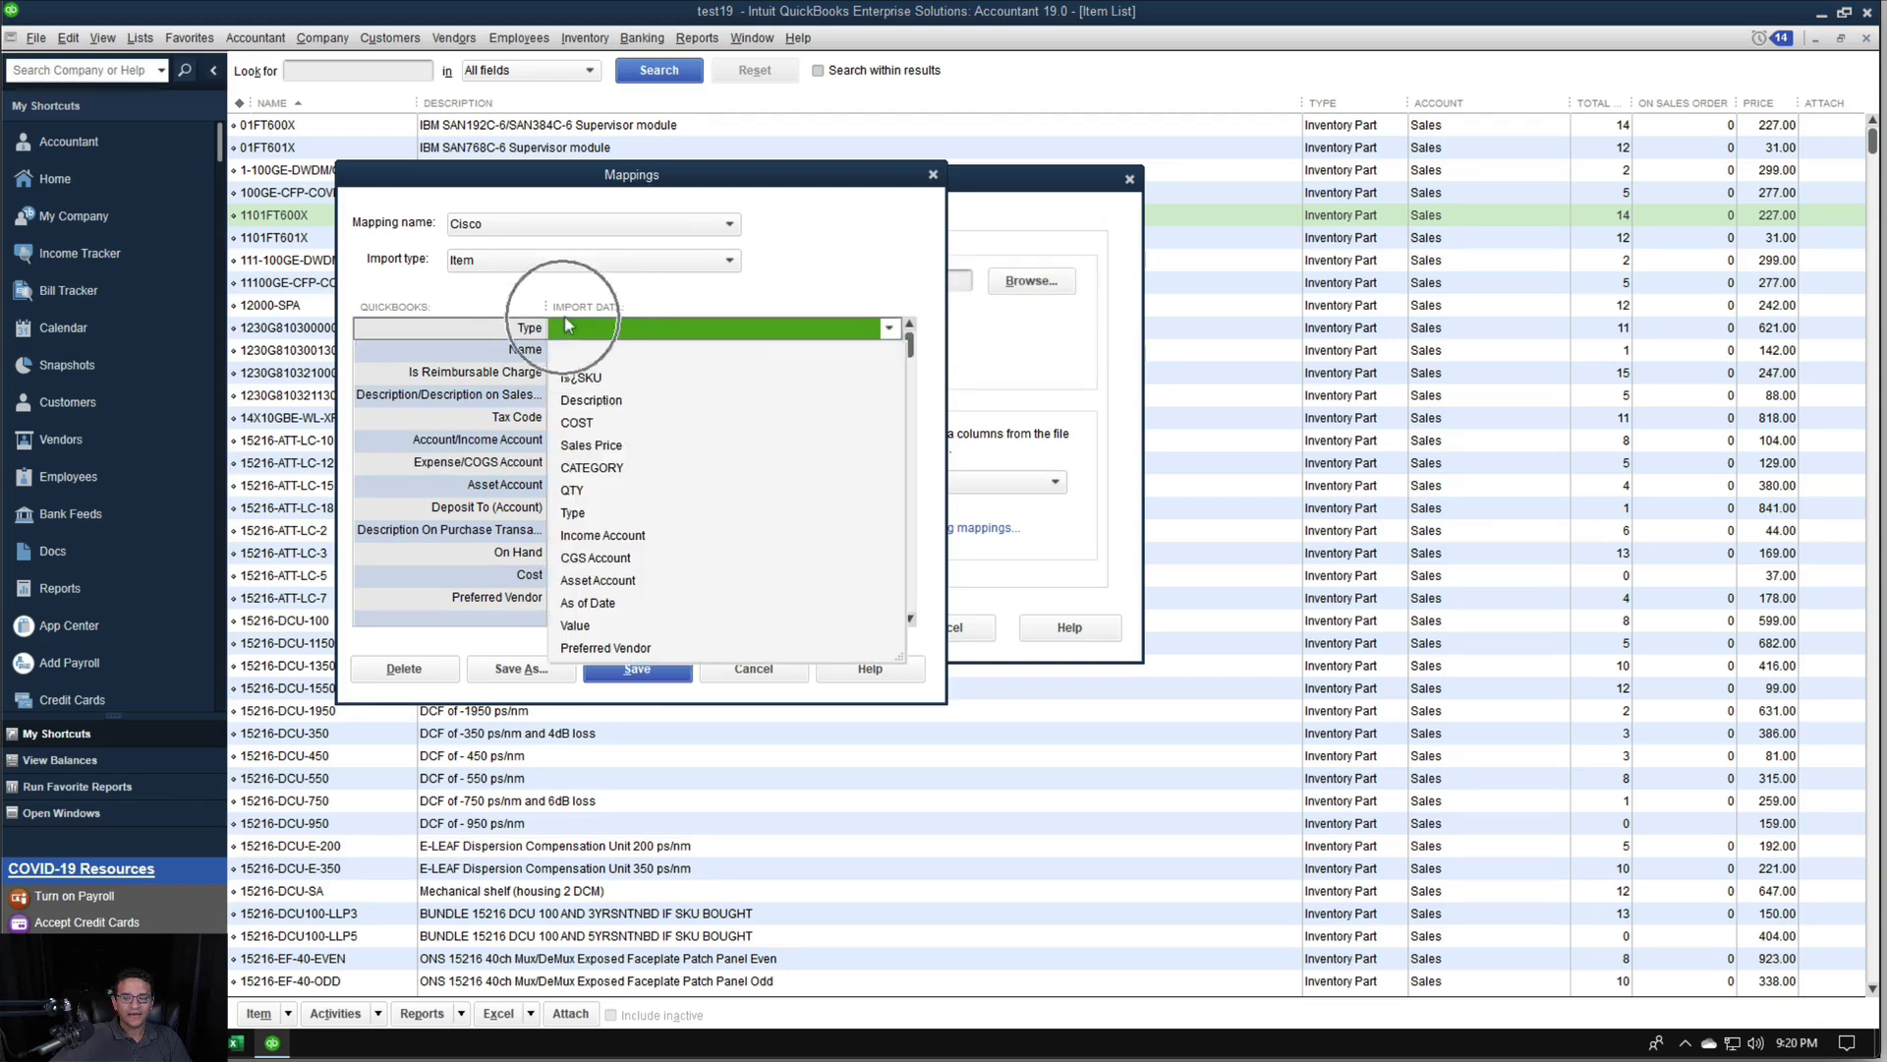
left_click(588, 513)
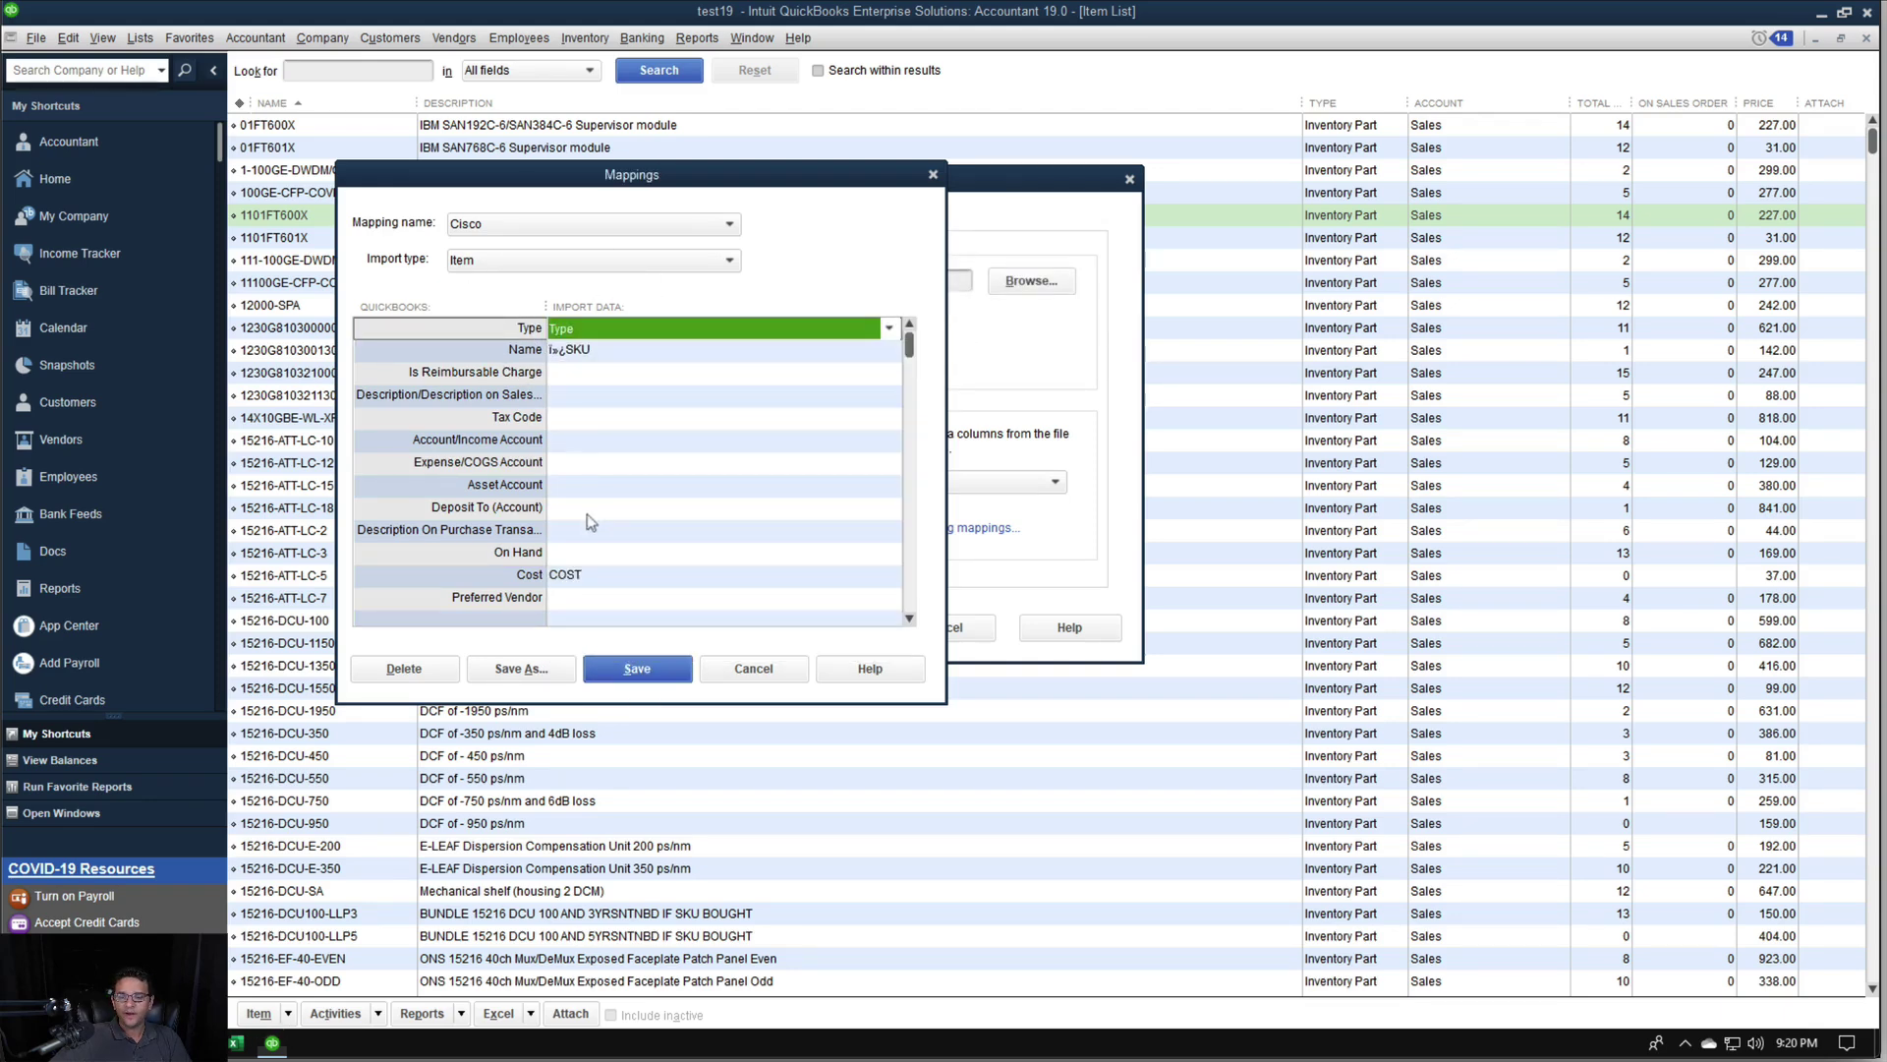
left_click(651, 675)
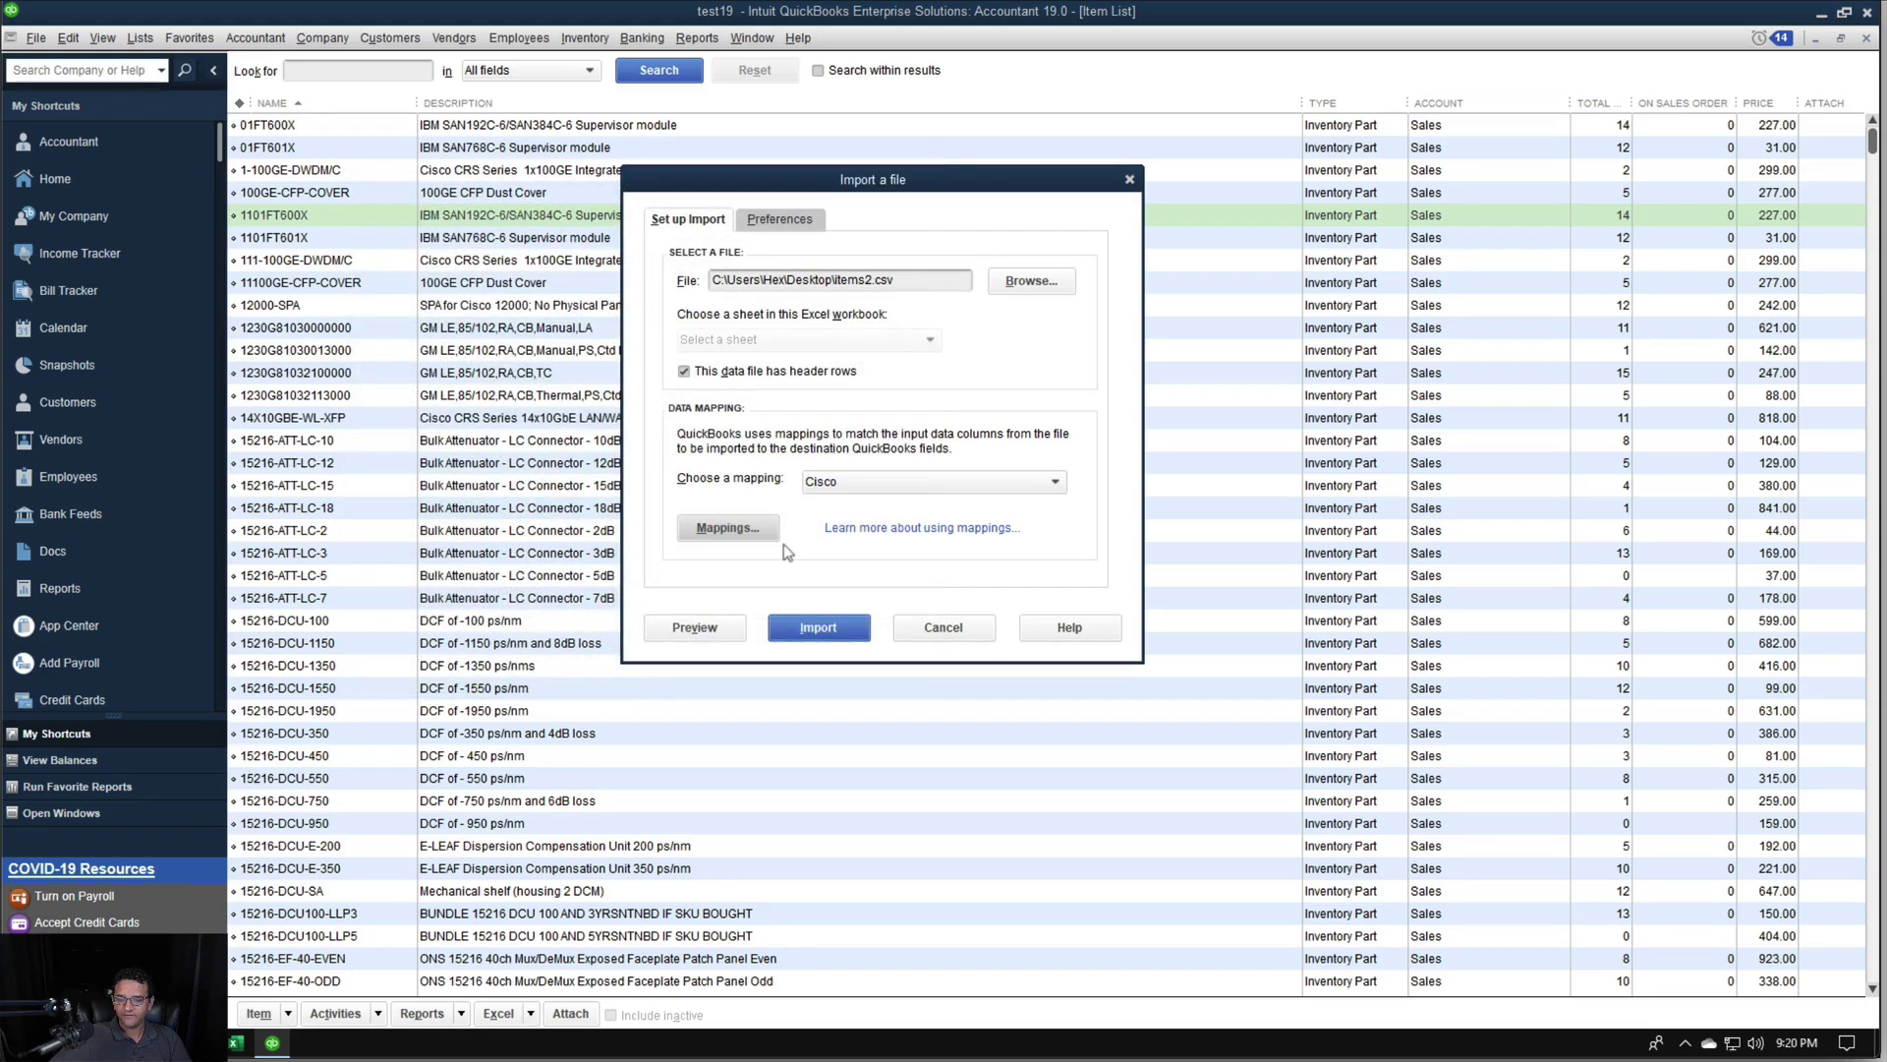
Preview the items2.csv import and check the first item's type, name, cost, sales price, list price and category
left_click(697, 627)
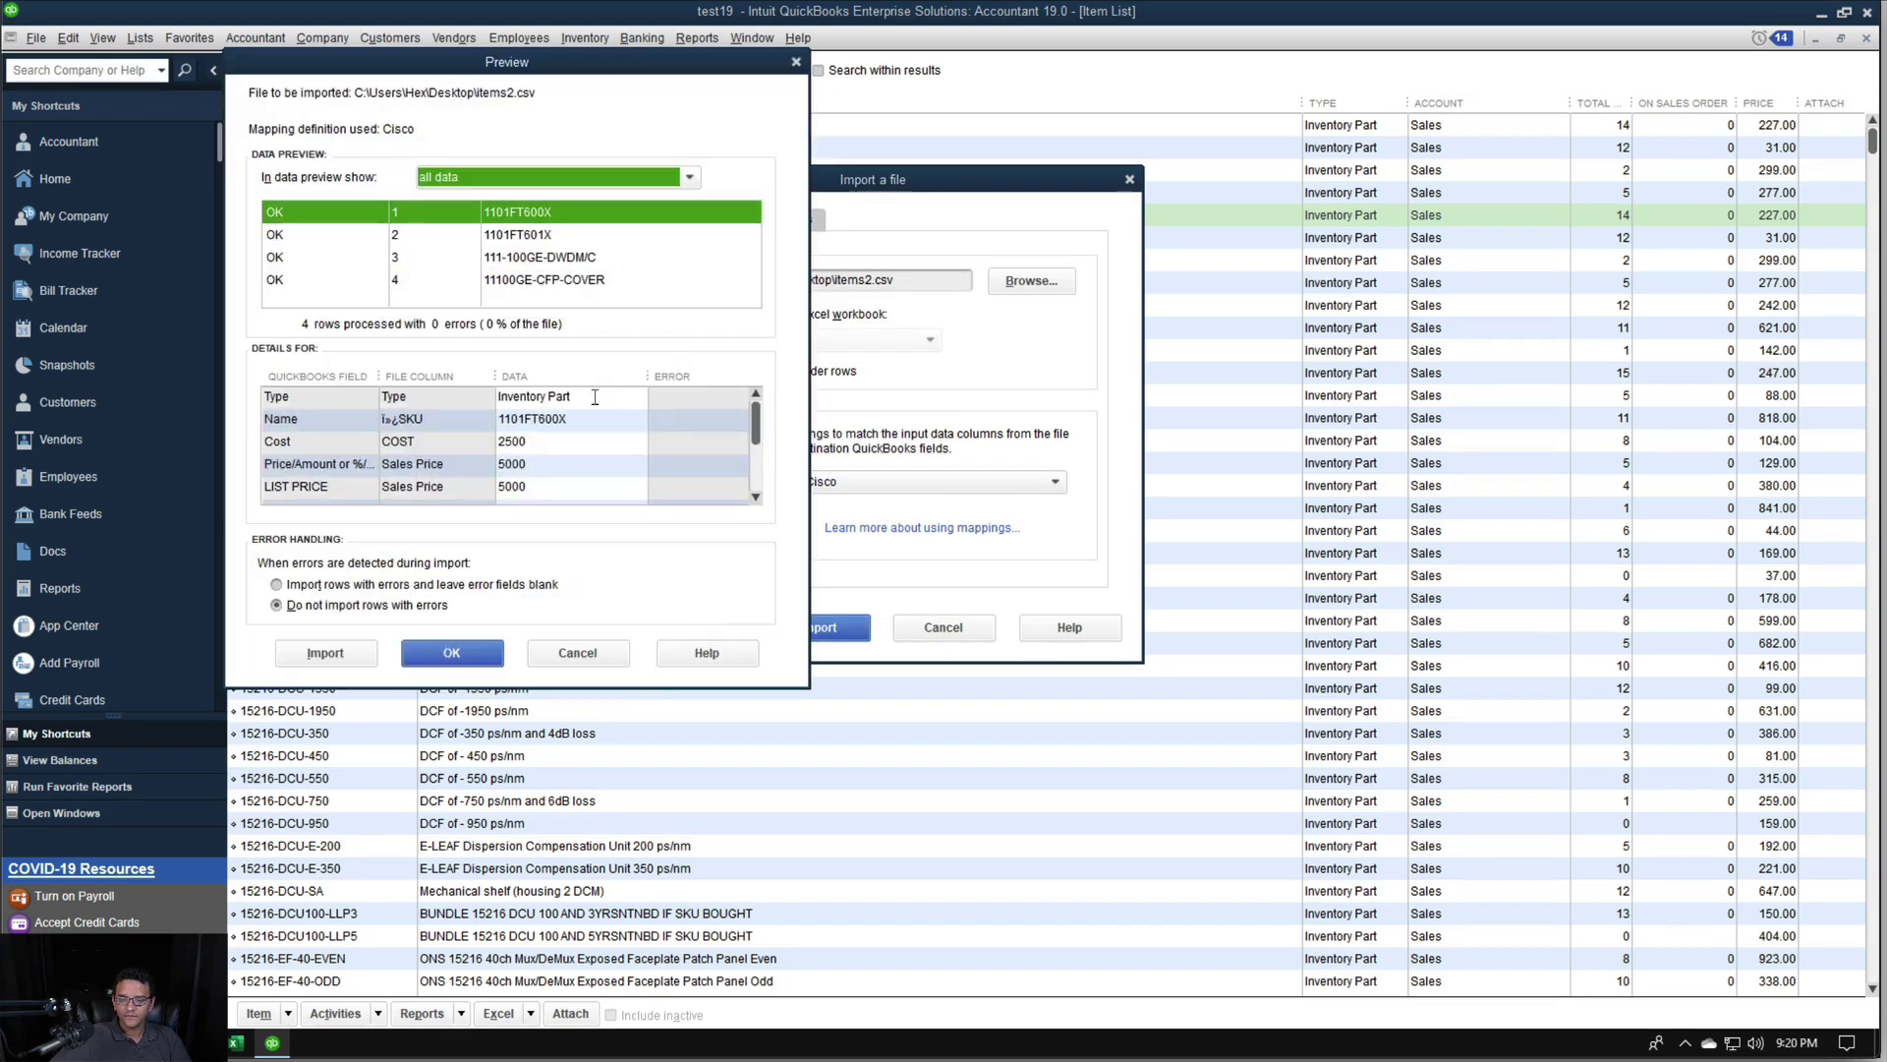
mouse_move(756, 430)
left_mouse_down()
mouse_move(764, 476)
mouse_move(766, 411)
left_mouse_up()
left_click(517, 391)
left_click(582, 419)
left_click(525, 442)
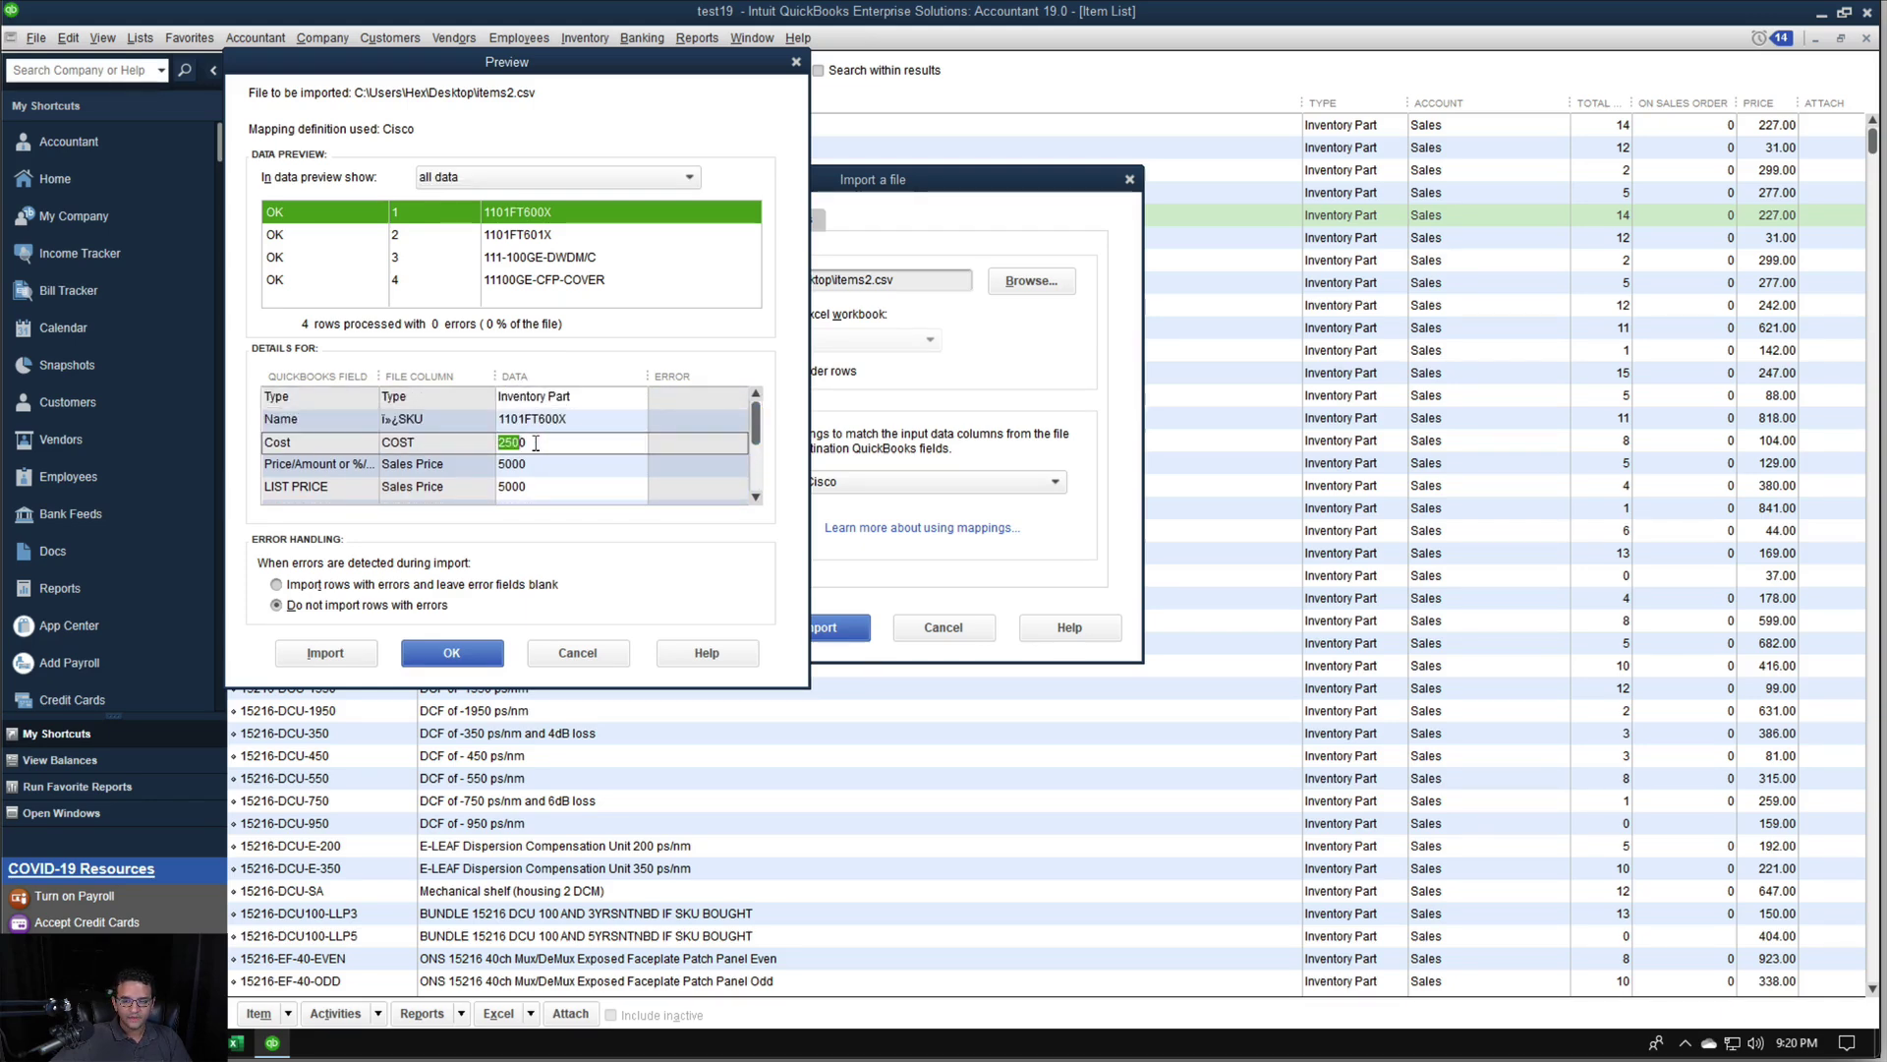
left_click(540, 462)
left_click(568, 486)
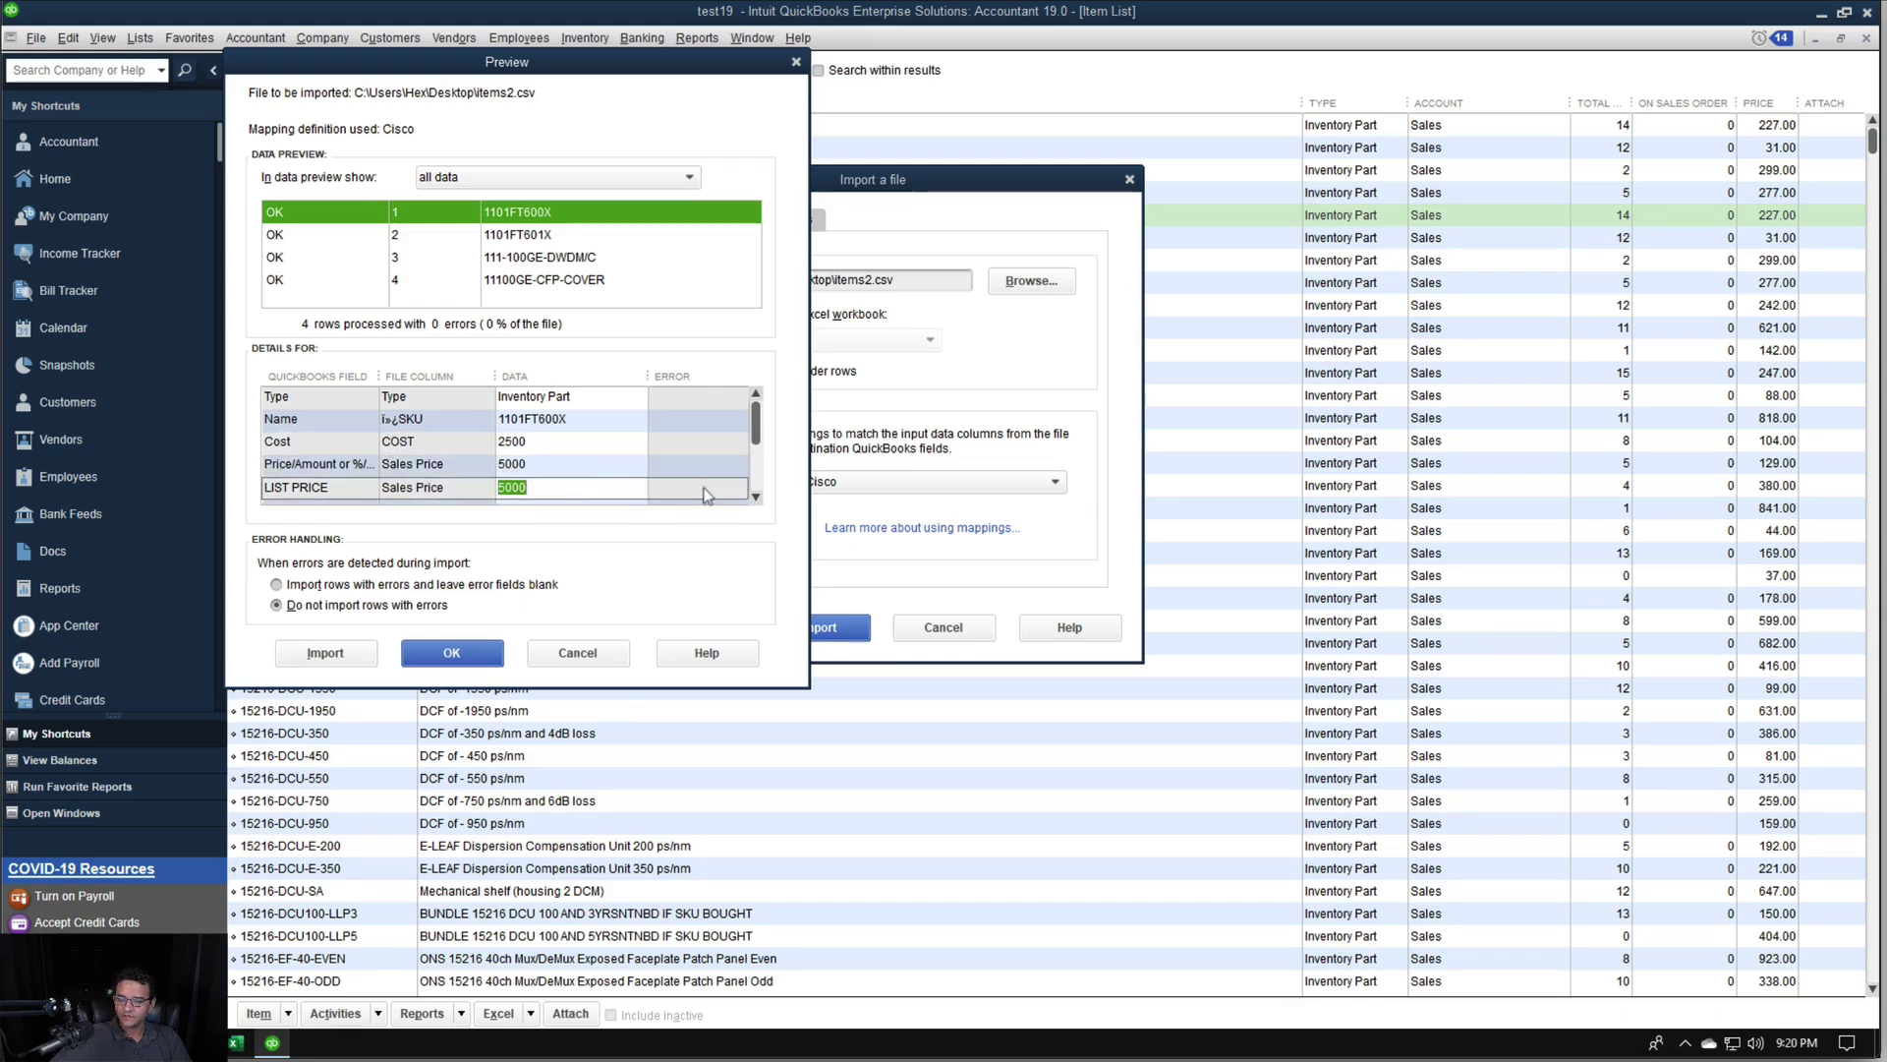
left_click(756, 498)
left_click(568, 486)
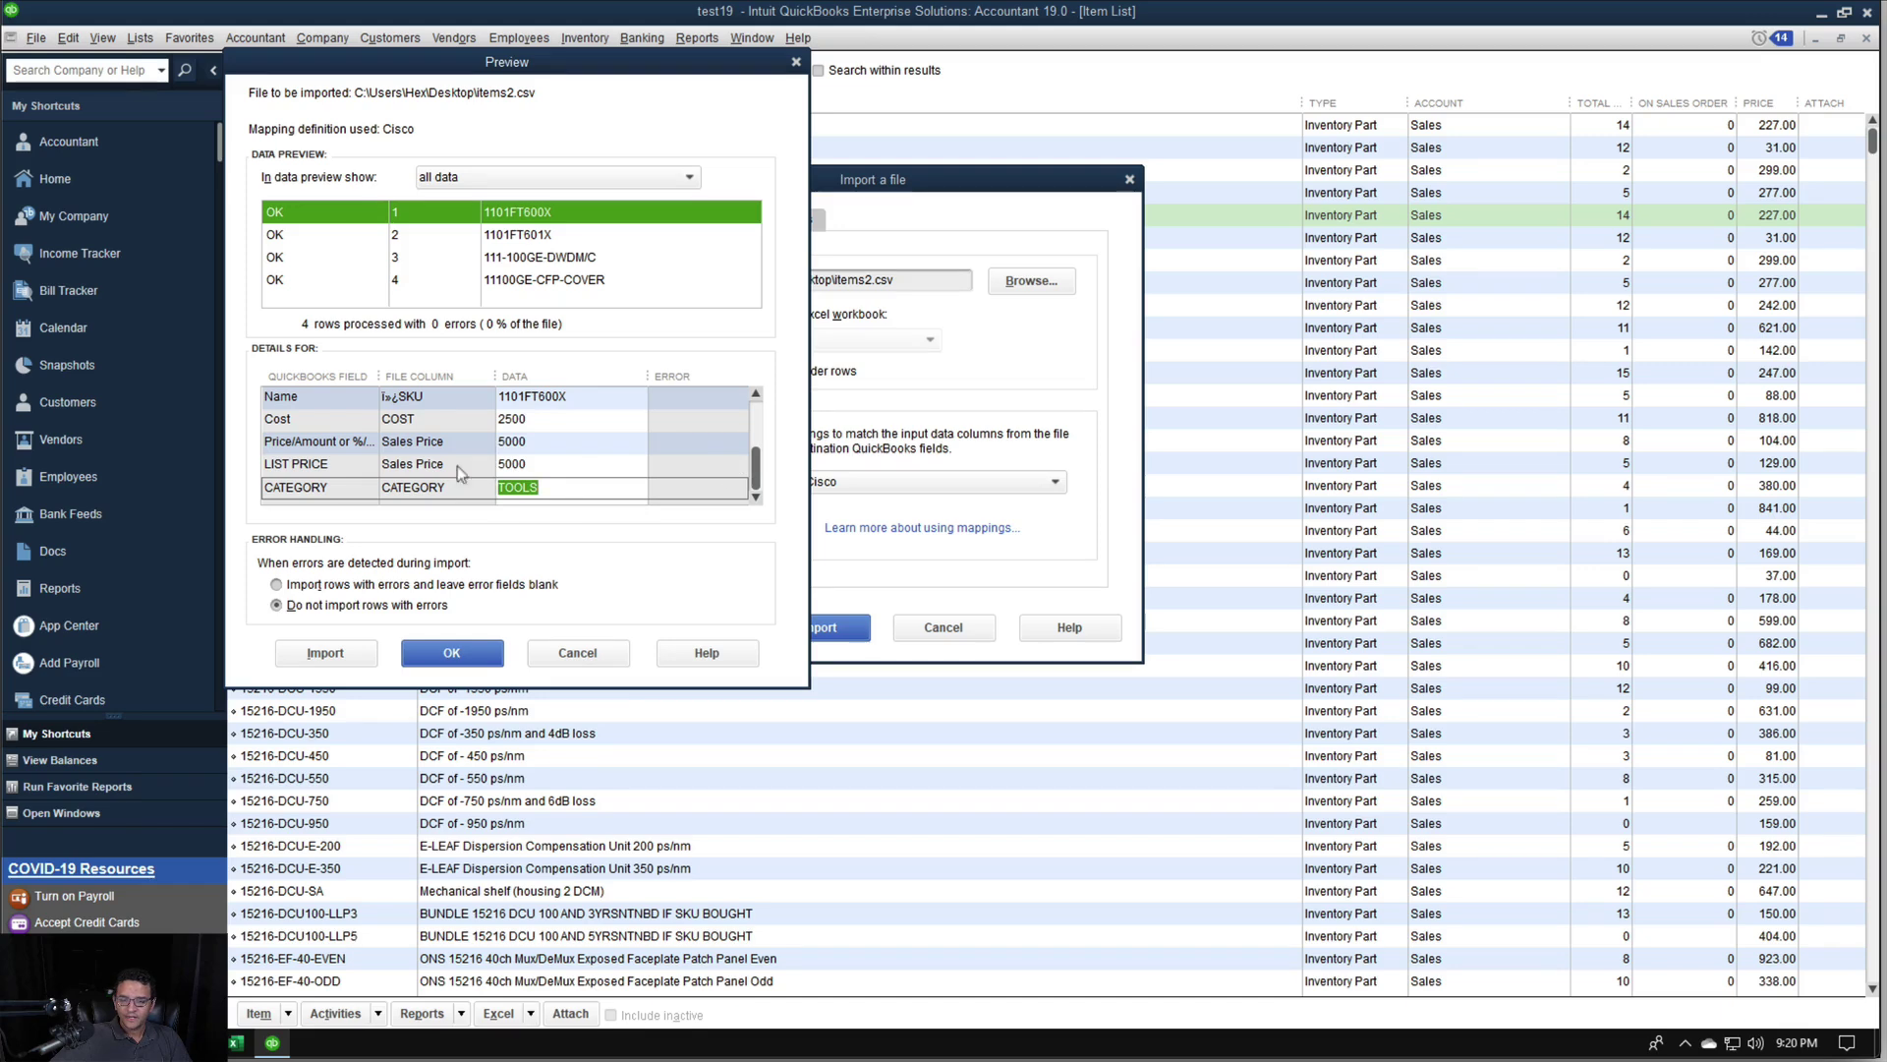
left_click(539, 653)
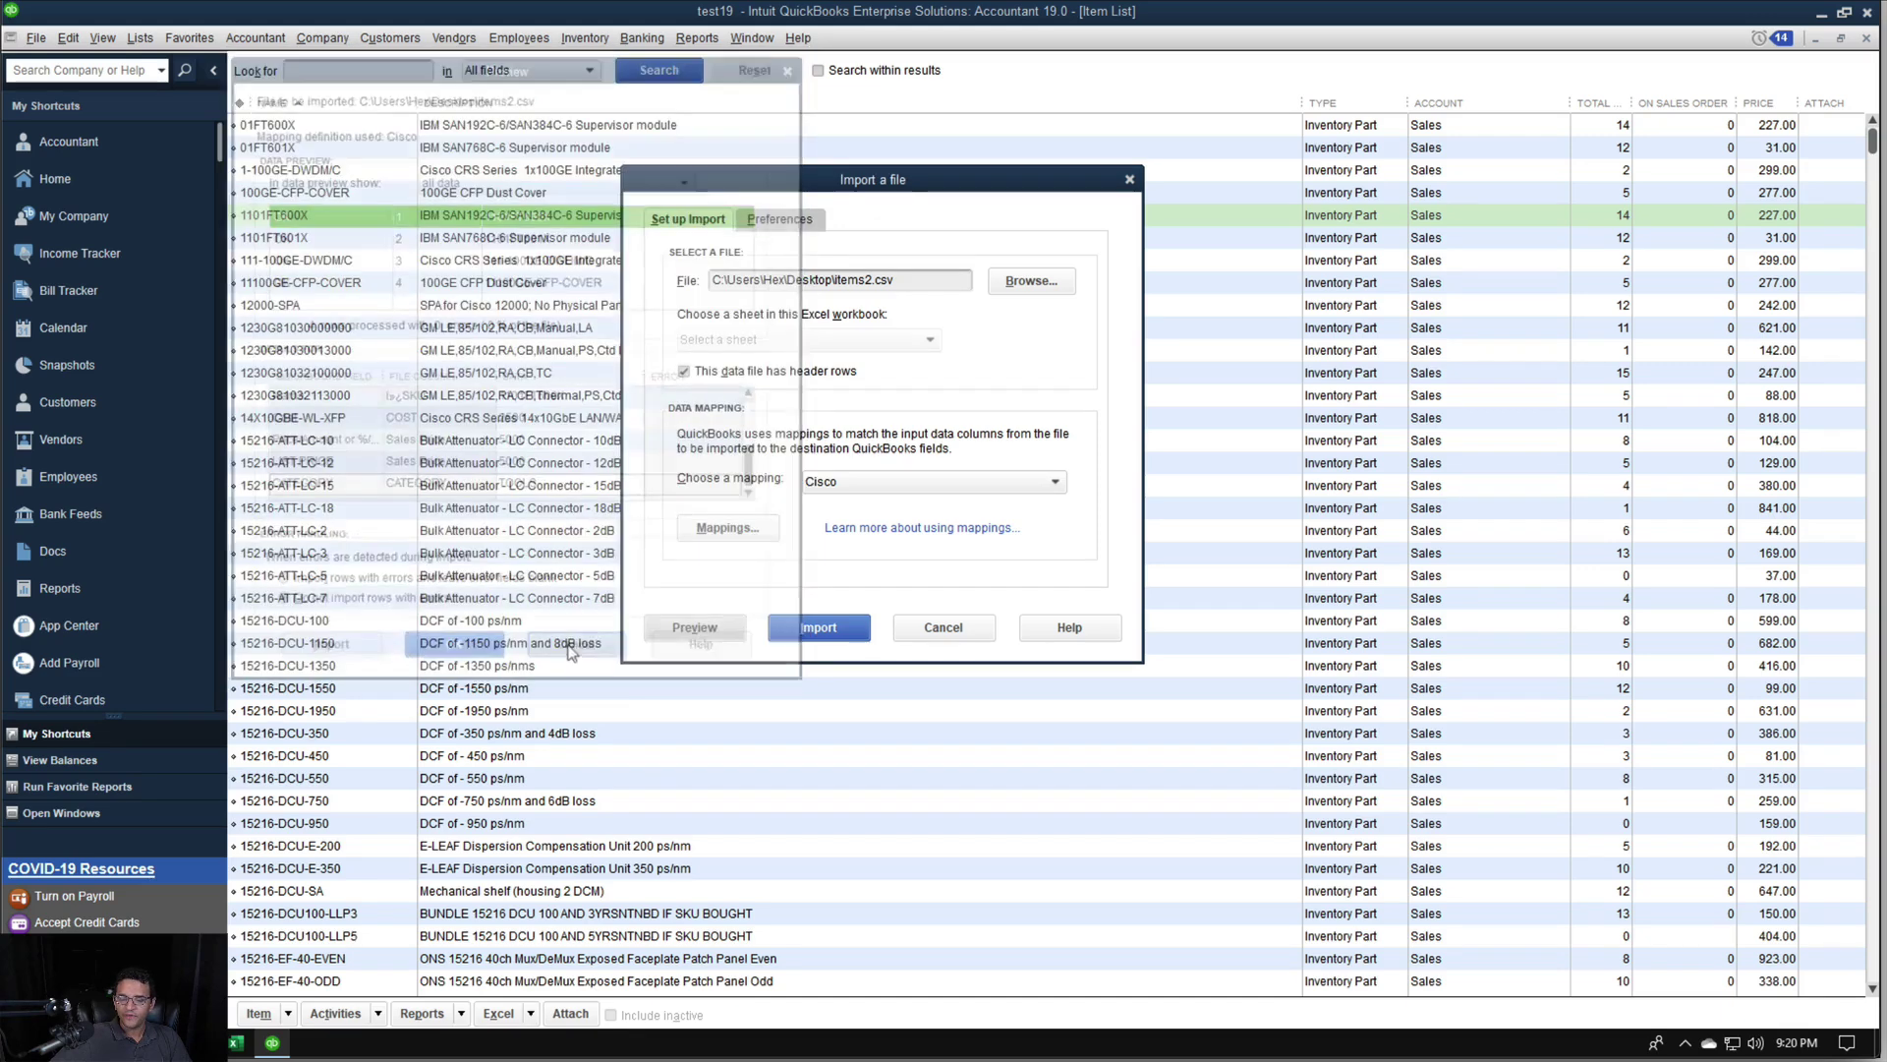
Map Description On Purchase Transactions to the Description column in the Cisco mapping and save it
left_click(733, 529)
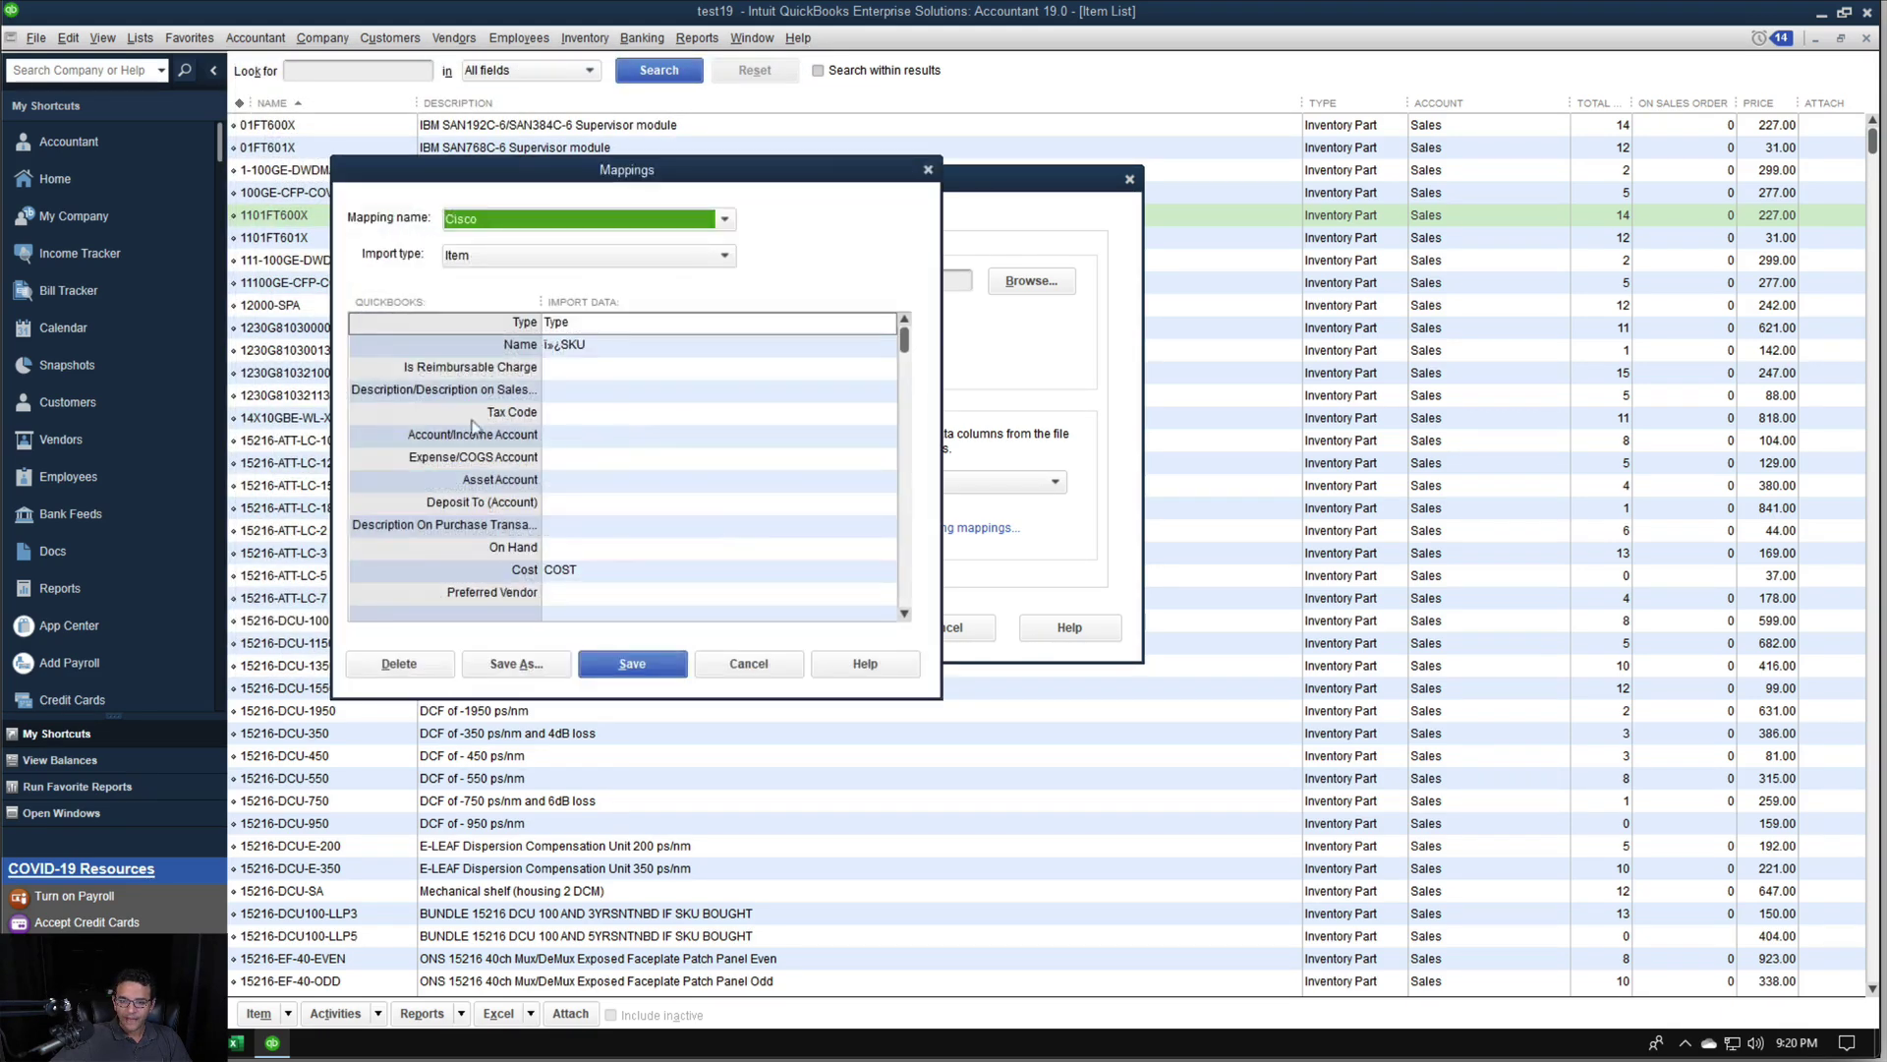
left_click(555, 526)
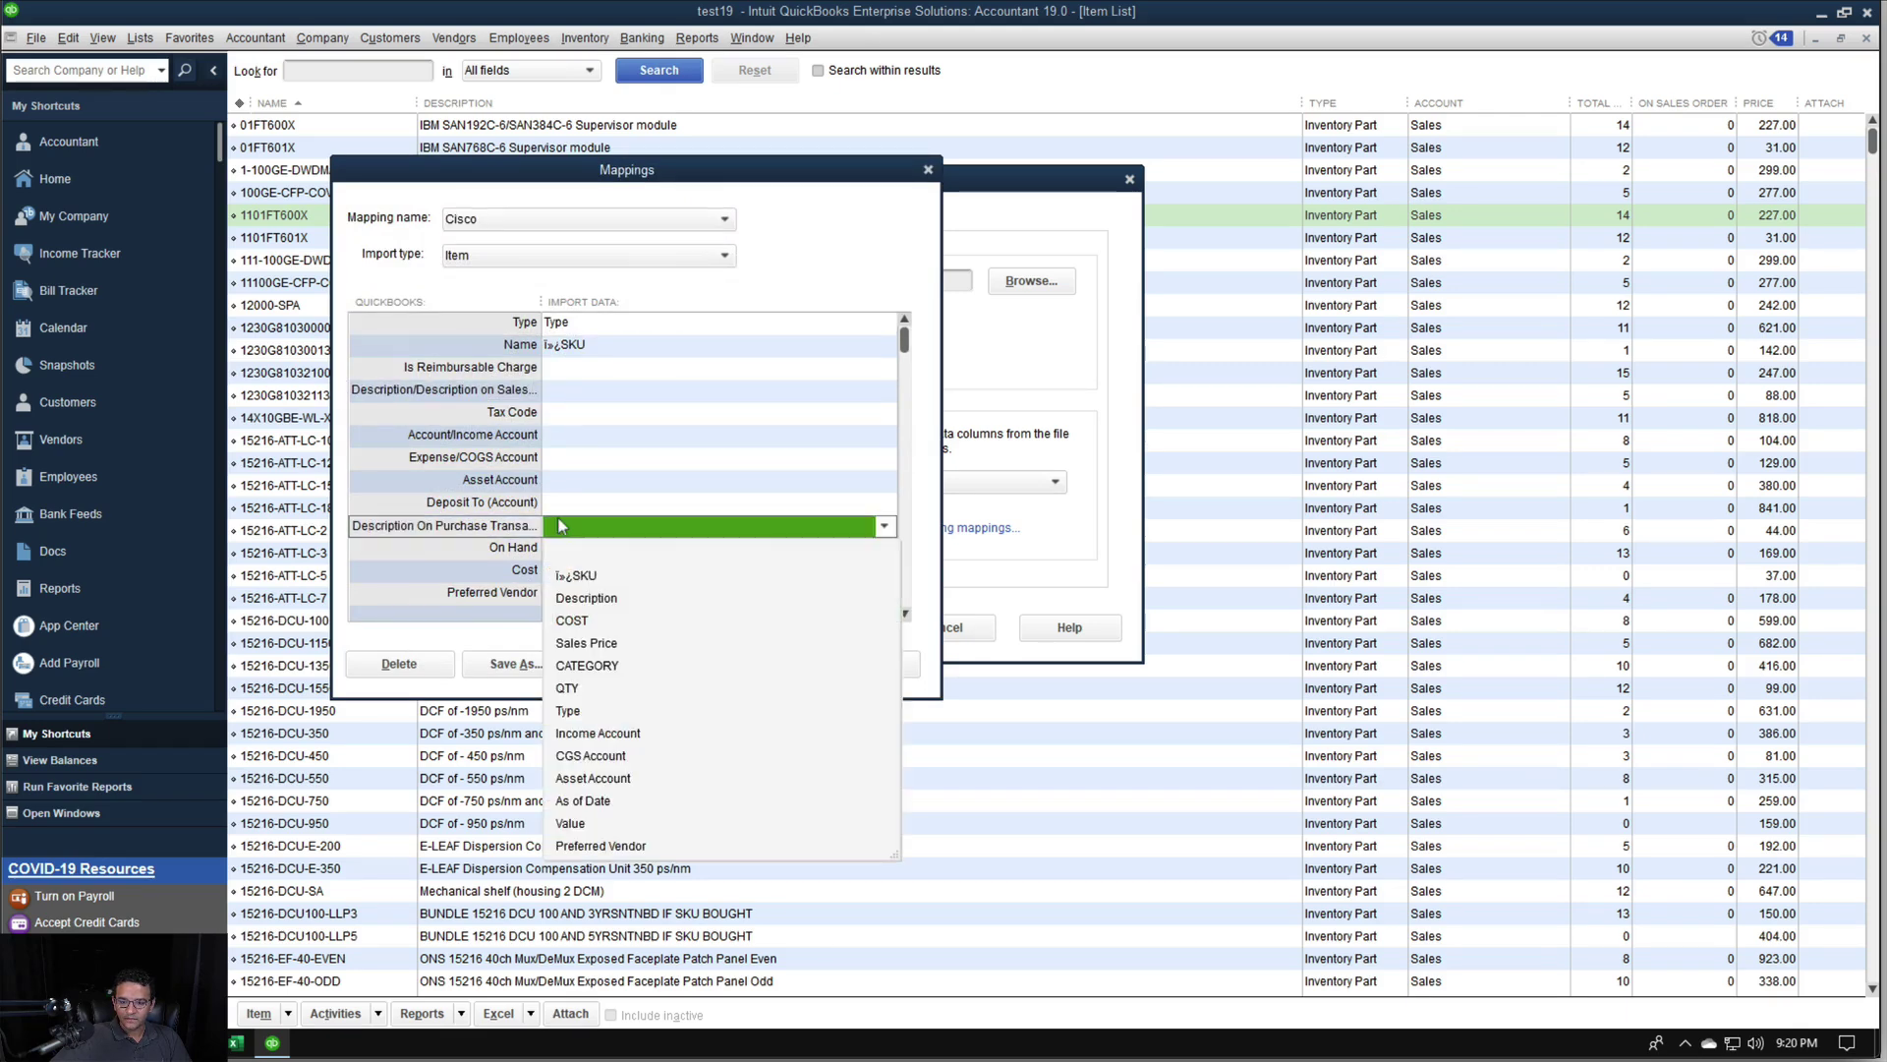
left_click(591, 599)
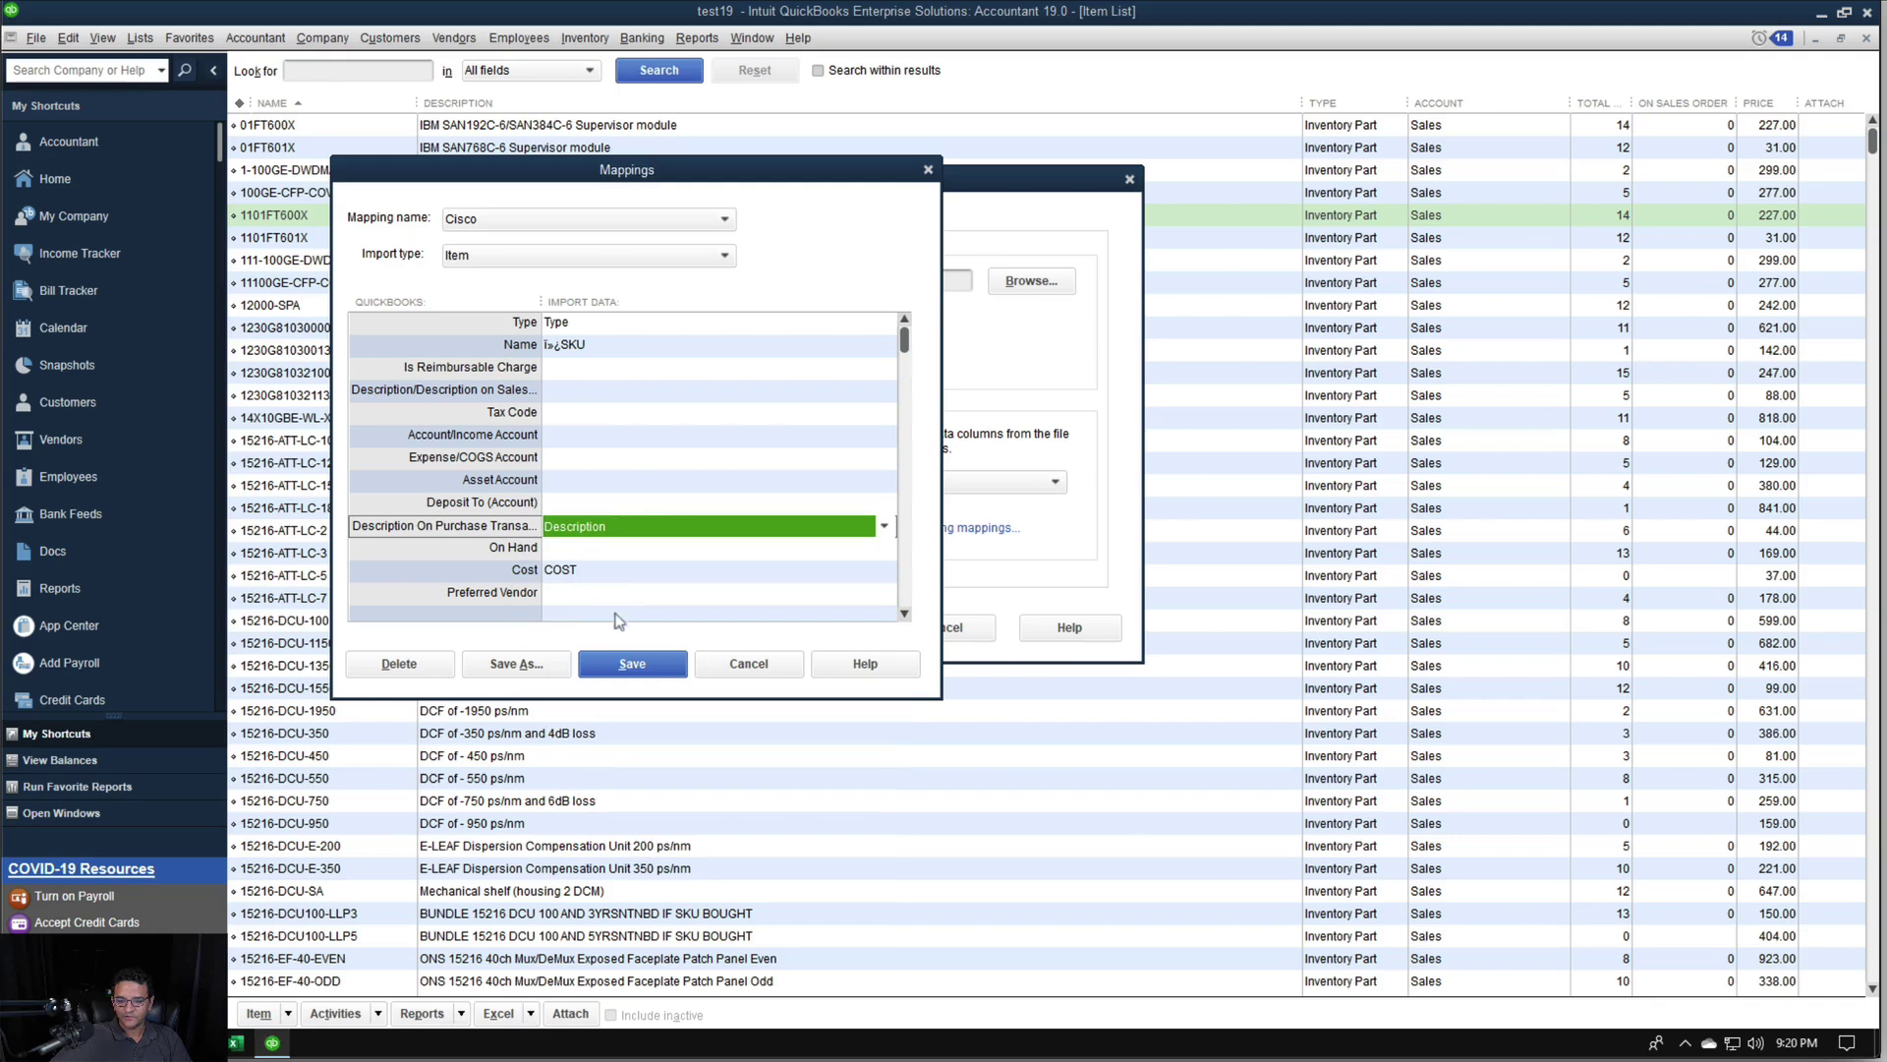
left_click(634, 666)
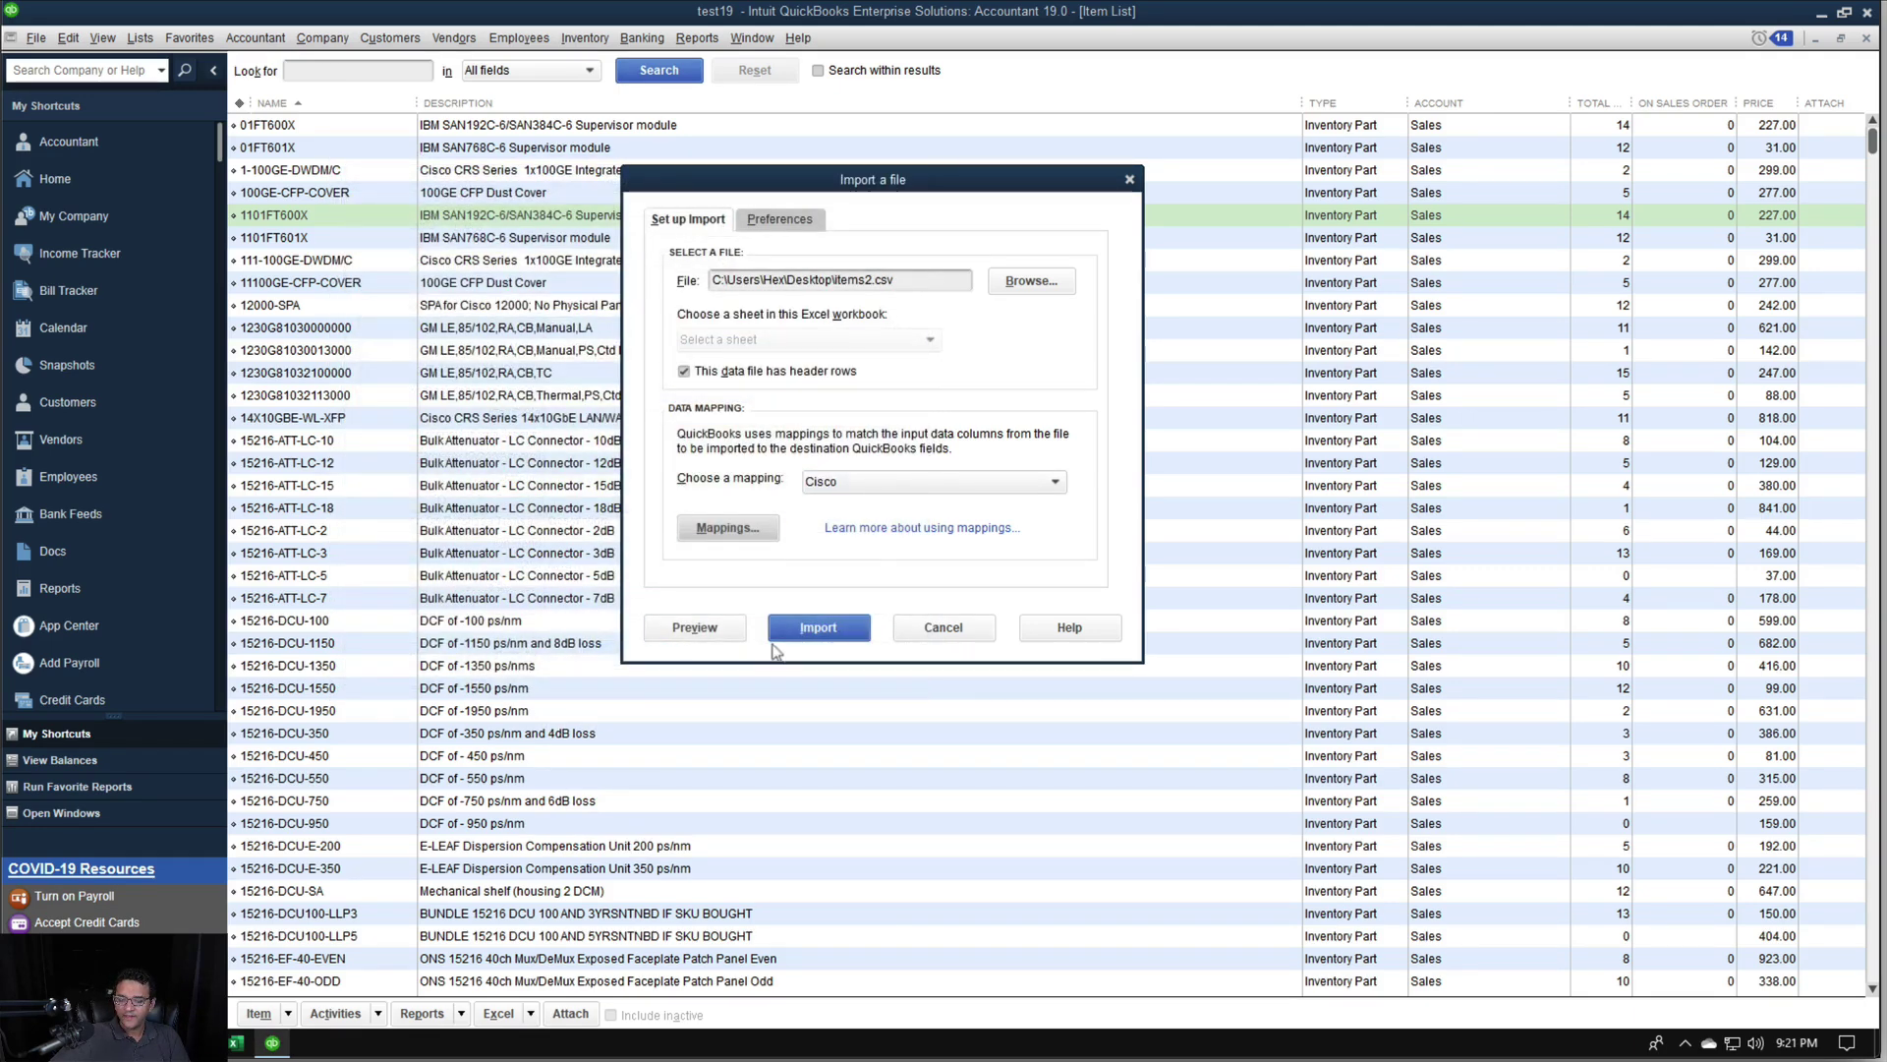
Import items2.csv with the Cisco mapping, replacing existing data while ignoring blank fields for all duplicate records
left_click(816, 627)
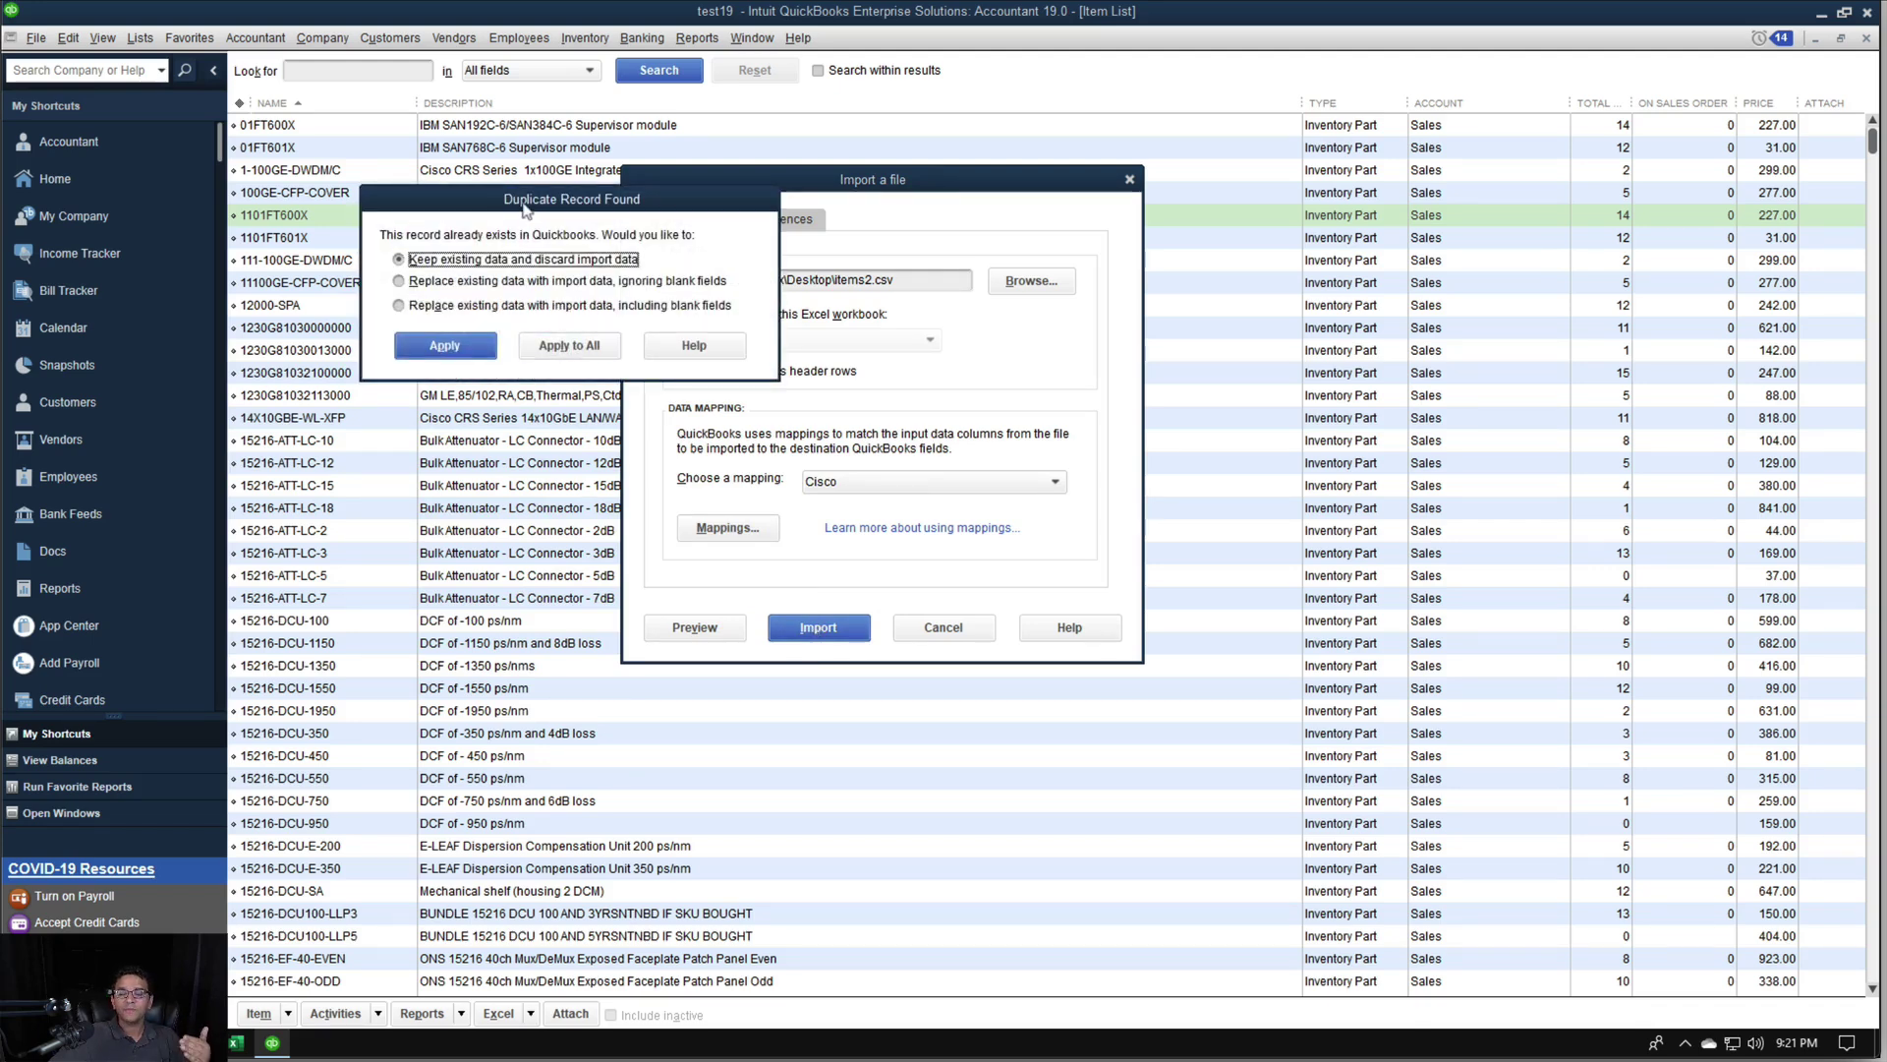
left_click_drag(526, 209, 552, 321)
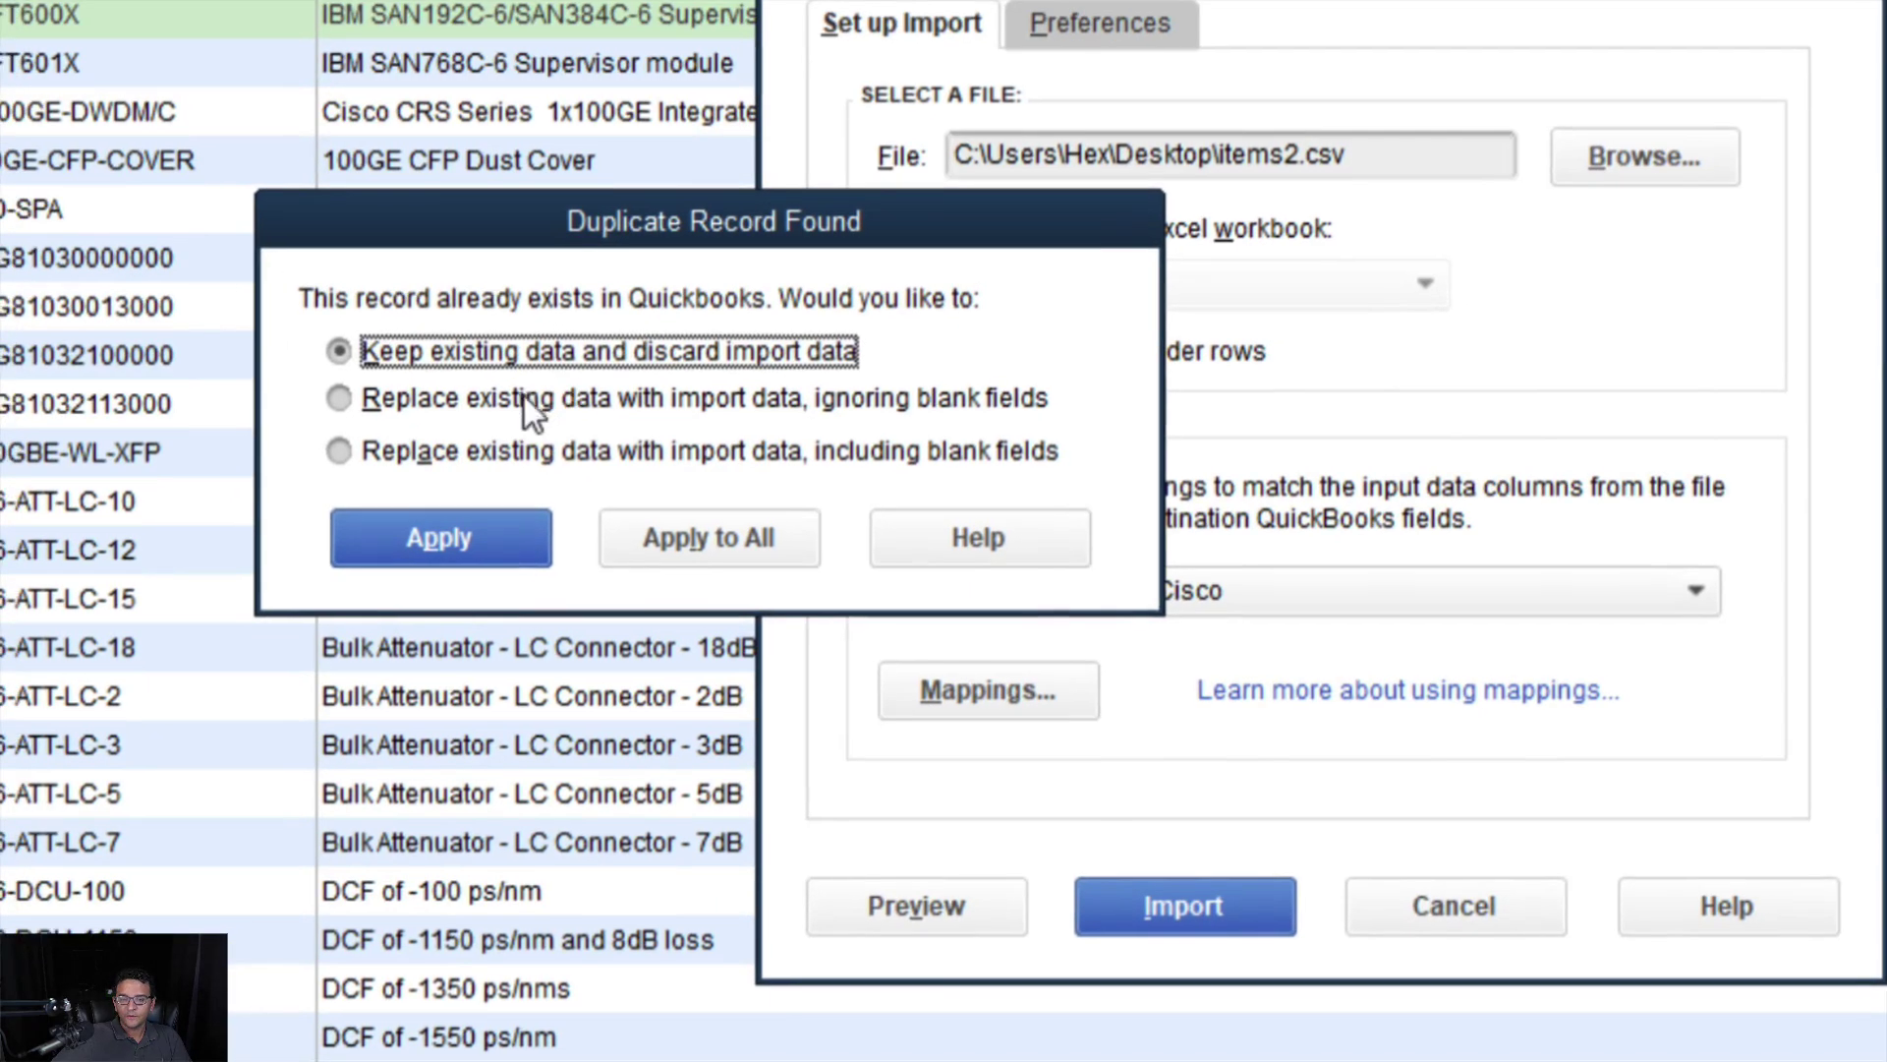
left_click(605, 426)
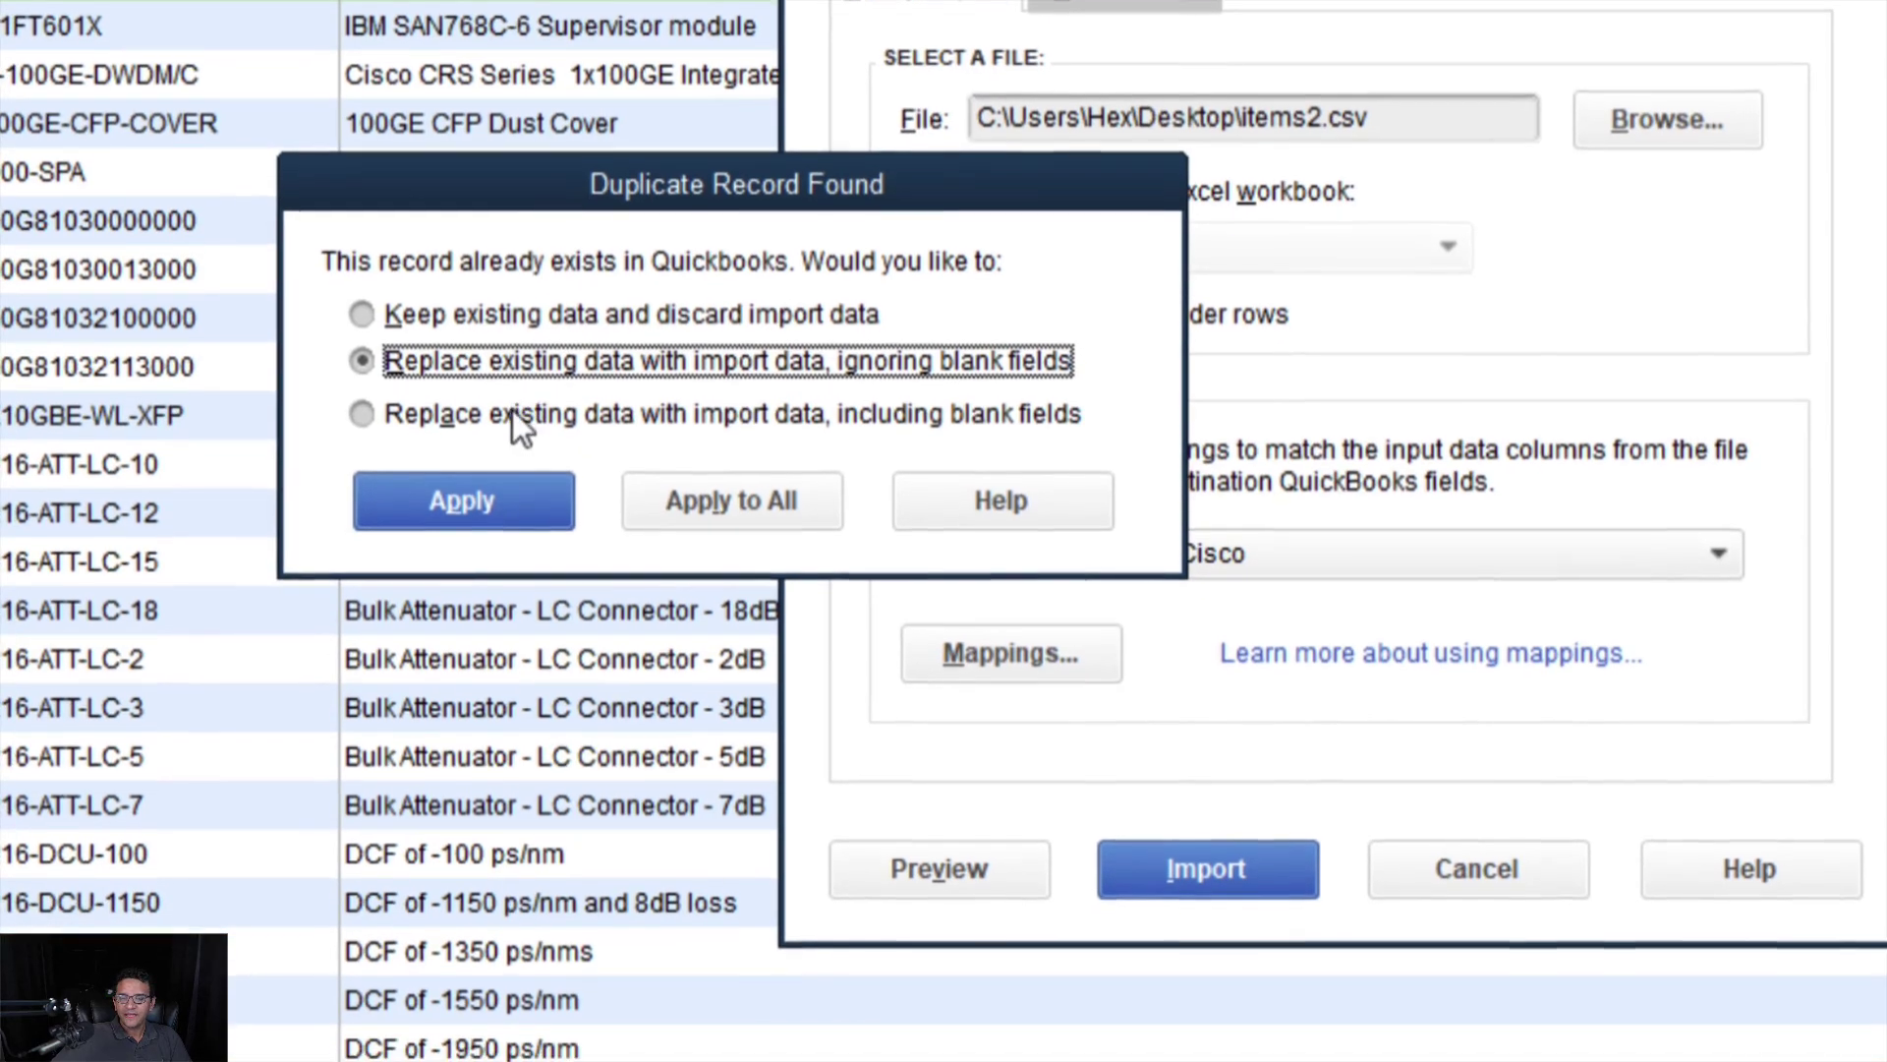
left_click(496, 447)
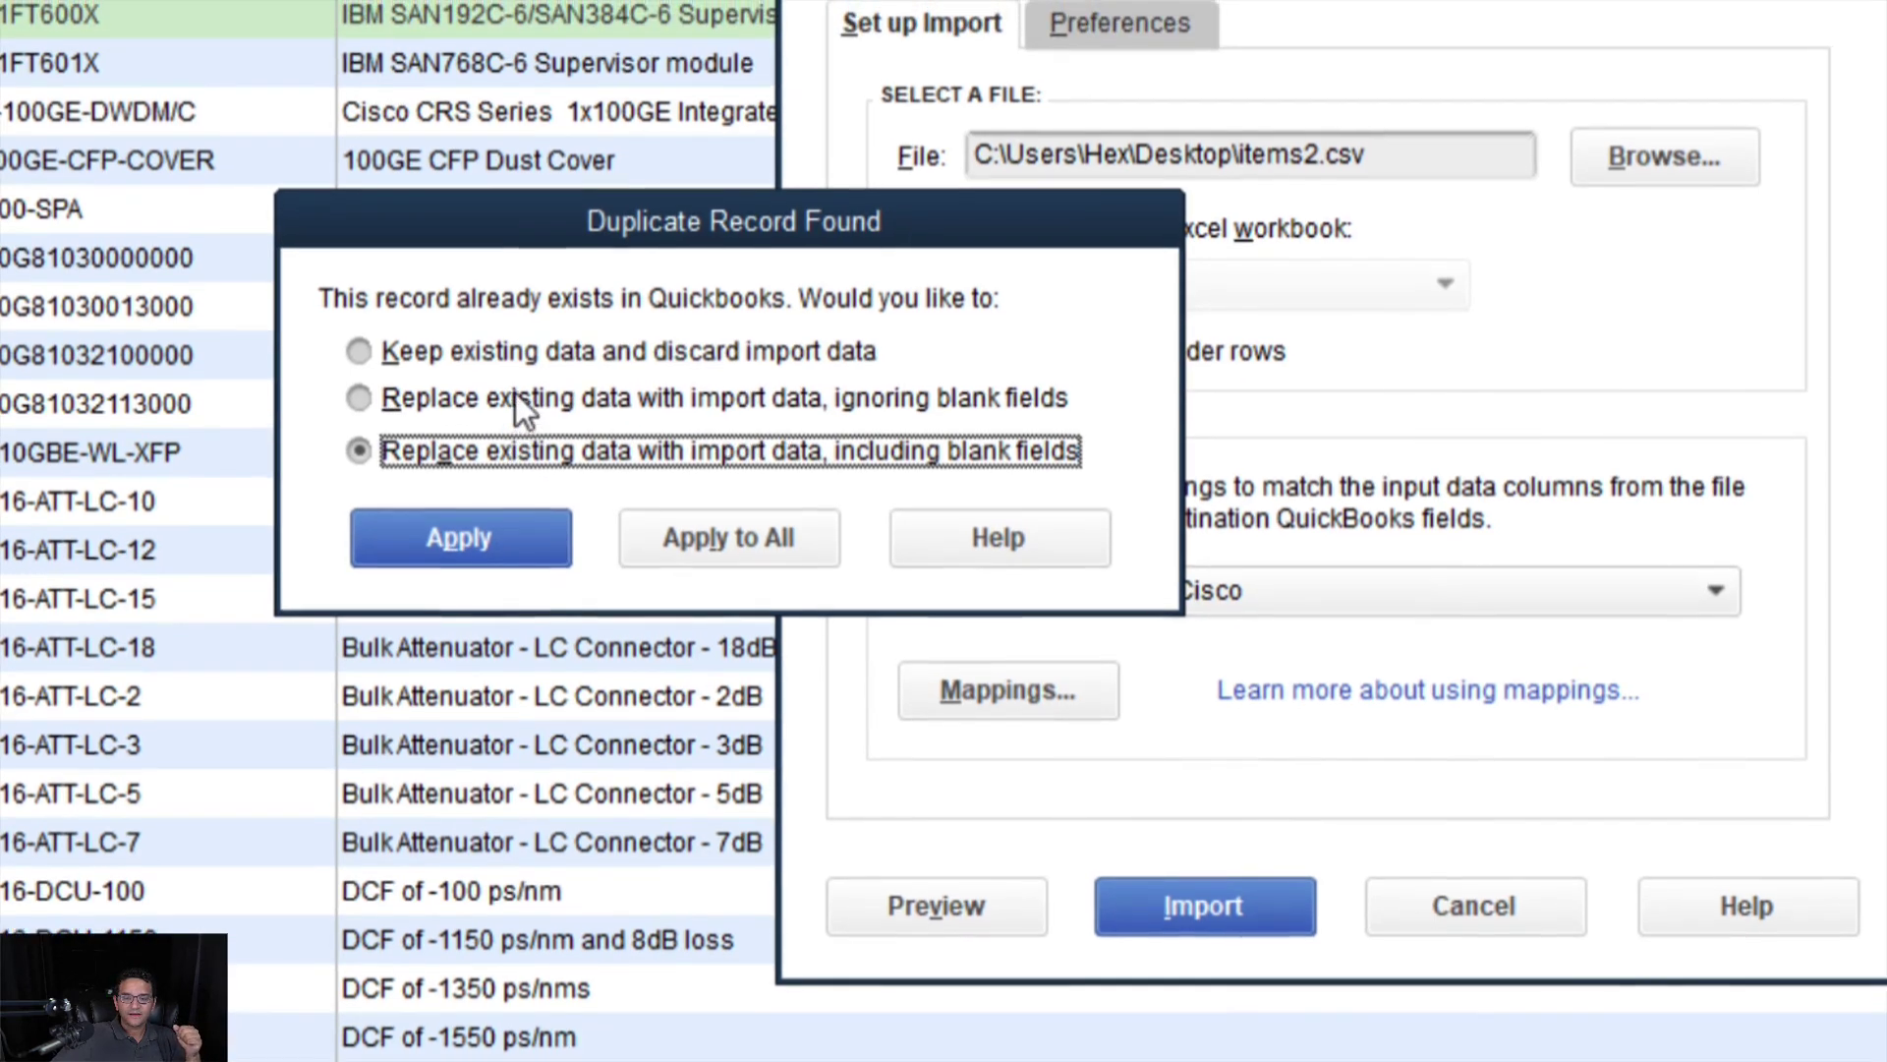
left_click(515, 397)
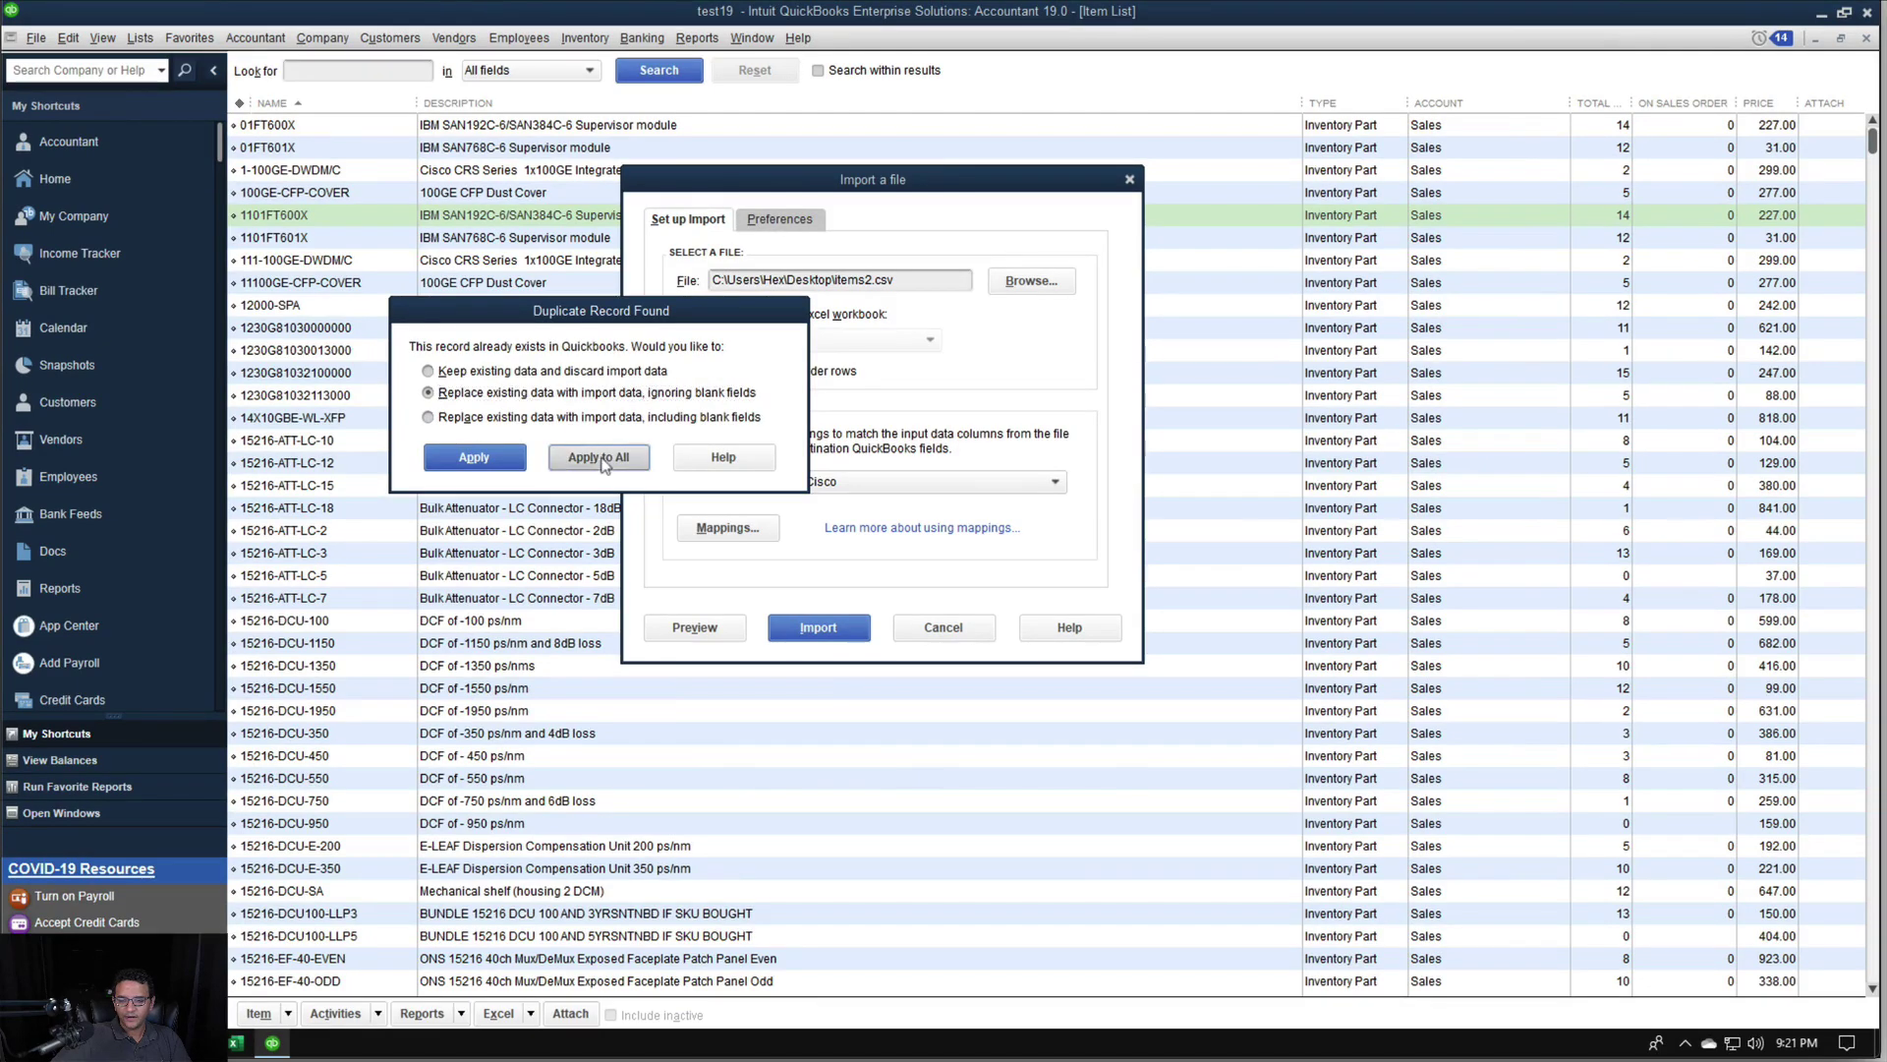
left_click(690, 509)
left_click(929, 334)
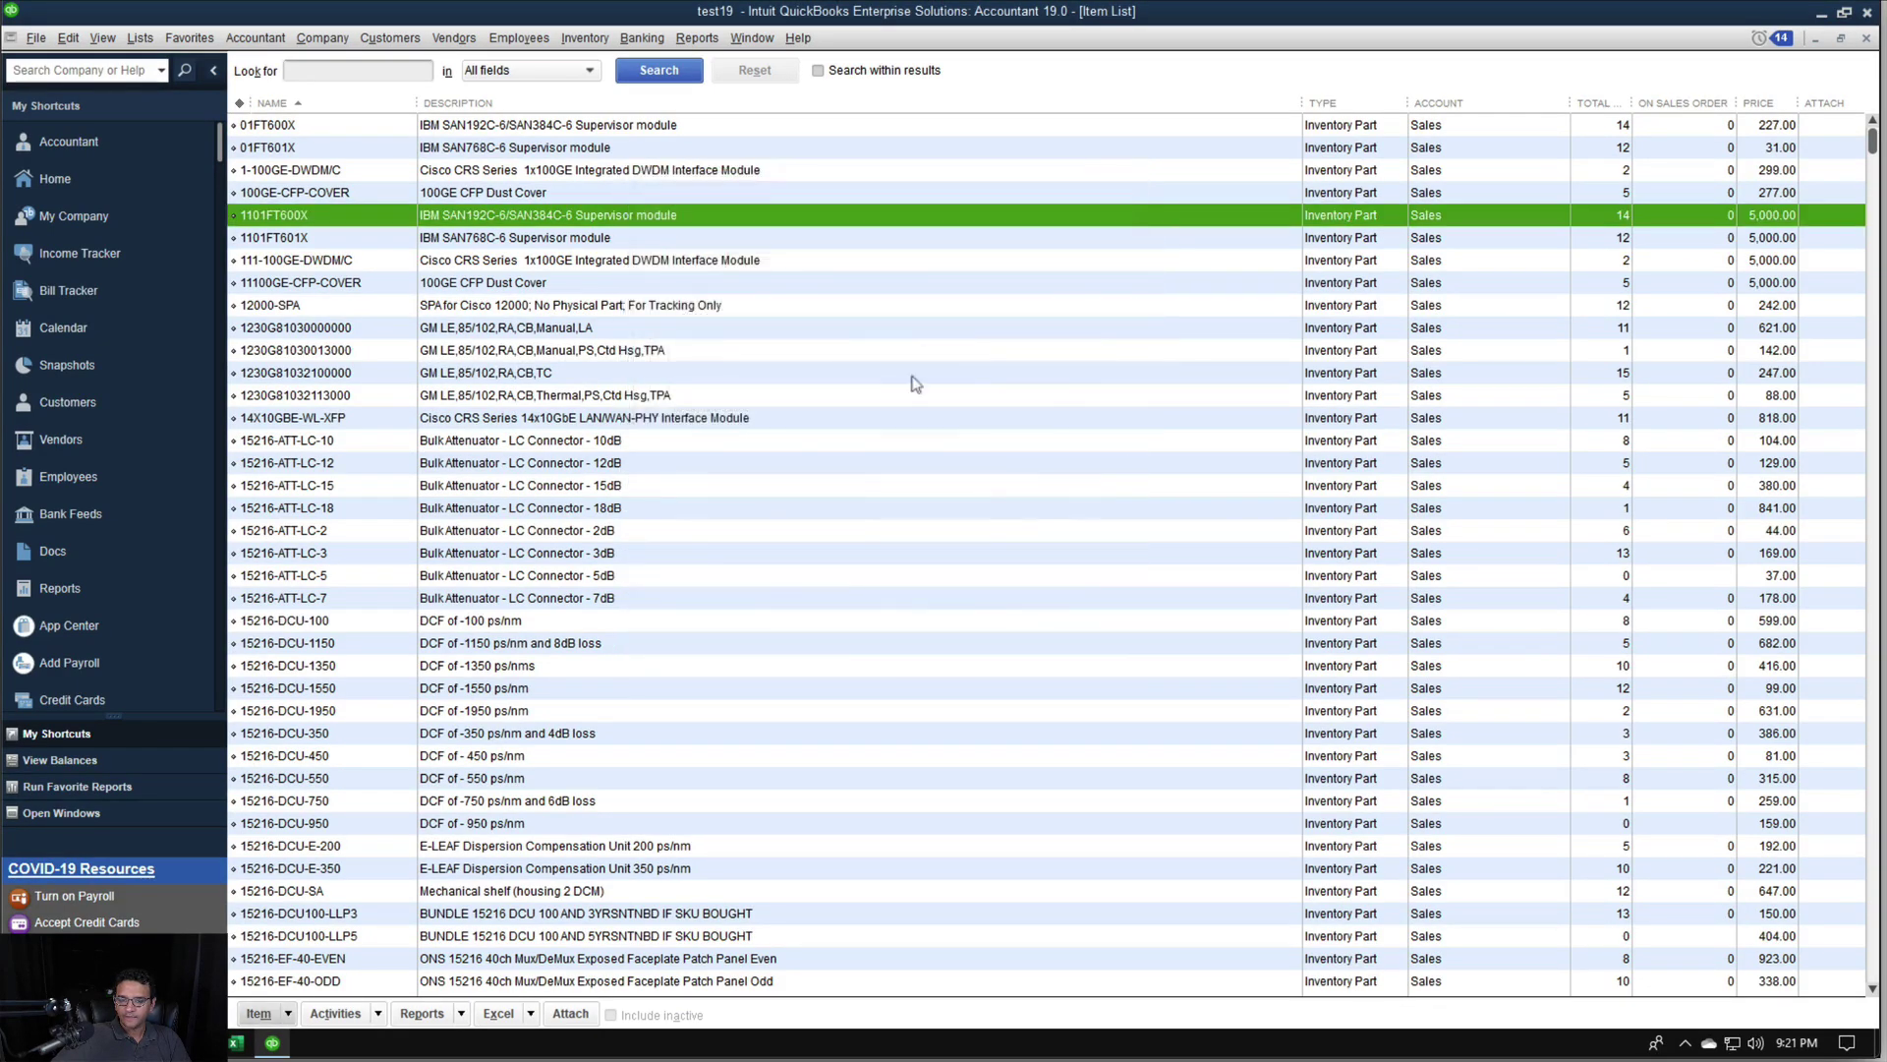
Open item 1101FT600X from the item list, check its cost, sales price and purchase and sales descriptions, and close it
double_click(305, 217)
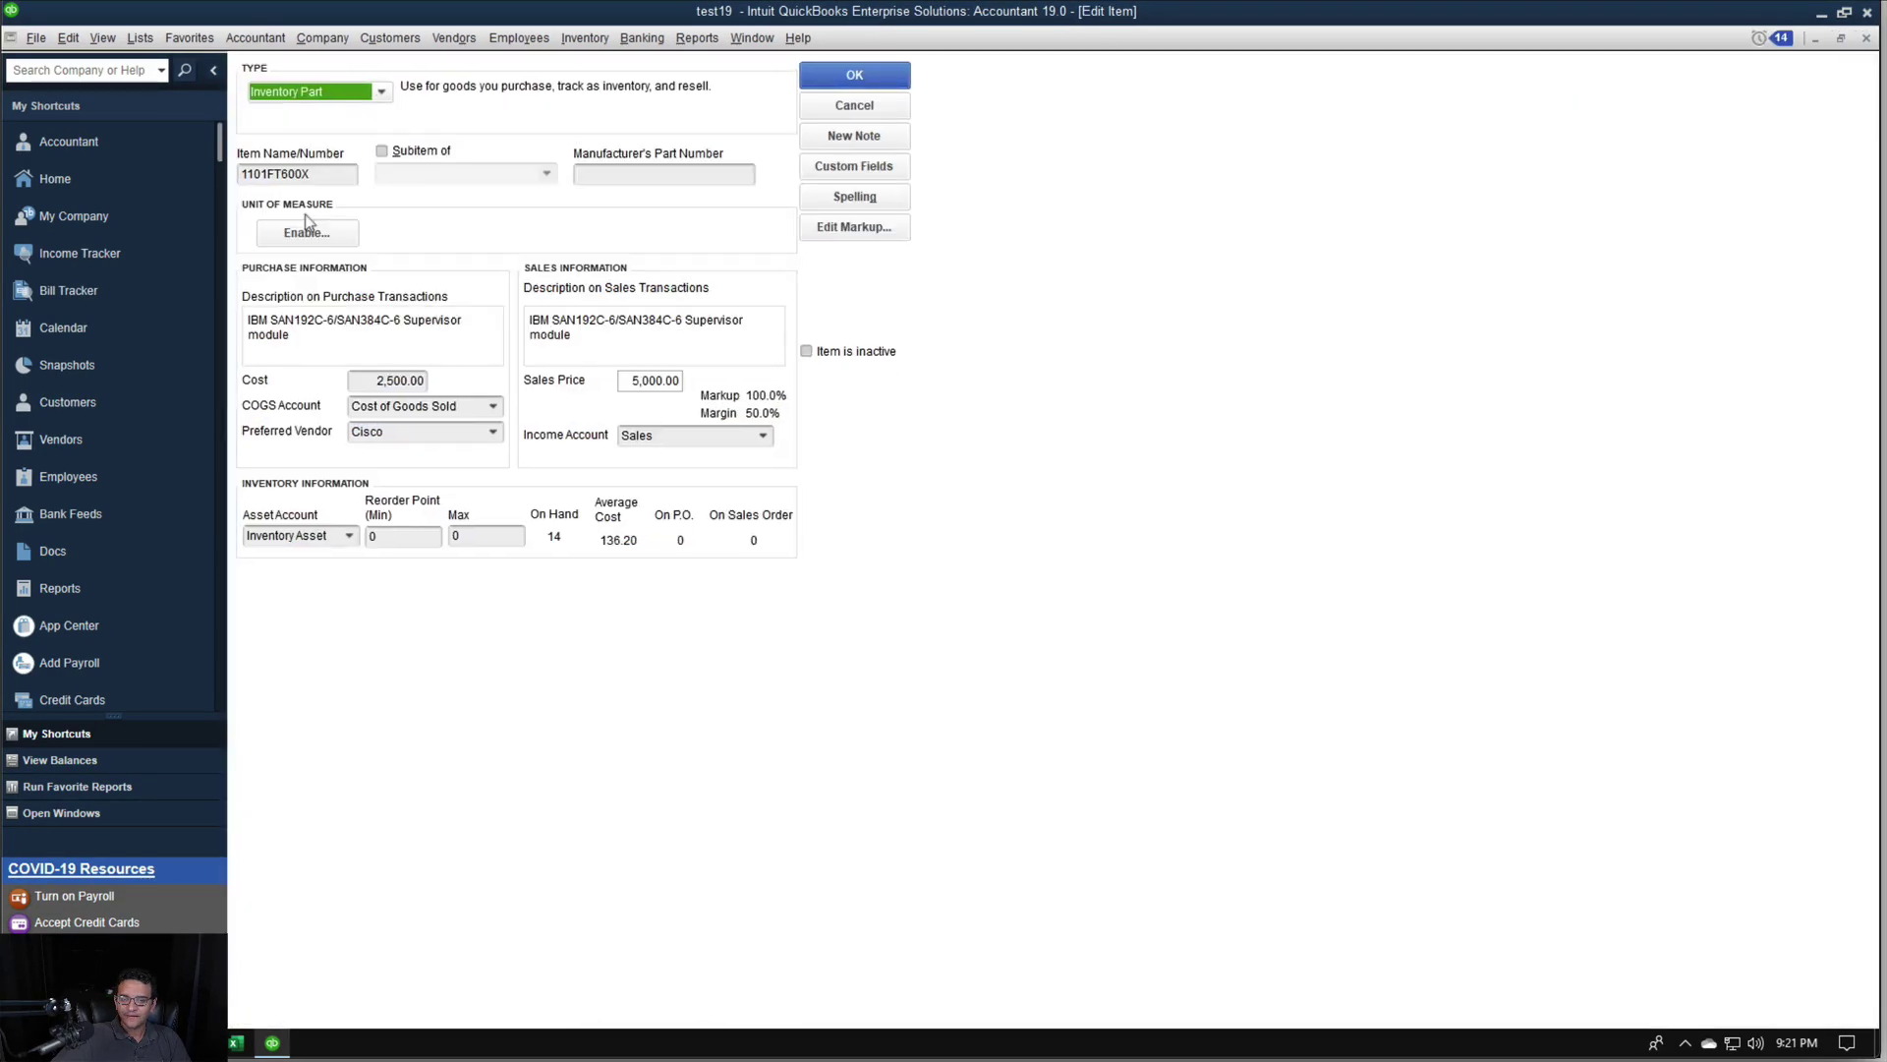
left_click(378, 381)
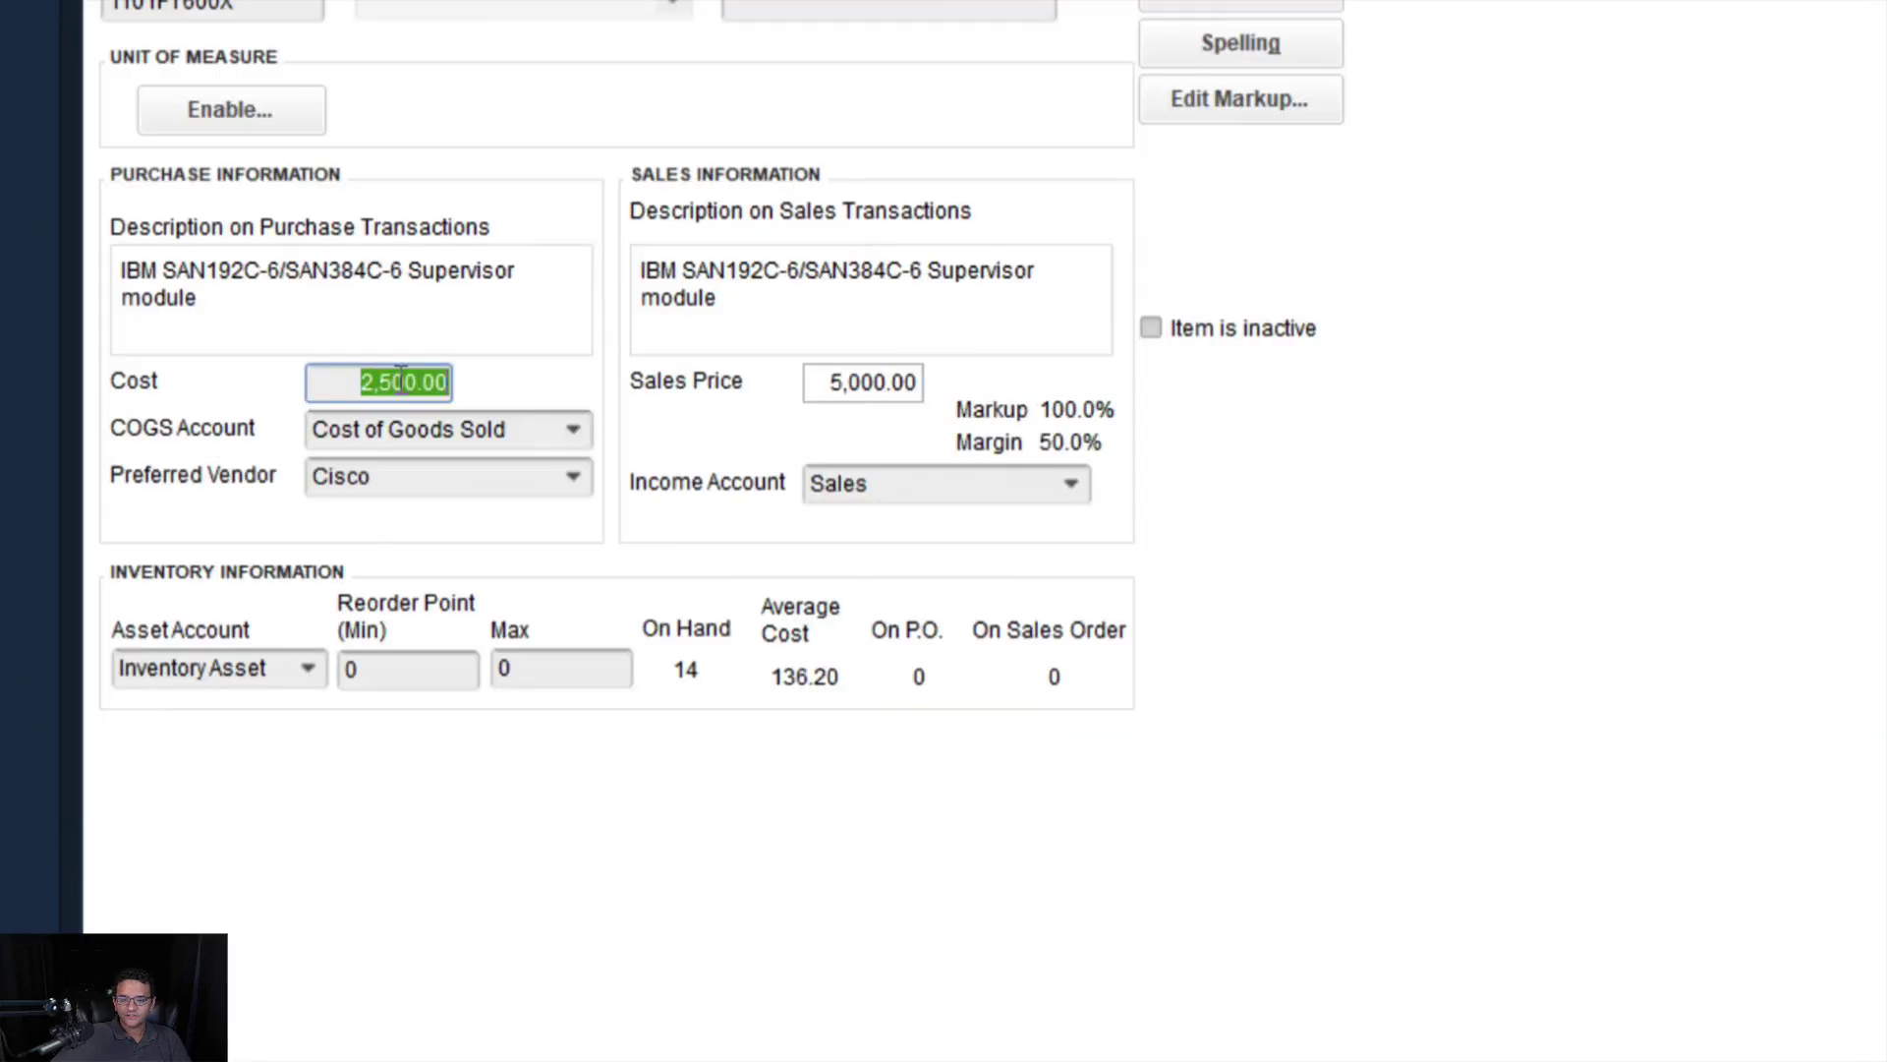
left_click(553, 383)
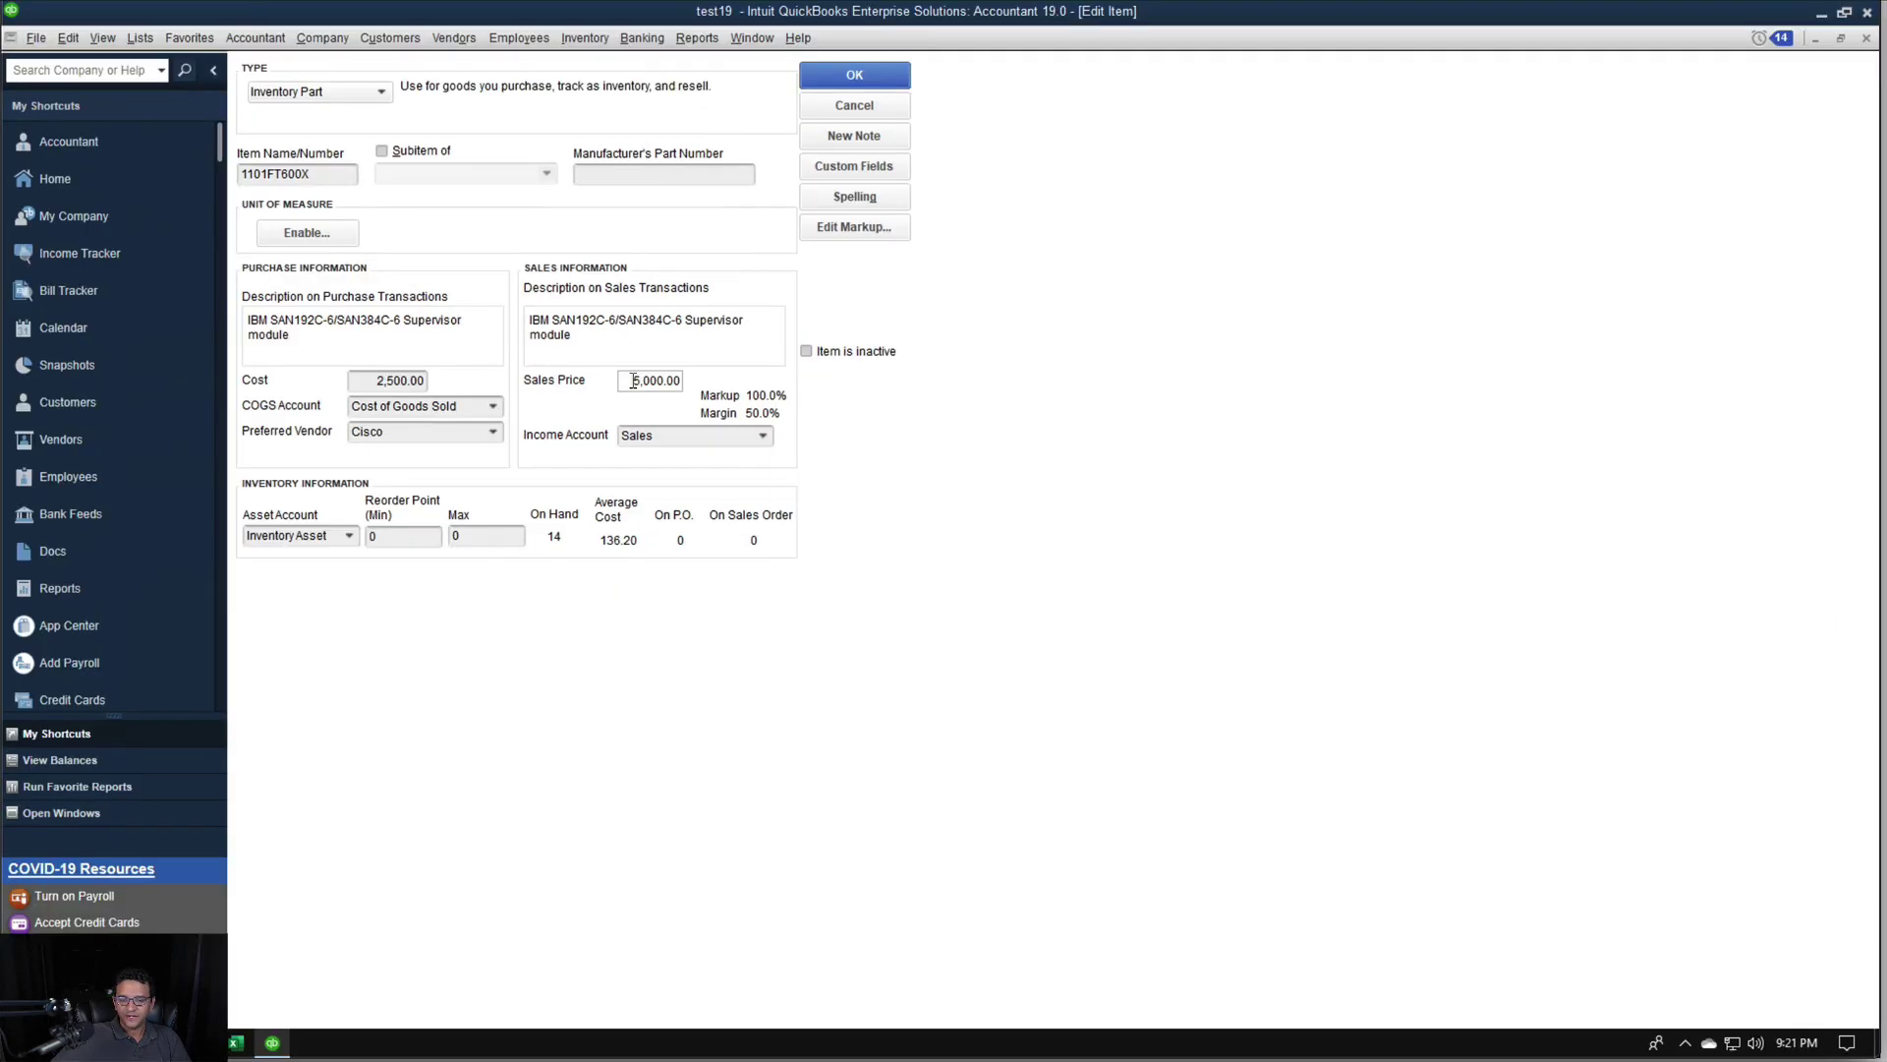
left_click(385, 344)
left_click(597, 338)
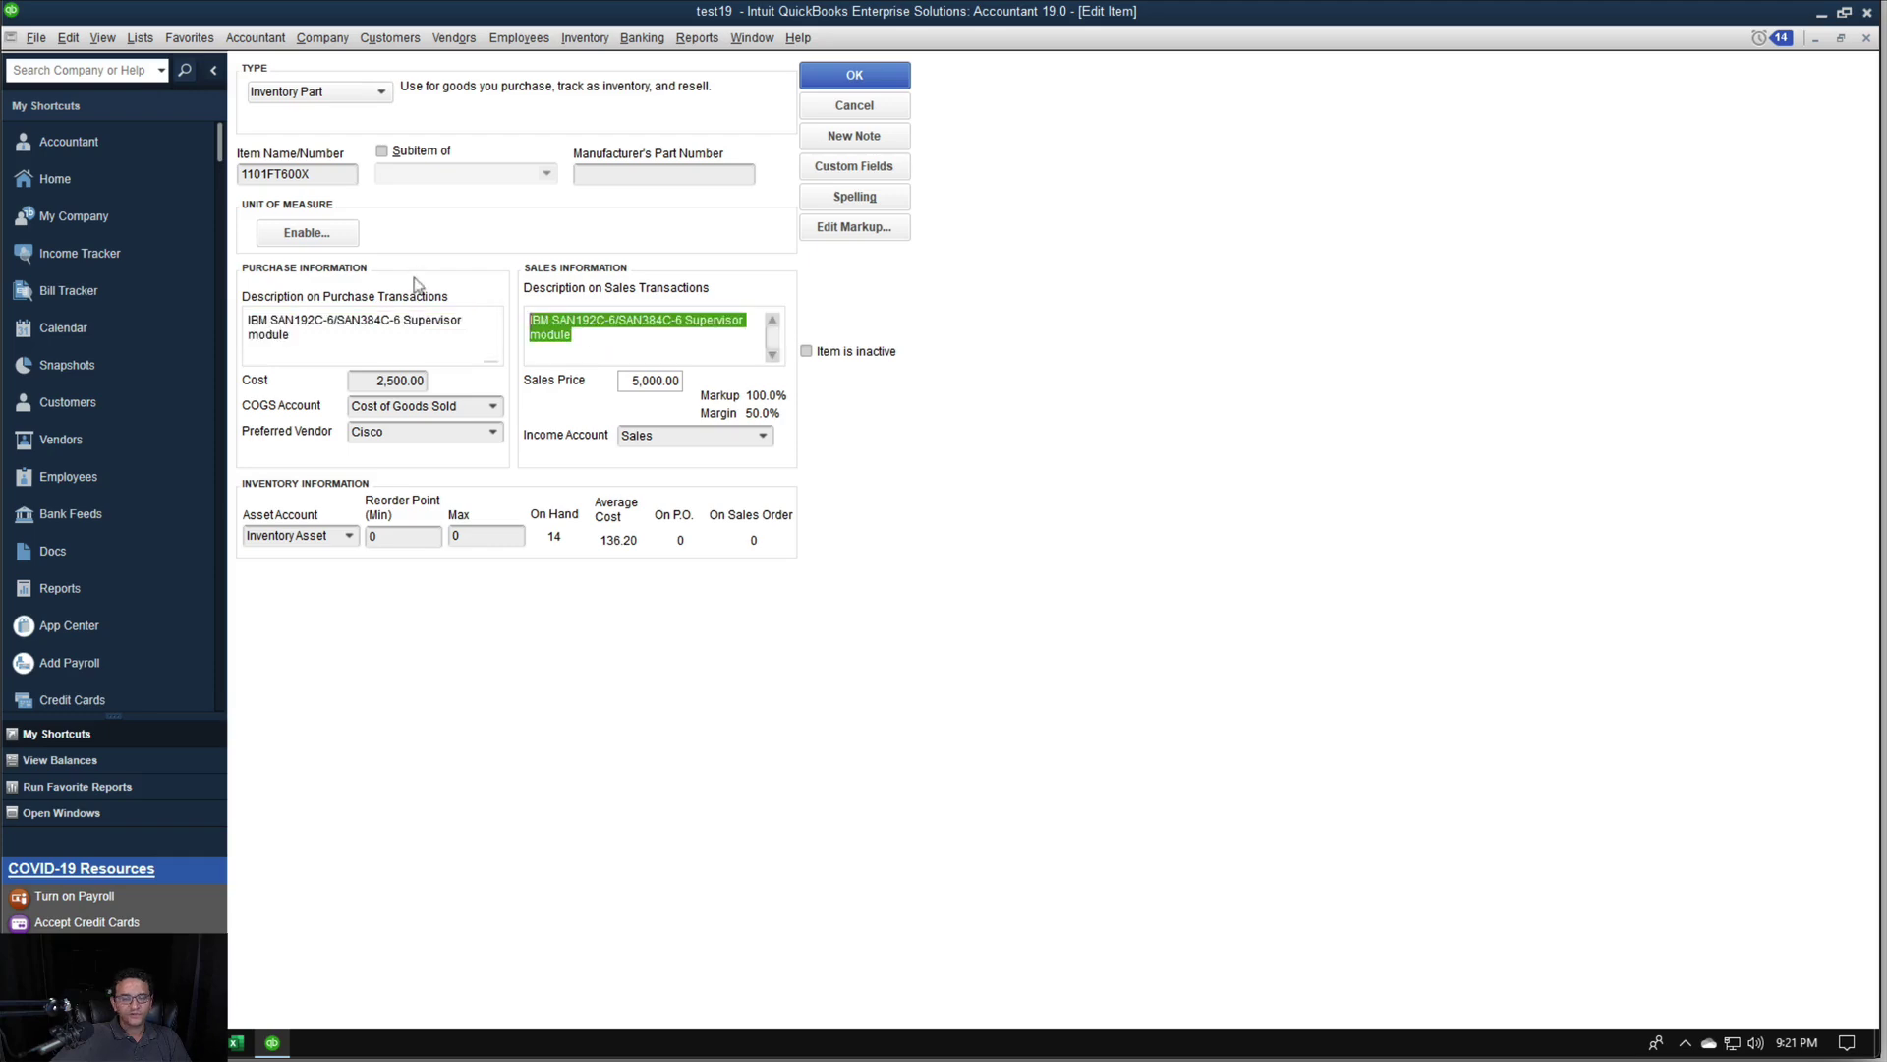
left_click(851, 79)
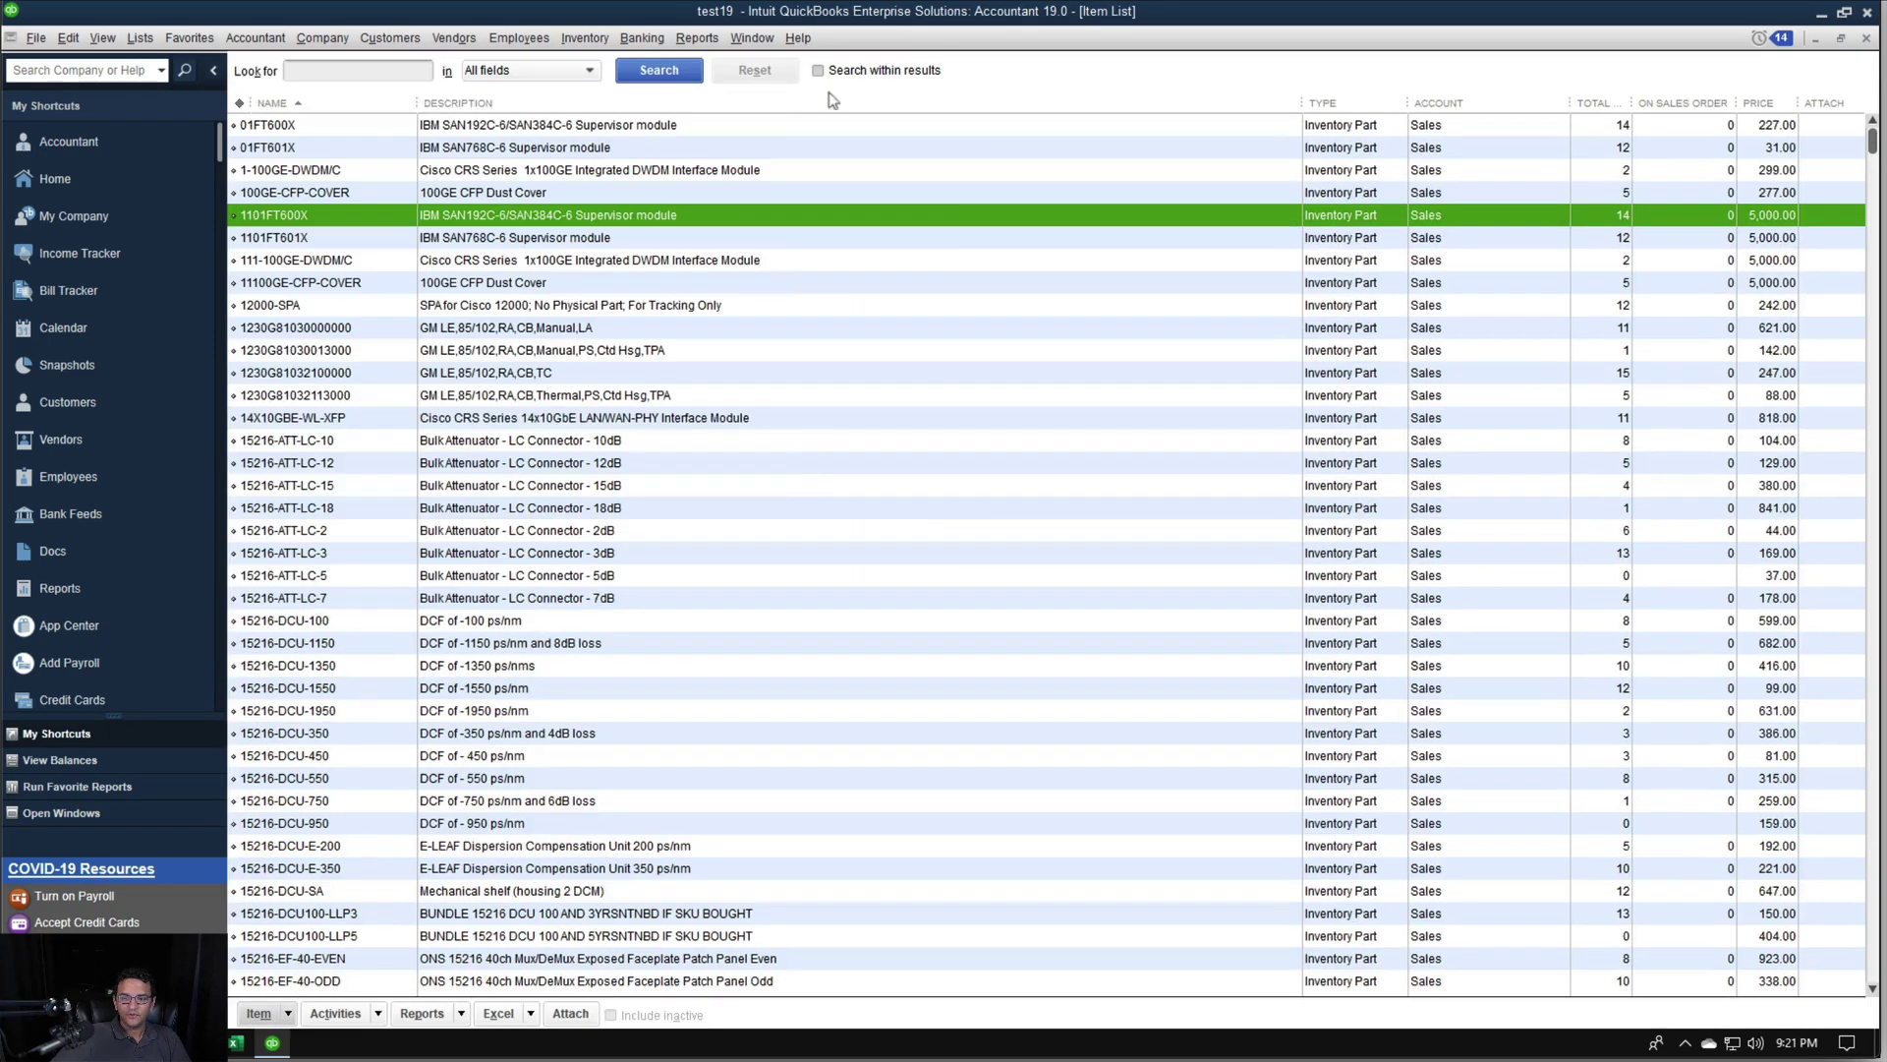
Run the advanced Excel import of items2.csv again, replacing existing data including blank fields for all duplicate records
left_click(35, 37)
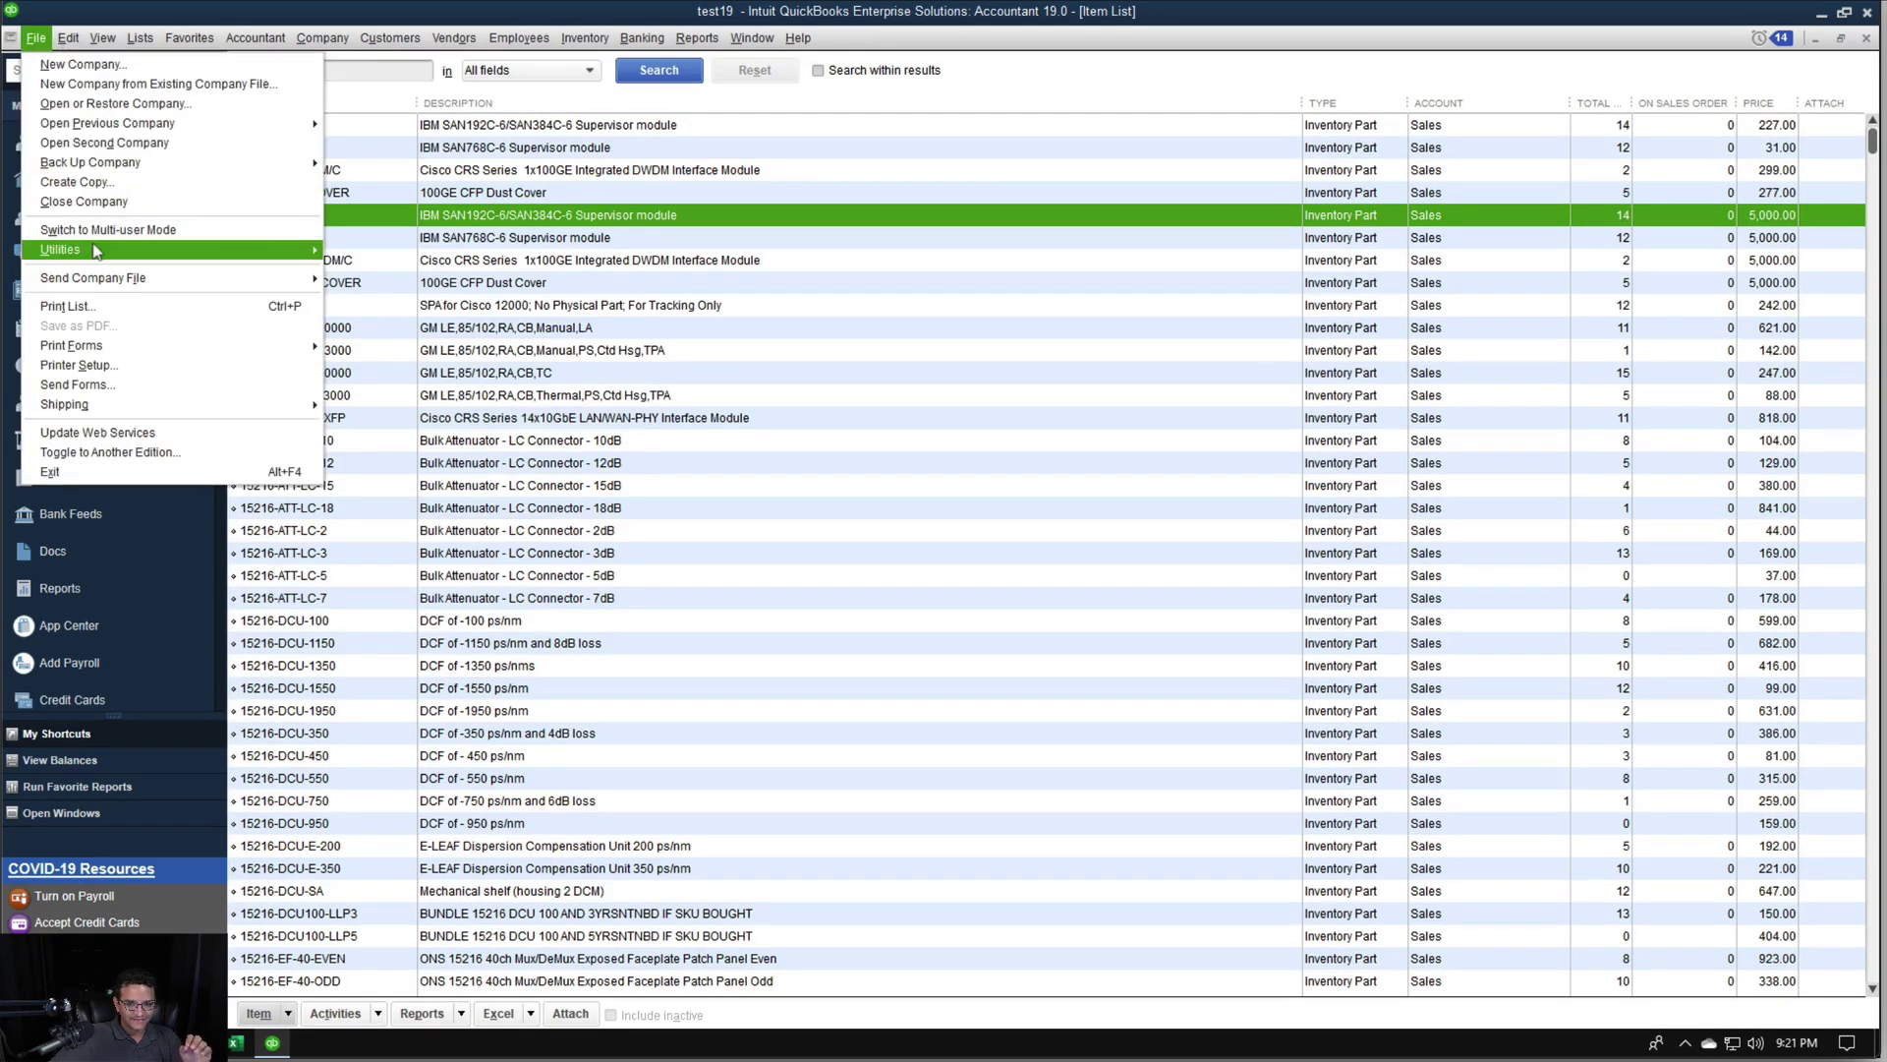
mouse_move(78, 249)
mouse_move(380, 253)
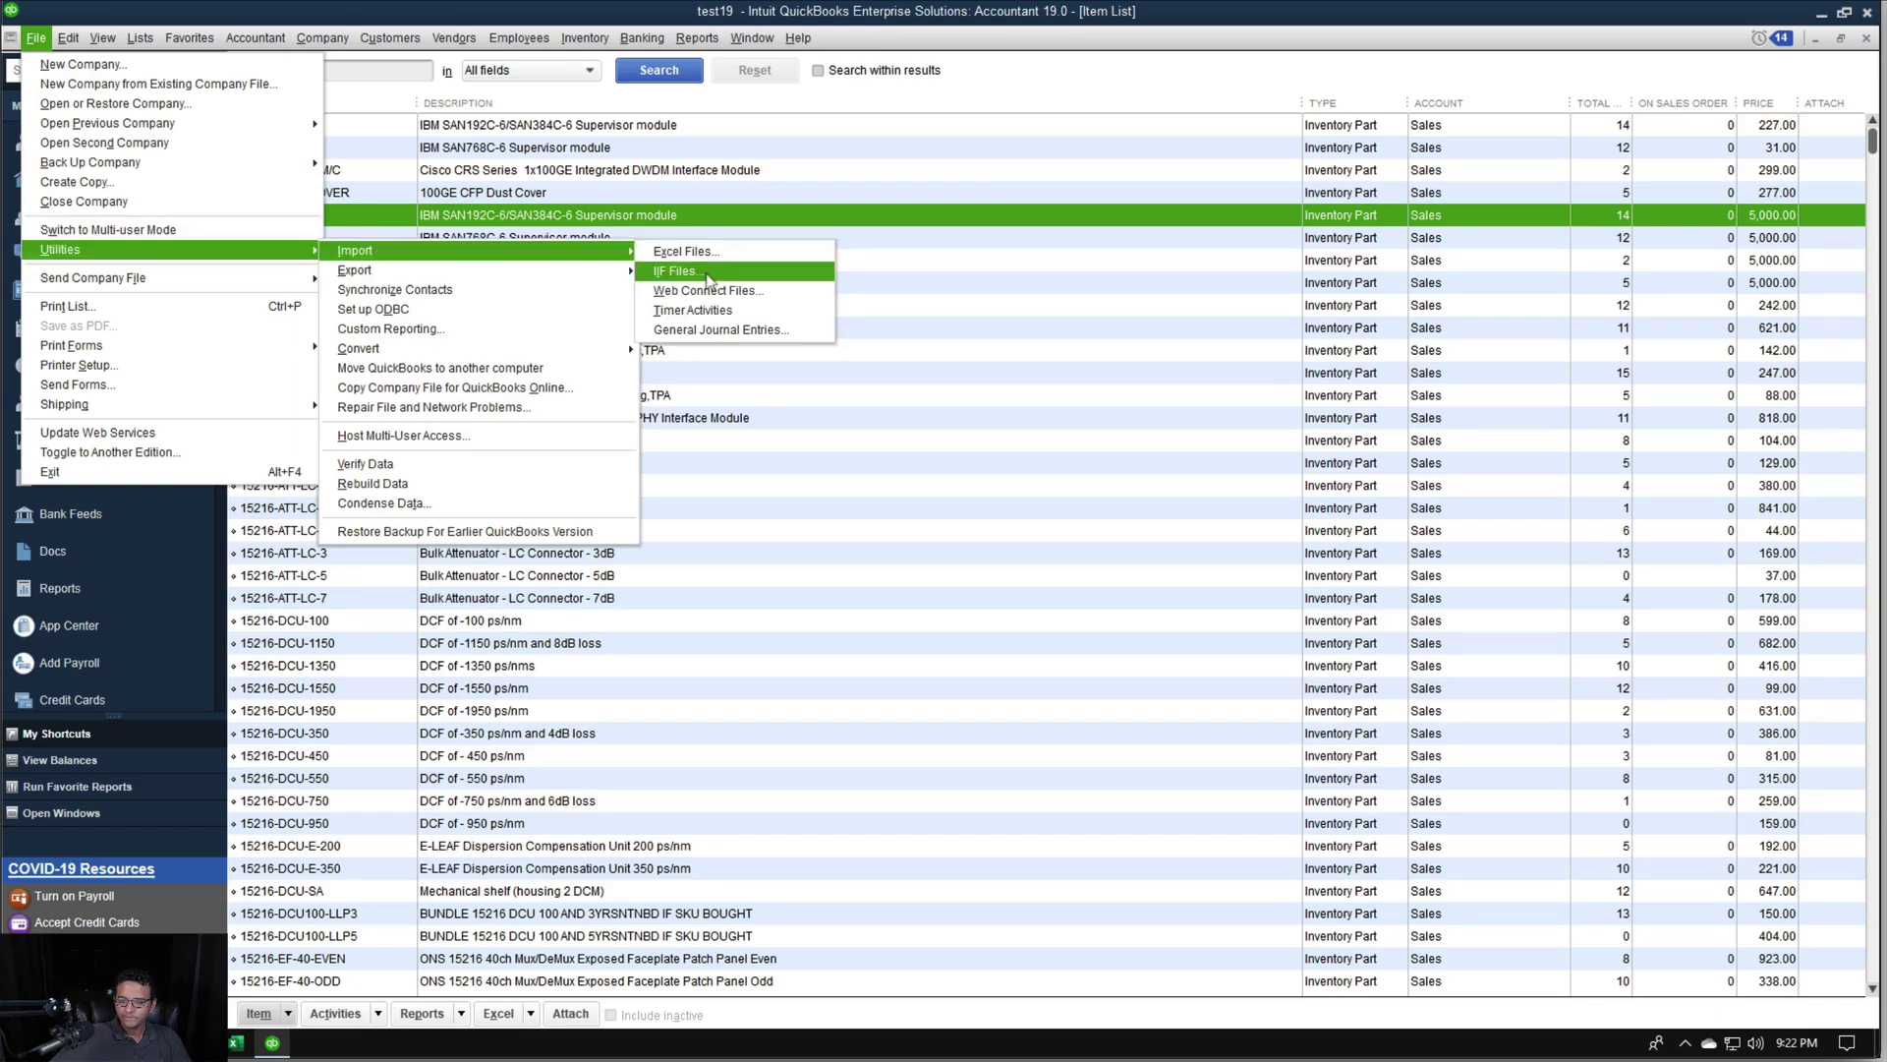
left_click(686, 252)
left_click(1137, 450)
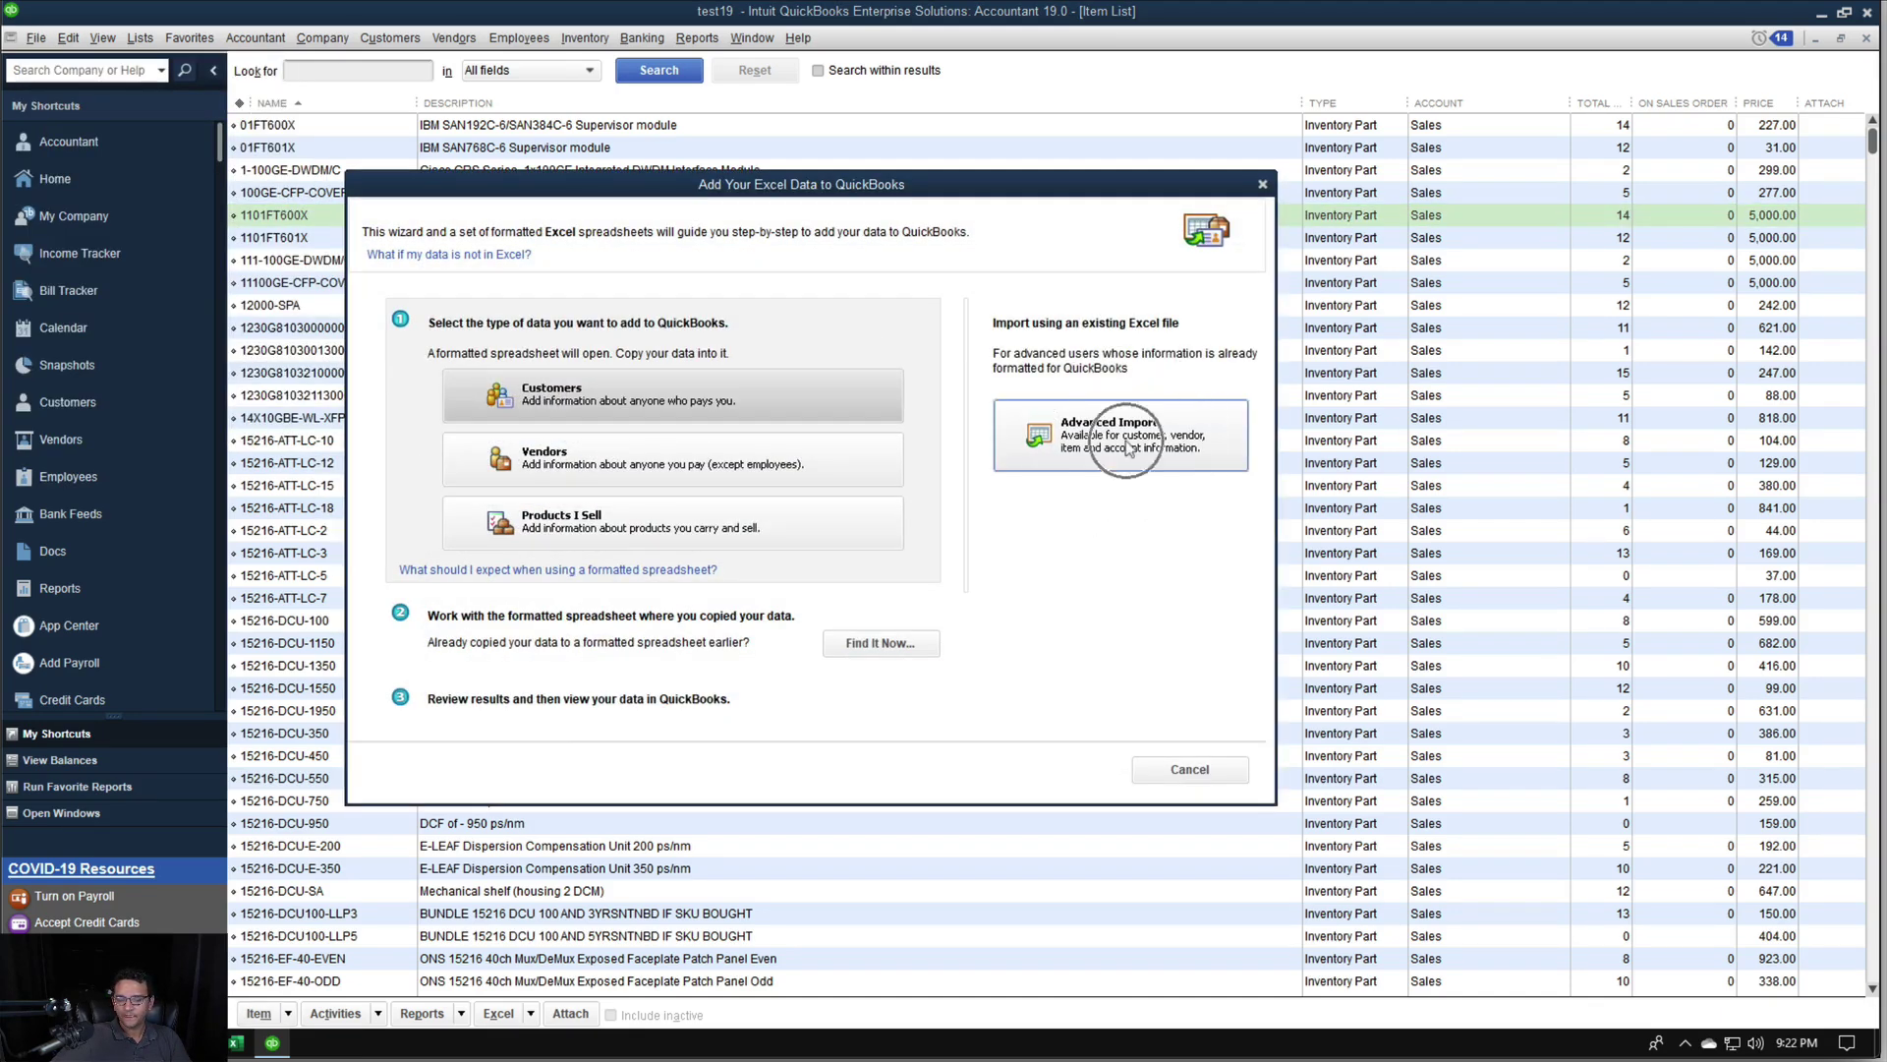
left_click(813, 621)
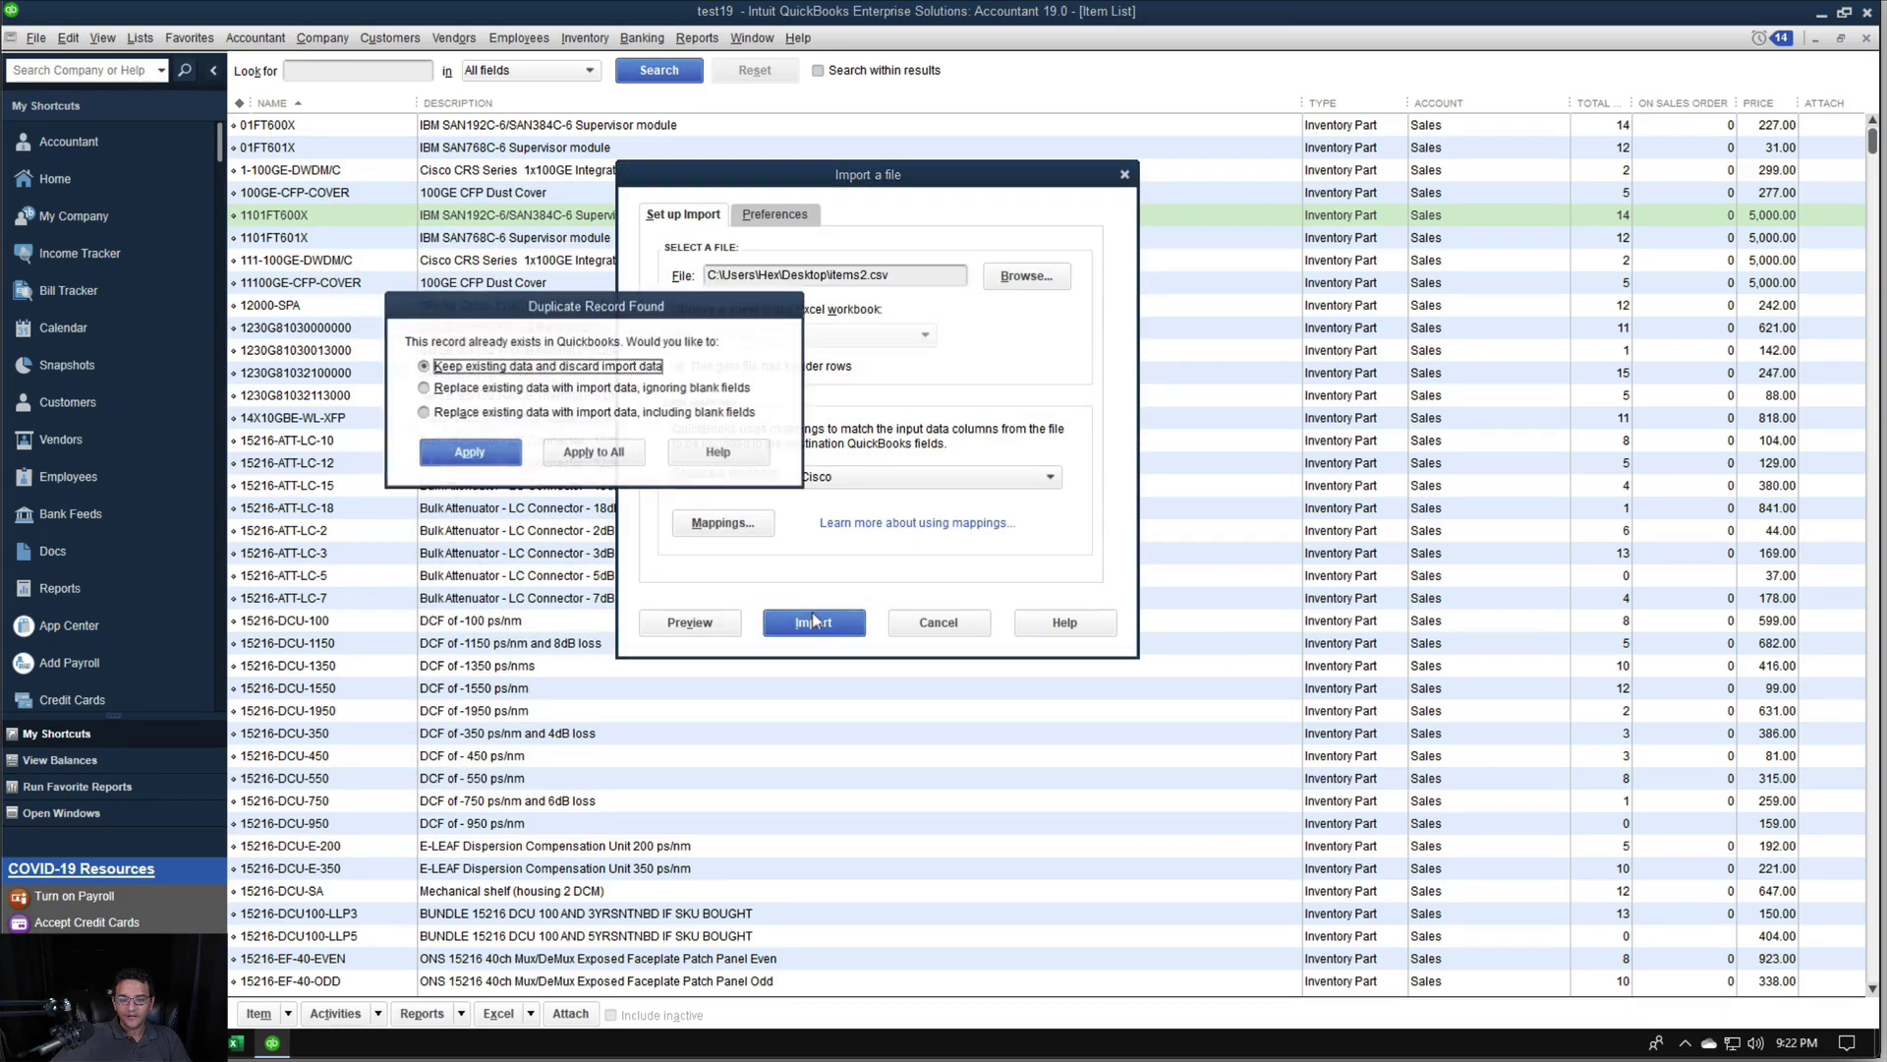
left_click(514, 390)
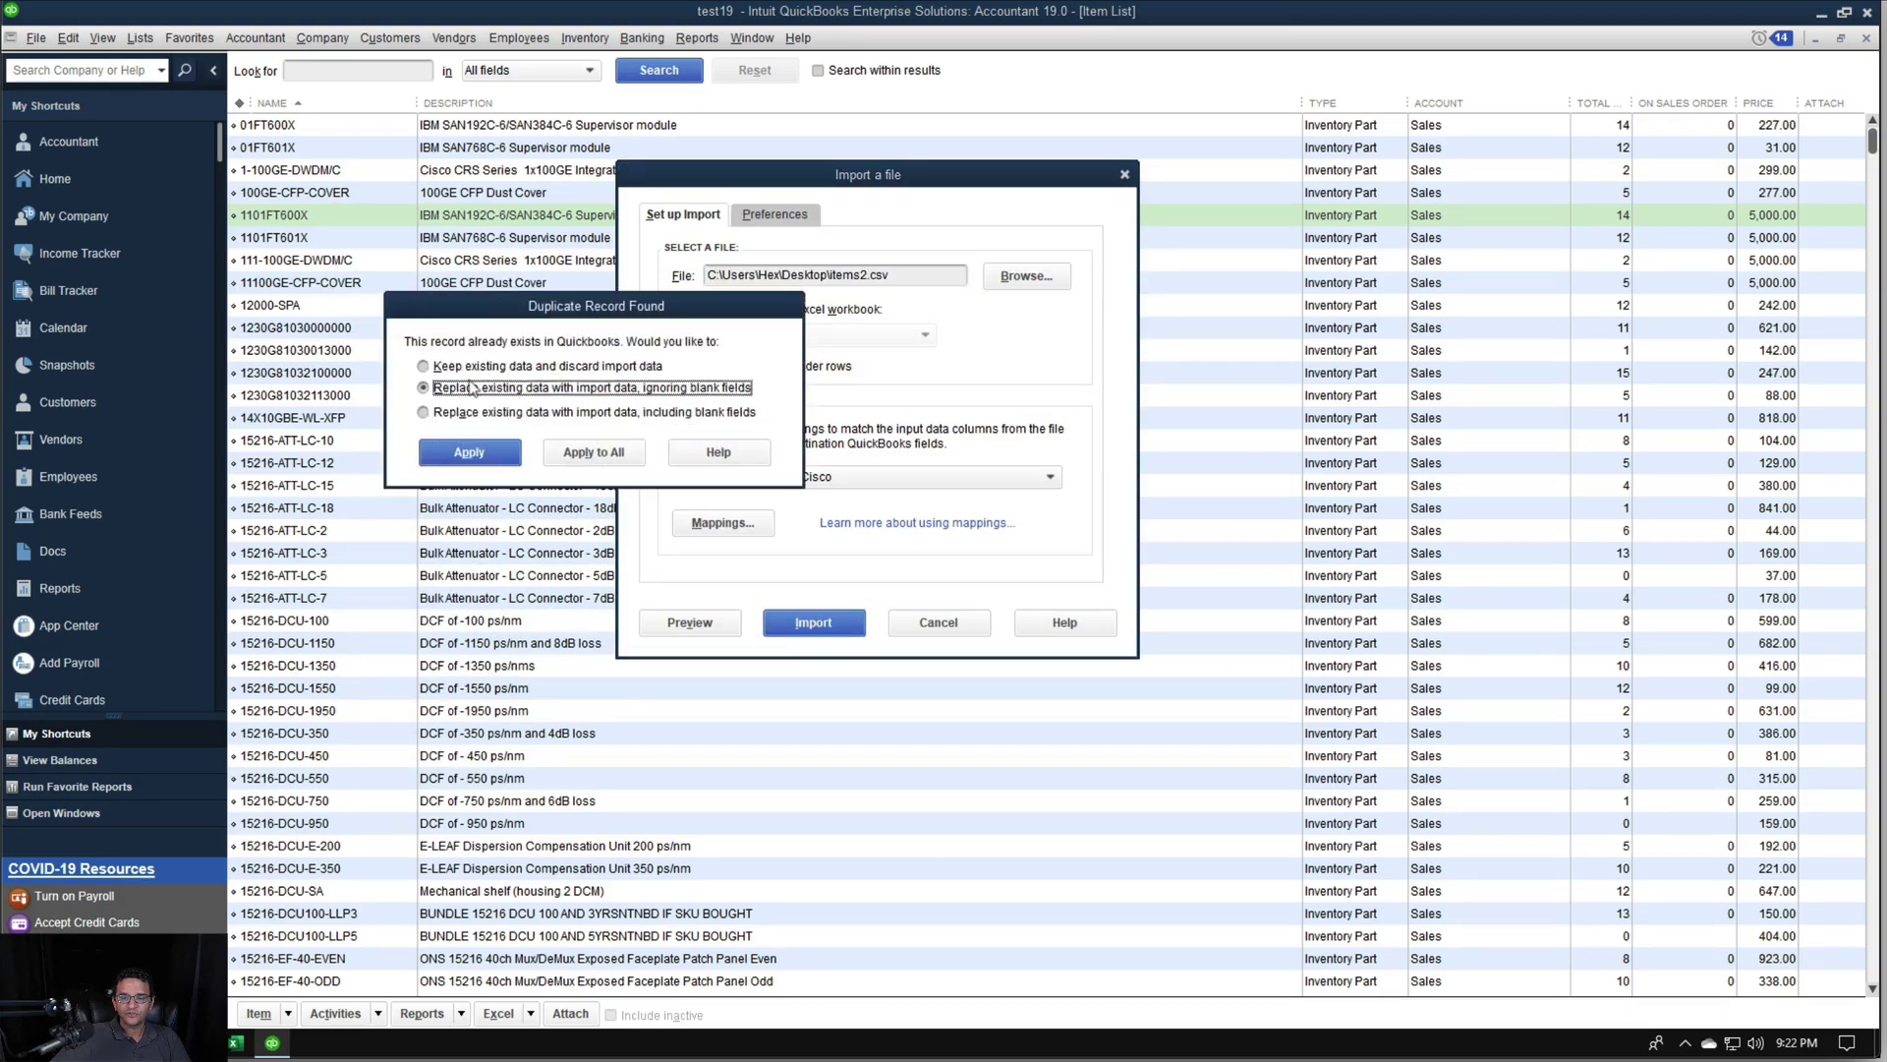
left_click(510, 412)
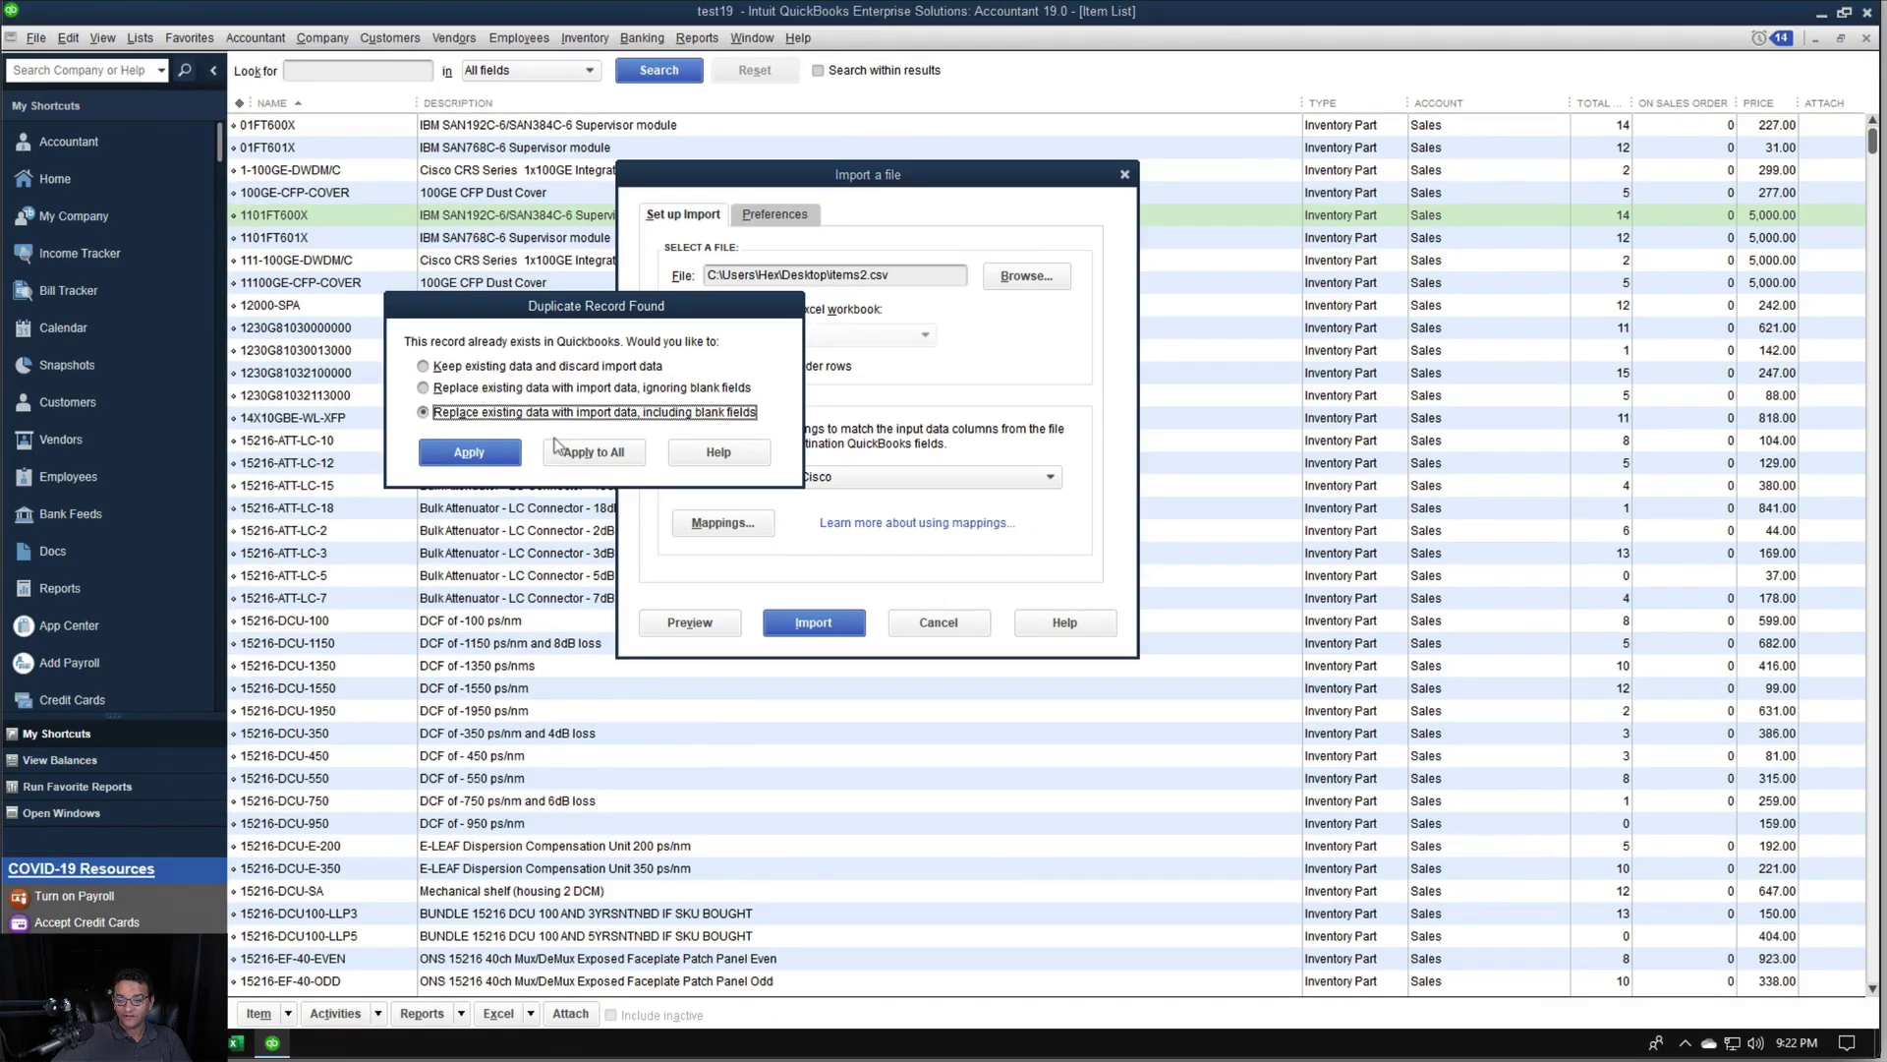
left_click(557, 448)
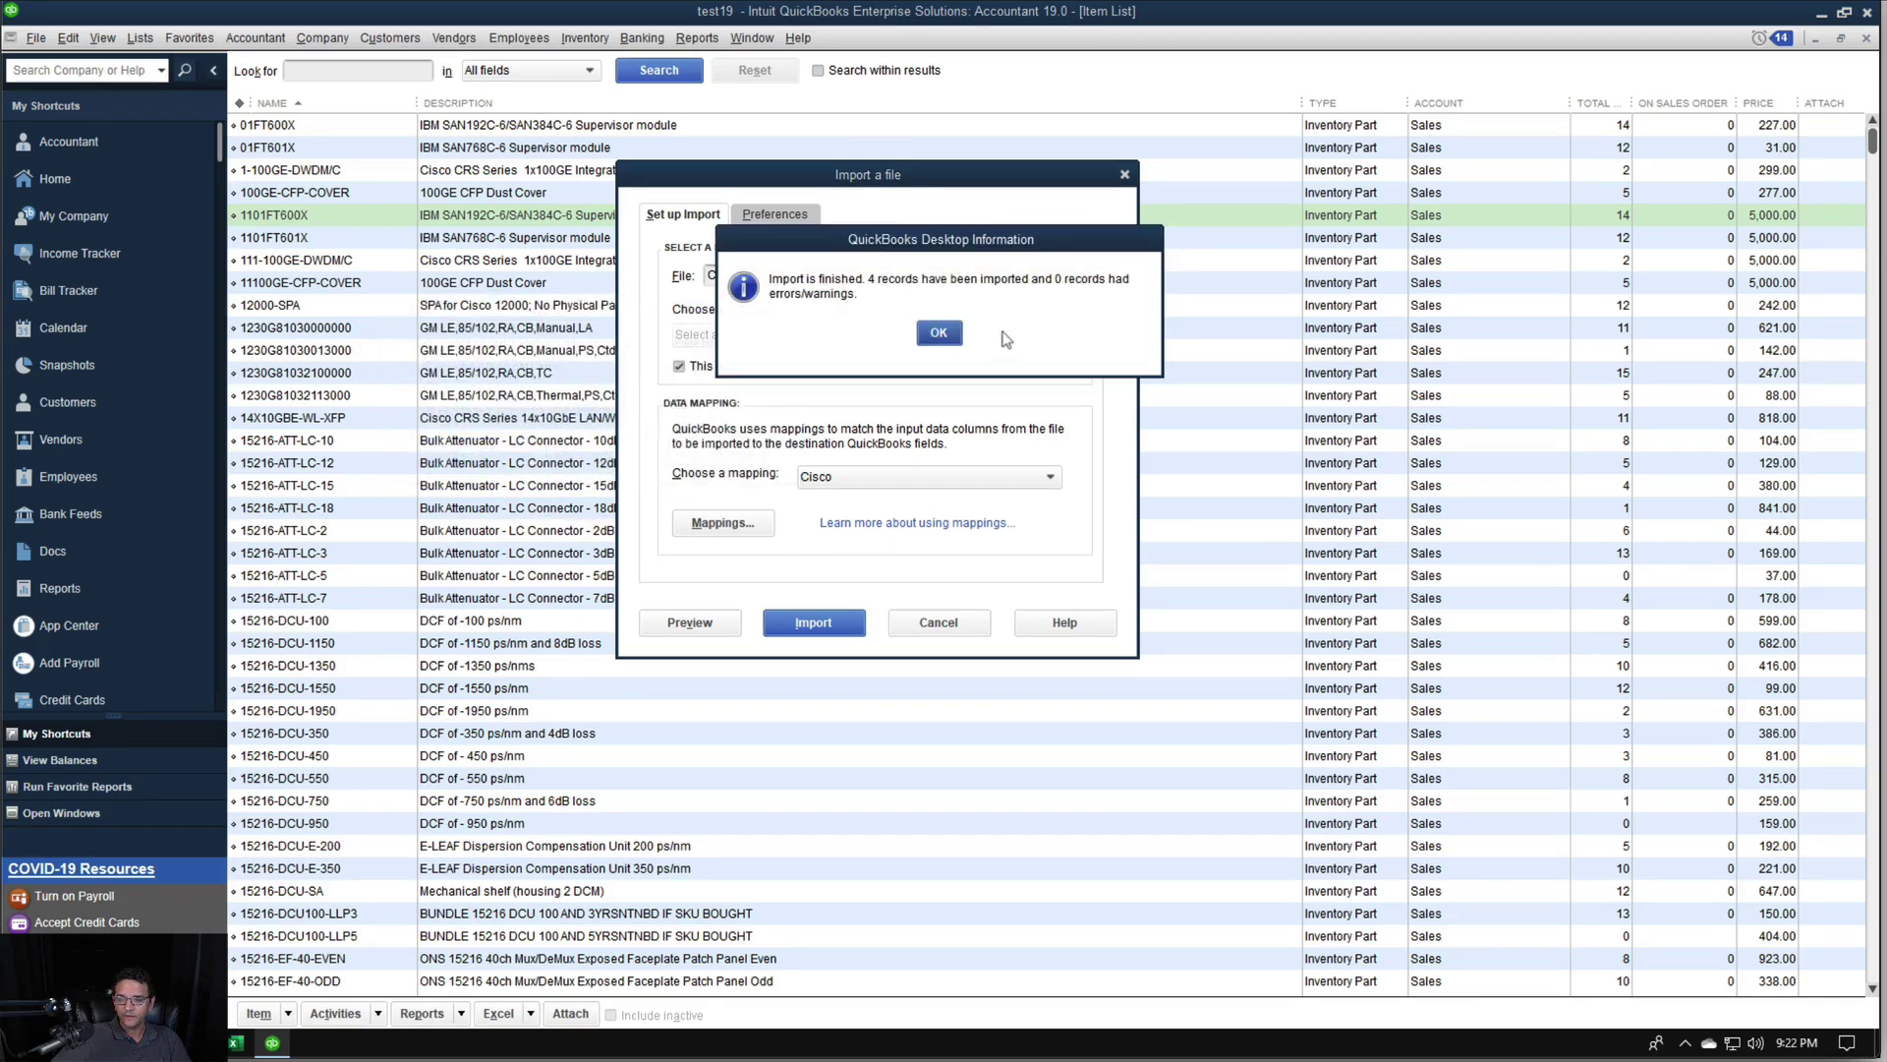
left_click(959, 334)
Reopen item 1101FT600X, check its description on purchase transactions, and close it
double_click(371, 218)
left_click(291, 335)
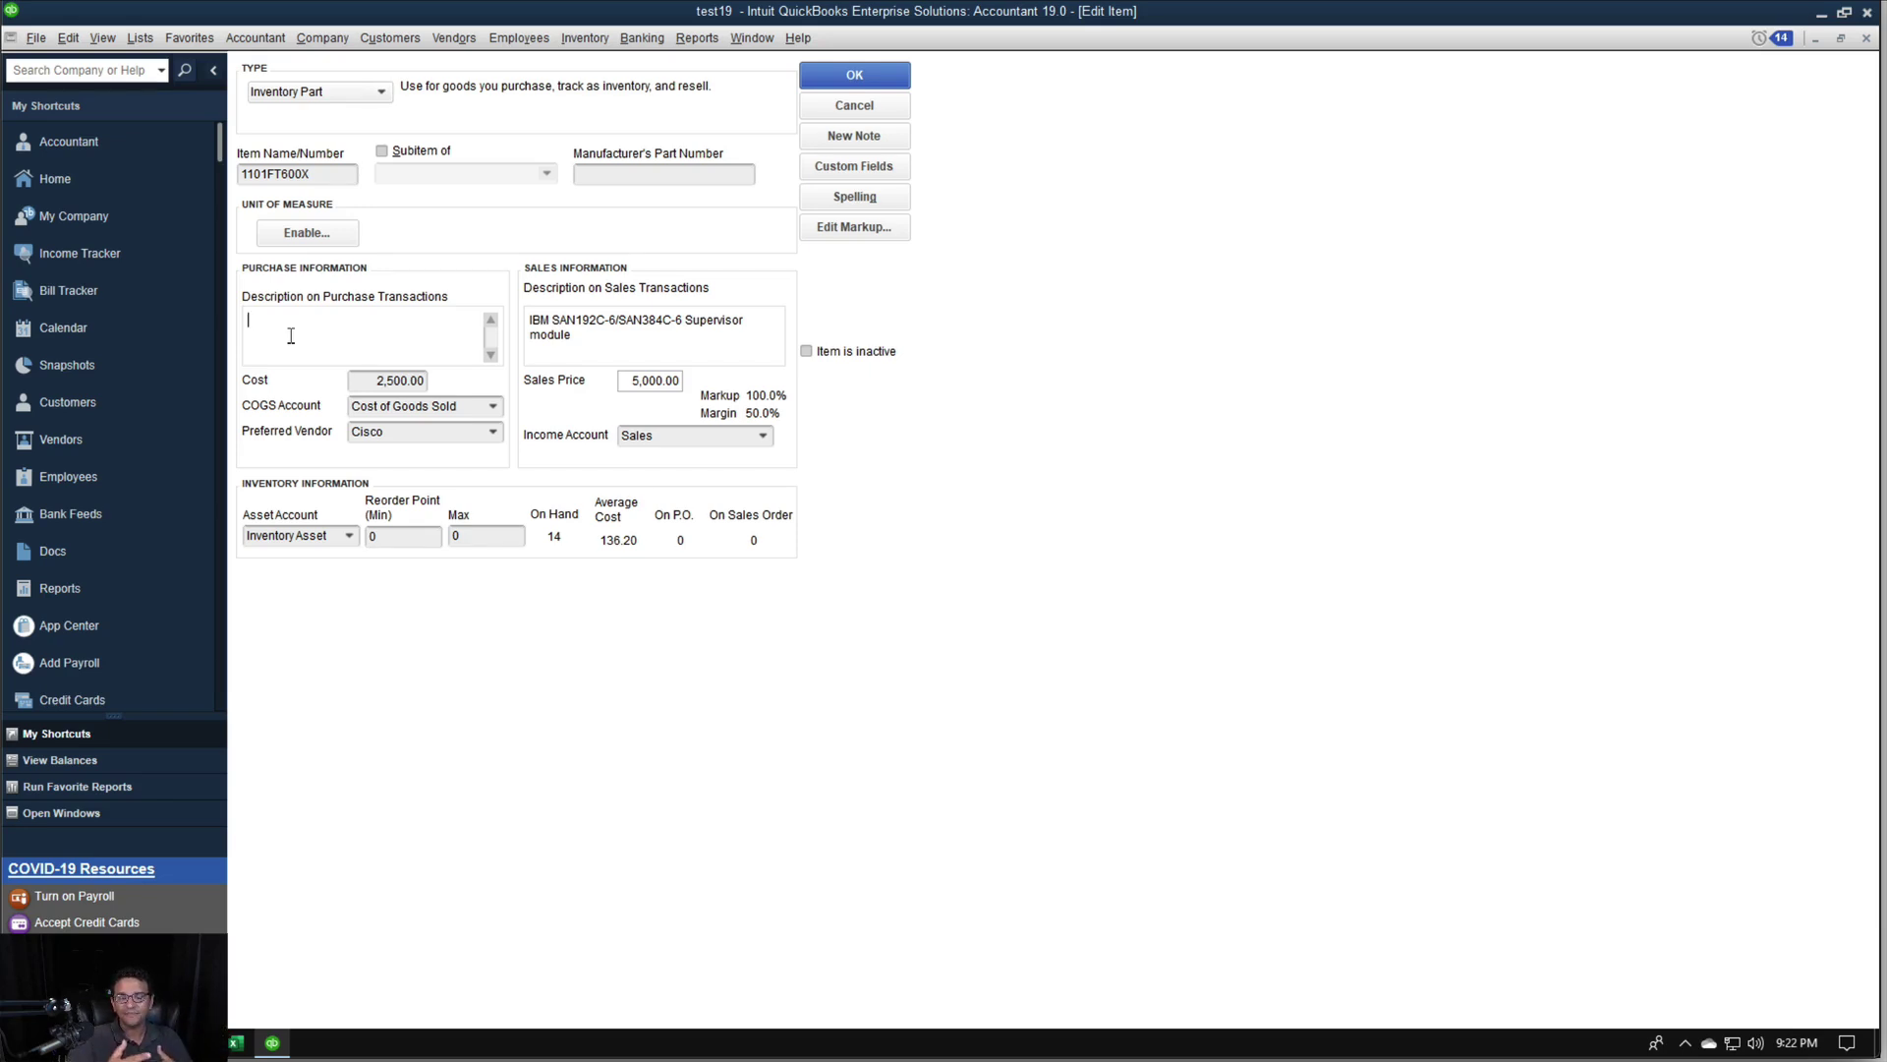
left_click(855, 77)
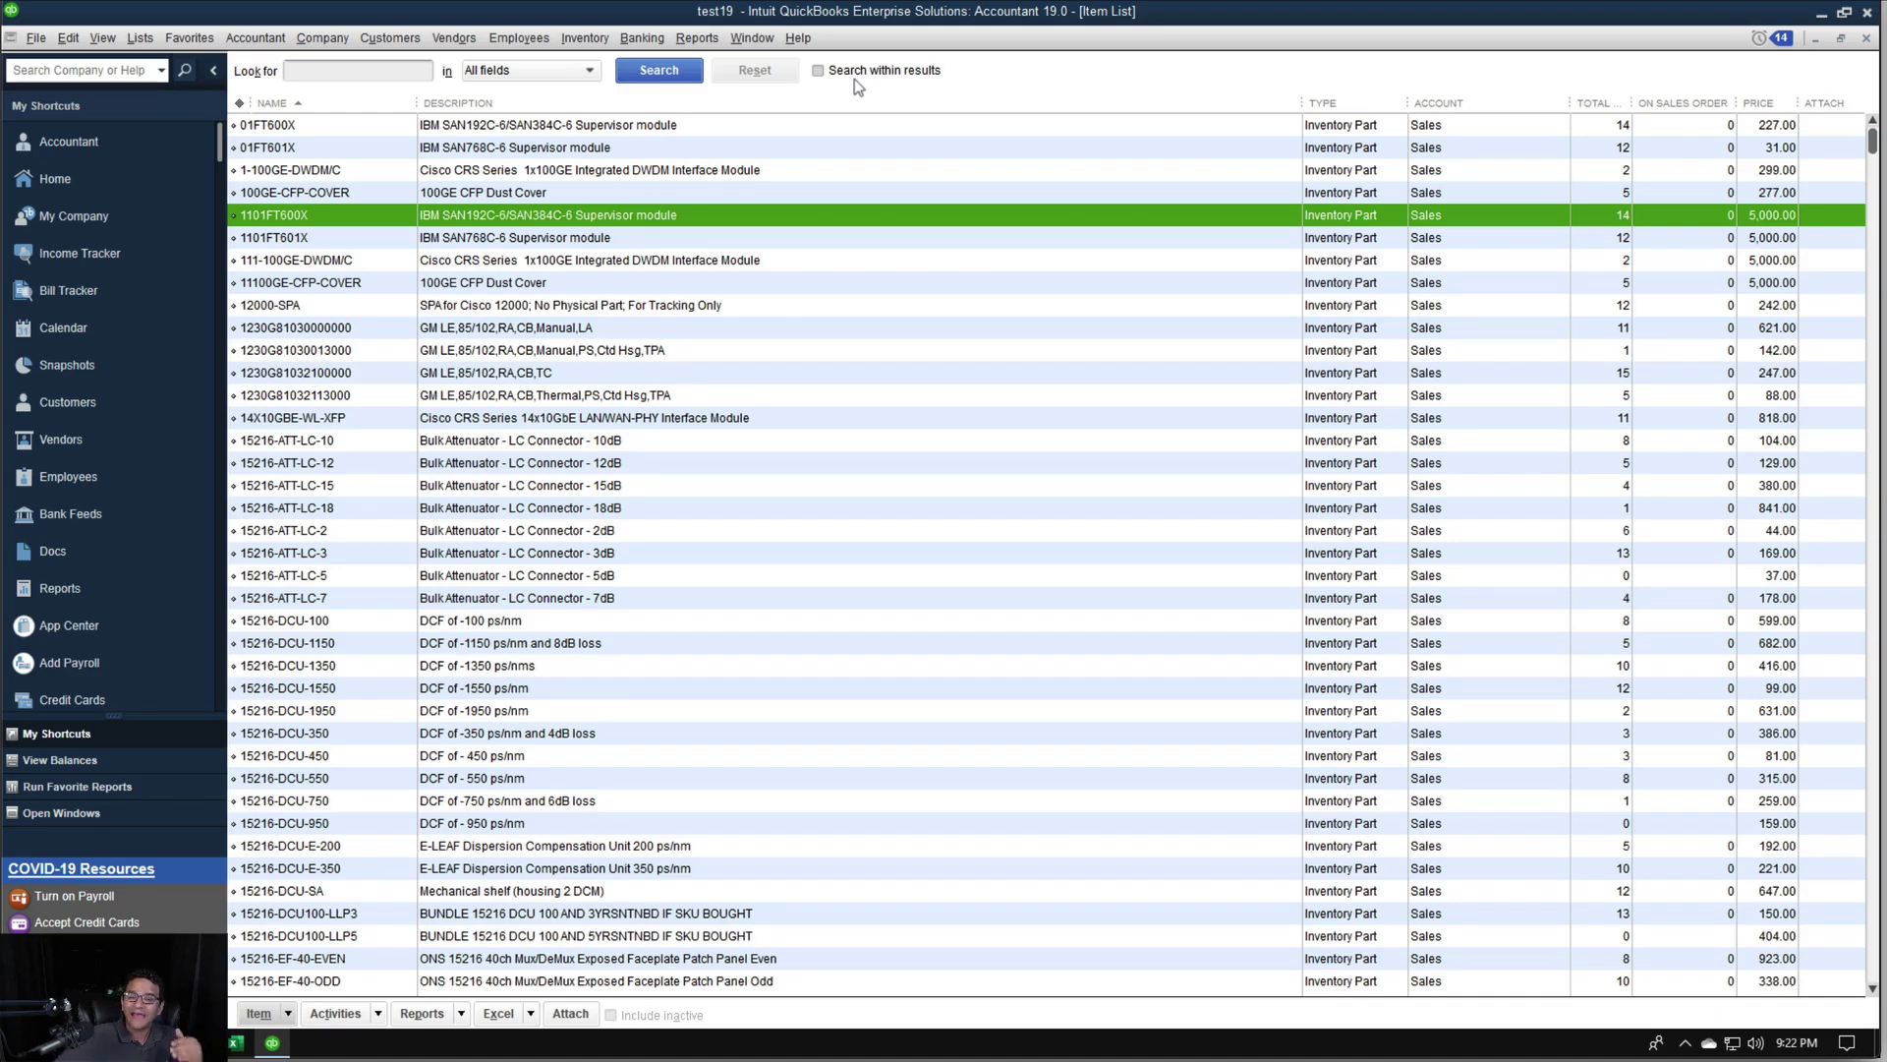
Open the Add/Edit Multiple List Entries window
left_click(139, 39)
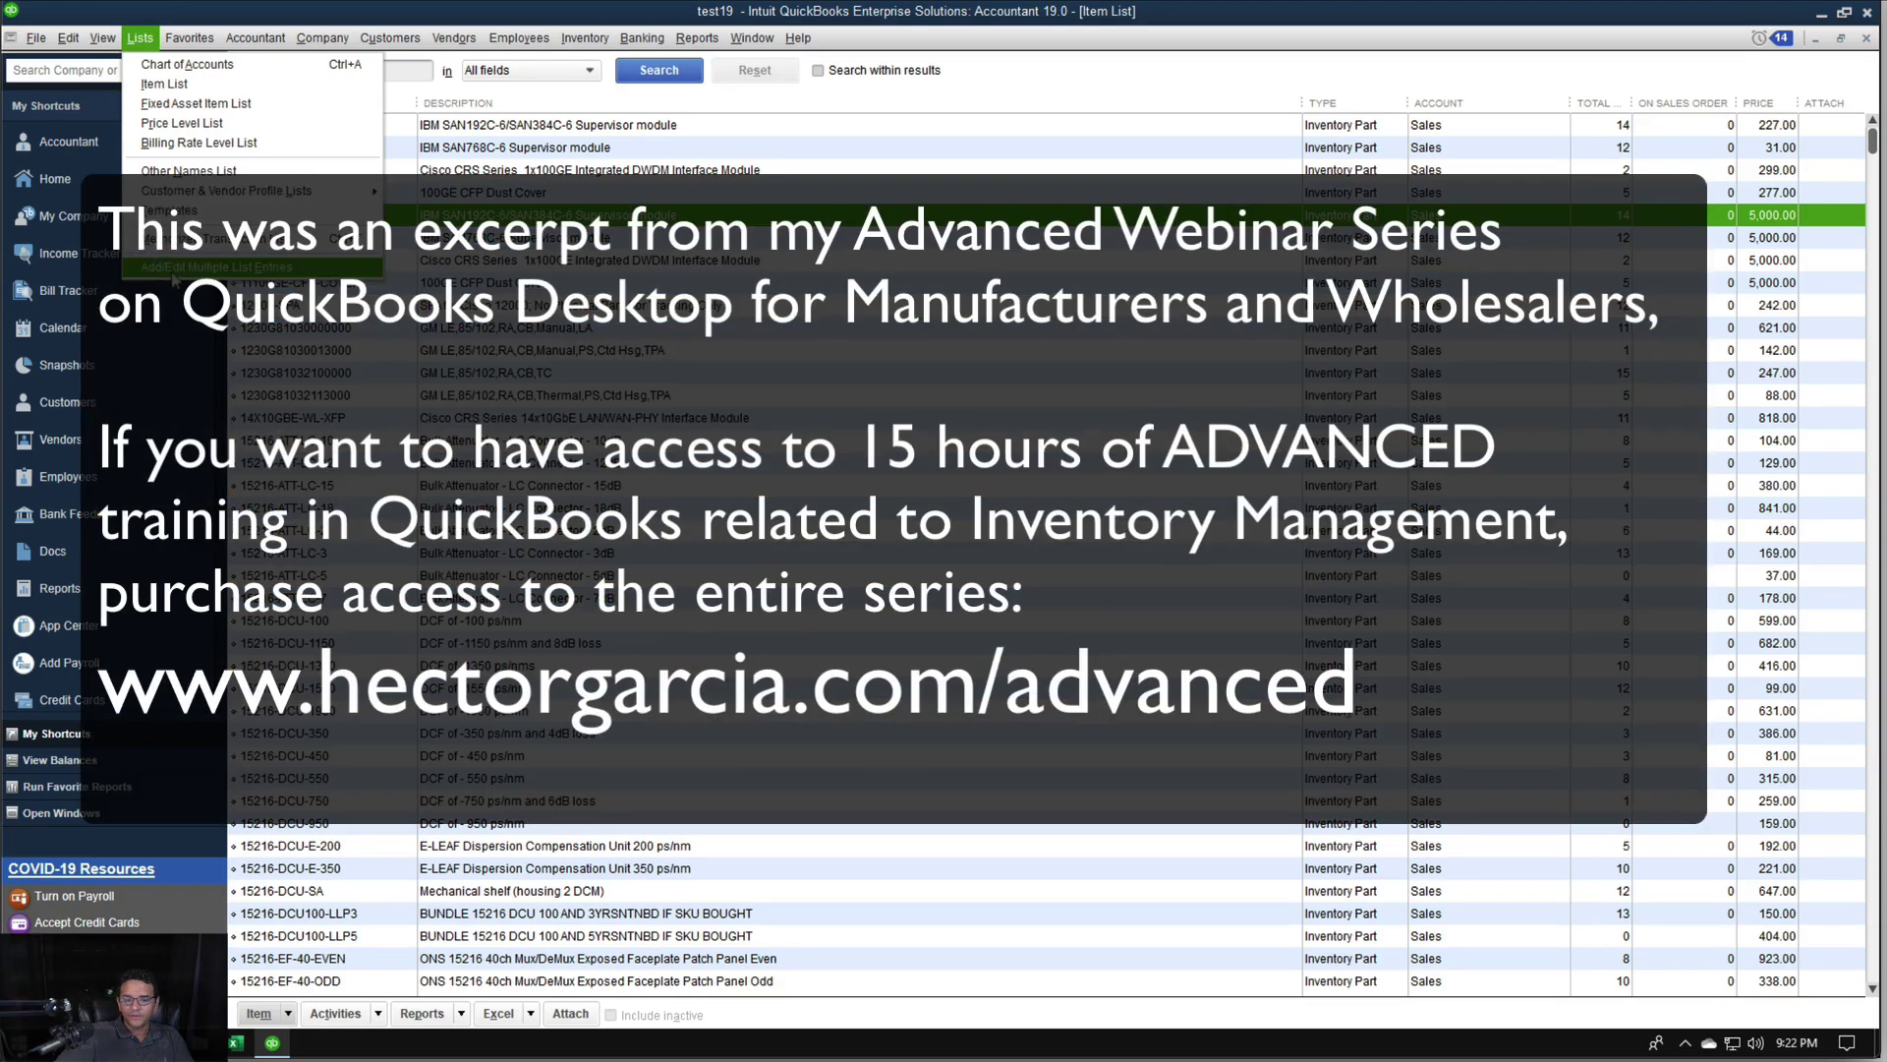
left_click(173, 268)
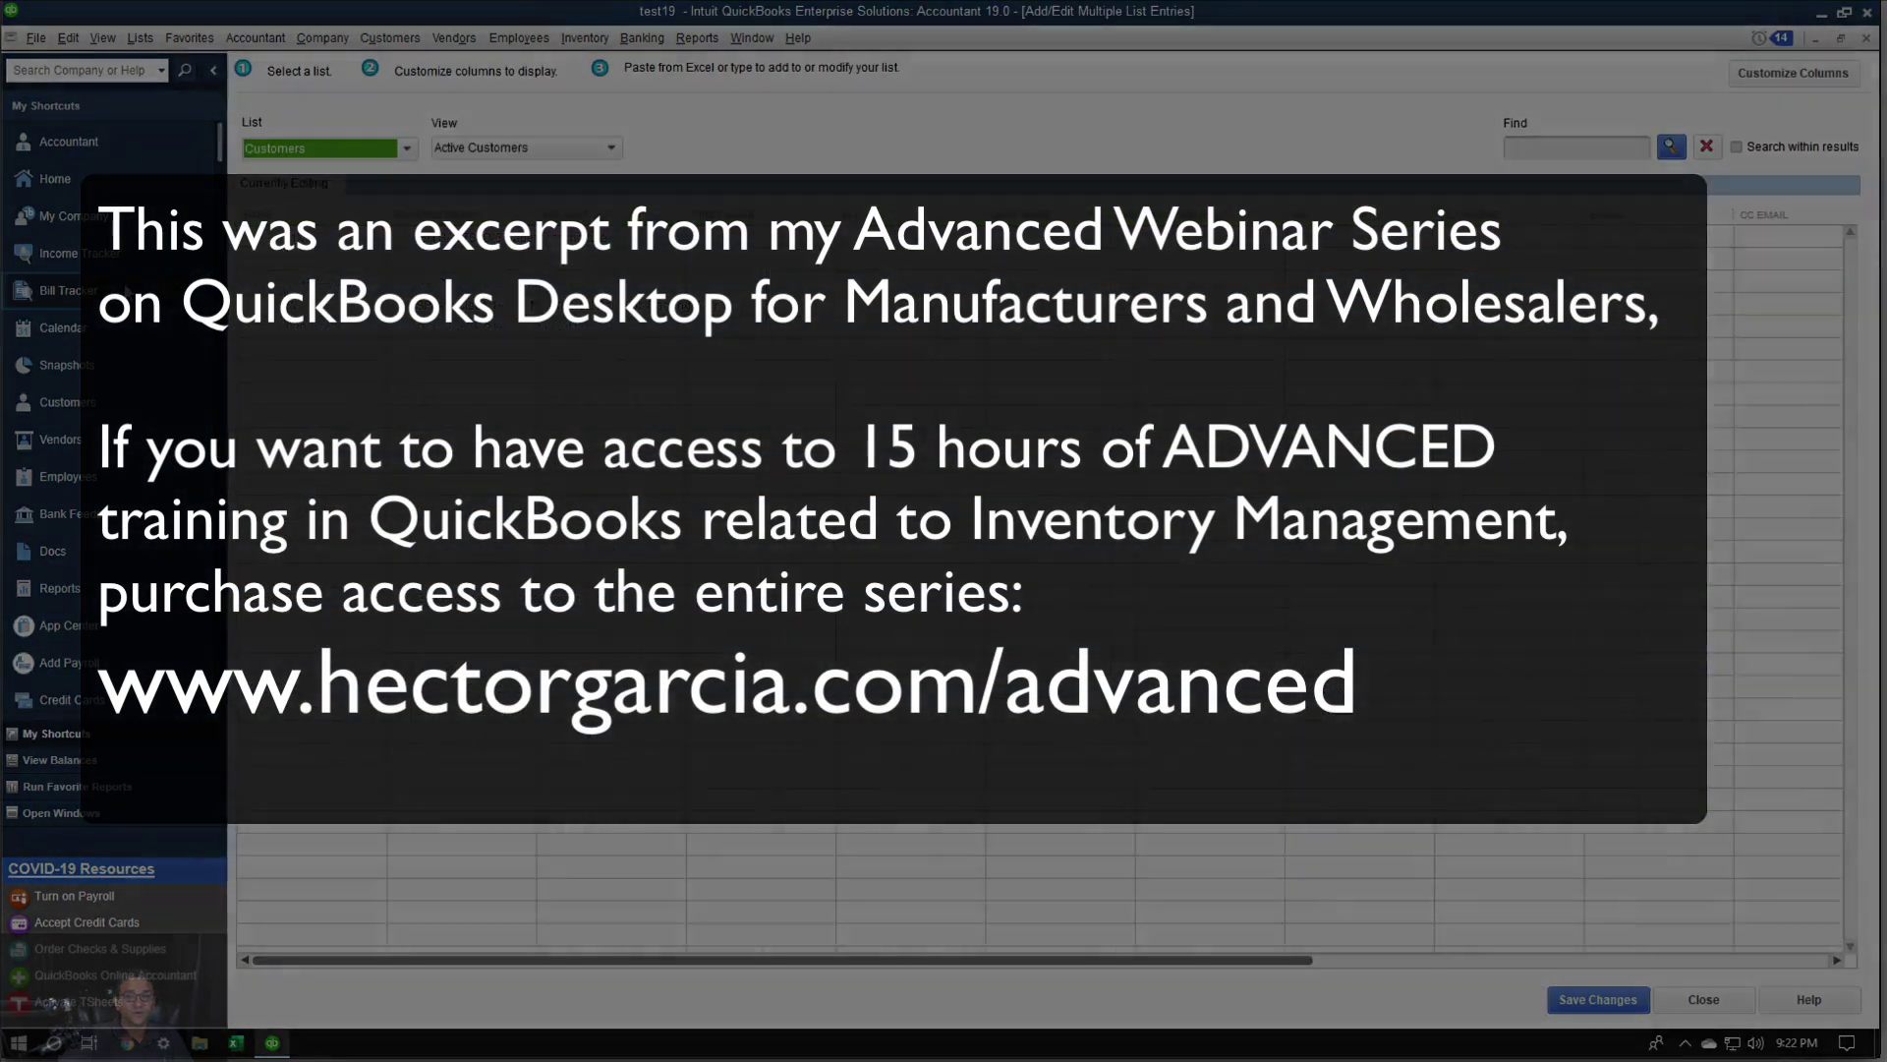